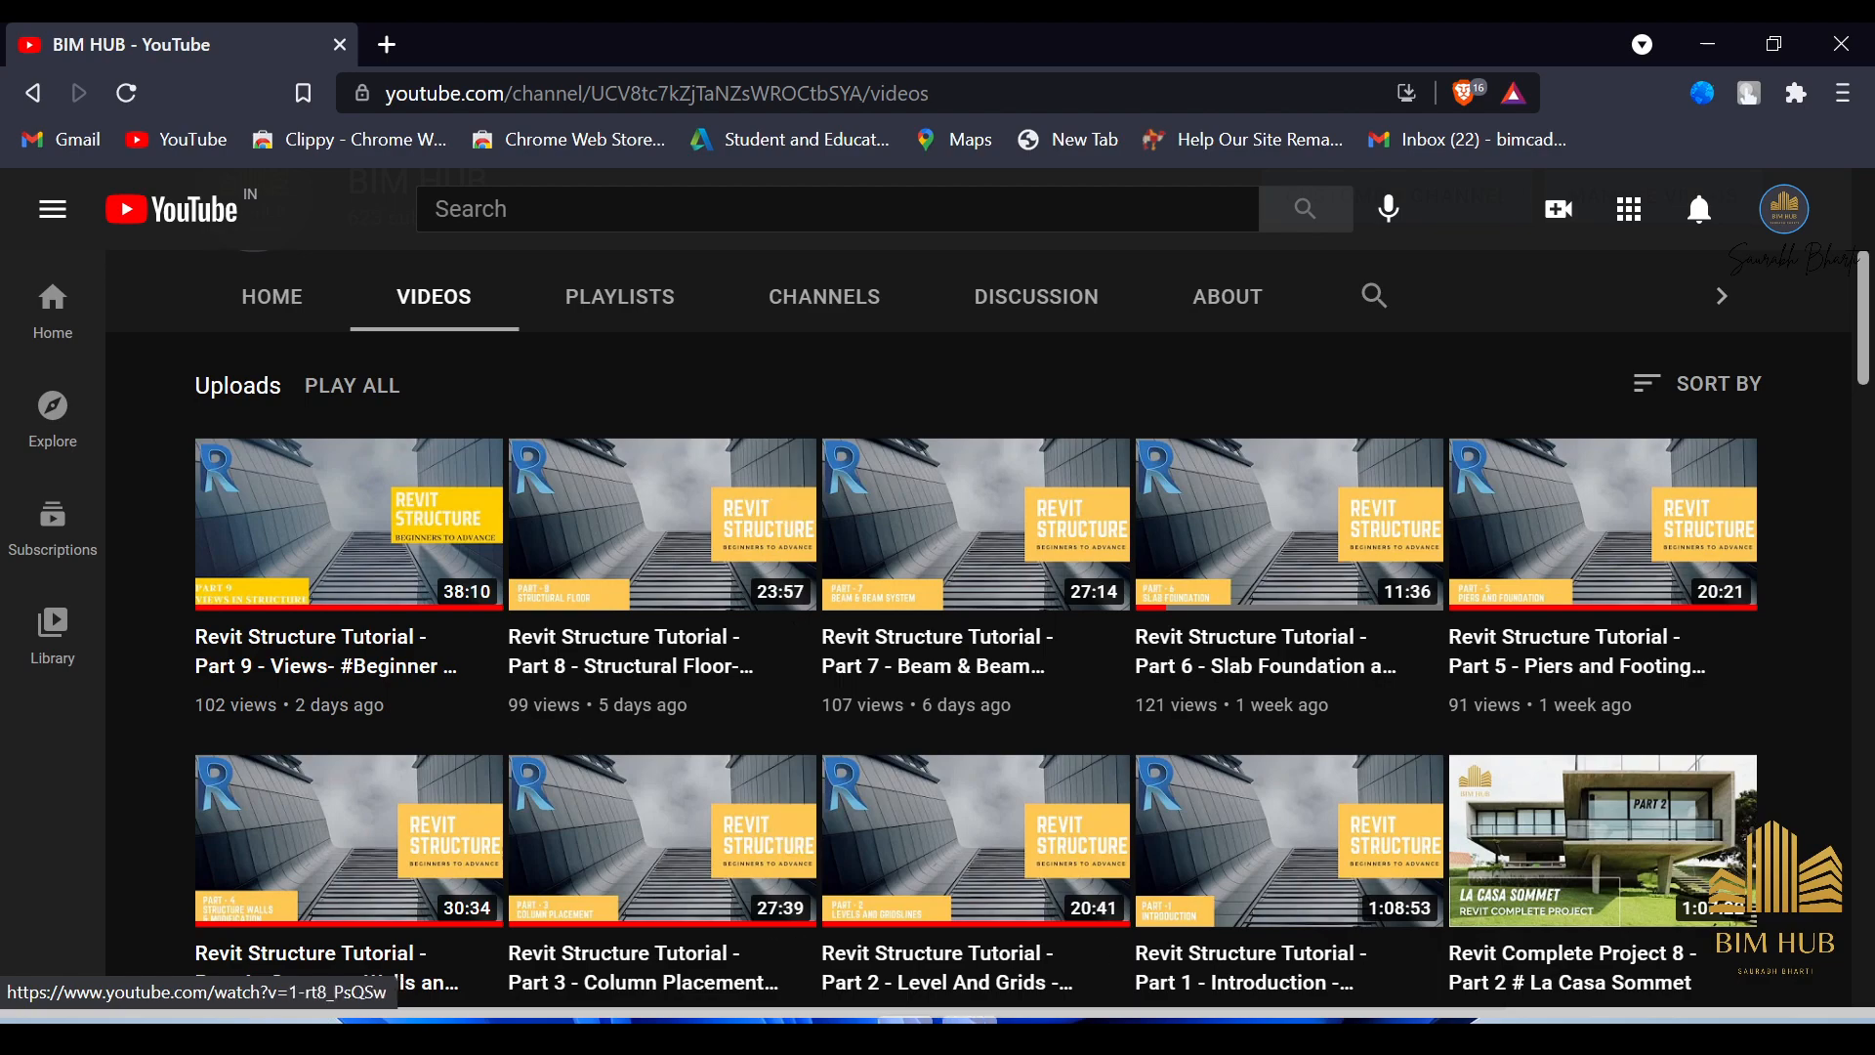
Bring Revit to the front and open the PArt 9 project from Recent Files.
click(1037, 1030)
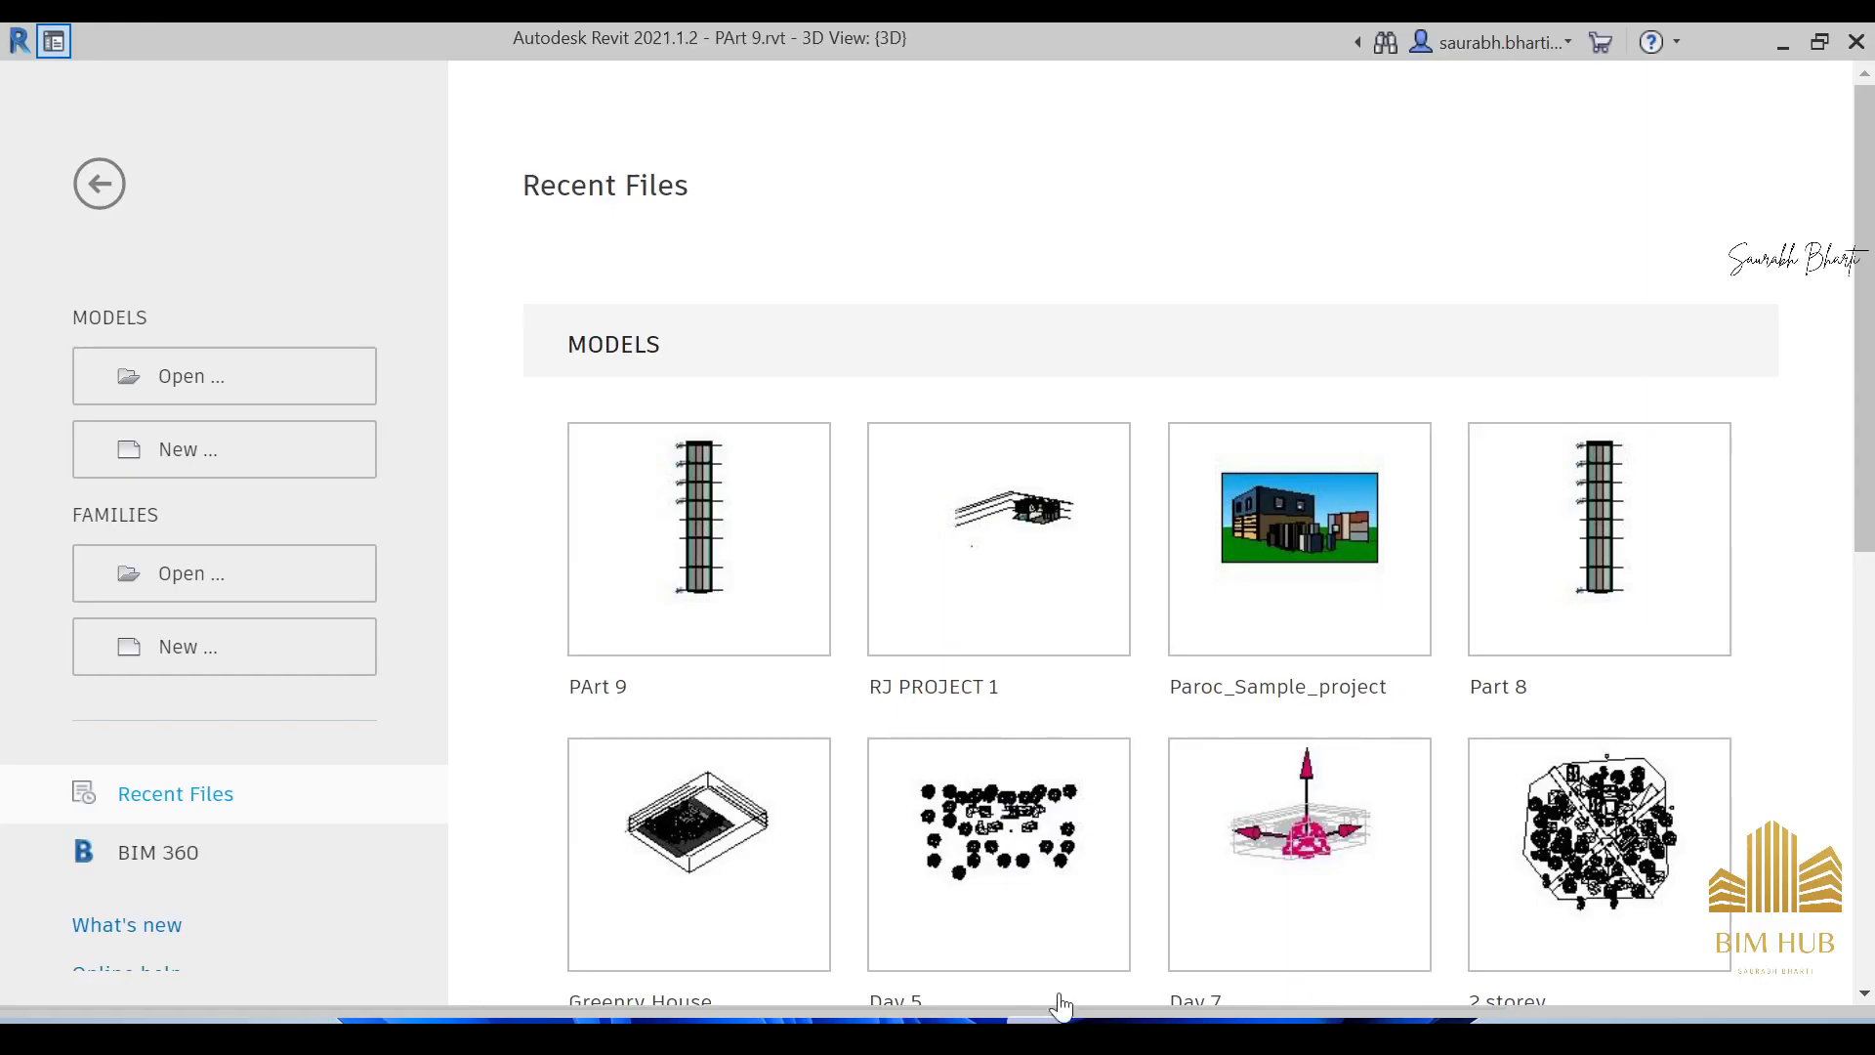
click(1717, 1033)
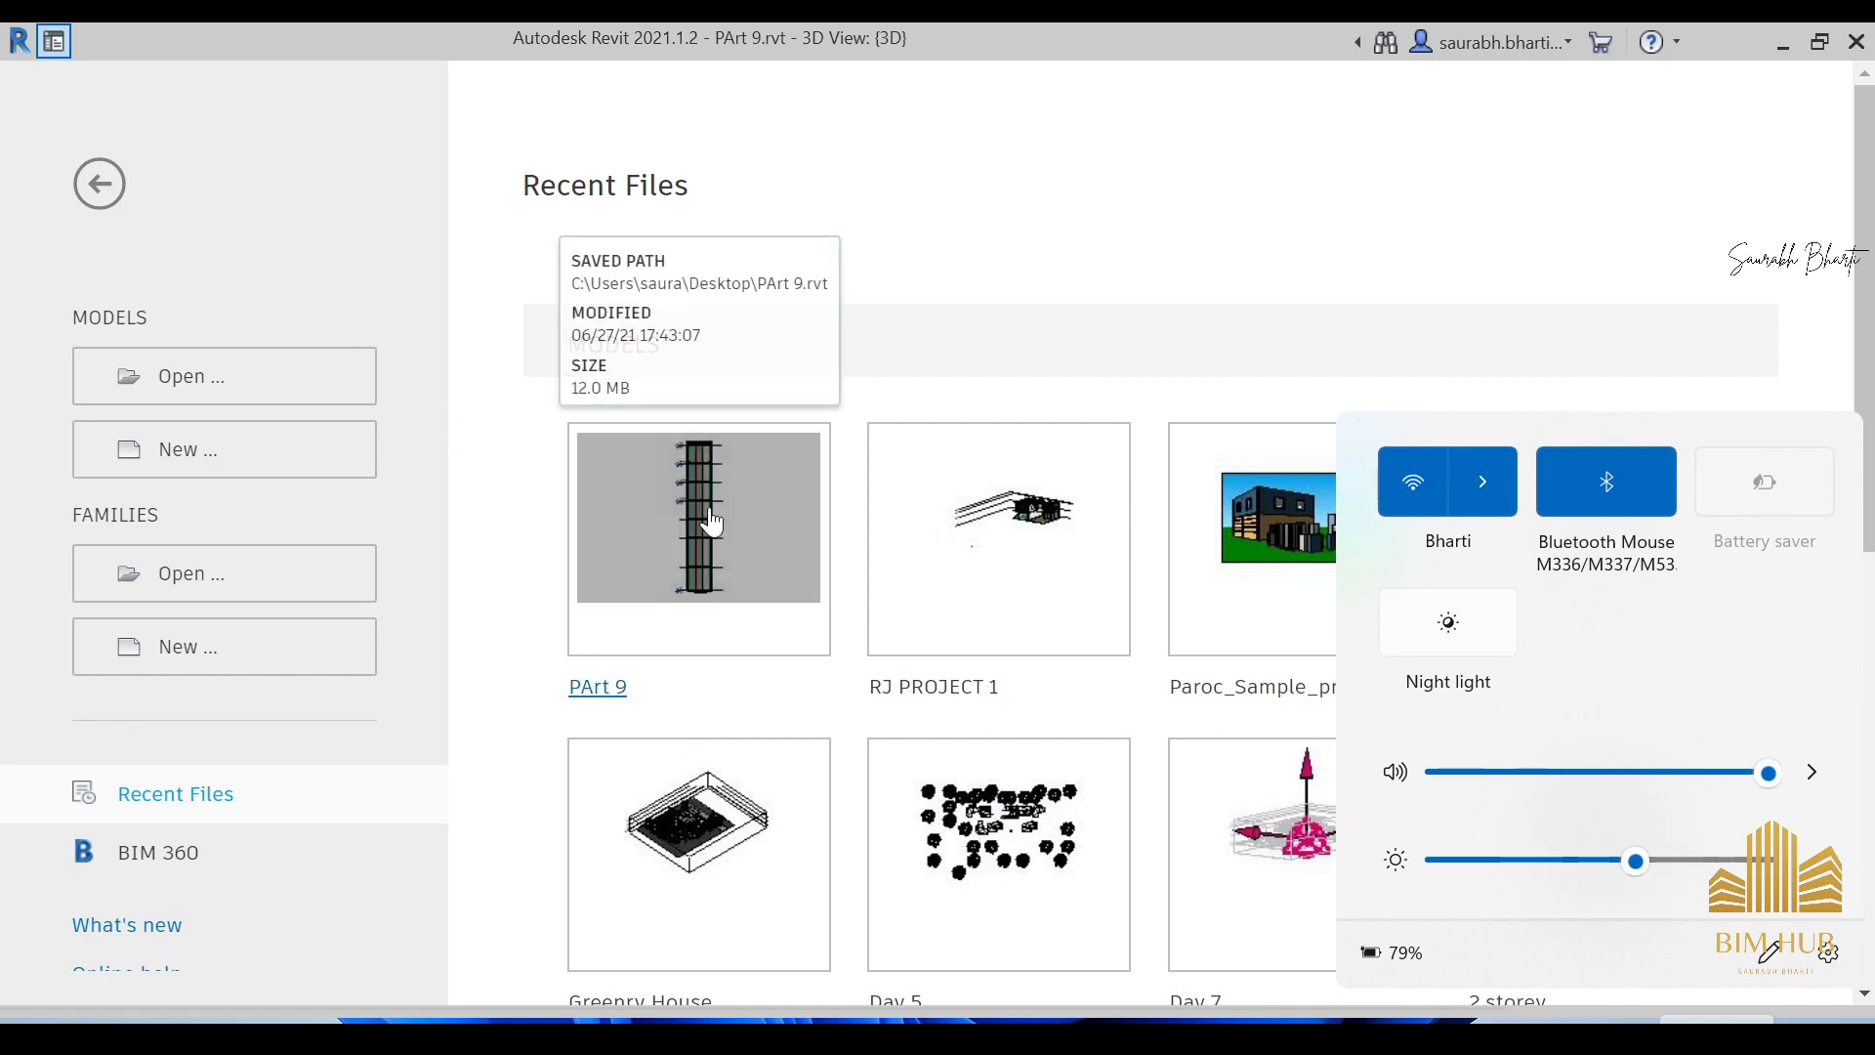
click(614, 491)
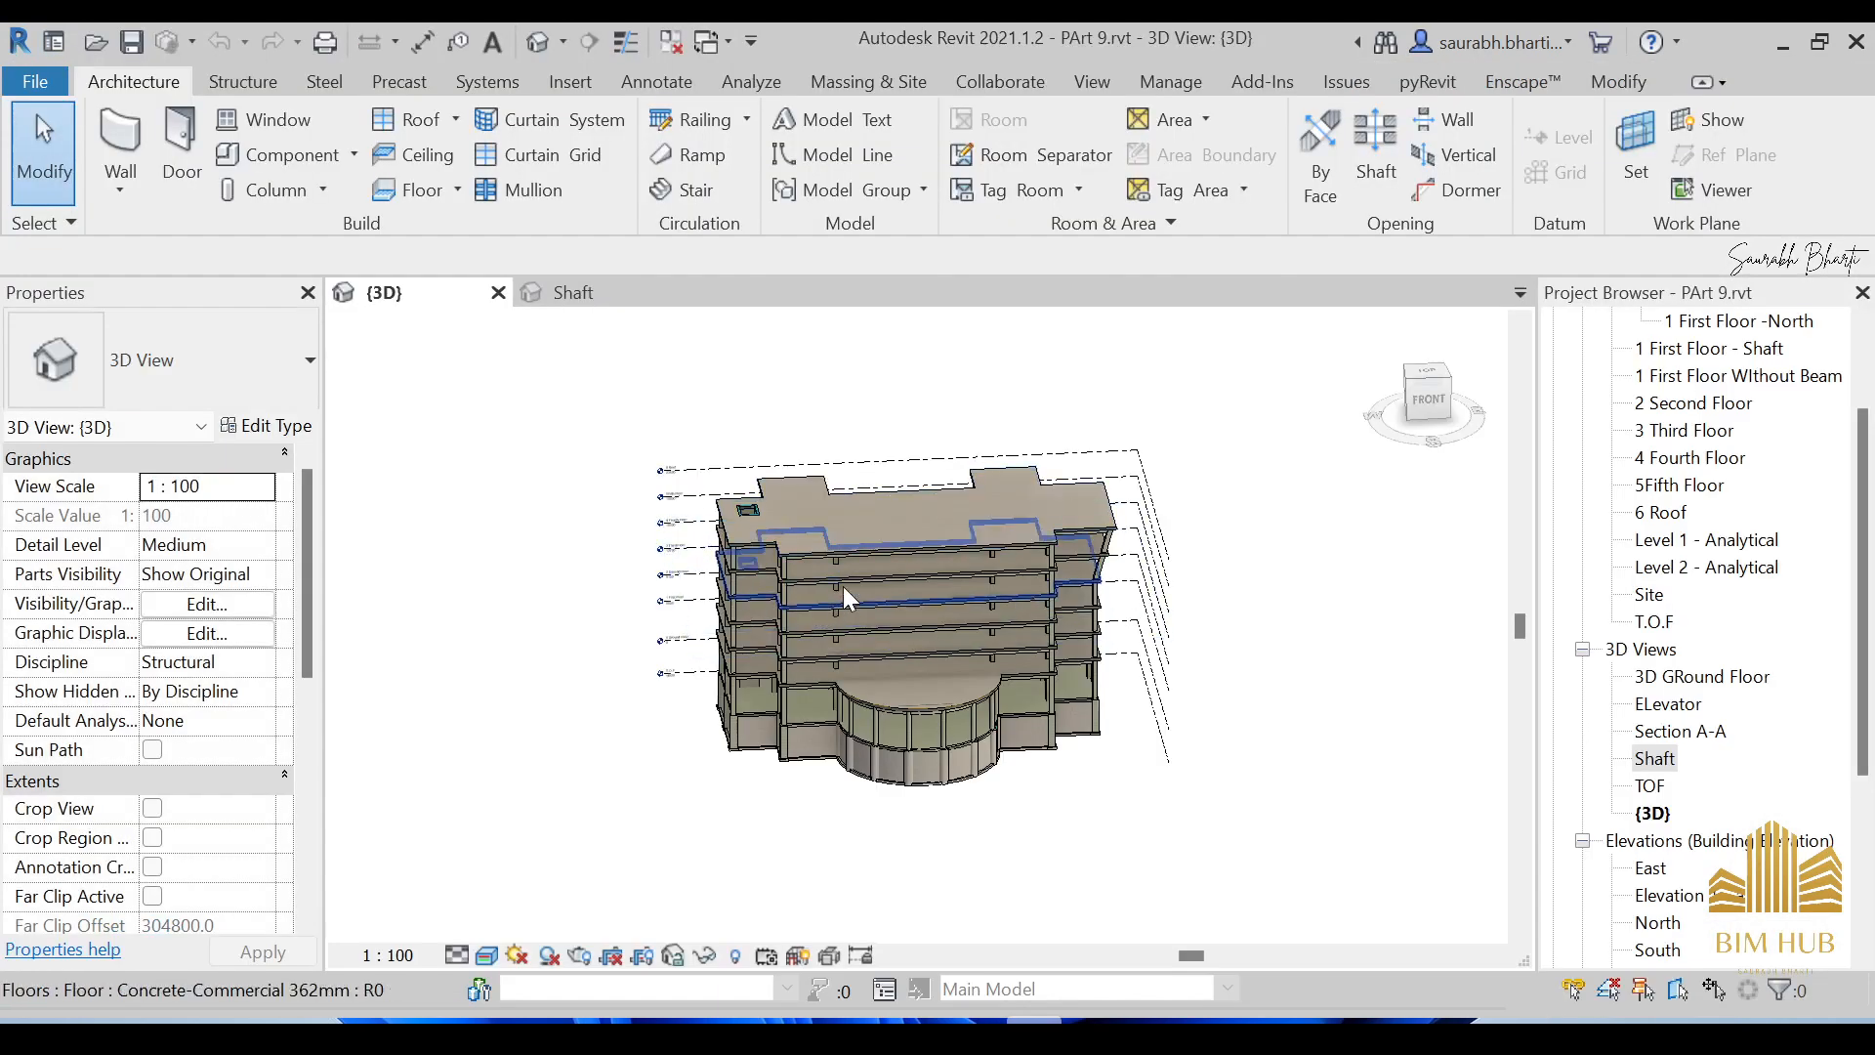
shift+middle_drag(842, 587, 912, 489)
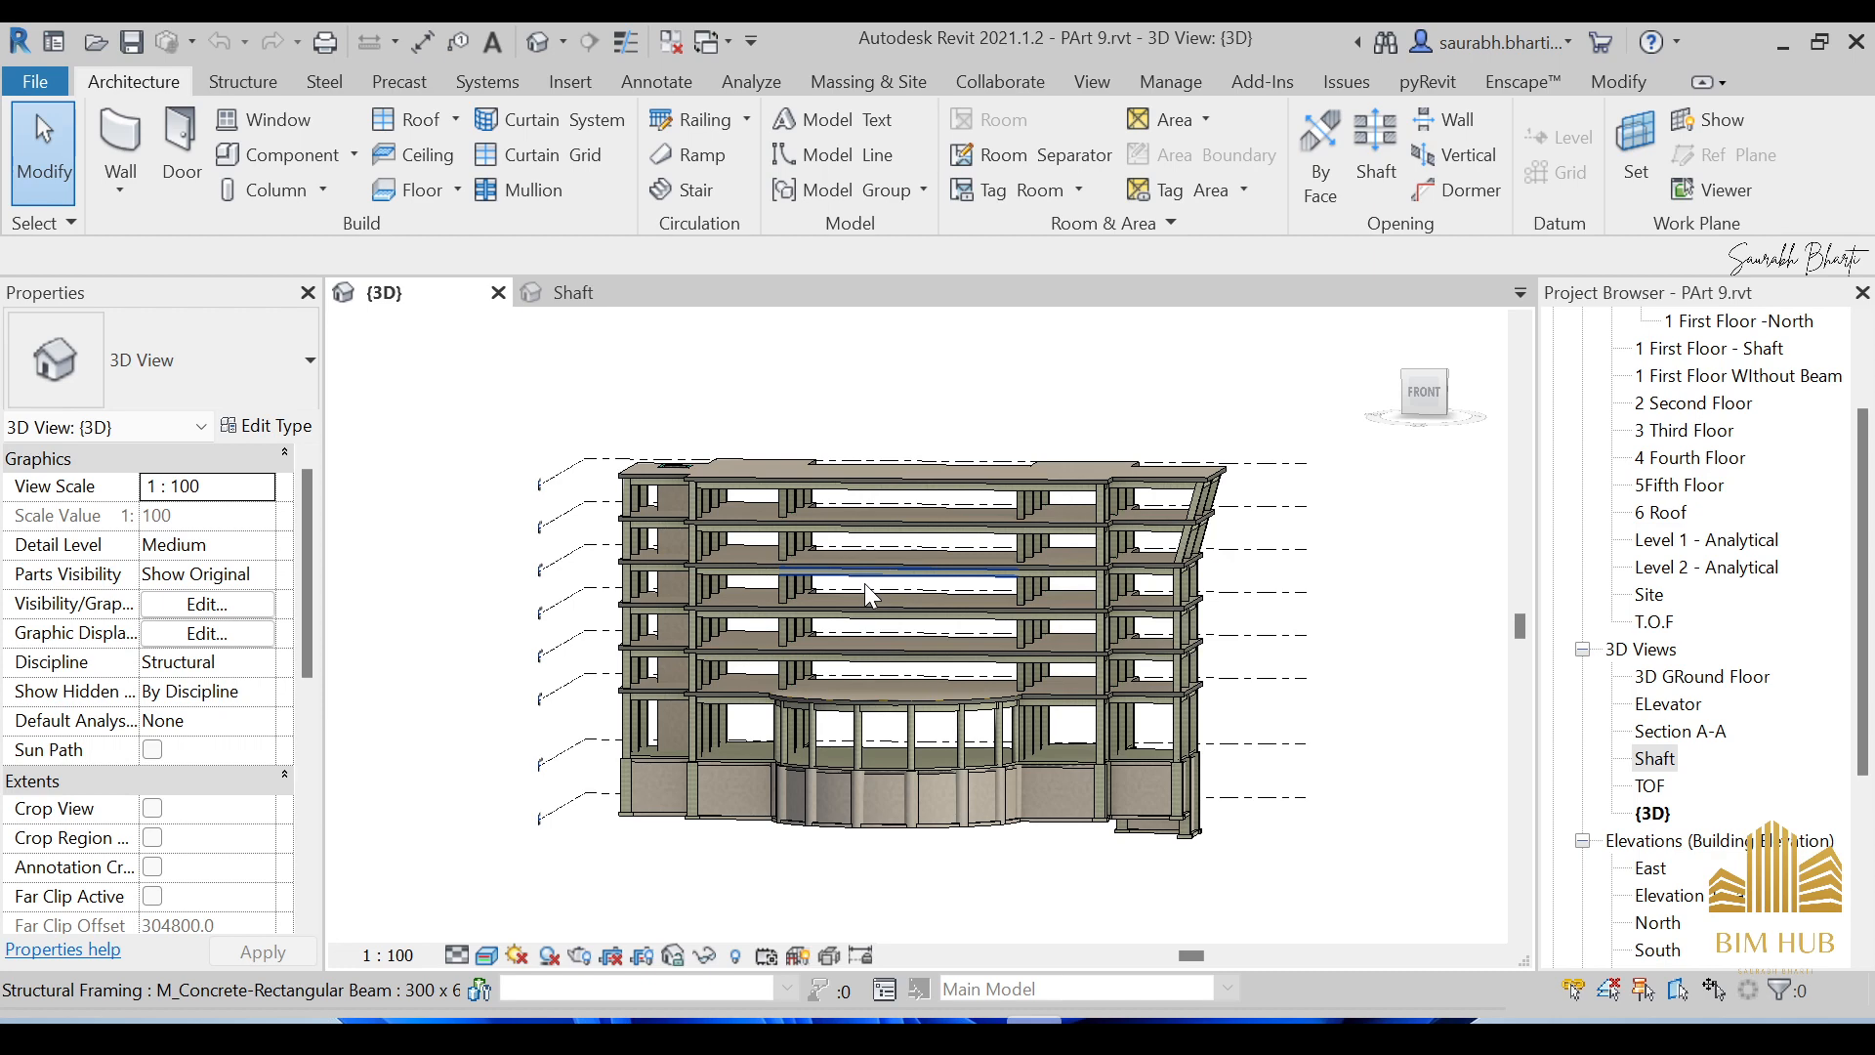
shift+middle_drag(864, 583, 834, 637)
shift+middle_drag(885, 555, 957, 533)
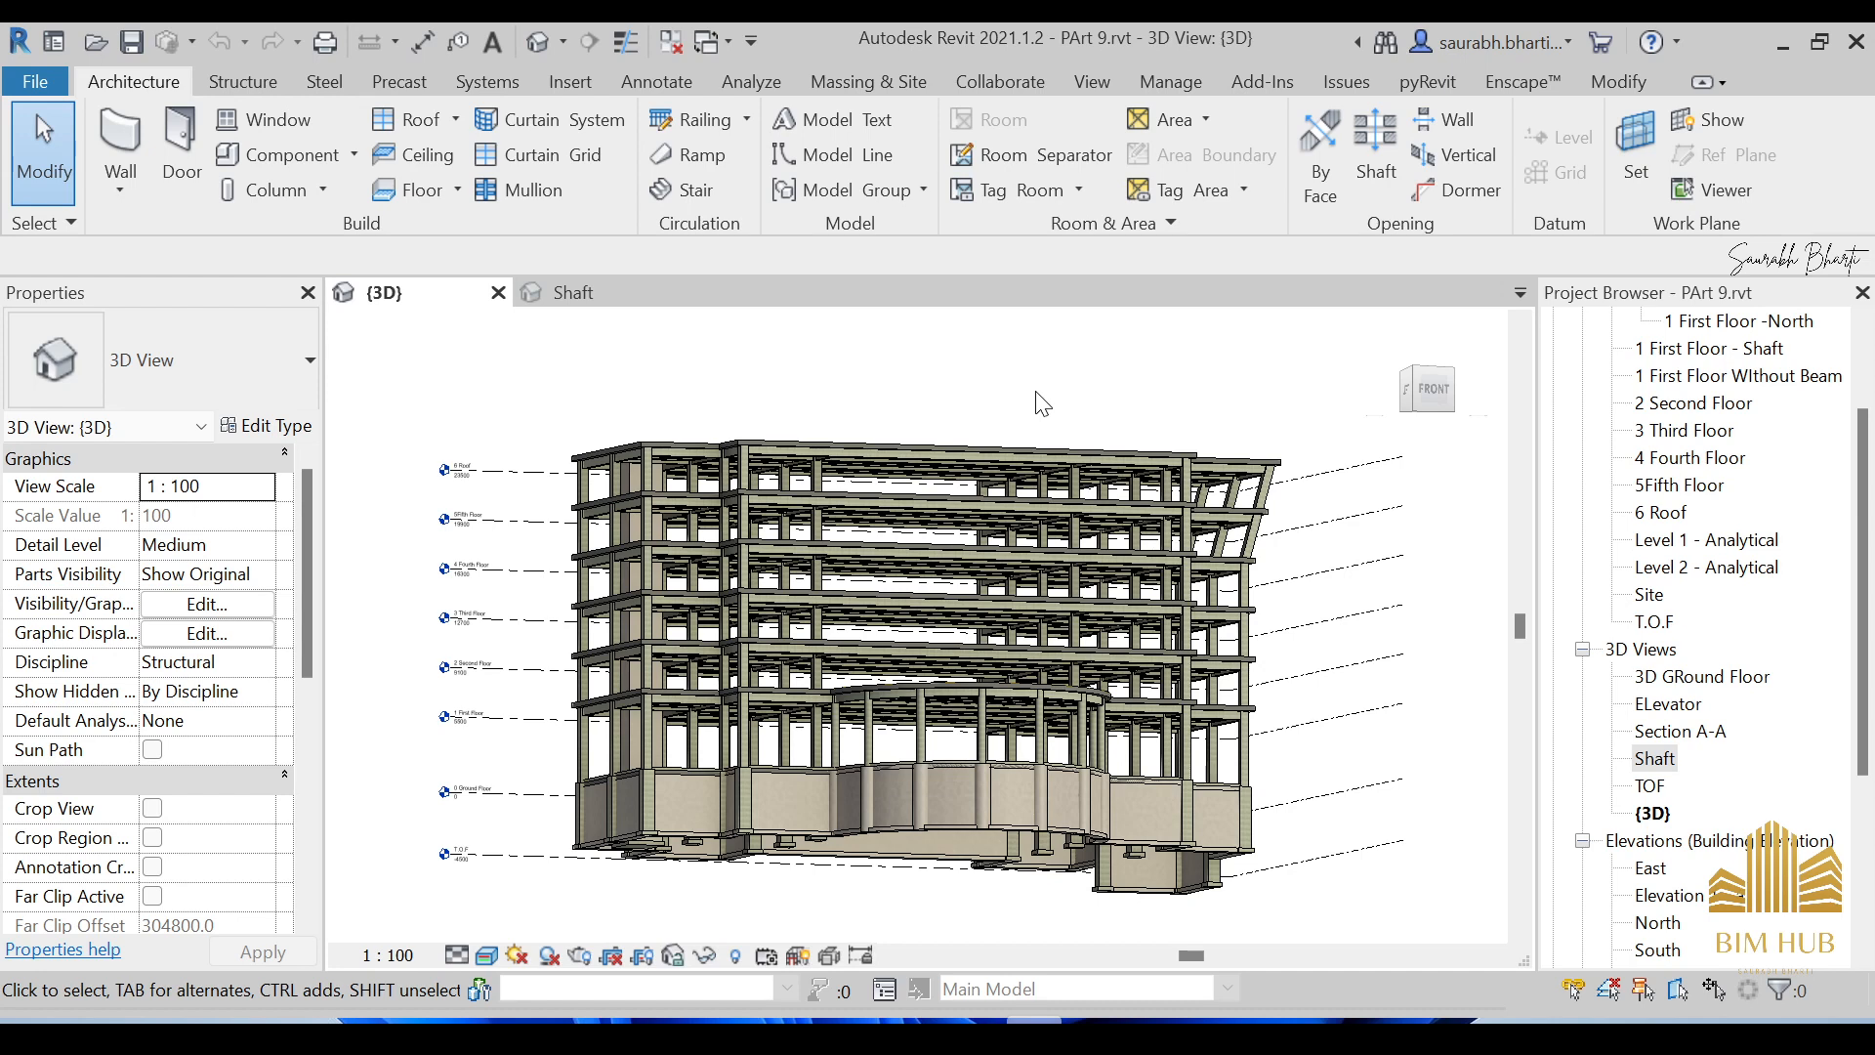
shift+middle_drag(1067, 438, 889, 731)
shift+middle_drag(887, 570, 936, 735)
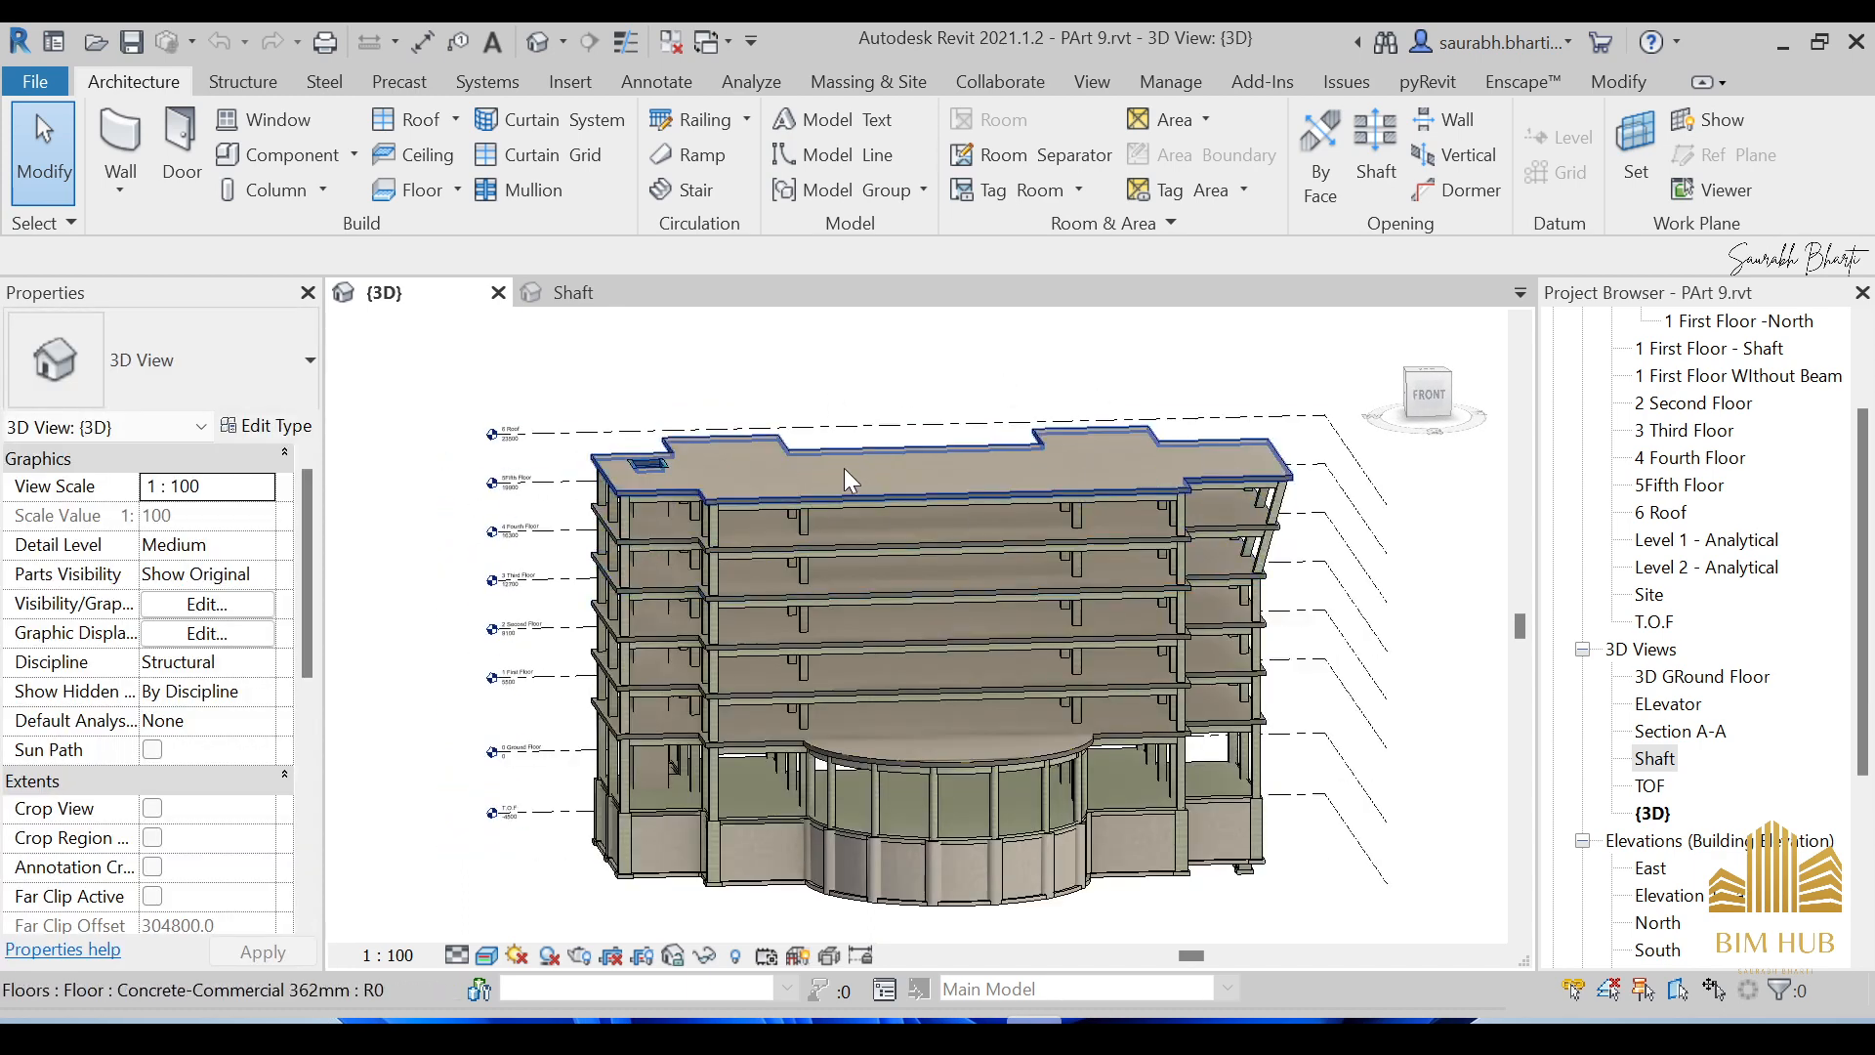
mouse_move(875, 479)
shift+middle_down()
mouse_move(856, 553)
mouse_move(846, 492)
shift+middle_up()
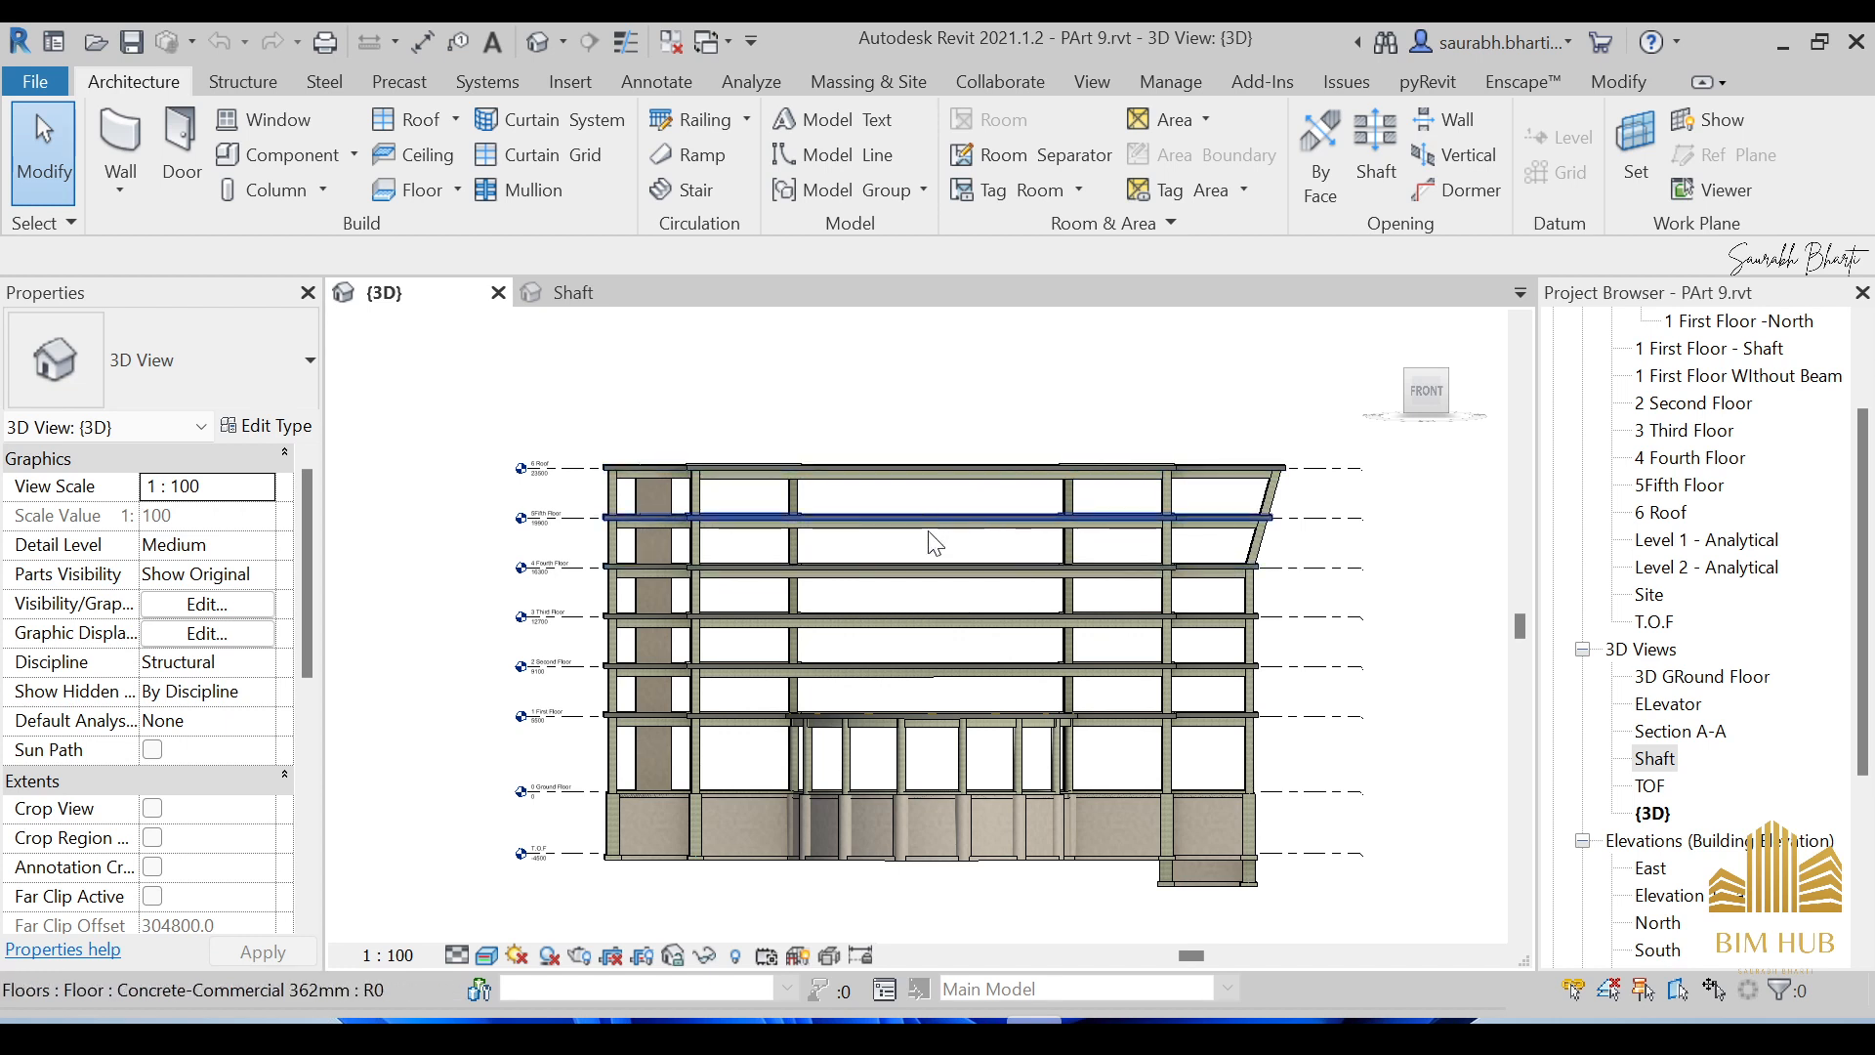
shift+middle_drag(753, 423, 894, 430)
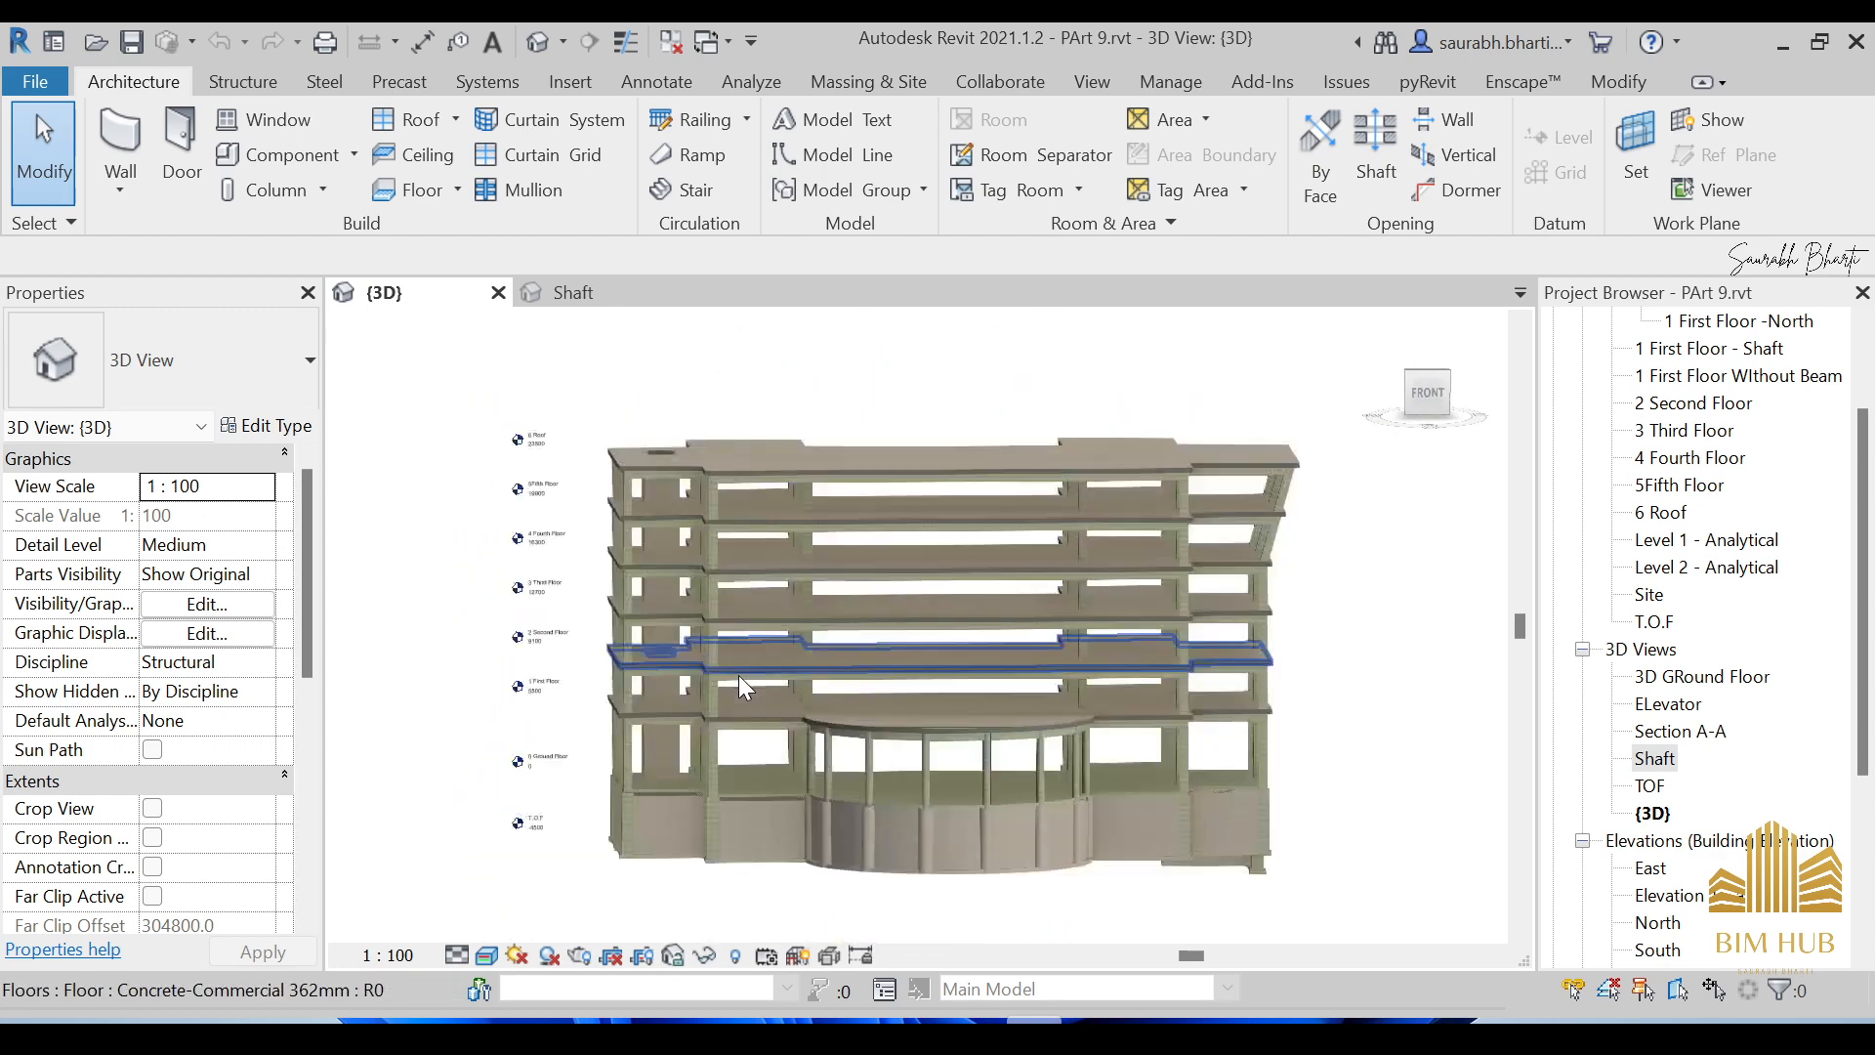
scroll(739, 676, down, 5)
scroll(748, 670, up, 5)
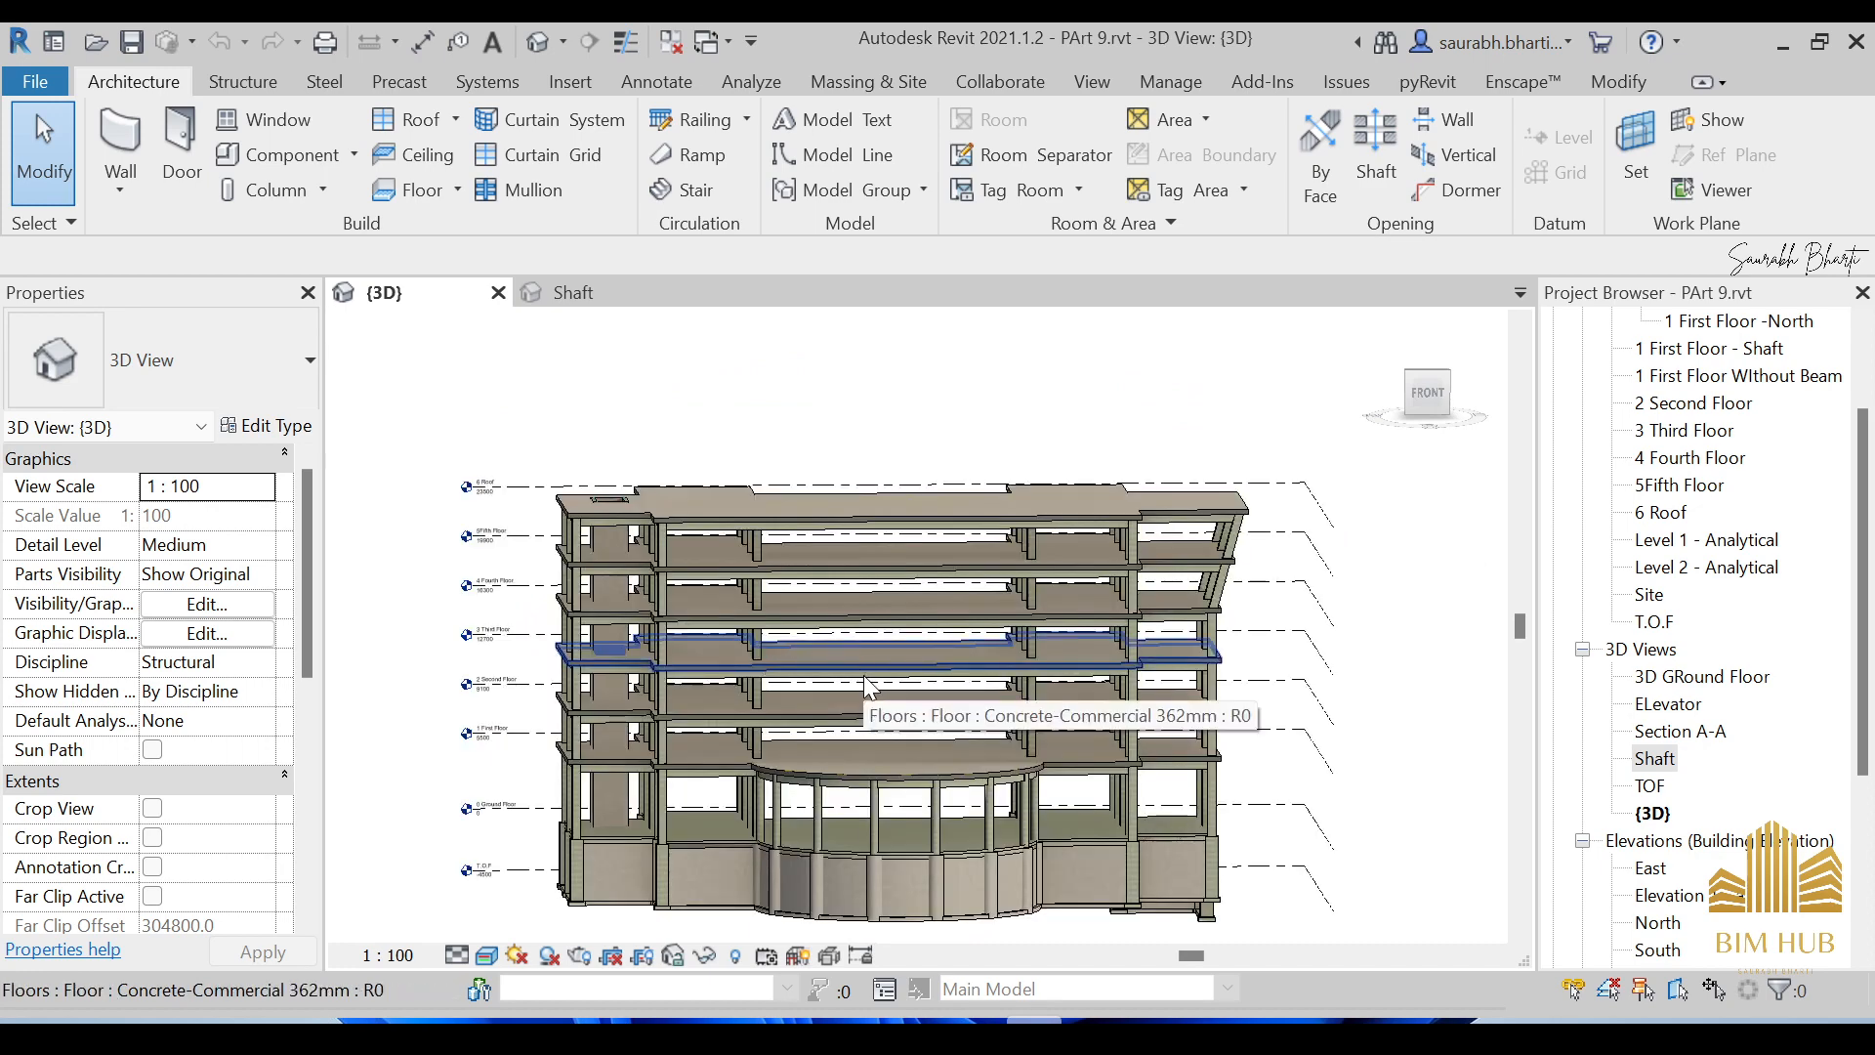
scroll(864, 676, down, 4)
scroll(863, 676, up, 5)
scroll(865, 683, down, 5)
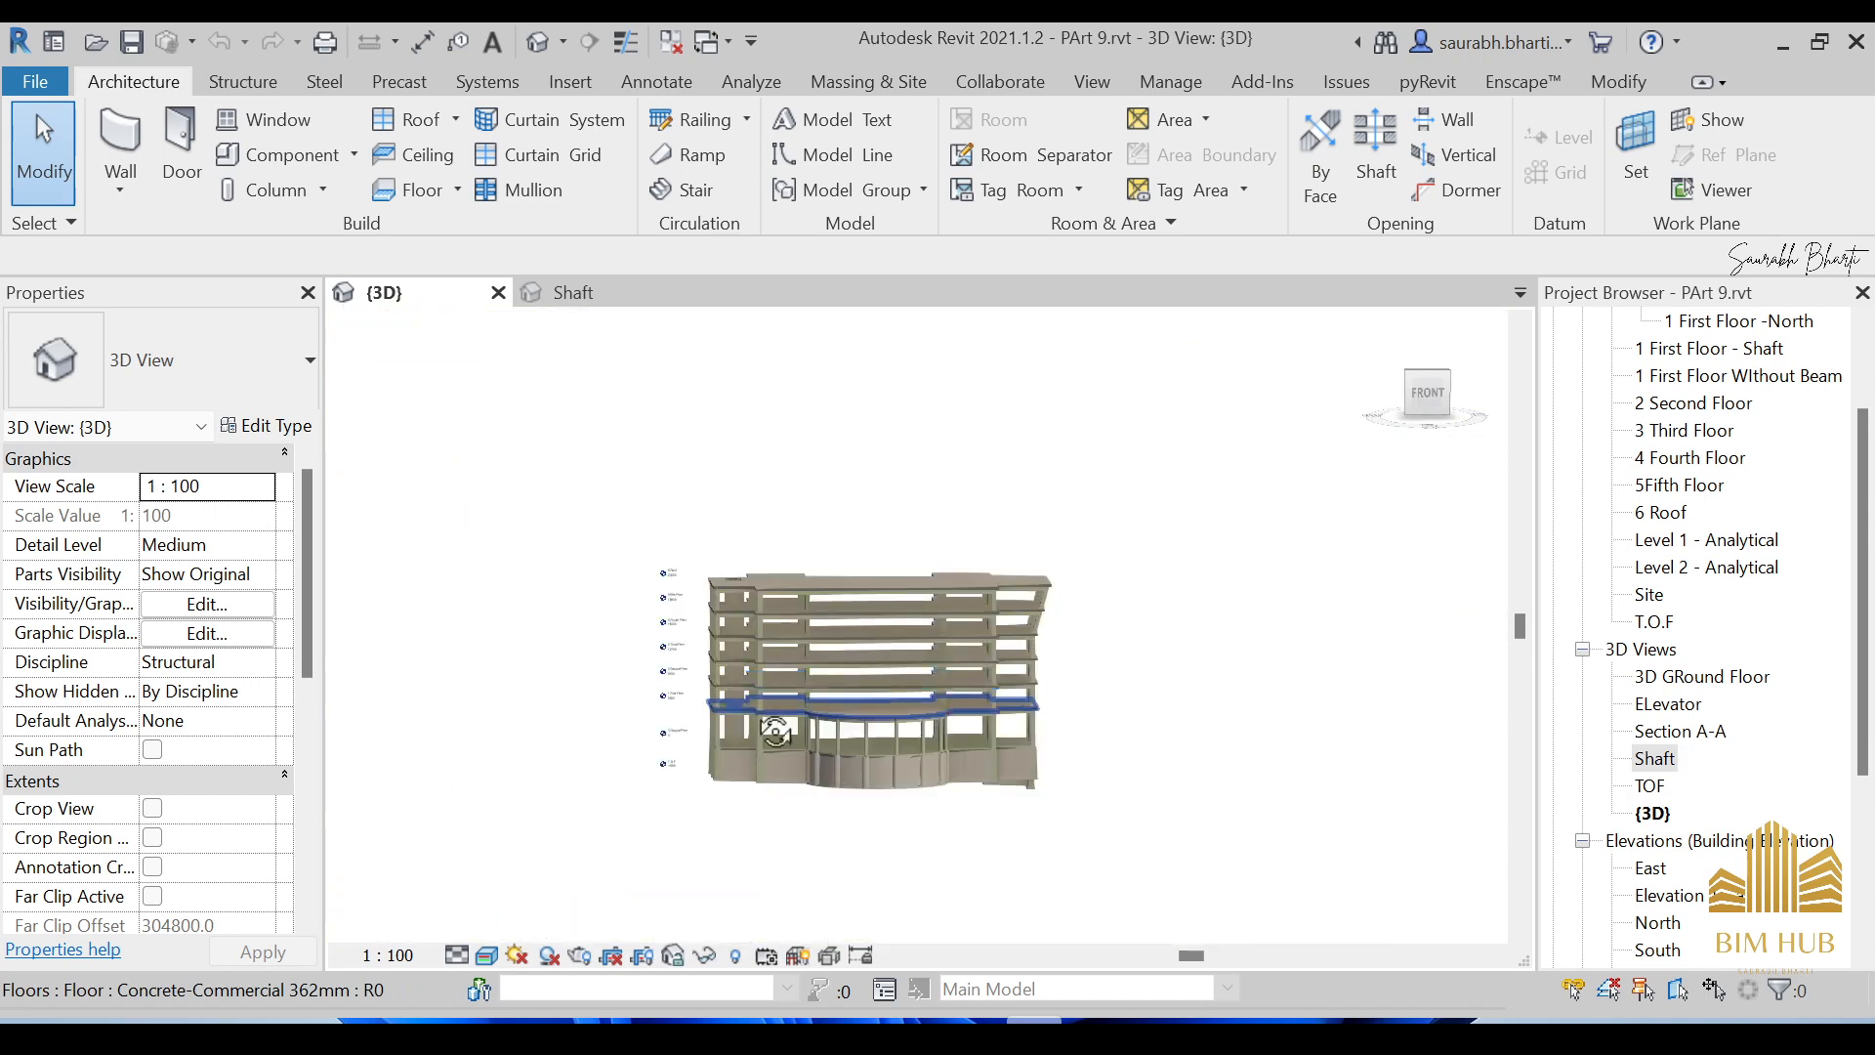
shift+middle_drag(865, 683, 930, 782)
scroll(930, 782, up, 5)
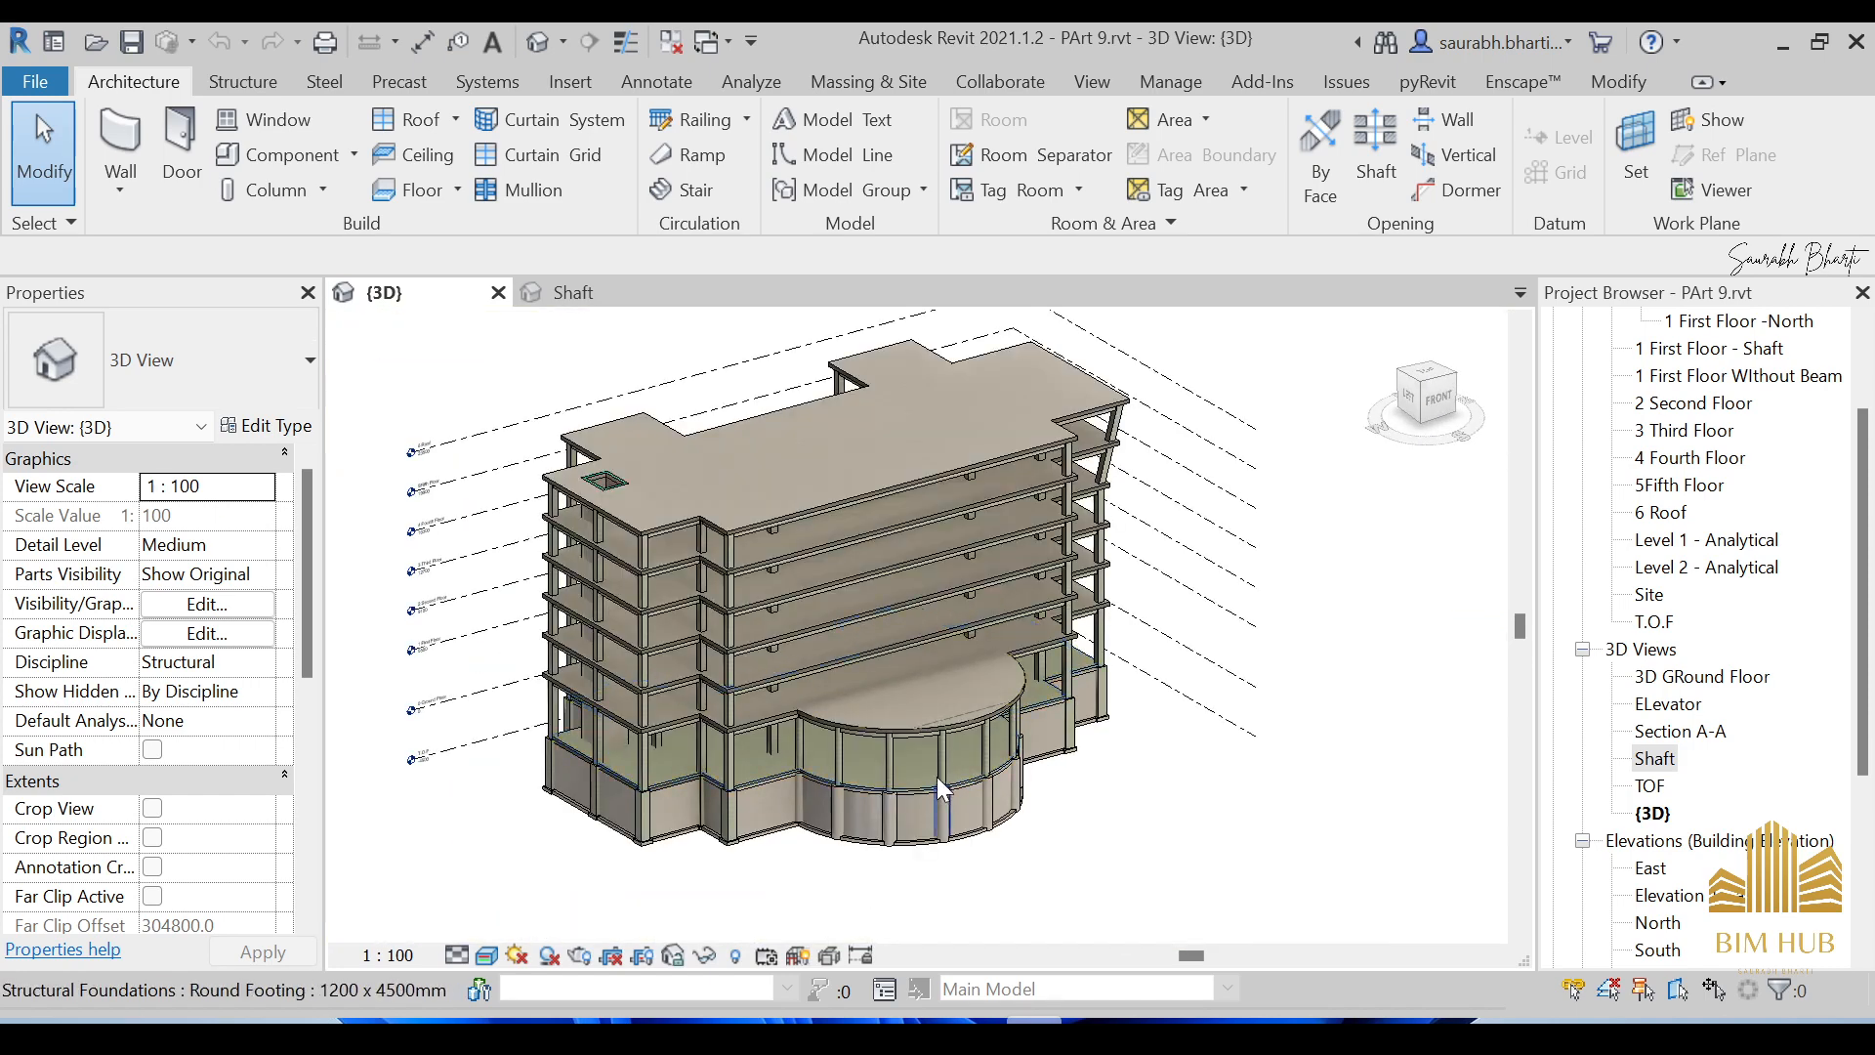
Orbit the 3D building toward the front and zoom in and out.
click(922, 734)
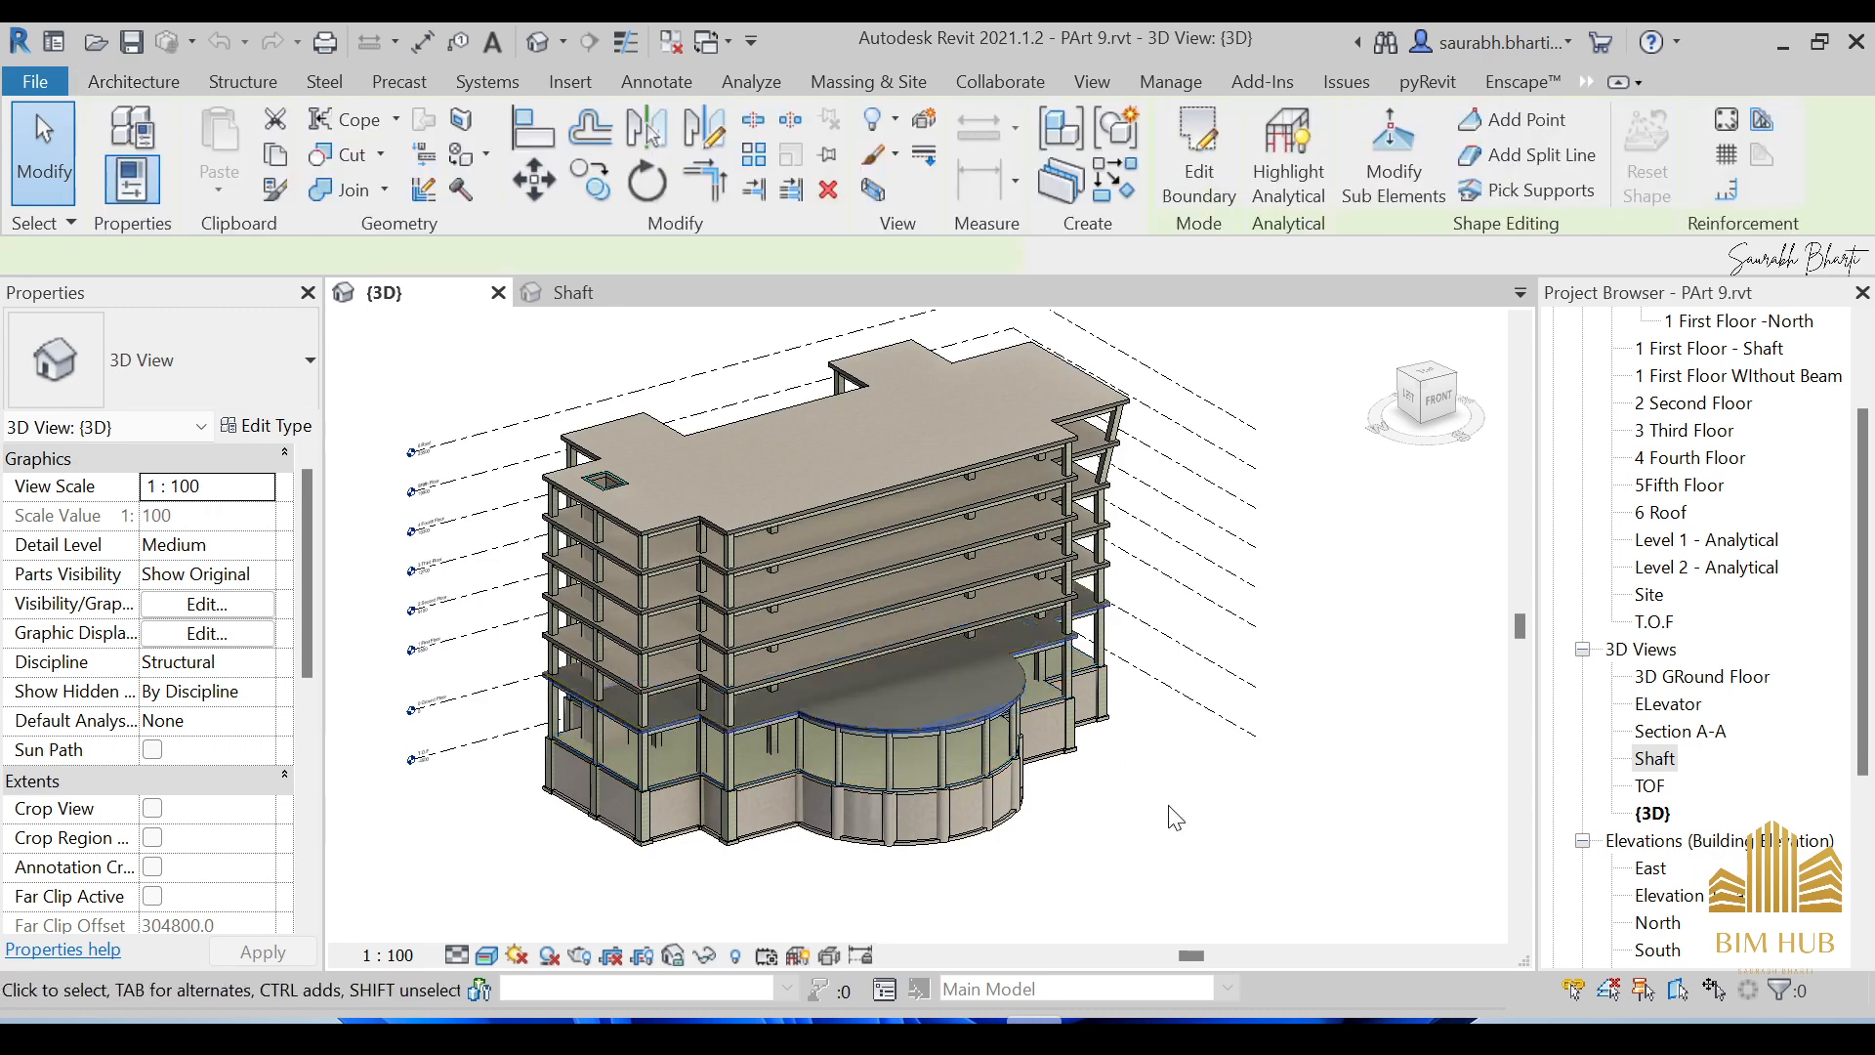
click(1184, 828)
shift+middle_drag(1183, 829, 989, 822)
scroll(829, 713, up, 3)
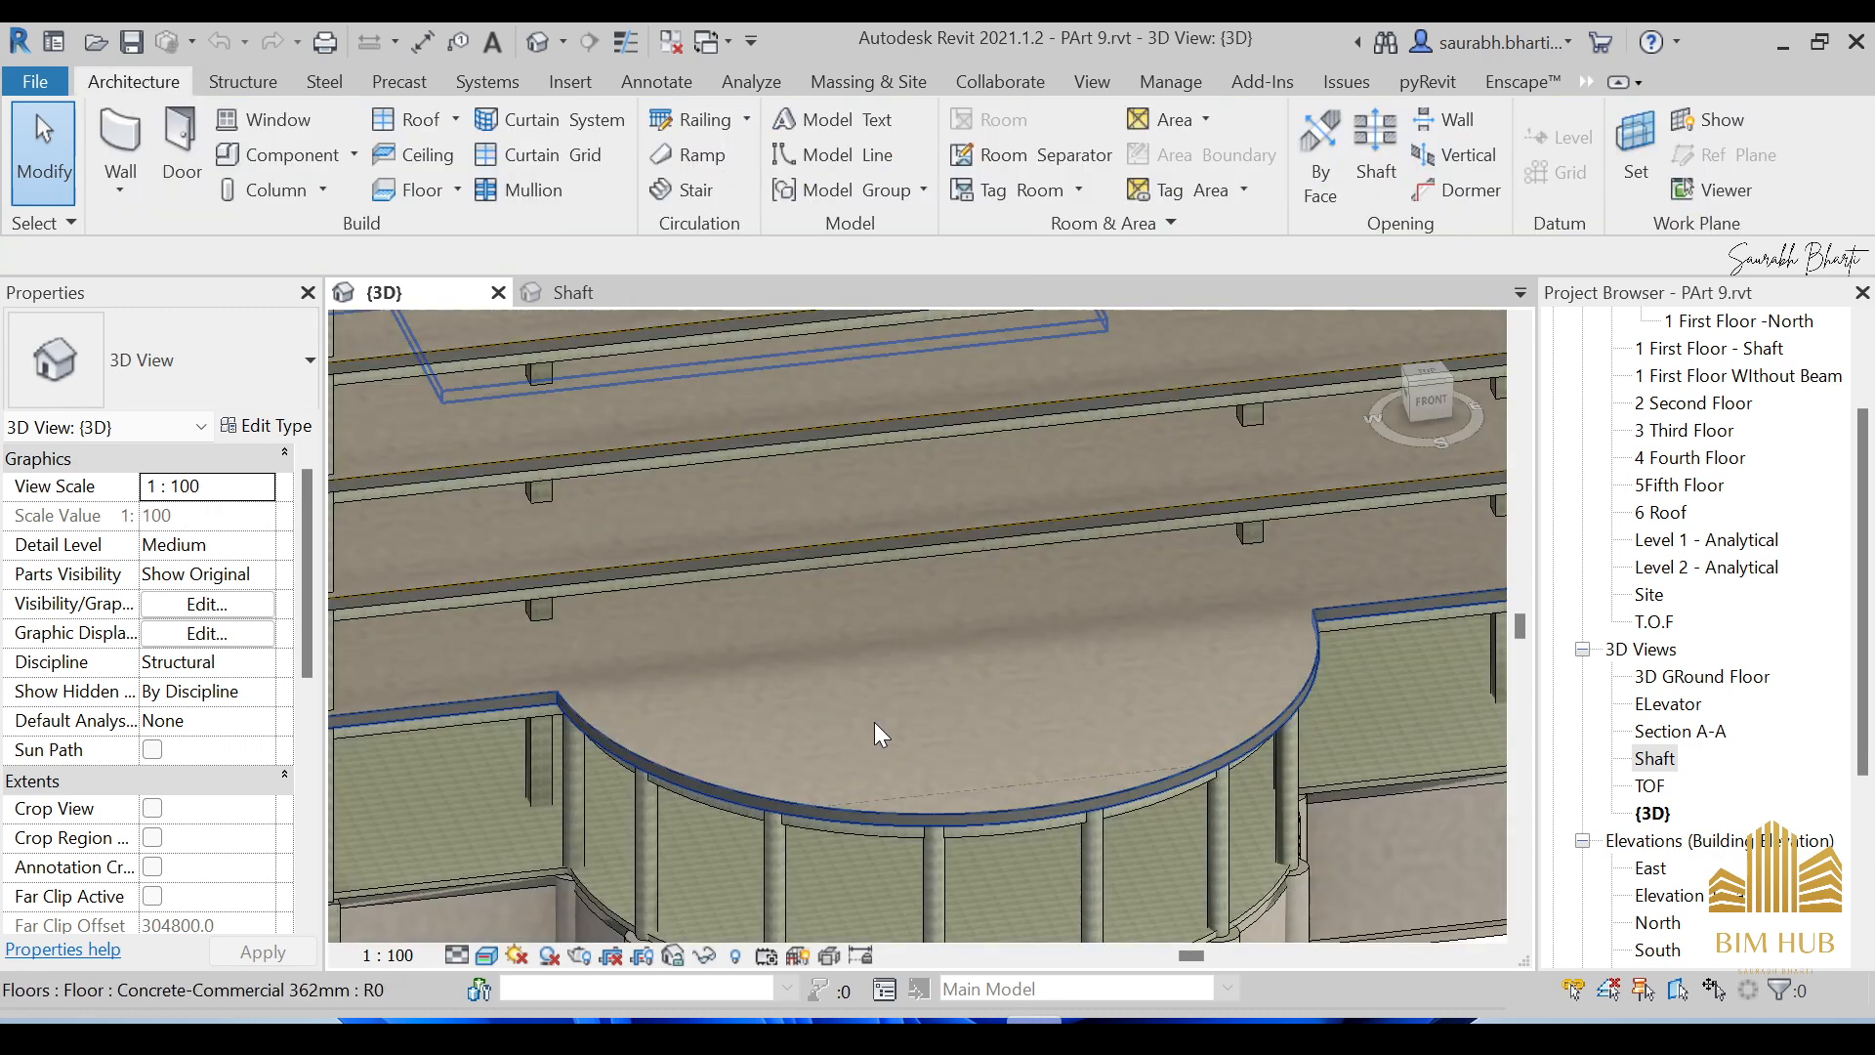
scroll(875, 723, down, 4)
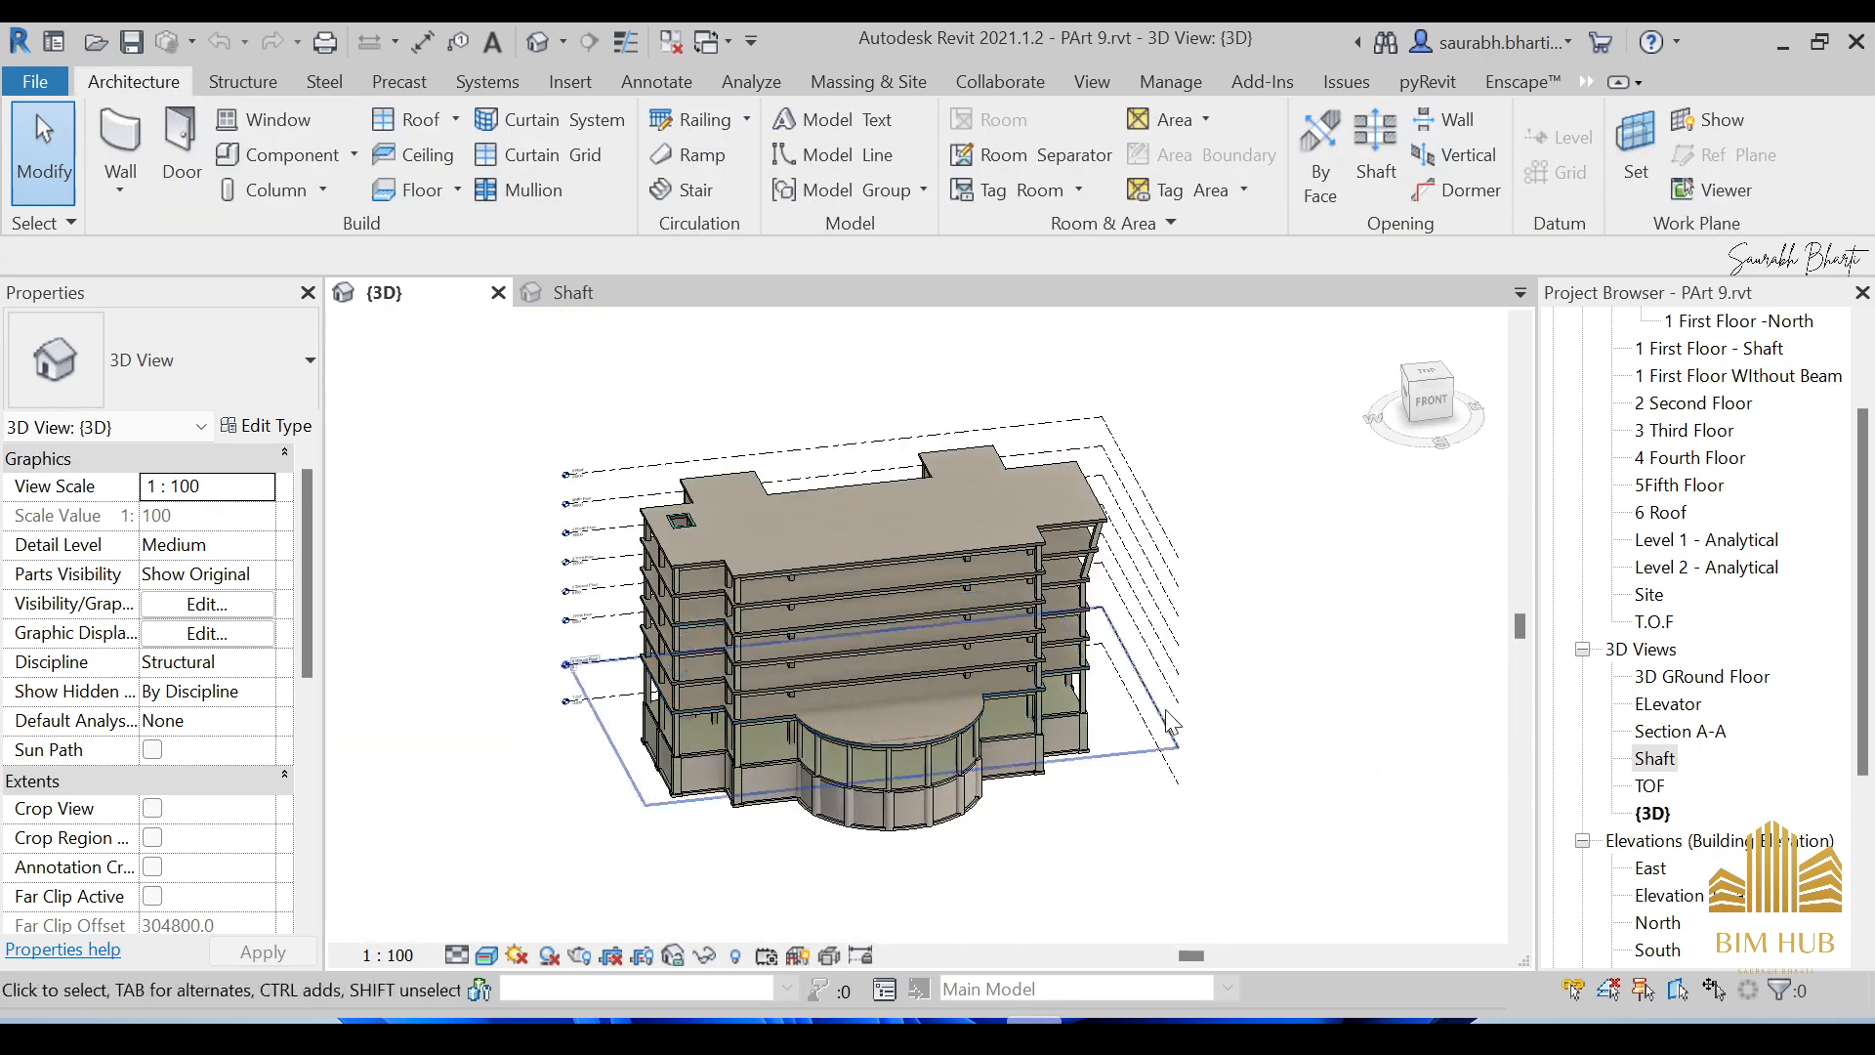
scroll(1554, 788, up, 1)
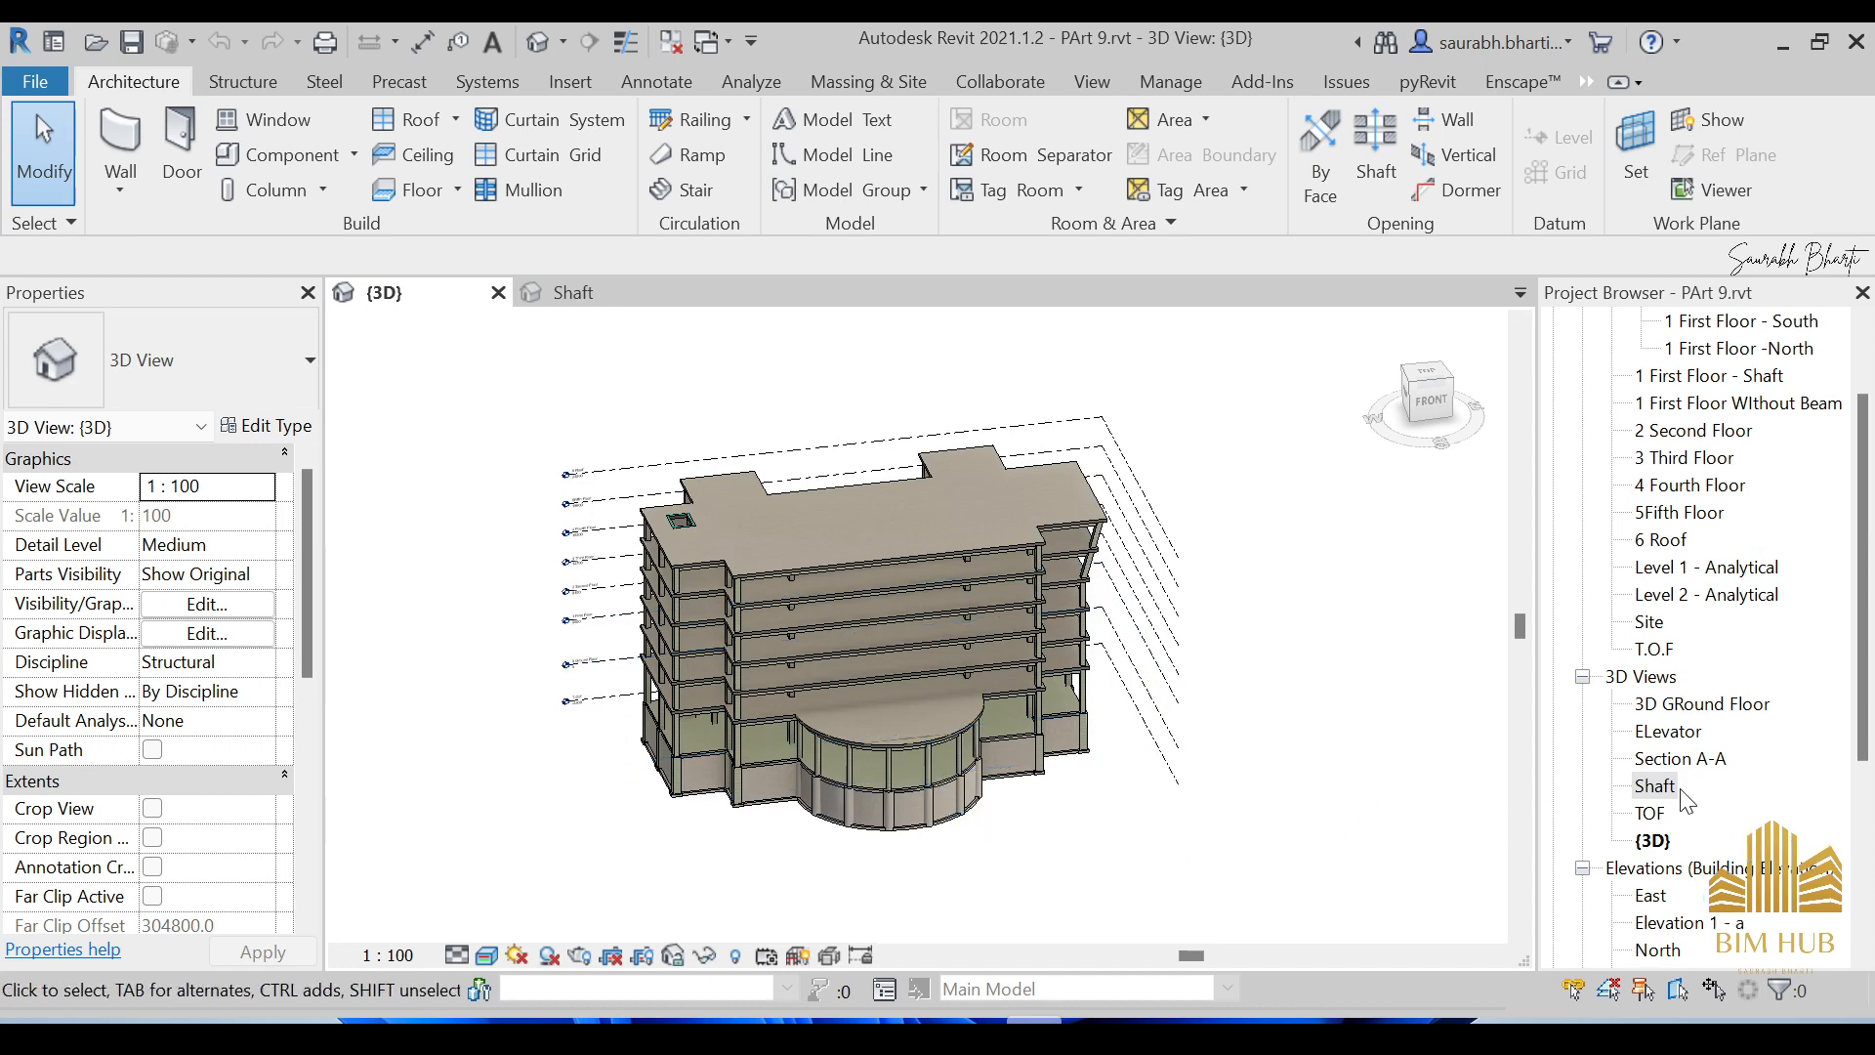
Open the Level 1 - Analytical structural plan from the Project Browser.
scroll(831, 697, up, 3)
scroll(830, 698, down, 4)
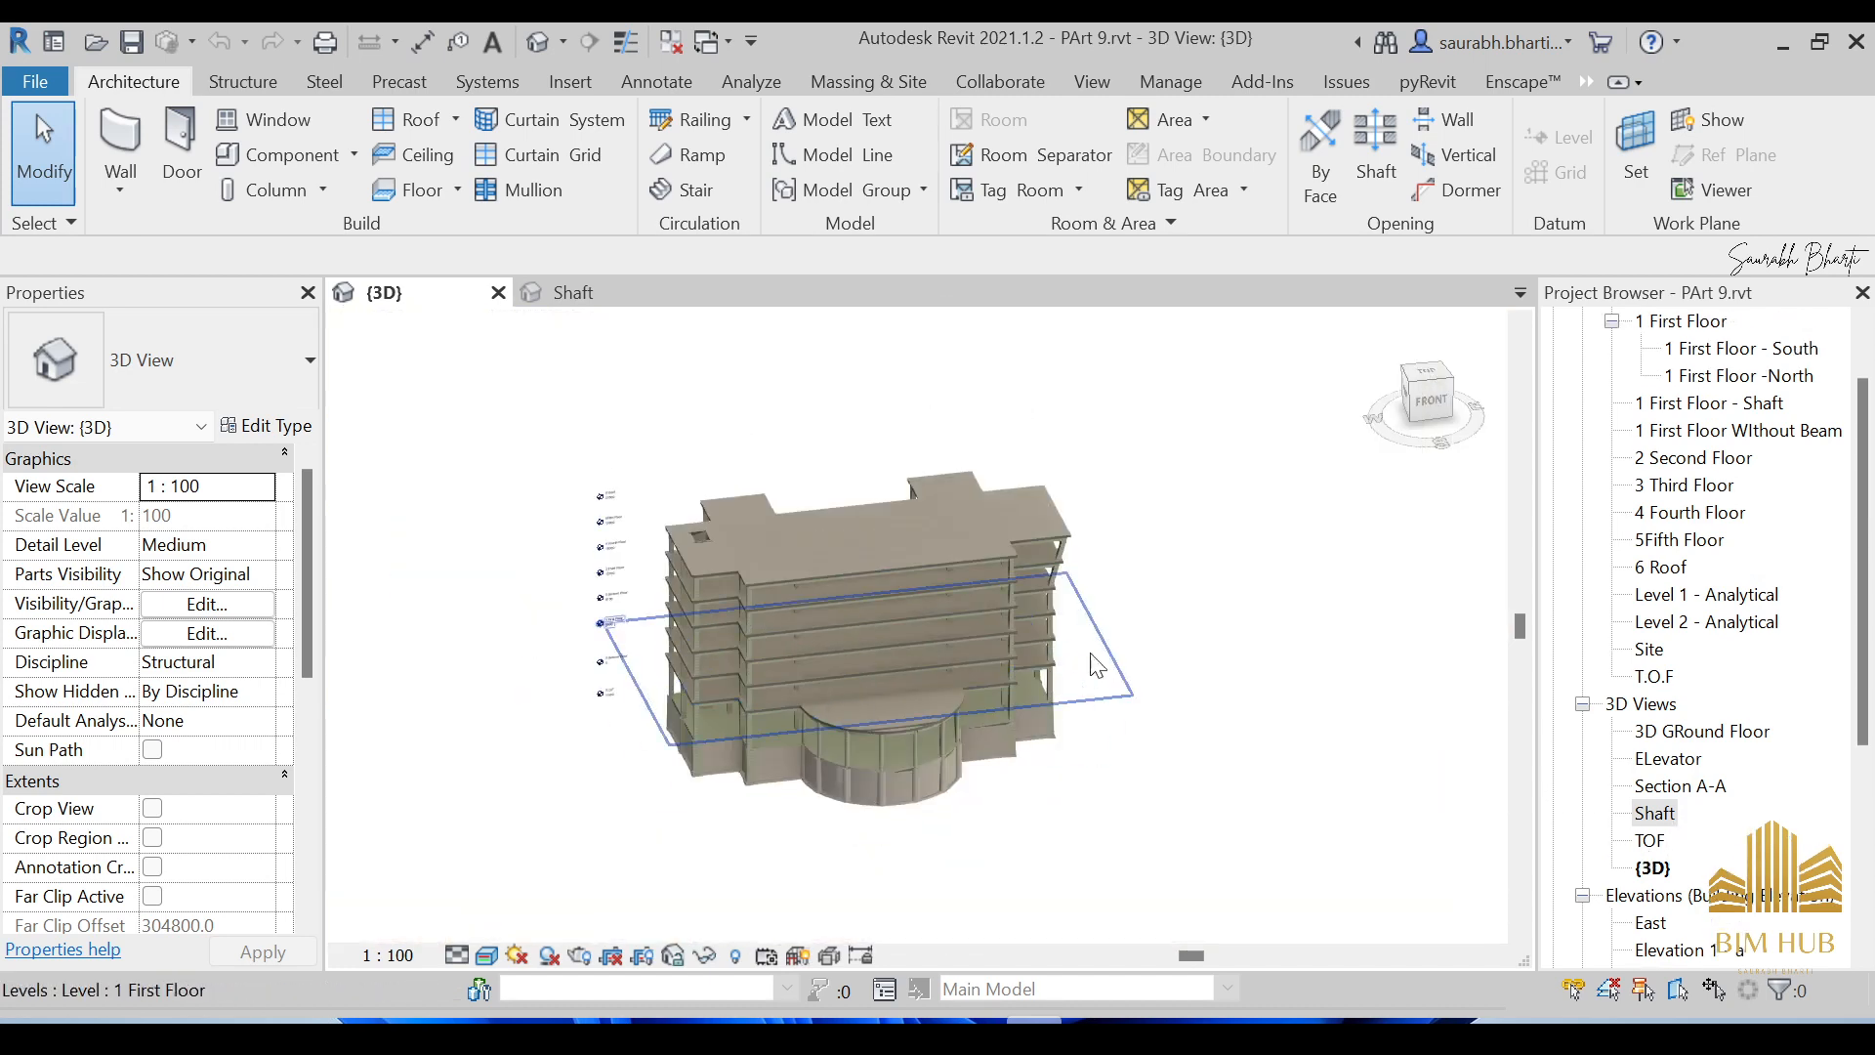
scroll(1664, 545, up, 1)
scroll(1725, 533, up, 3)
scroll(1729, 586, down, 3)
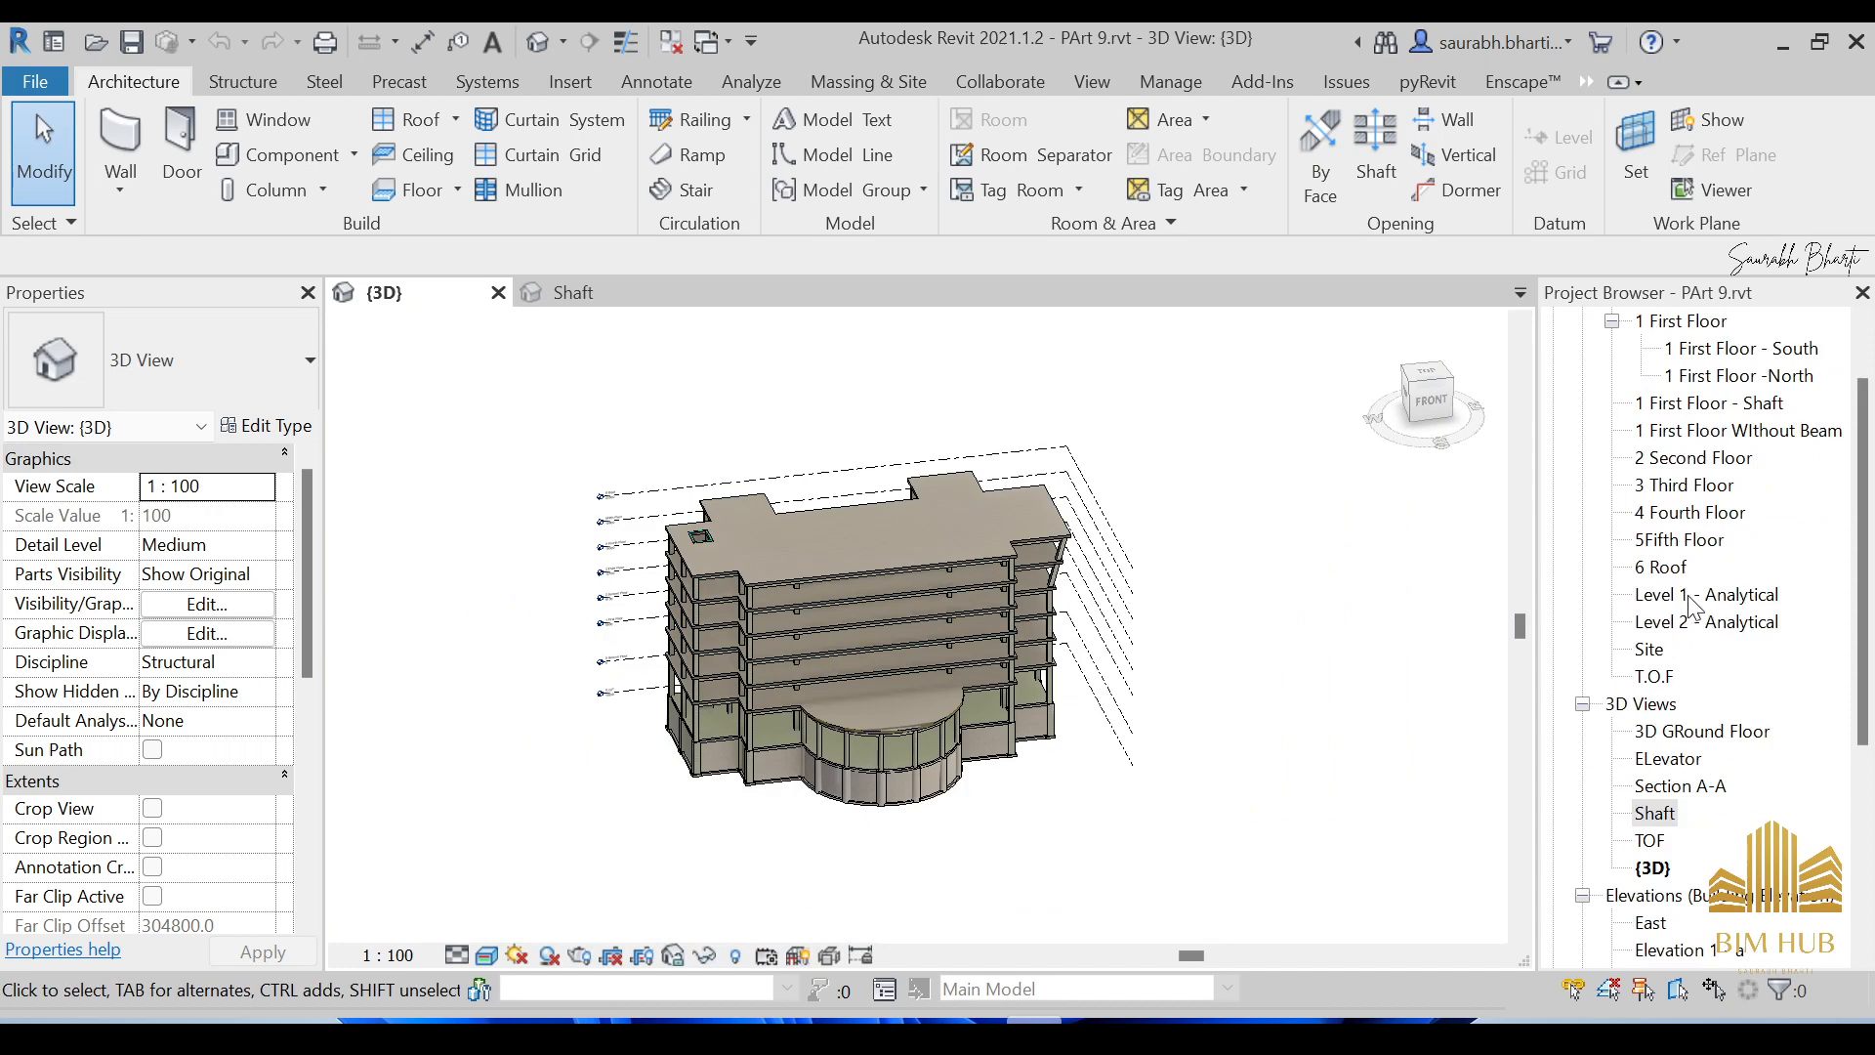
double_click(1689, 595)
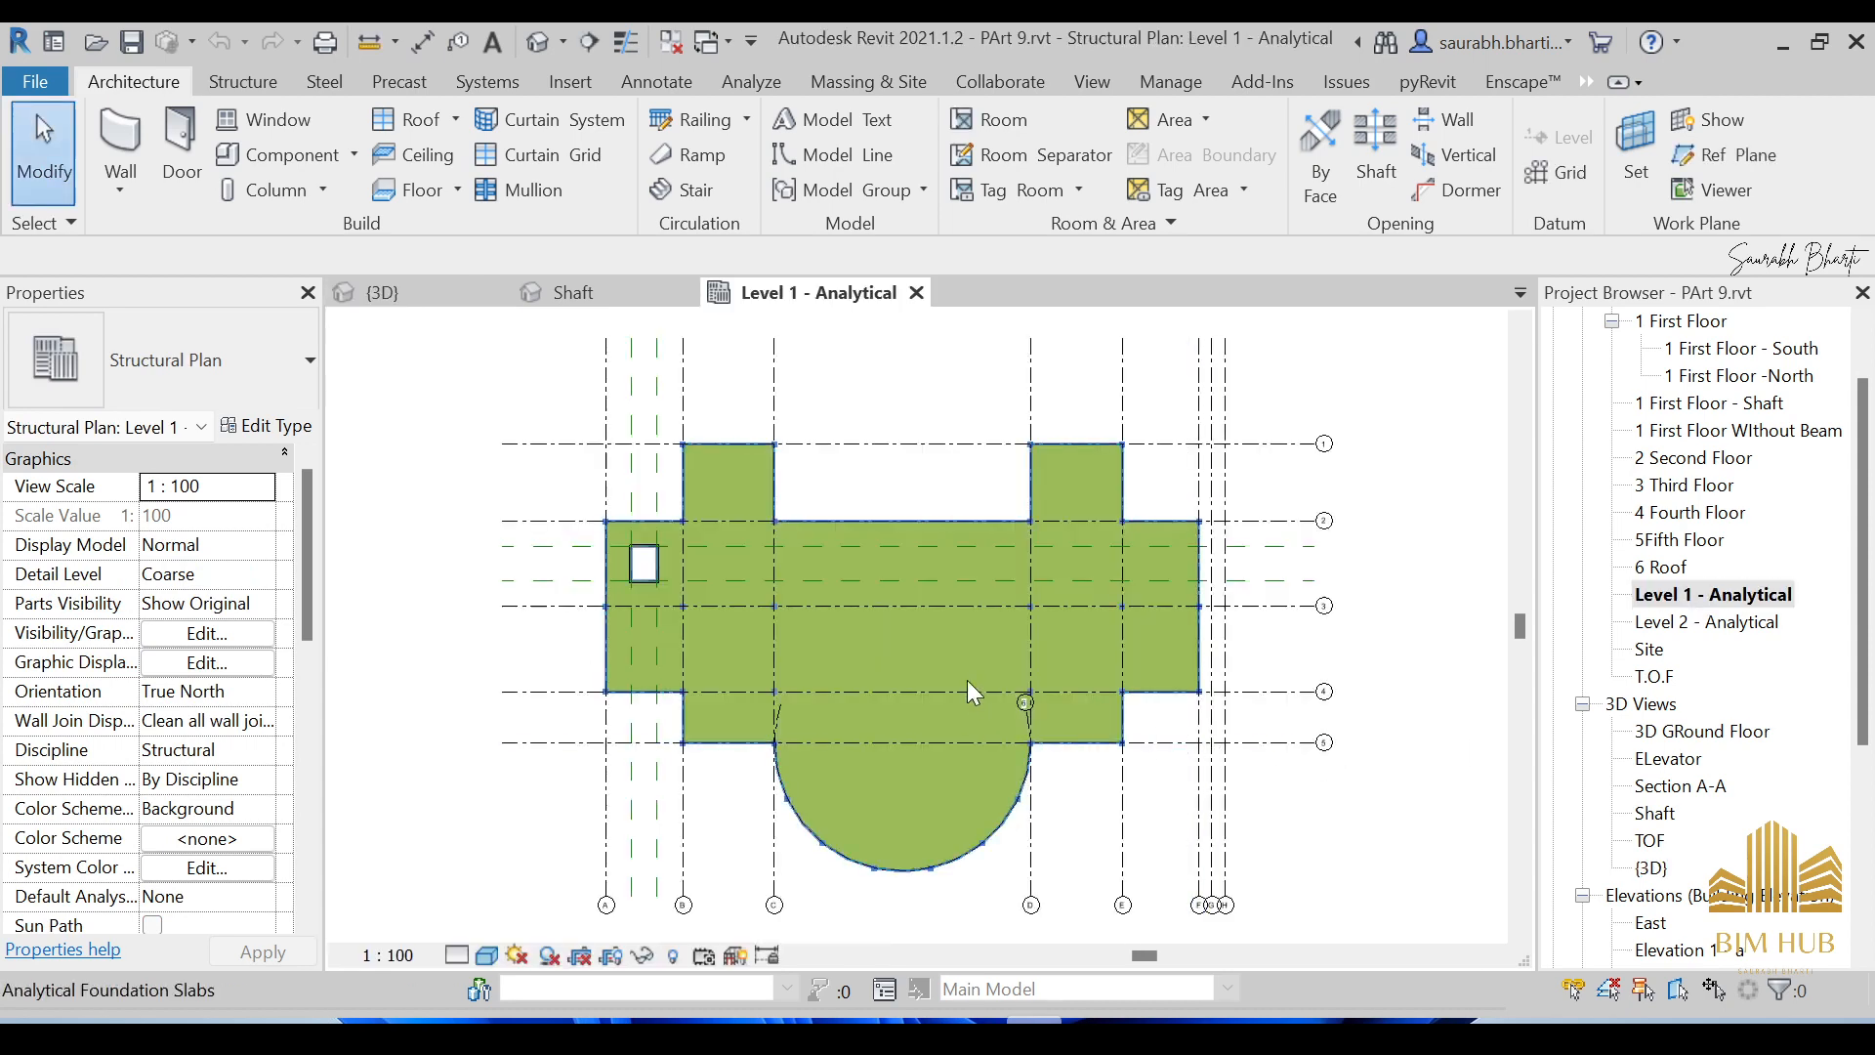
Open the Level 2 - Analytical plan view.
scroll(928, 635, up, 4)
scroll(891, 601, down, 4)
double_click(1699, 623)
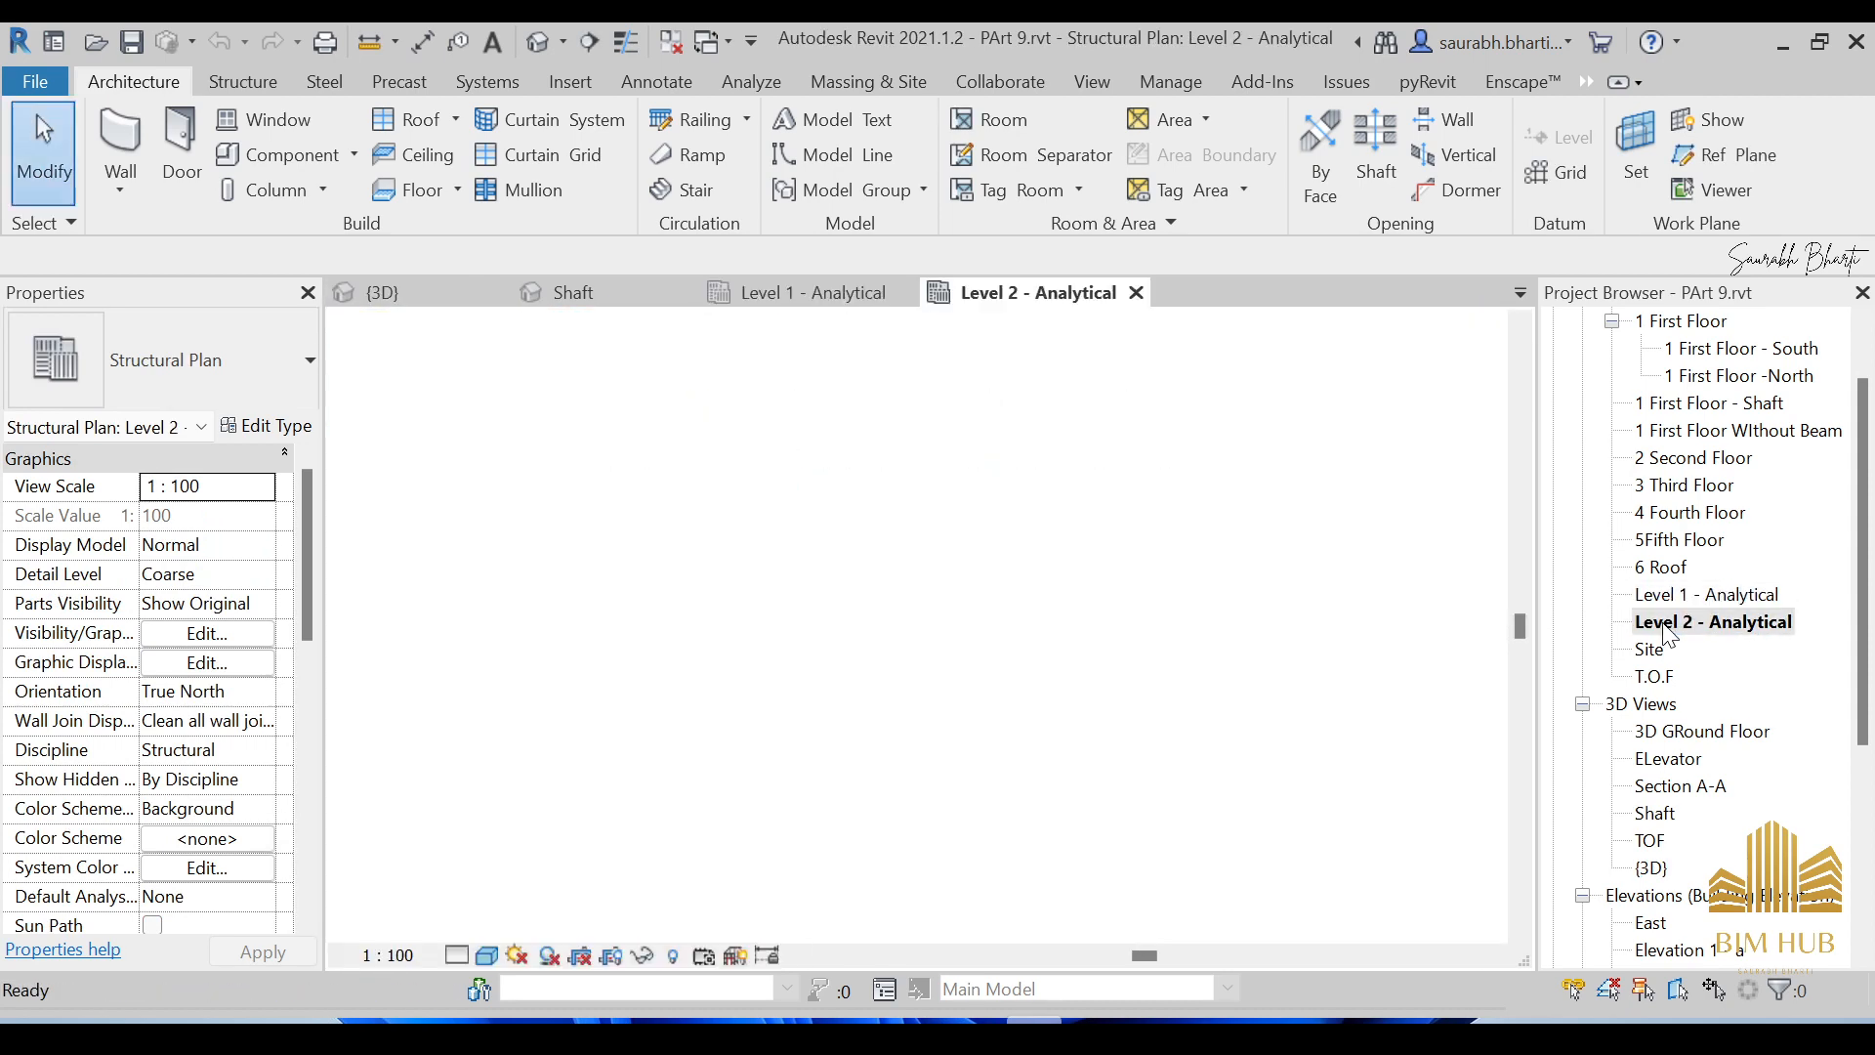
Delete the Level 1 - Analytical and Level 2 - Analytical views from the Project Browser.
scroll(1682, 623, up, 1)
click(1682, 623)
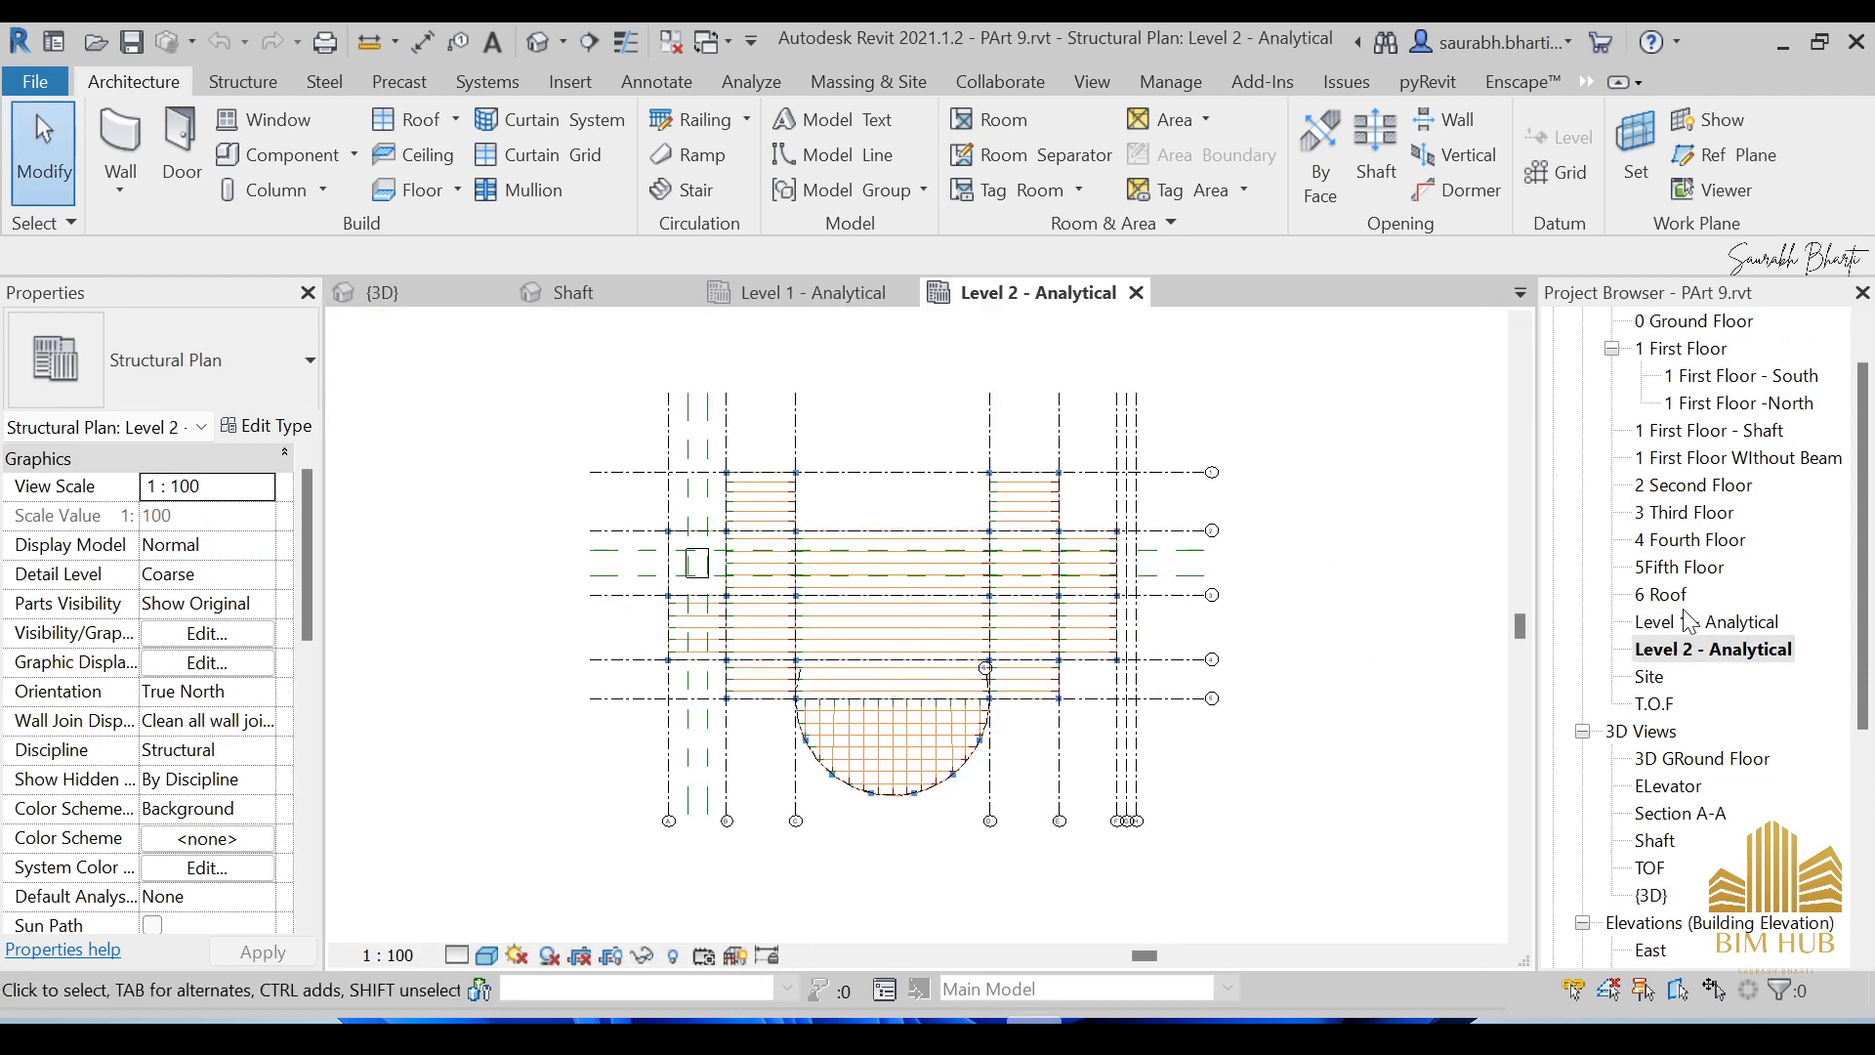
right_click(1682, 621)
click(1666, 683)
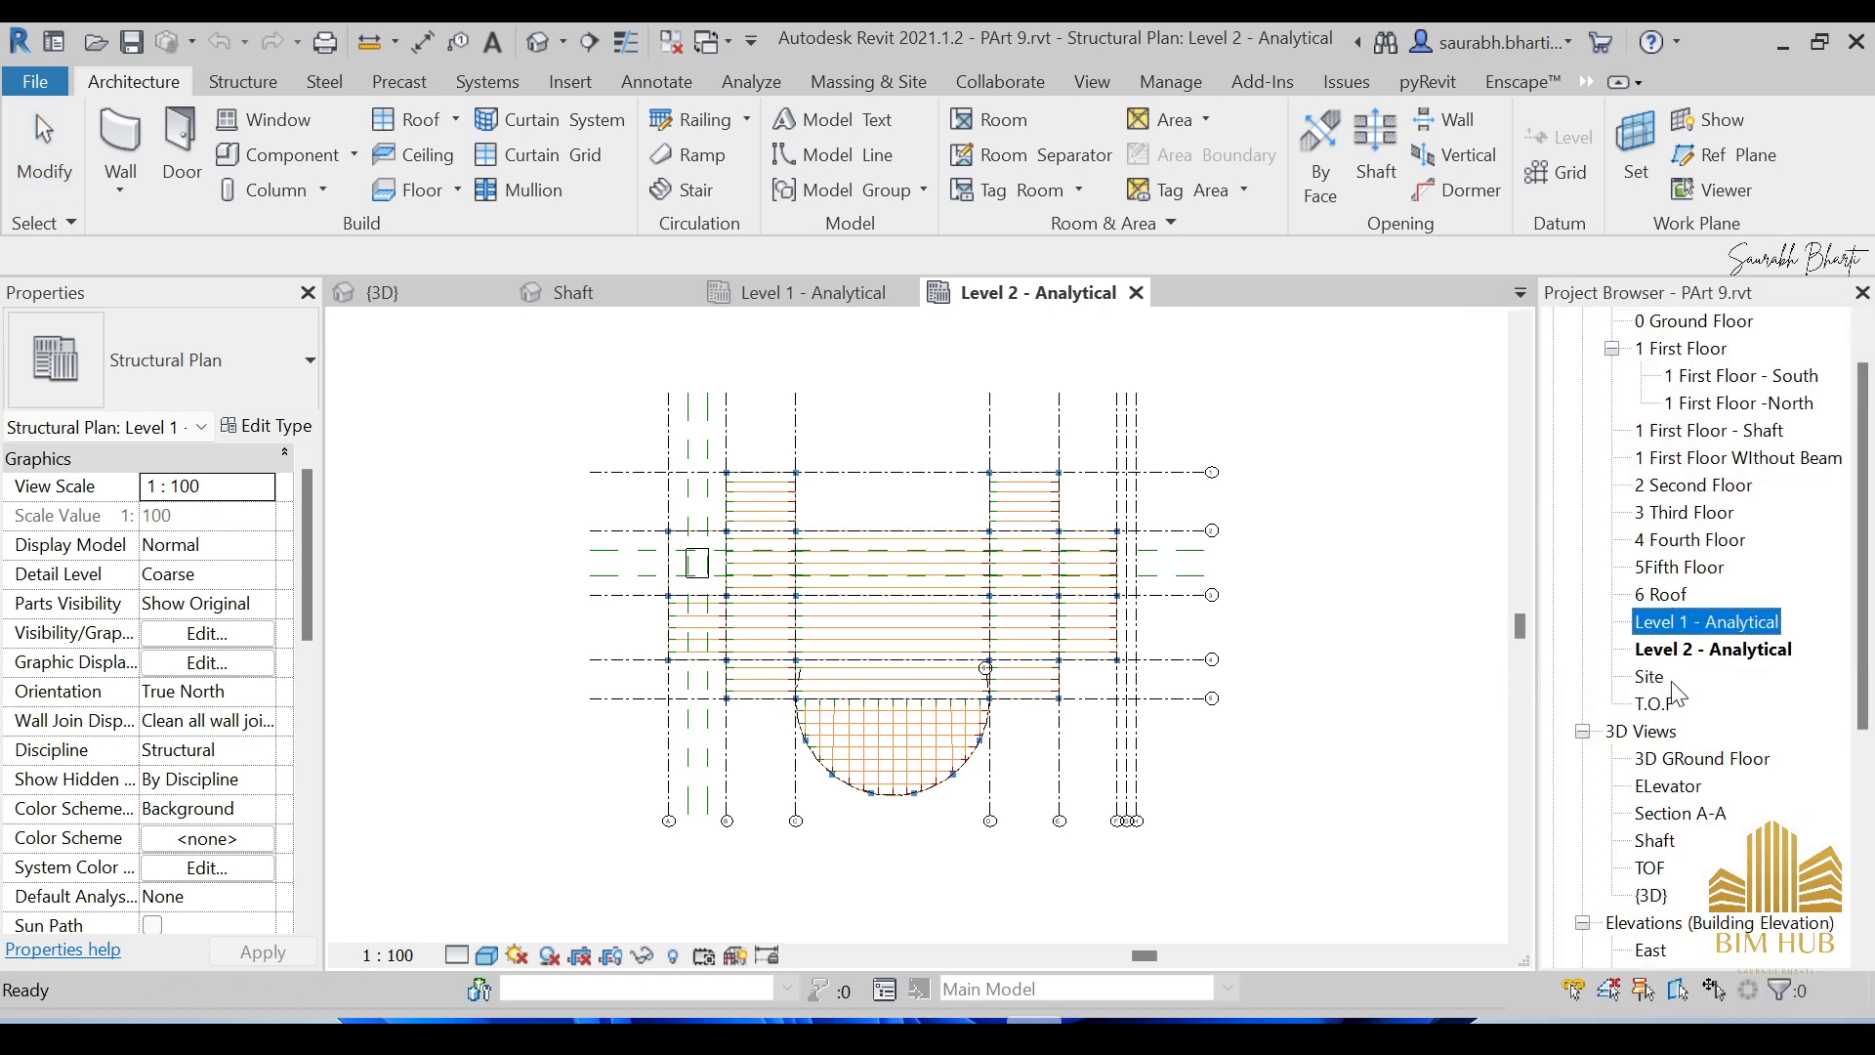
right_click(1700, 622)
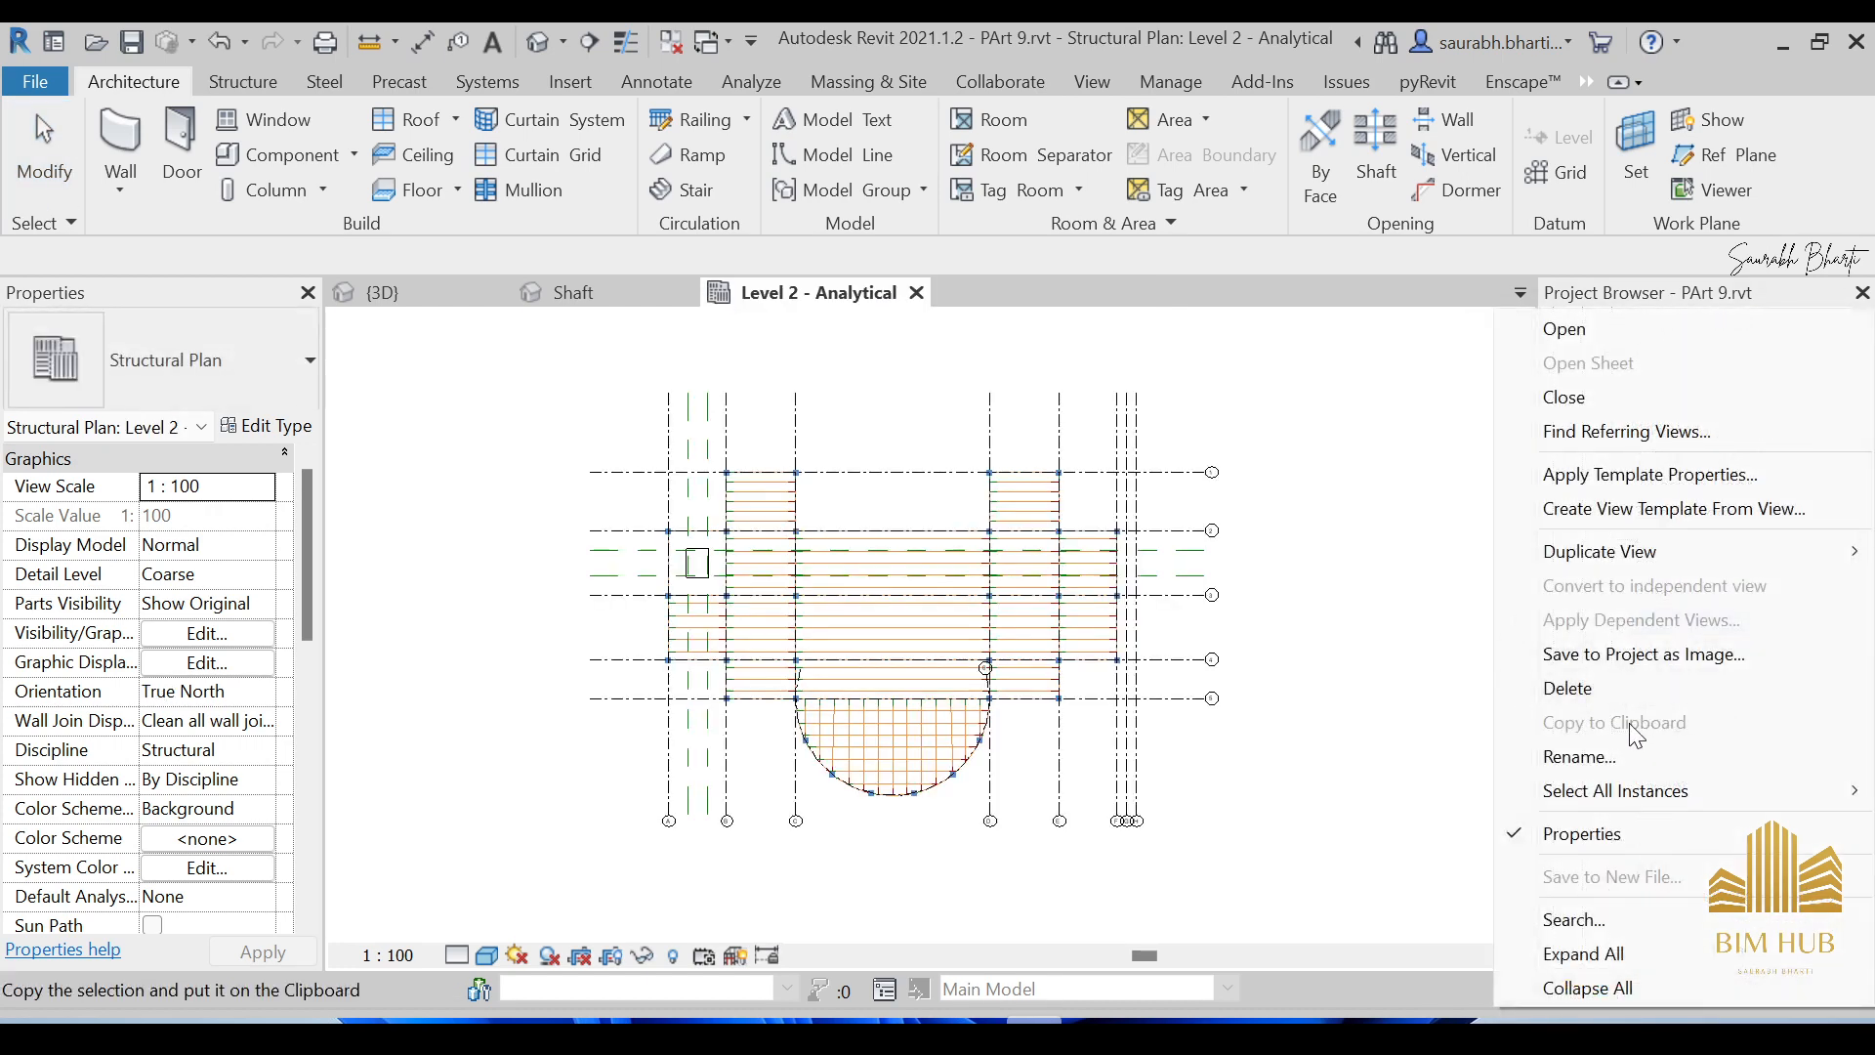
click(1609, 694)
scroll(1700, 591, up, 1)
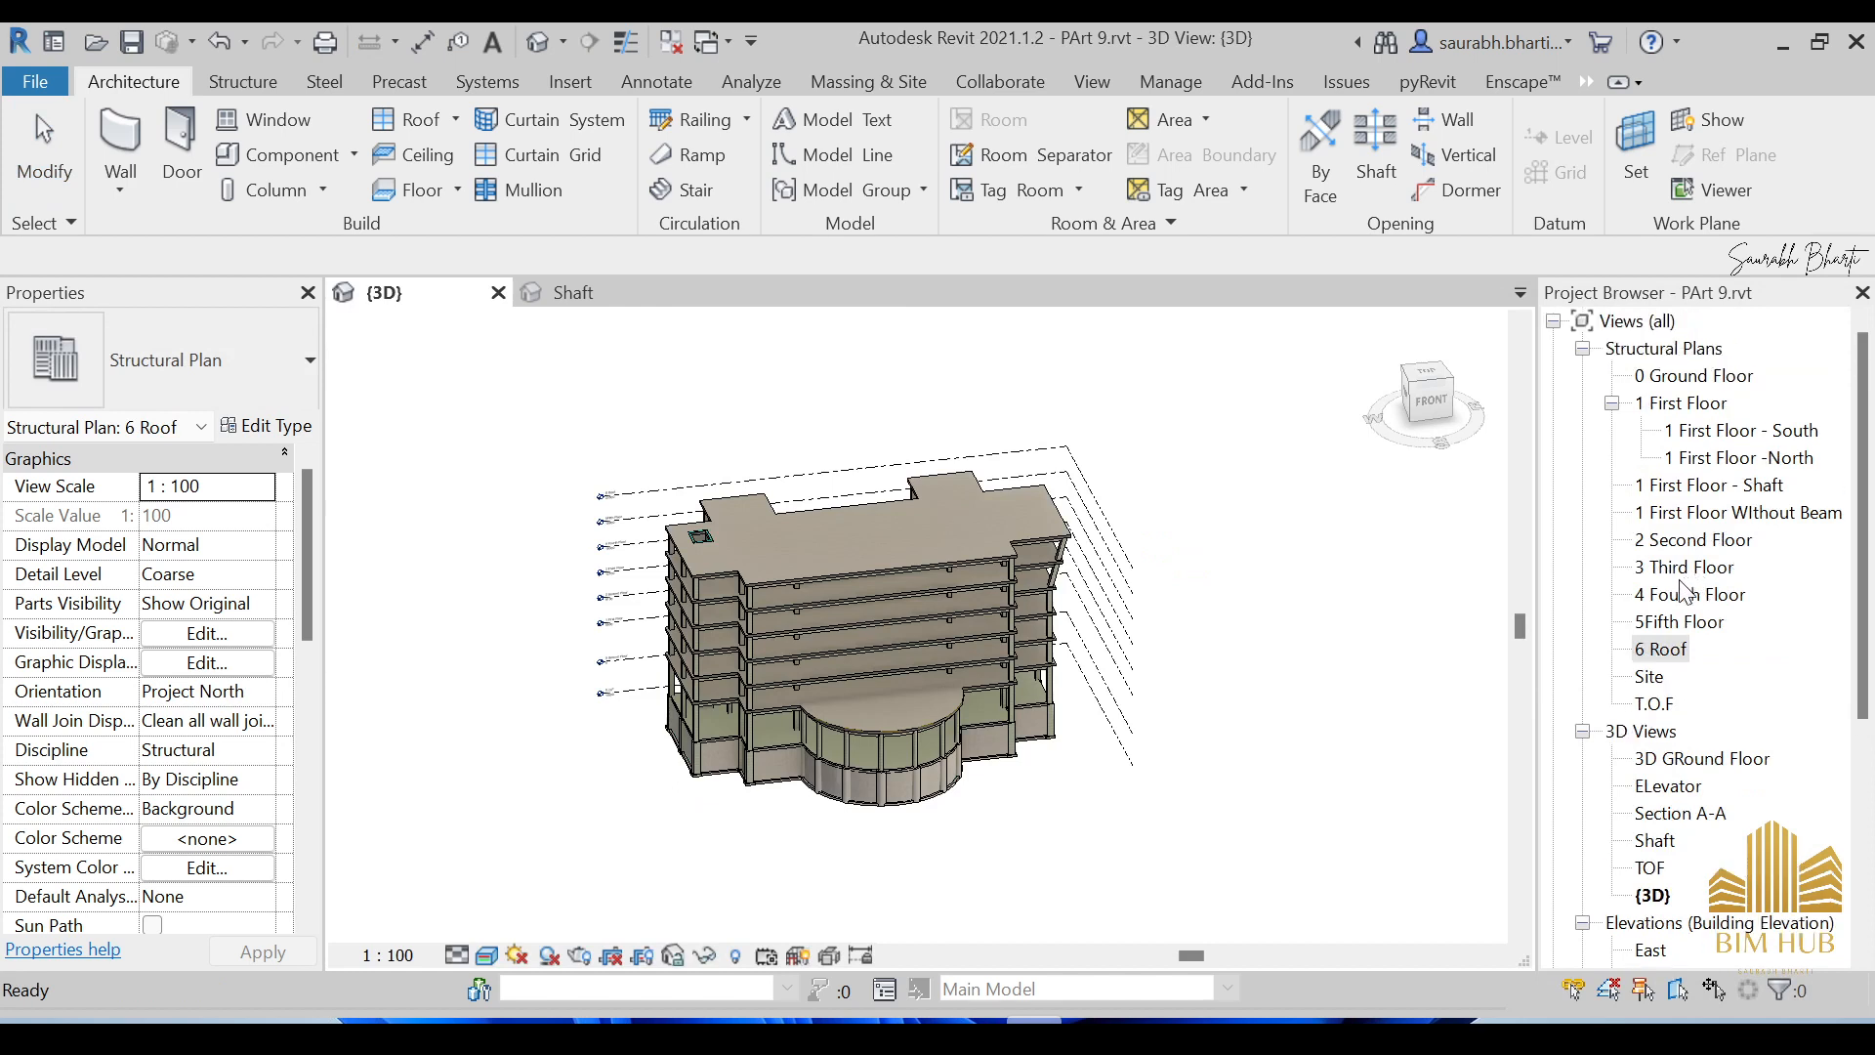
double_click(1700, 403)
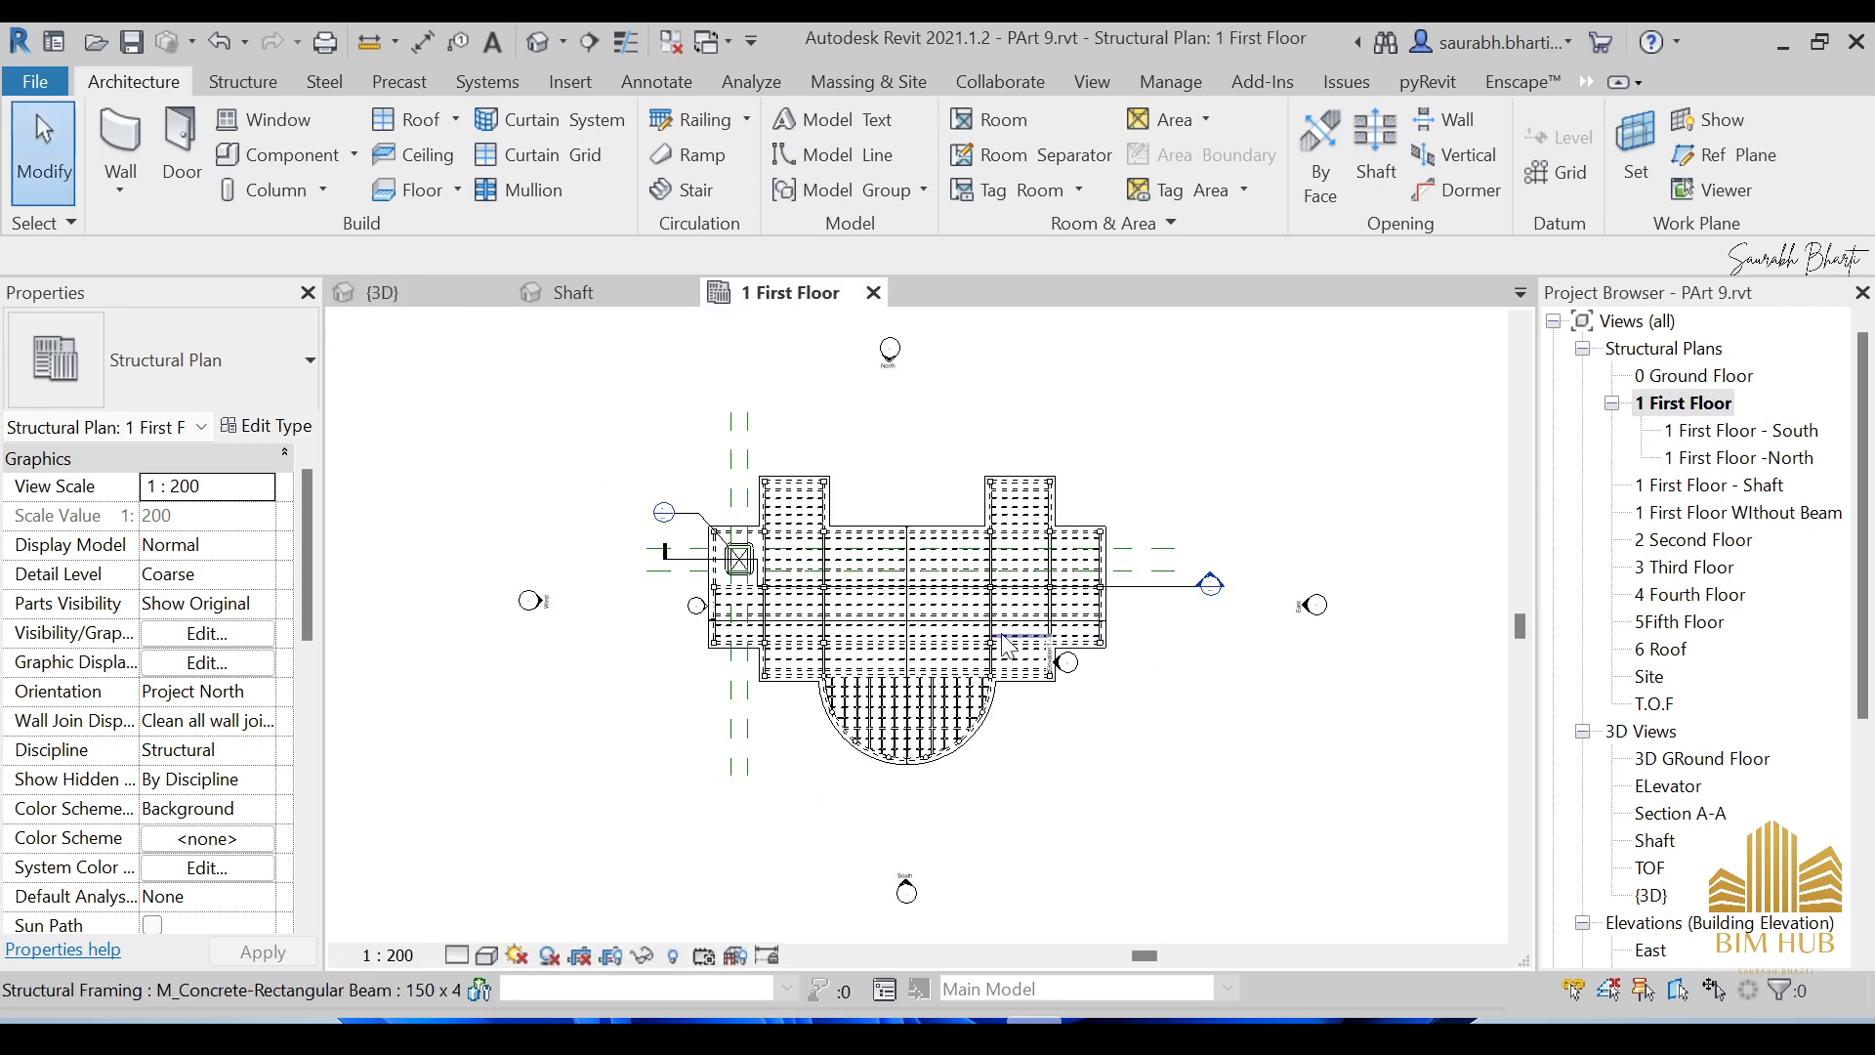
scroll(1226, 575, up, 3)
click(1096, 621)
right_click(1096, 621)
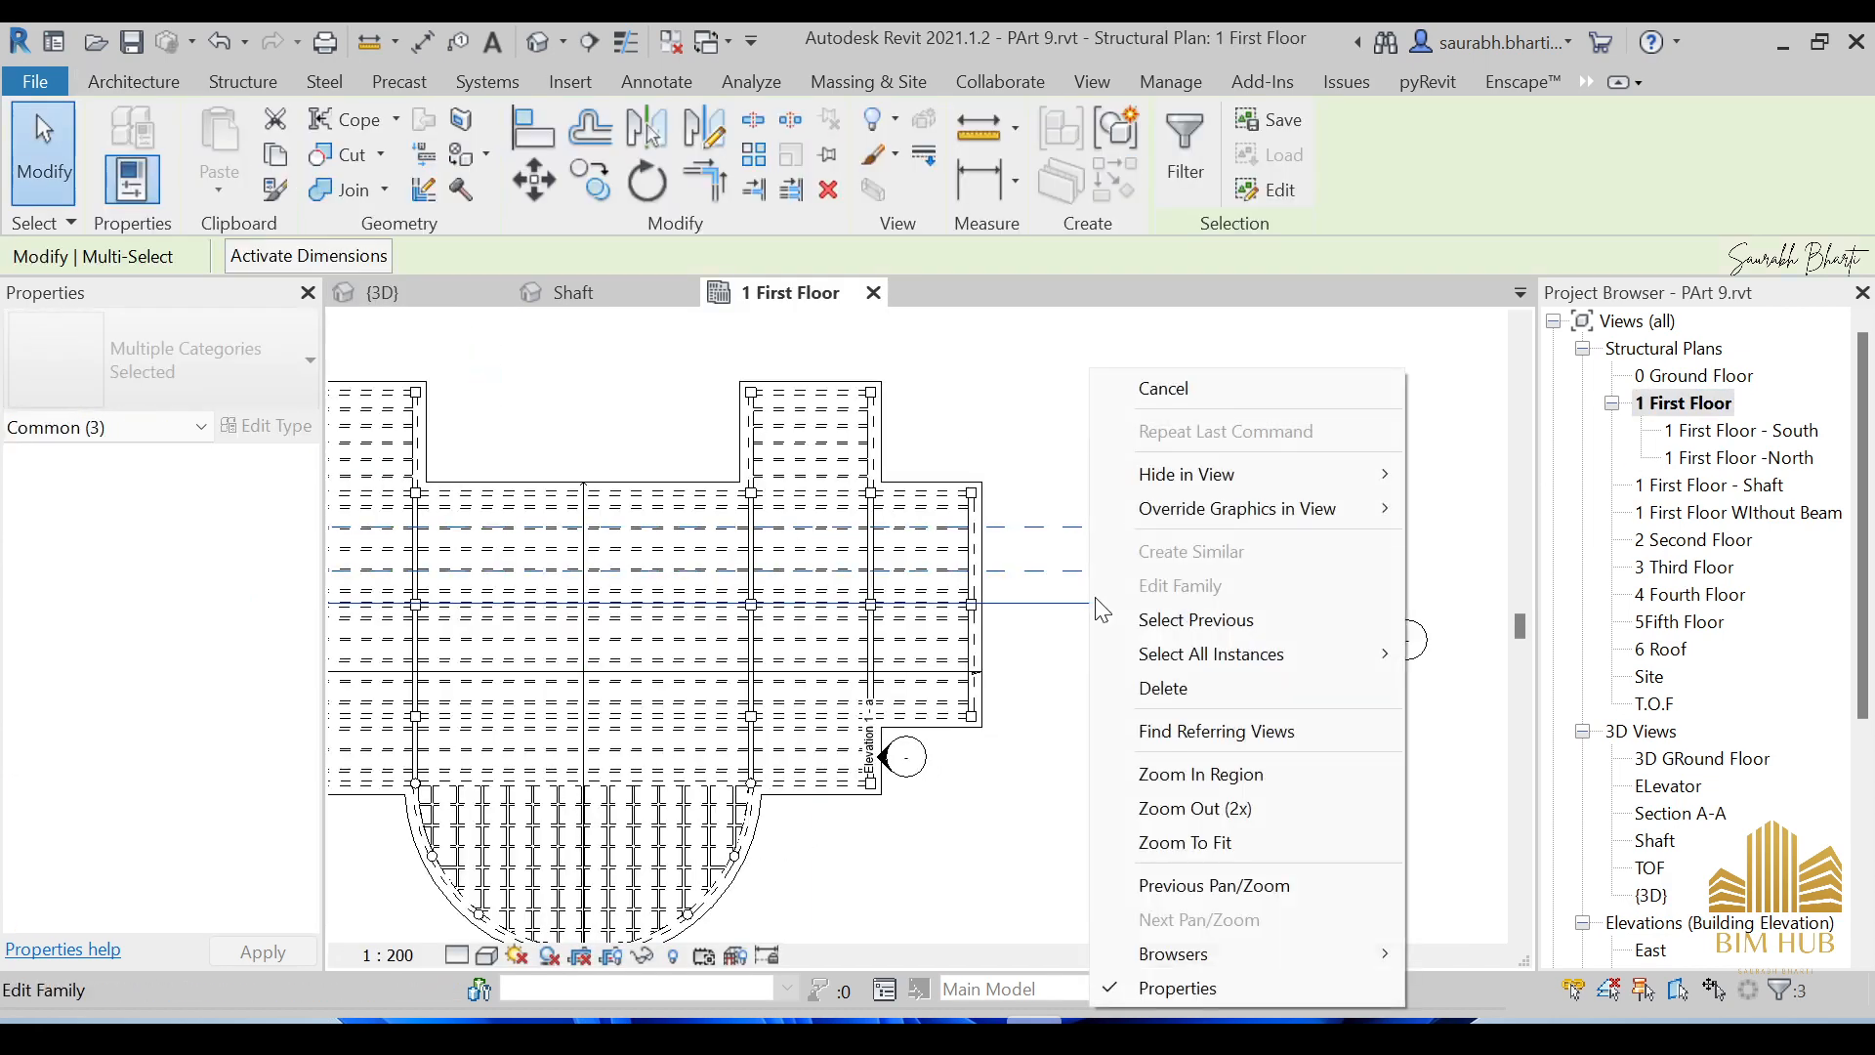
mouse_move(1191, 485)
click(1473, 507)
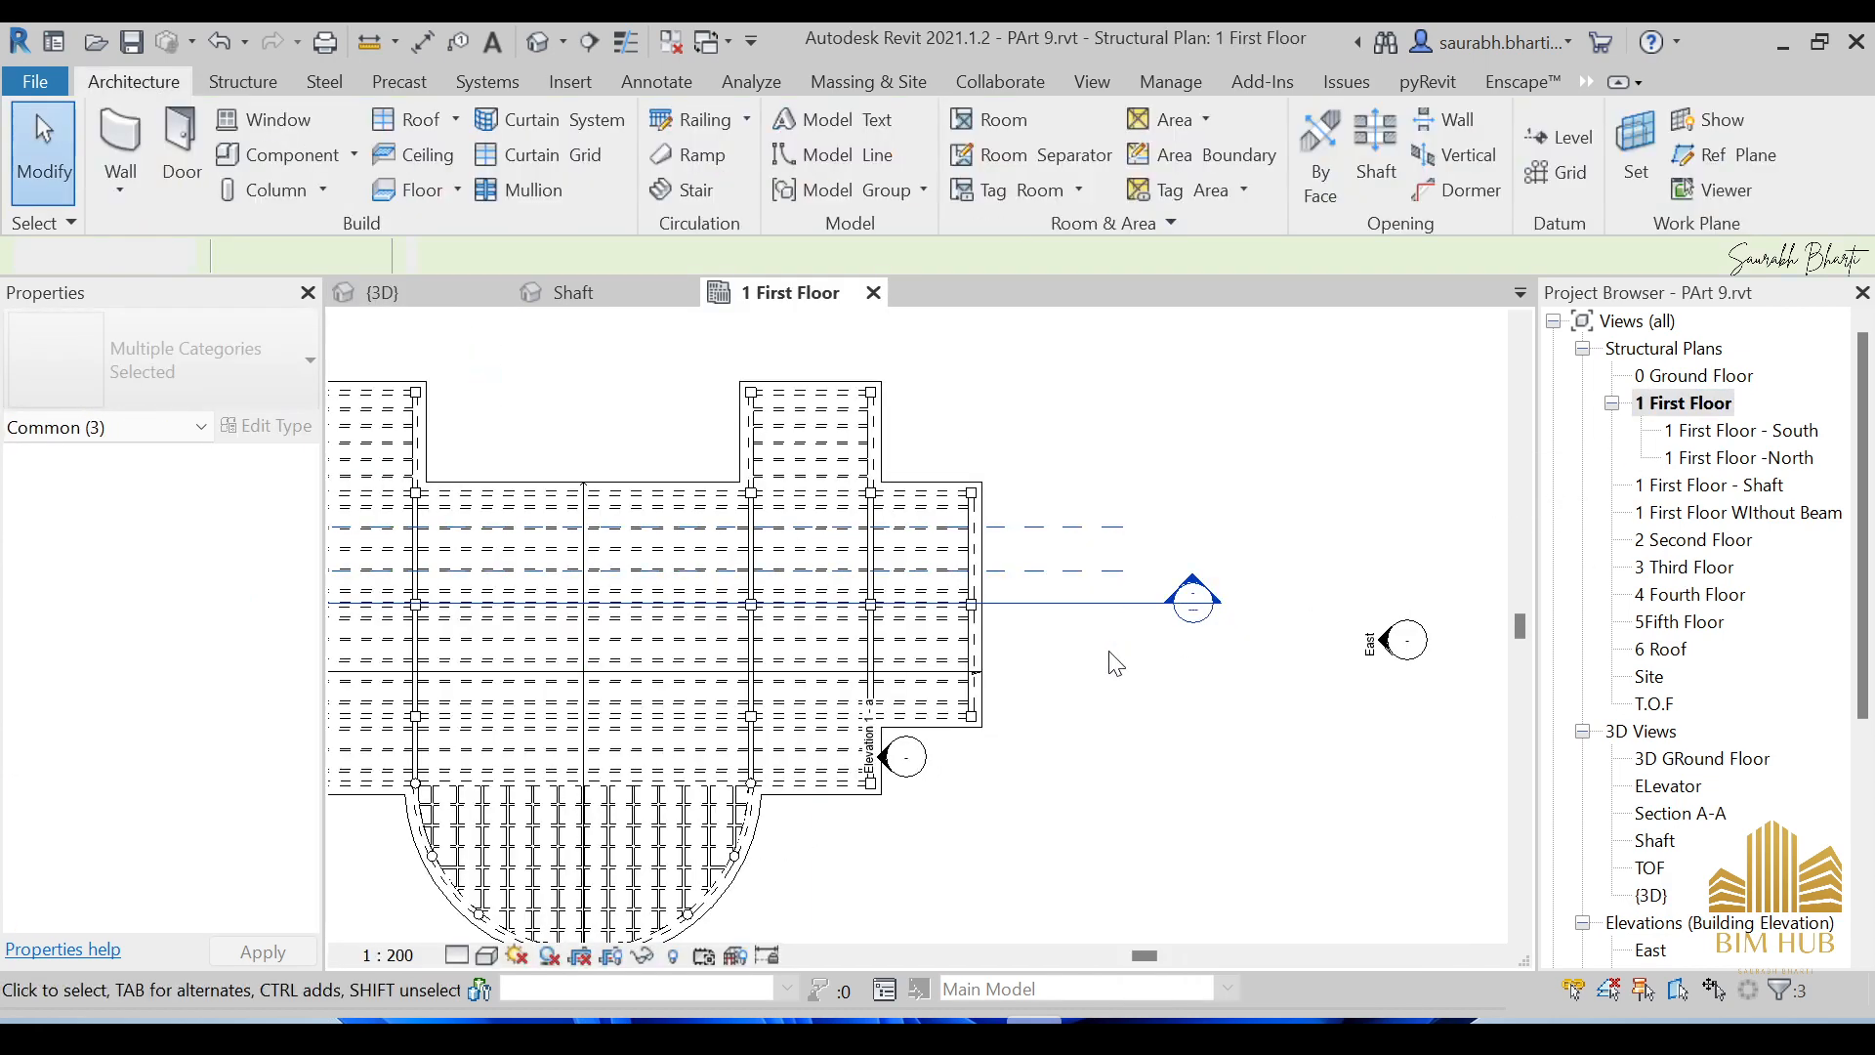
middle_drag(986, 654, 1291, 639)
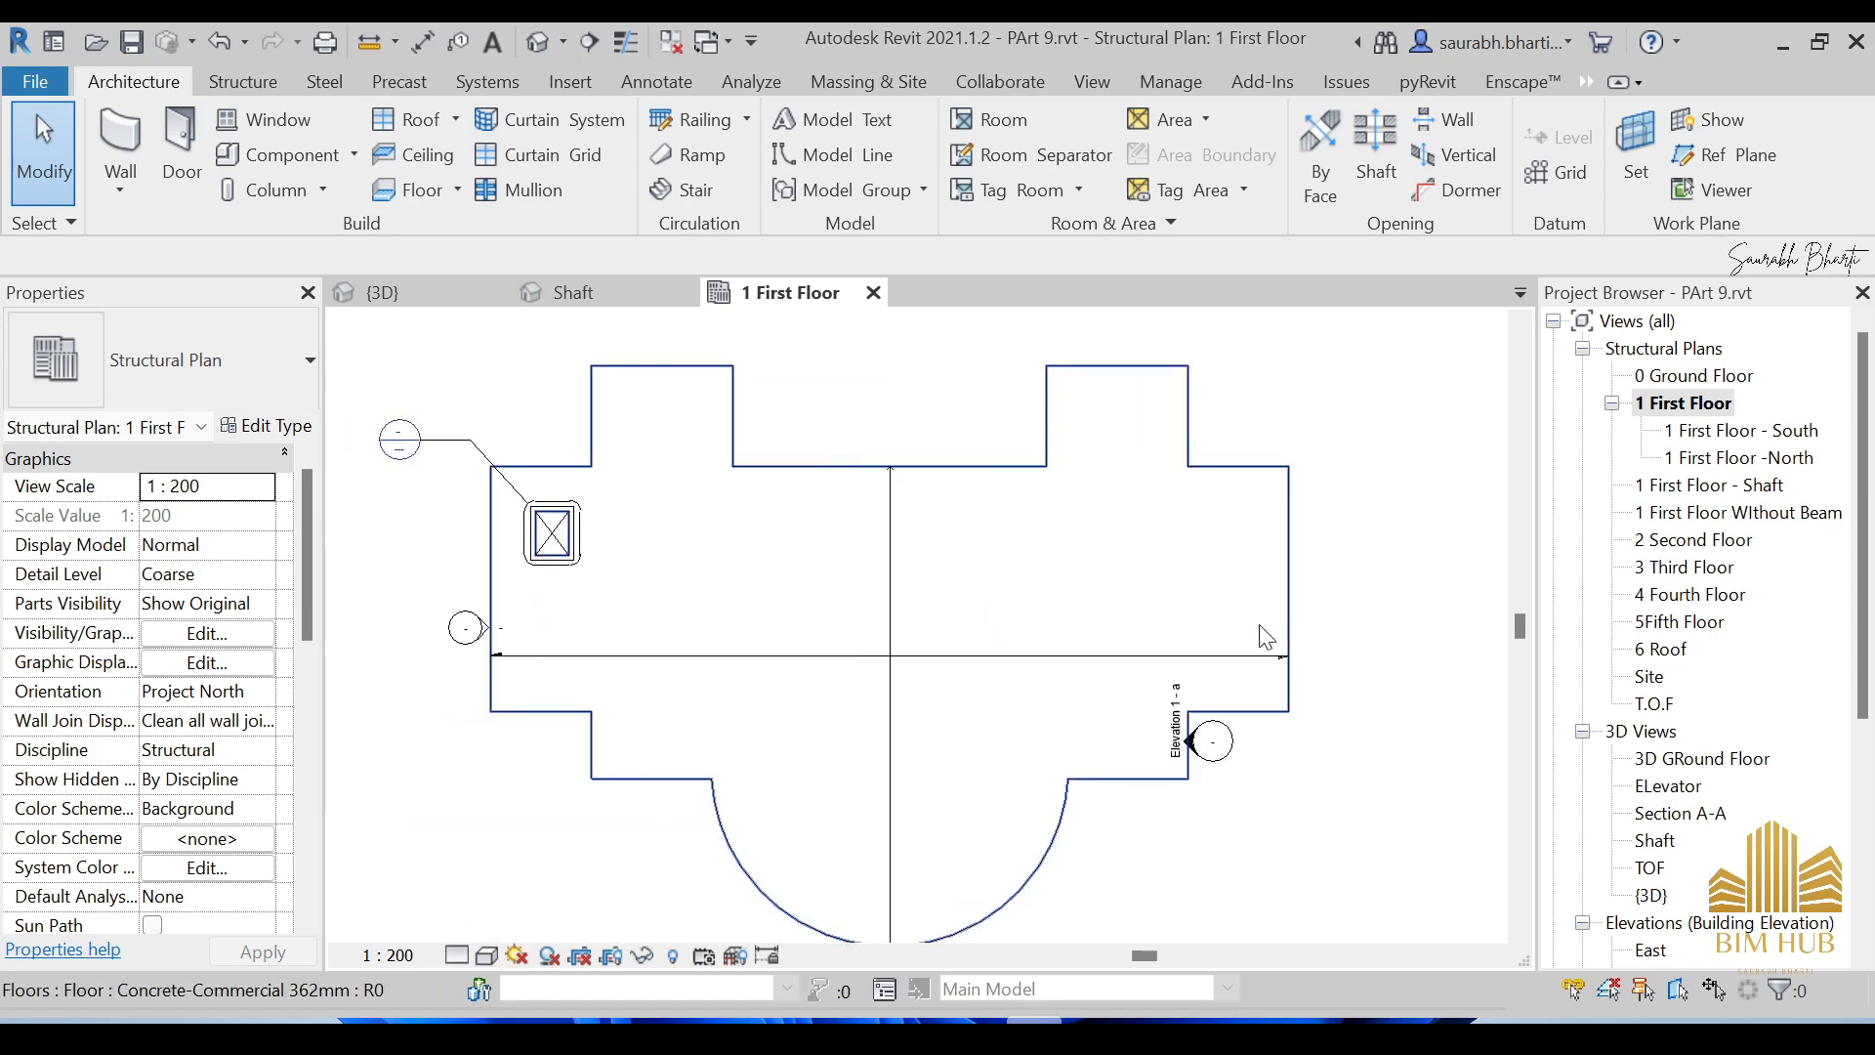
right_click(495, 450)
mouse_move(655, 485)
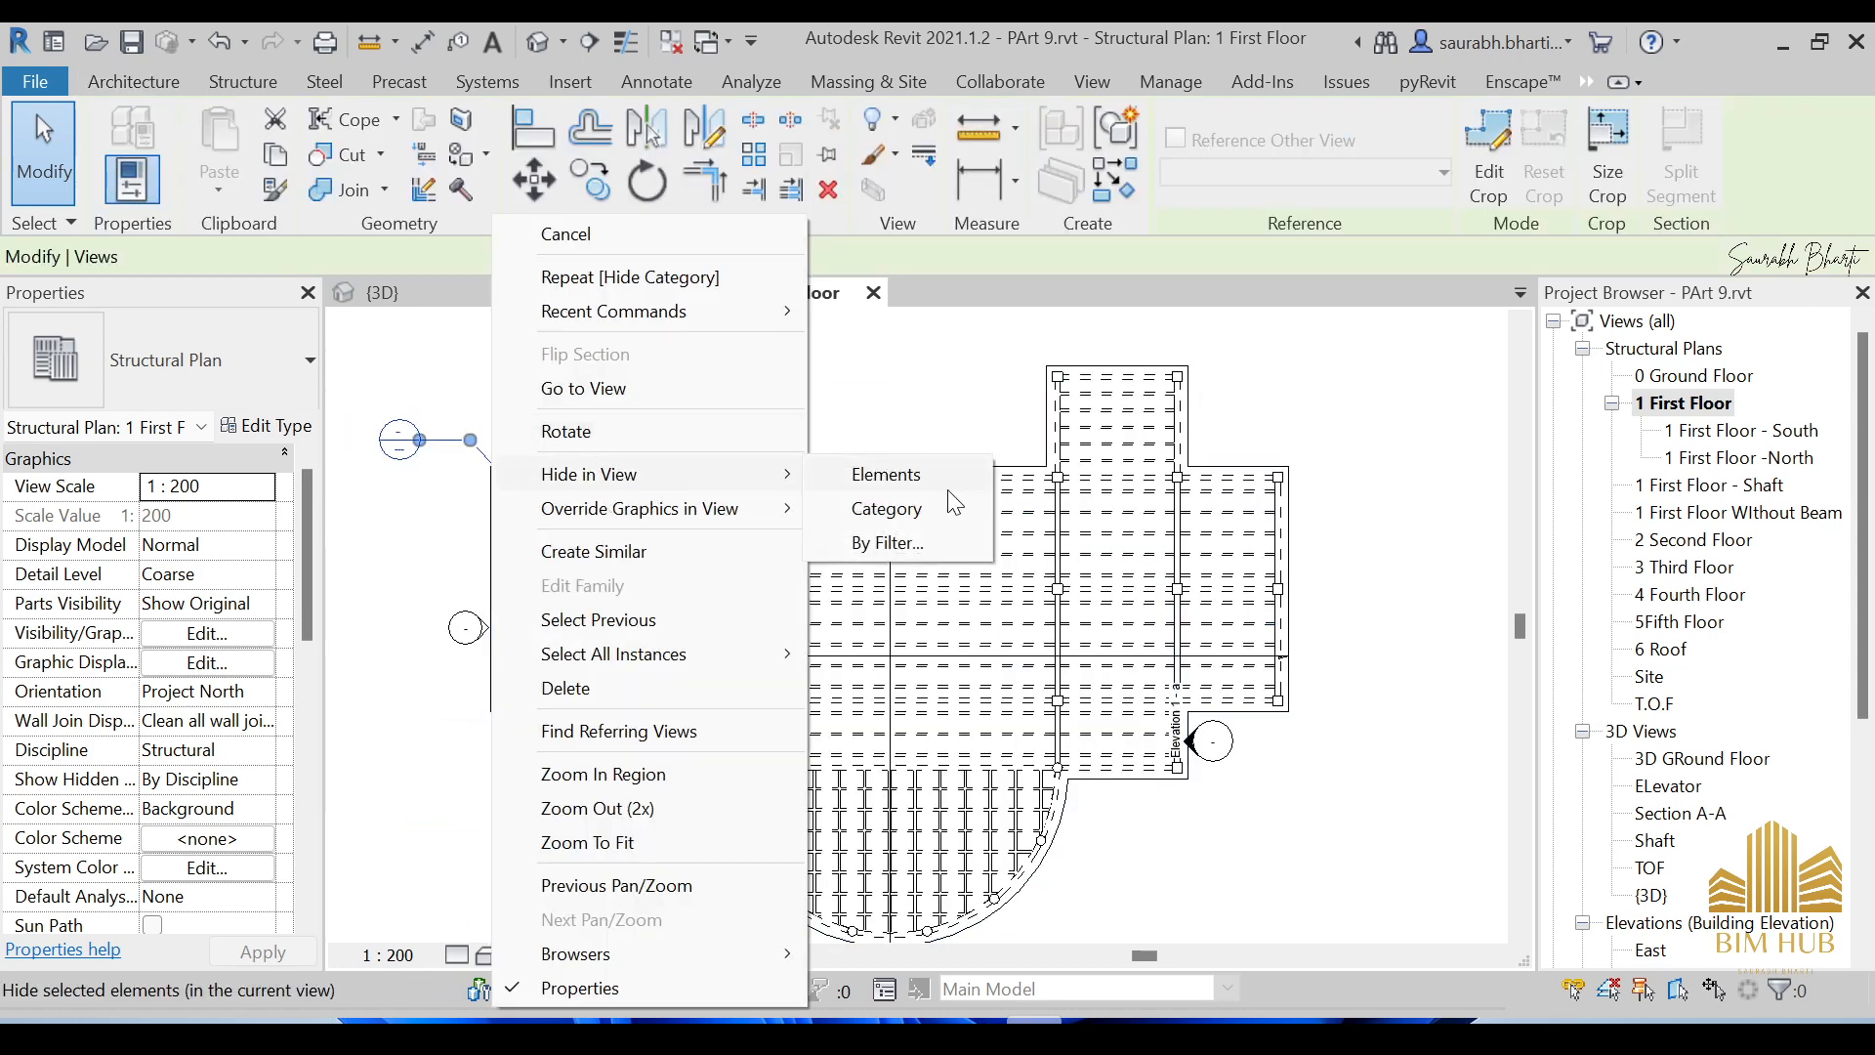
click(924, 500)
scroll(586, 546, down, 7)
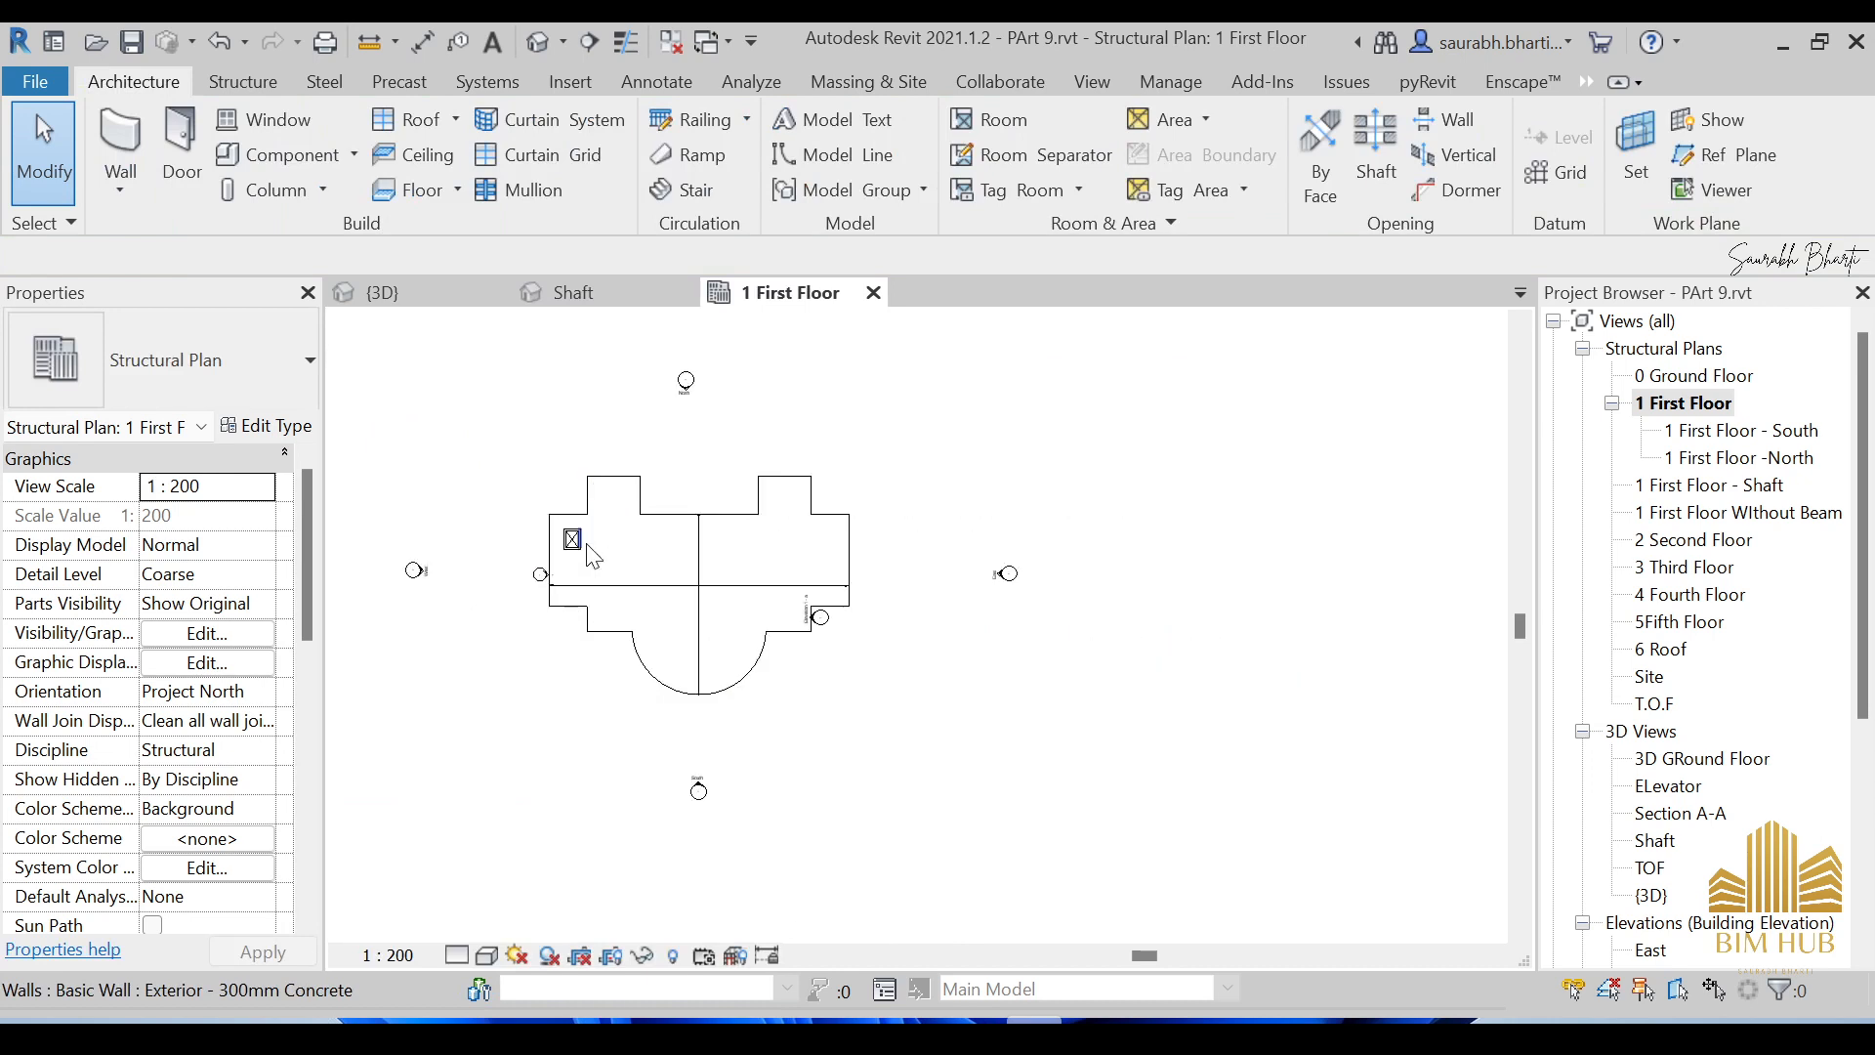
scroll(587, 546, up, 5)
middle_drag(587, 546, 702, 571)
scroll(1163, 715, up, 1)
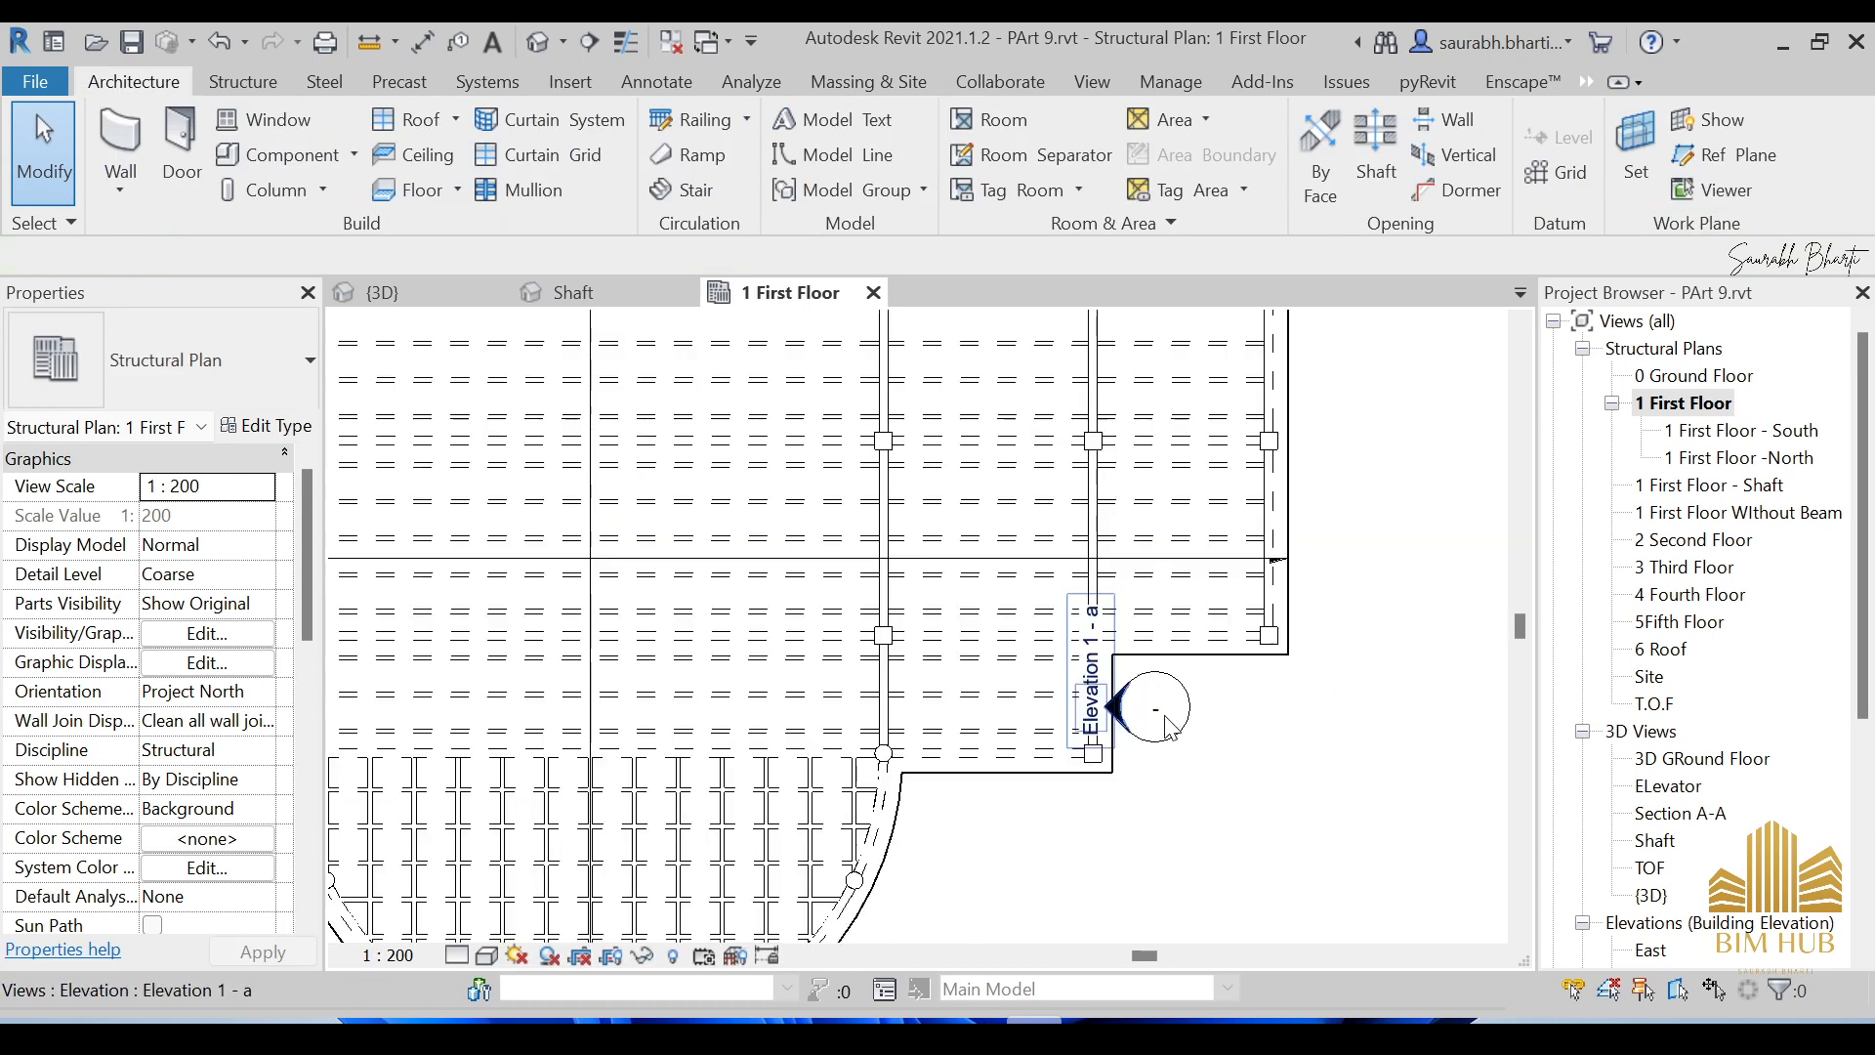
click(1161, 713)
key(Escape)
scroll(1236, 715, down, 3)
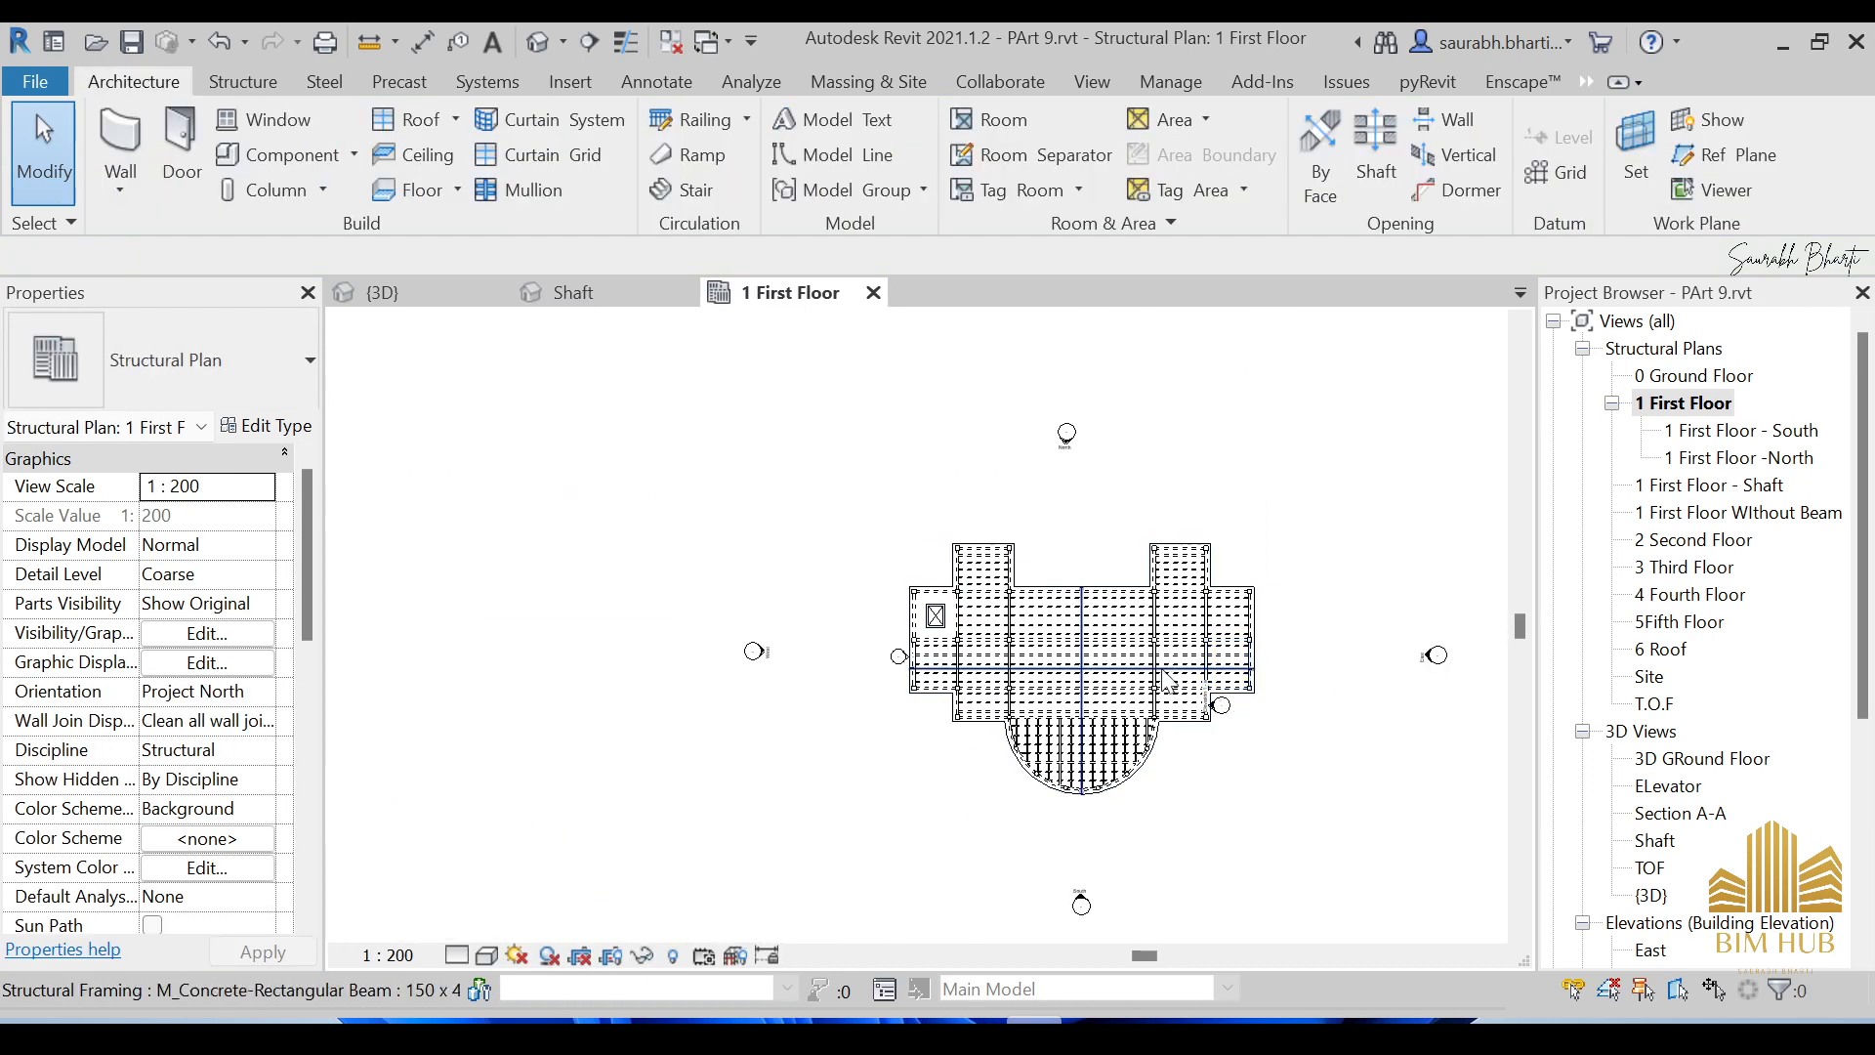
scroll(1236, 684, up, 5)
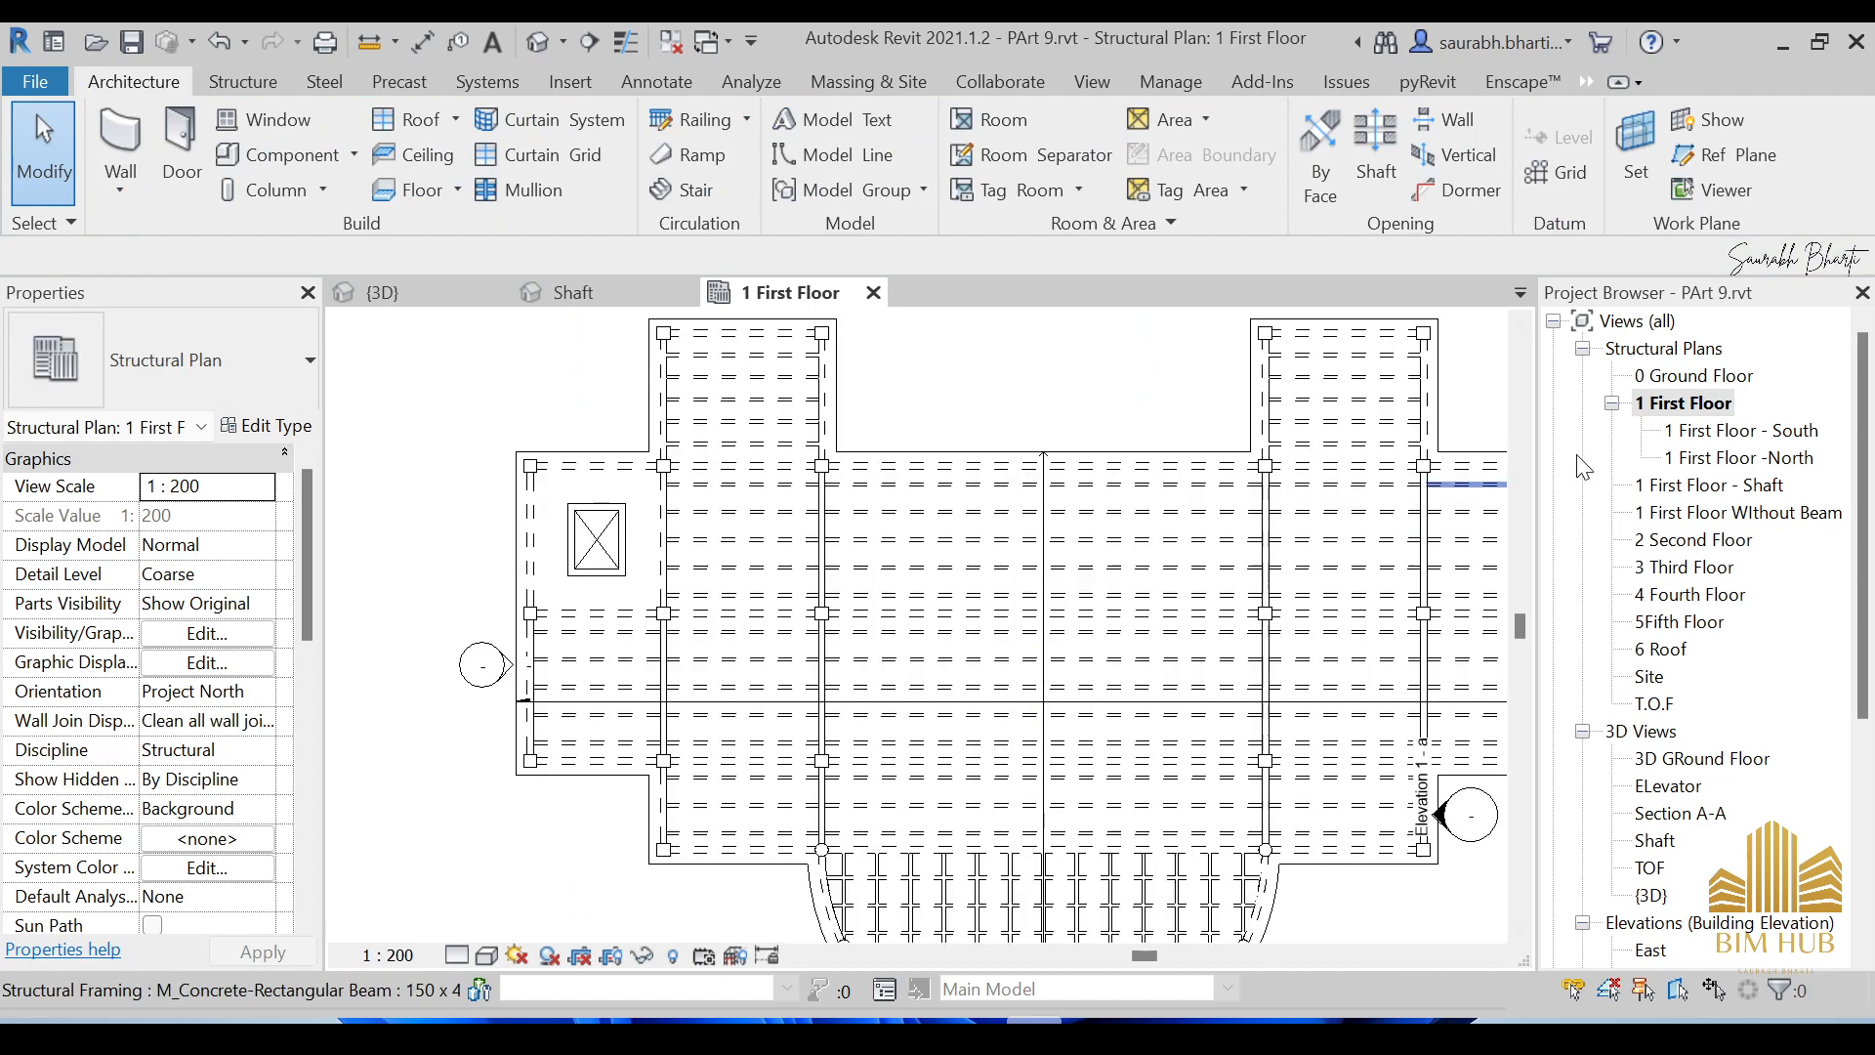
Make a plain duplicate of the 1 First Floor plan view.
right_click(1668, 408)
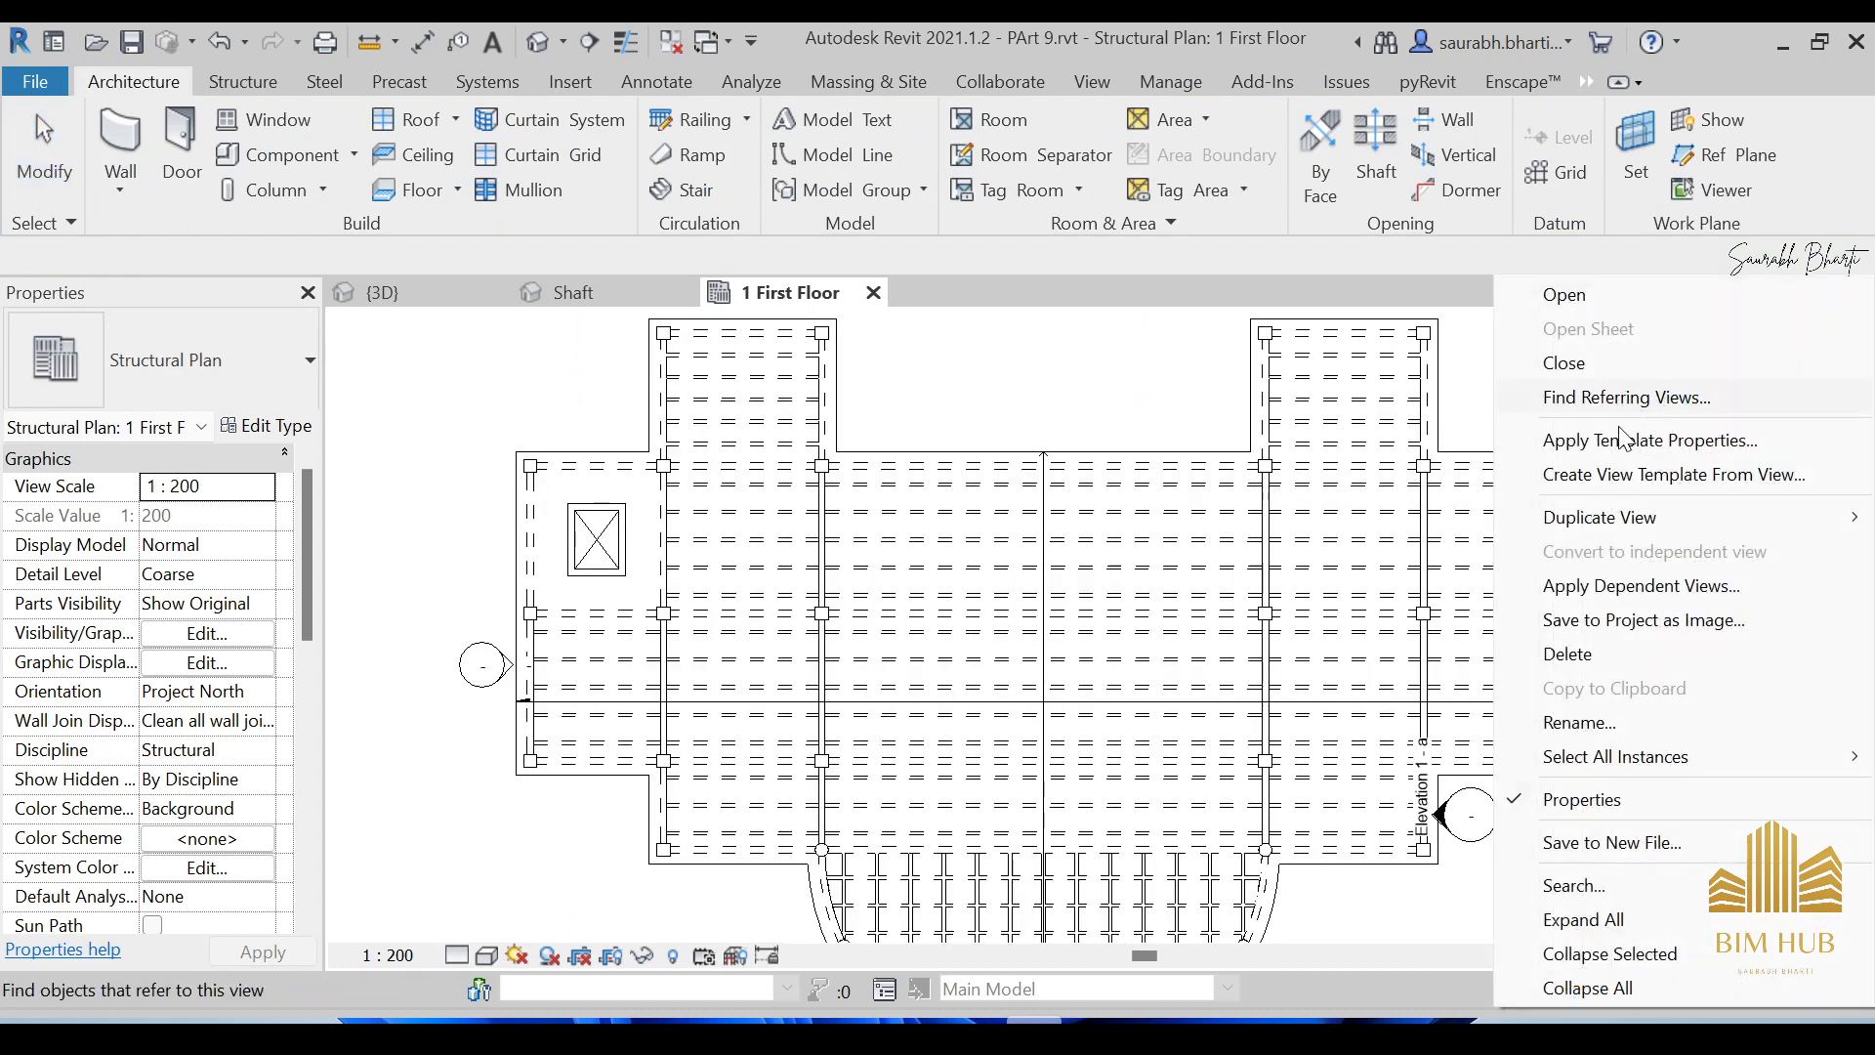
mouse_move(1645, 513)
click(1436, 520)
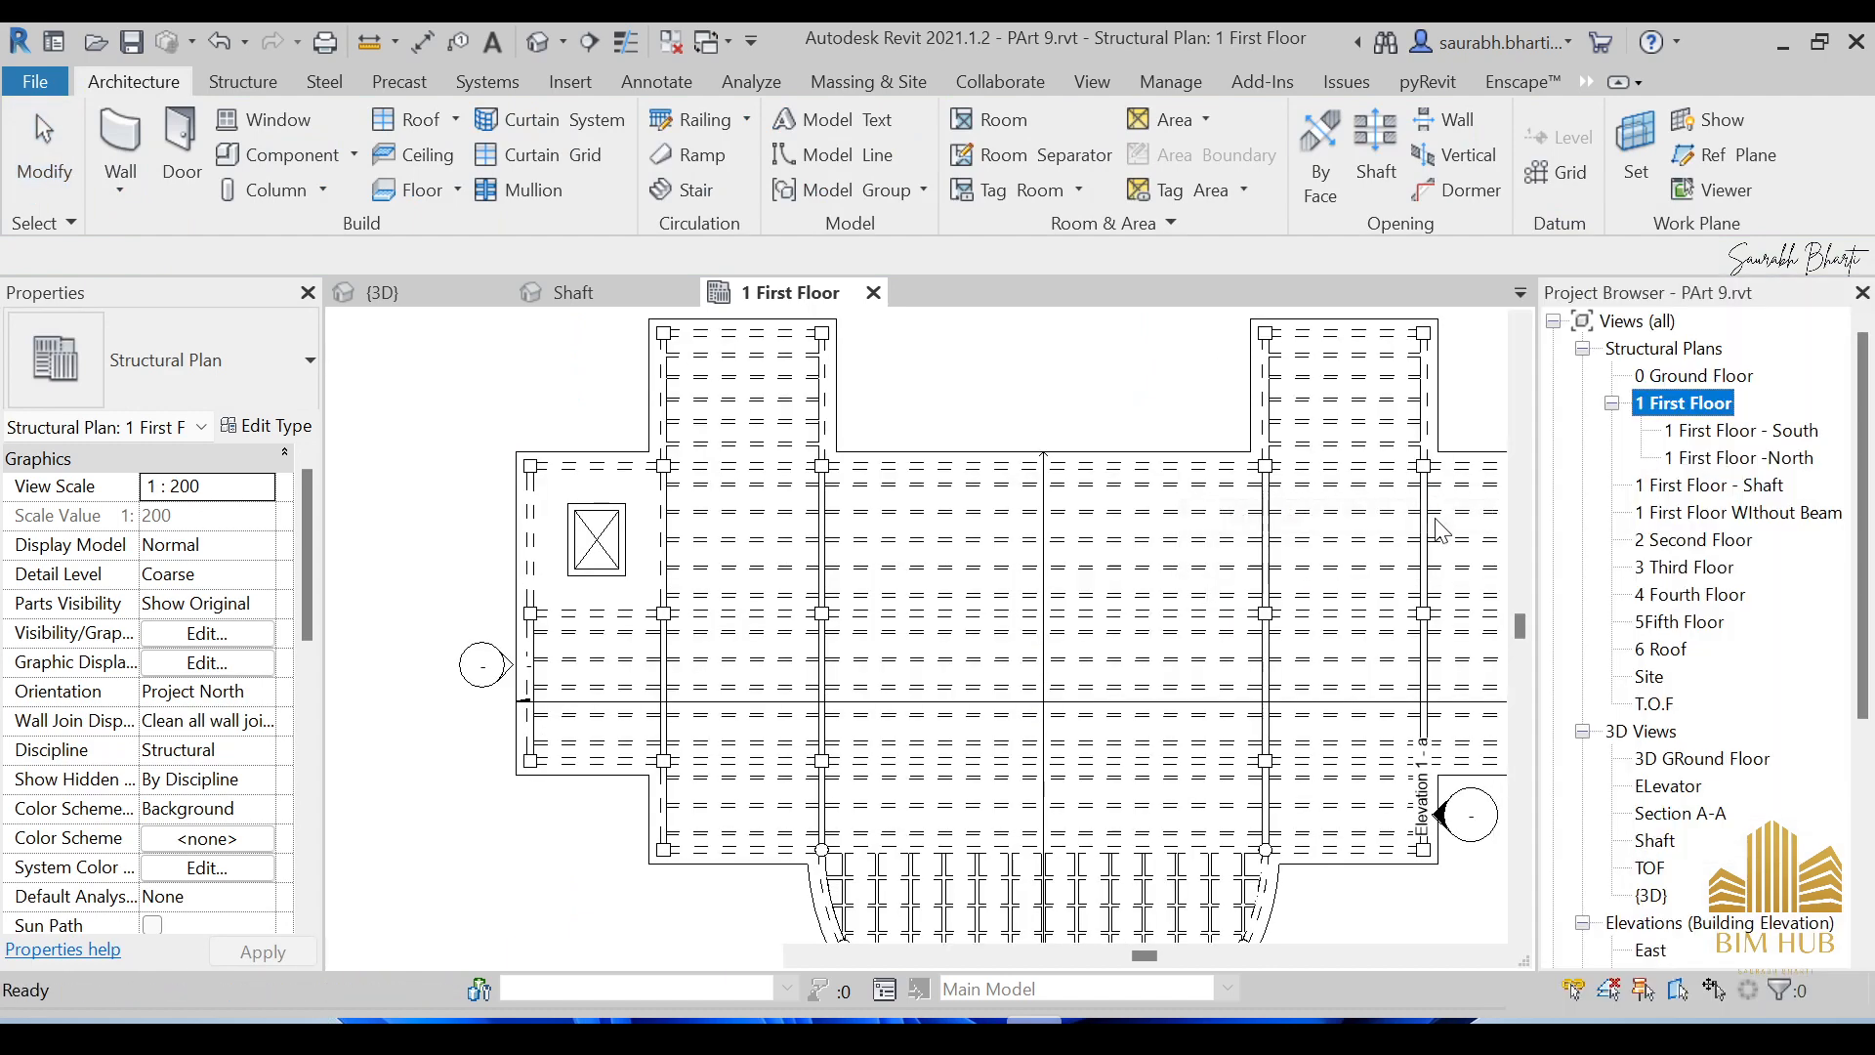
Rename the copied view to '1 First Analytical'.
right_click(1725, 527)
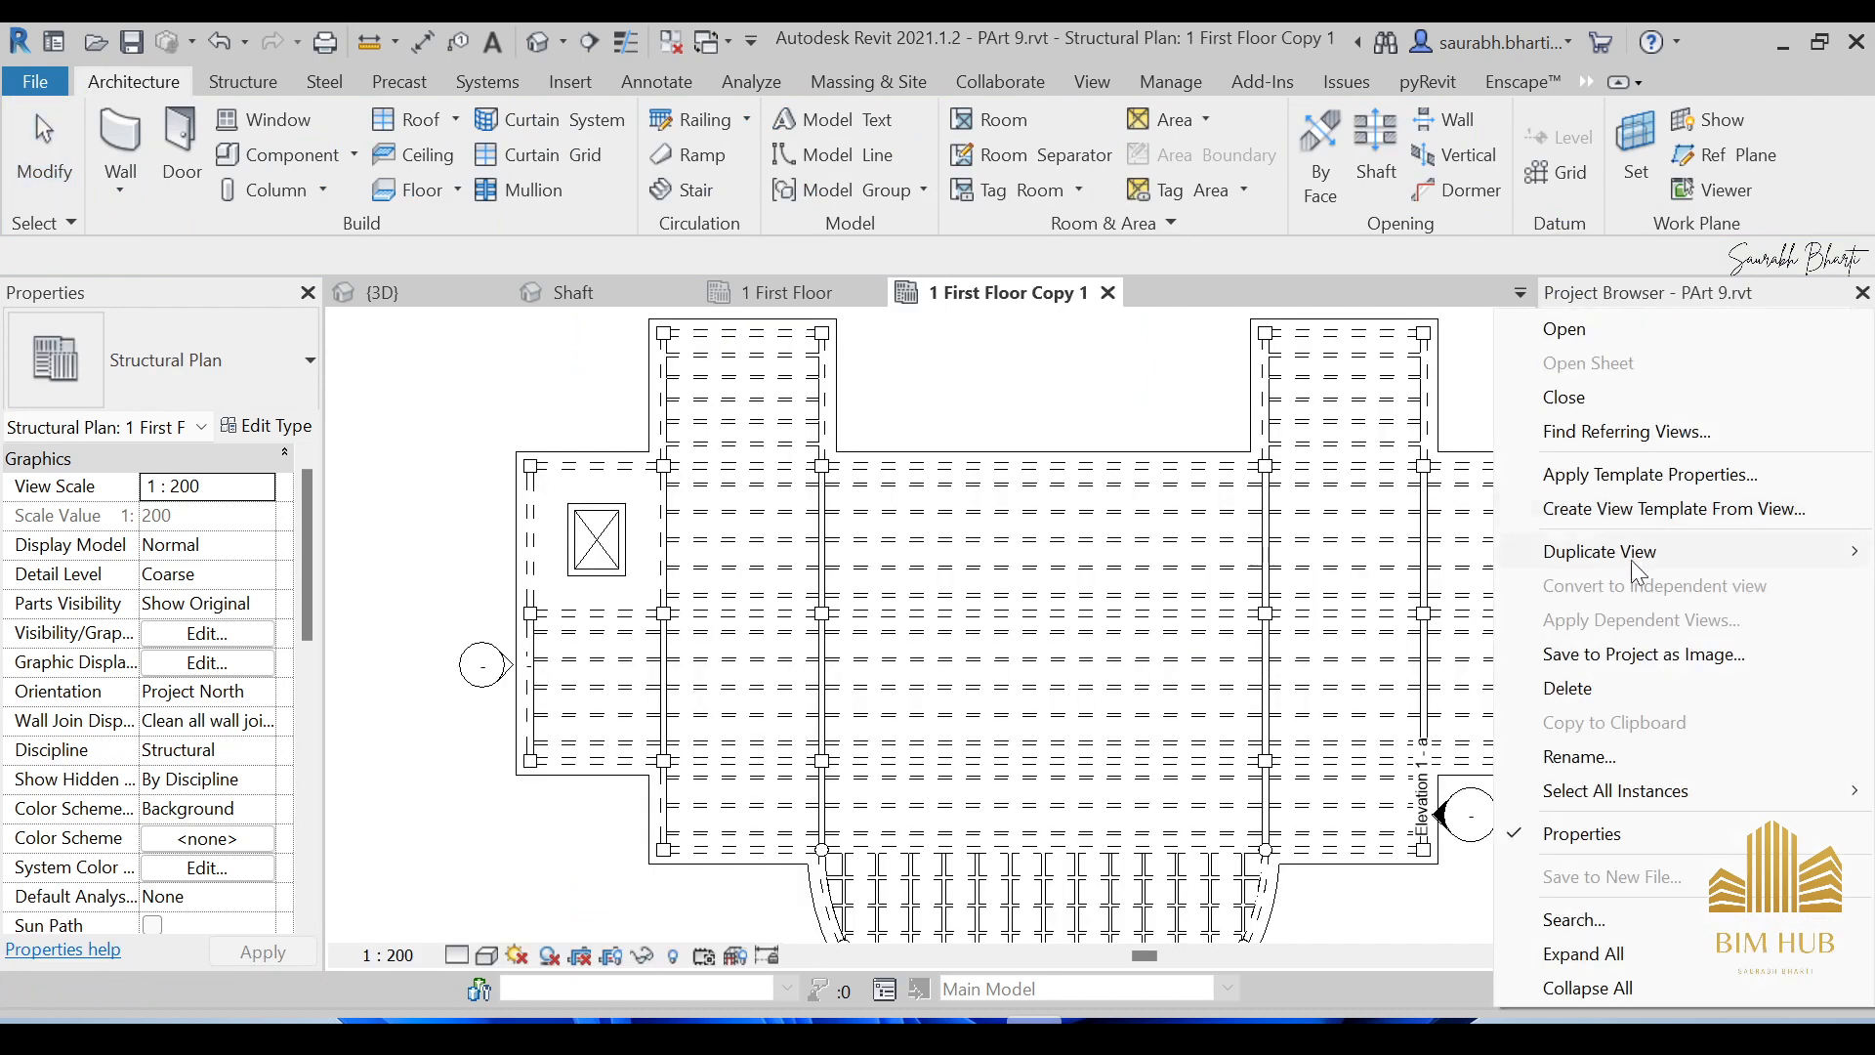
click(1614, 757)
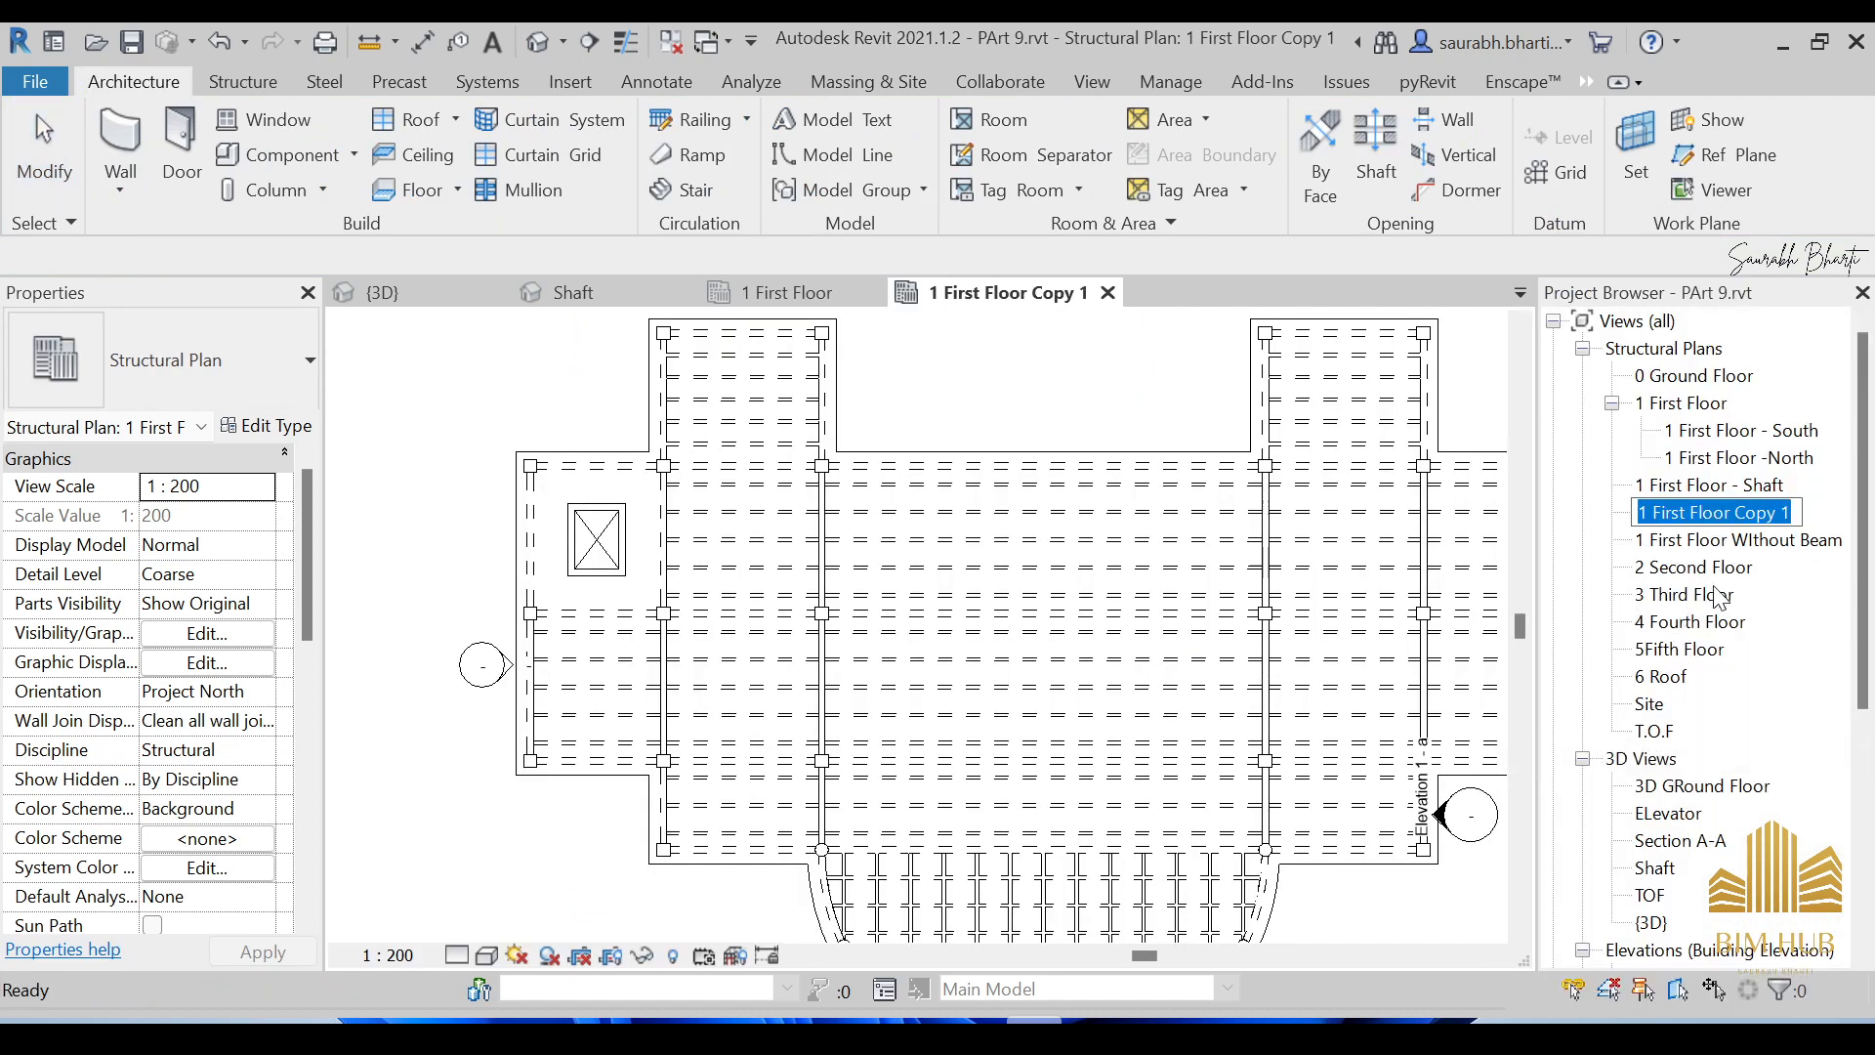
drag(1736, 512, 1815, 512)
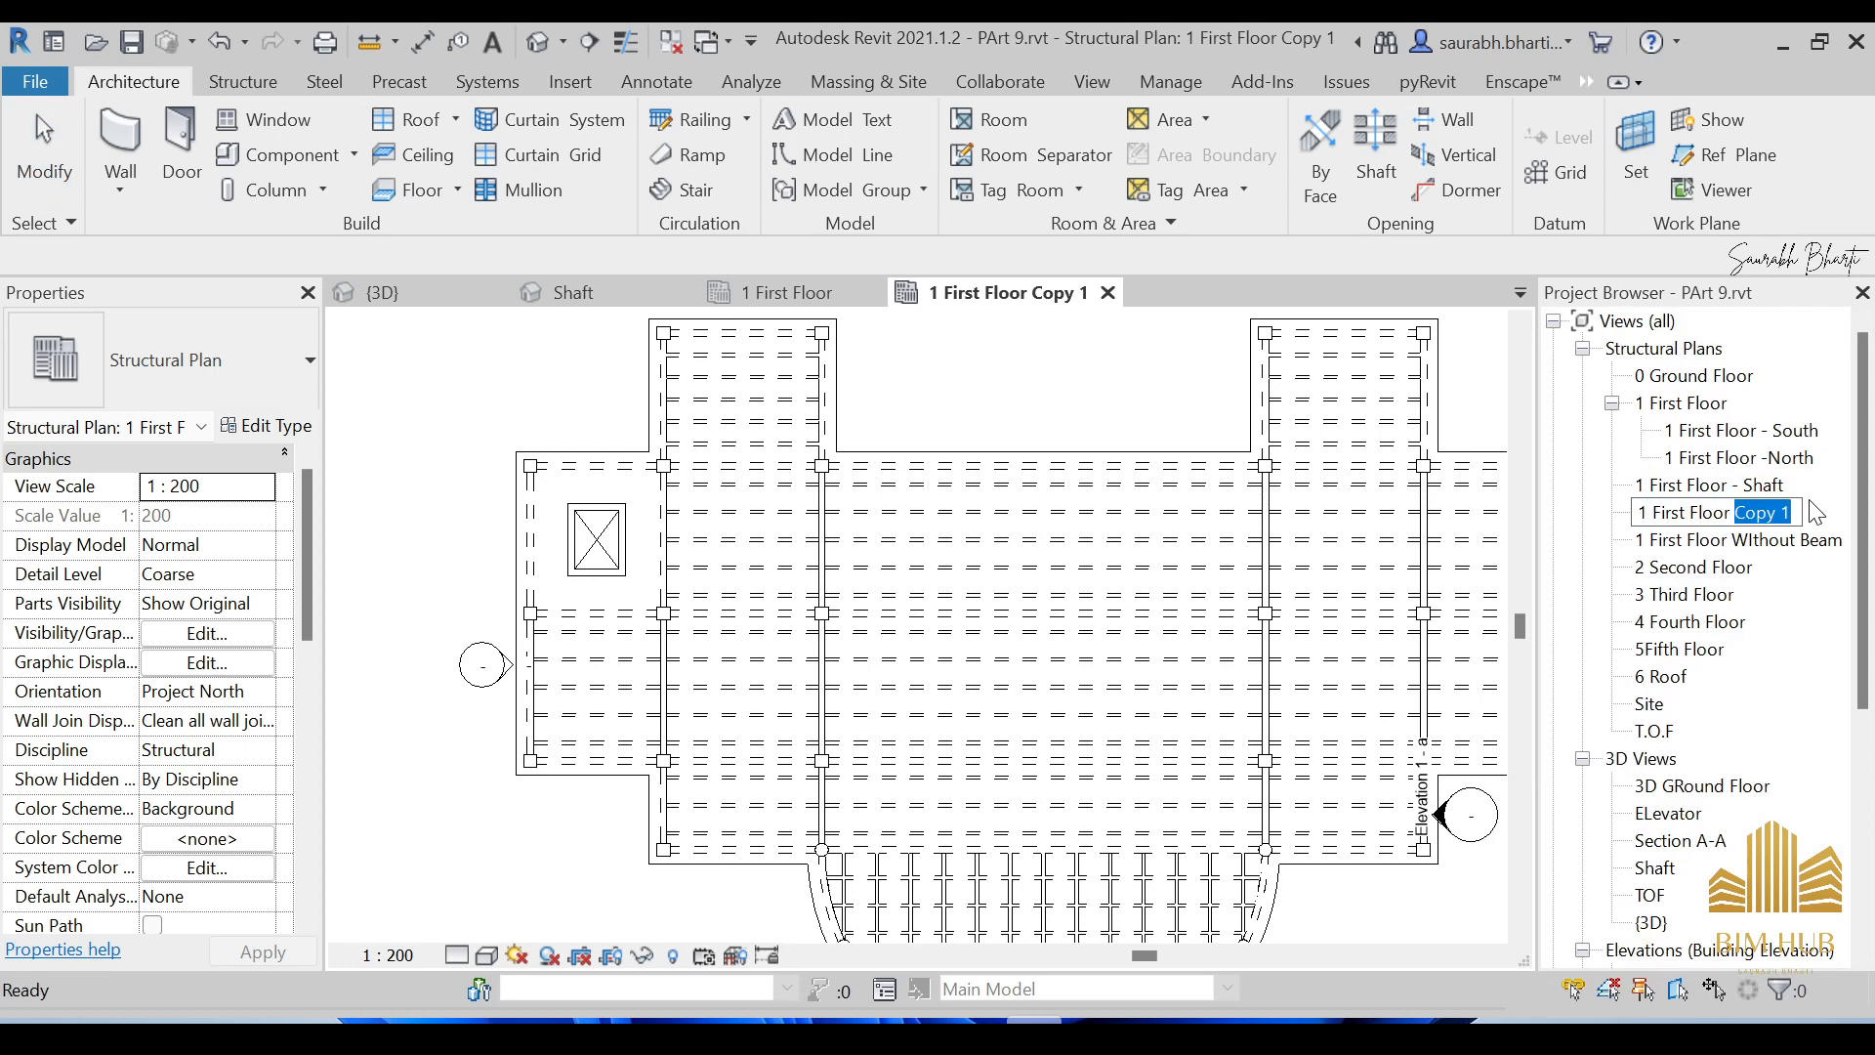
text(Analytical)
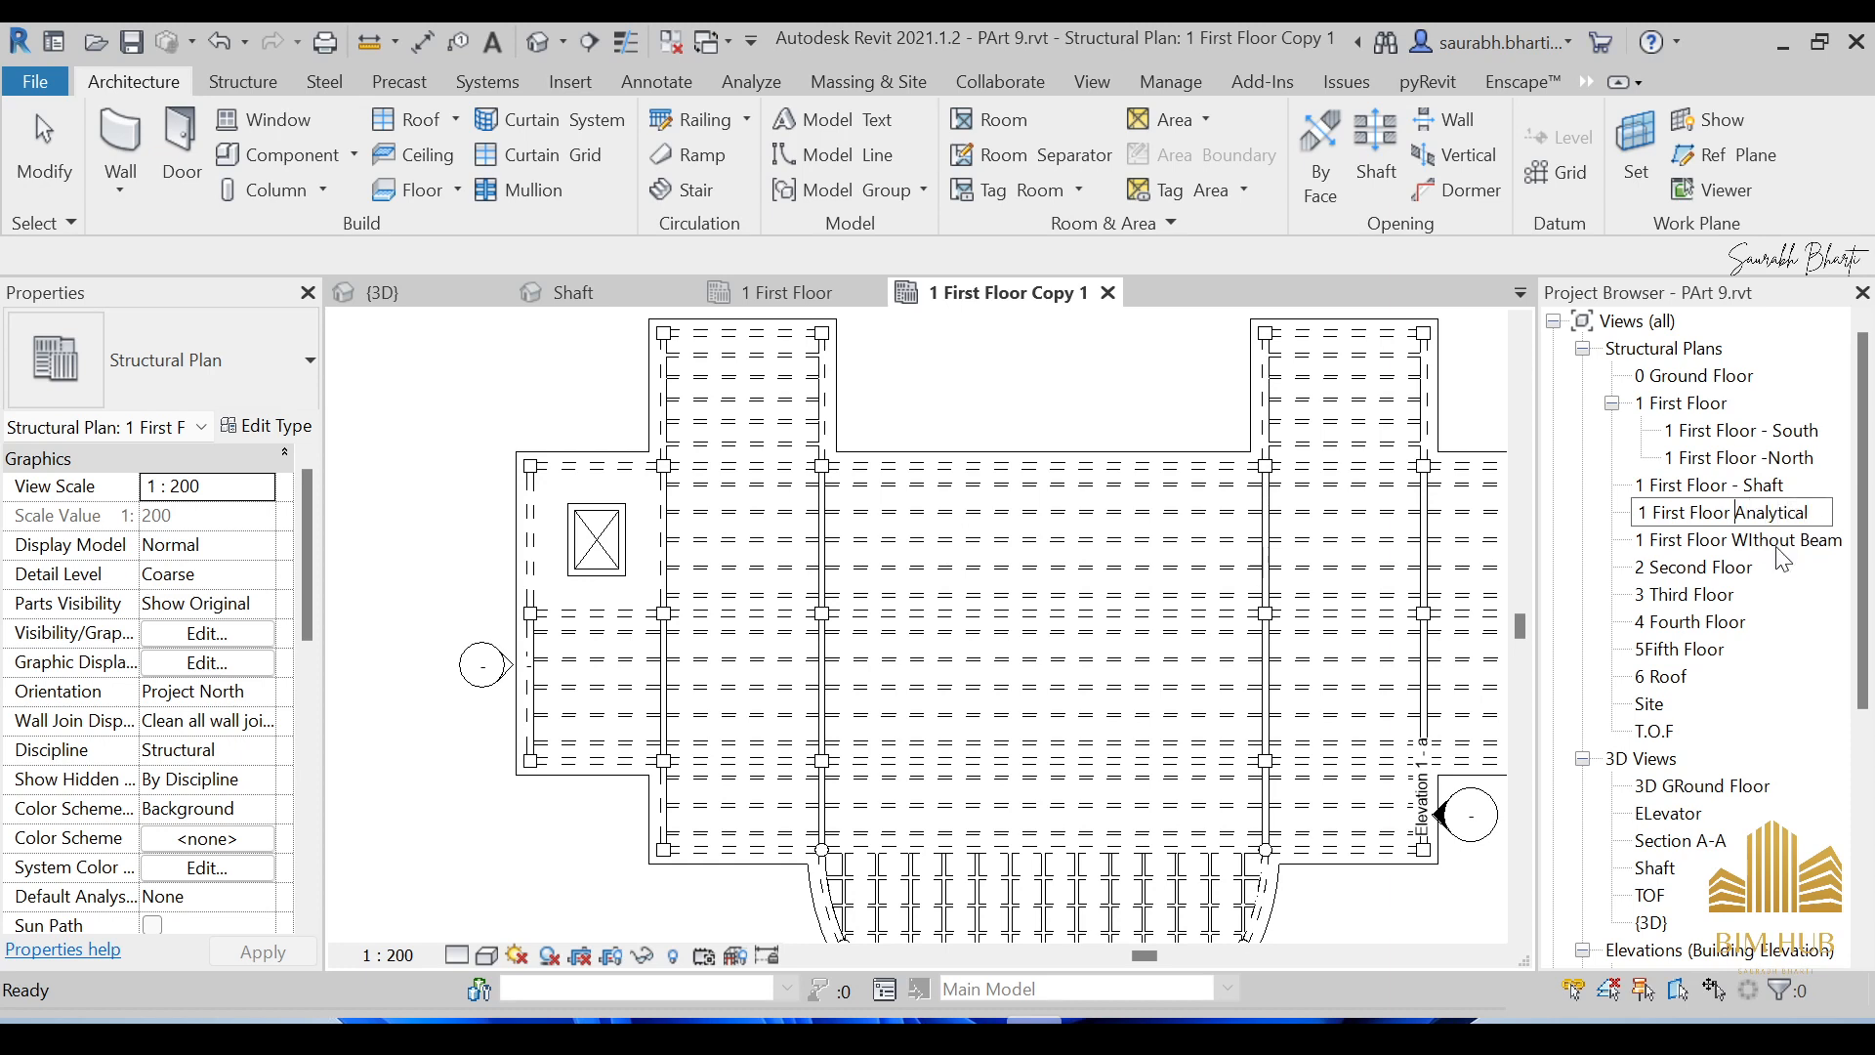
key(BackSpace)
key(BackSpace)
key(BackSpace)
key(BackSpace)
key(BackSpace)
key(BackSpace)
key(Return)
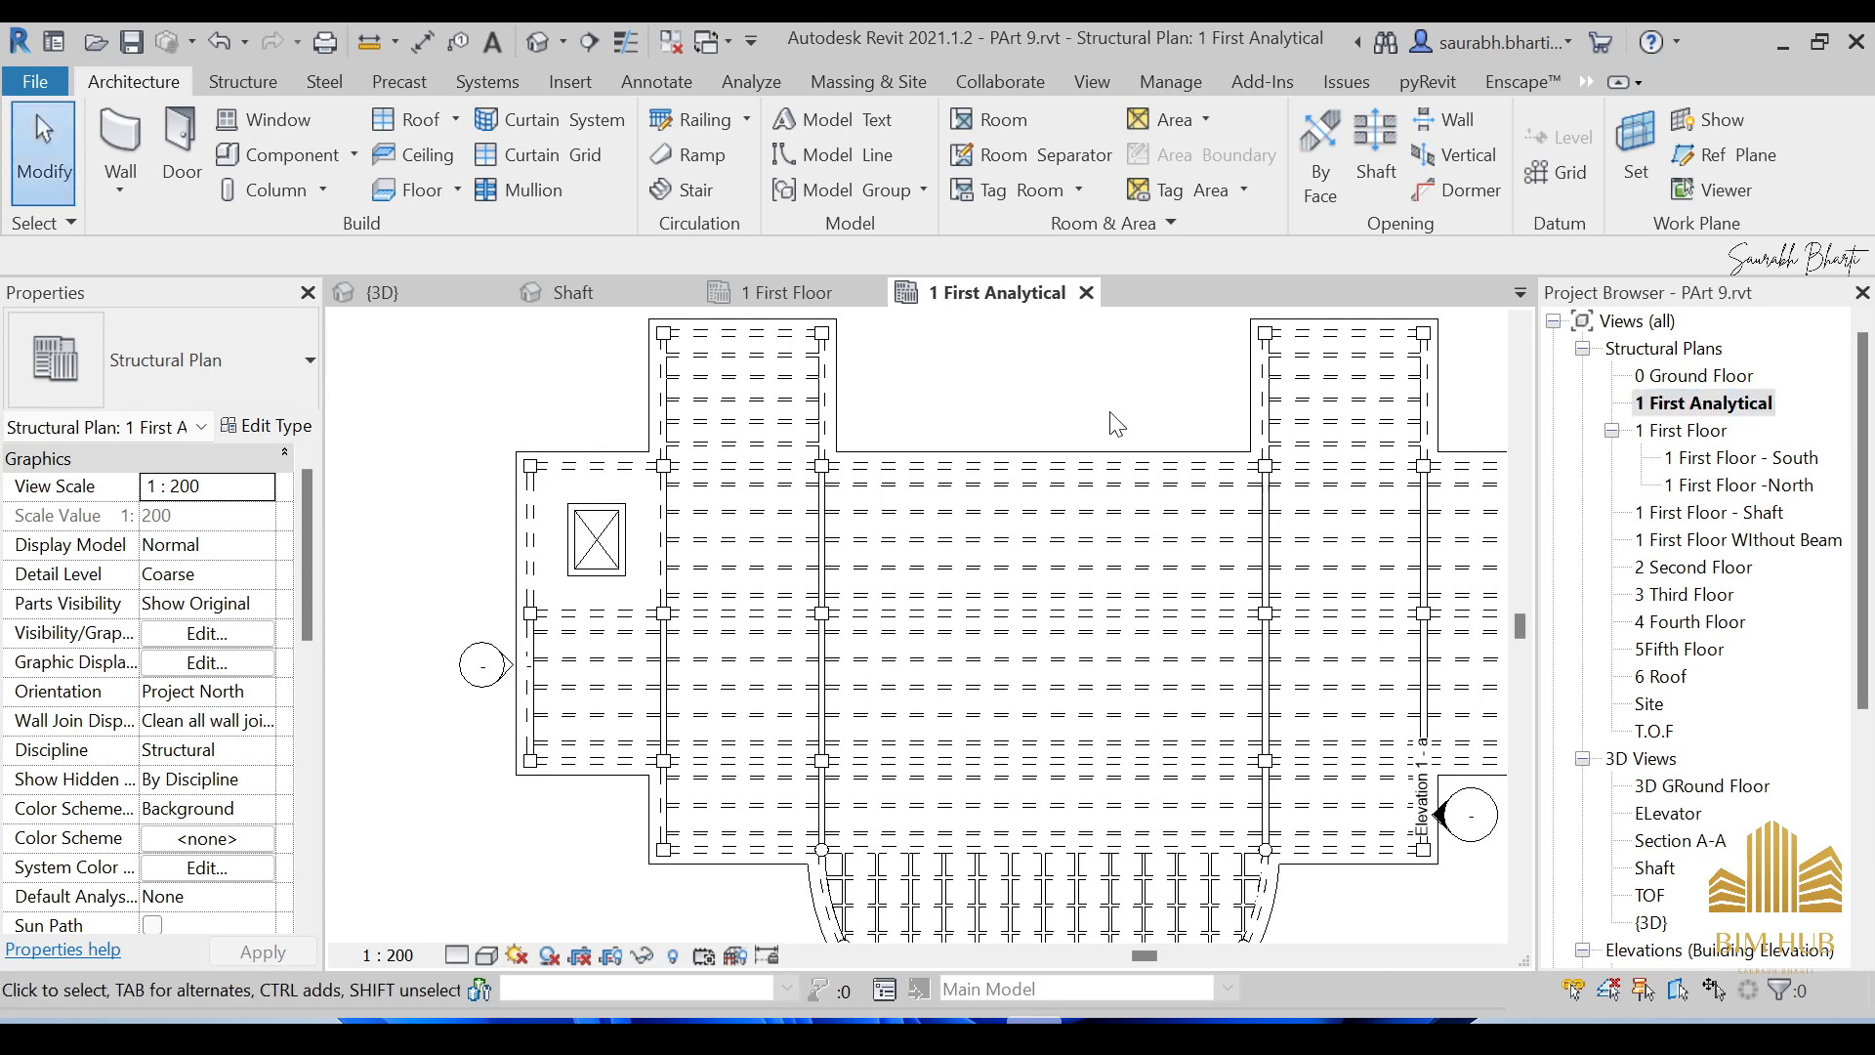
Select the elevation markers around the 1 First Analytical plan.
scroll(1111, 411, down, 4)
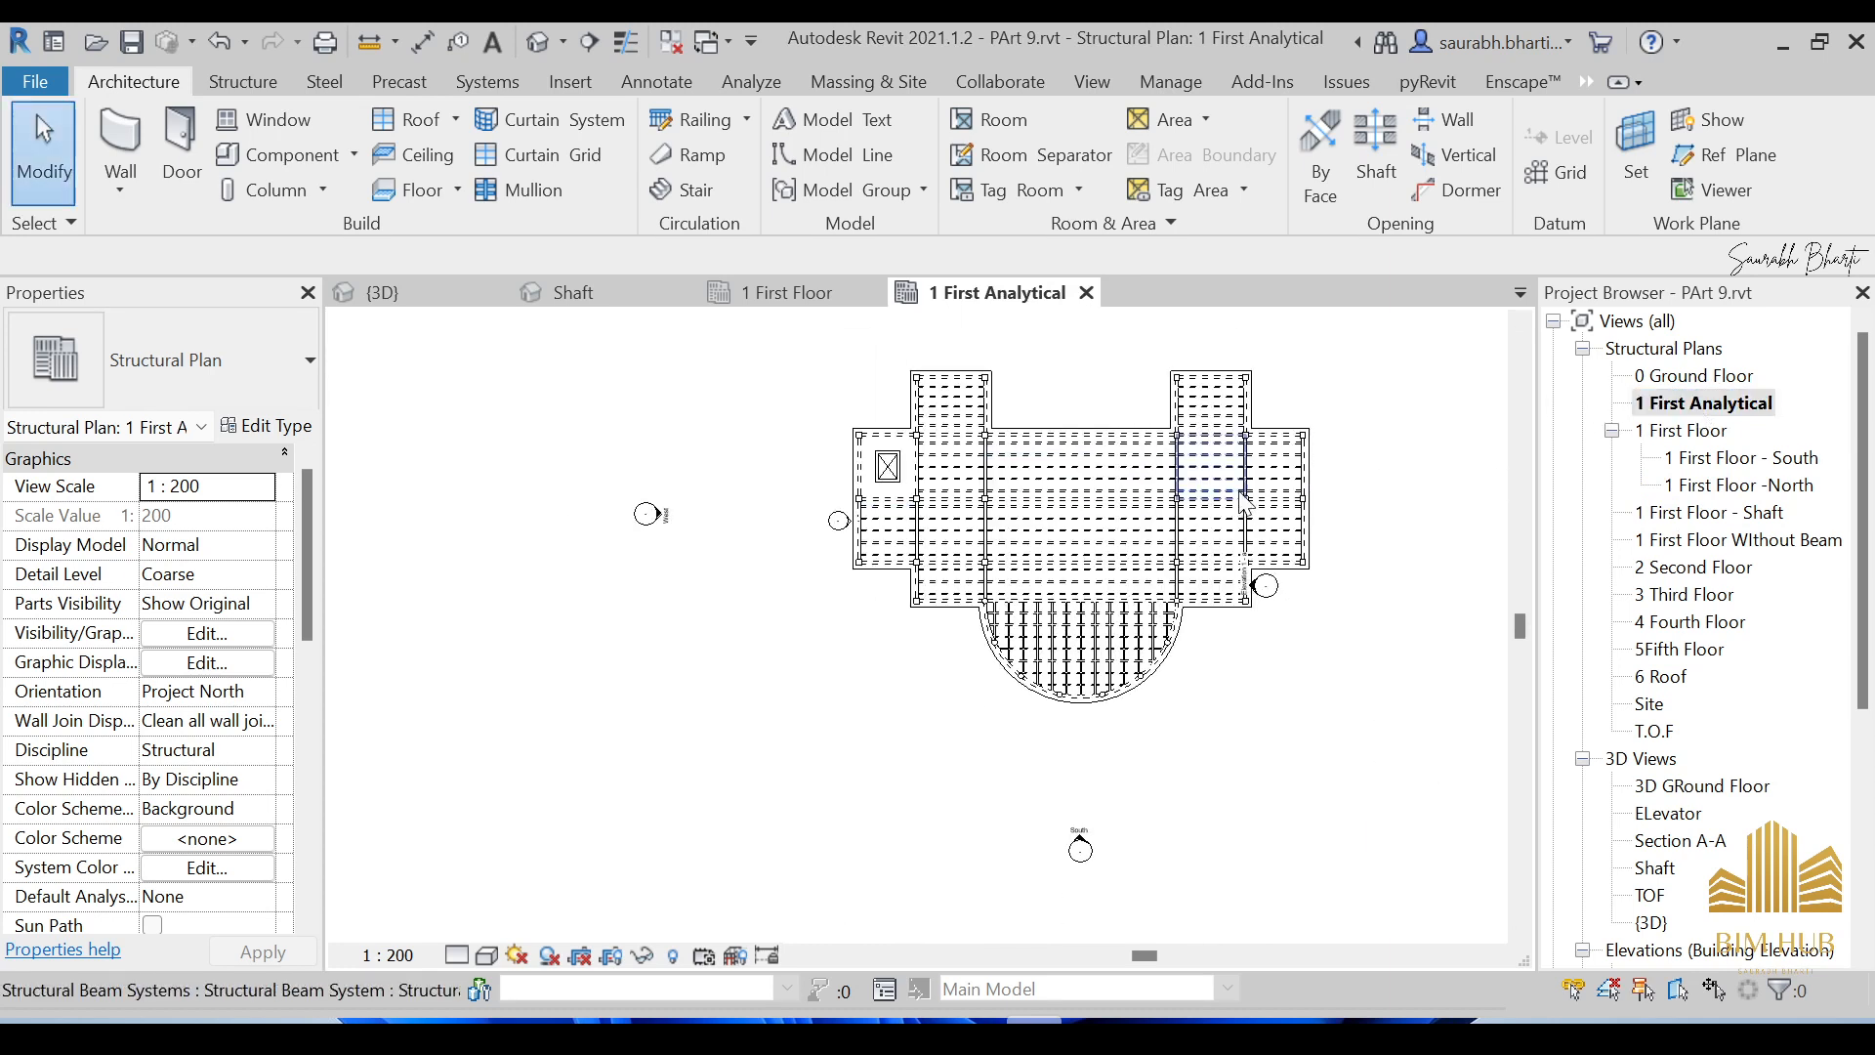
scroll(1252, 508, up, 2)
middle_drag(1254, 510, 960, 555)
scroll(946, 630, up, 1)
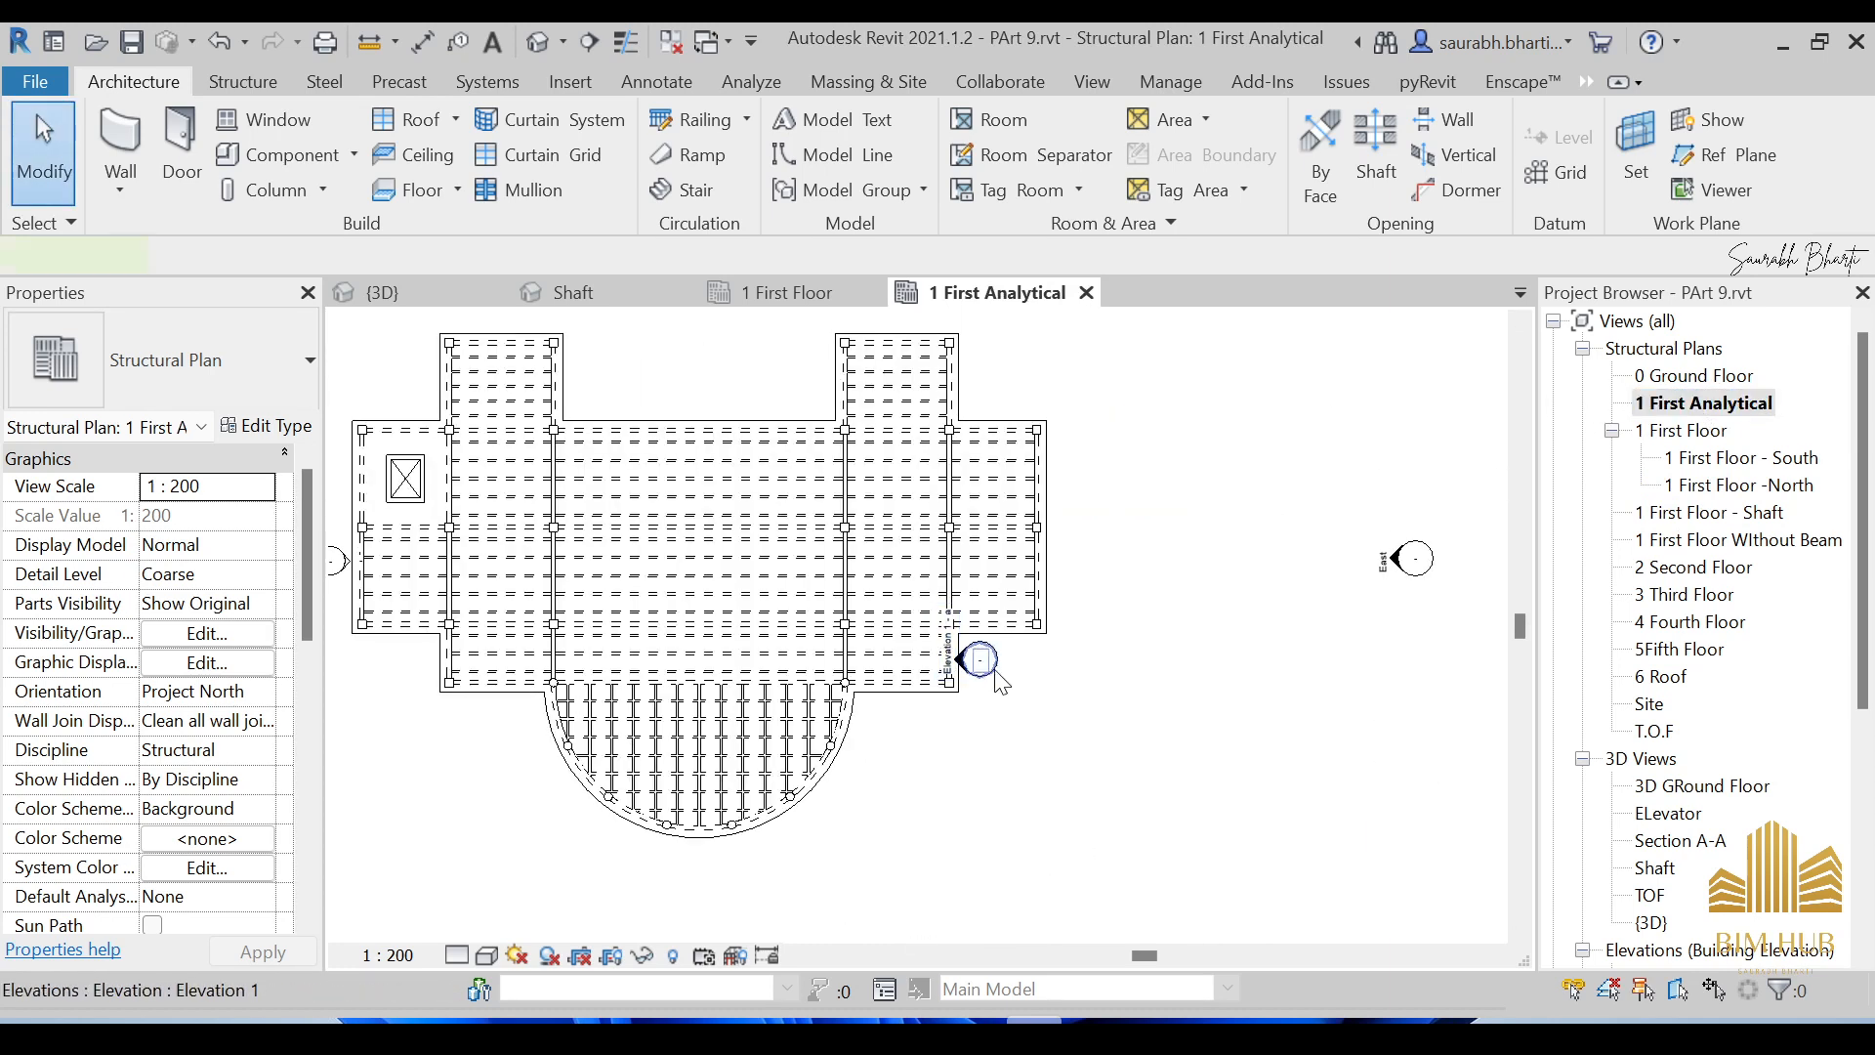
click(962, 659)
key(s)
key(a)
middle_drag(586, 615, 859, 598)
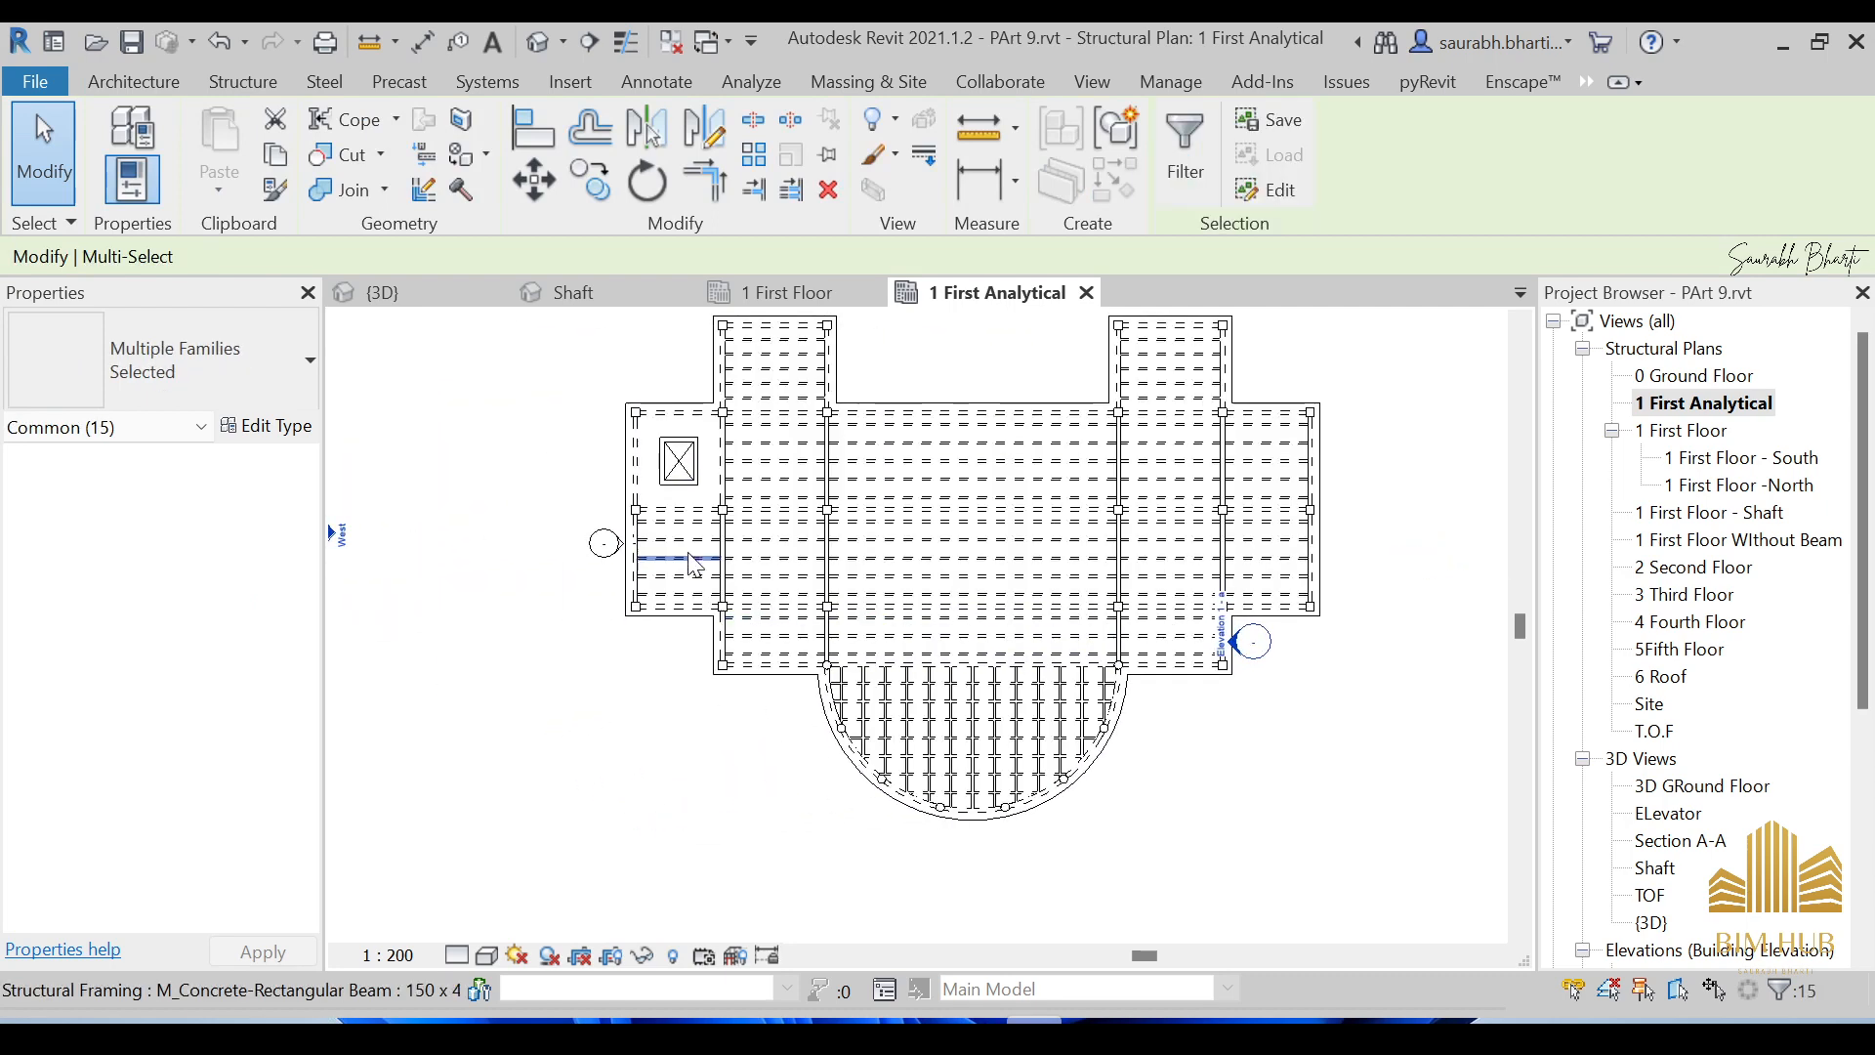
ctrl+drag(544, 497, 643, 582)
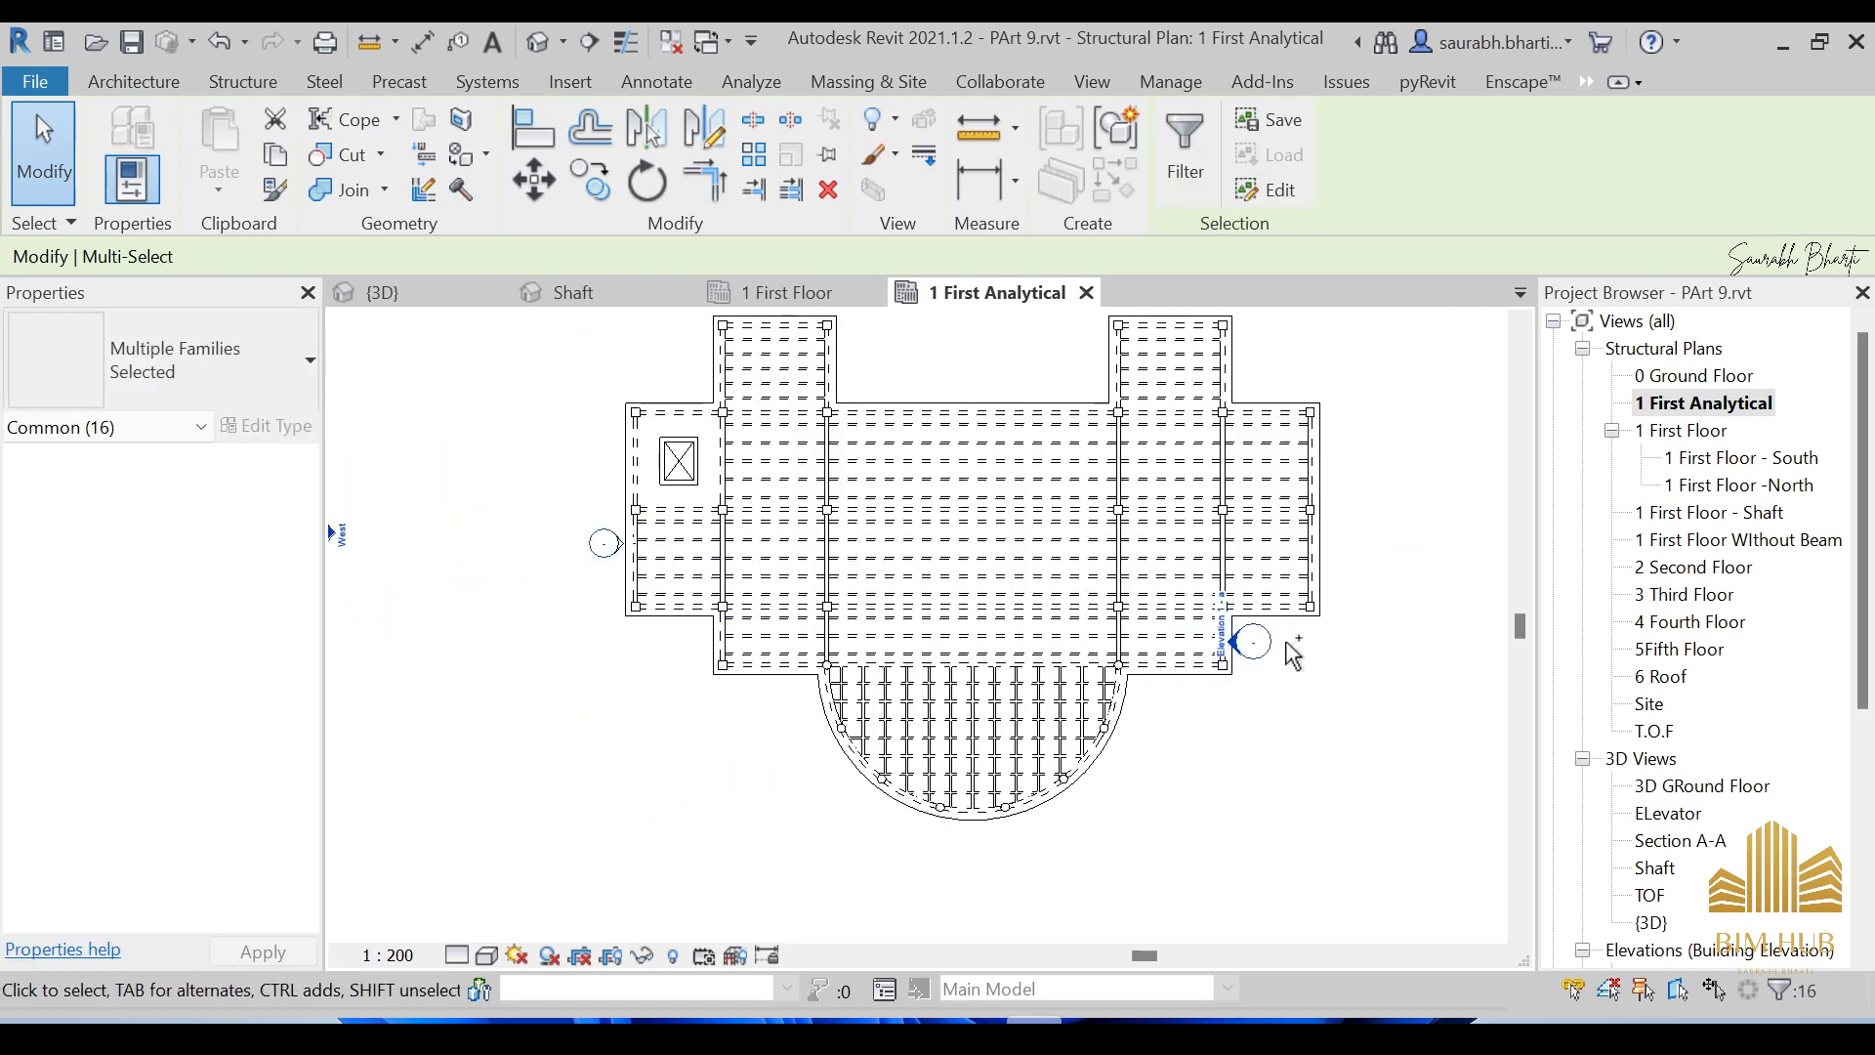
Hide the elevation marker category in this view.
right_click(1258, 640)
mouse_move(1475, 474)
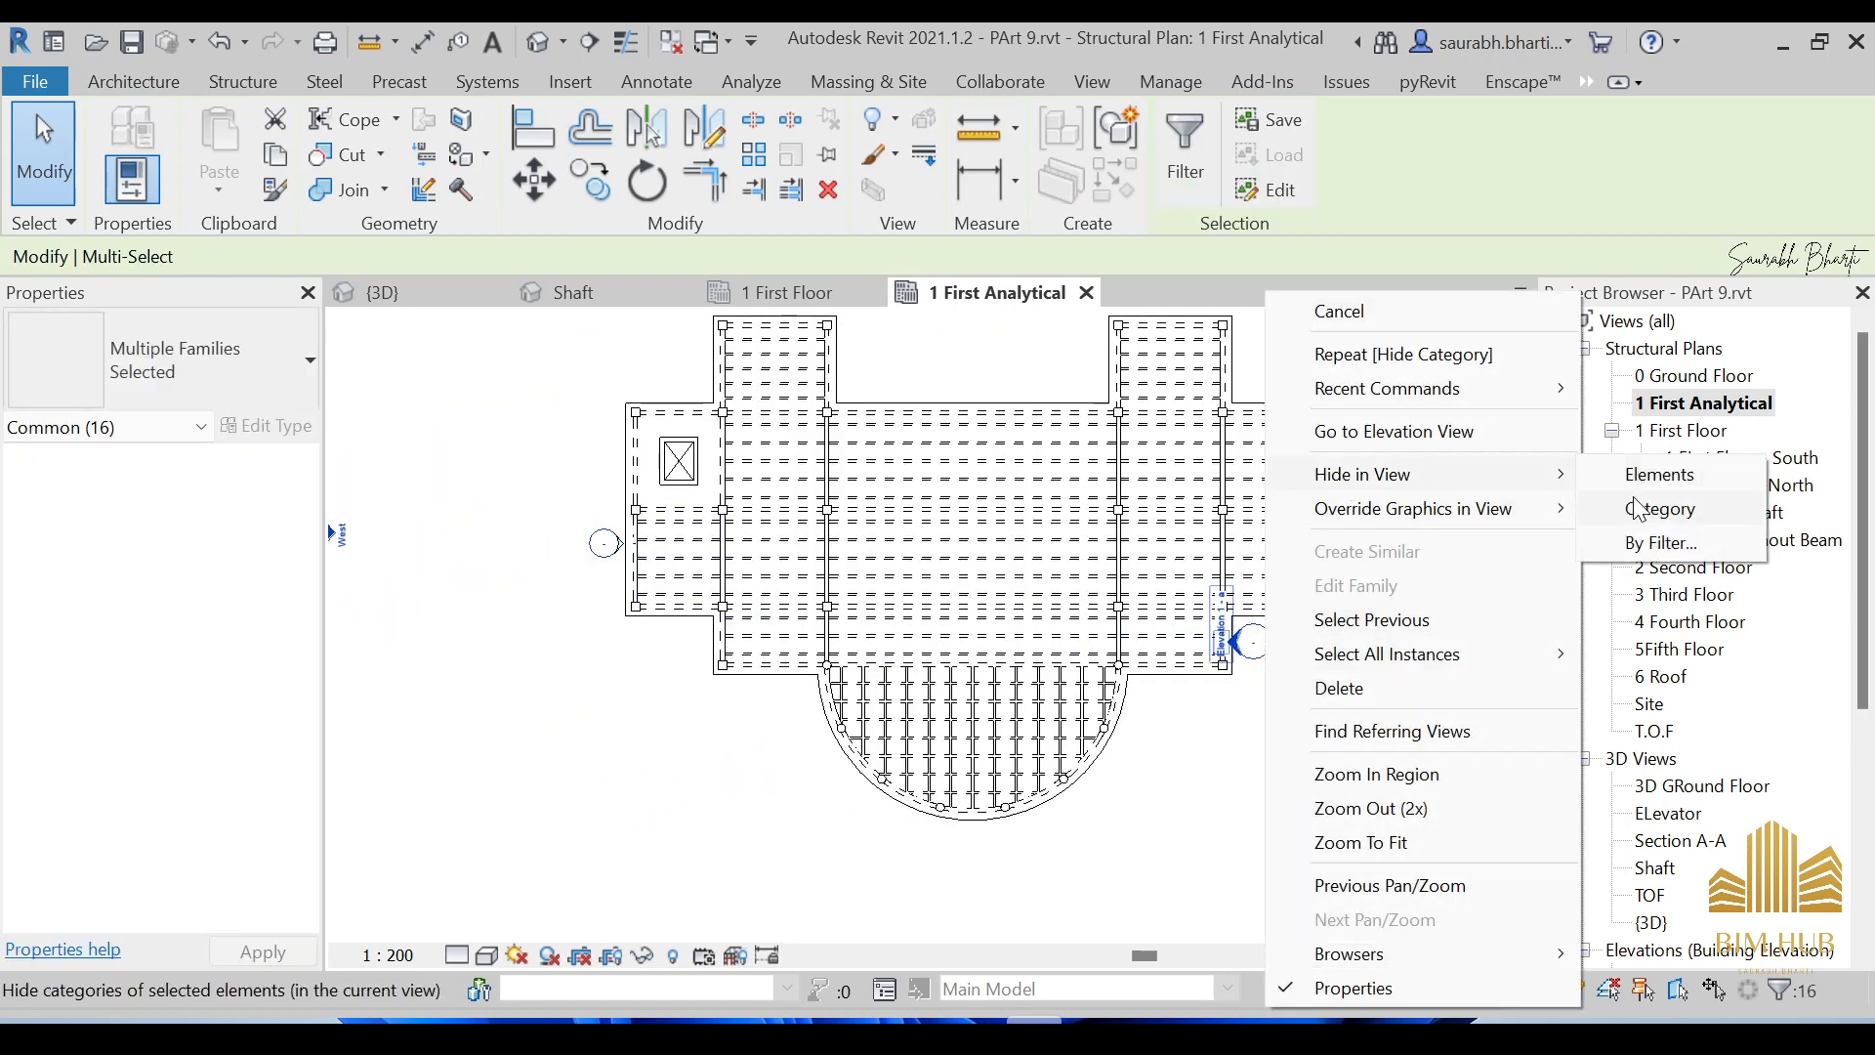
click(1661, 390)
middle_drag(999, 545, 988, 553)
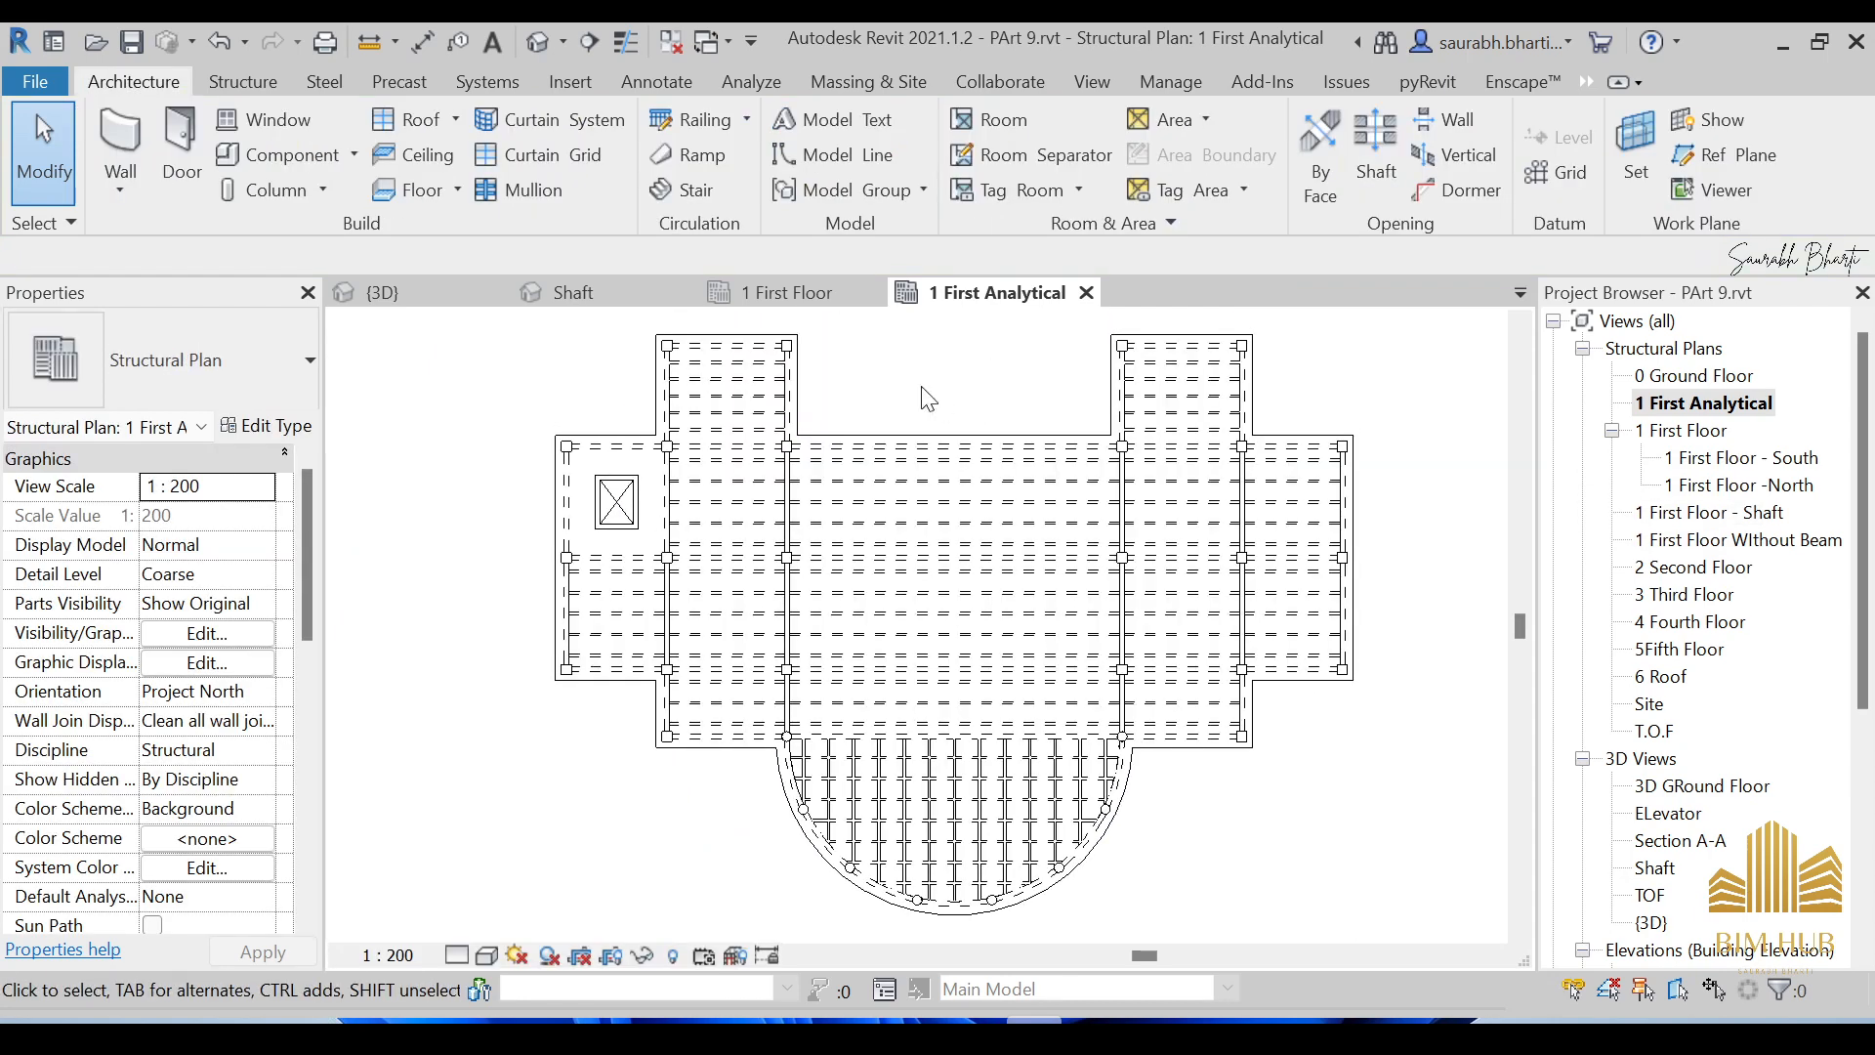
scroll(940, 430, down, 3)
Apply the Structural Analytical Isolated view template to 1 First Analytical and confirm with OK.
middle_drag(928, 415, 933, 468)
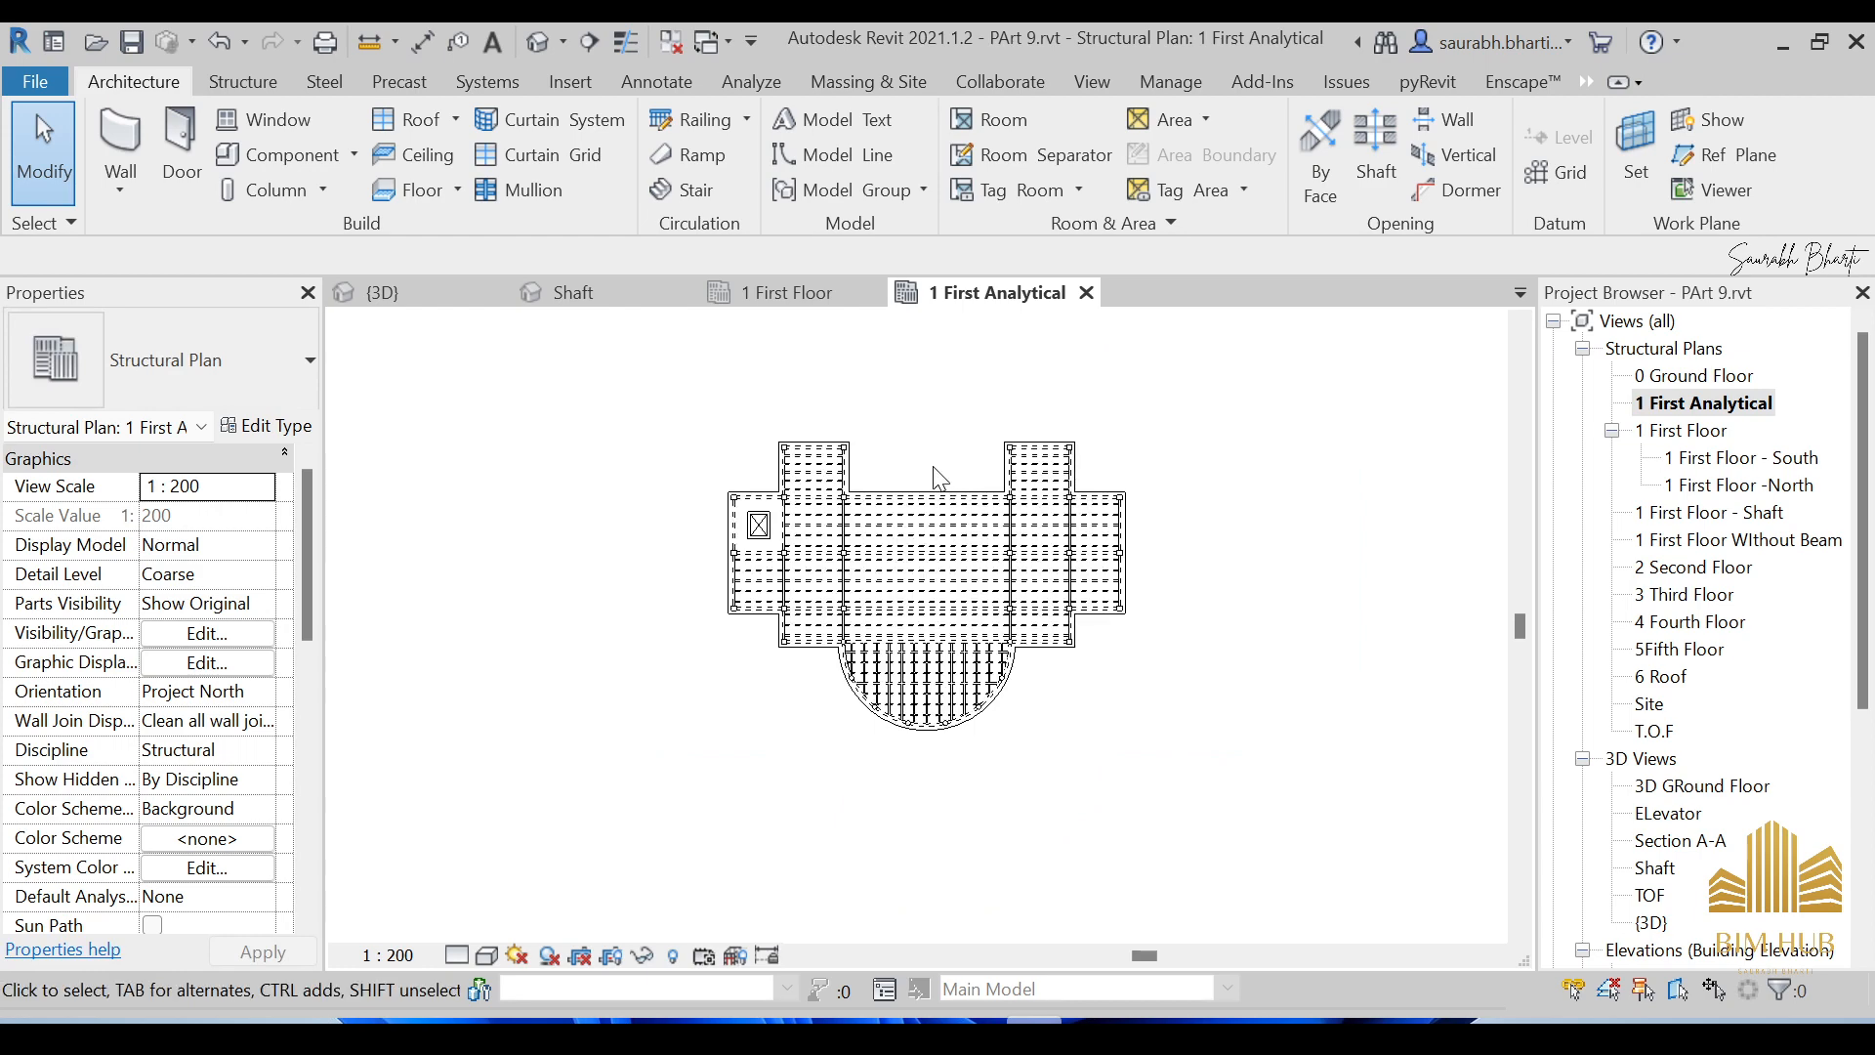
click(1647, 410)
right_click(1661, 406)
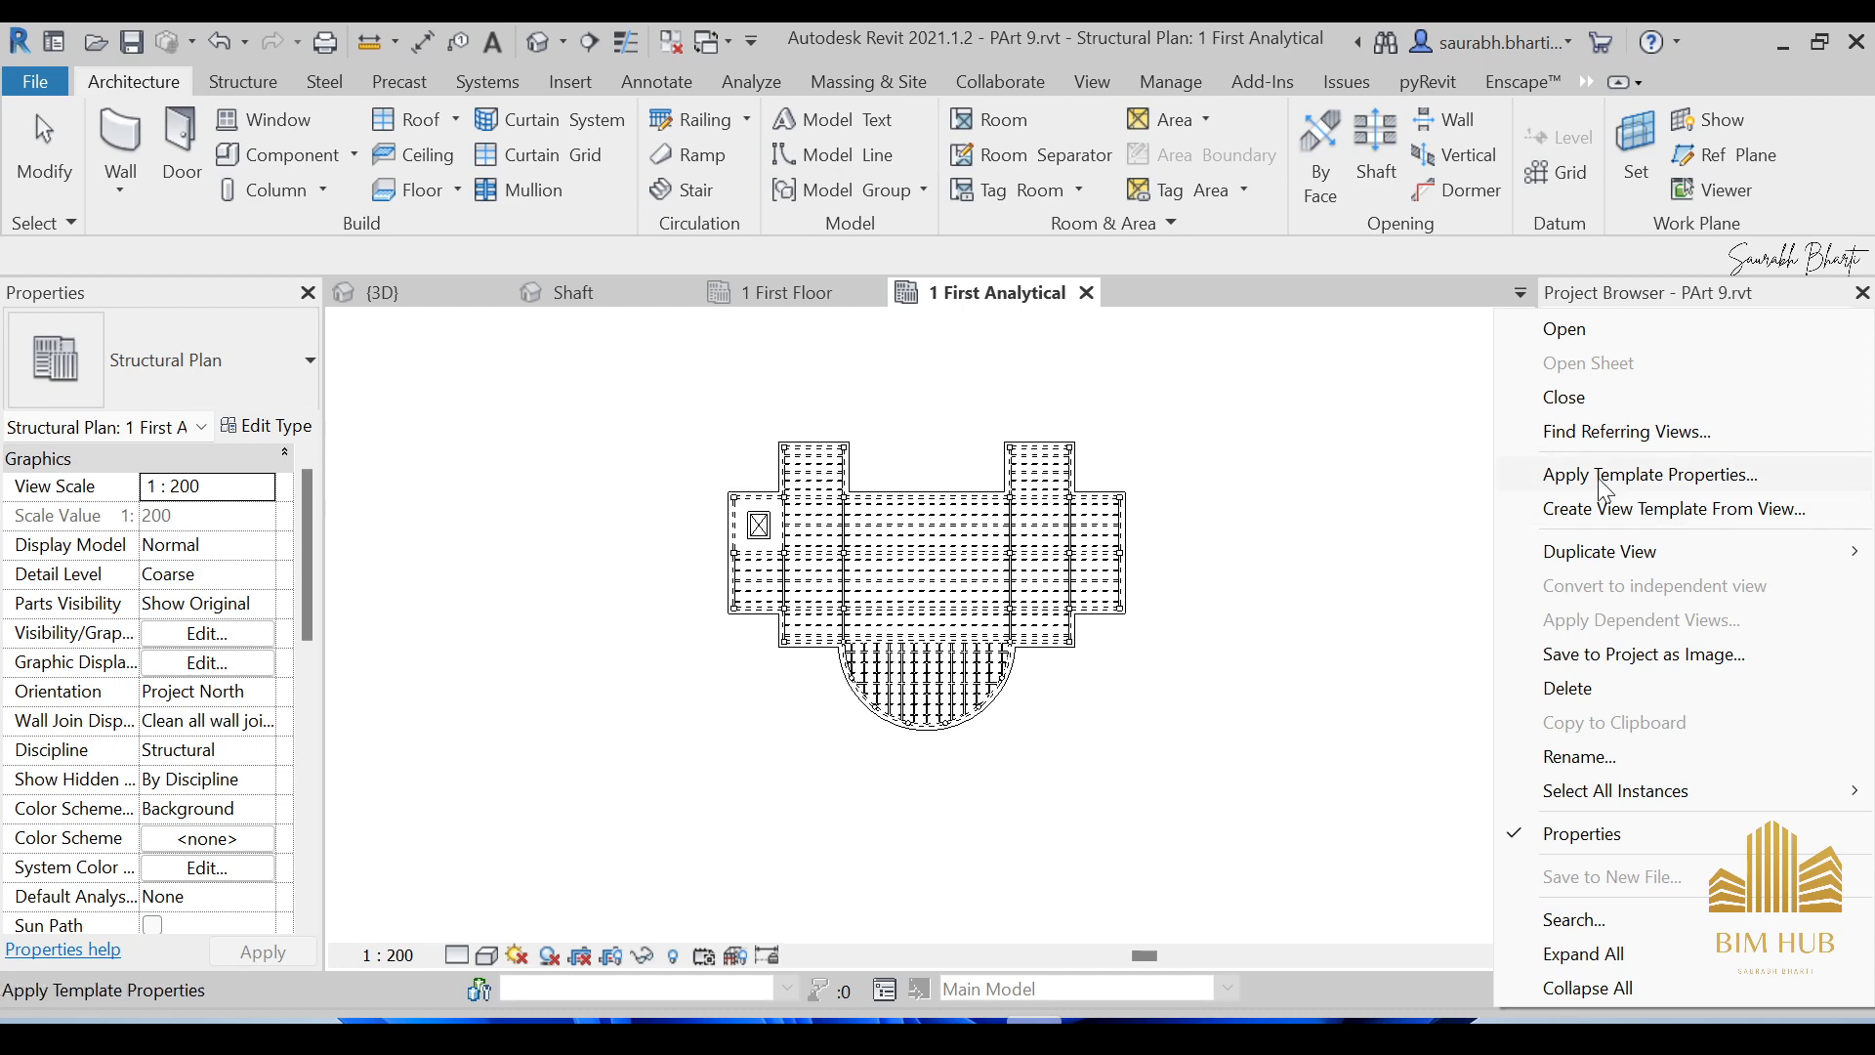
click(1602, 476)
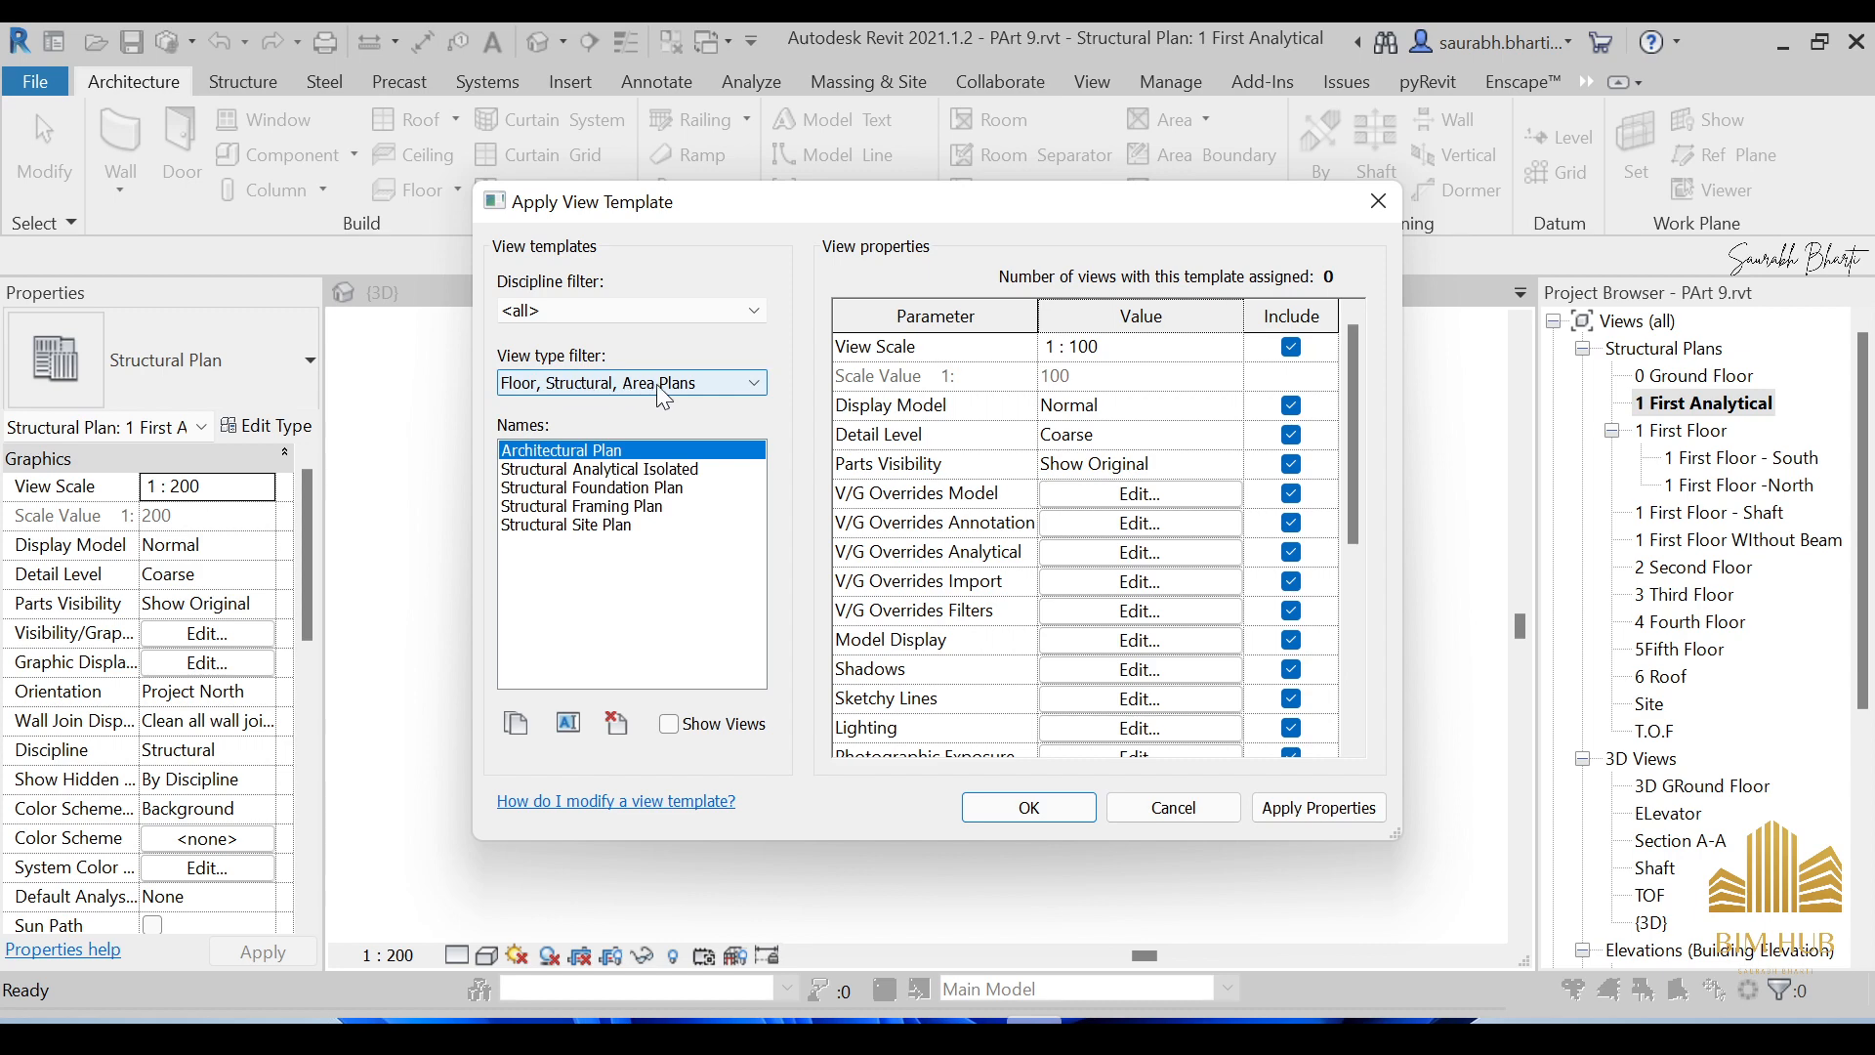
click(571, 469)
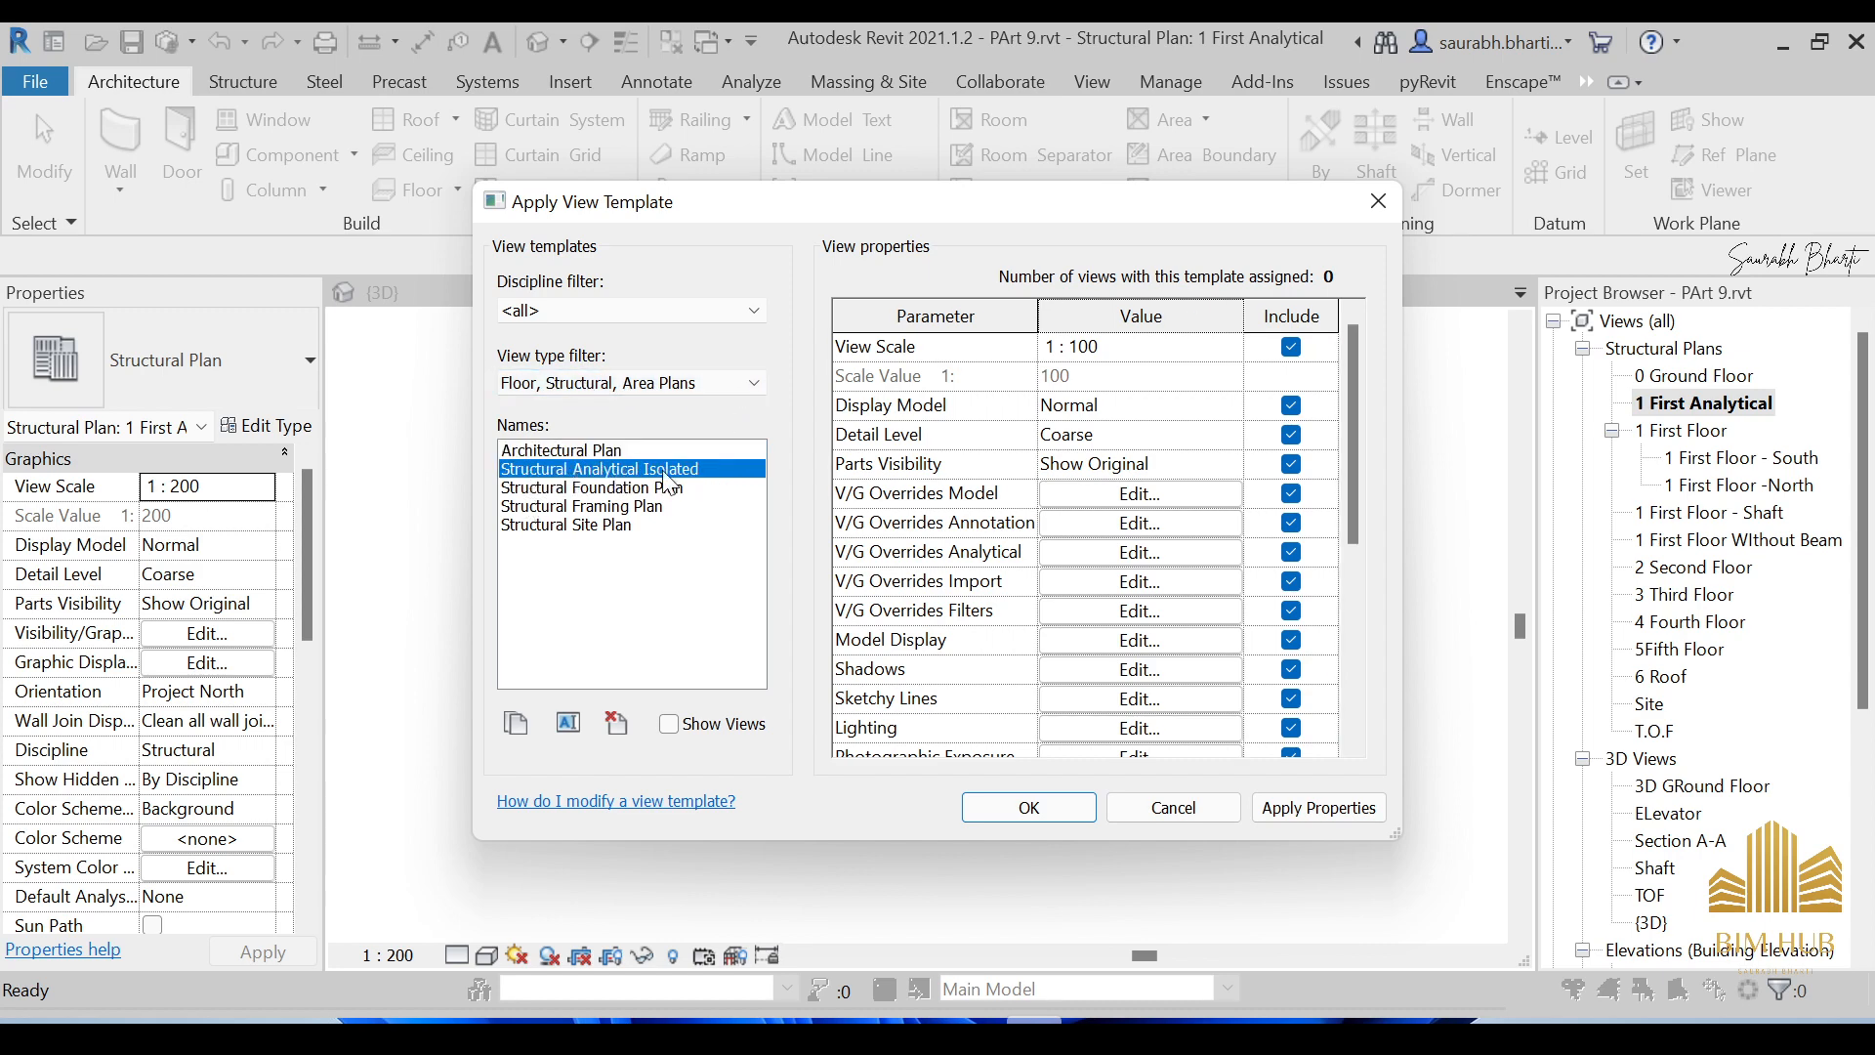
click(1033, 810)
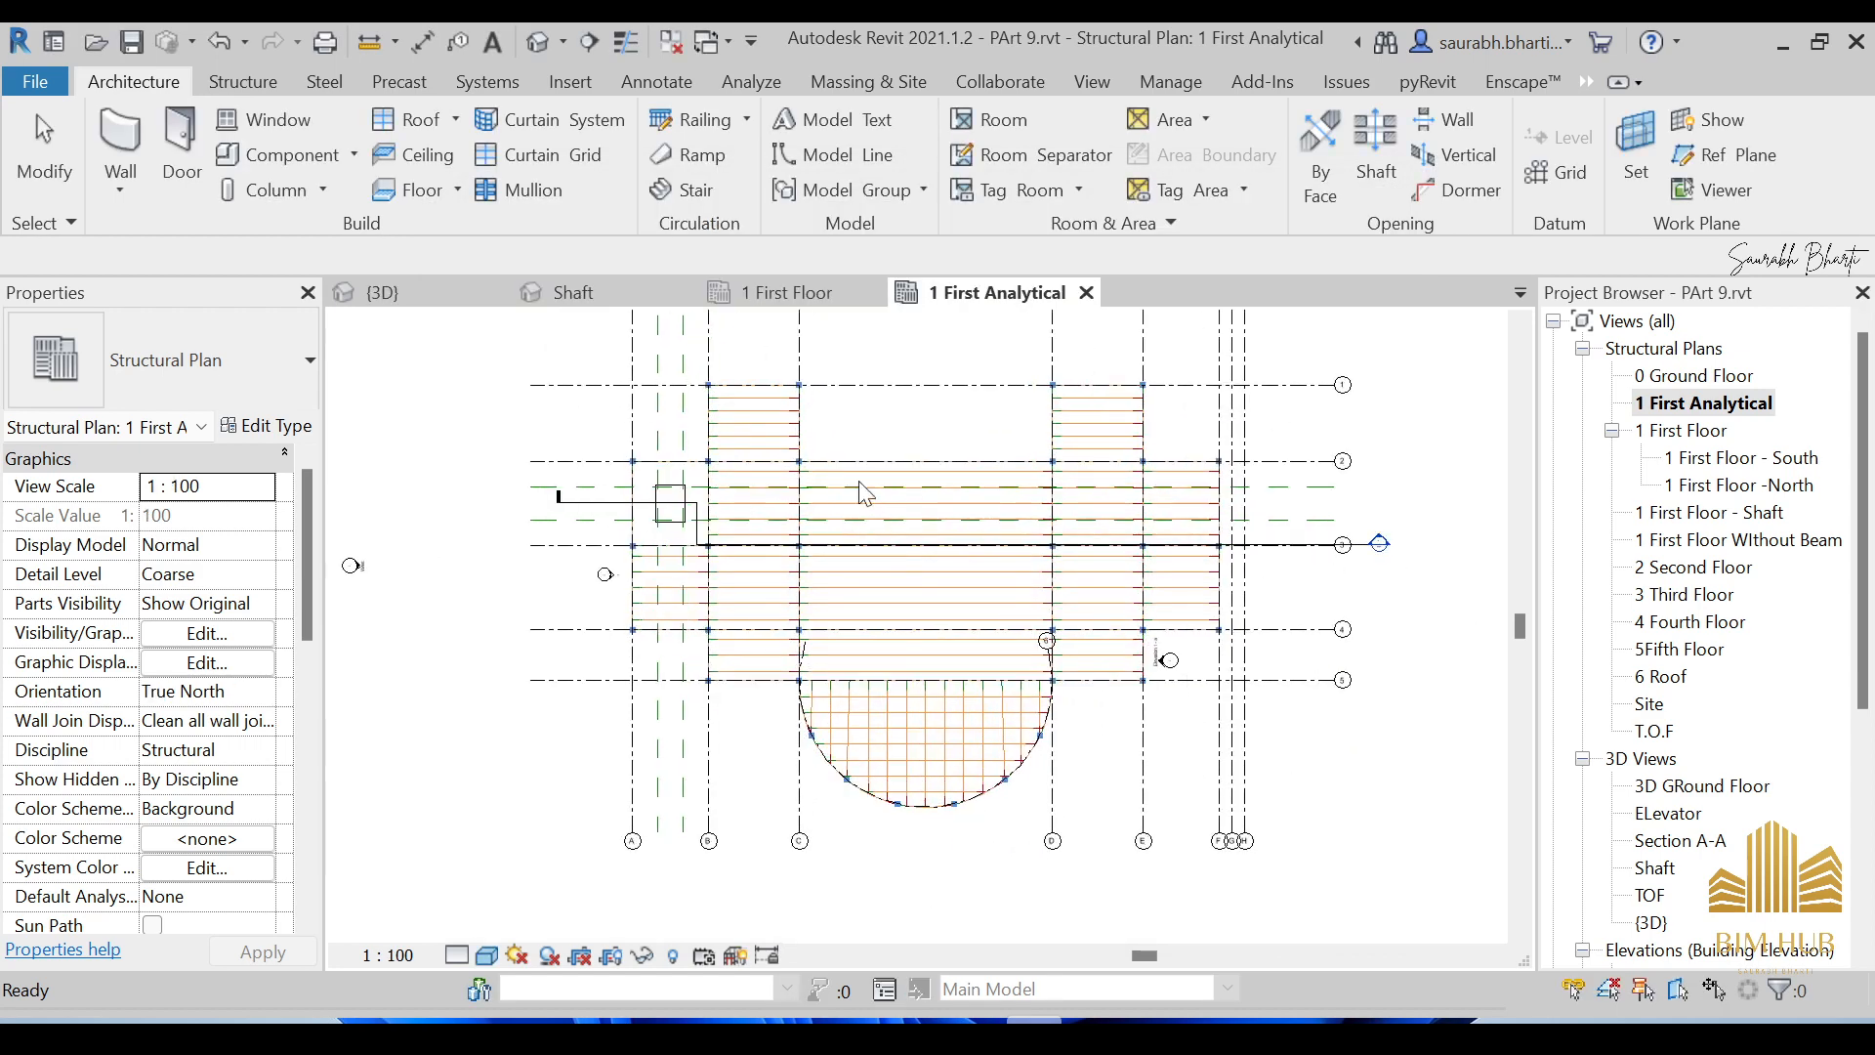
Pan the plan to grids 1–5, then view the building in 3D from the front-left.
key(Escape)
scroll(879, 527, up, 3)
scroll(842, 476, down, 2)
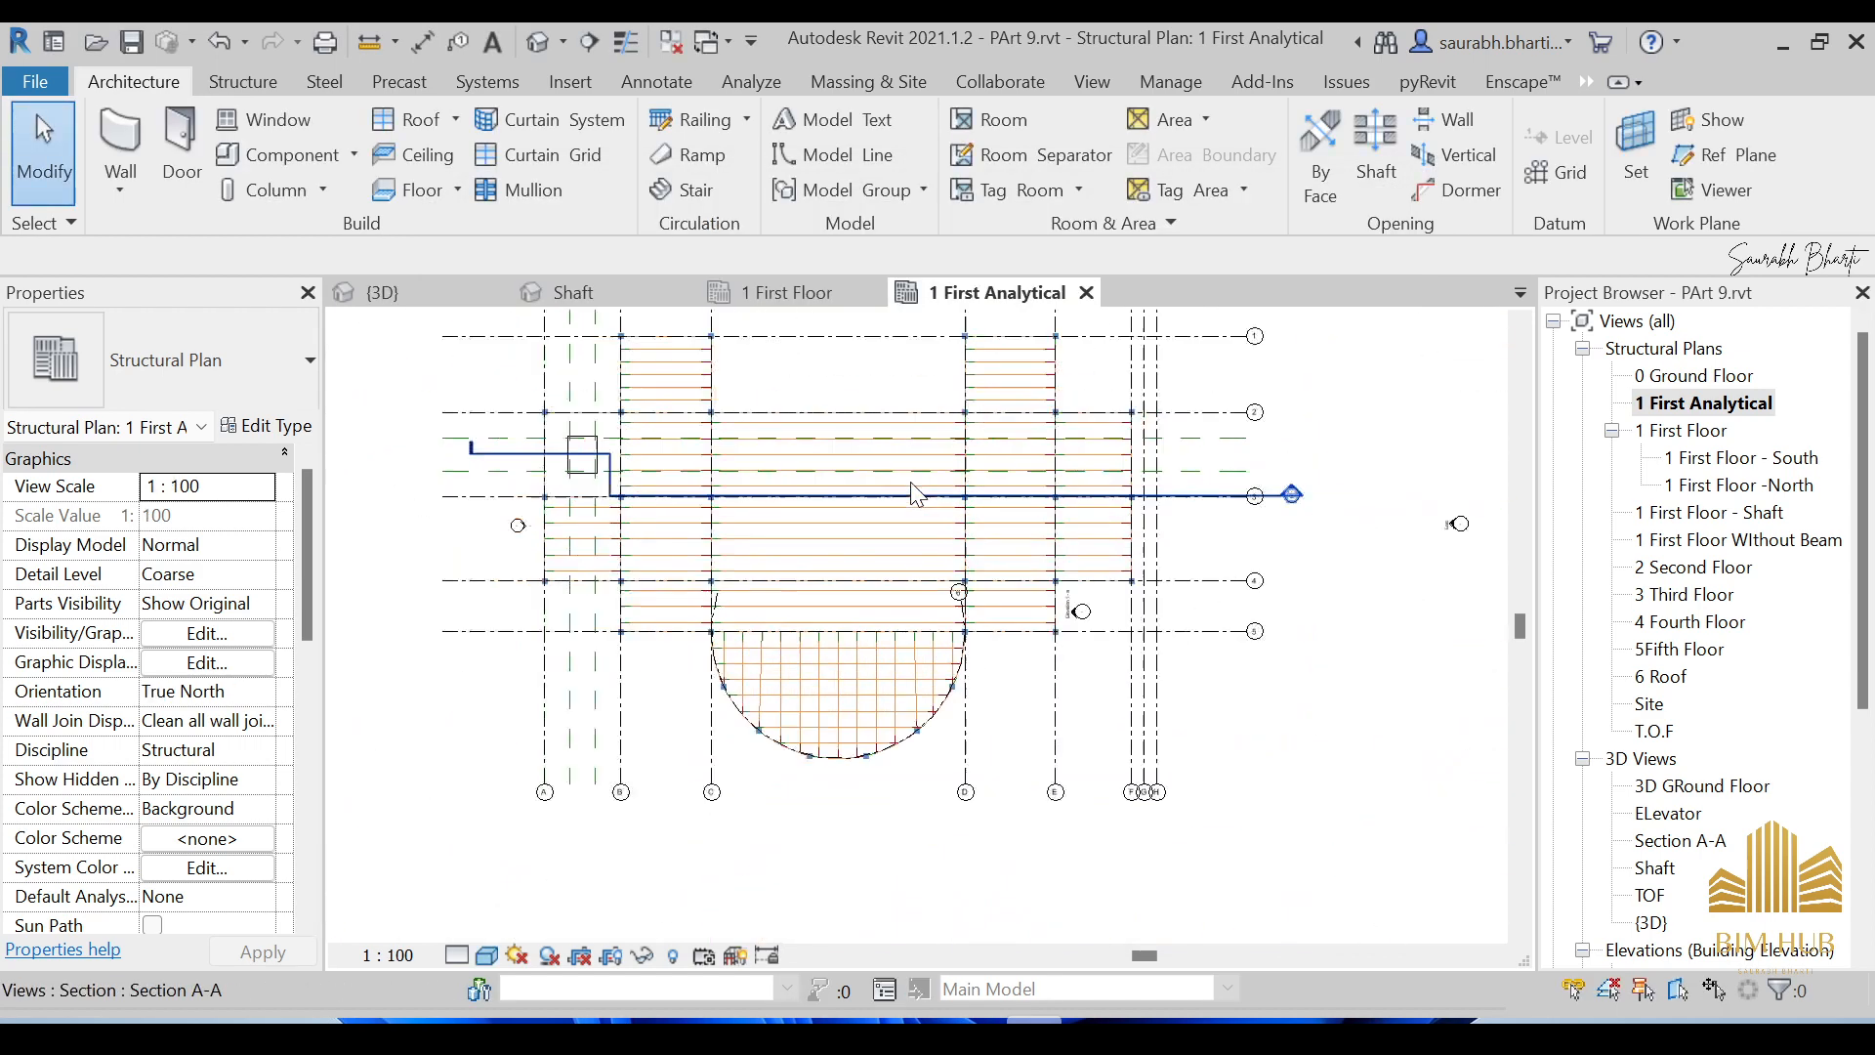
middle_drag(665, 670, 911, 714)
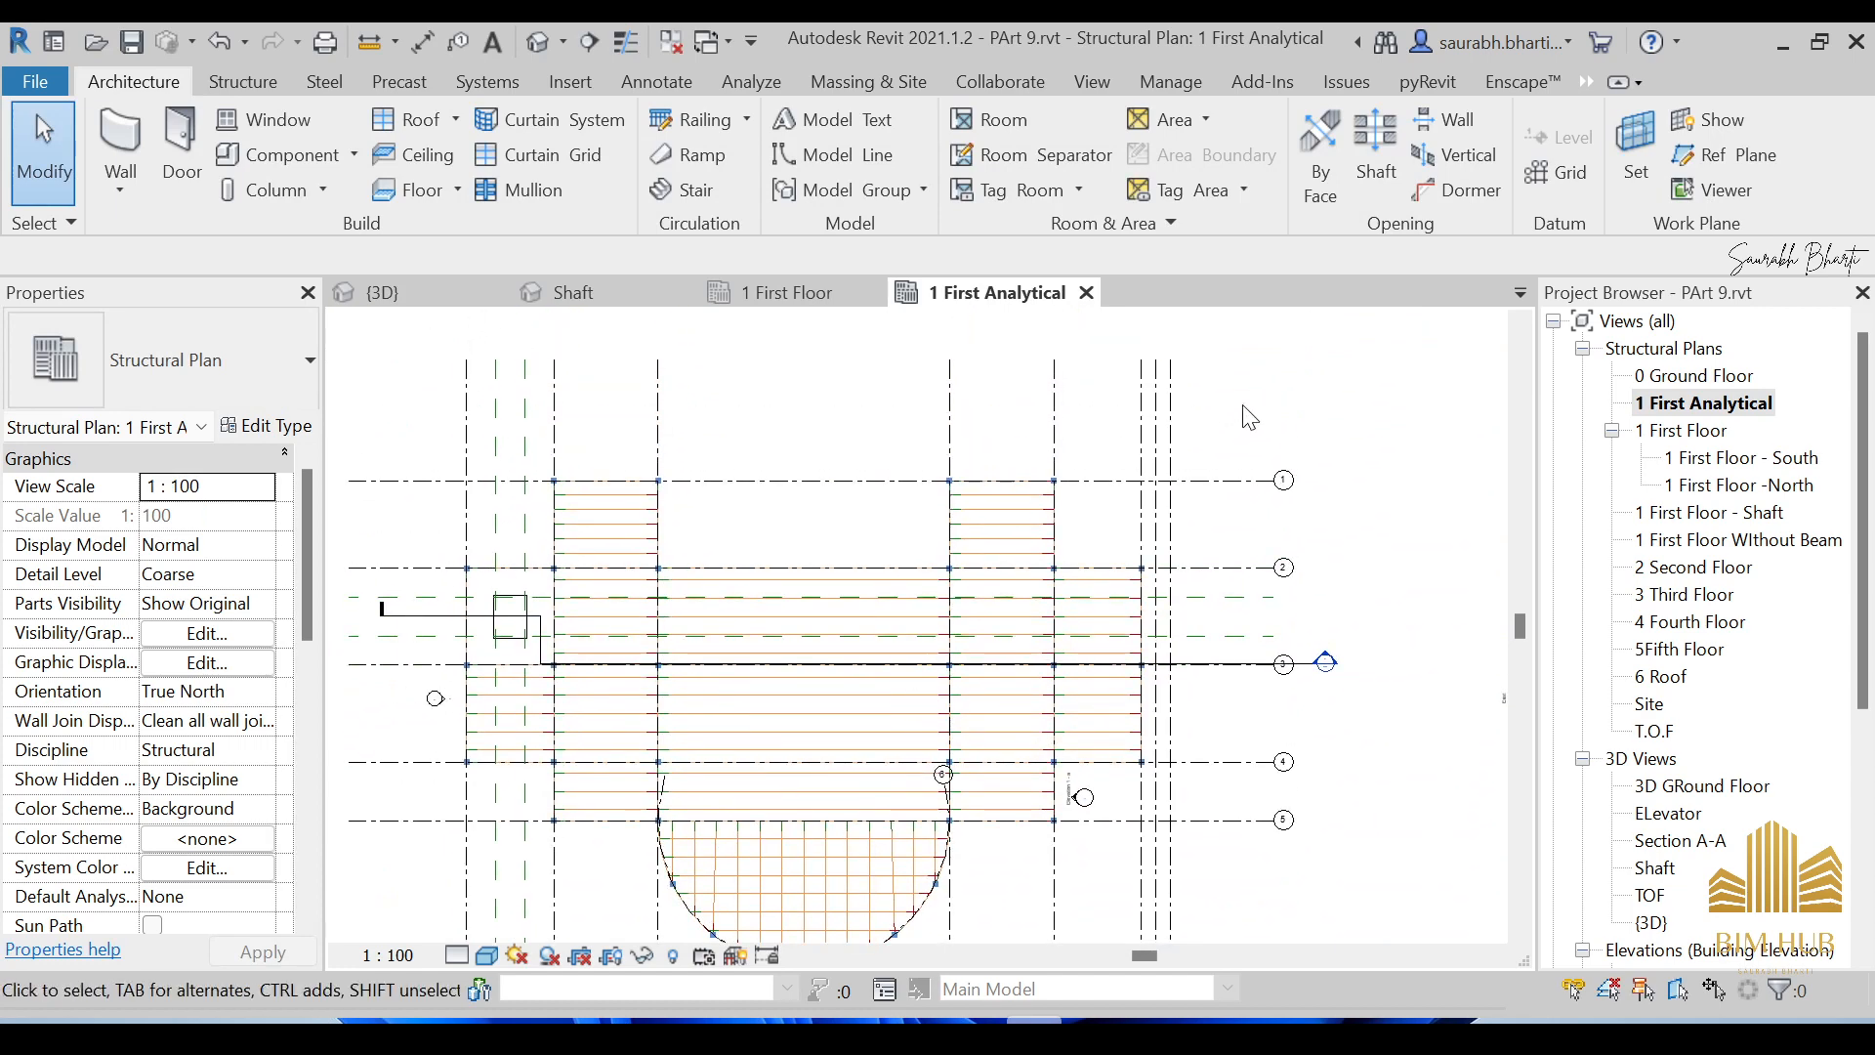
drag(1155, 396, 908, 442)
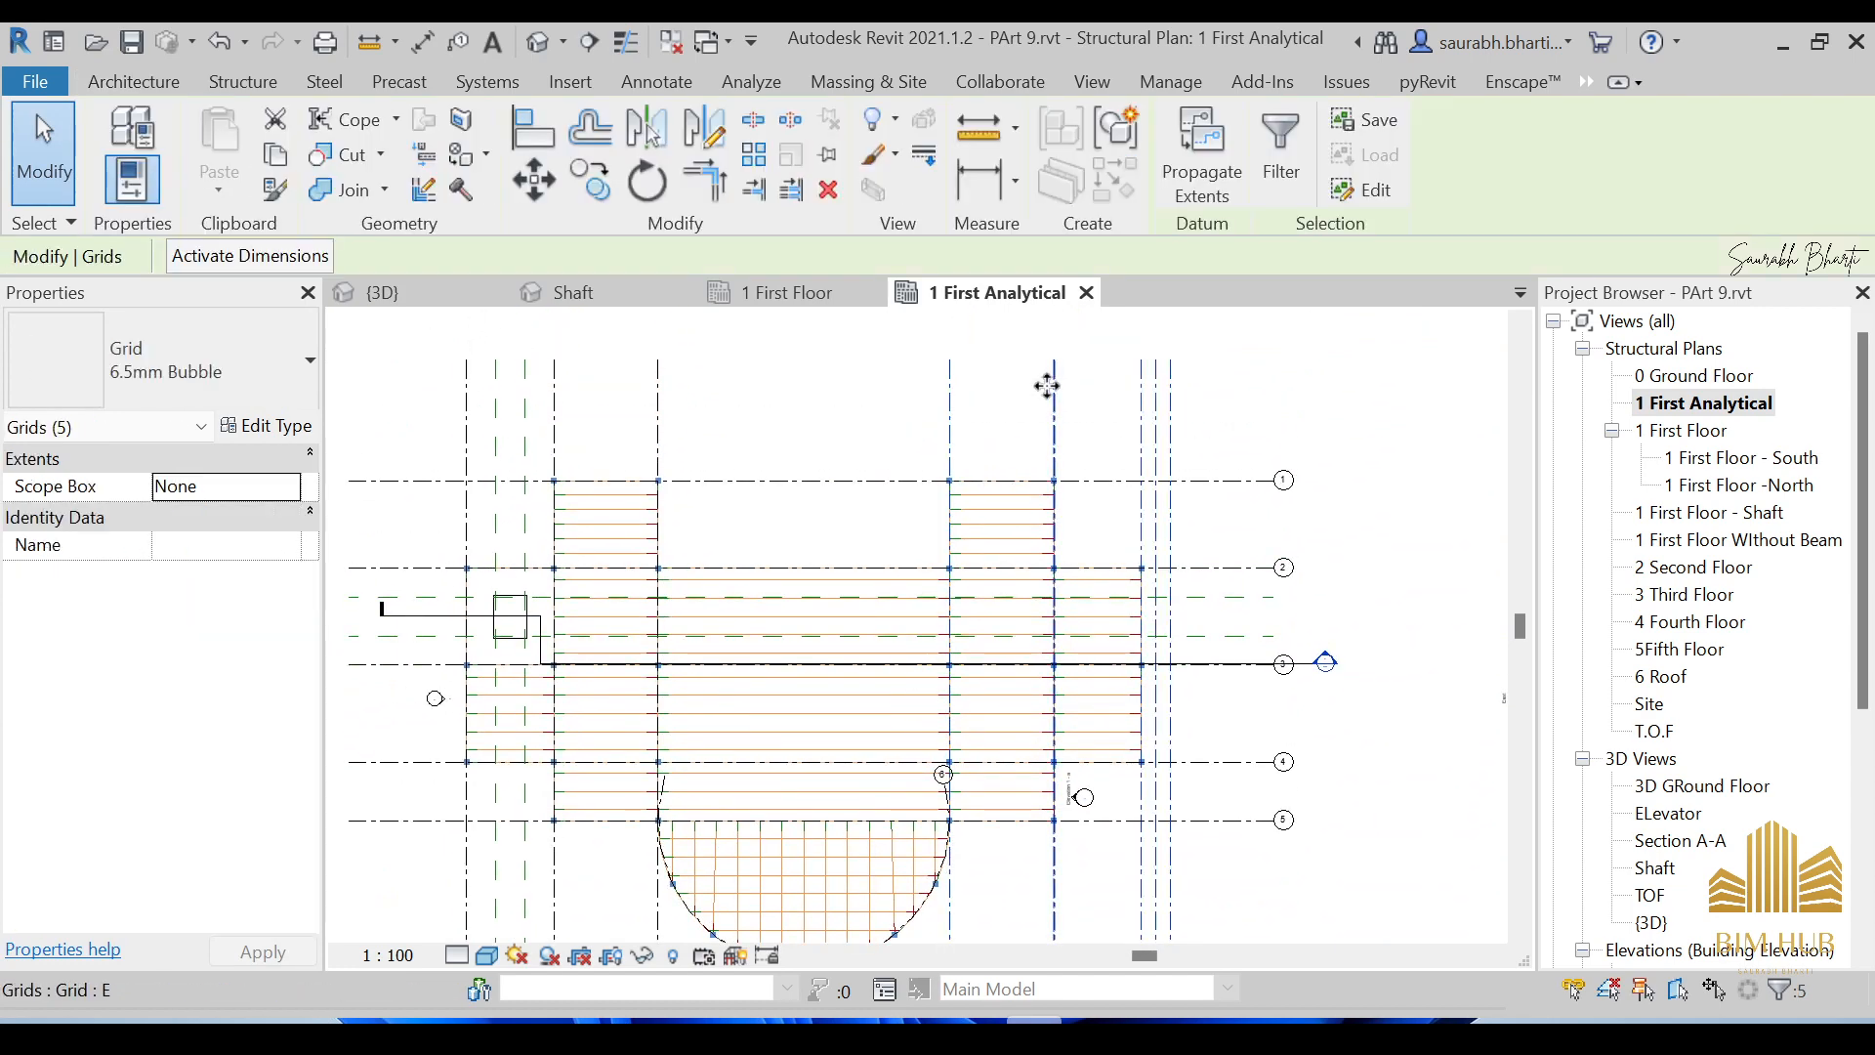
click(552, 41)
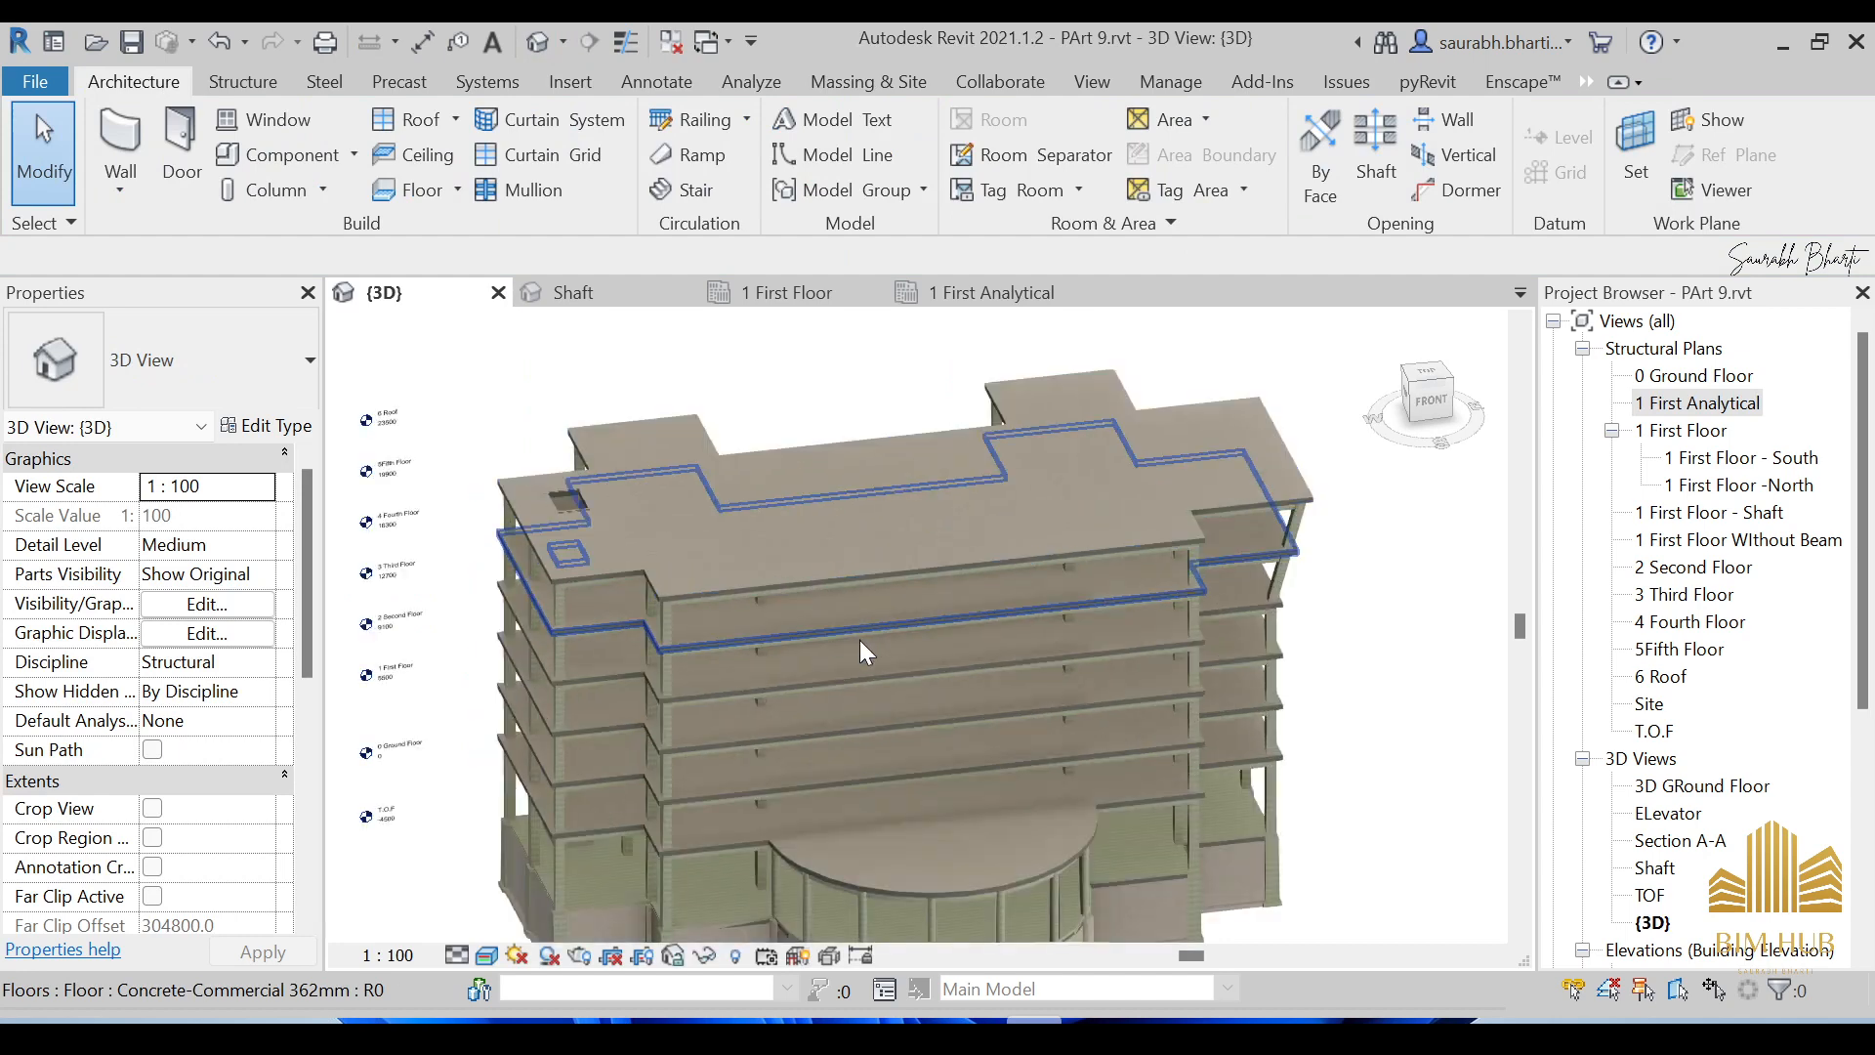
shift+middle_drag(859, 640, 977, 631)
scroll(907, 485, down, 3)
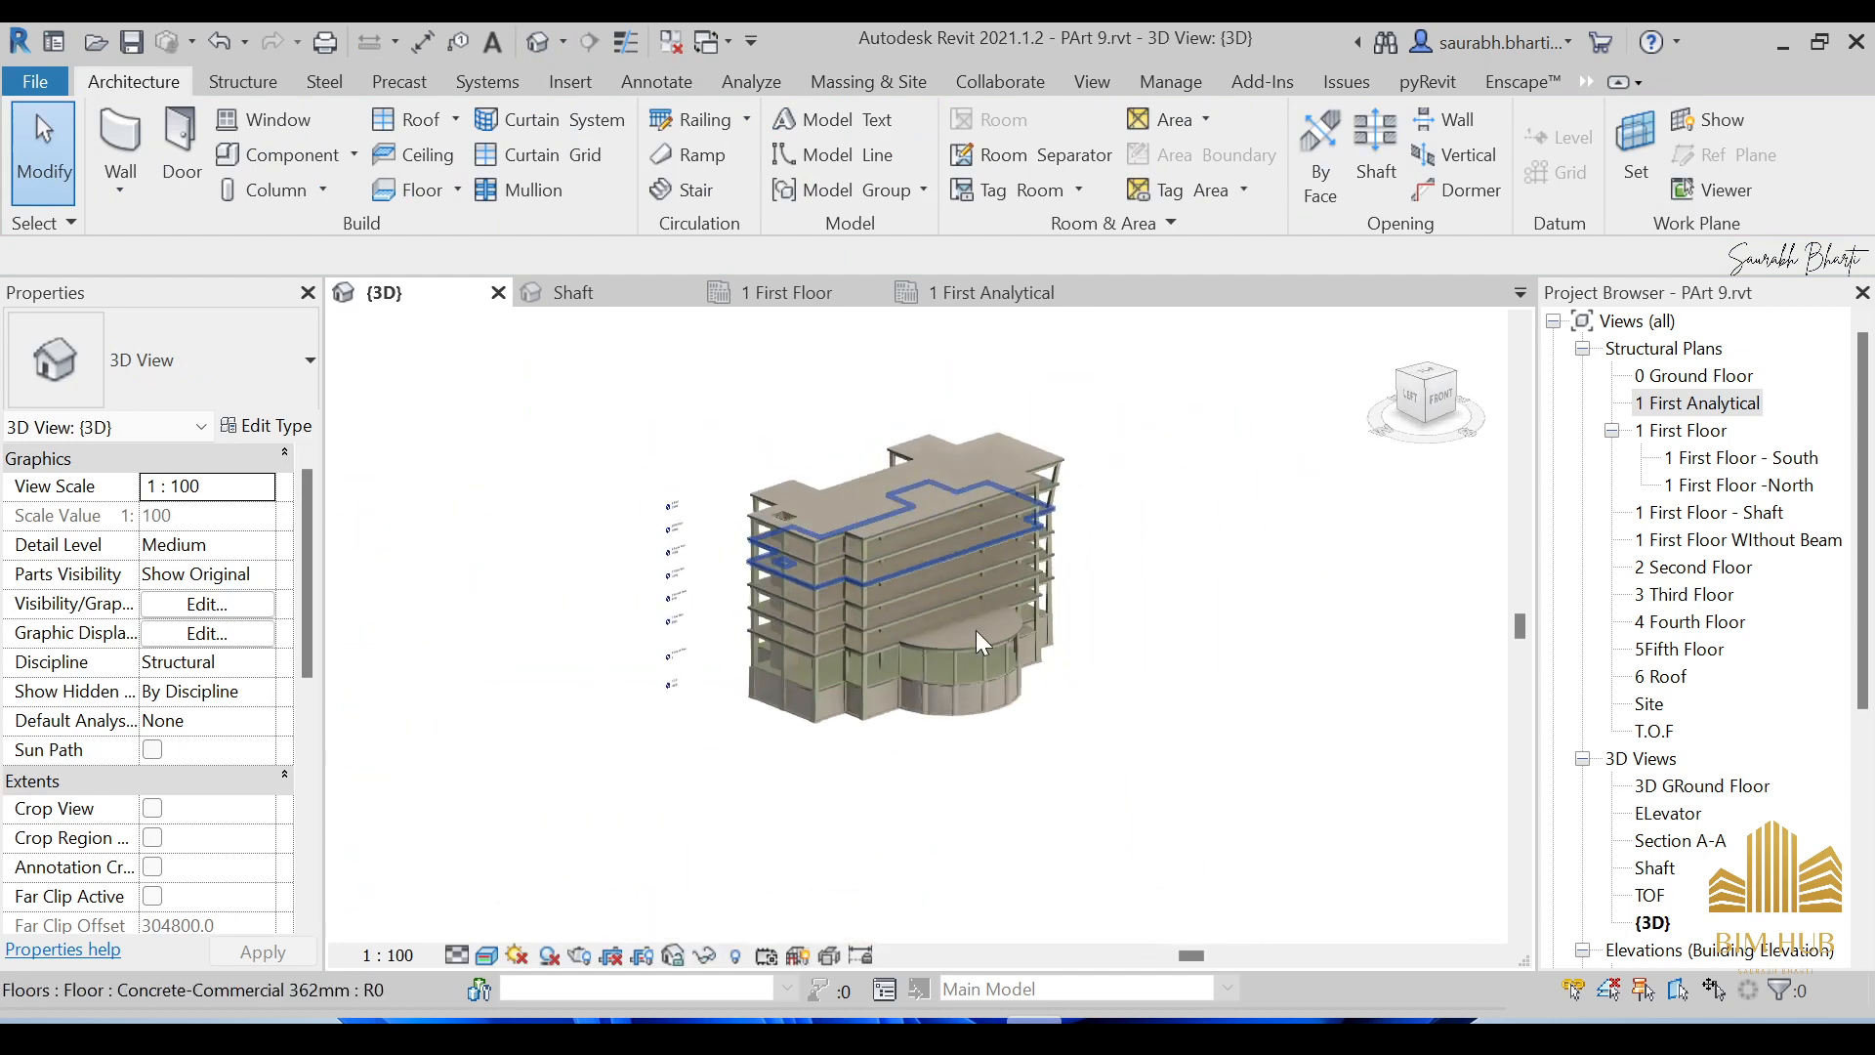
Back in 1 First Analytical, hide the grid category in the view.
double_click(1684, 410)
scroll(1211, 411, up, 2)
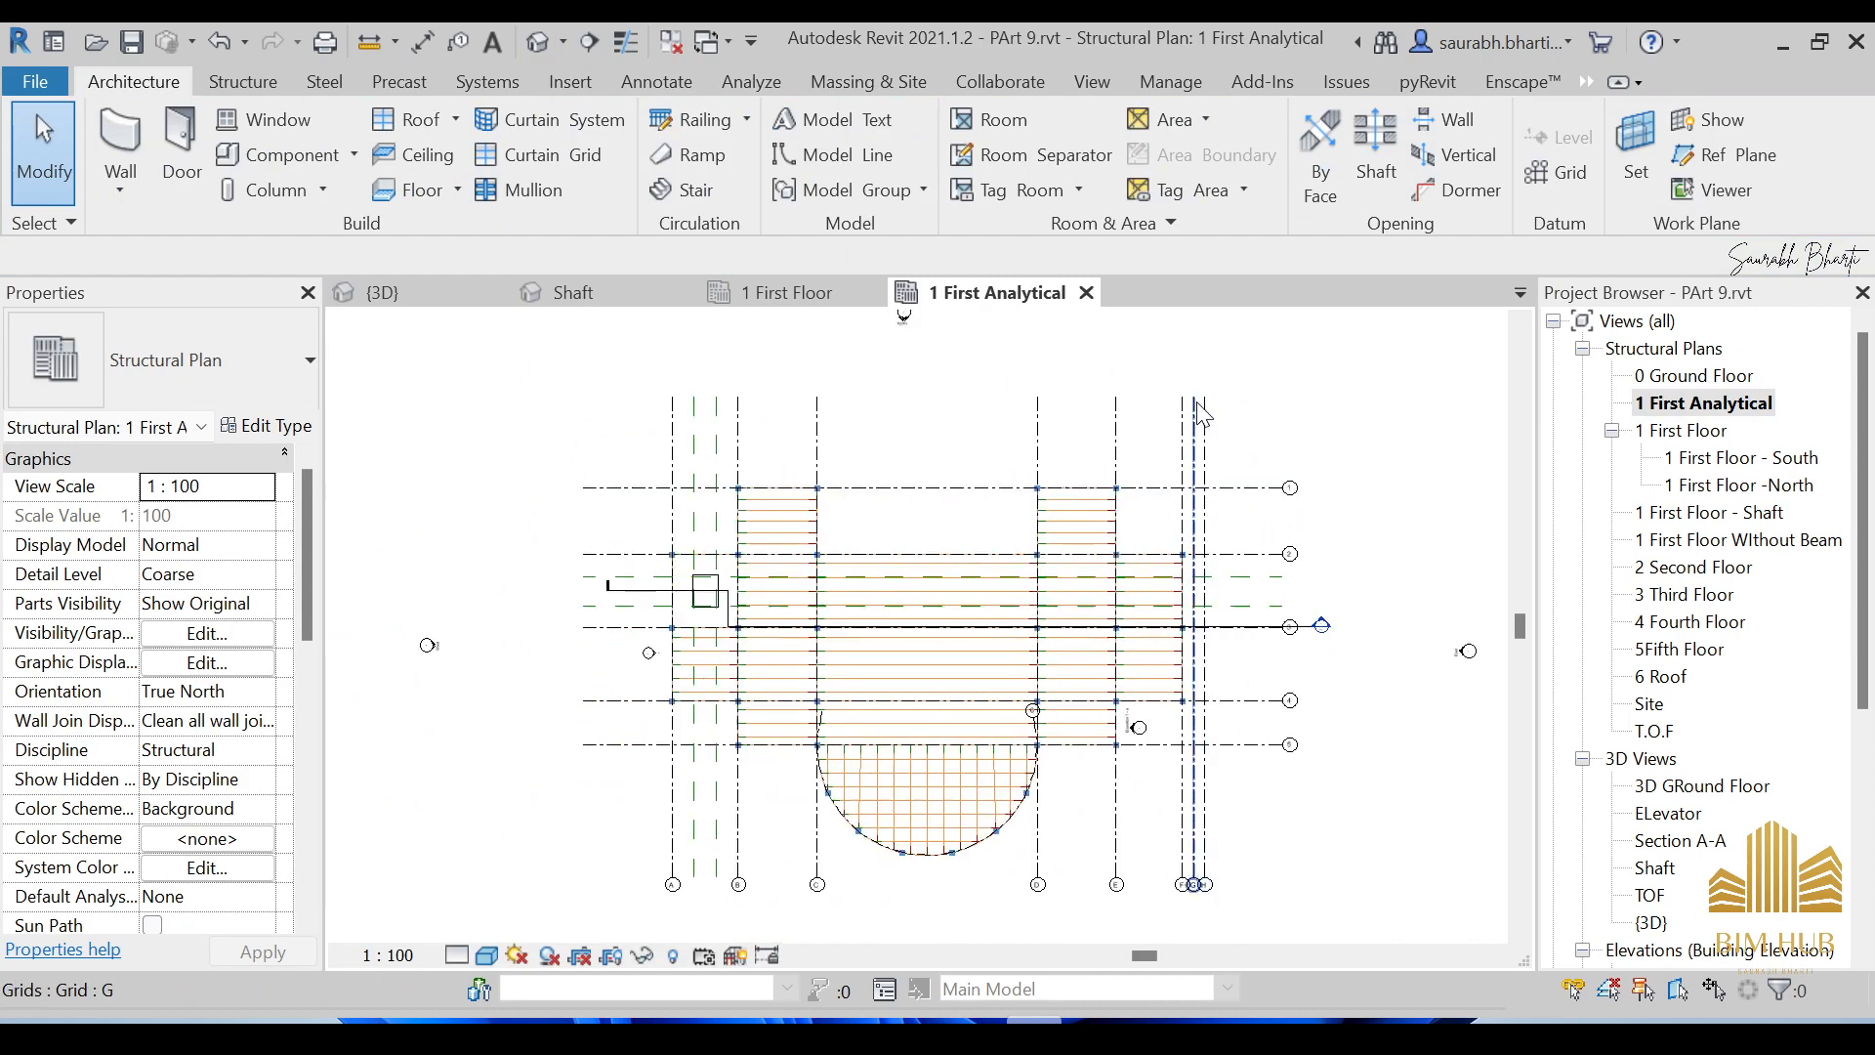
drag(1262, 419, 494, 433)
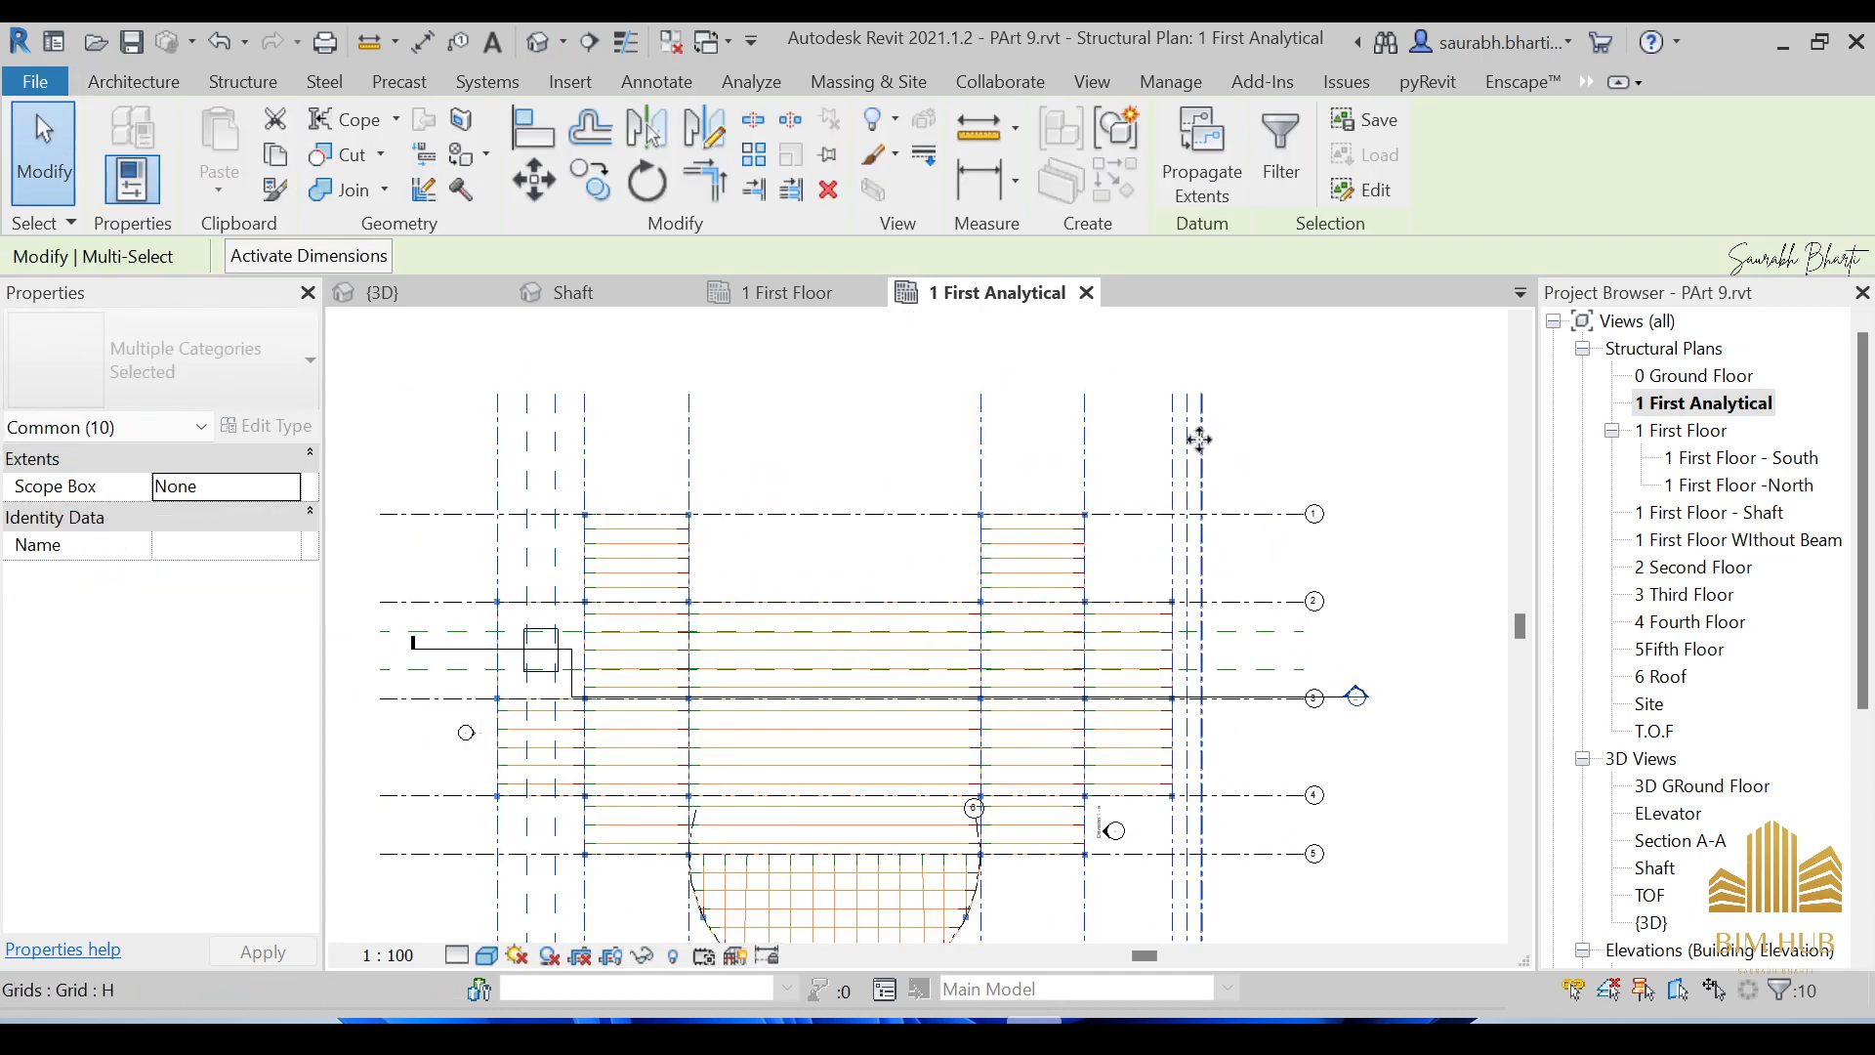
click(1264, 452)
drag(1302, 558, 1153, 455)
right_click(1175, 436)
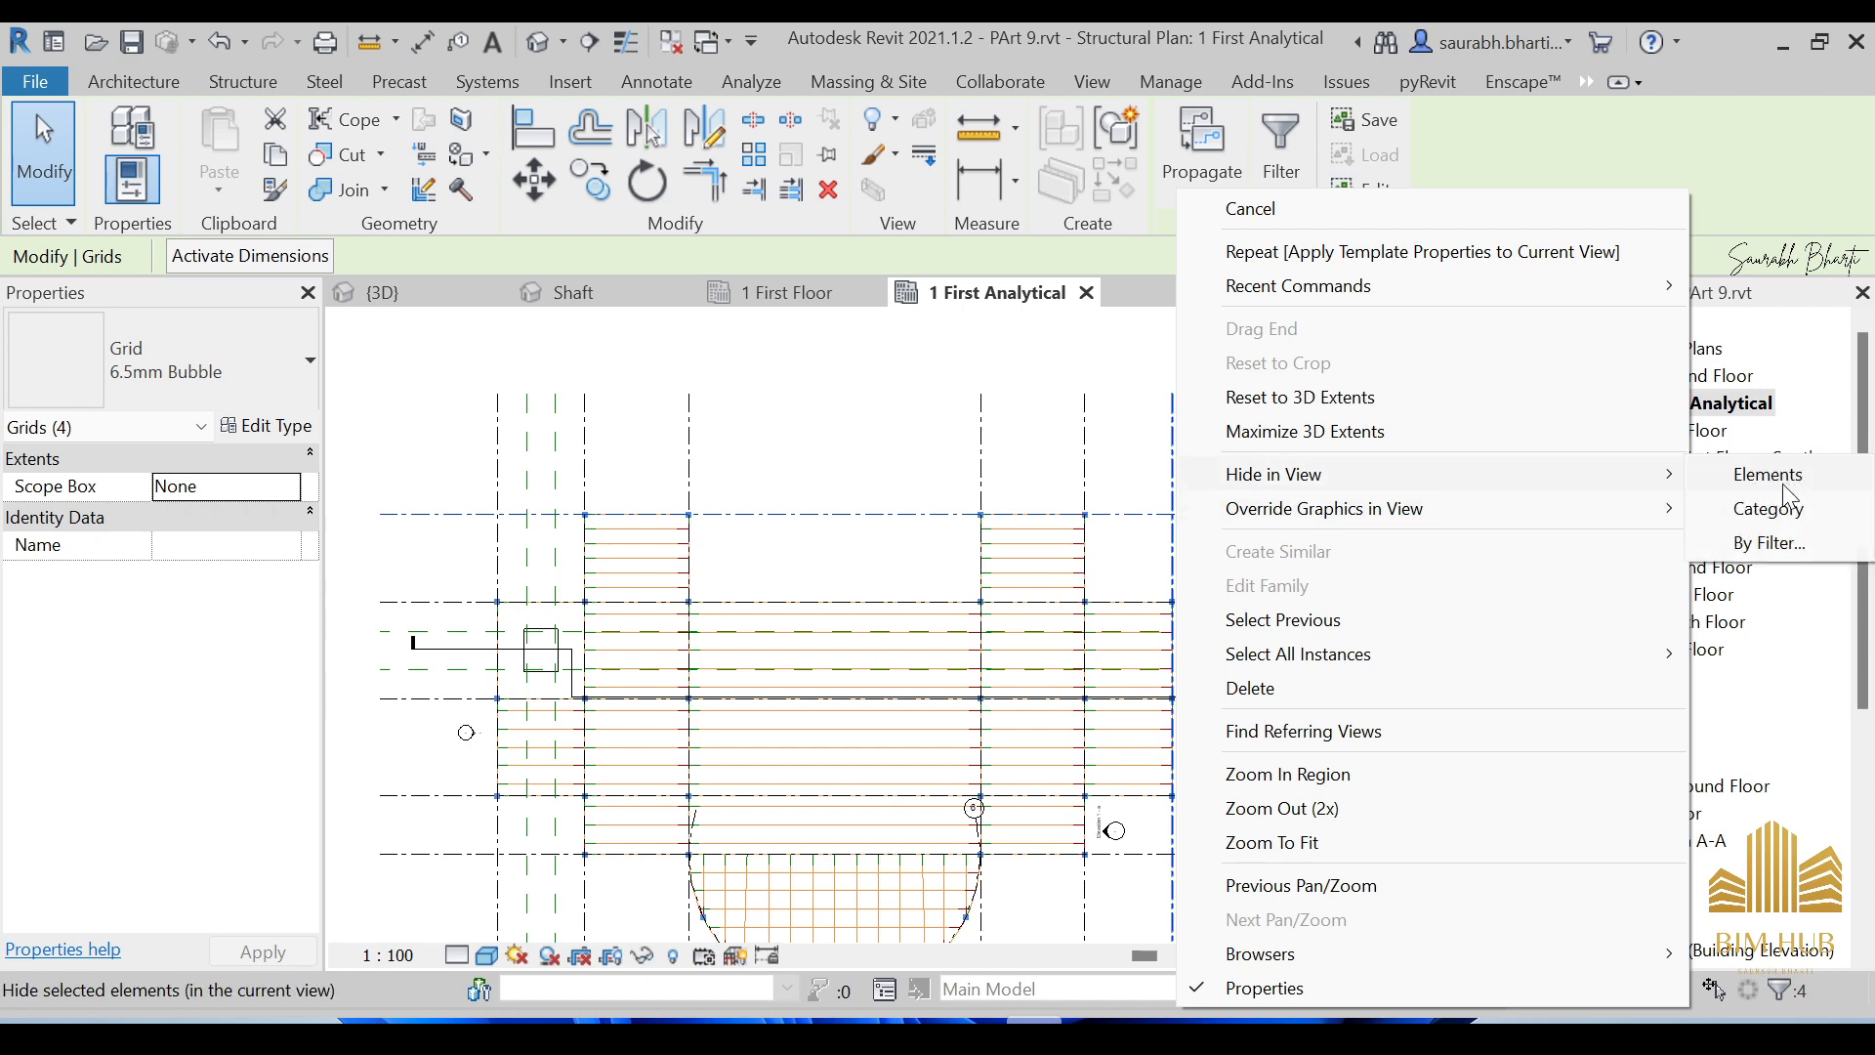
click(1778, 510)
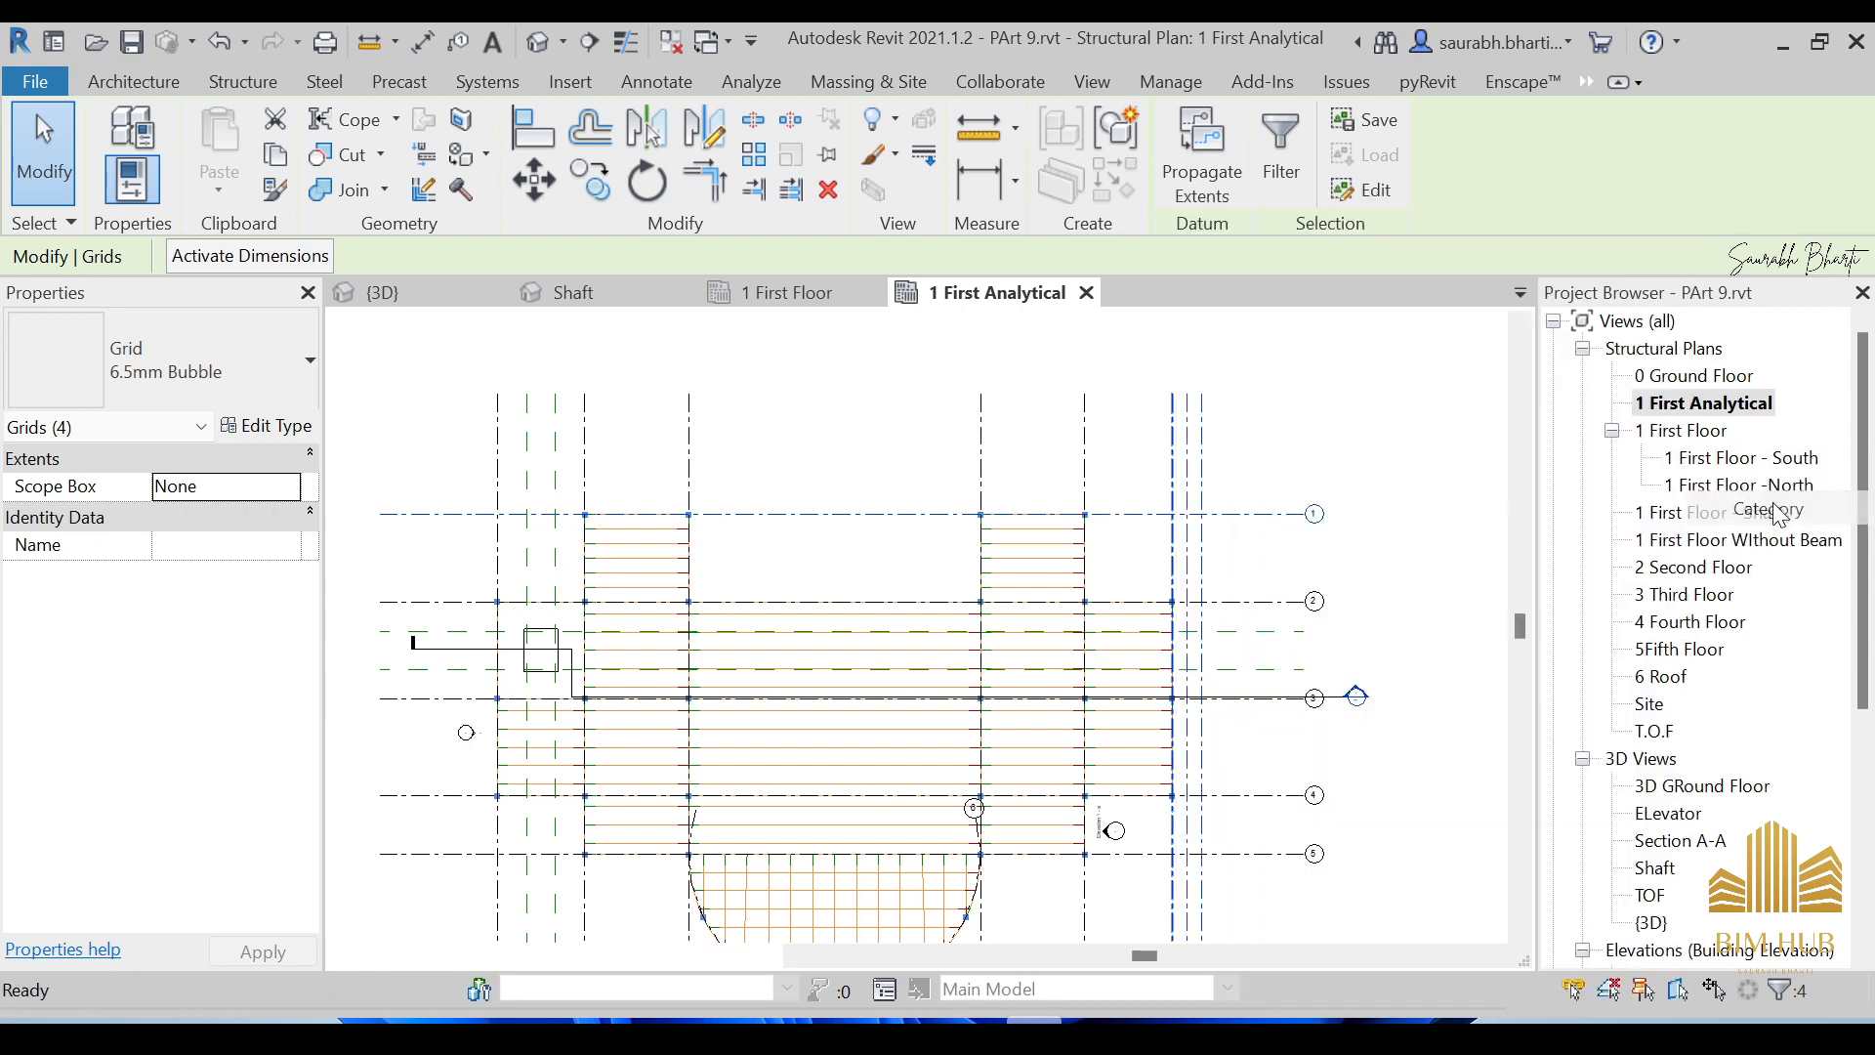
Hide the reference plane and section categories in the 1 First Analytical plan.
click(555, 442)
right_click(555, 442)
mouse_move(747, 477)
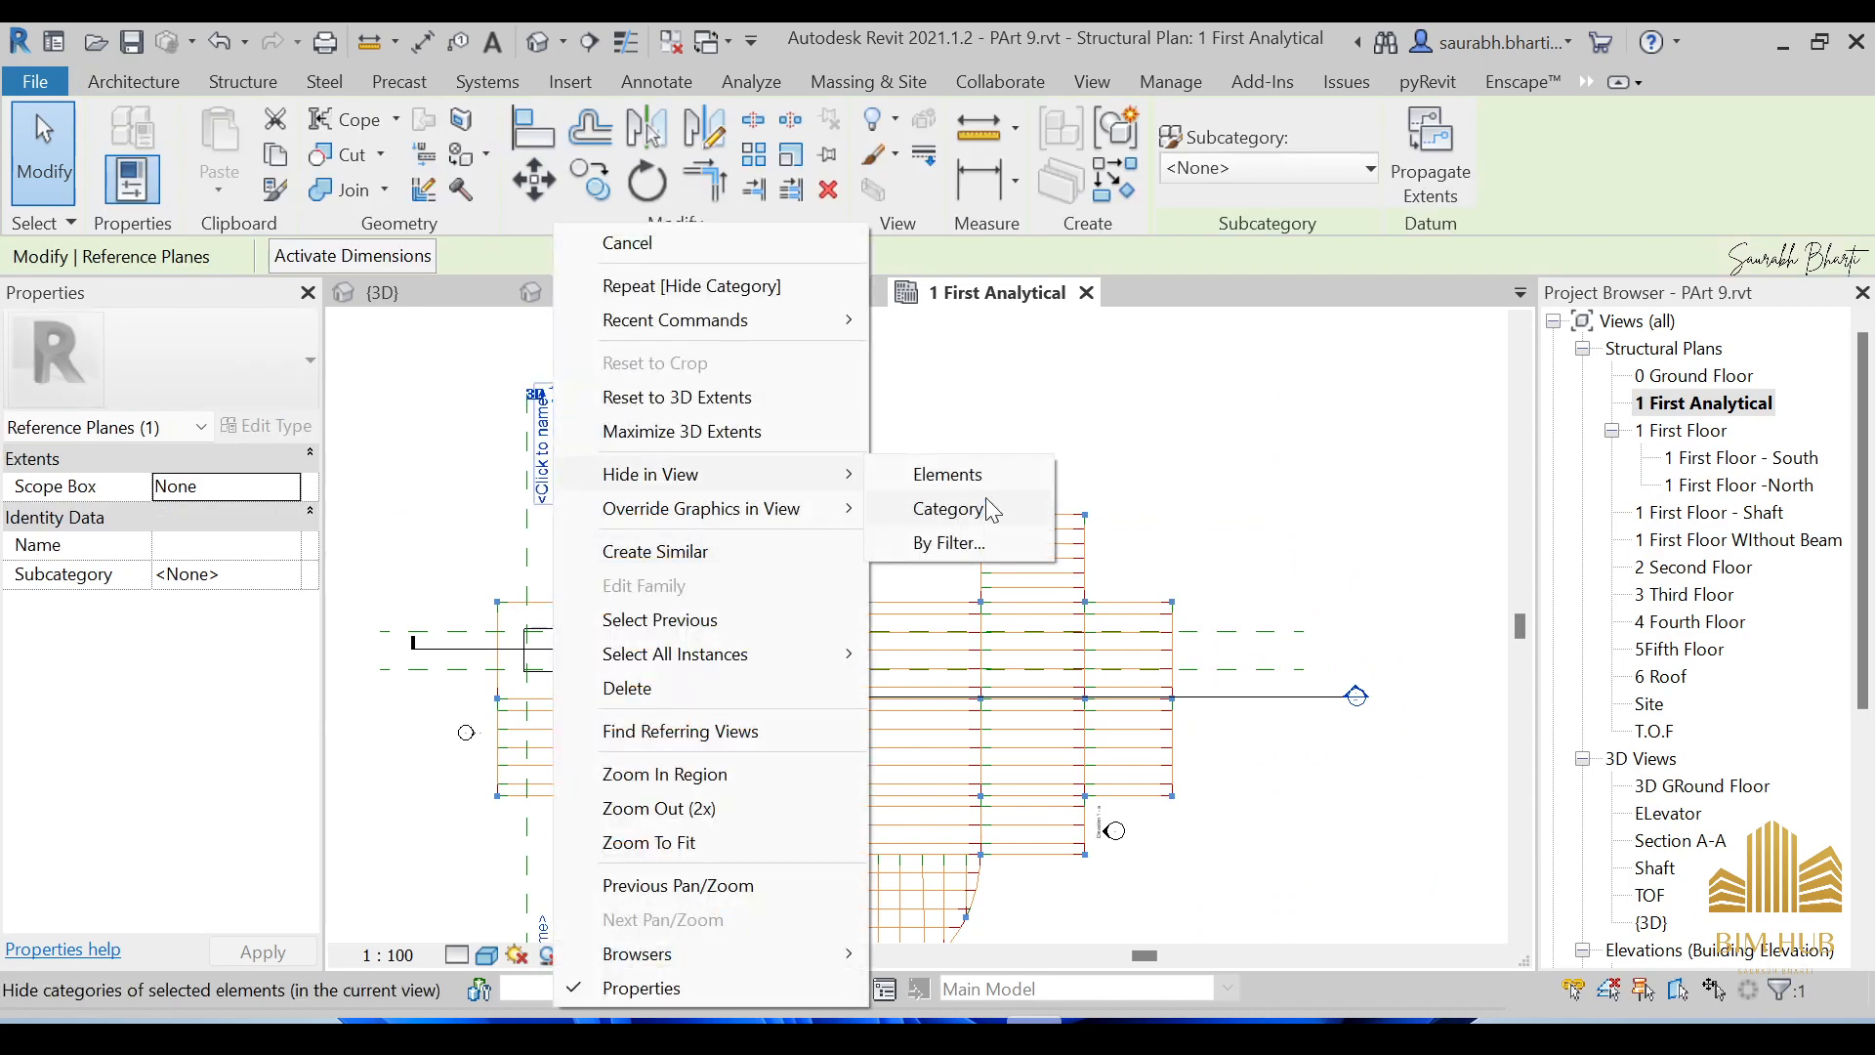
click(987, 508)
click(1348, 696)
right_click(1318, 697)
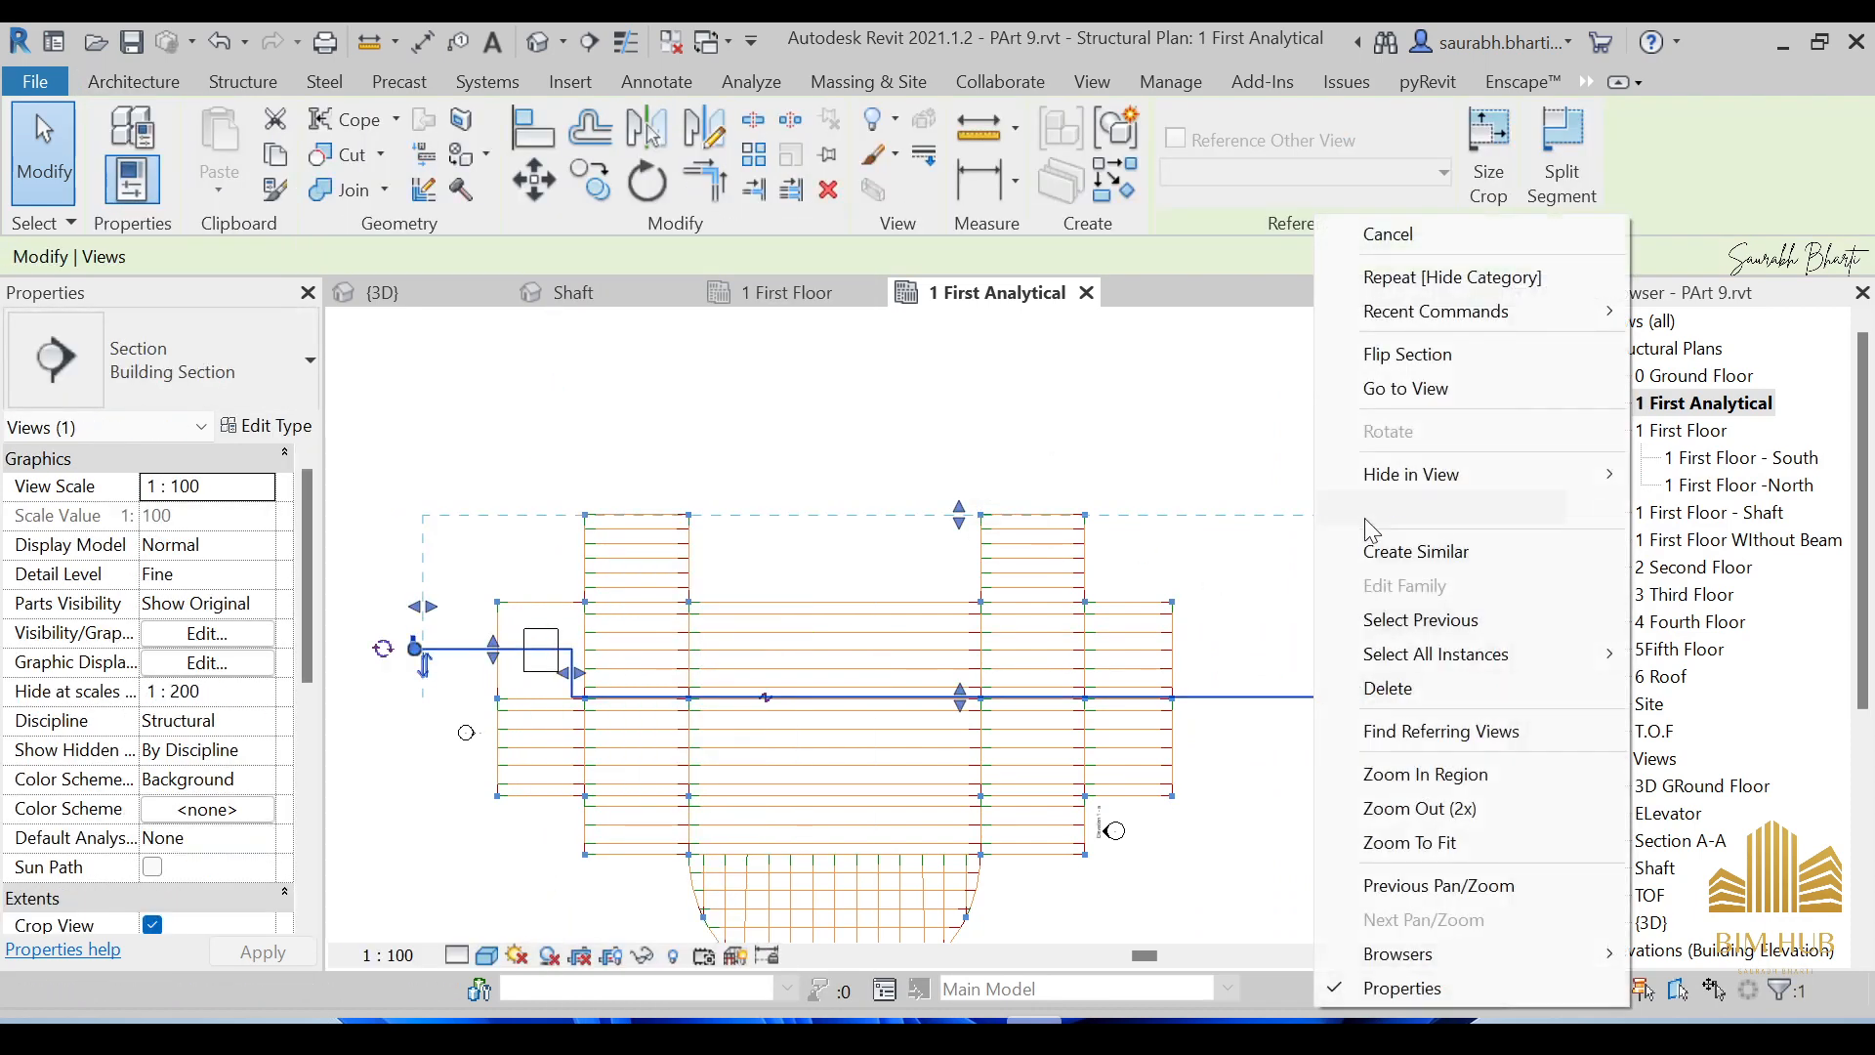
mouse_move(1391, 479)
click(1756, 512)
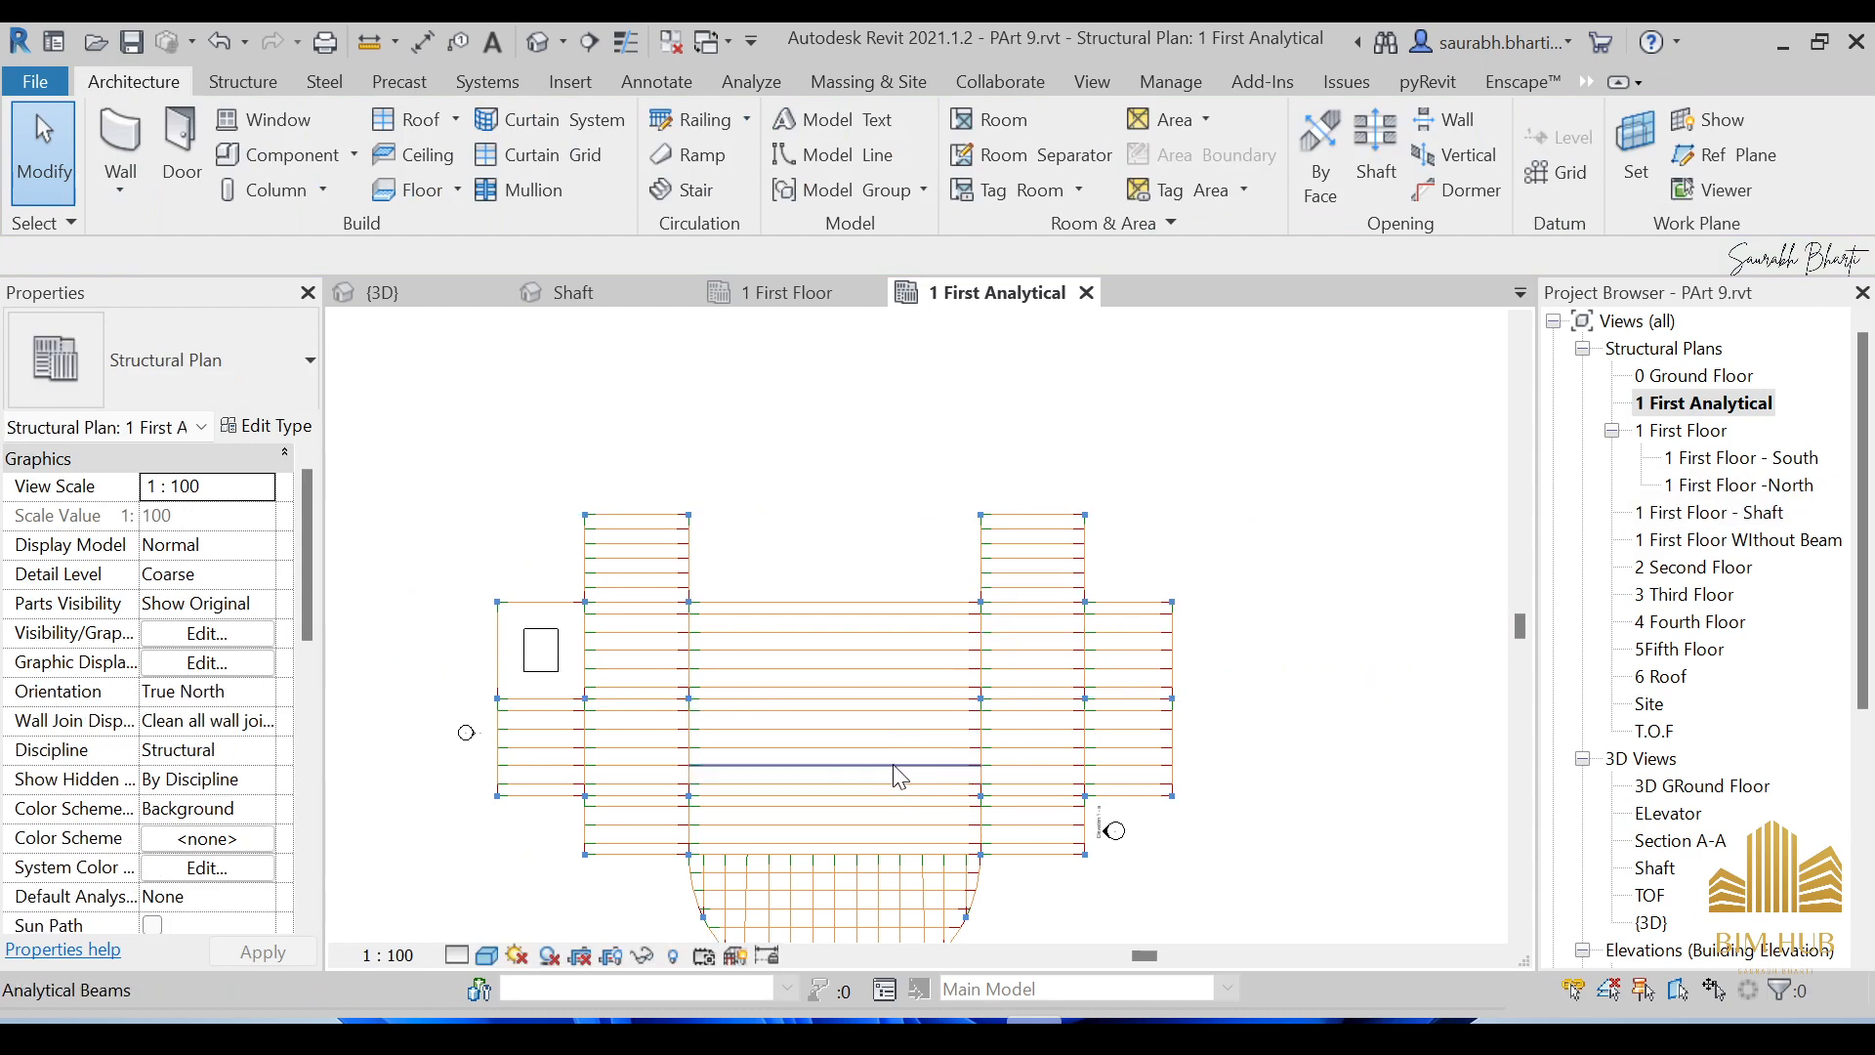
scroll(899, 731, up, 6)
scroll(940, 621, down, 8)
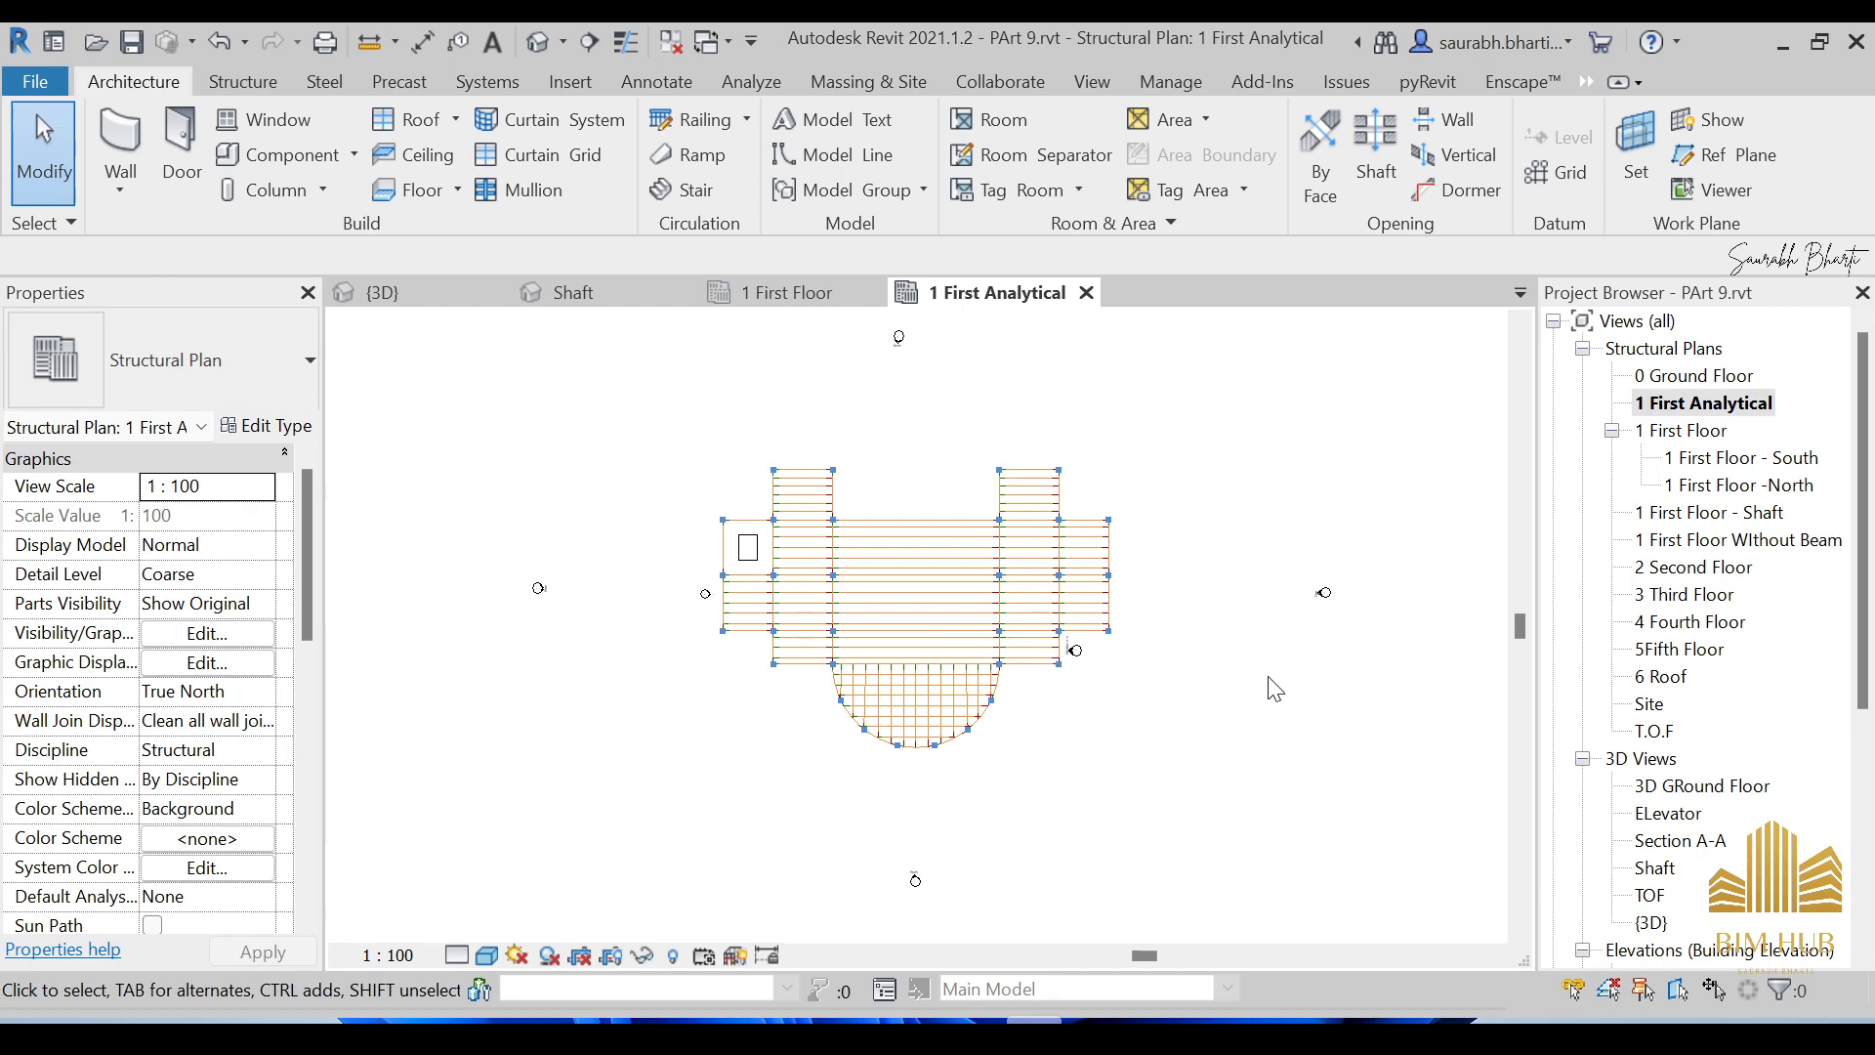
scroll(1682, 791, down, 4)
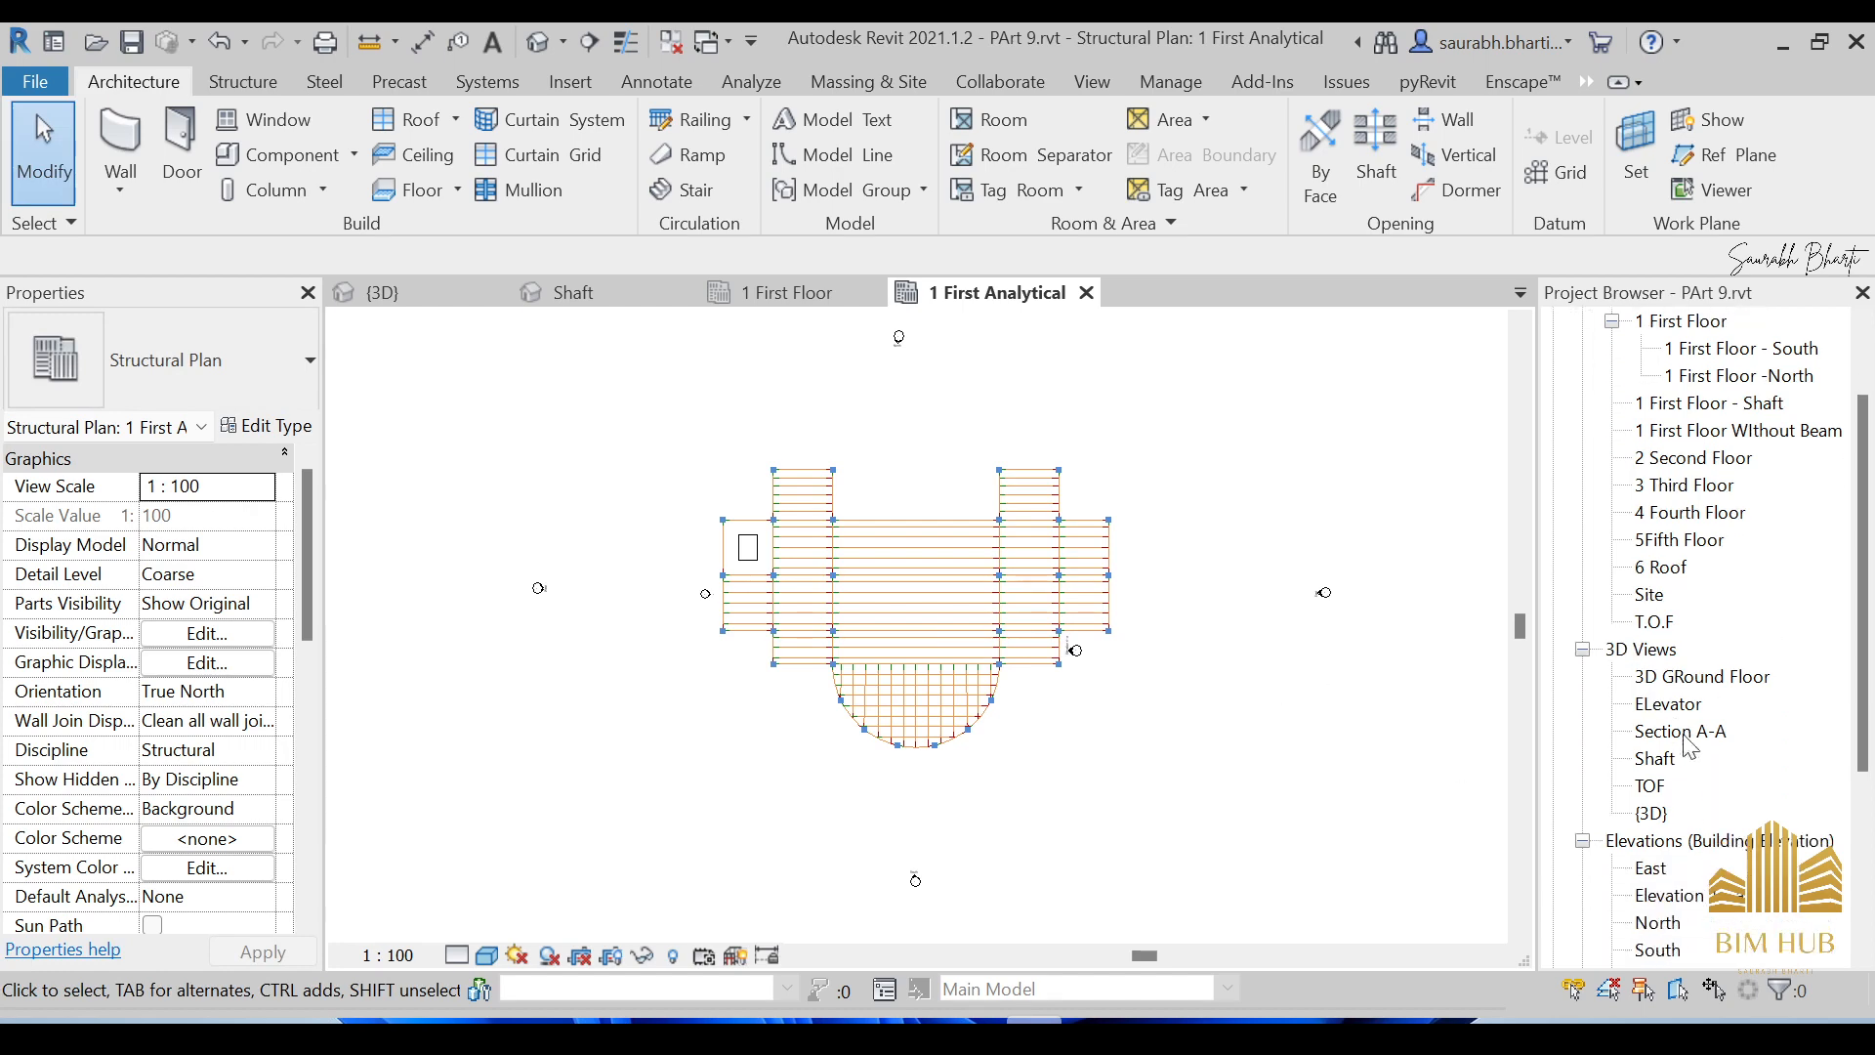
Open the {3D} view and make a plain duplicate of it.
double_click(1649, 815)
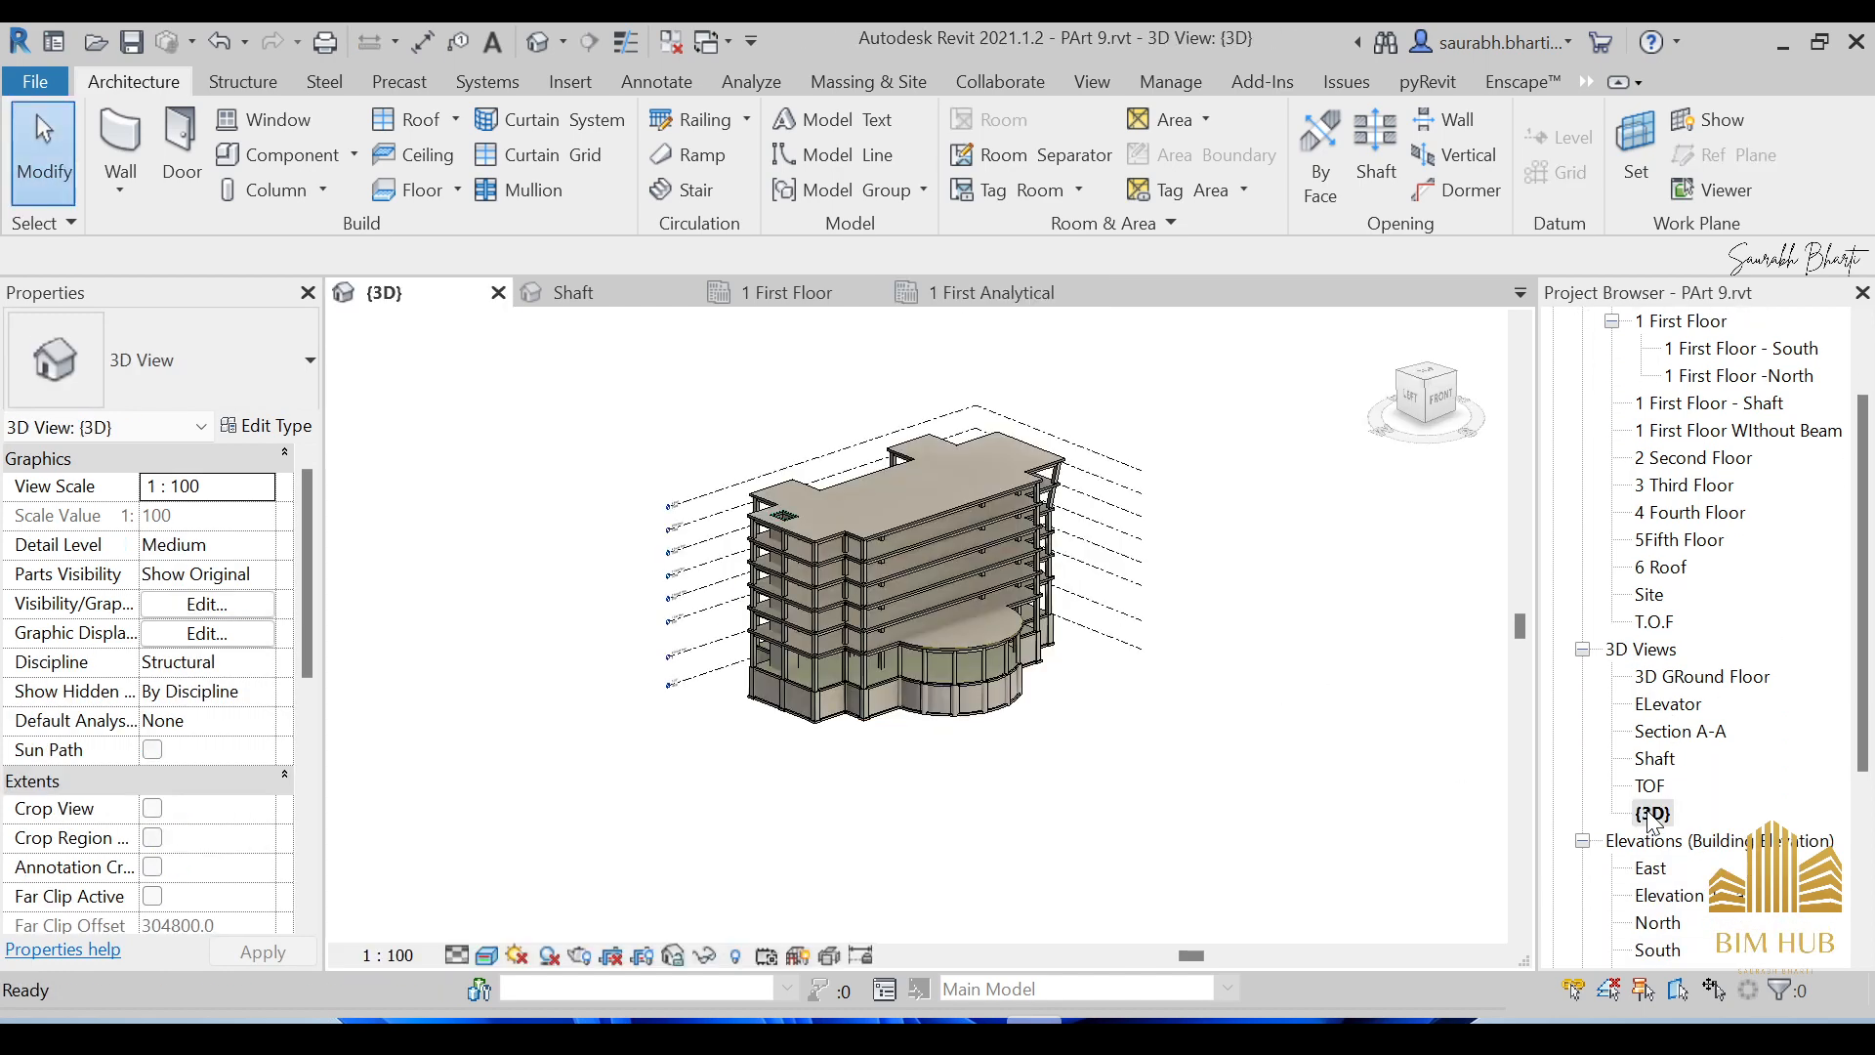
right_click(1651, 814)
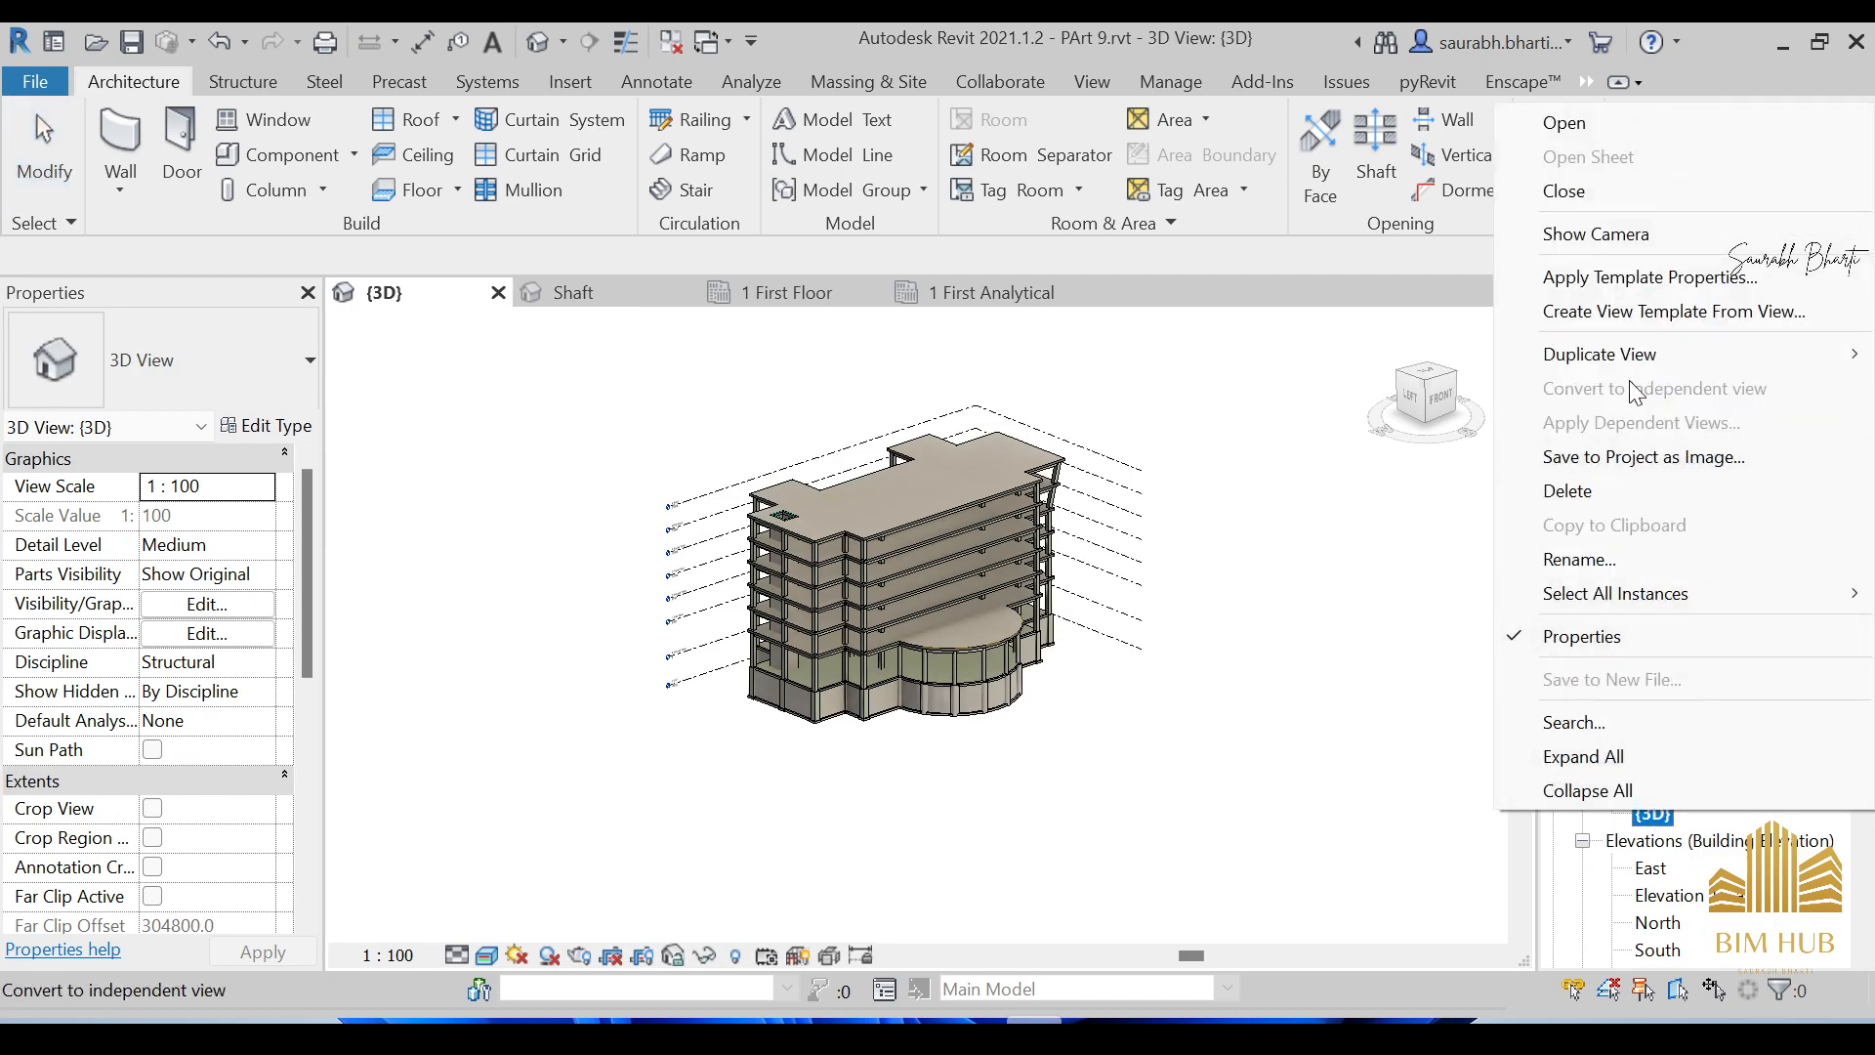
mouse_move(1636, 354)
click(1415, 373)
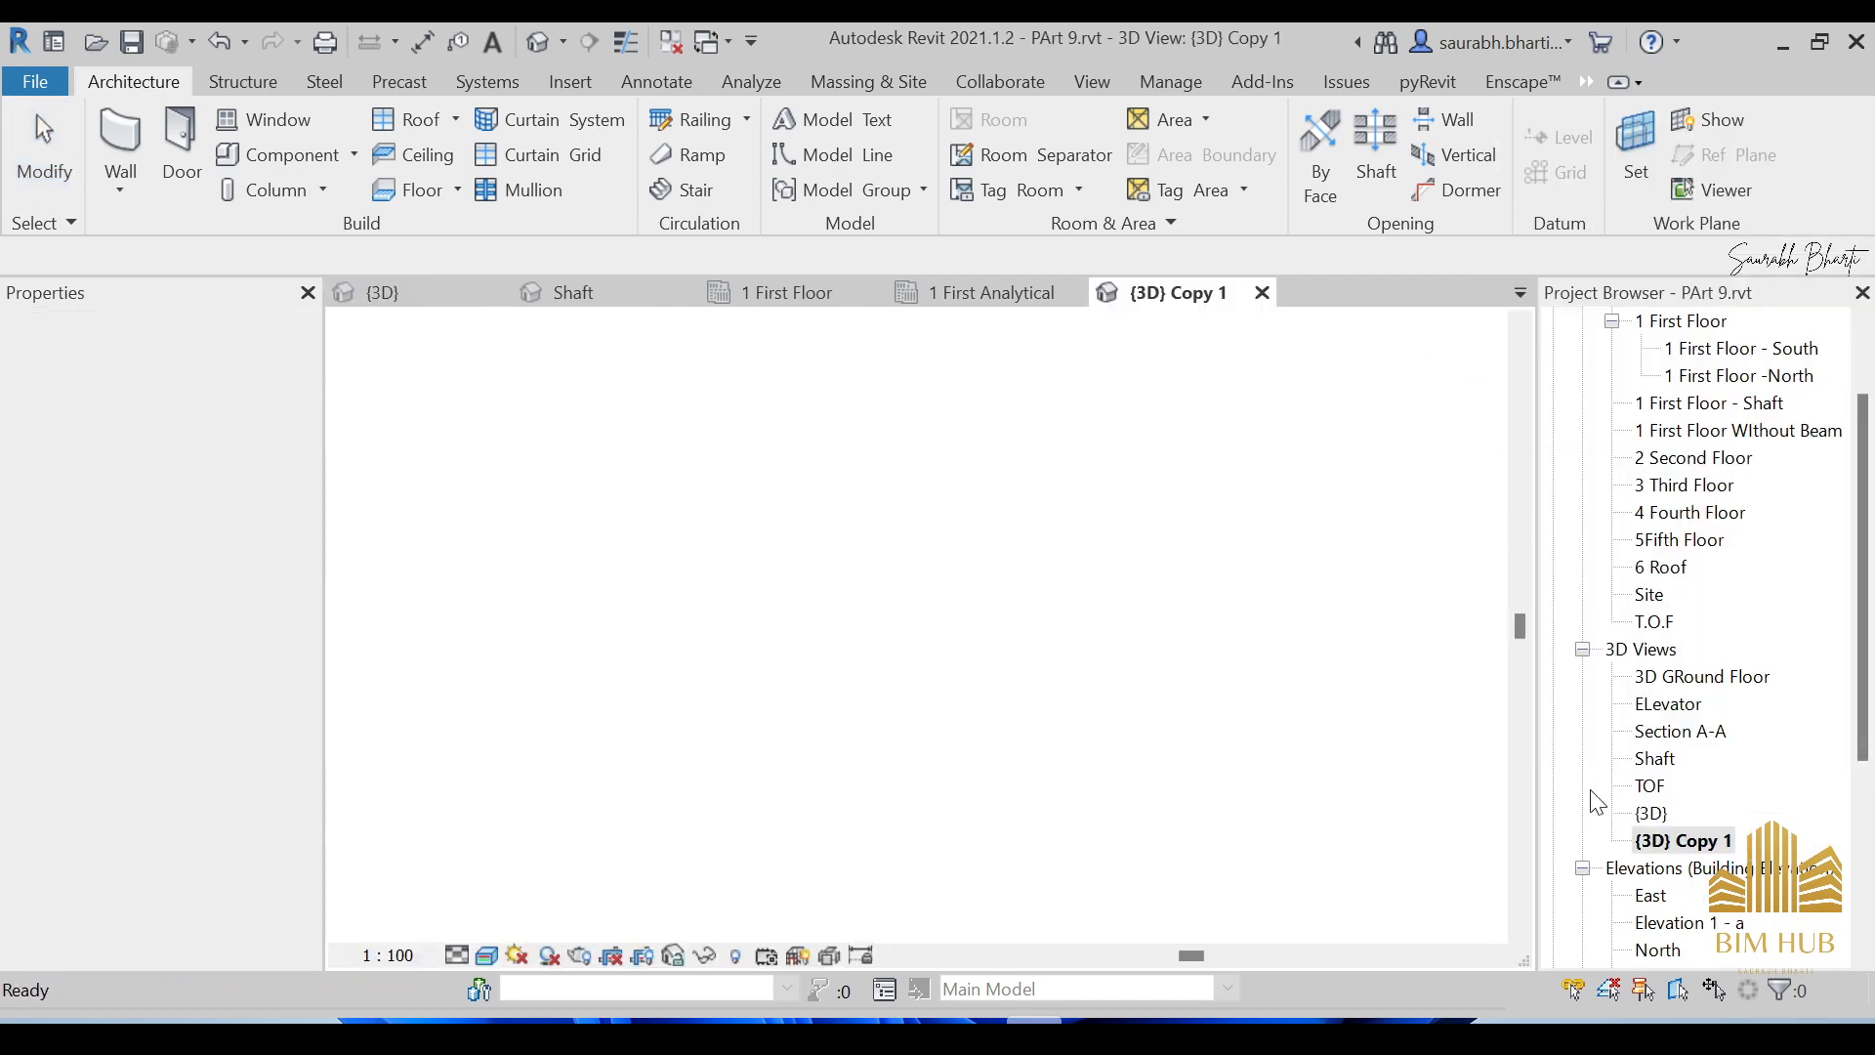
Rename the copied 3D view to '3D Analytical' and select it.
right_click(1653, 840)
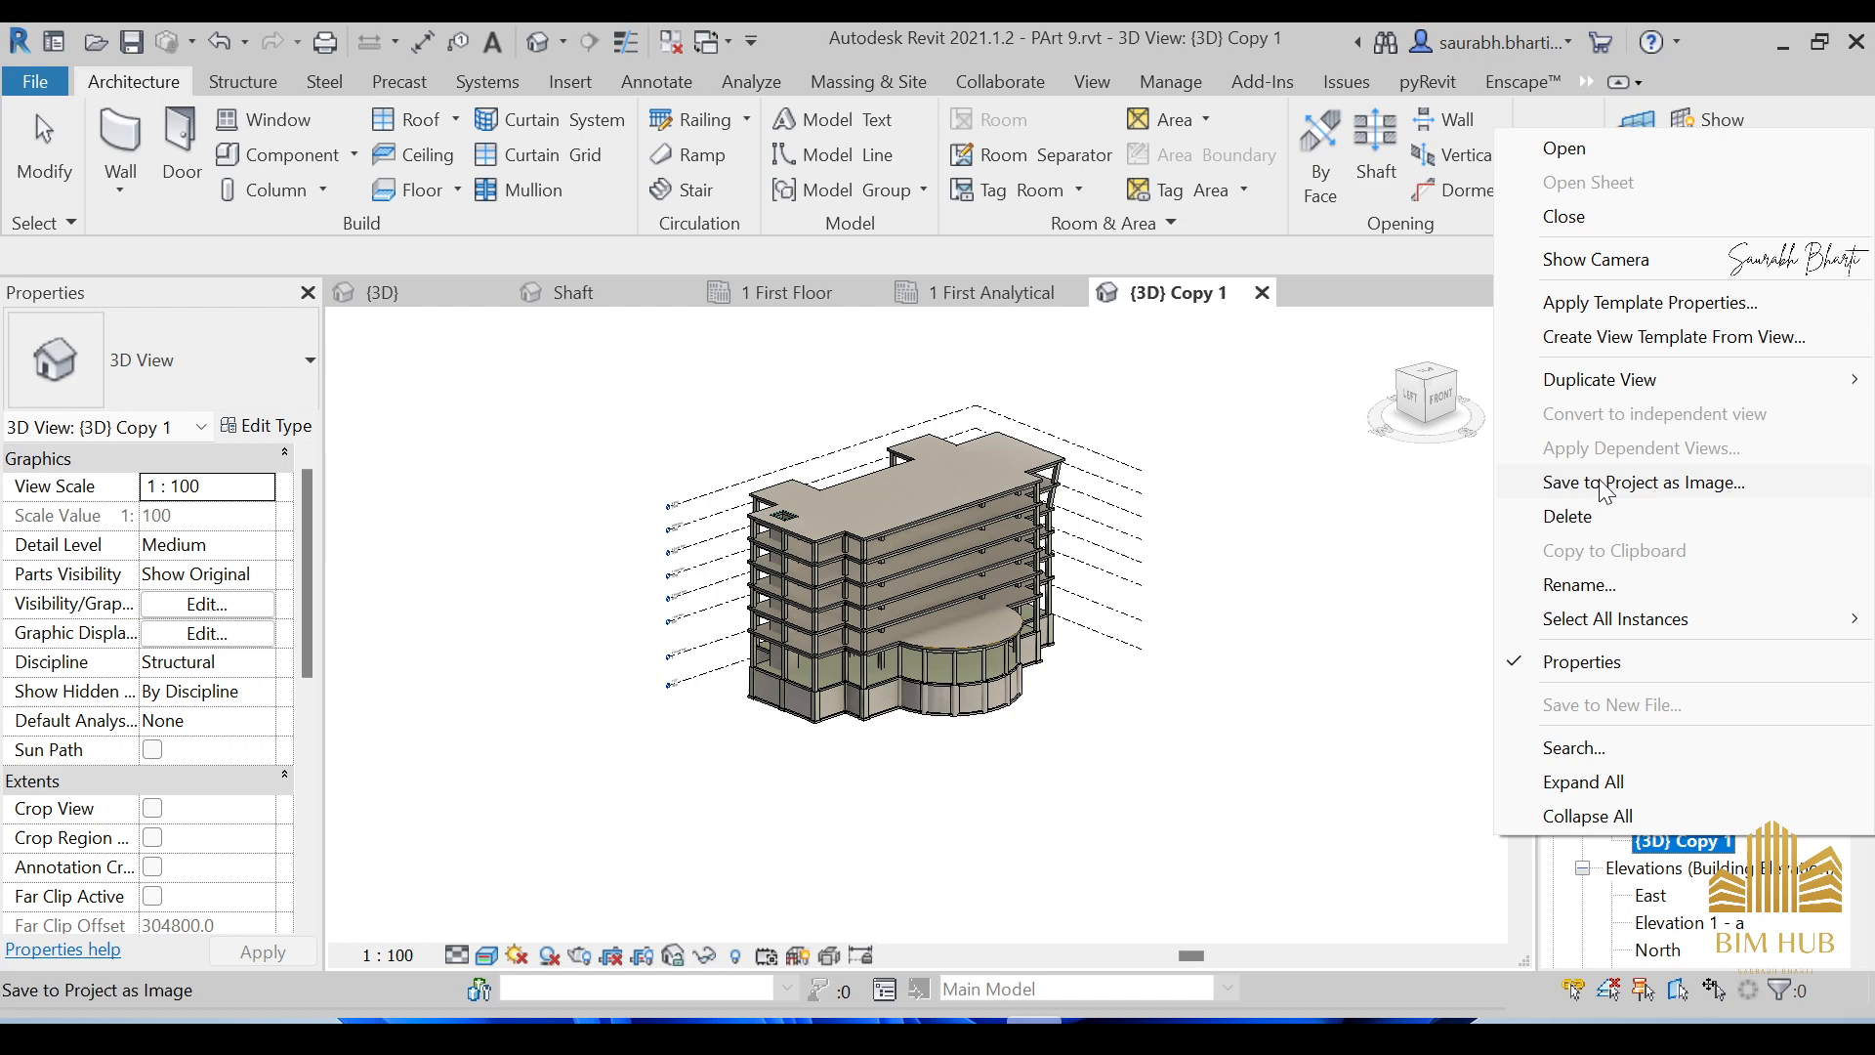
click(1614, 584)
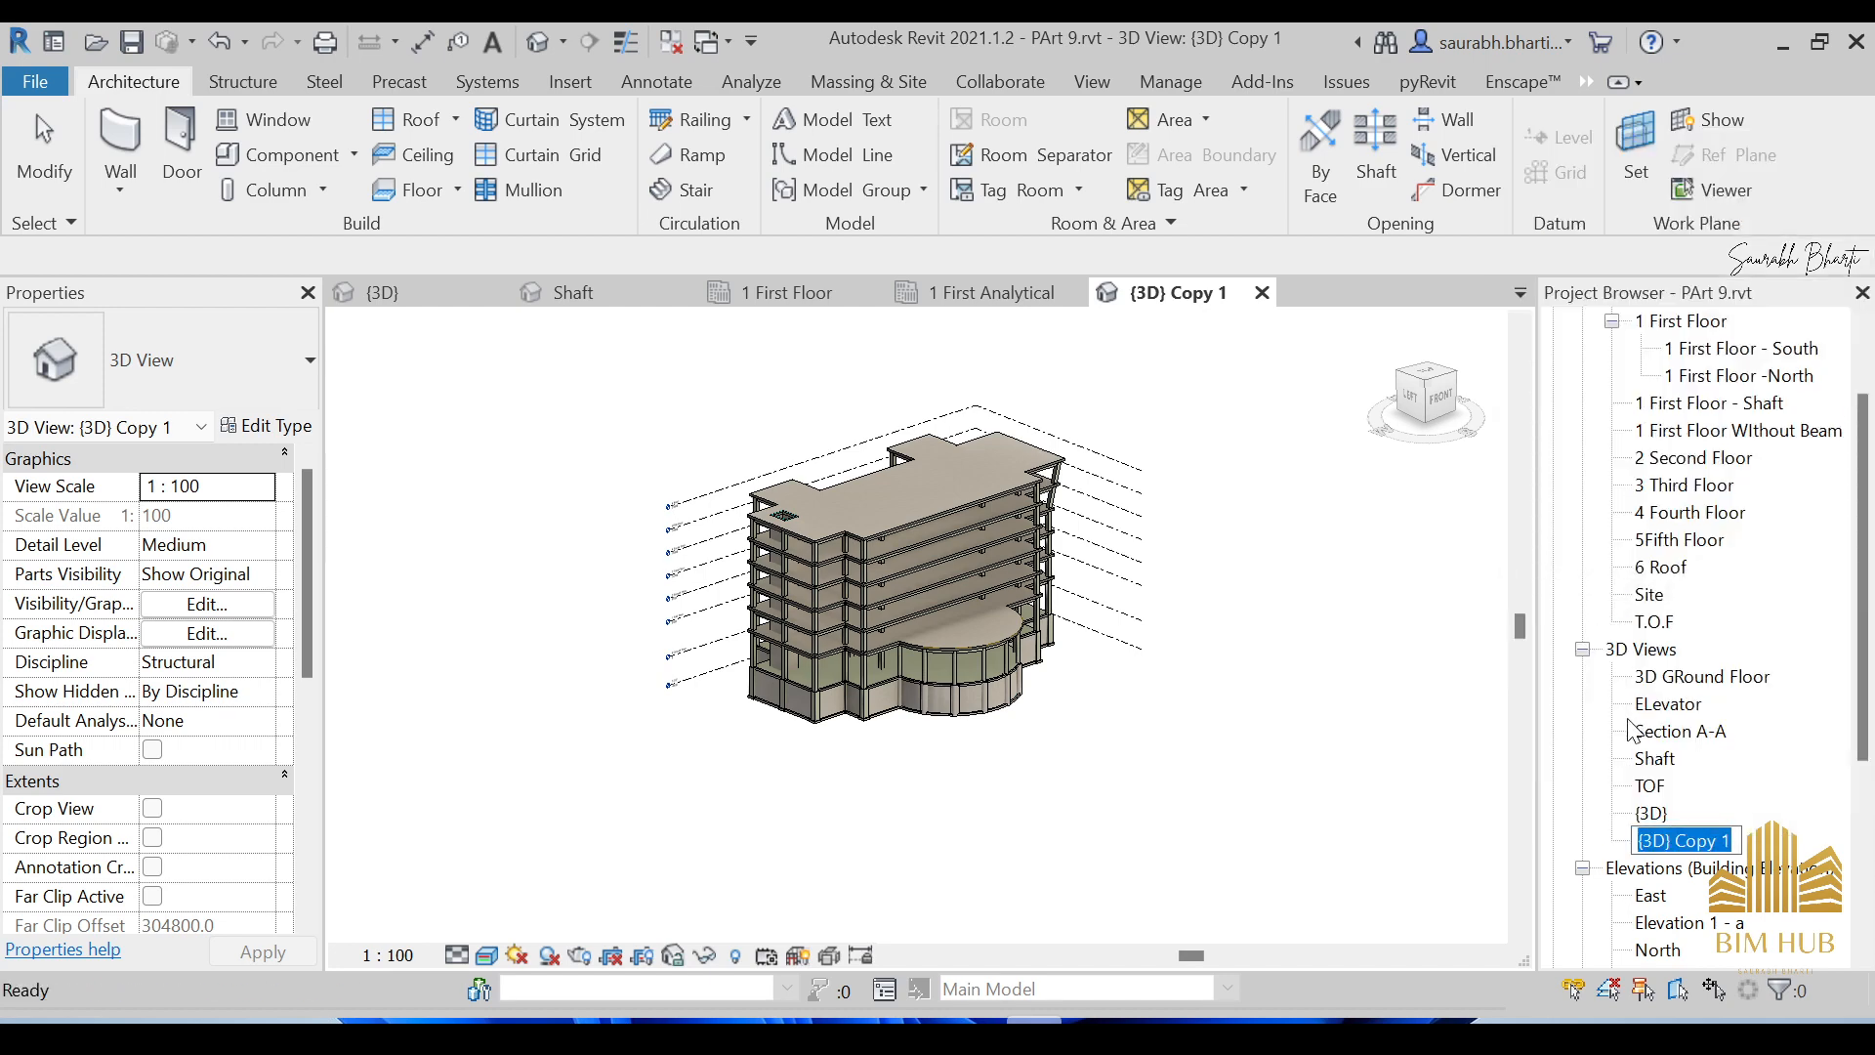
key(BackSpace)
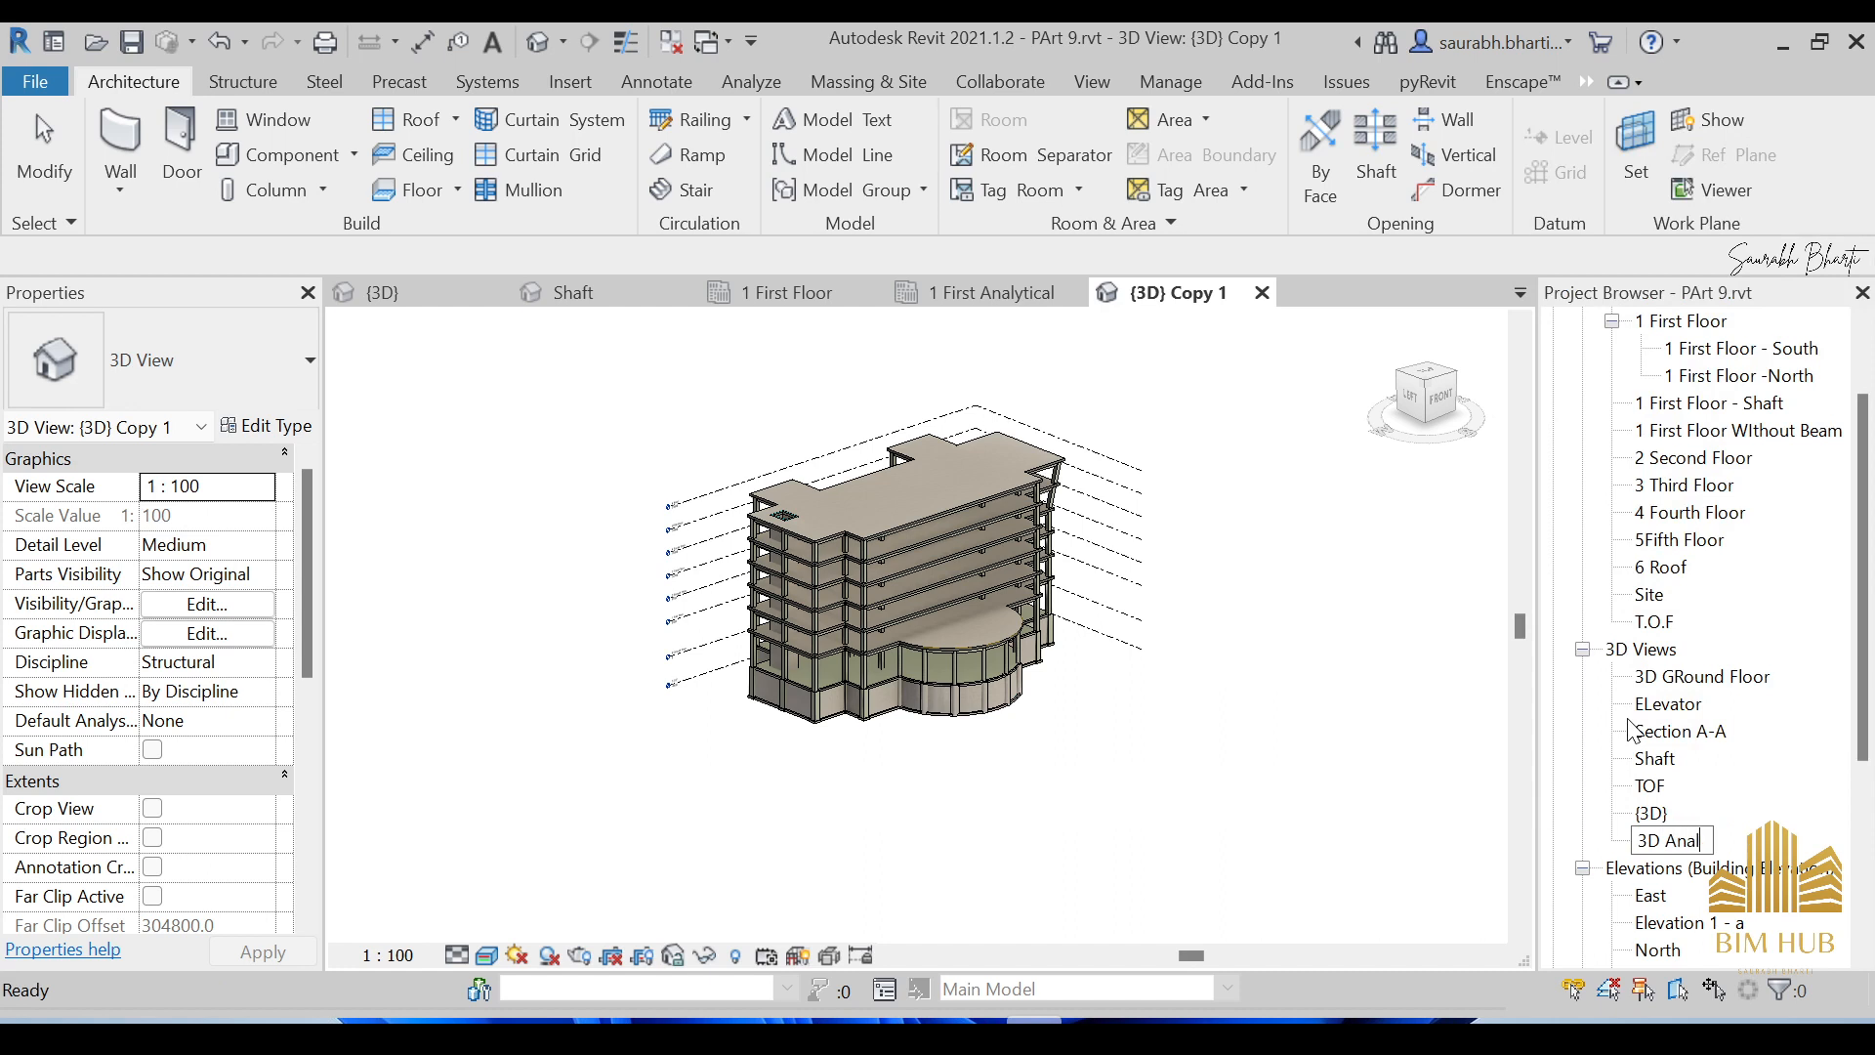
text(3D Analytical)
key(Return)
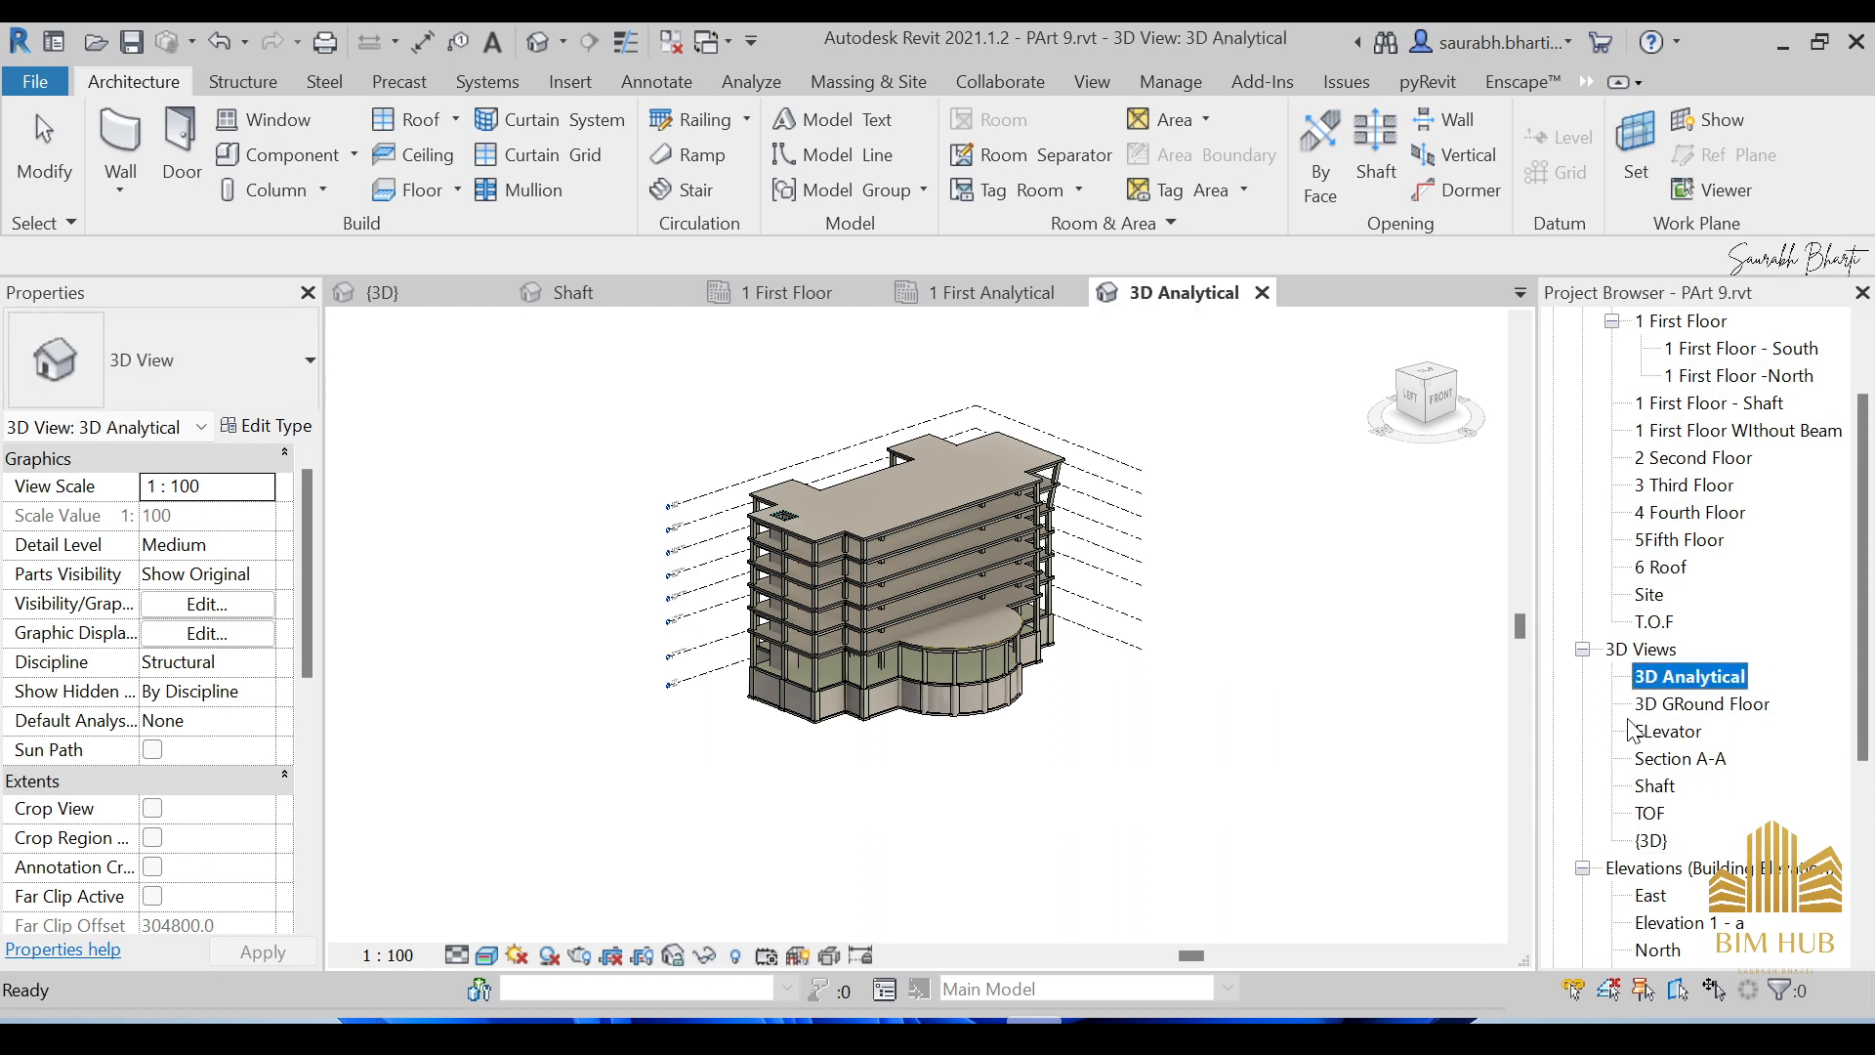
right_click(1709, 678)
click(1333, 672)
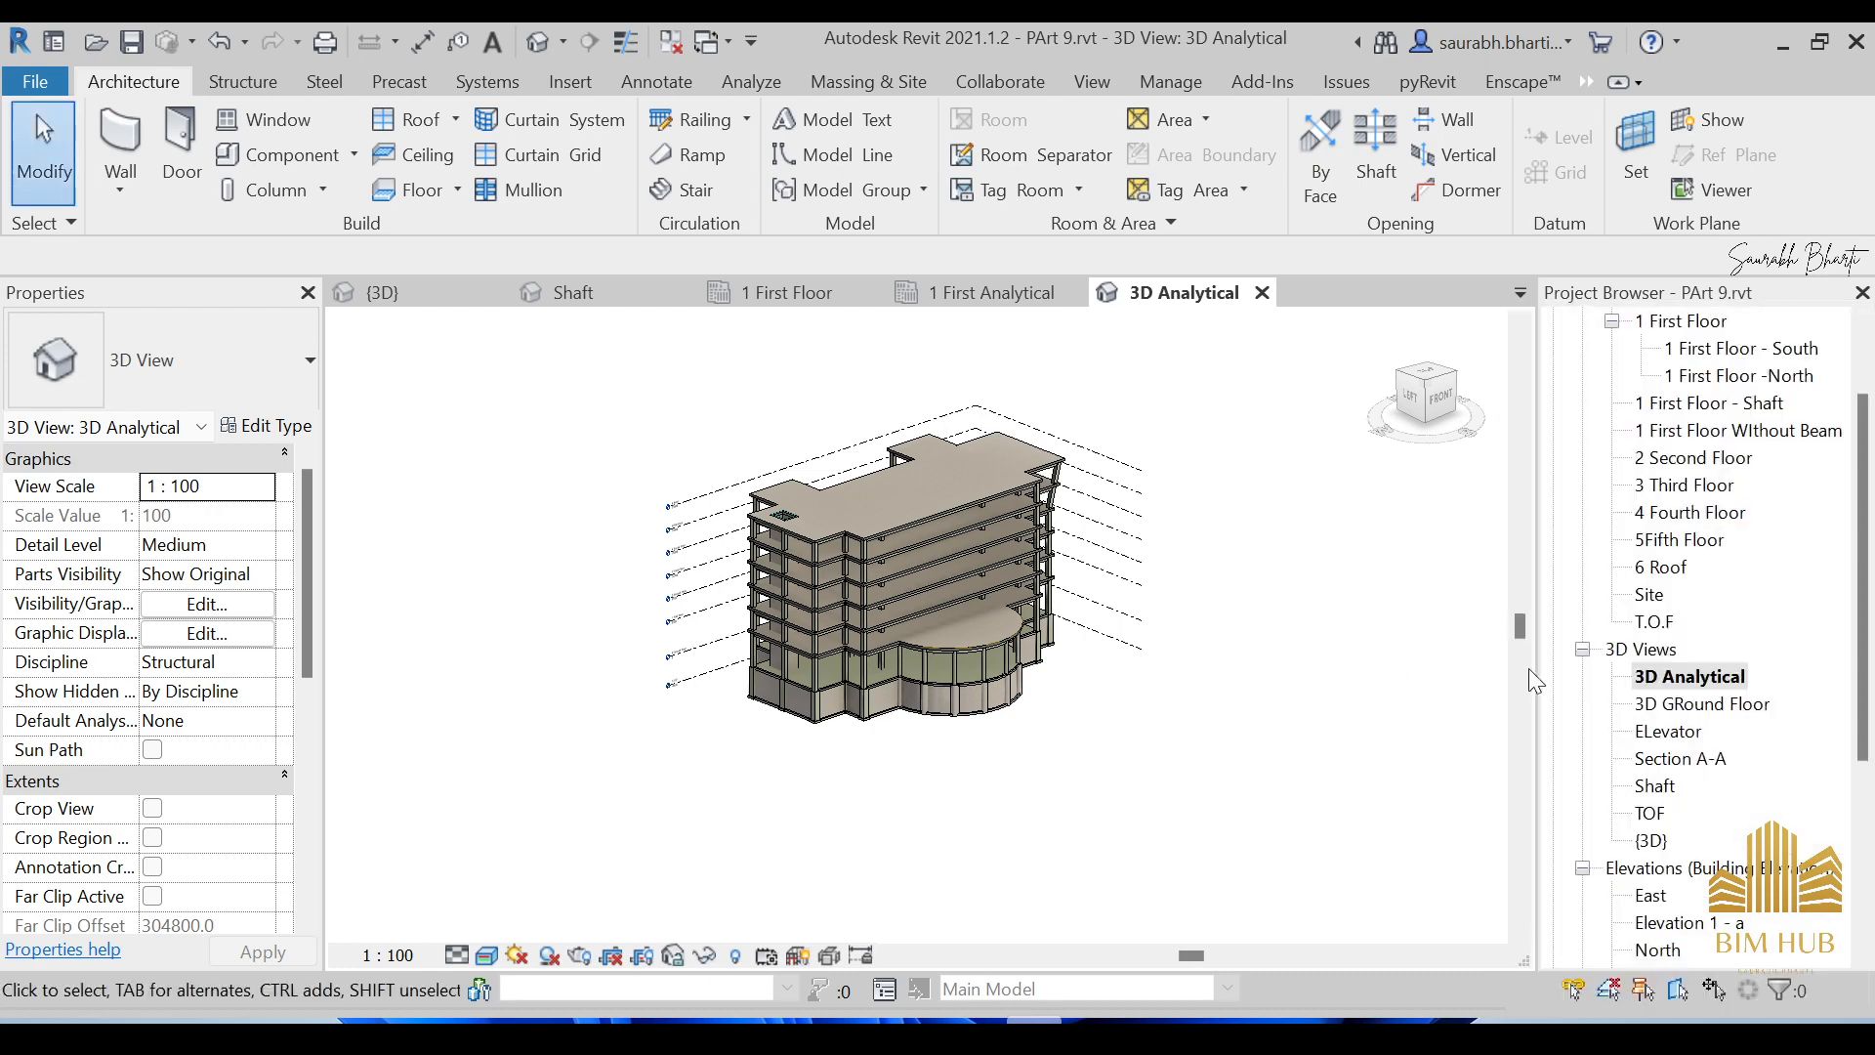
click(1647, 679)
Apply the Structural Analytical Isolated-3D template to 3D Analytical and confirm with OK.
right_click(1647, 679)
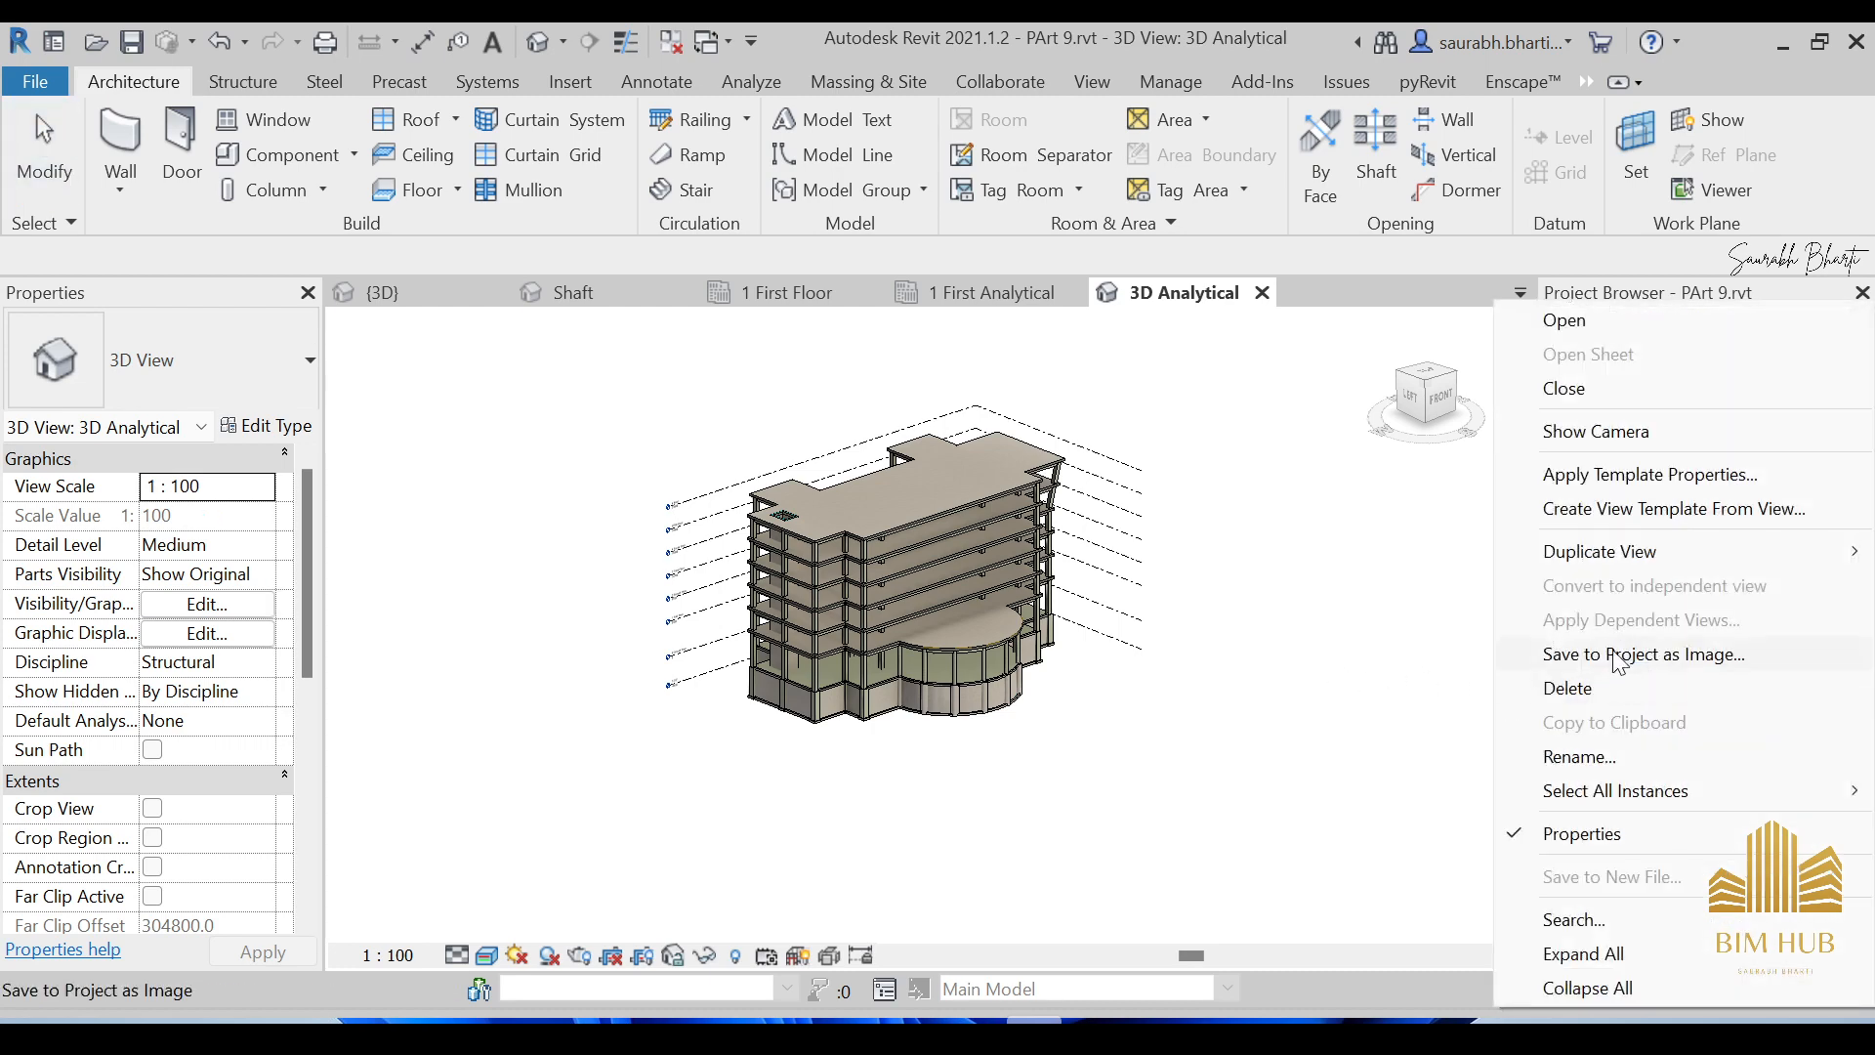
click(1629, 476)
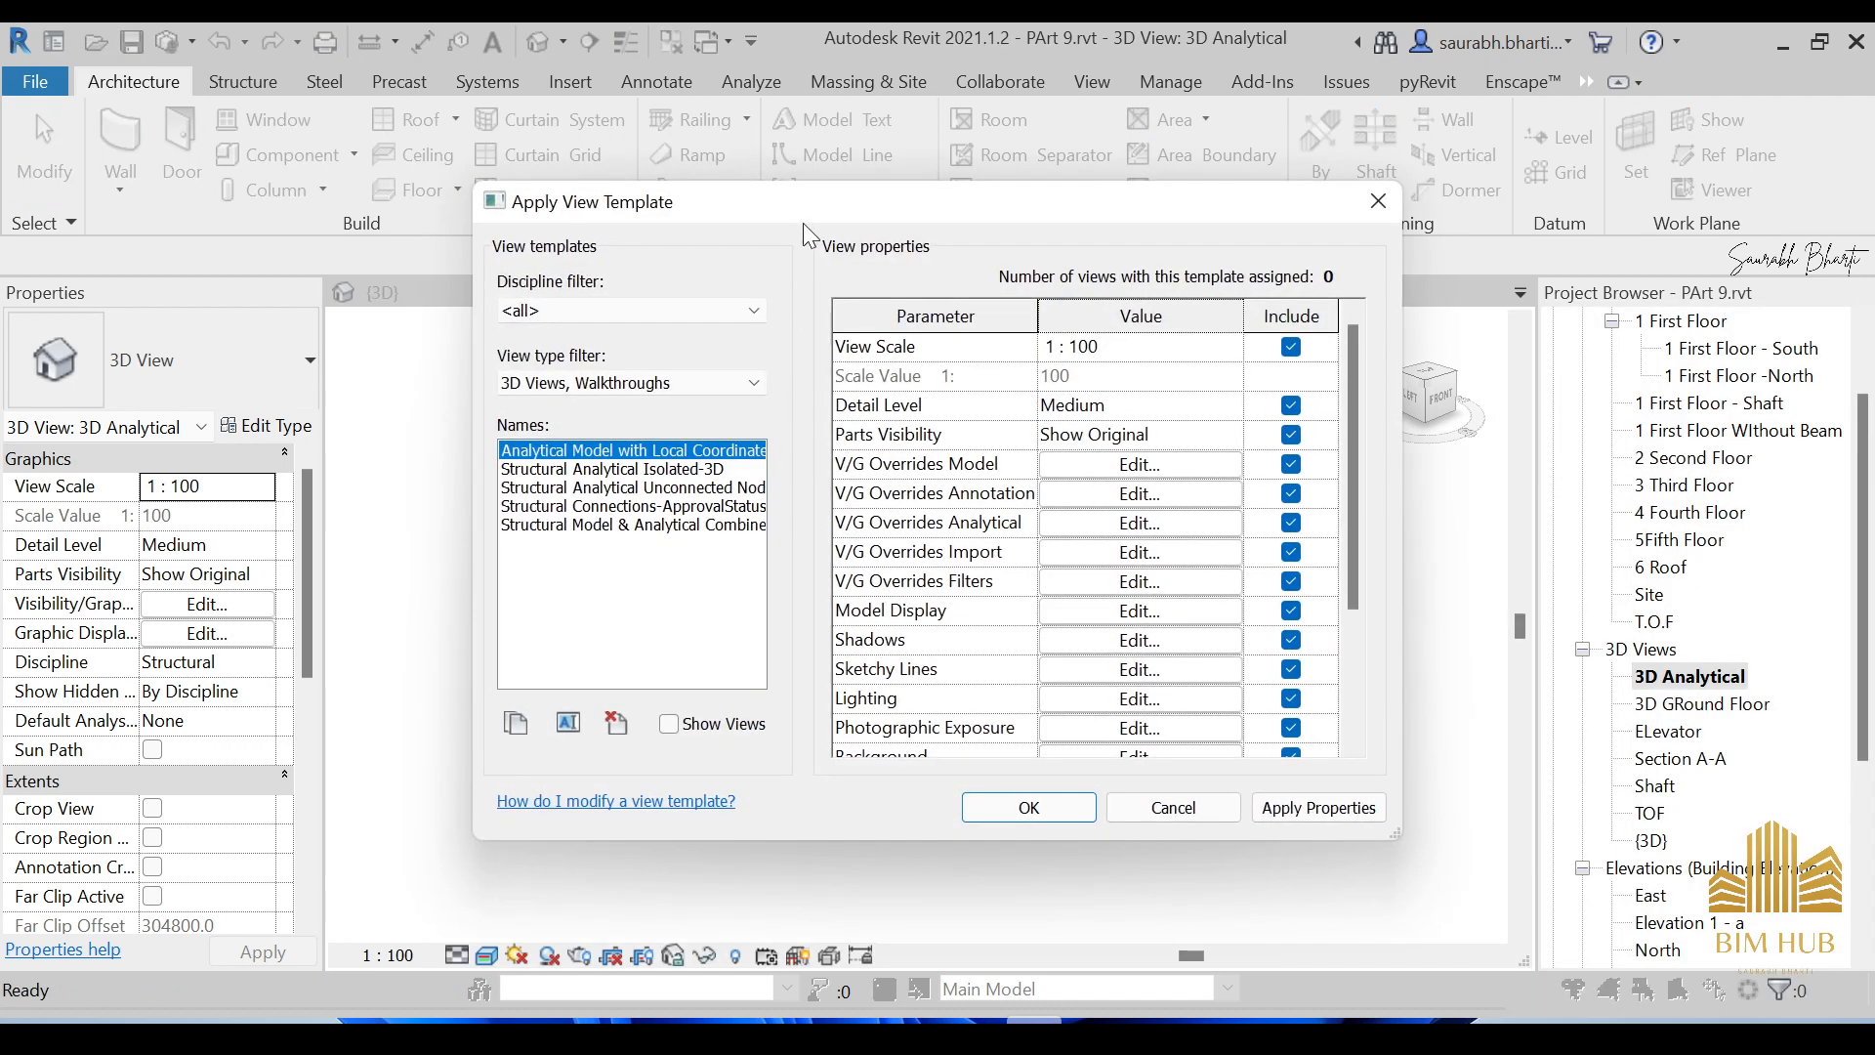
drag(737, 207, 612, 212)
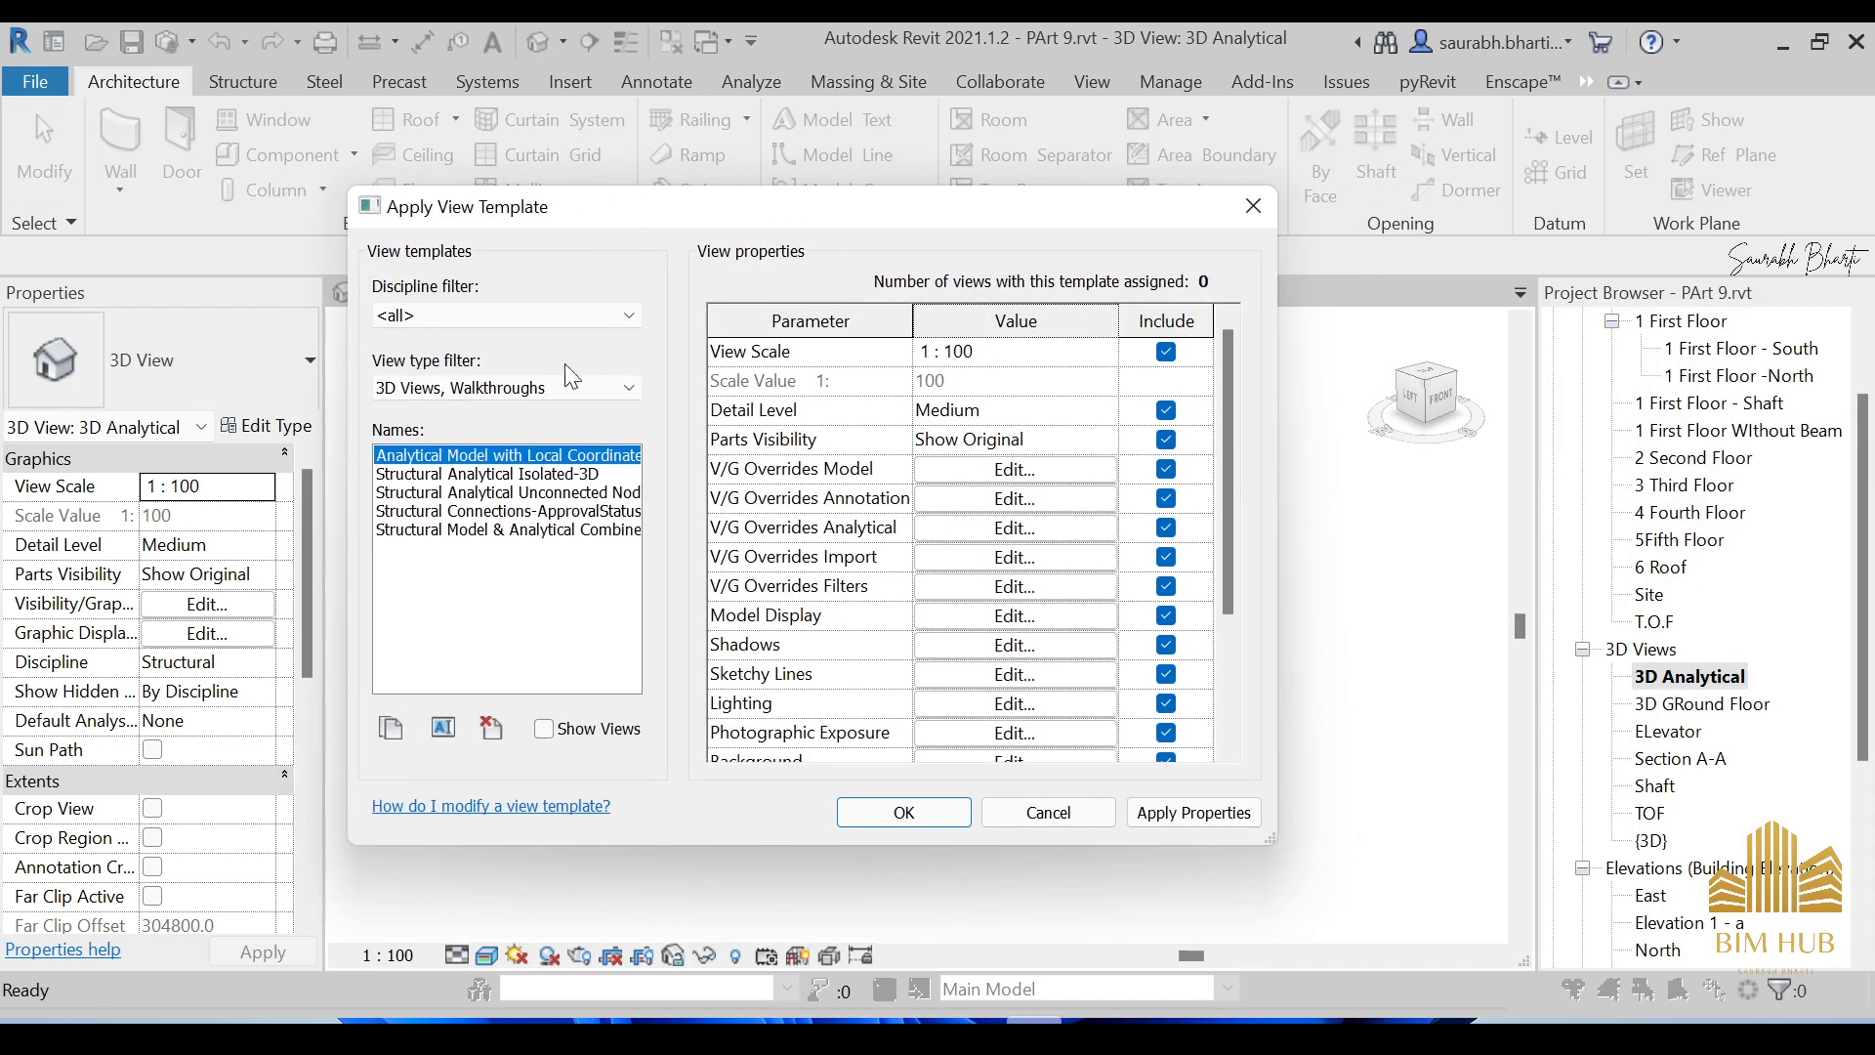
click(587, 475)
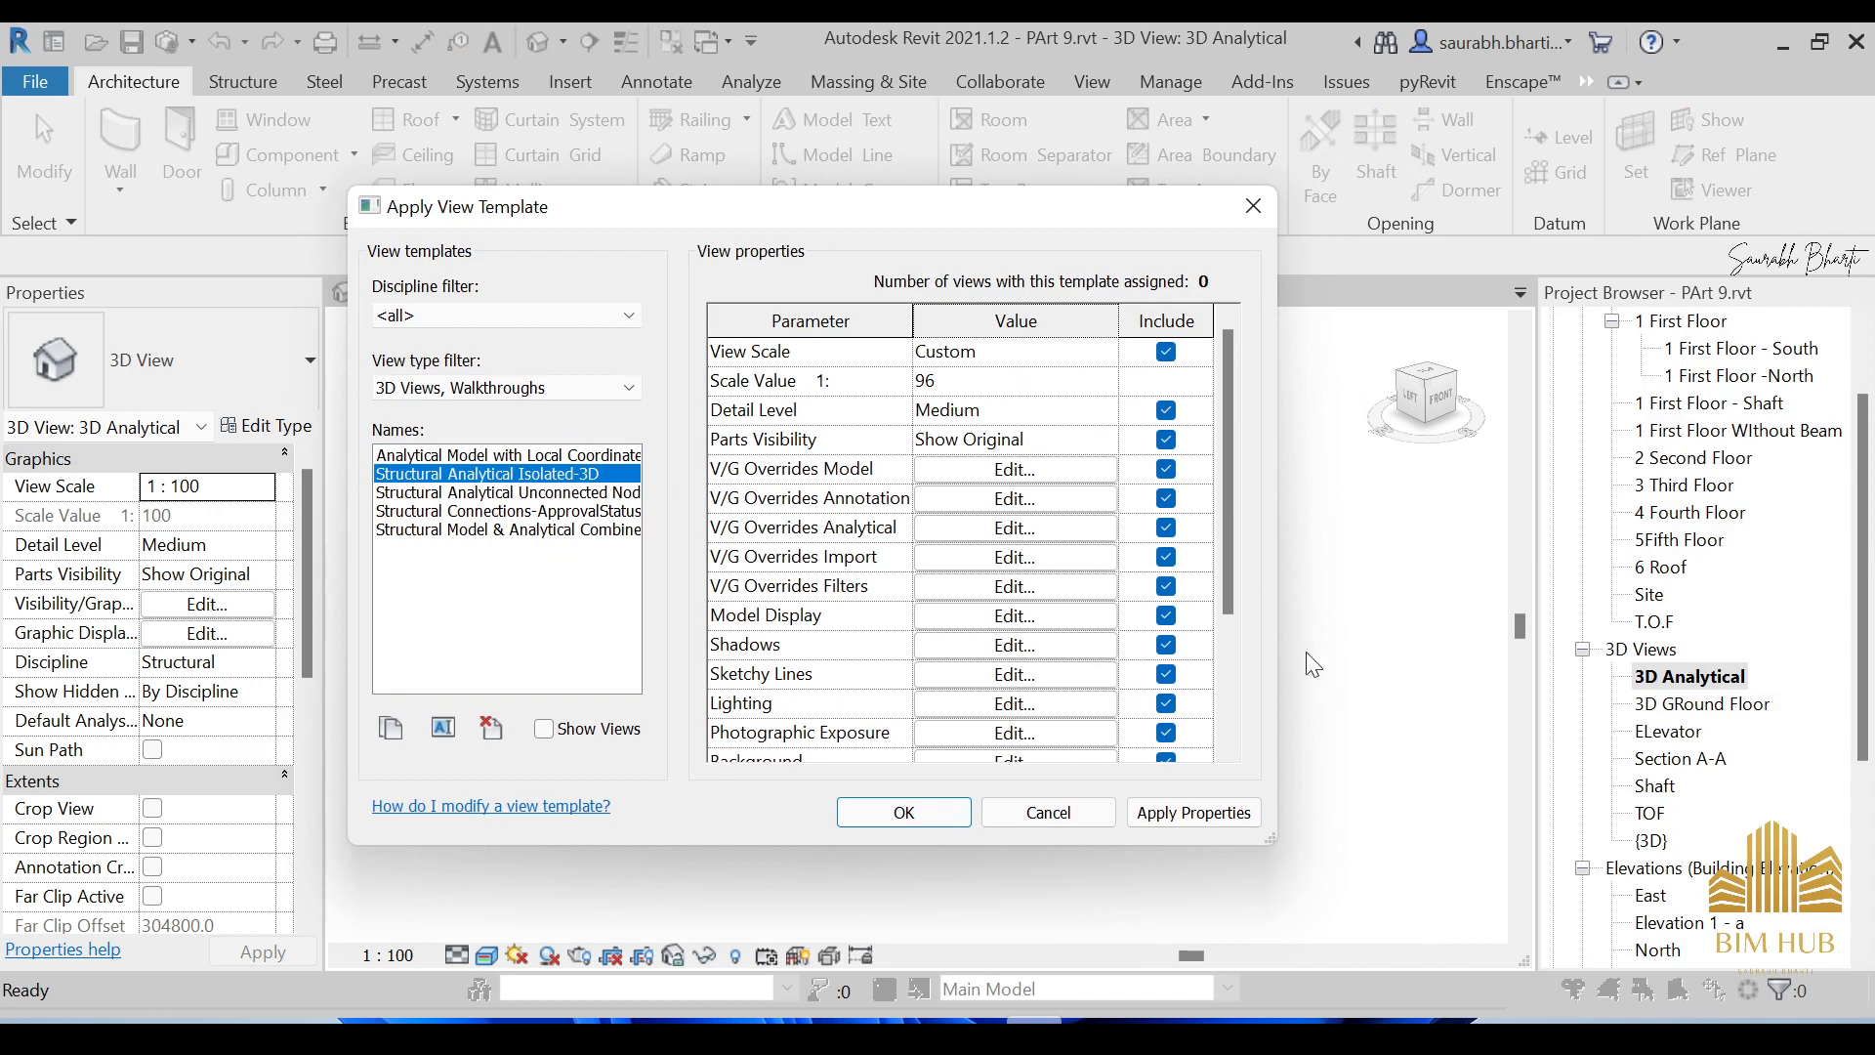
drag(785, 224, 912, 218)
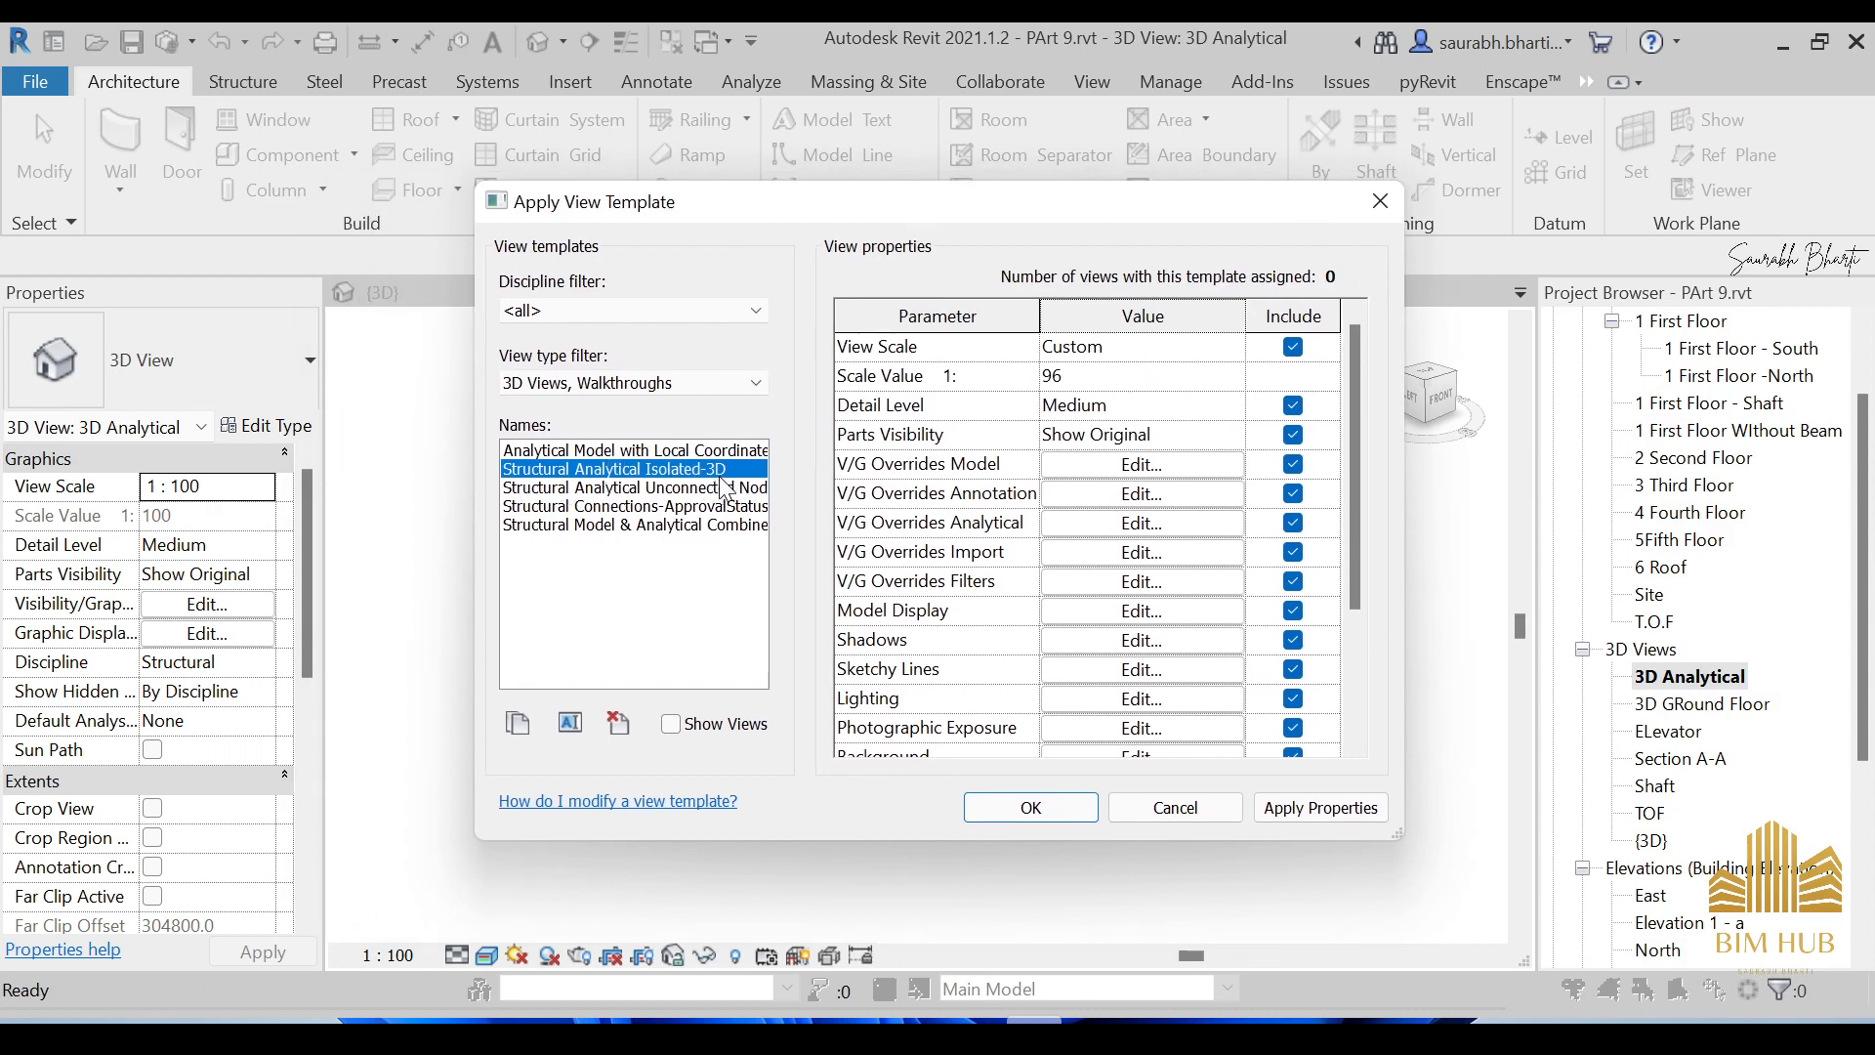
click(1017, 818)
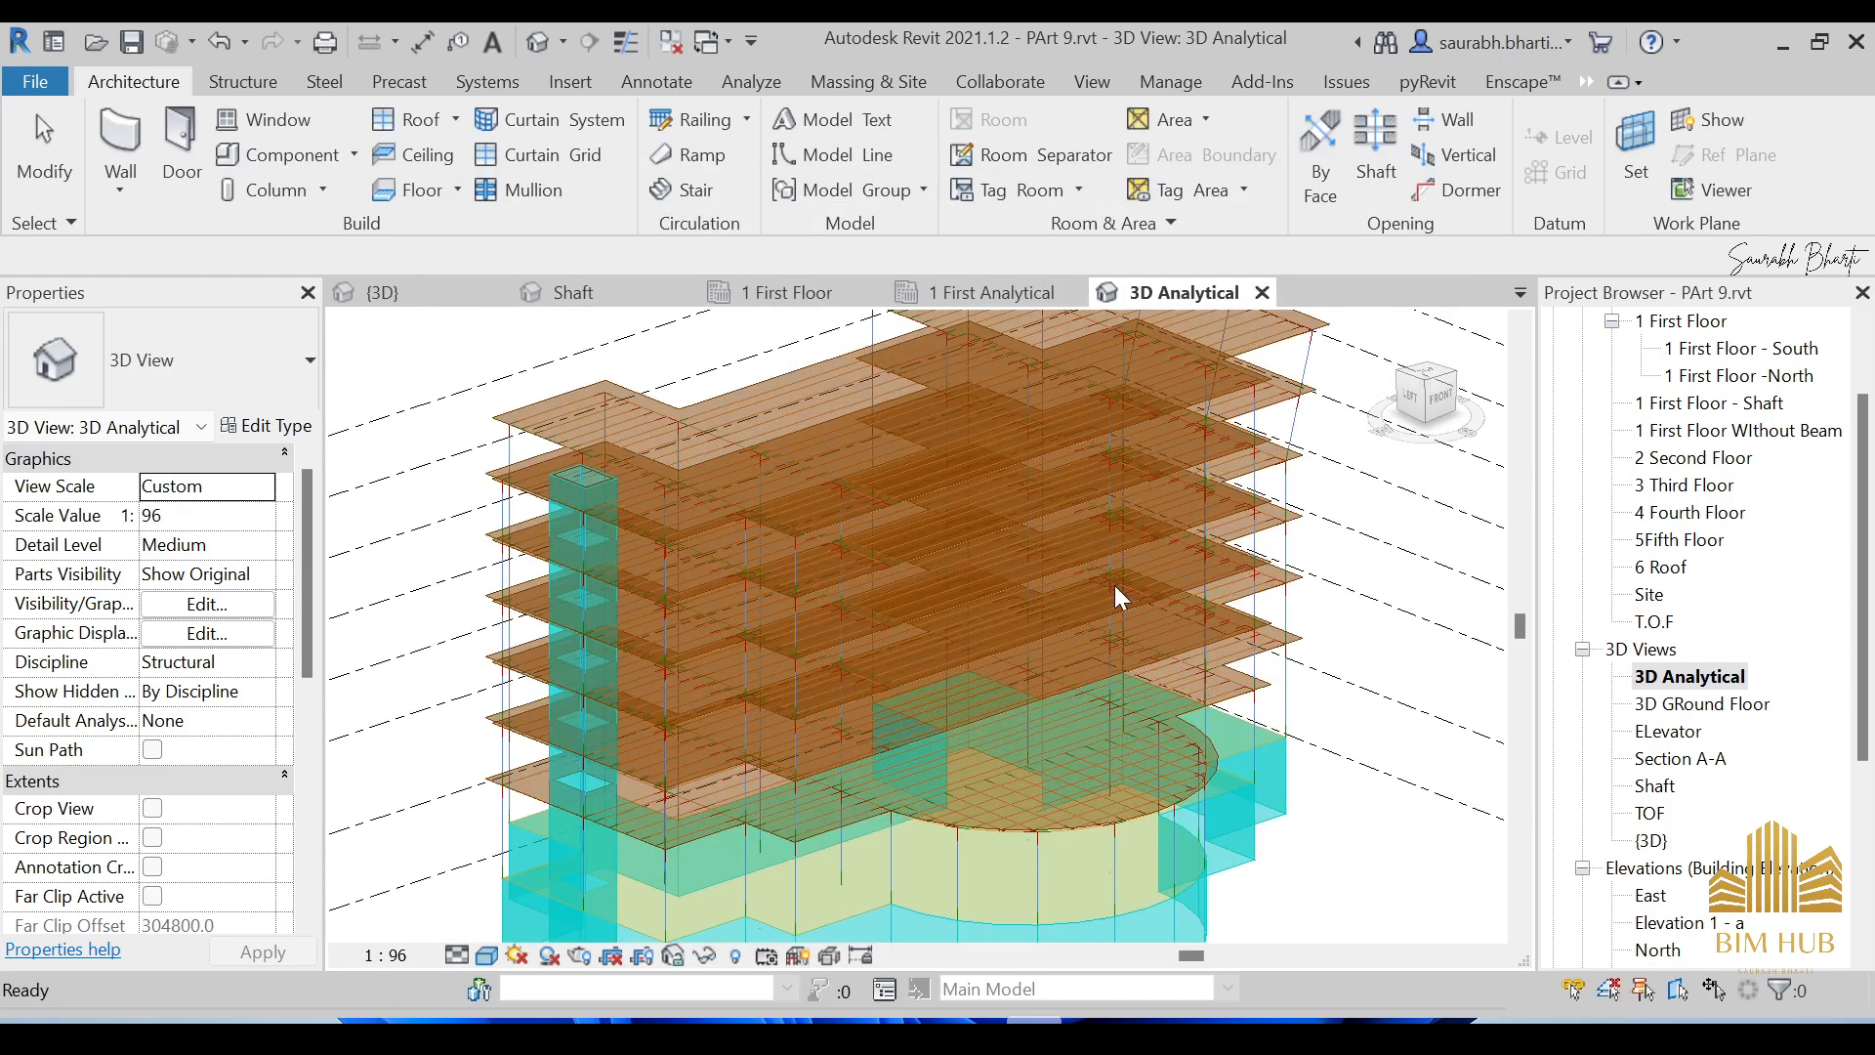
mouse_move(1094, 619)
shift+middle_down()
mouse_move(1193, 608)
mouse_move(983, 503)
mouse_move(976, 625)
mouse_move(981, 577)
mouse_move(896, 666)
mouse_move(1063, 625)
shift+middle_up()
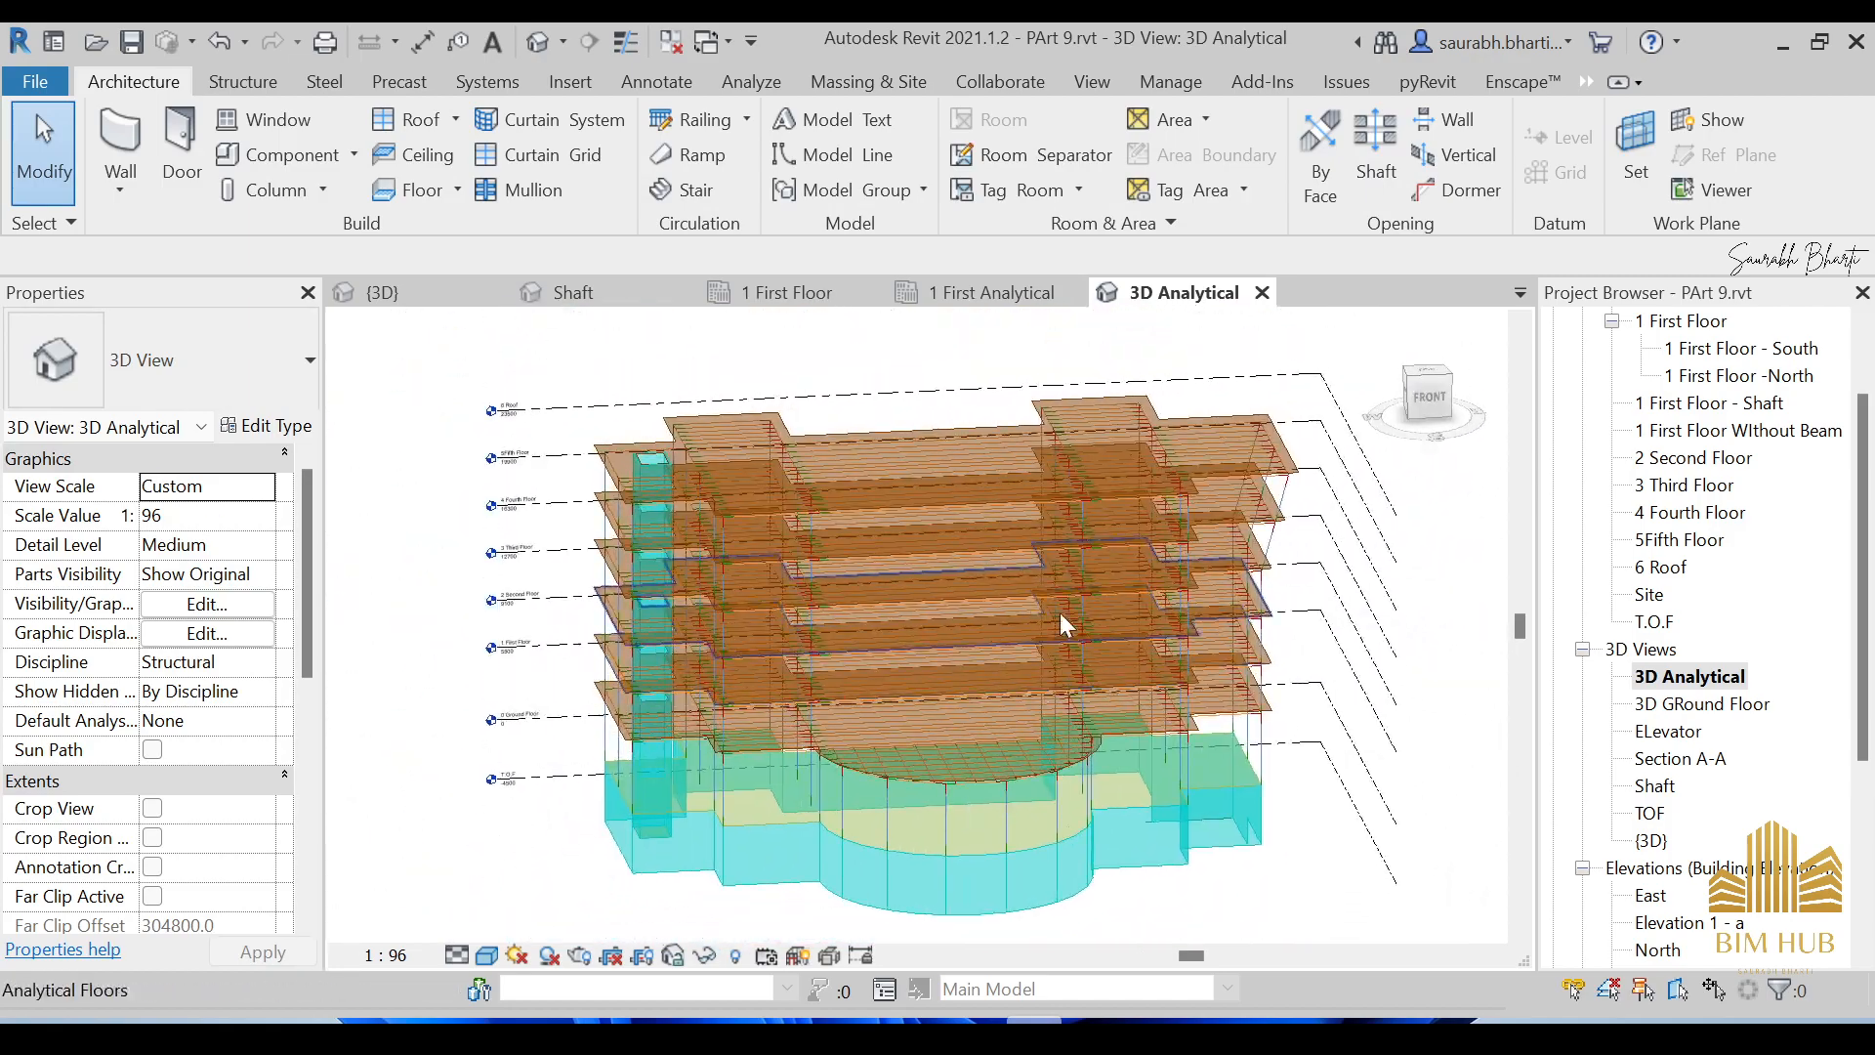
scroll(1020, 567, up, 2)
scroll(1157, 573, down, 4)
scroll(994, 567, up, 1)
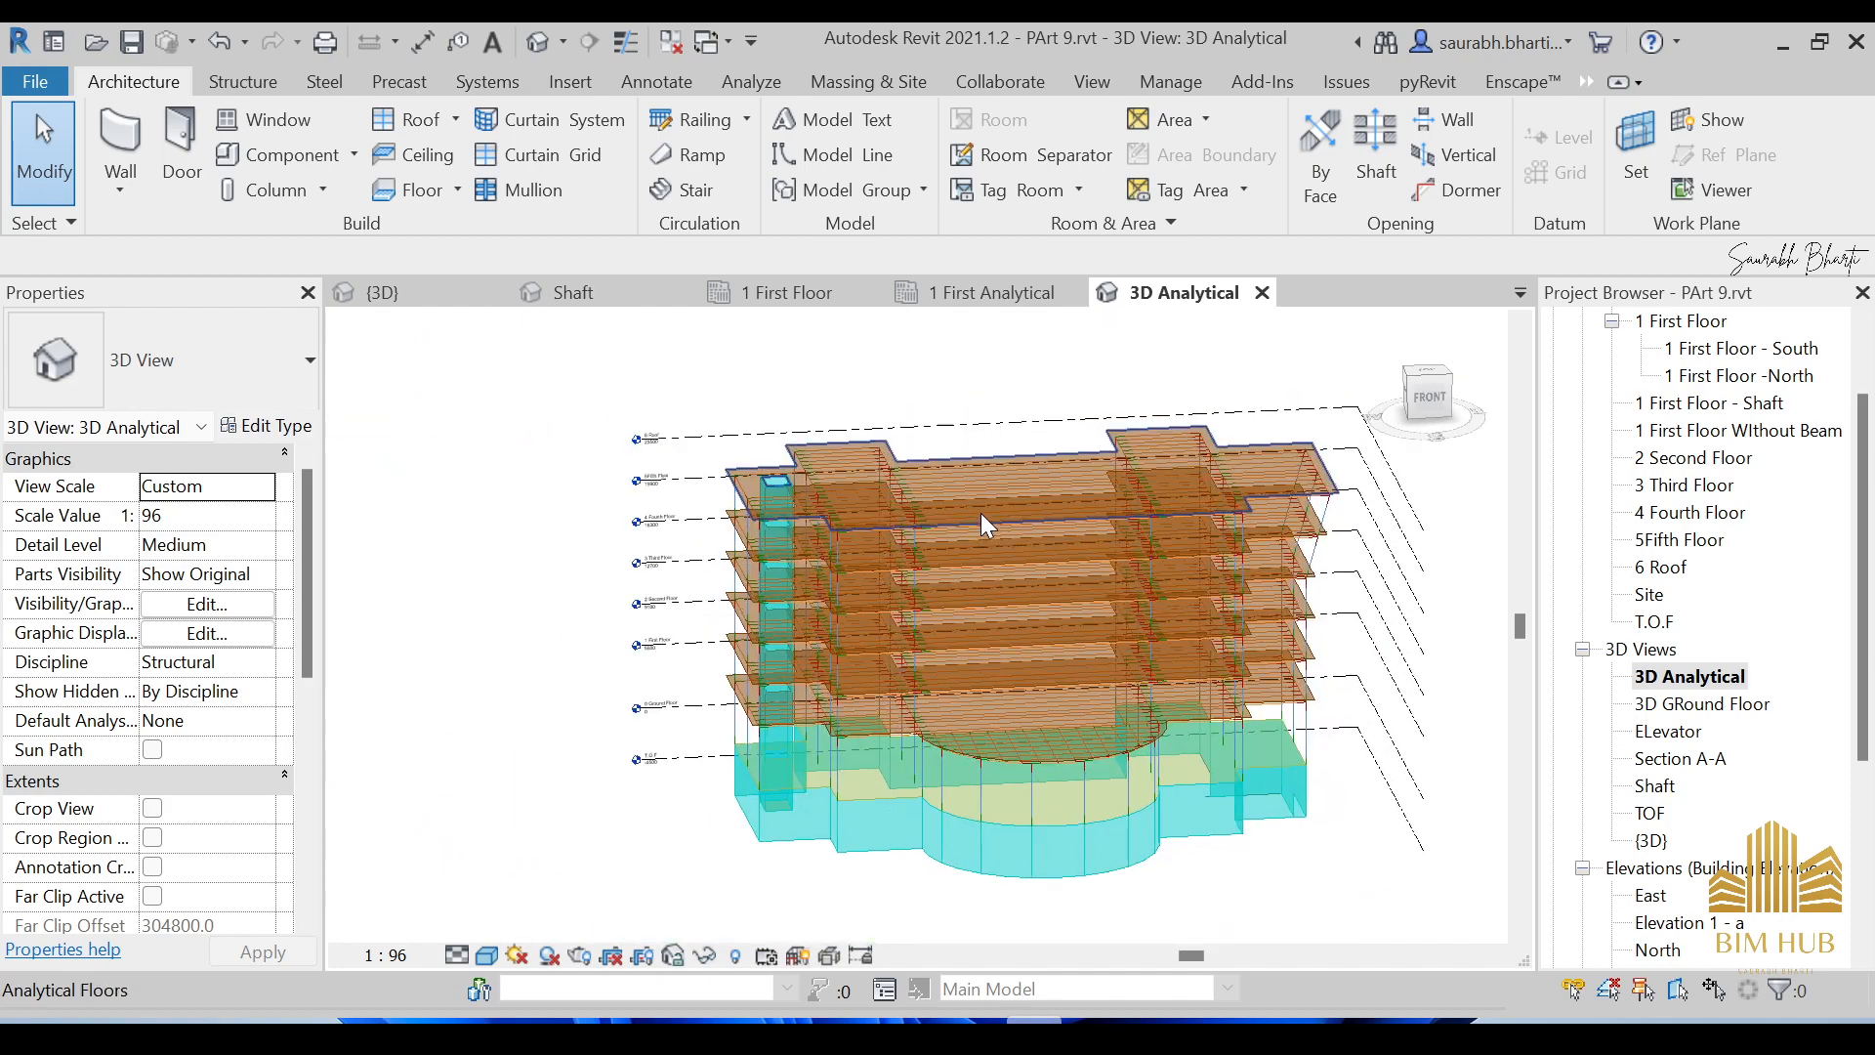
scroll(953, 463, up, 2)
scroll(1075, 567, down, 3)
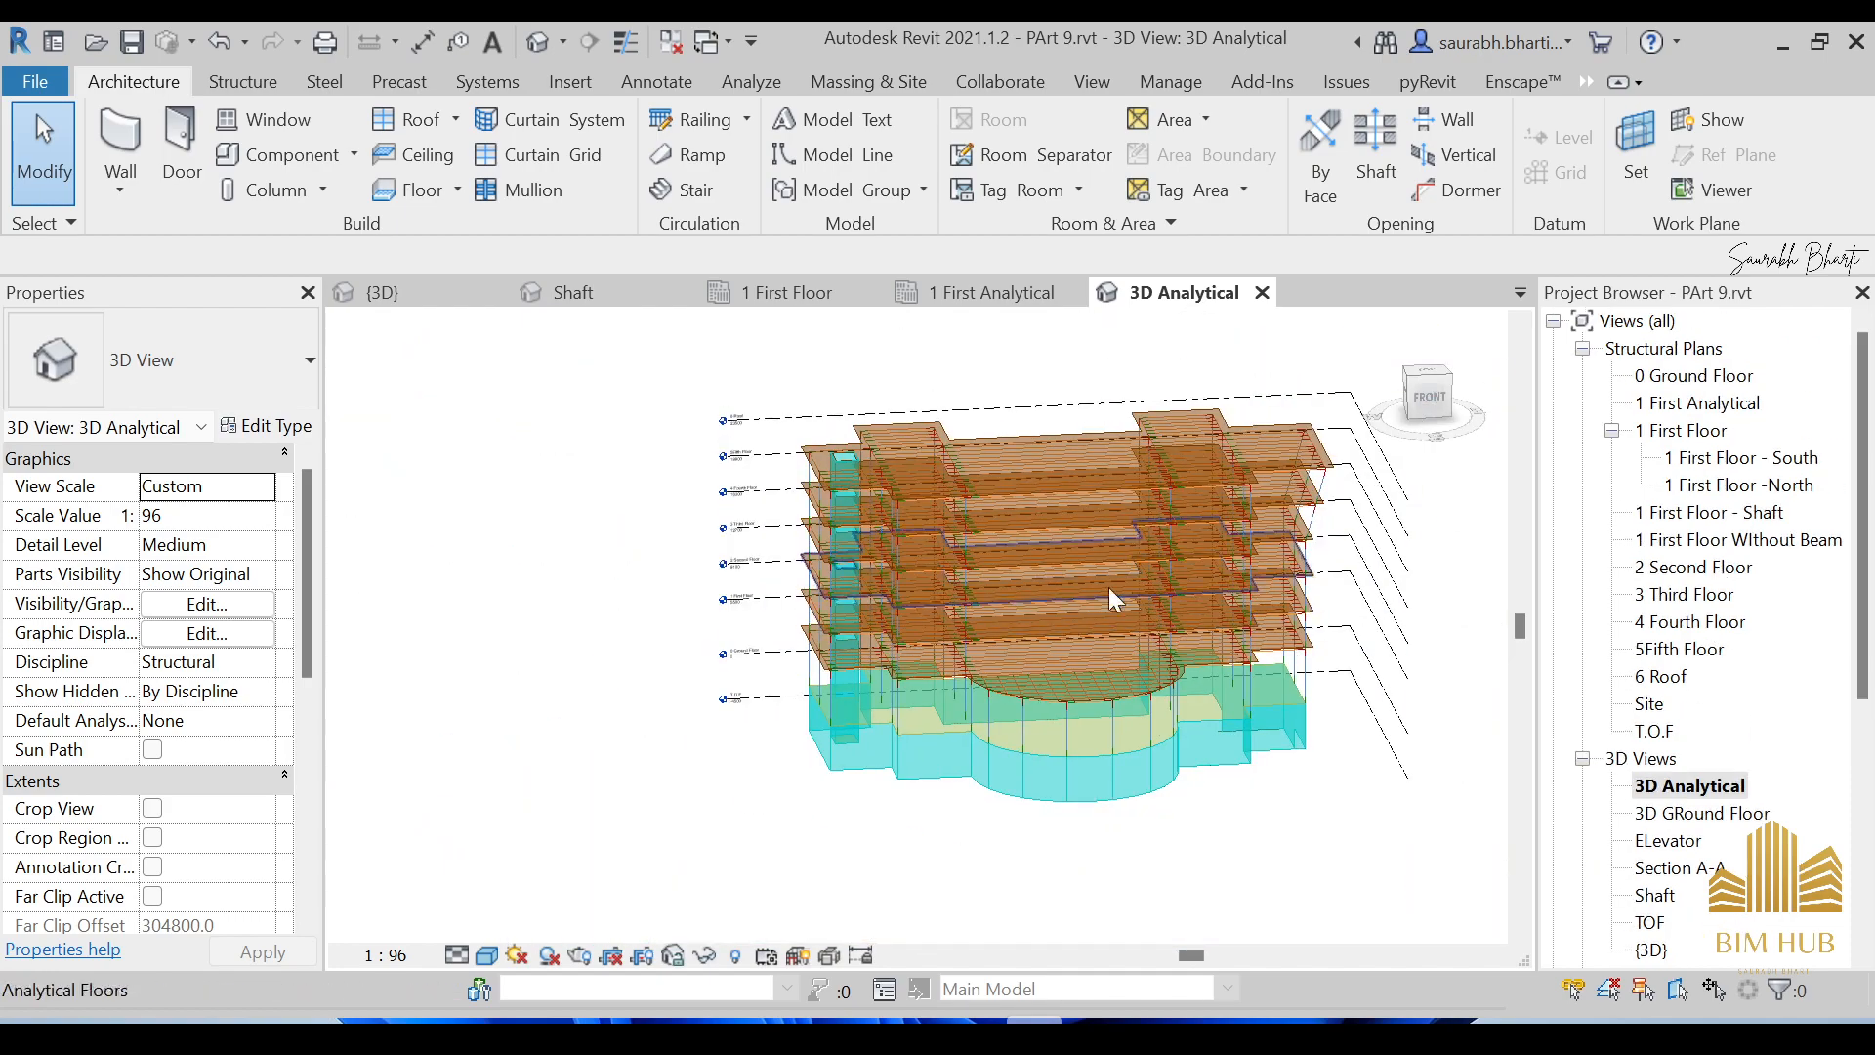
scroll(1172, 572, up, 3)
scroll(1233, 557, down, 2)
shift+middle_drag(1192, 553, 1270, 572)
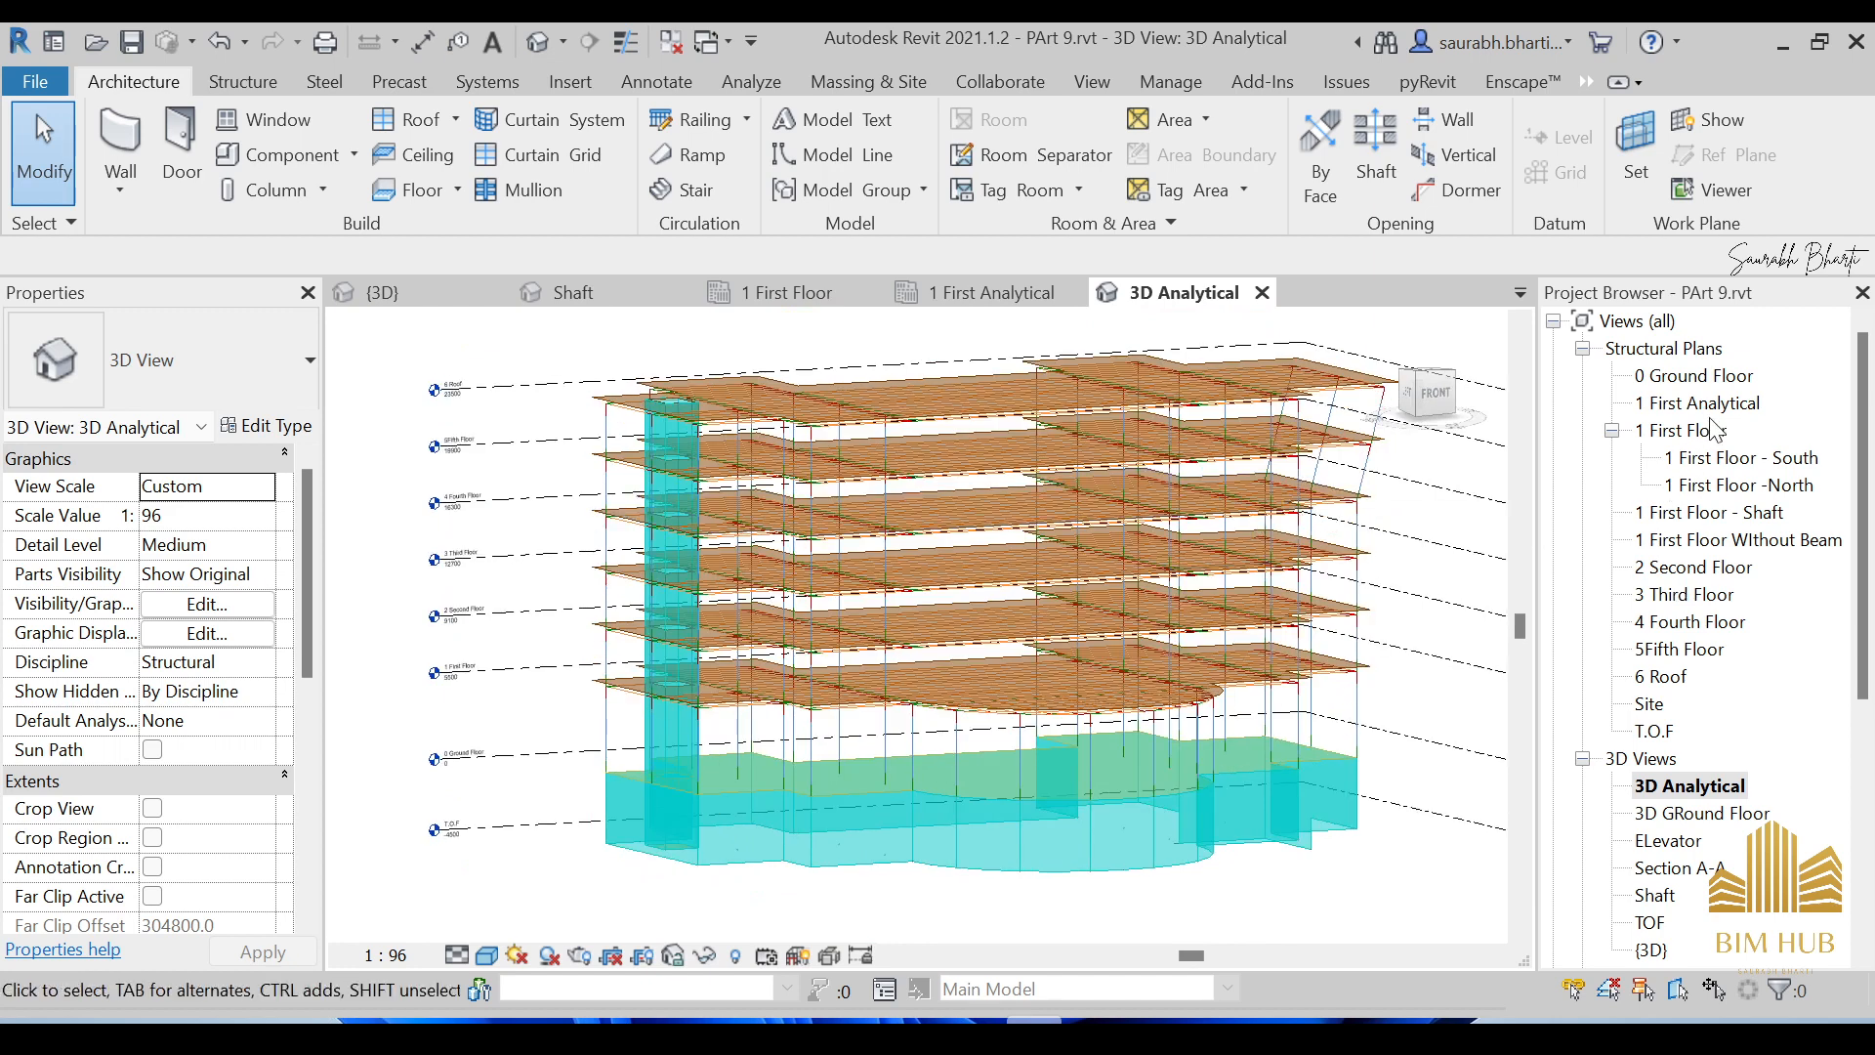
shift+middle_drag(1073, 563, 988, 592)
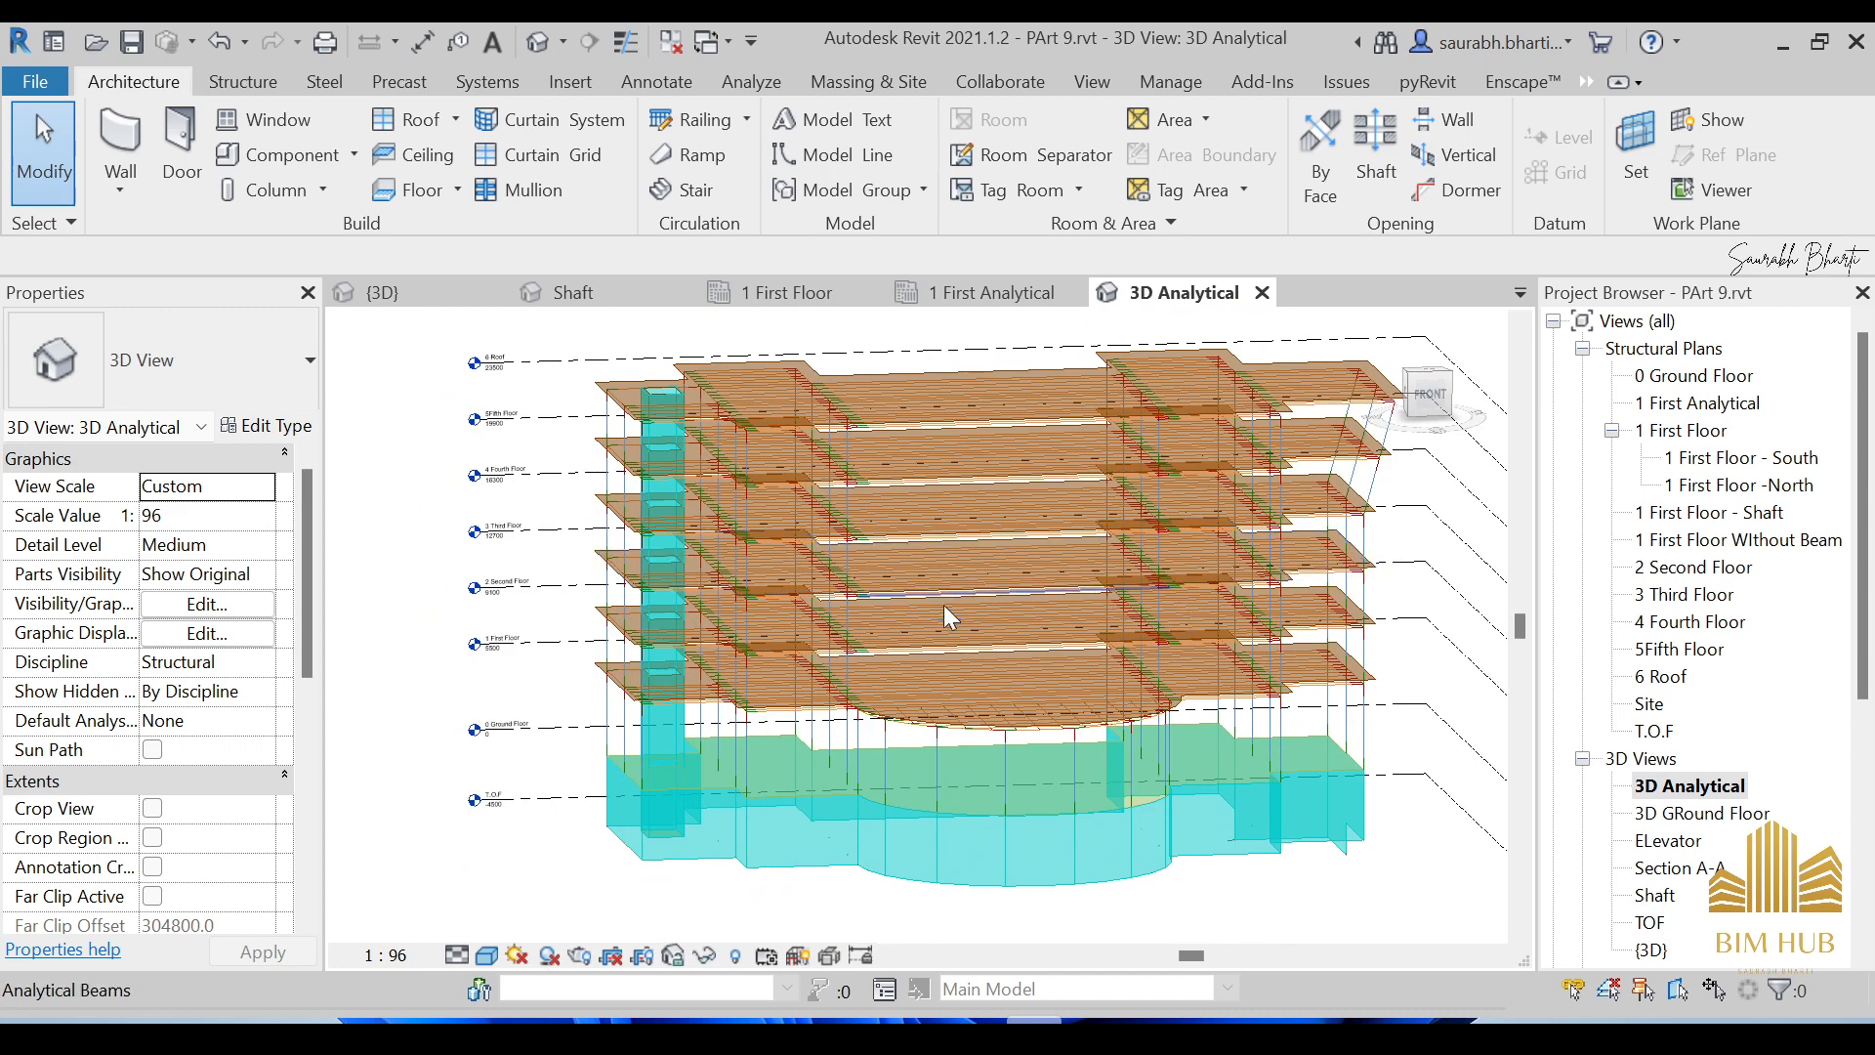
Open the 1 First Analytical plan and pan across its left and right beams.
double_click(1695, 404)
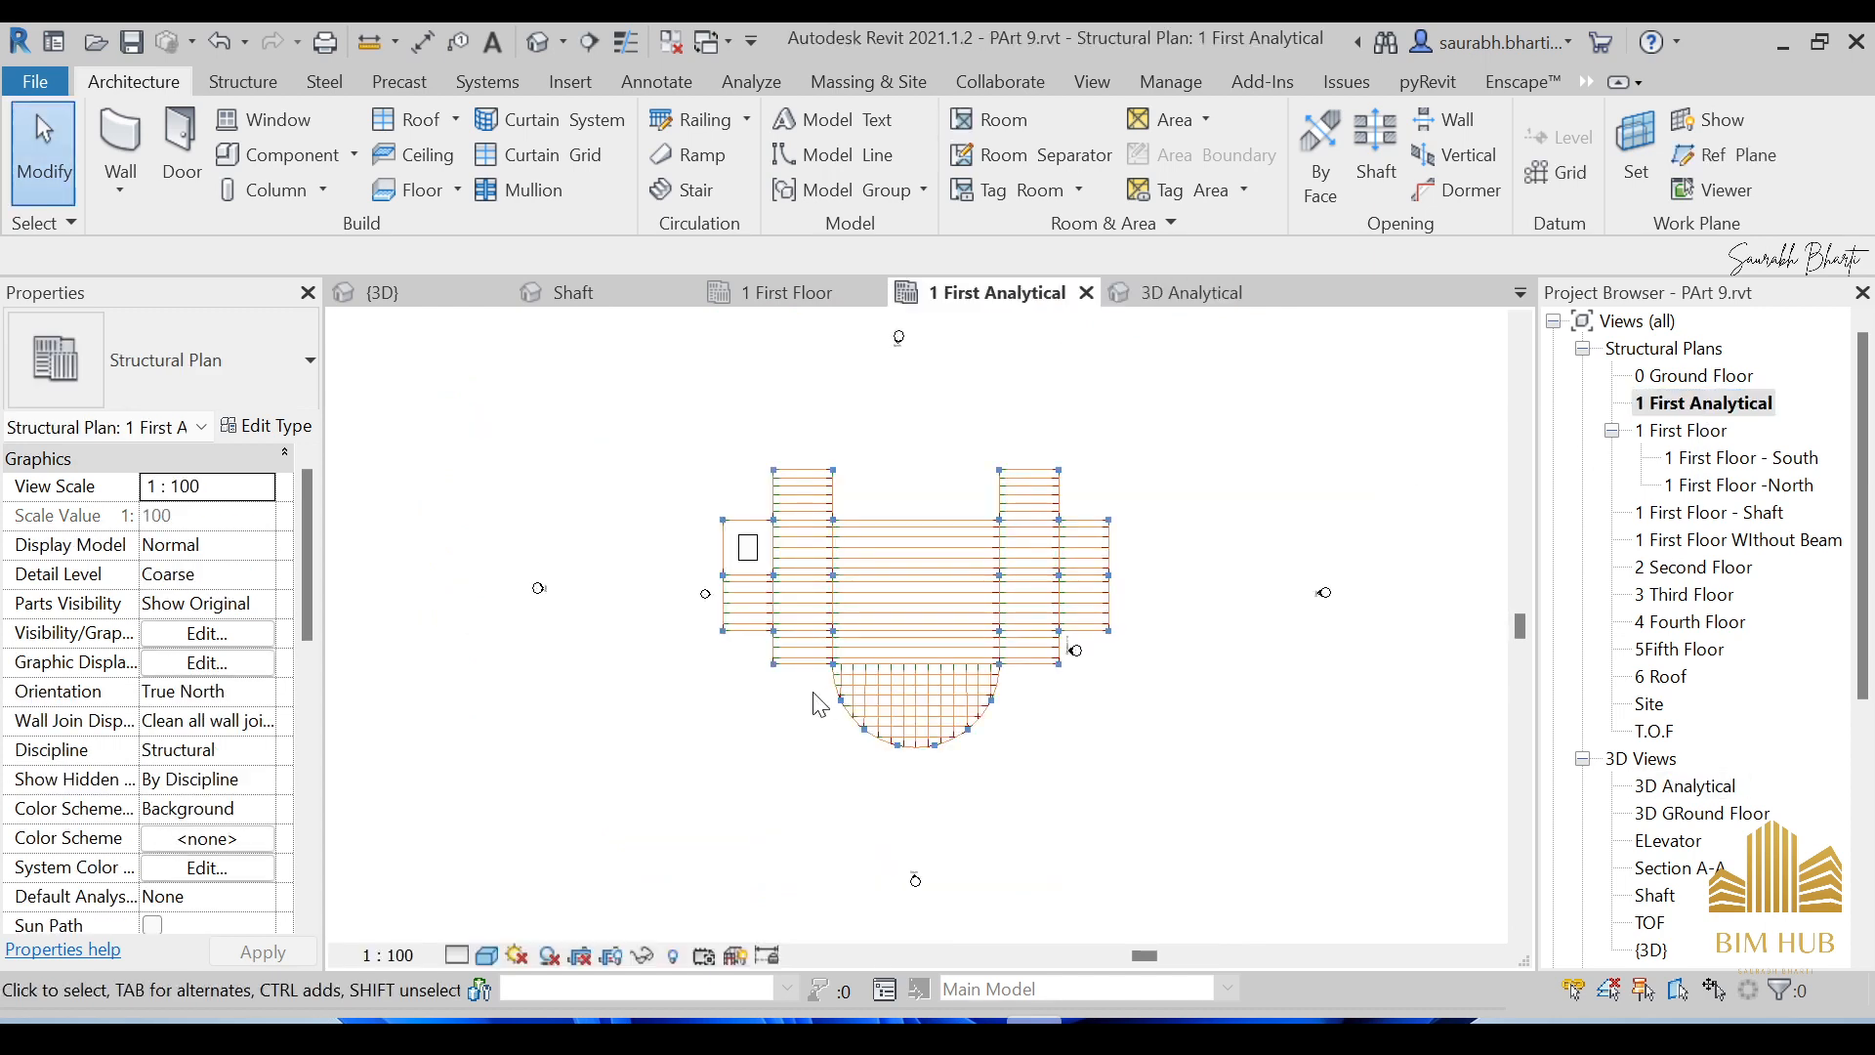
scroll(684, 625, up, 3)
scroll(684, 635, up, 5)
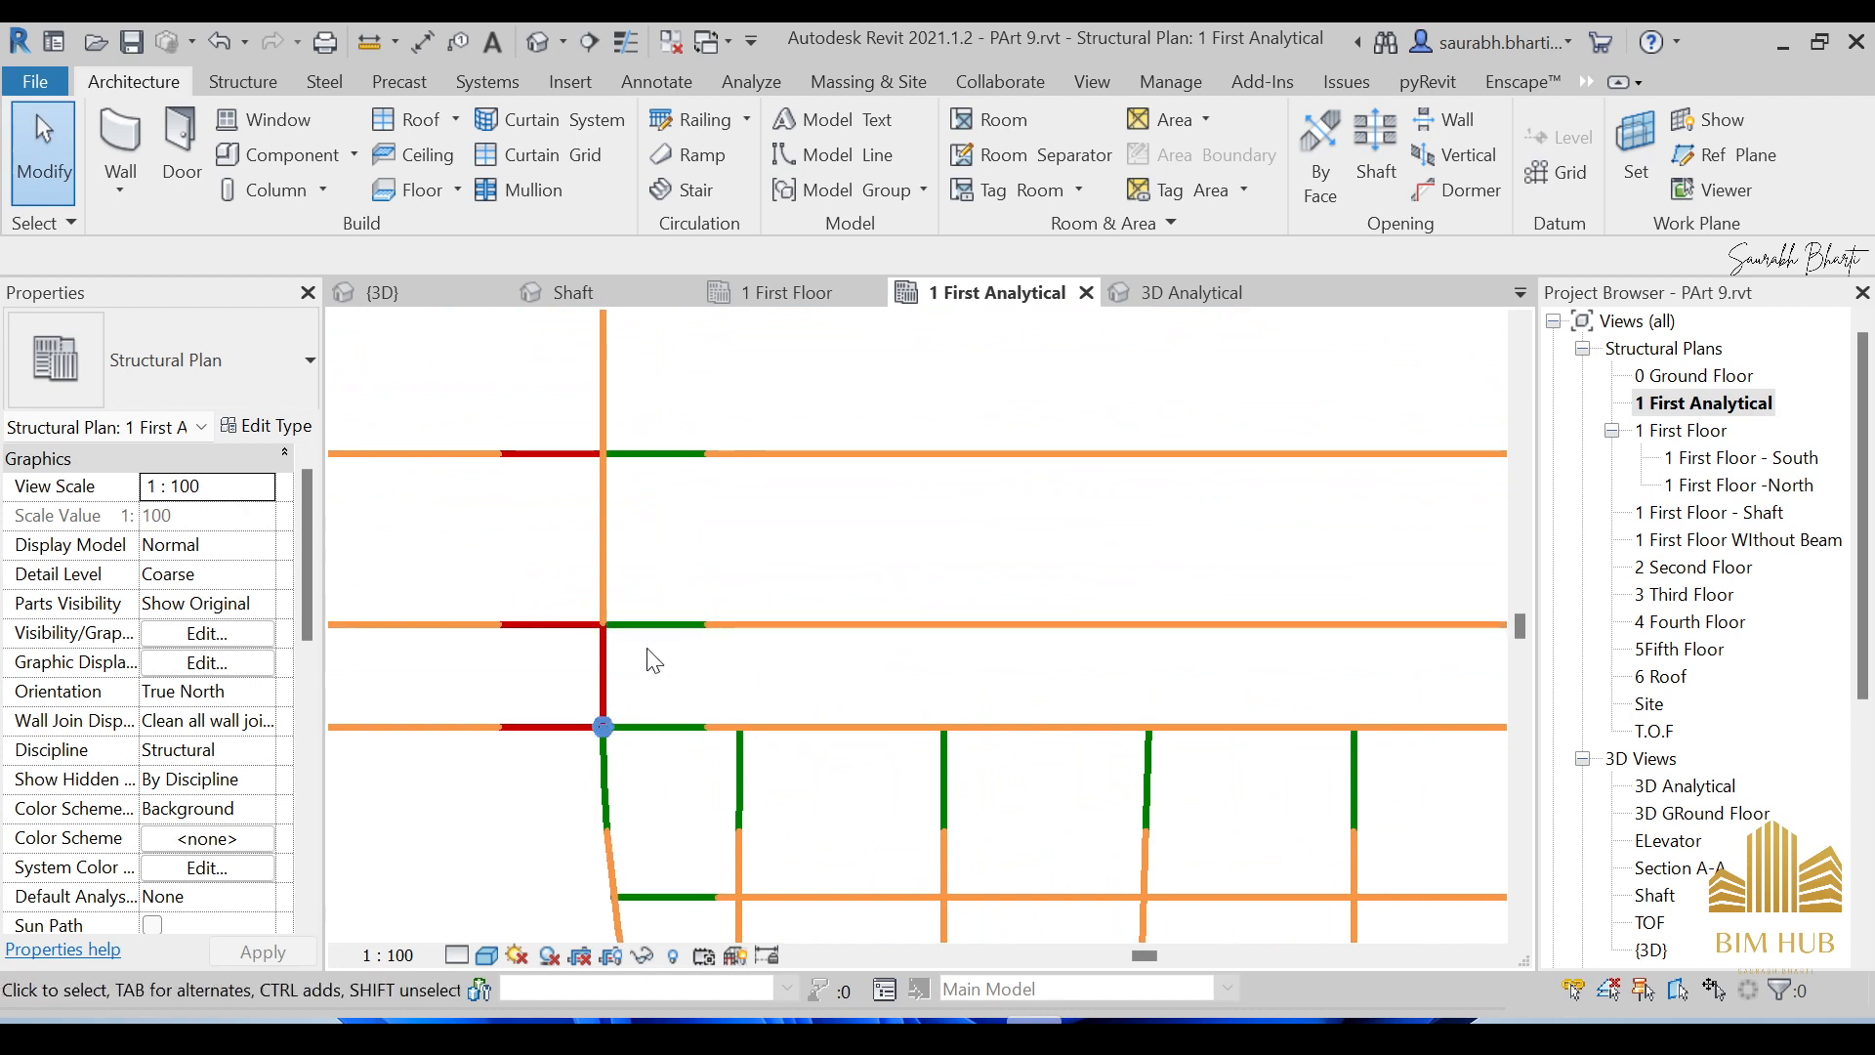
scroll(1162, 654, down, 3)
middle_drag(1143, 664, 437, 725)
scroll(442, 718, up, 1)
scroll(444, 721, up, 1)
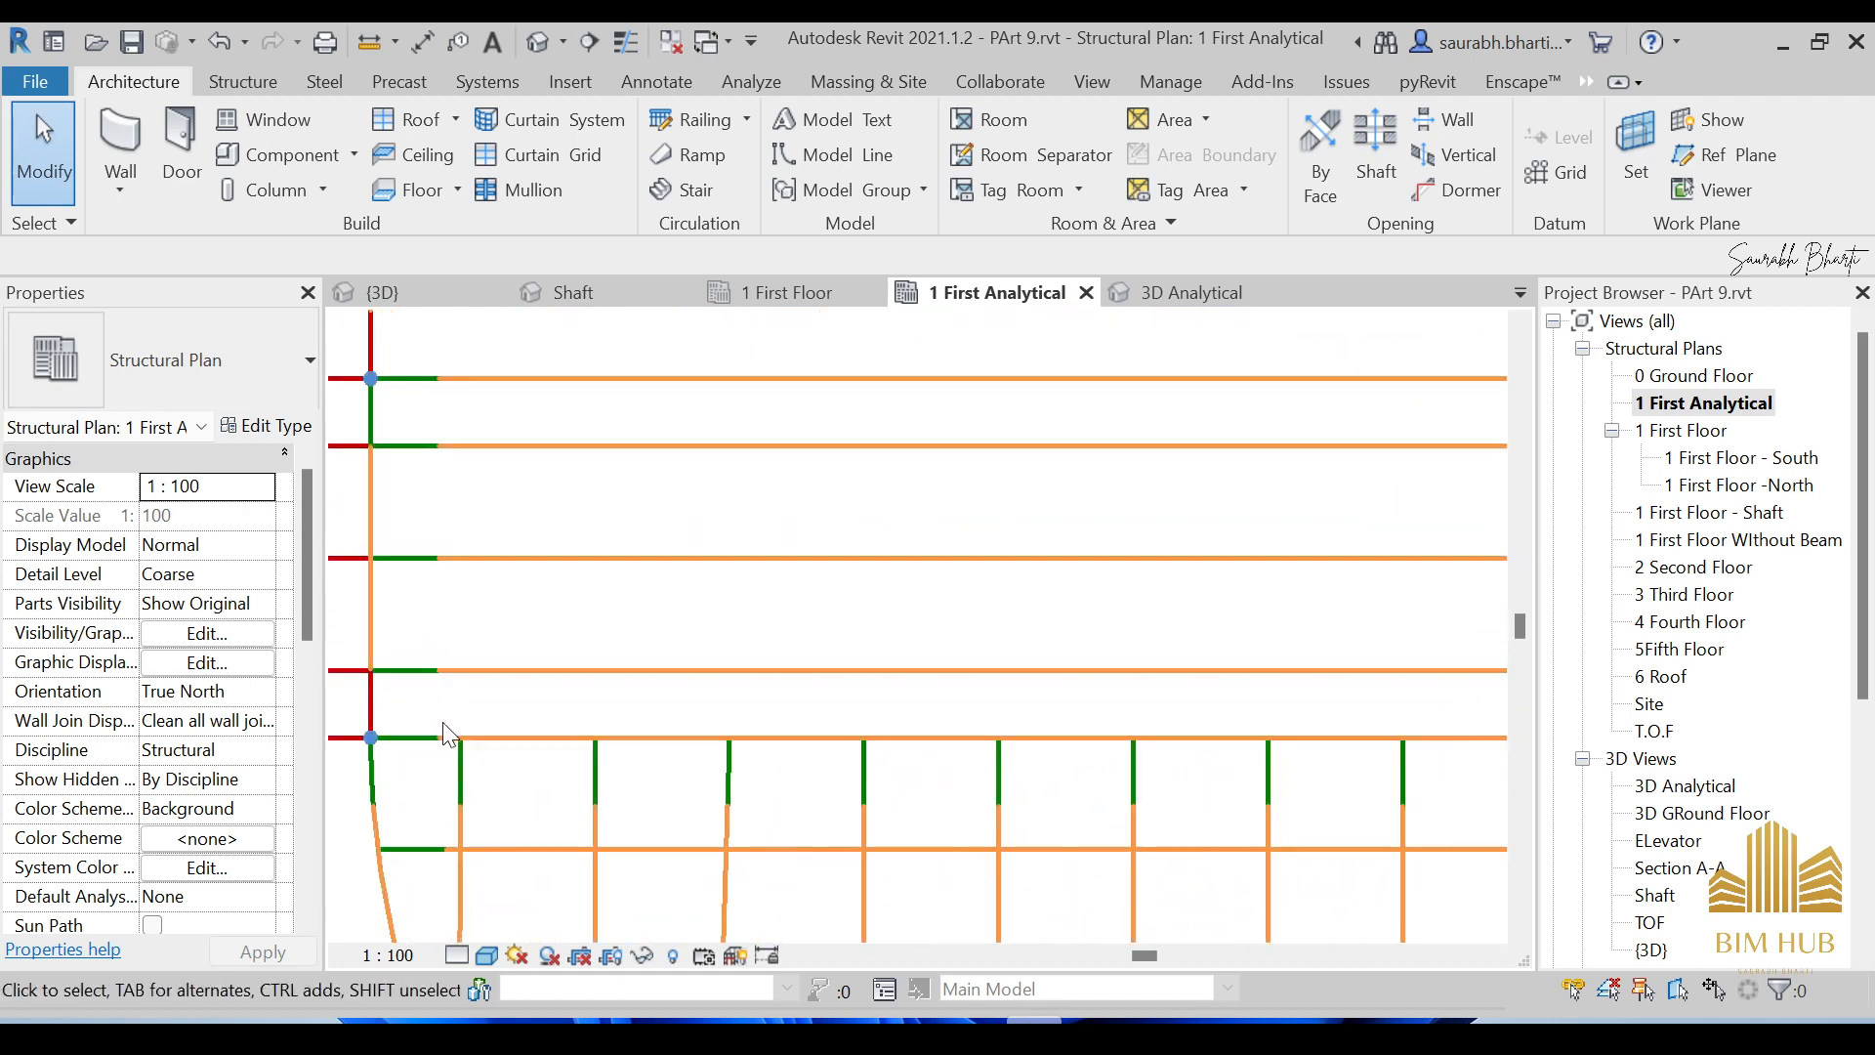
middle_drag(1289, 692, 760, 693)
scroll(1348, 678, down, 1)
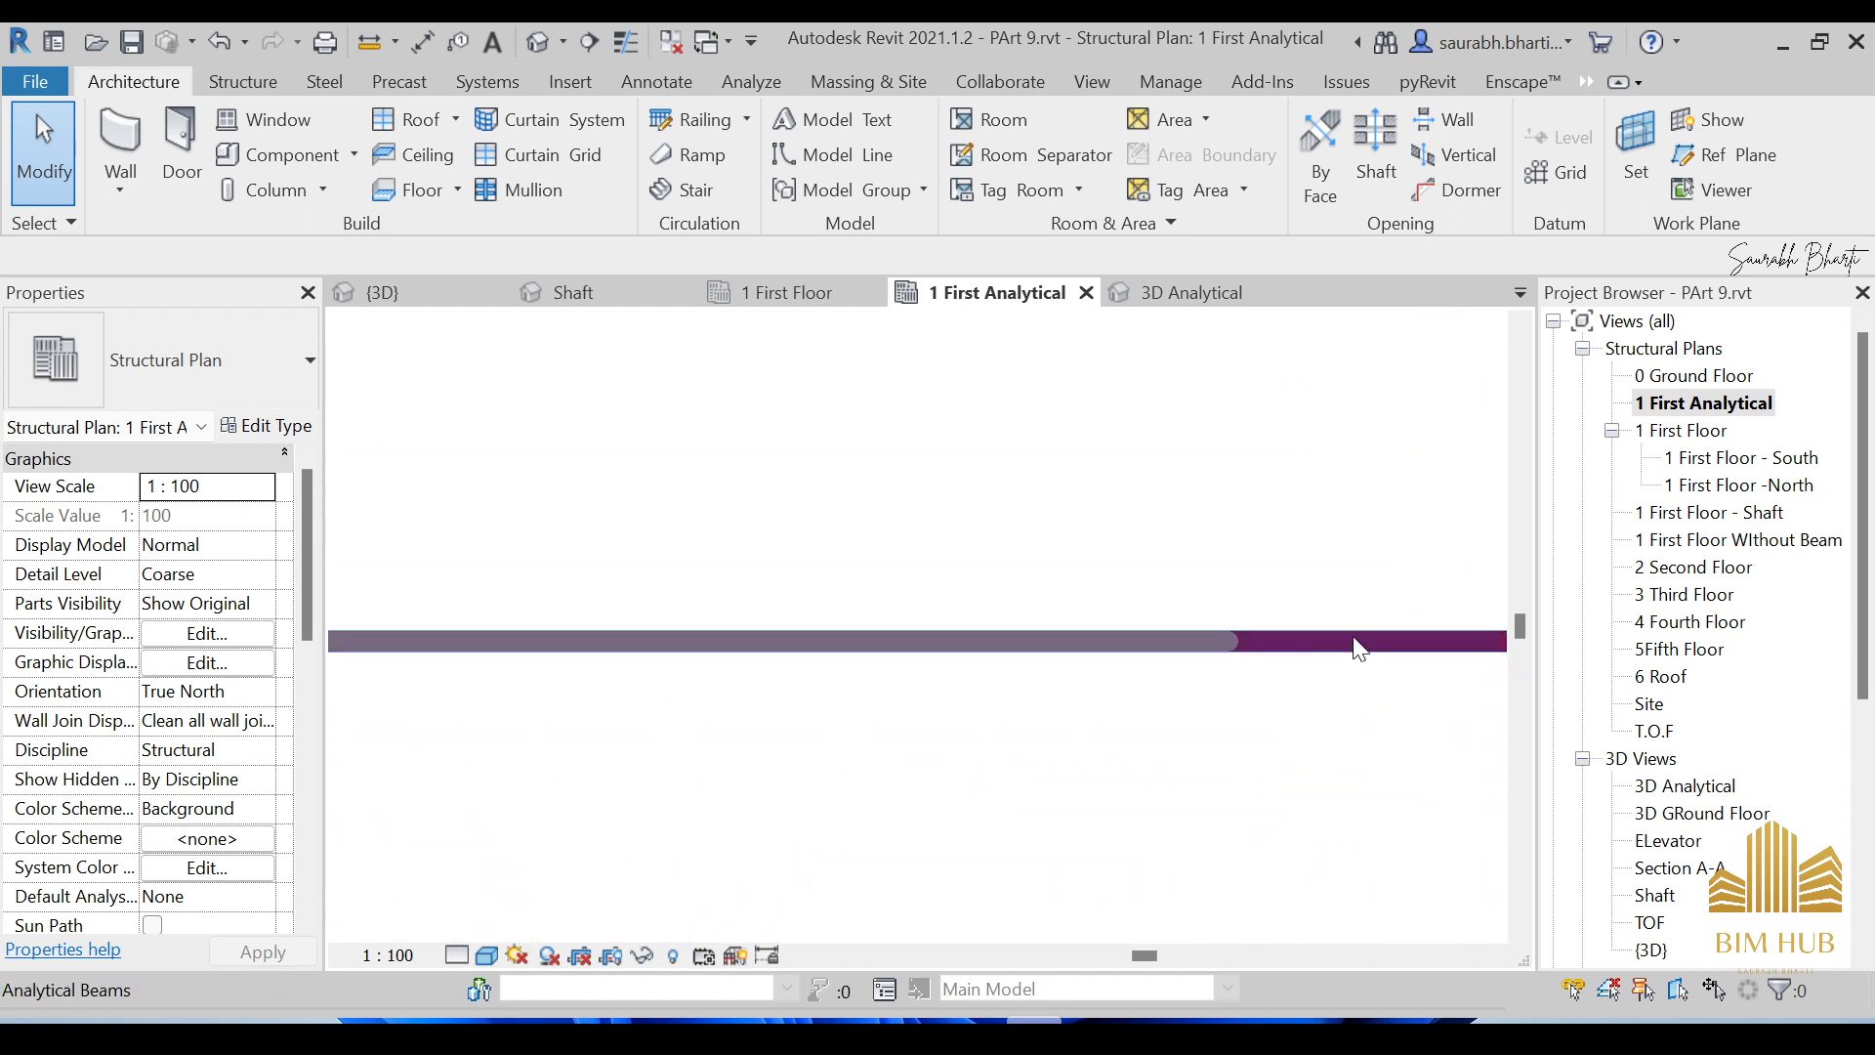
scroll(1360, 636, down, 3)
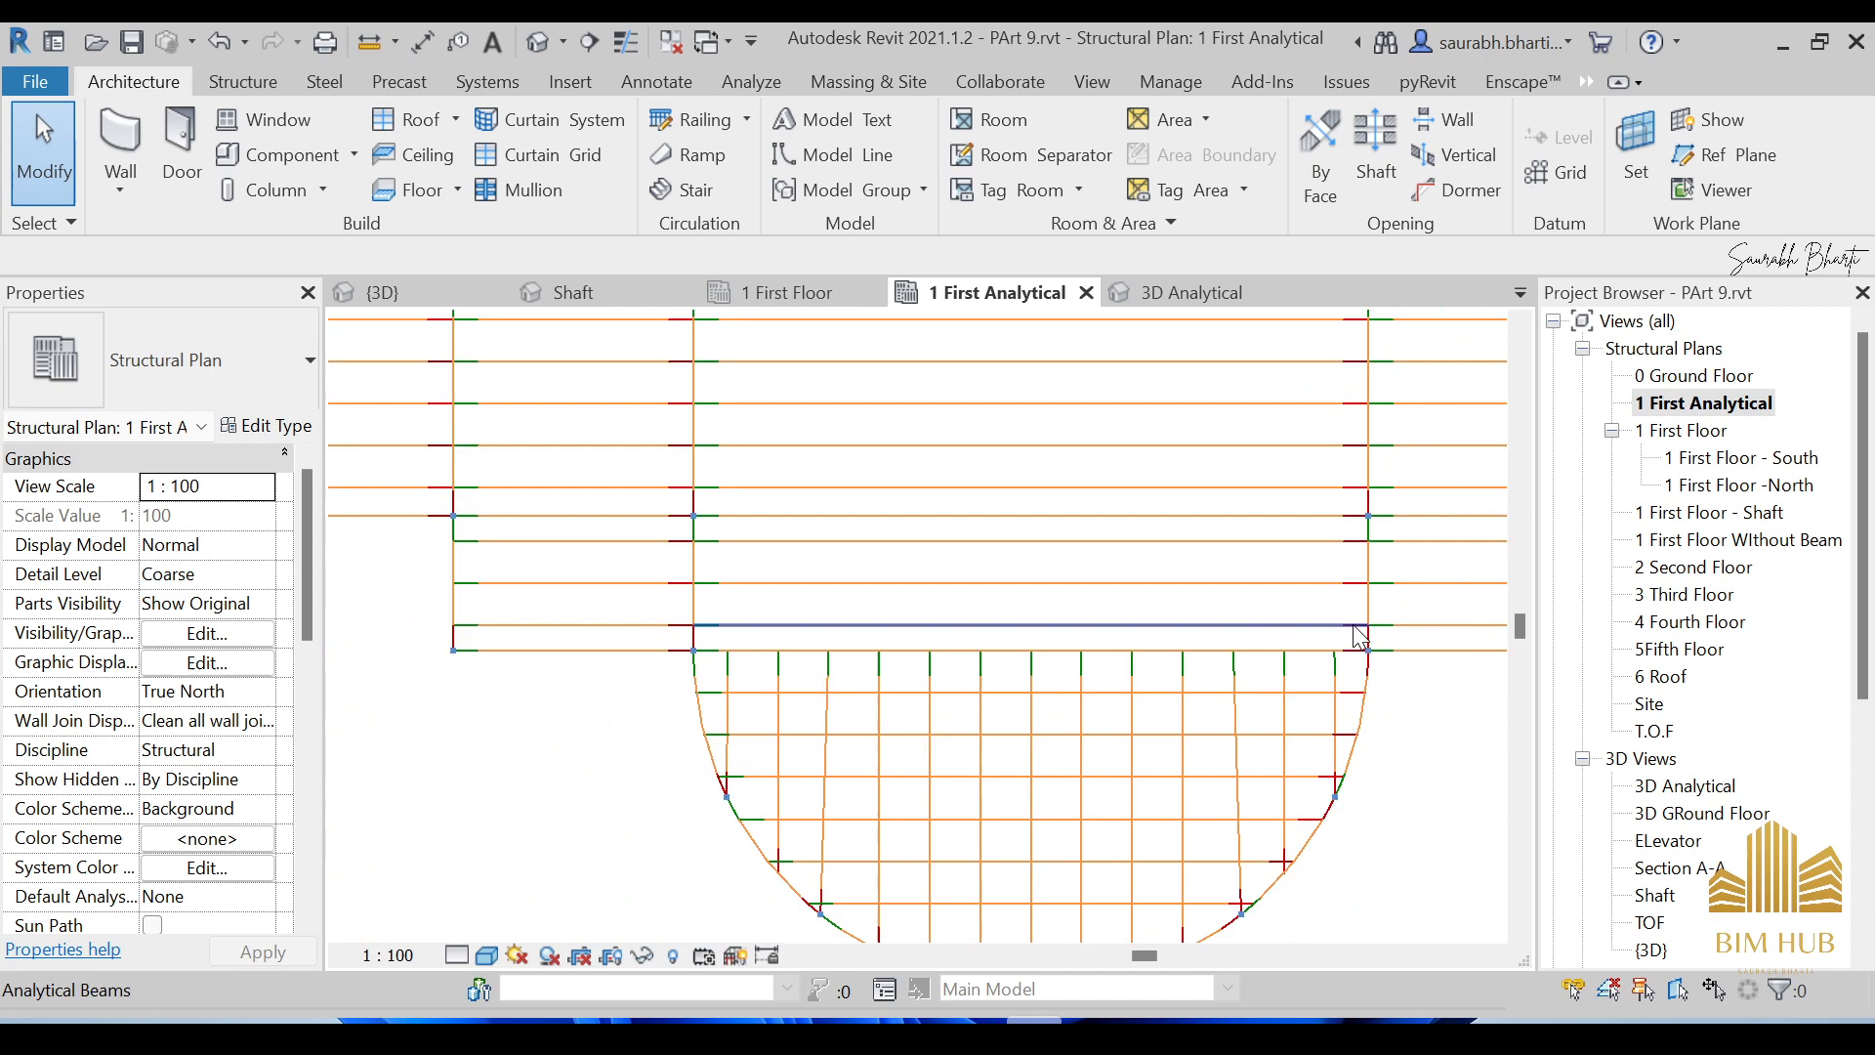
Toggle Thin Lines so the plan shows its true line weights.
click(626, 41)
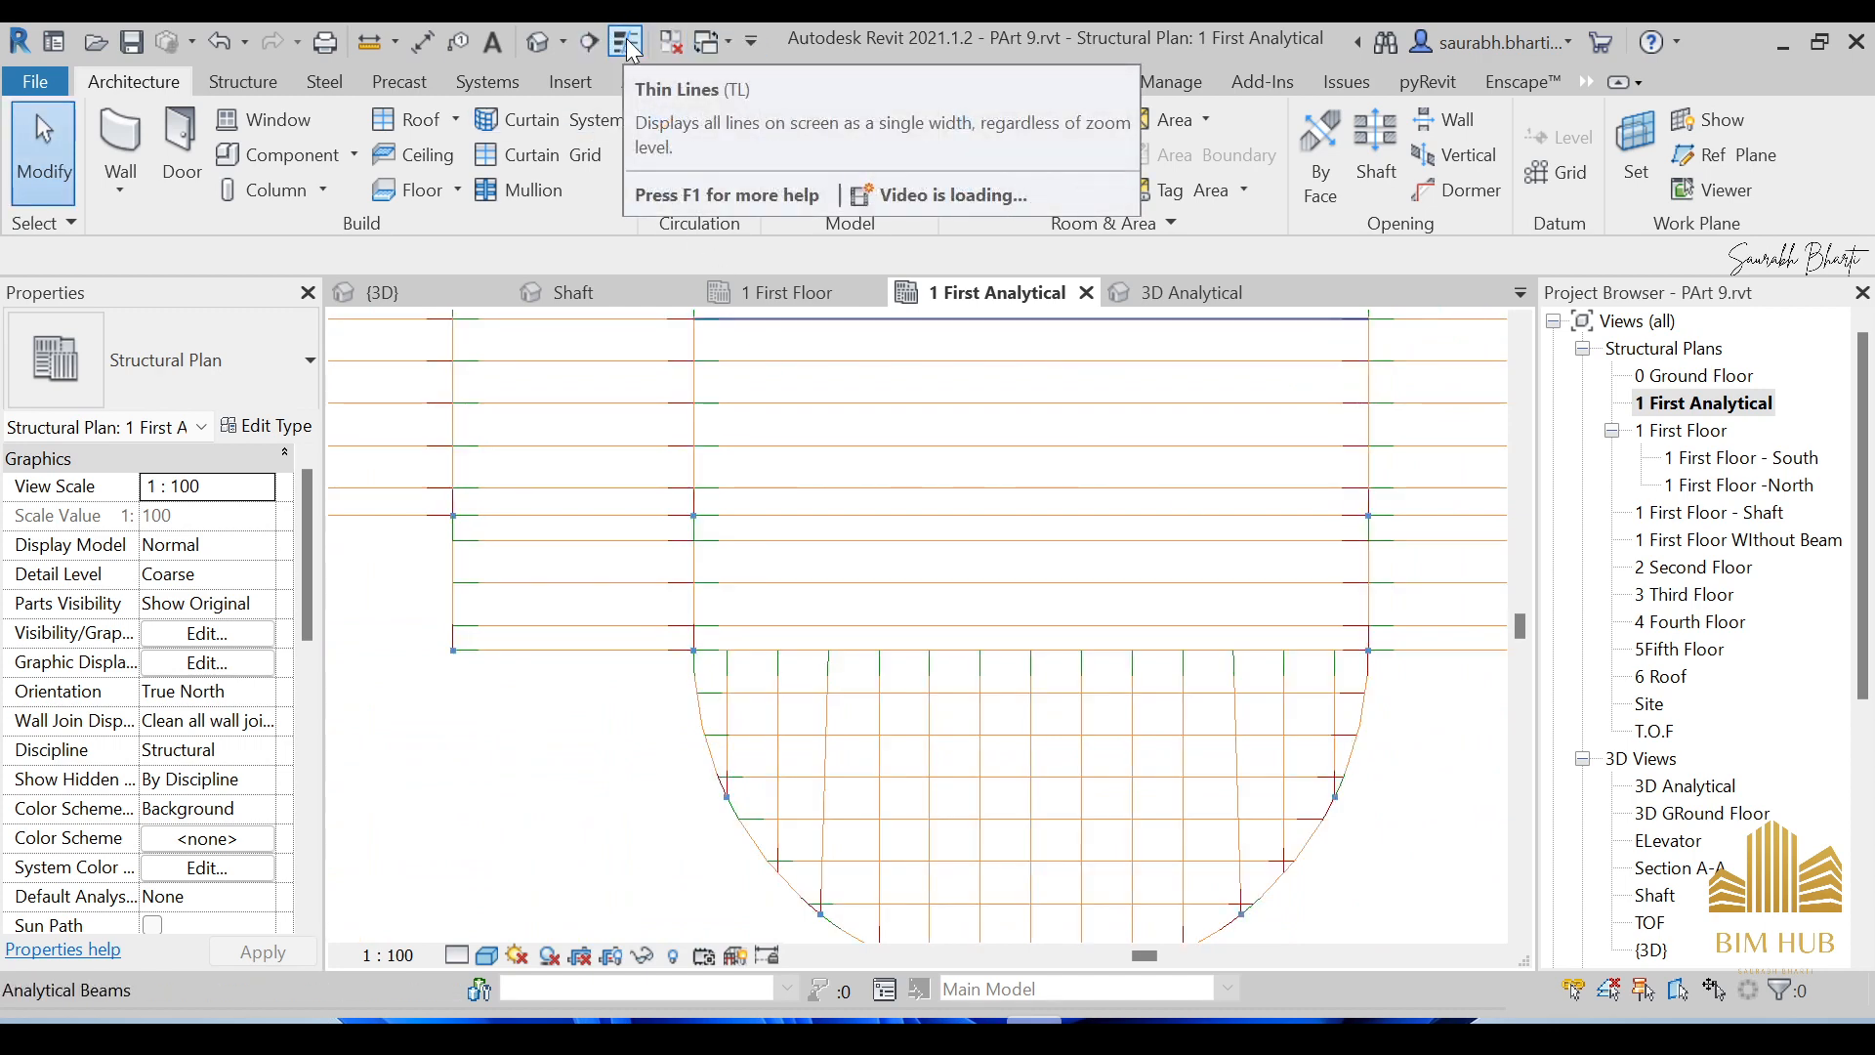
scroll(718, 601, up, 5)
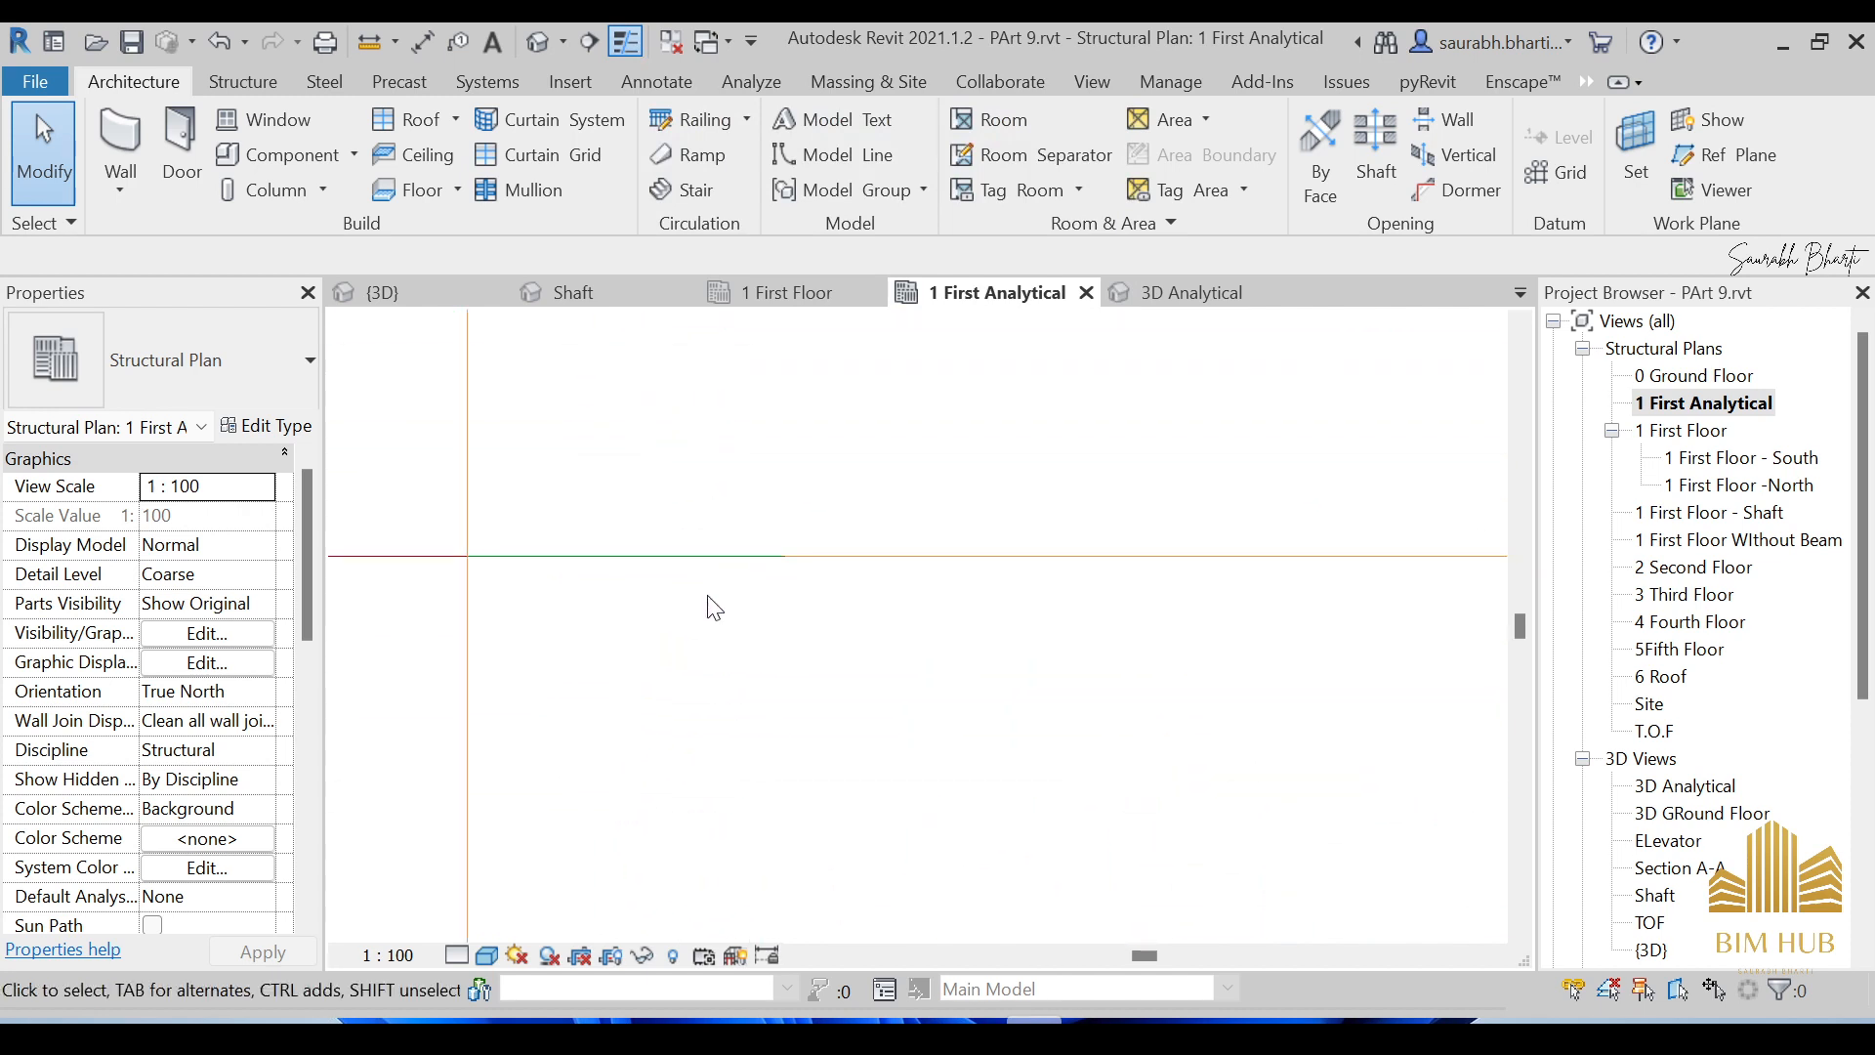
click(627, 42)
scroll(712, 495, down, 4)
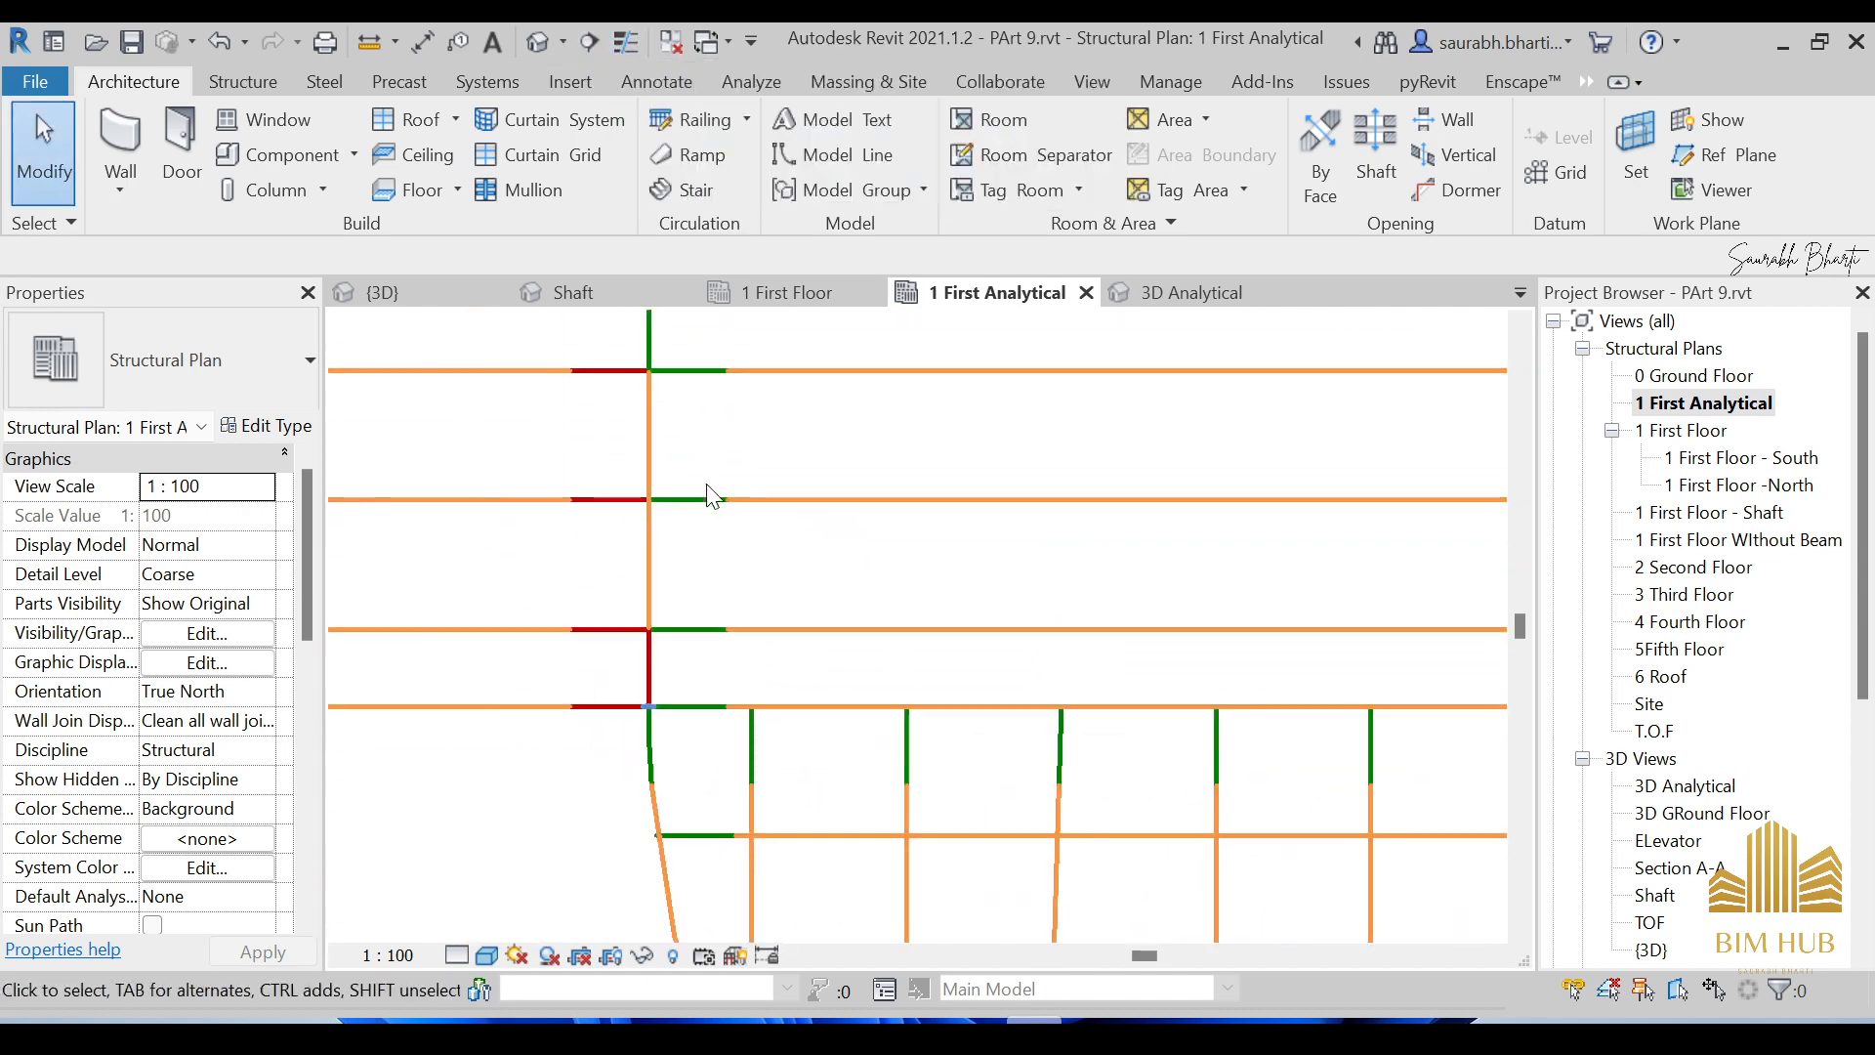
middle_drag(938, 531, 693, 593)
scroll(693, 593, down, 3)
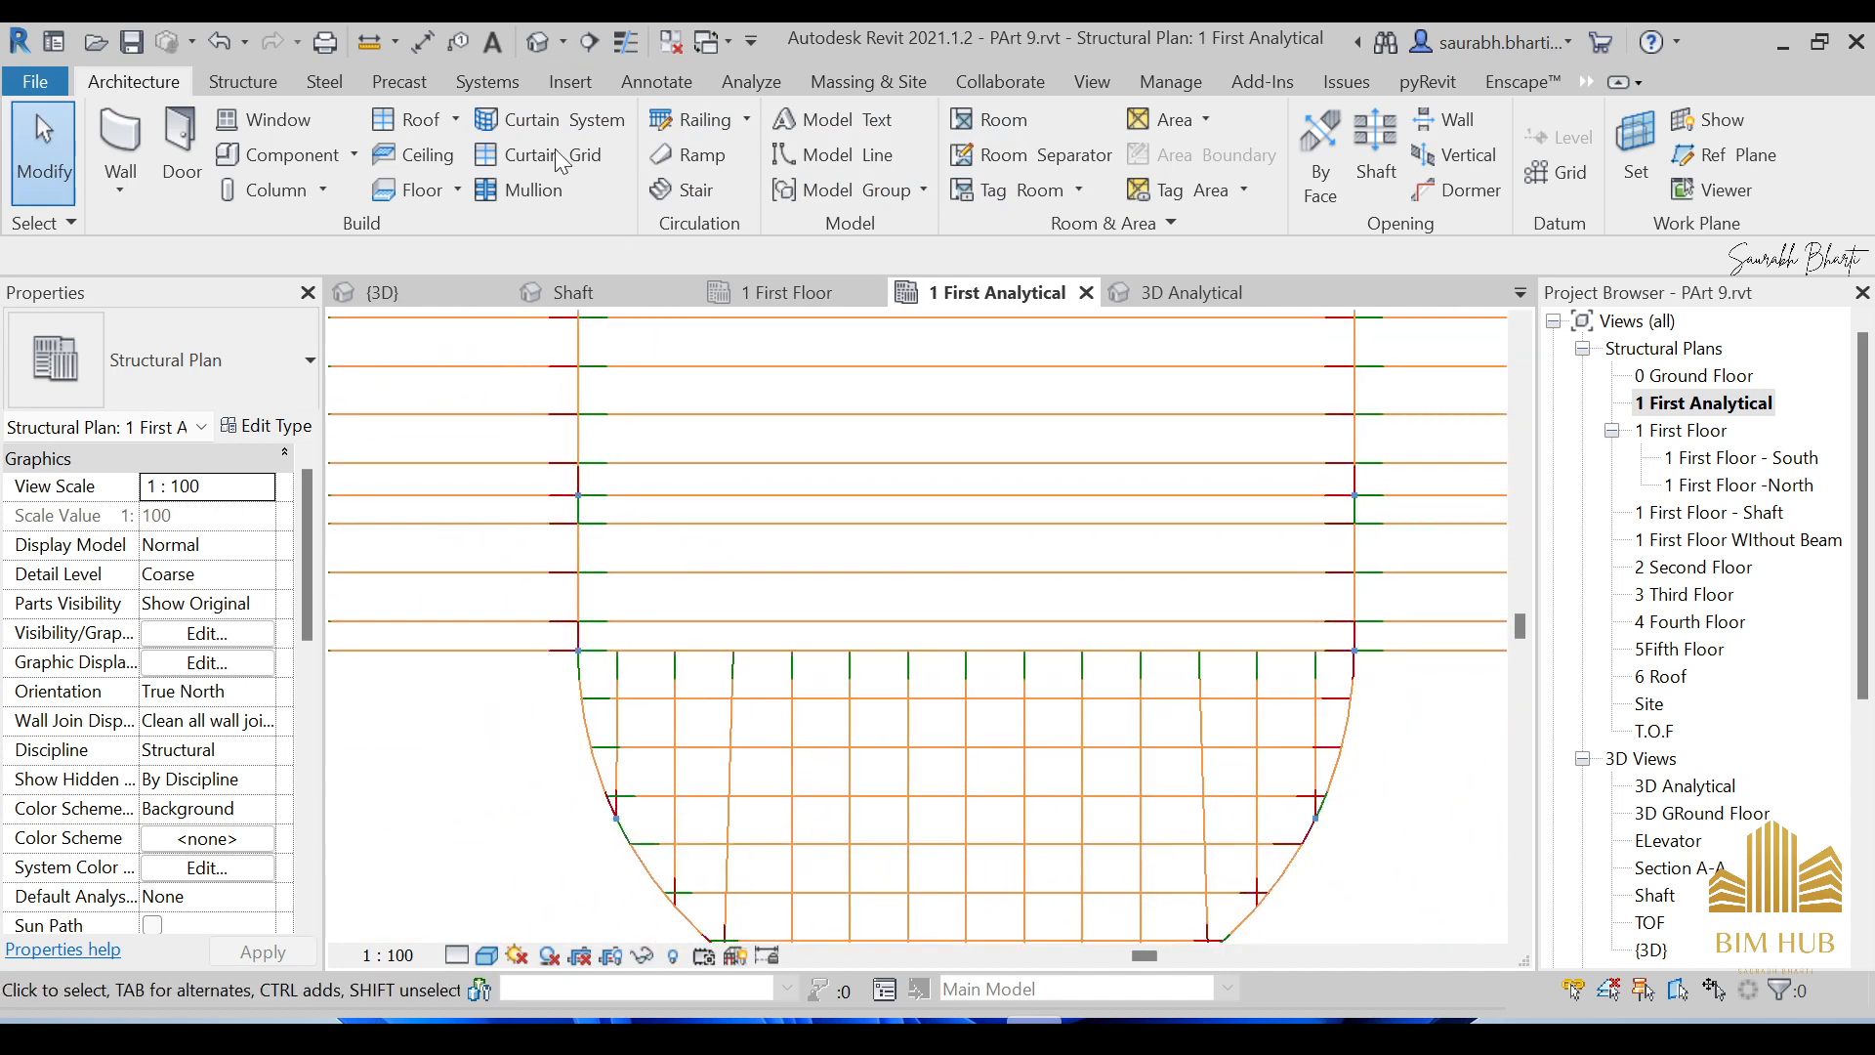
click(626, 44)
Zoom and pan around the plan to inspect the analytical beams and curved front bay.
scroll(641, 533, up, 4)
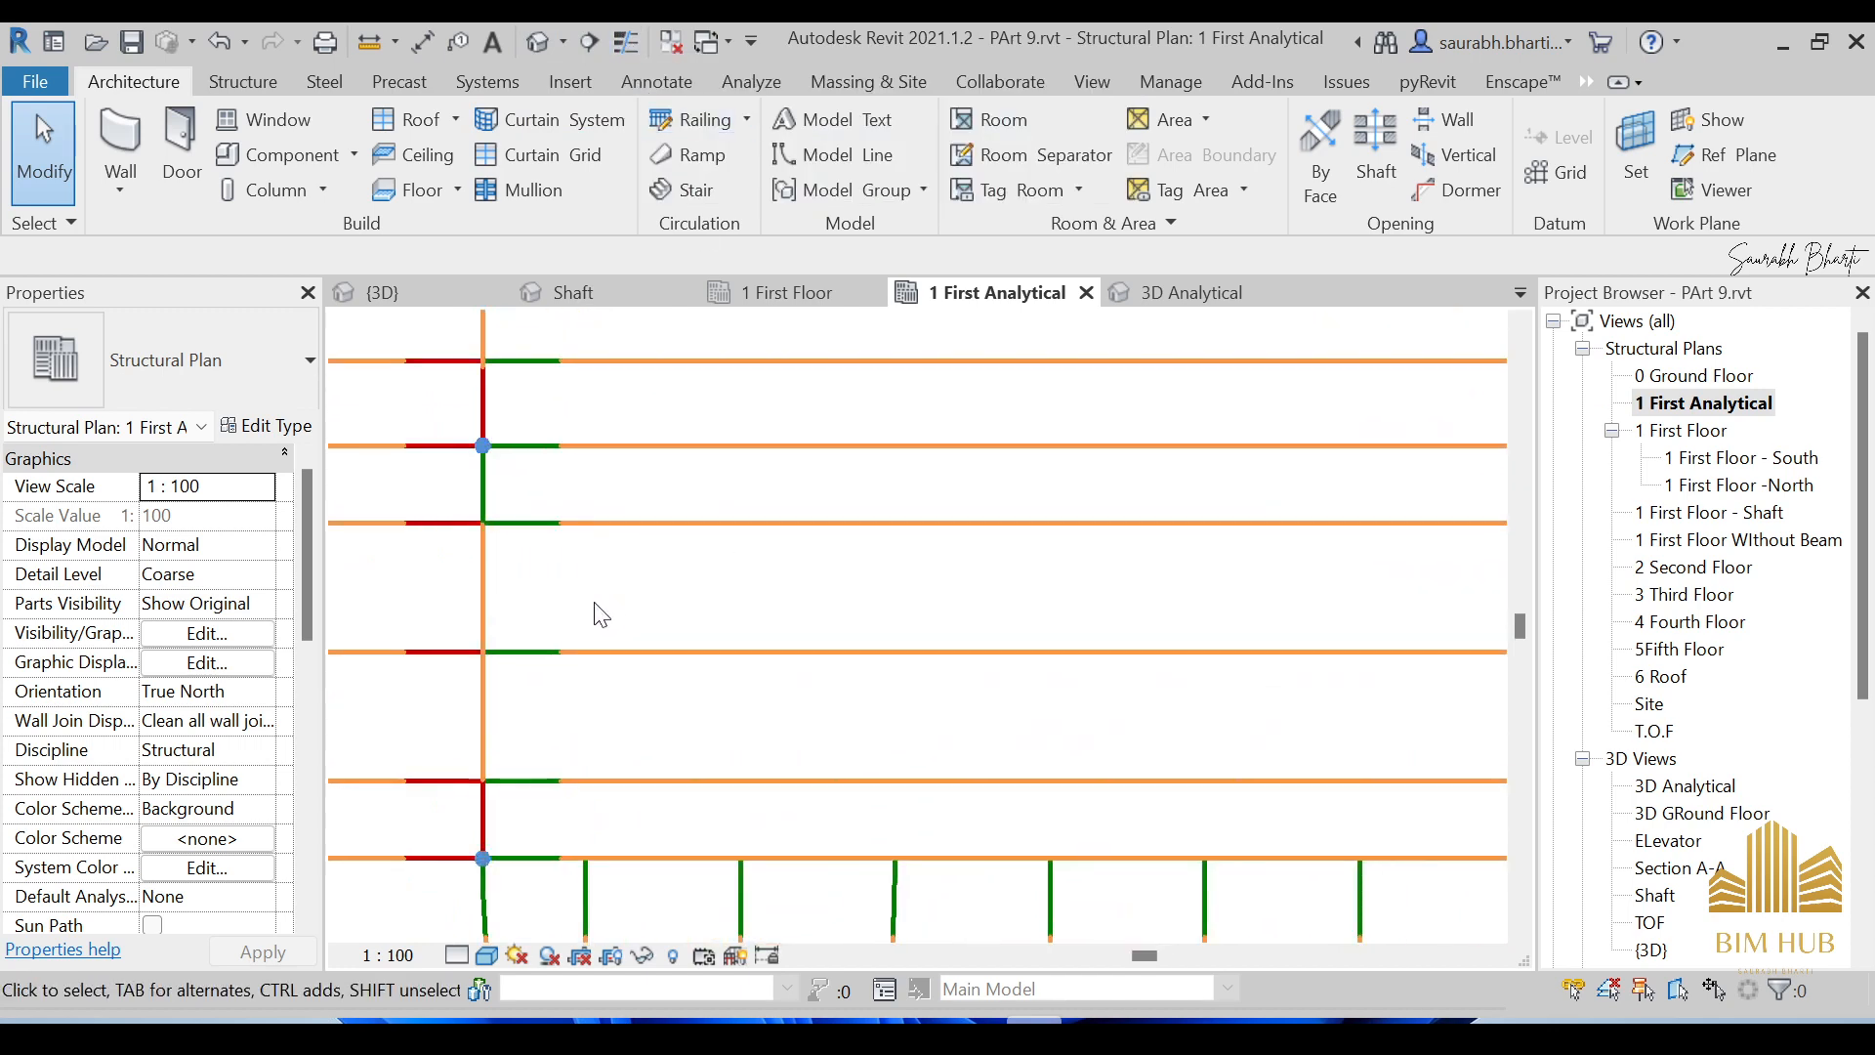
scroll(547, 542, up, 4)
scroll(991, 515, down, 7)
middle_drag(1178, 528, 668, 508)
scroll(1016, 503, down, 3)
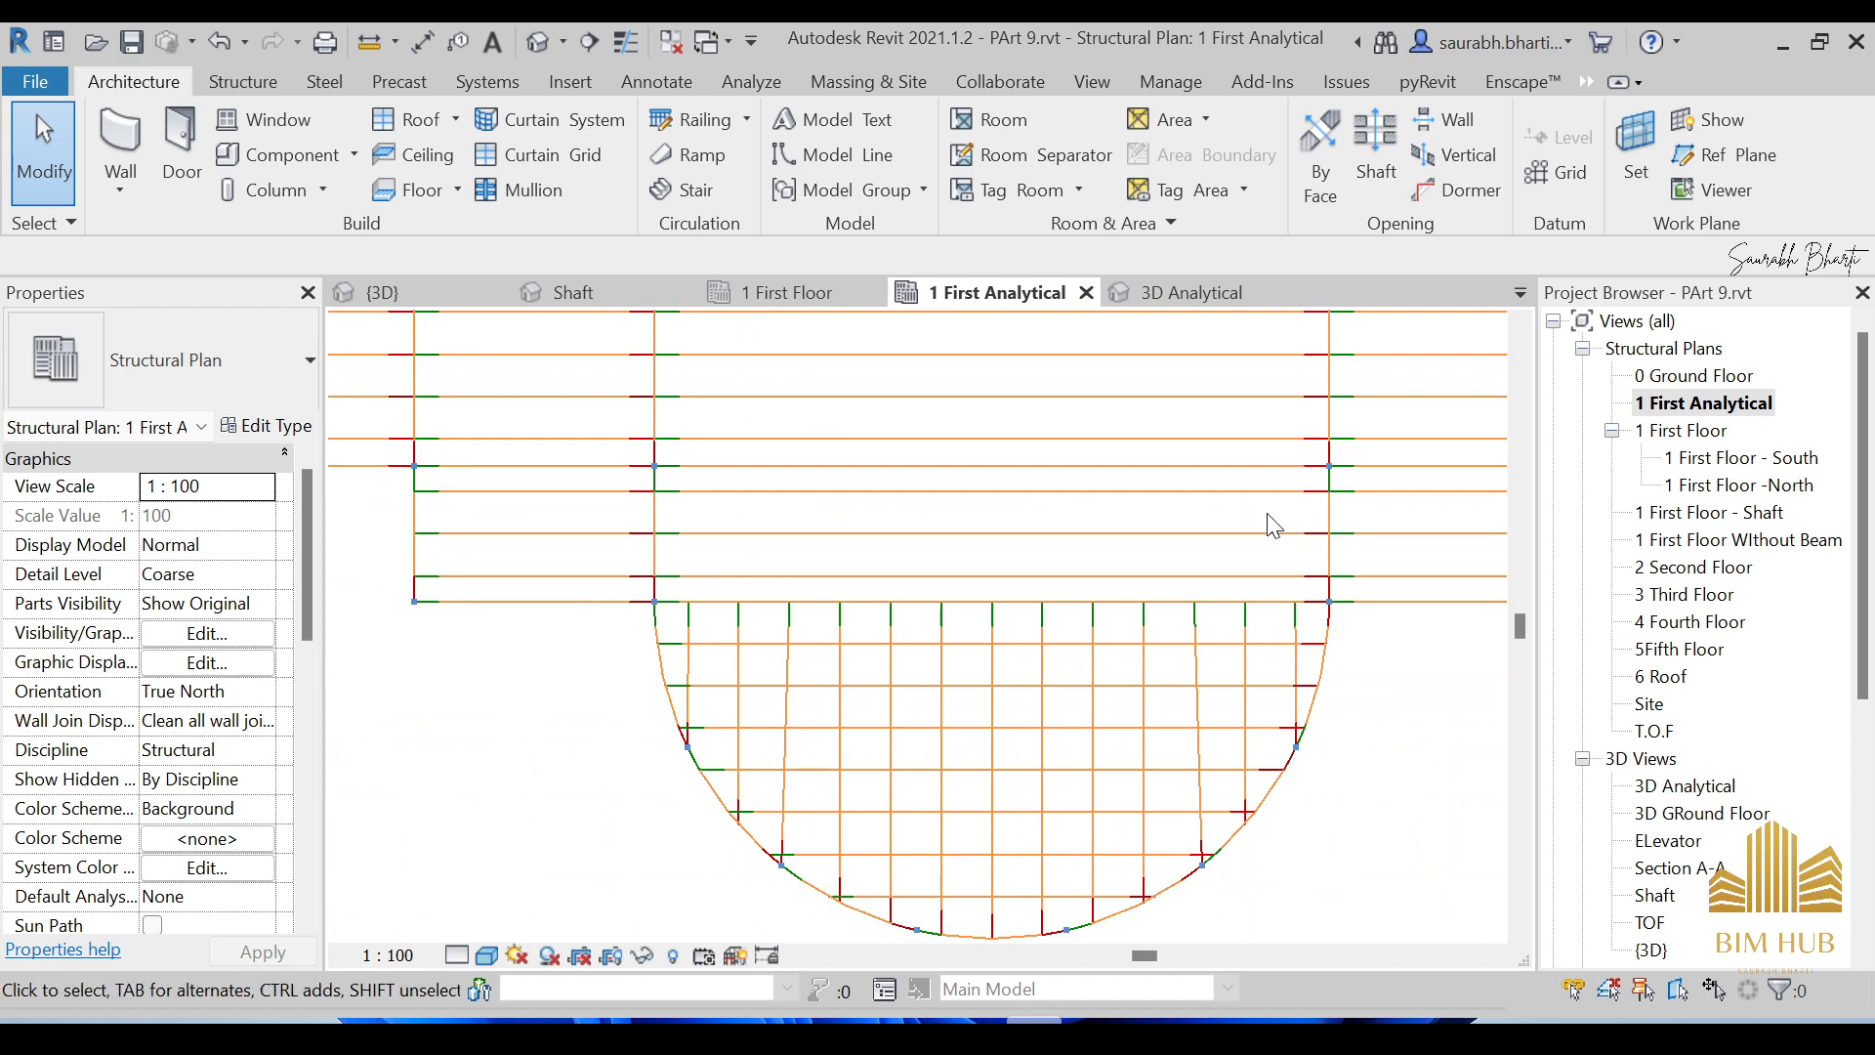
scroll(1273, 524, up, 2)
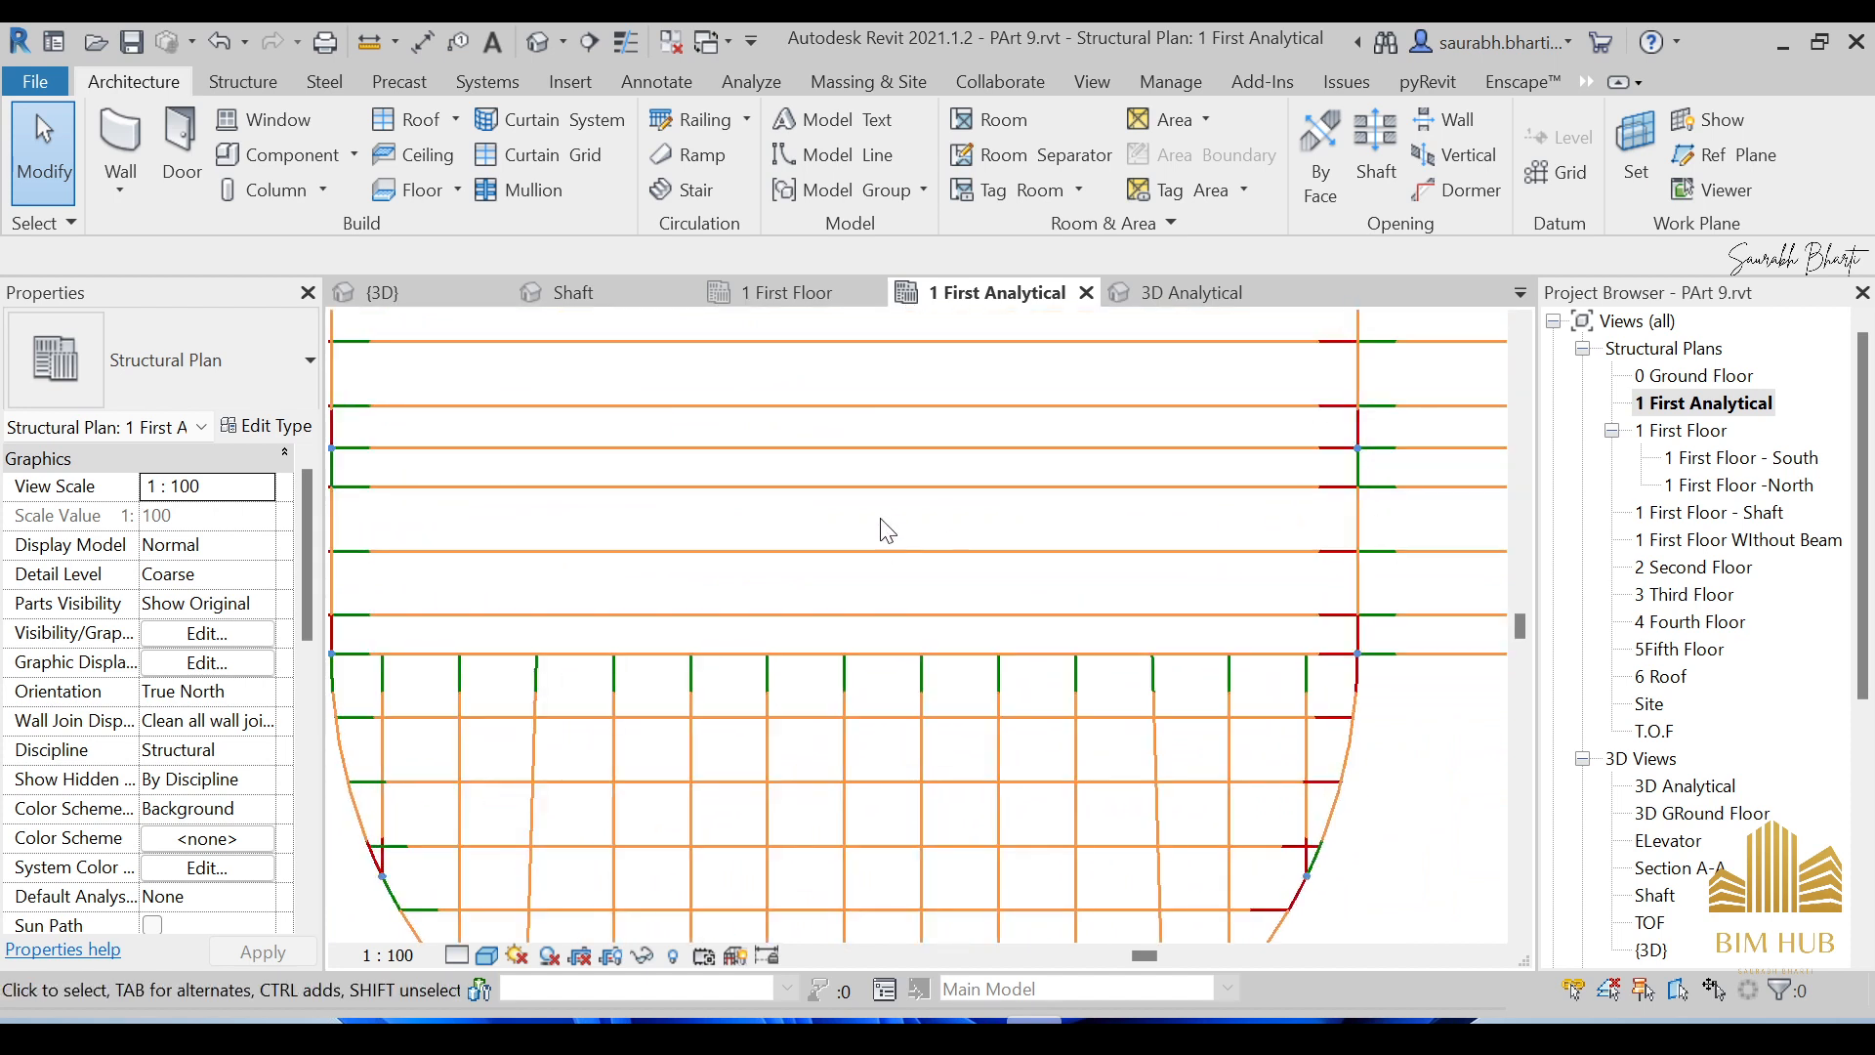
middle_drag(479, 501, 548, 515)
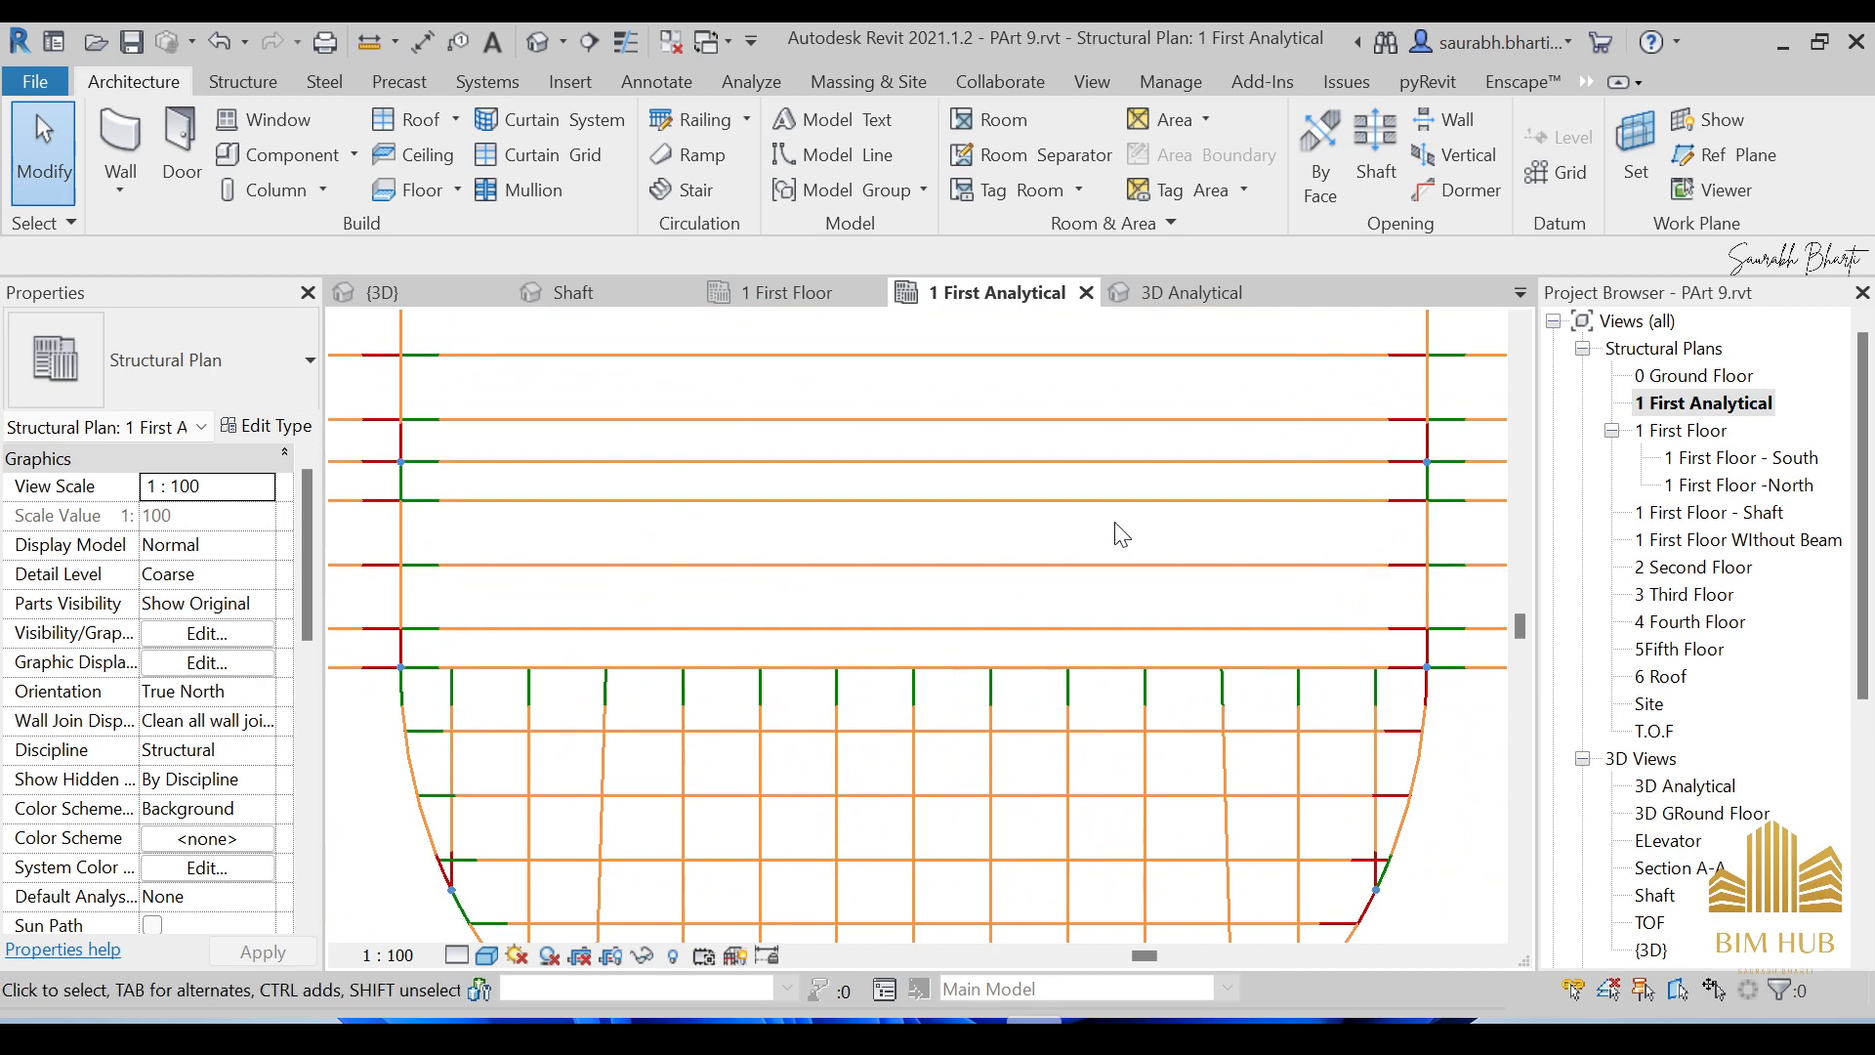
scroll(1111, 518, down, 2)
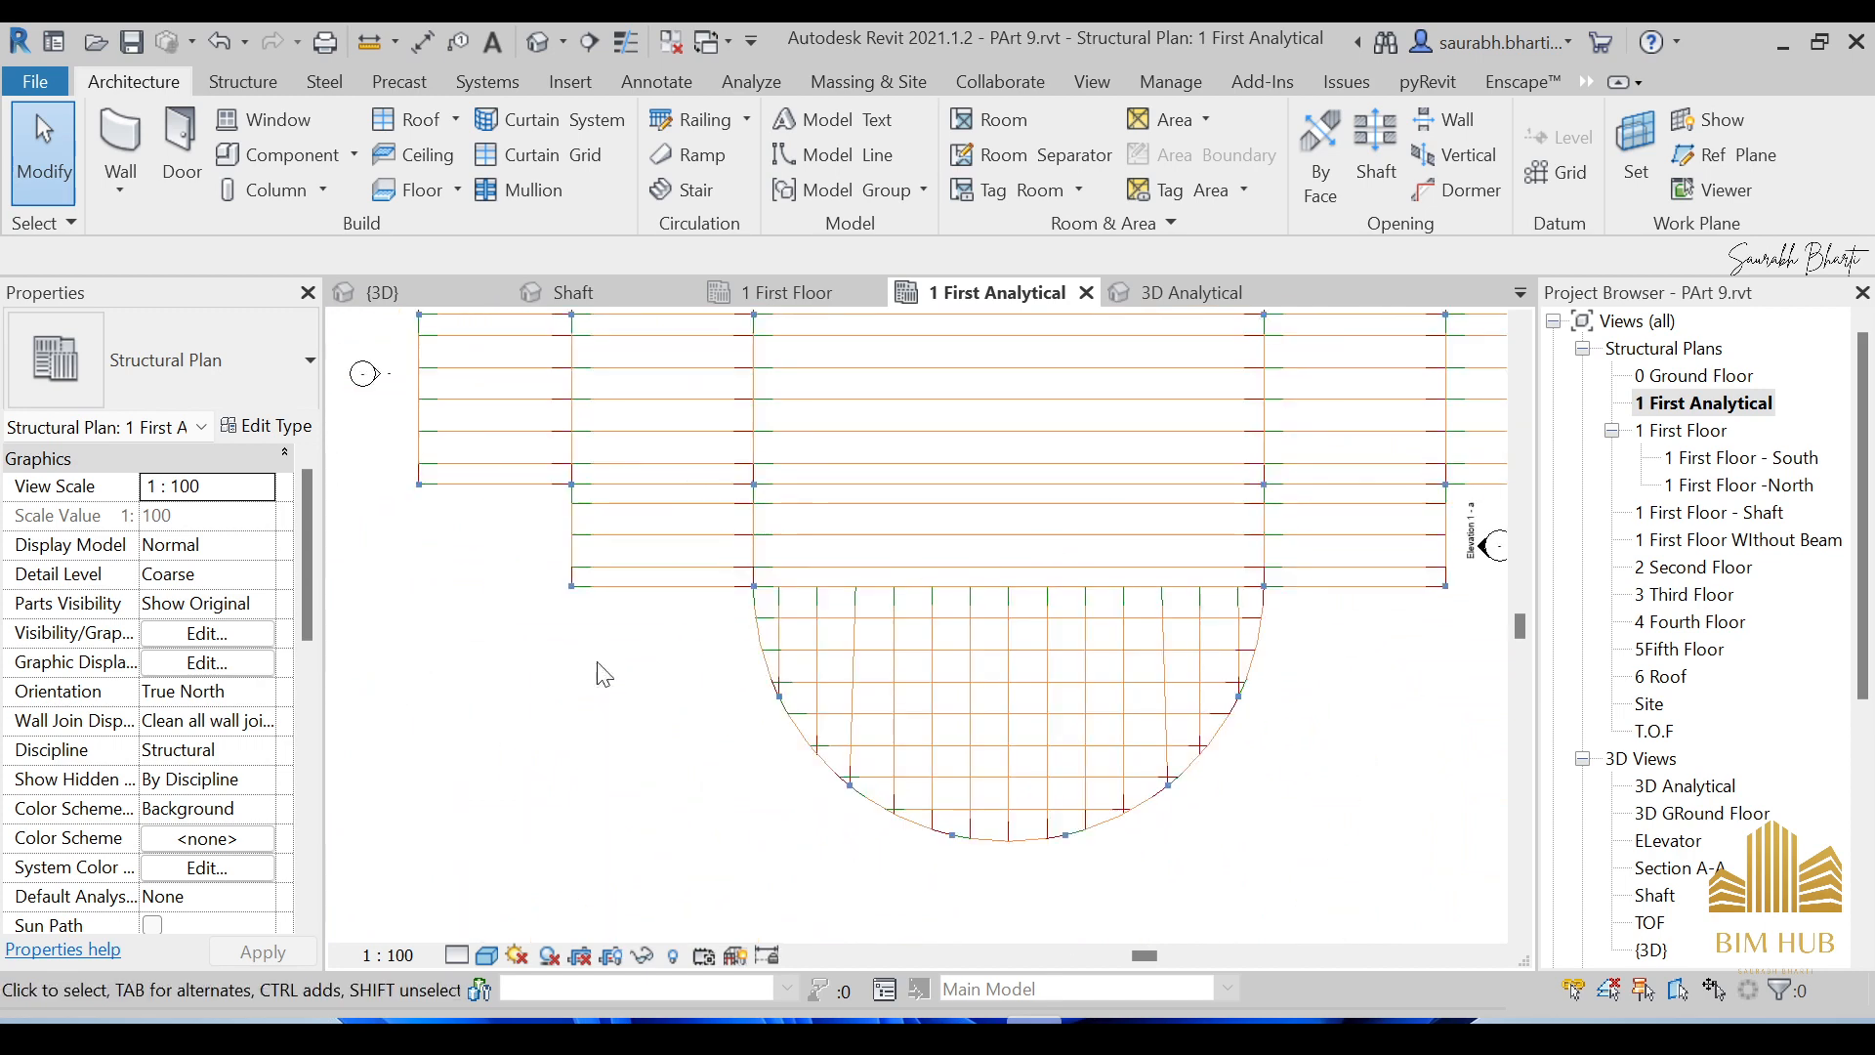
key(v)
key(v)
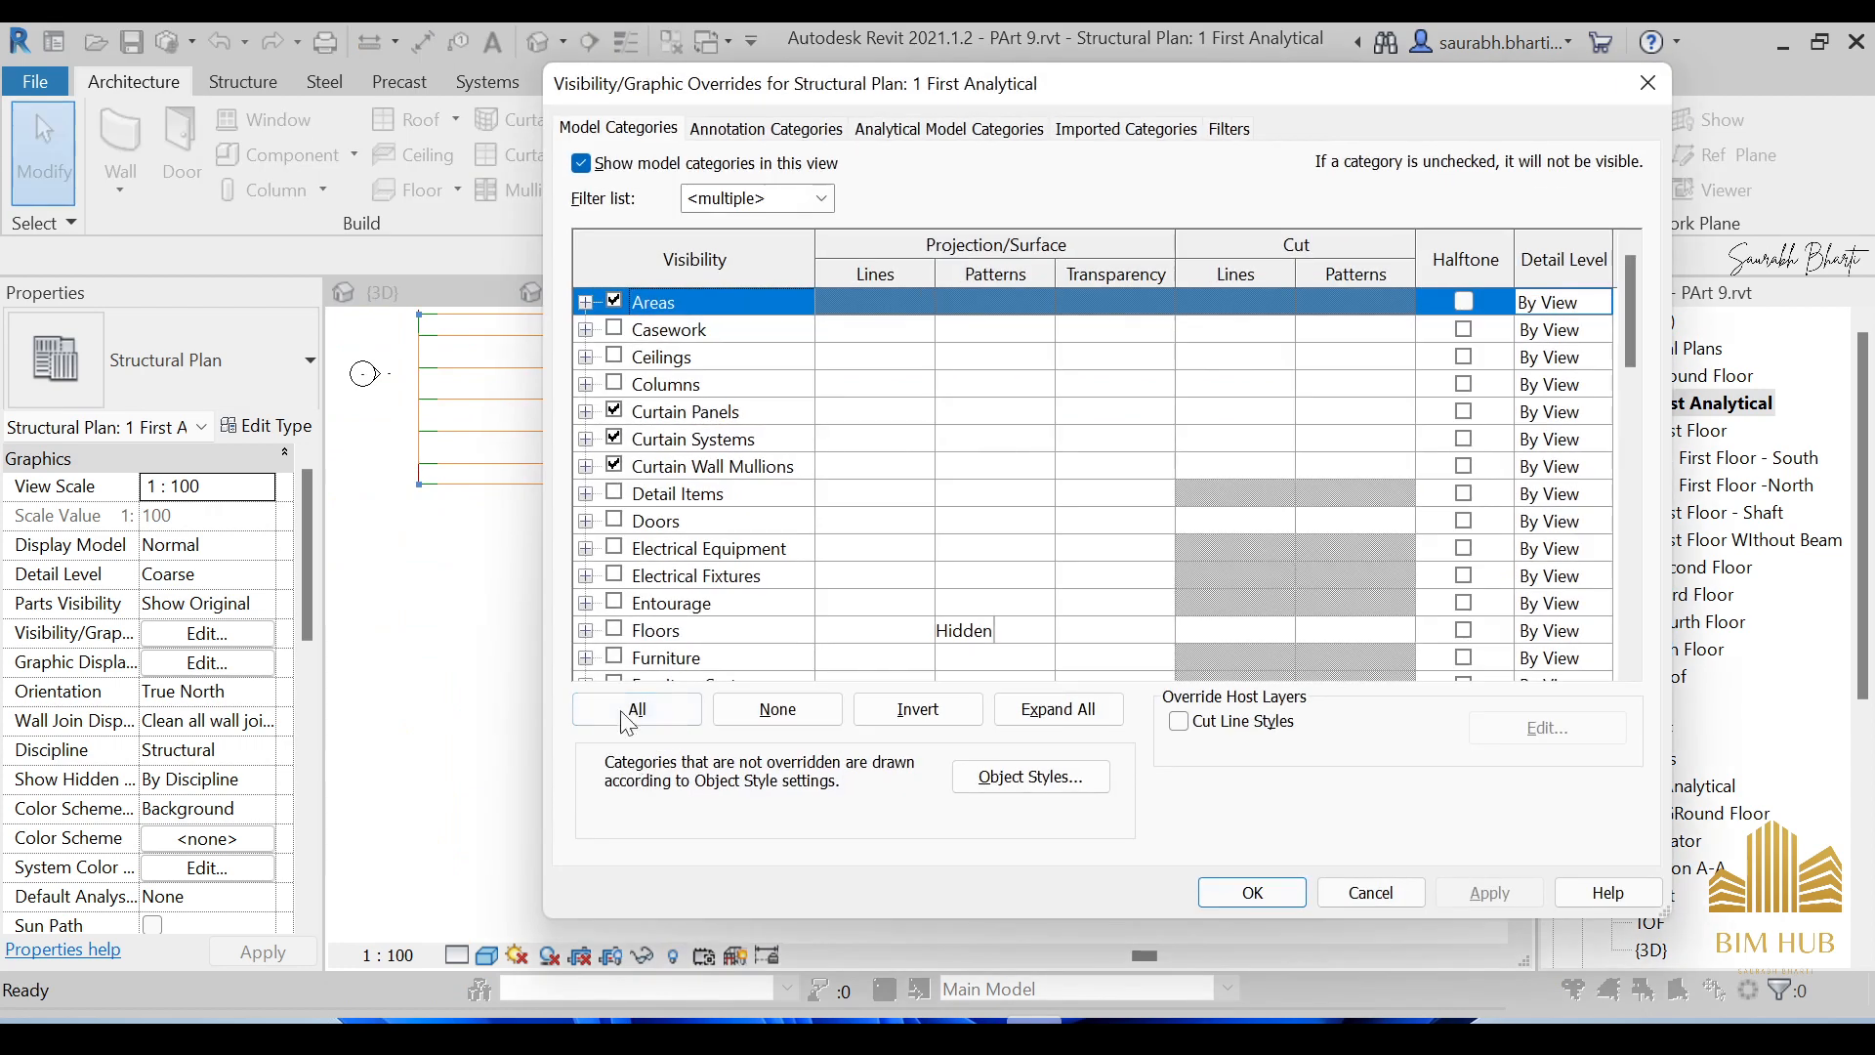
key(Return)
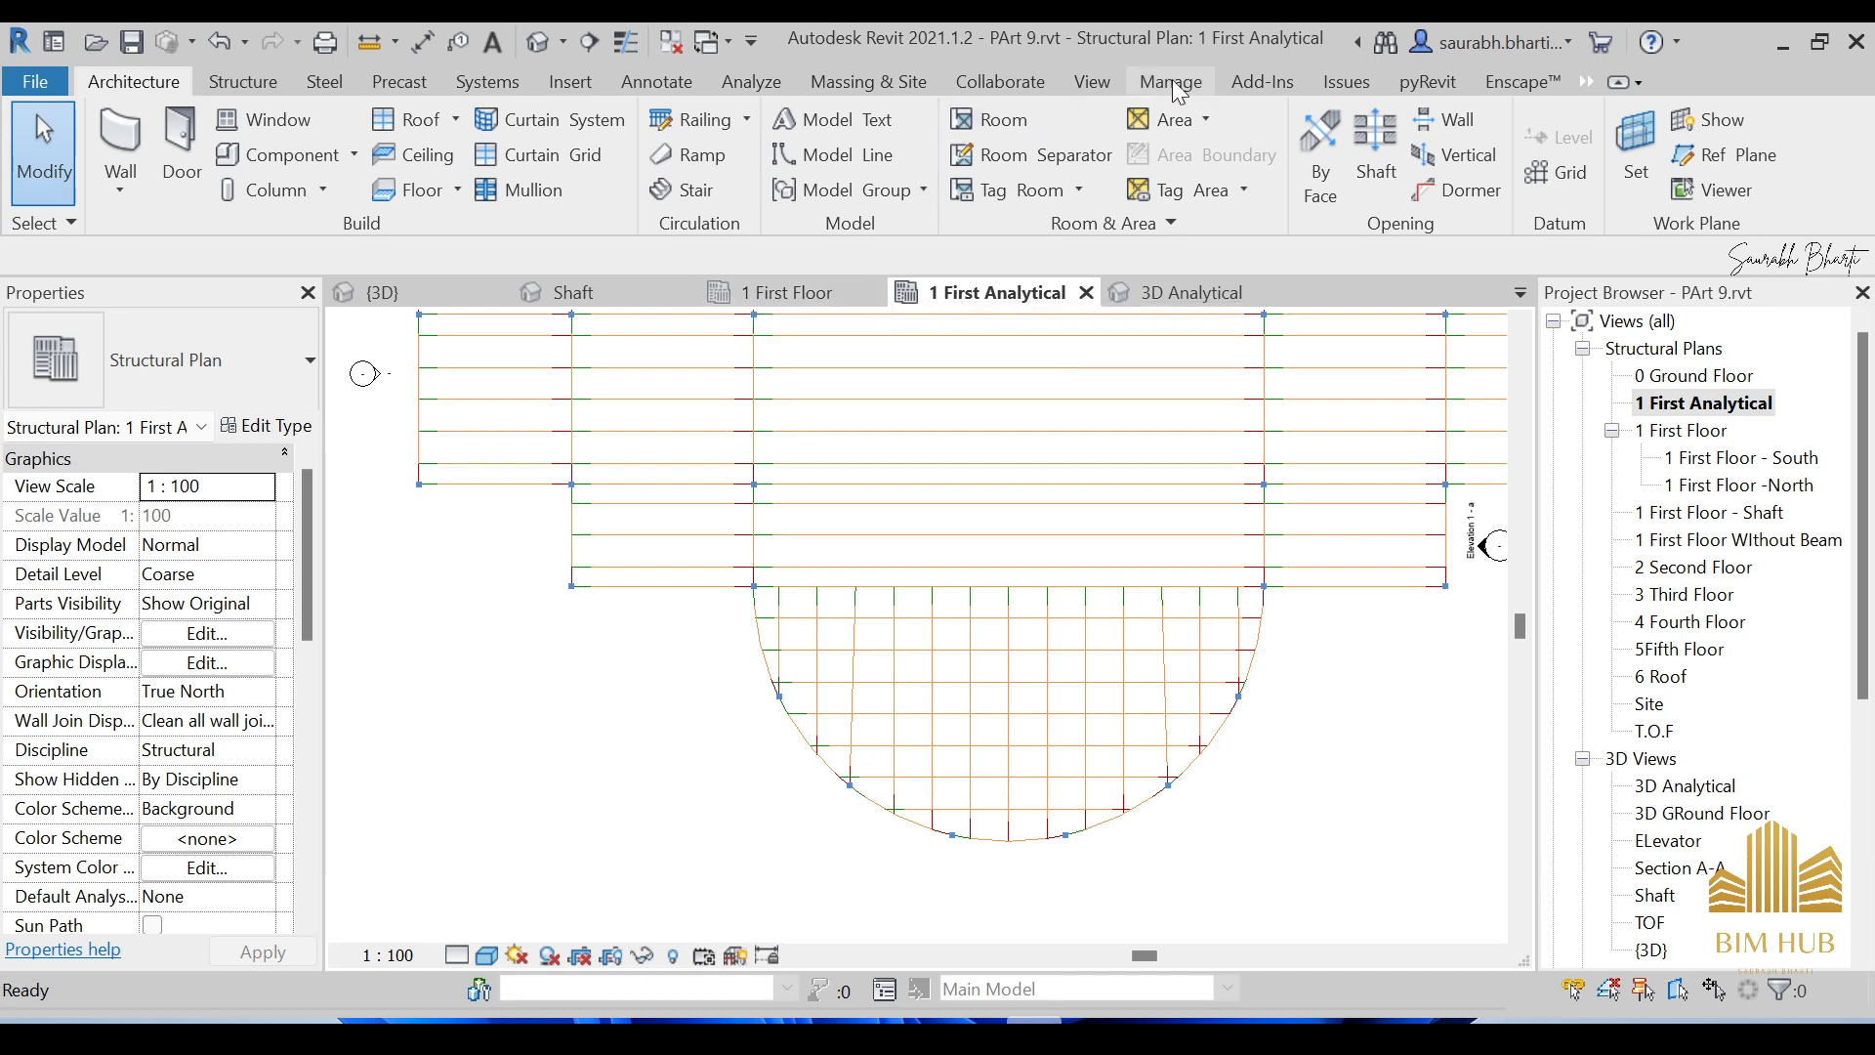
click(1082, 80)
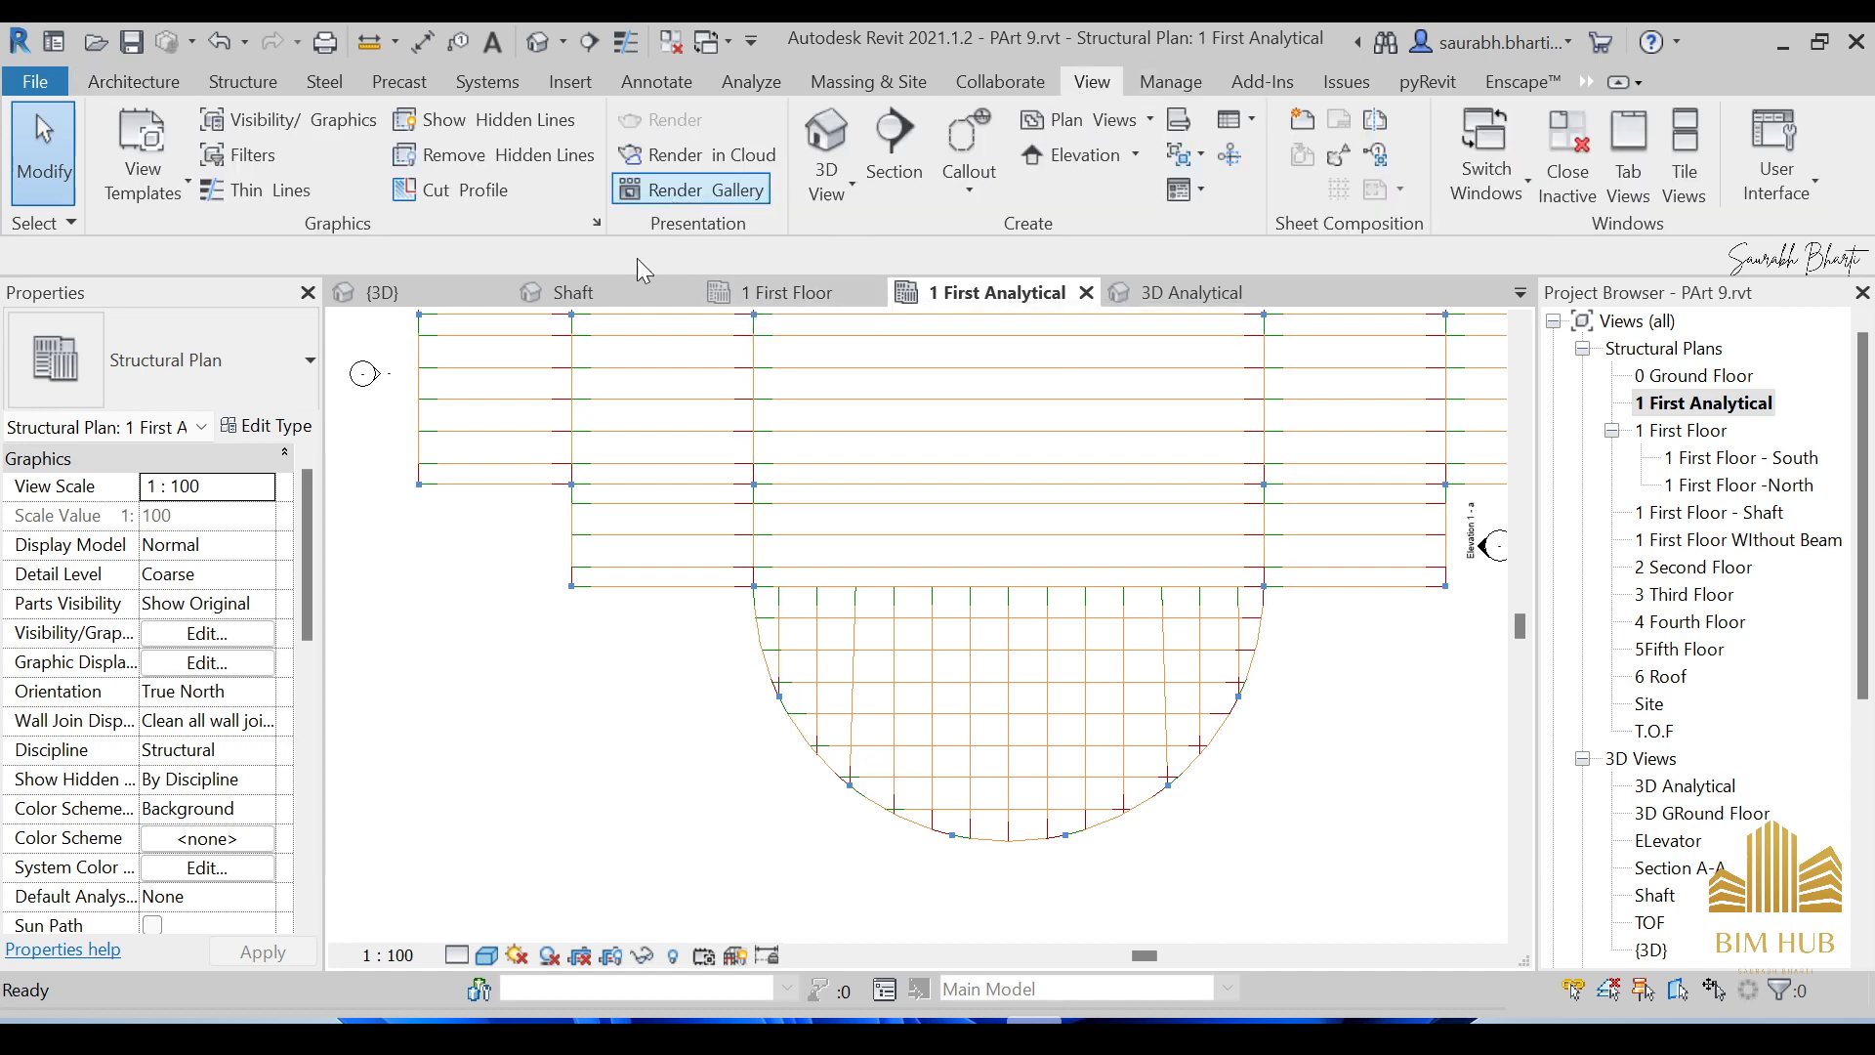
click(260, 126)
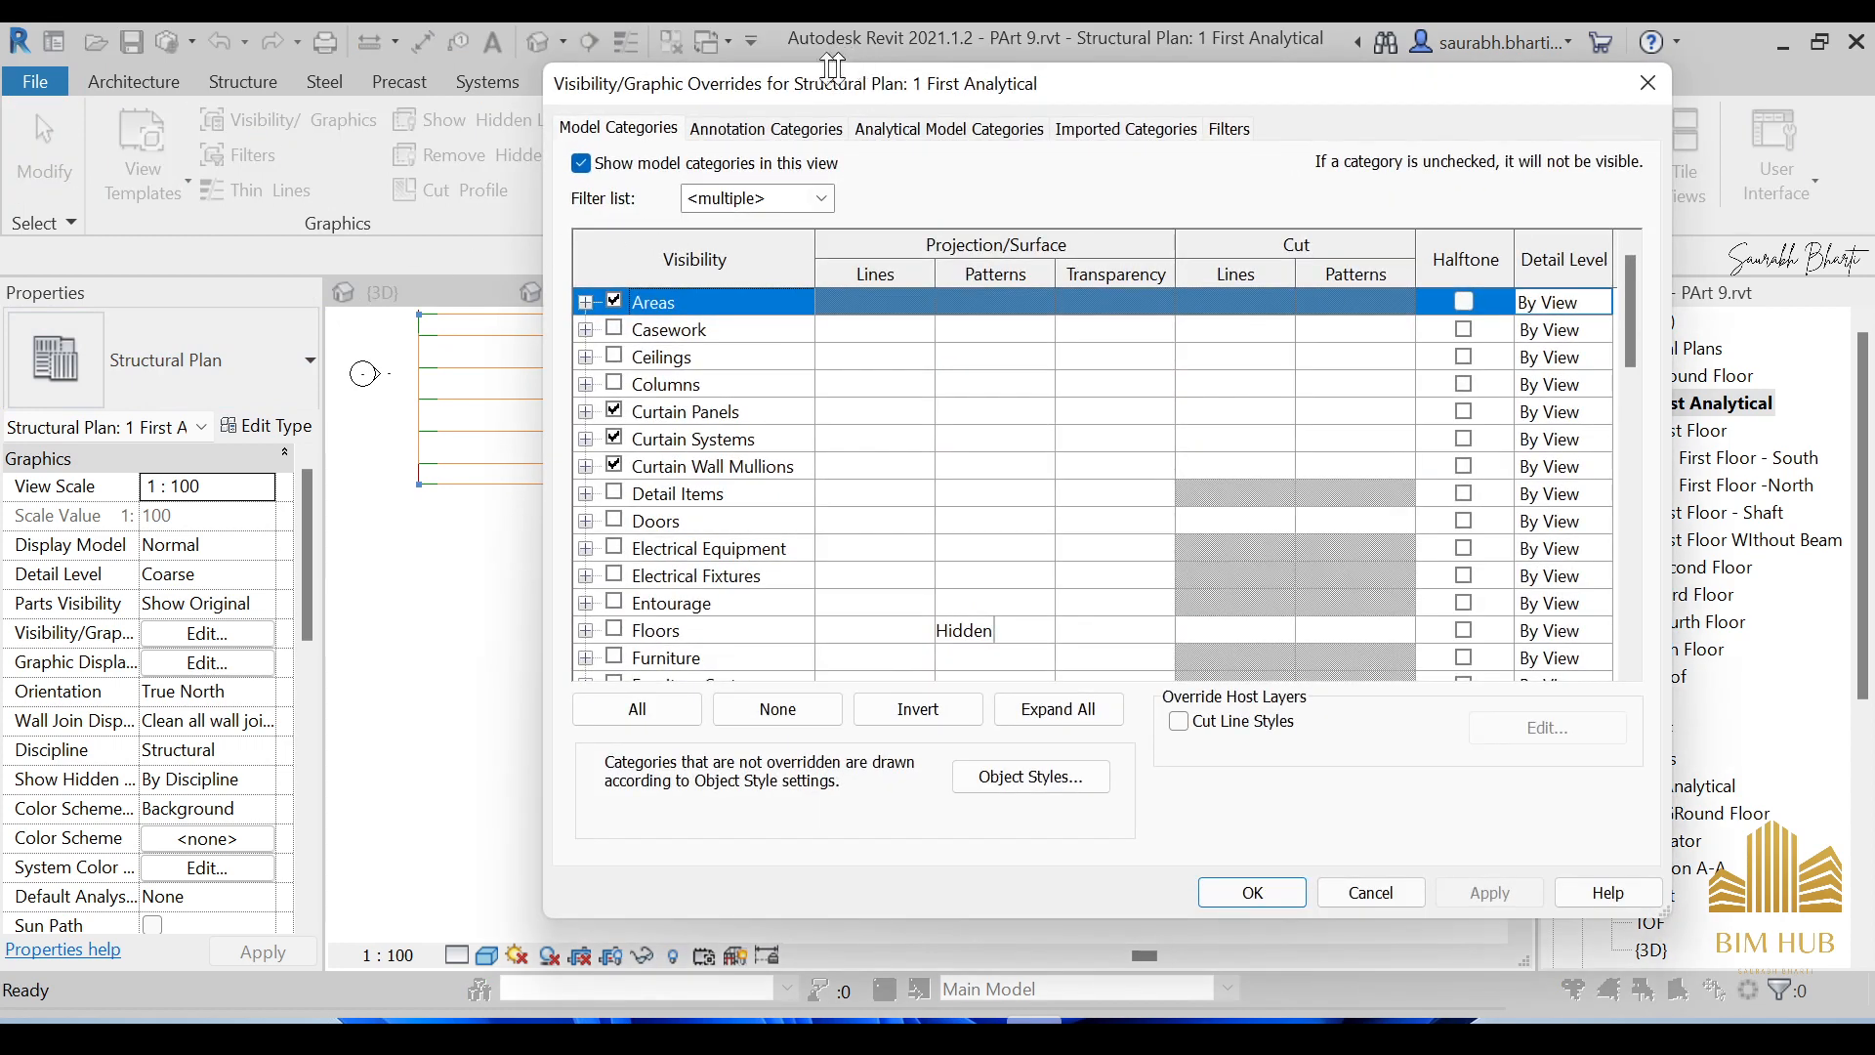
click(948, 130)
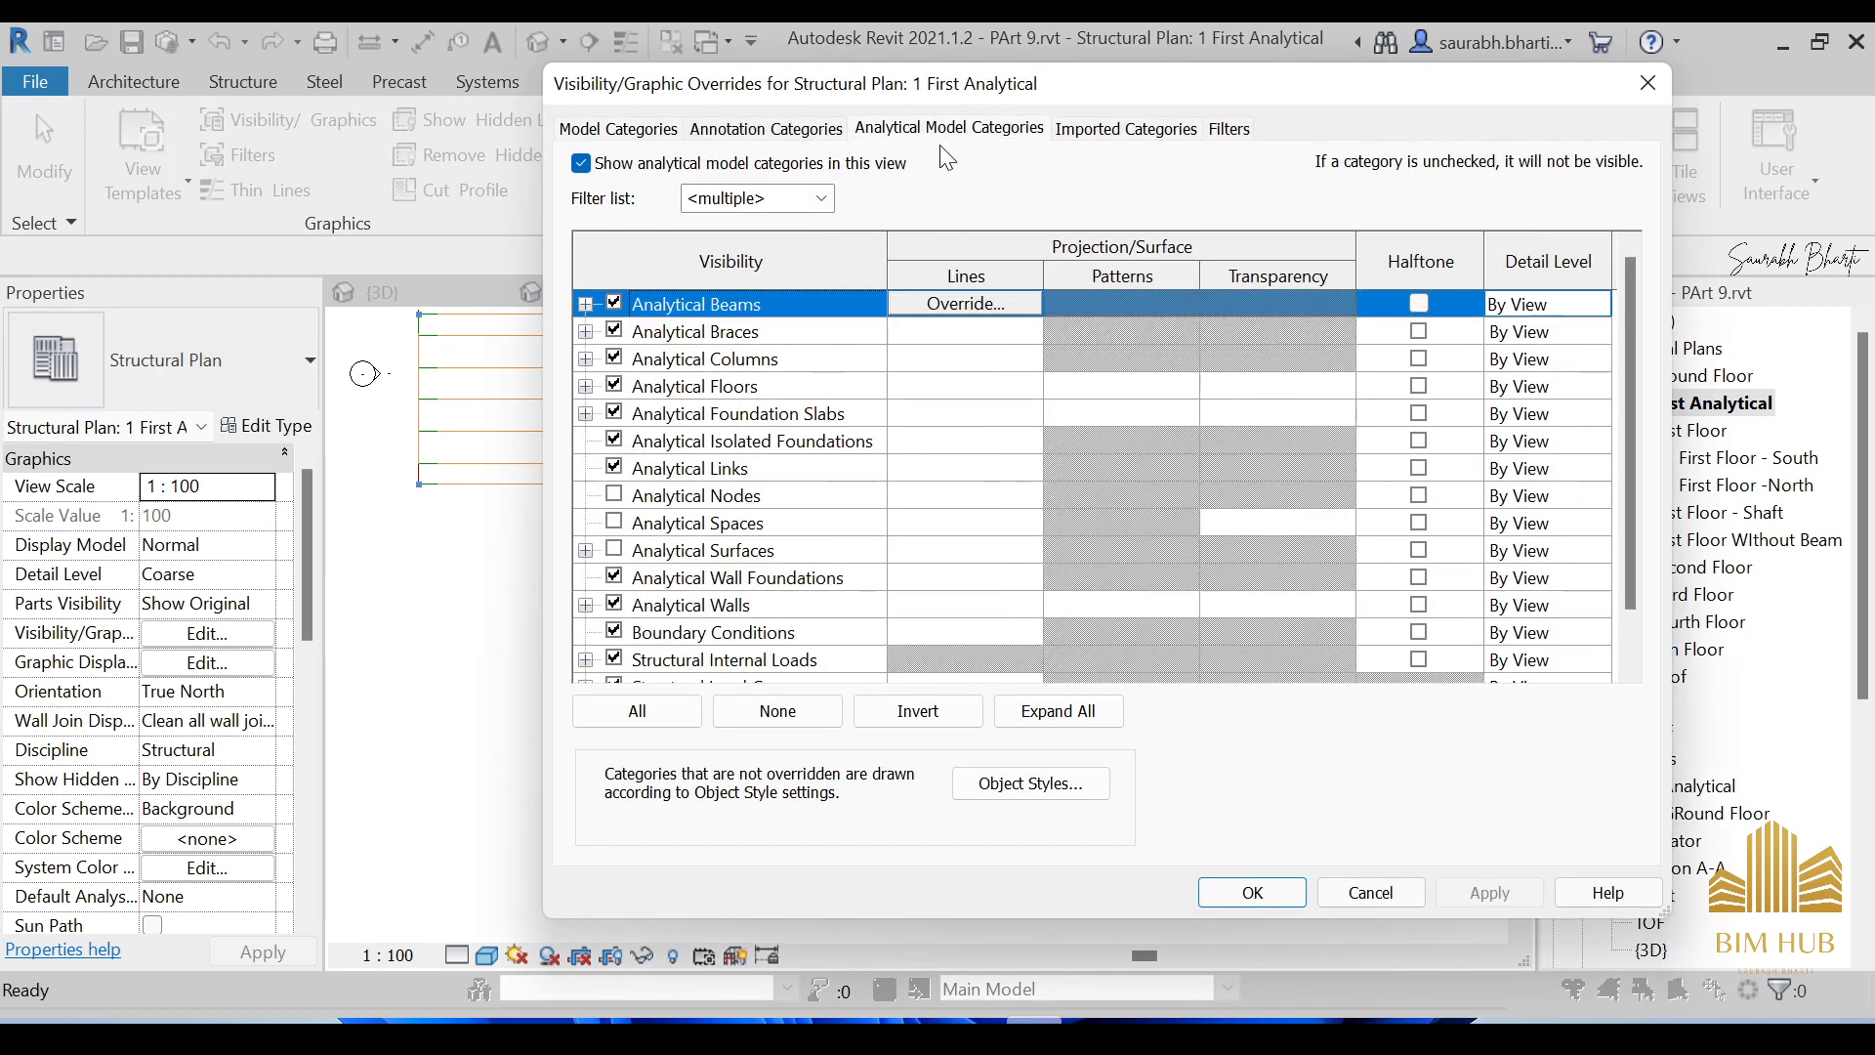
click(586, 305)
click(941, 330)
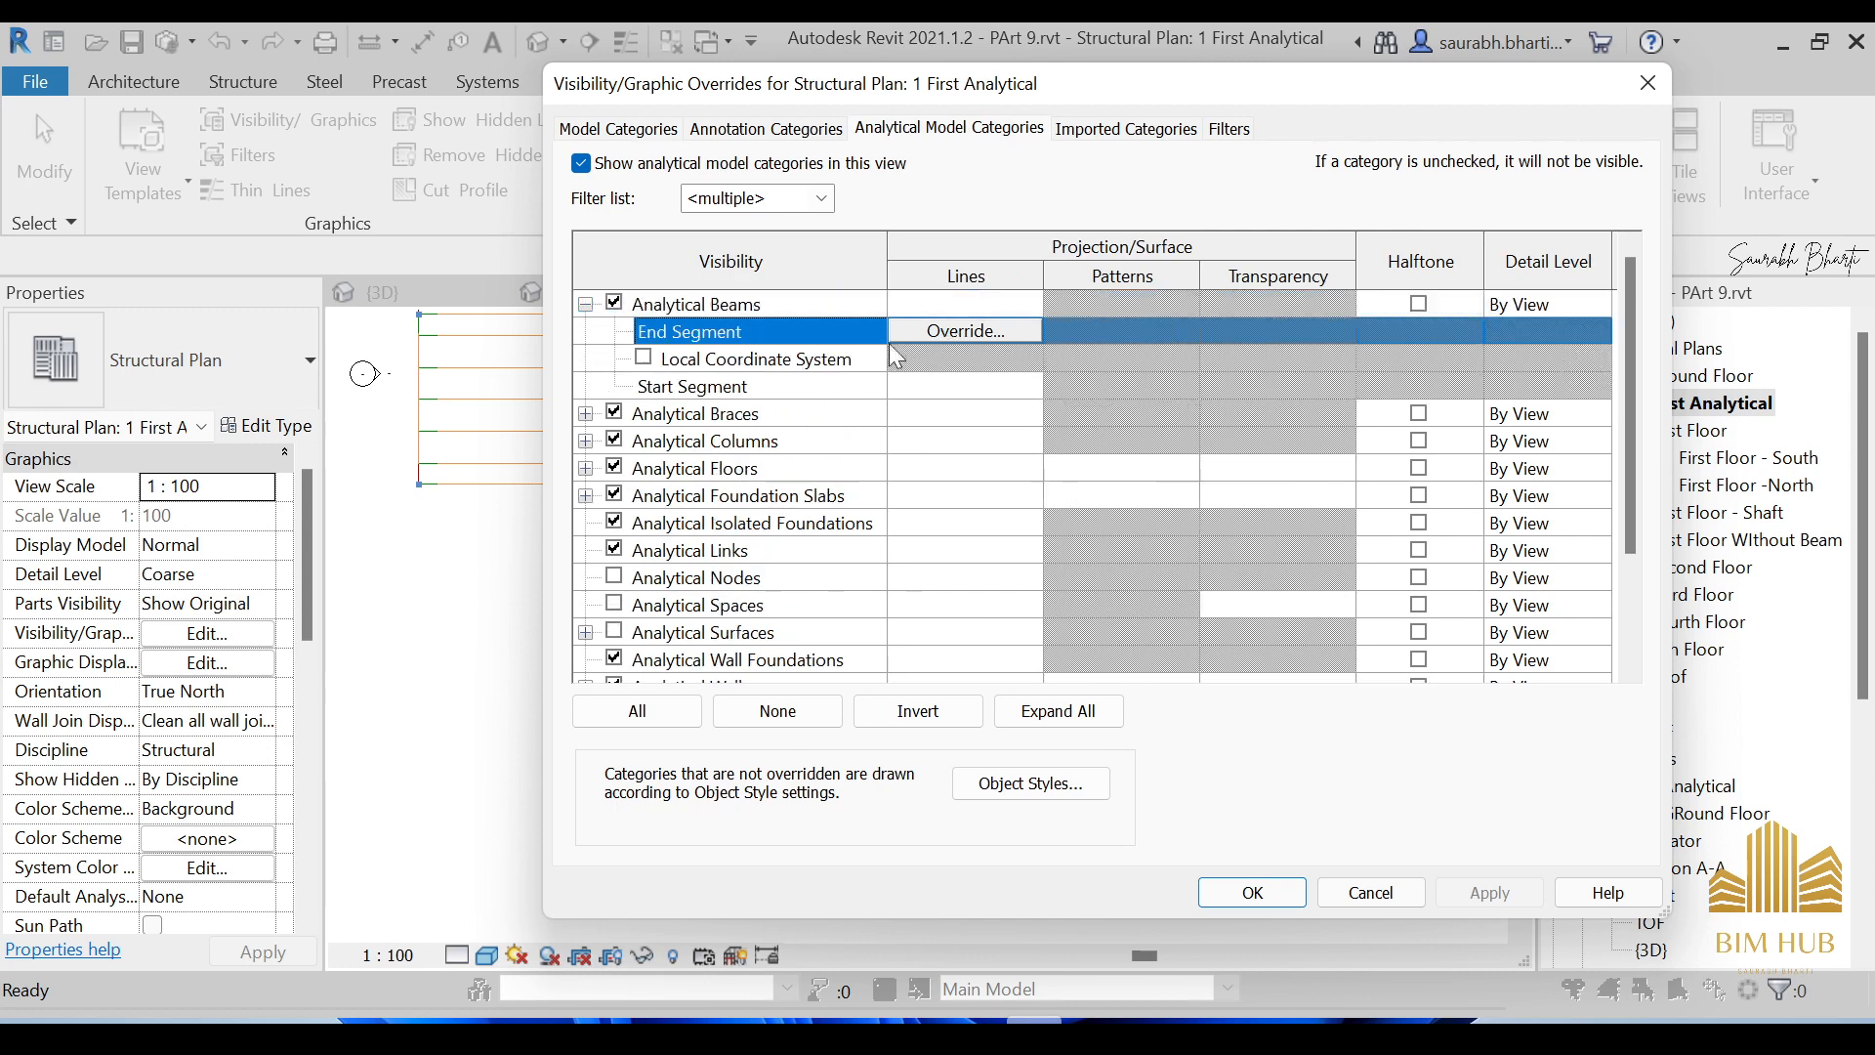
click(866, 389)
click(941, 387)
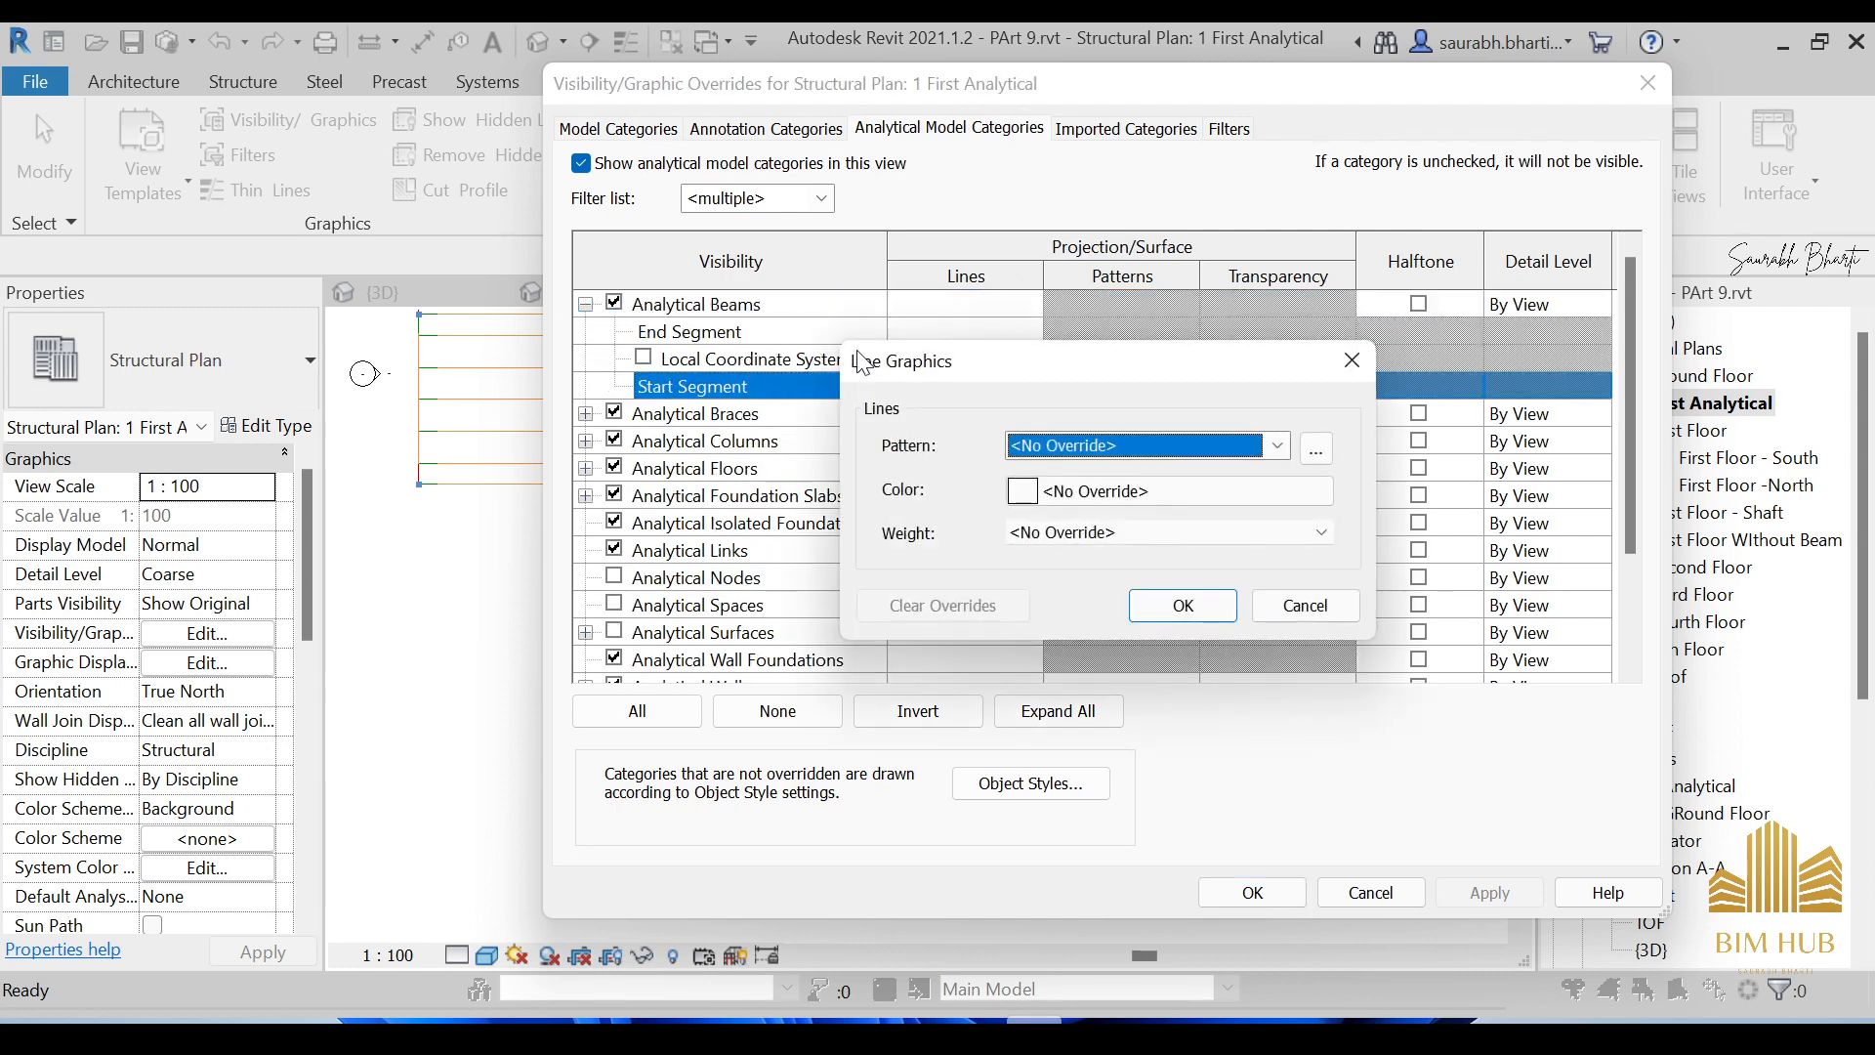
key(Escape)
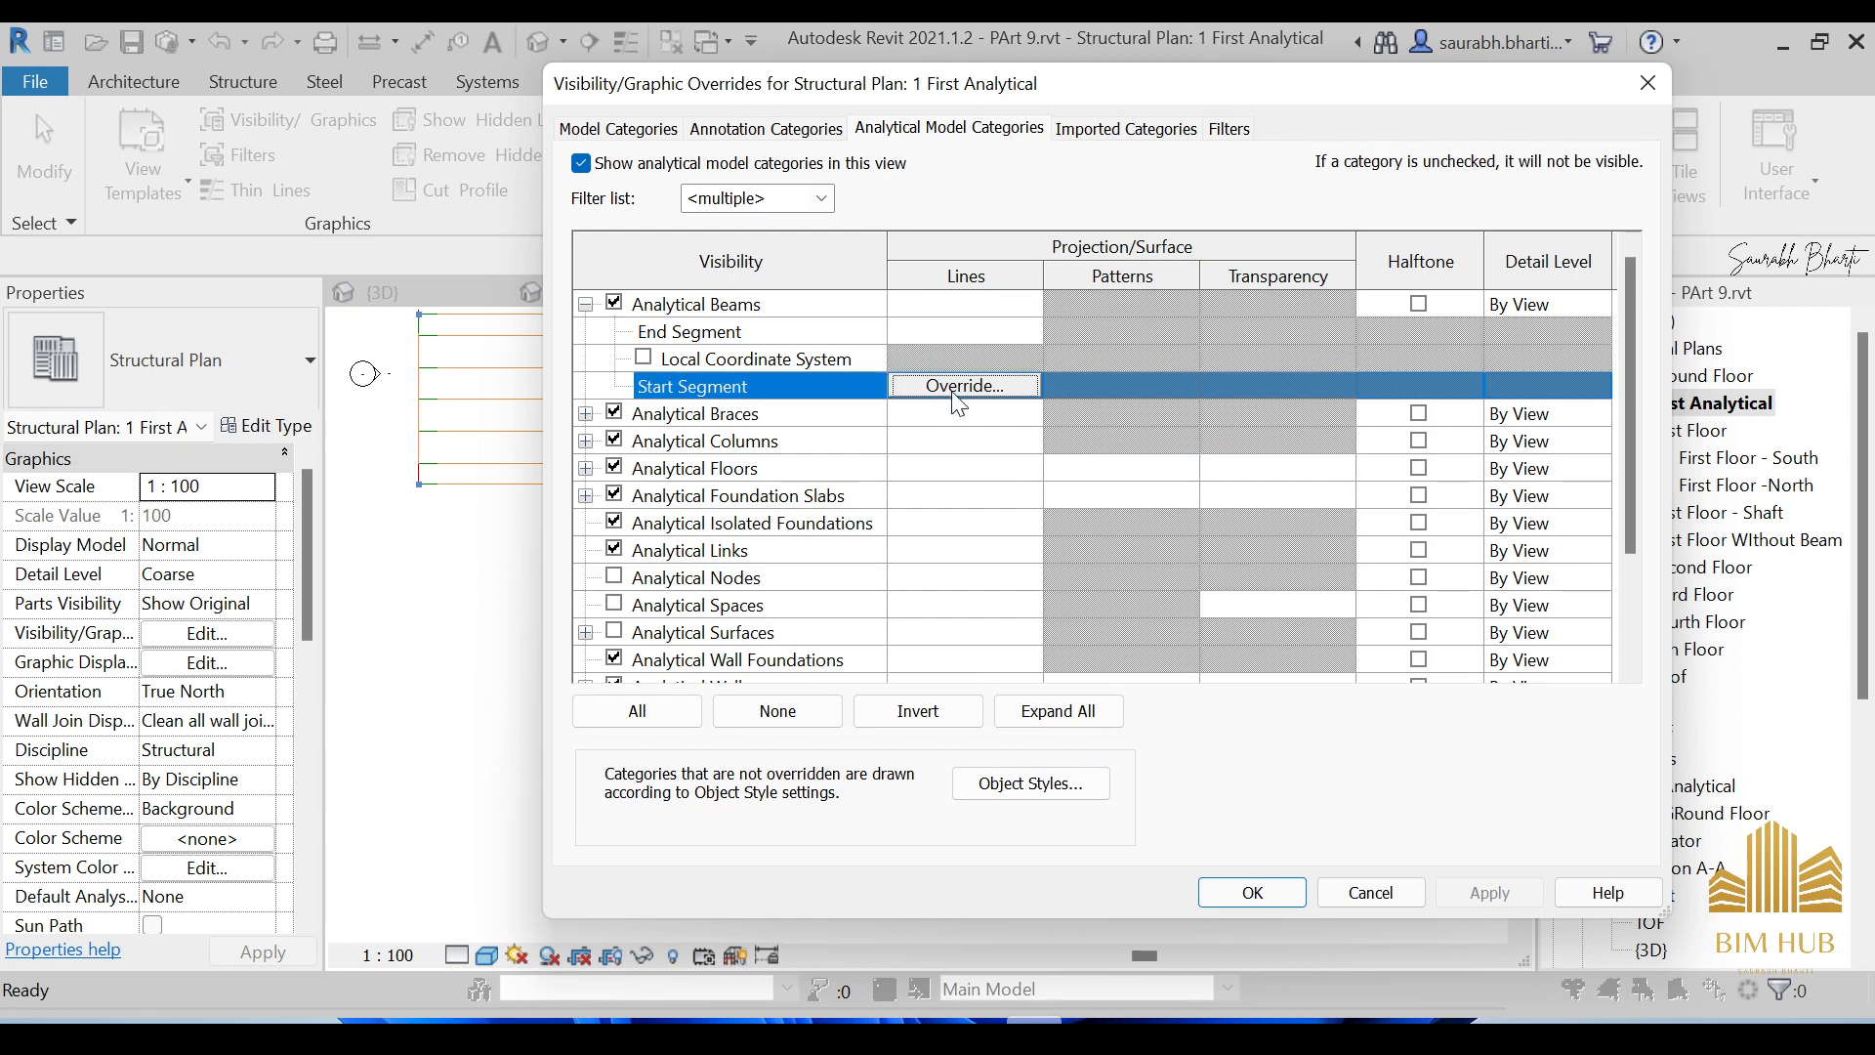
click(1640, 91)
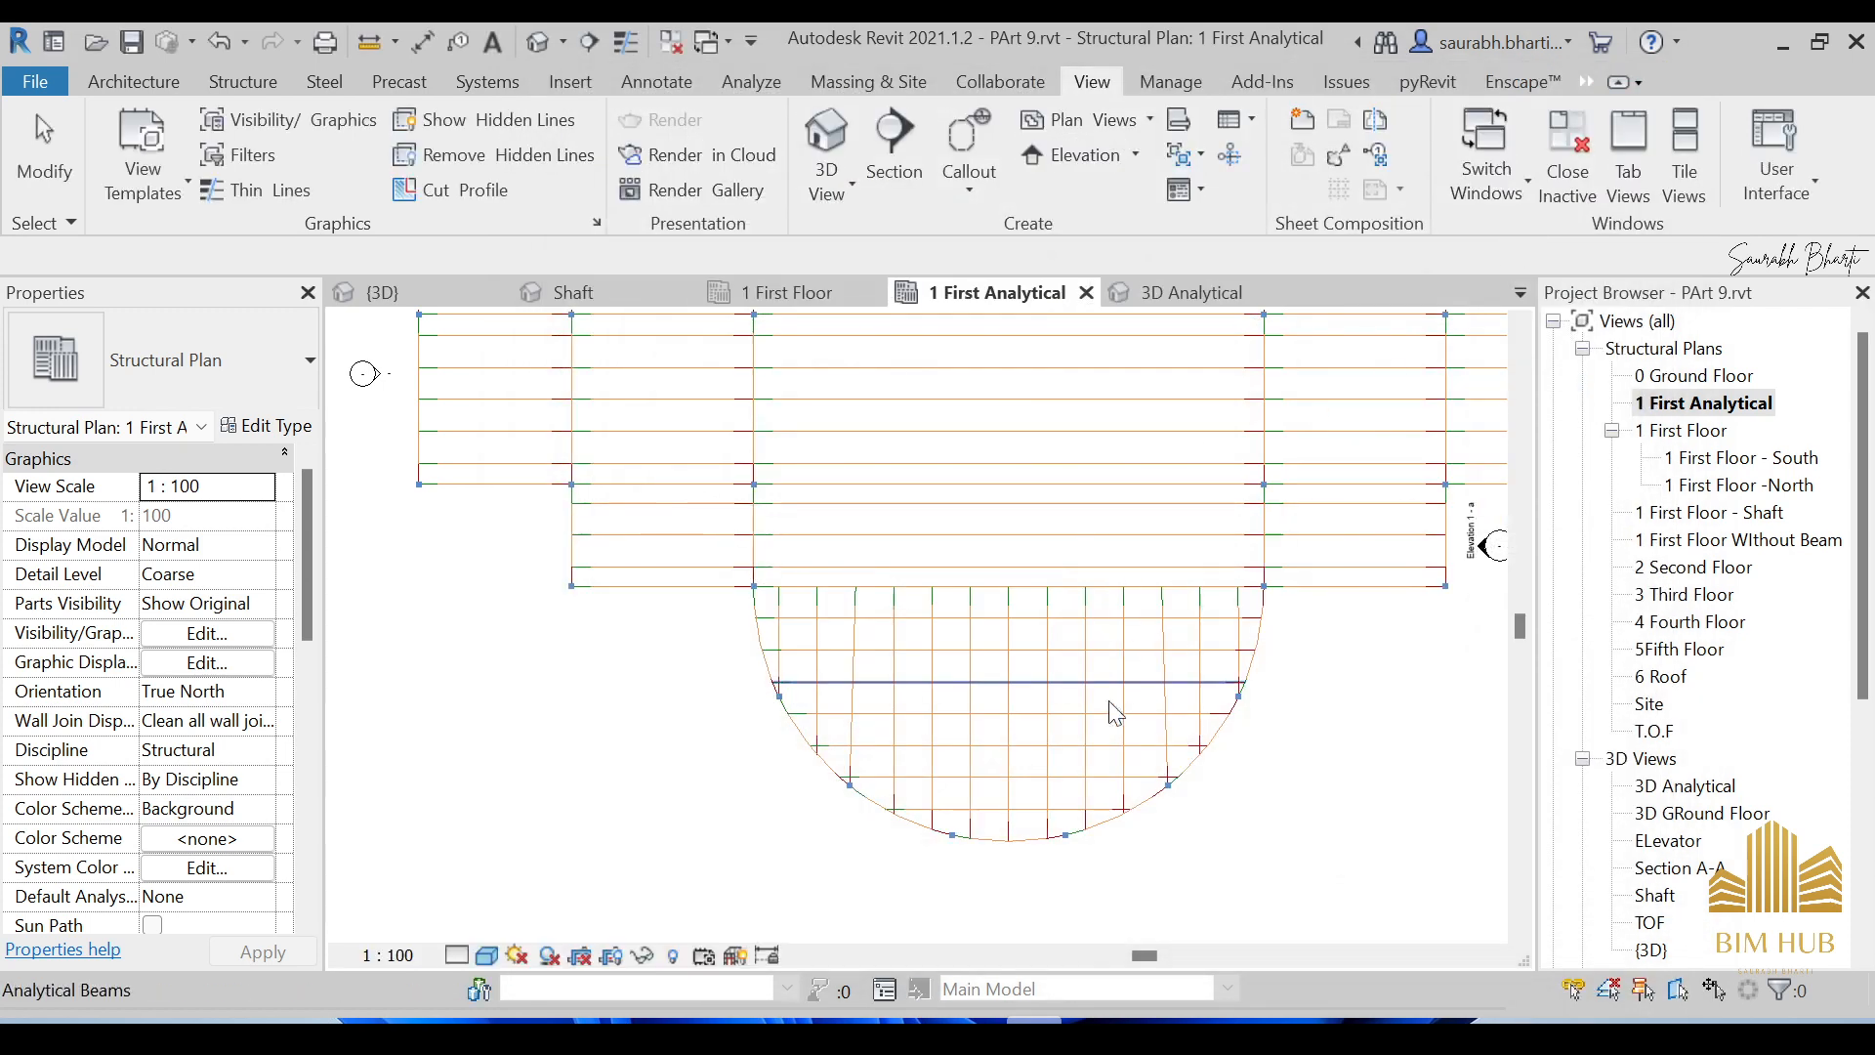
scroll(1055, 633, down, 3)
middle_drag(1045, 517, 994, 584)
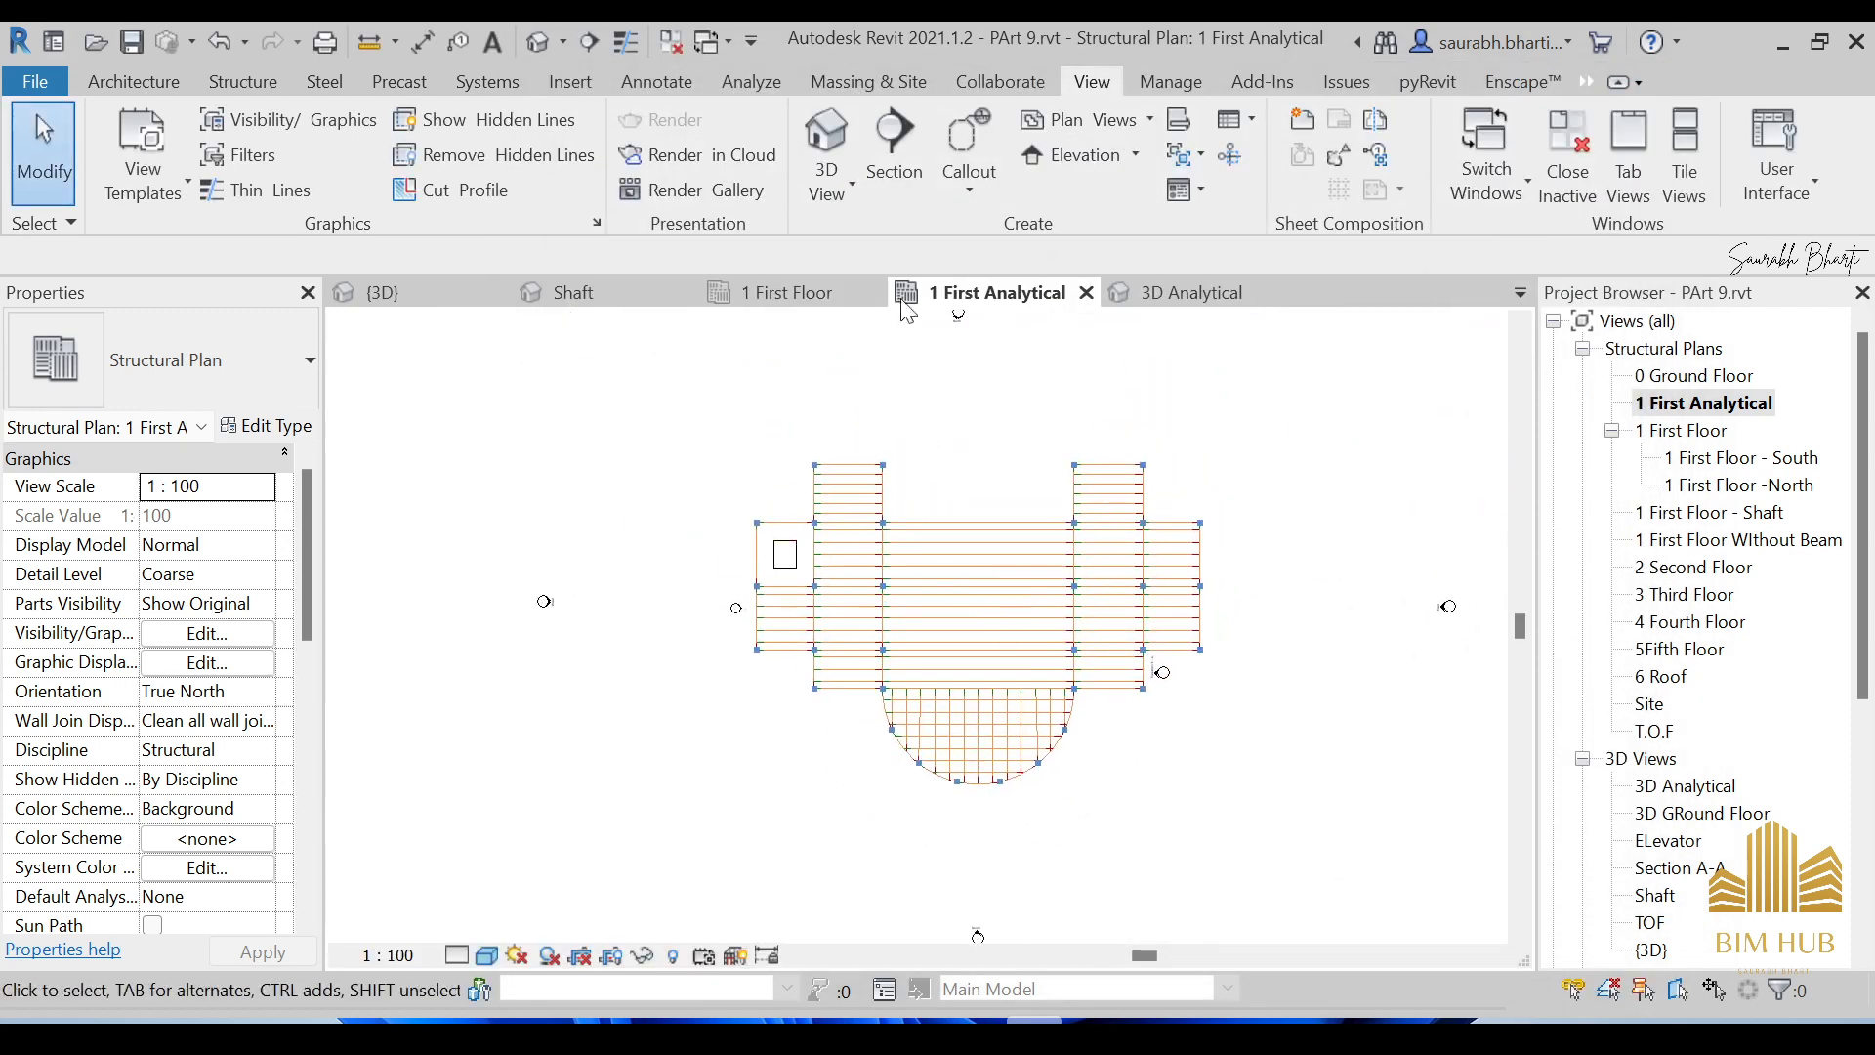
Go from the default 3D view to 3D Analytical, orbit toward top-down and select an upper analytical floor.
click(539, 44)
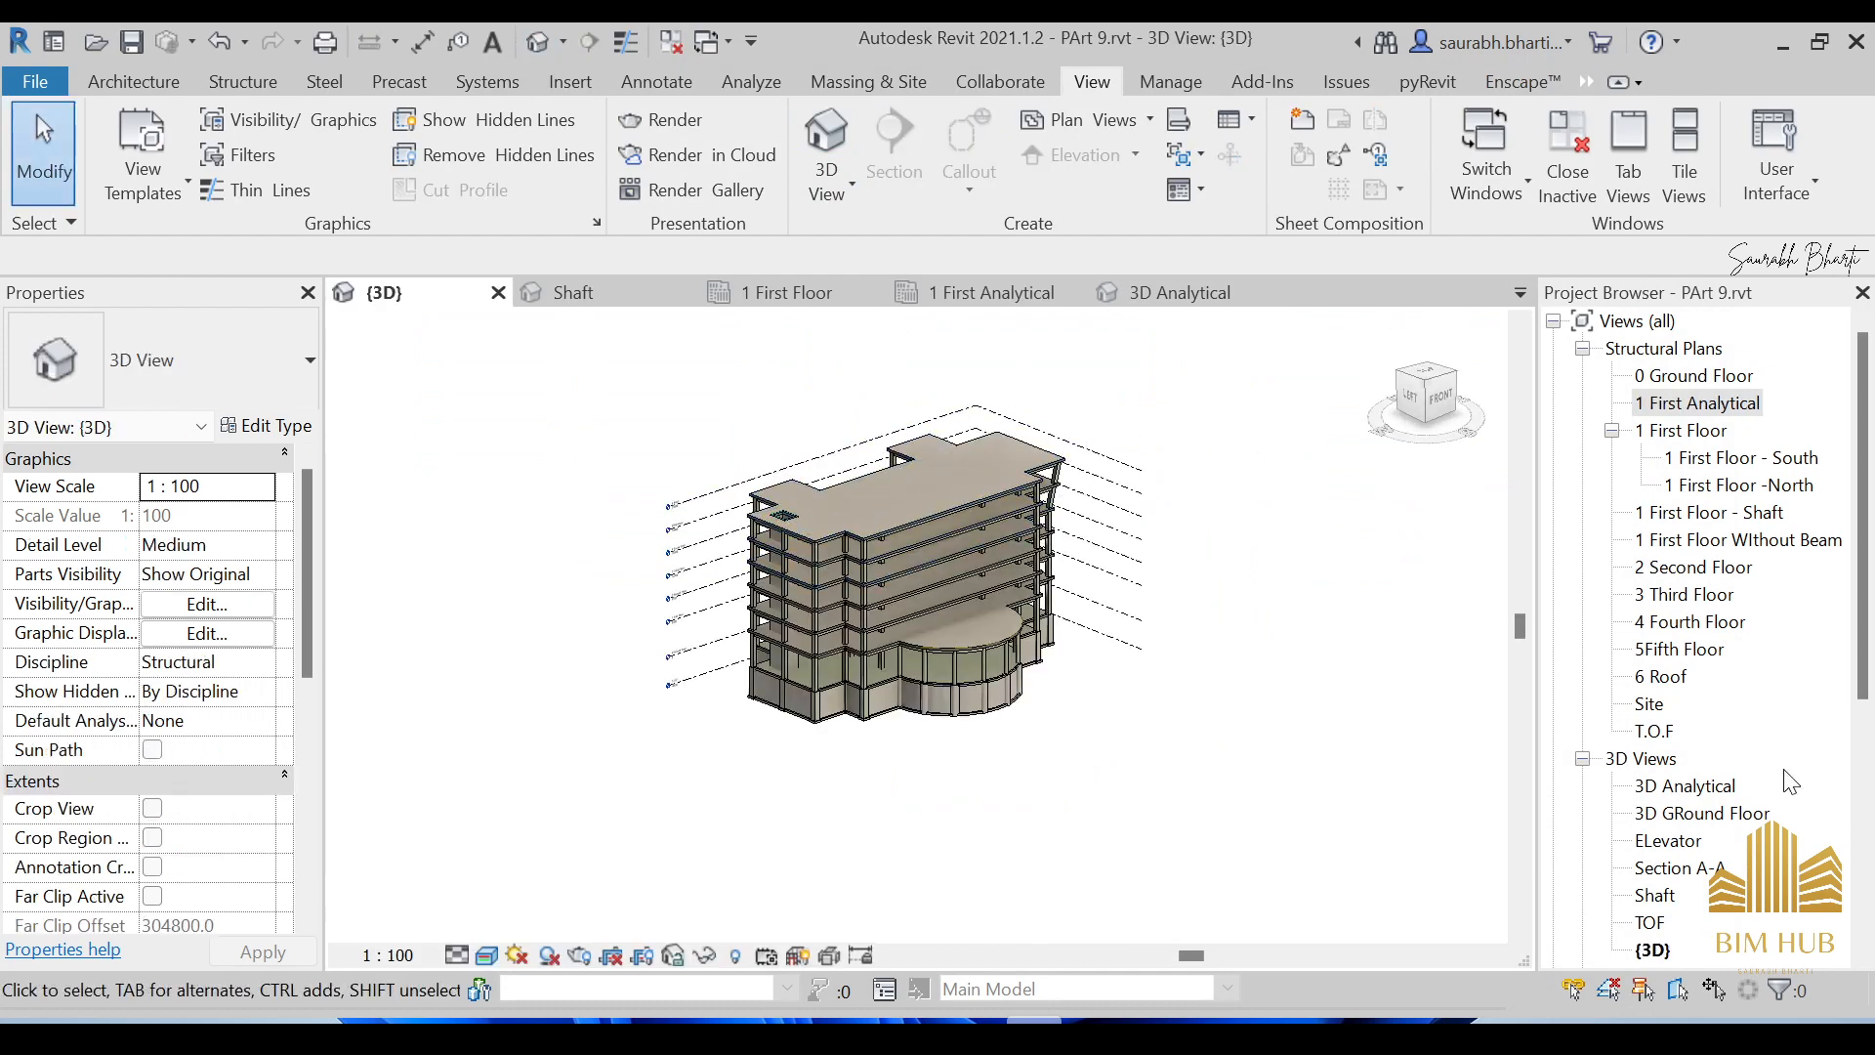
scroll(1719, 893, down, 2)
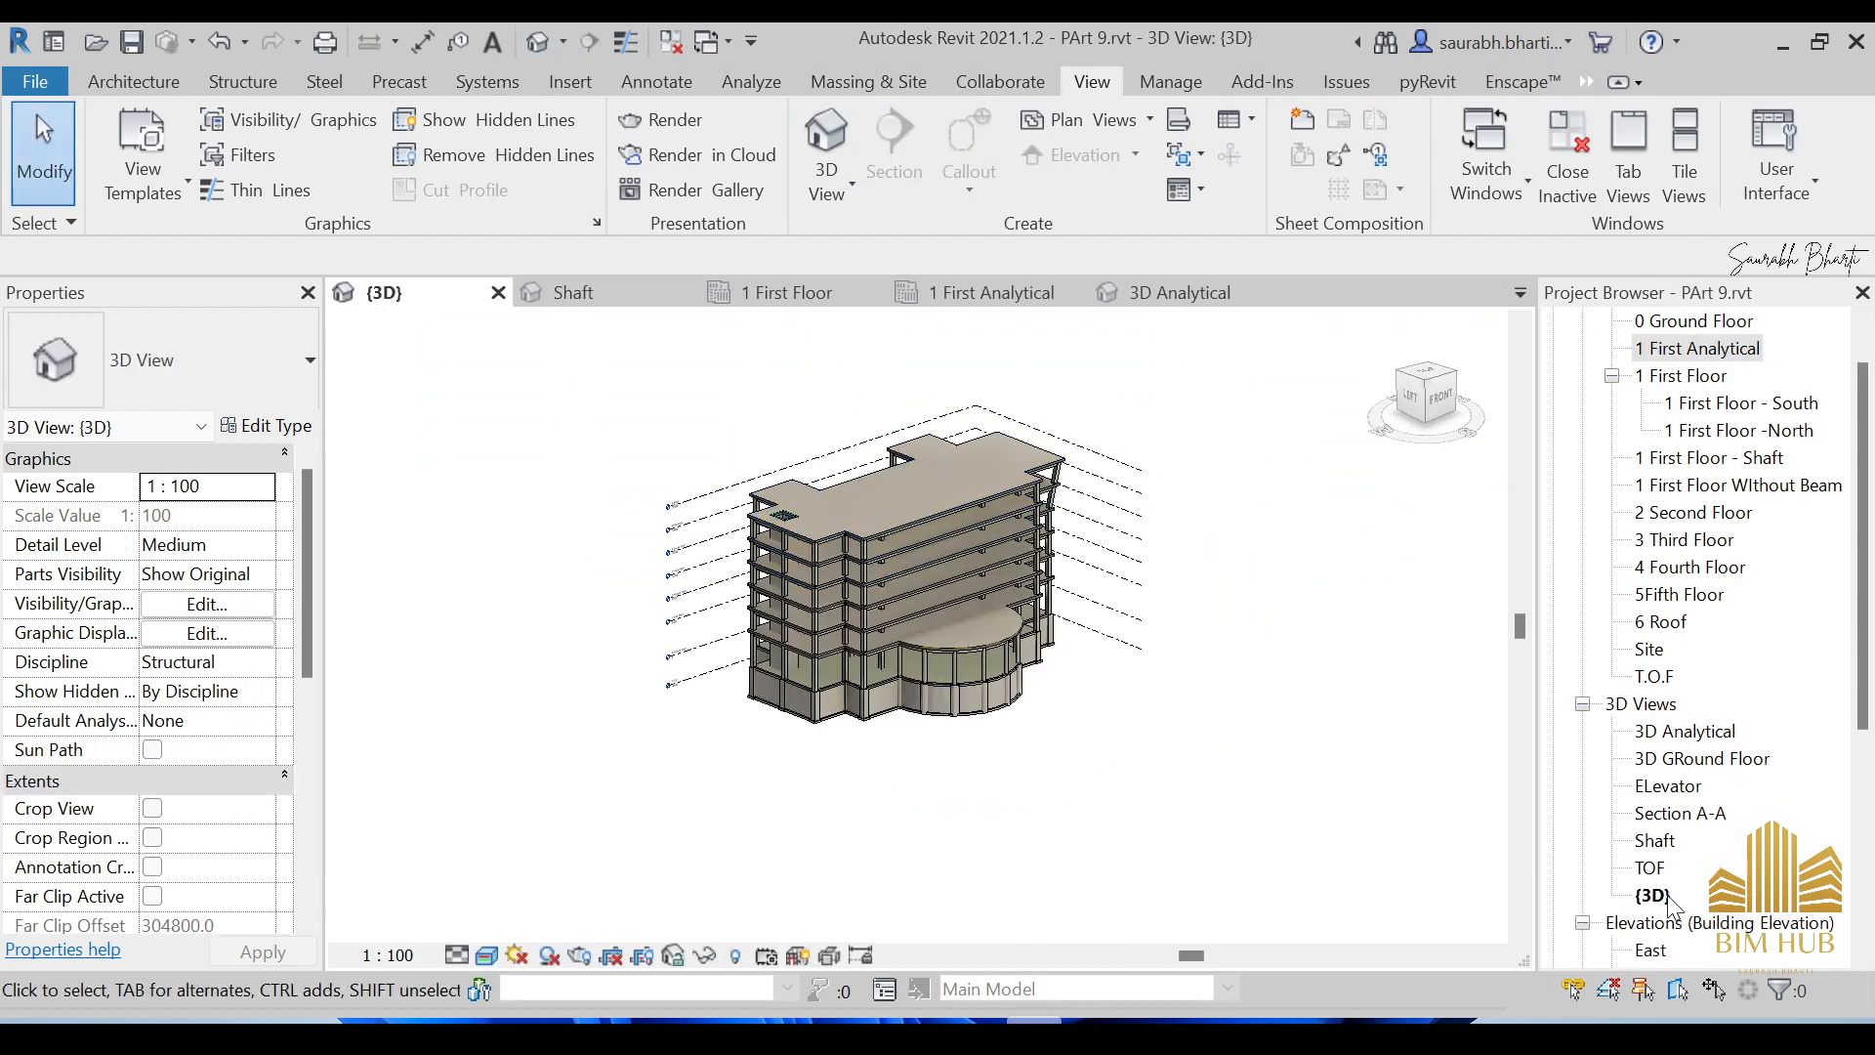
double_click(1673, 731)
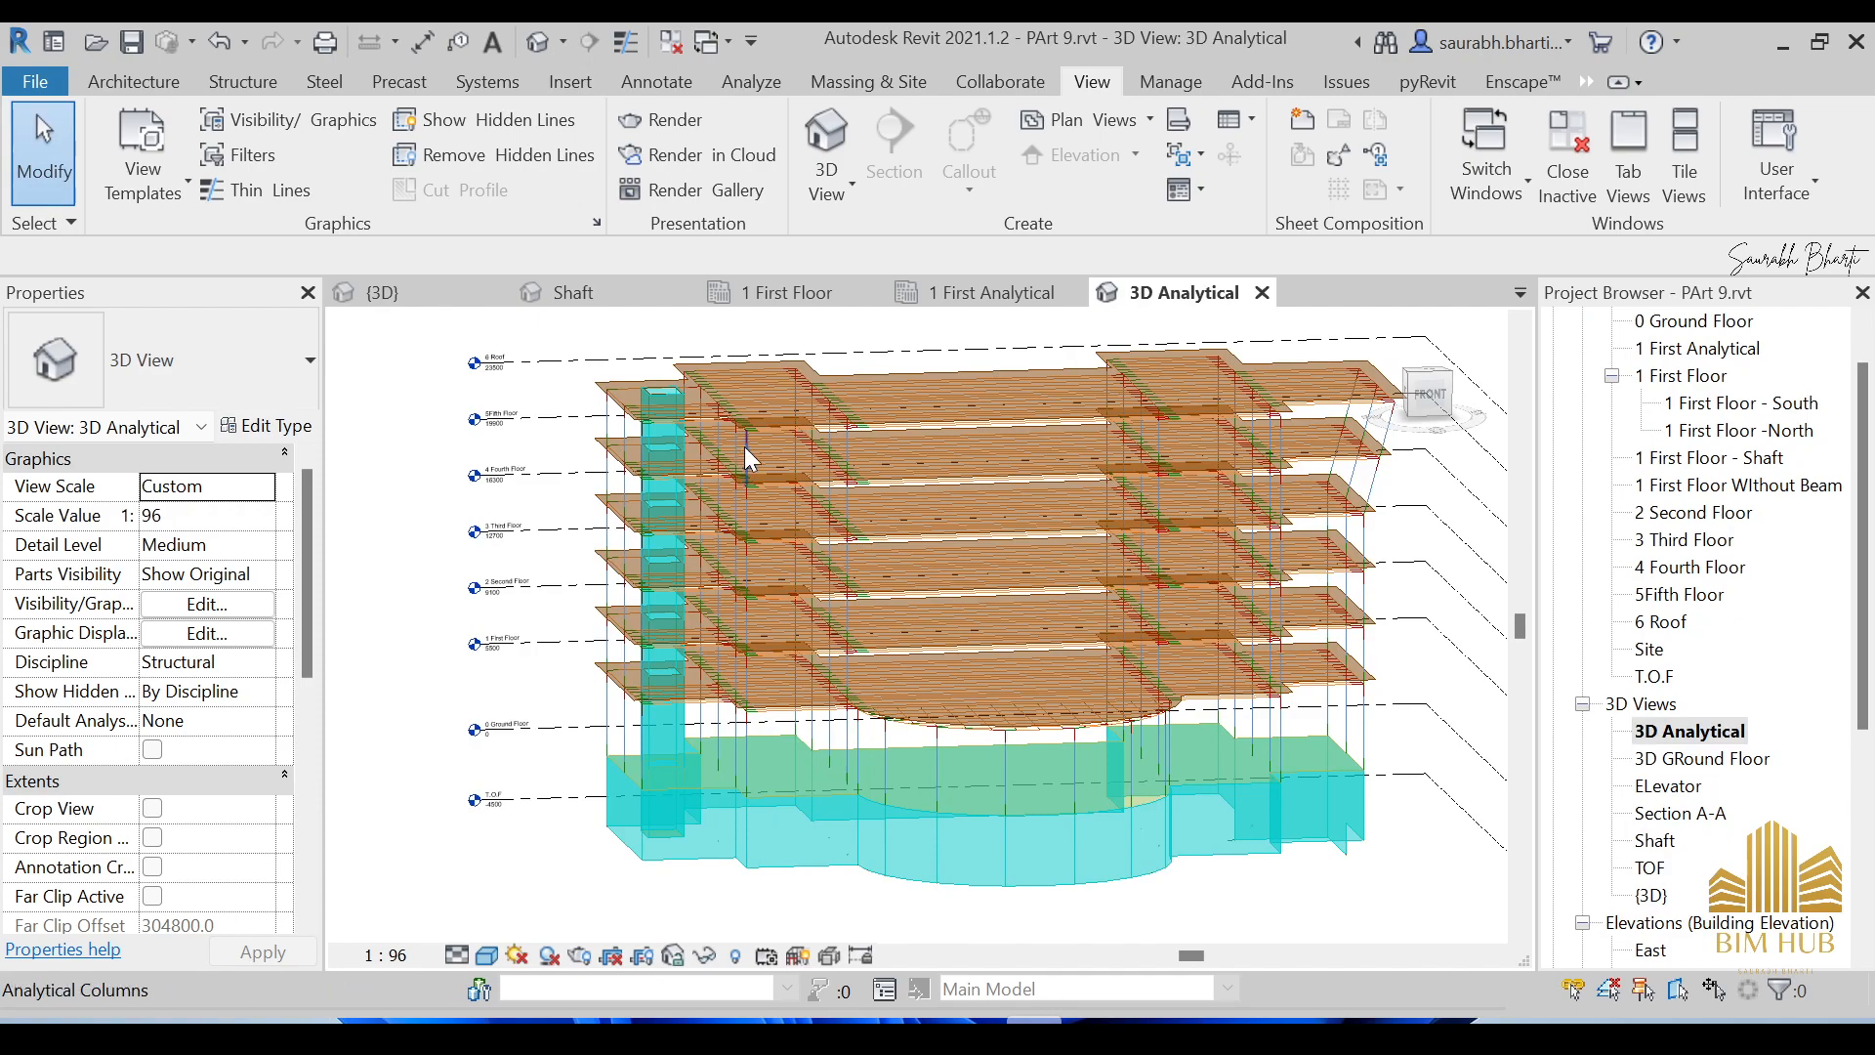
shift+middle_drag(744, 447, 1268, 484)
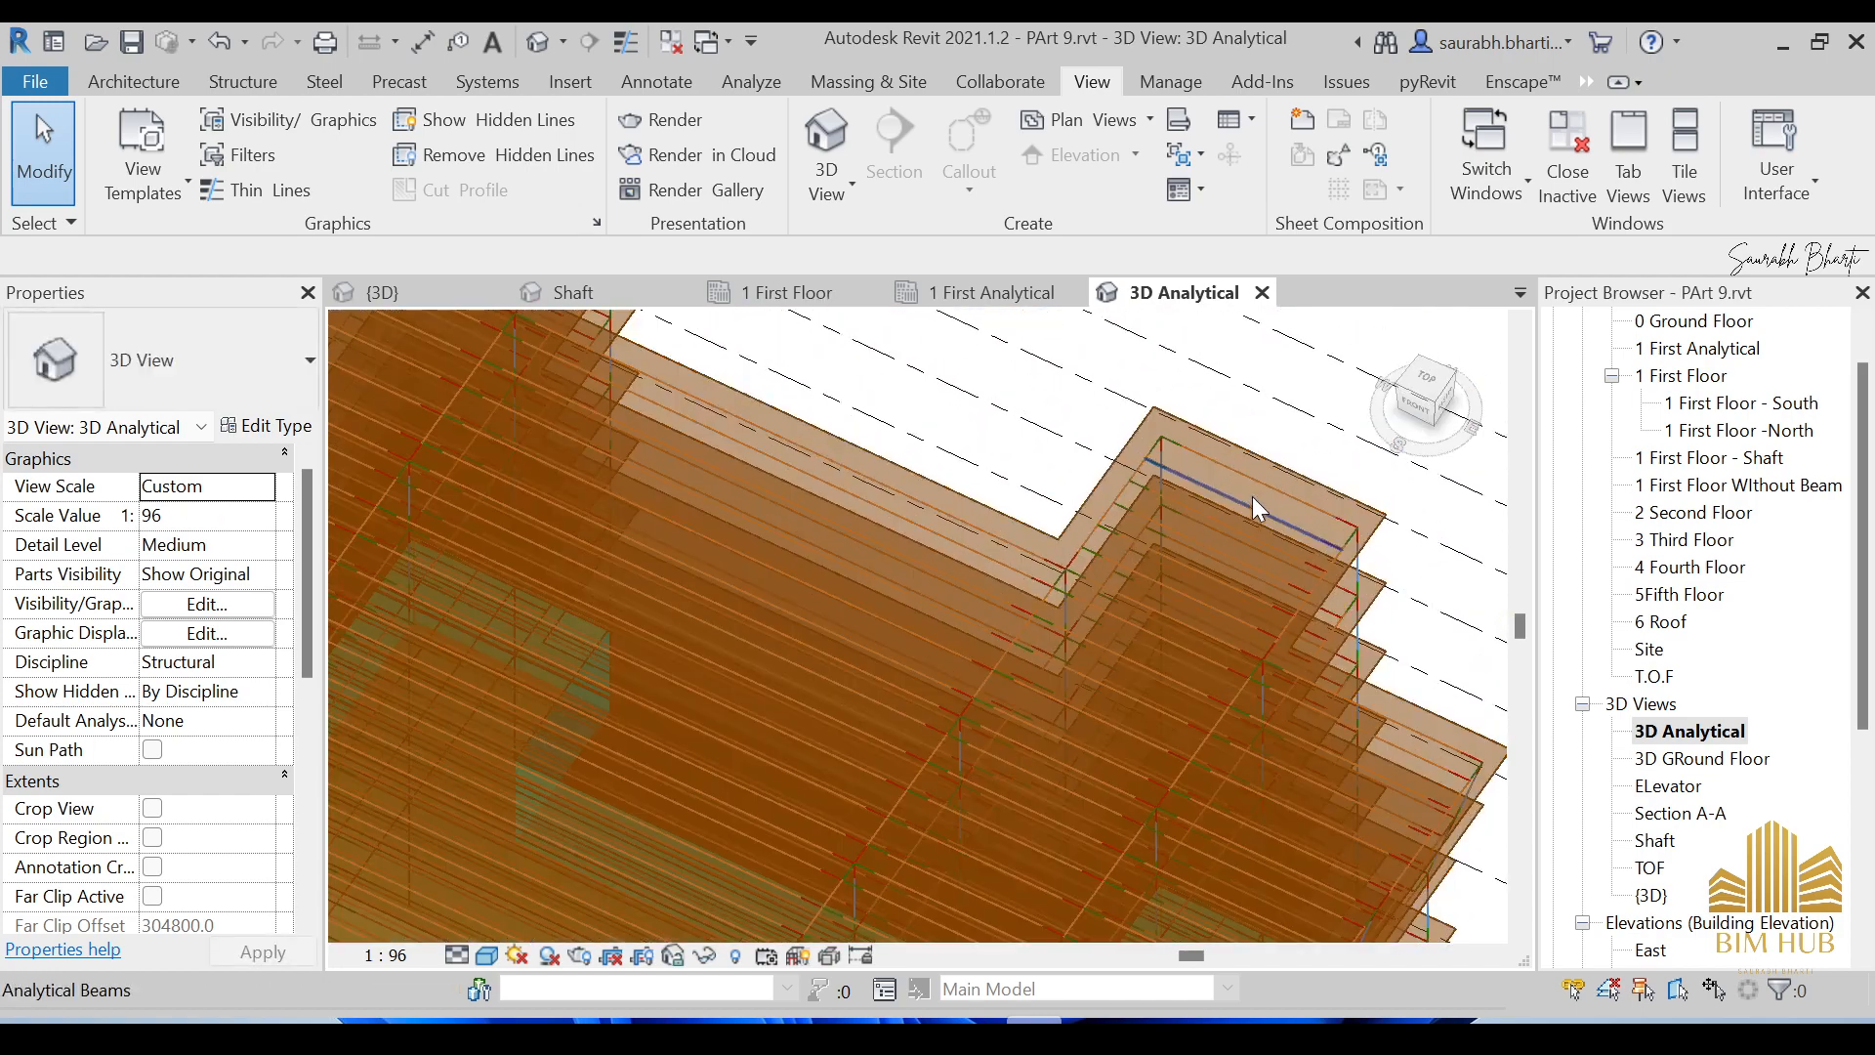
scroll(1252, 496, up, 3)
click(1269, 434)
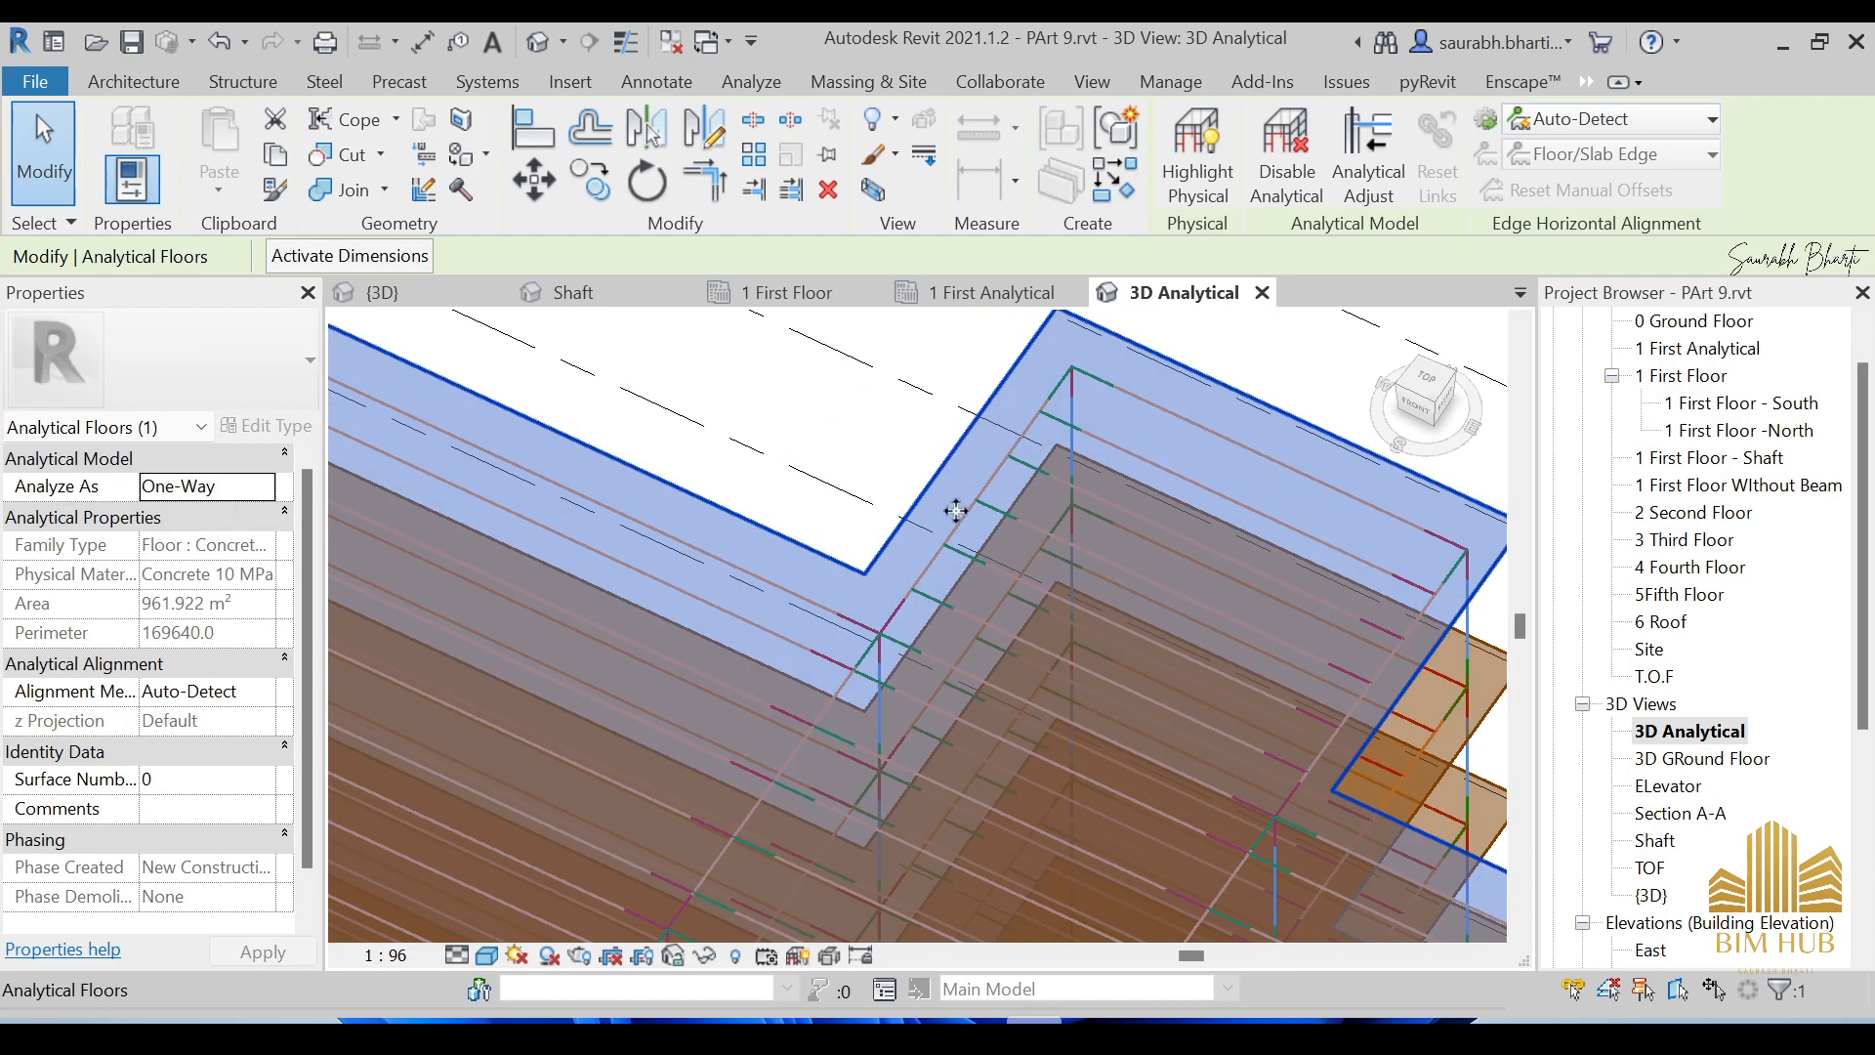
Hide the whole analytical floor category in the 3D Analytical view.
right_click(1017, 409)
mouse_move(1172, 376)
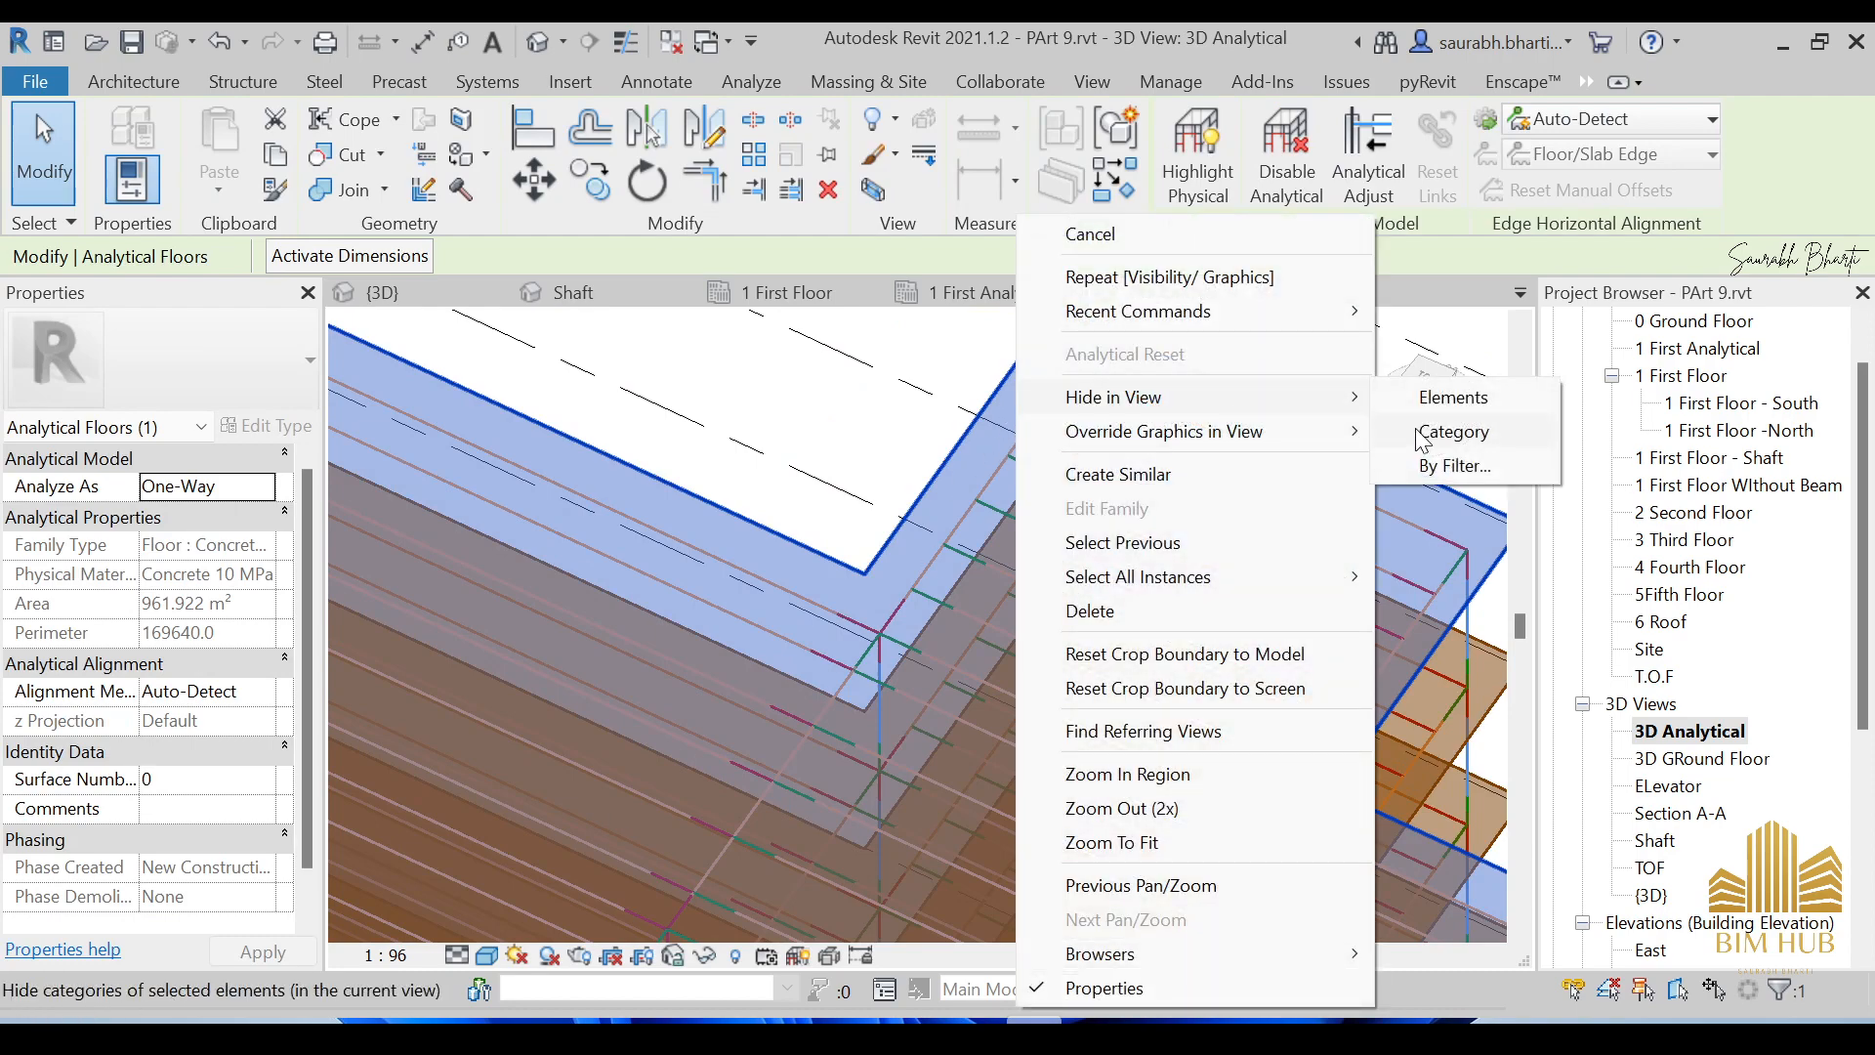
click(1570, 427)
Inspect the exposed analytical beams and columns from several angles, then bring up Visibility/Graphic Overrides.
shift+middle_drag(1084, 552, 1041, 531)
scroll(965, 497, up, 5)
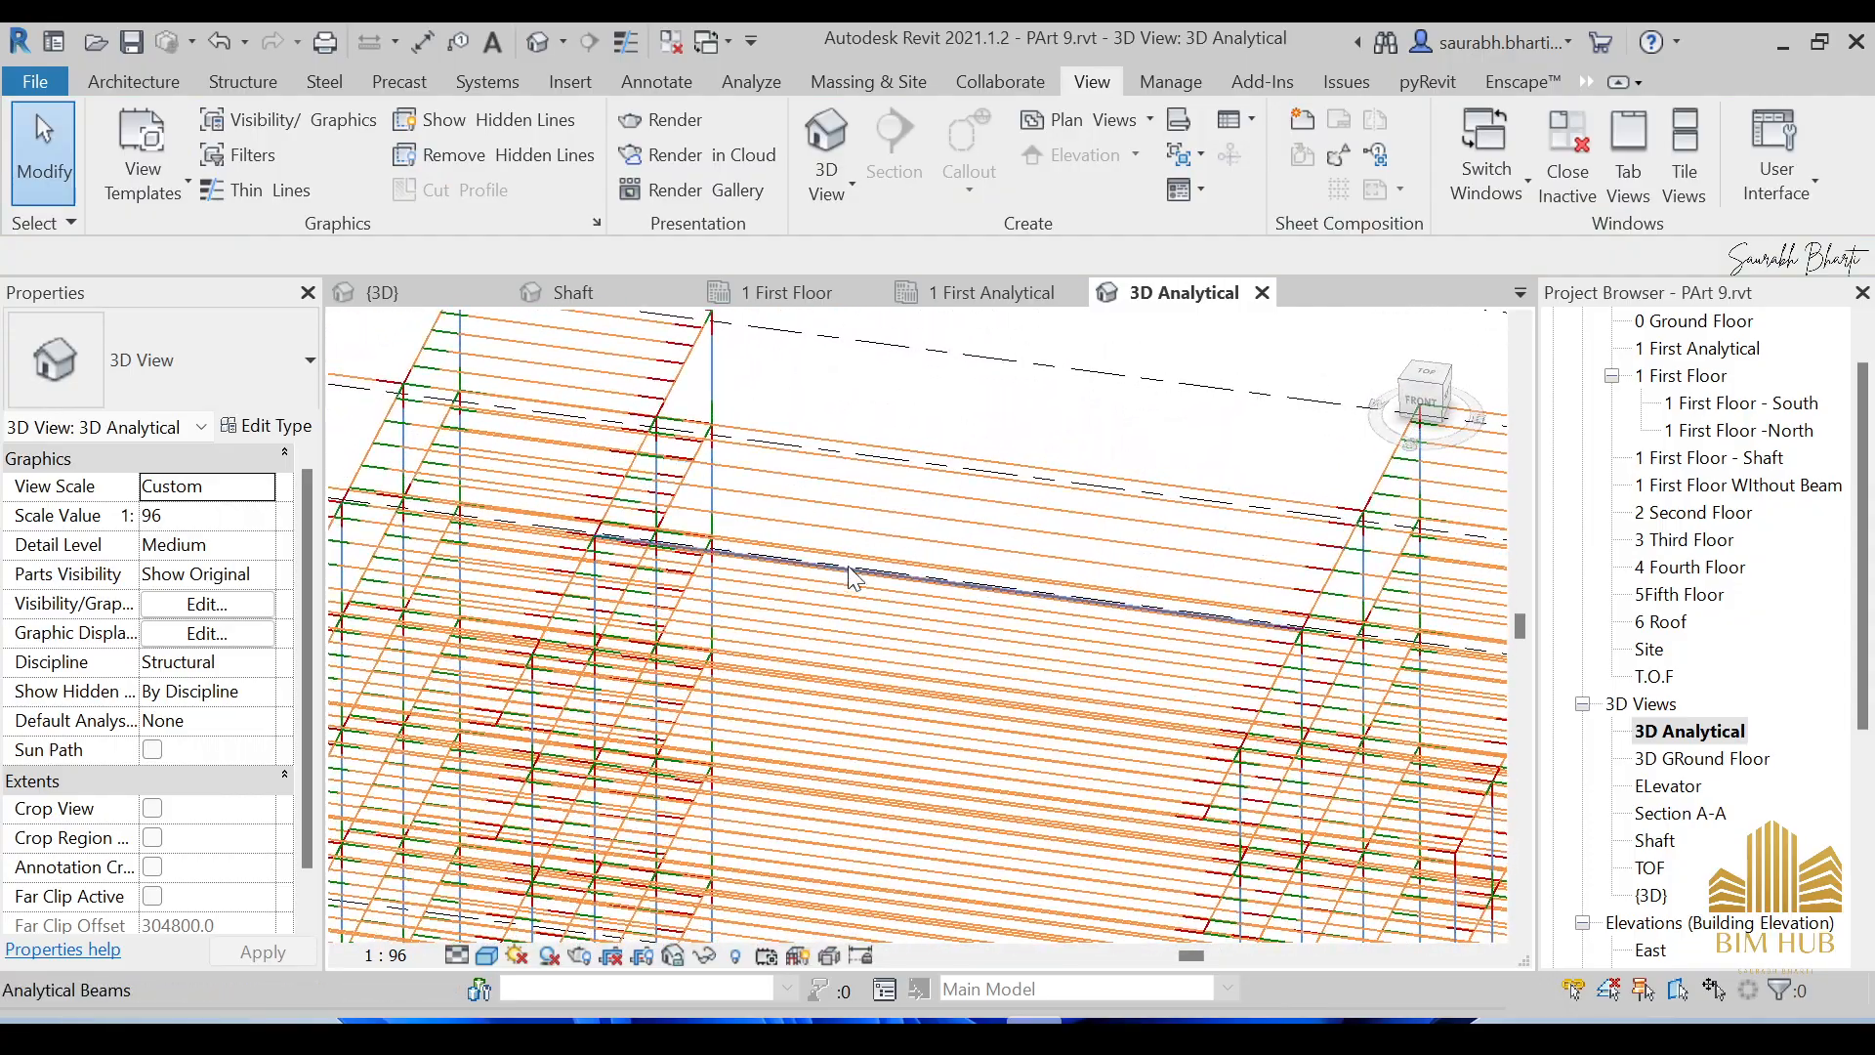
scroll(865, 594, down, 3)
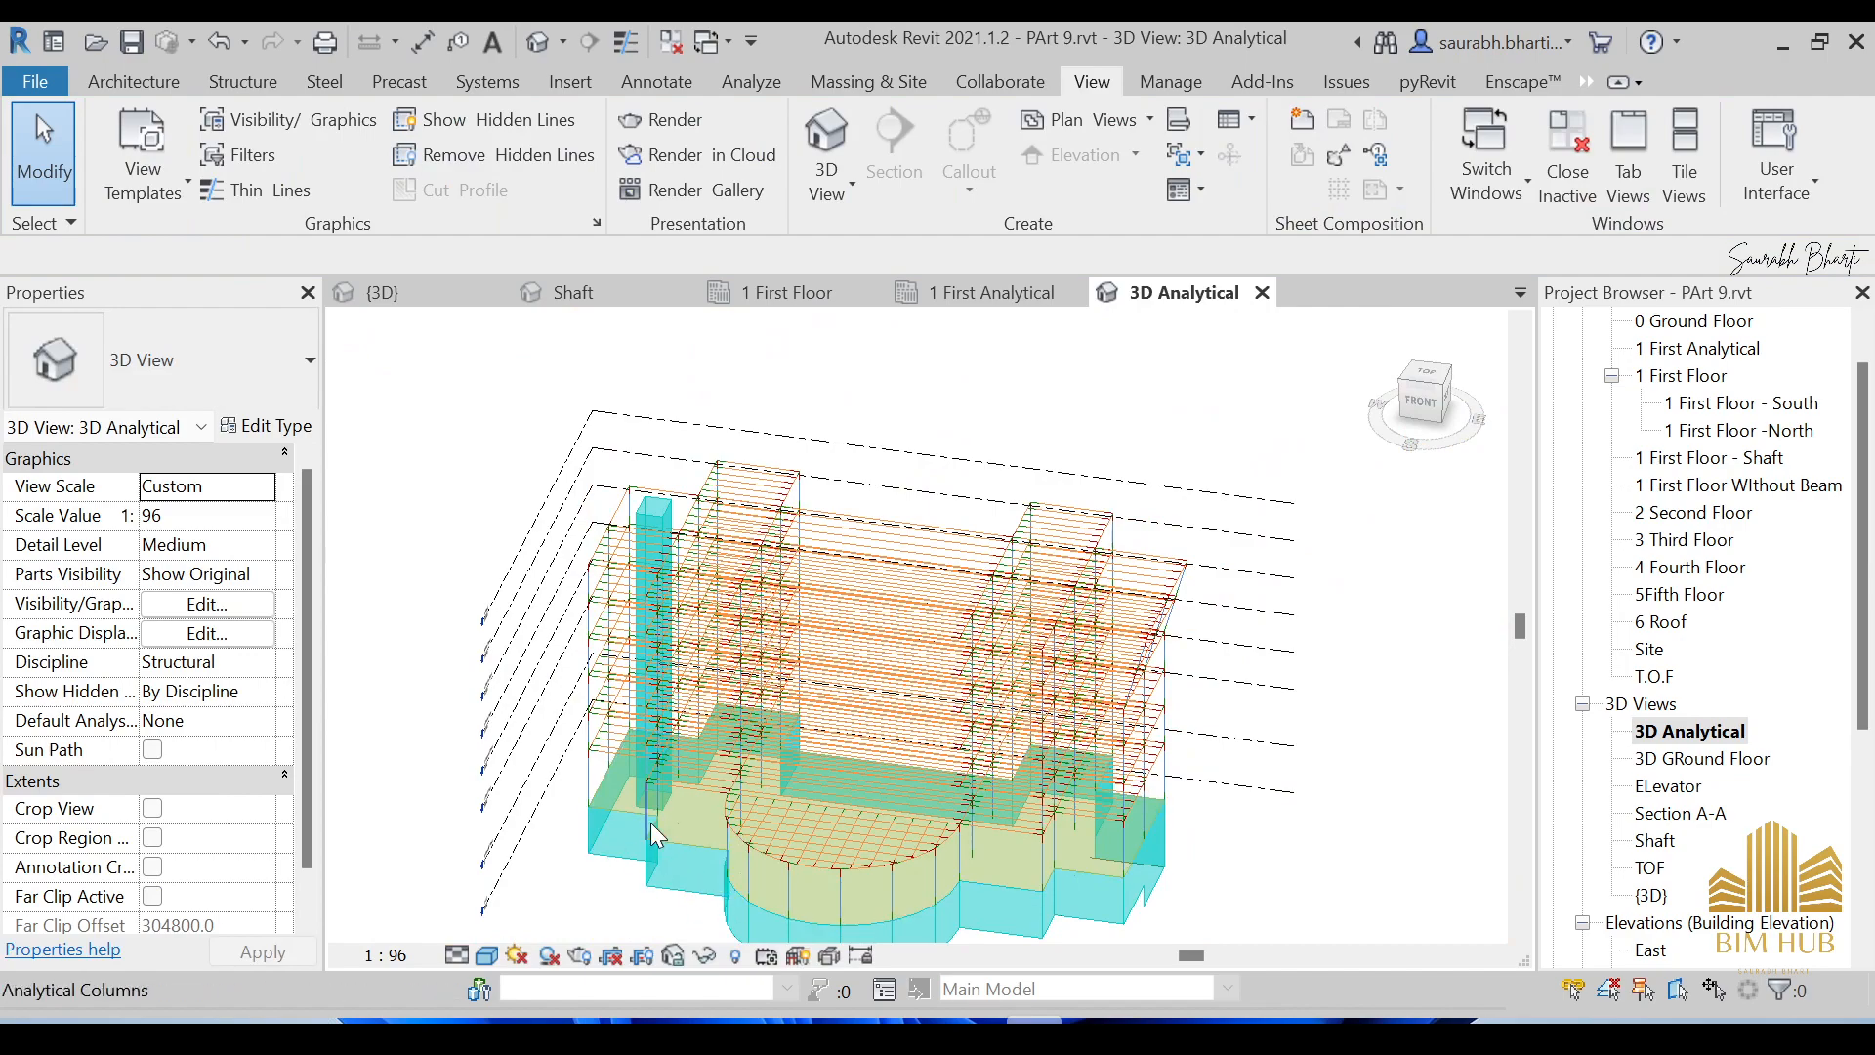
scroll(649, 529, up, 3)
scroll(649, 528, down, 3)
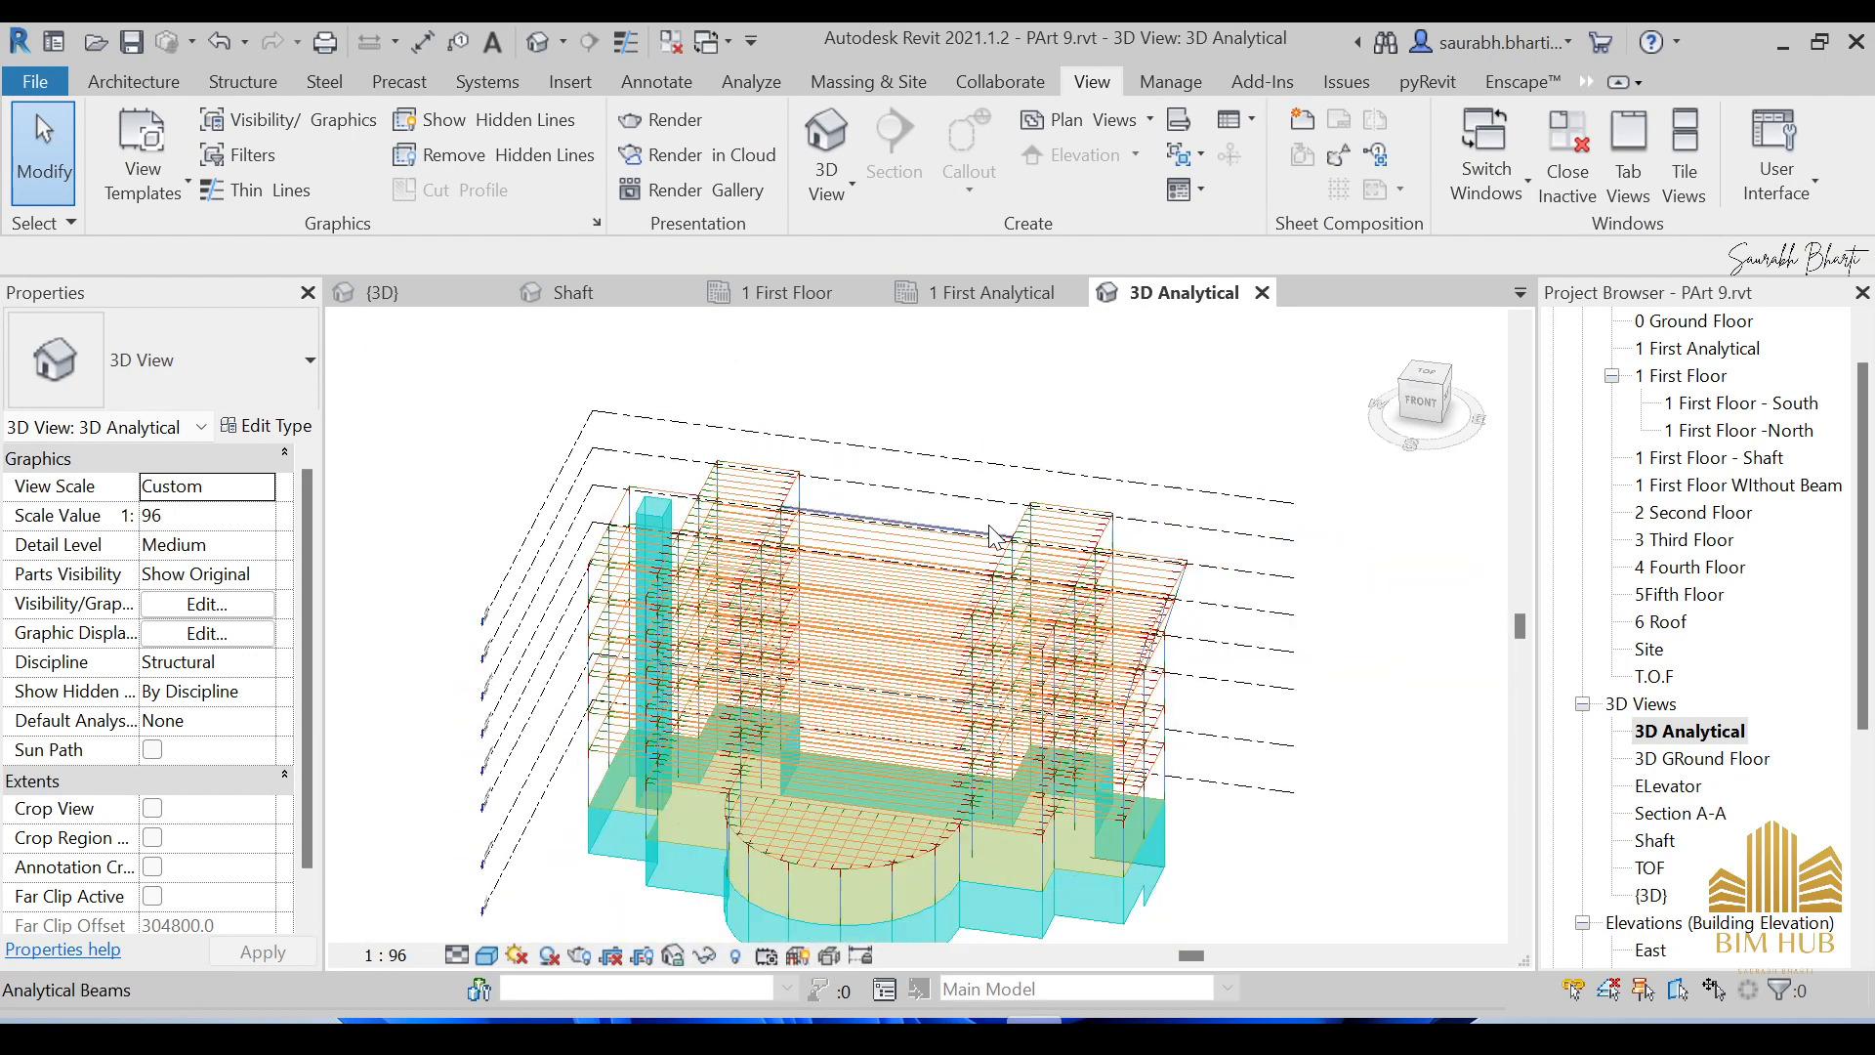
shift+middle_drag(747, 705, 597, 745)
scroll(856, 535, up, 4)
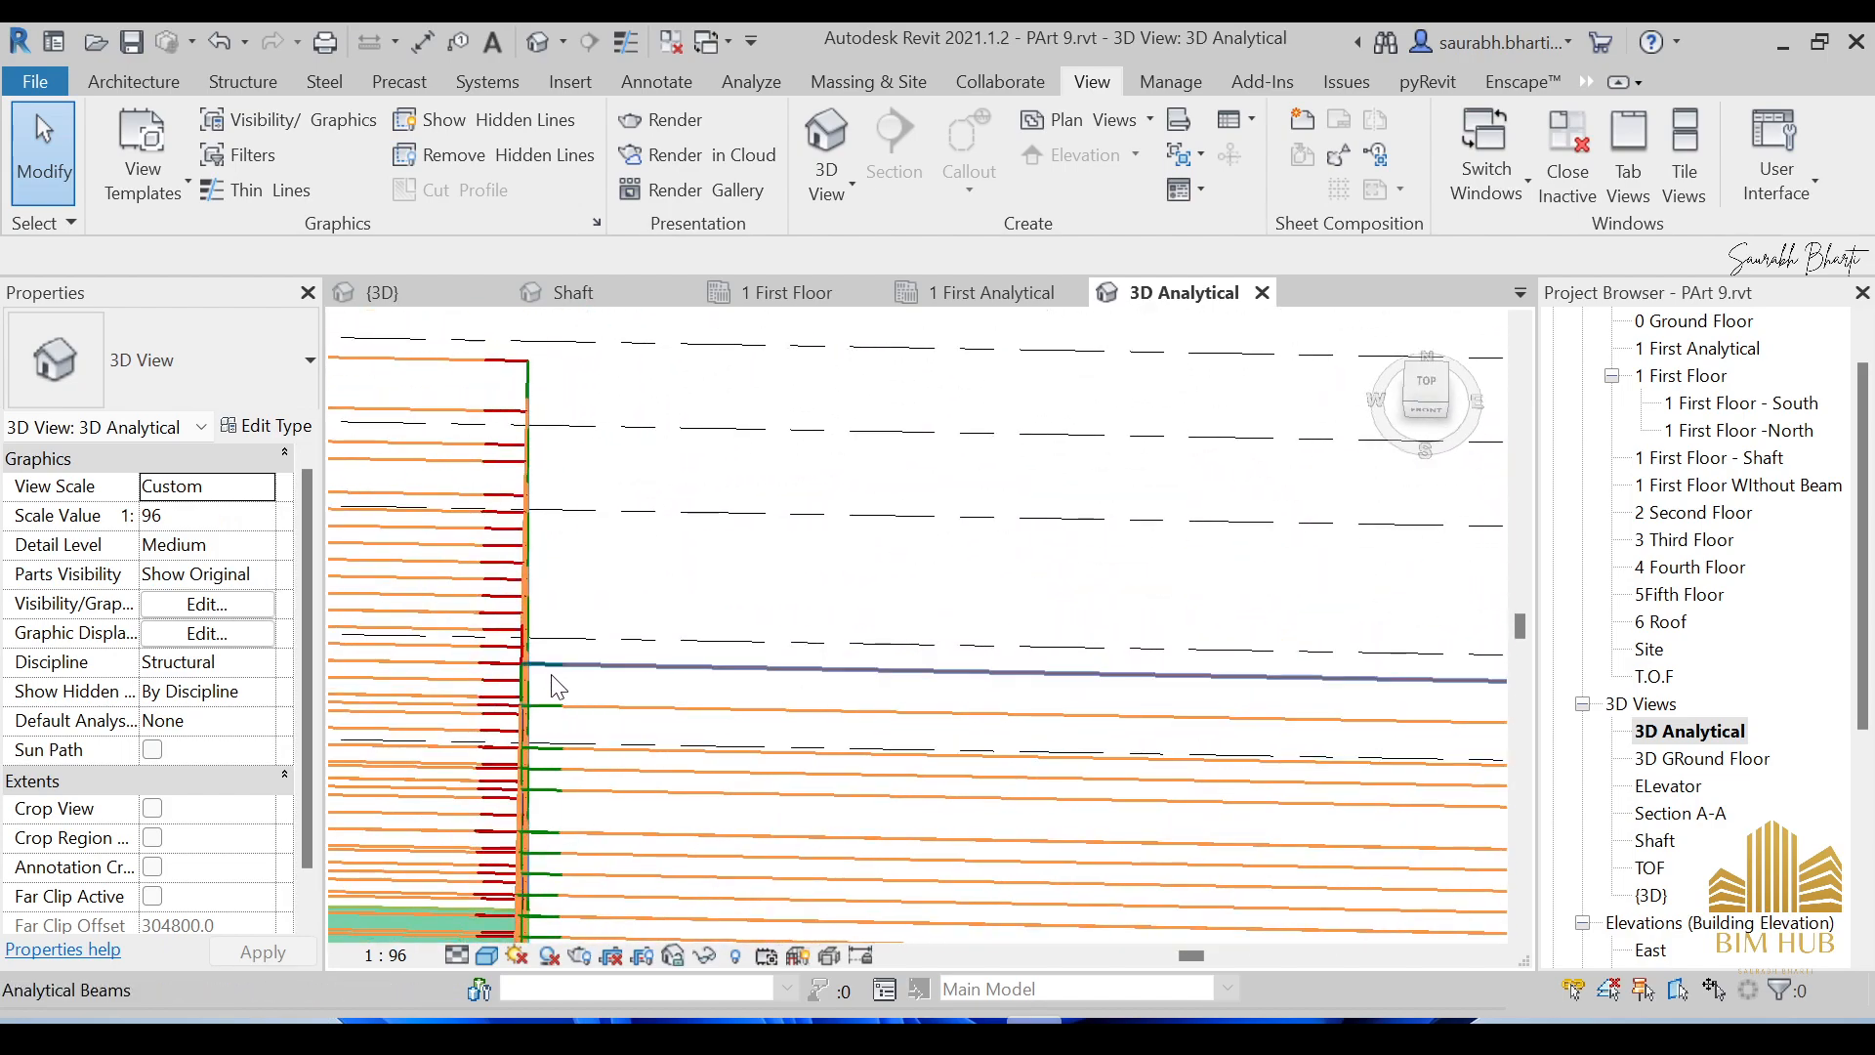
shift+middle_drag(1152, 670, 1110, 713)
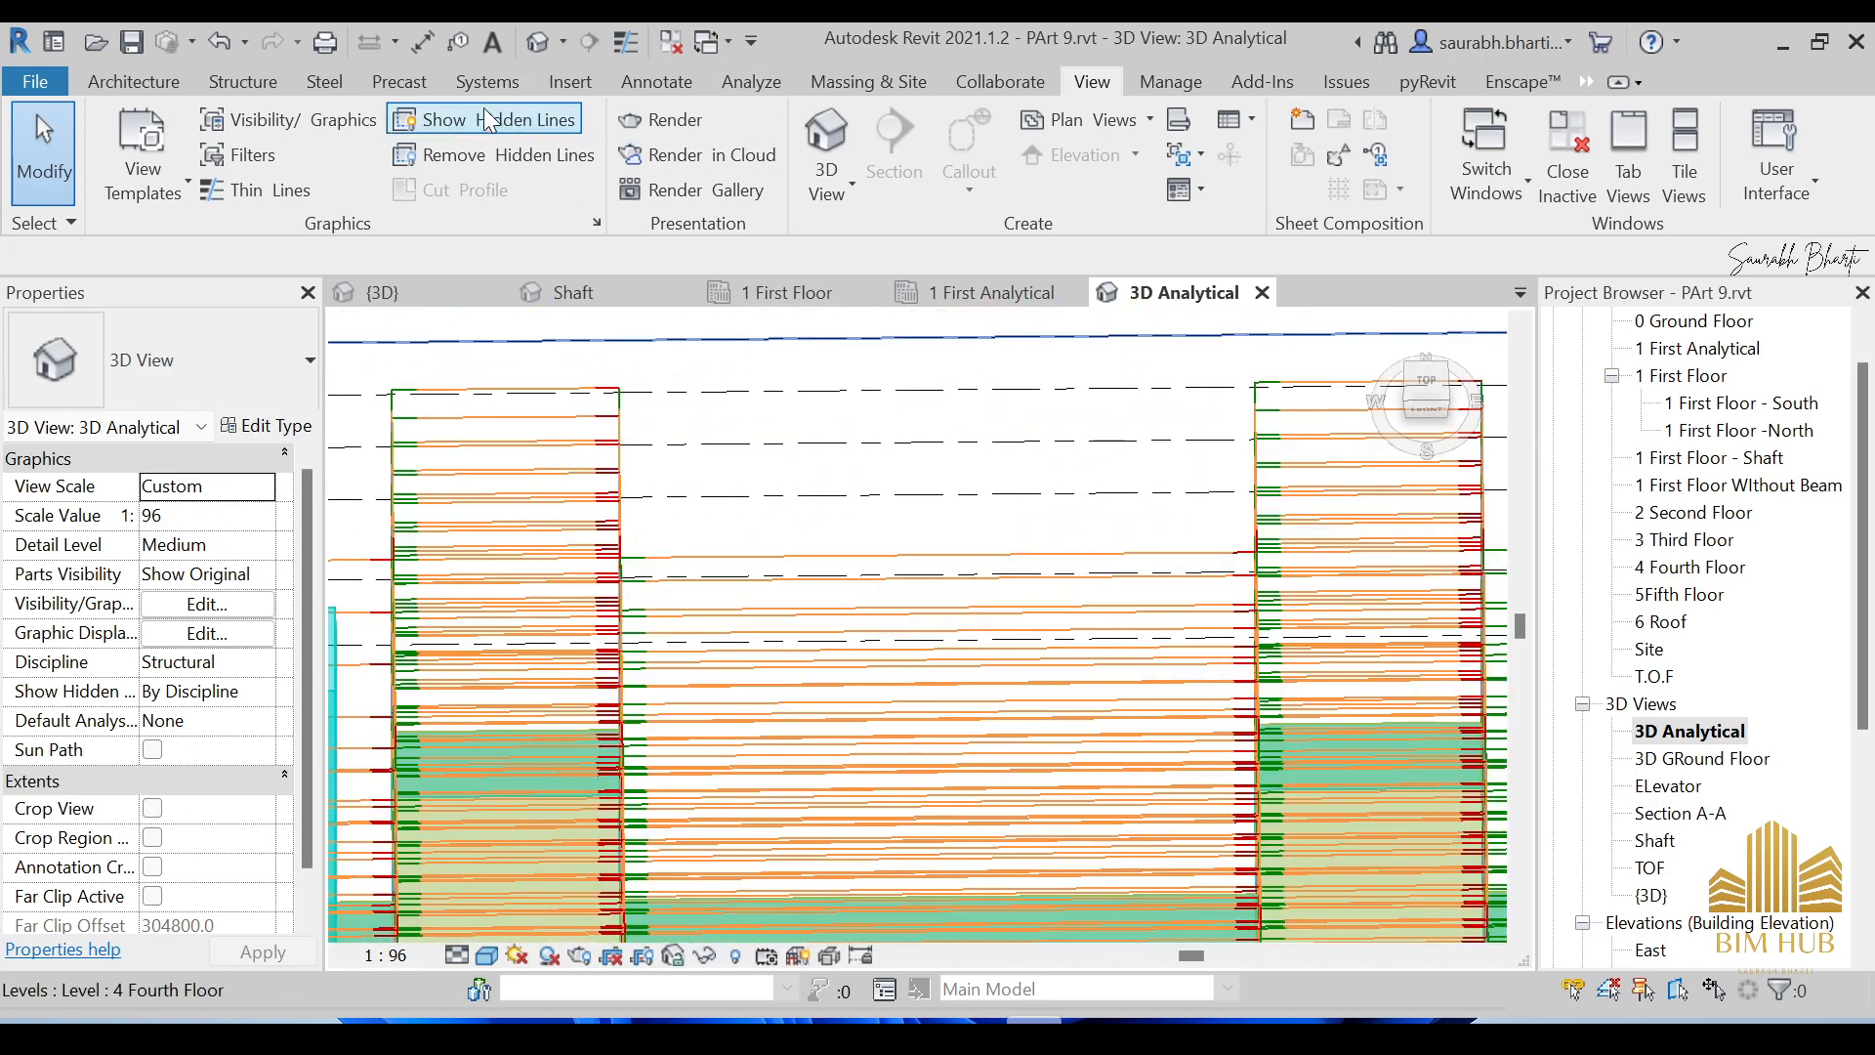
click(274, 118)
Under Analytical Model Categories, expand Analytical Beams and select its Start Segment subcategory.
drag(974, 85, 889, 146)
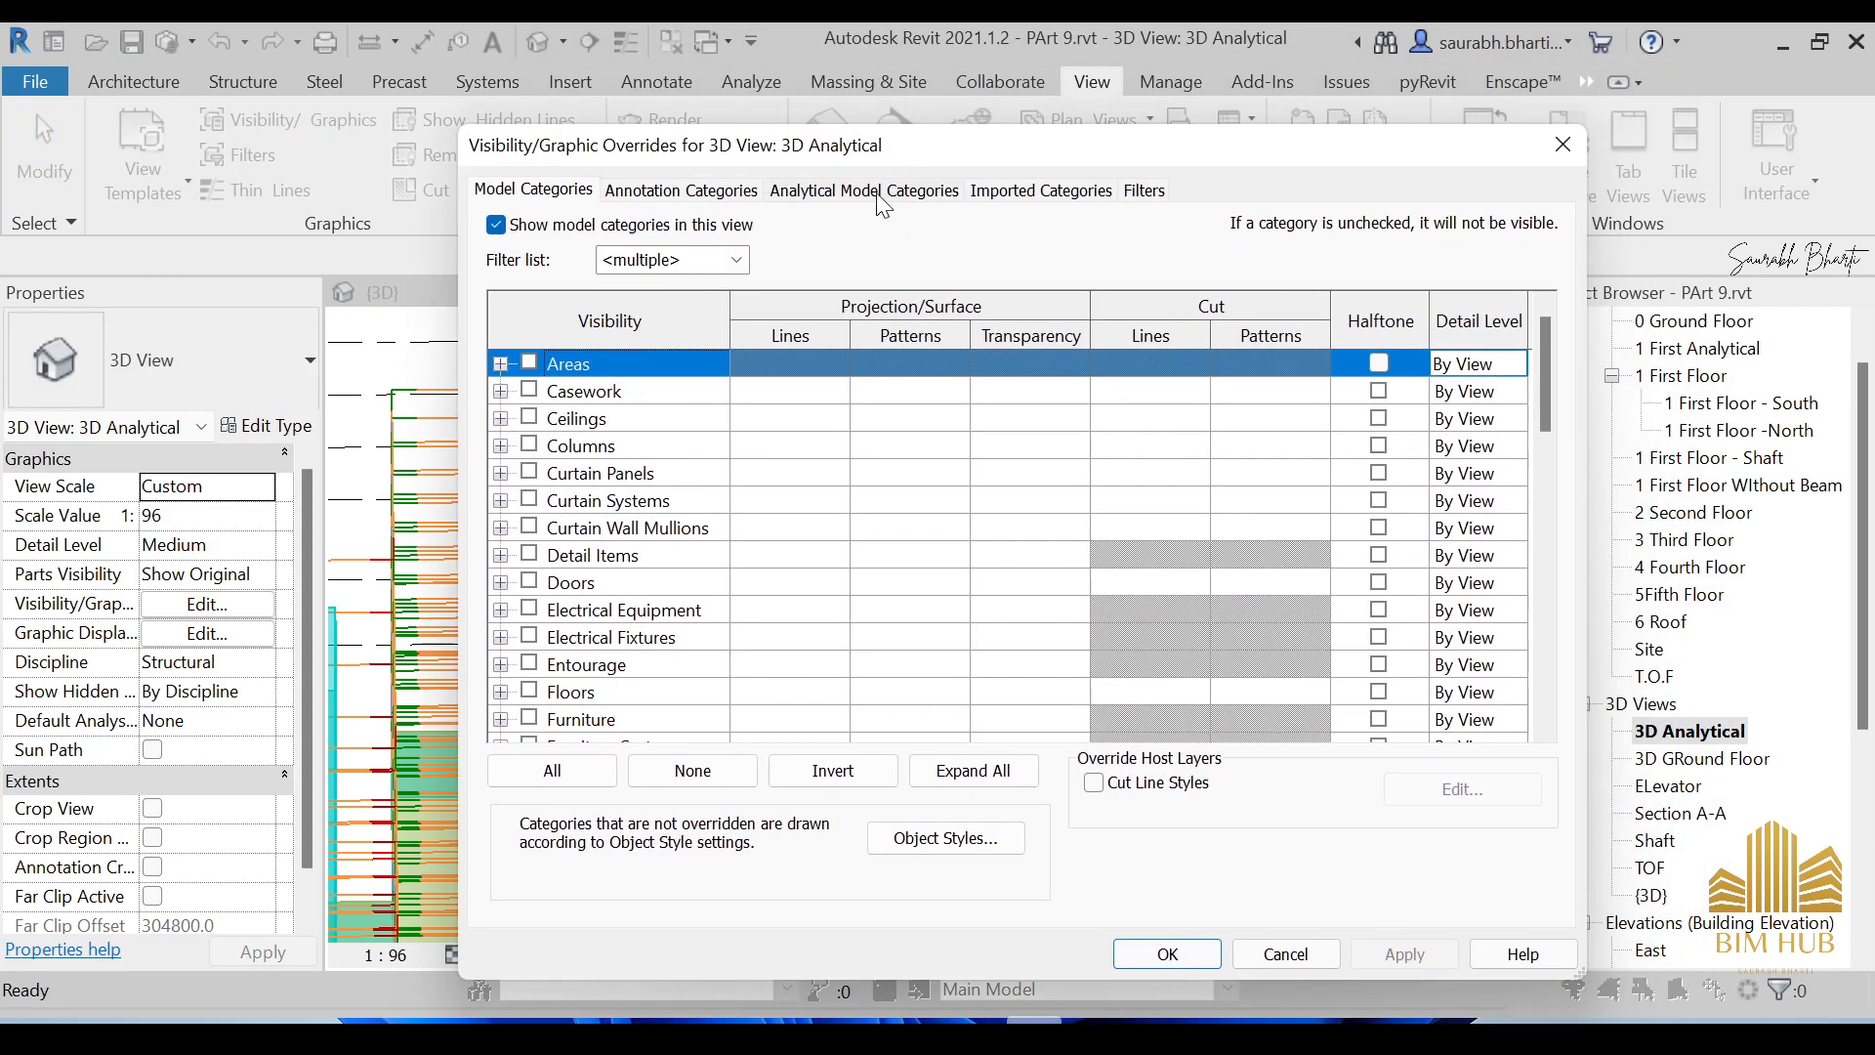
click(863, 191)
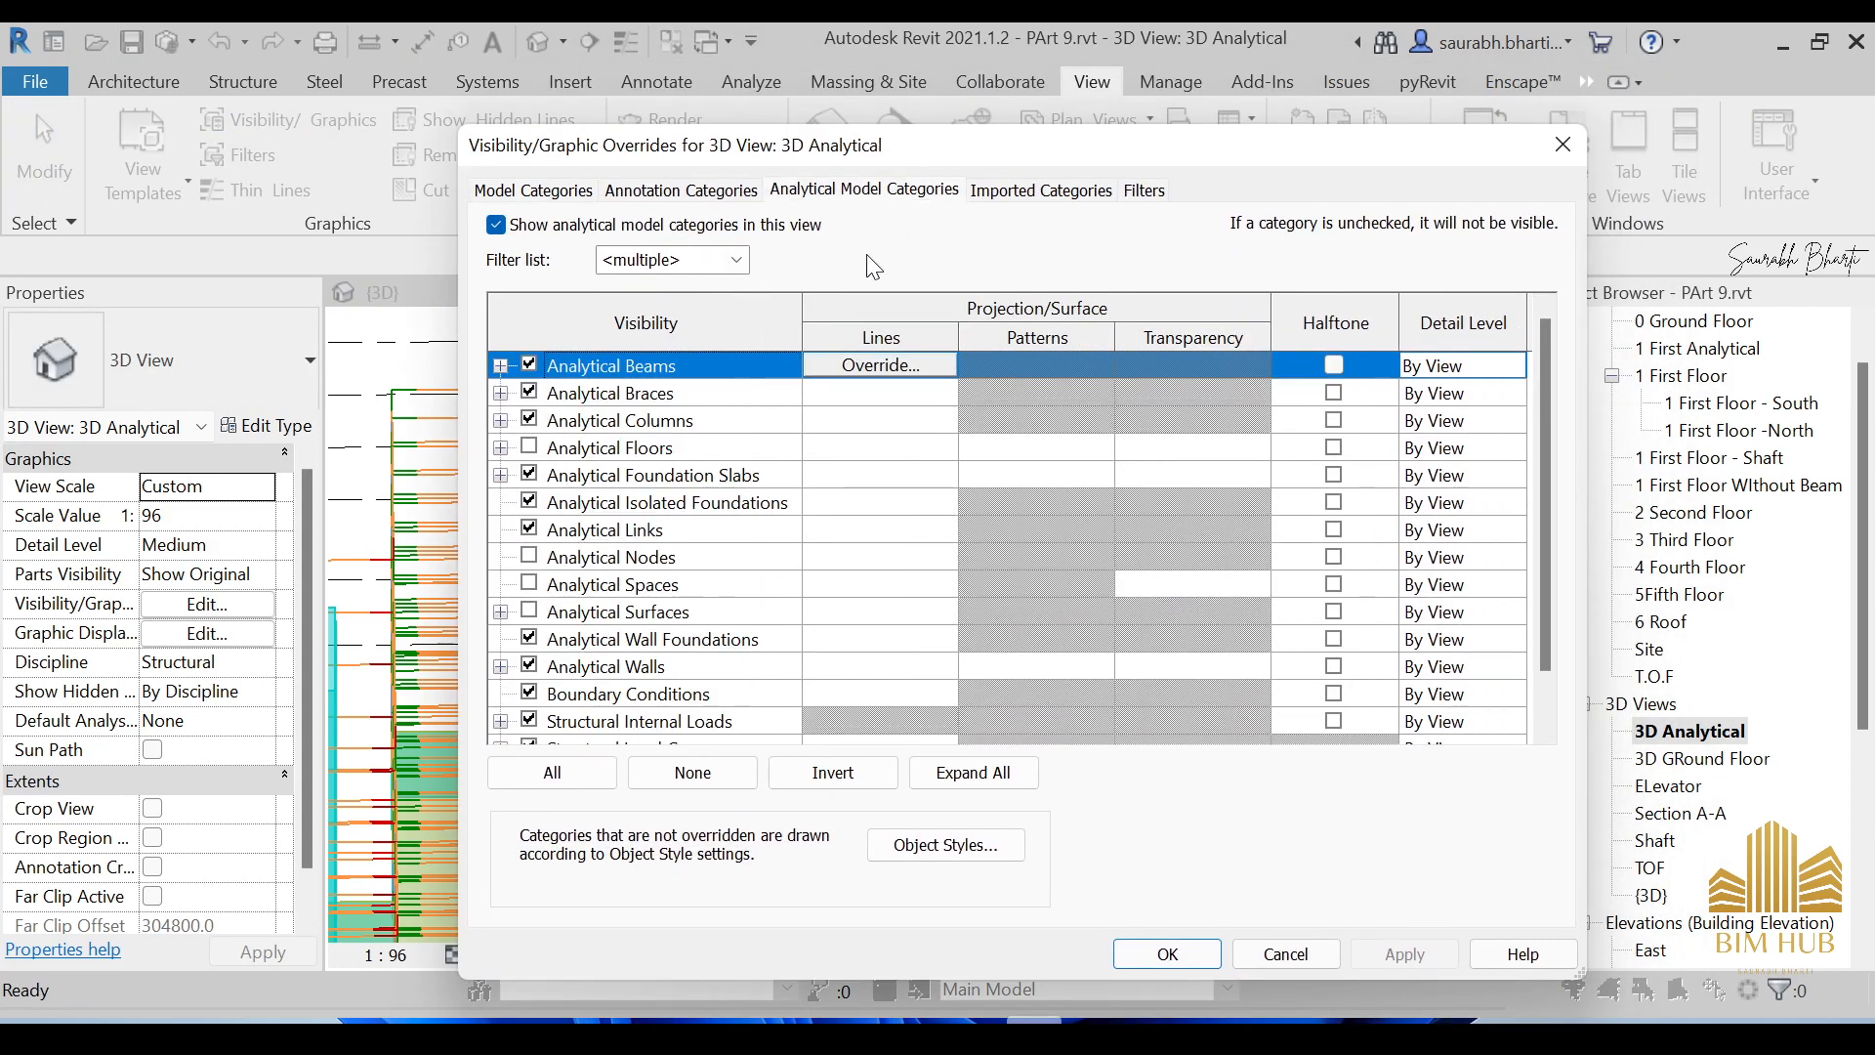
click(500, 366)
click(861, 397)
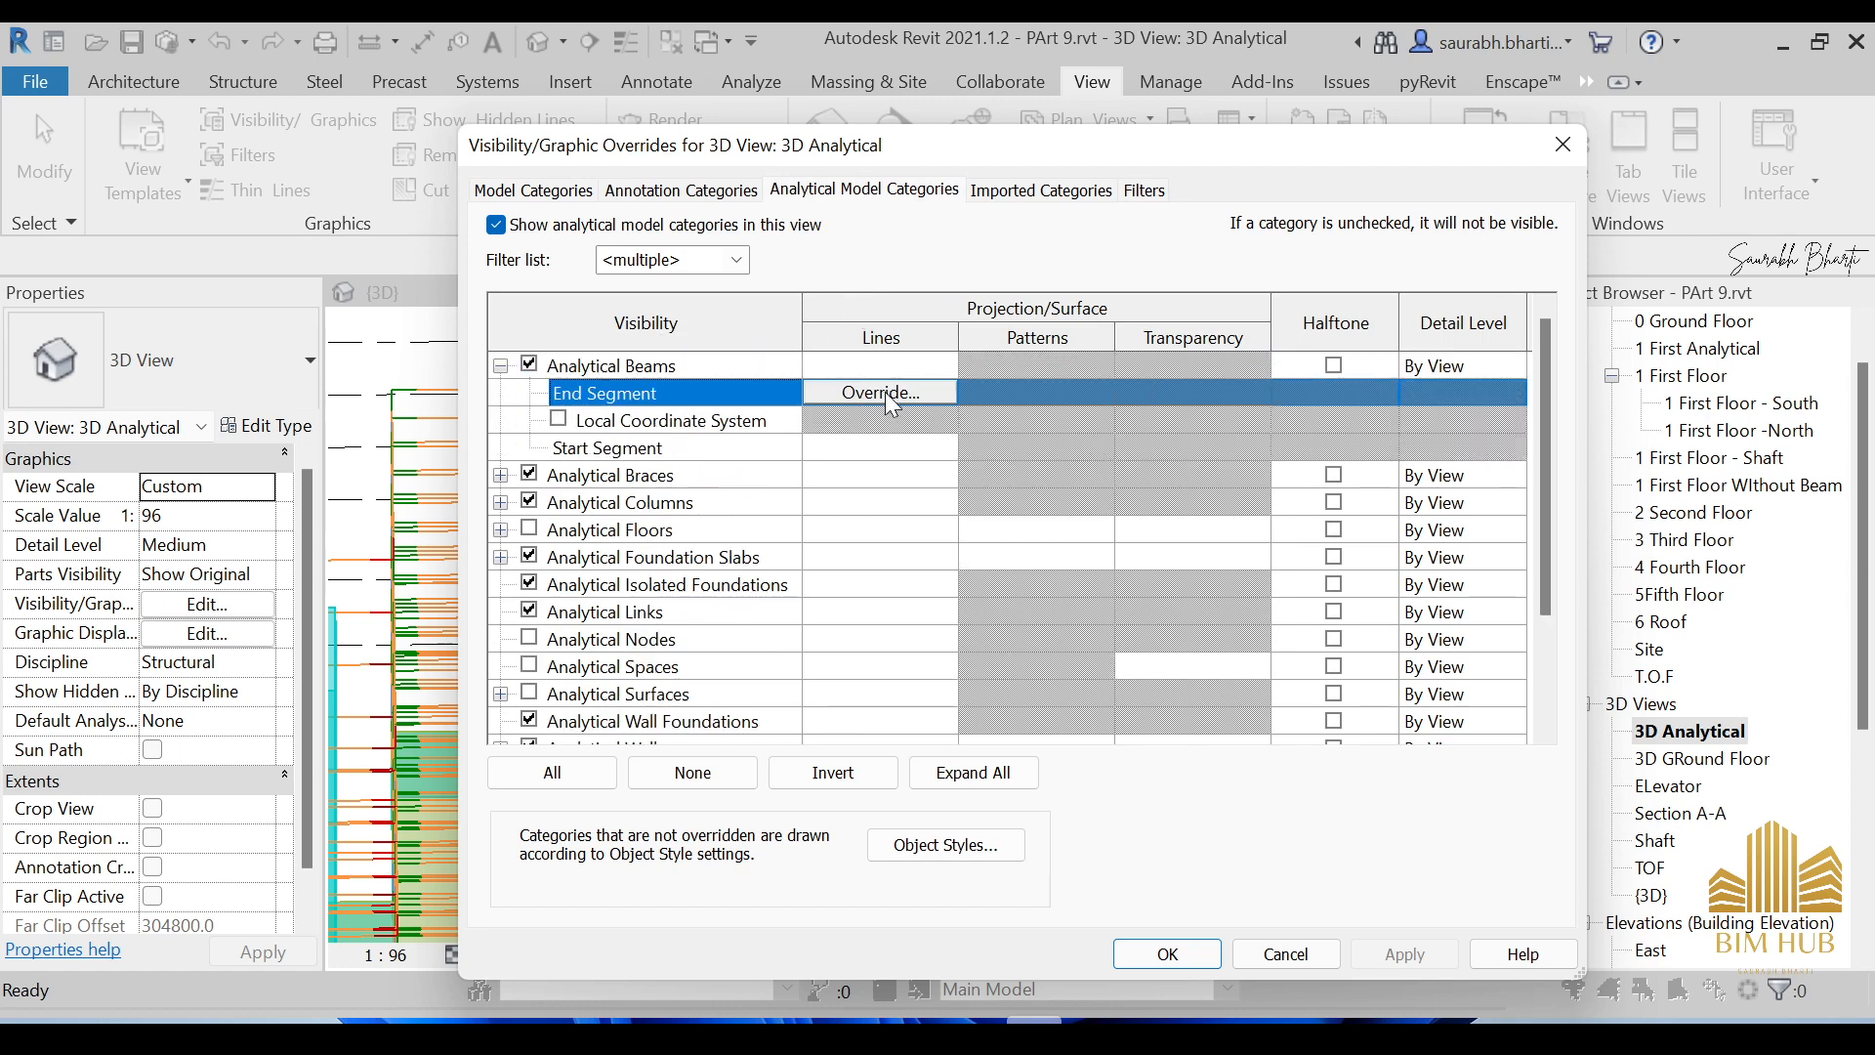
click(659, 449)
Override Start Segment lines with colour Magenta and line weight 5.
click(845, 459)
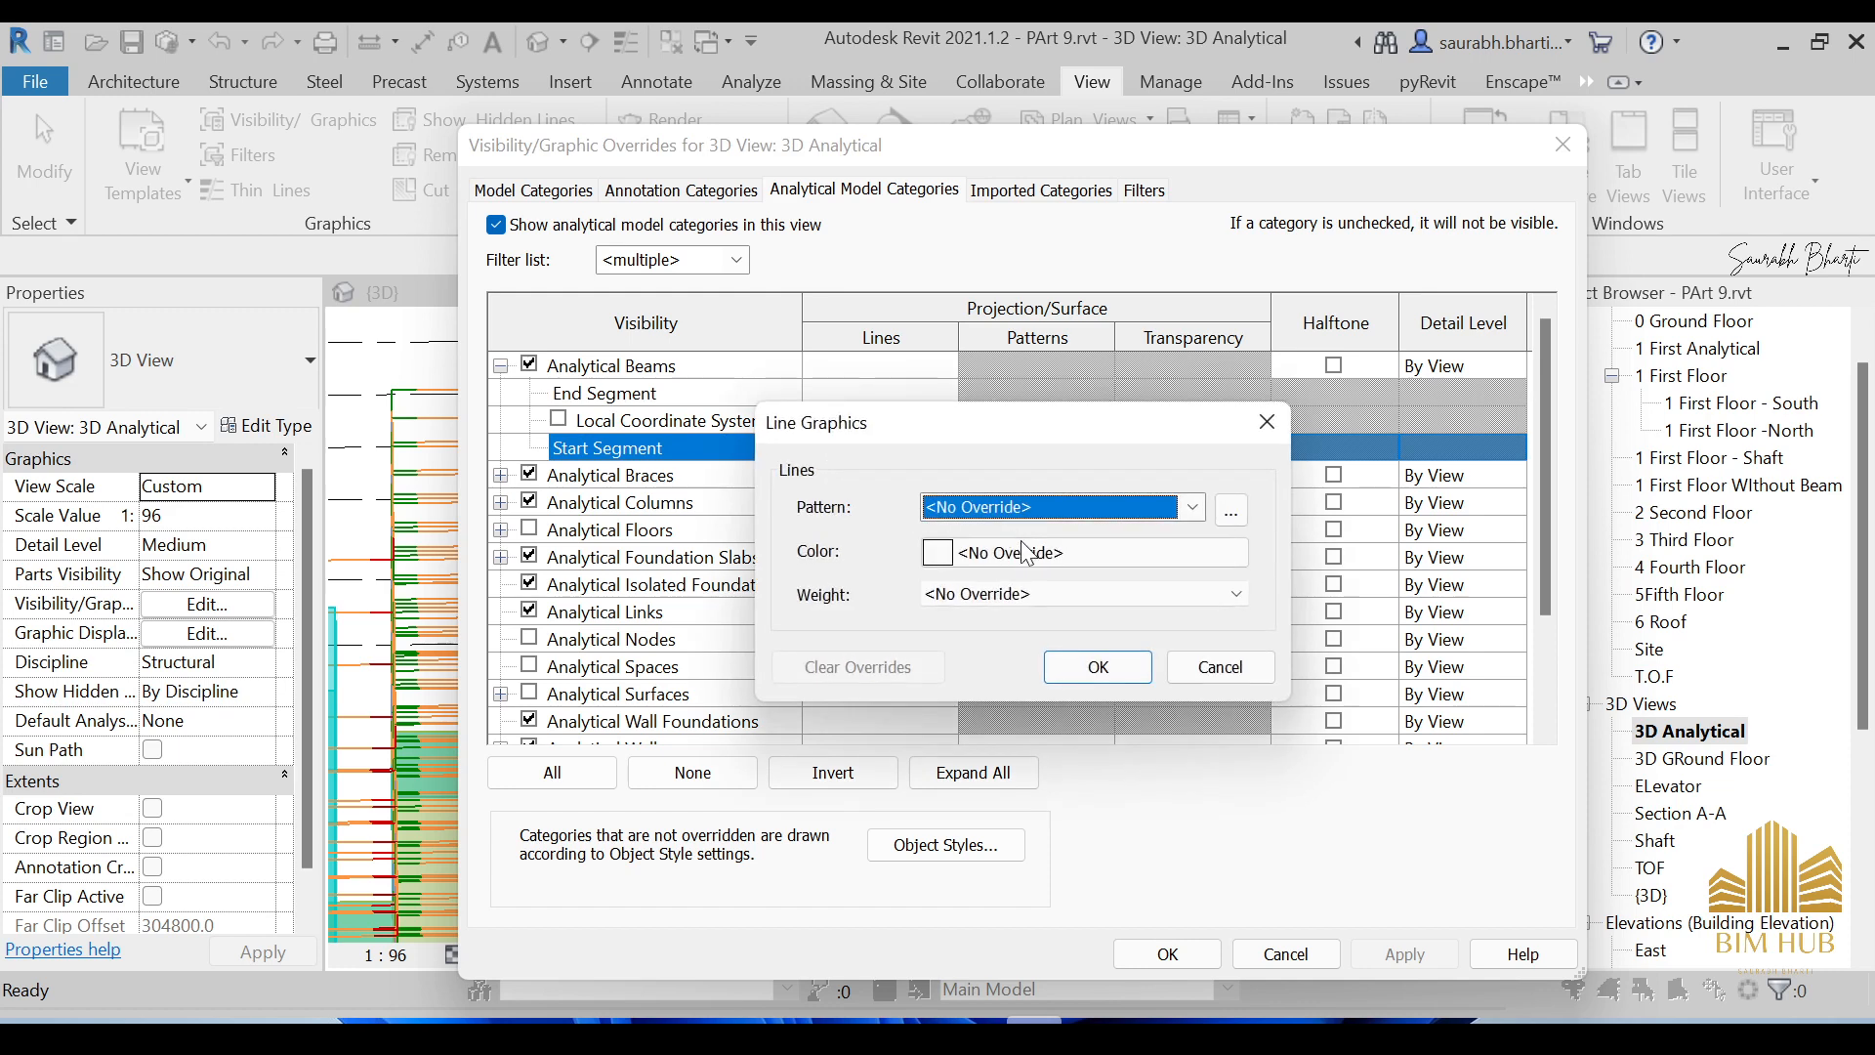
click(1021, 508)
click(945, 588)
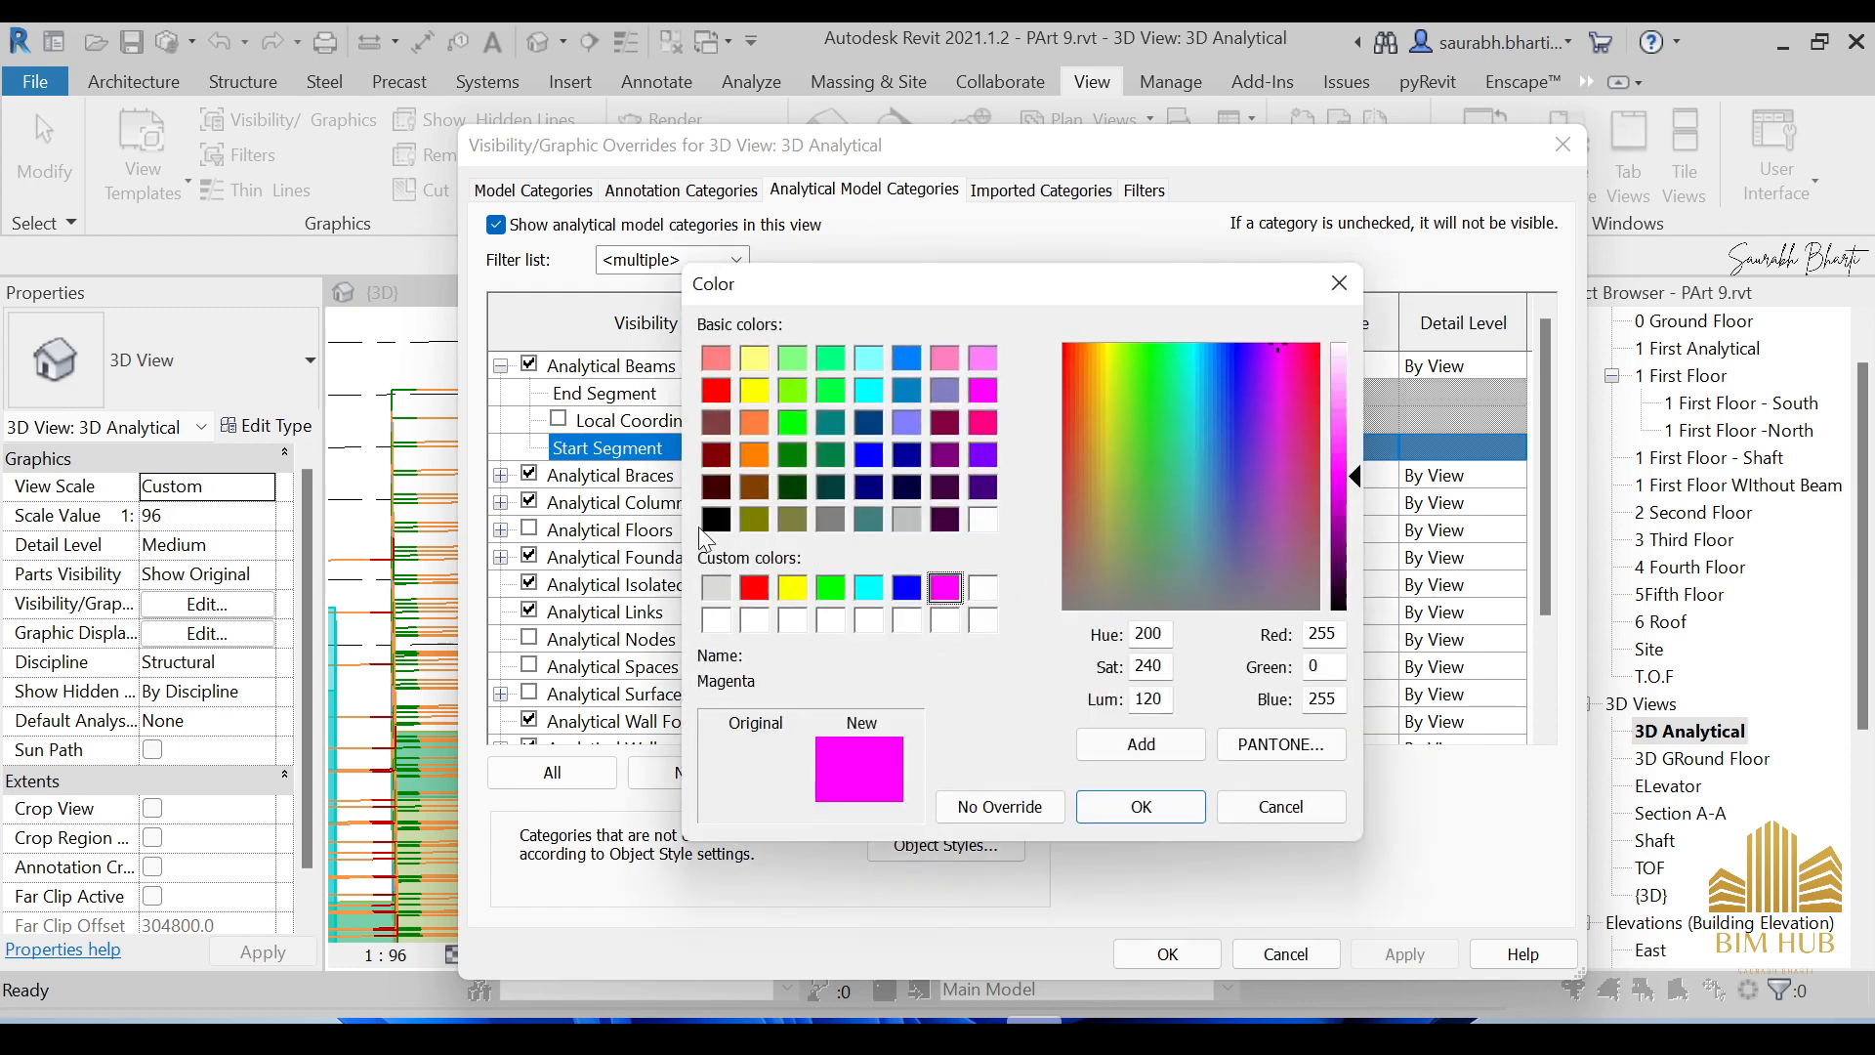
drag(960, 290, 1035, 277)
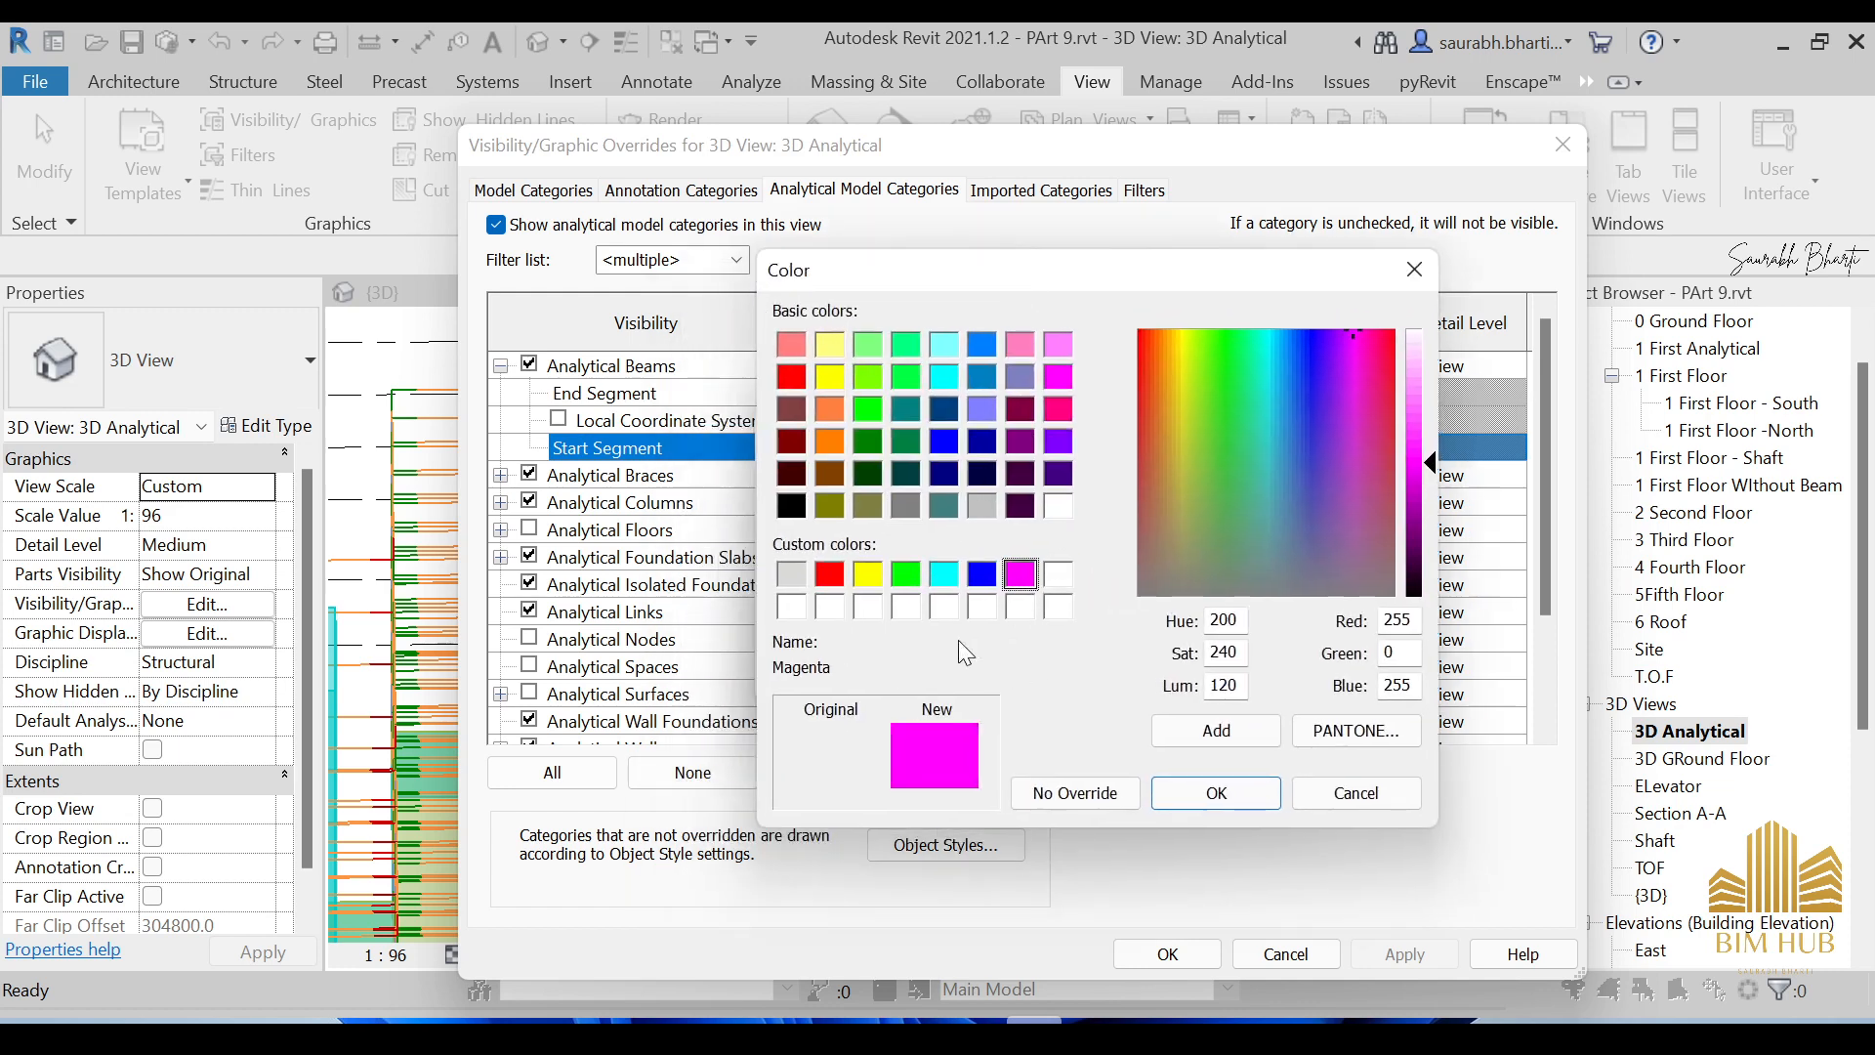
click(1216, 794)
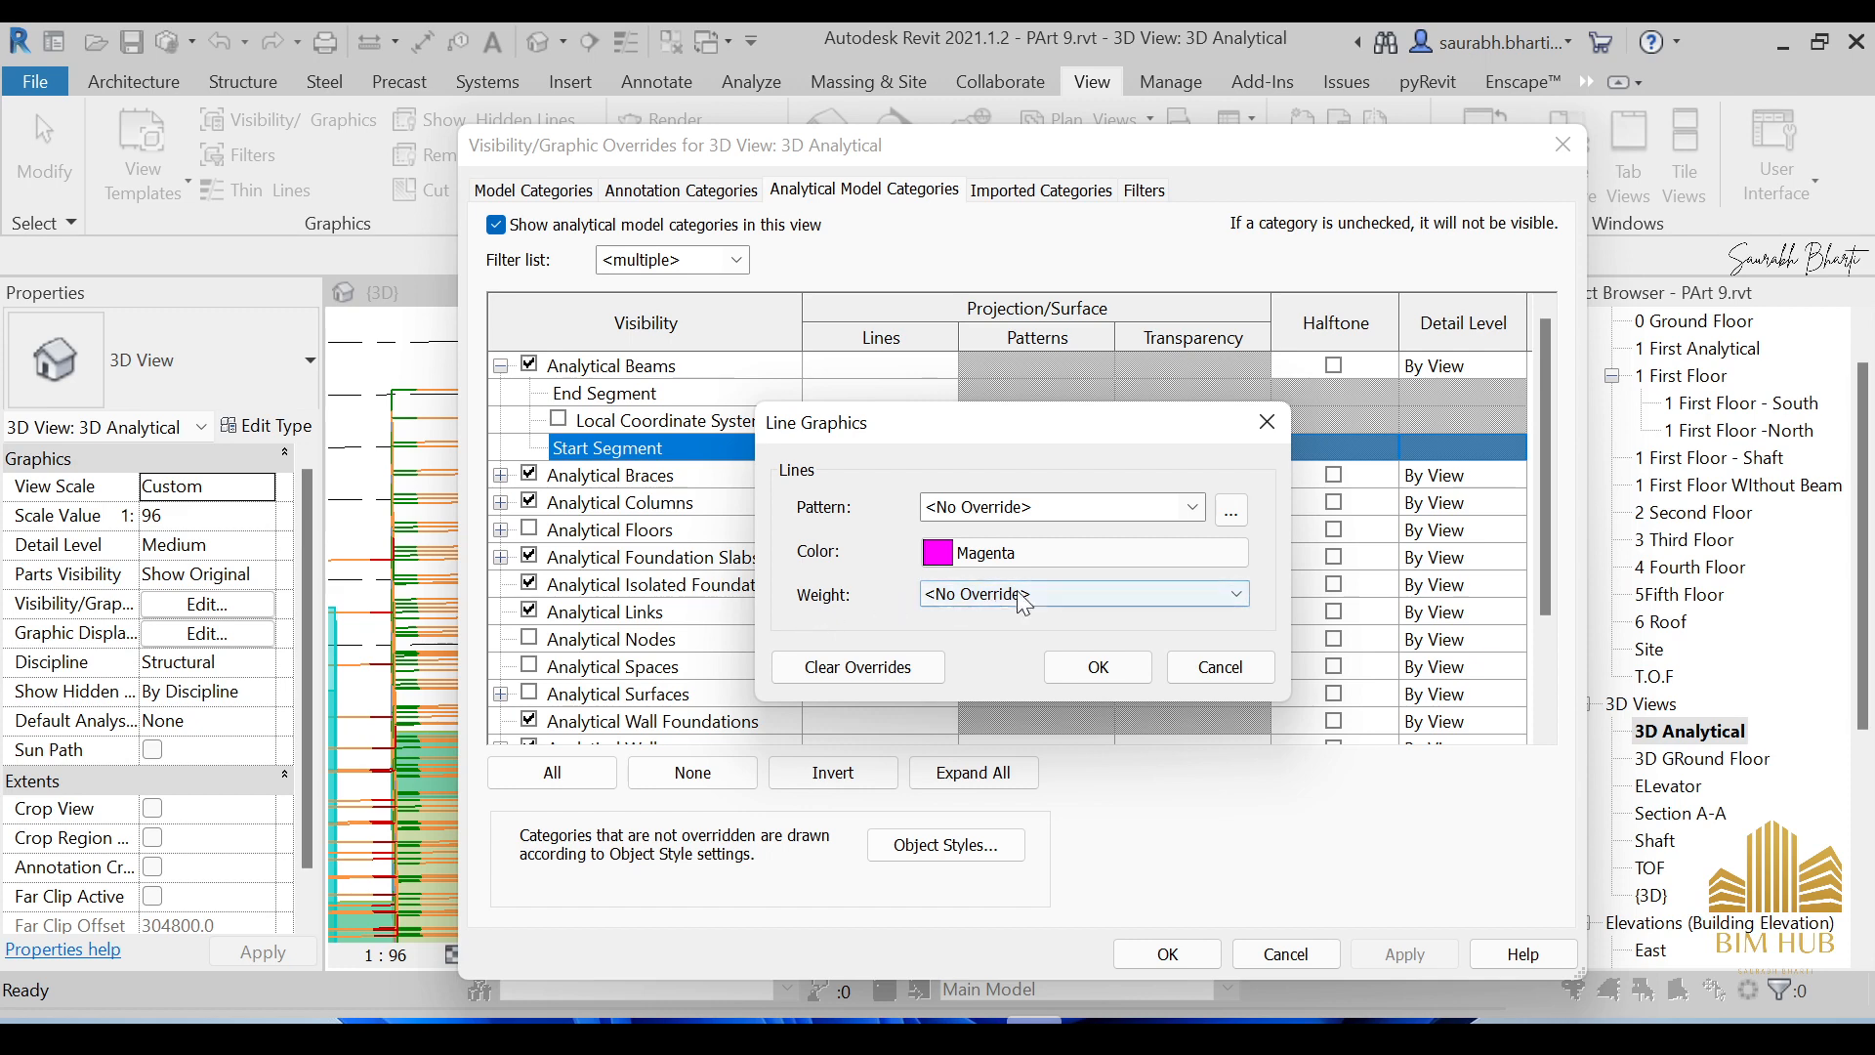
click(975, 598)
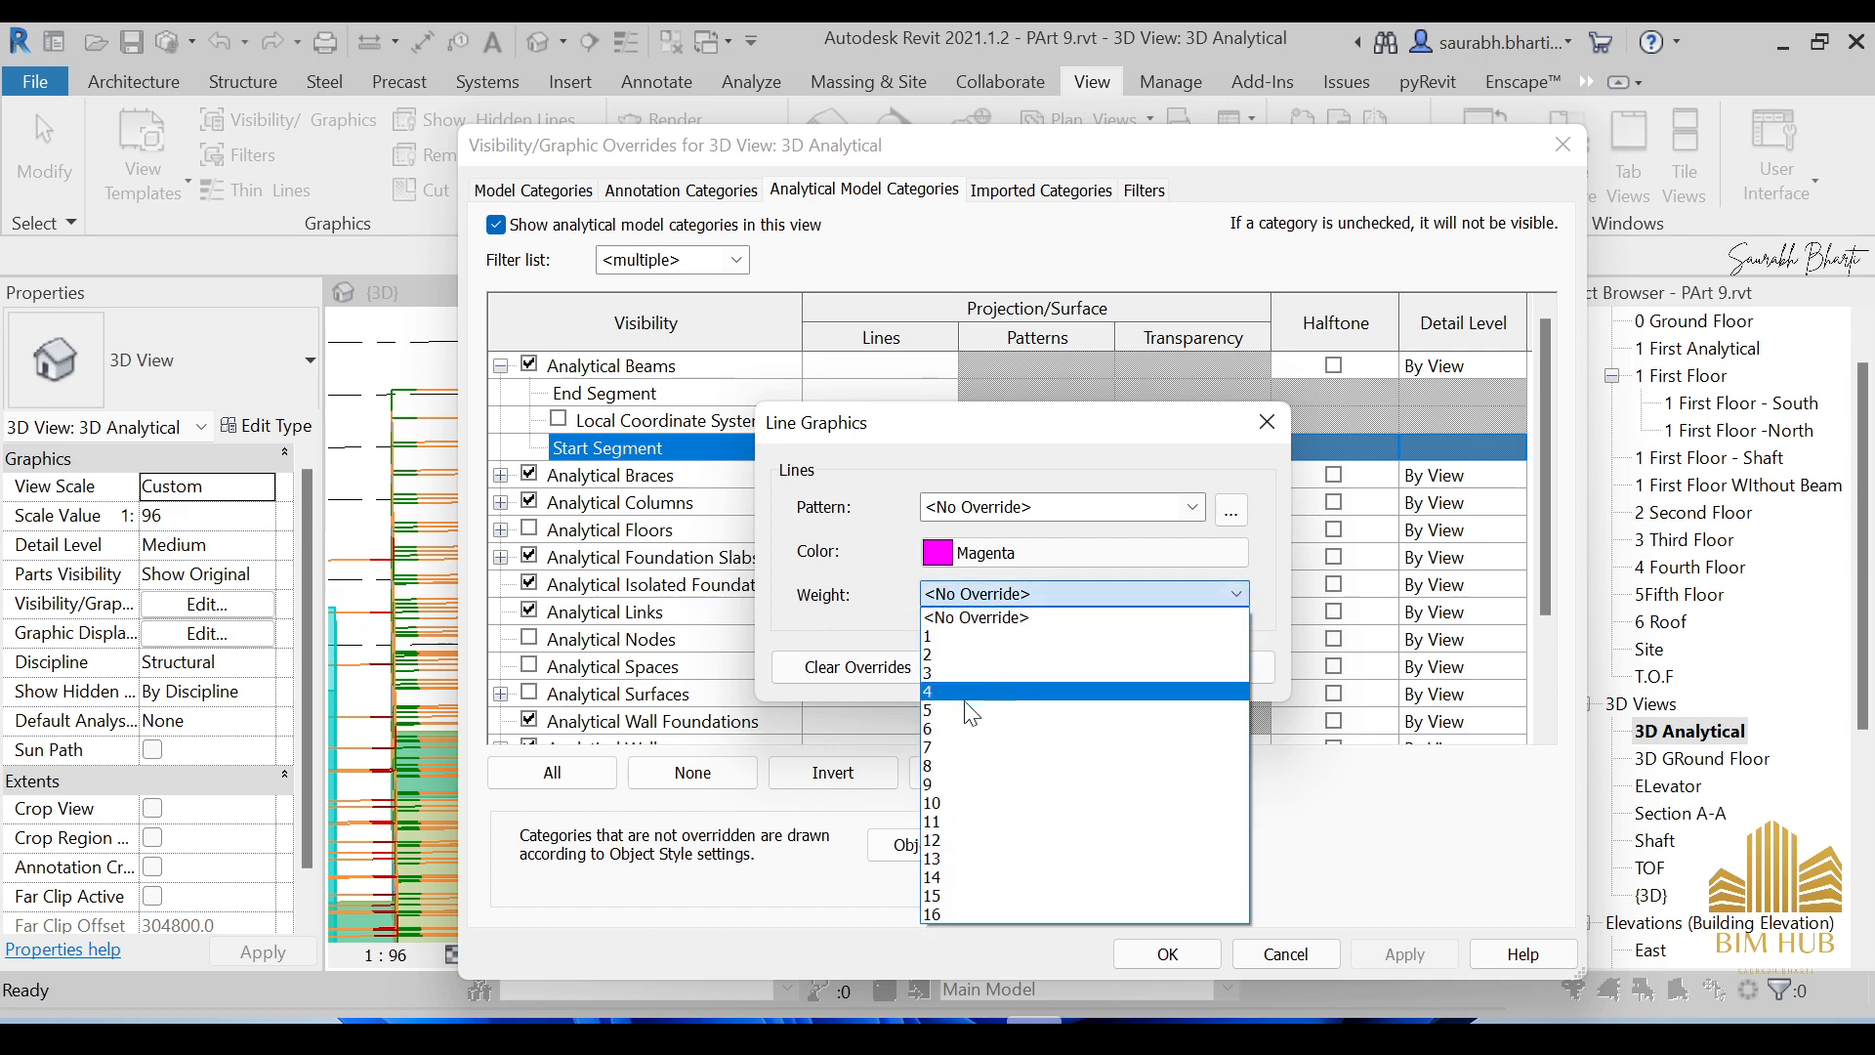
click(949, 709)
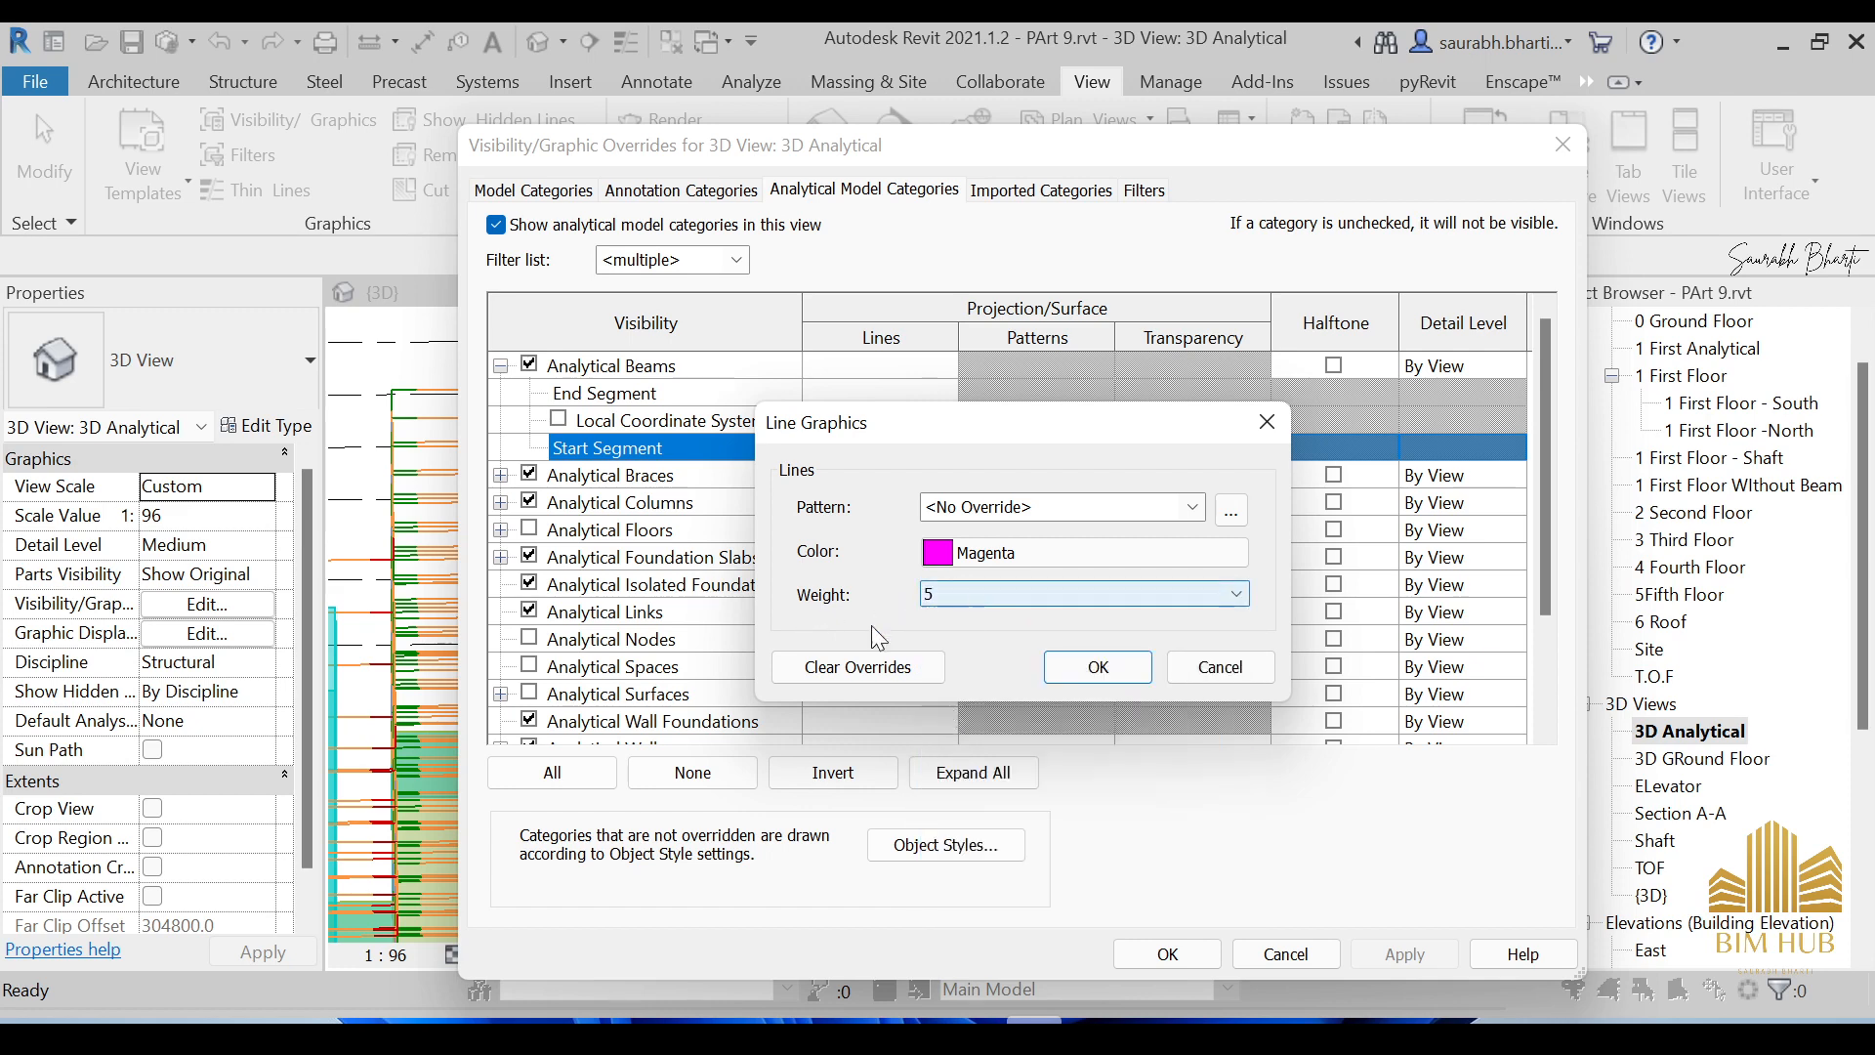
click(1094, 684)
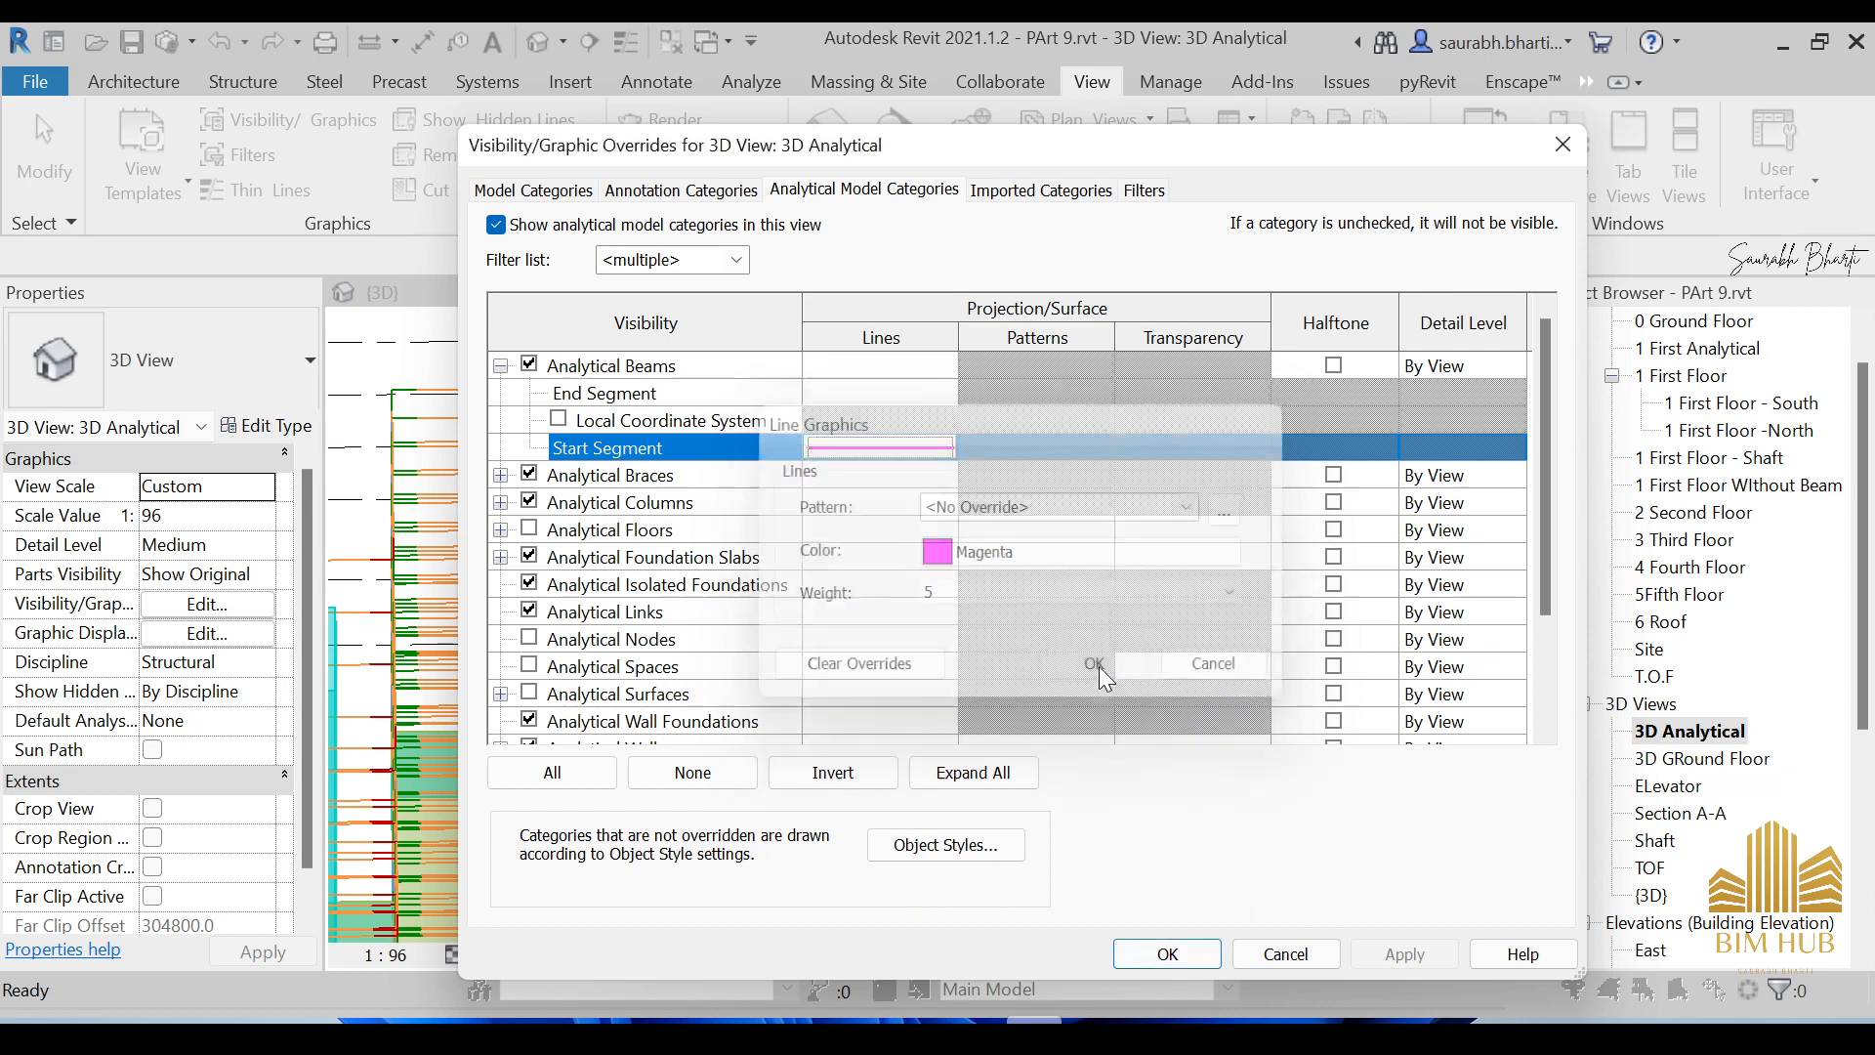
click(756, 405)
Override End Segment lines with colour Cyan and line weight 5.
click(852, 395)
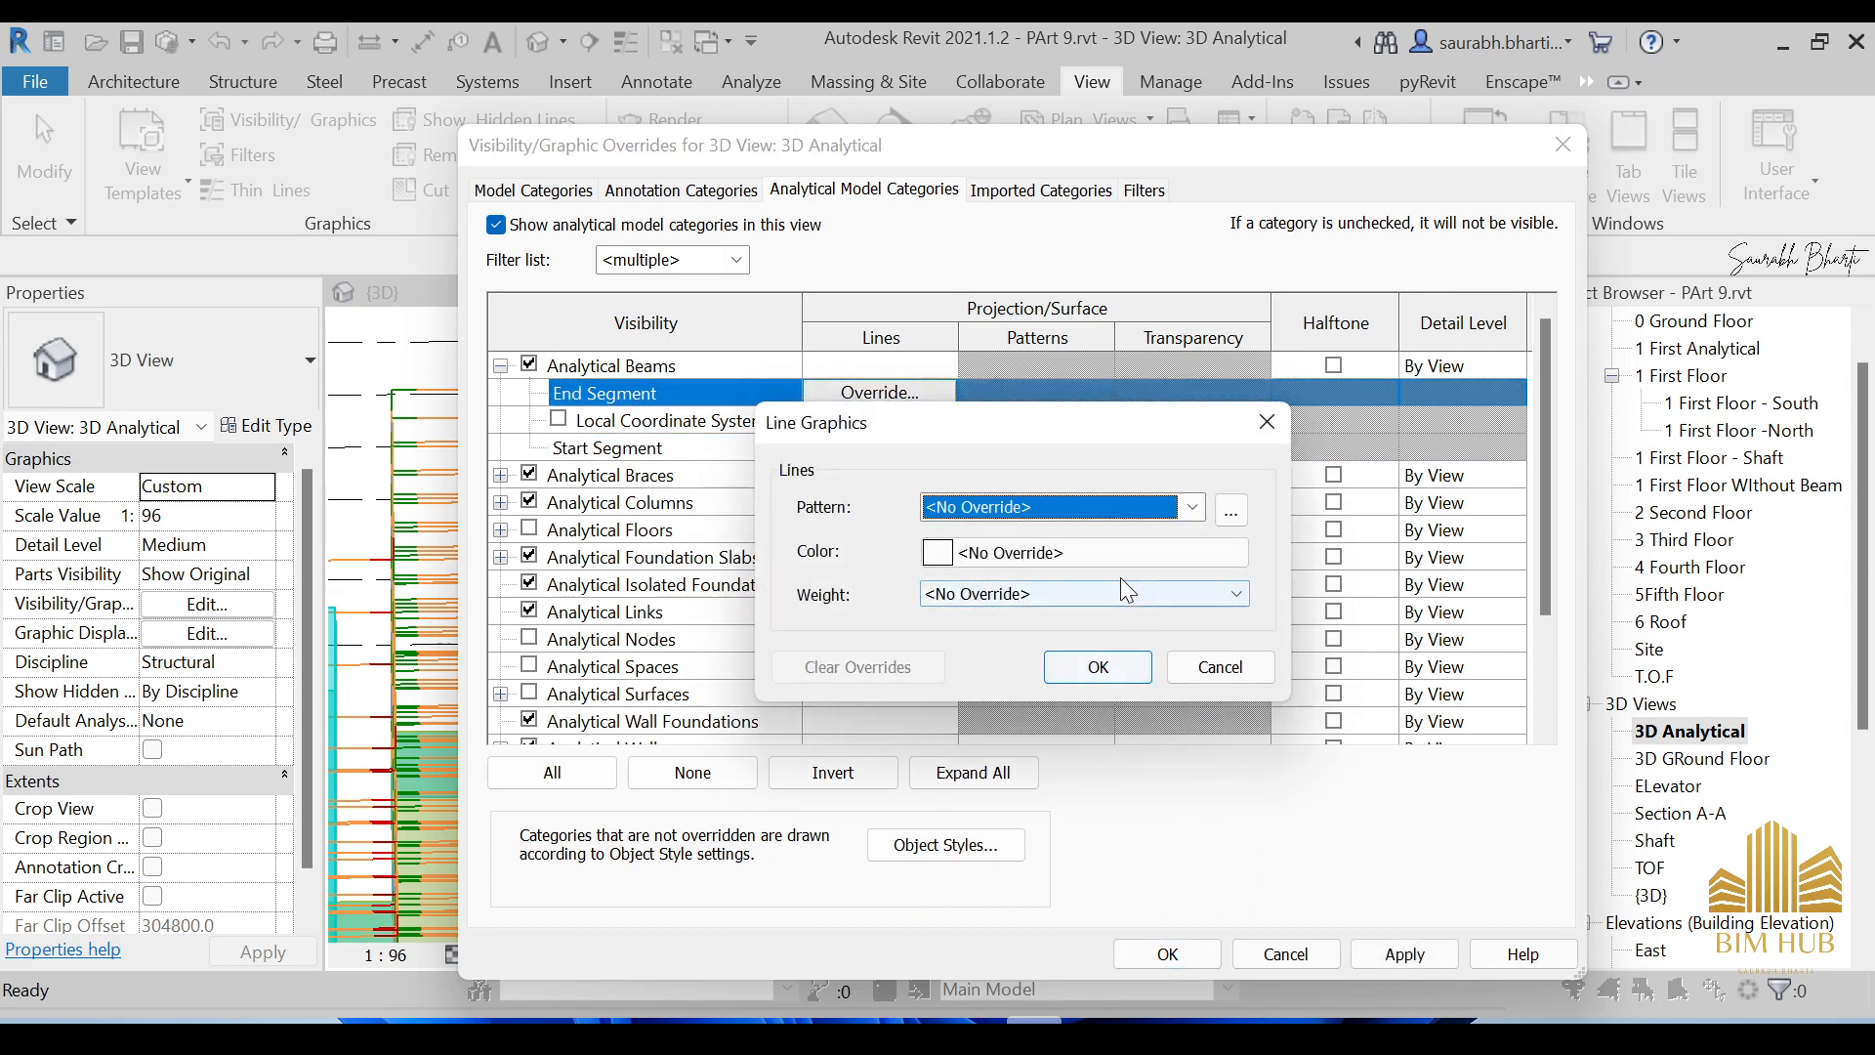
click(1104, 553)
click(875, 592)
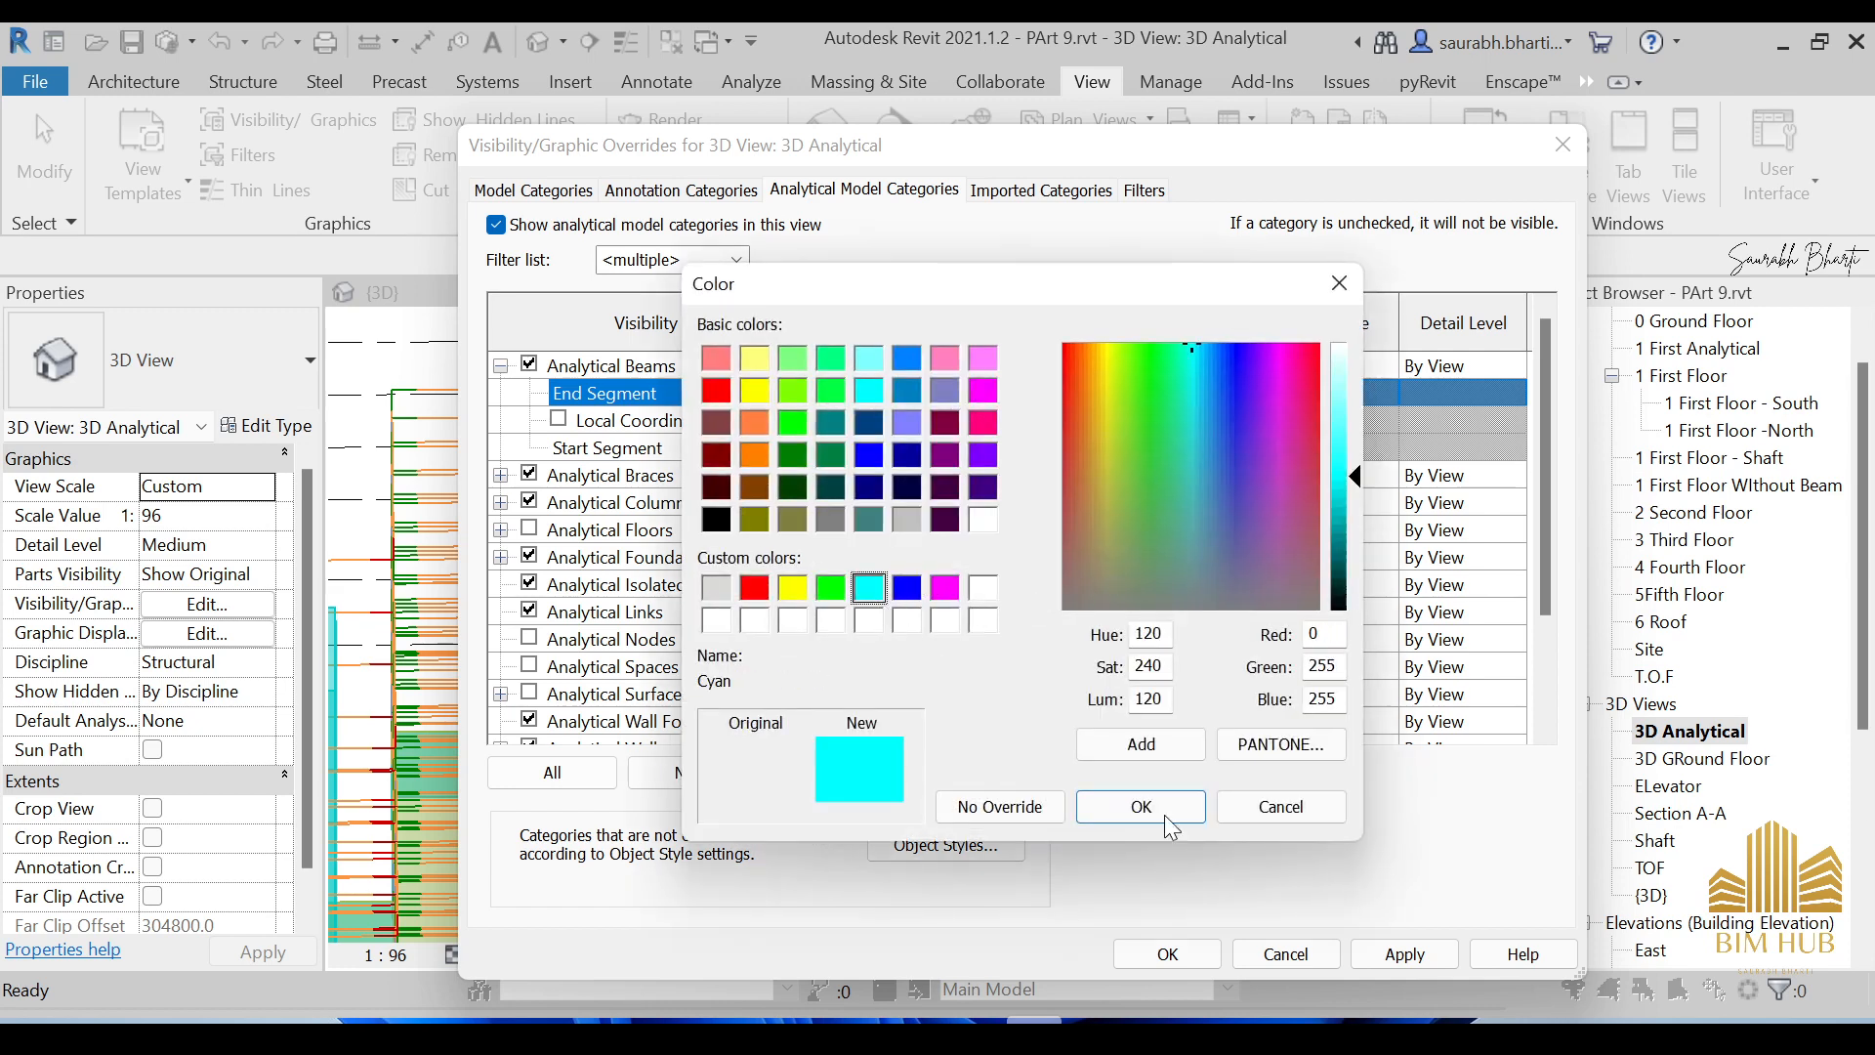
click(1141, 807)
click(987, 594)
click(977, 709)
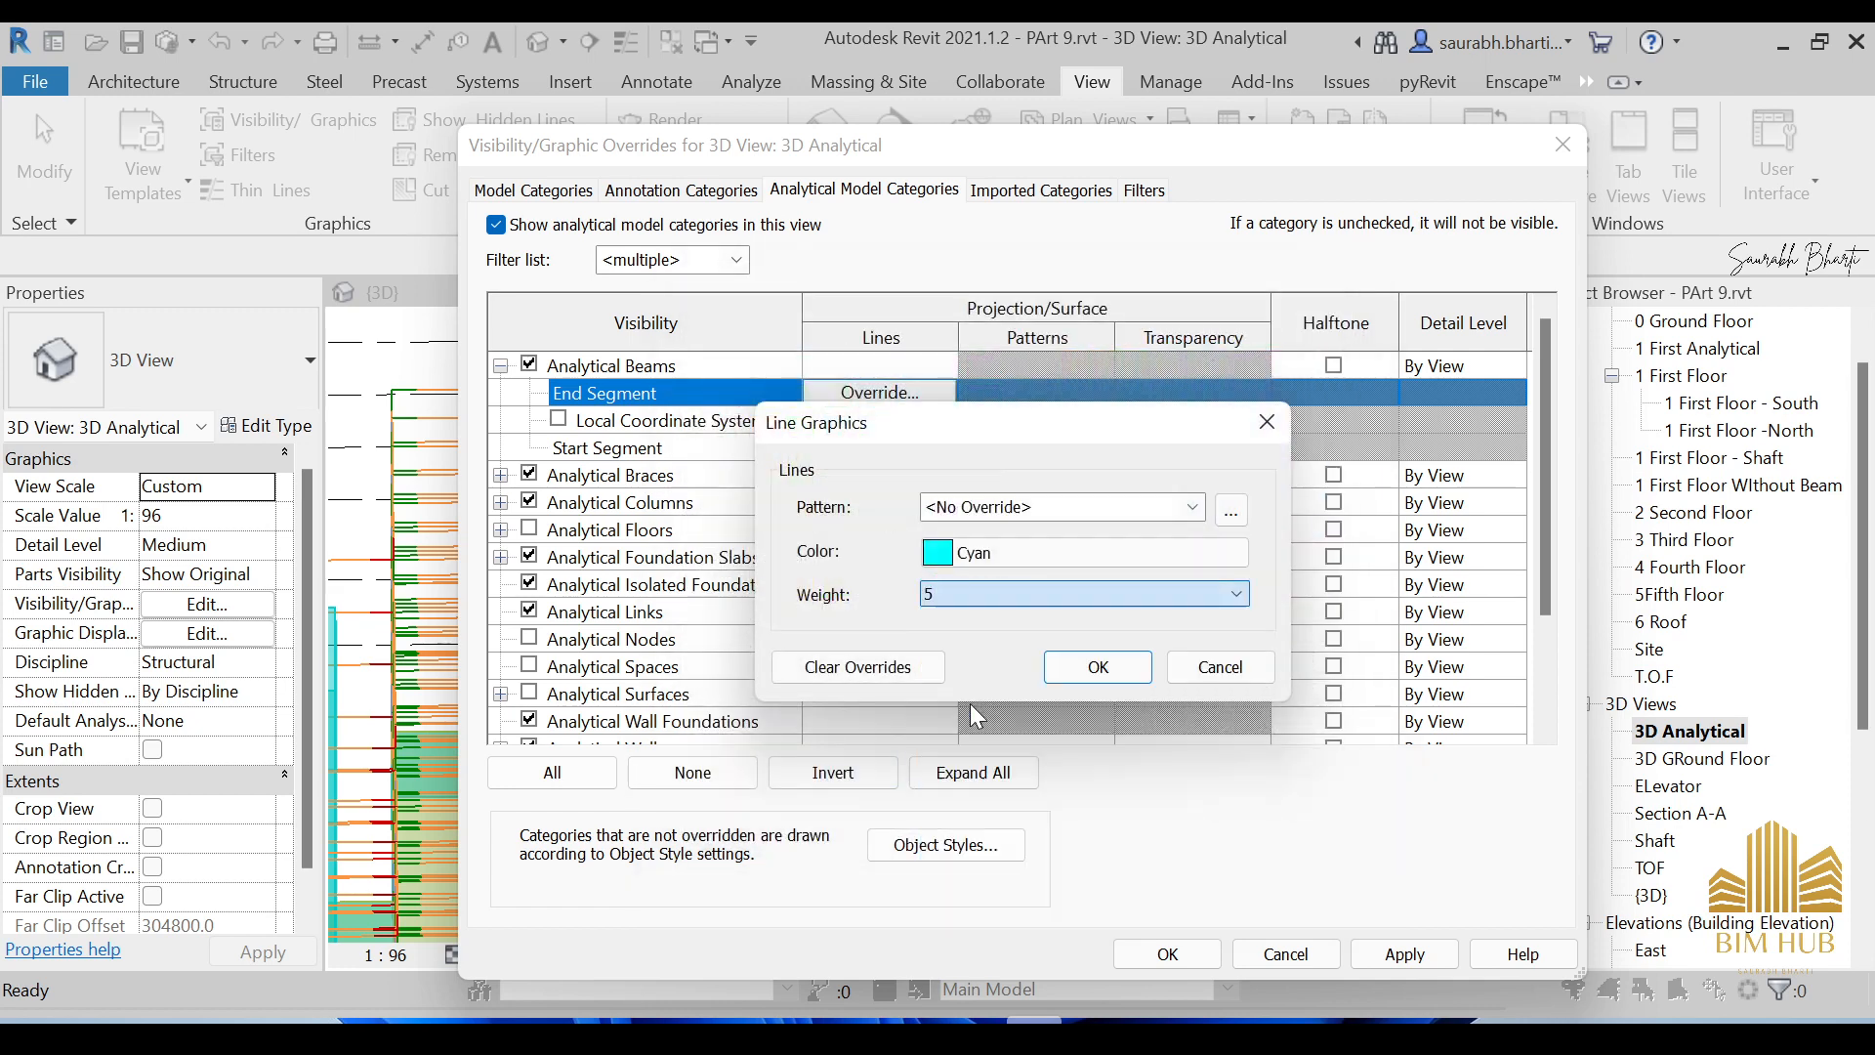
click(1084, 666)
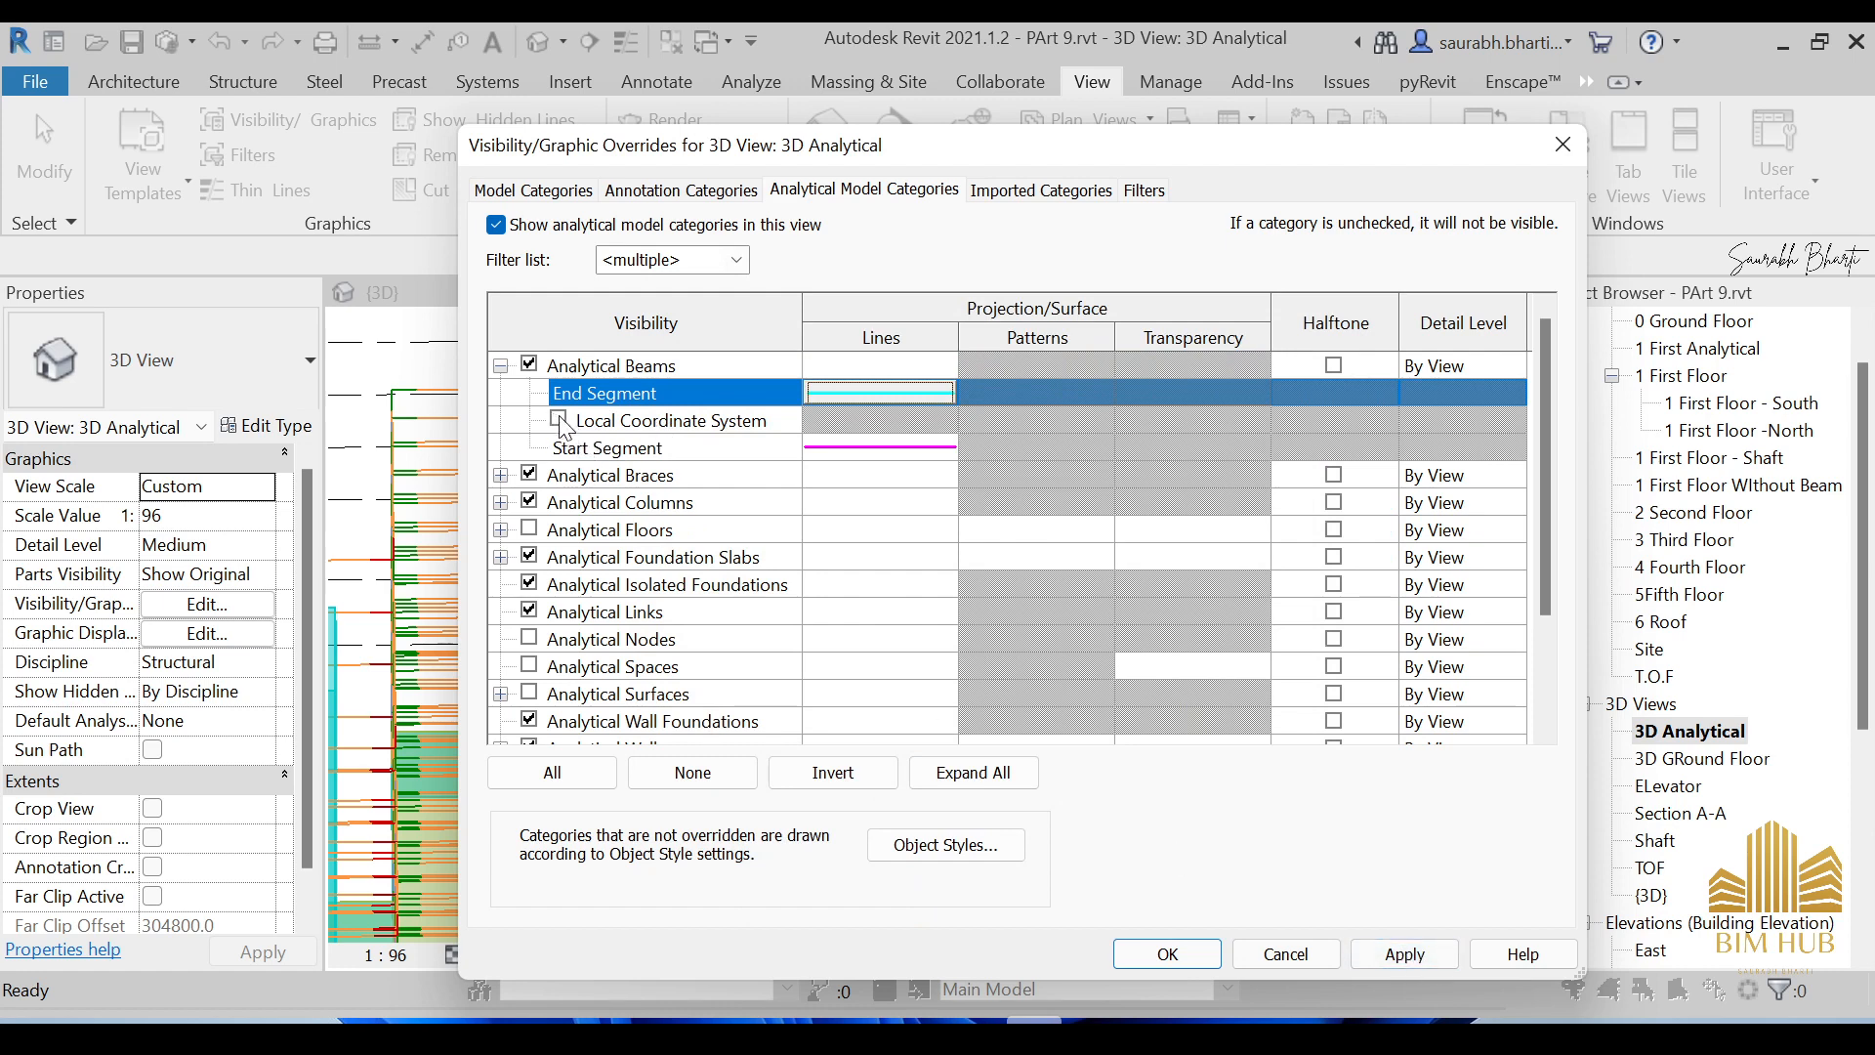
Turn on Local Coordinate System for Analytical Beams and apply the overrides with OK.
drag(758, 158, 943, 143)
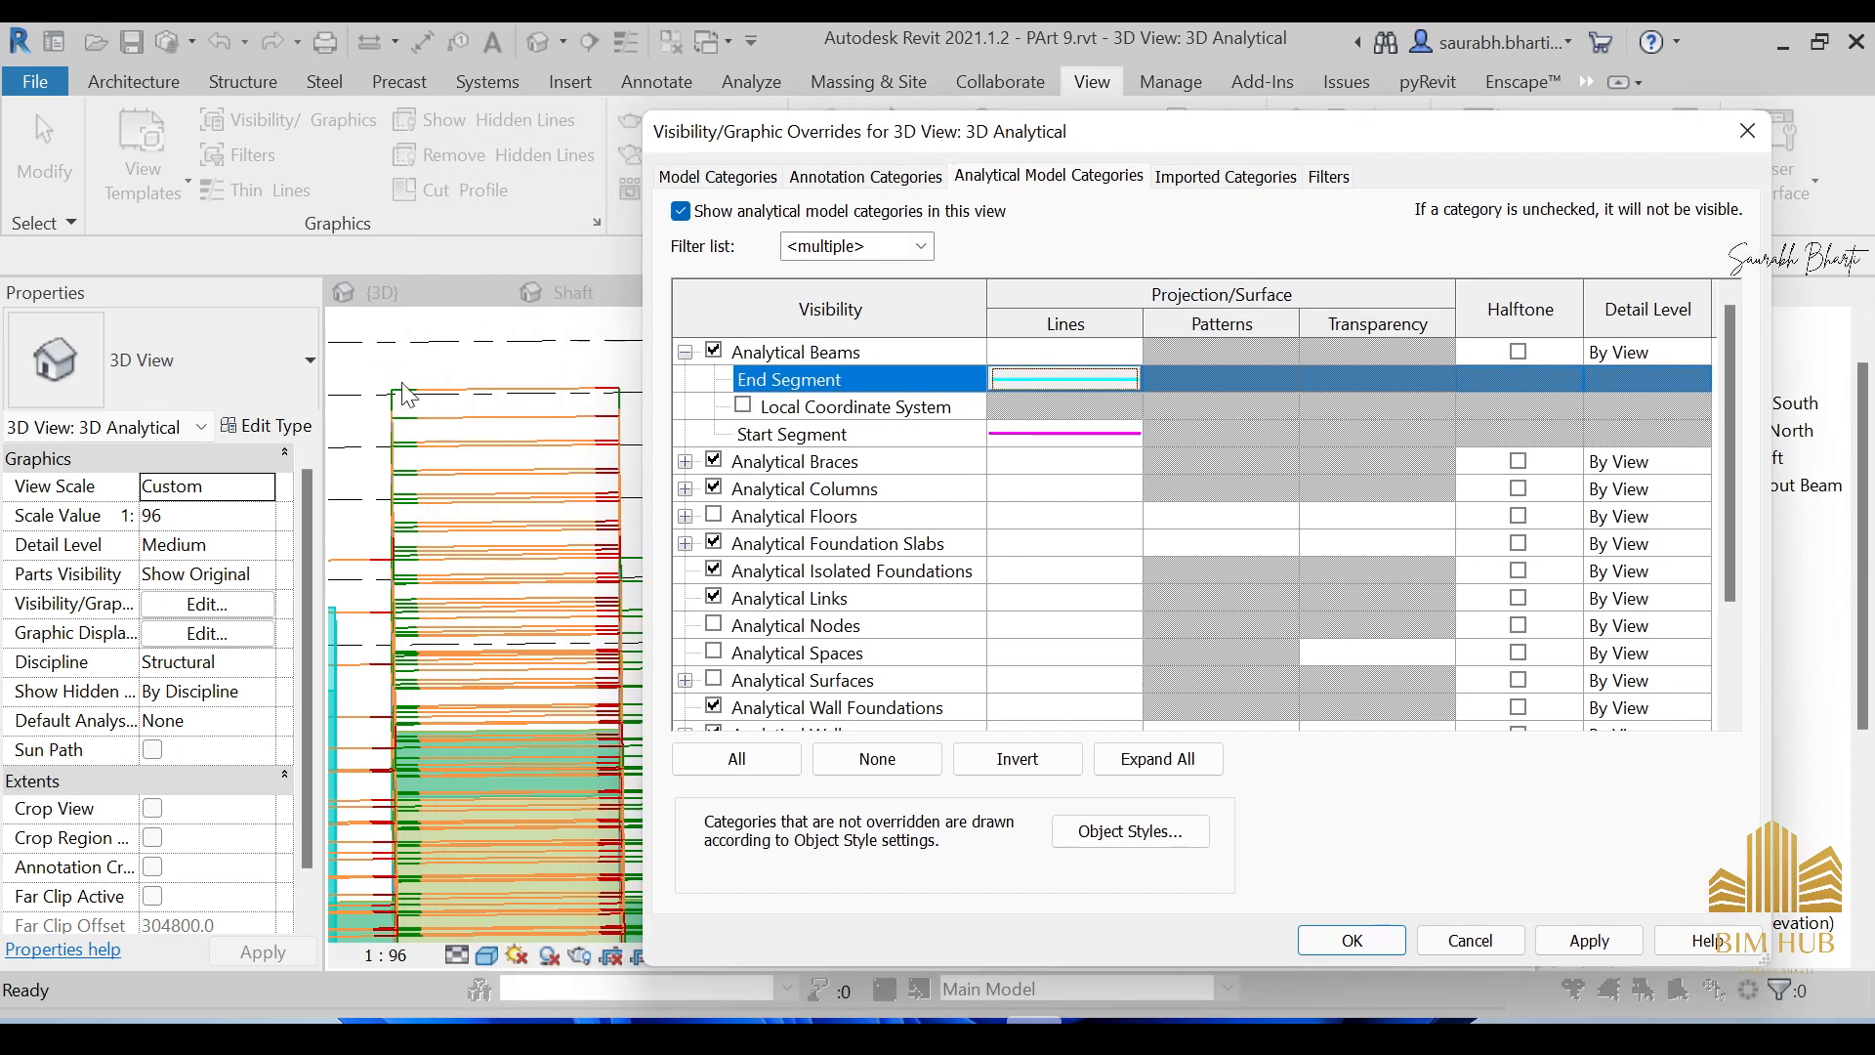
click(743, 406)
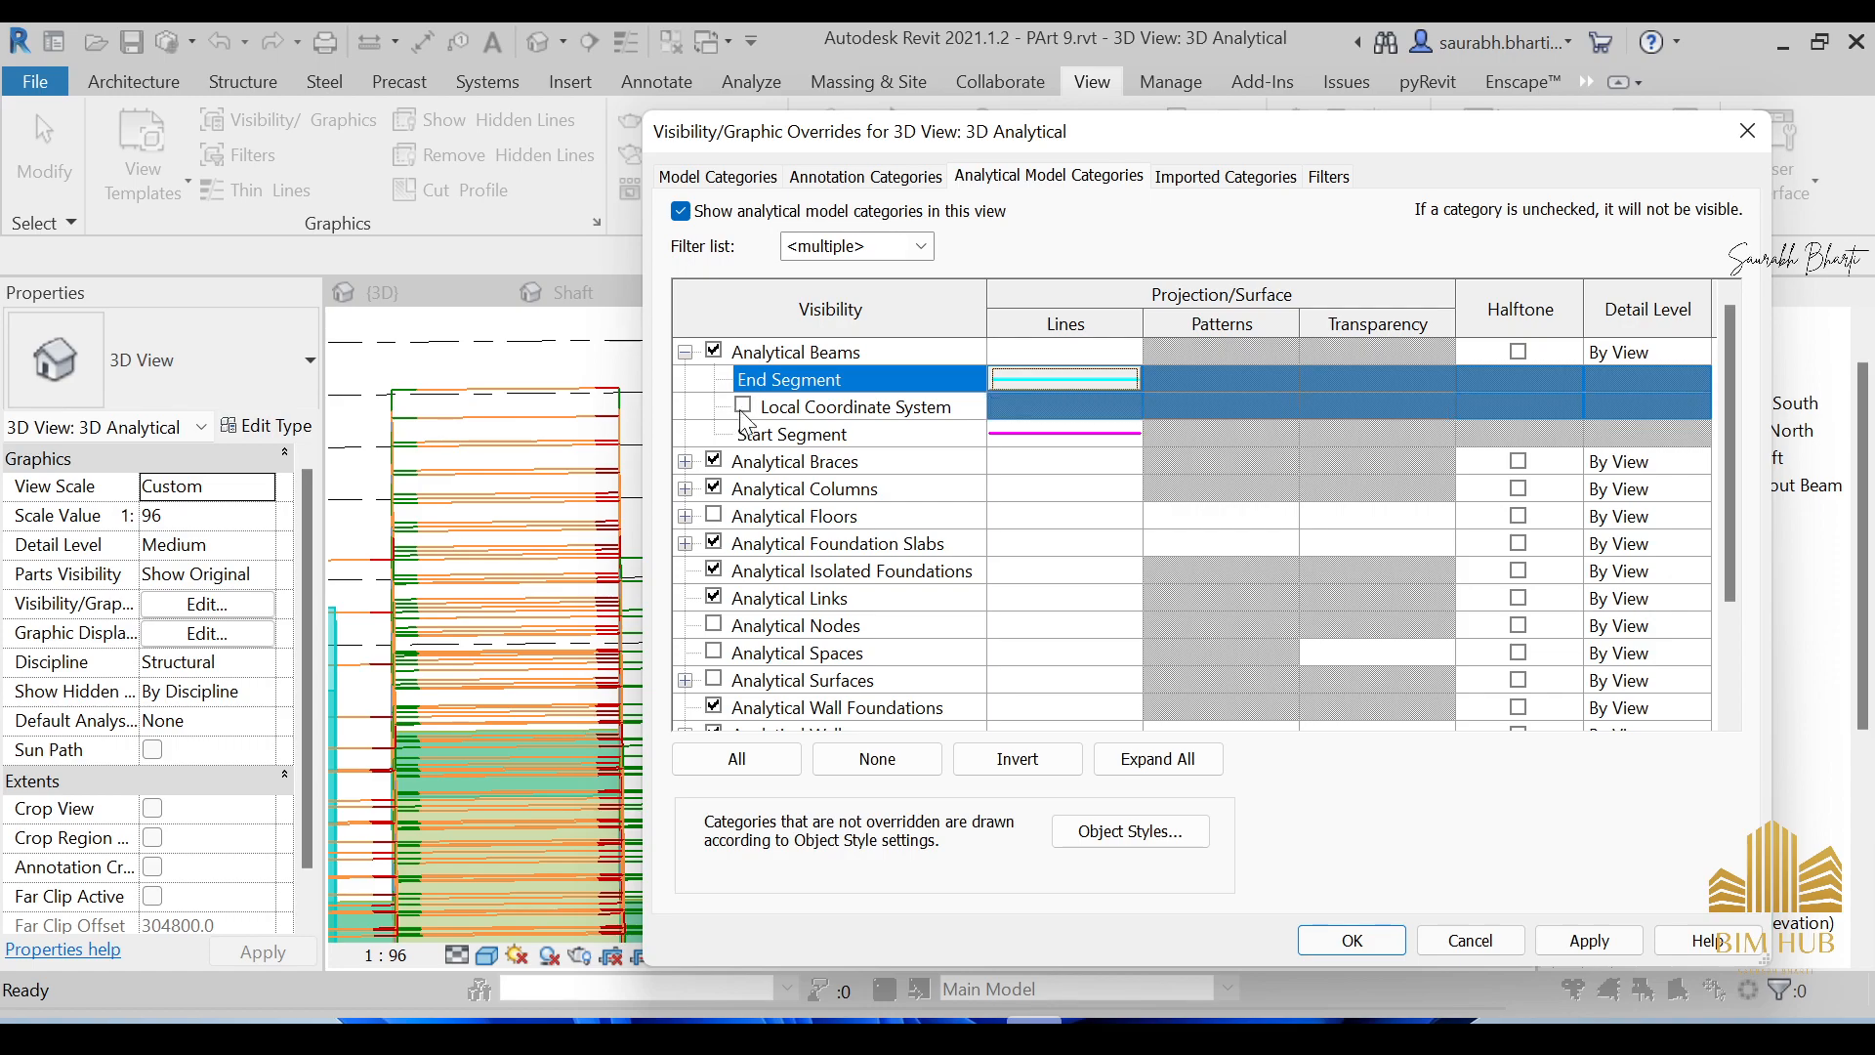
click(1573, 938)
click(1351, 943)
Orbit and zoom the 3D Analytical view to inspect the magenta beam start segments.
scroll(779, 613, down, 2)
shift+middle_drag(788, 619, 840, 641)
scroll(1113, 674, up, 5)
scroll(1157, 587, up, 4)
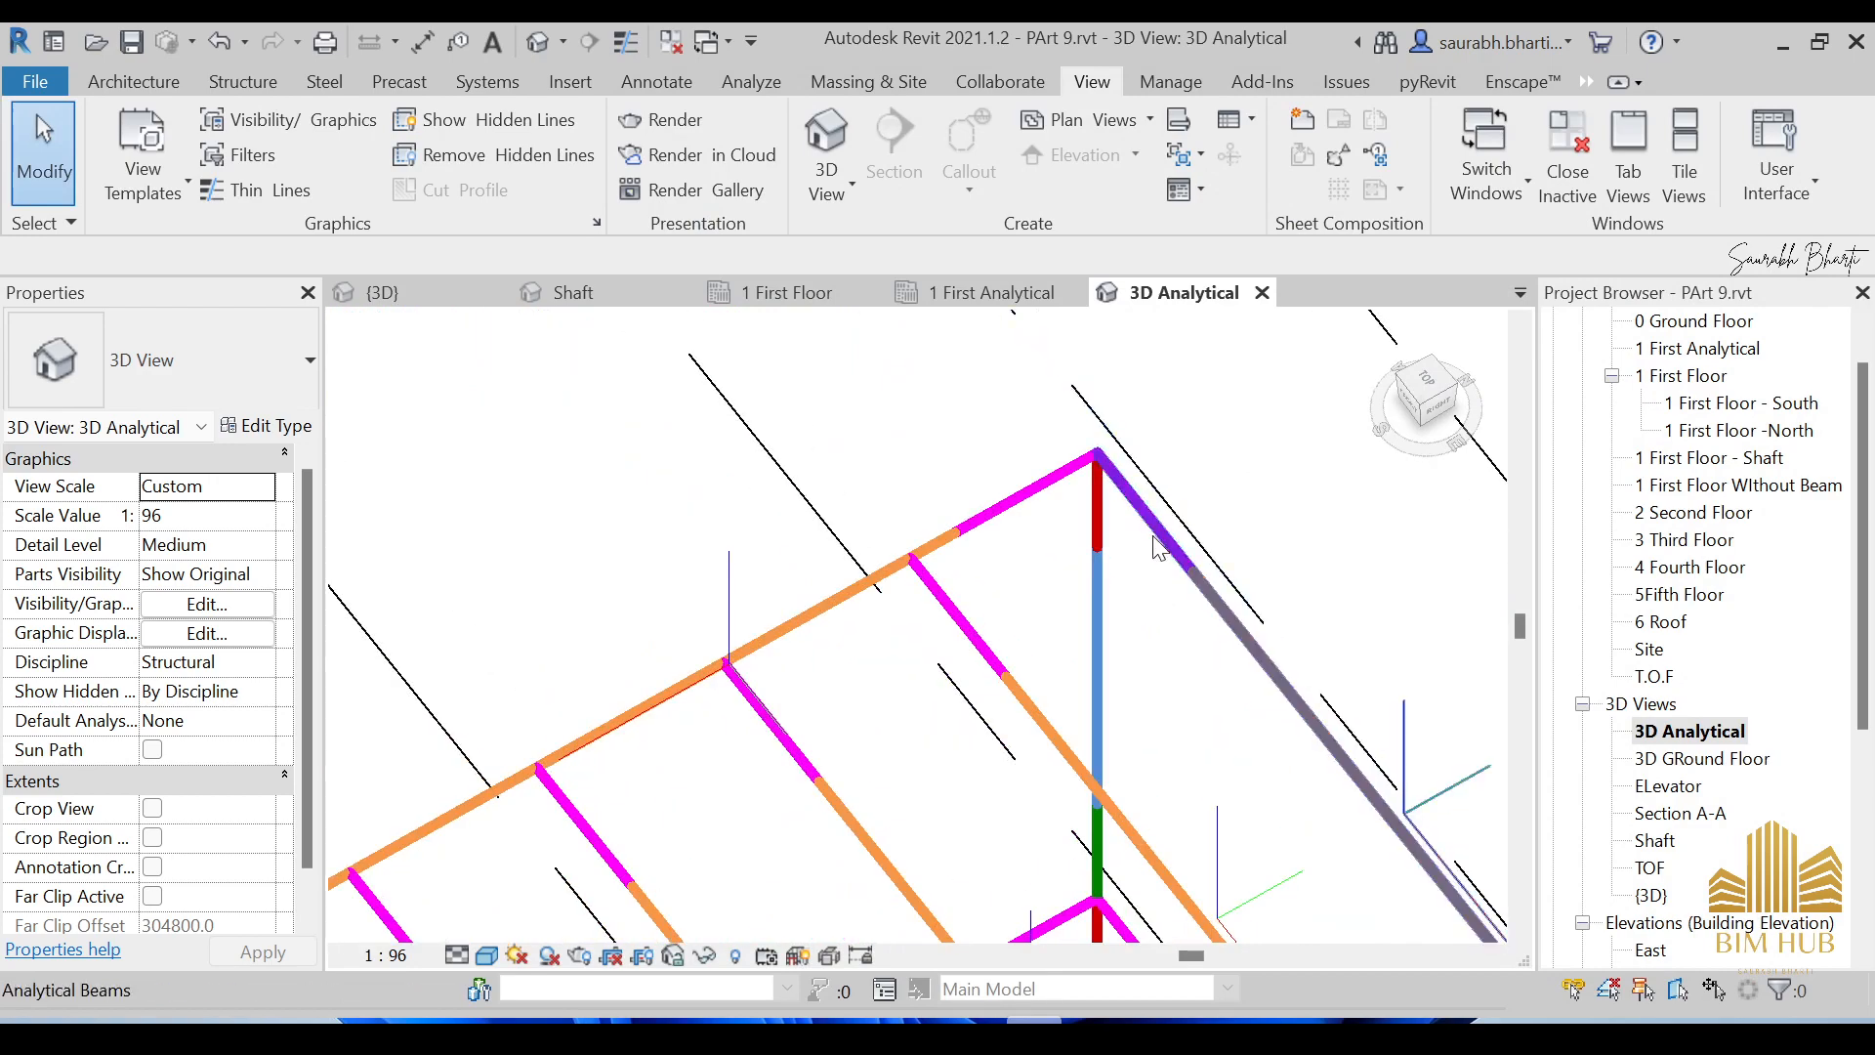
scroll(1162, 555, down, 5)
scroll(1415, 862, up, 5)
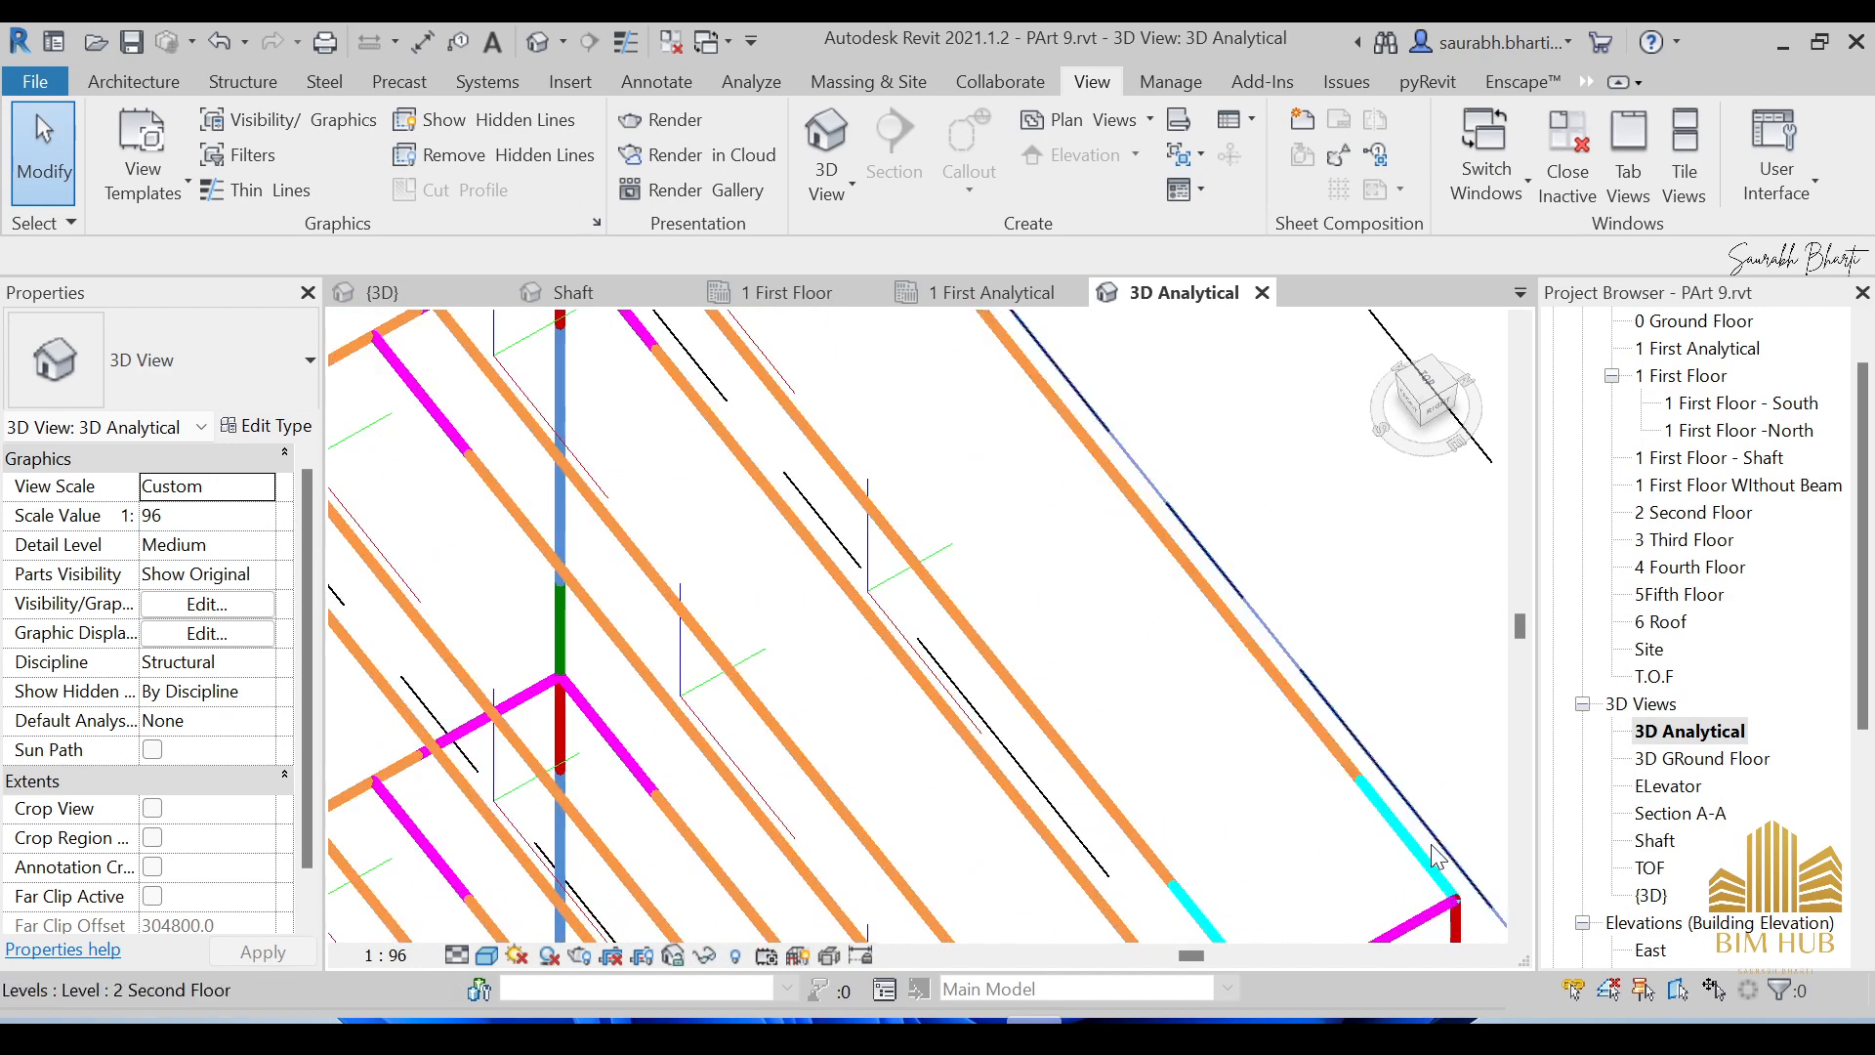
scroll(1422, 858, down, 5)
scroll(1280, 652, up, 5)
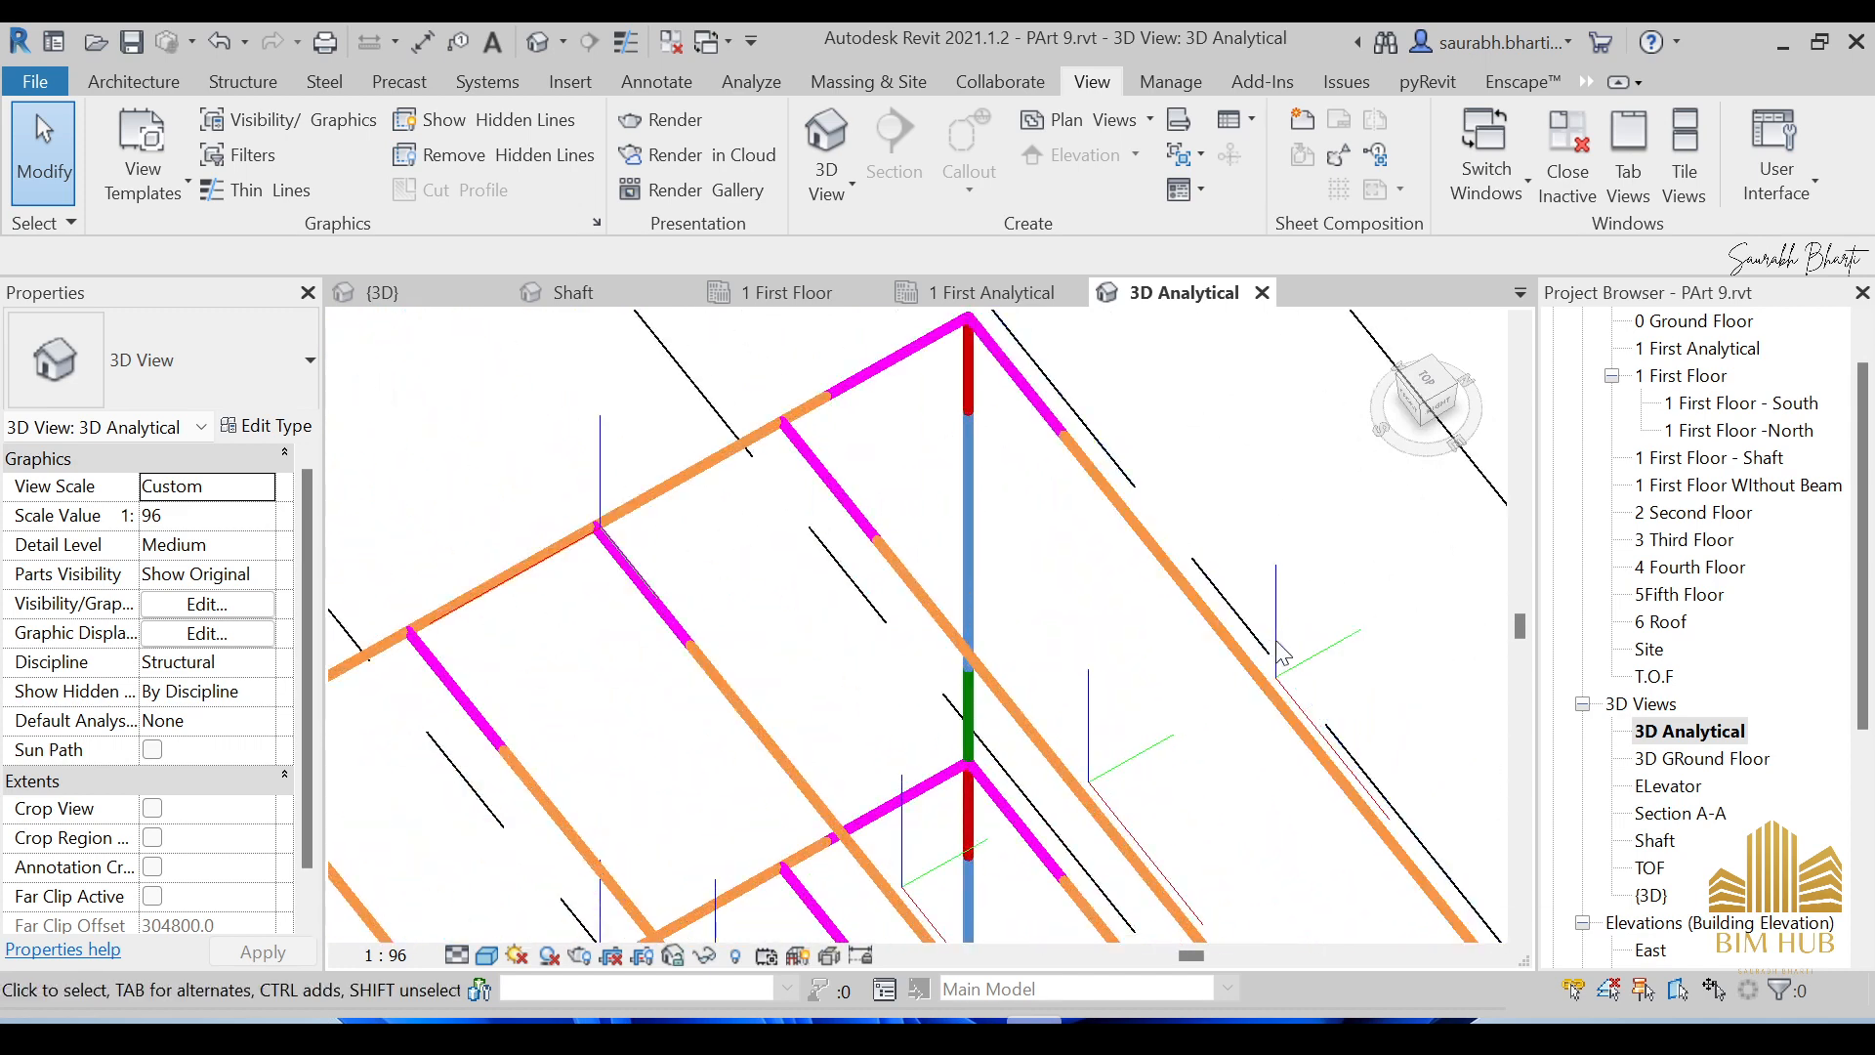
scroll(1285, 647, up, 5)
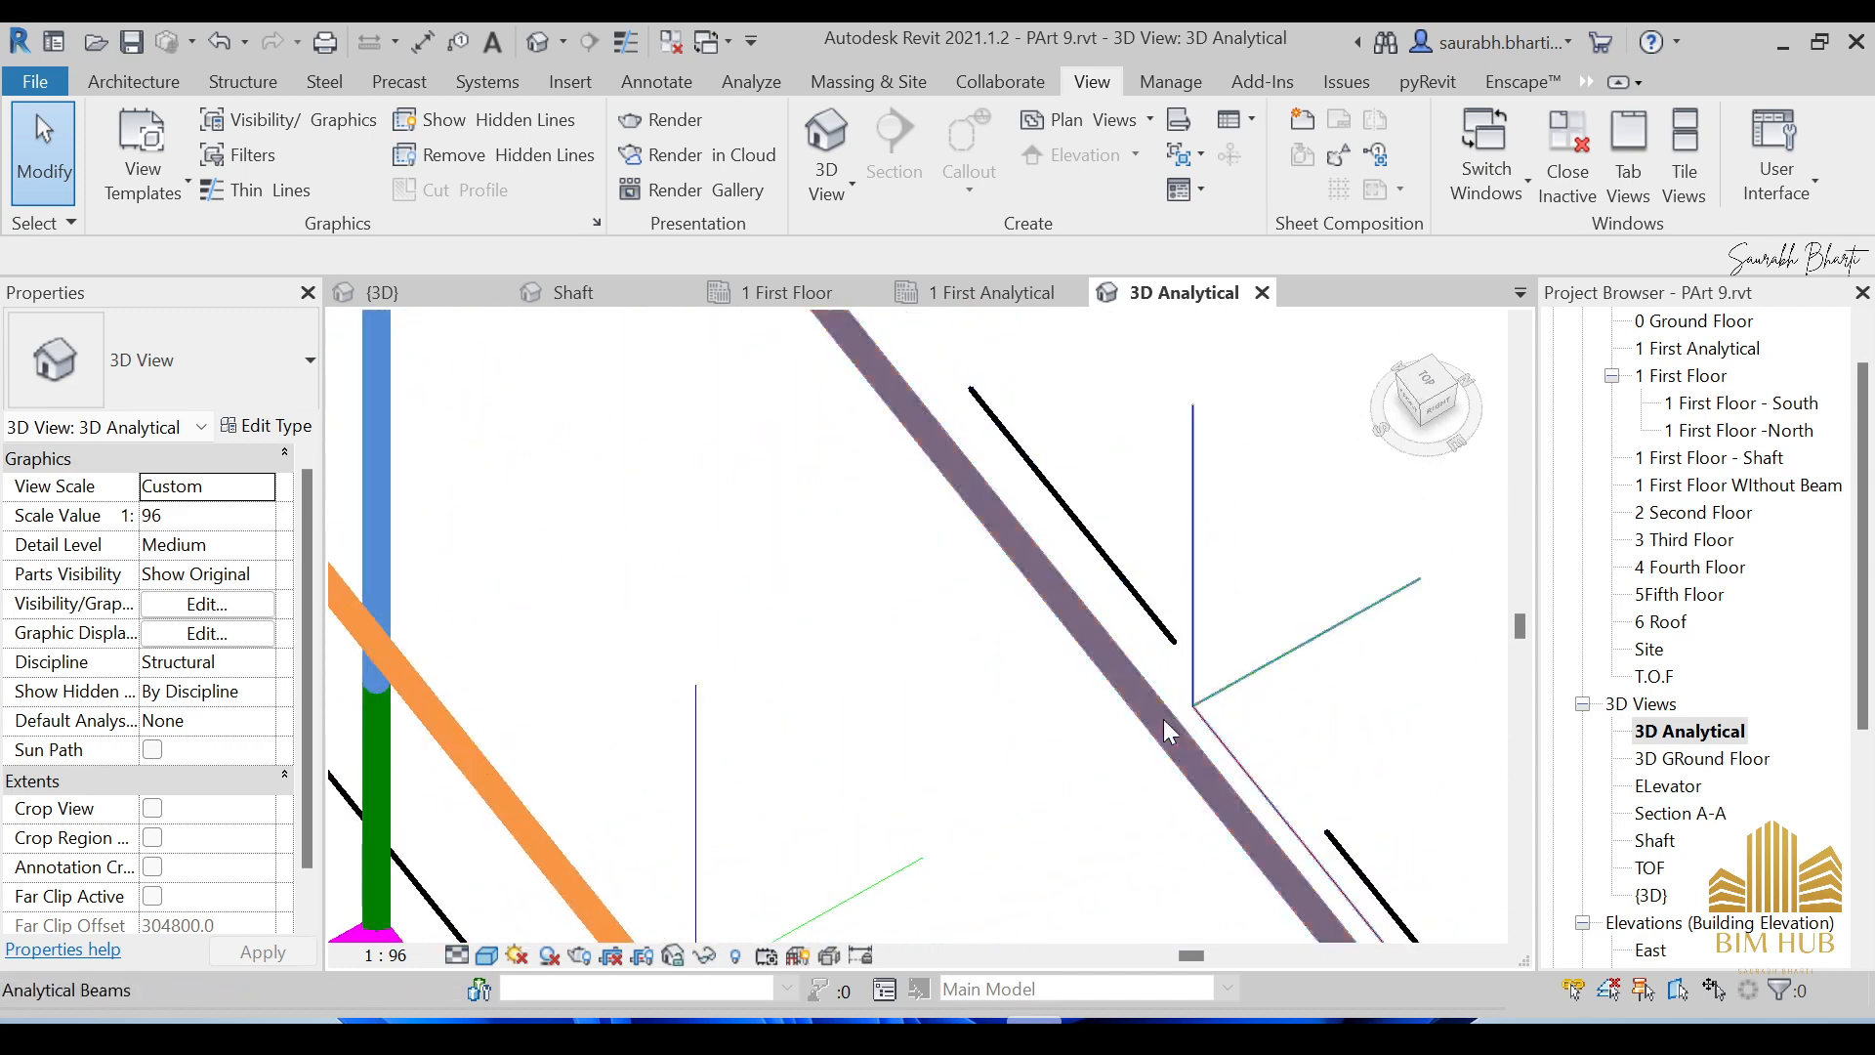
scroll(1167, 732, down, 6)
Orbit around the beam grid to view the beams and their local axes from the front.
shift+middle_drag(1161, 754, 1114, 473)
scroll(789, 559, down, 3)
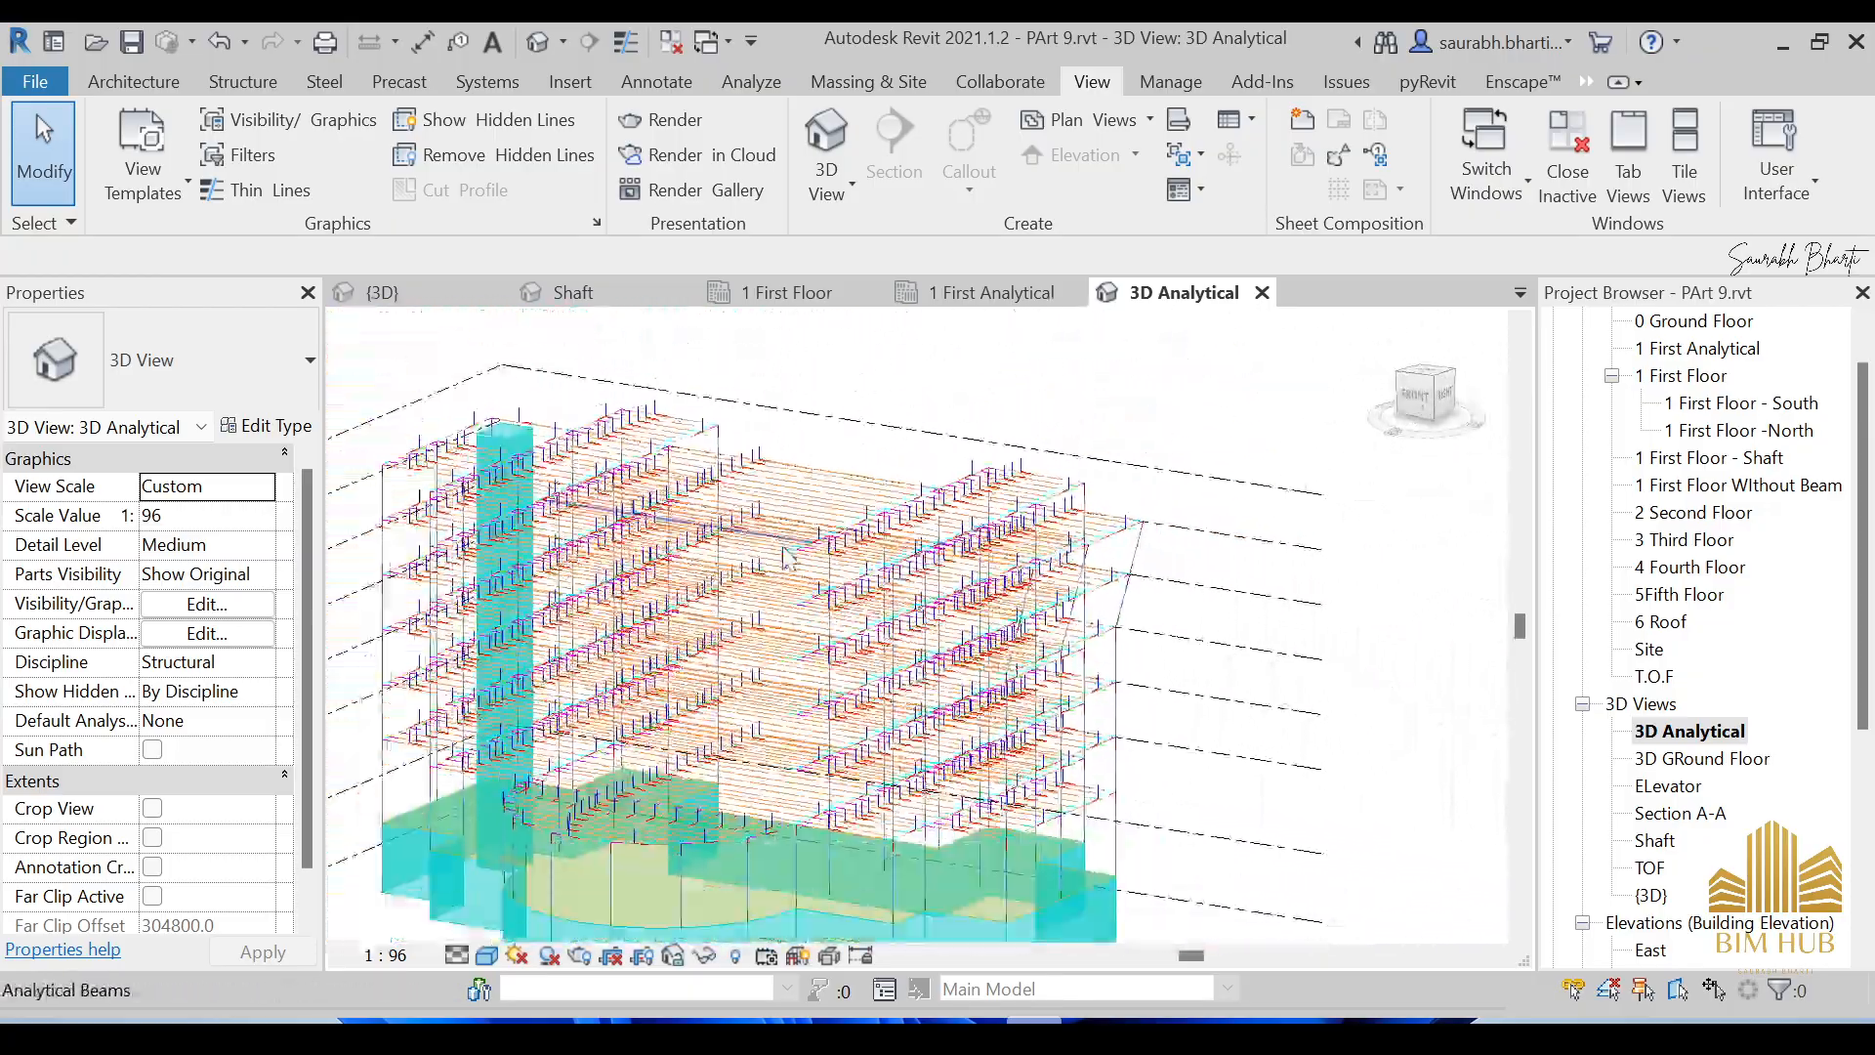
mouse_move(789, 558)
shift+middle_down()
mouse_move(875, 548)
mouse_move(795, 577)
mouse_move(817, 584)
shift+middle_up()
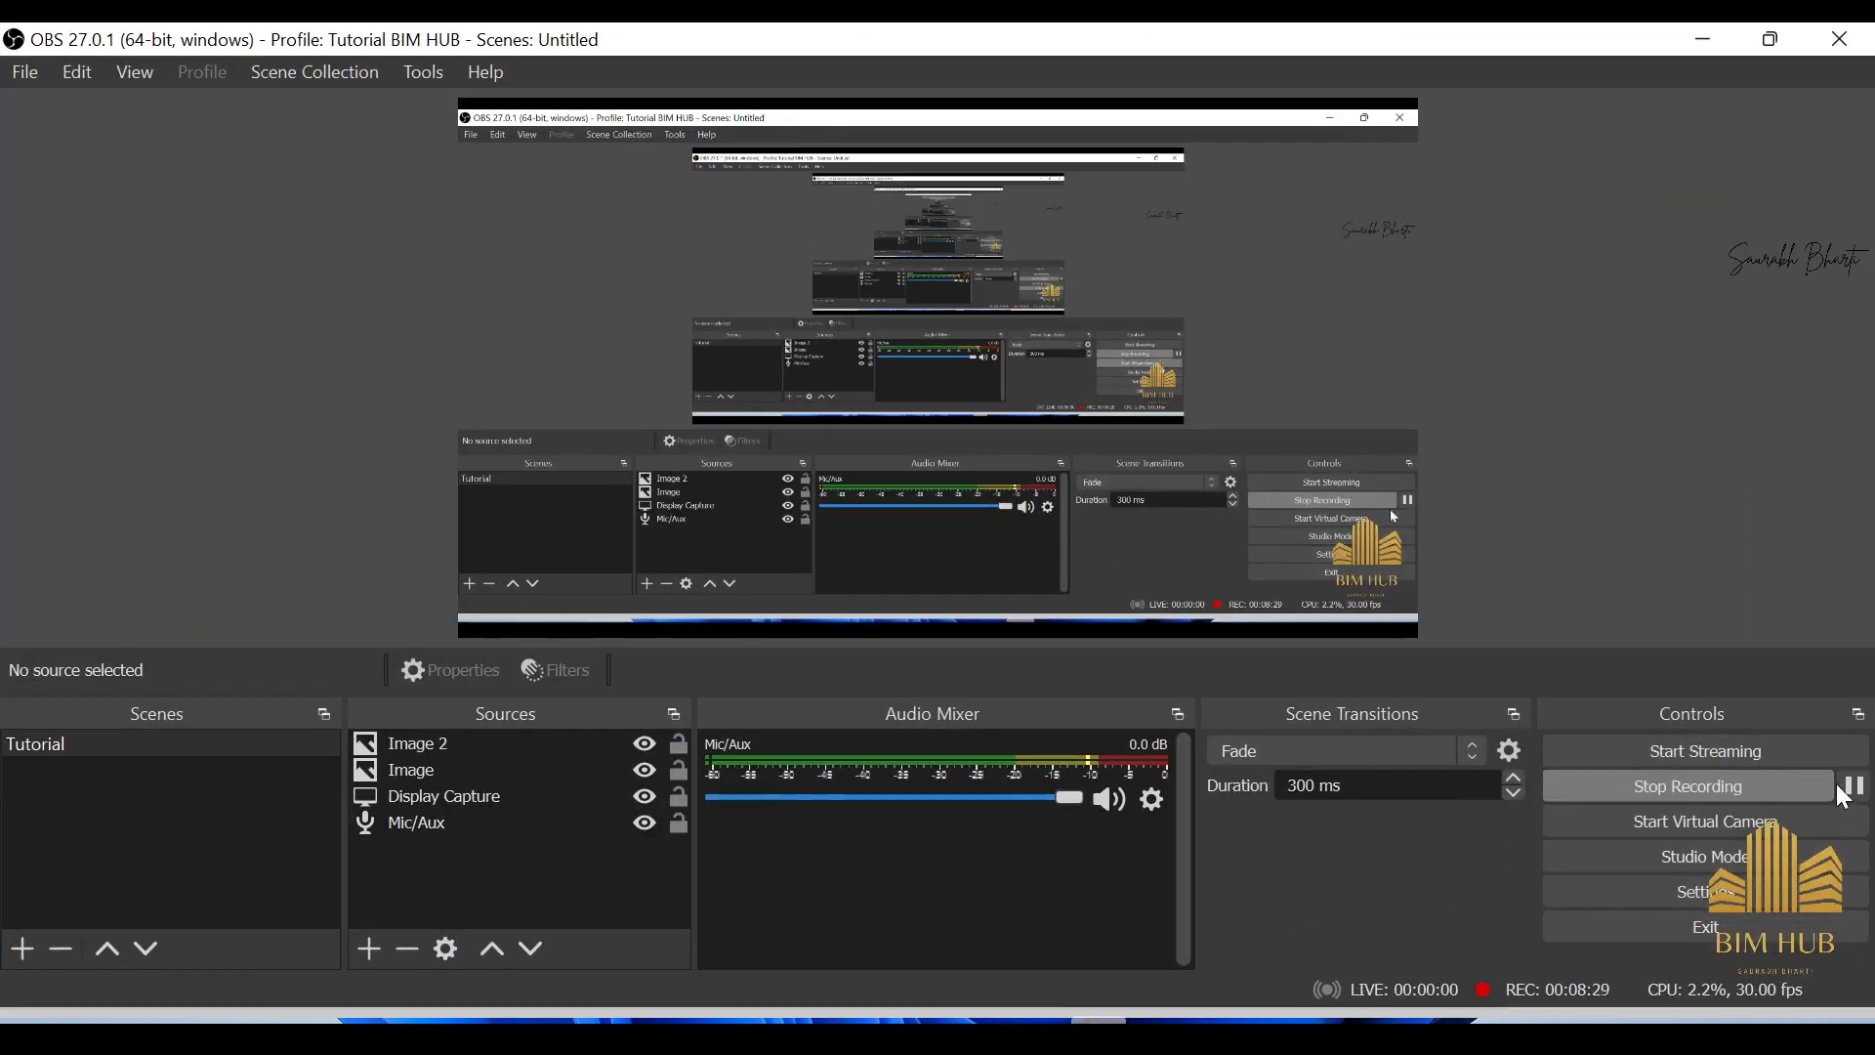
click(1856, 786)
click(1697, 39)
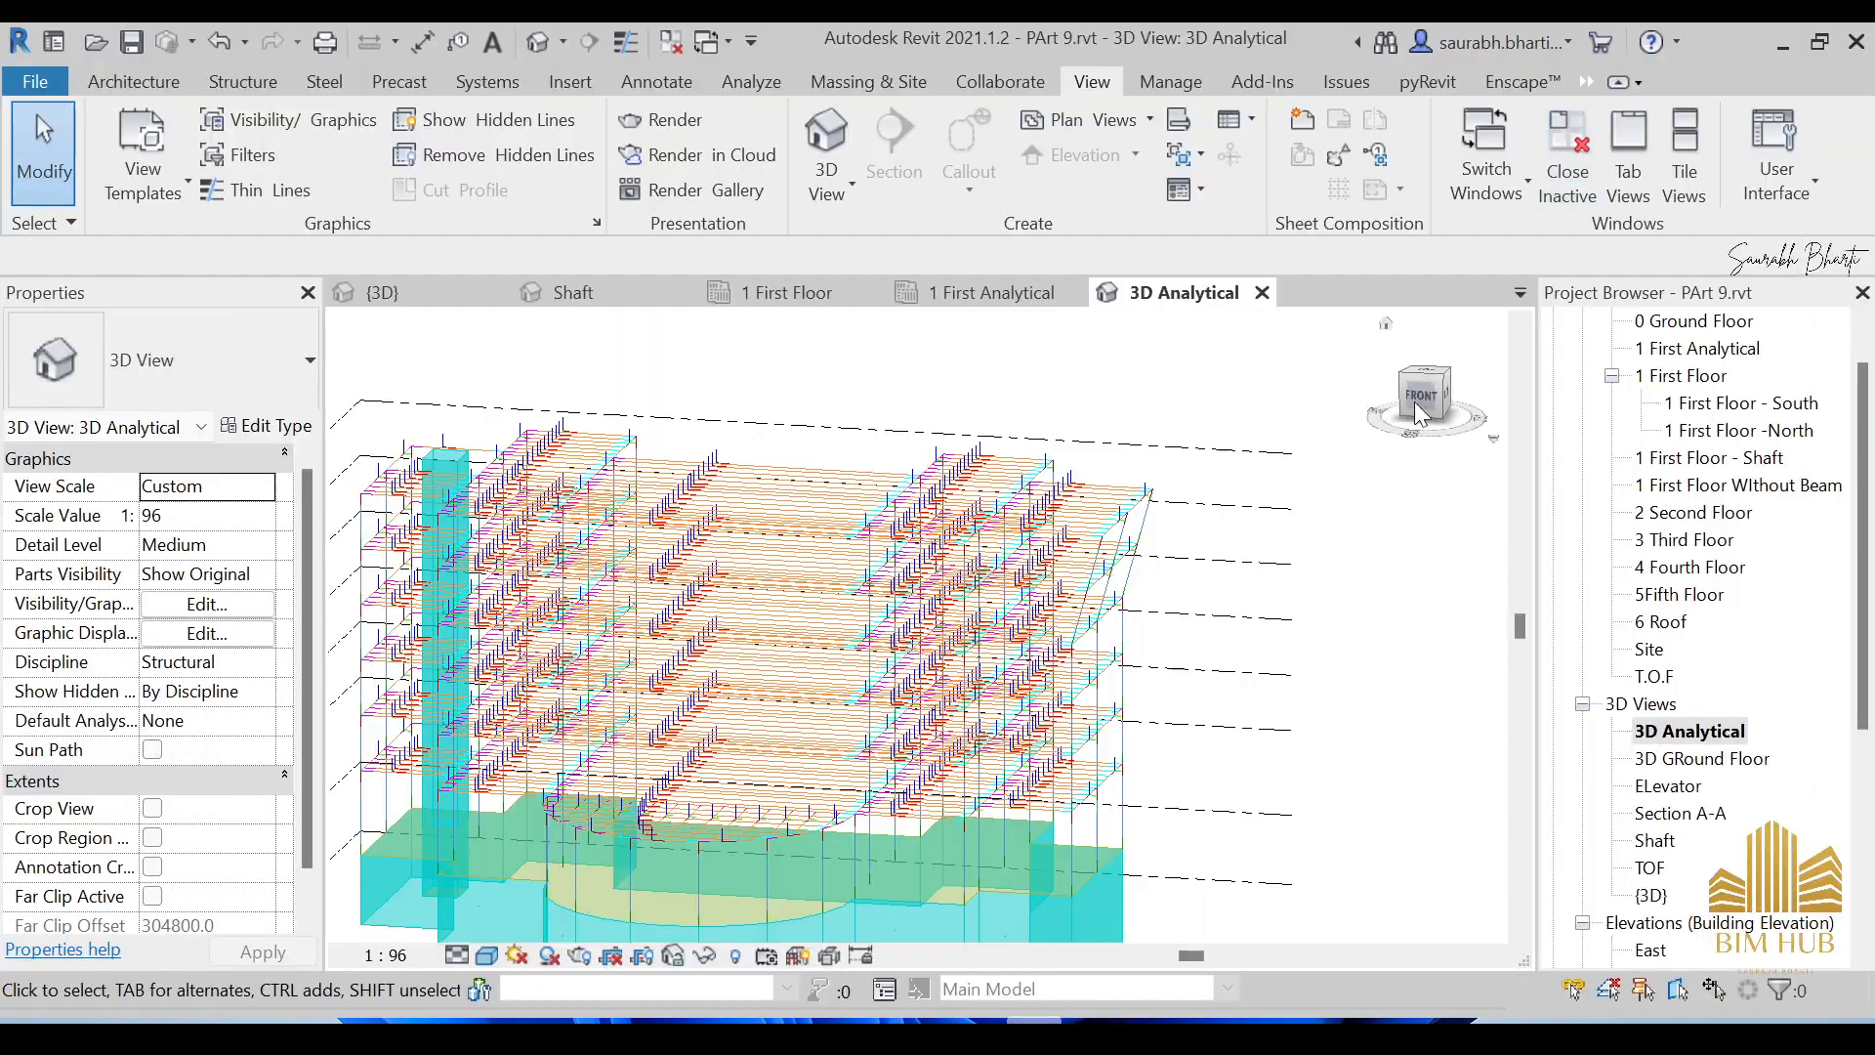
shift+middle_drag(848, 603, 898, 649)
scroll(981, 476, up, 5)
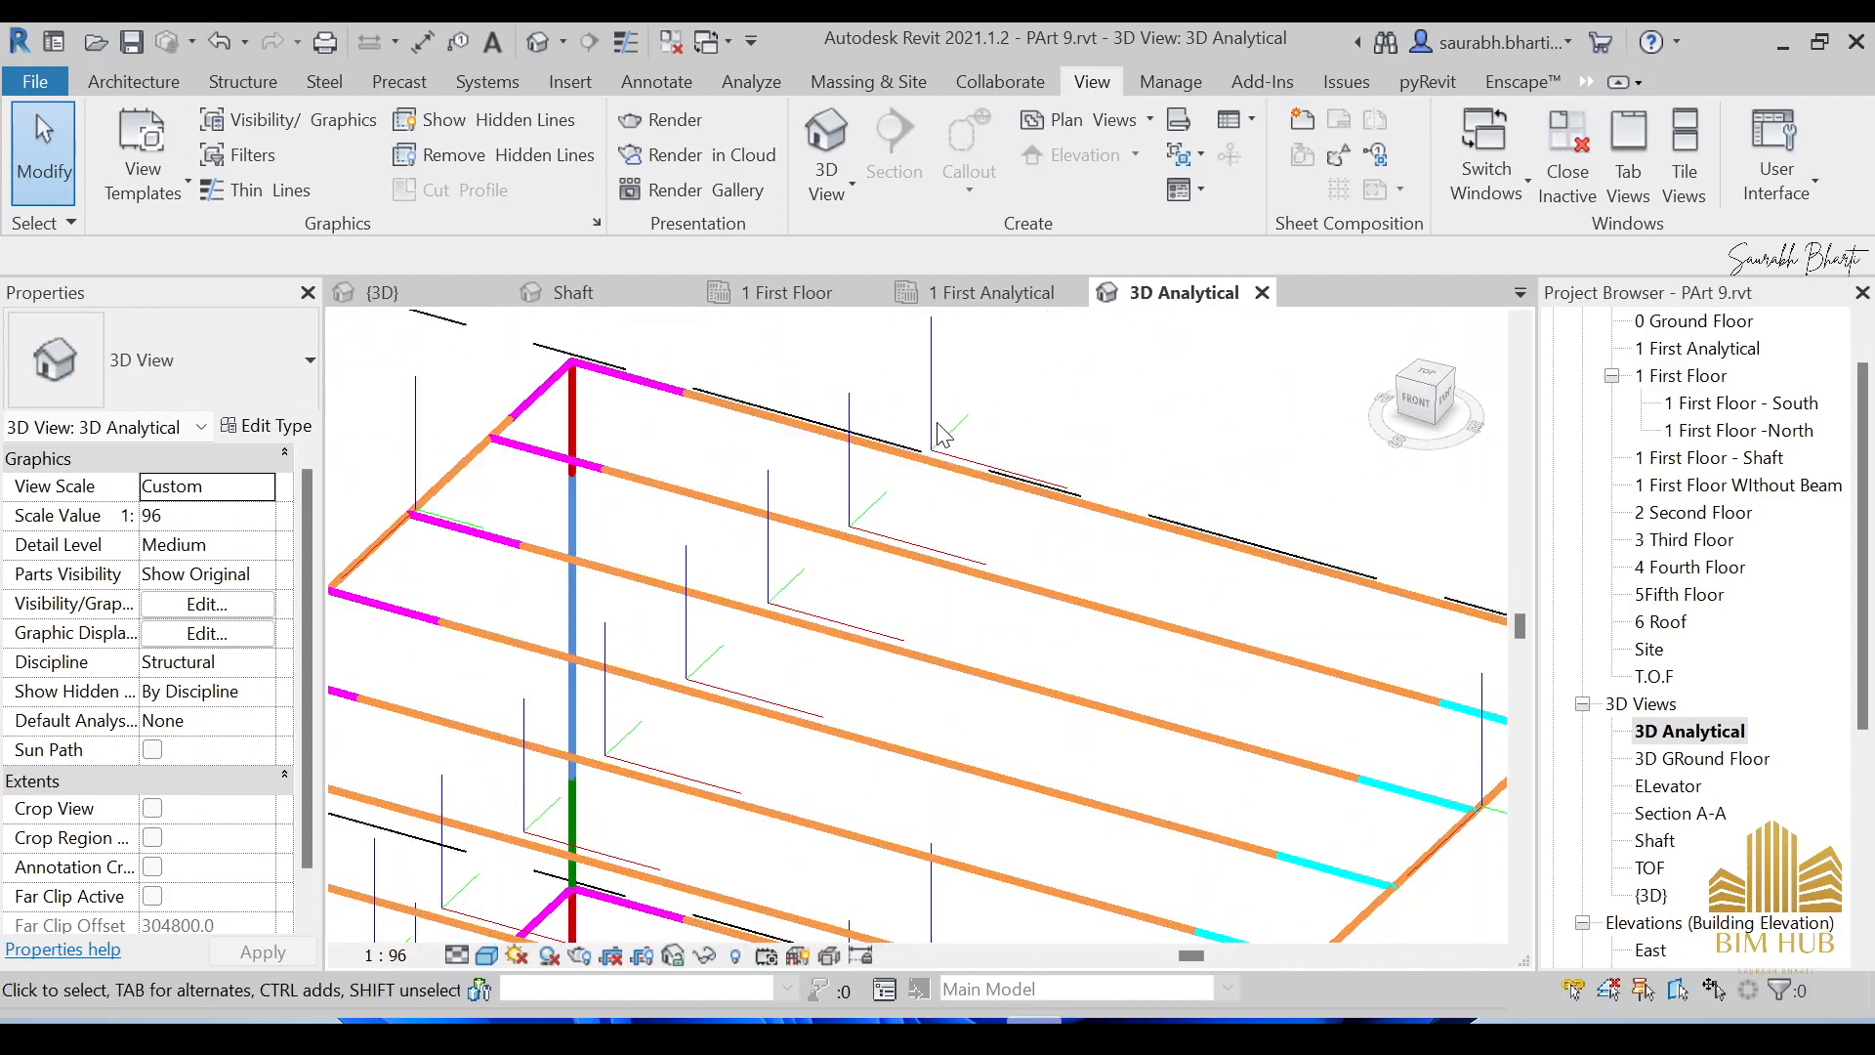
scroll(938, 393, up, 2)
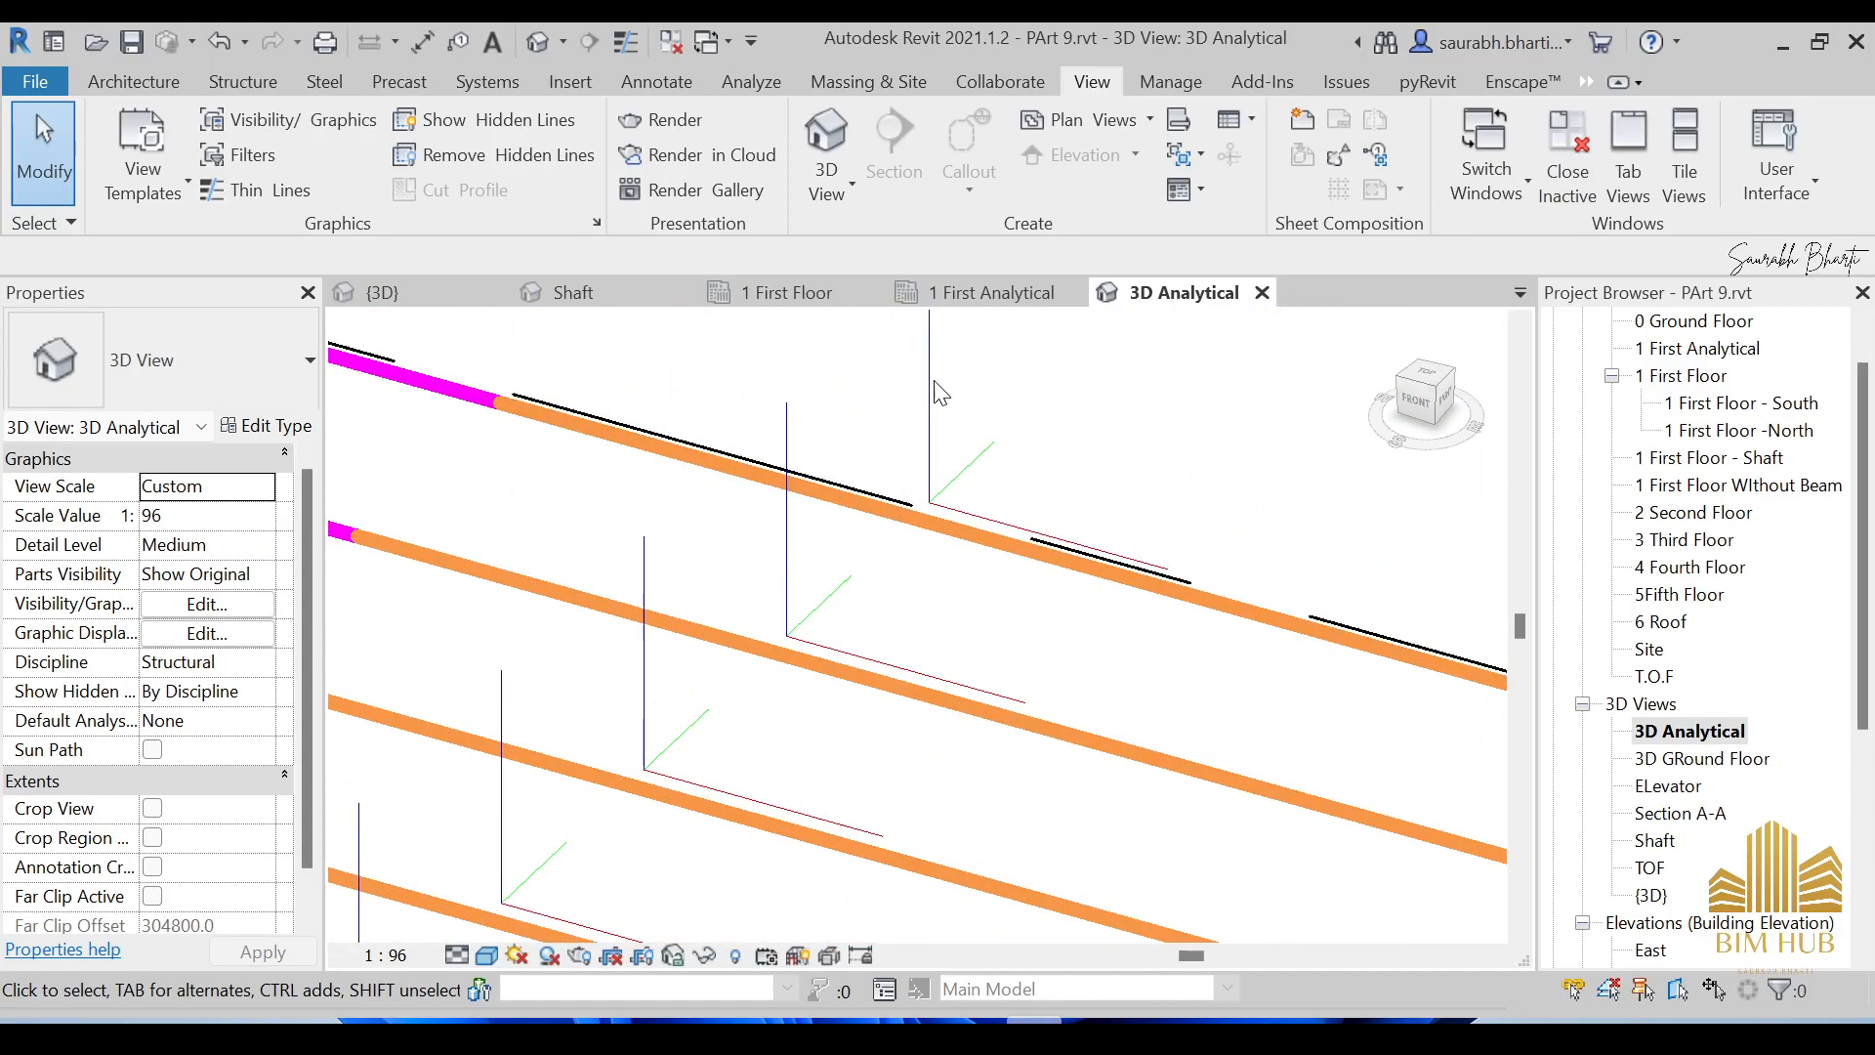
Untick Local Coordinate System under Analytical Beams in Visibility/Graphics and confirm with OK.
click(352, 121)
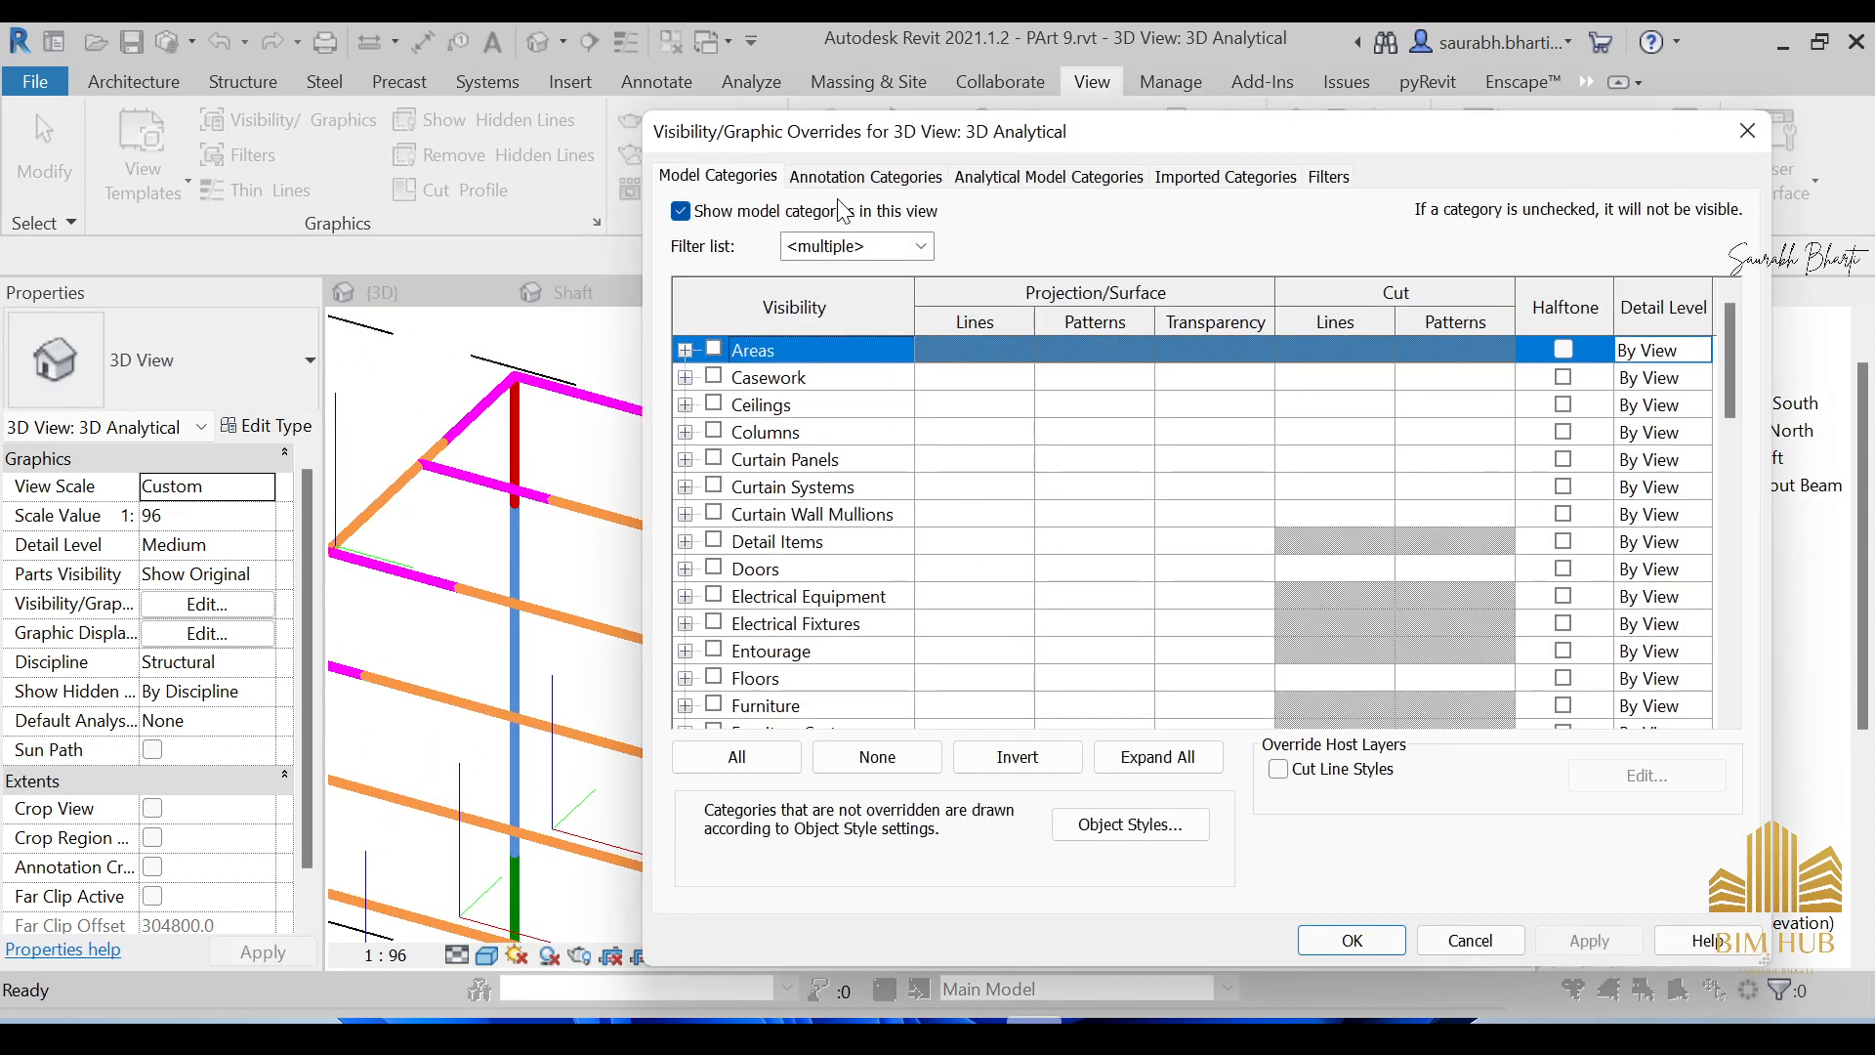
click(1033, 178)
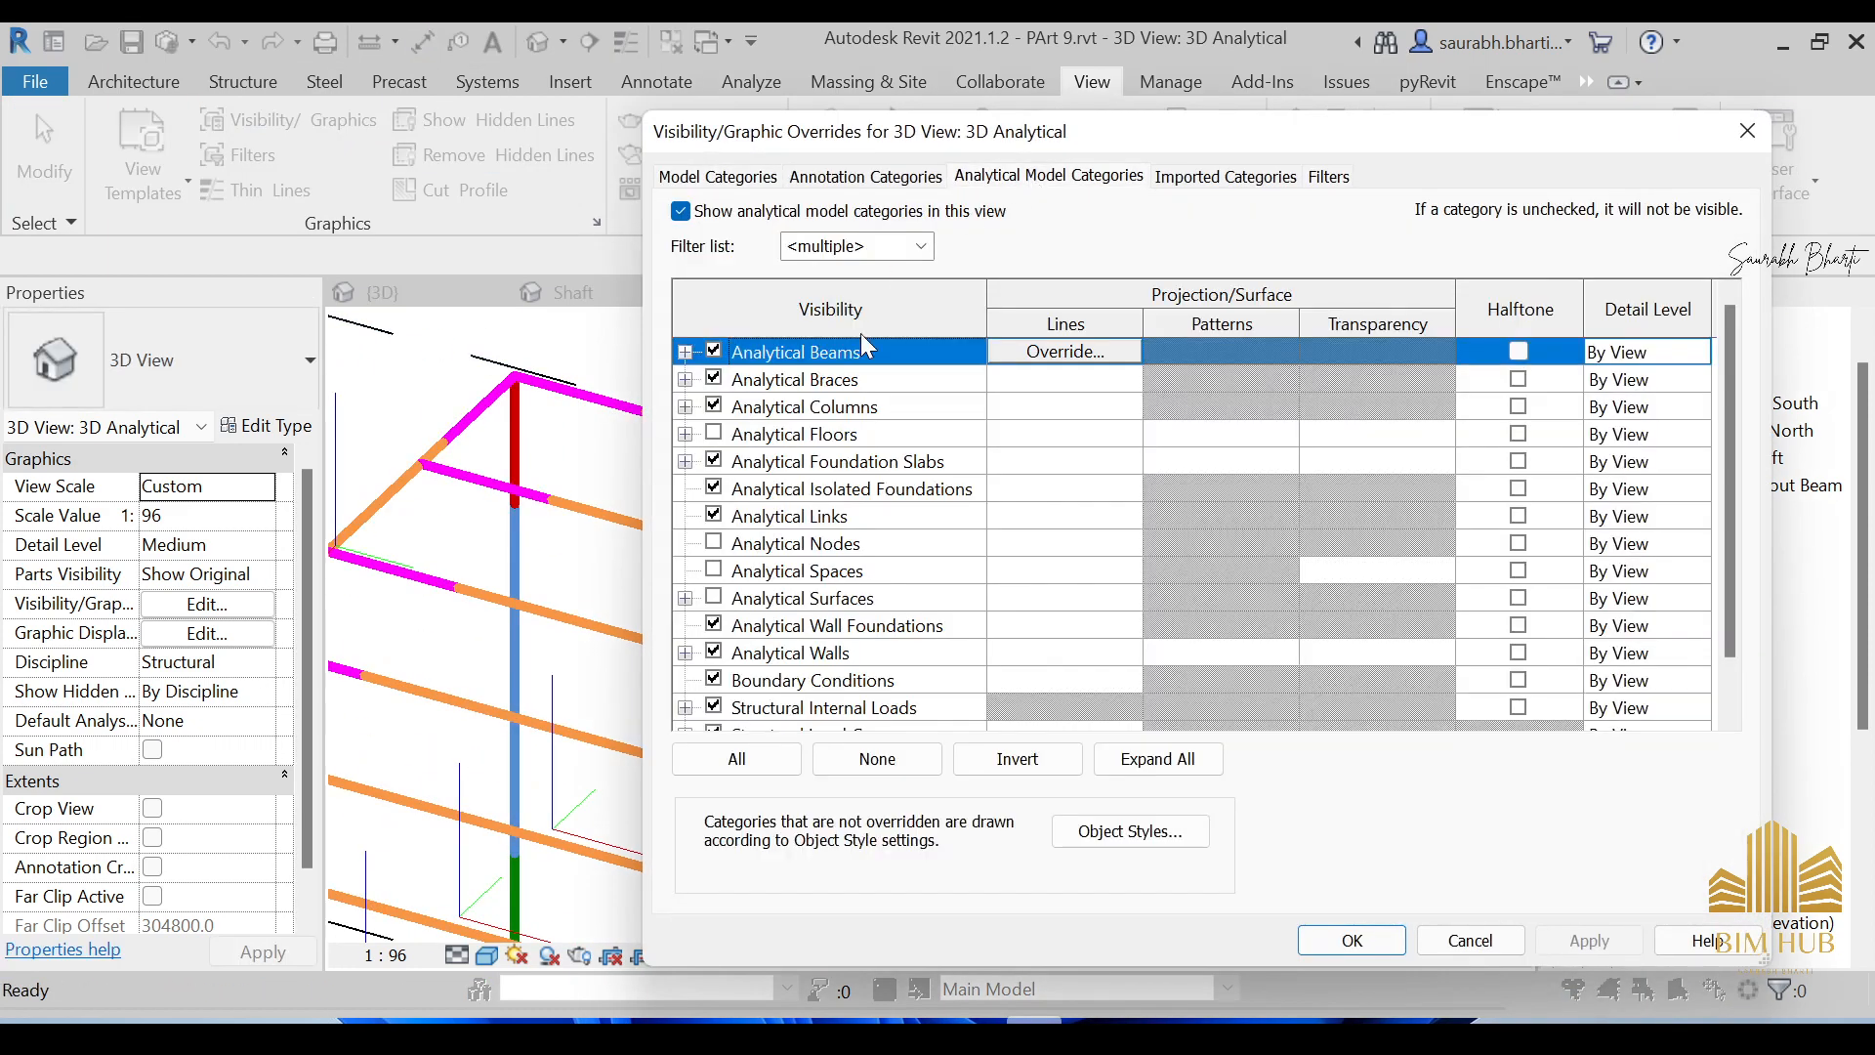
click(686, 352)
click(743, 406)
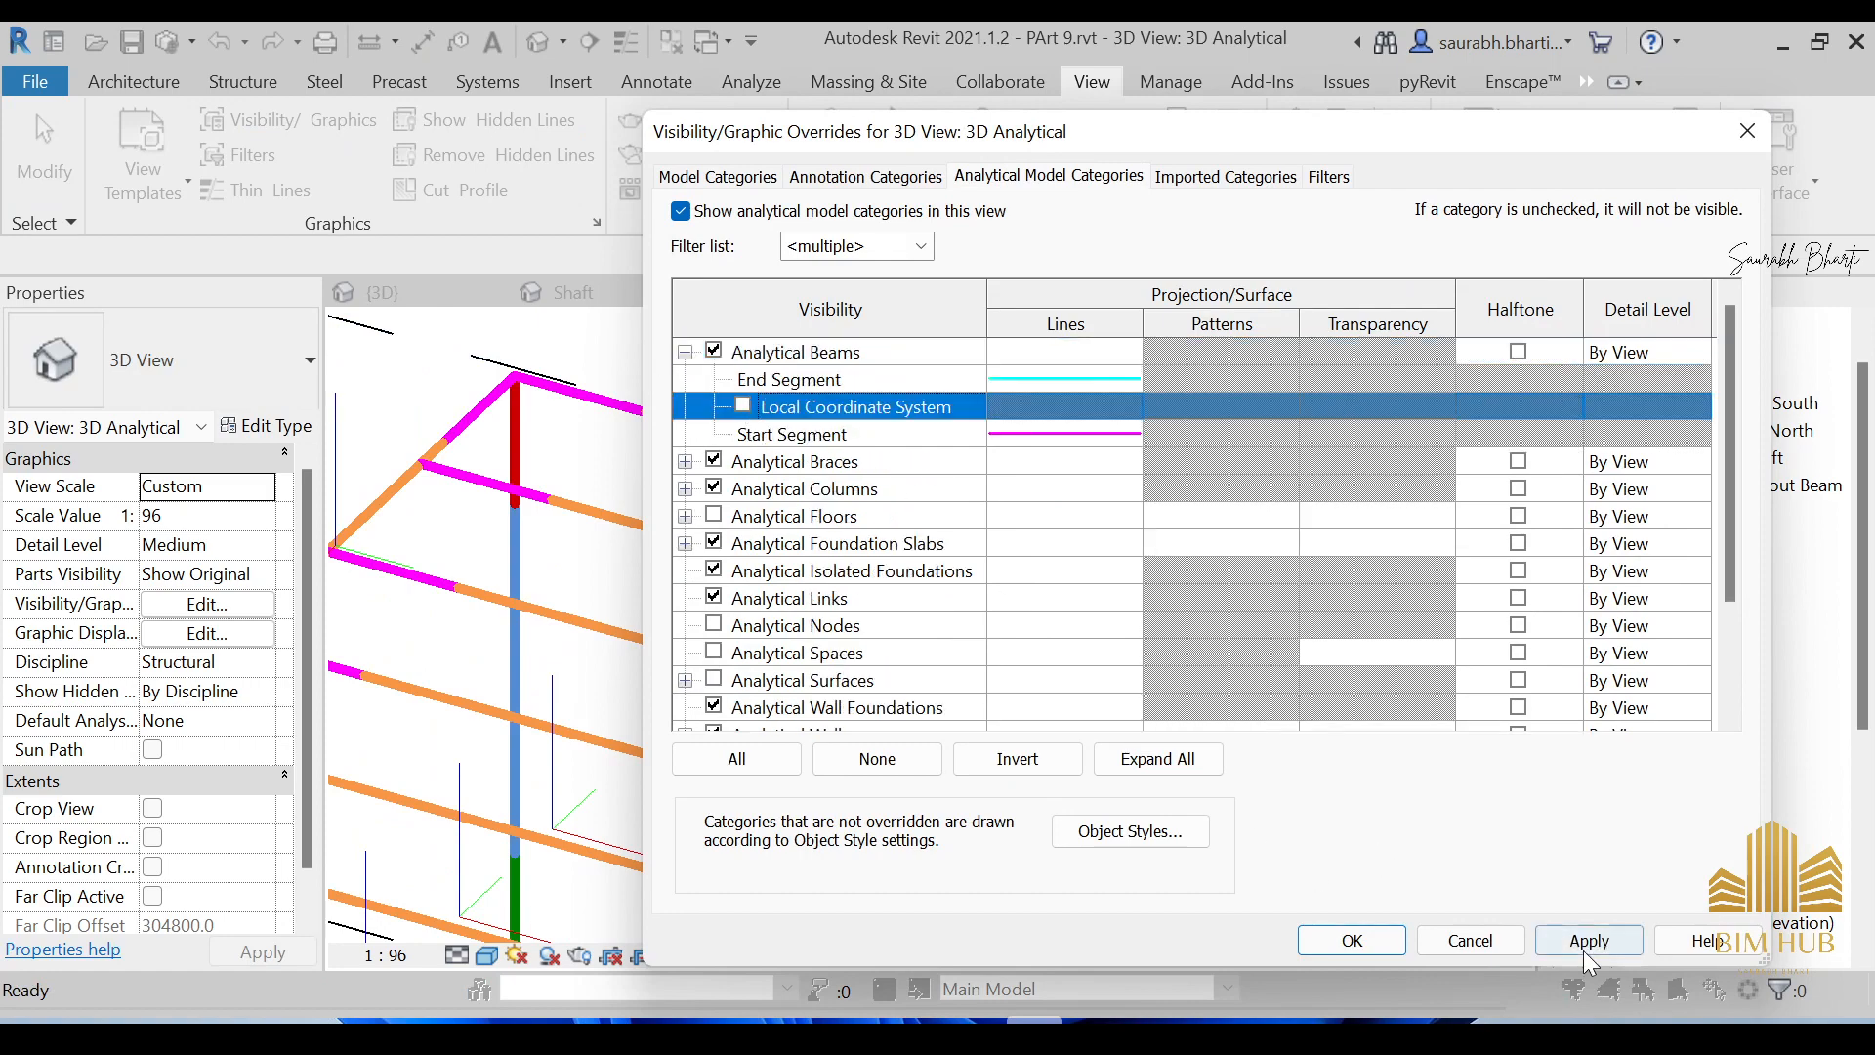
click(1371, 943)
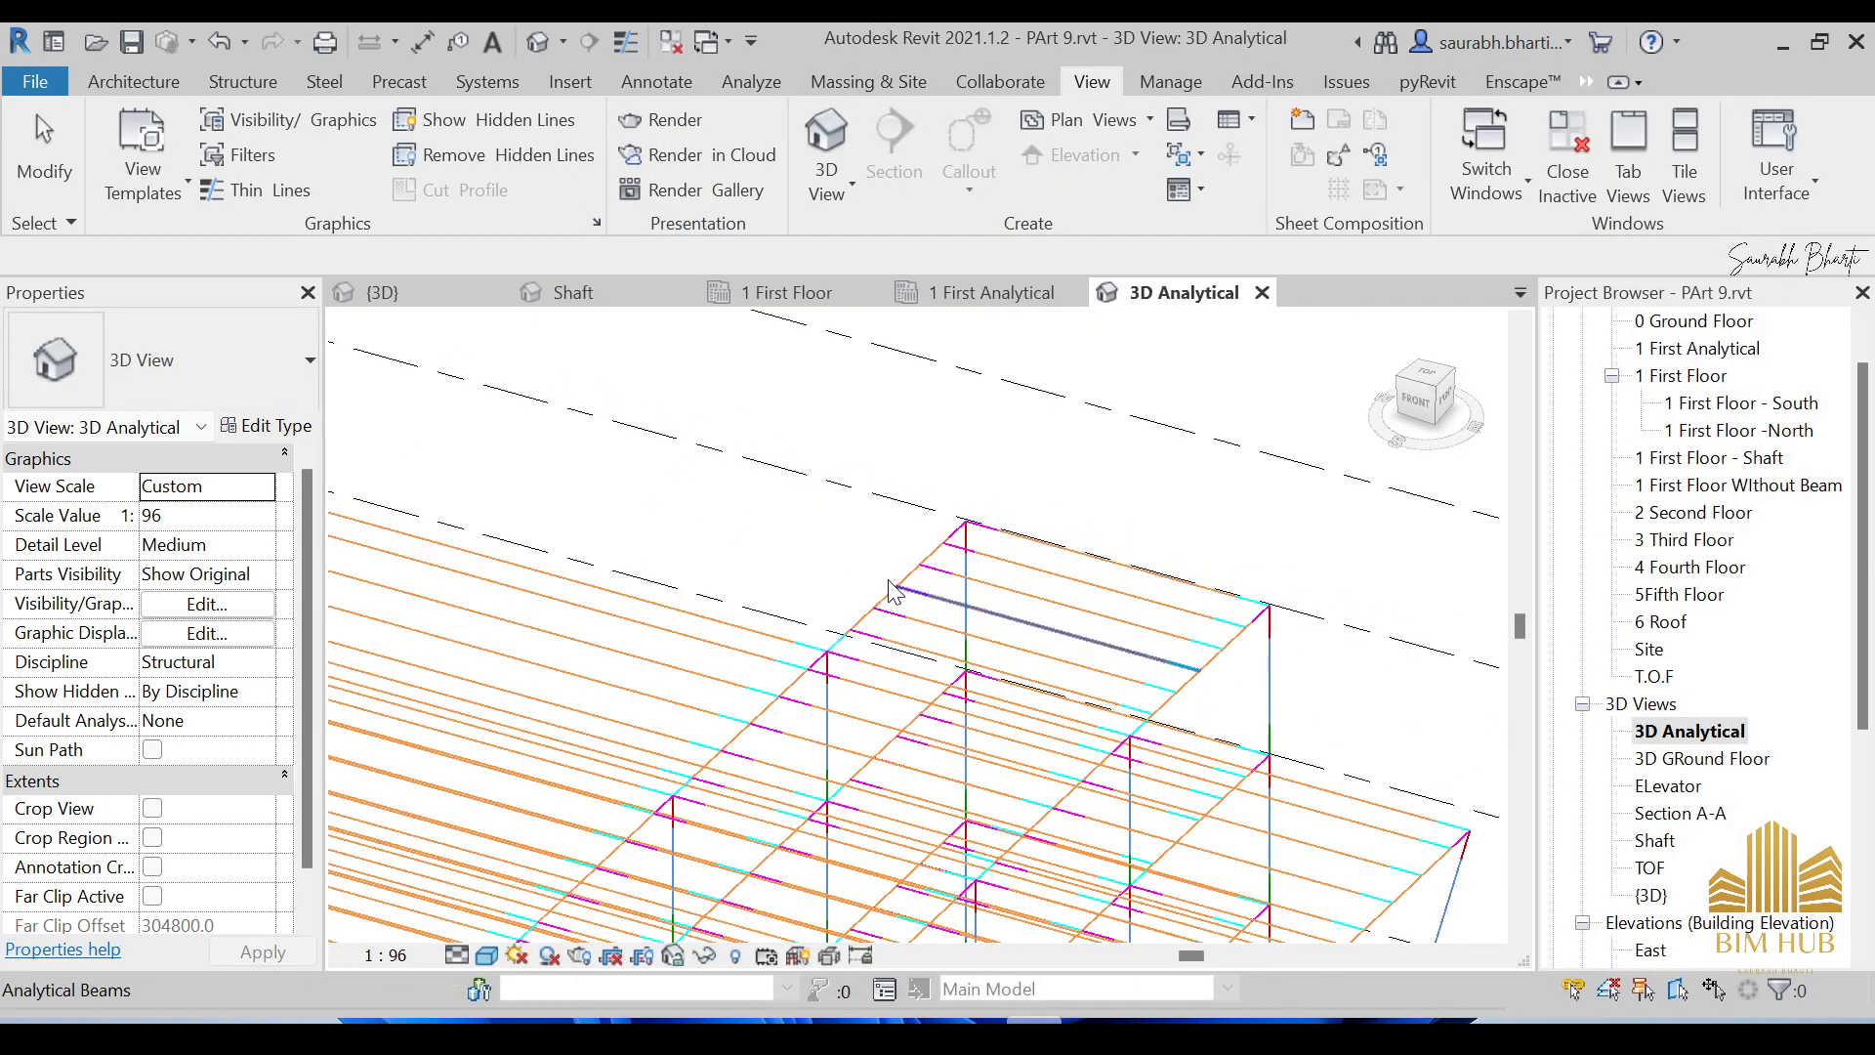
scroll(1758, 469, up, 2)
double_click(1702, 403)
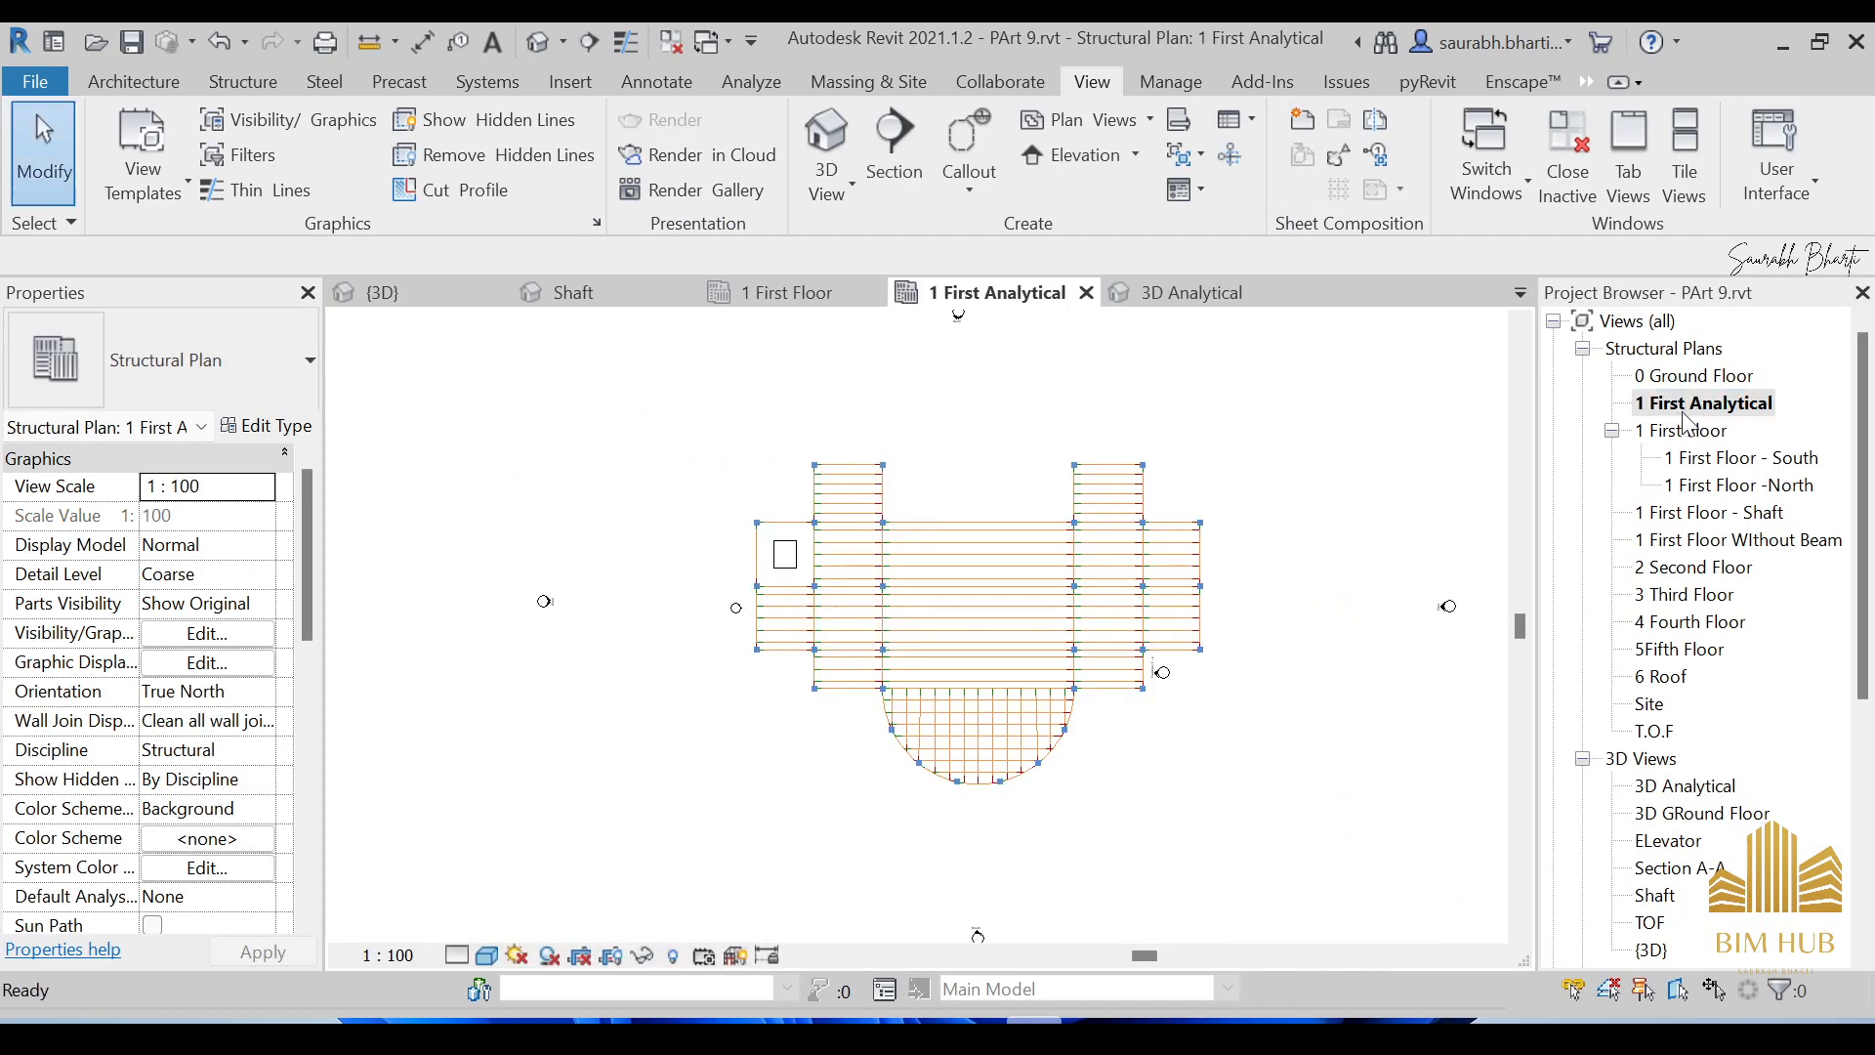
scroll(988, 563, up, 2)
scroll(766, 460, up, 2)
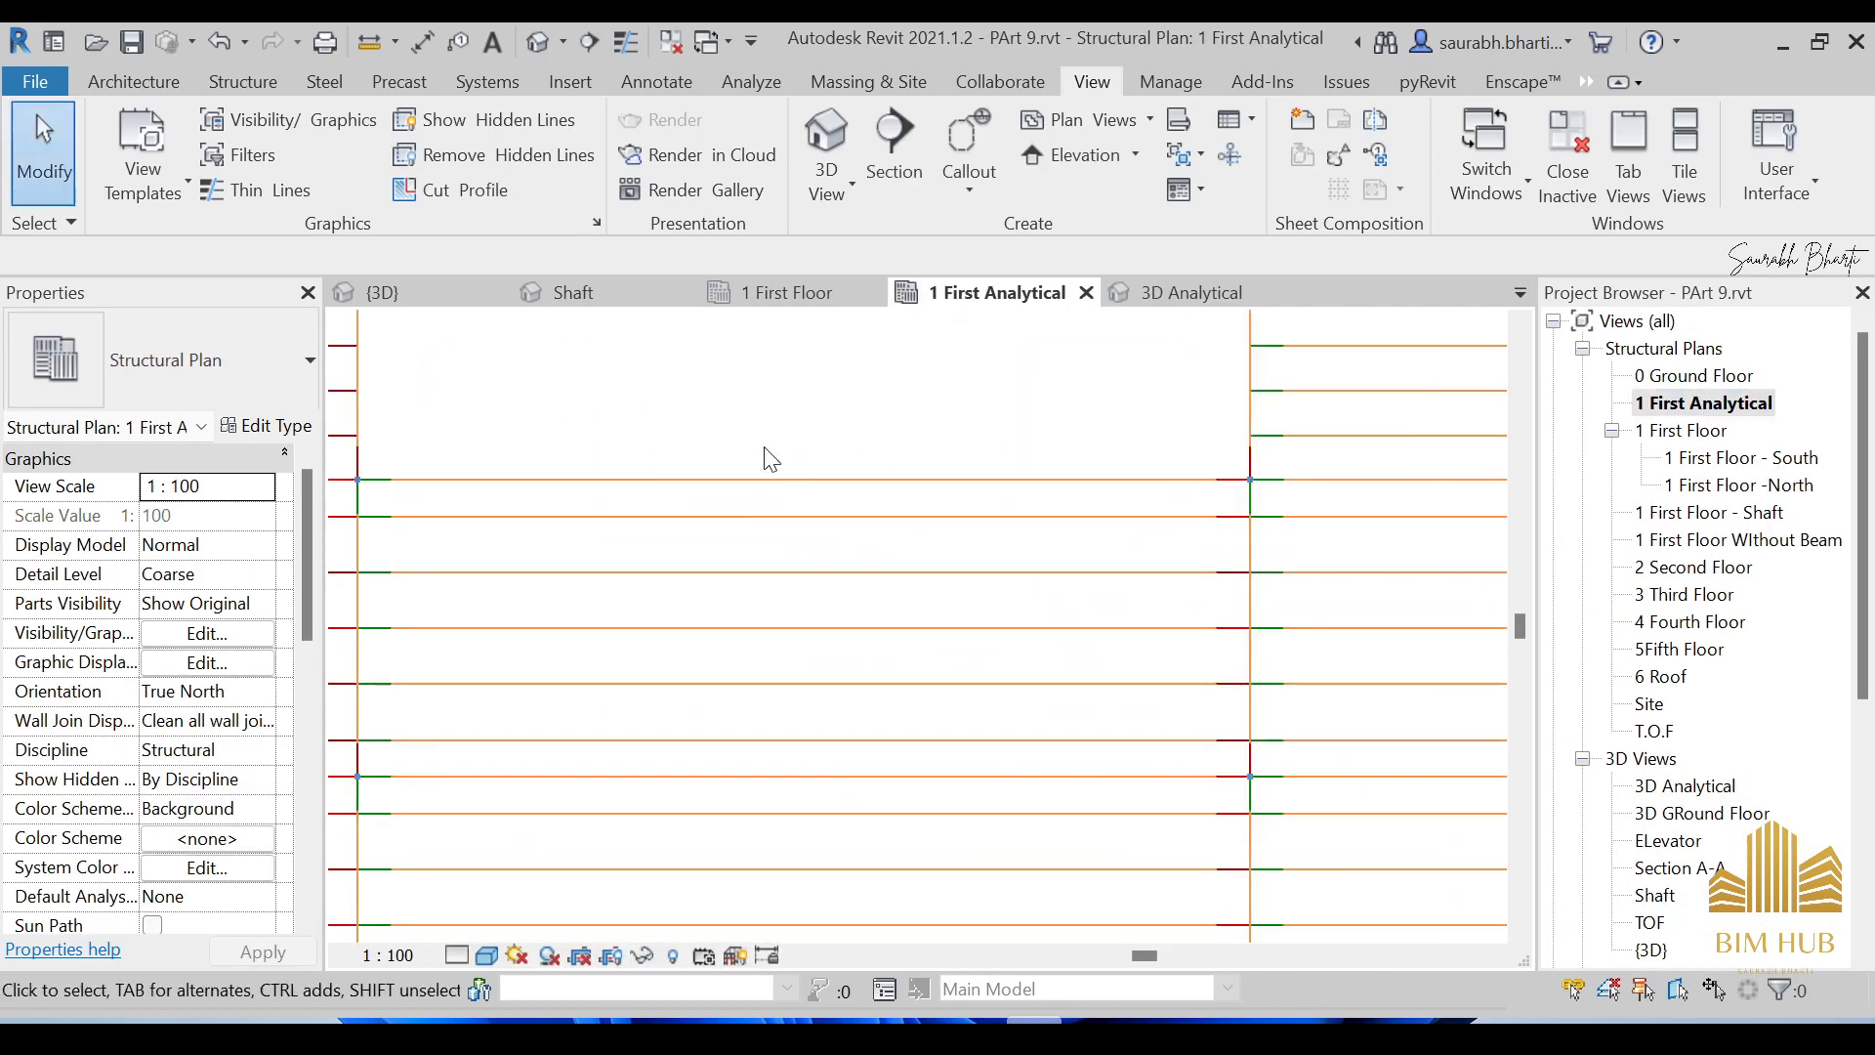
scroll(1209, 543, up, 2)
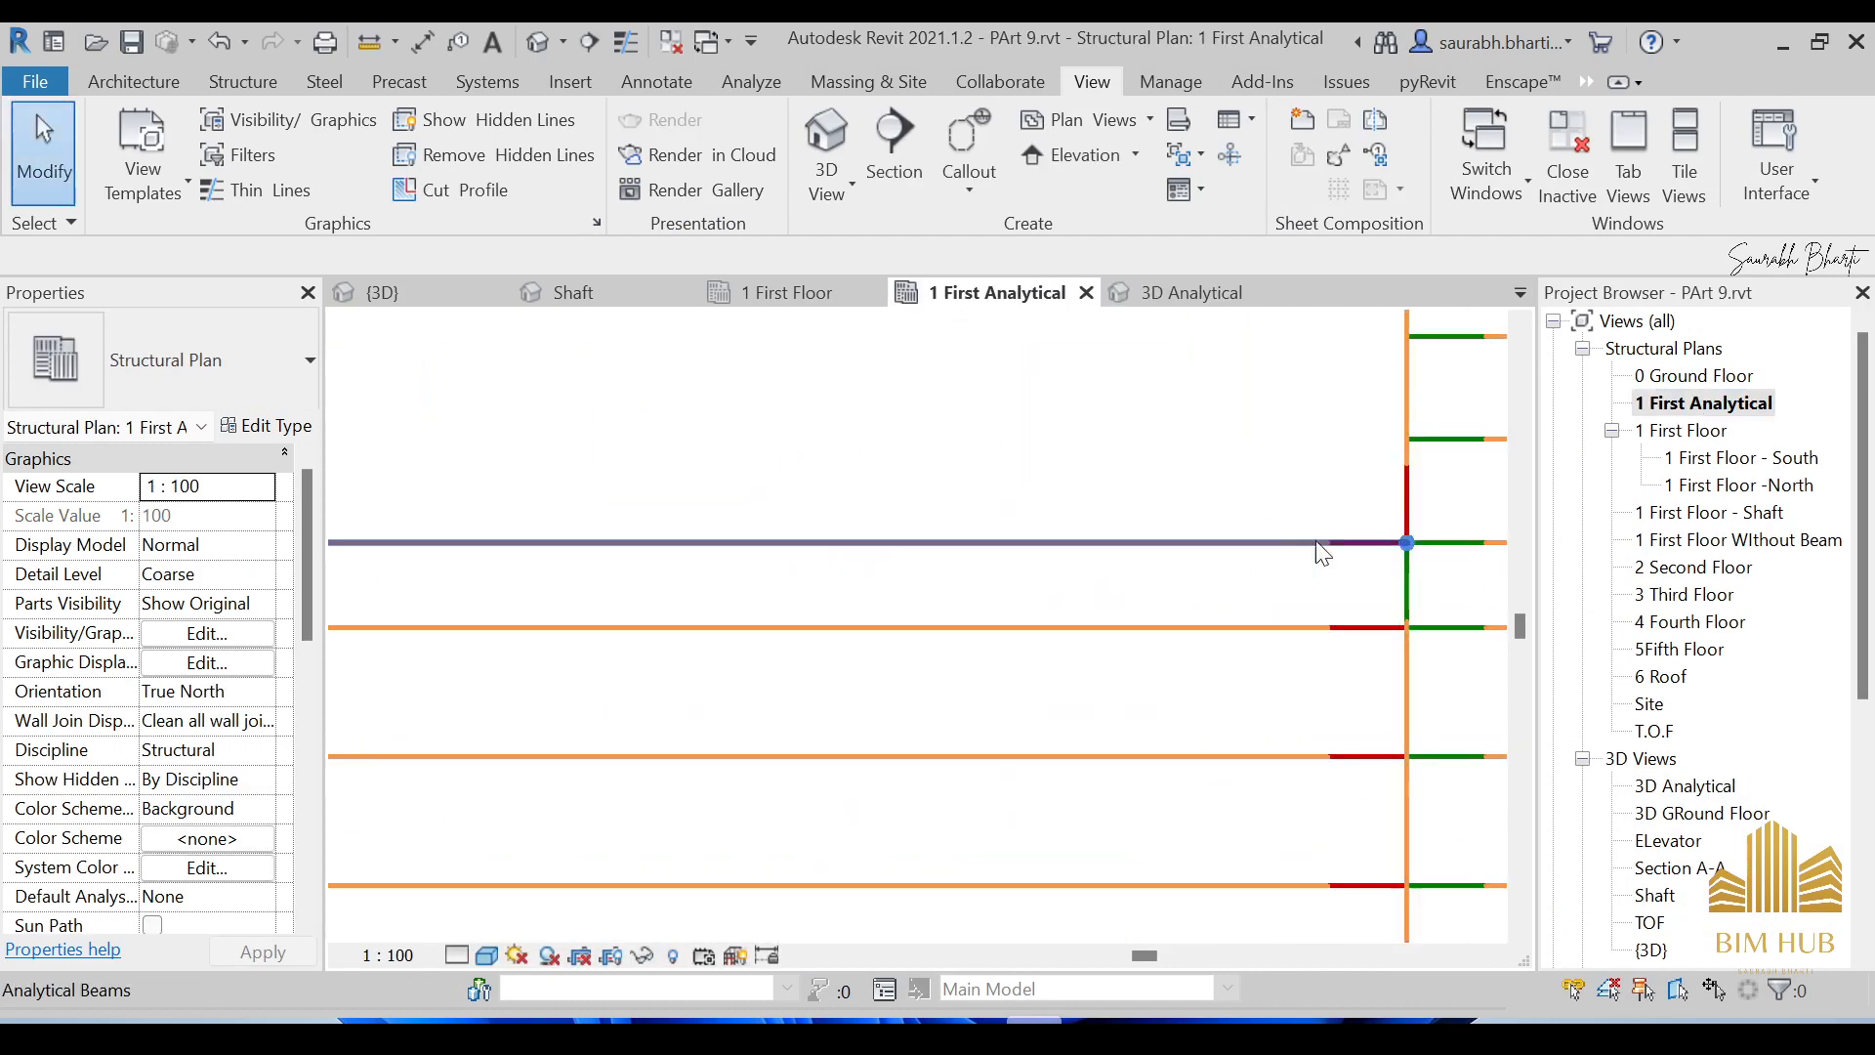
scroll(1270, 554, down, 2)
scroll(884, 503, down, 1)
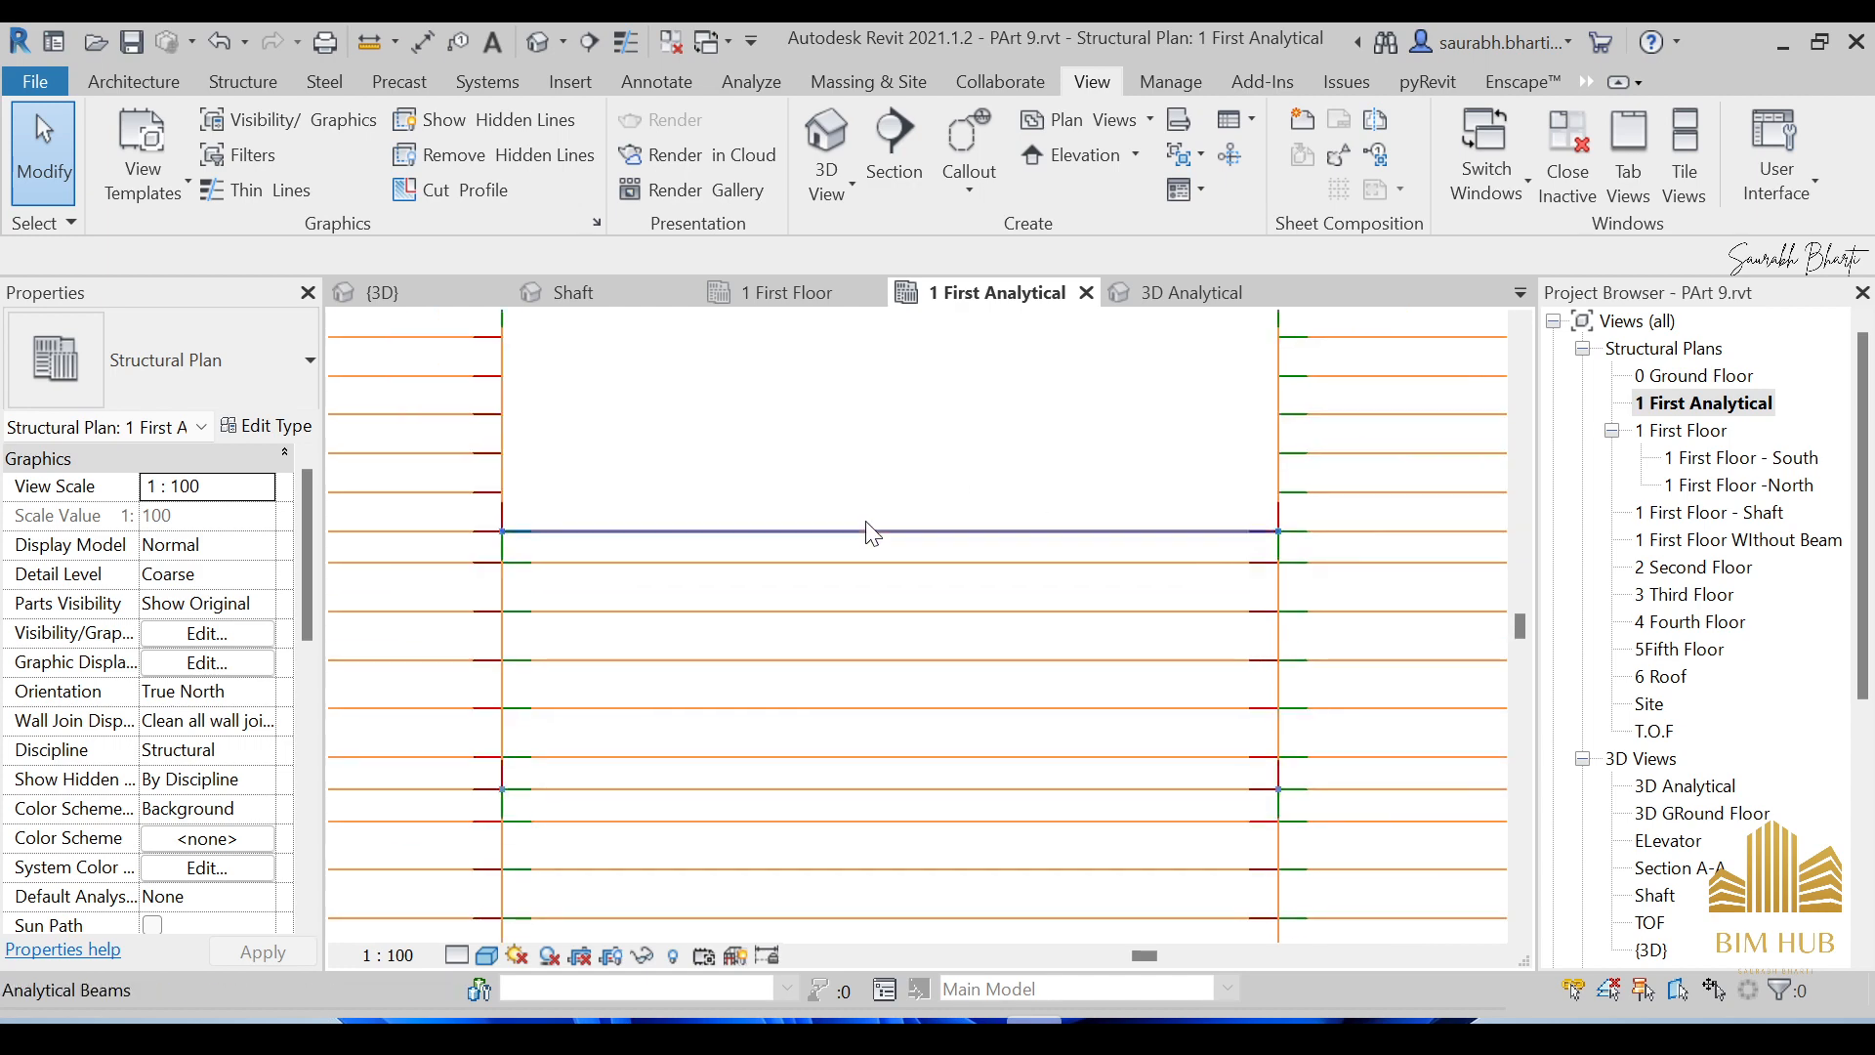
scroll(853, 469, down, 3)
scroll(829, 452, up, 1)
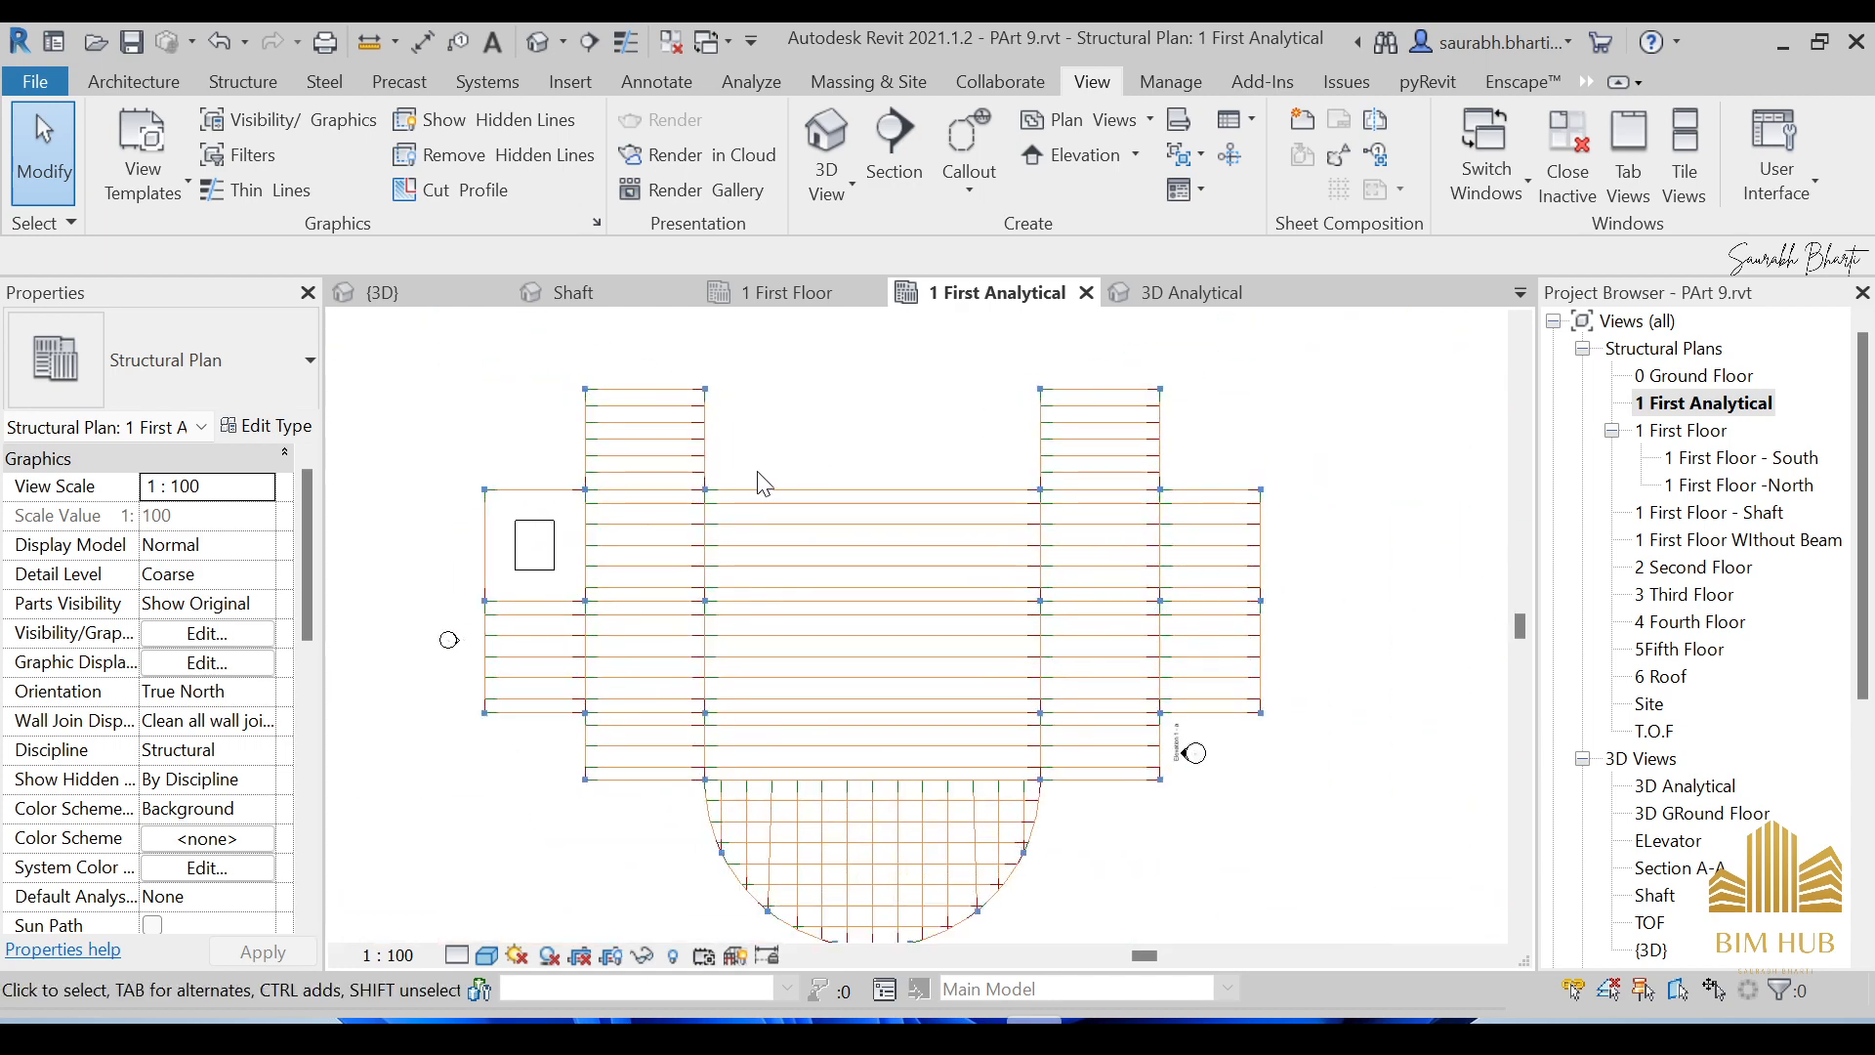
scroll(873, 503, up, 1)
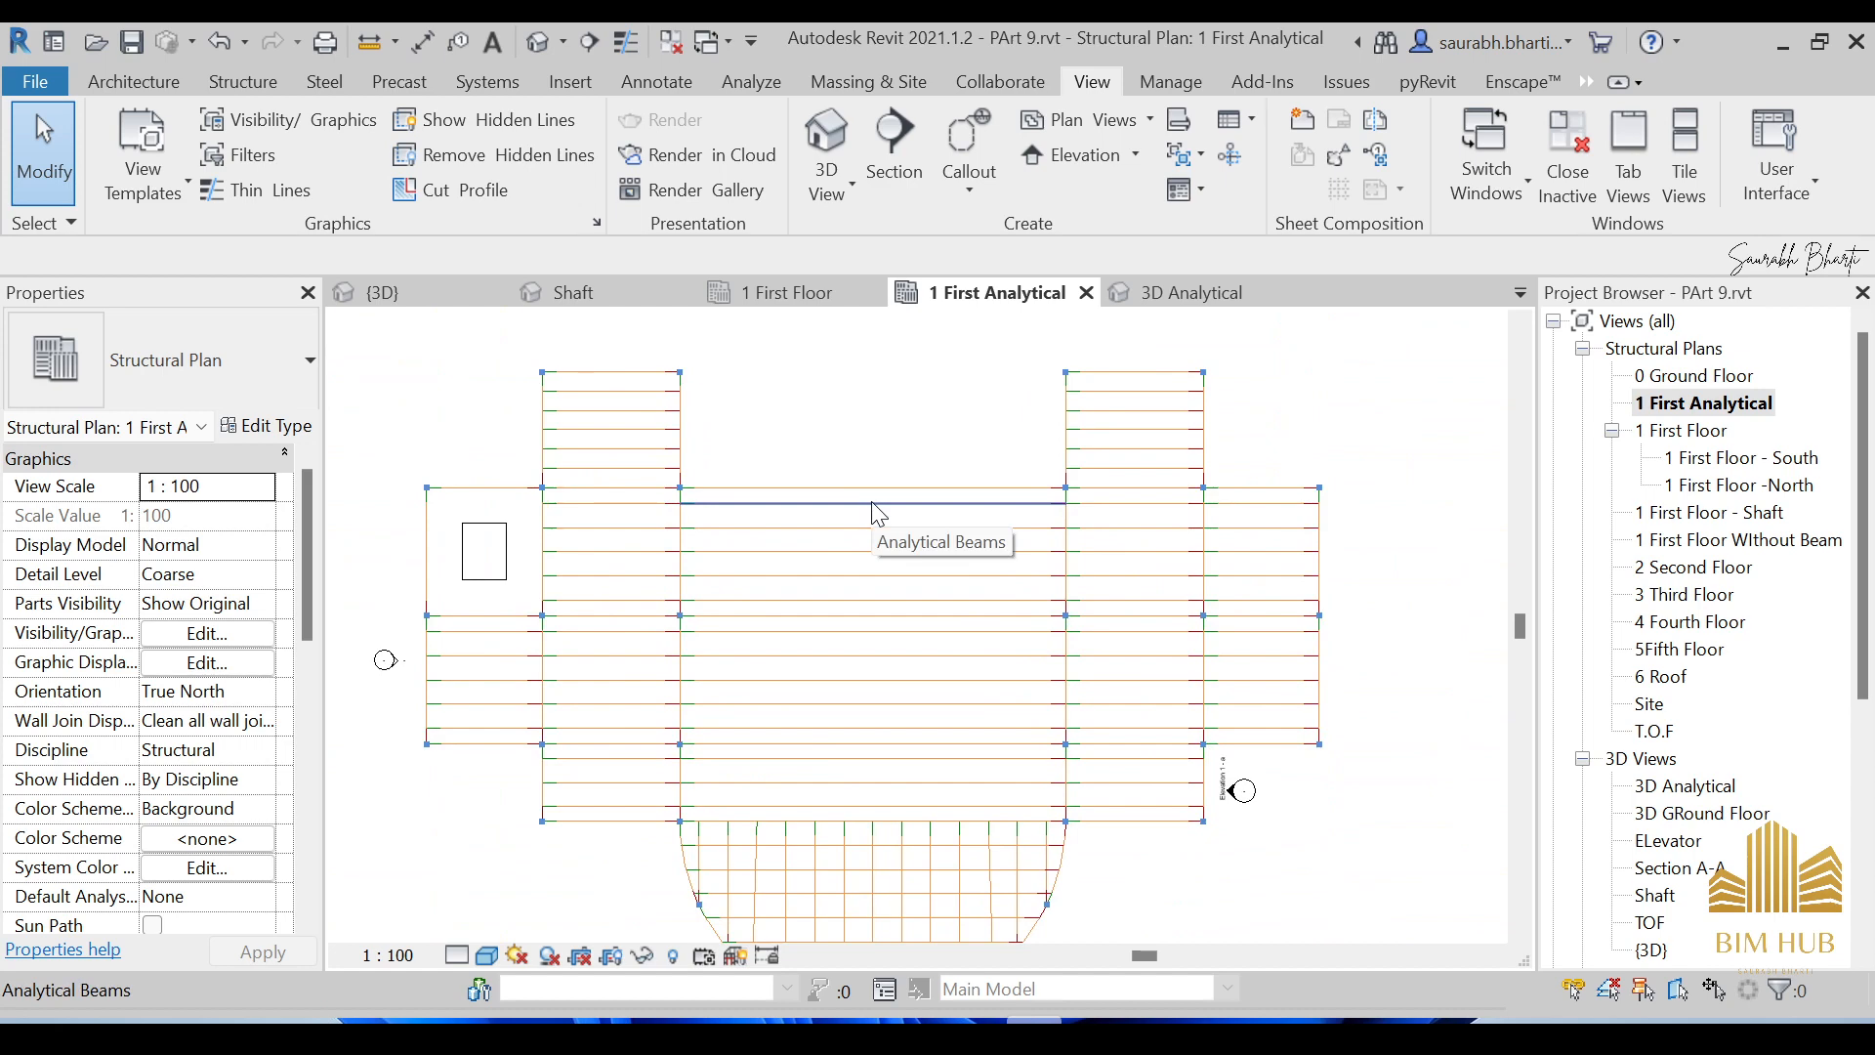
scroll(876, 511, up, 4)
scroll(559, 482, up, 2)
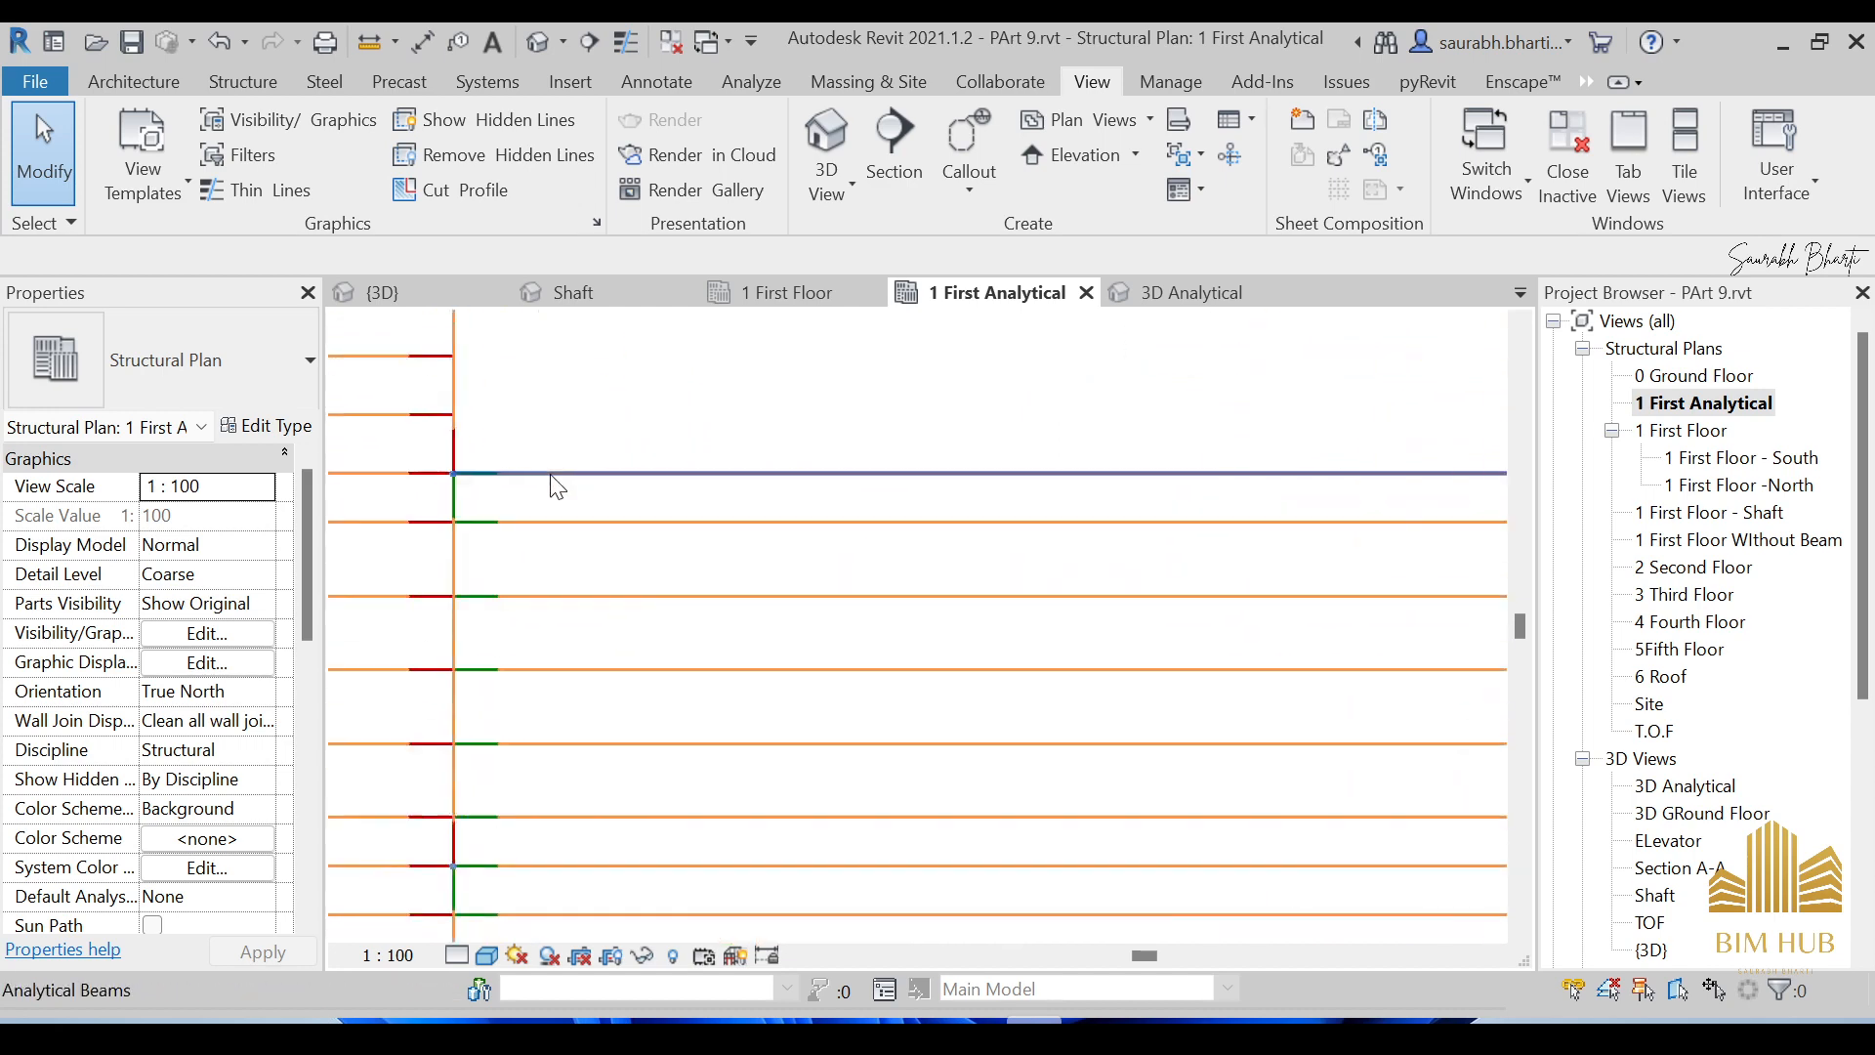
scroll(701, 512, down, 5)
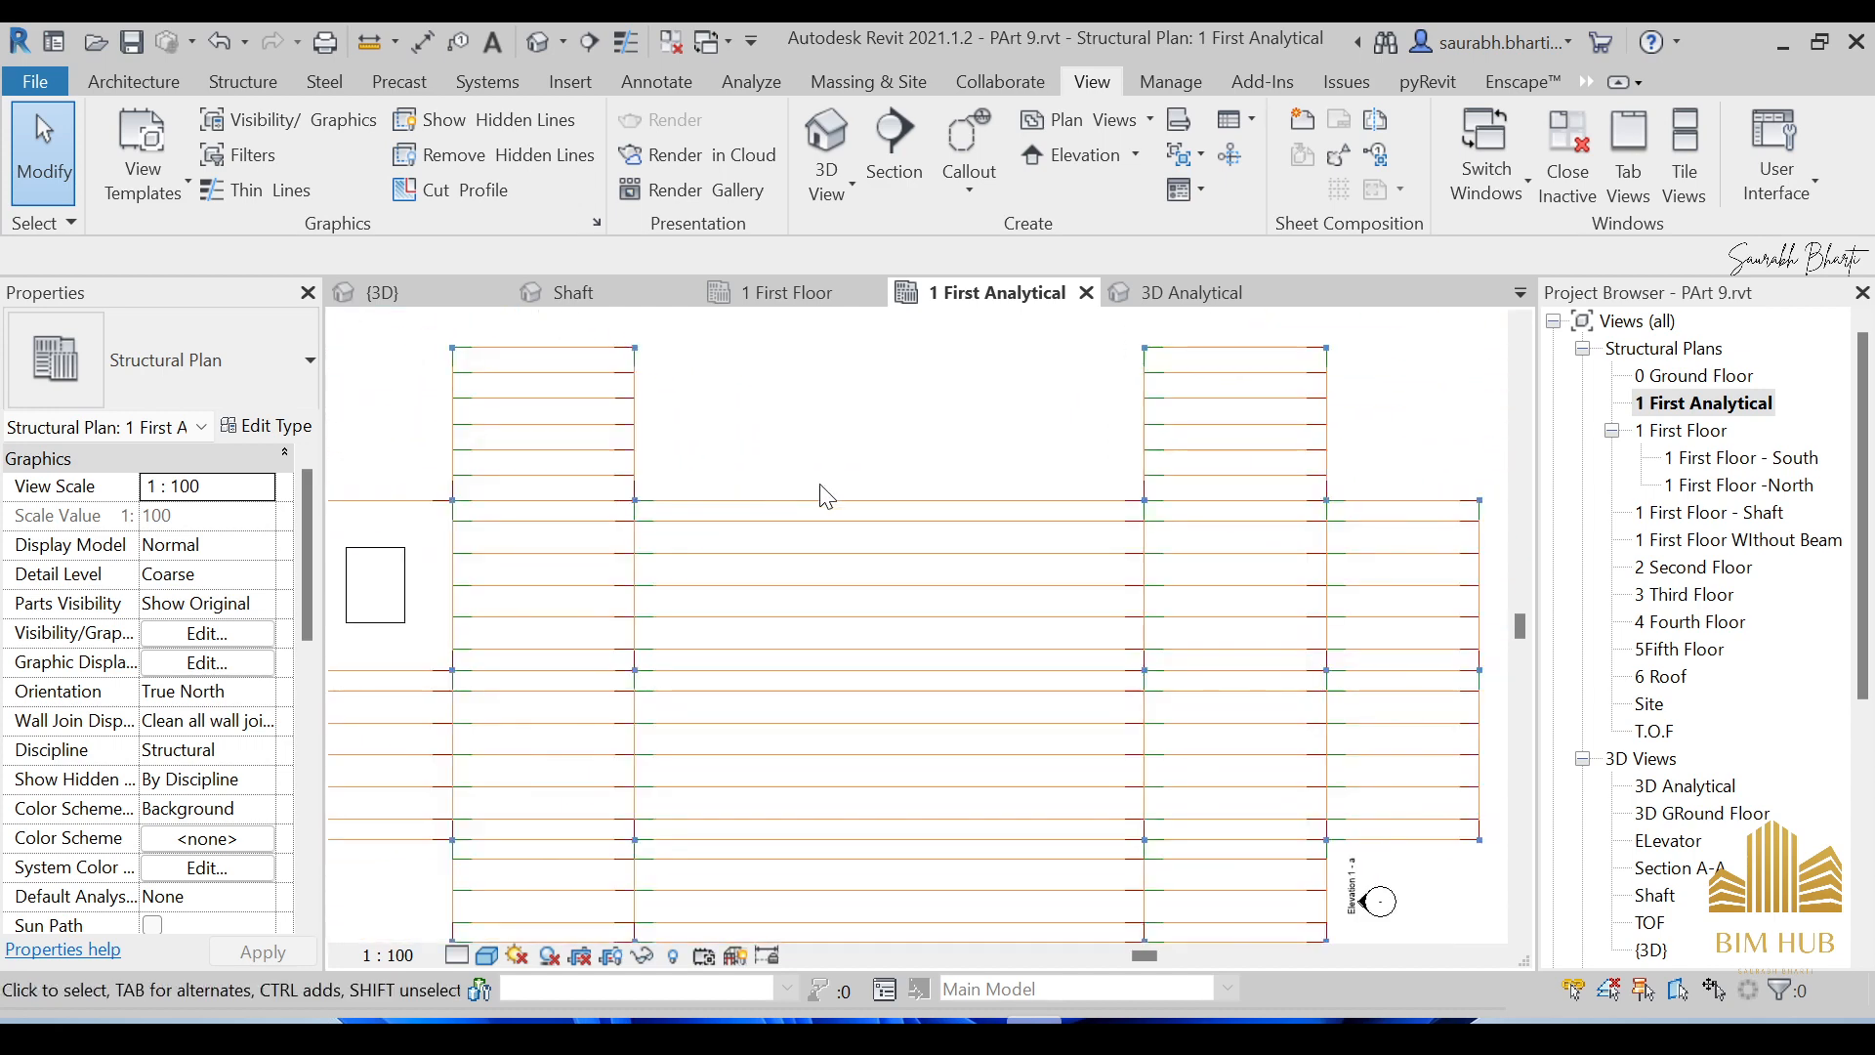
scroll(708, 500, up, 4)
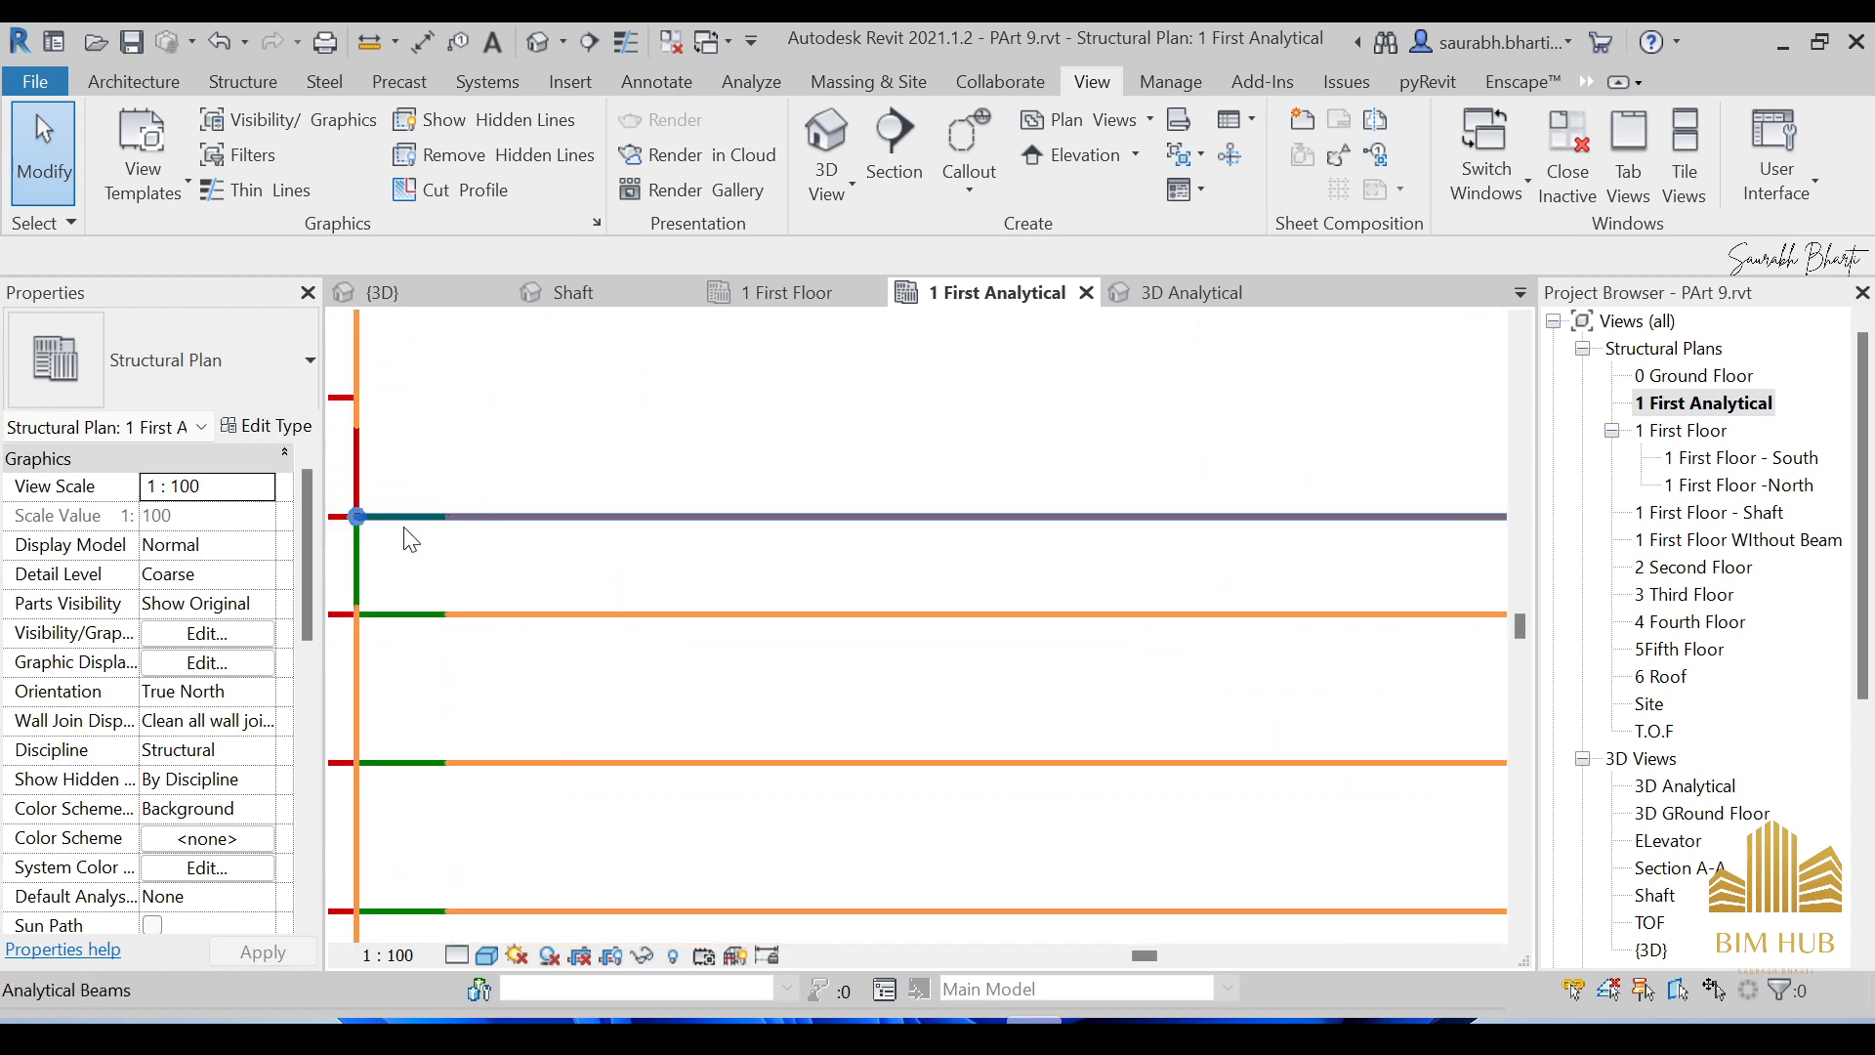
middle_drag(446, 525, 683, 526)
scroll(878, 571, down, 1)
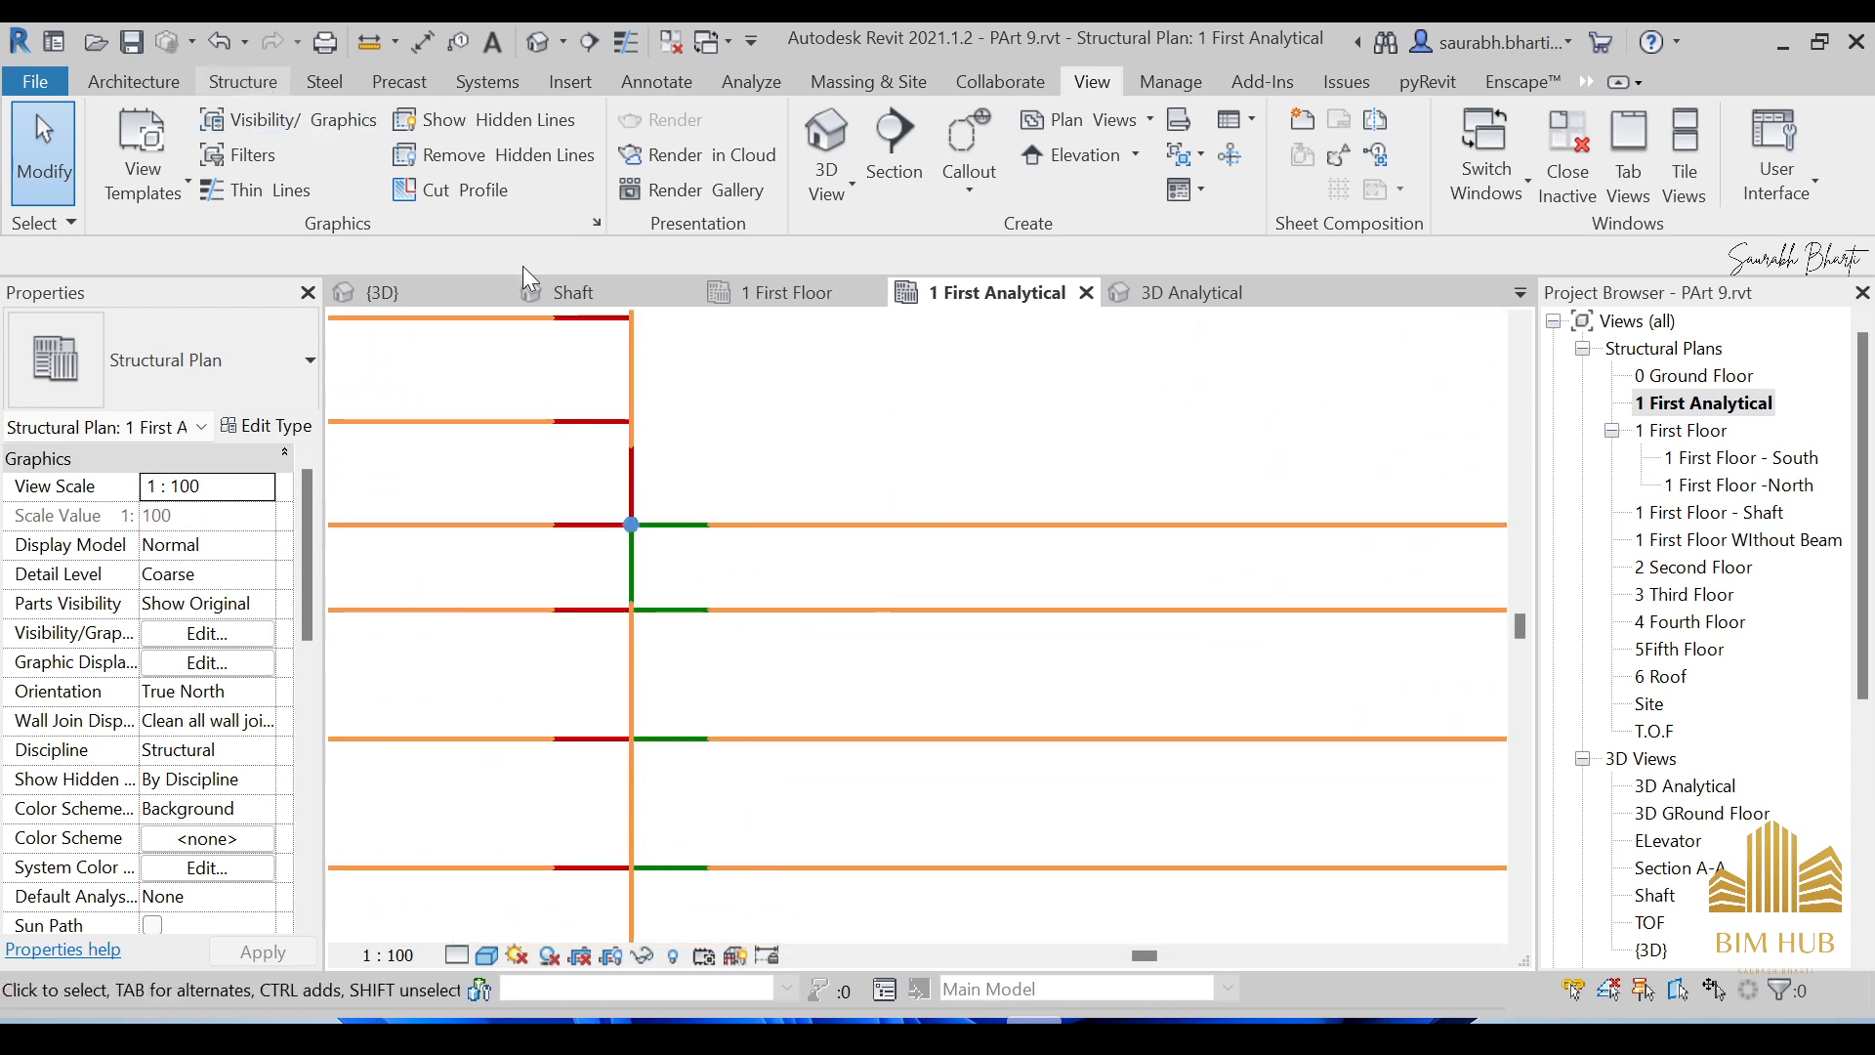
Uncheck 'Differentiate ends of linear analytical models' in Structural Settings' Analytical Model Settings.
click(368, 222)
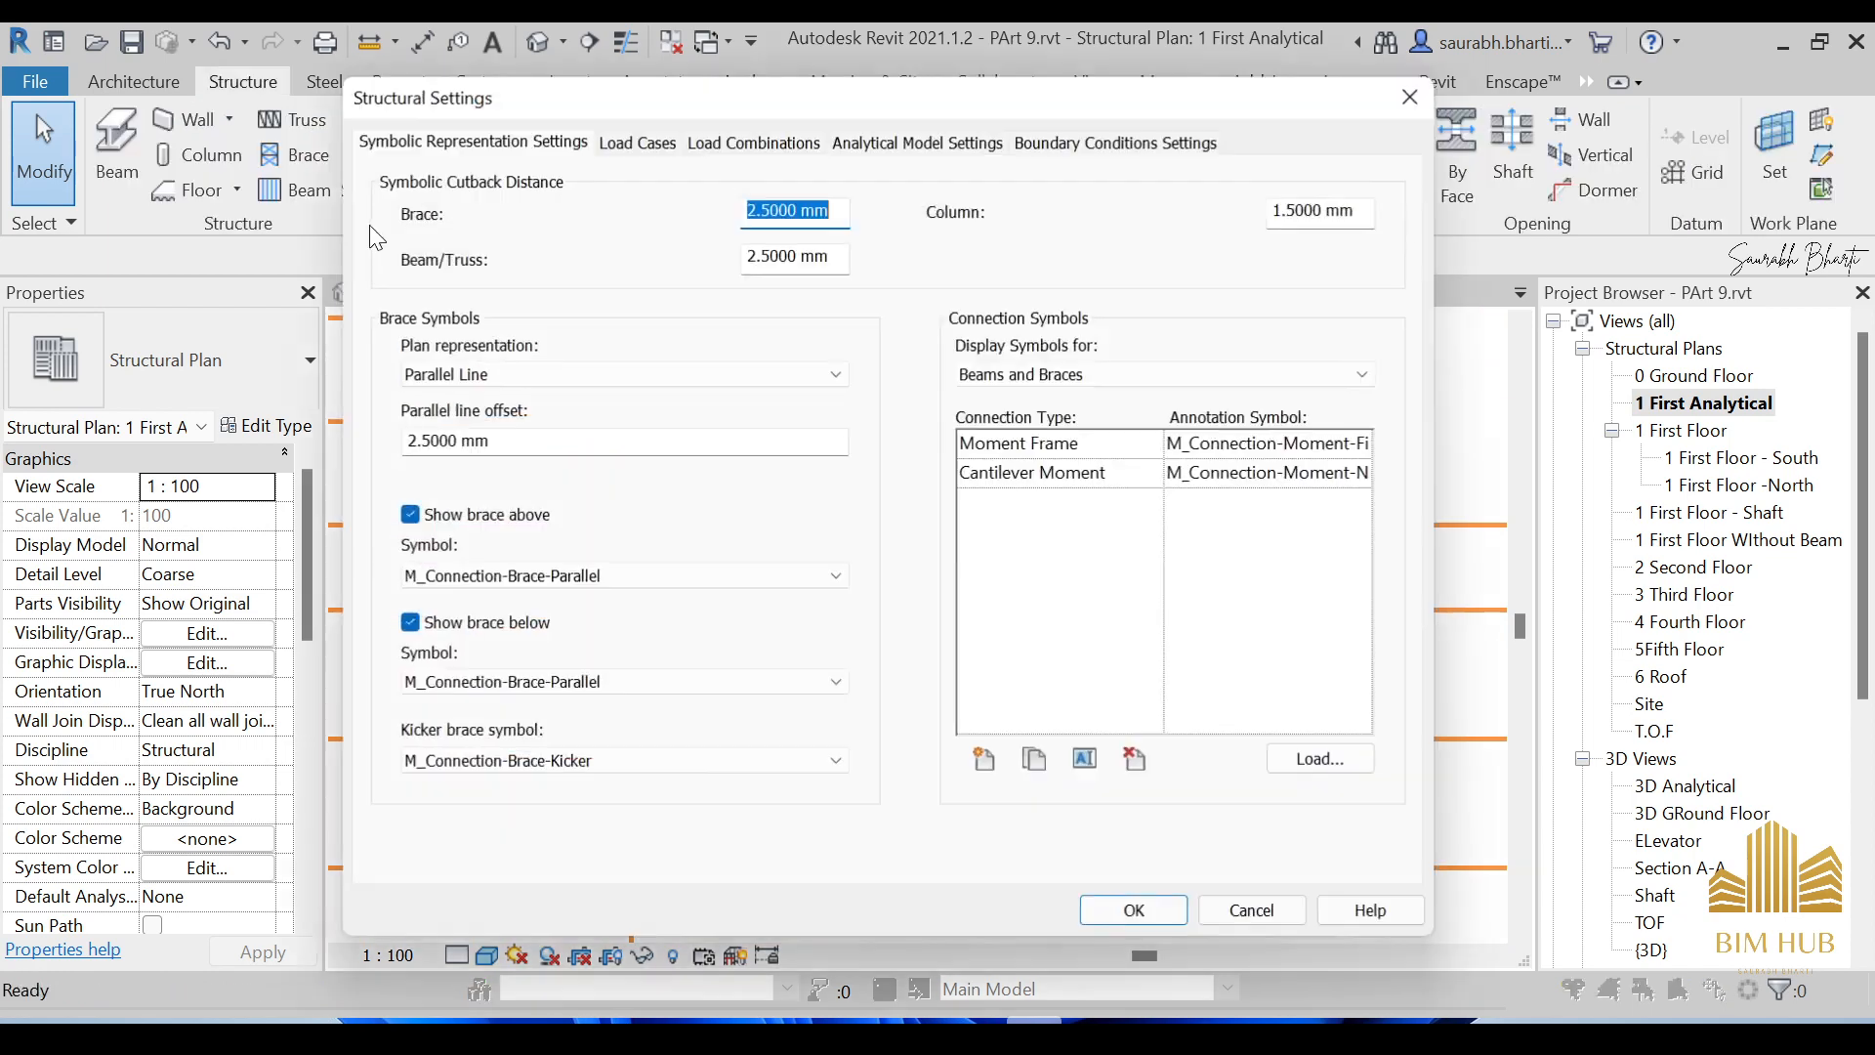
click(917, 142)
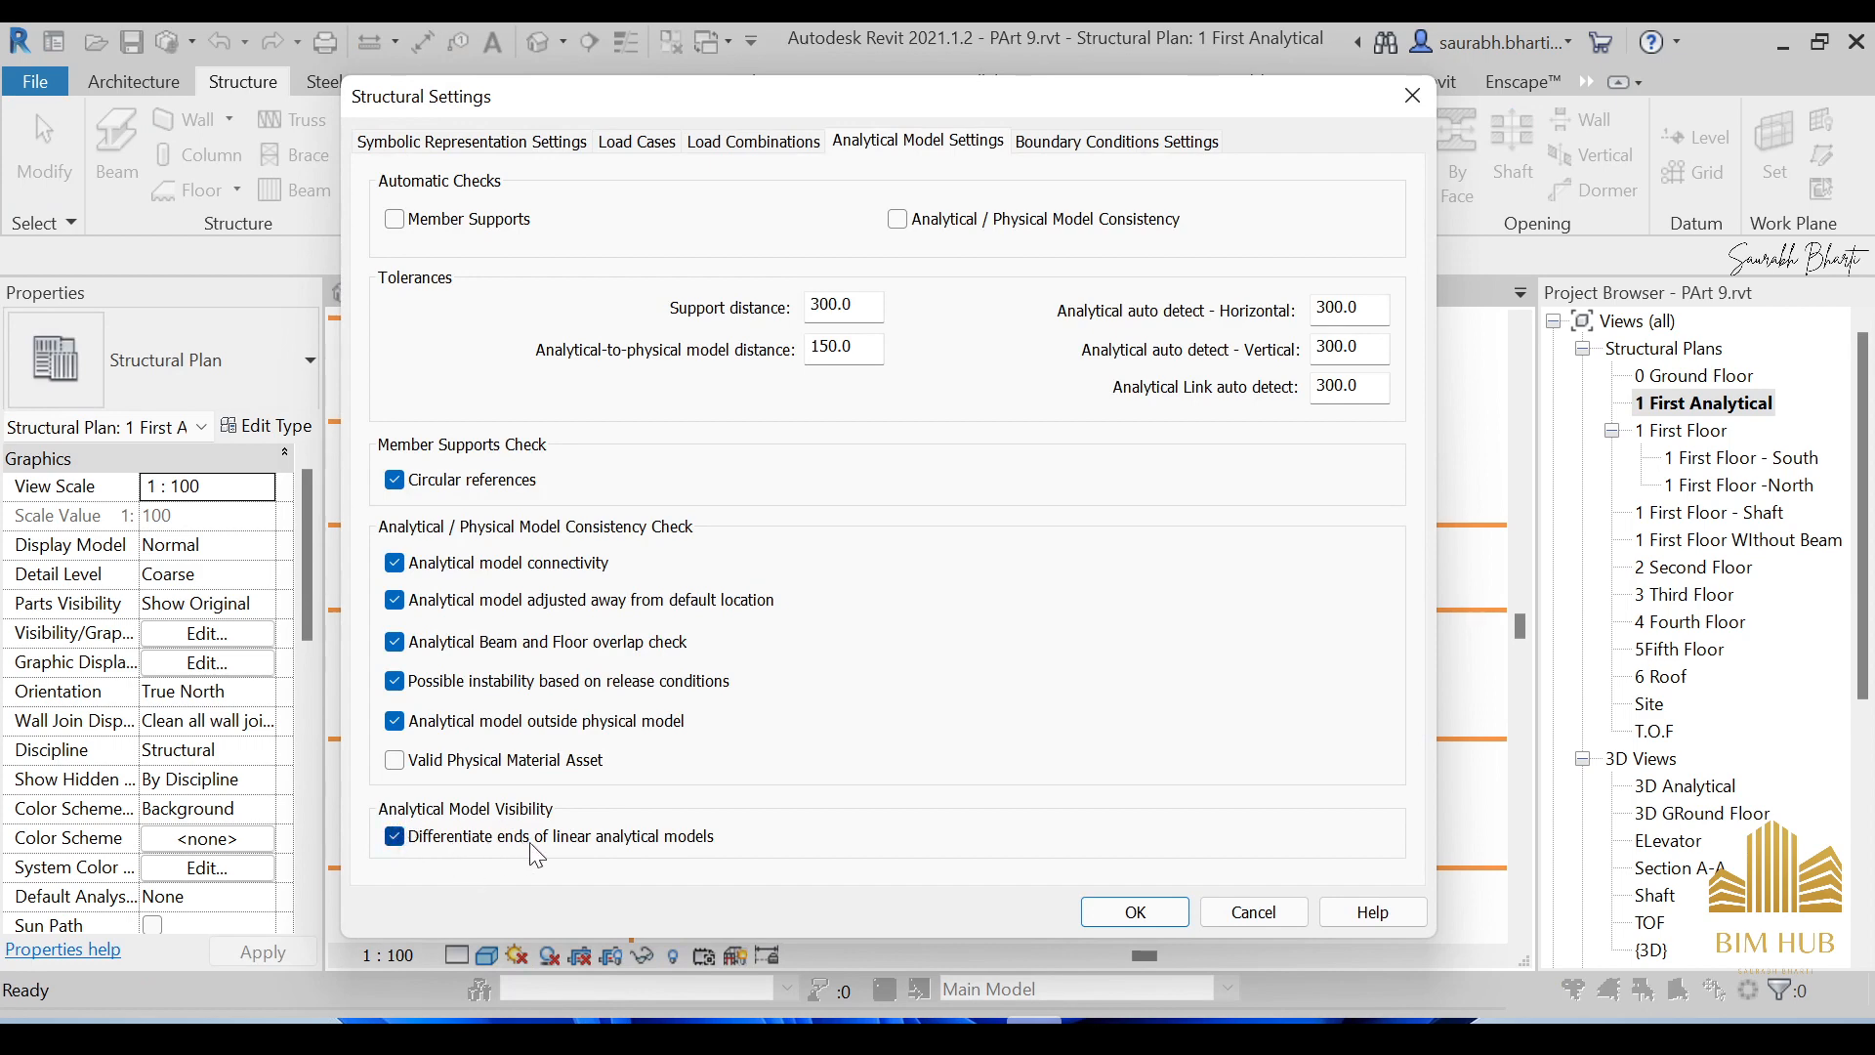
click(591, 842)
click(1161, 918)
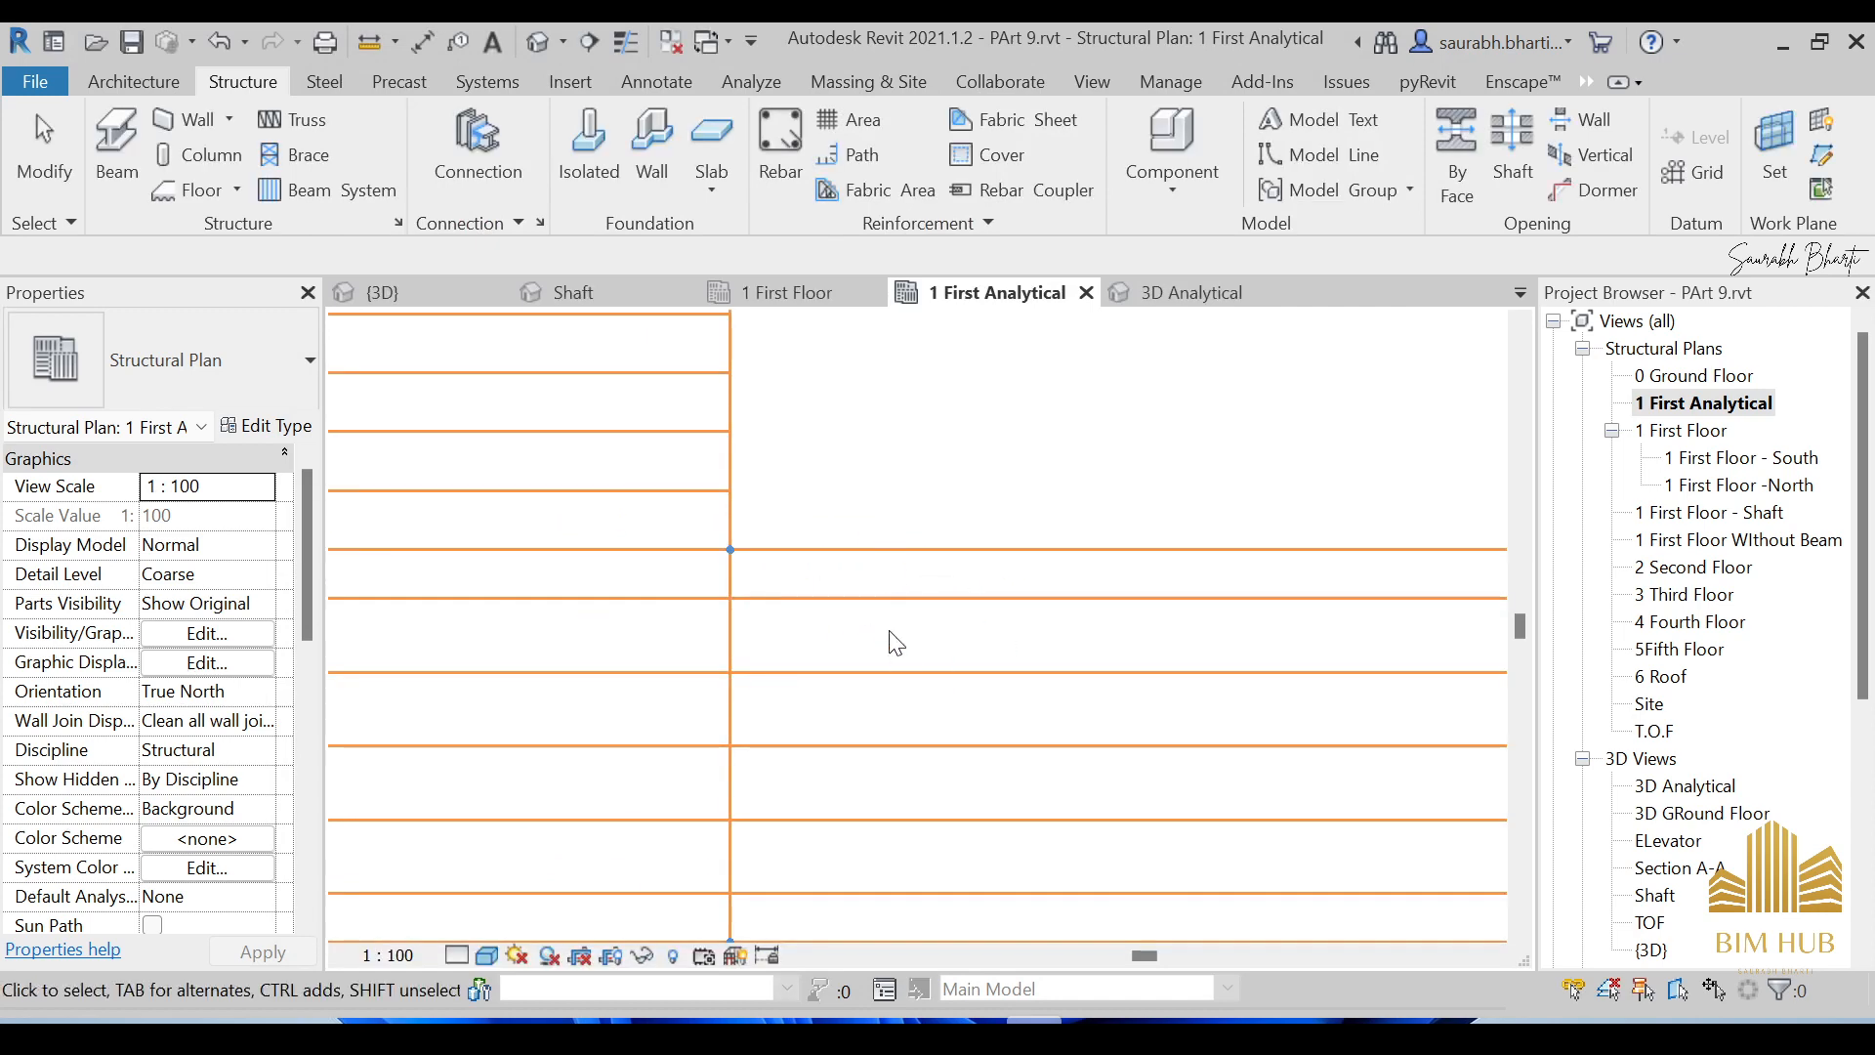
Zoom and pan the 1 First Analytical plan to review the uniformly orange beam layout.
scroll(980, 603, down, 4)
scroll(967, 598, up, 5)
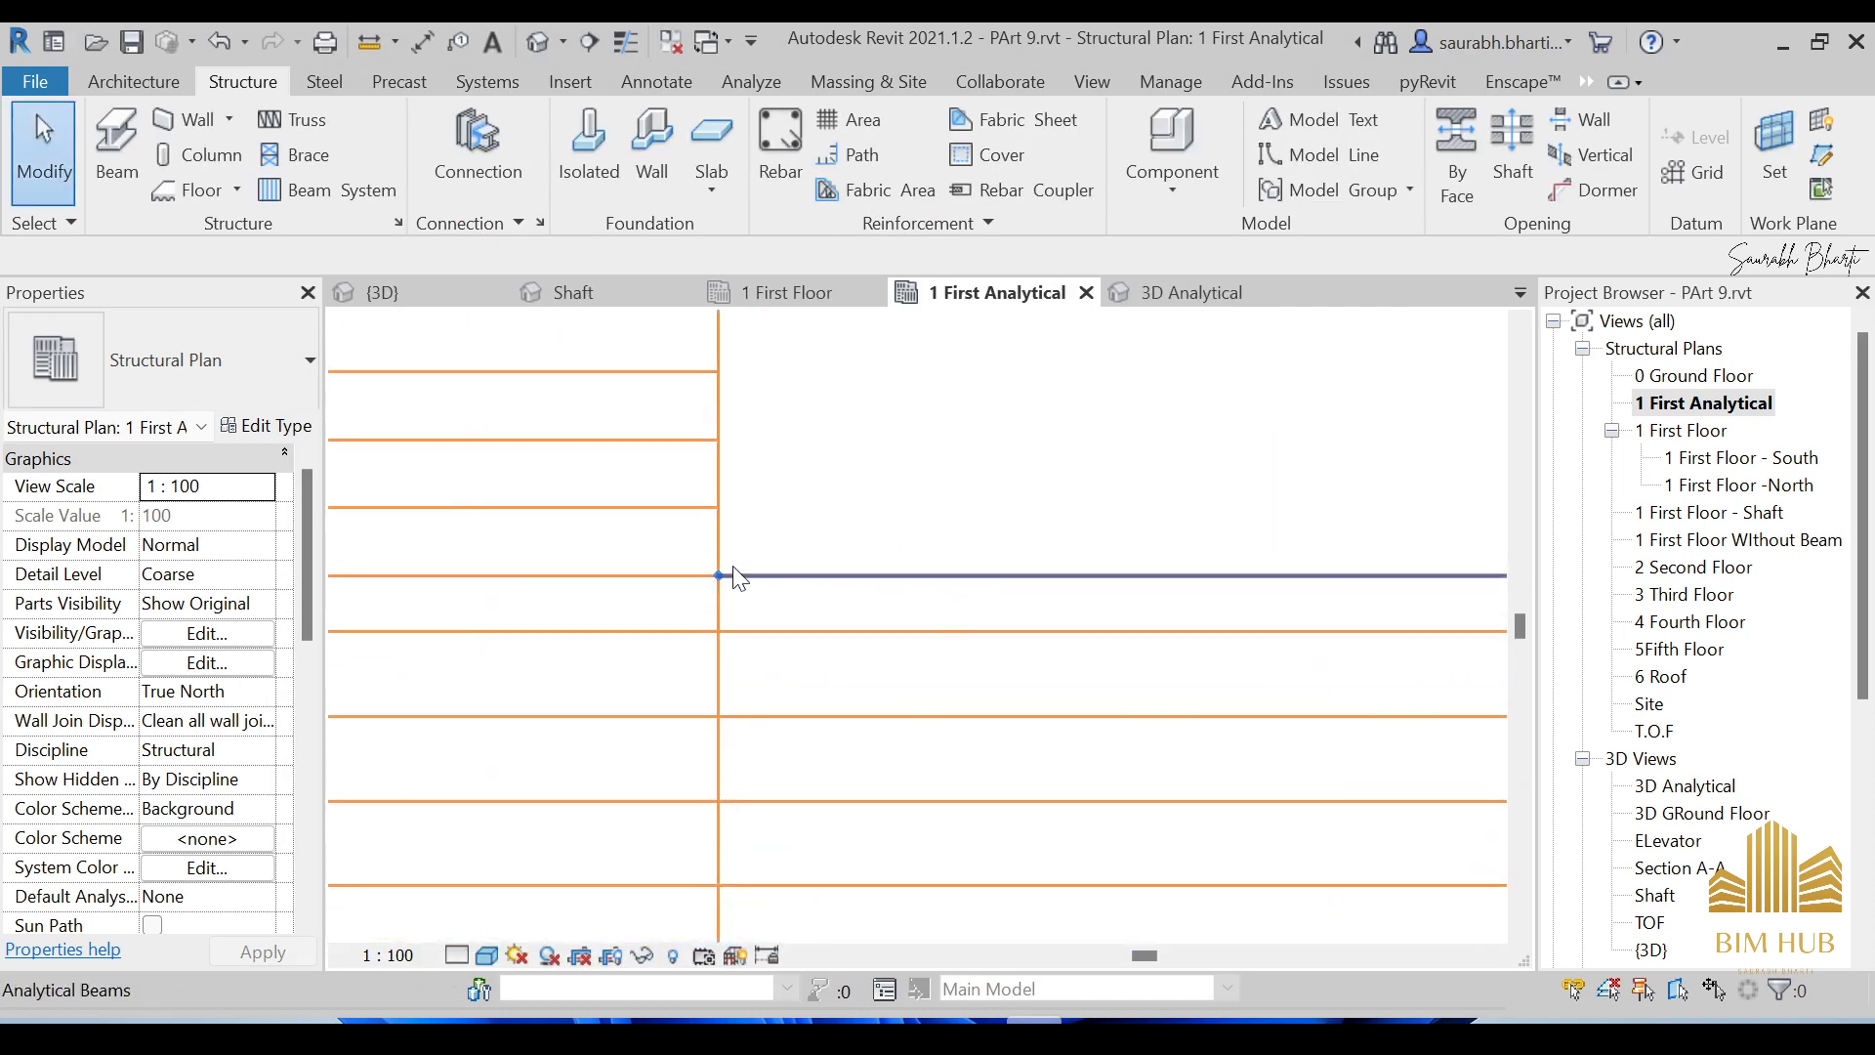
scroll(1041, 578, down, 5)
middle_drag(1298, 621, 988, 553)
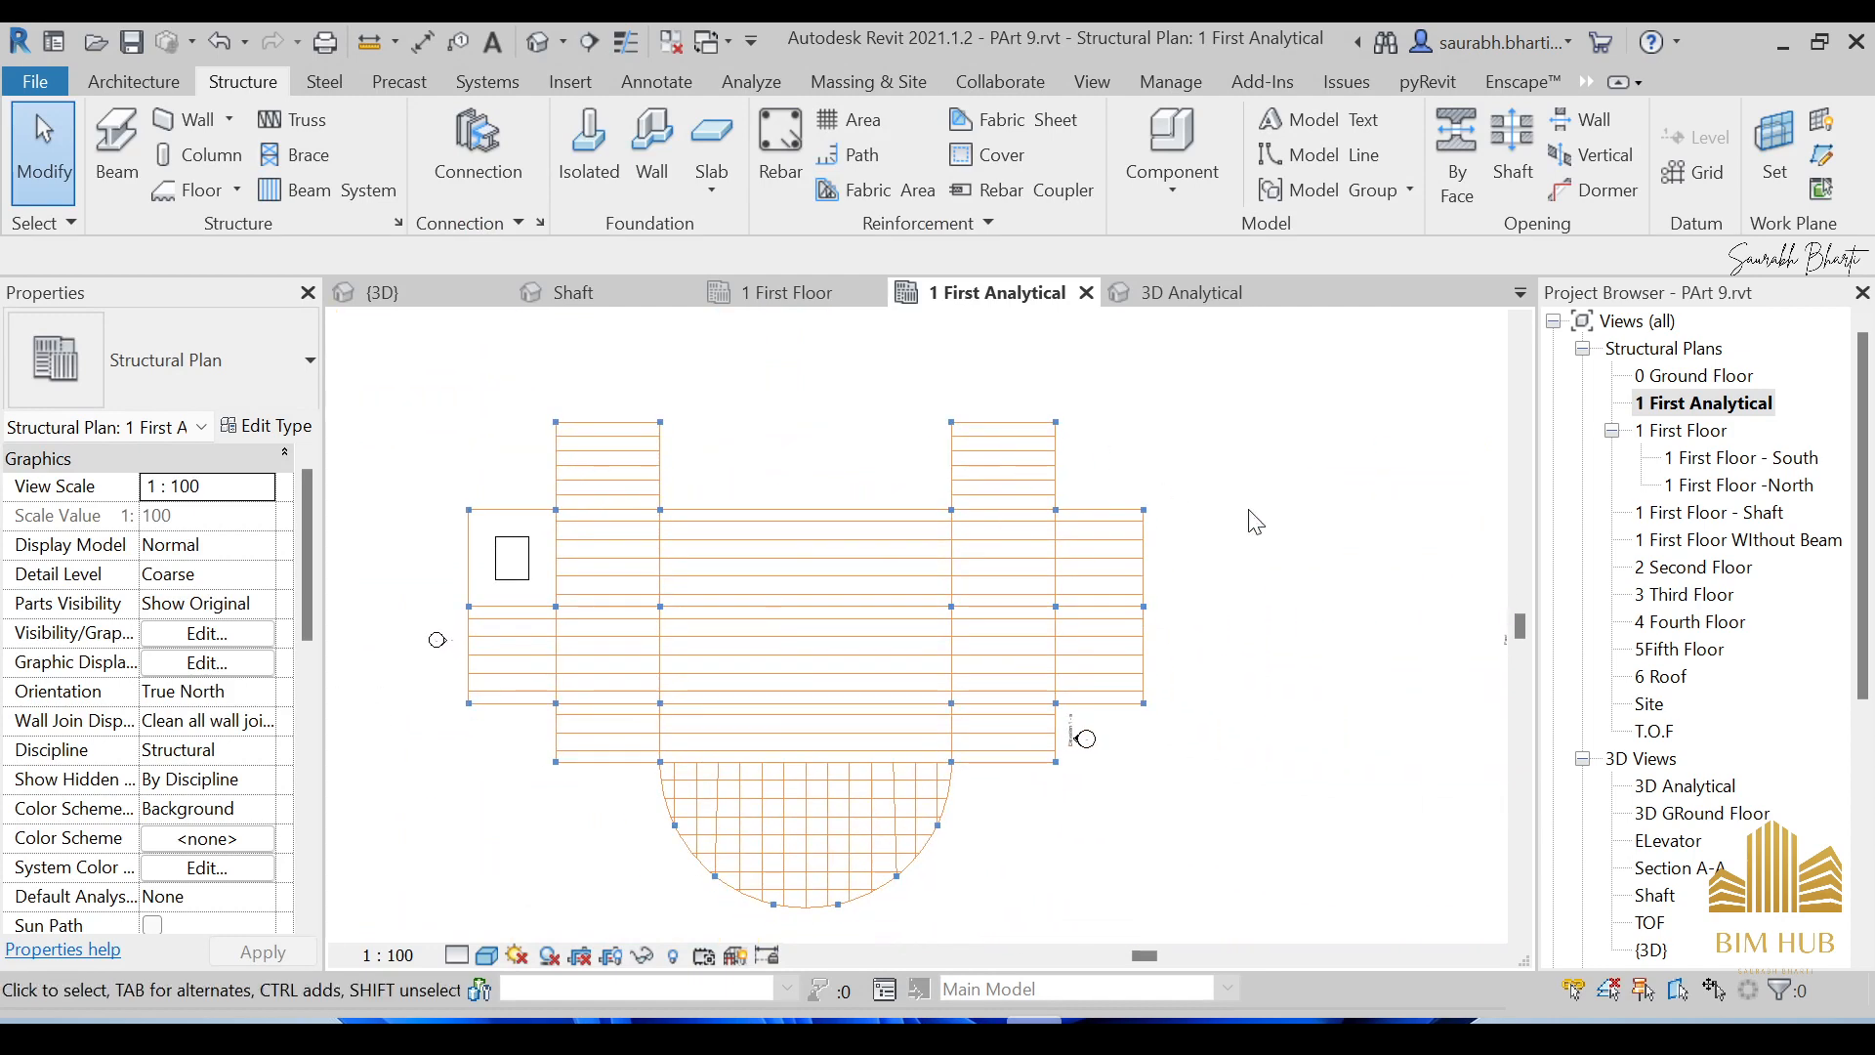
scroll(1086, 731, up, 5)
scroll(972, 686, up, 2)
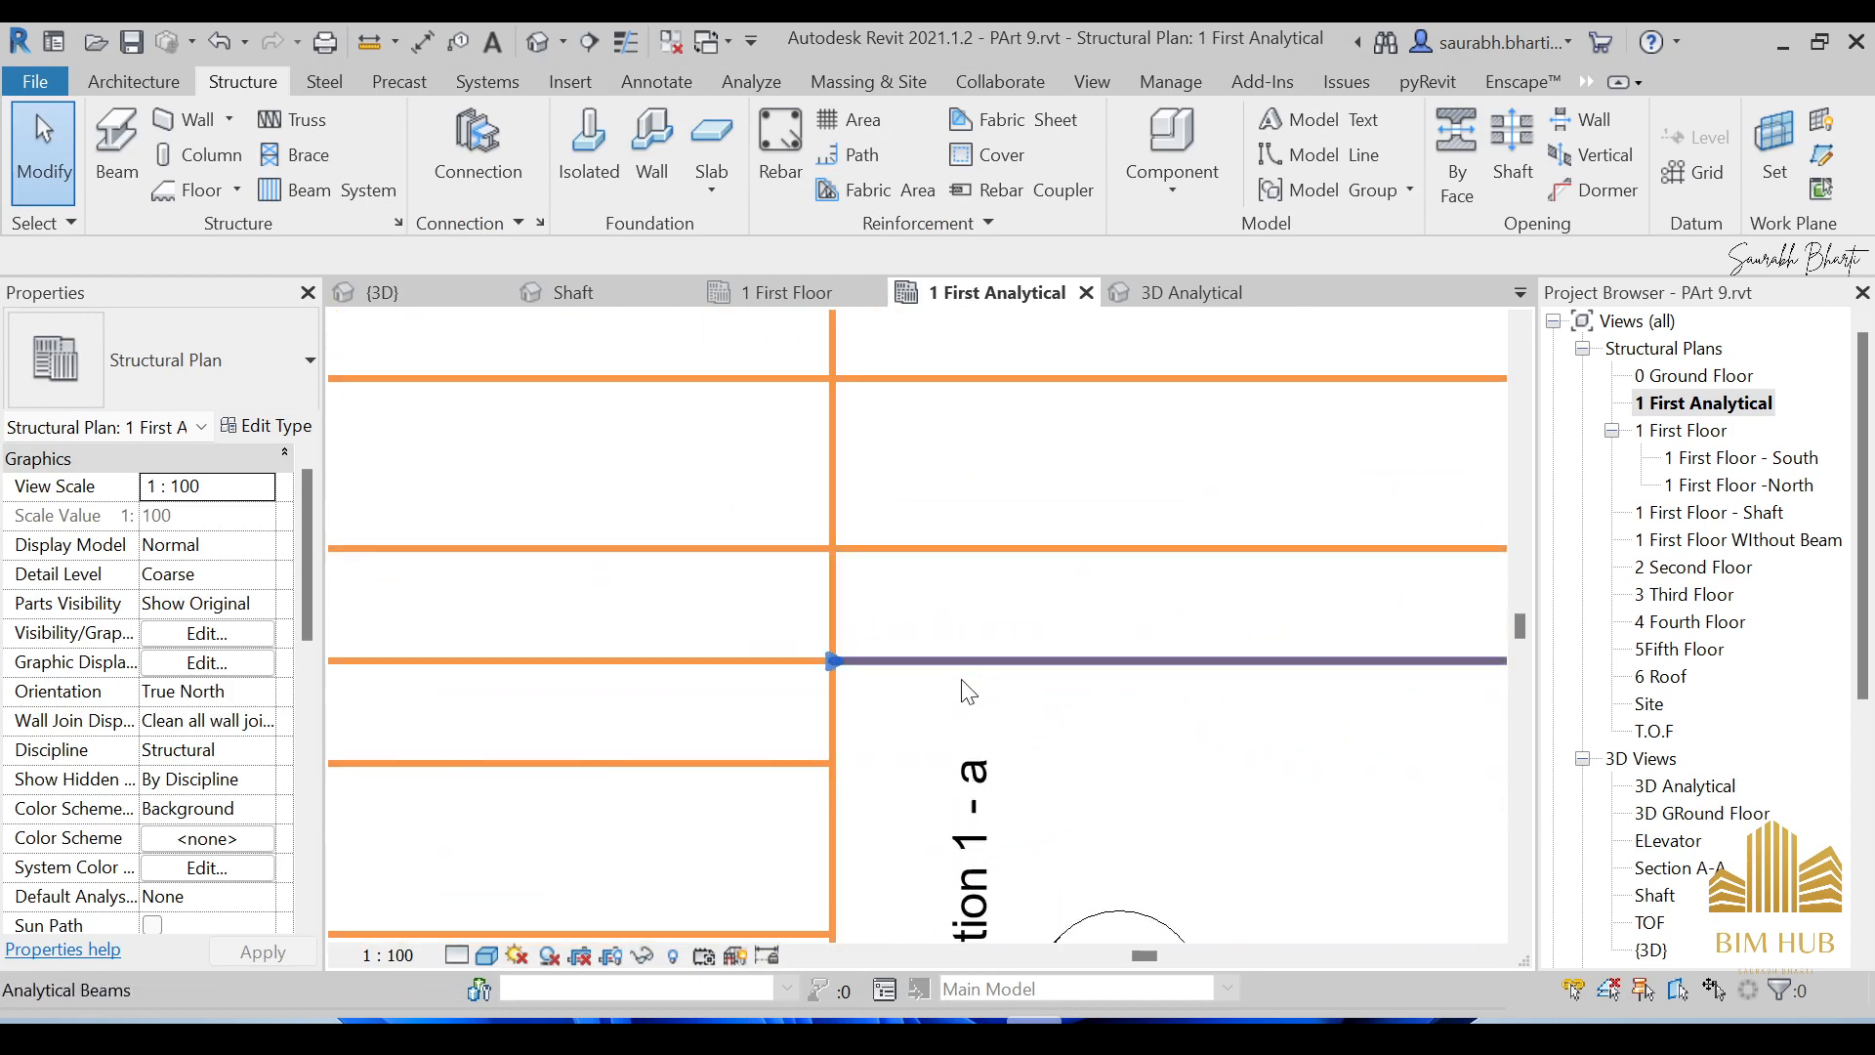
scroll(972, 689, up, 1)
scroll(1023, 664, down, 9)
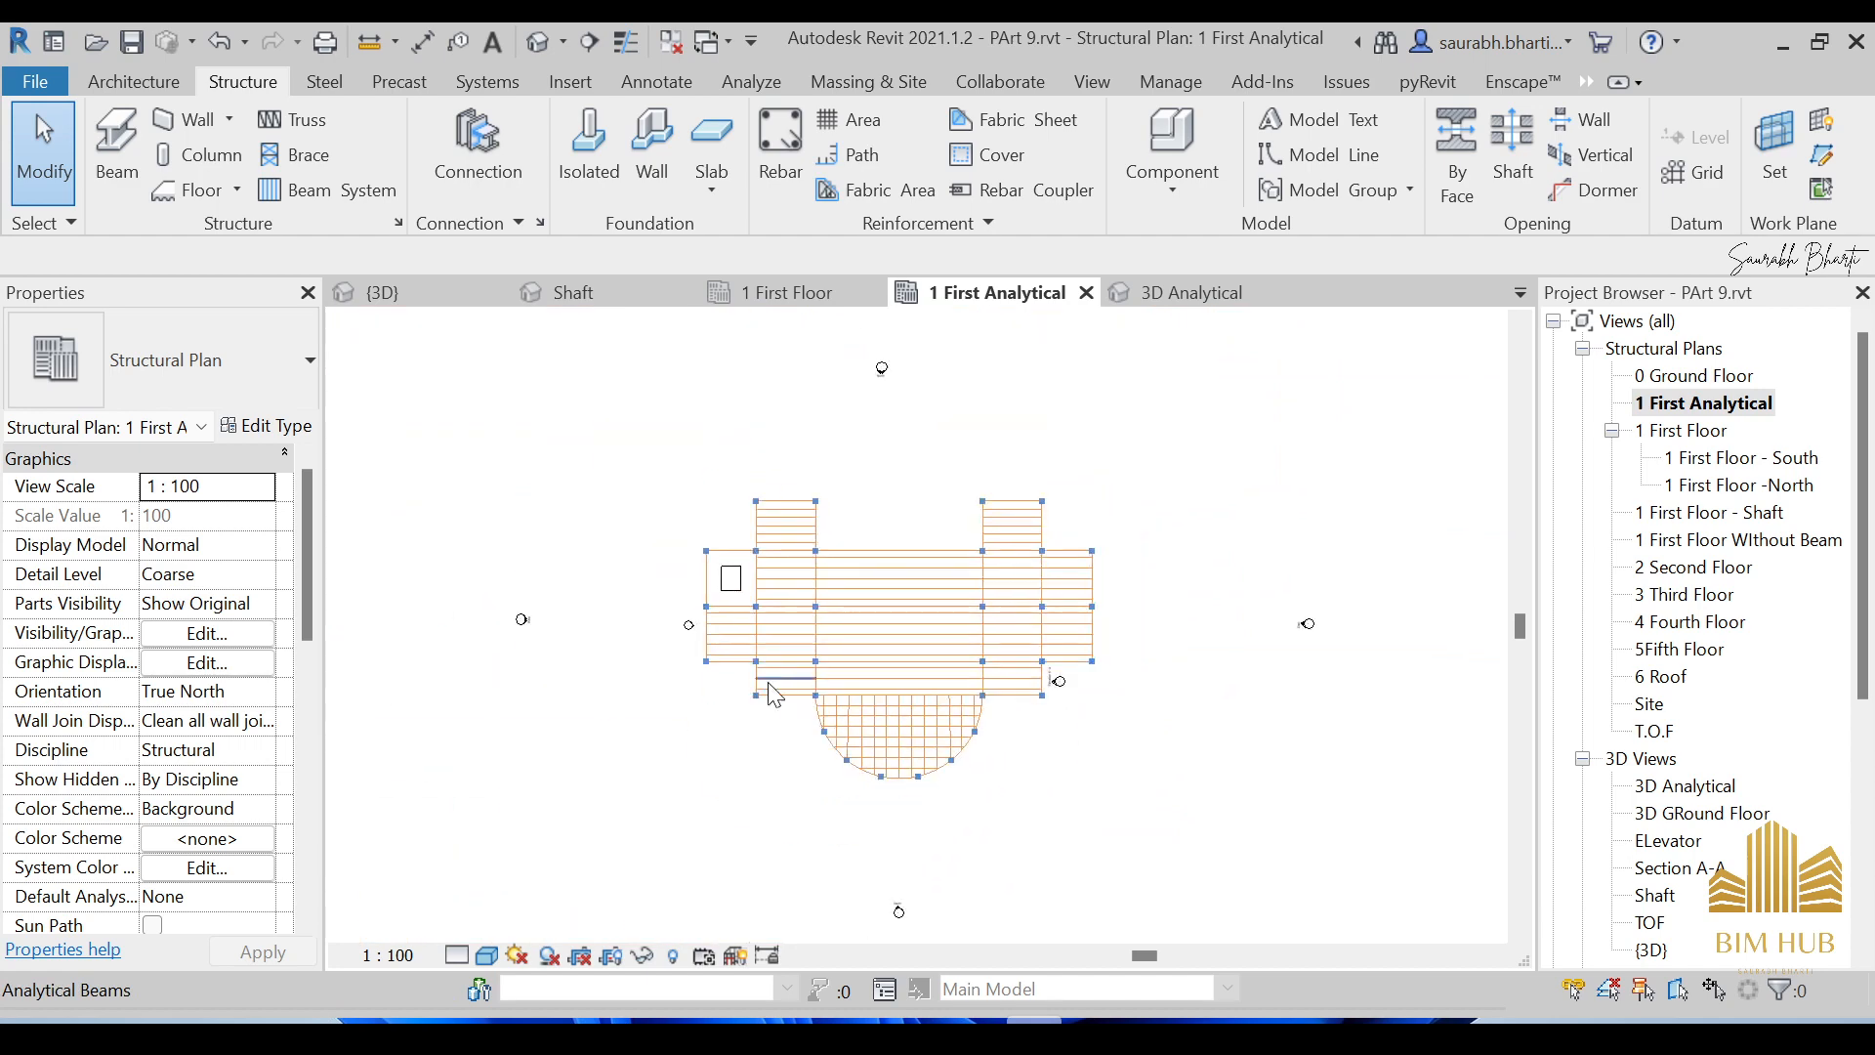
scroll(909, 737, up, 5)
Toggle Thin Lines on and back off over the curved beam grid, then show the default 3D view.
click(625, 41)
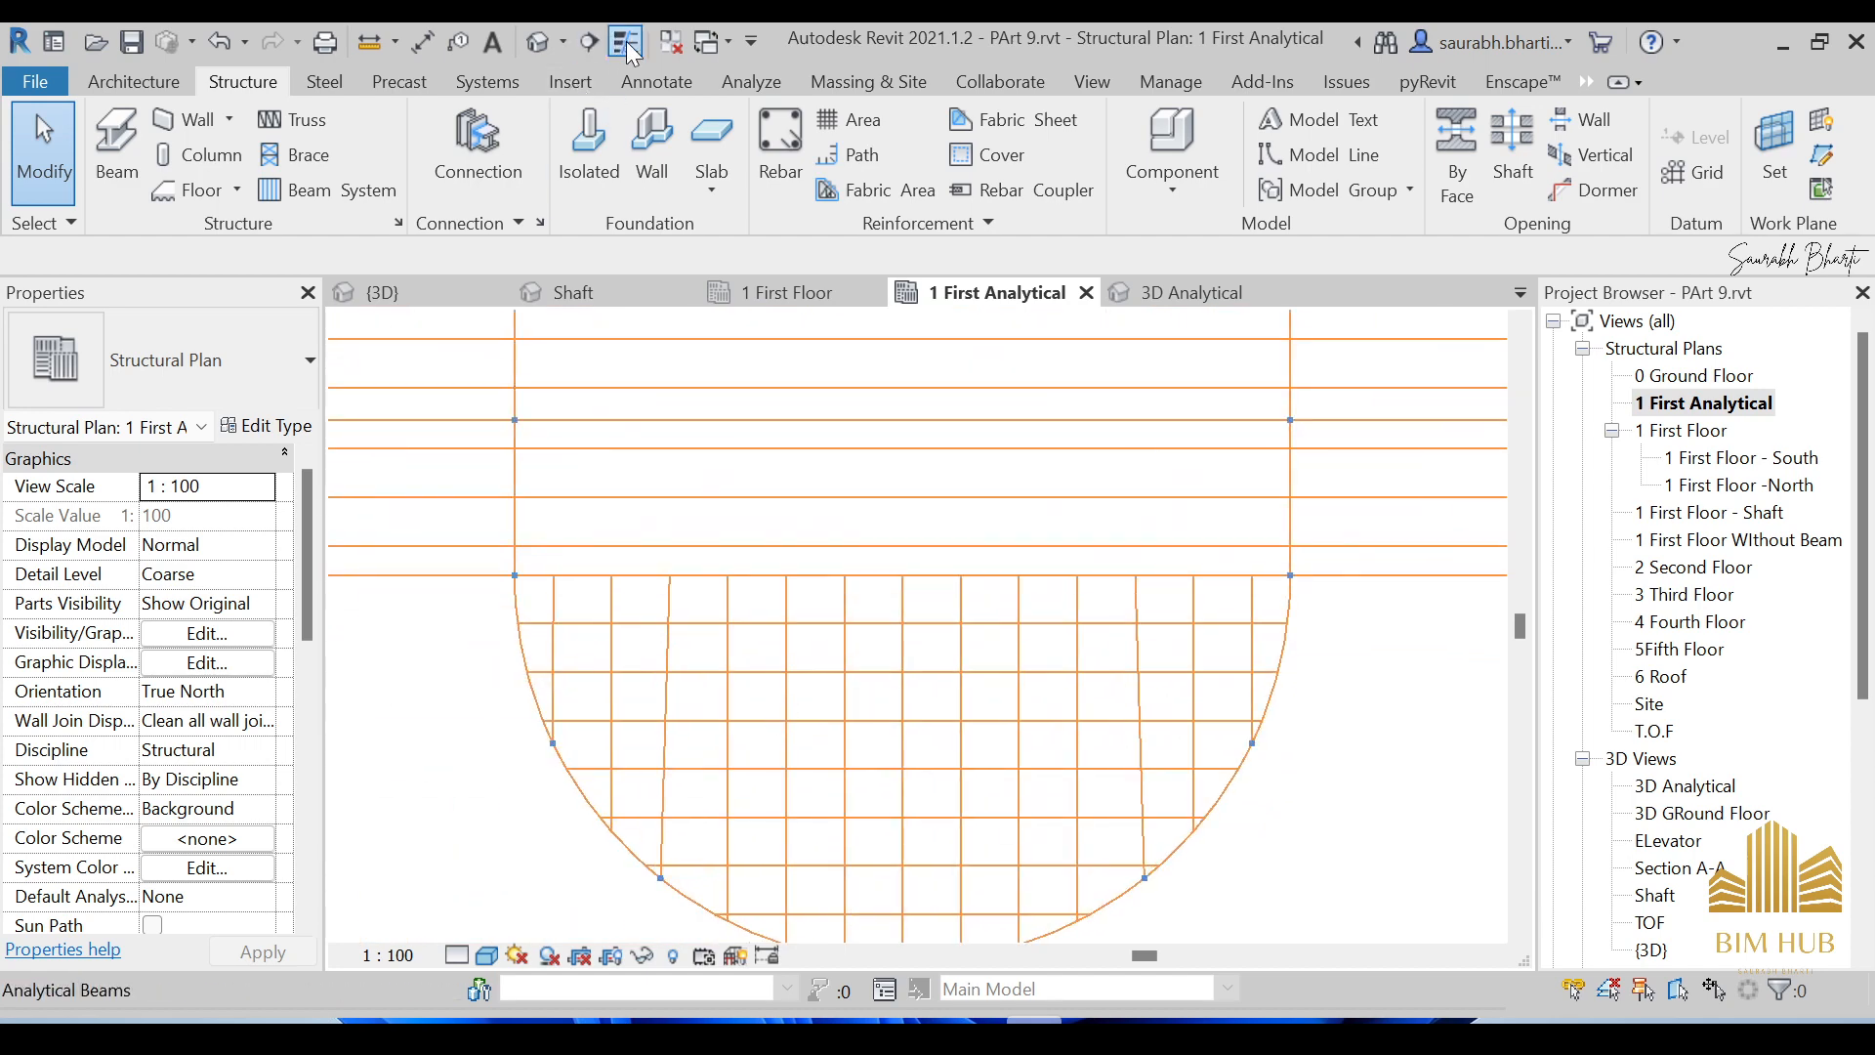
scroll(628, 637, up, 5)
middle_drag(587, 494, 891, 473)
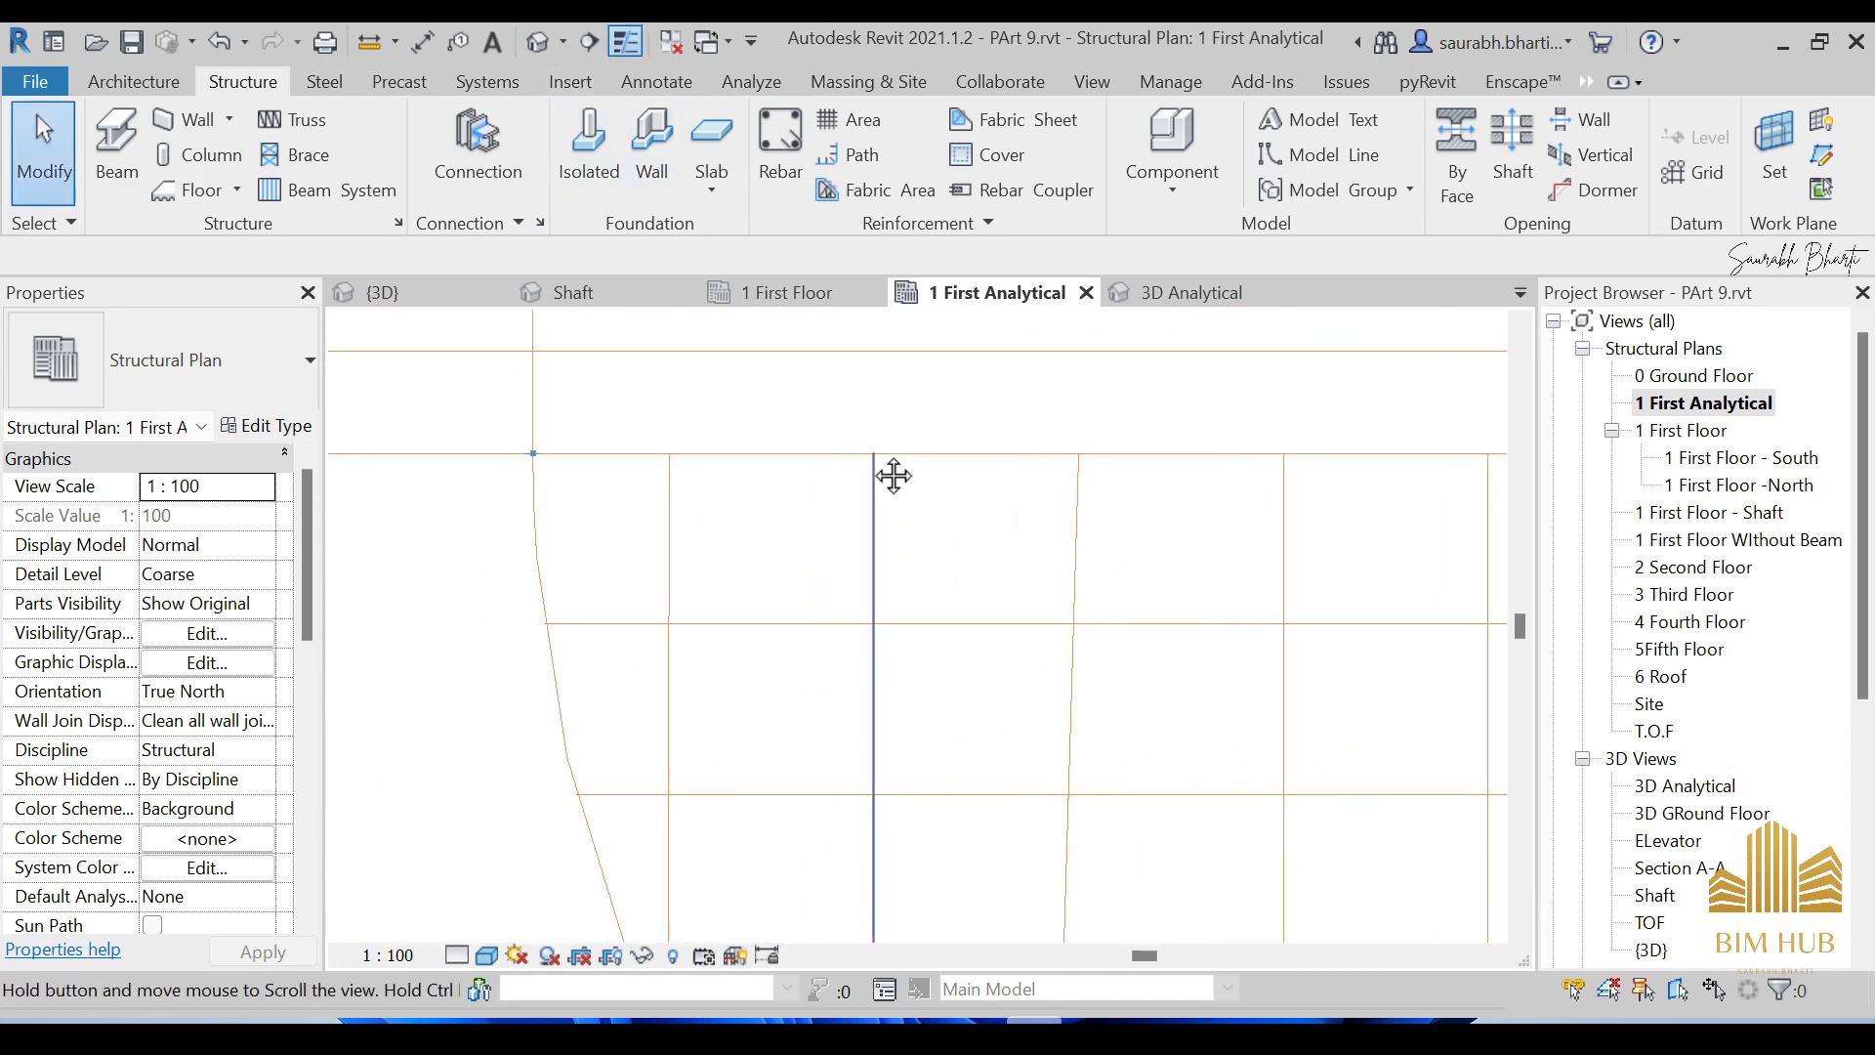
click(625, 41)
scroll(770, 489, down, 5)
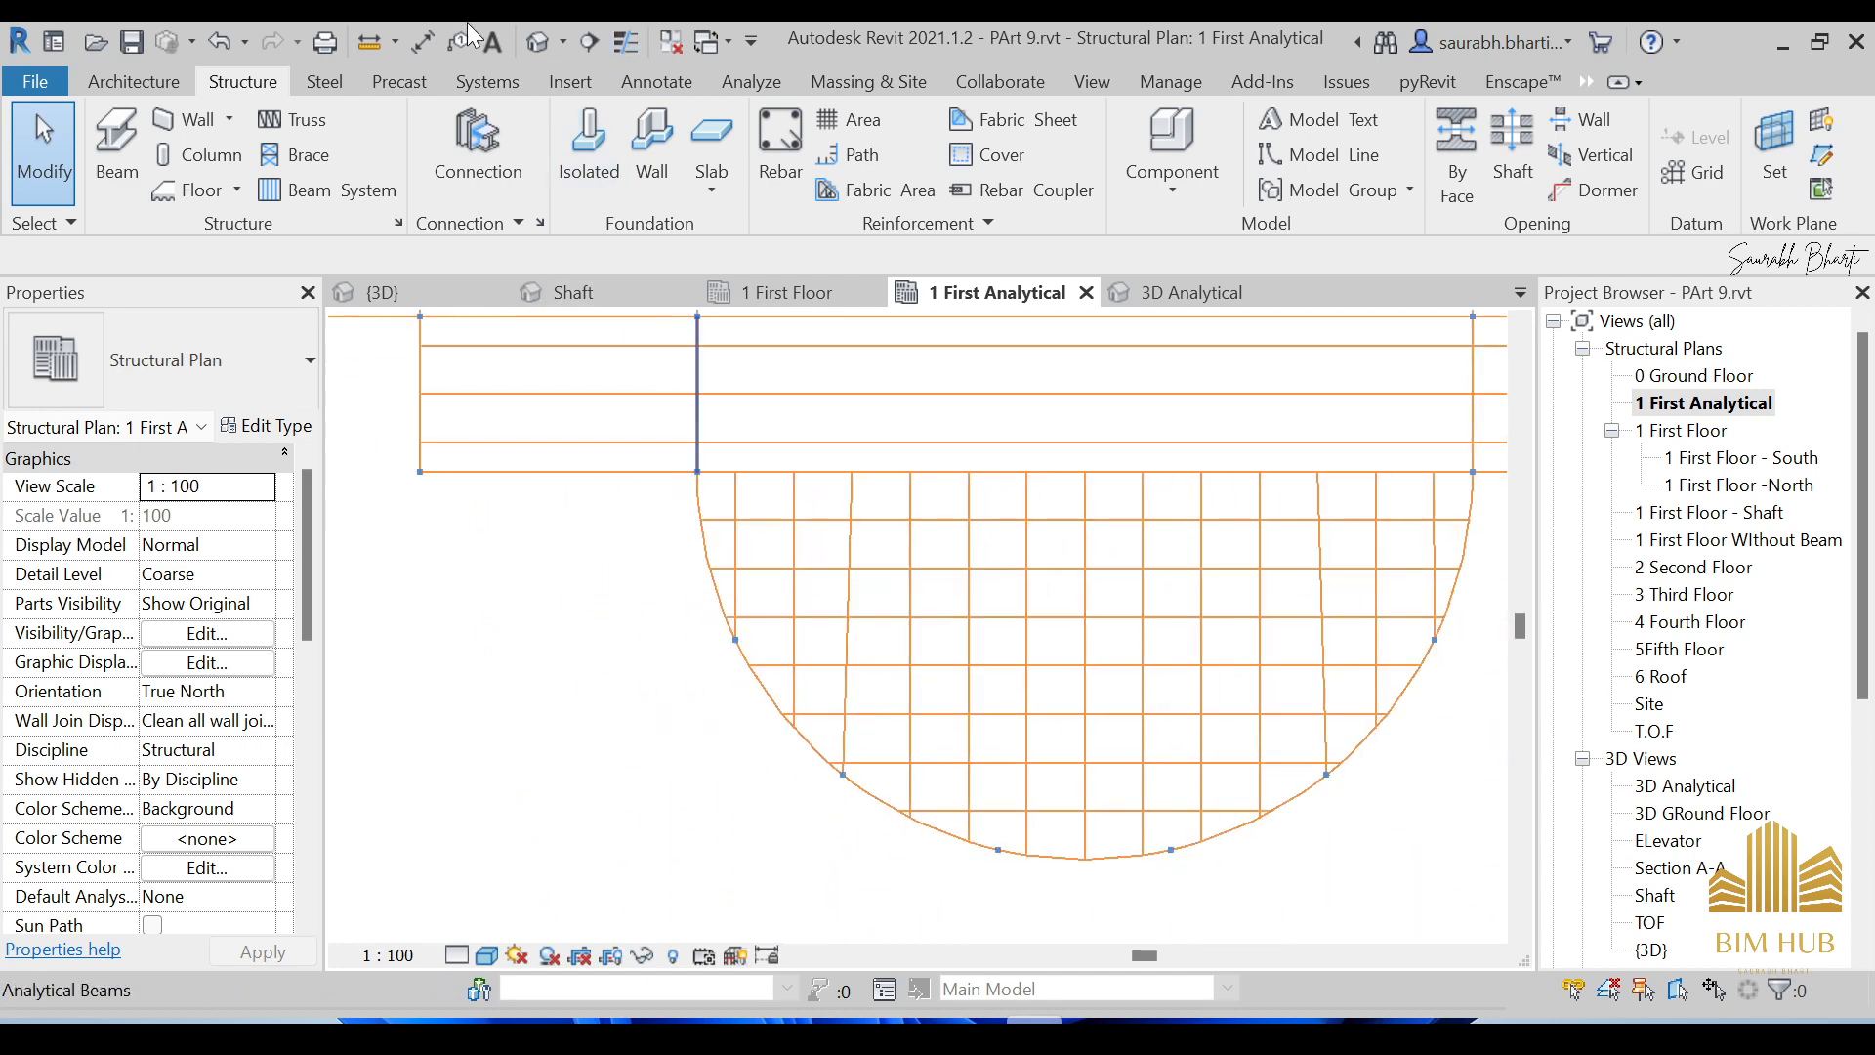
click(538, 41)
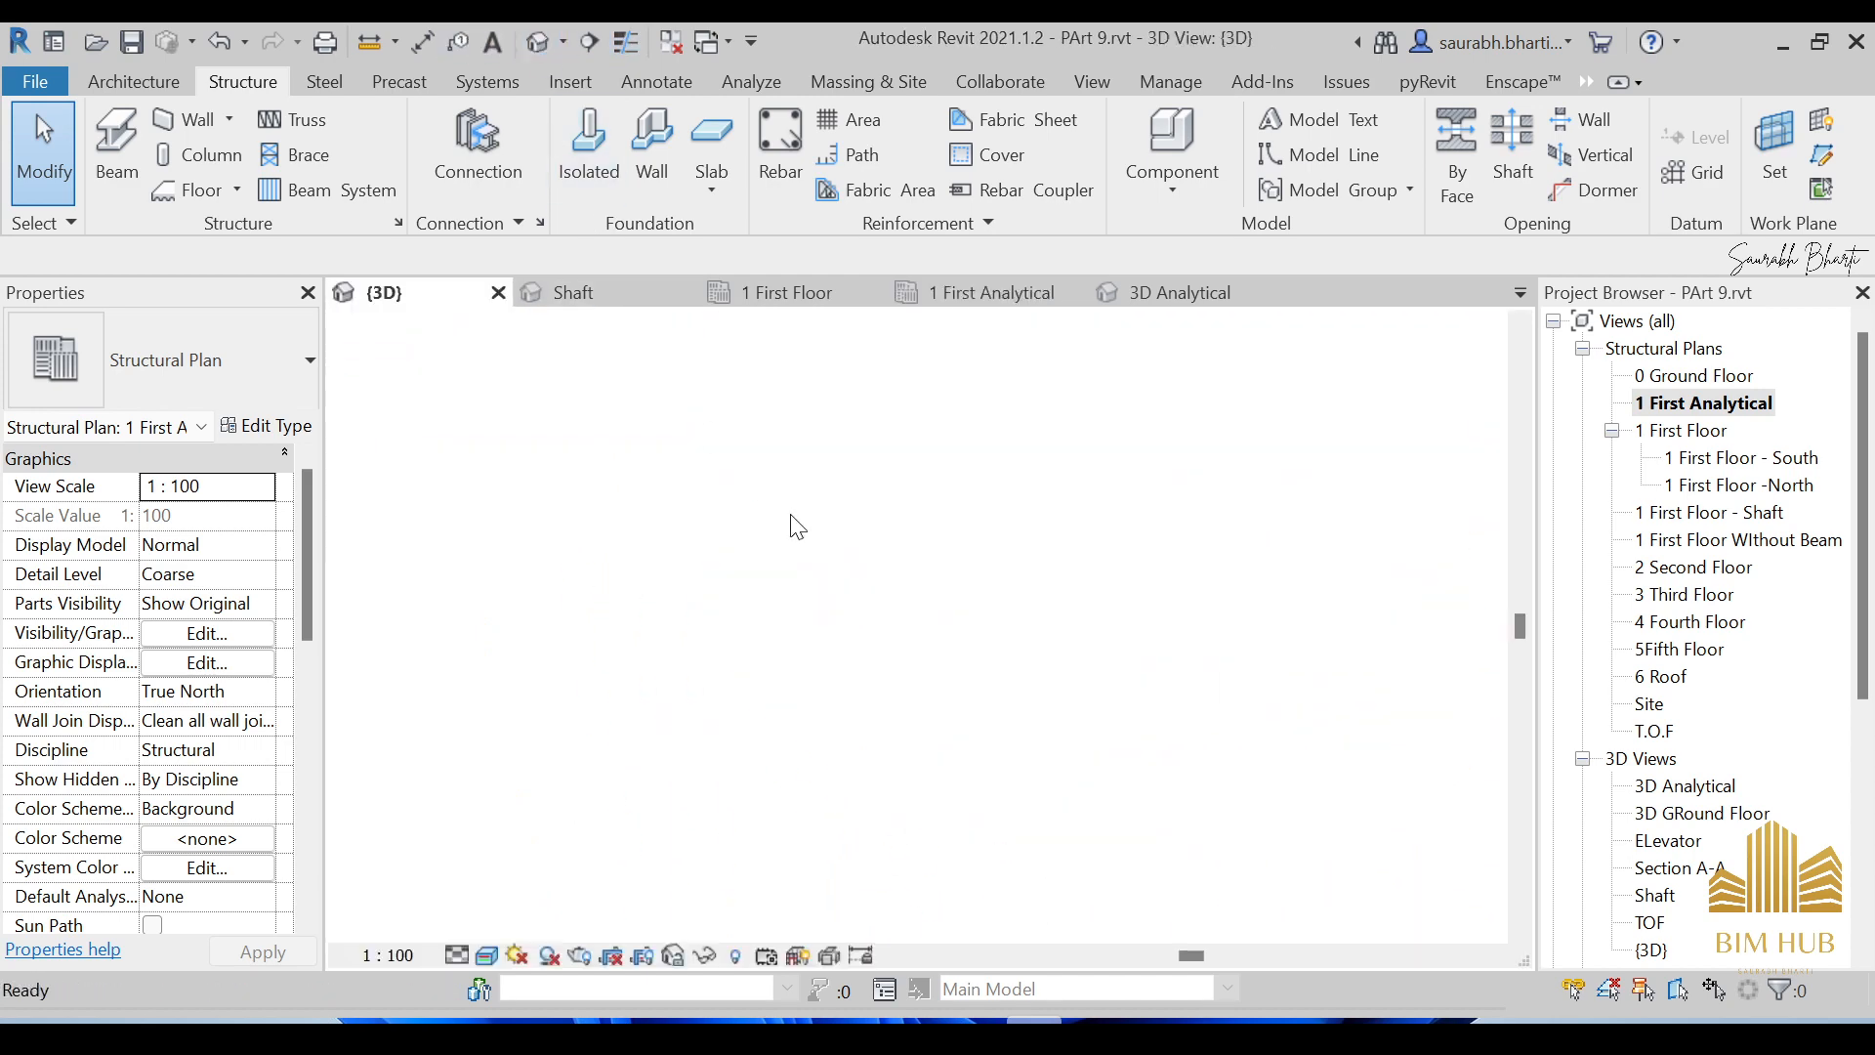
Show the 3D Analytical view, zooming in and briefly selecting then clearing an analytical column.
double_click(1686, 789)
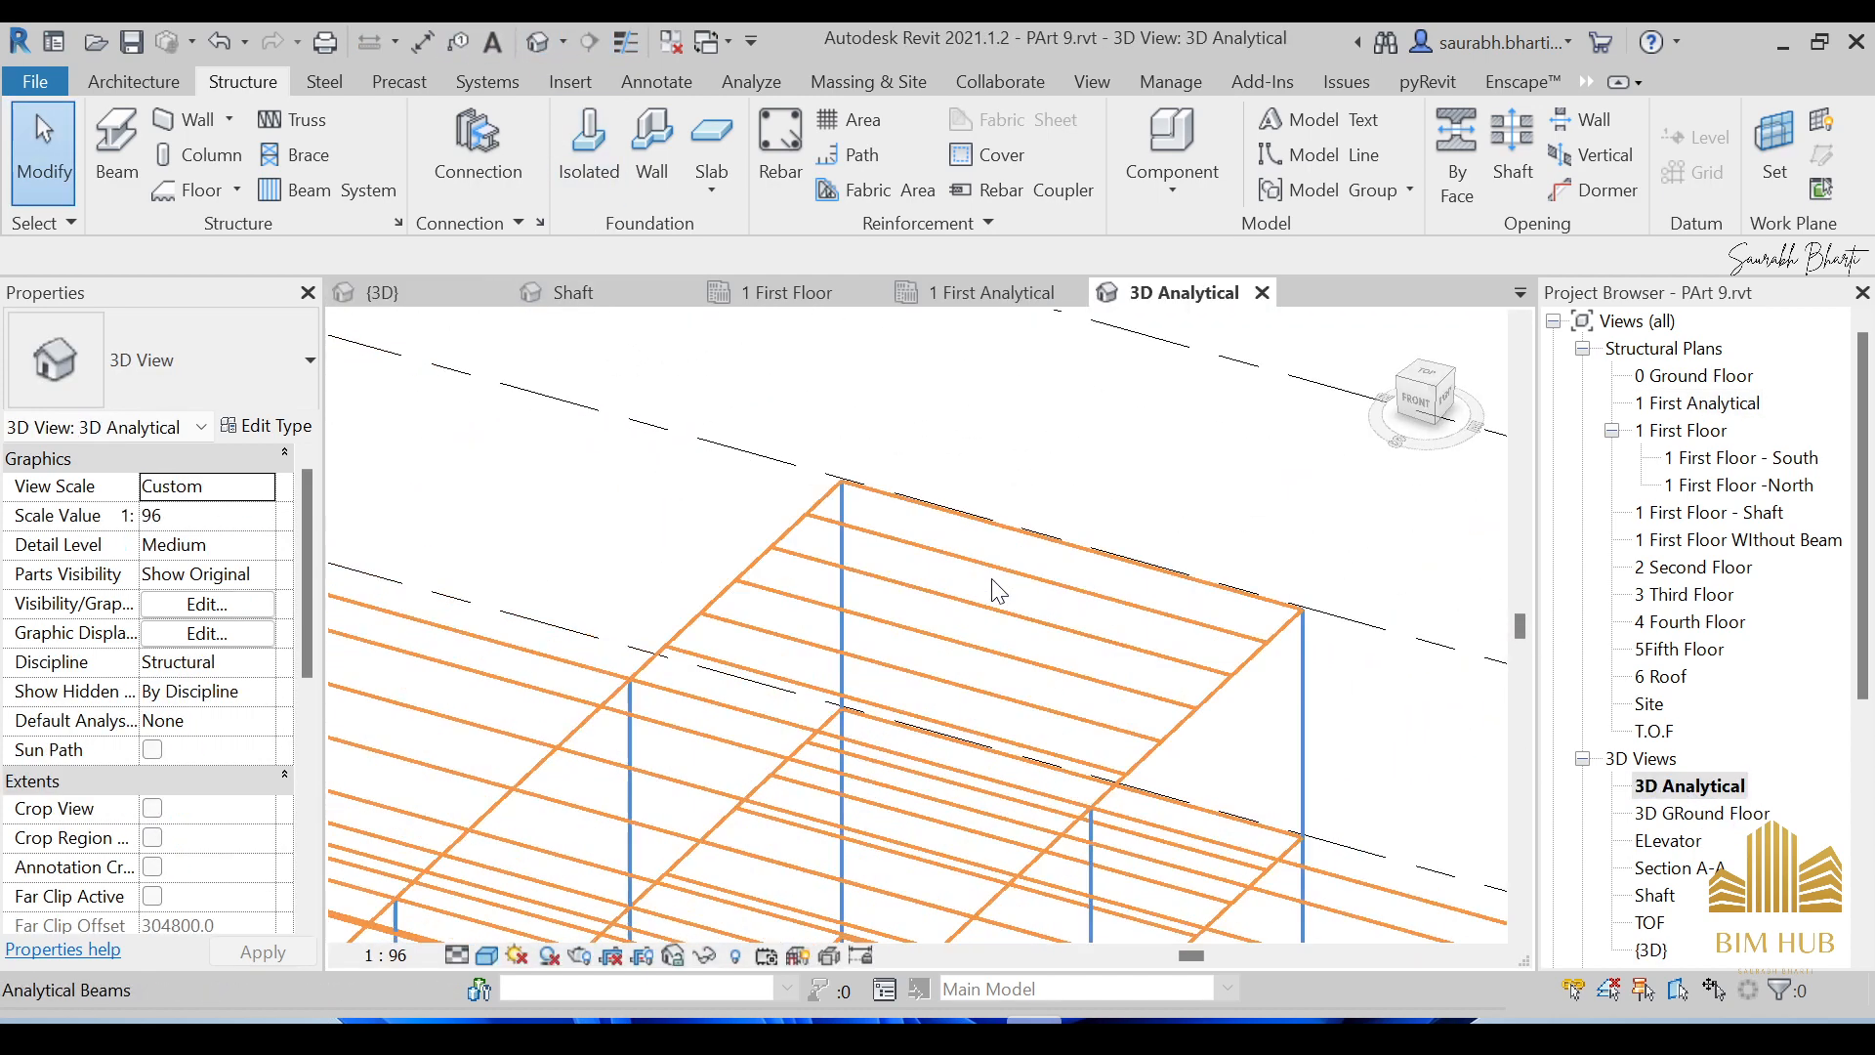
scroll(1035, 514, up, 5)
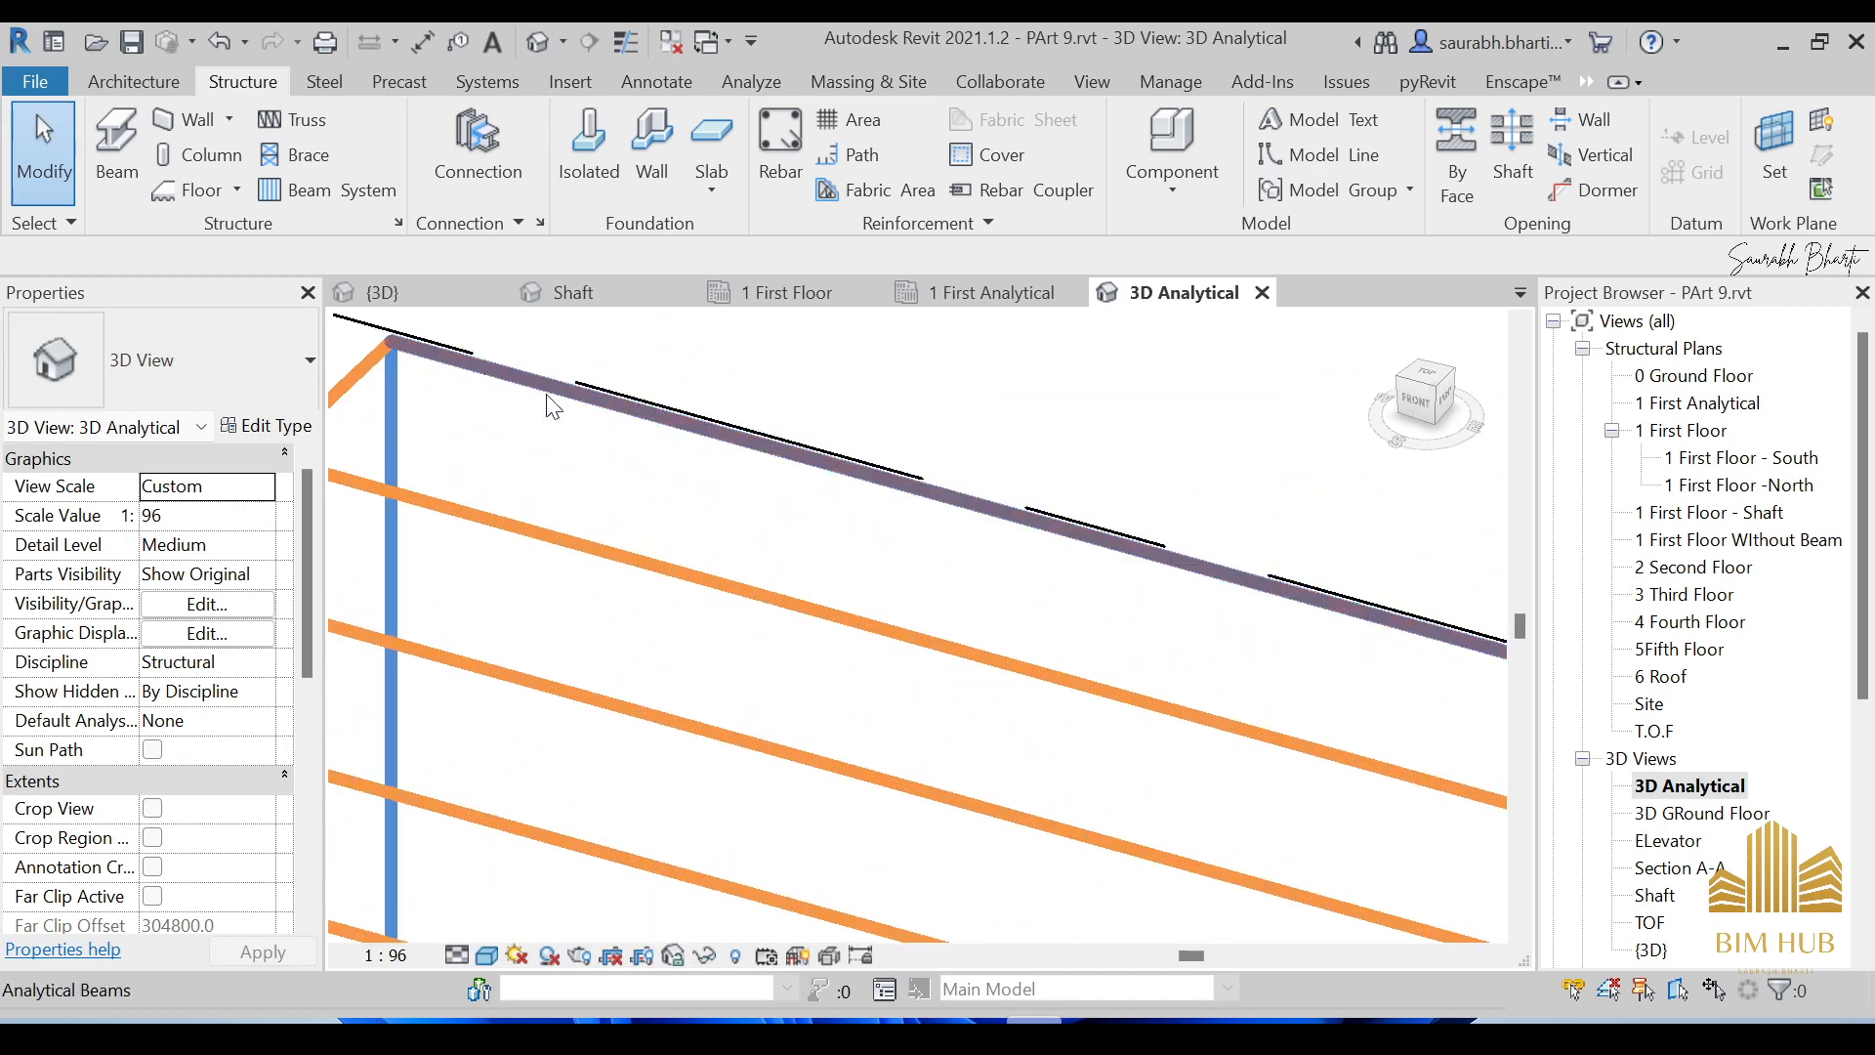
scroll(552, 405, down, 5)
scroll(922, 531, up, 6)
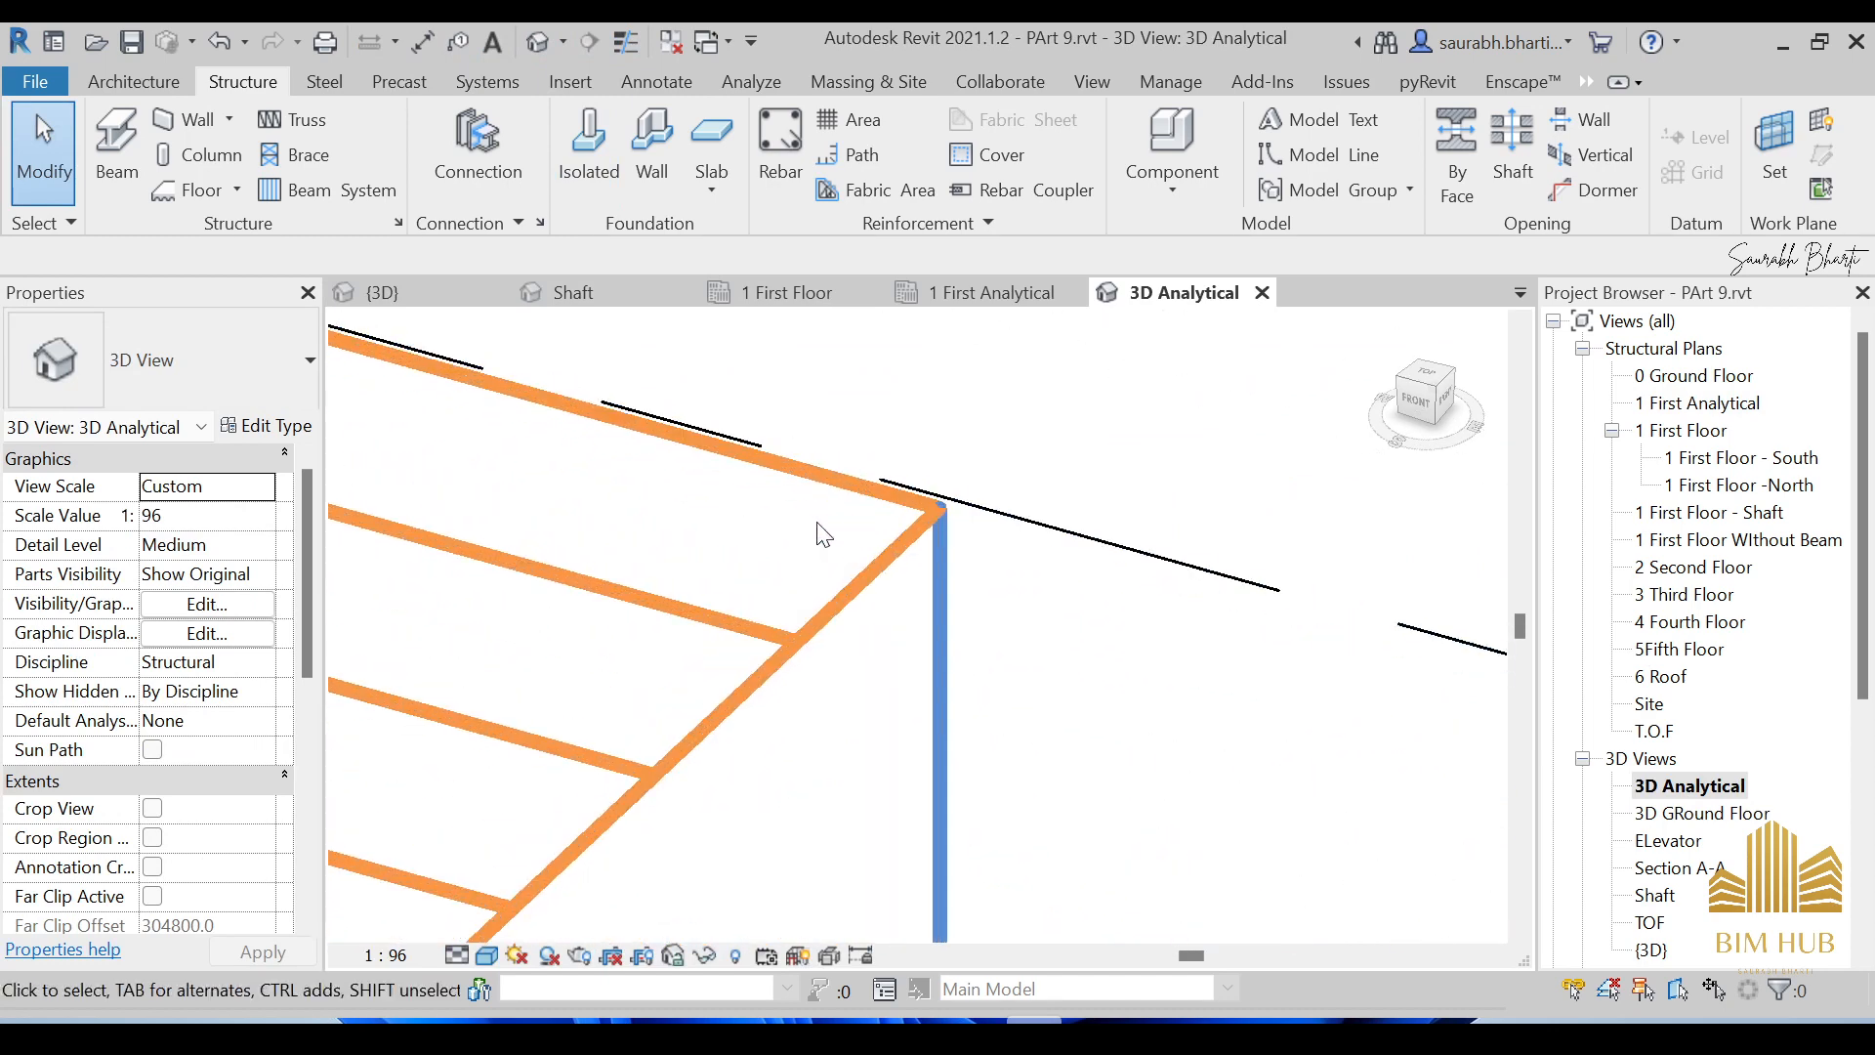
scroll(845, 586, down, 5)
scroll(850, 599, up, 5)
click(752, 508)
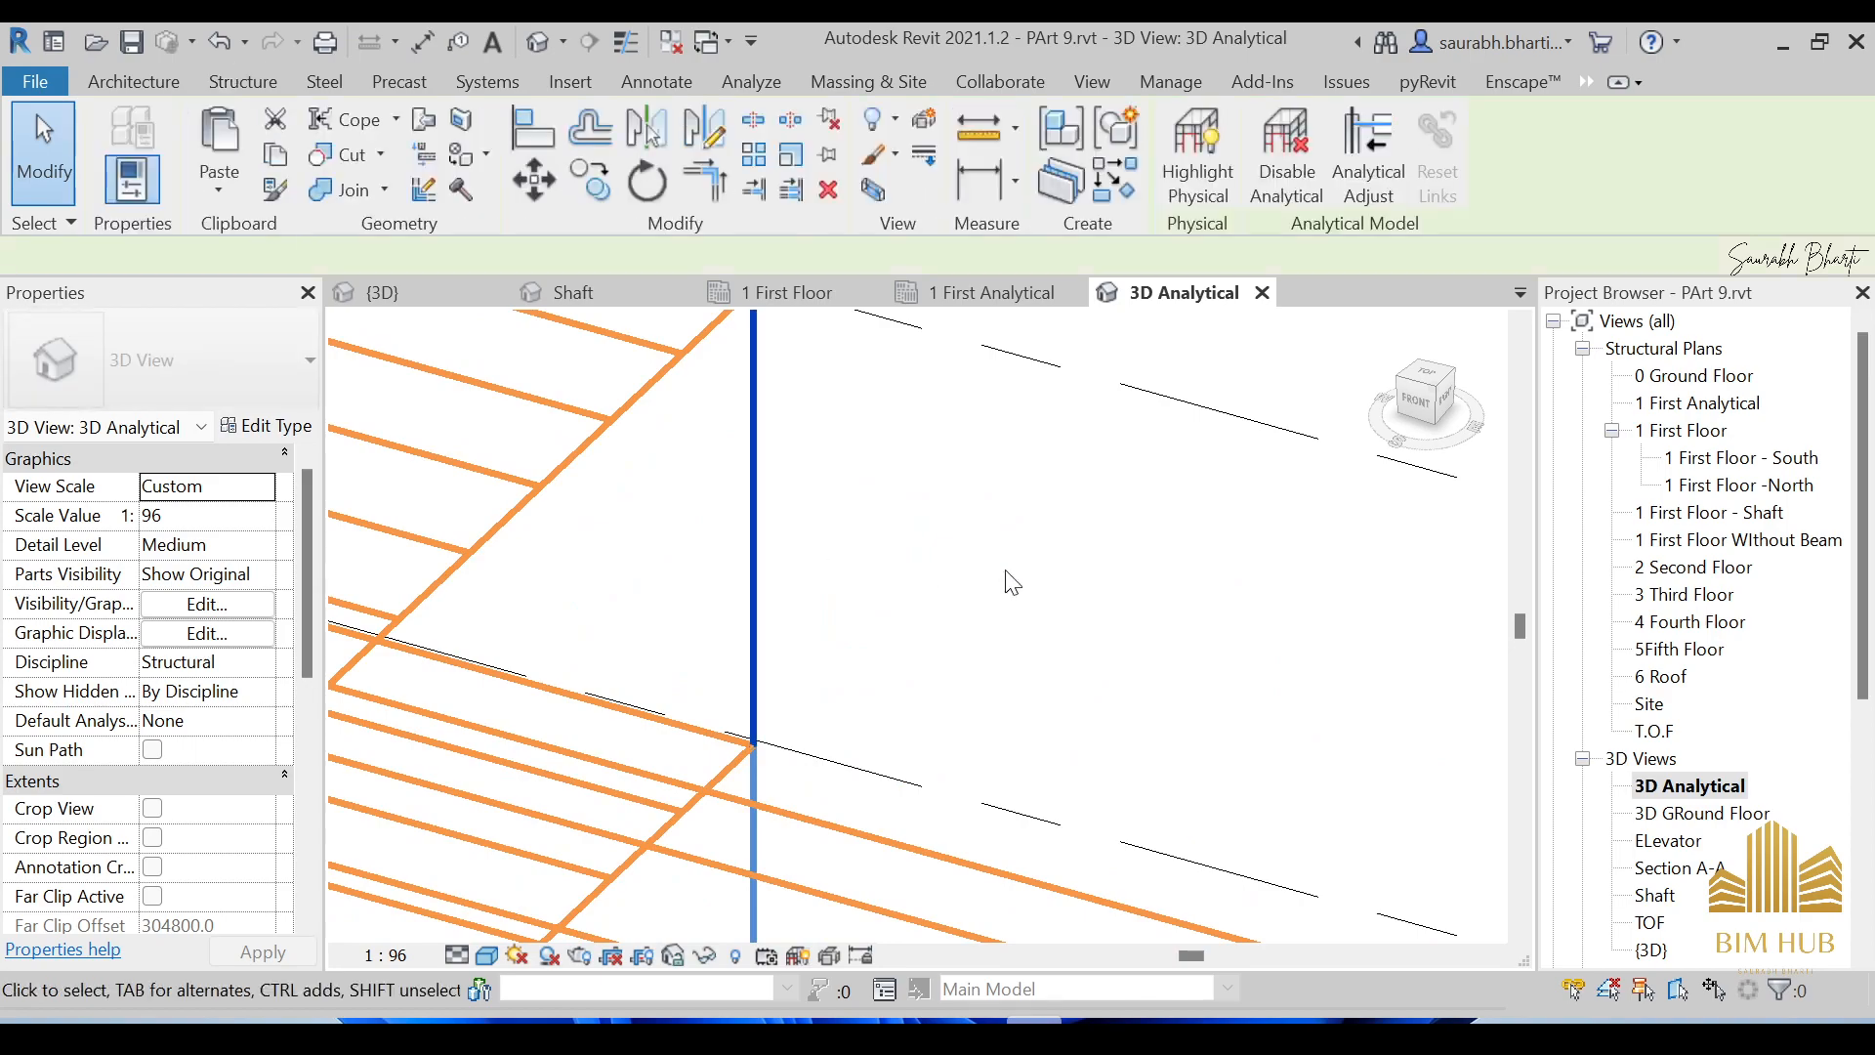
click(997, 562)
scroll(992, 556, down, 4)
Orbit and centre the whole analytical model, then bring up Structural Settings.
shift+middle_drag(743, 672, 1055, 665)
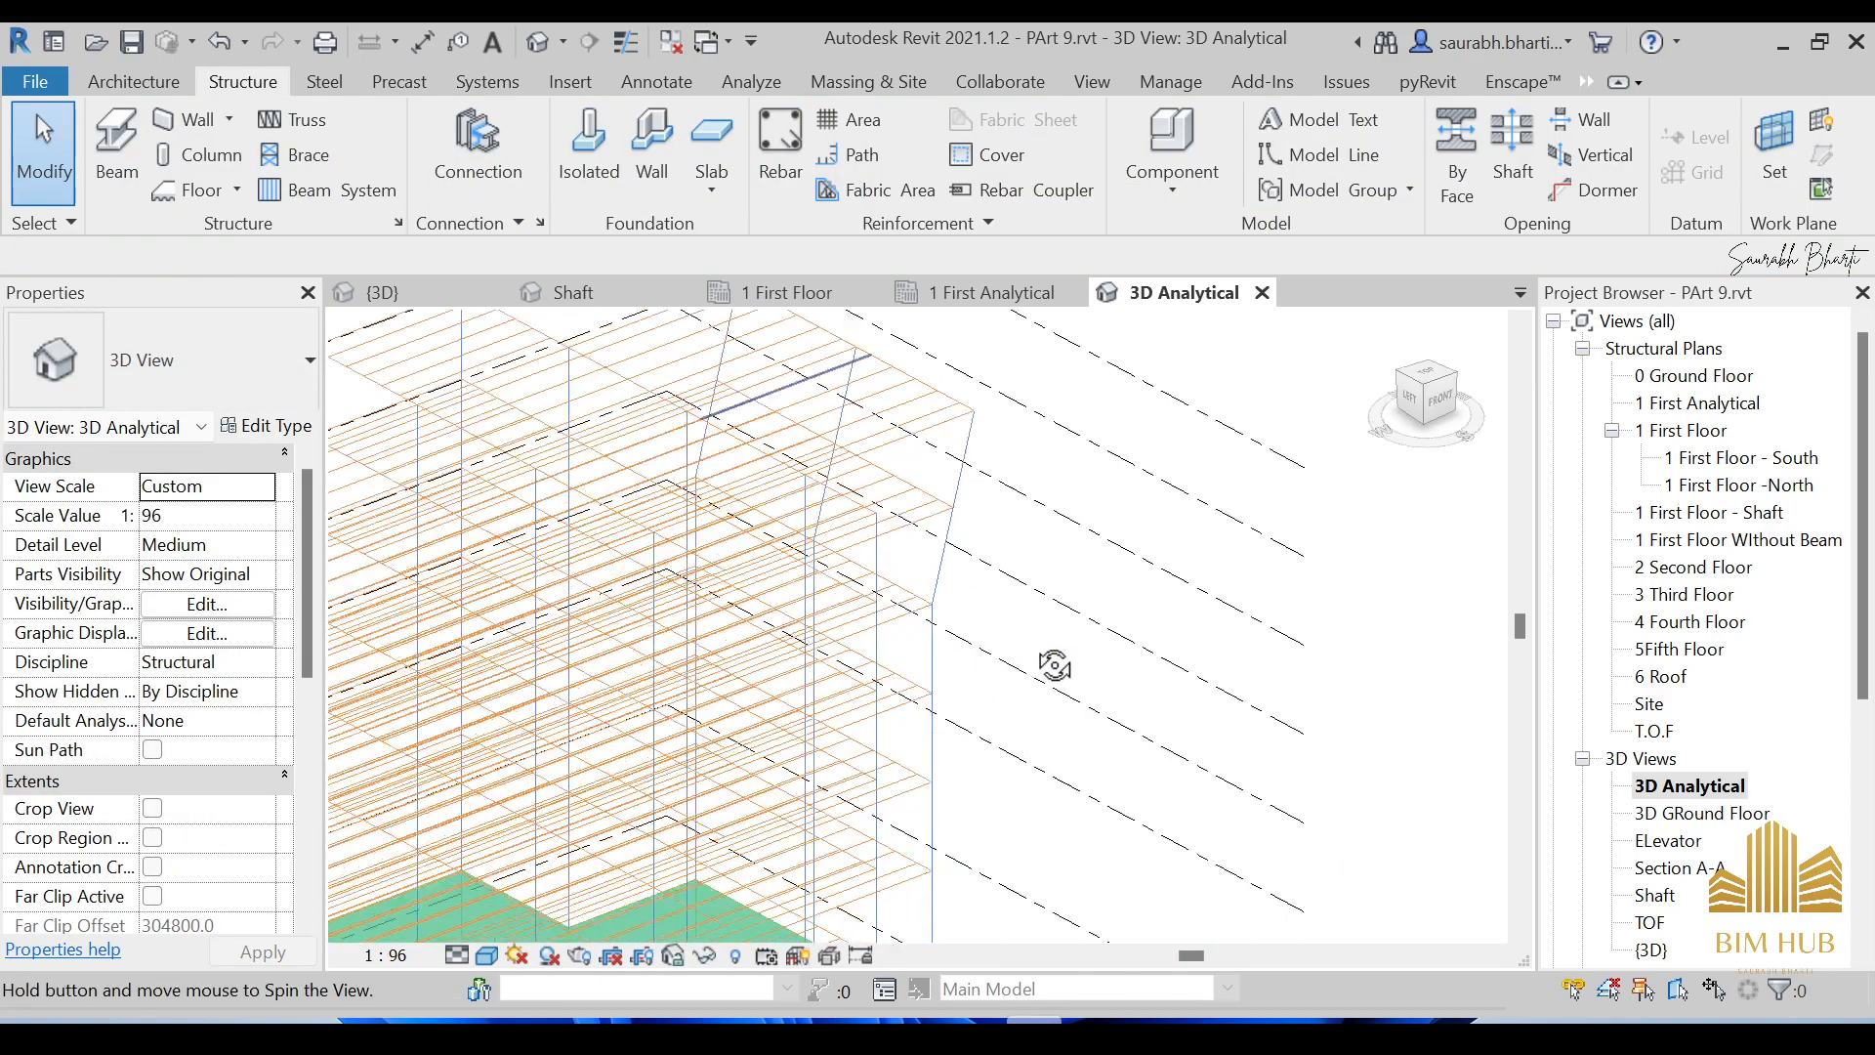
middle_drag(926, 623, 1293, 632)
scroll(1294, 633, down, 5)
shift+middle_drag(1300, 708, 1143, 654)
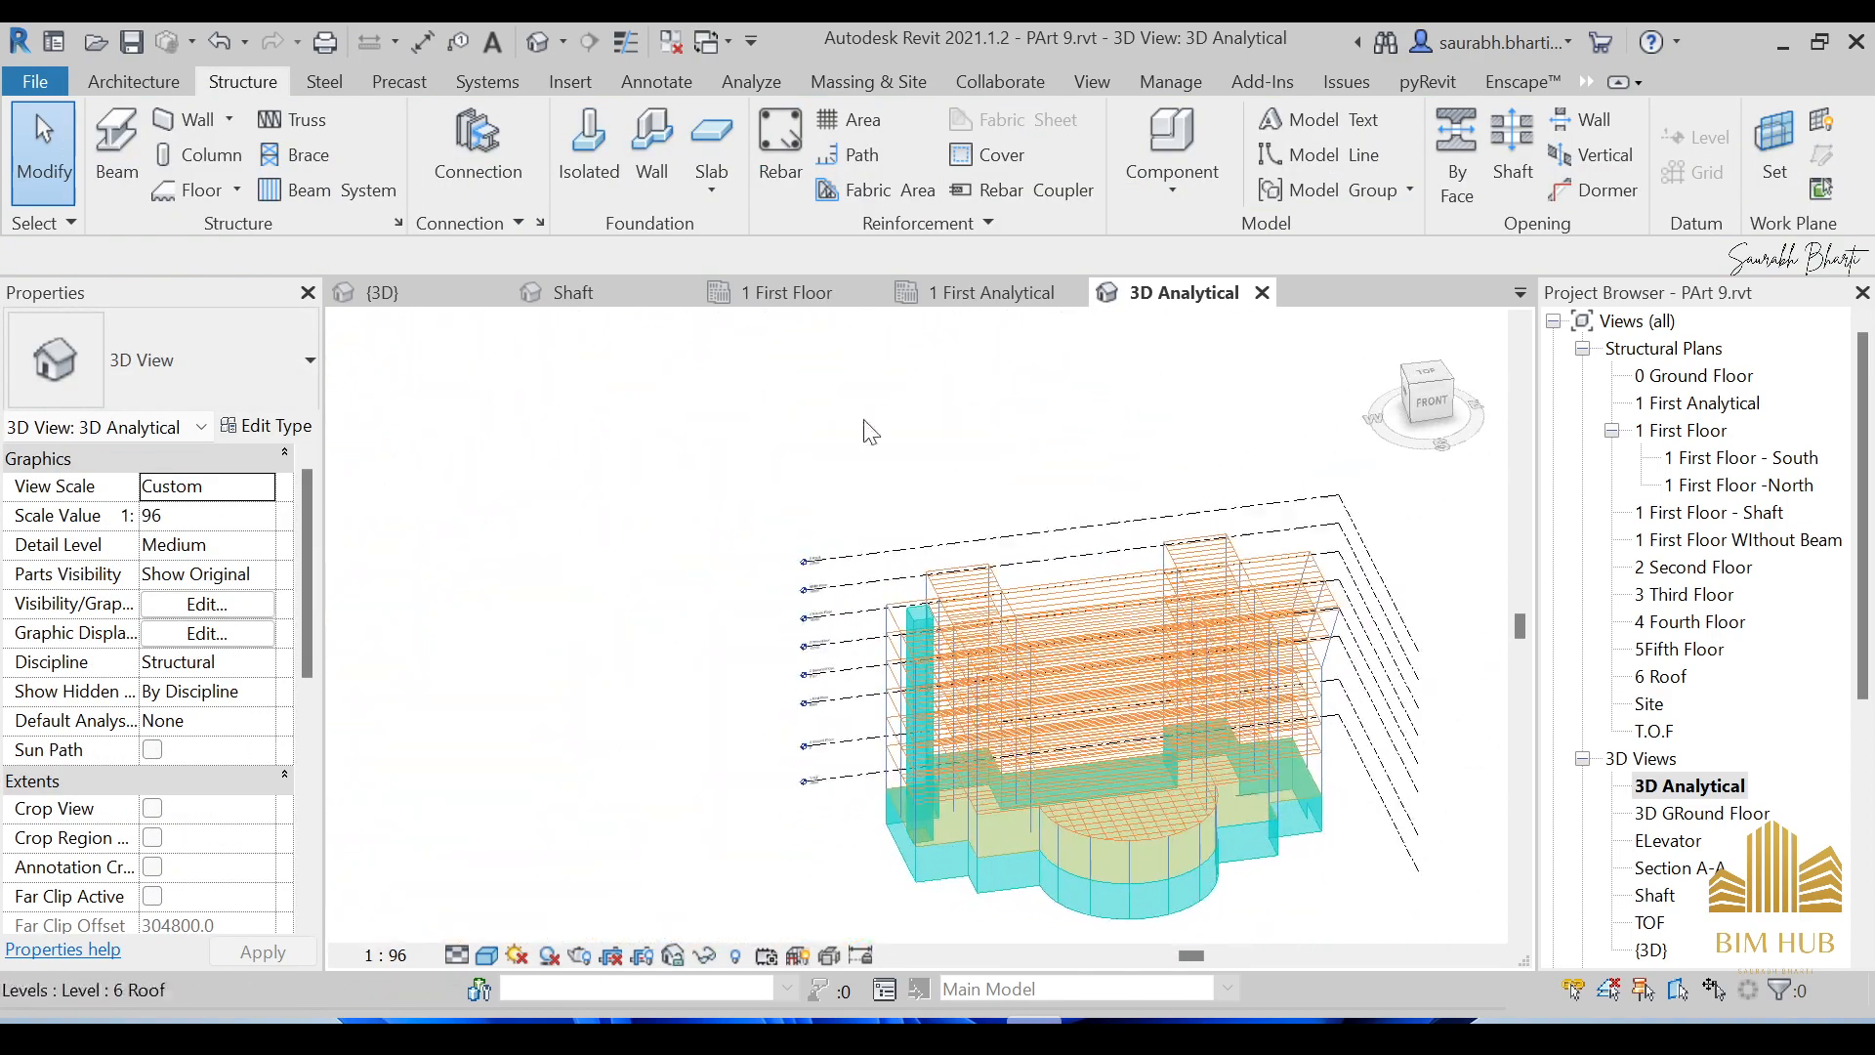
click(399, 225)
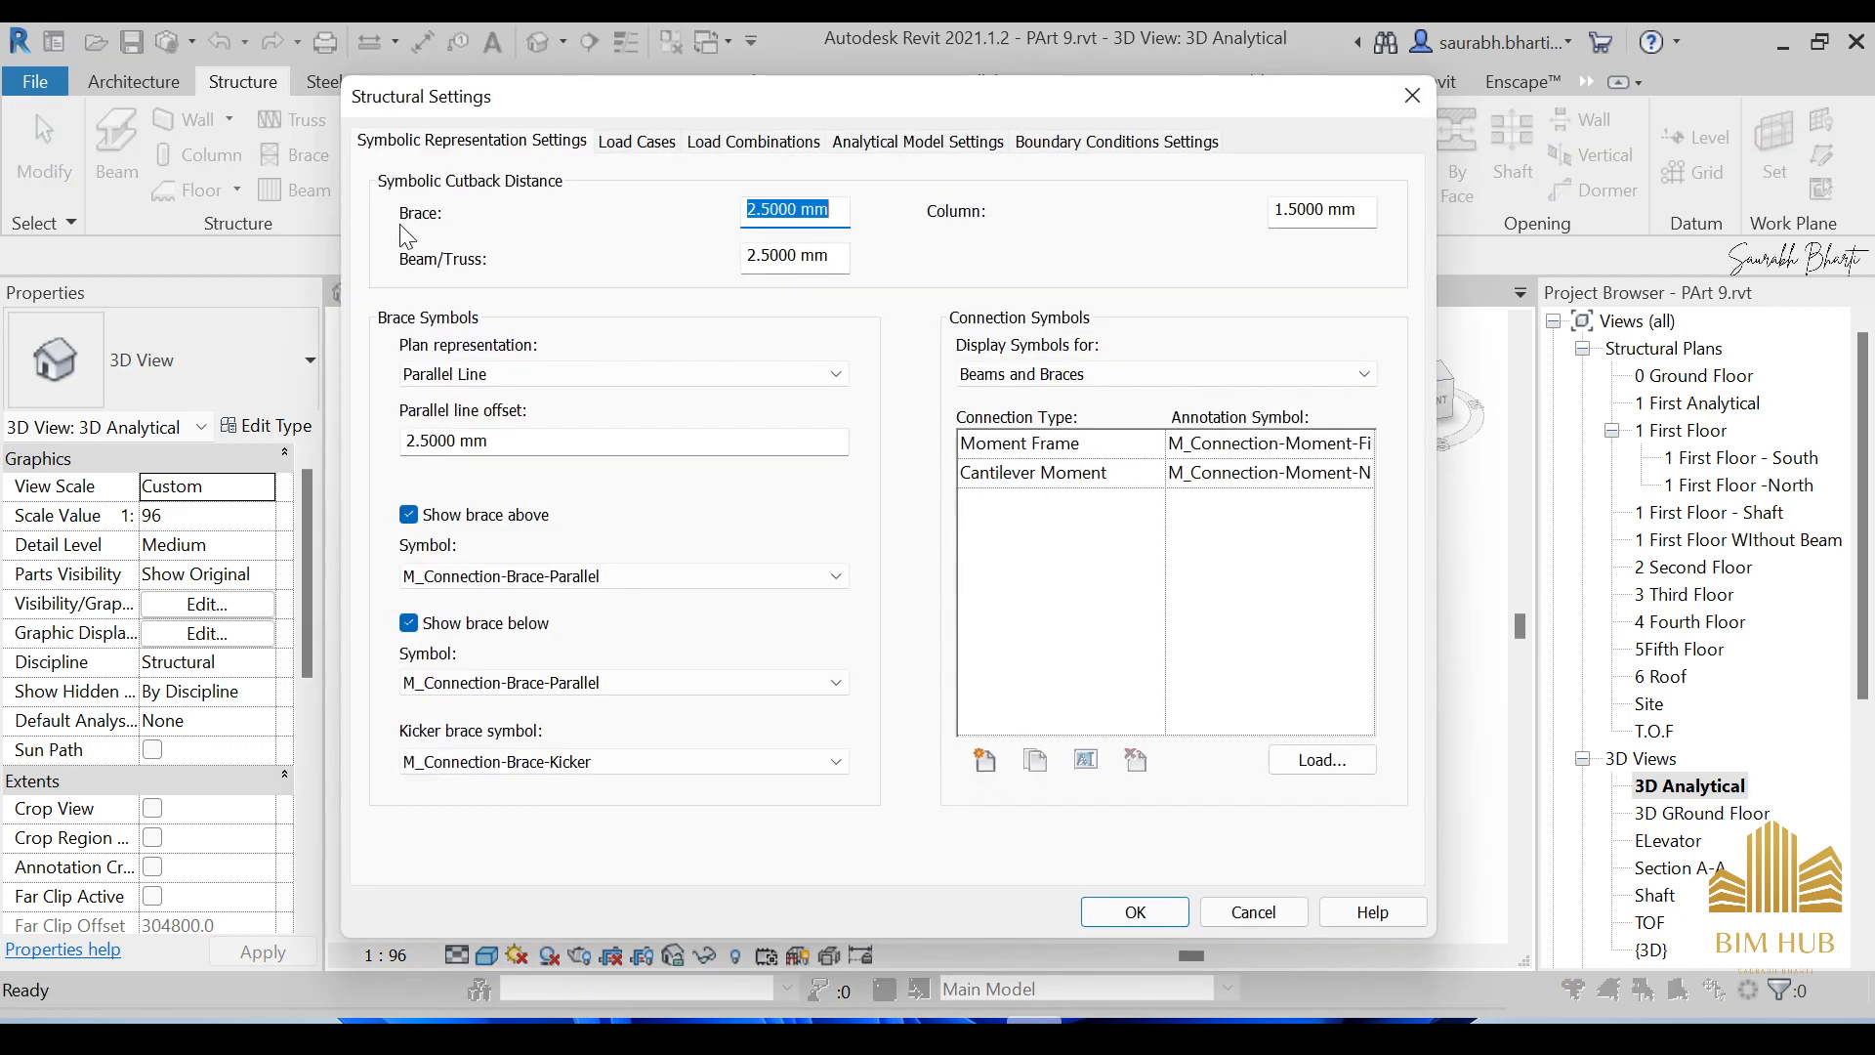
Restore differentiated beam ends in Analytical Model Settings, check the 3D view, and reopen Structural Settings.
click(894, 142)
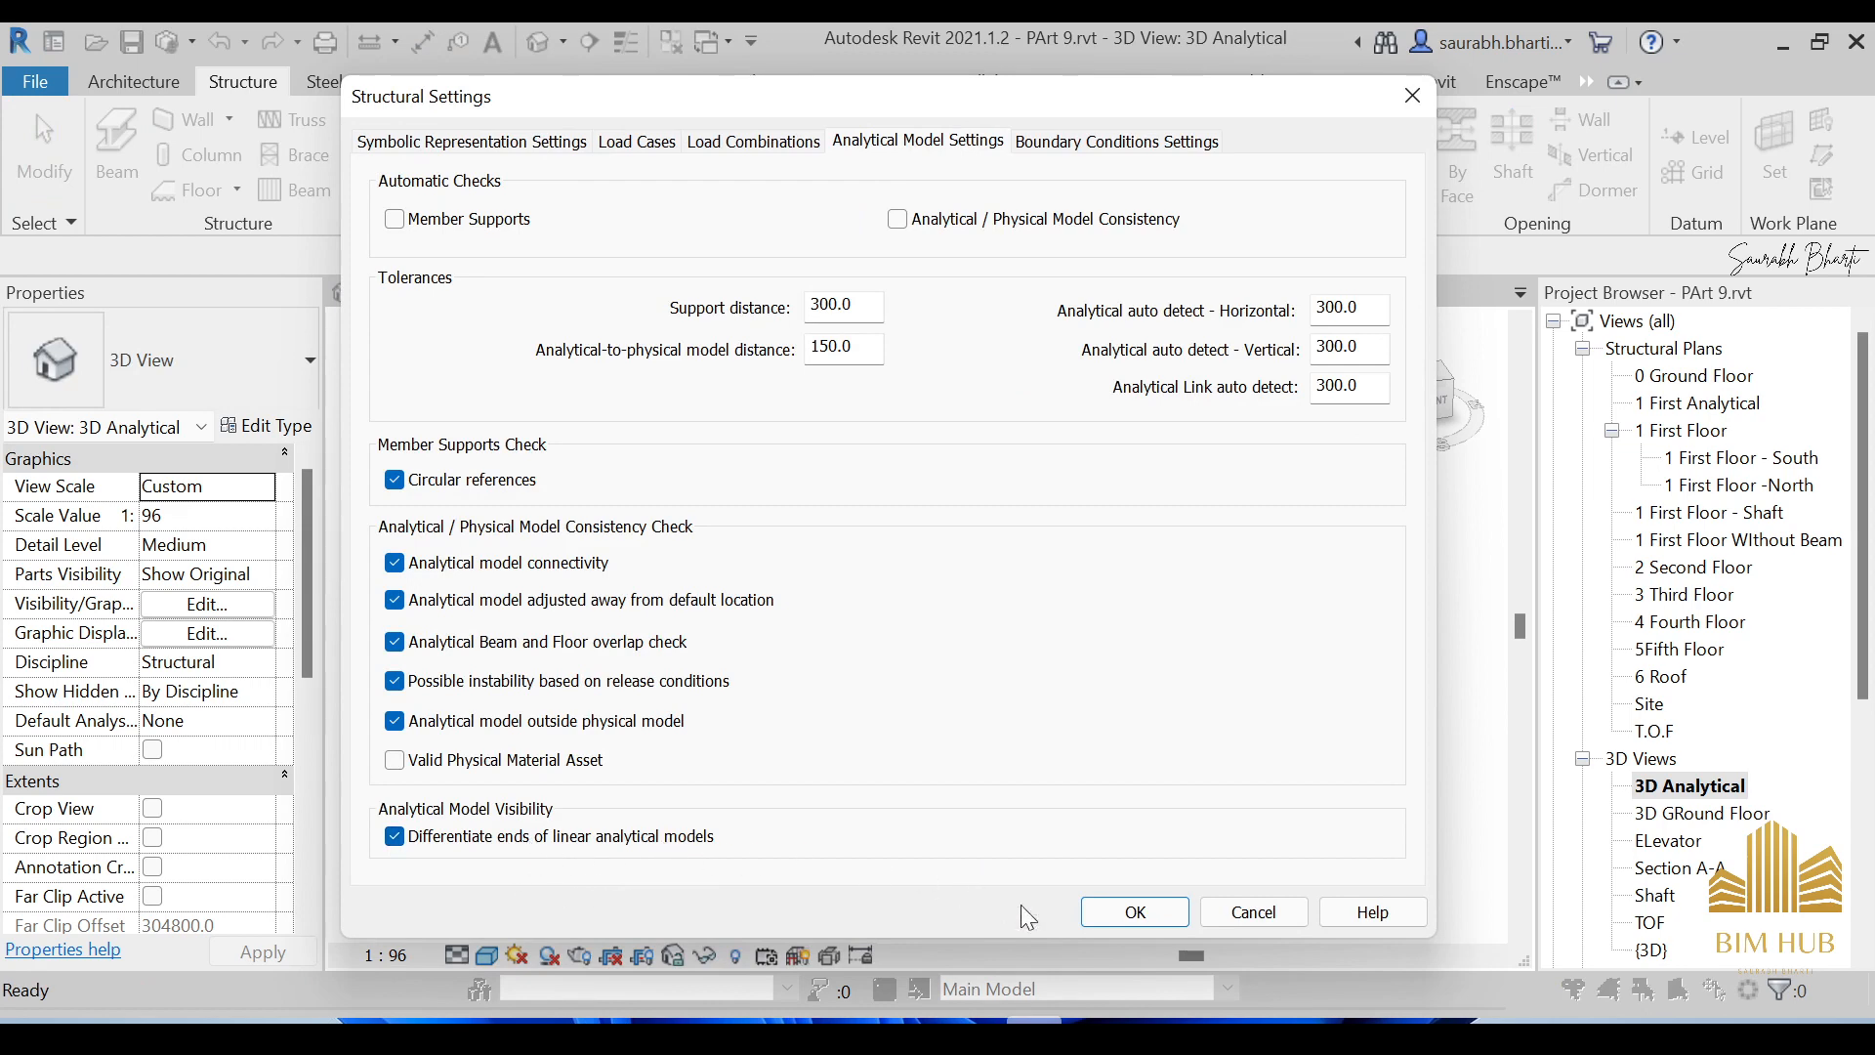
click(1127, 916)
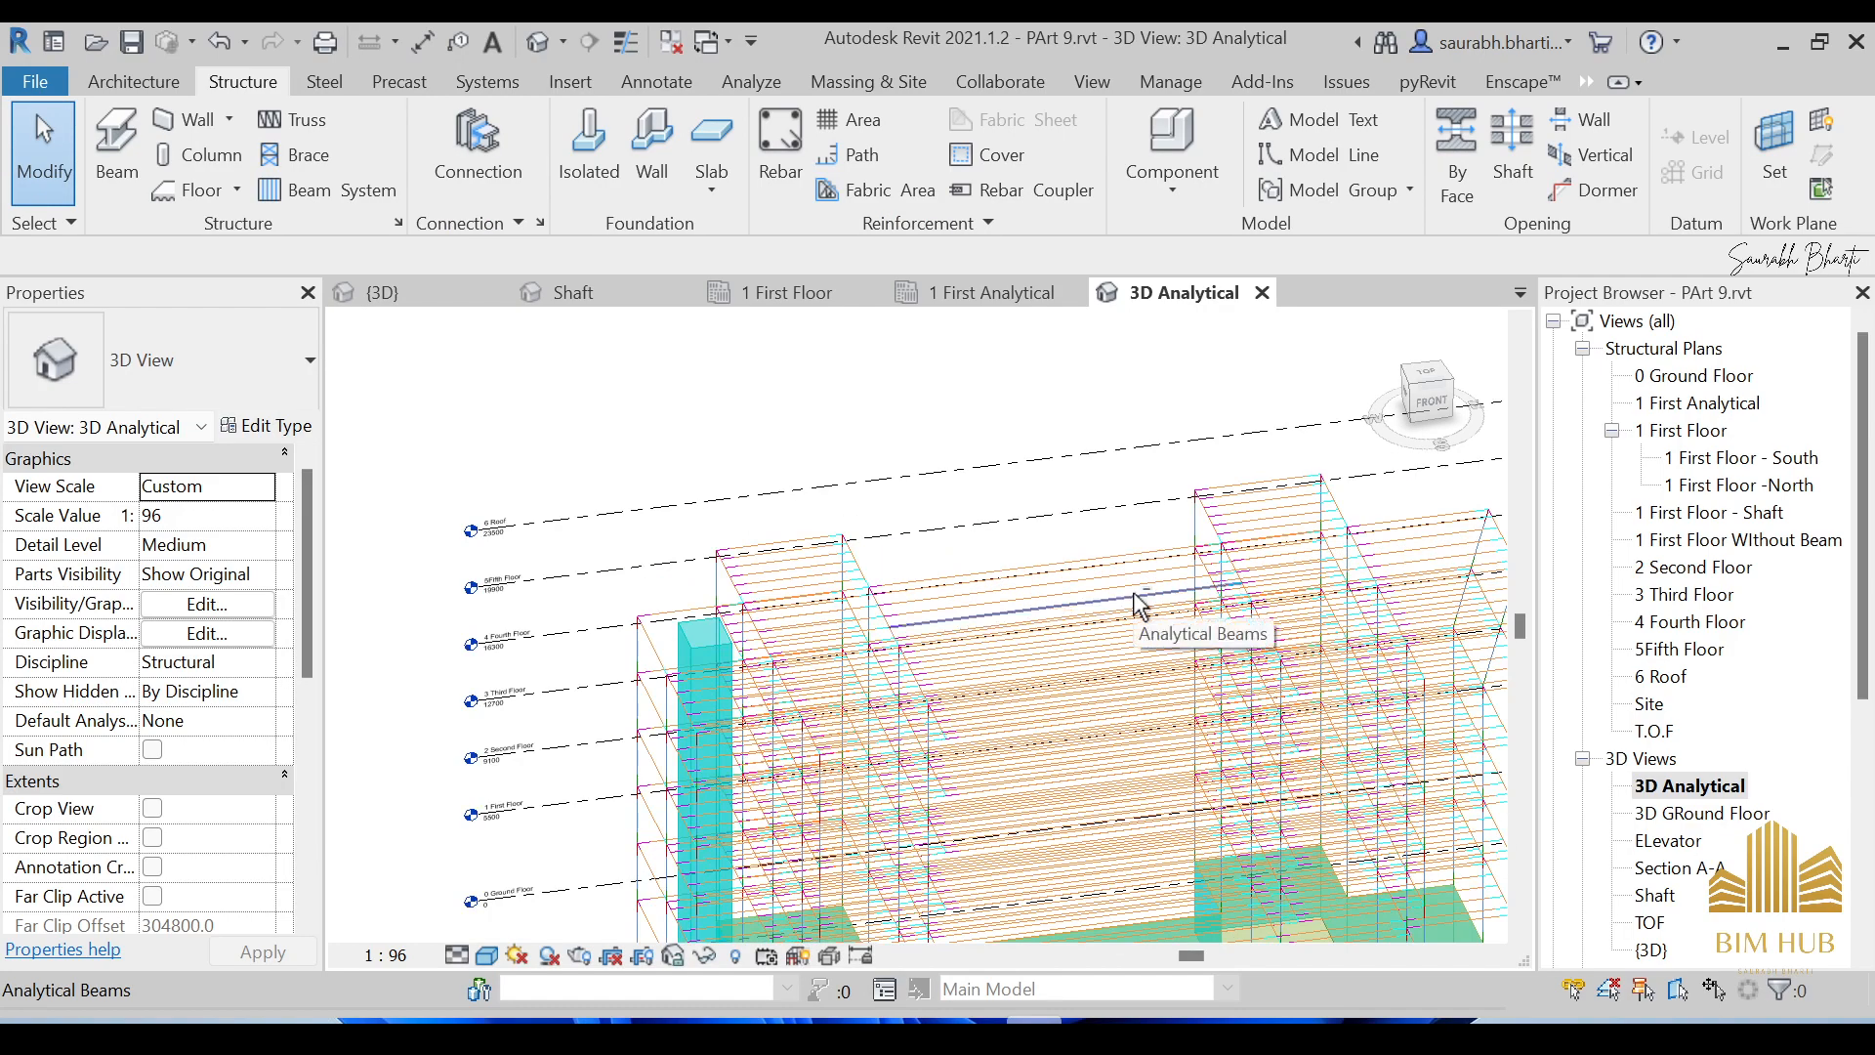
shift+middle_drag(1133, 594, 1004, 570)
scroll(939, 603, down, 4)
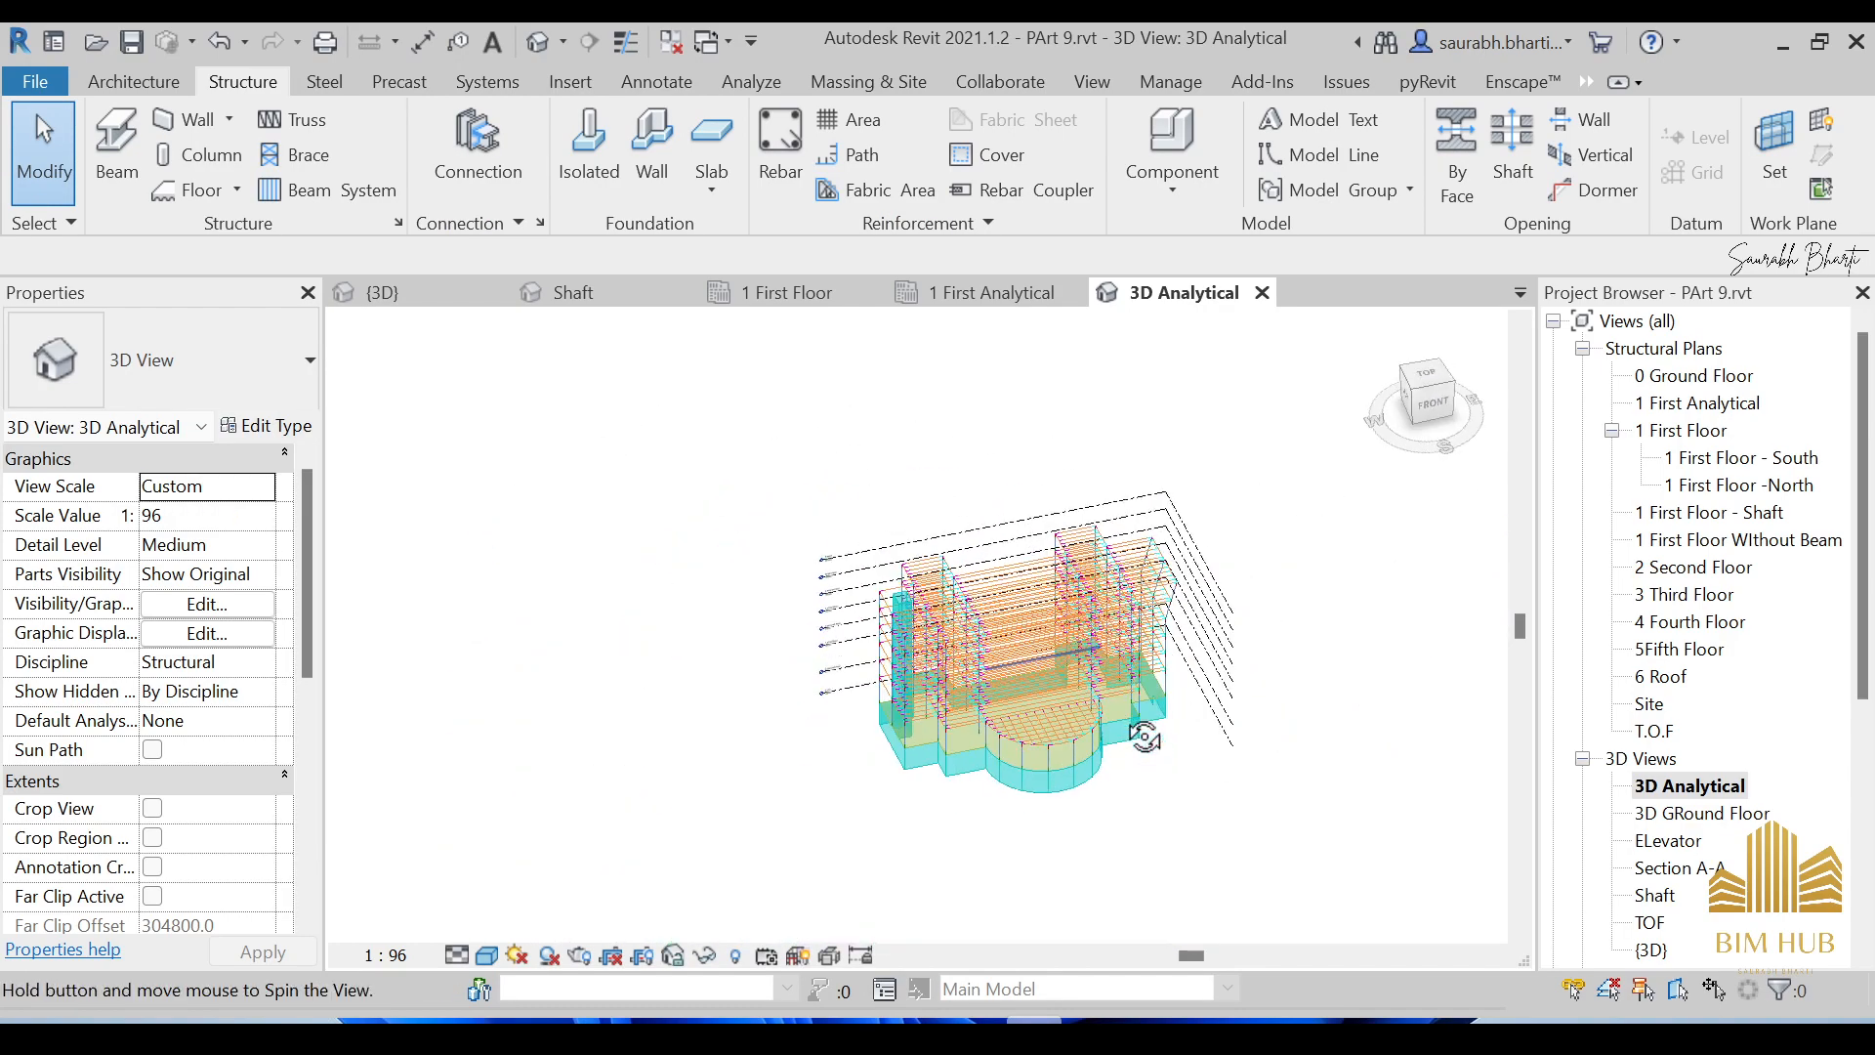
scroll(1004, 570, up, 4)
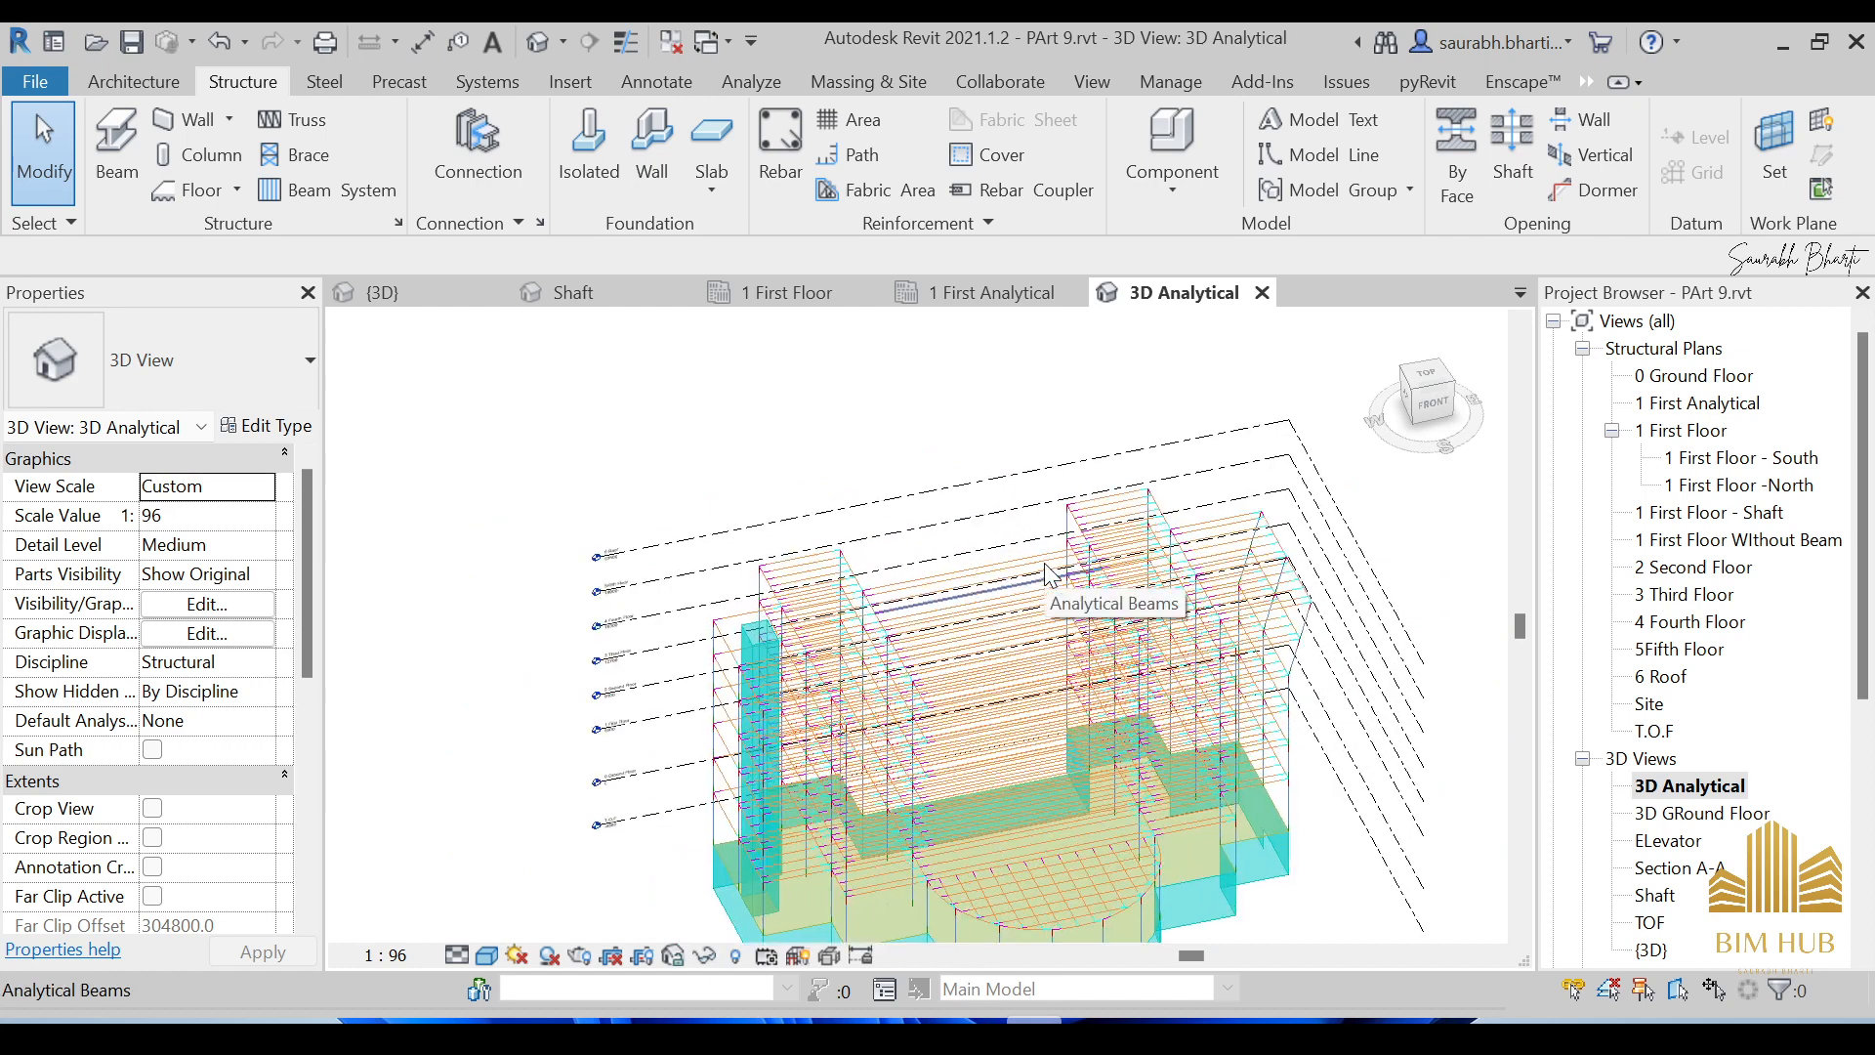
click(397, 223)
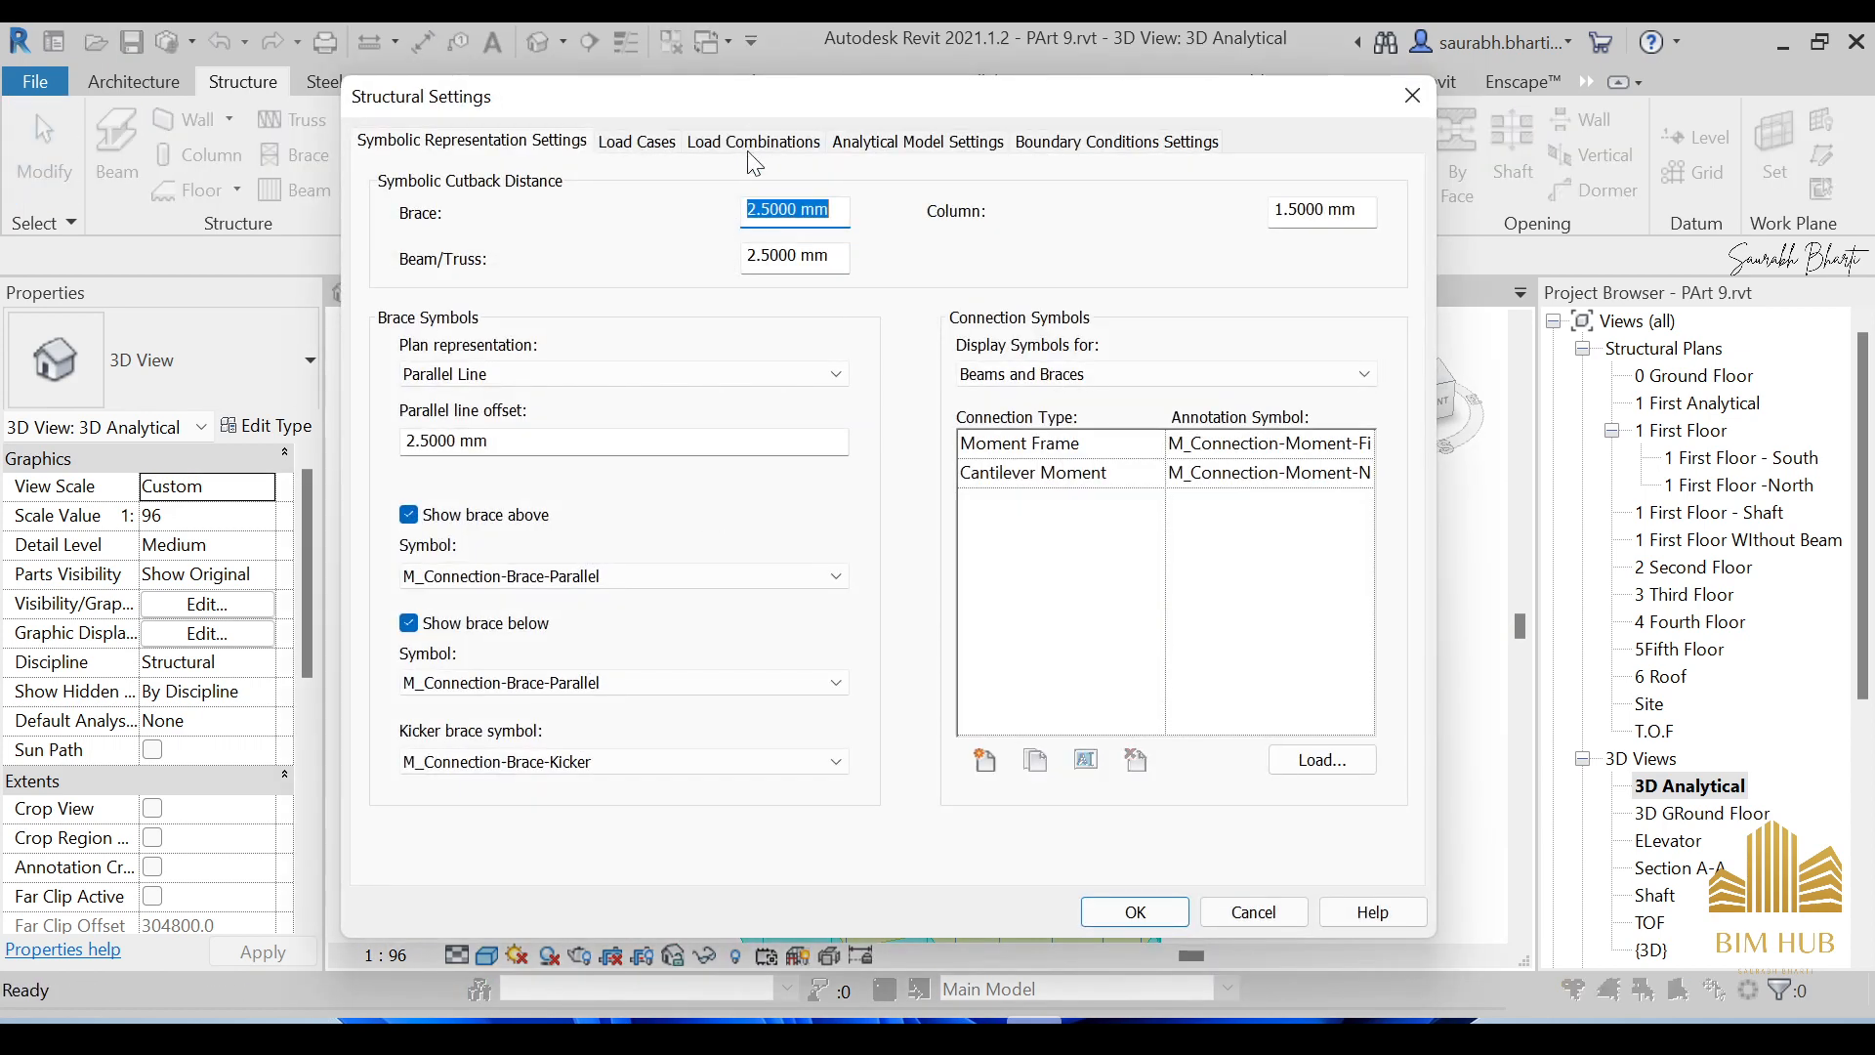
click(640, 142)
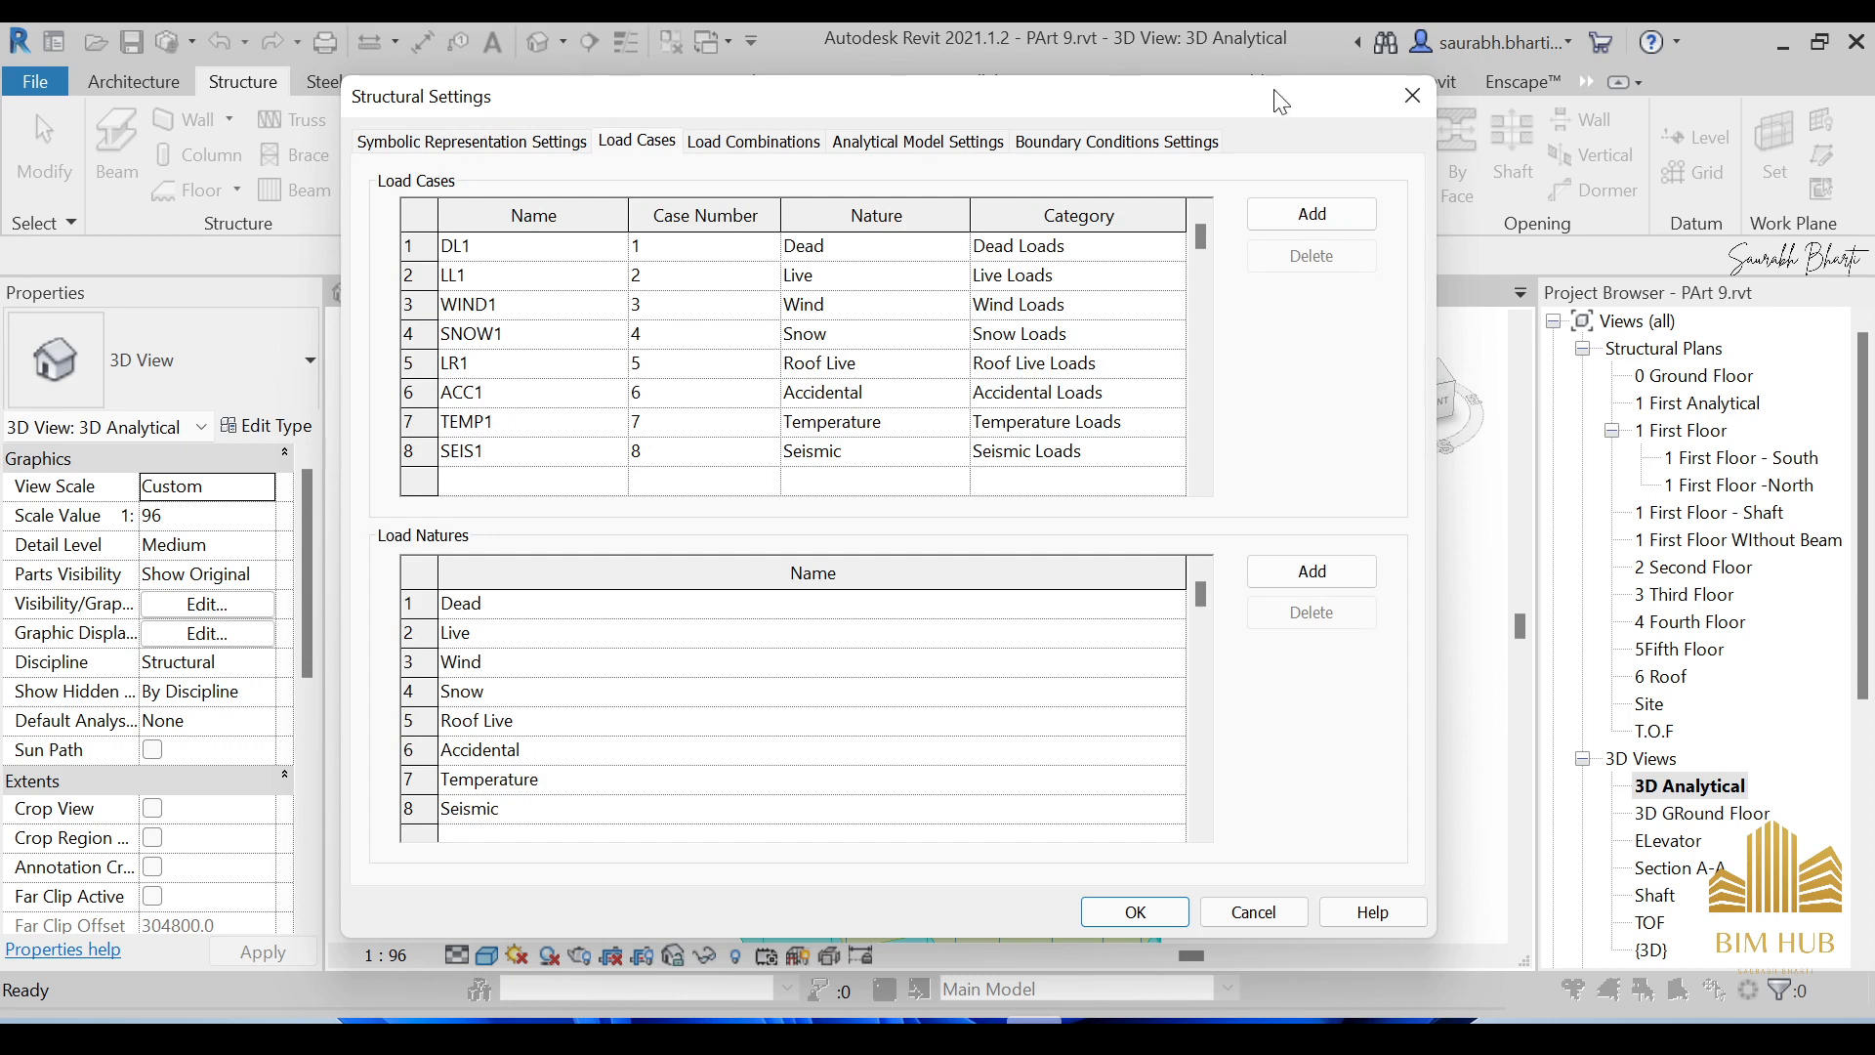
click(1414, 96)
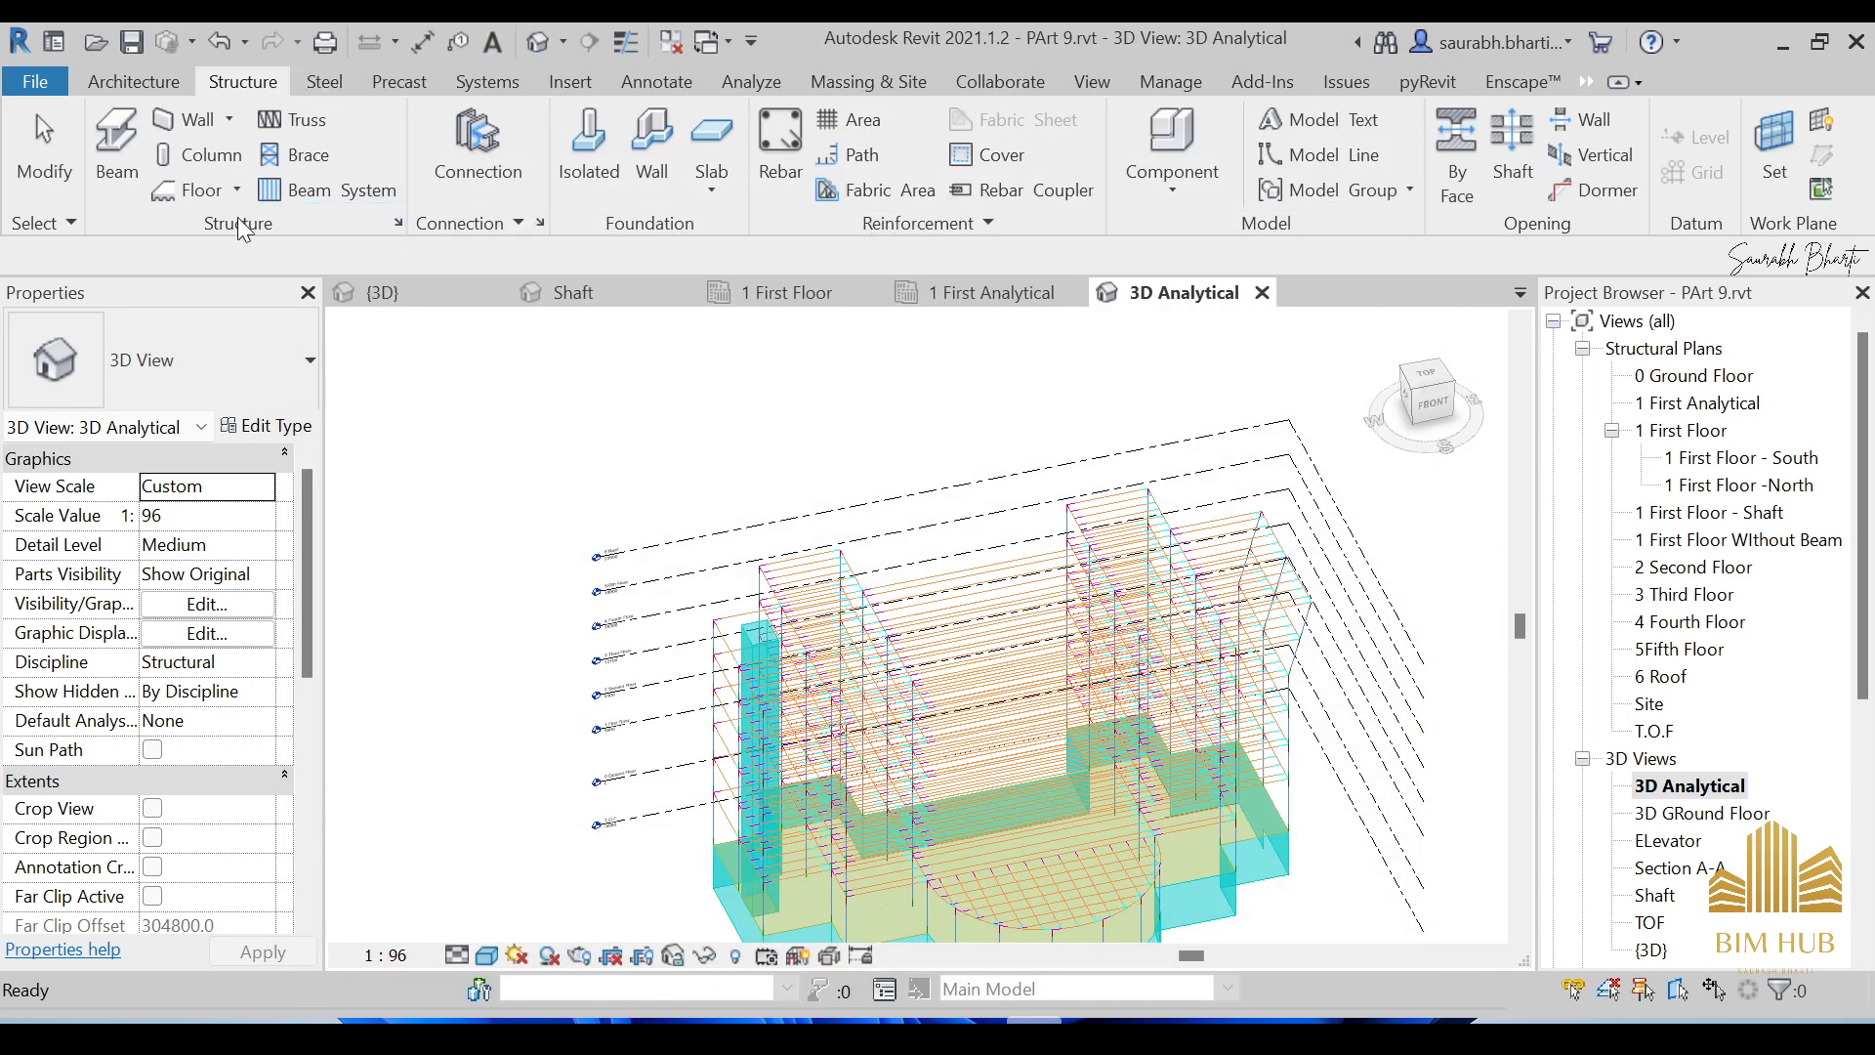
click(399, 222)
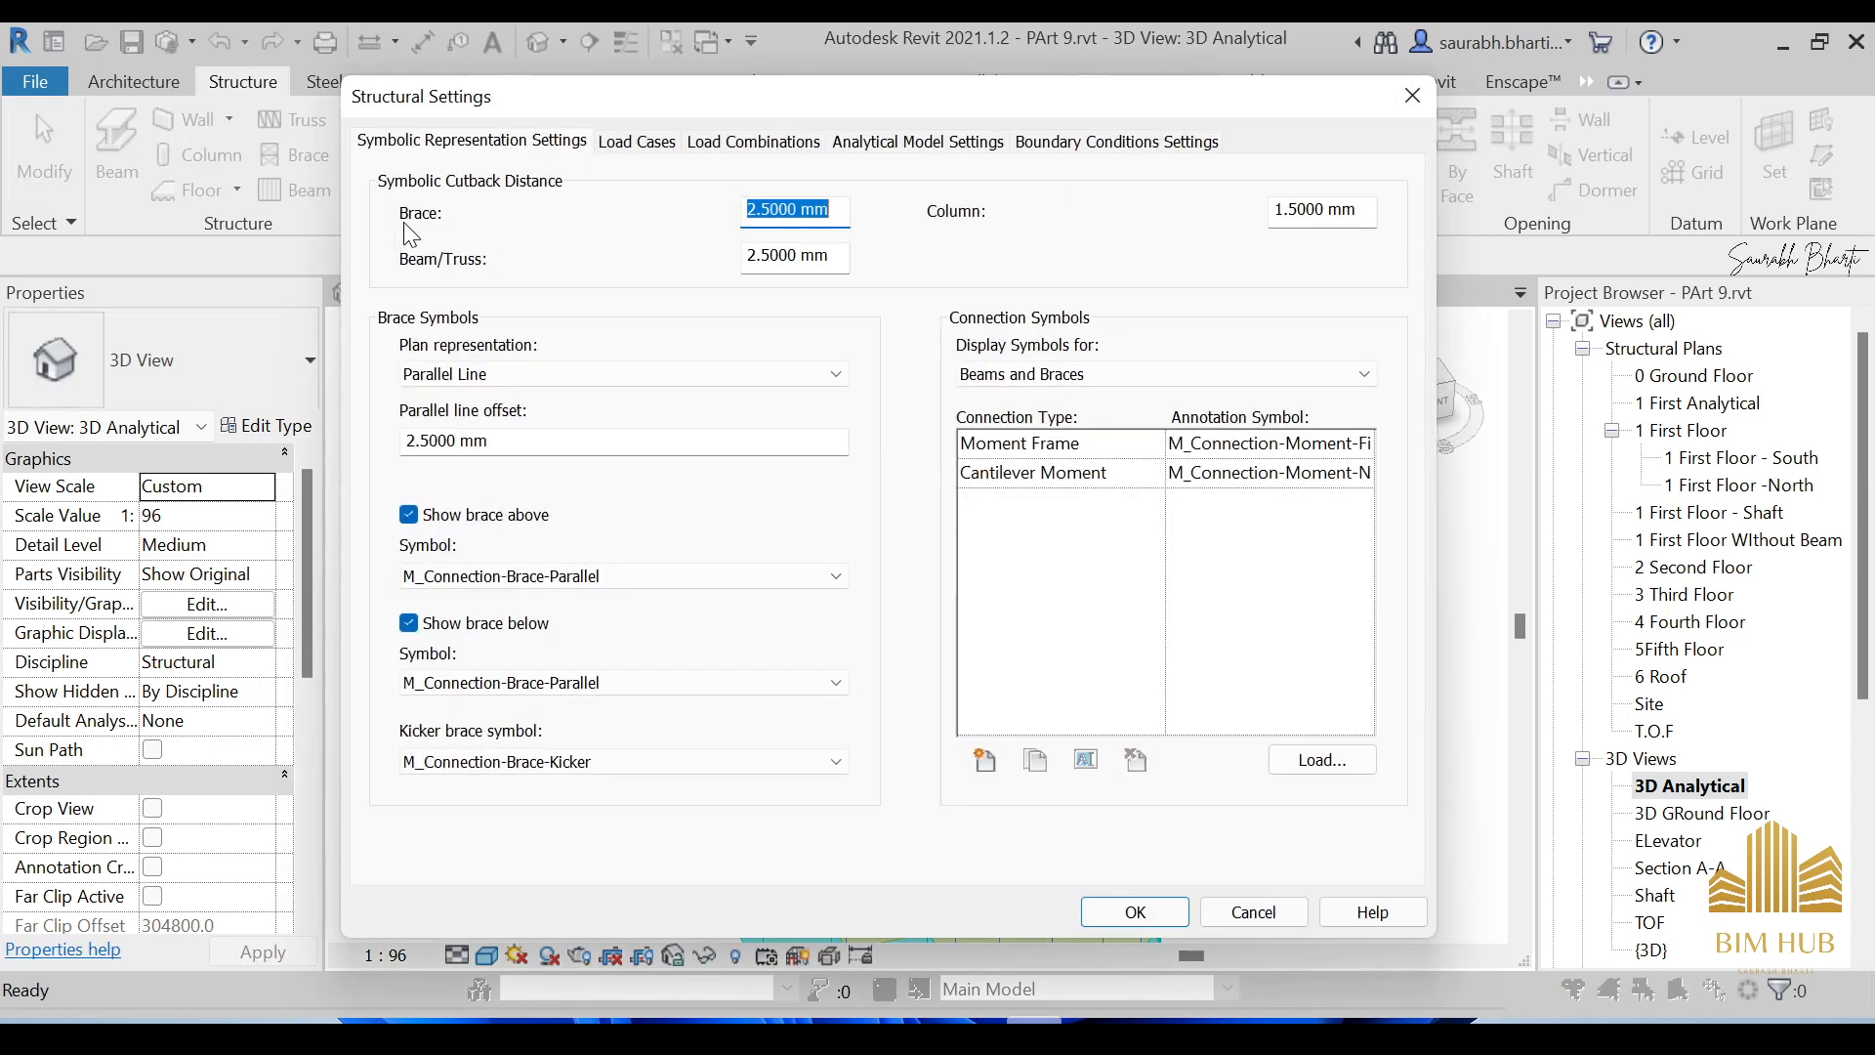
click(661, 153)
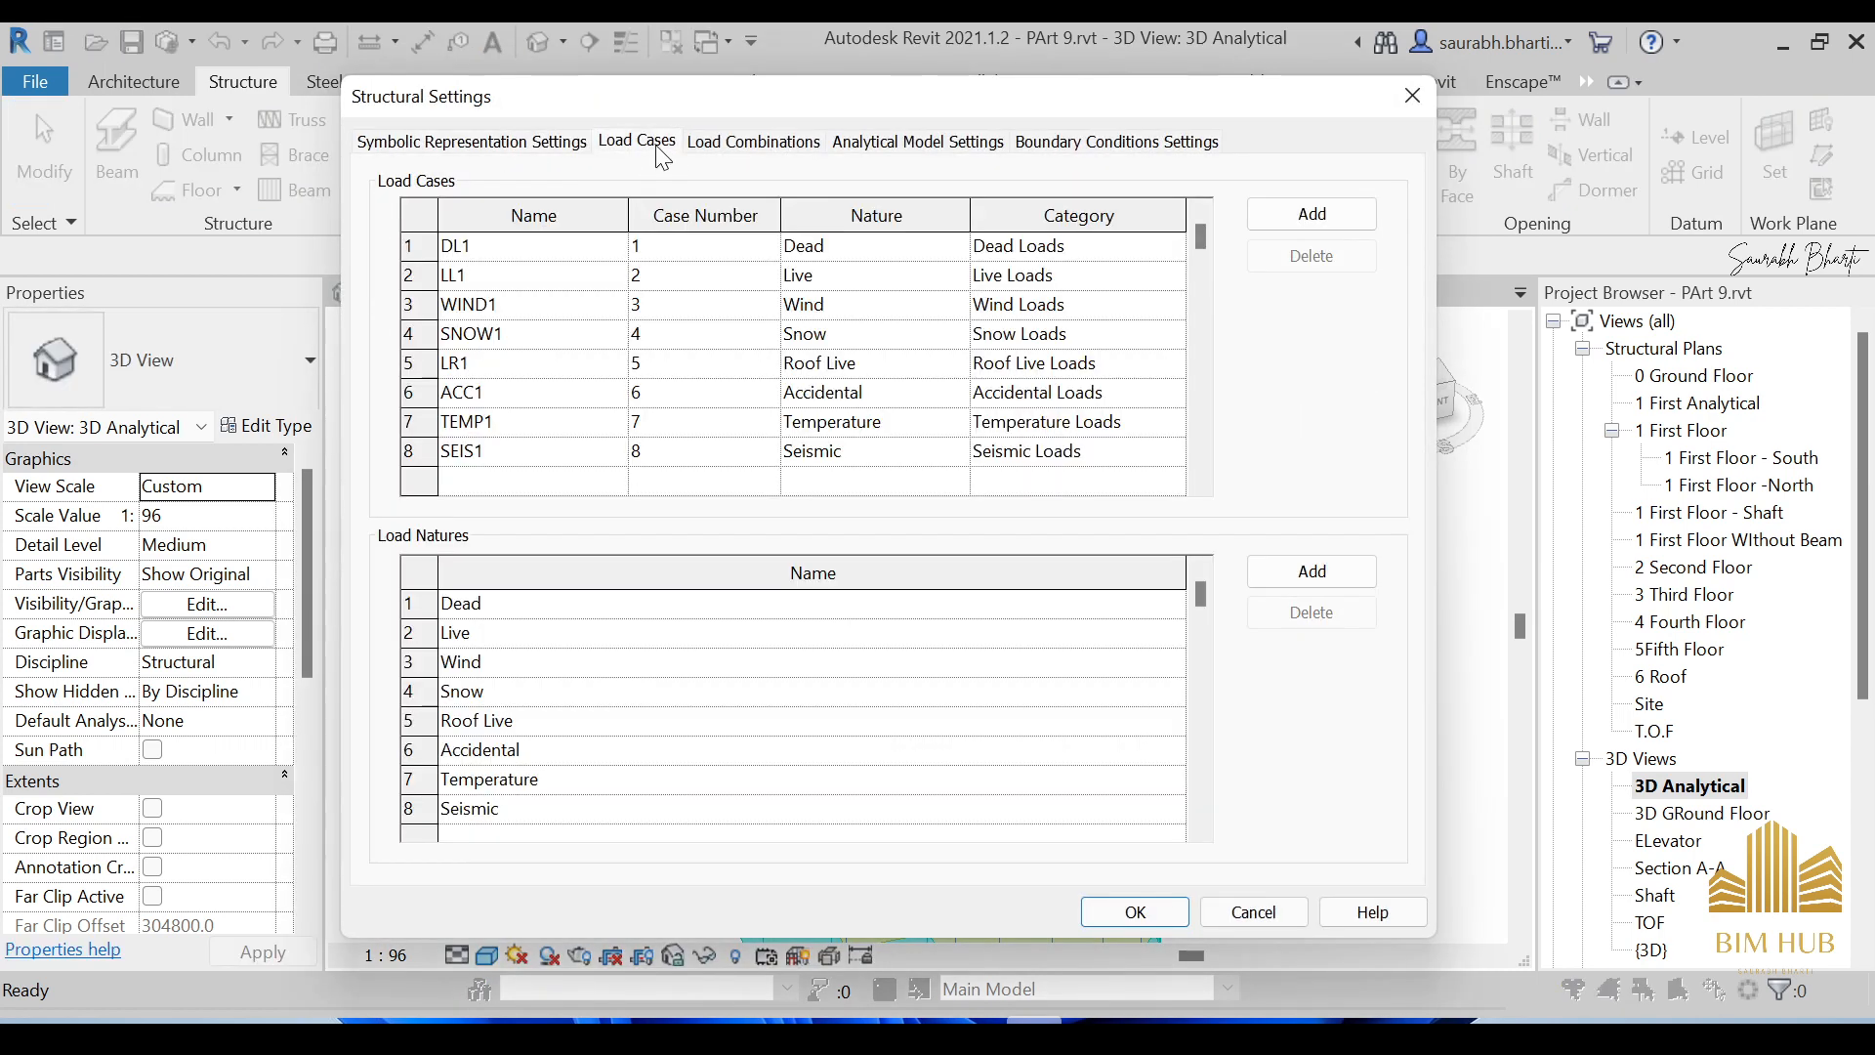
click(753, 146)
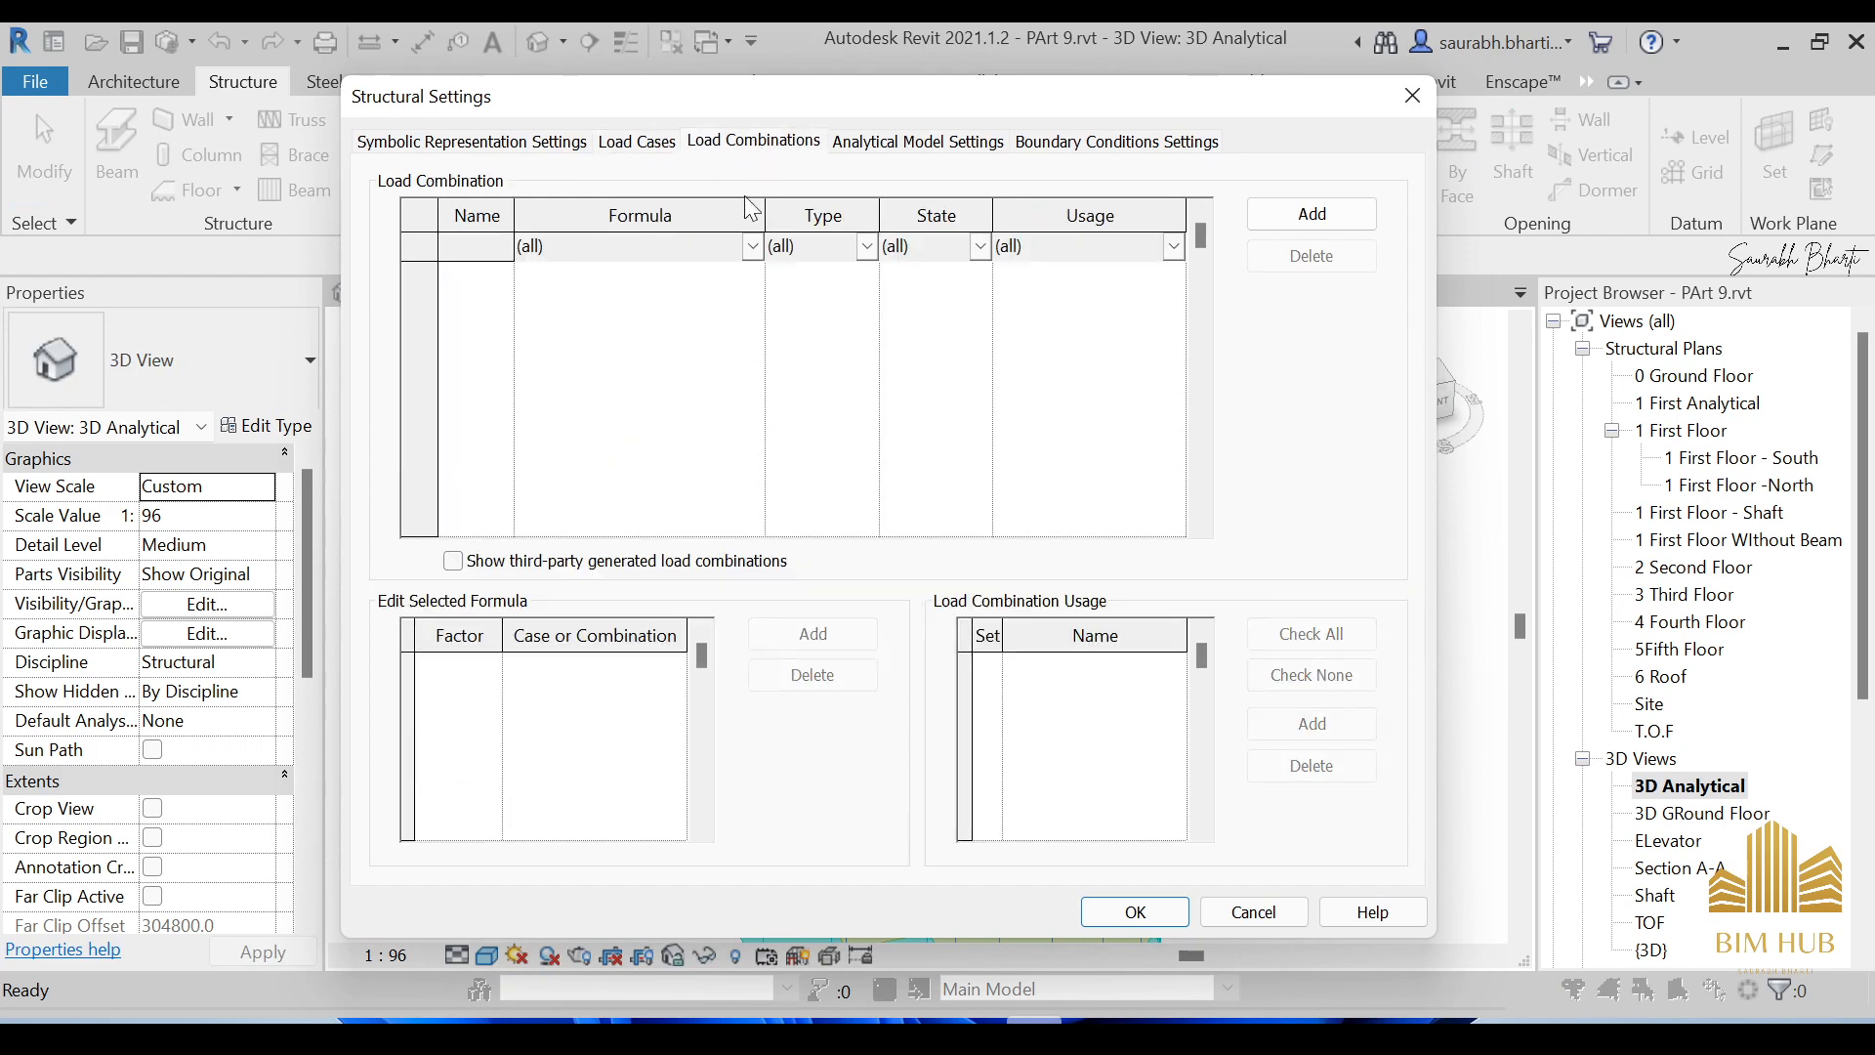
click(639, 141)
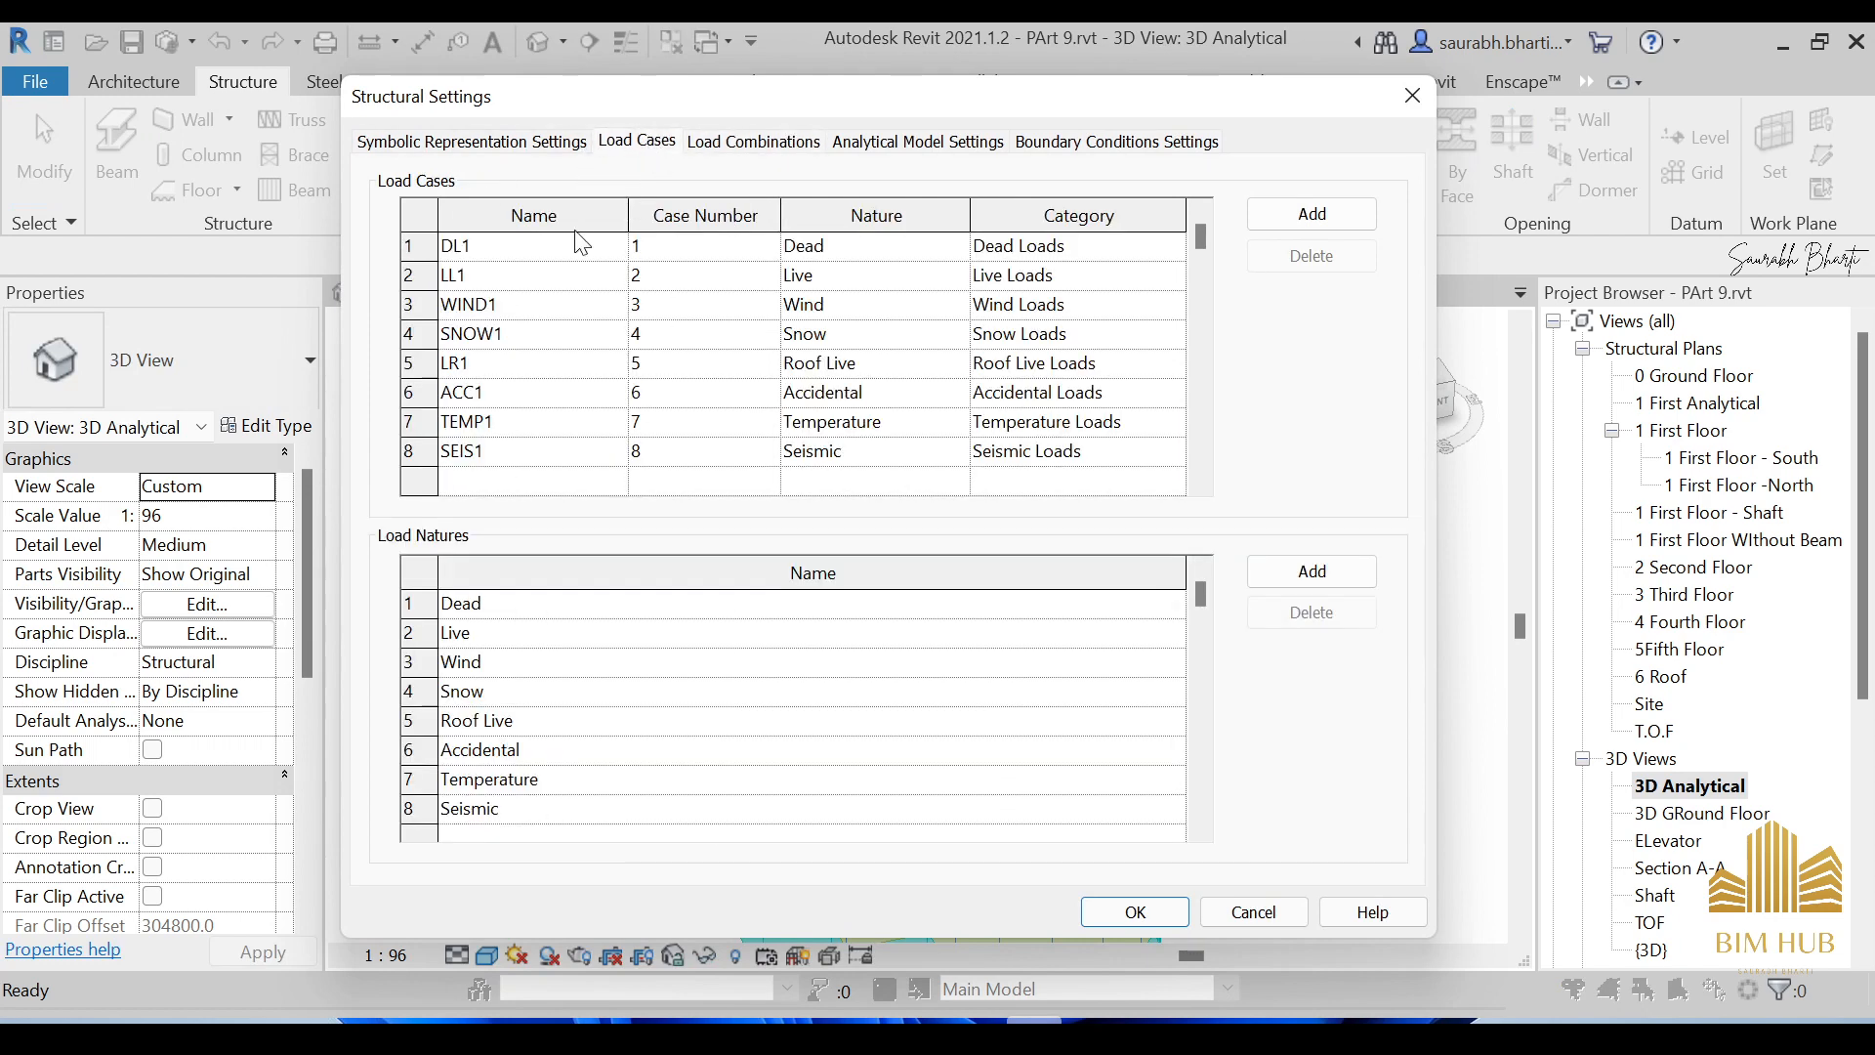
click(470, 247)
key(Down)
key(Down)
key(Down)
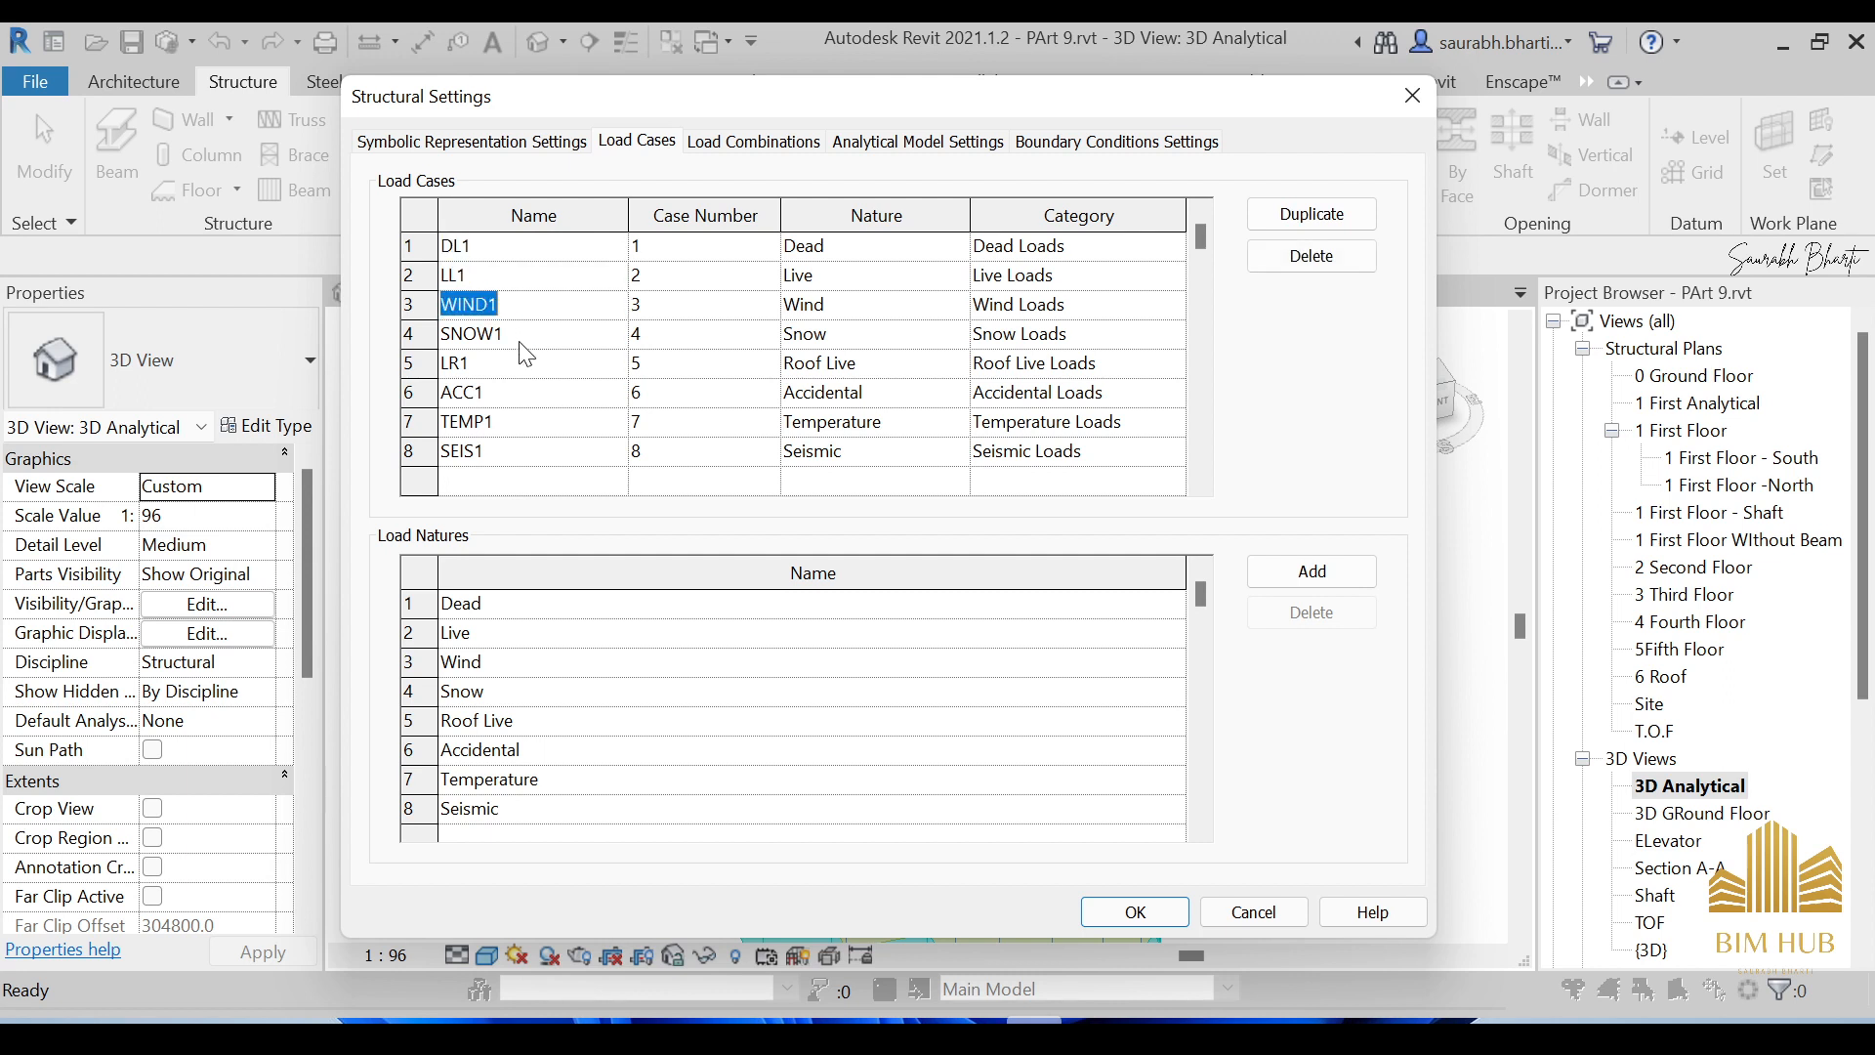
click(1006, 363)
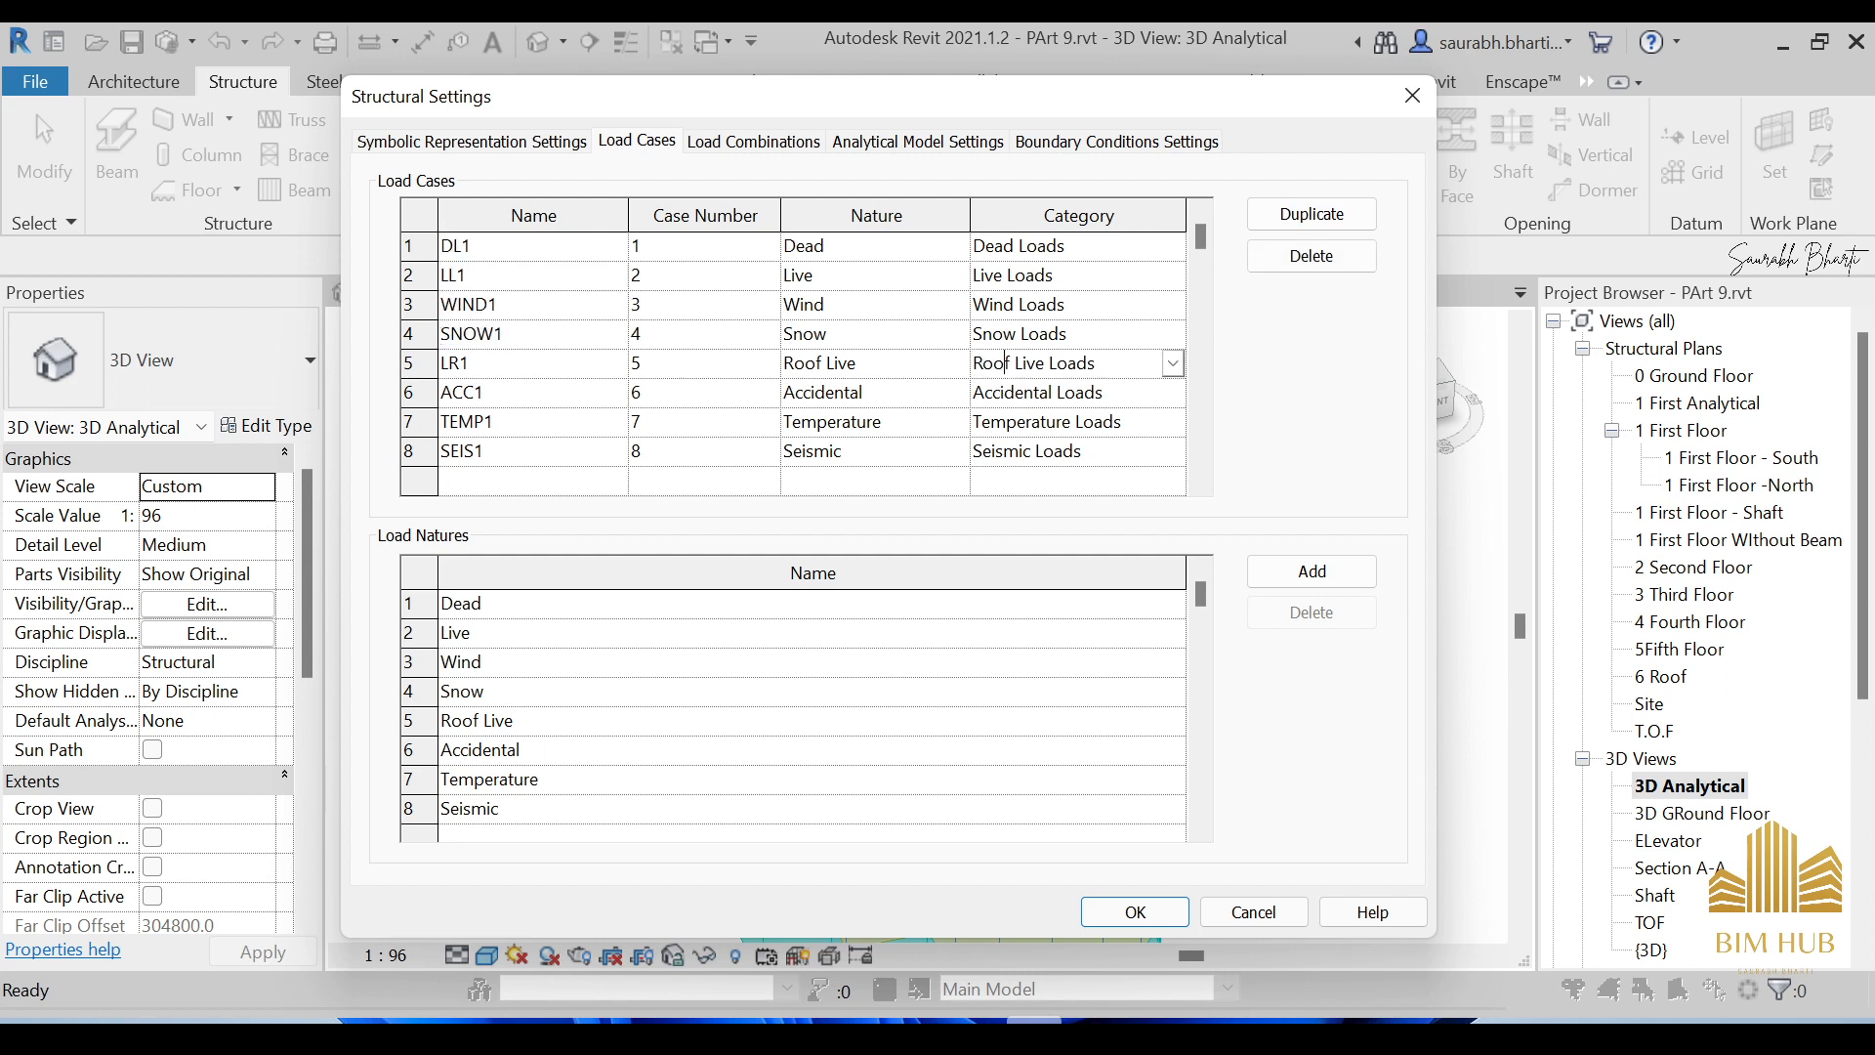
click(574, 397)
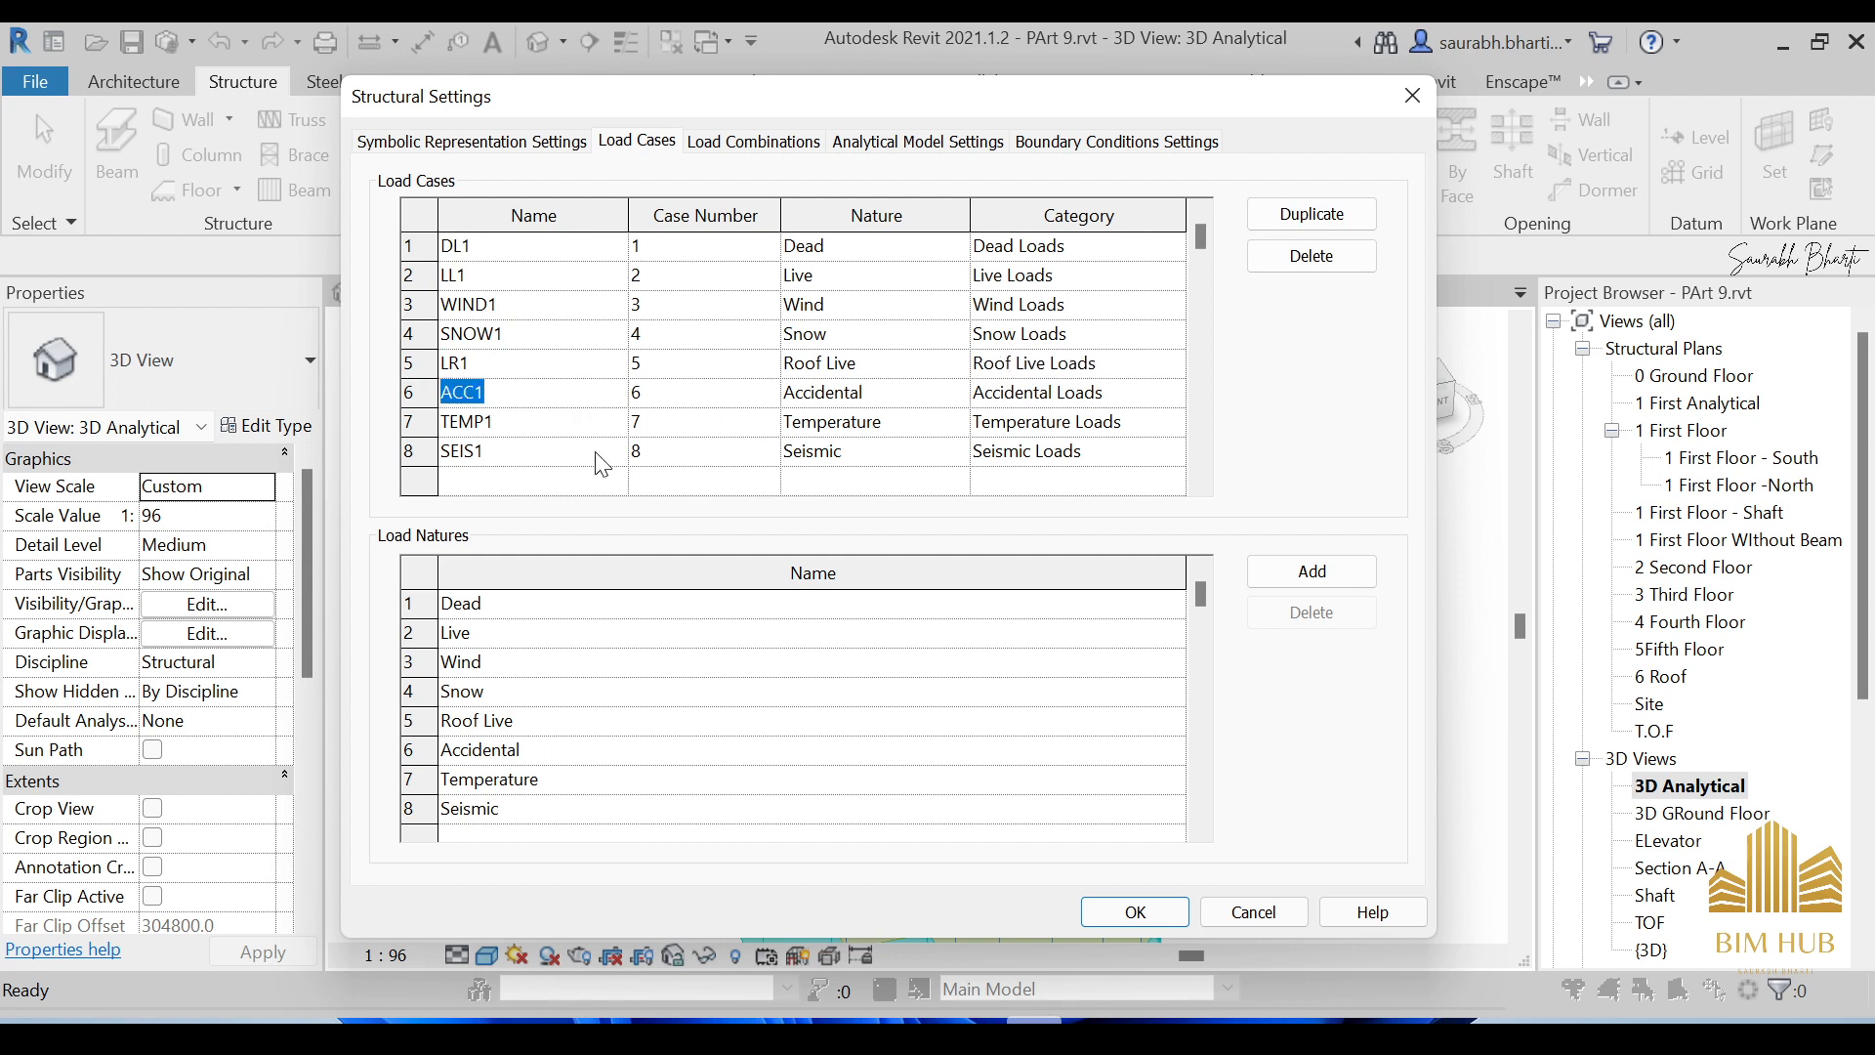
key(Down)
key(Down)
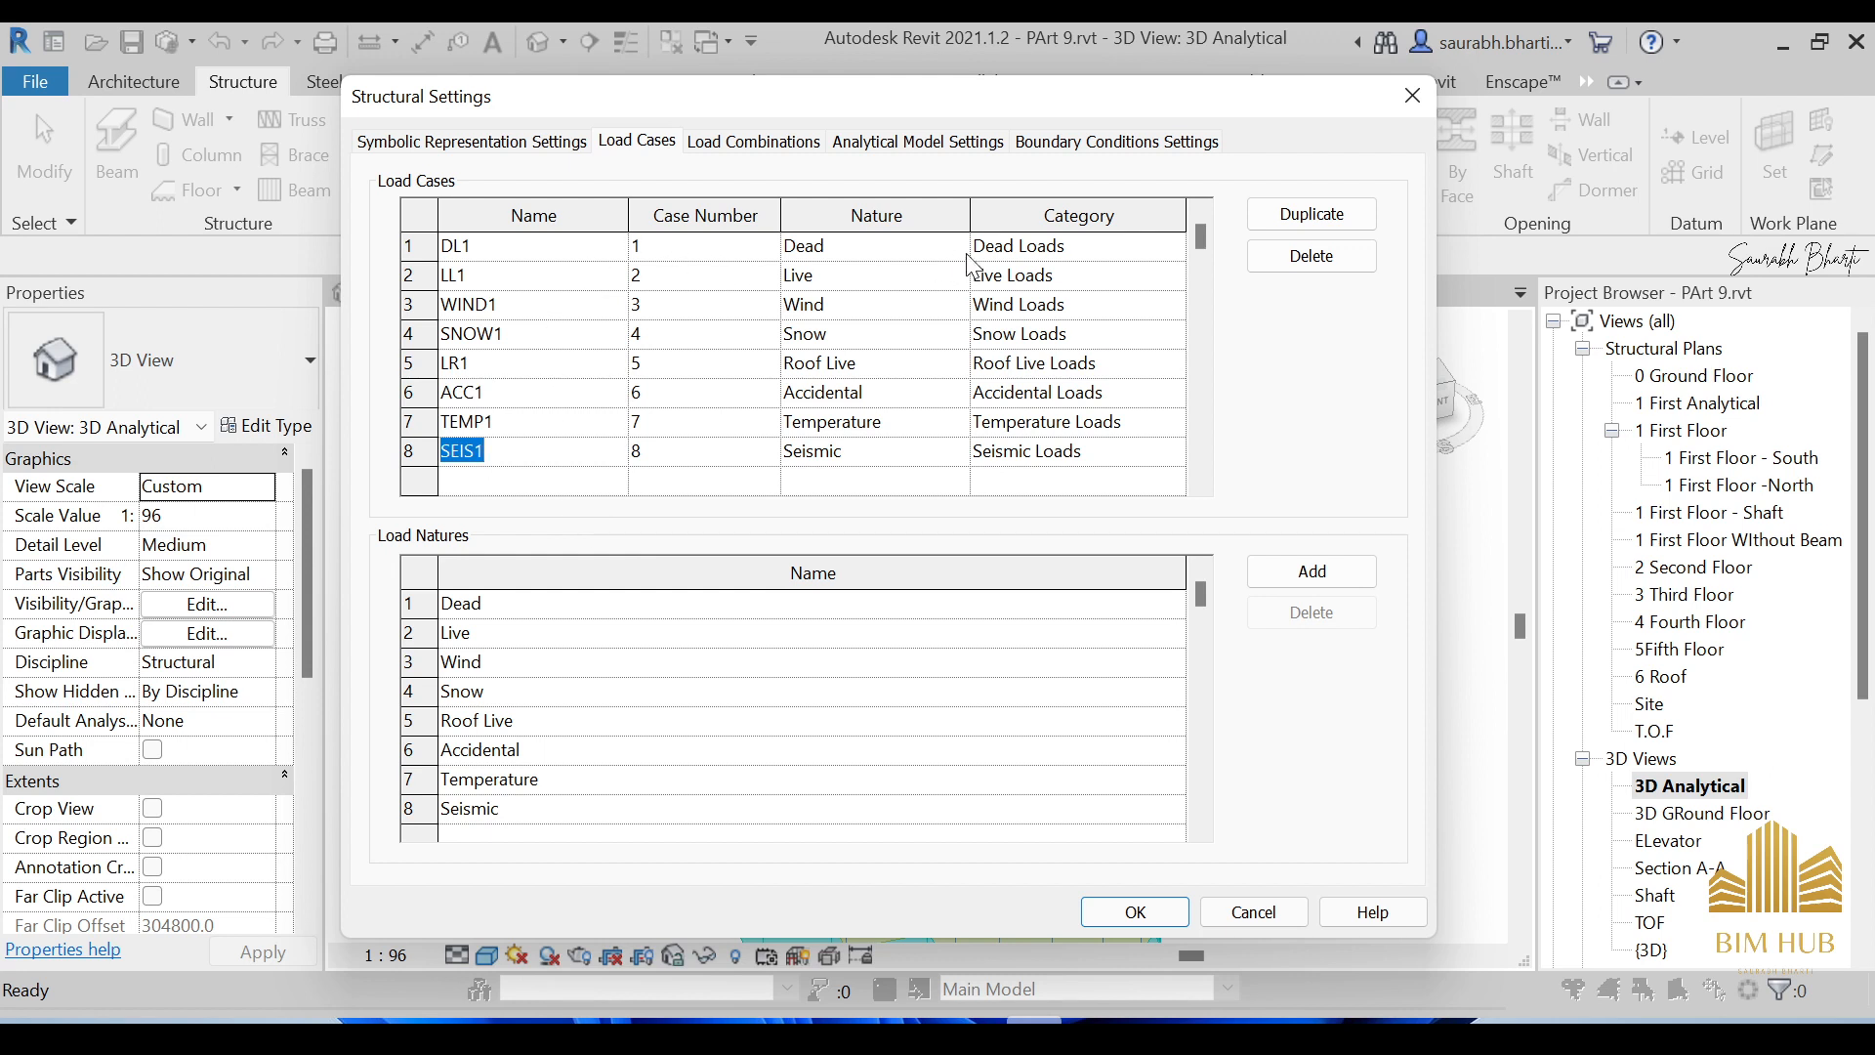
click(1022, 256)
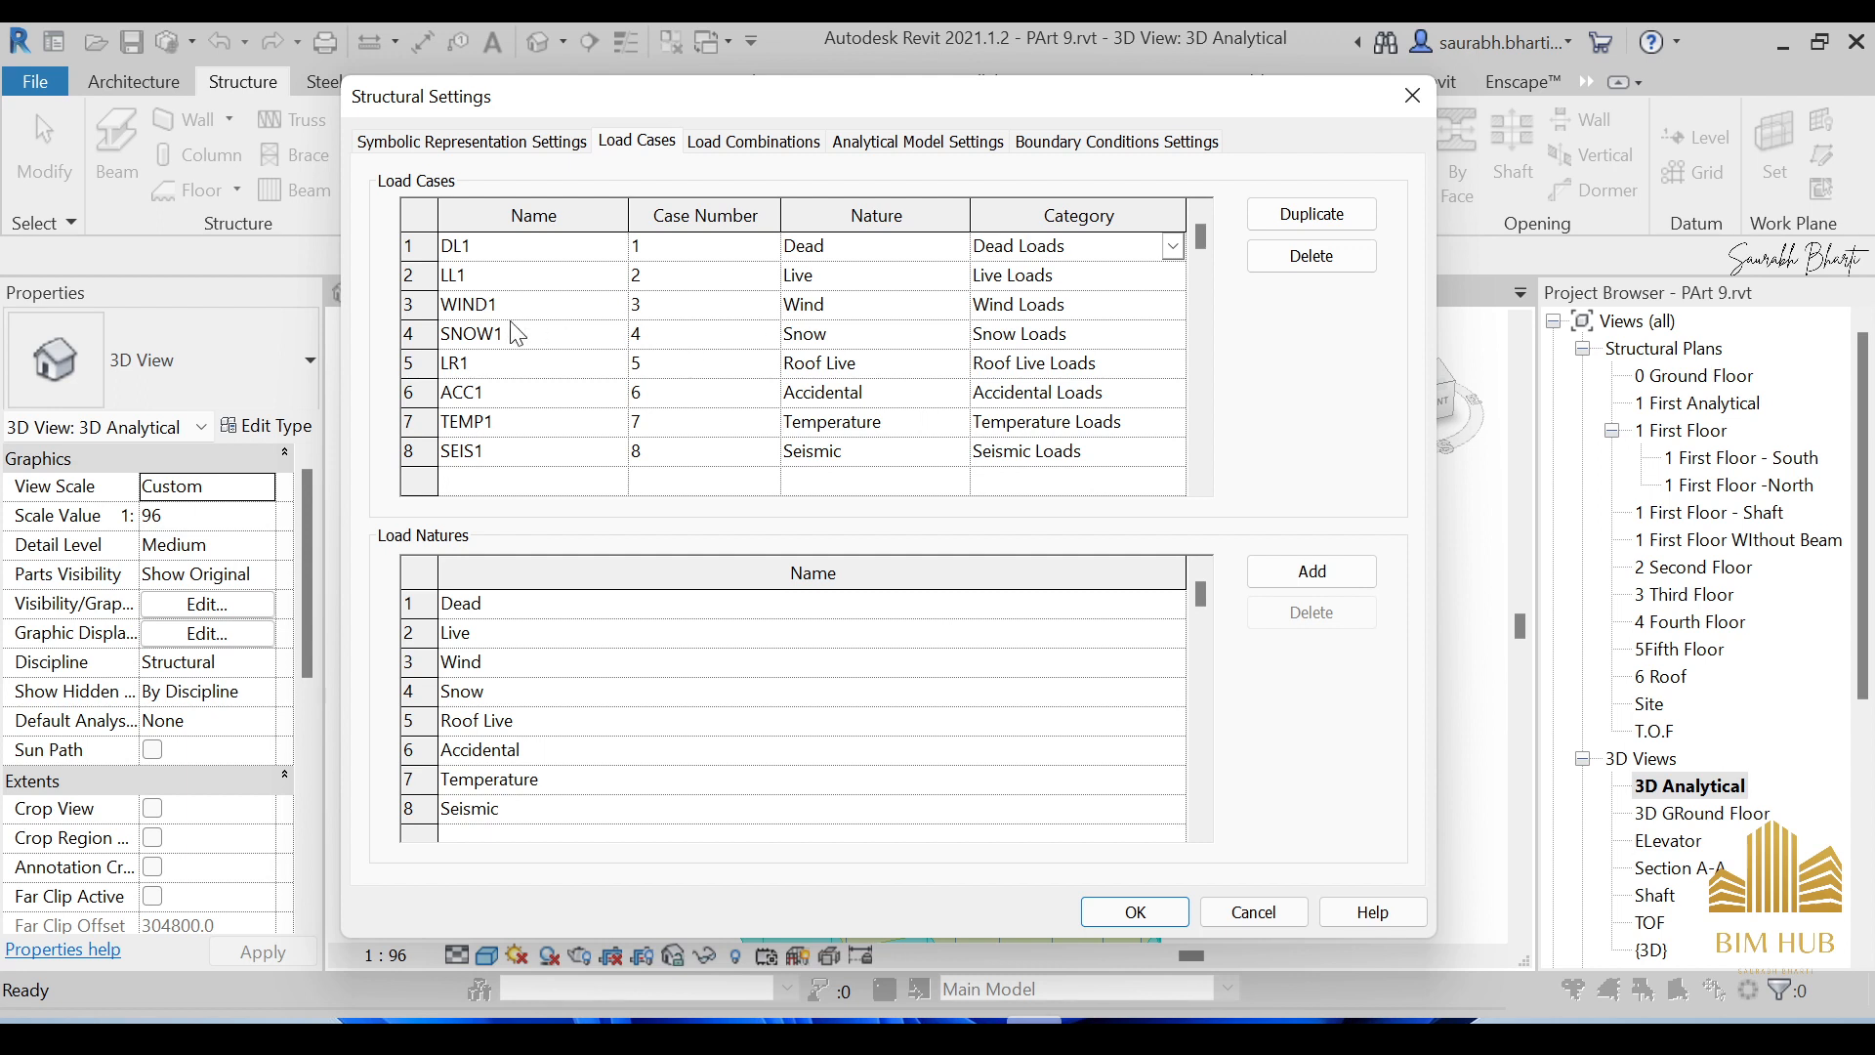
click(437, 283)
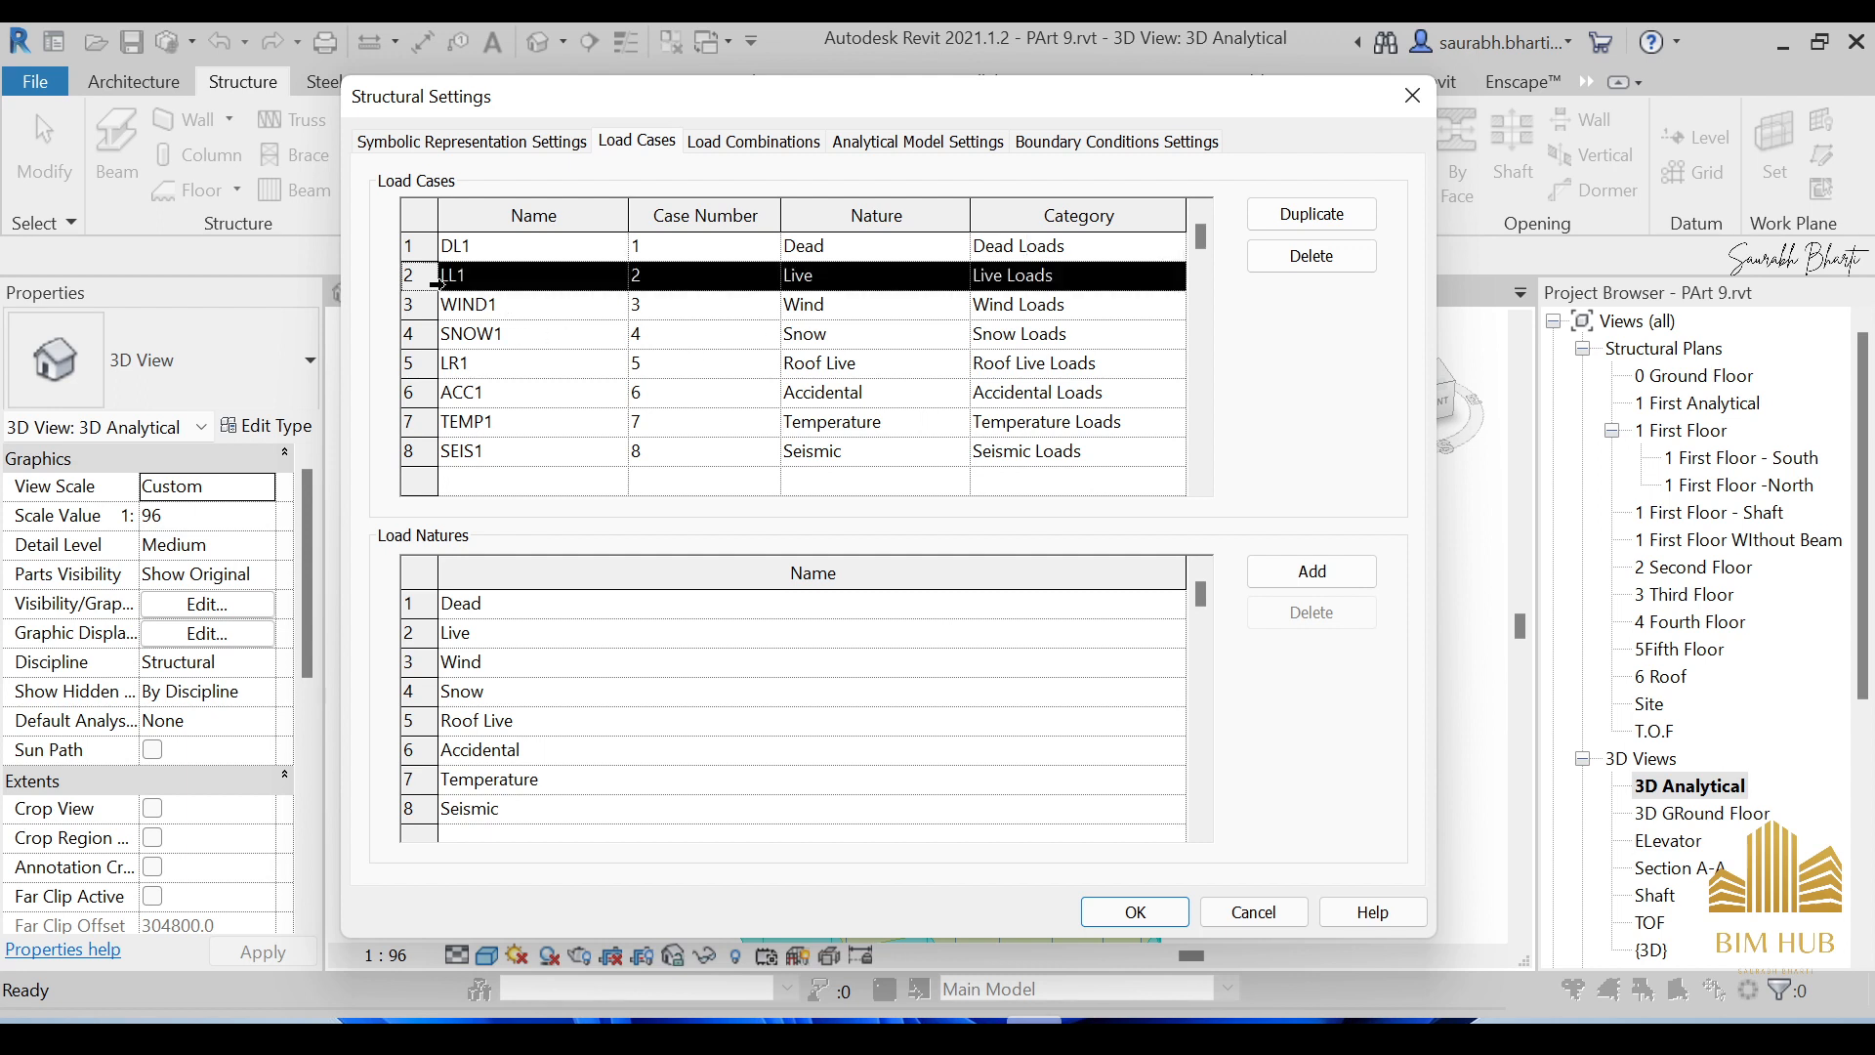
click(1349, 221)
click(1175, 311)
click(1172, 307)
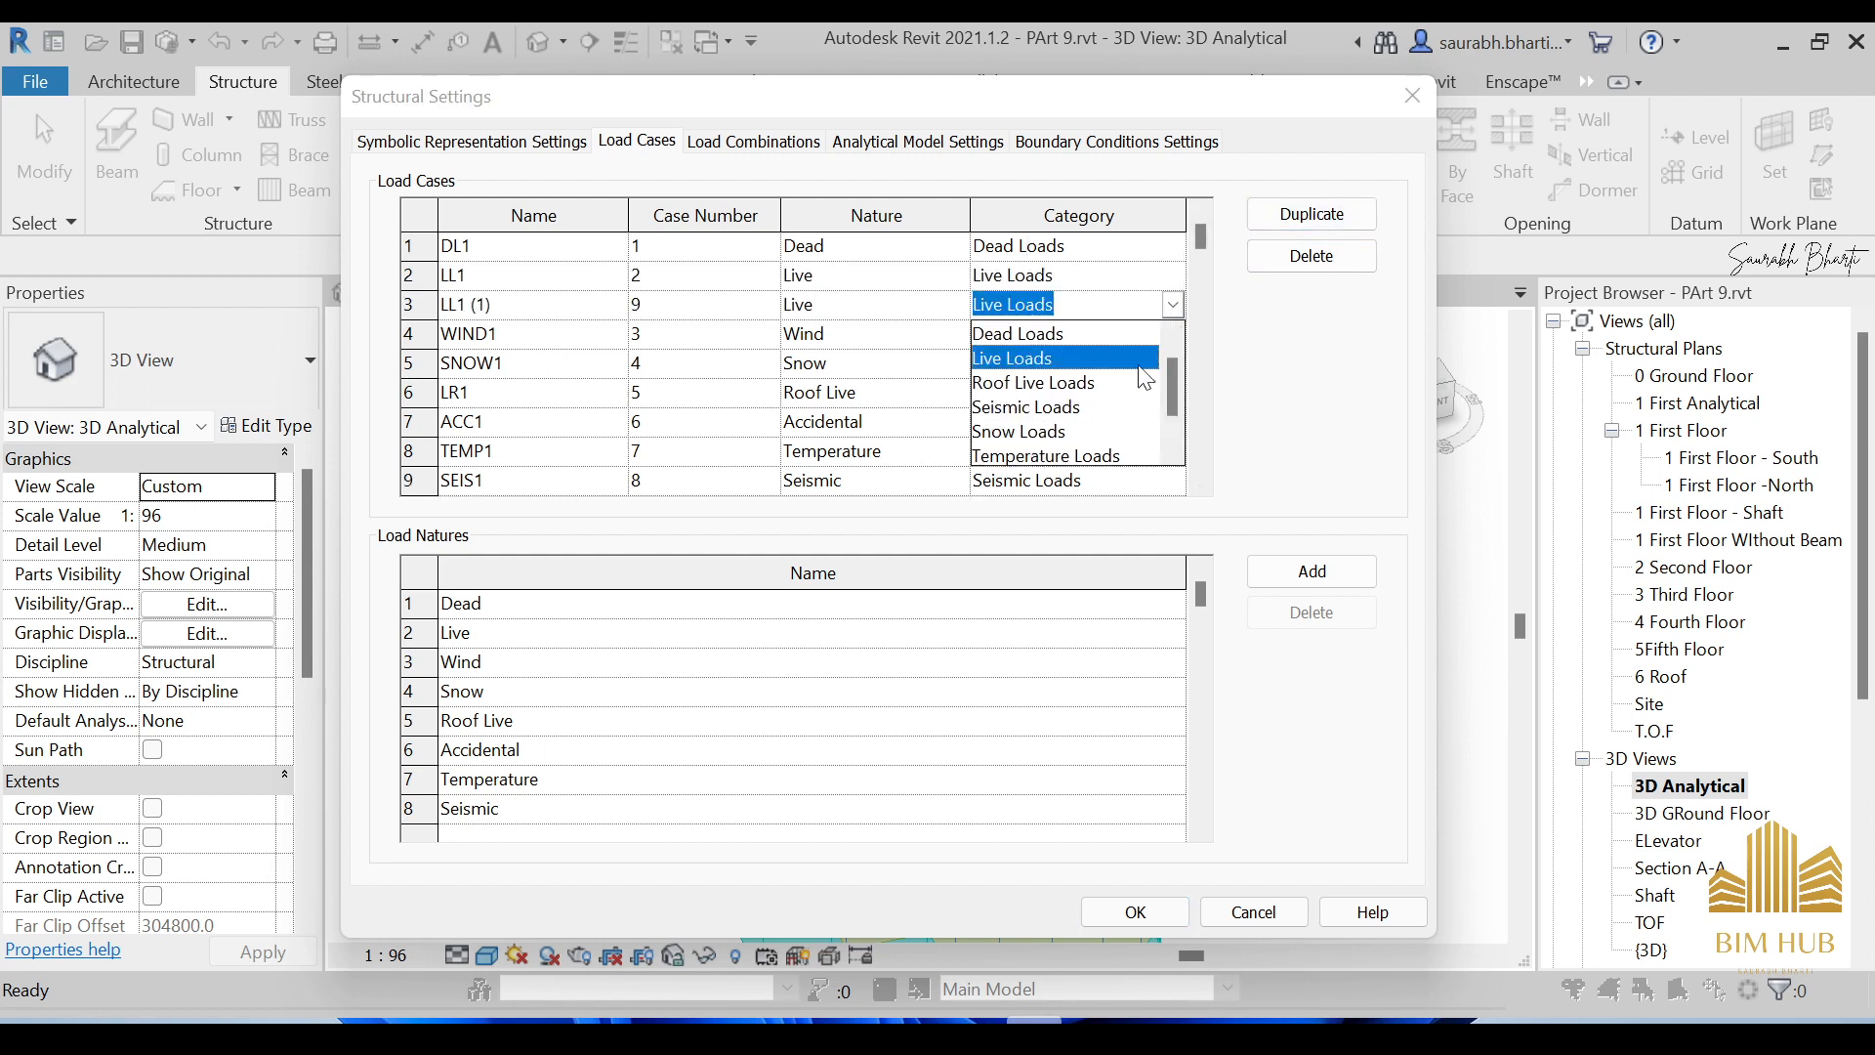
scroll(1102, 404, down, 1)
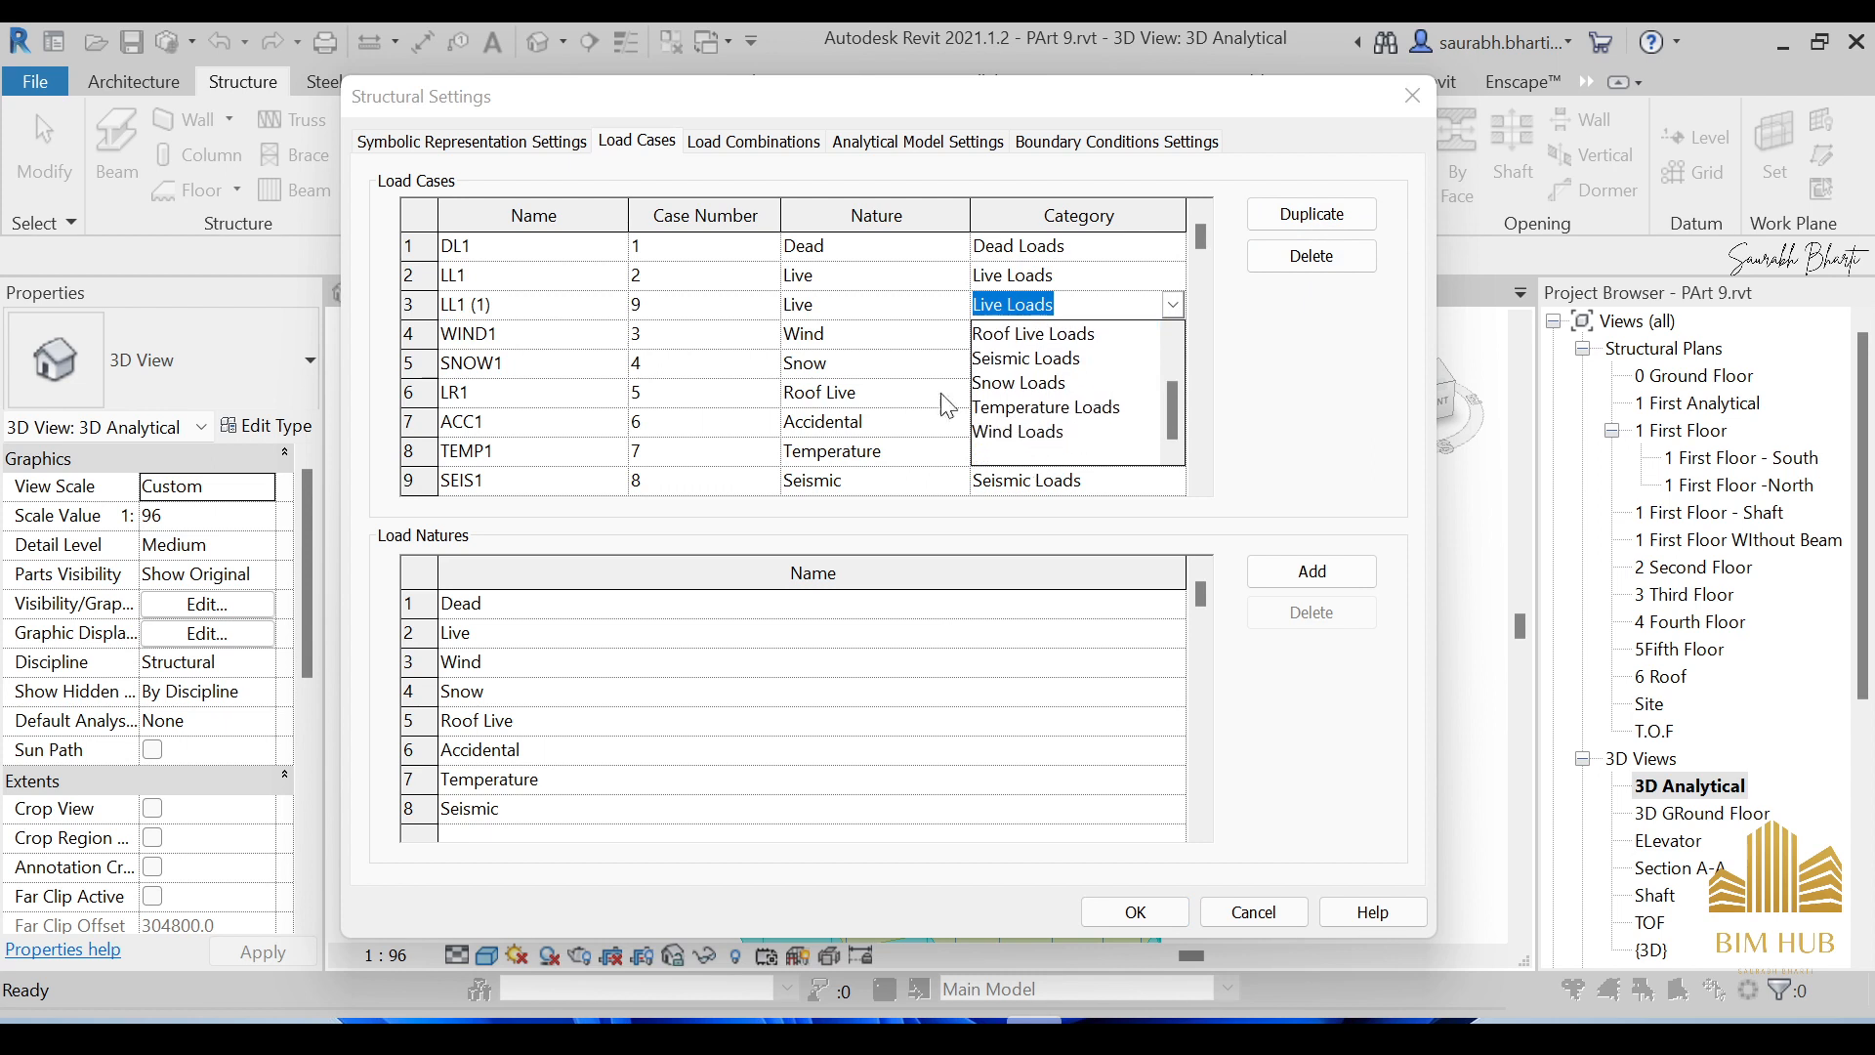
click(1177, 309)
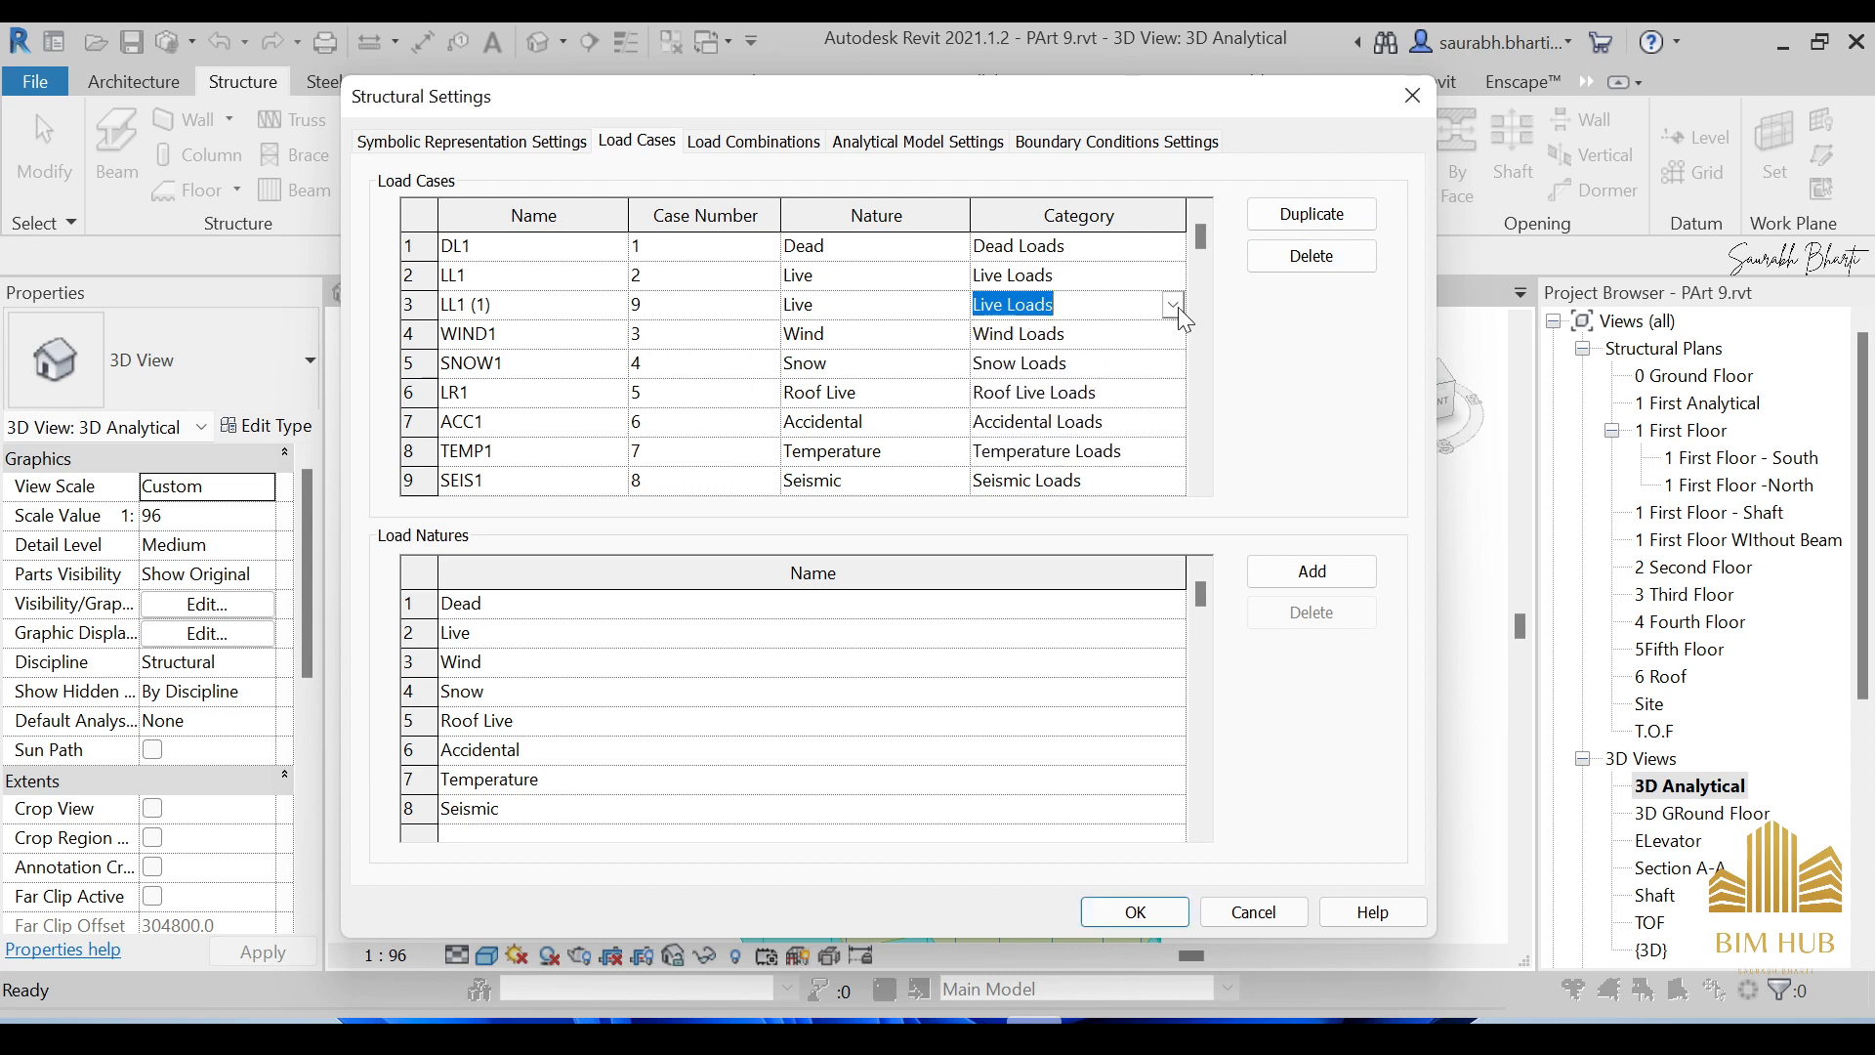
click(677, 315)
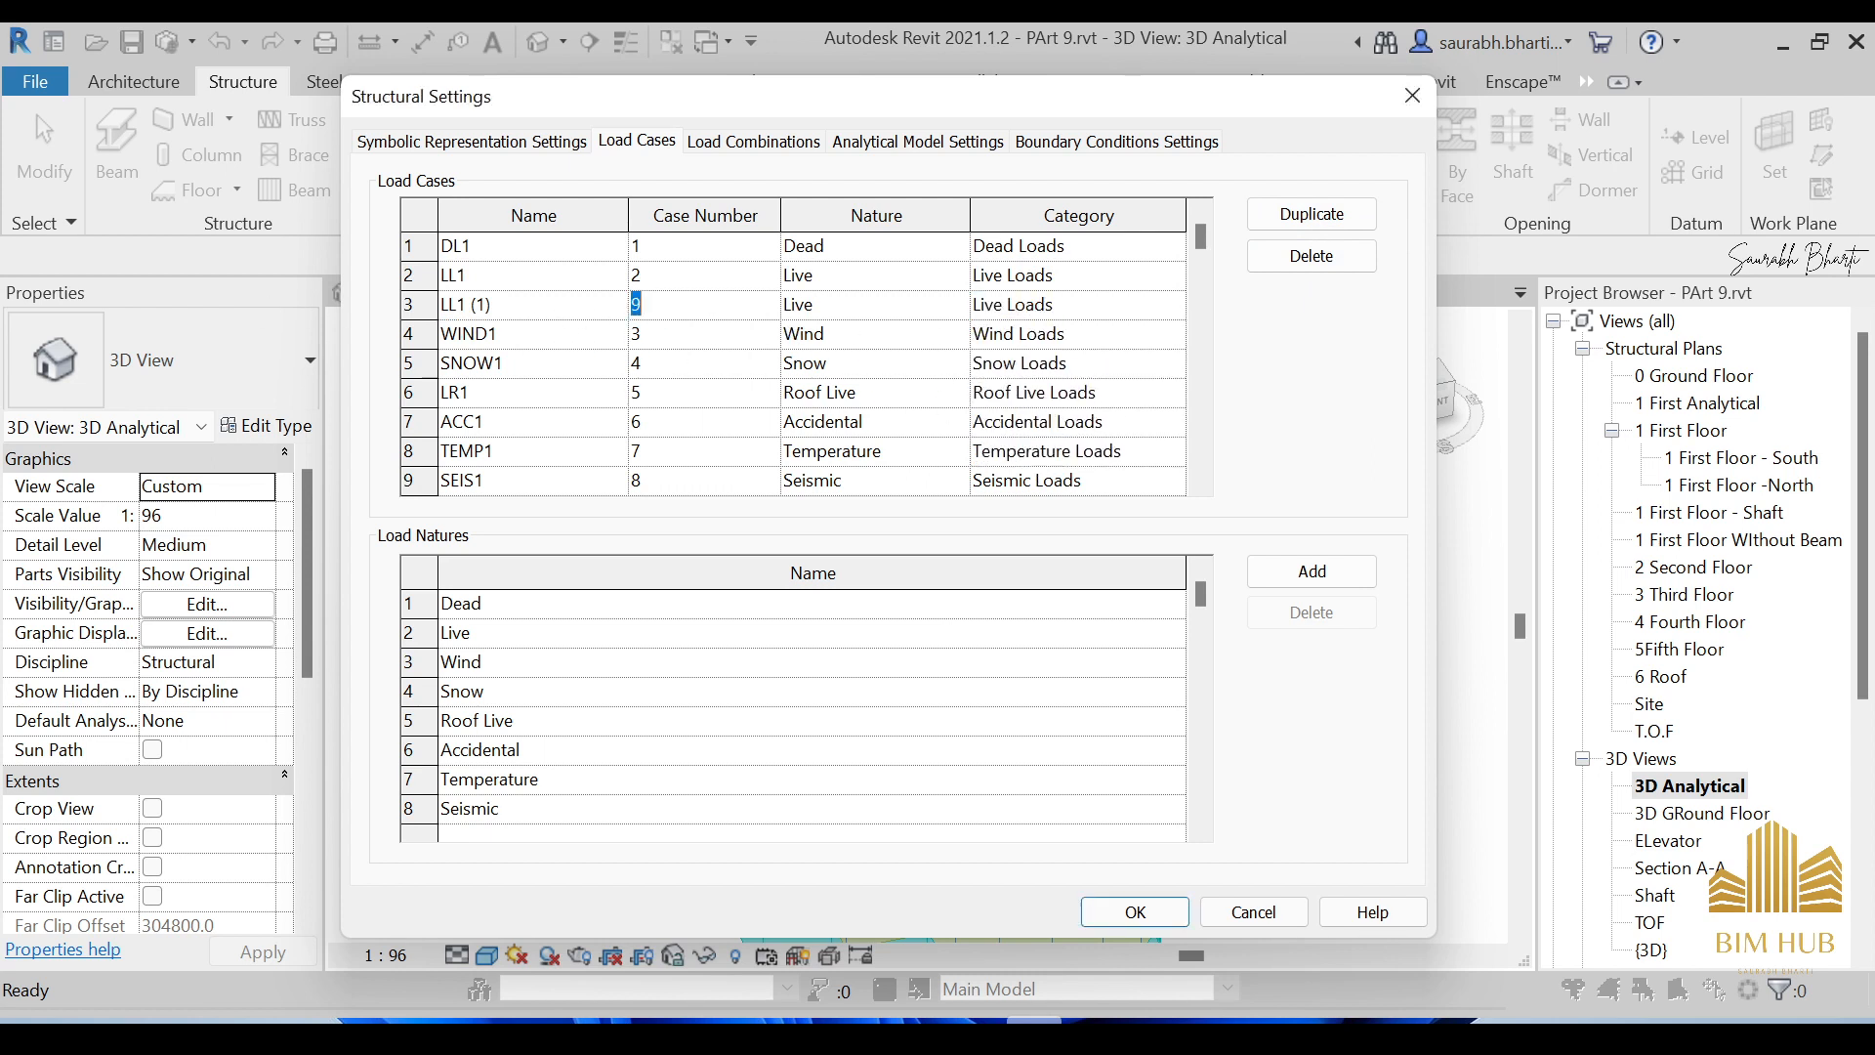
click(1009, 308)
click(527, 310)
click(435, 305)
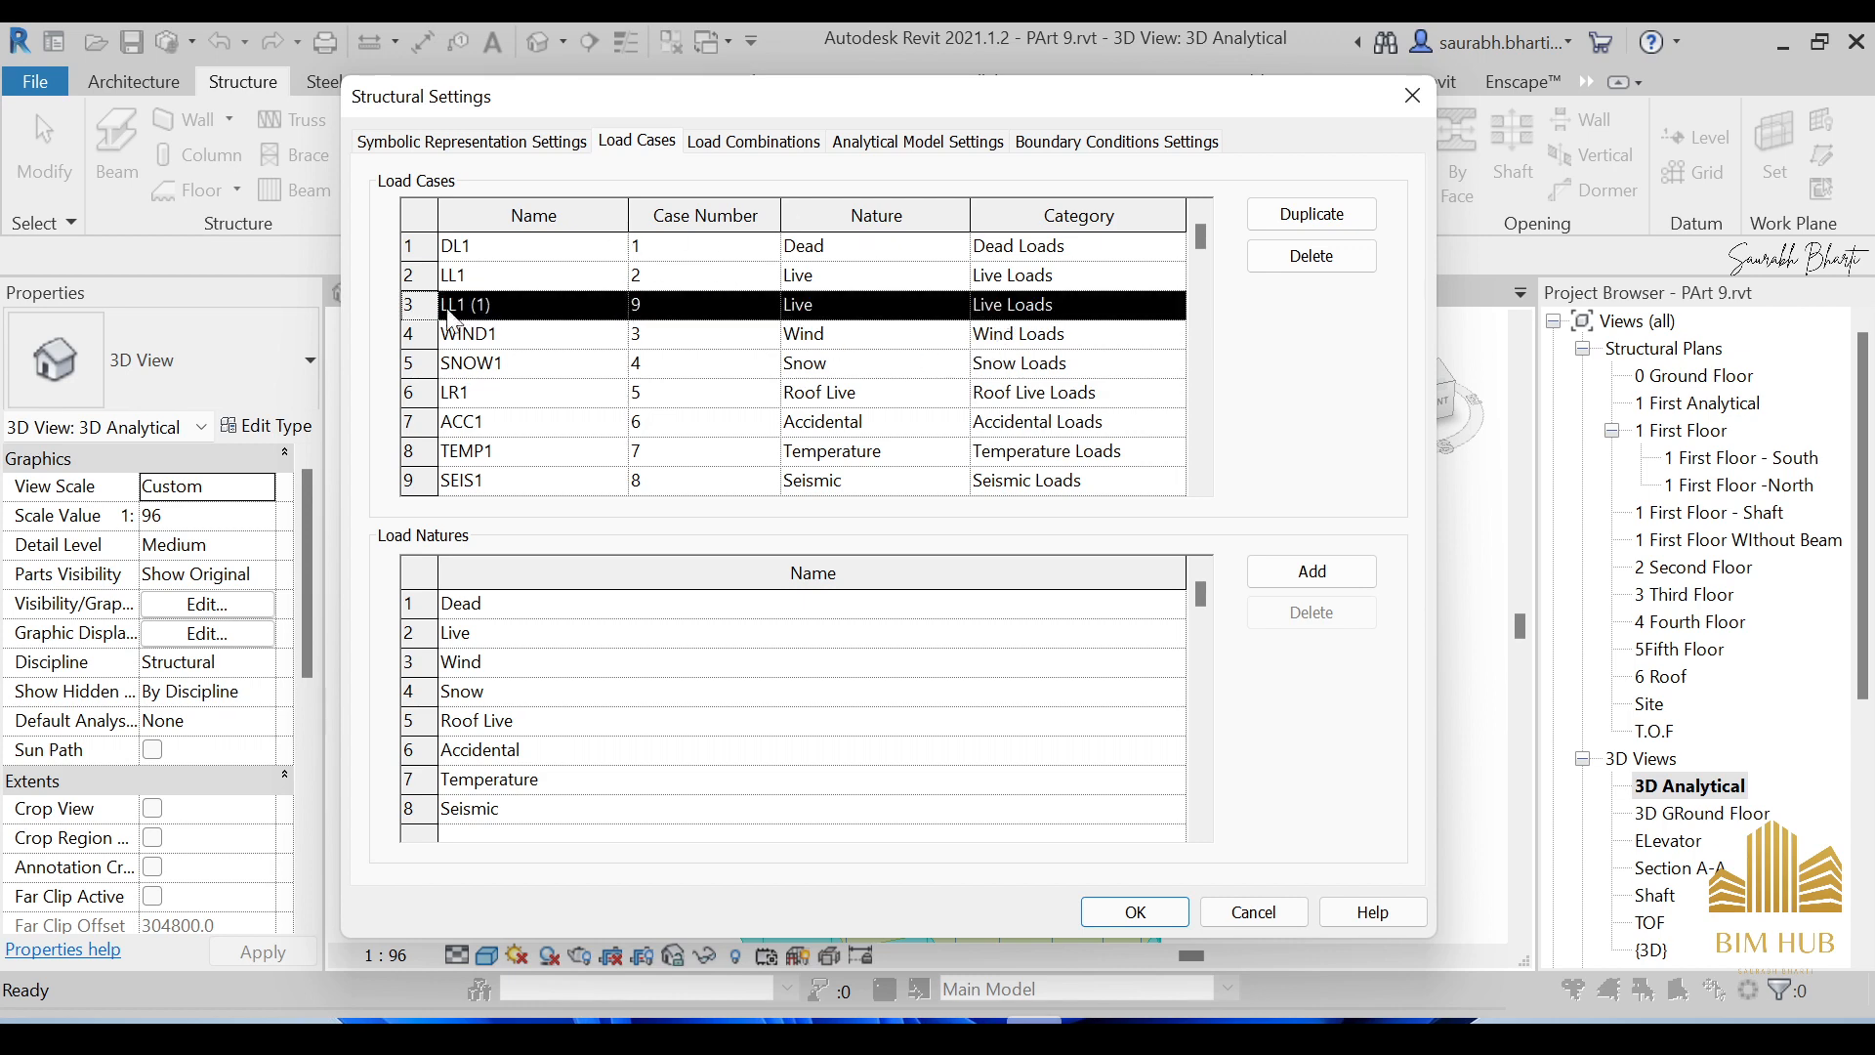
click(1311, 259)
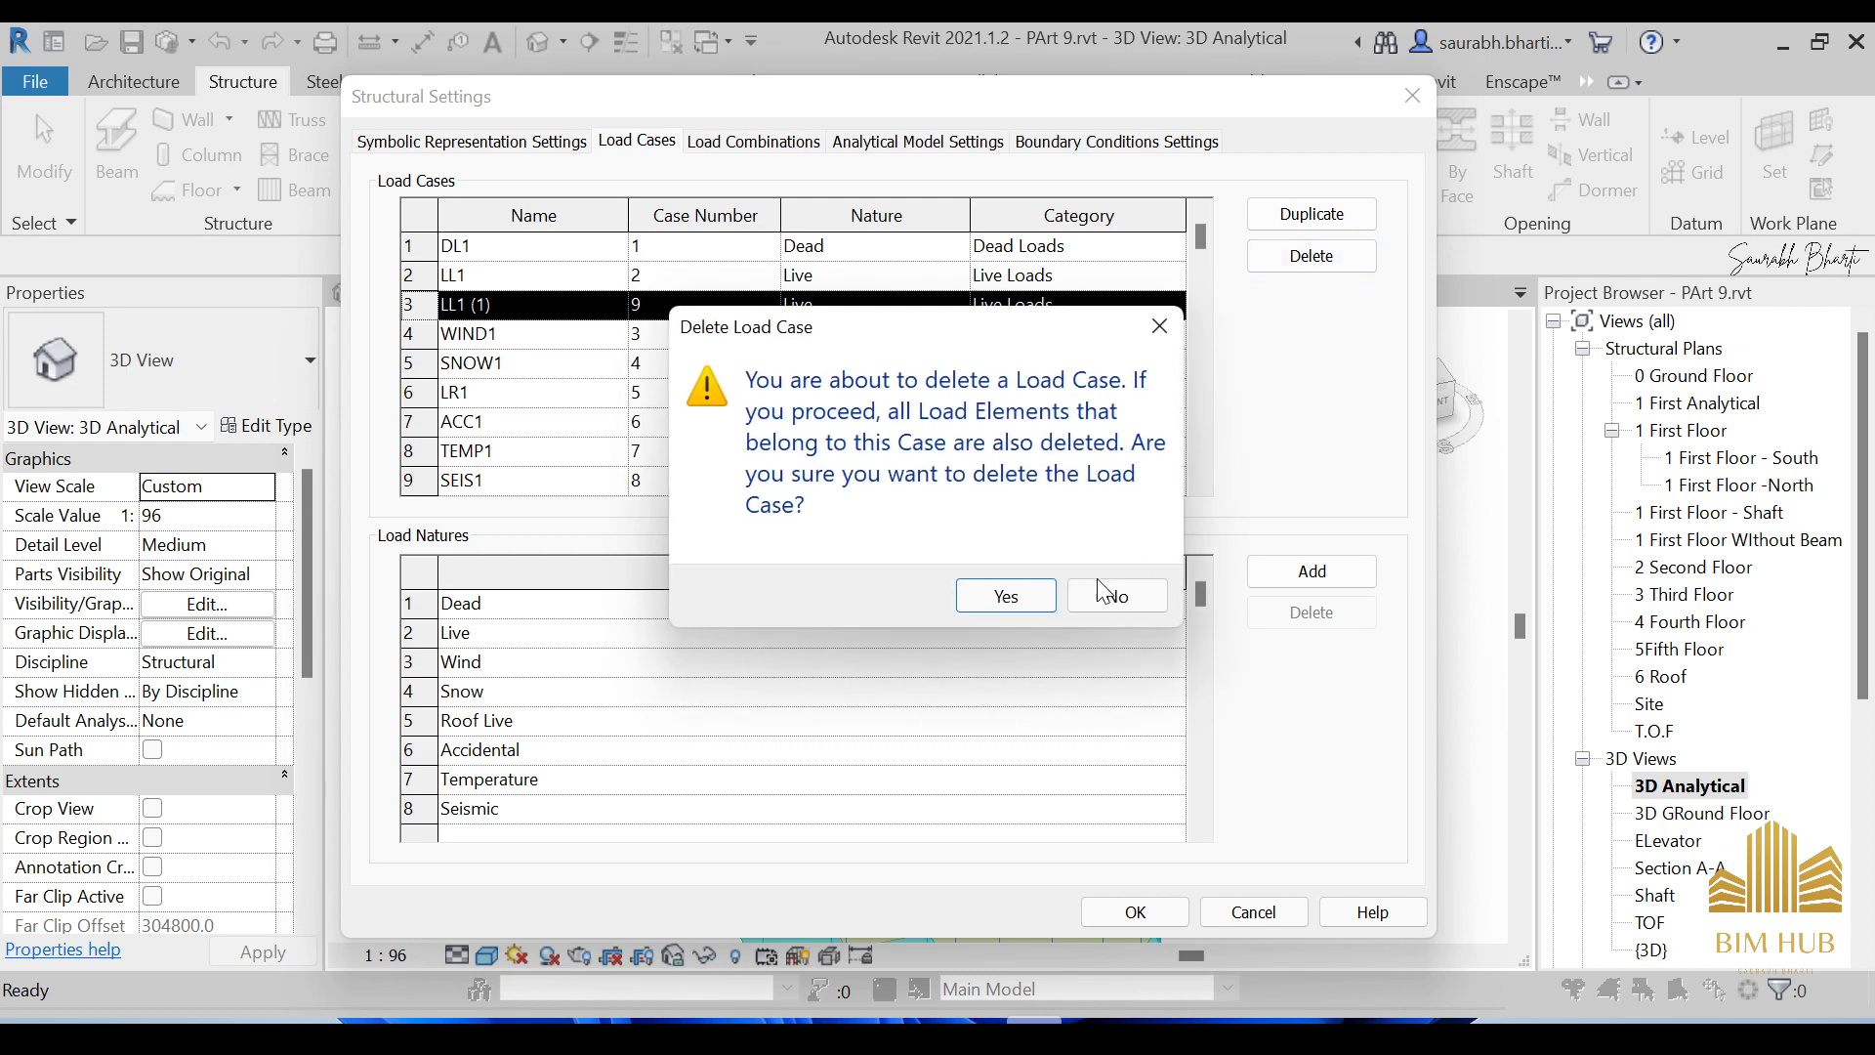
click(1041, 590)
click(886, 337)
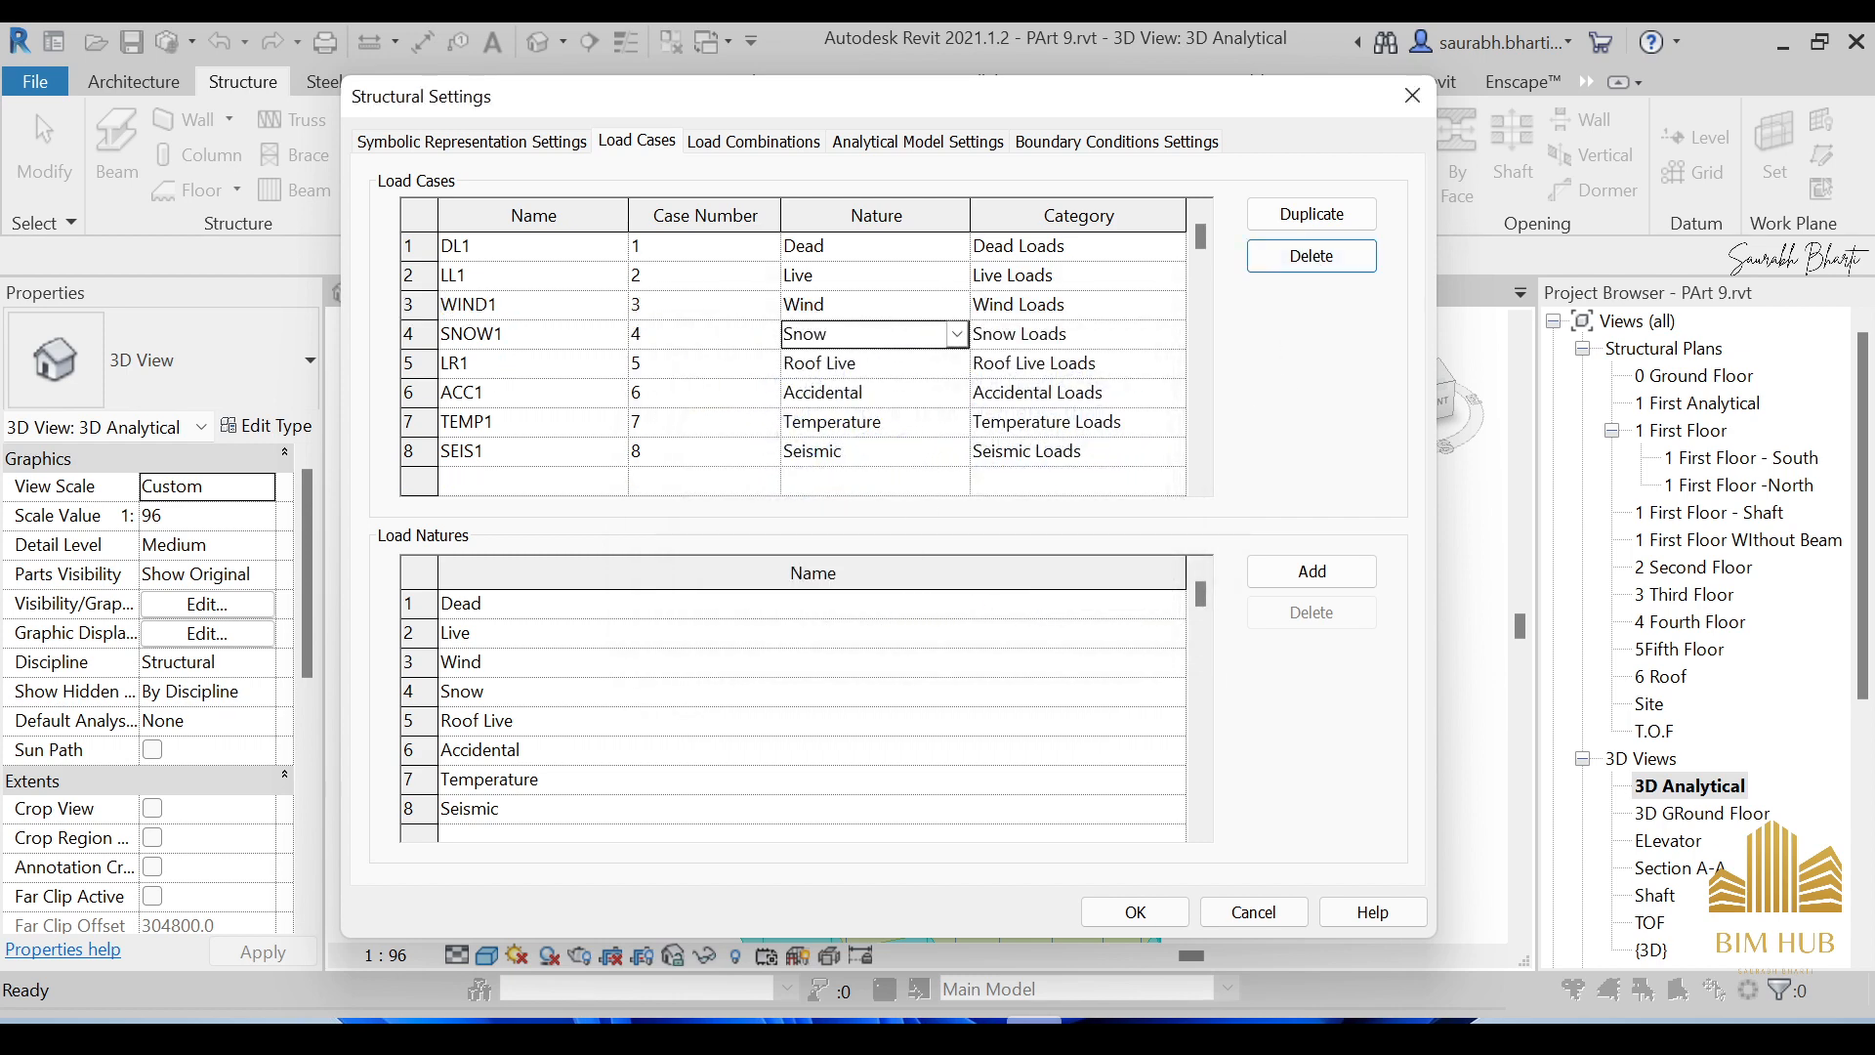
click(859, 309)
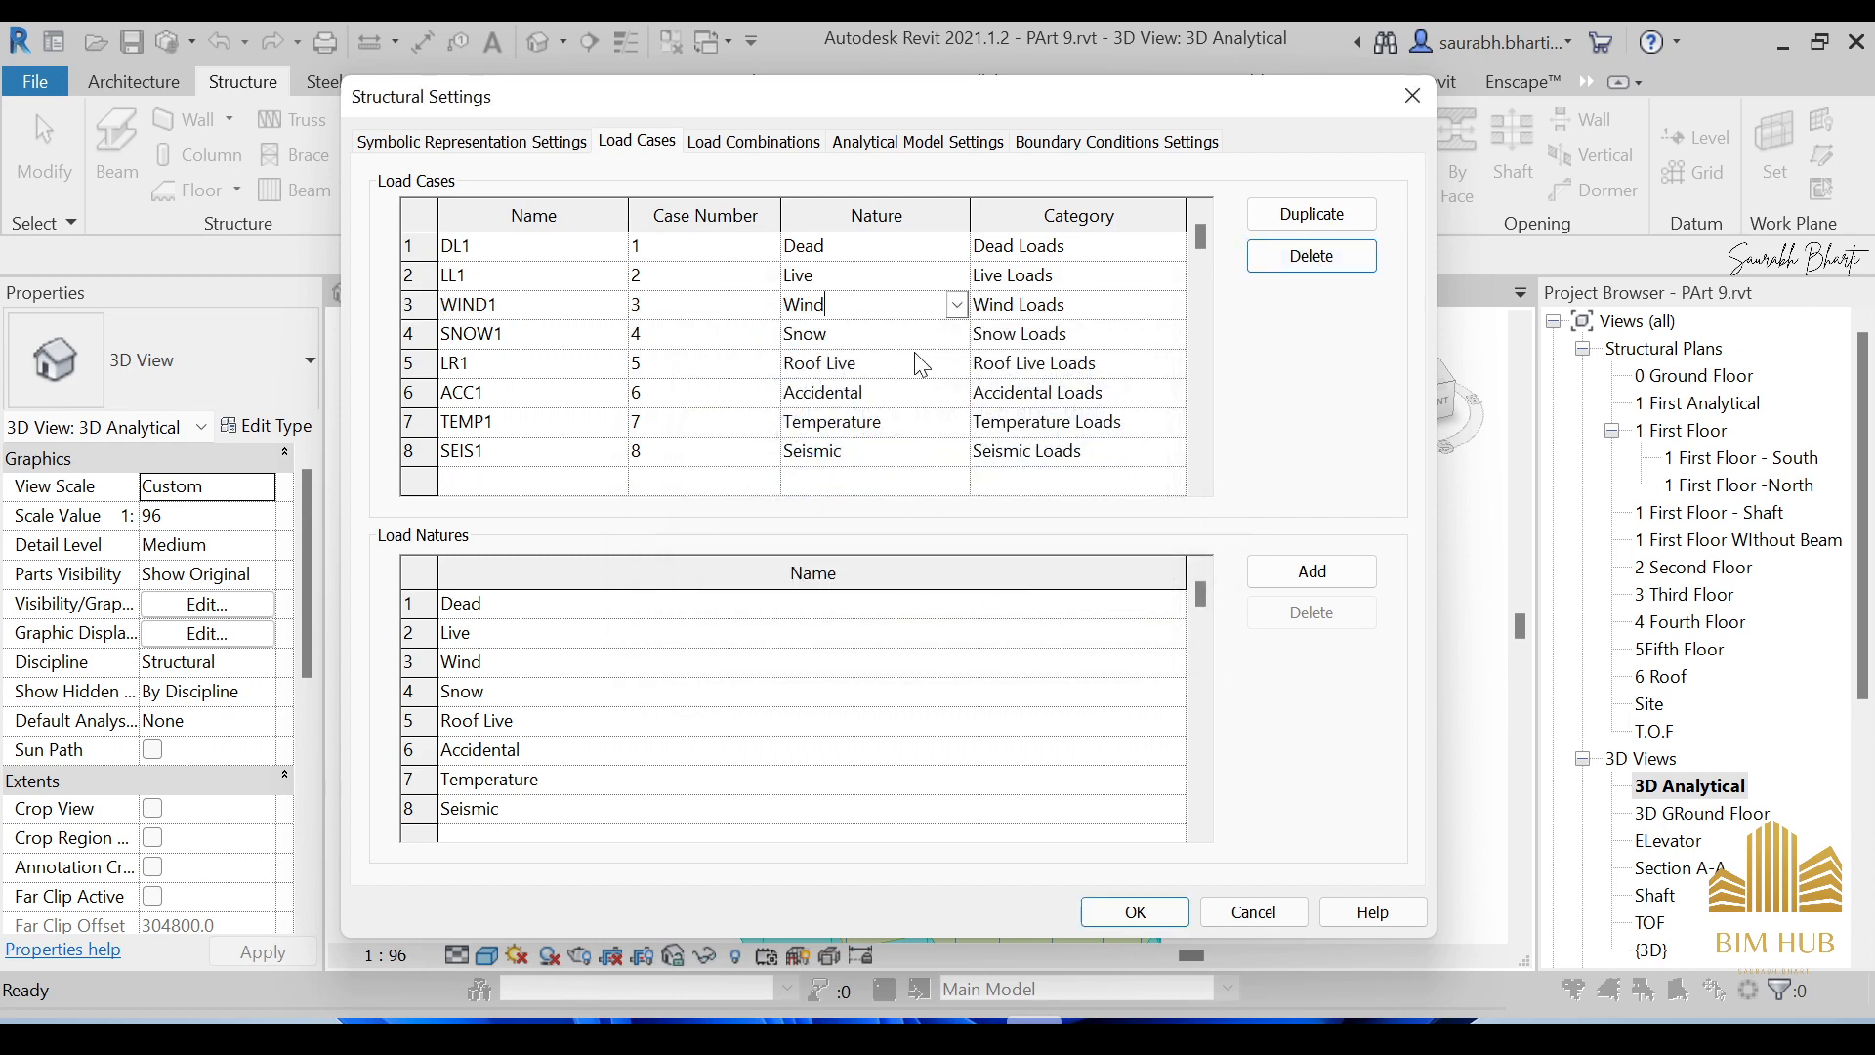
scroll(820, 444, down, 1)
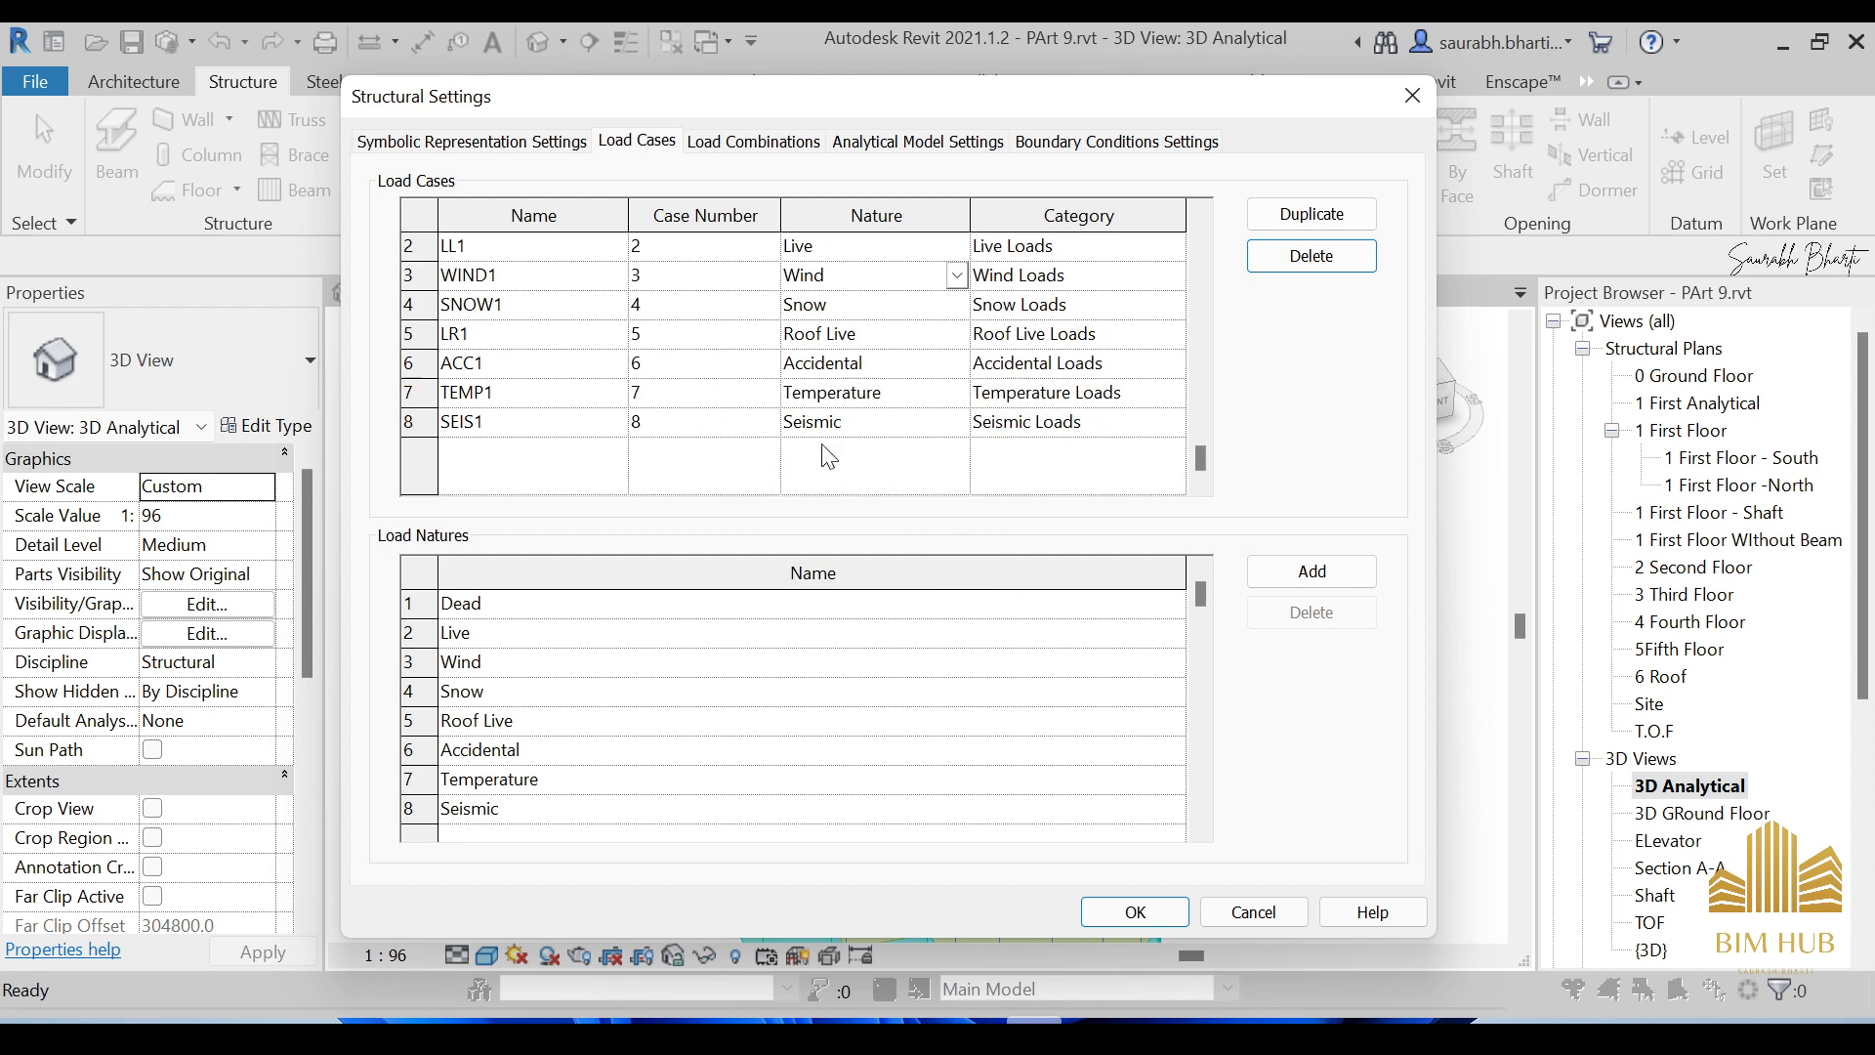
scroll(828, 410, up, 1)
click(636, 275)
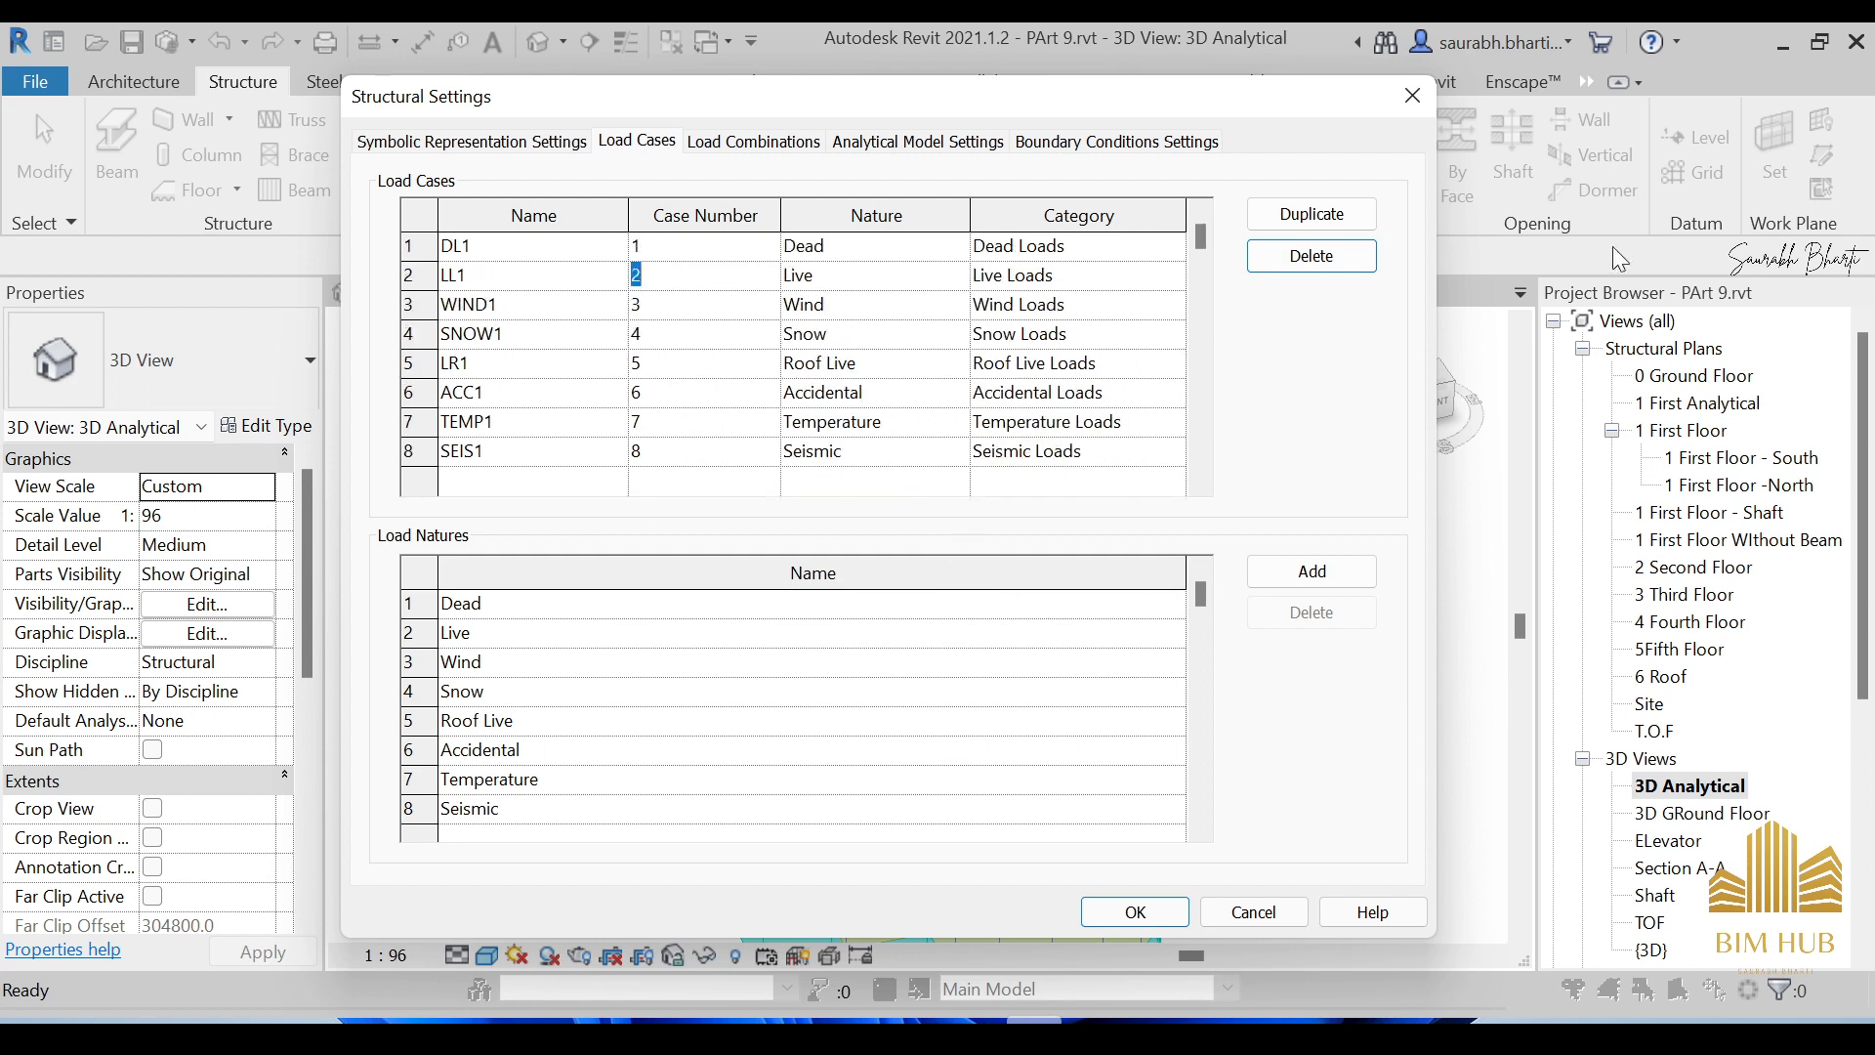
click(1283, 220)
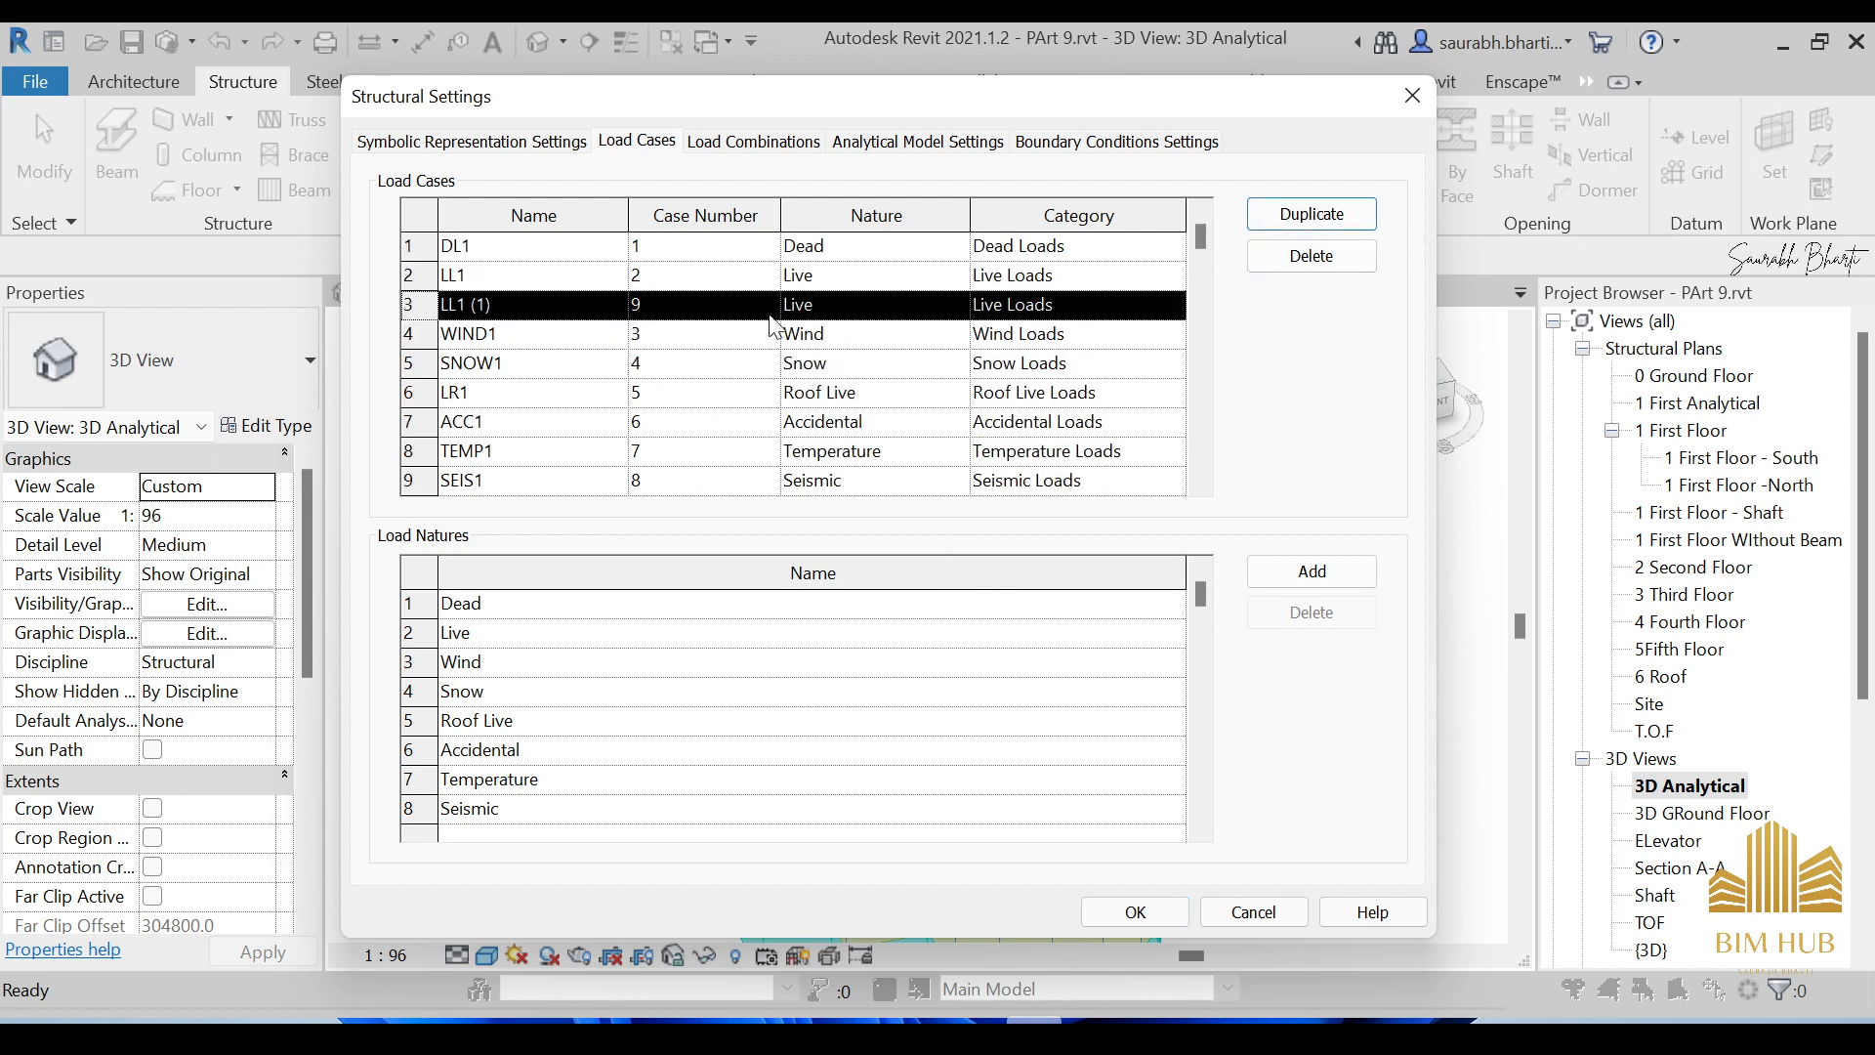
click(1346, 259)
scroll(691, 611, down, 1)
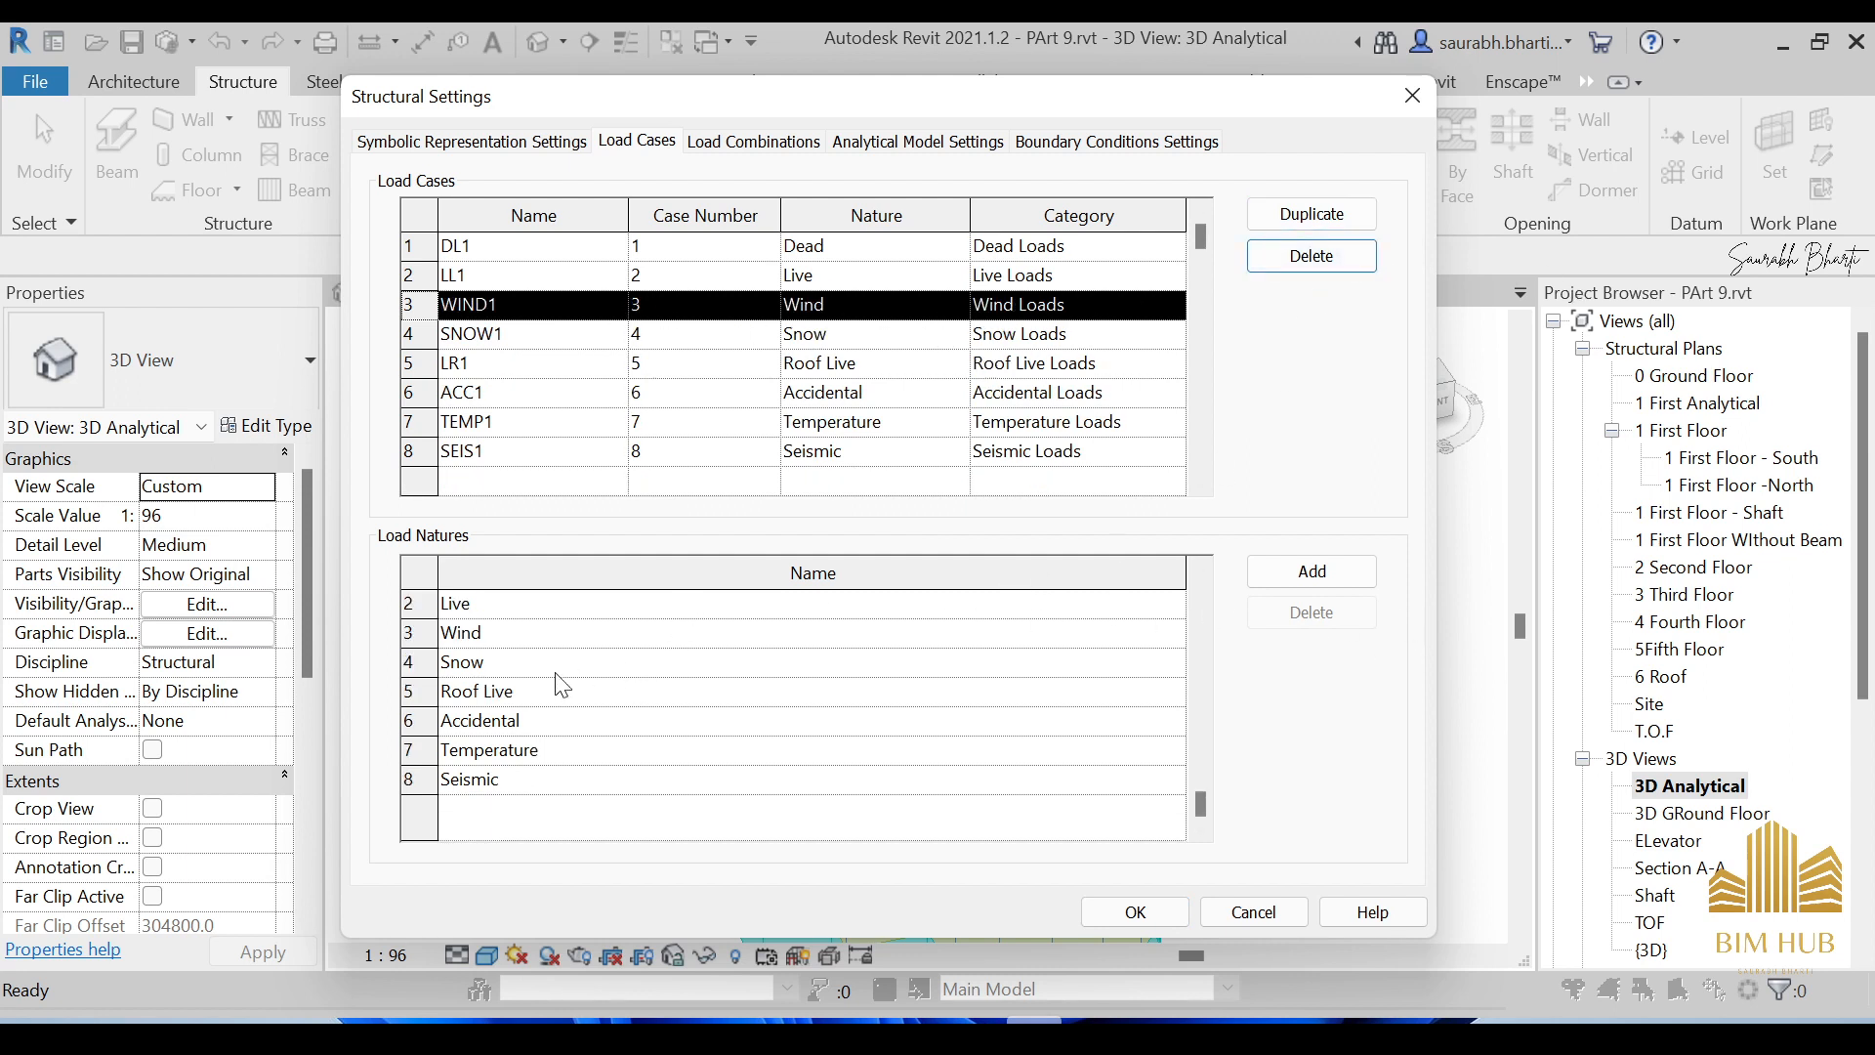
Add a temporary New Nature 1 load nature, then delete it.
click(1278, 576)
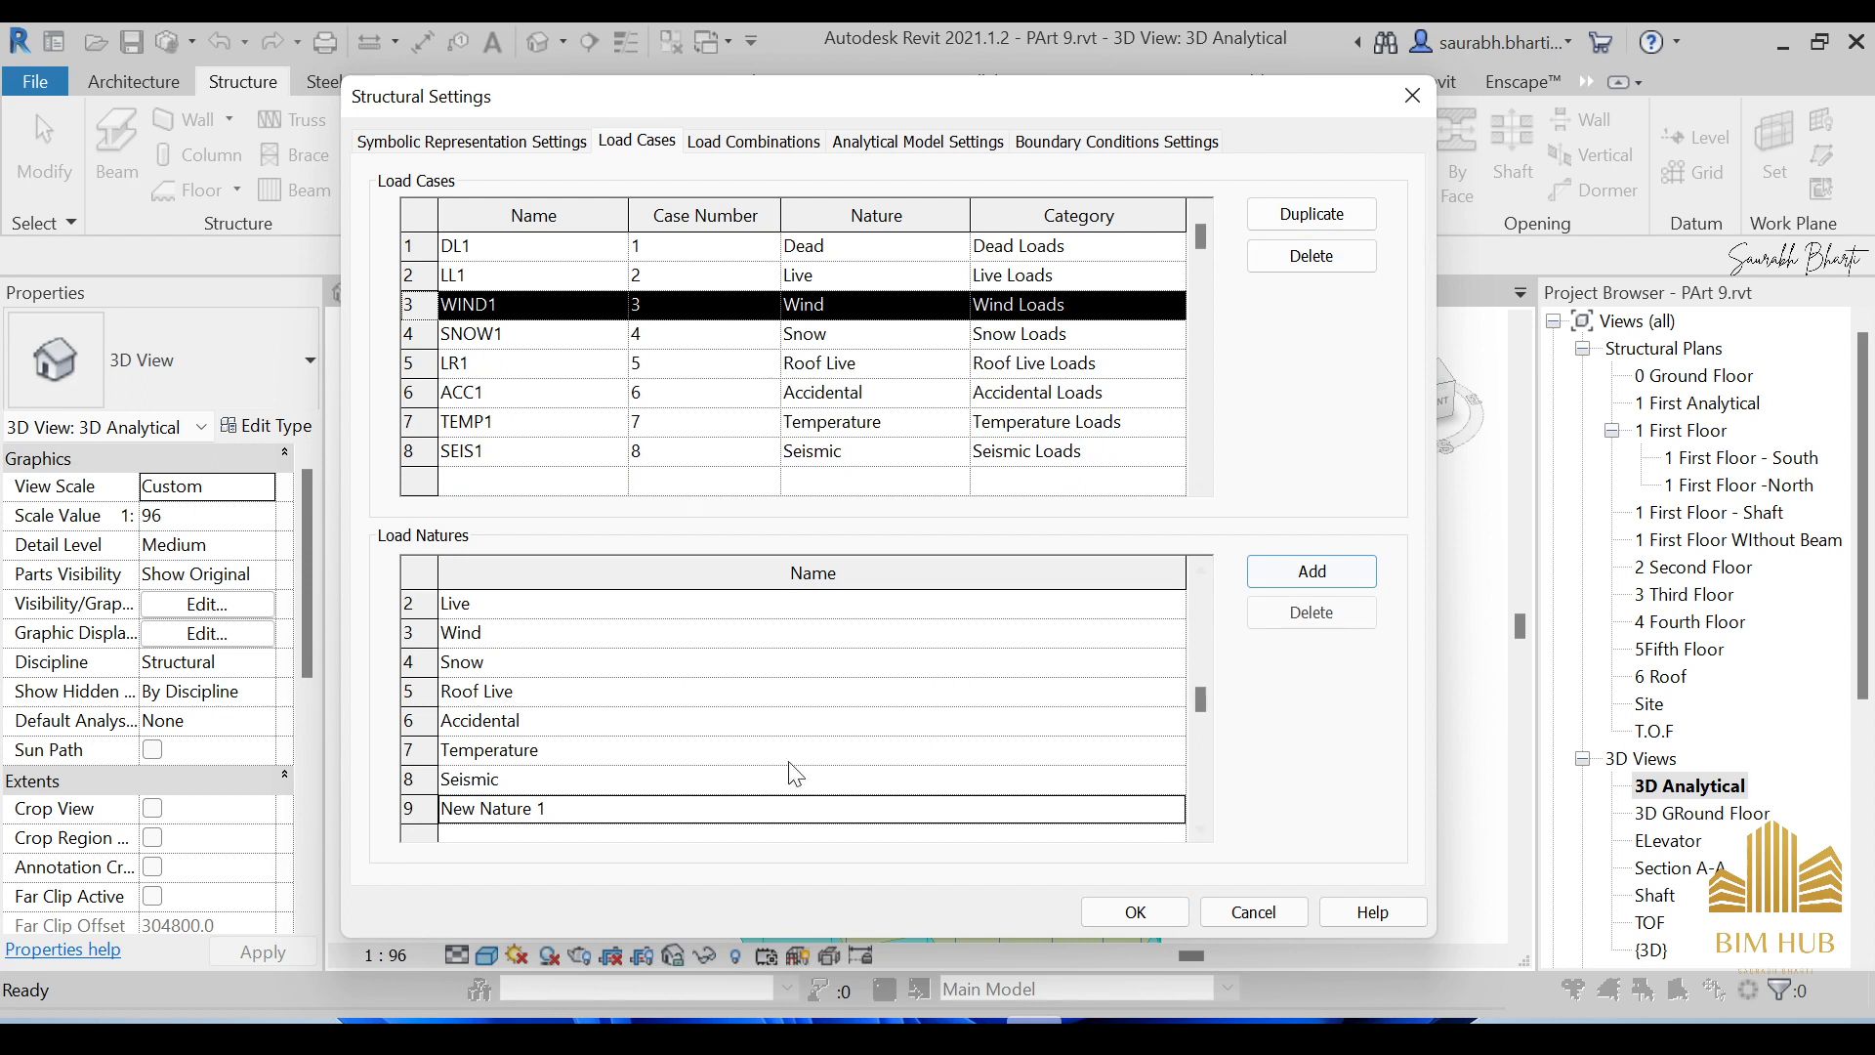
click(479, 809)
drag(547, 809, 440, 809)
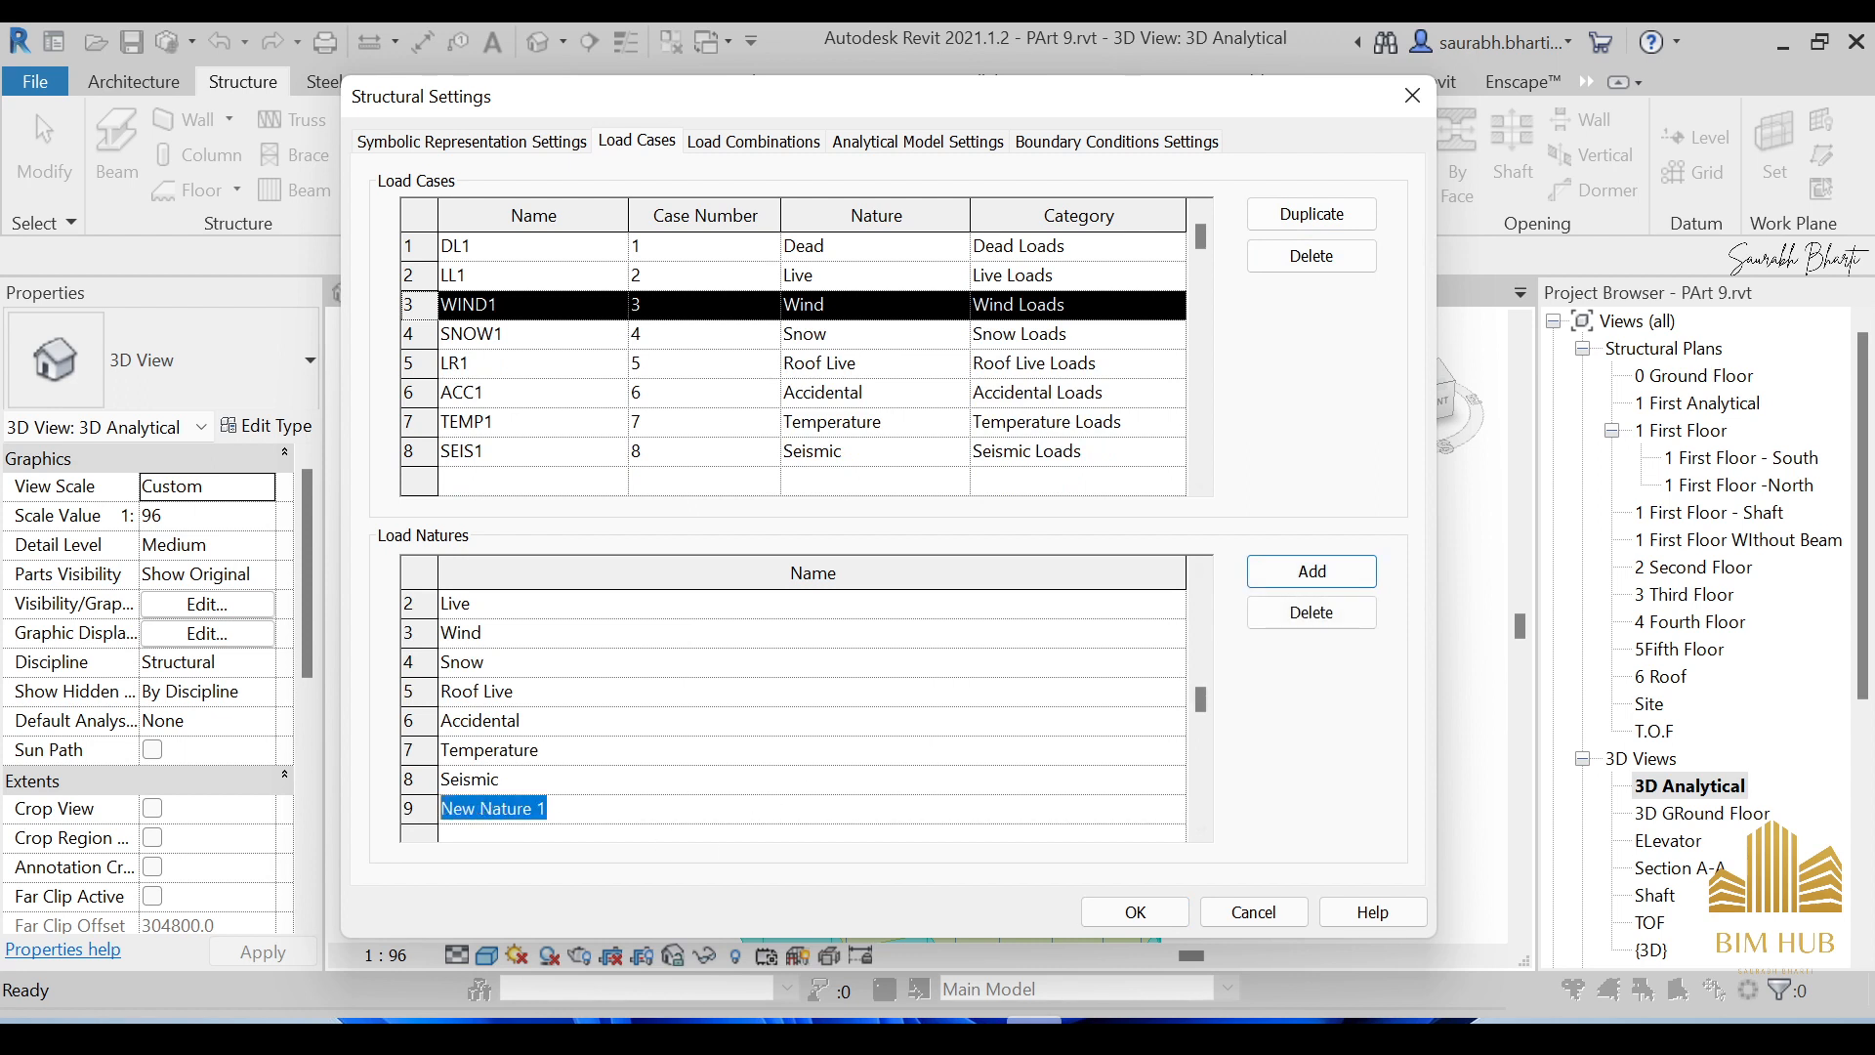
click(549, 809)
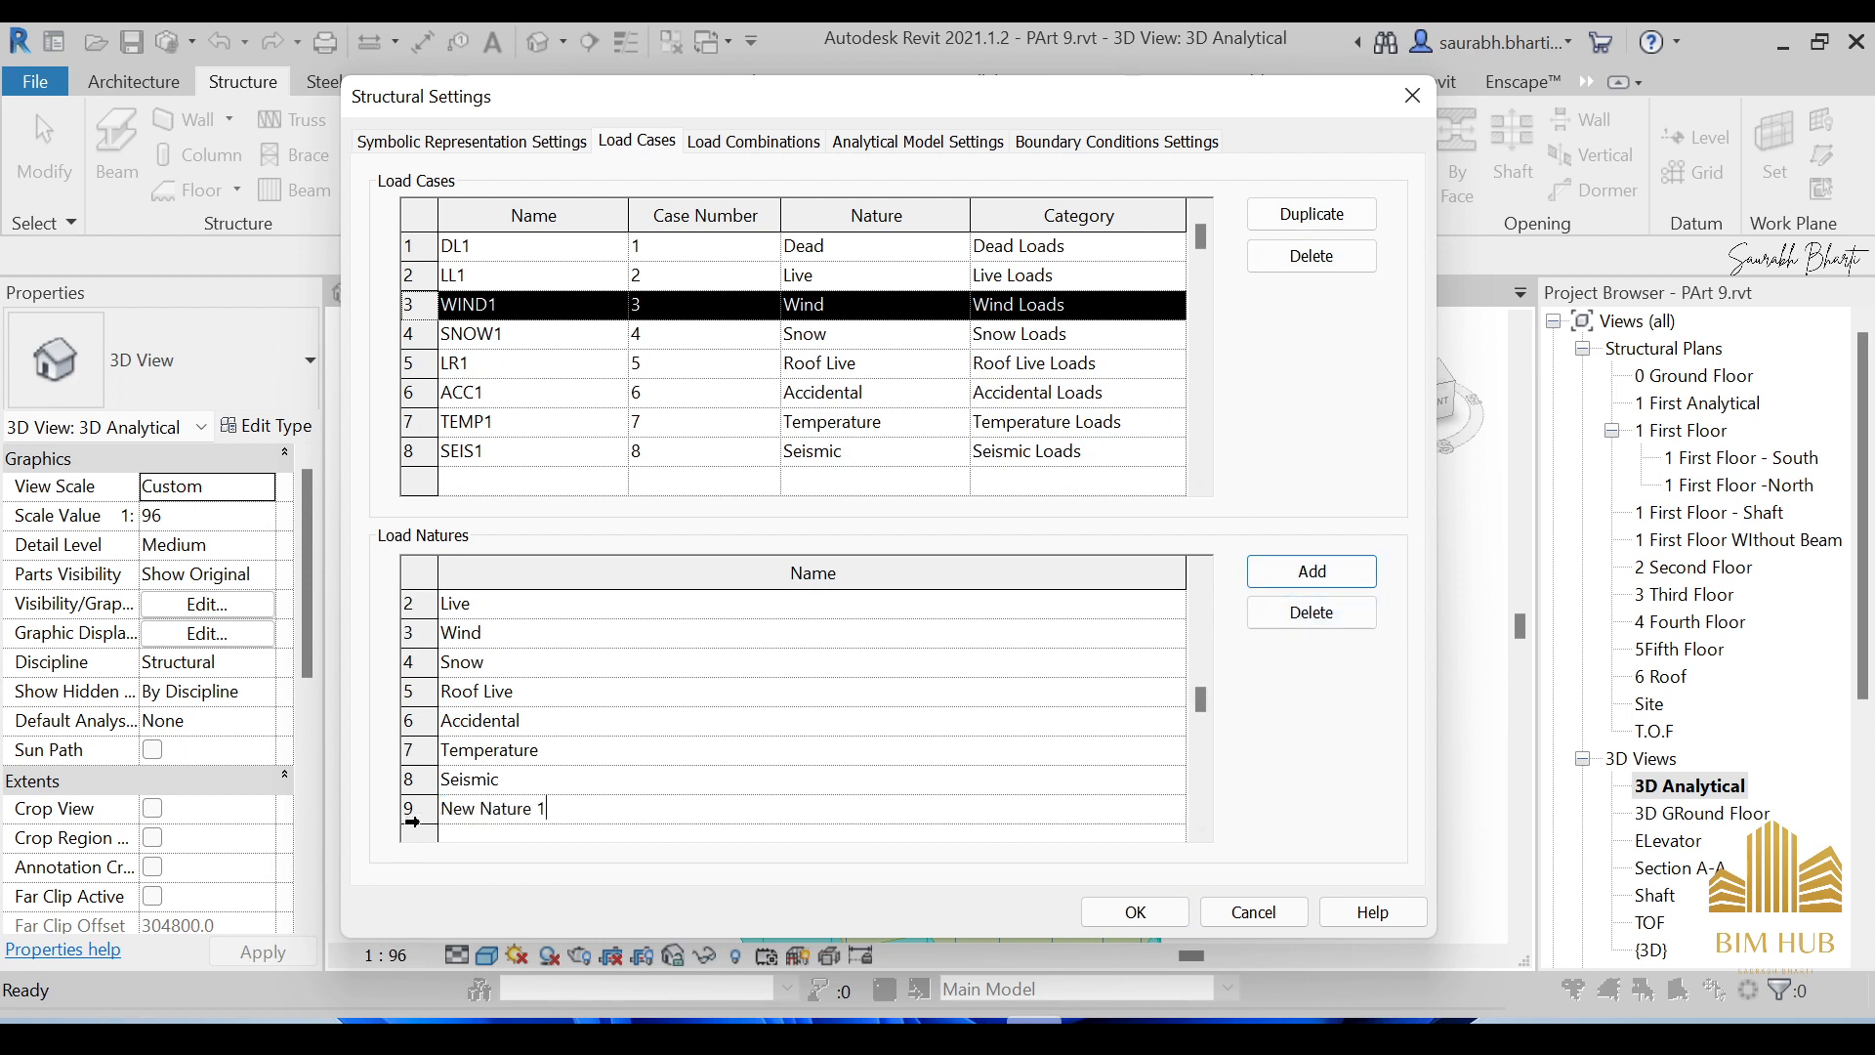
click(416, 808)
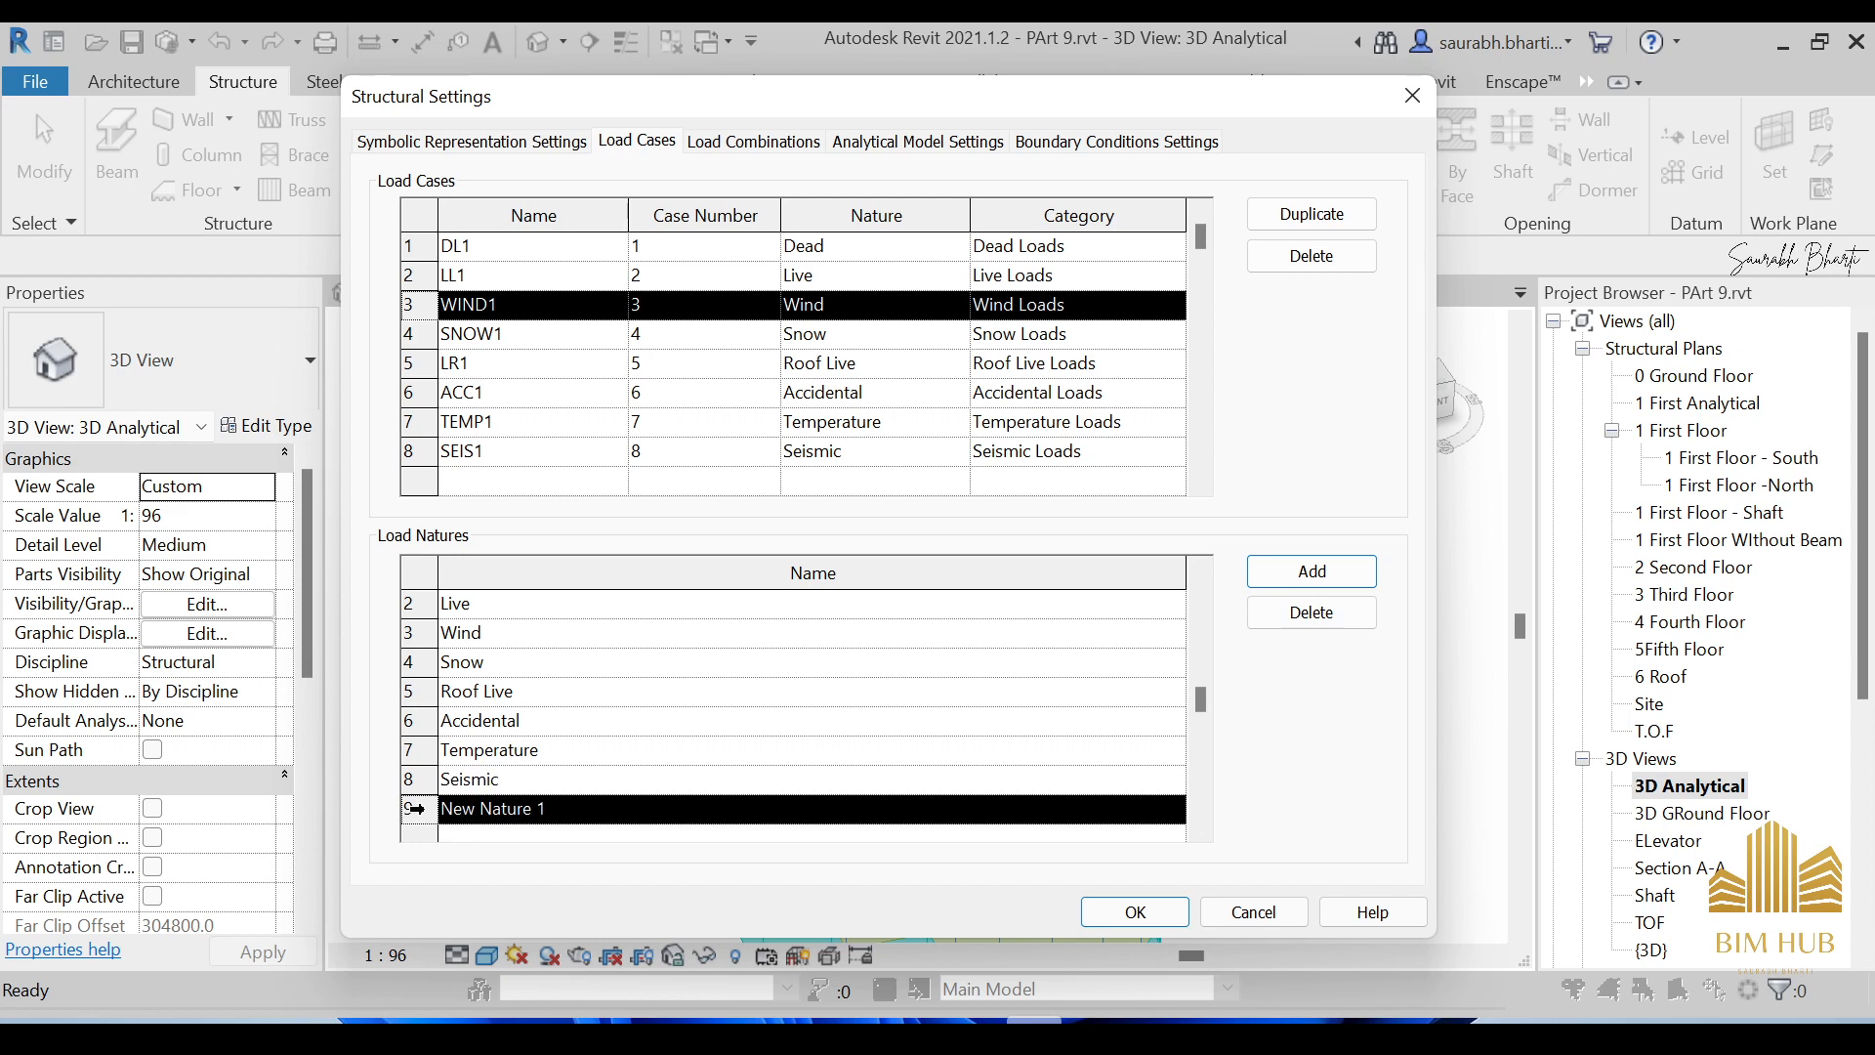
click(1352, 613)
click(1023, 605)
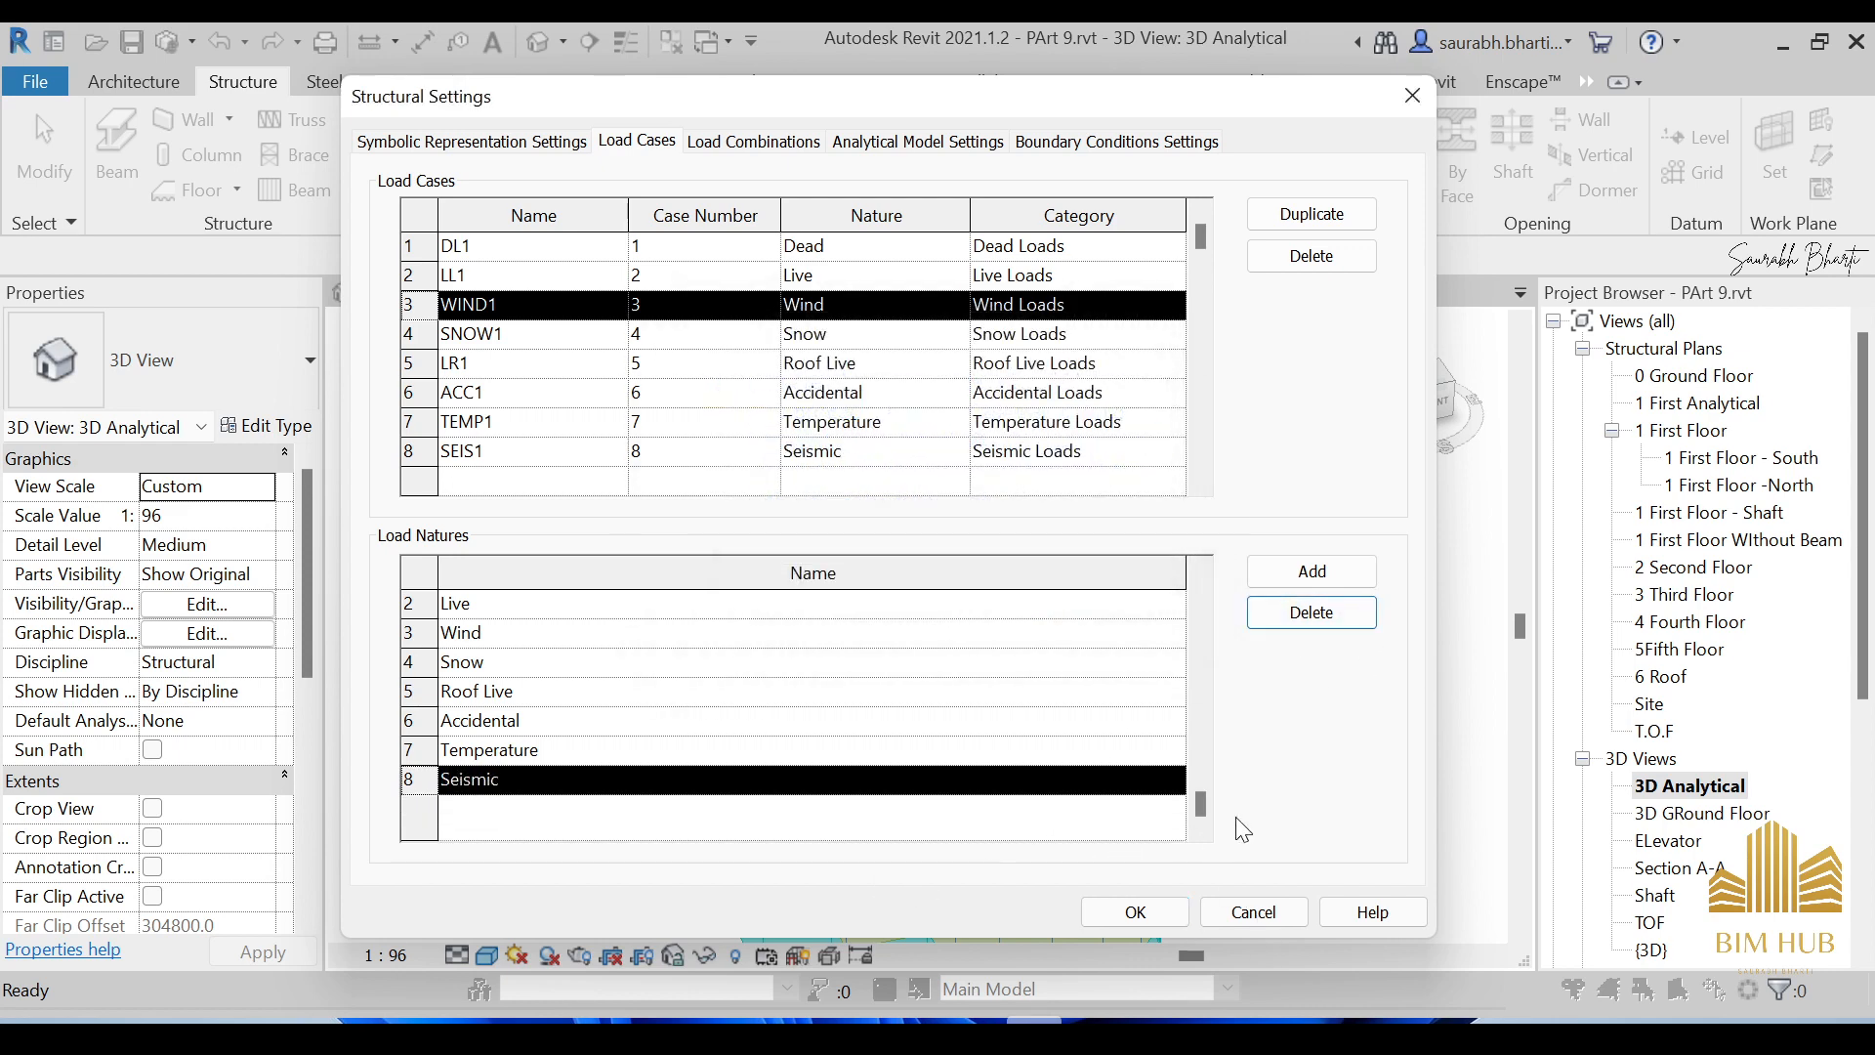
Leave LR1's nature as Roof Live and apply the Structural Settings with OK.
click(958, 363)
click(996, 280)
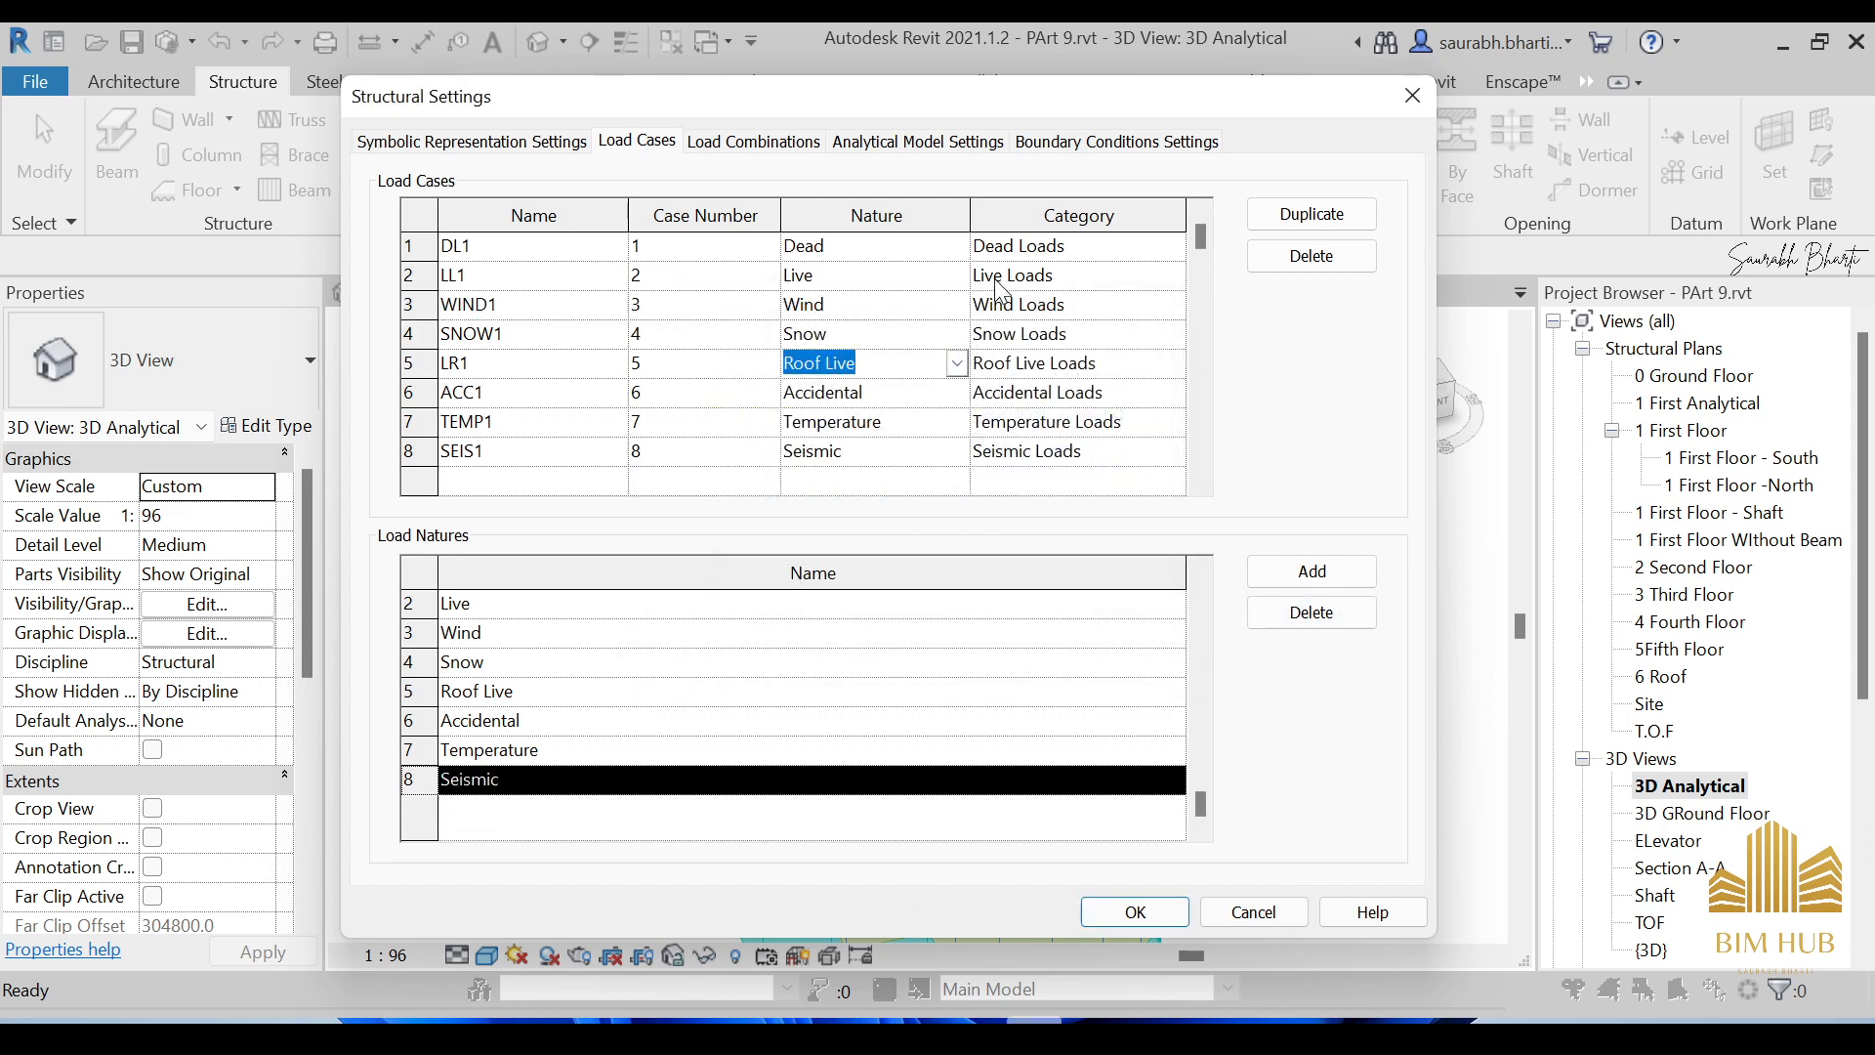
click(705, 247)
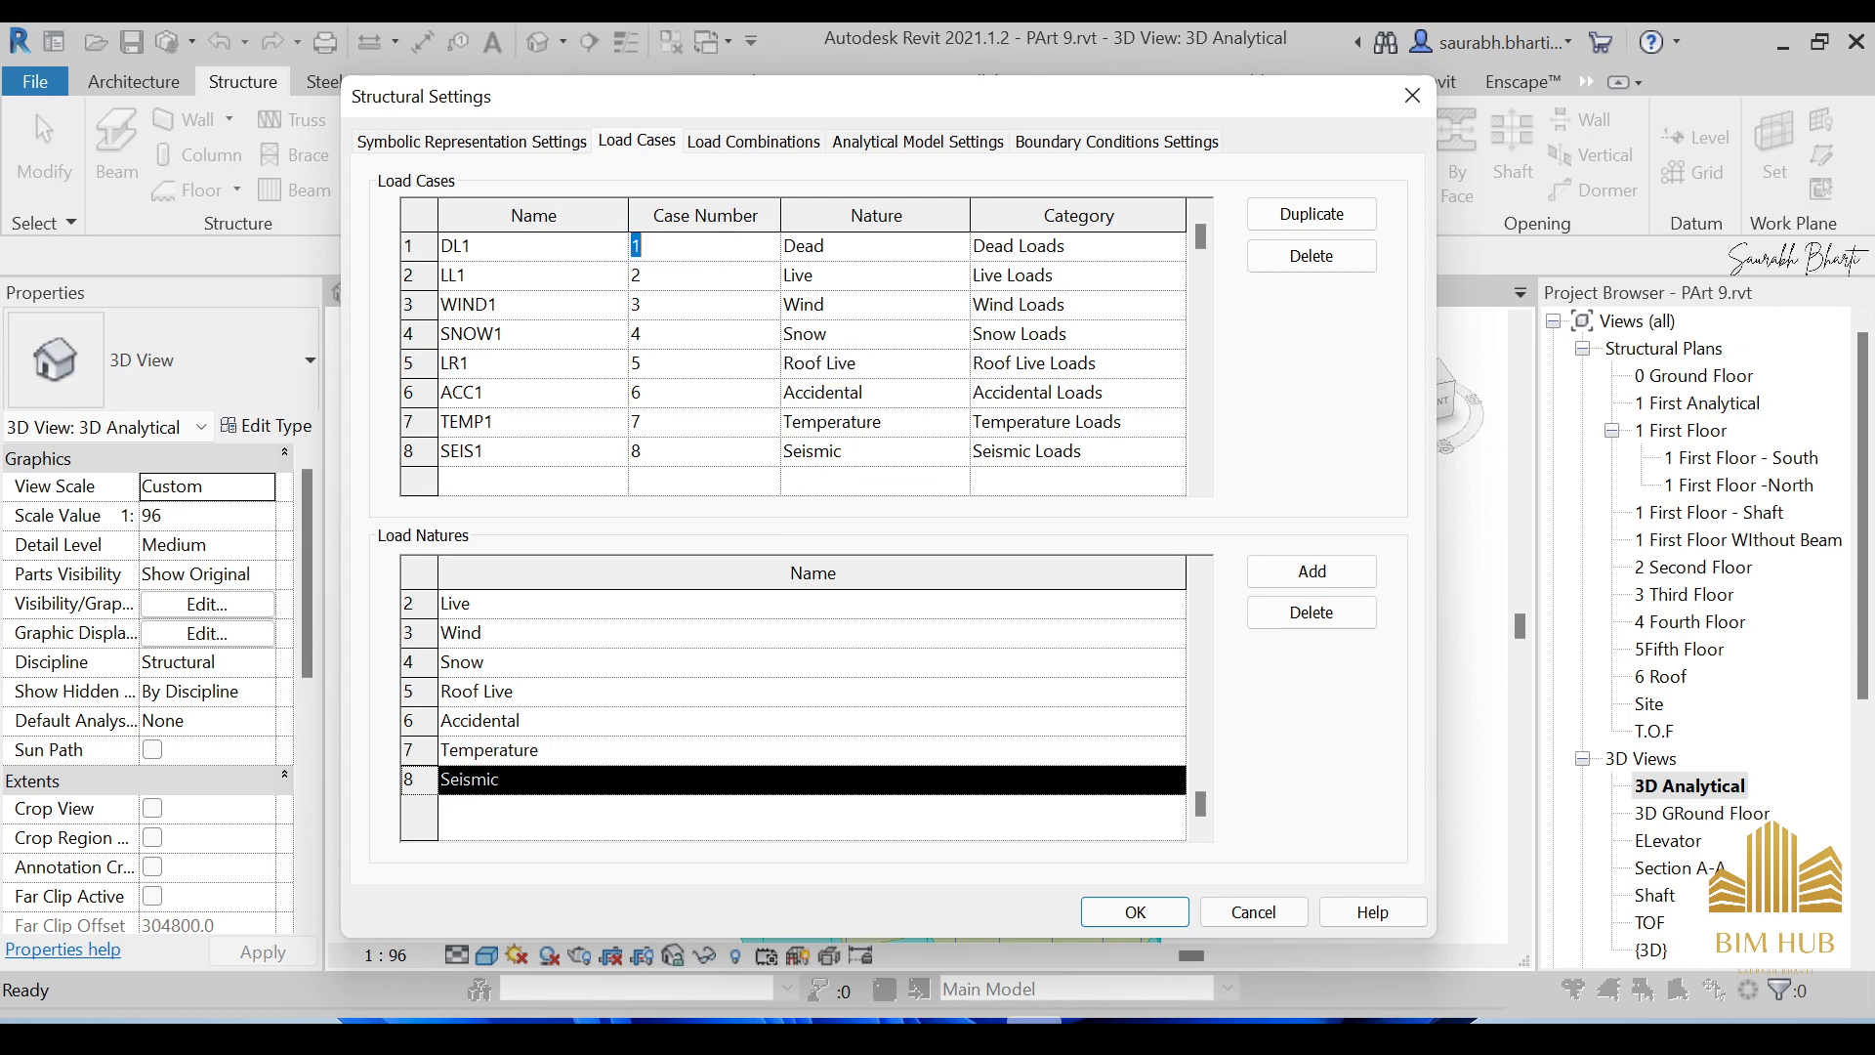
click(1135, 912)
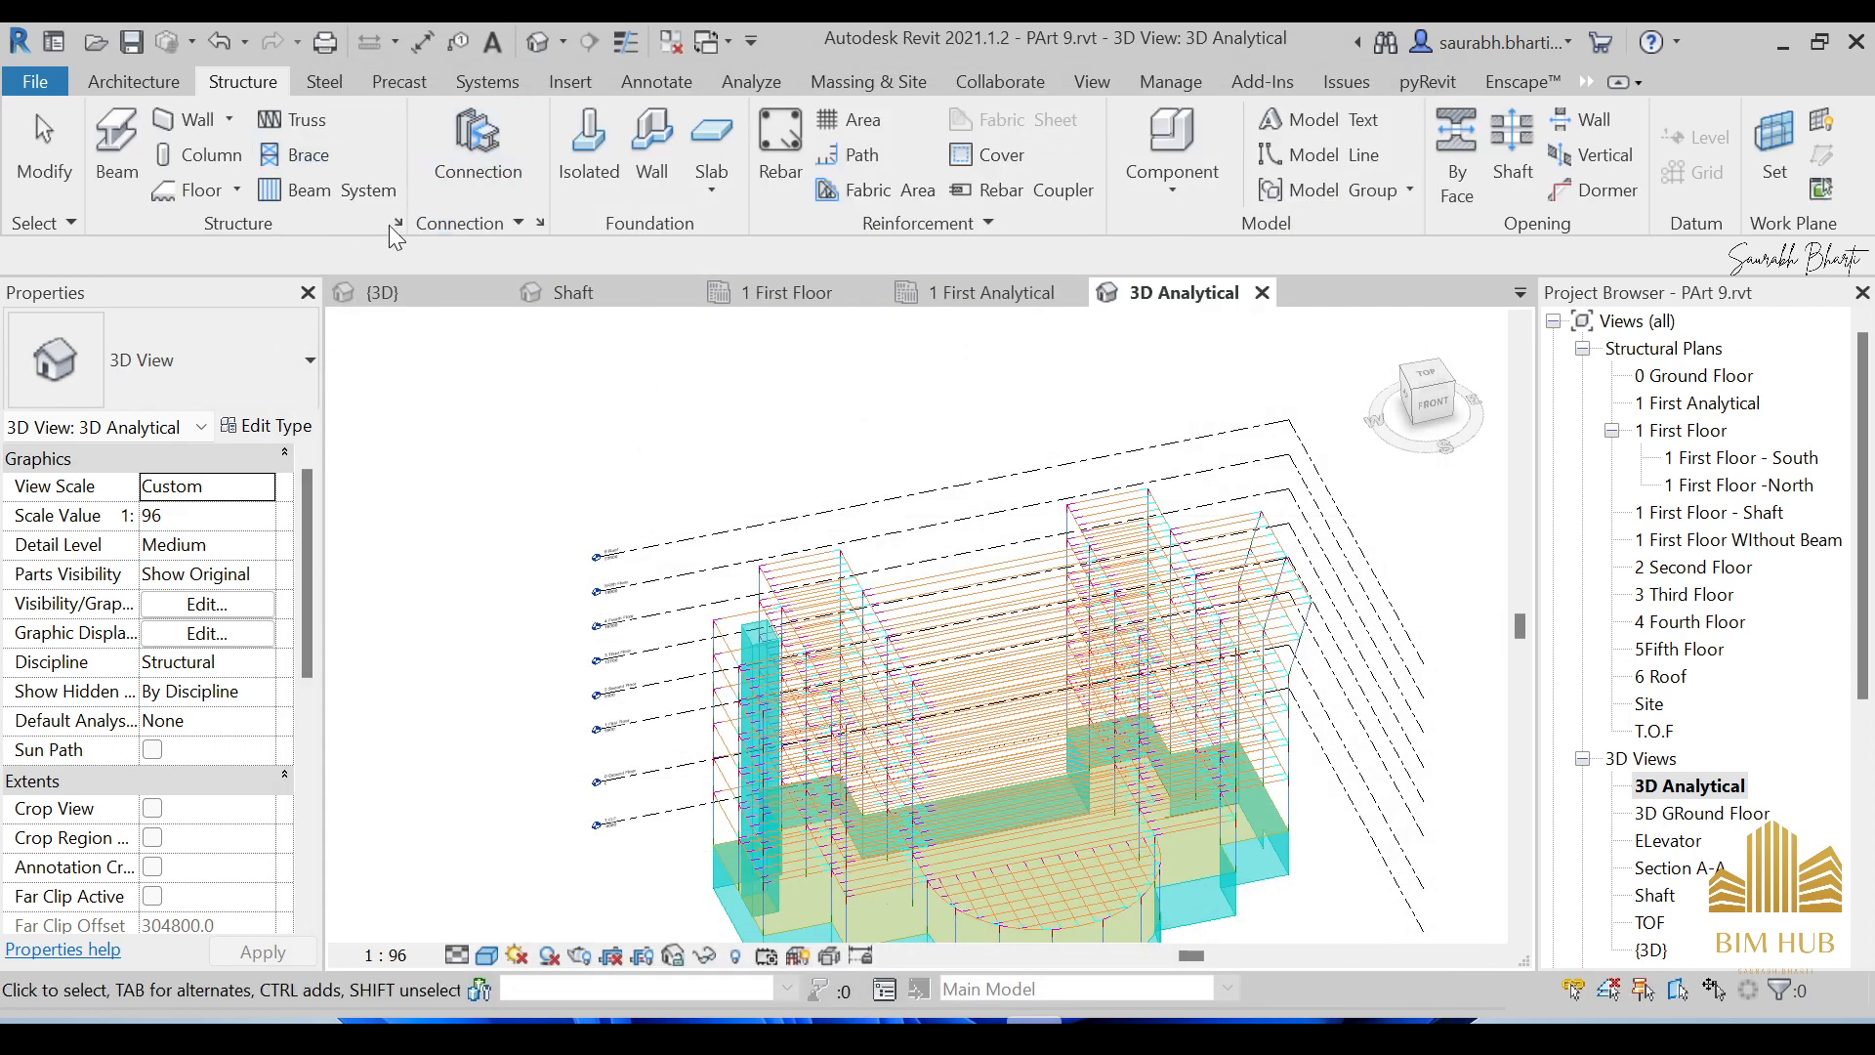
Reopen Structural Settings, look through the Load Combinations and Boundary Conditions tabs, then close.
click(396, 222)
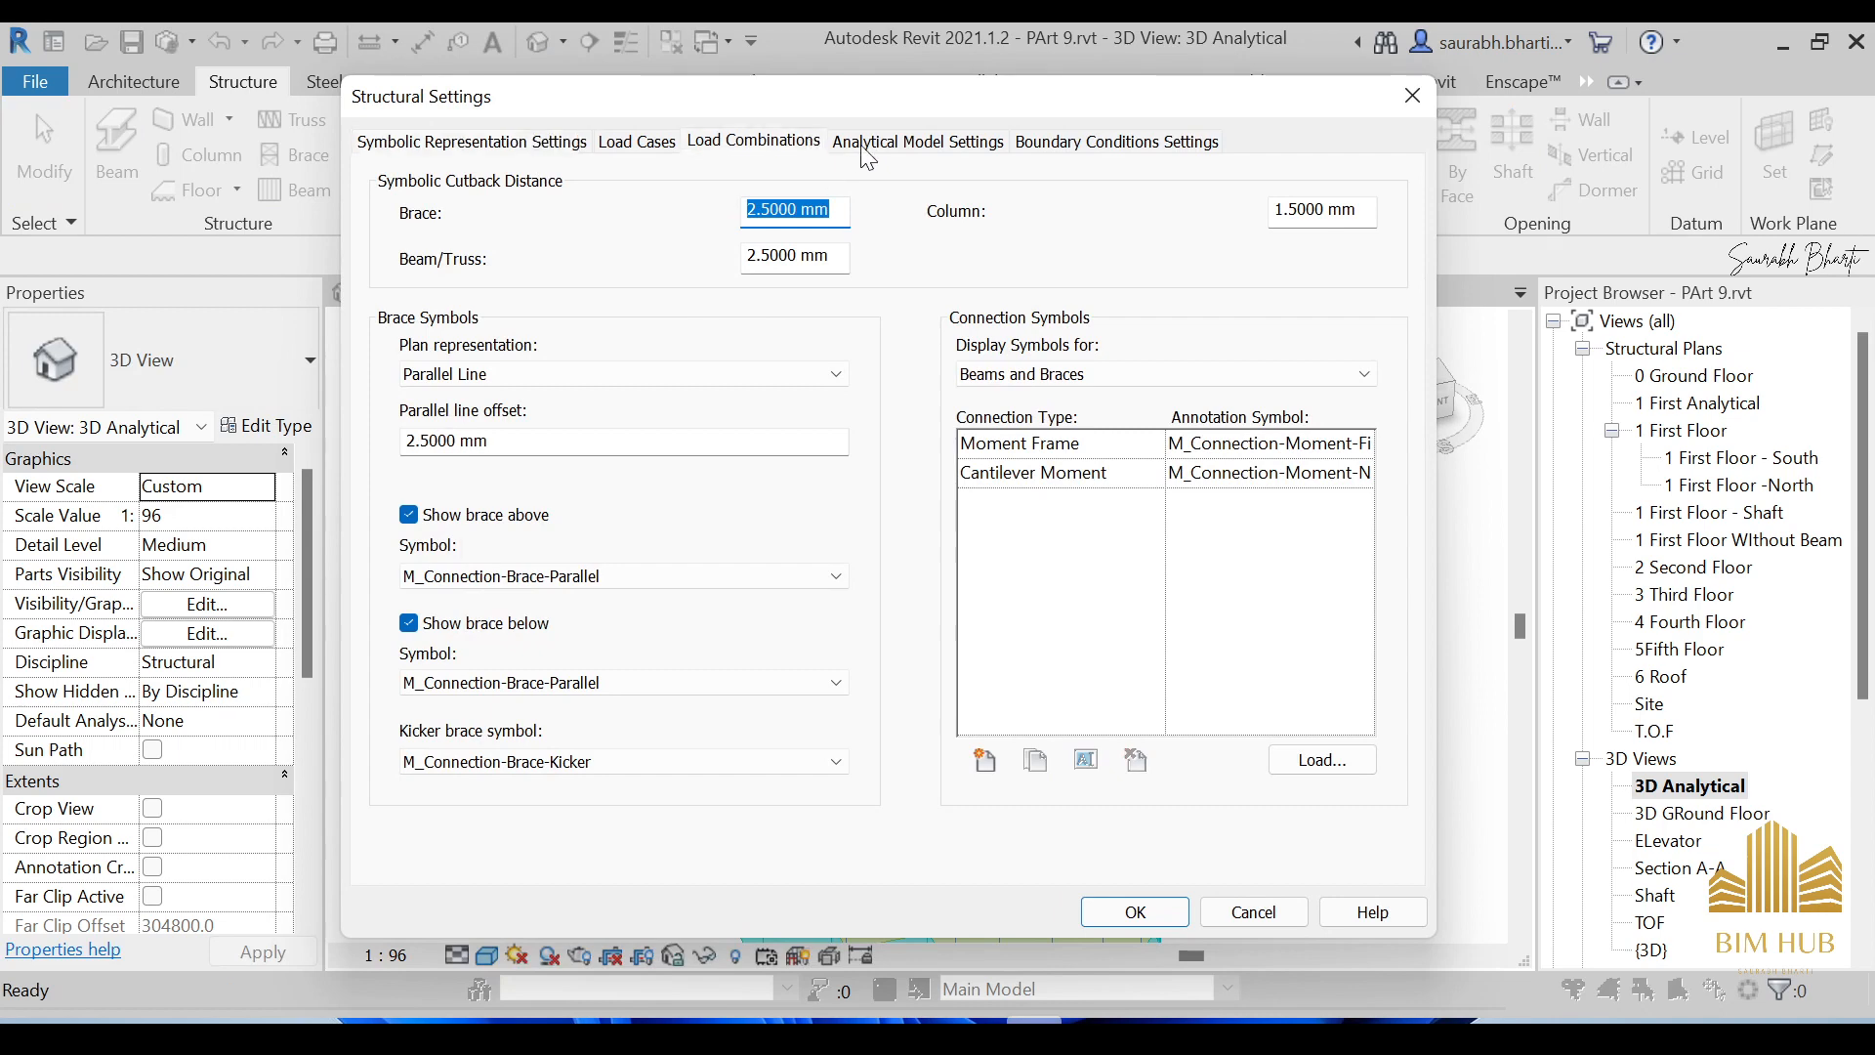
click(866, 148)
click(807, 149)
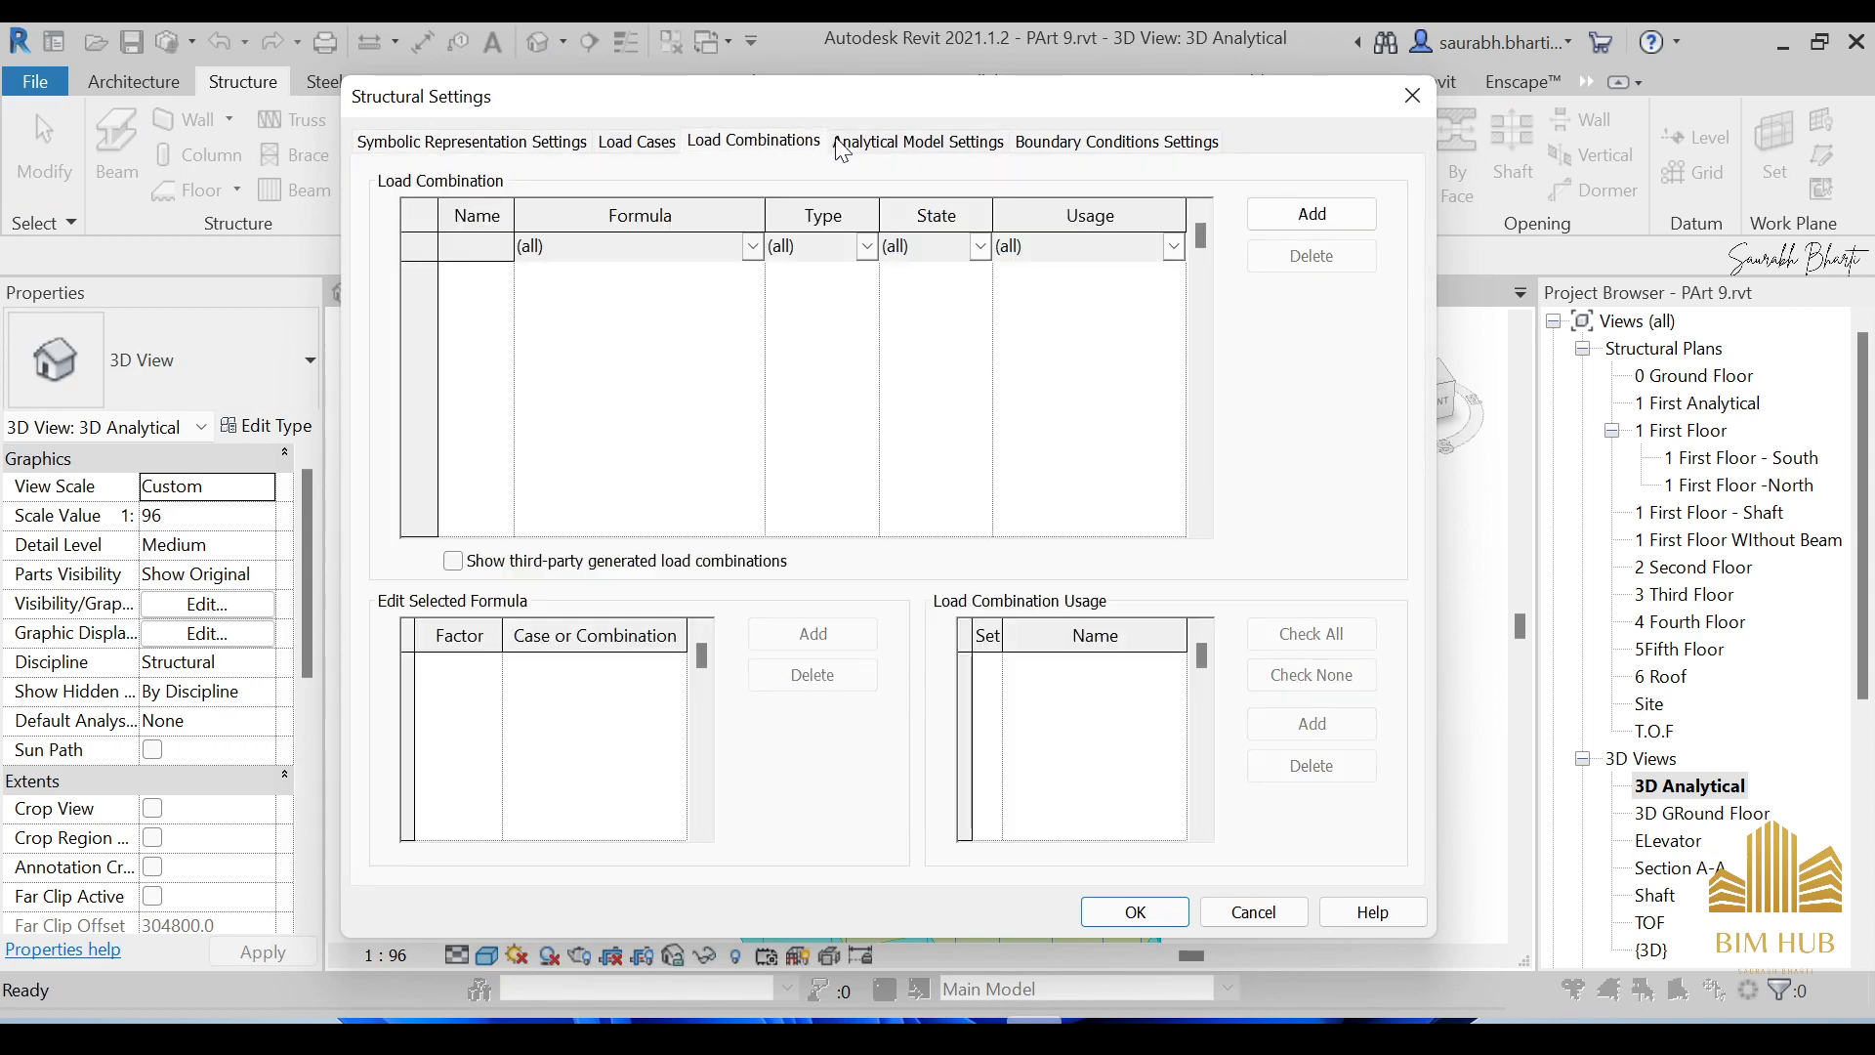
click(650, 144)
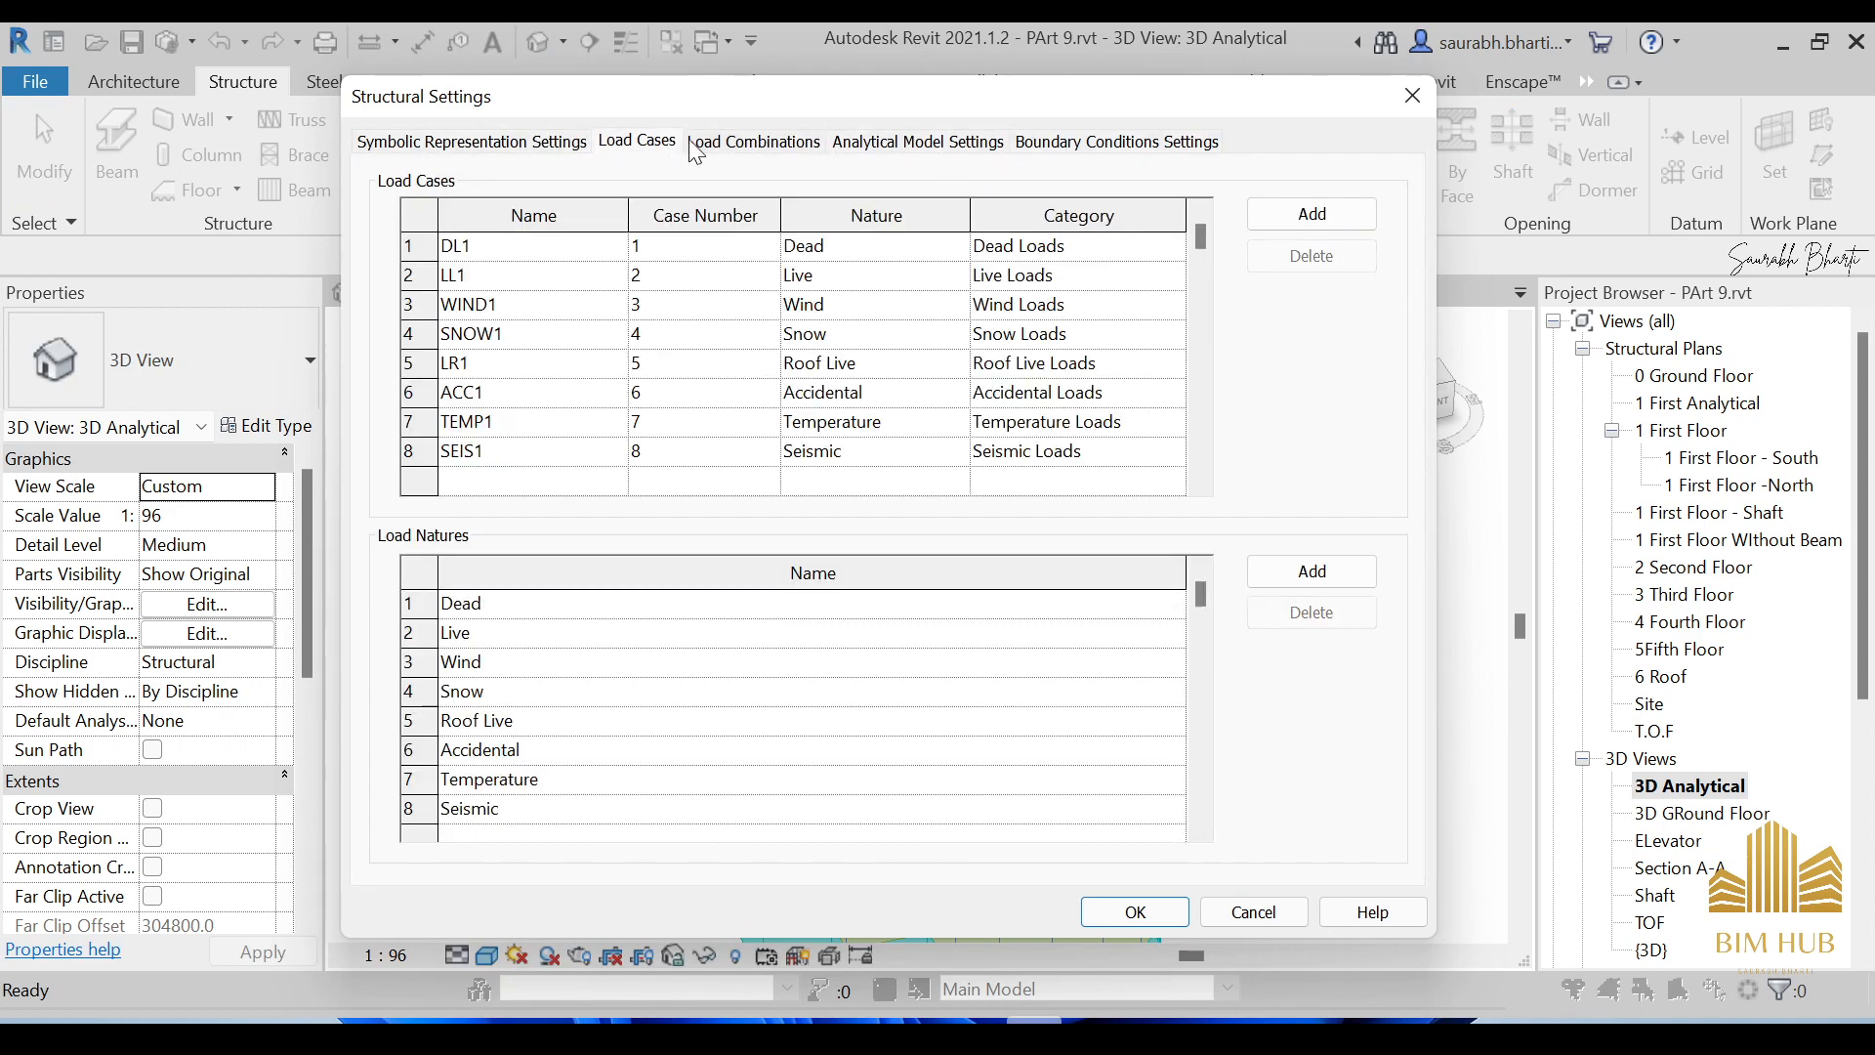
click(747, 147)
click(1121, 161)
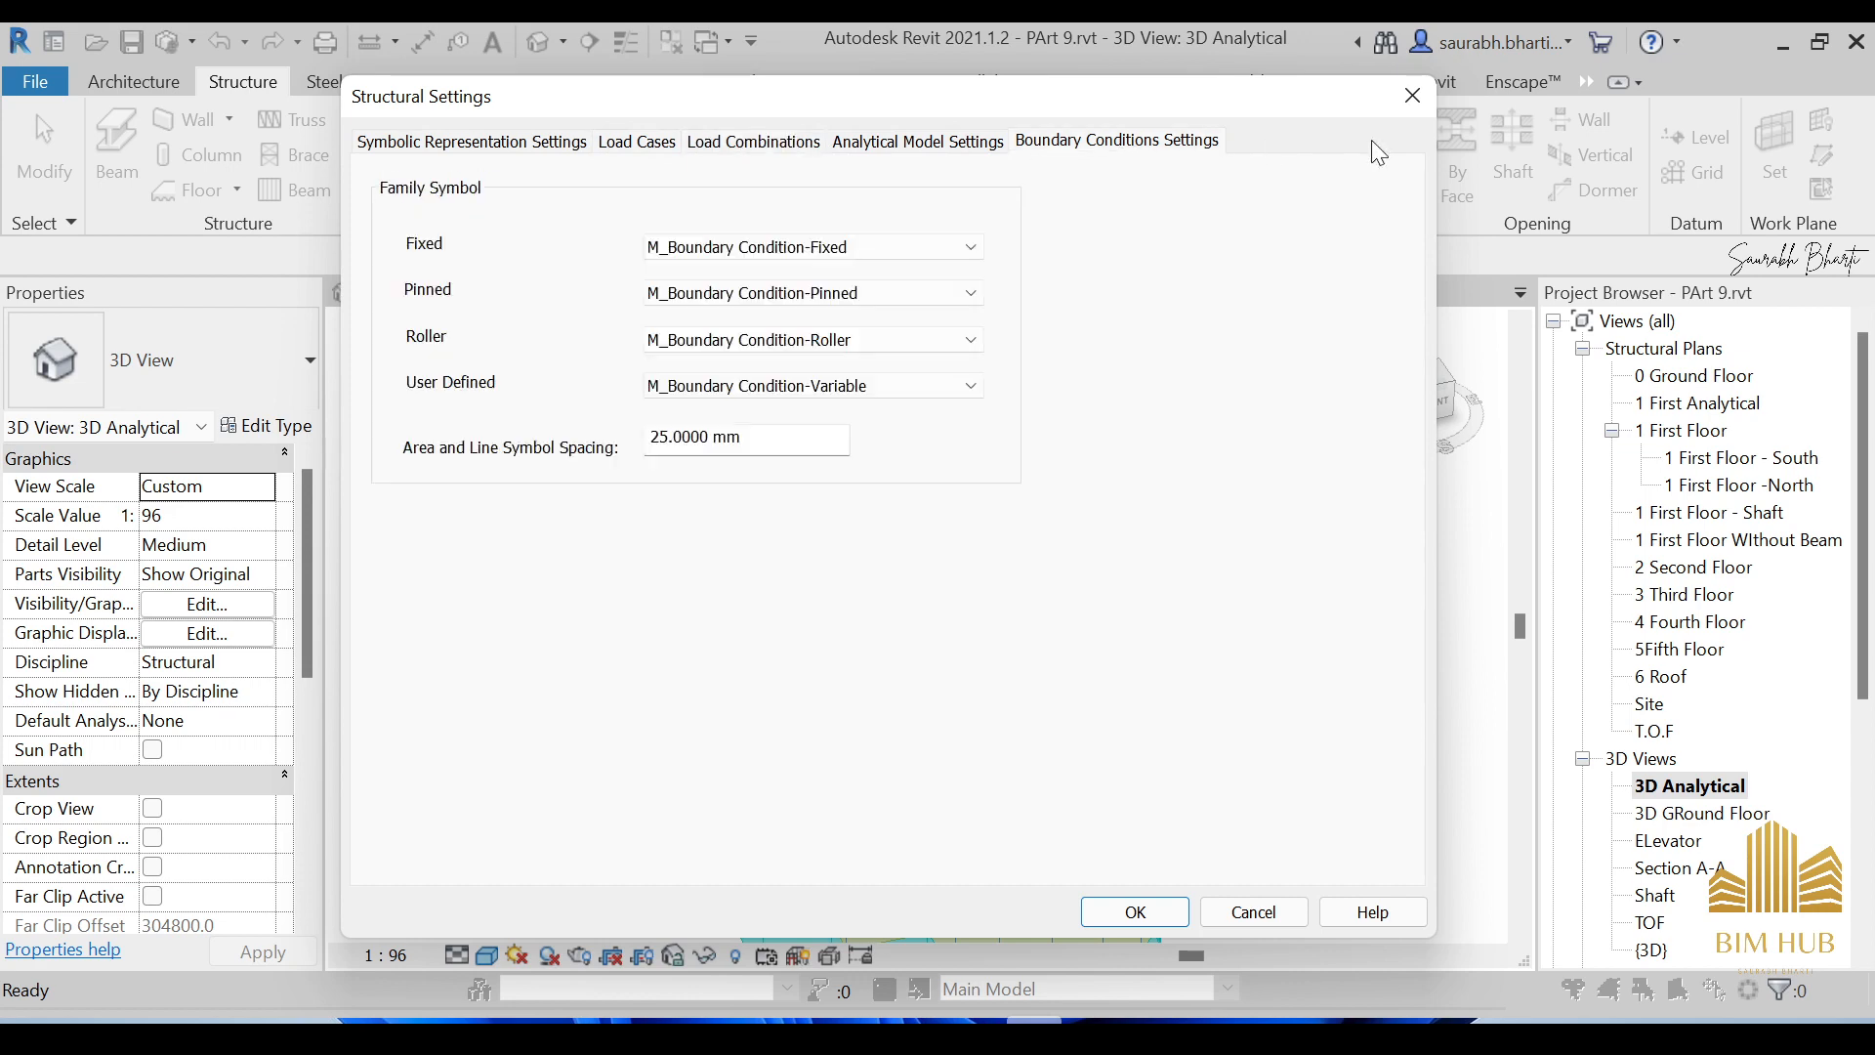
click(1411, 98)
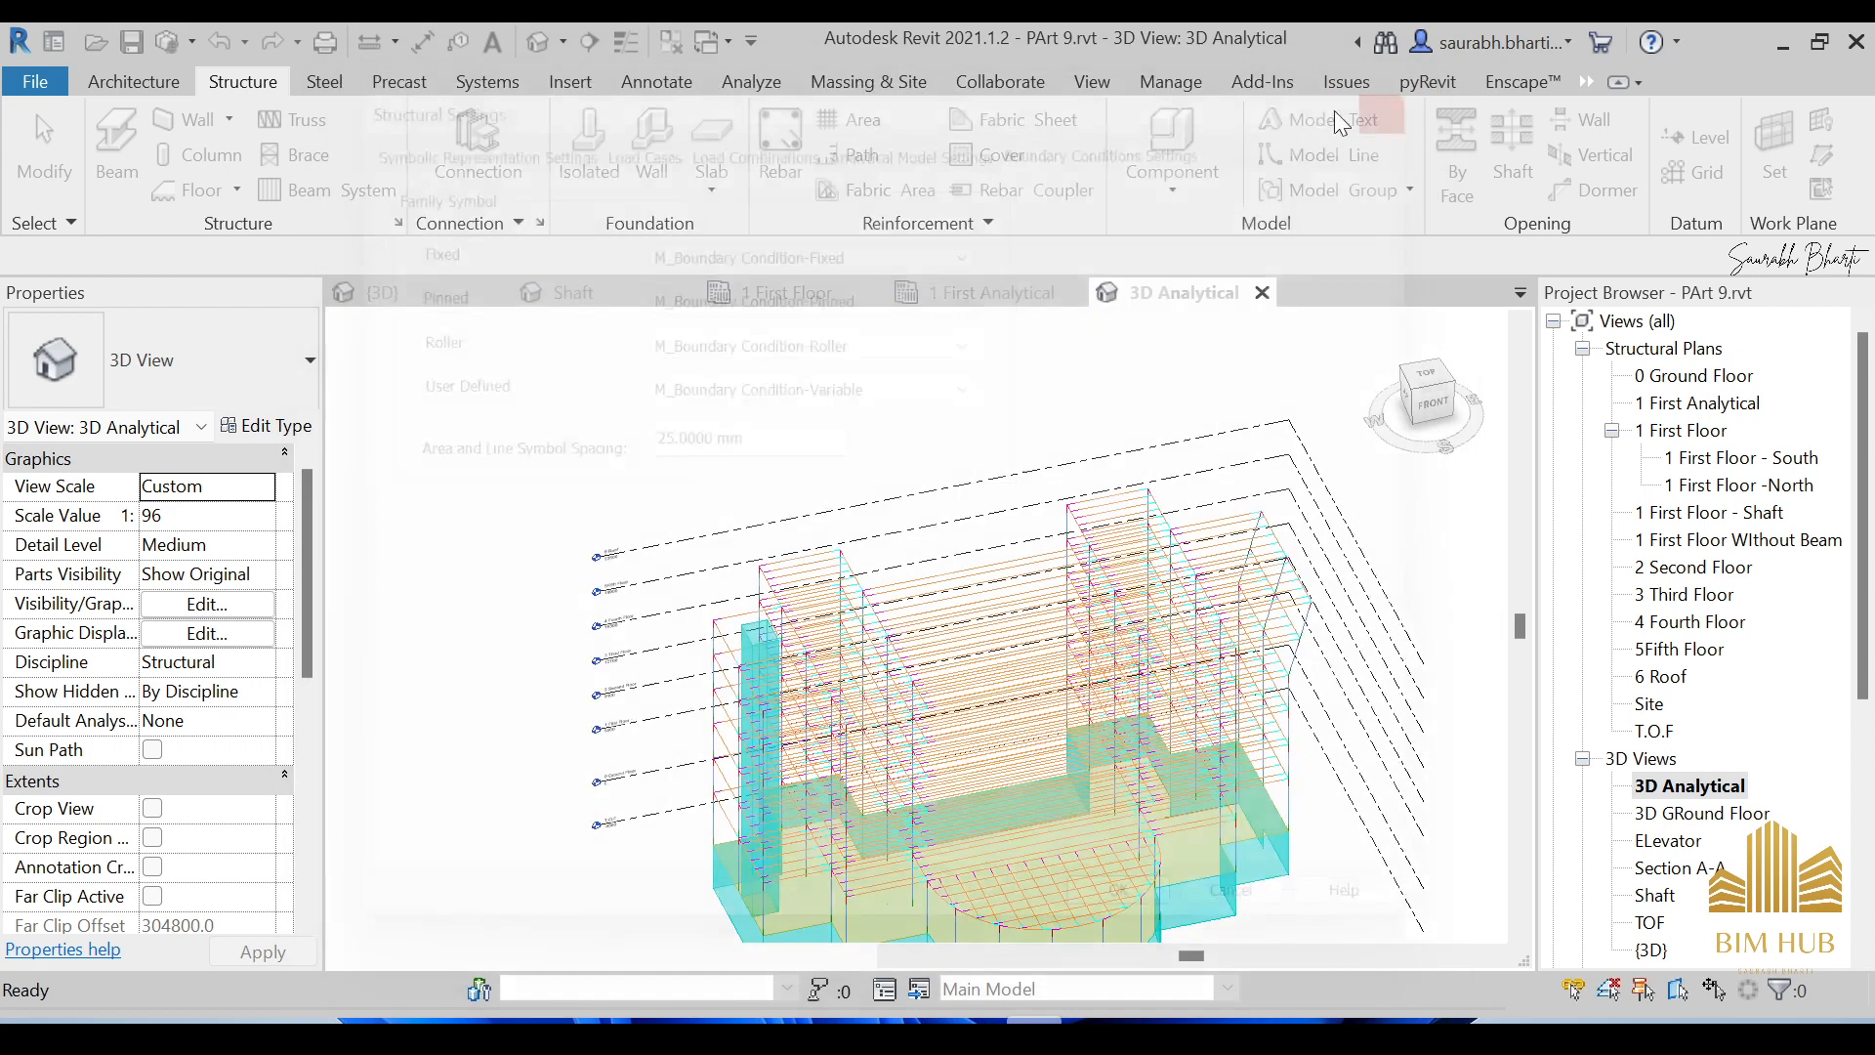
Open the load settings from the Analyze tab, browse their pages, and close without changes.
click(756, 85)
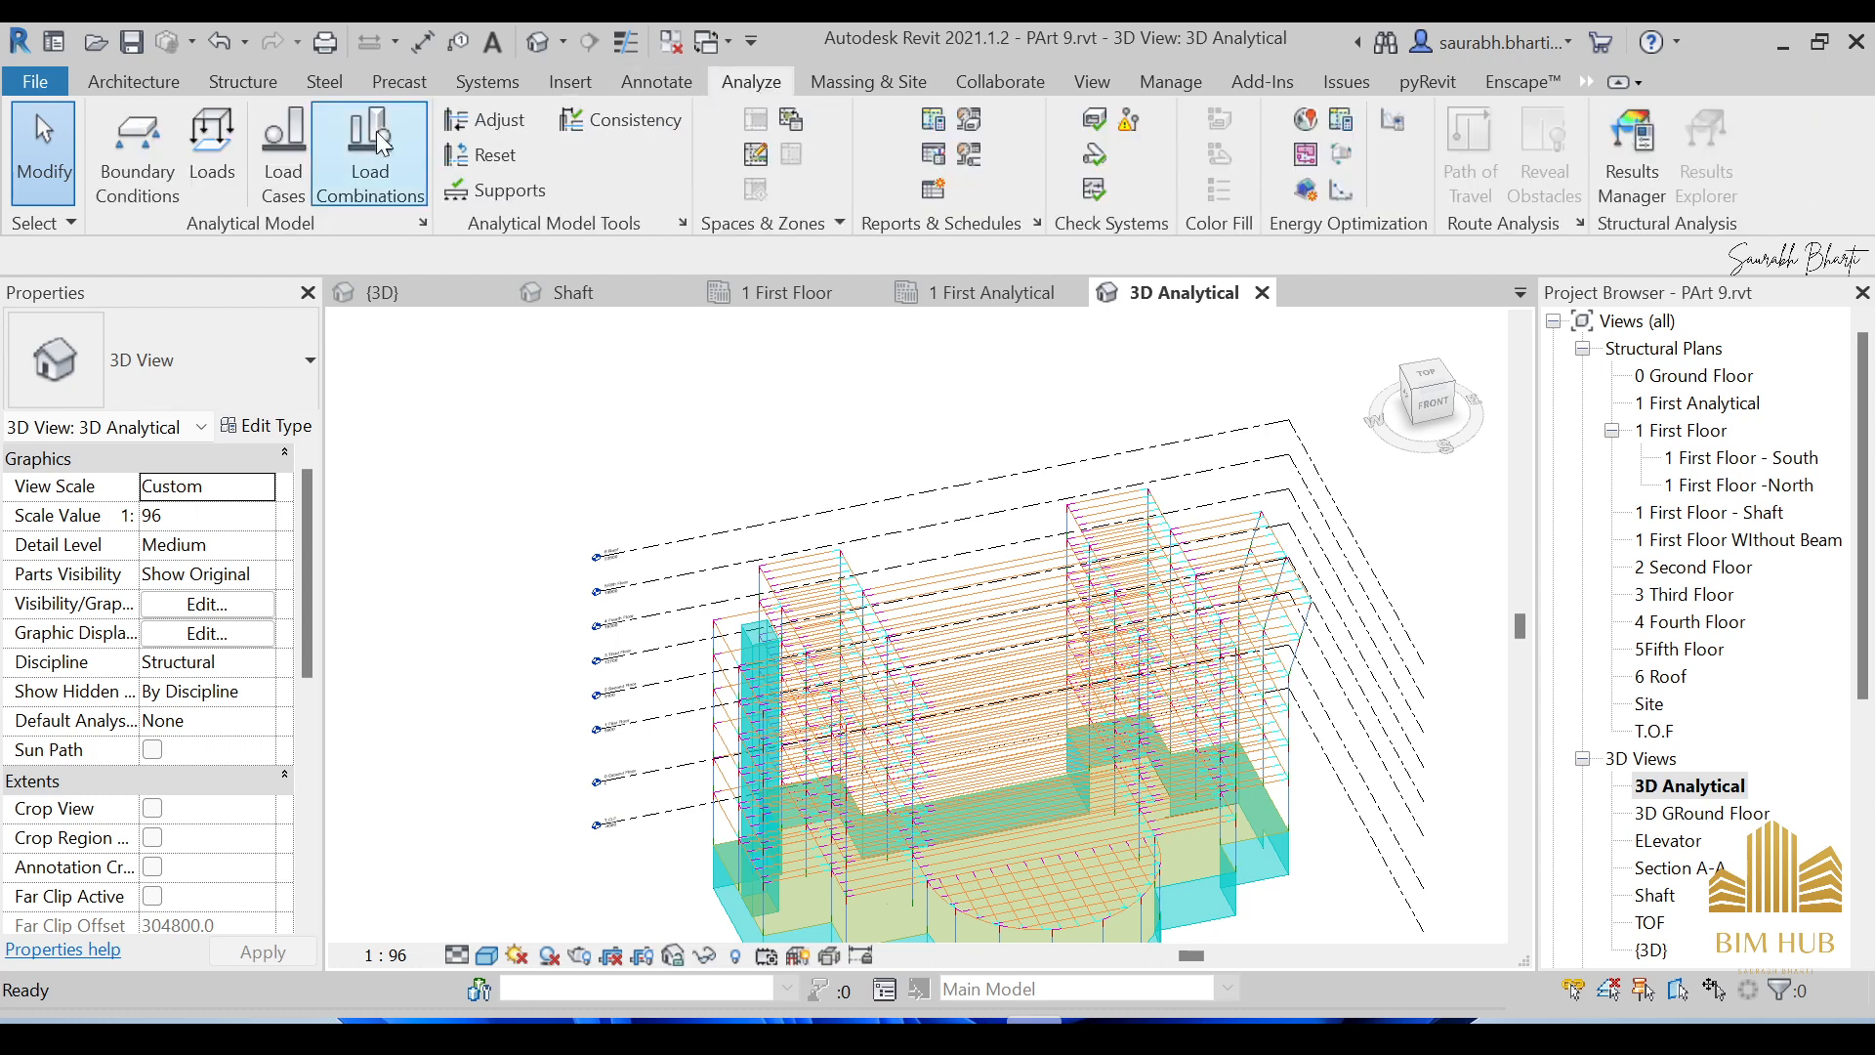
click(297, 139)
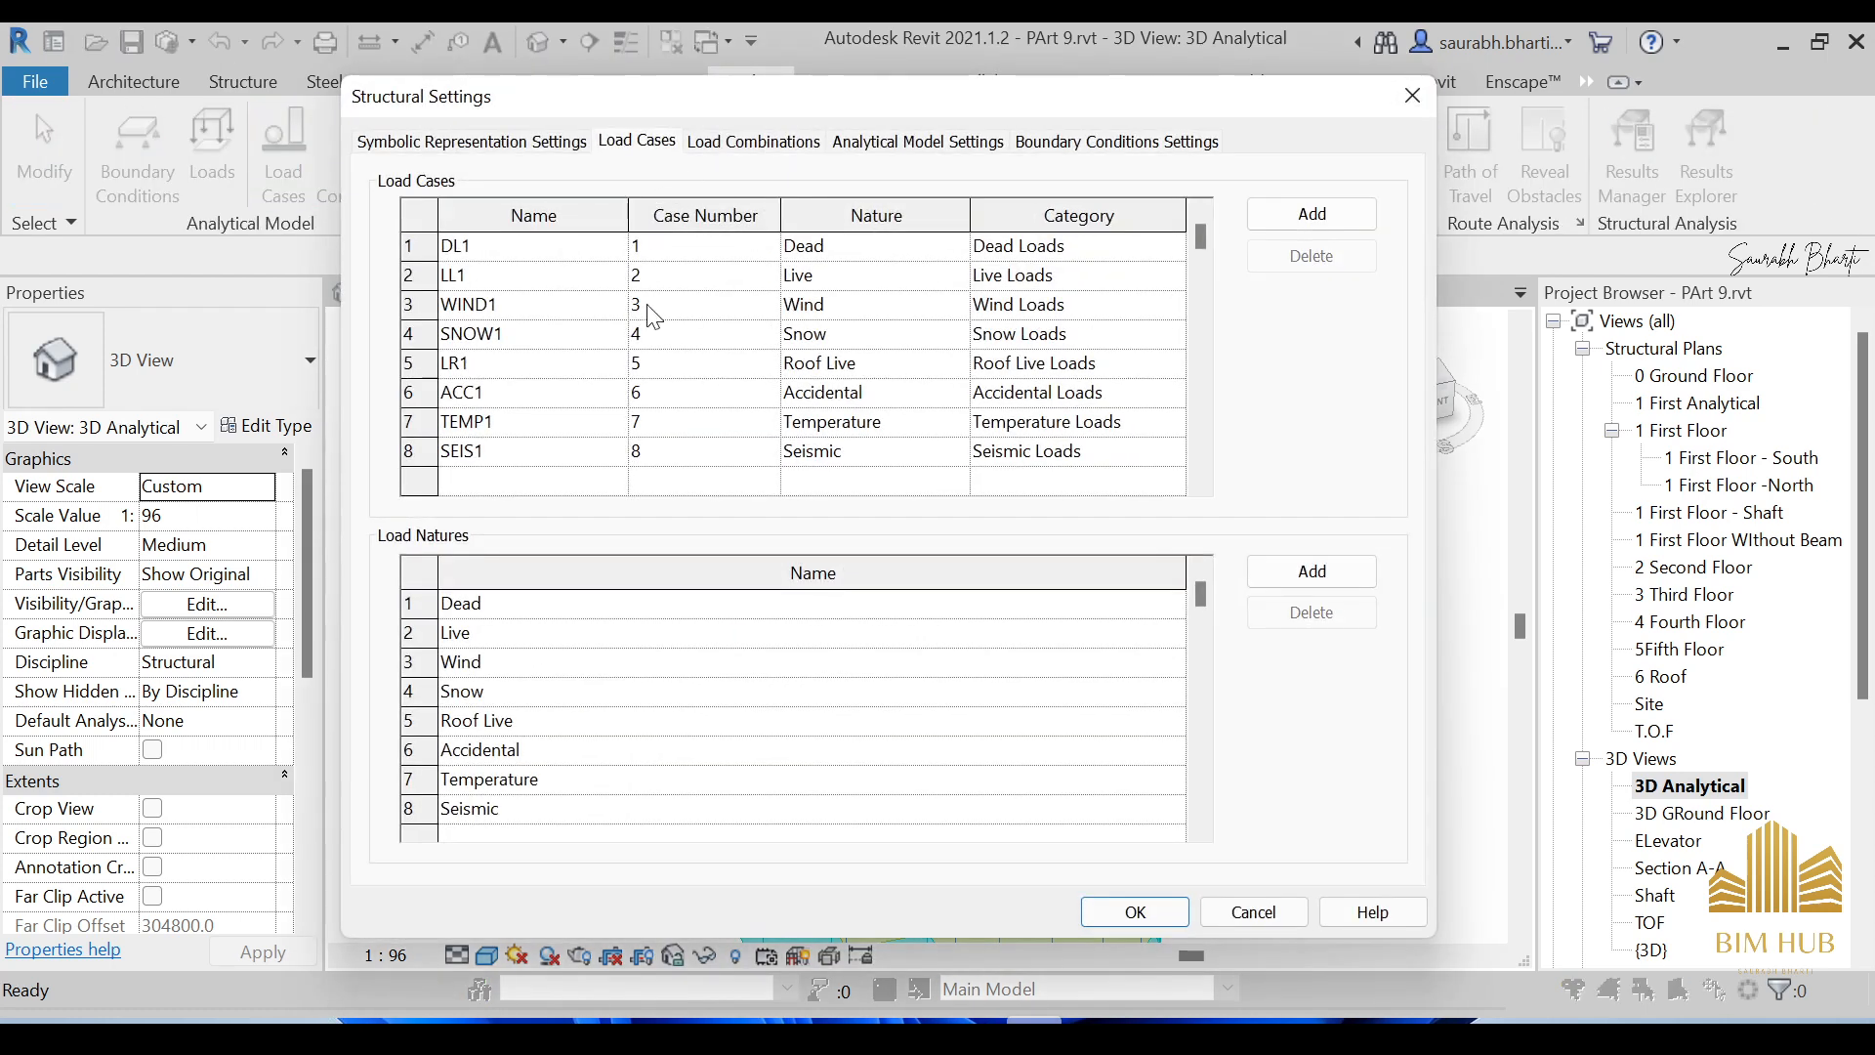
drag(680, 102, 838, 108)
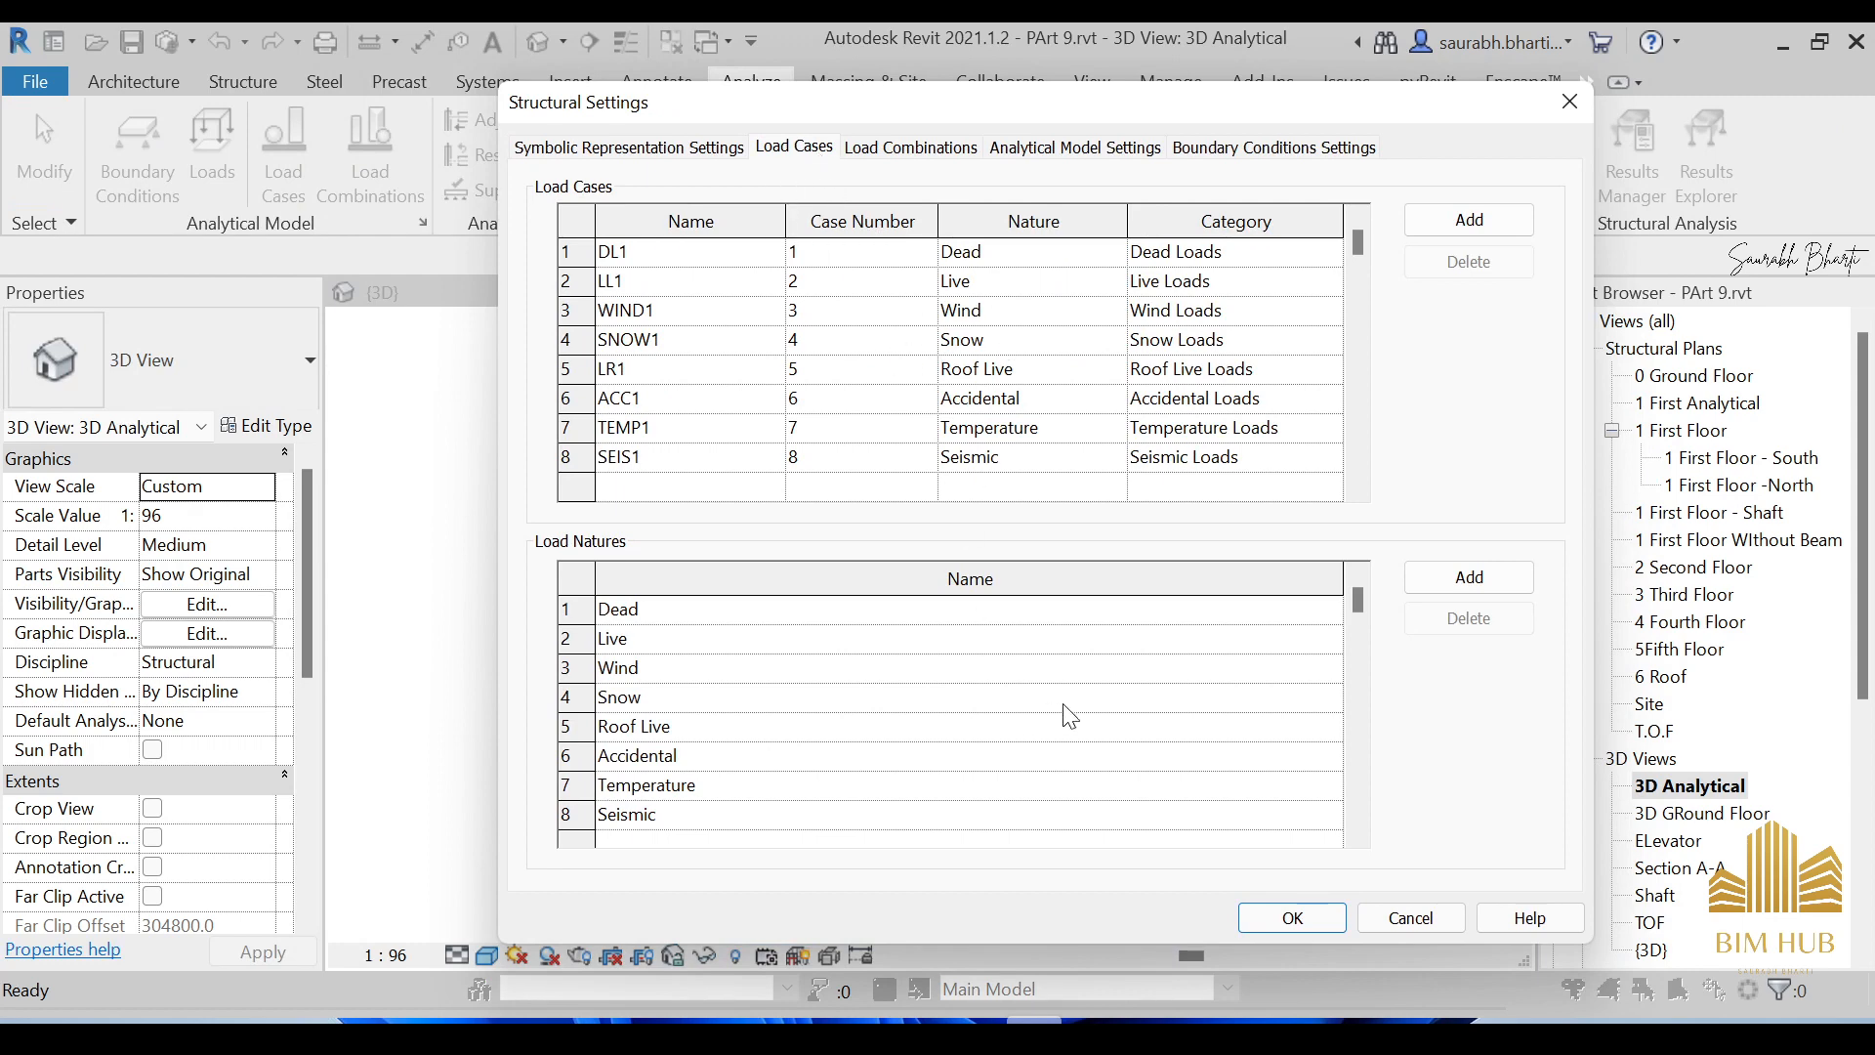
click(1411, 918)
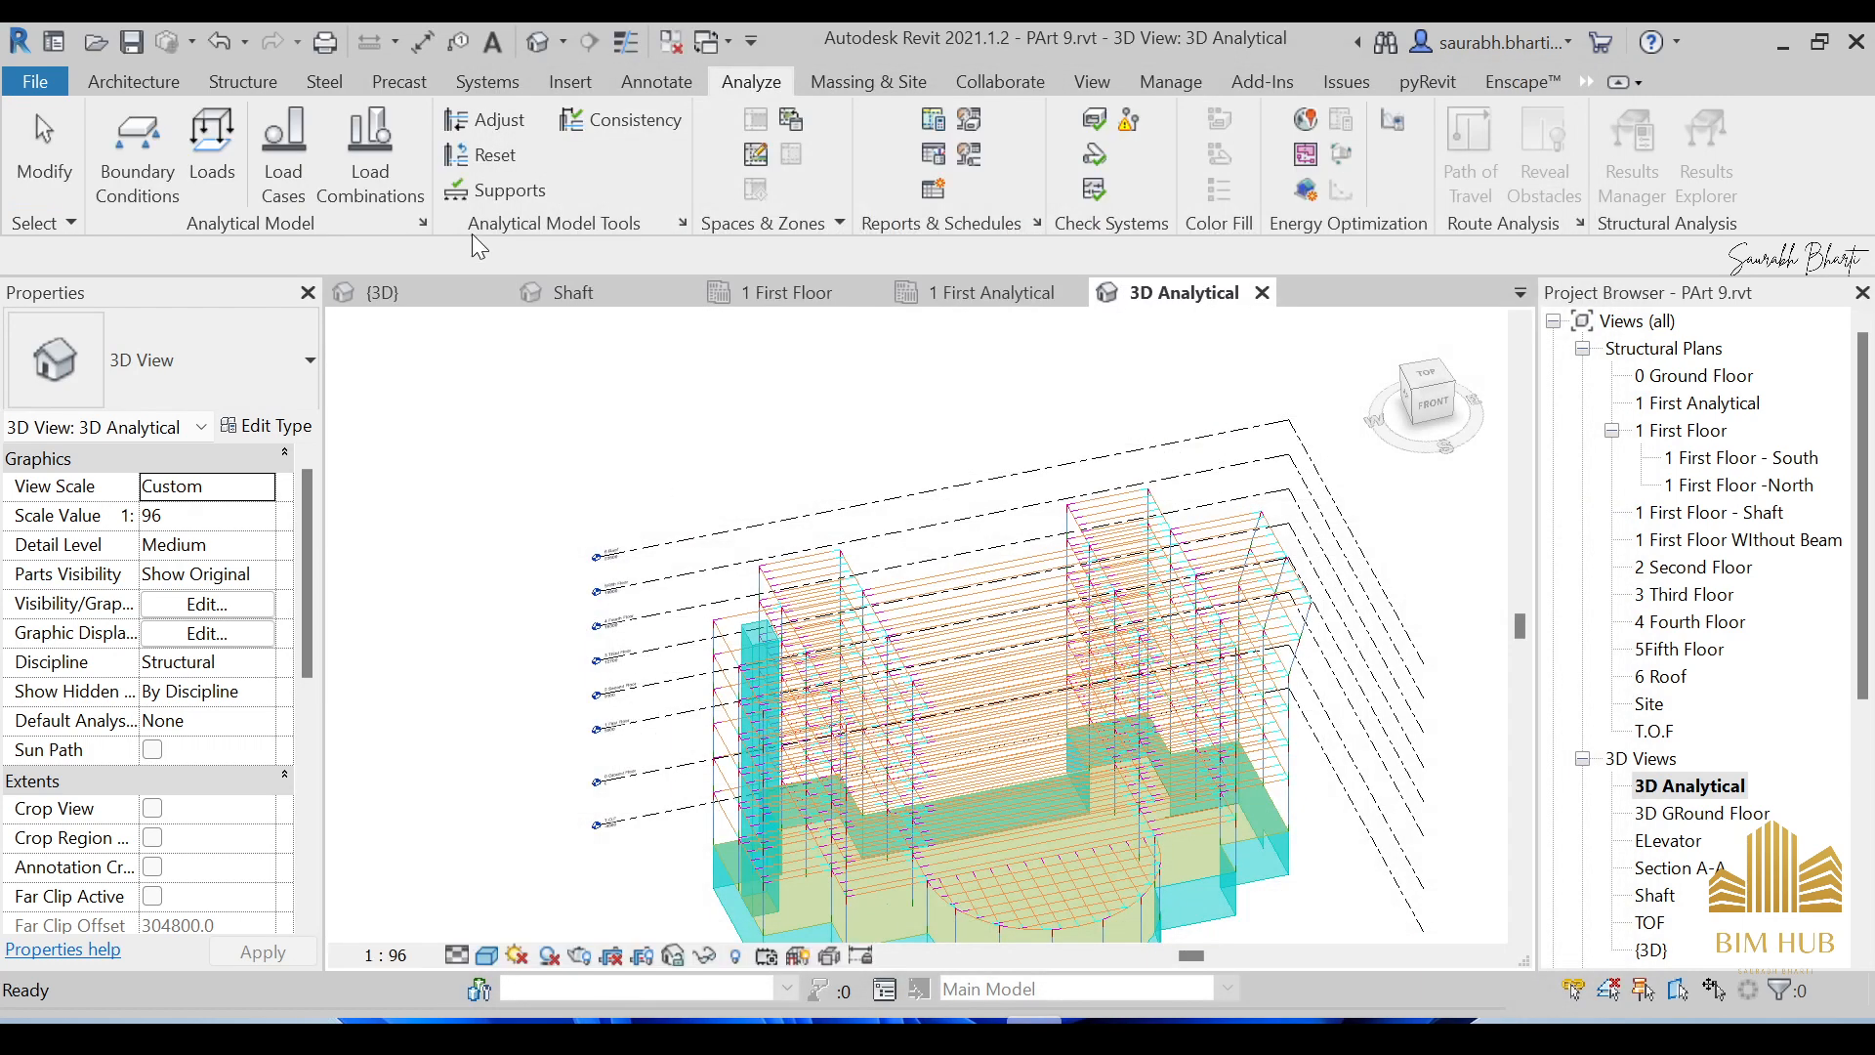
click(391, 156)
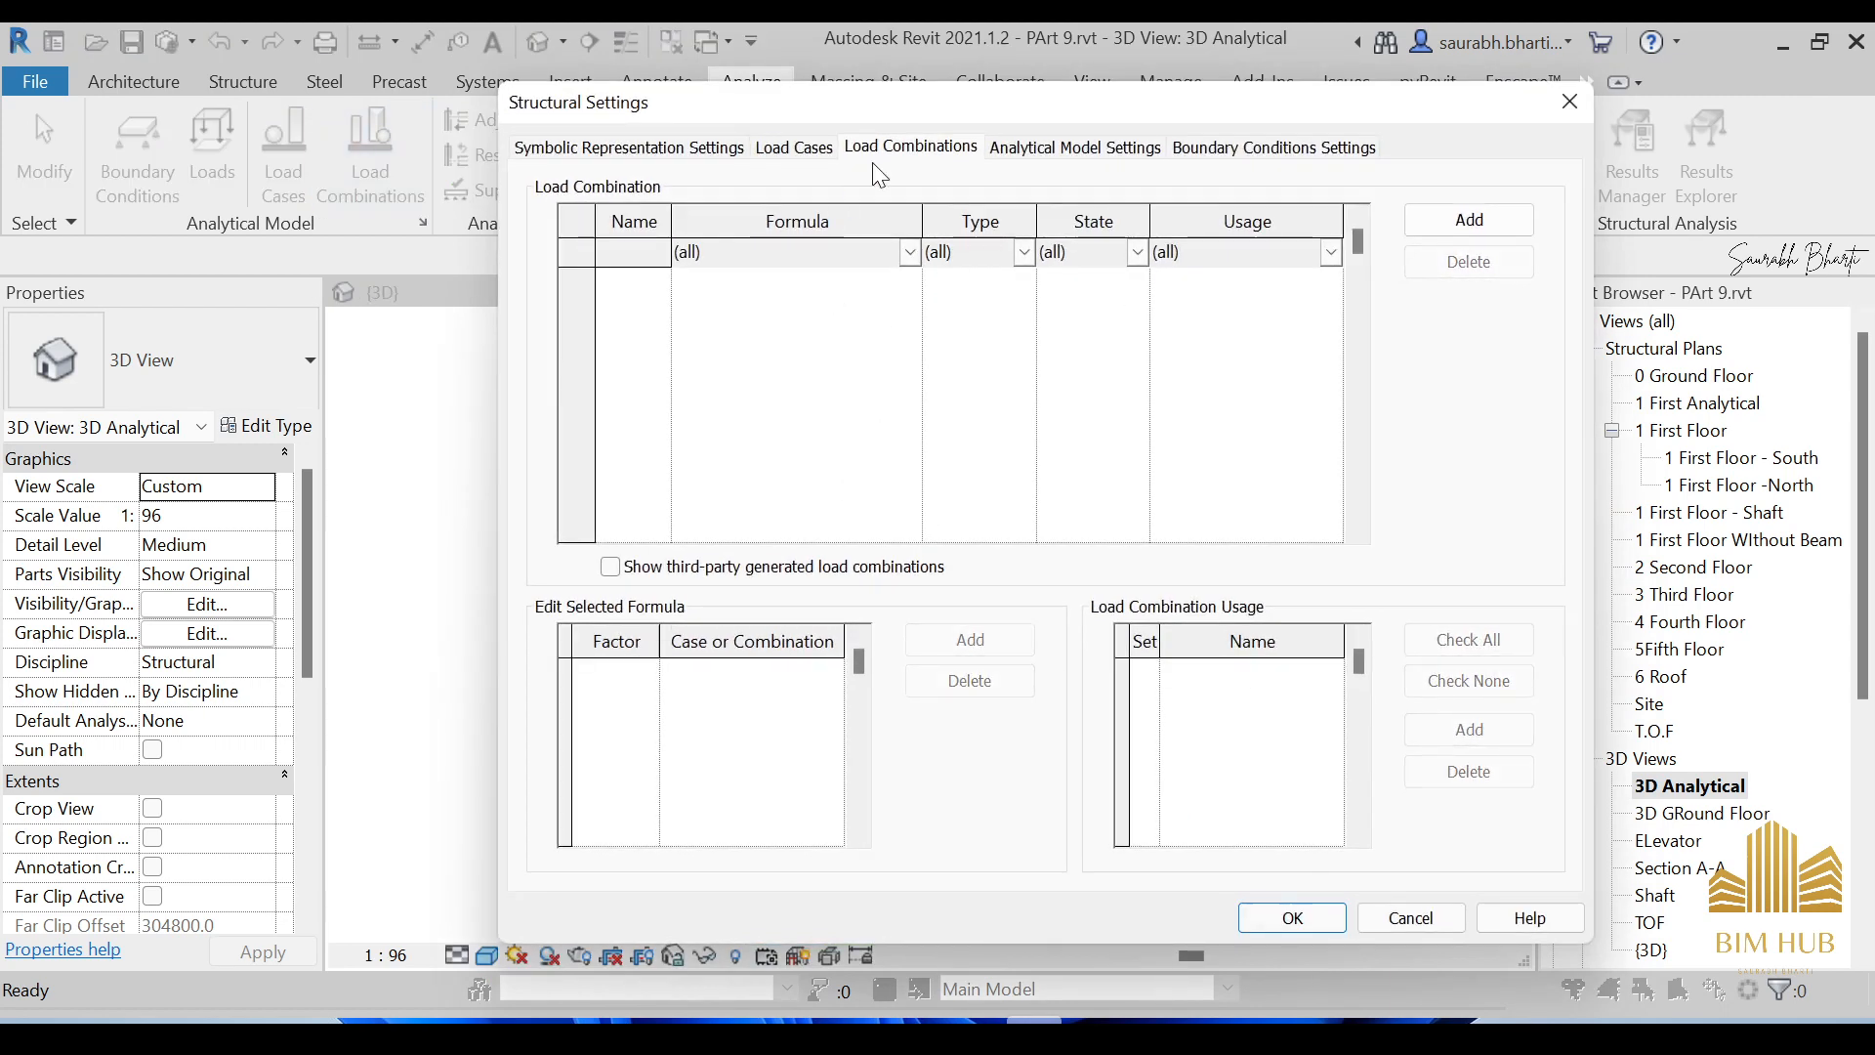
click(998, 148)
click(910, 149)
click(797, 149)
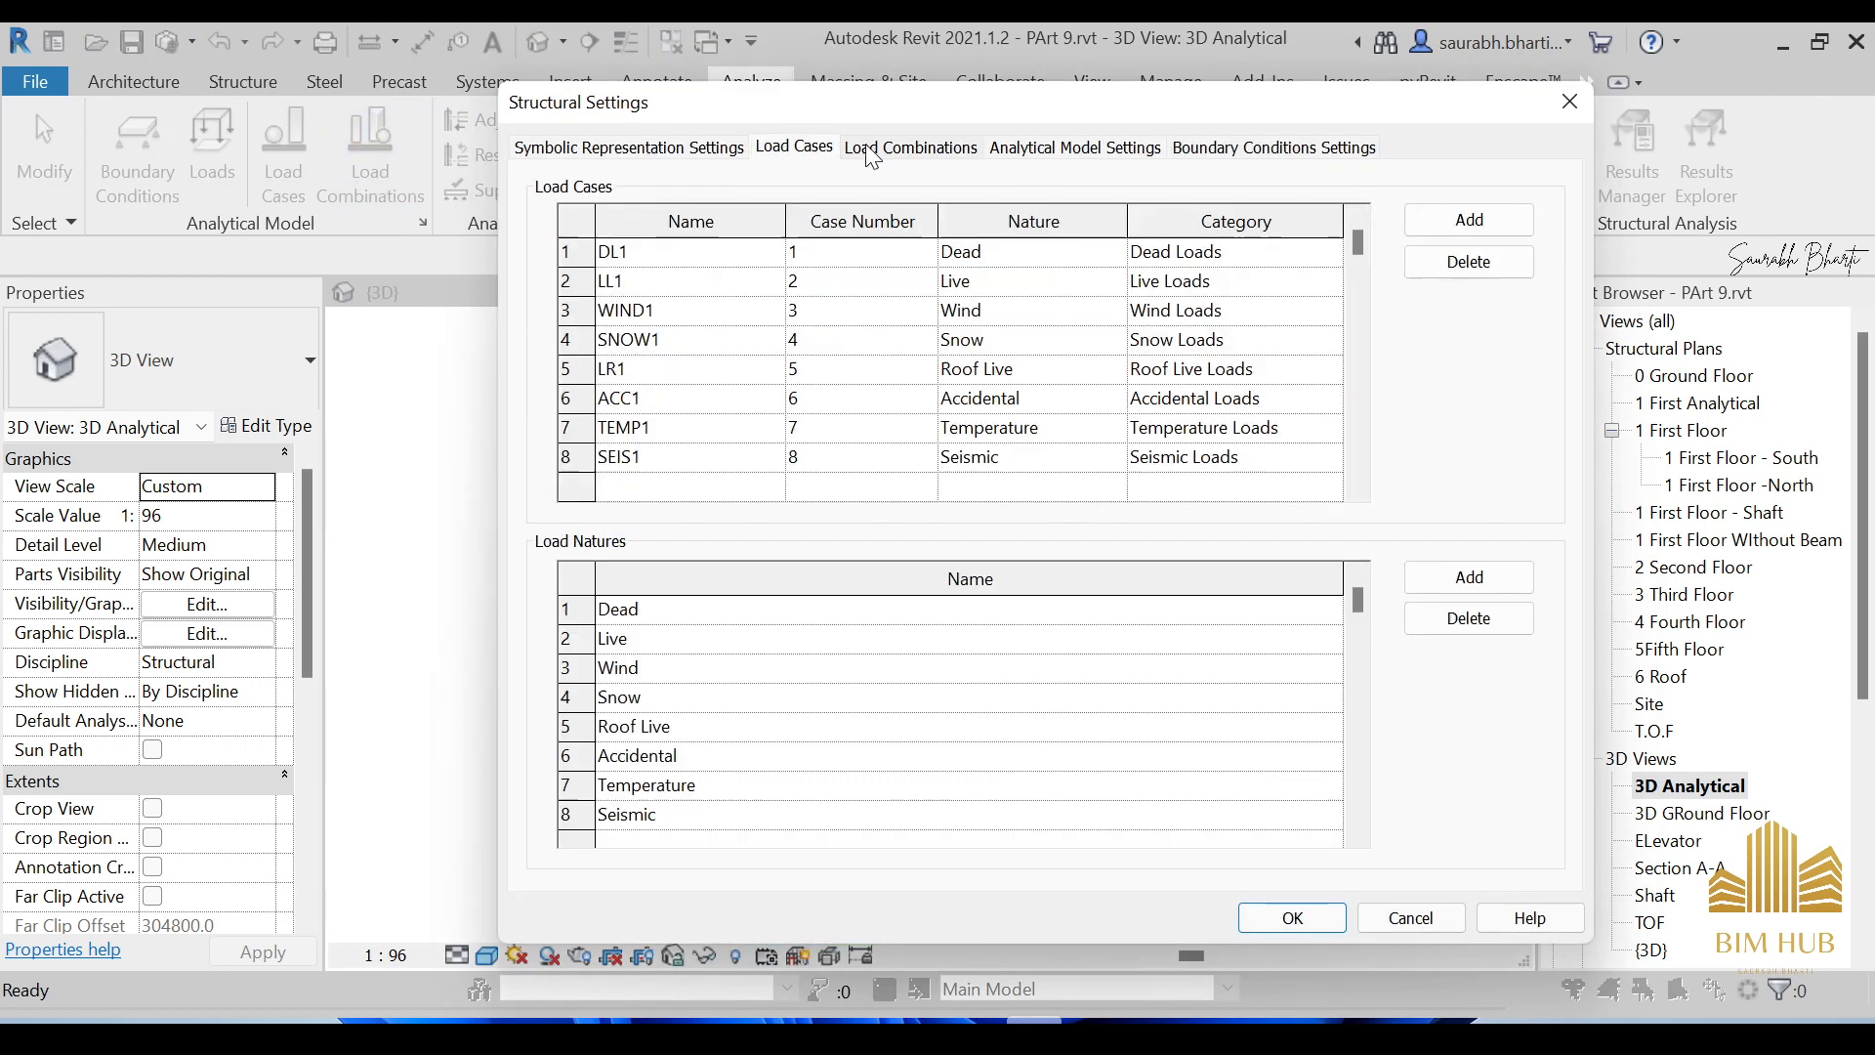
click(879, 148)
click(1570, 101)
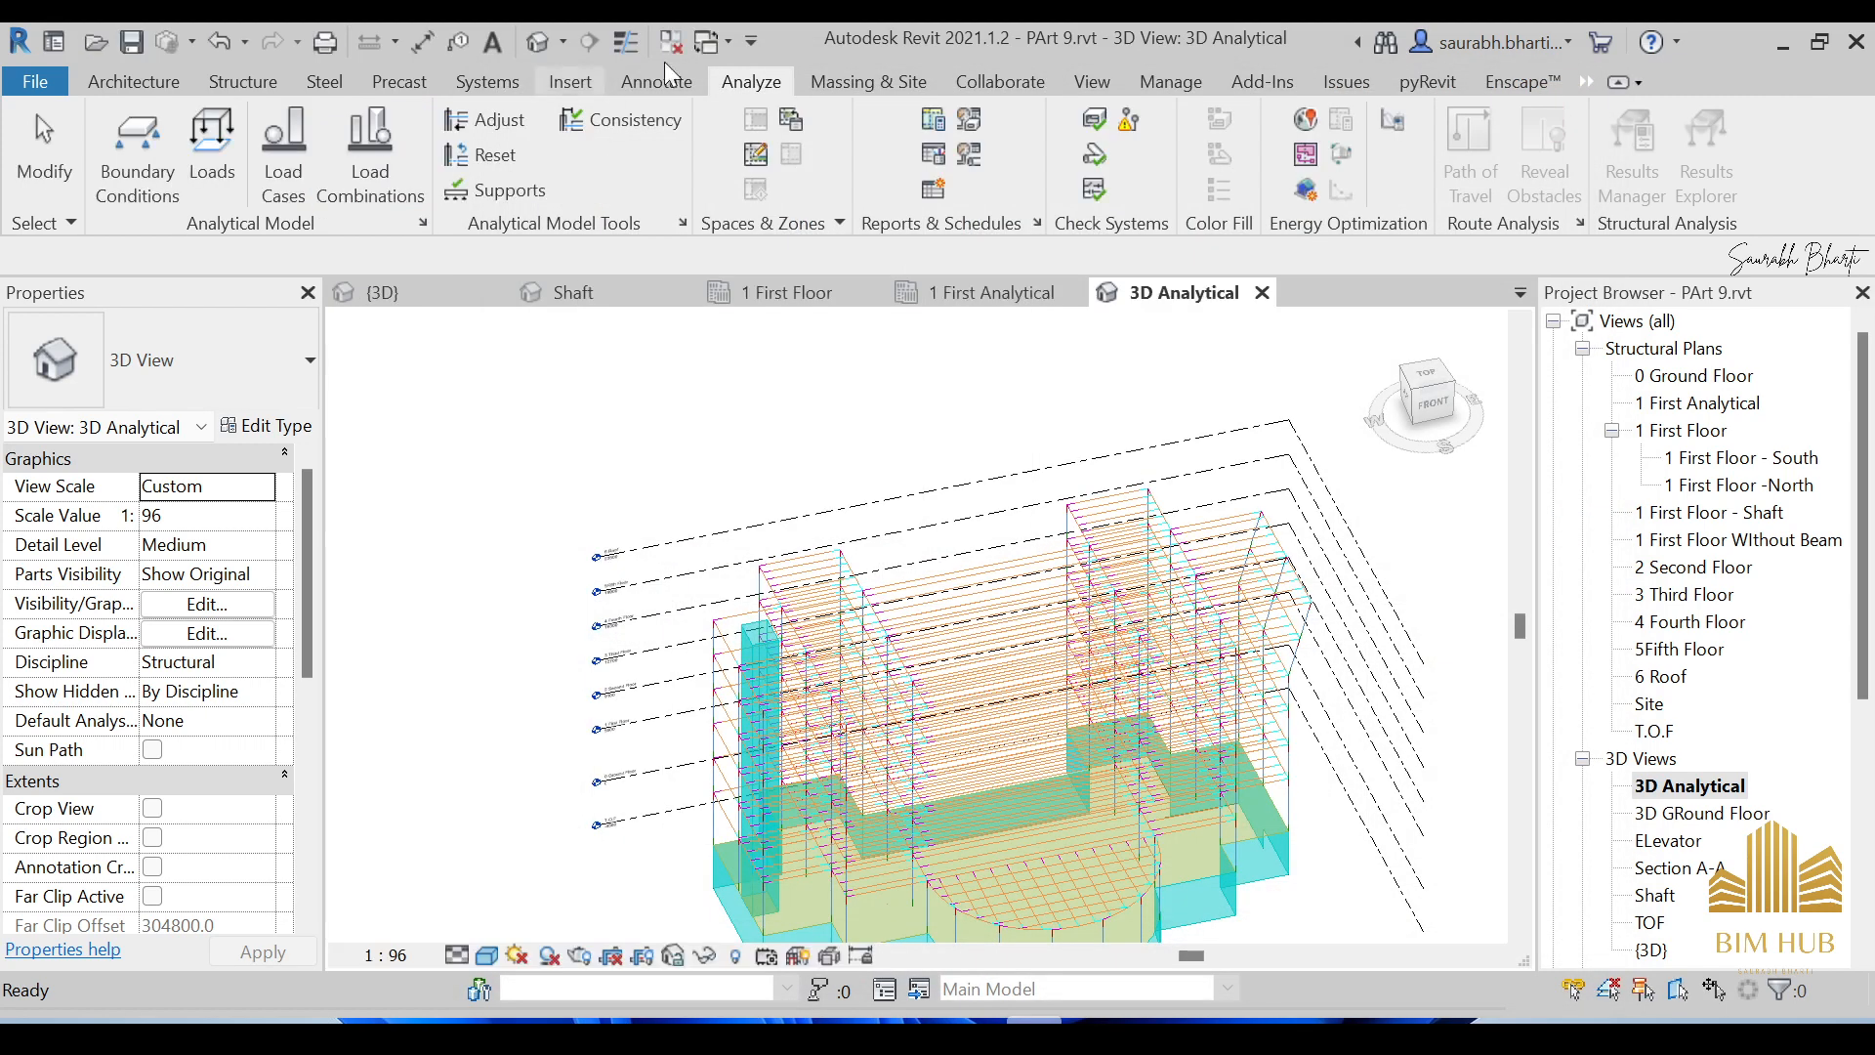
Reopen the load settings from the Analyze tab to the Load Cases table.
click(238, 88)
click(751, 81)
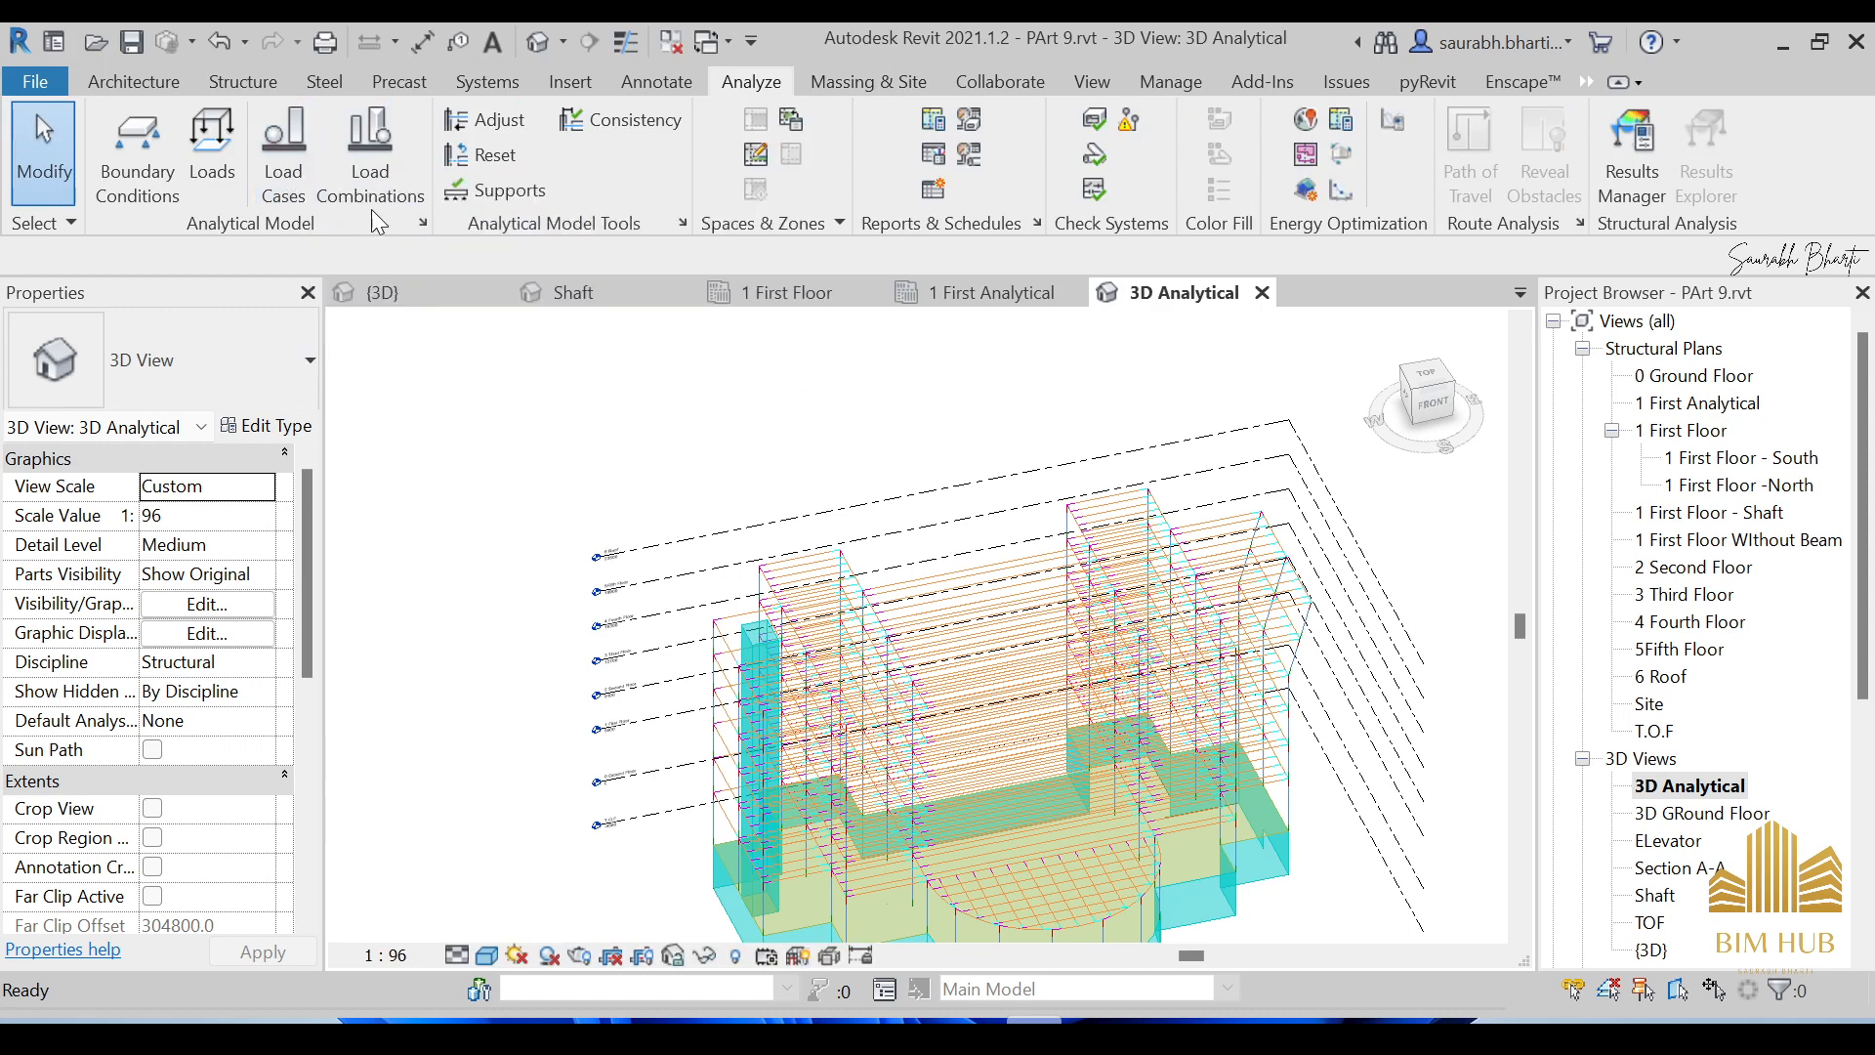
click(370, 176)
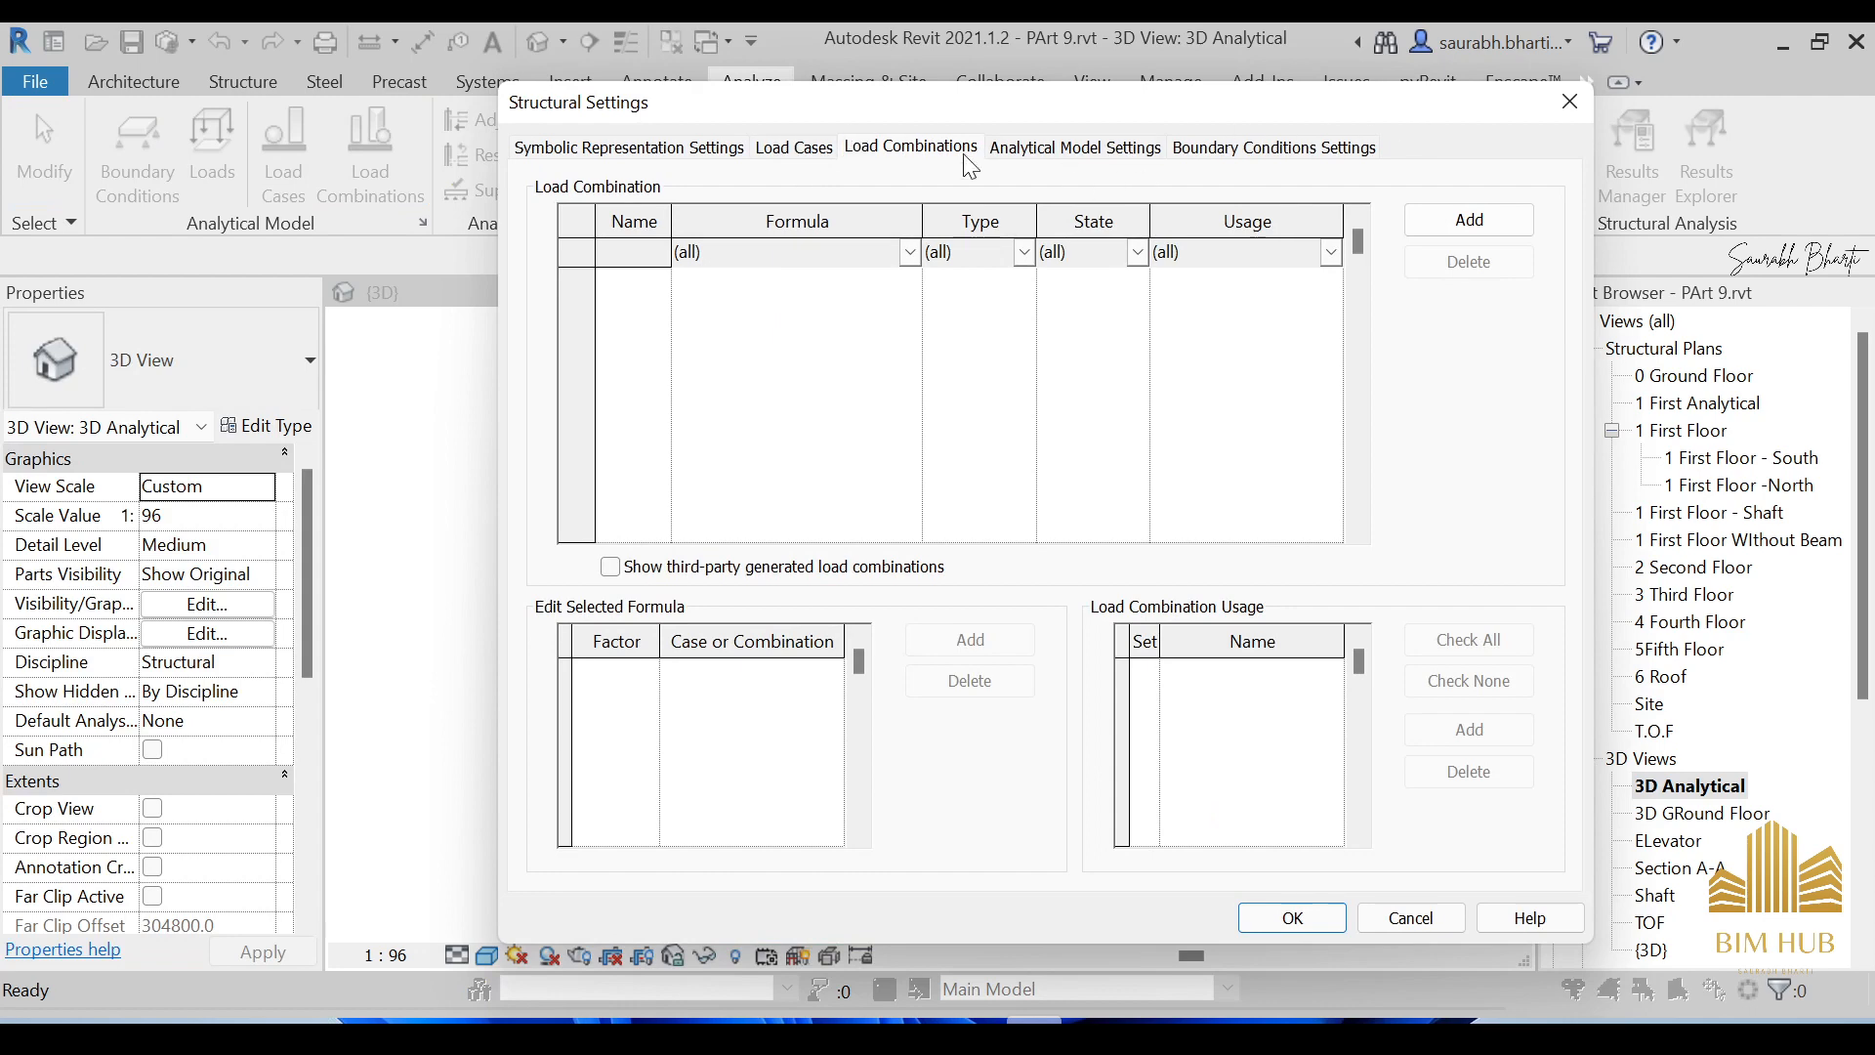
click(795, 147)
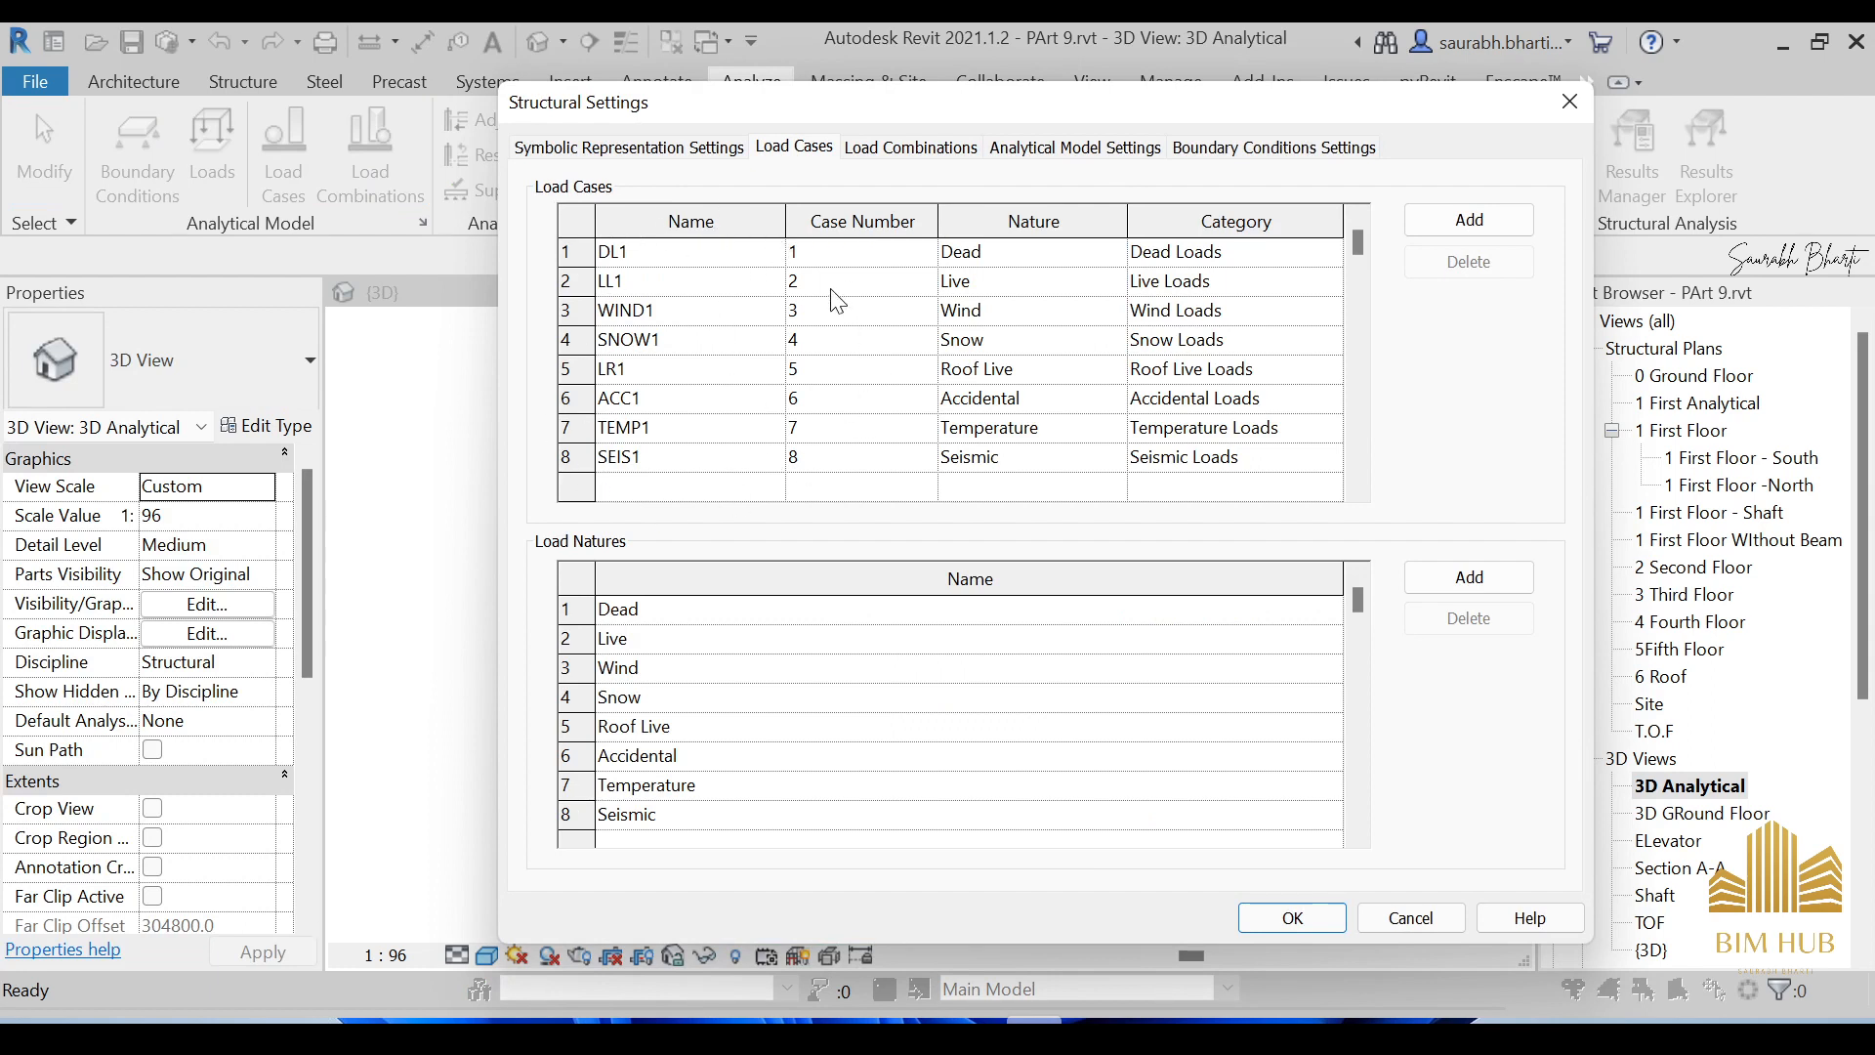
Delete the SNOW1 load case and view the empty Load Combinations table.
click(589, 344)
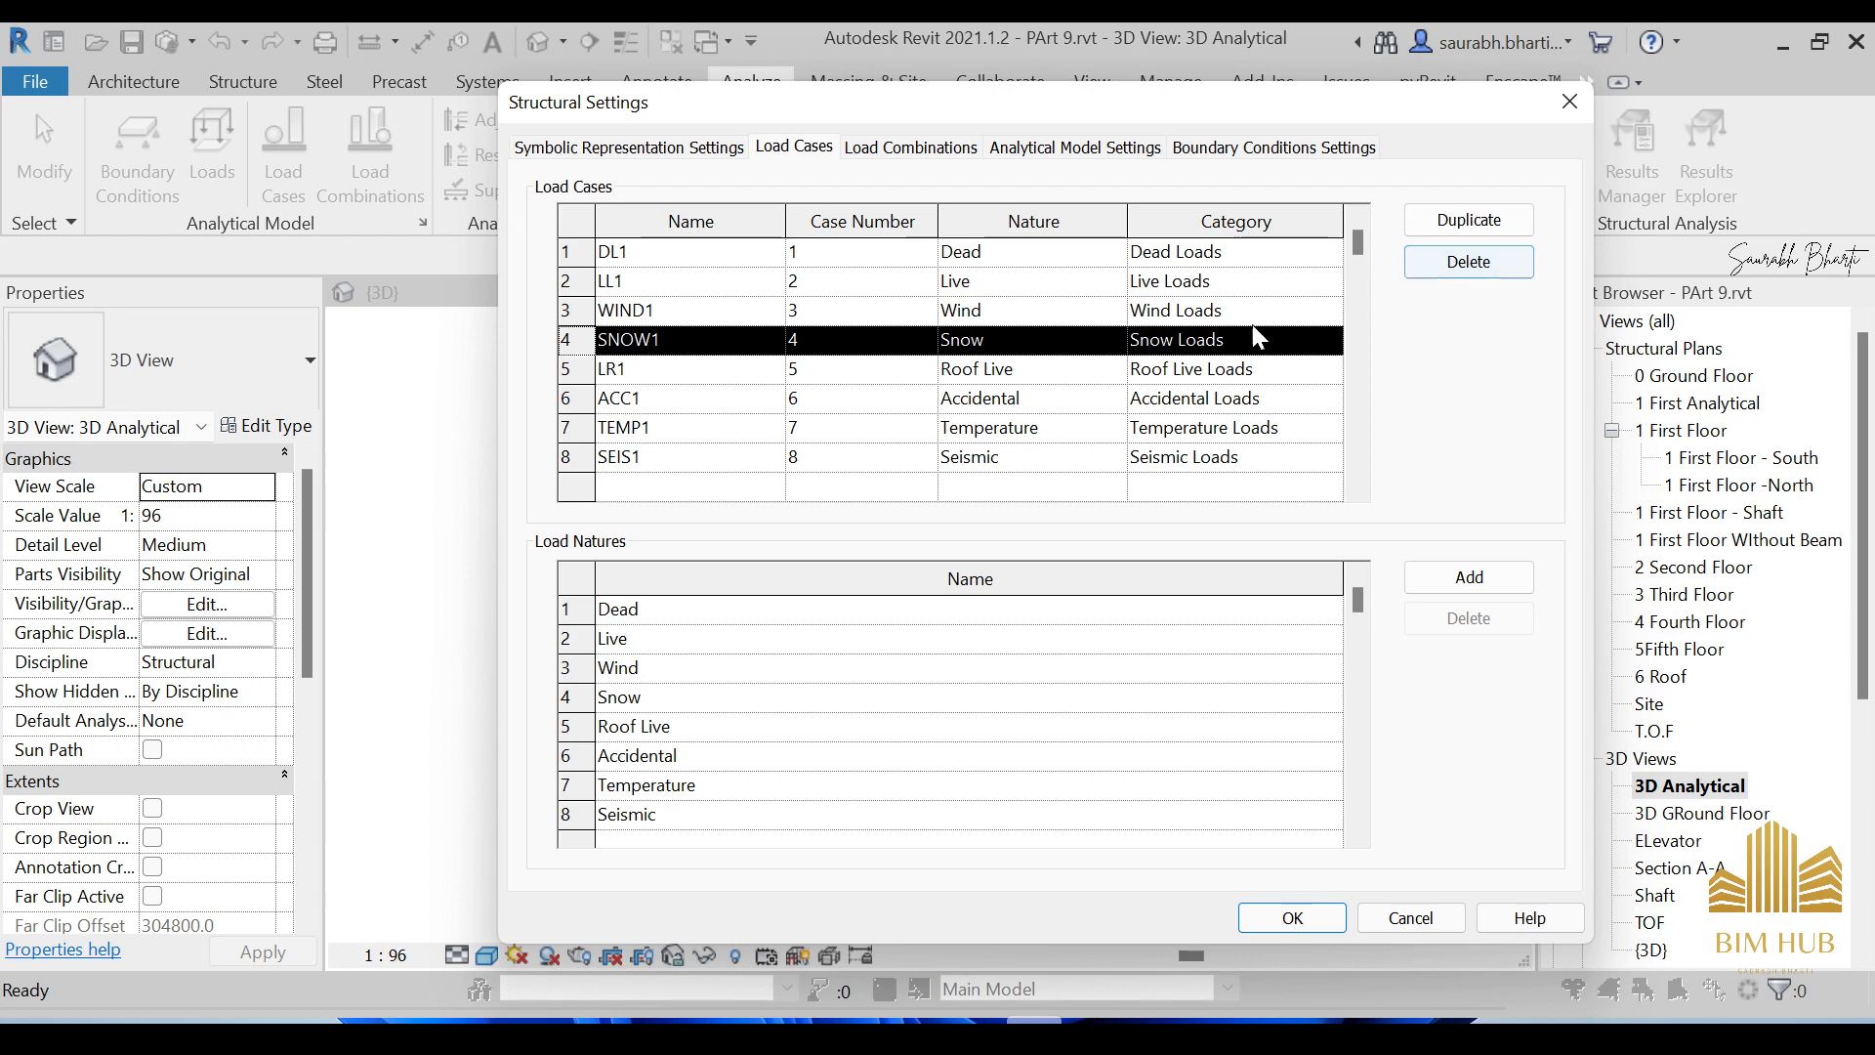
click(1455, 266)
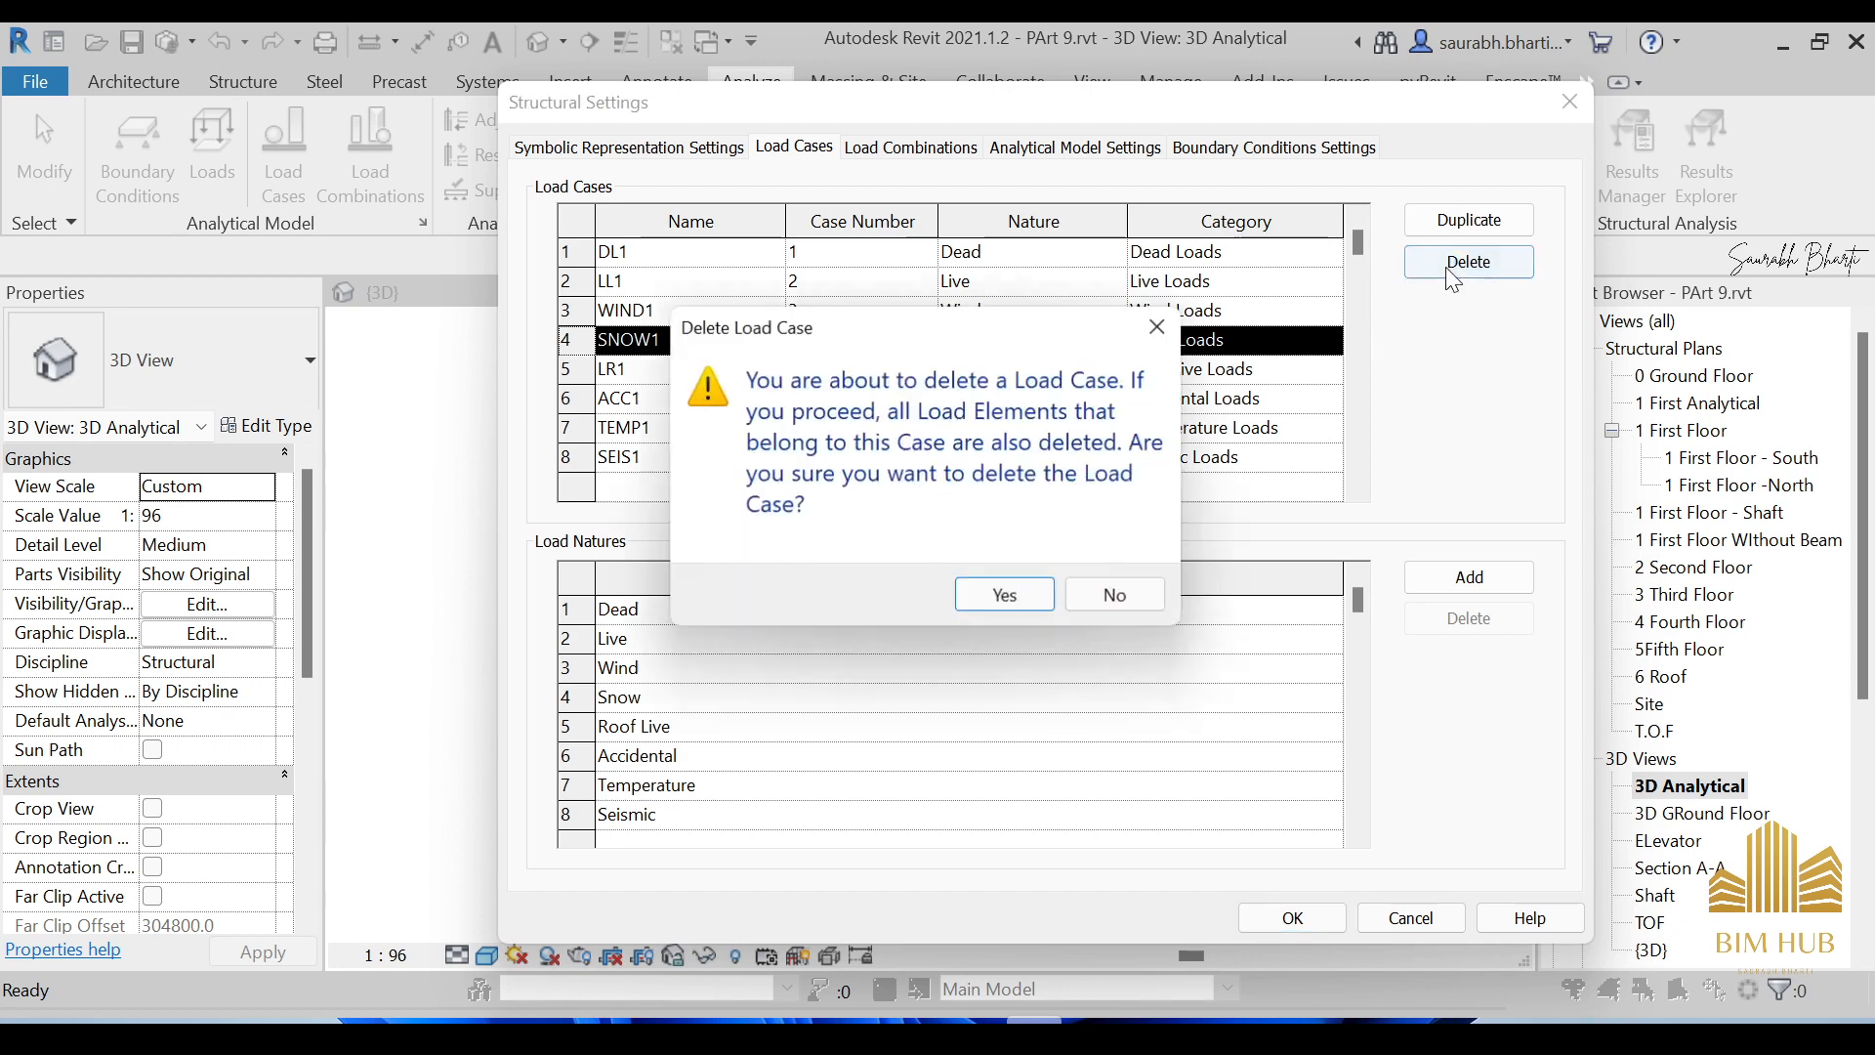
click(1036, 598)
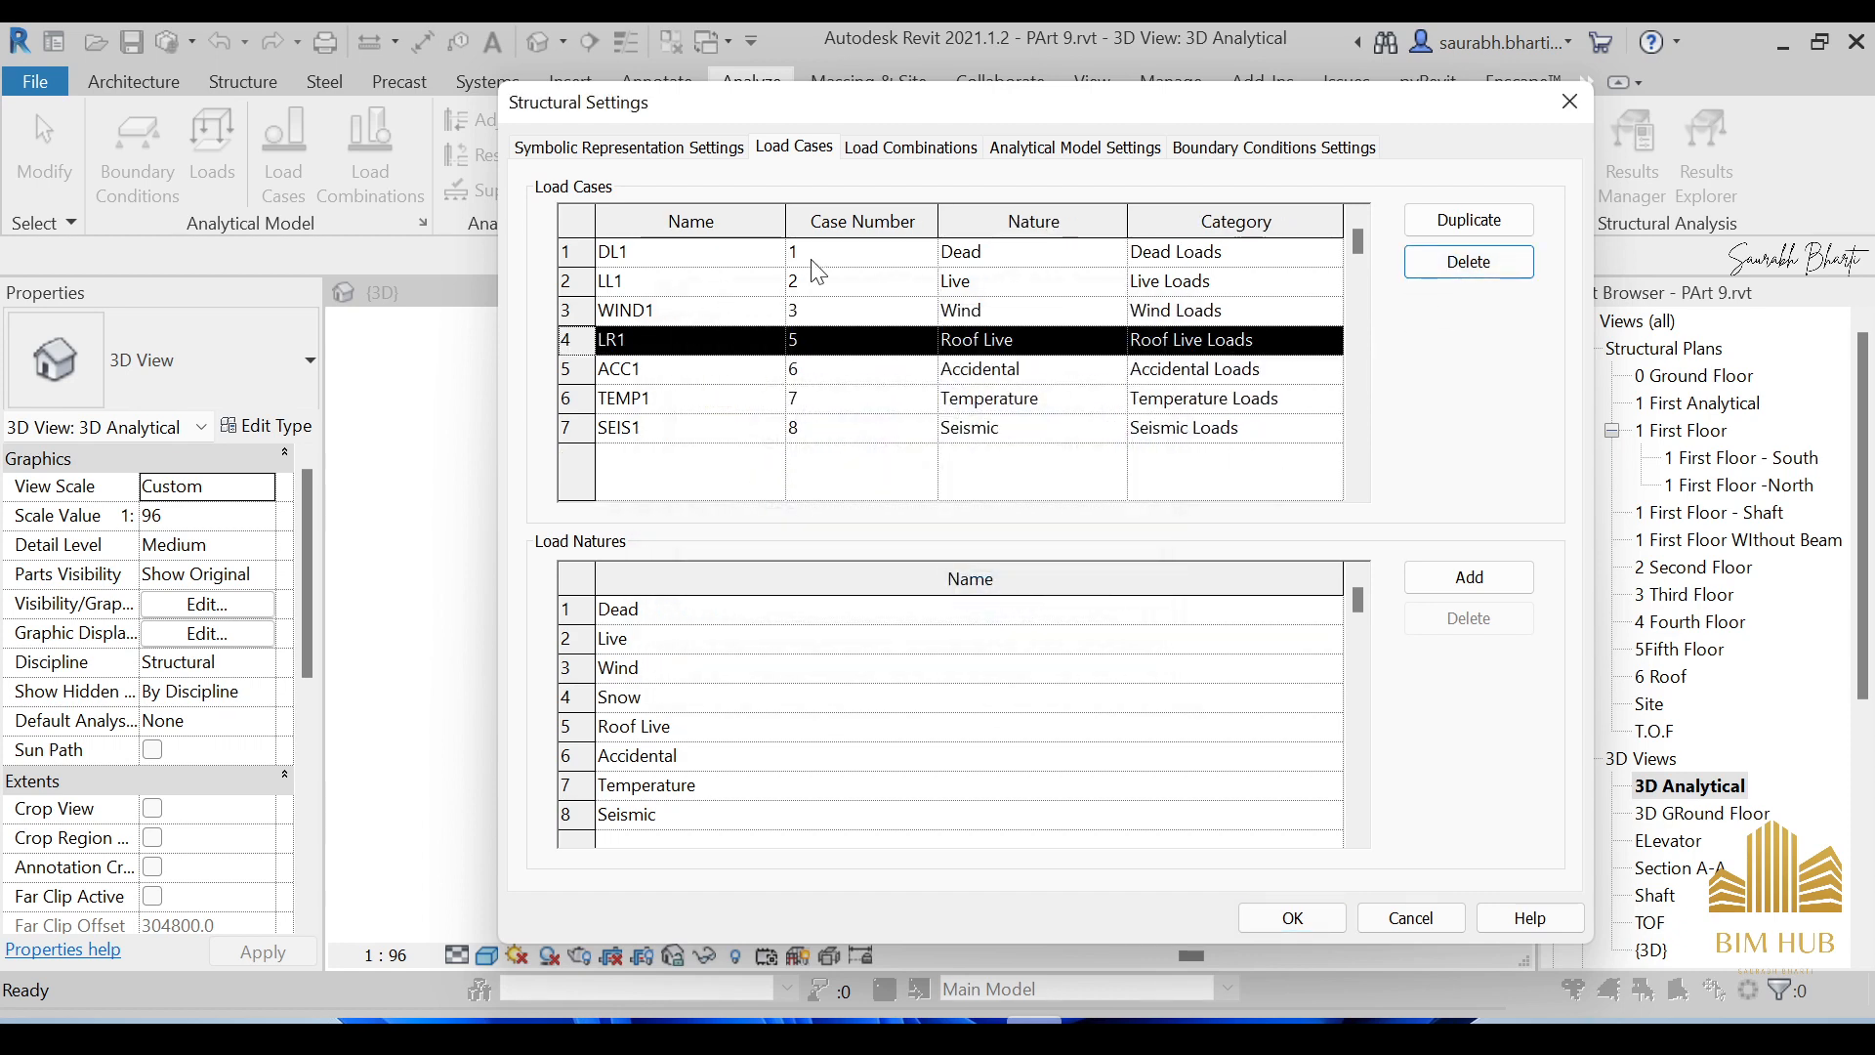
click(904, 148)
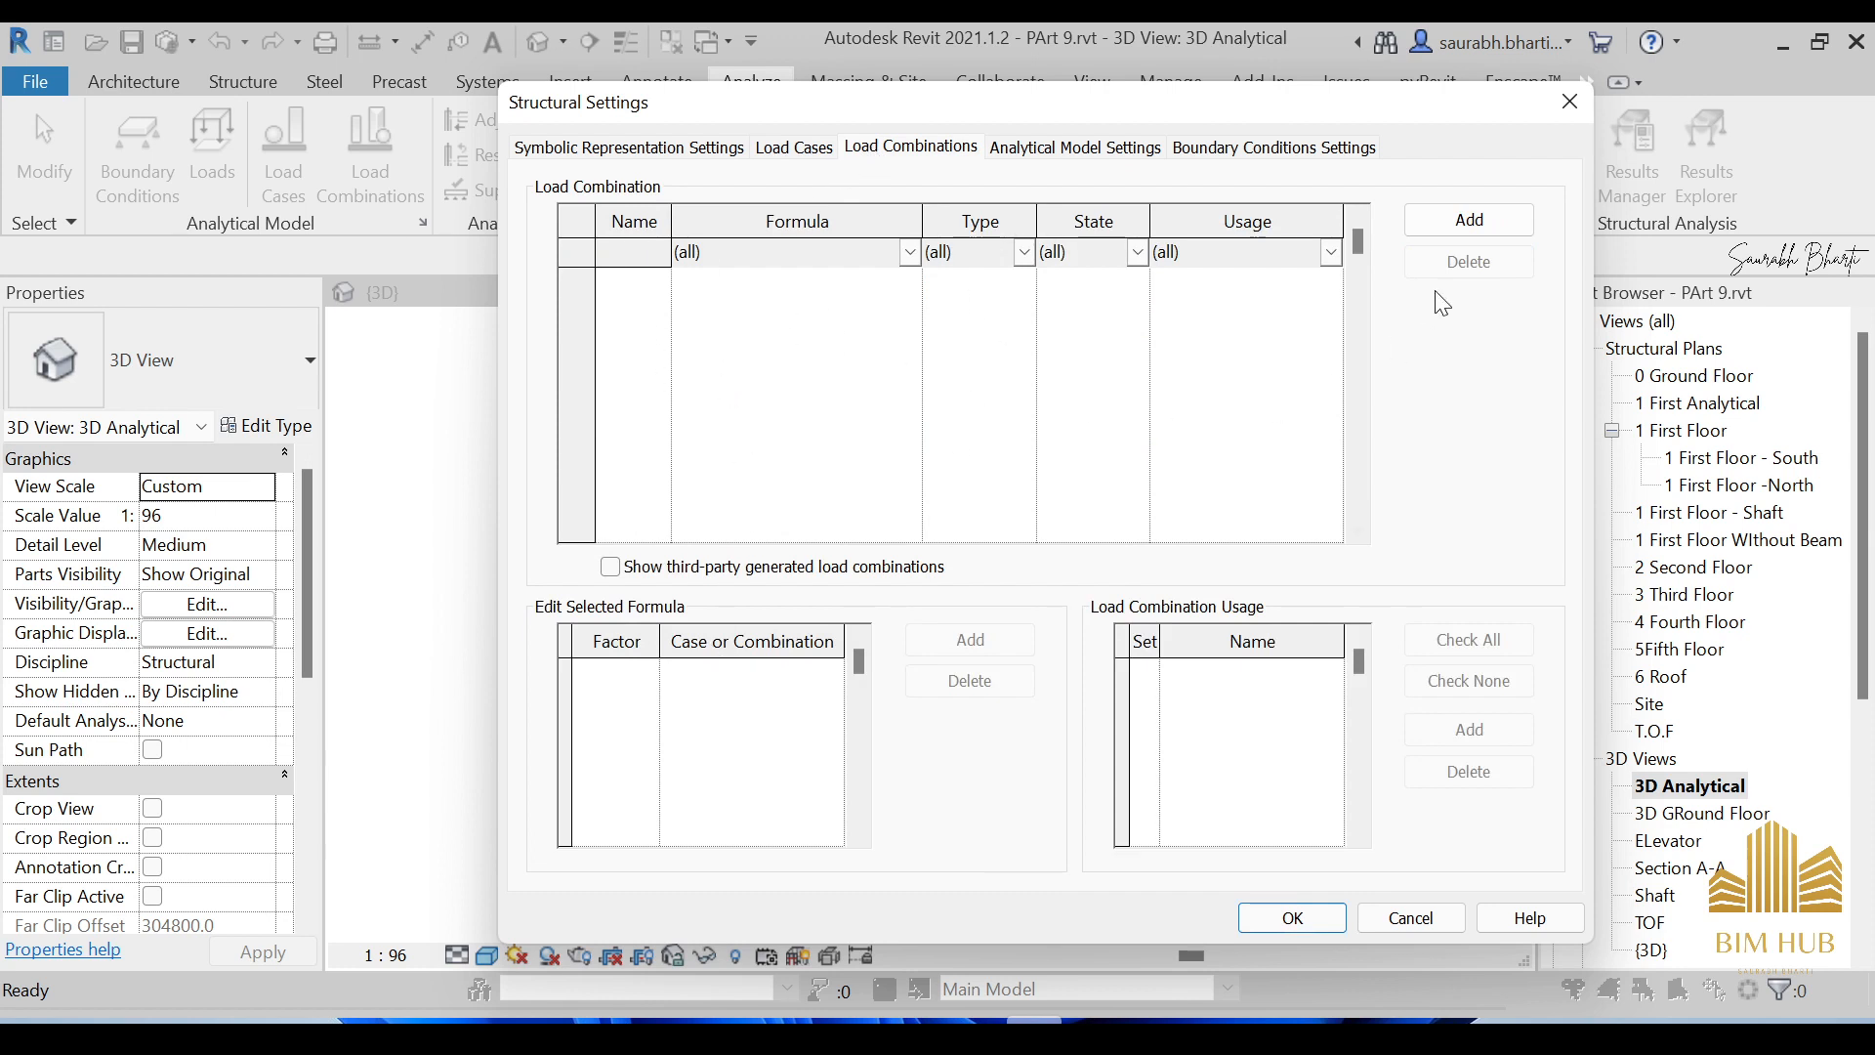
Add three load combinations and widen the Name column.
click(1479, 217)
click(1483, 220)
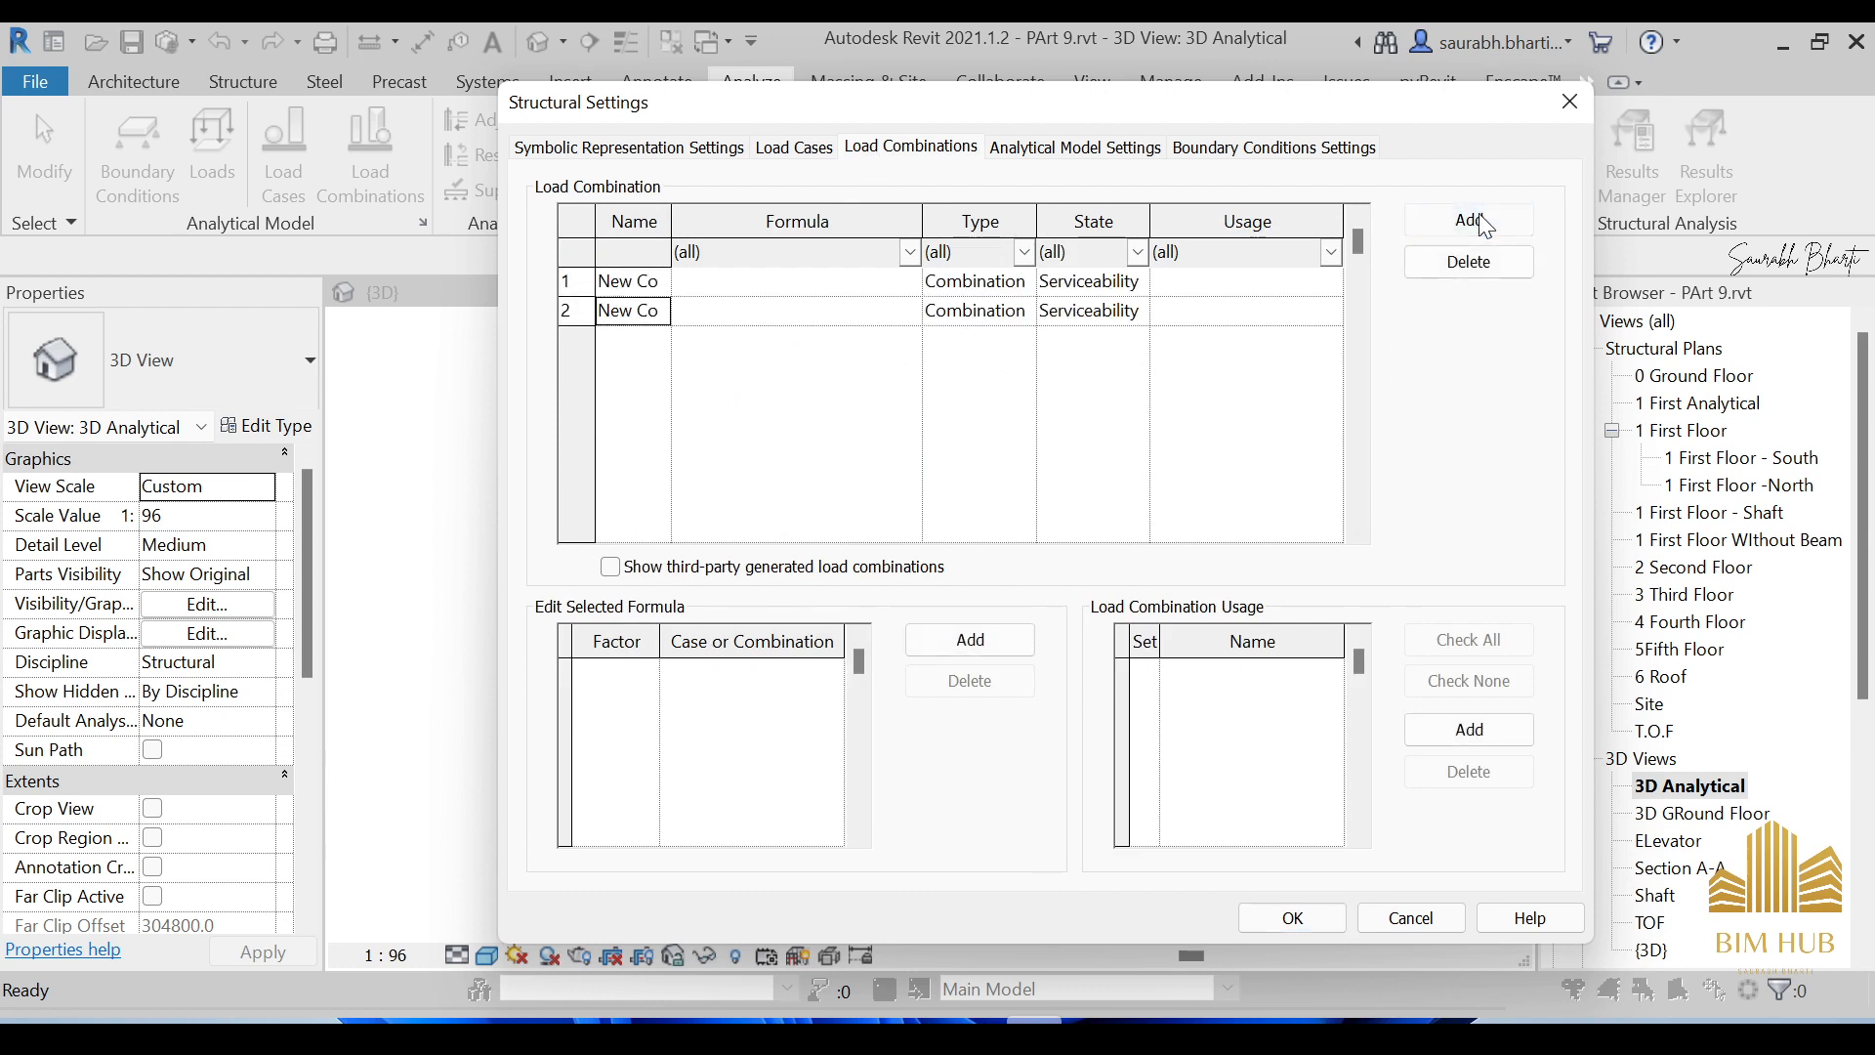
click(1483, 223)
drag(672, 223, 540, 286)
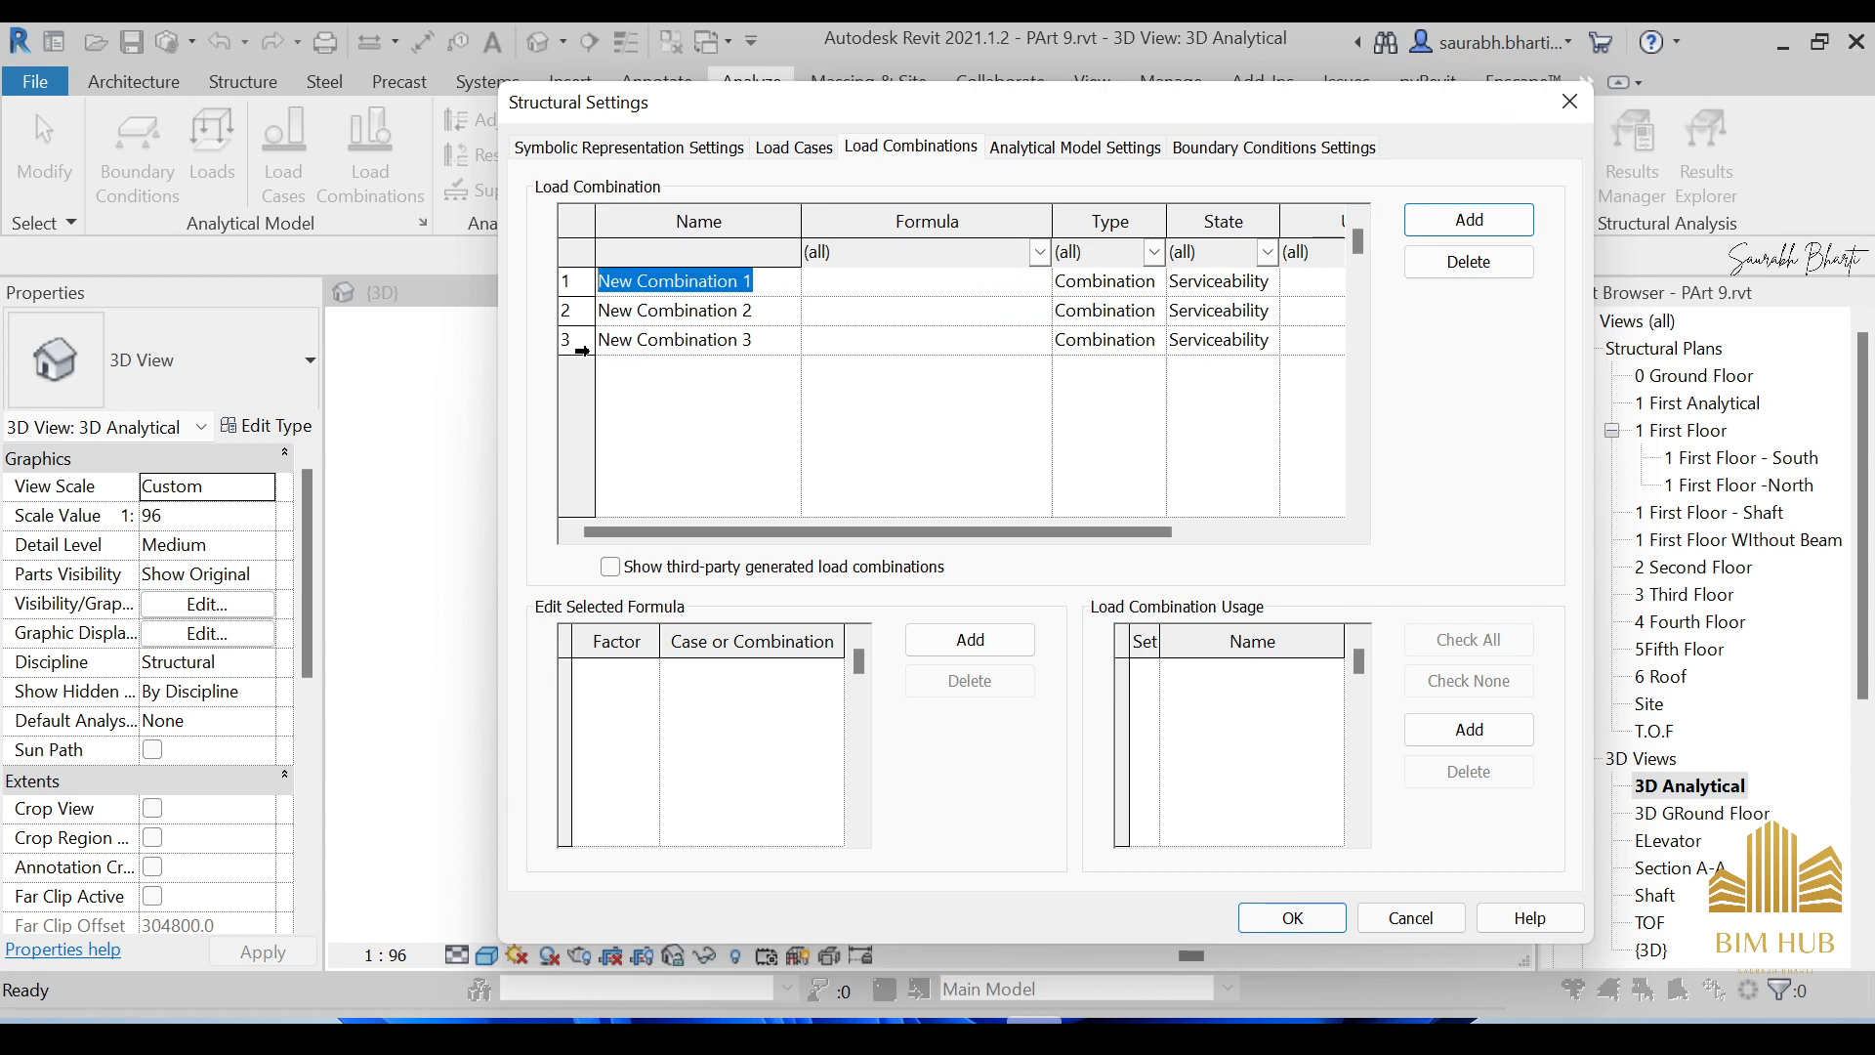
Name the combinations Dead, Dead+Live and Dead+Wind, and add a DL1 term to Dead's formula.
text(Dead)
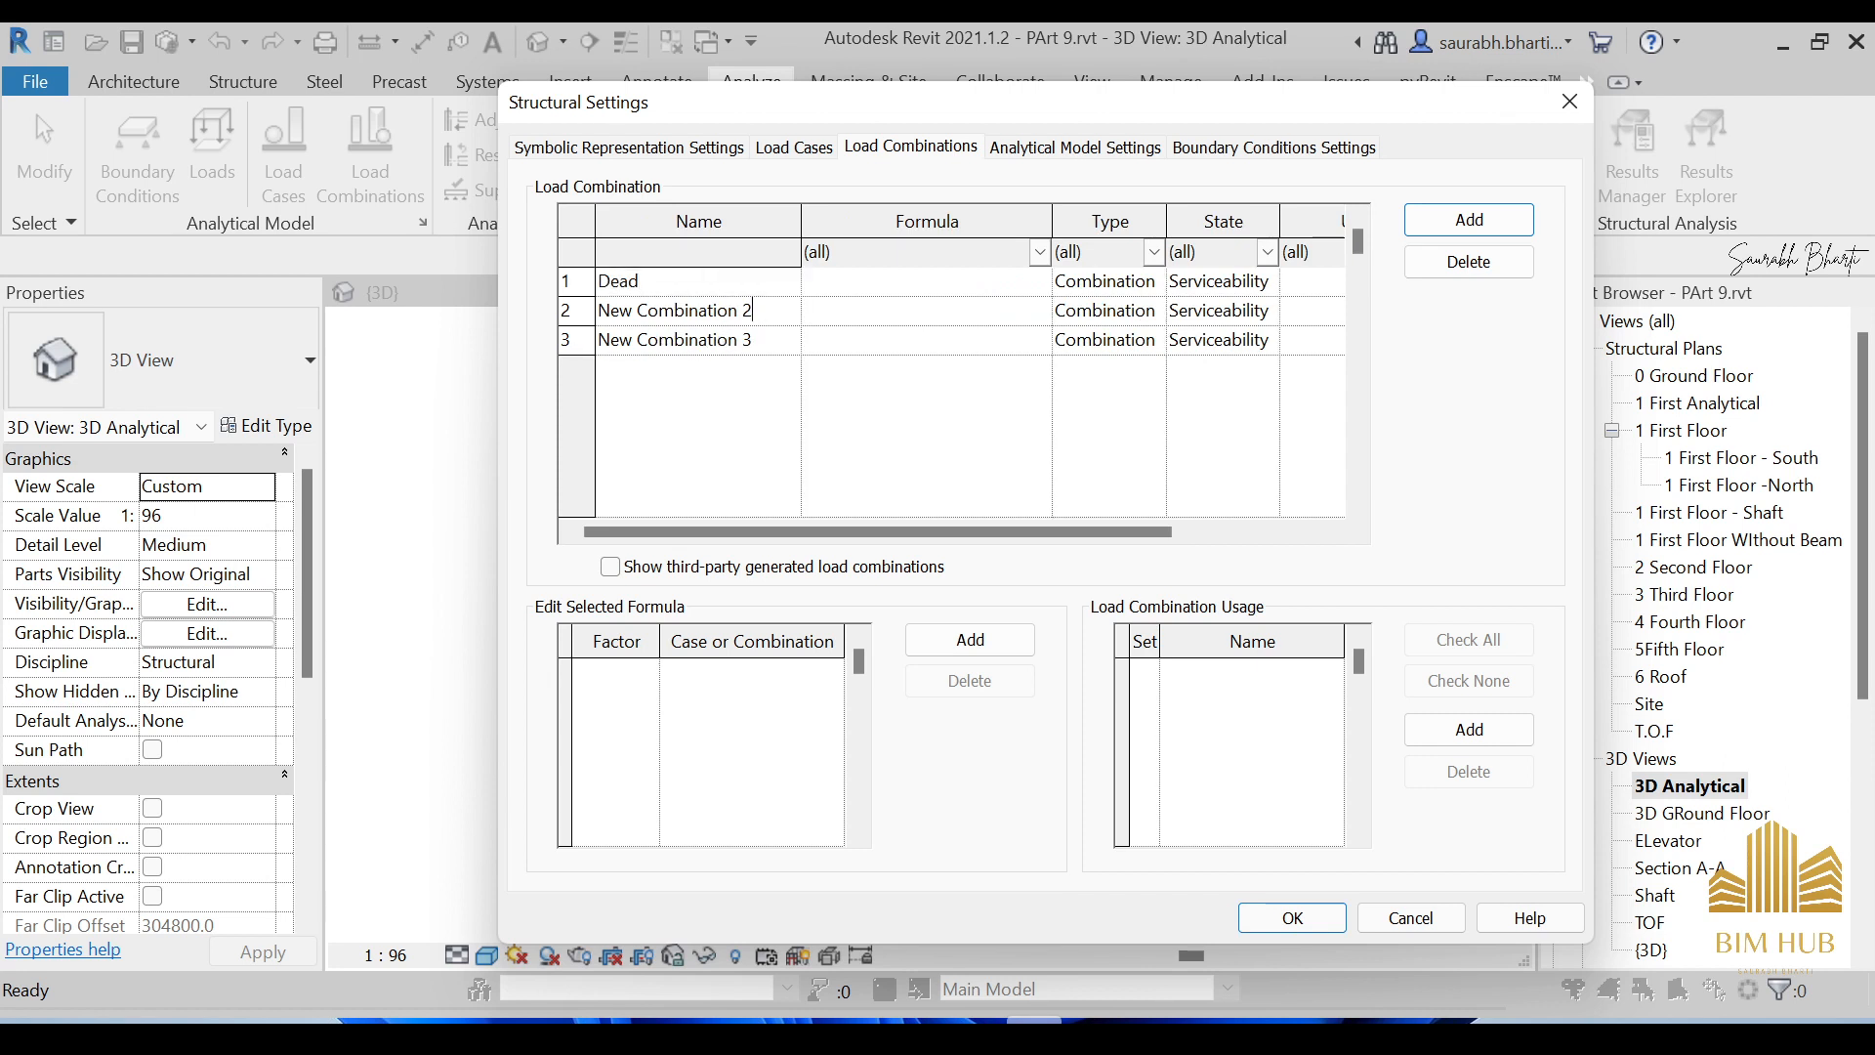
click(761, 320)
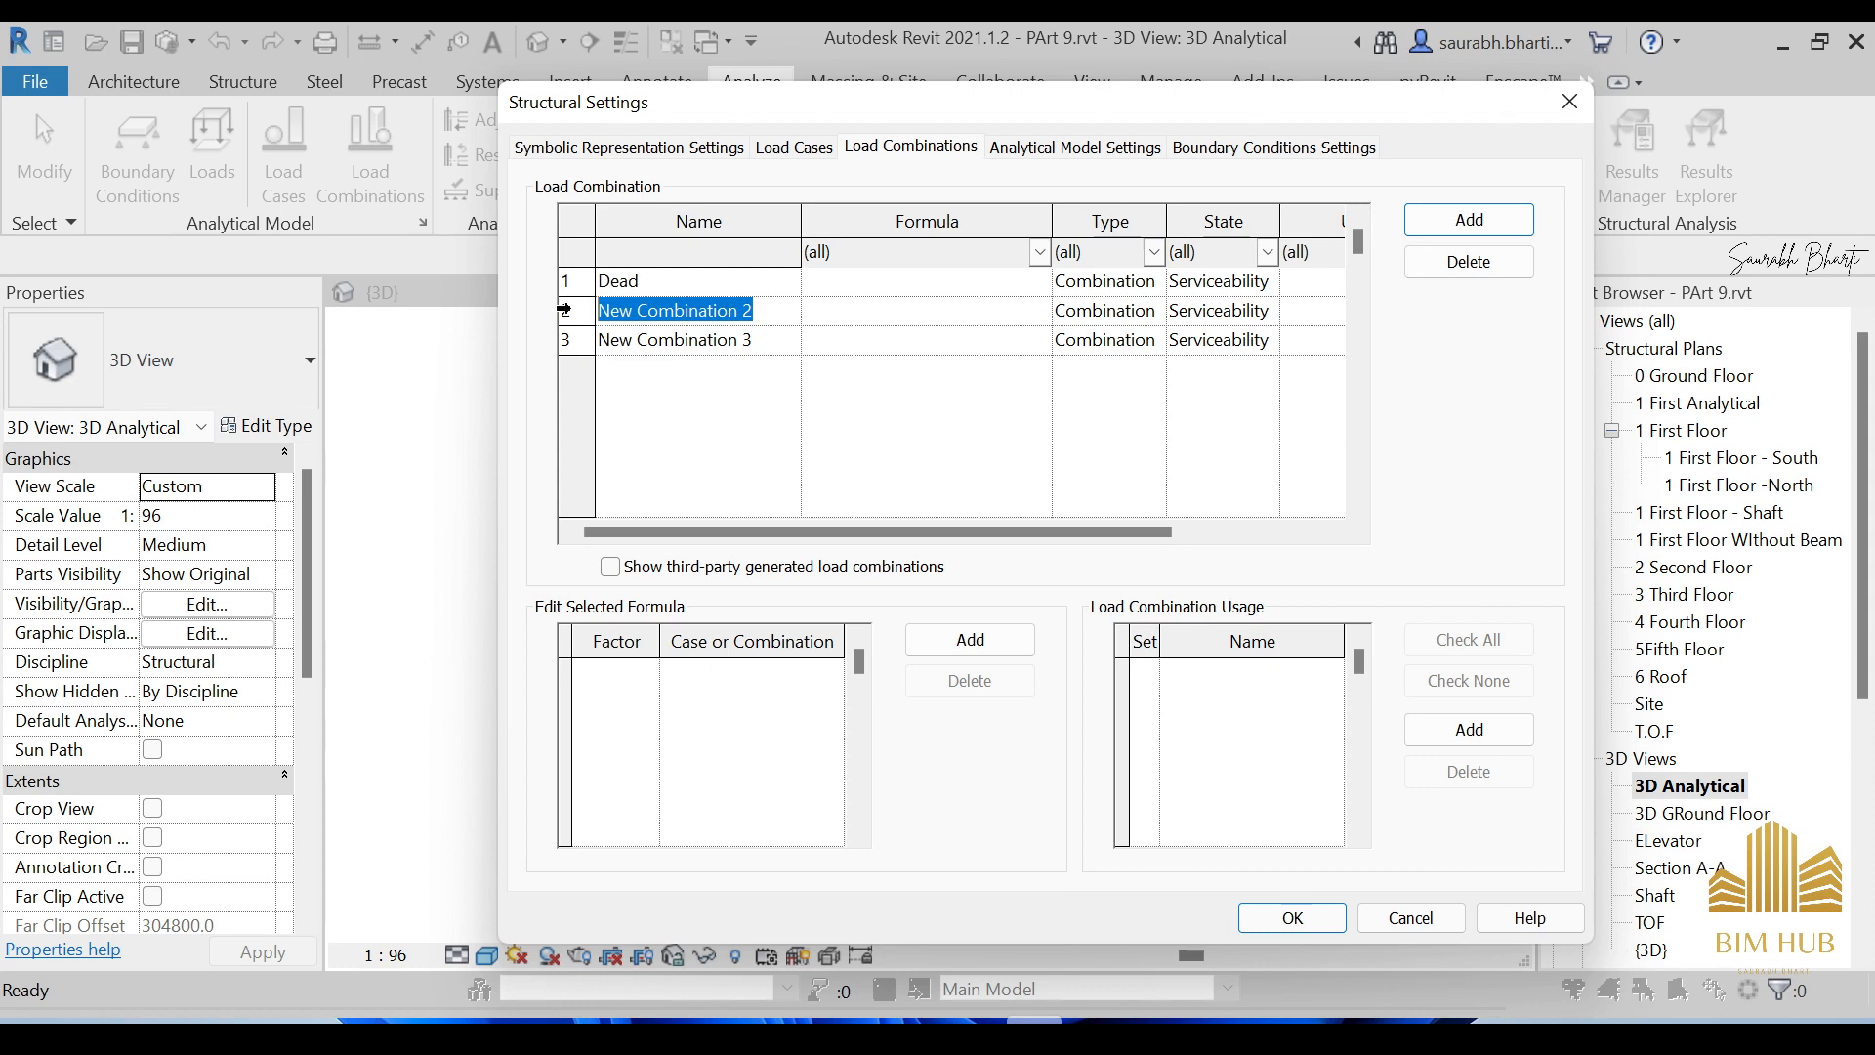
text(Dead+Live)
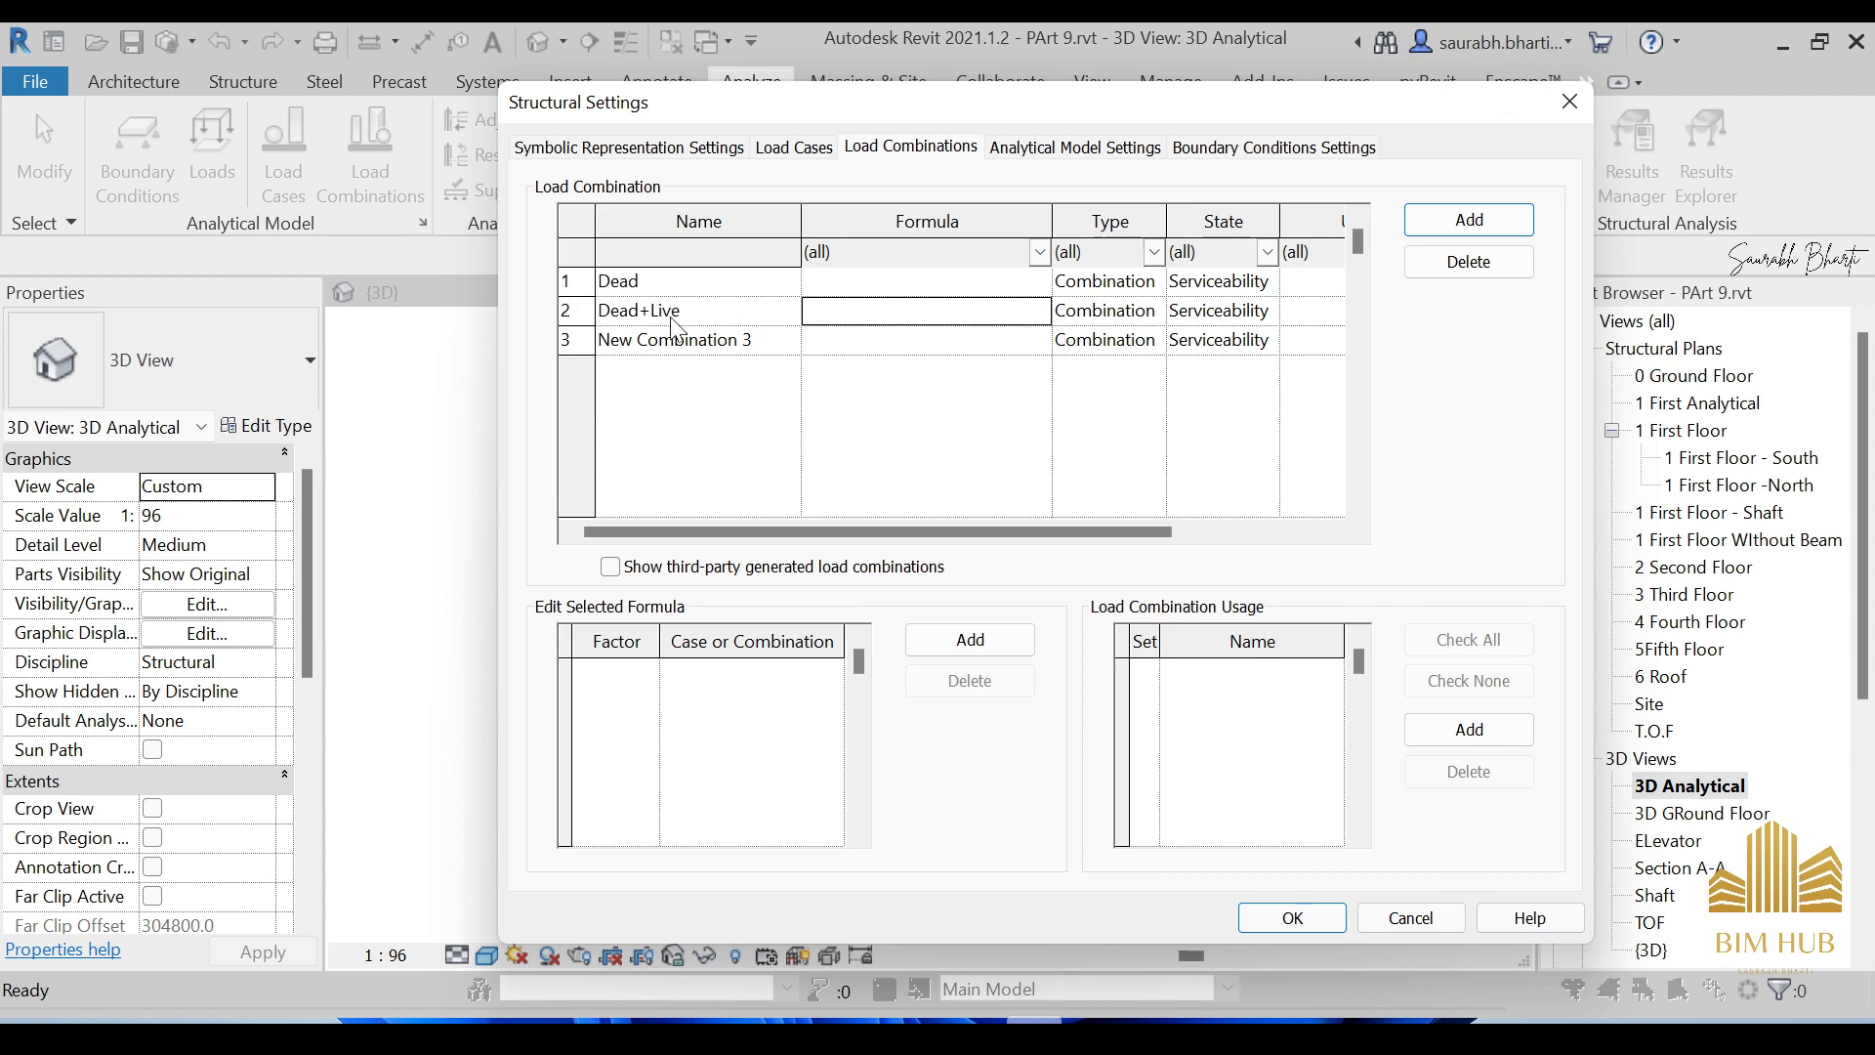
click(747, 342)
click(752, 342)
key(ctrl+a)
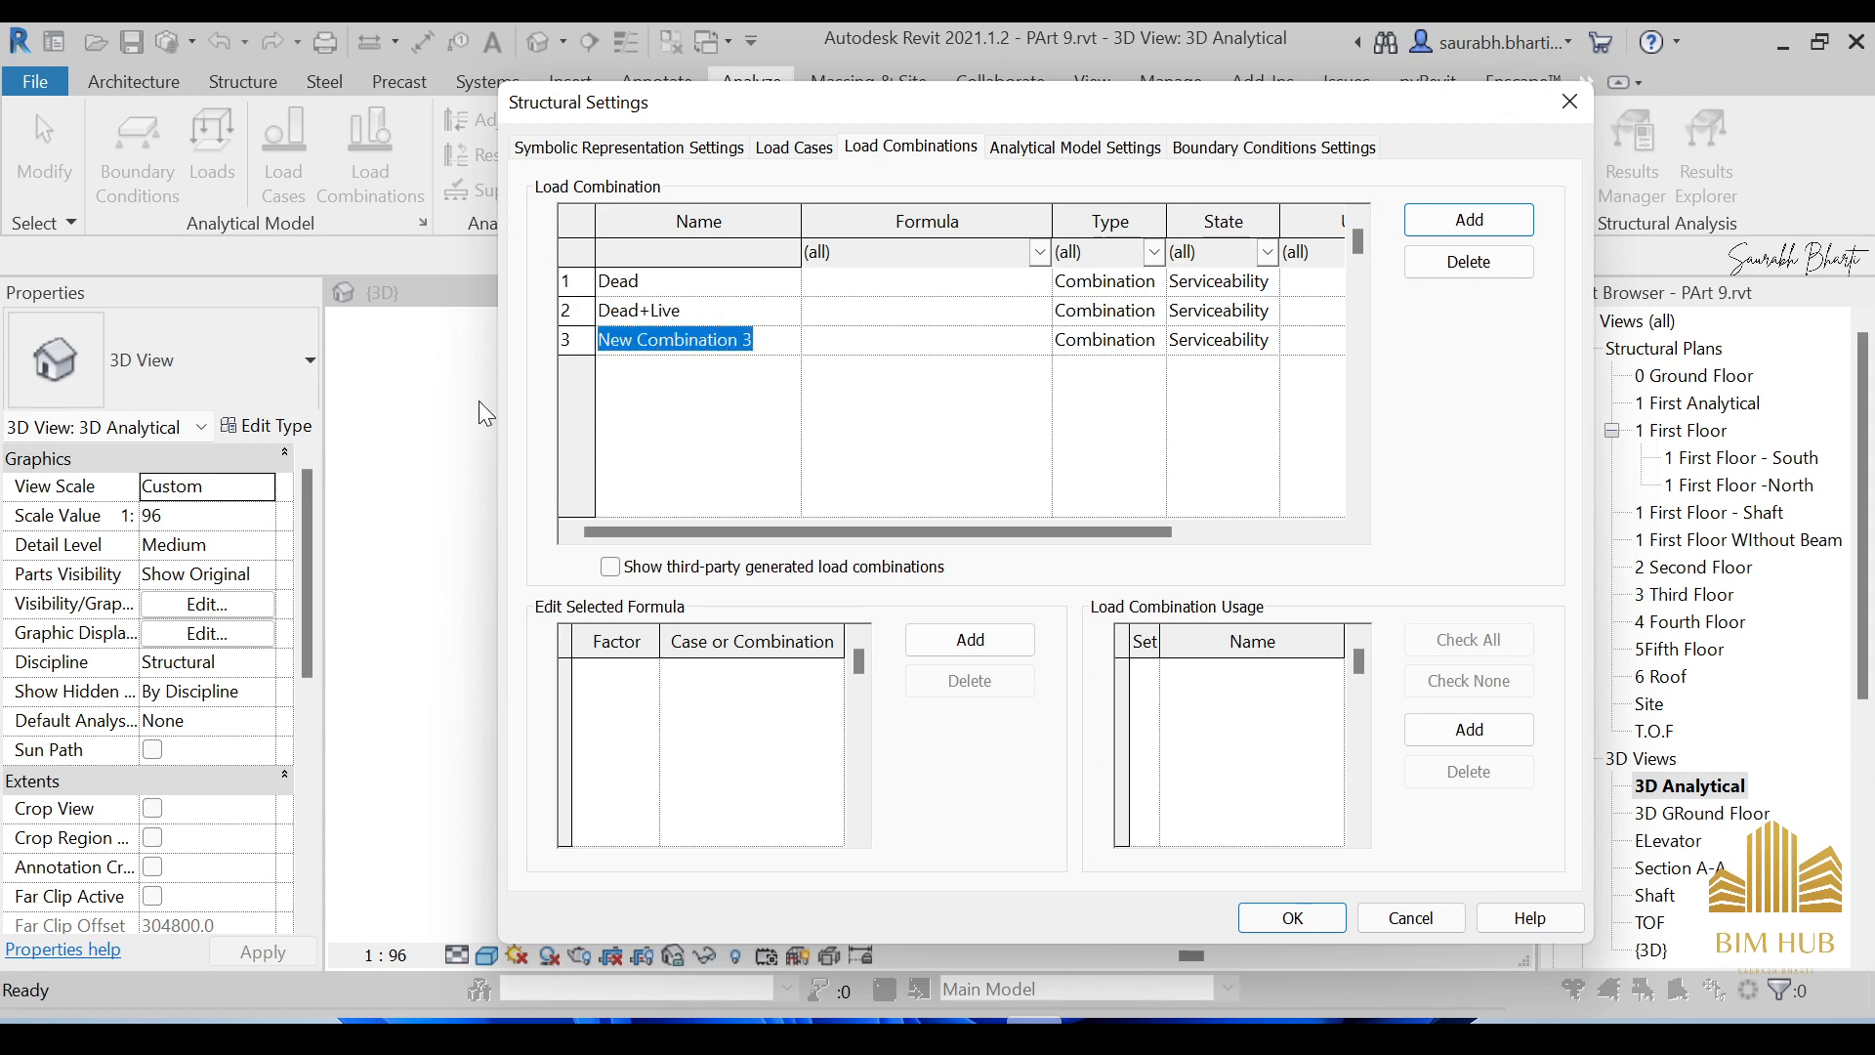
text(Dead)
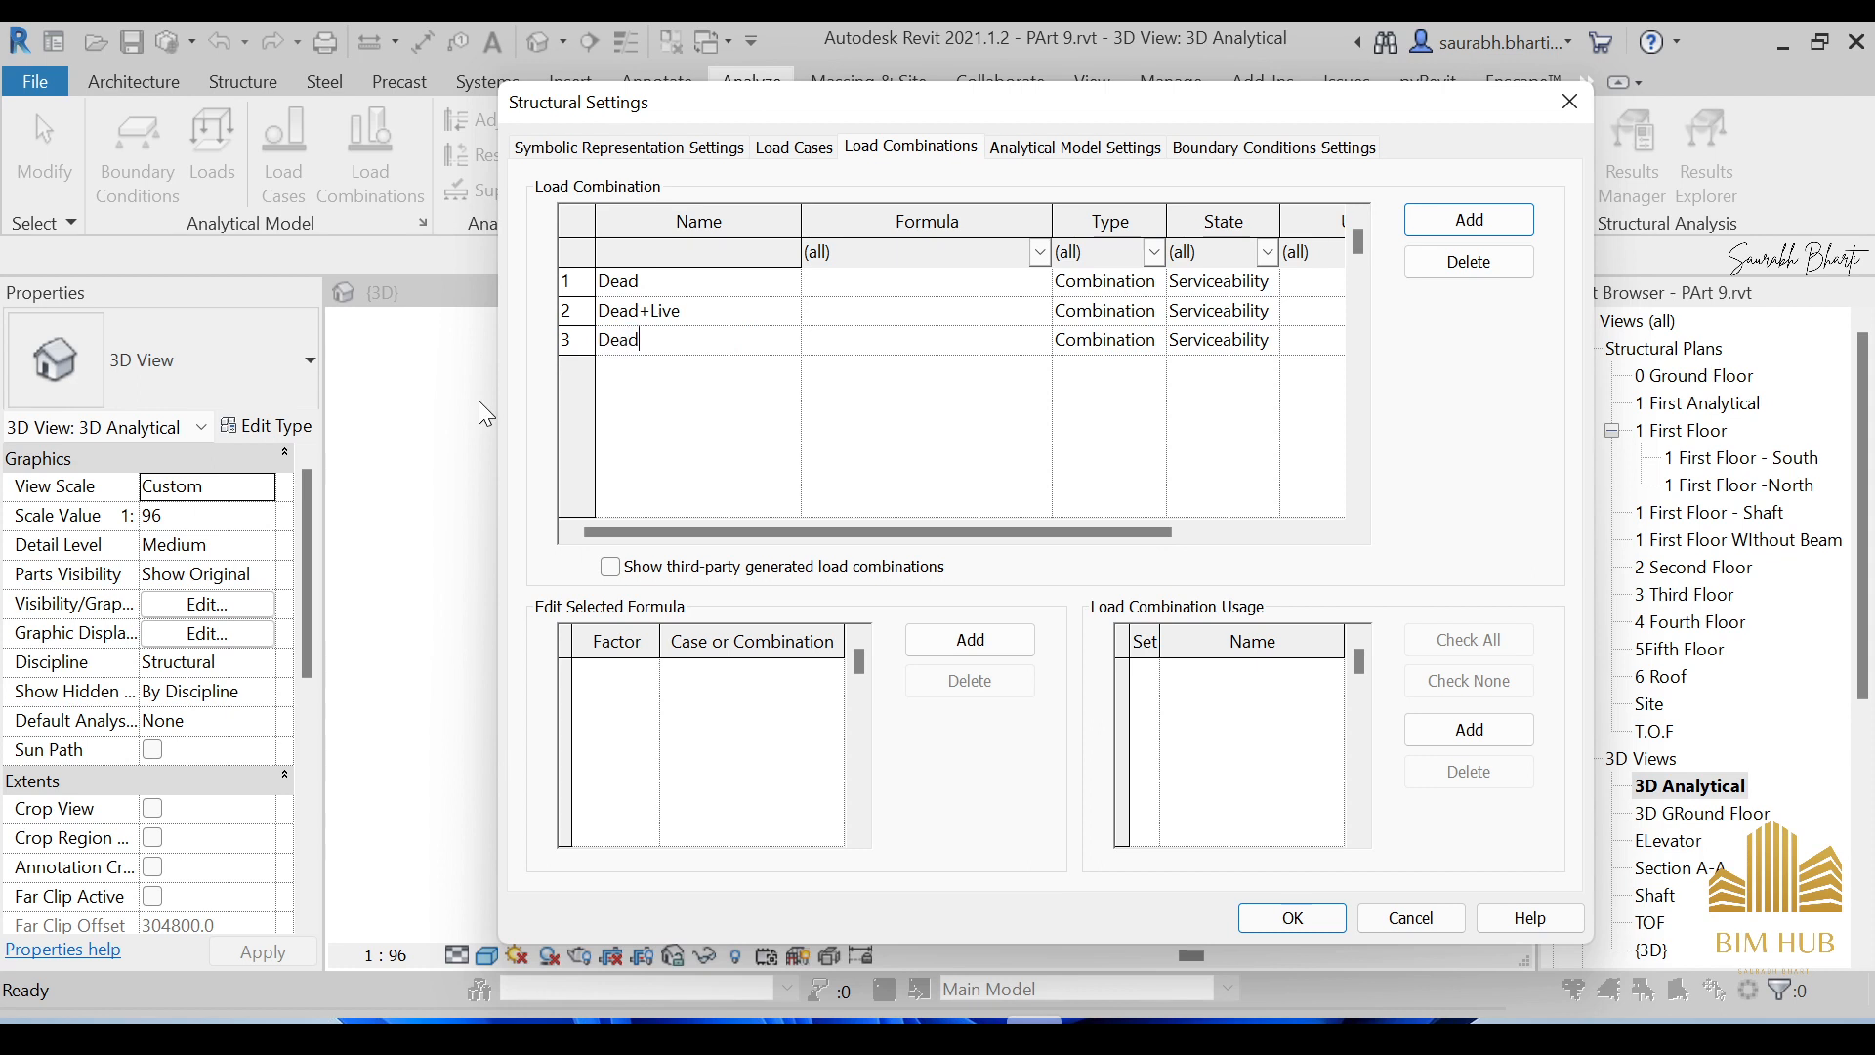
text(+Wind)
click(906, 285)
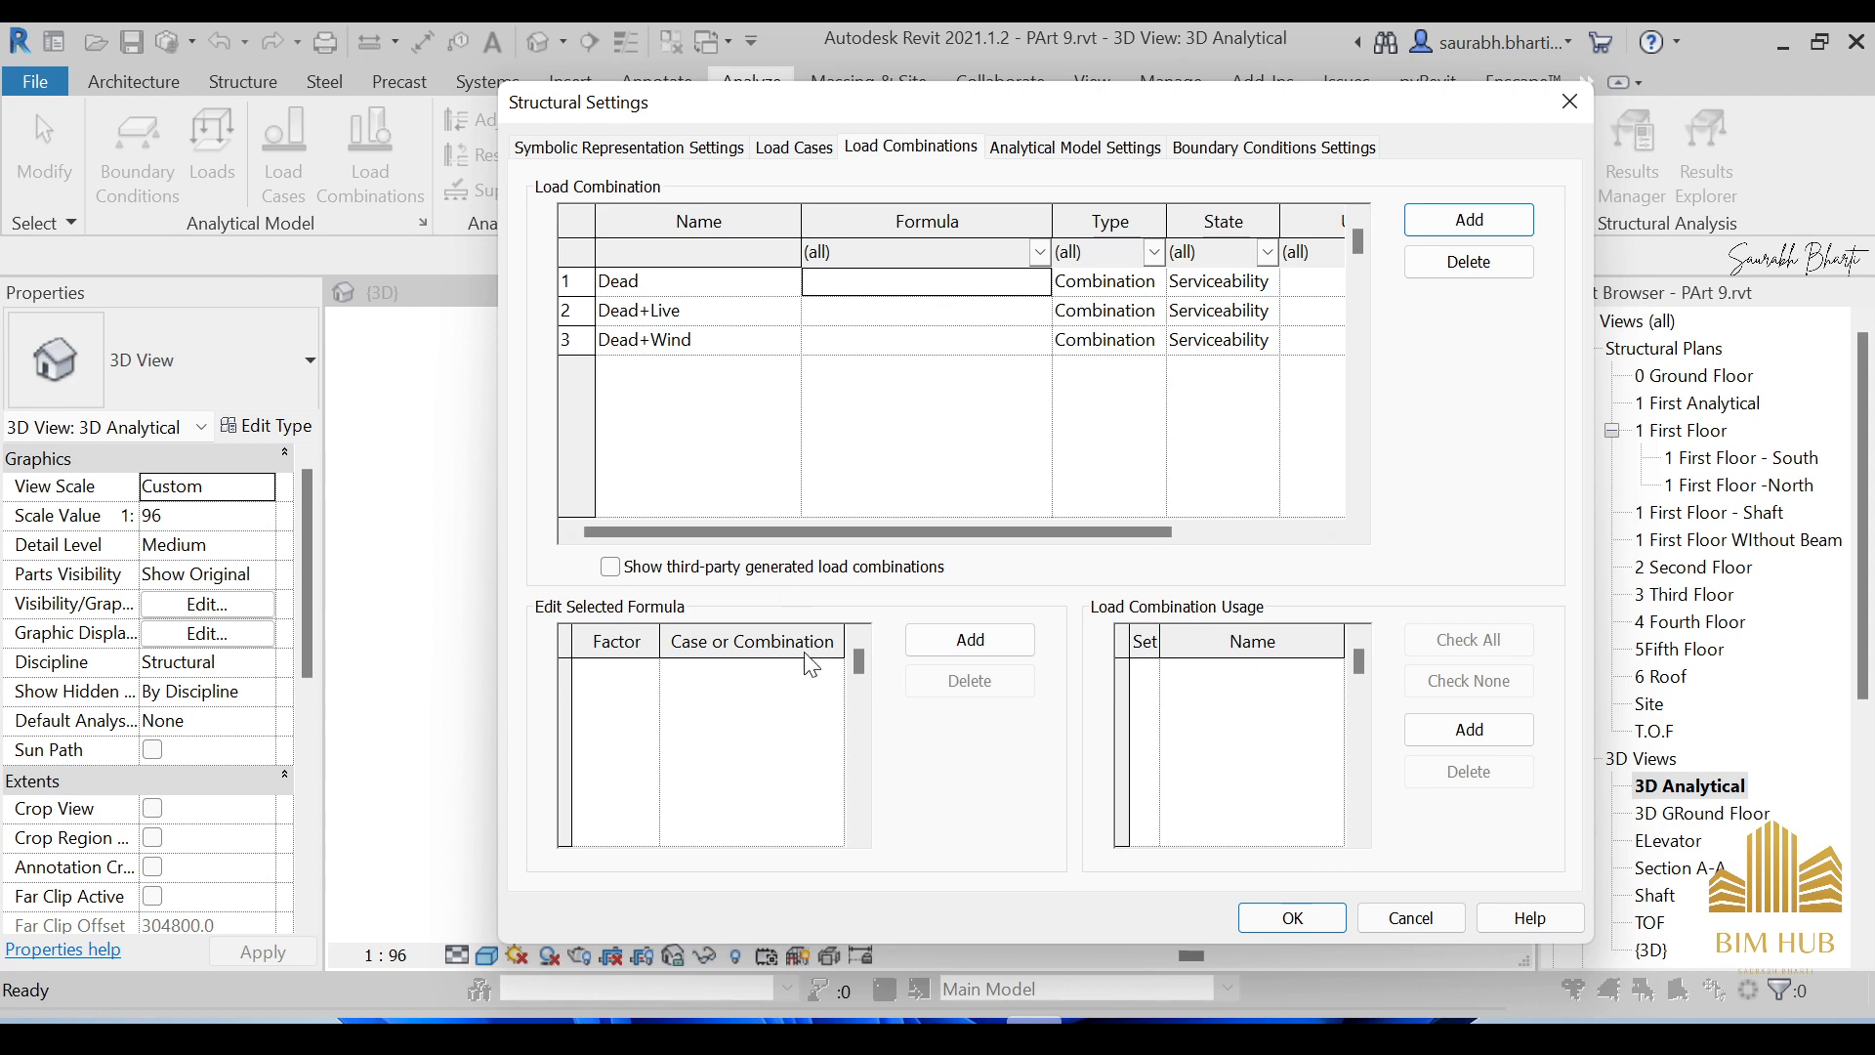
click(973, 645)
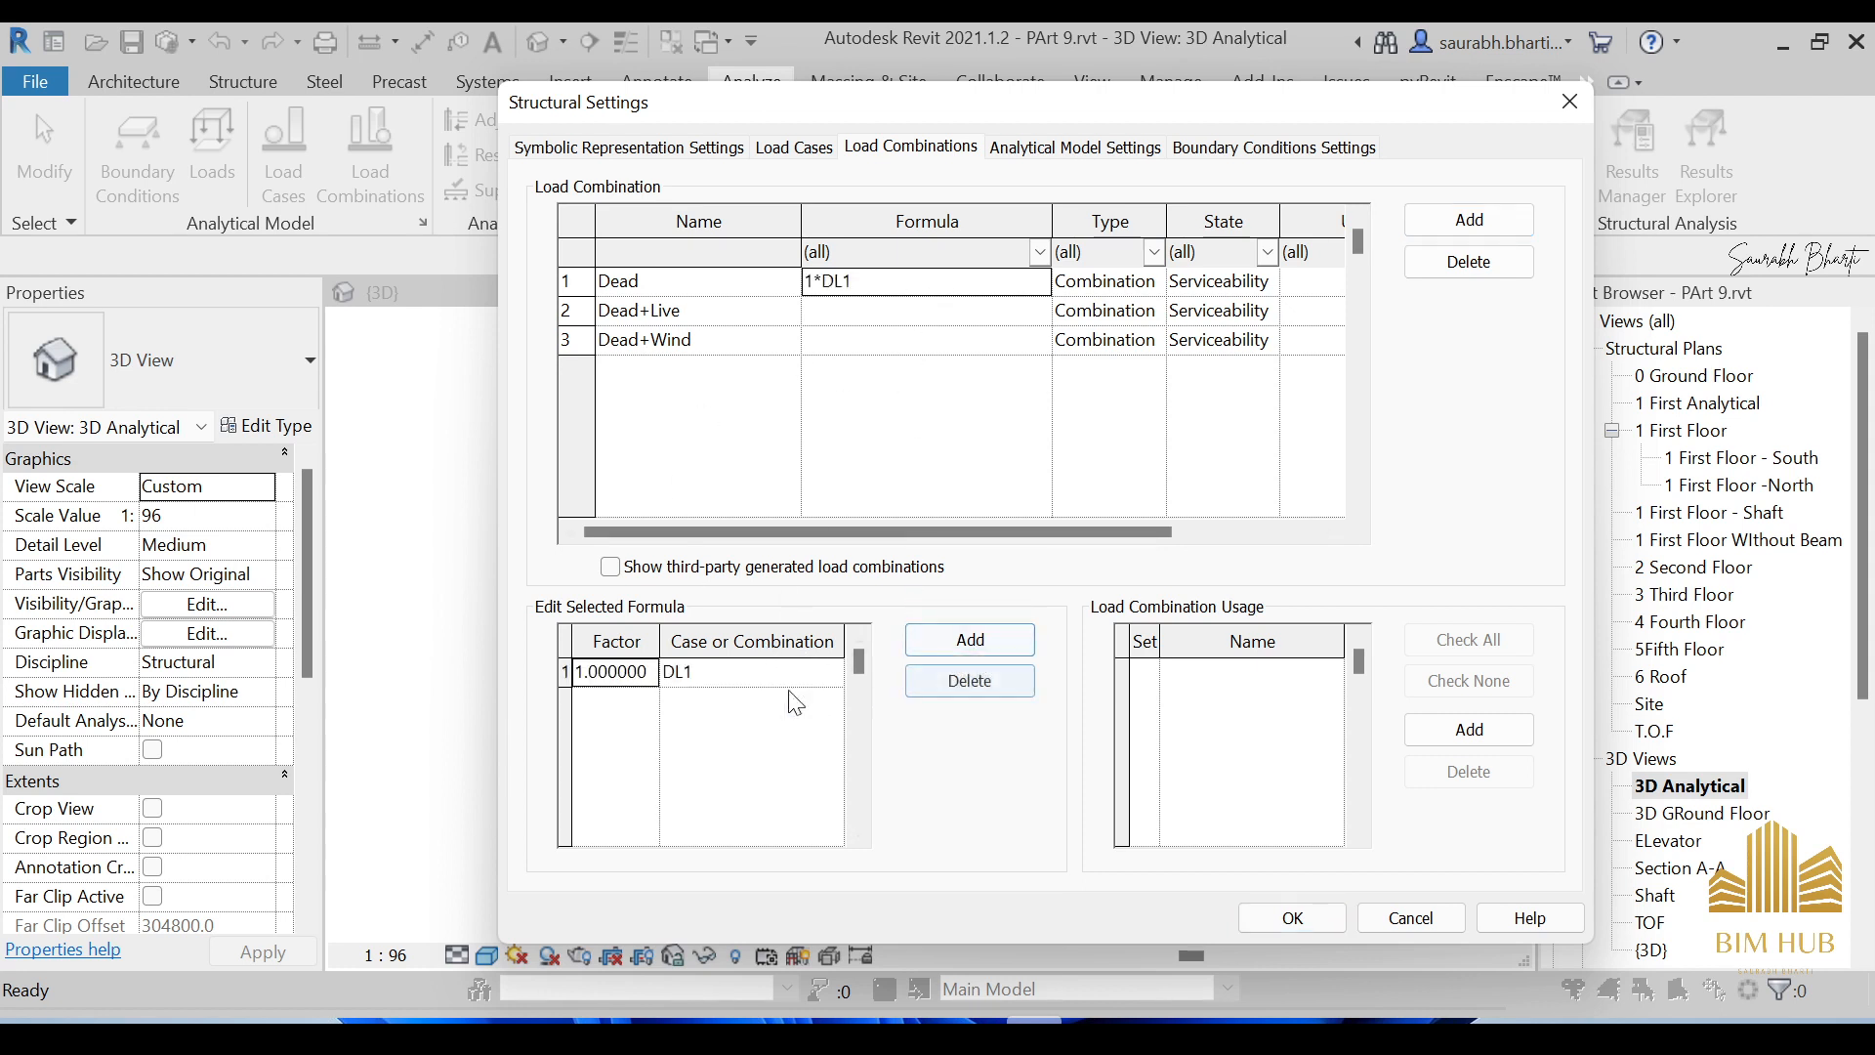
Change the Dead formula's factor to 1.4, keeping DL1 as its load case.
double_click(639, 671)
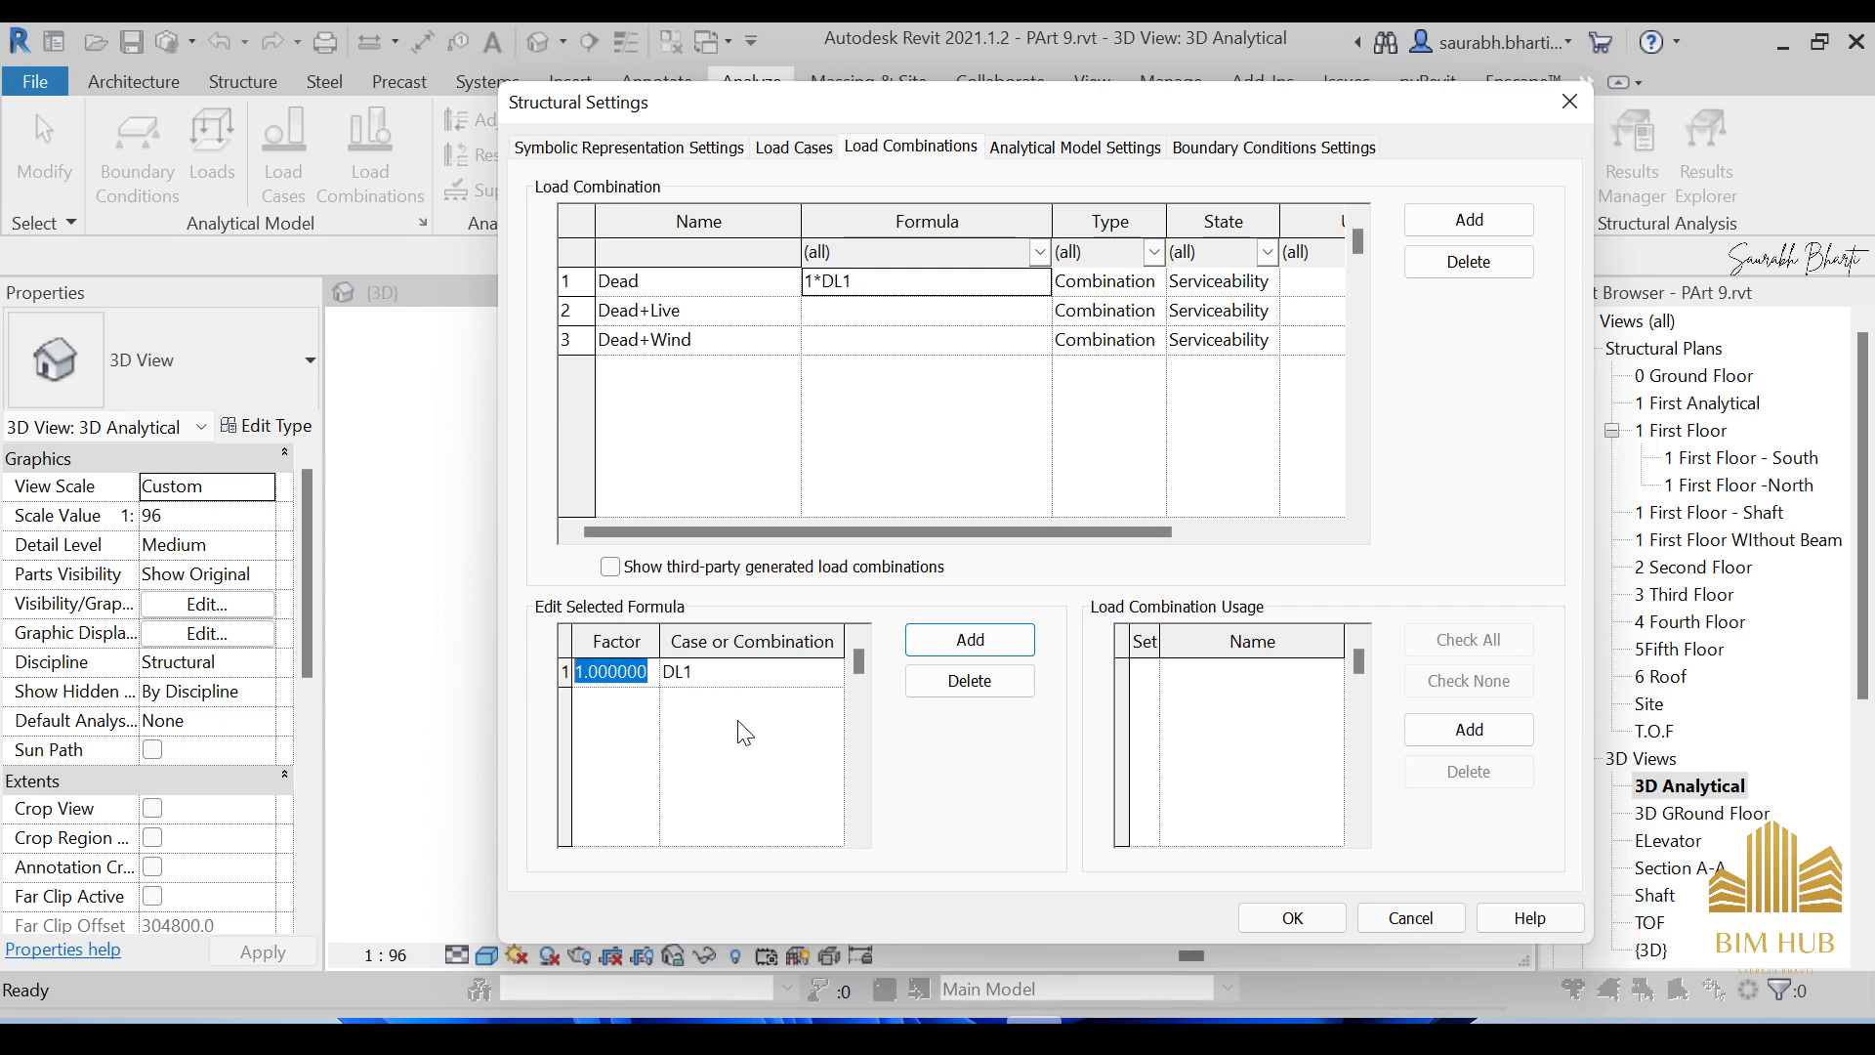
text(1.4)
key(Tab)
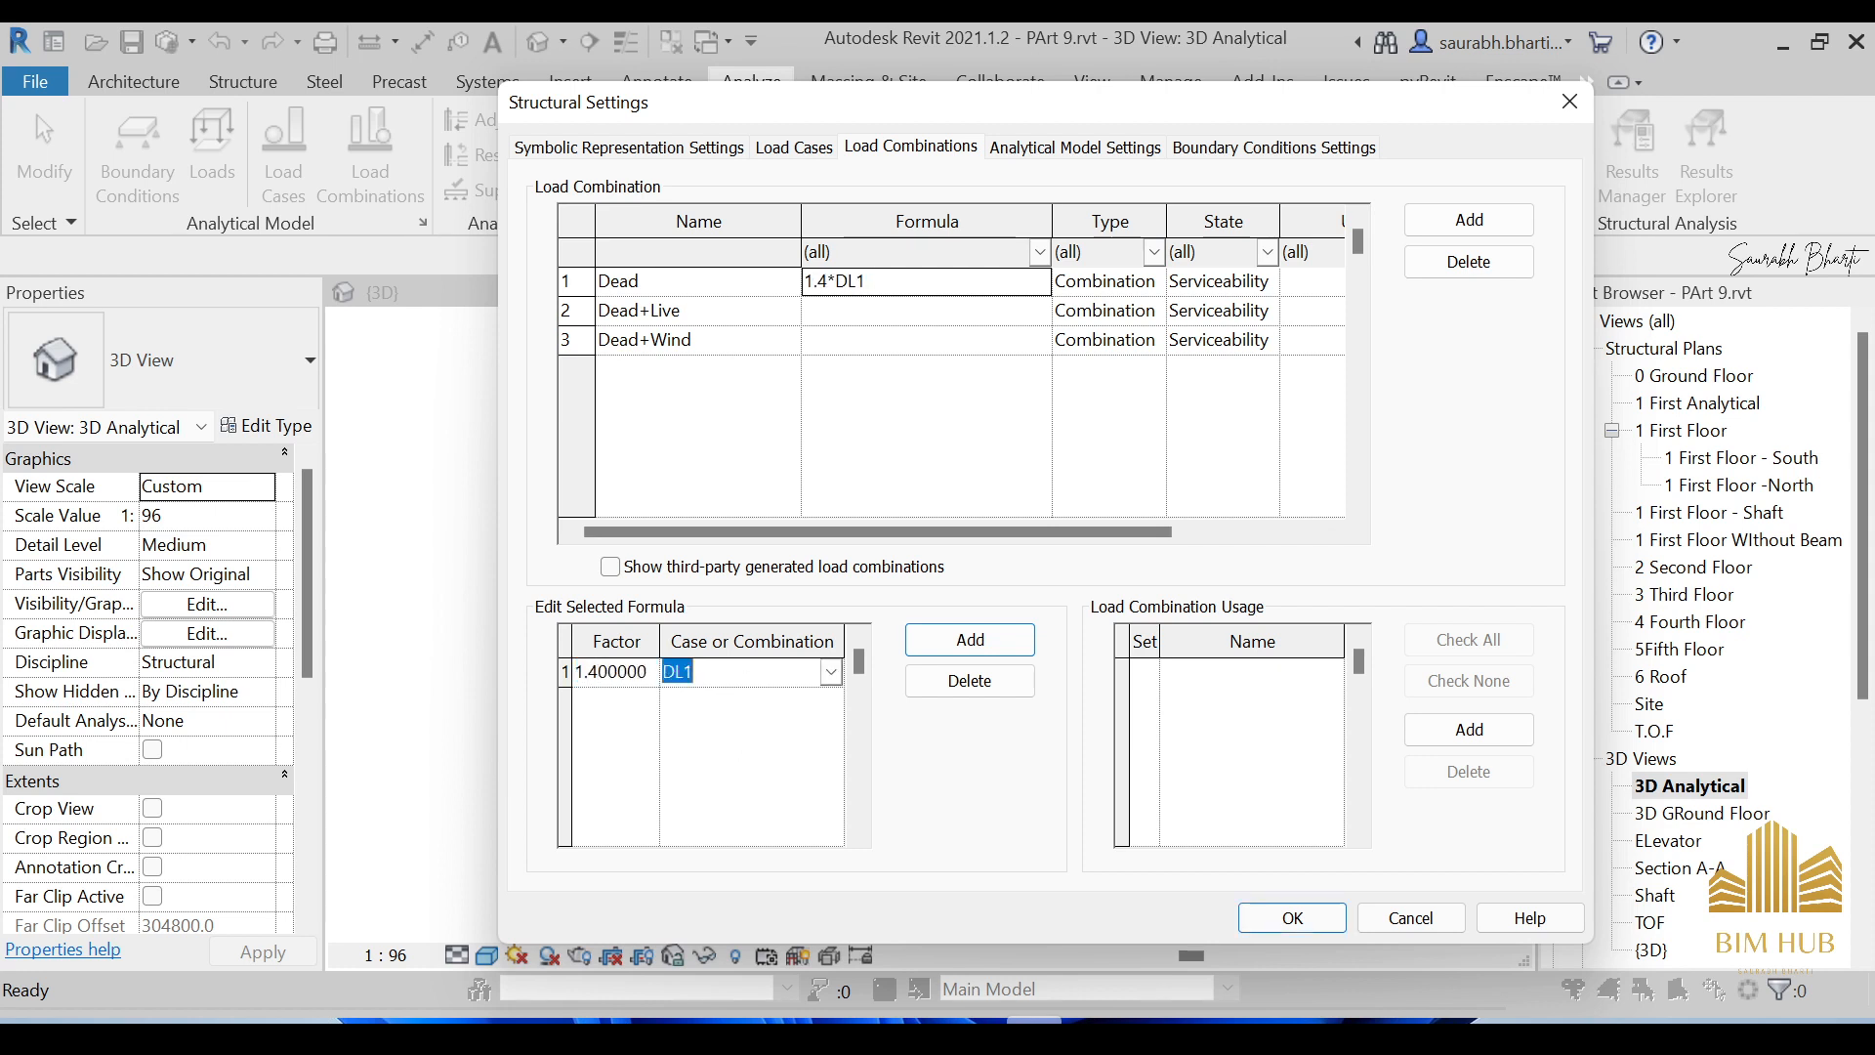
click(832, 673)
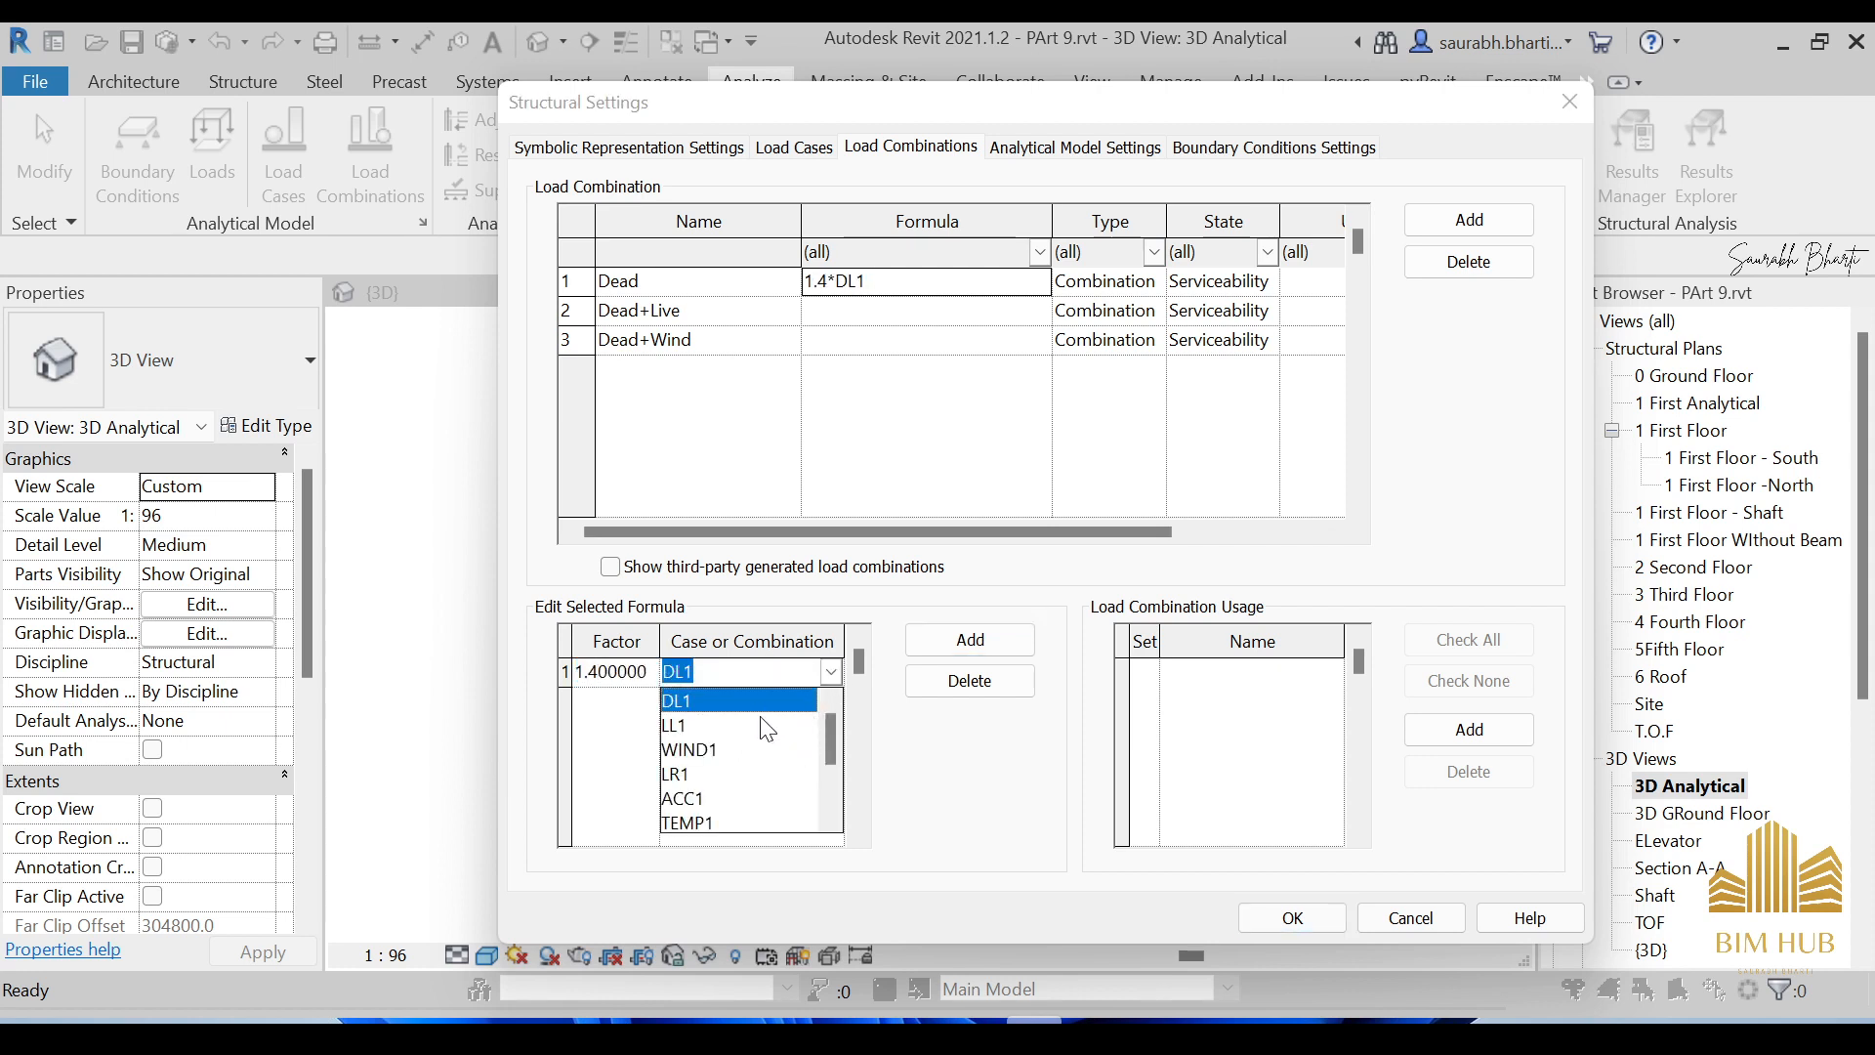
scroll(767, 730, down, 2)
scroll(714, 743, up, 2)
click(759, 699)
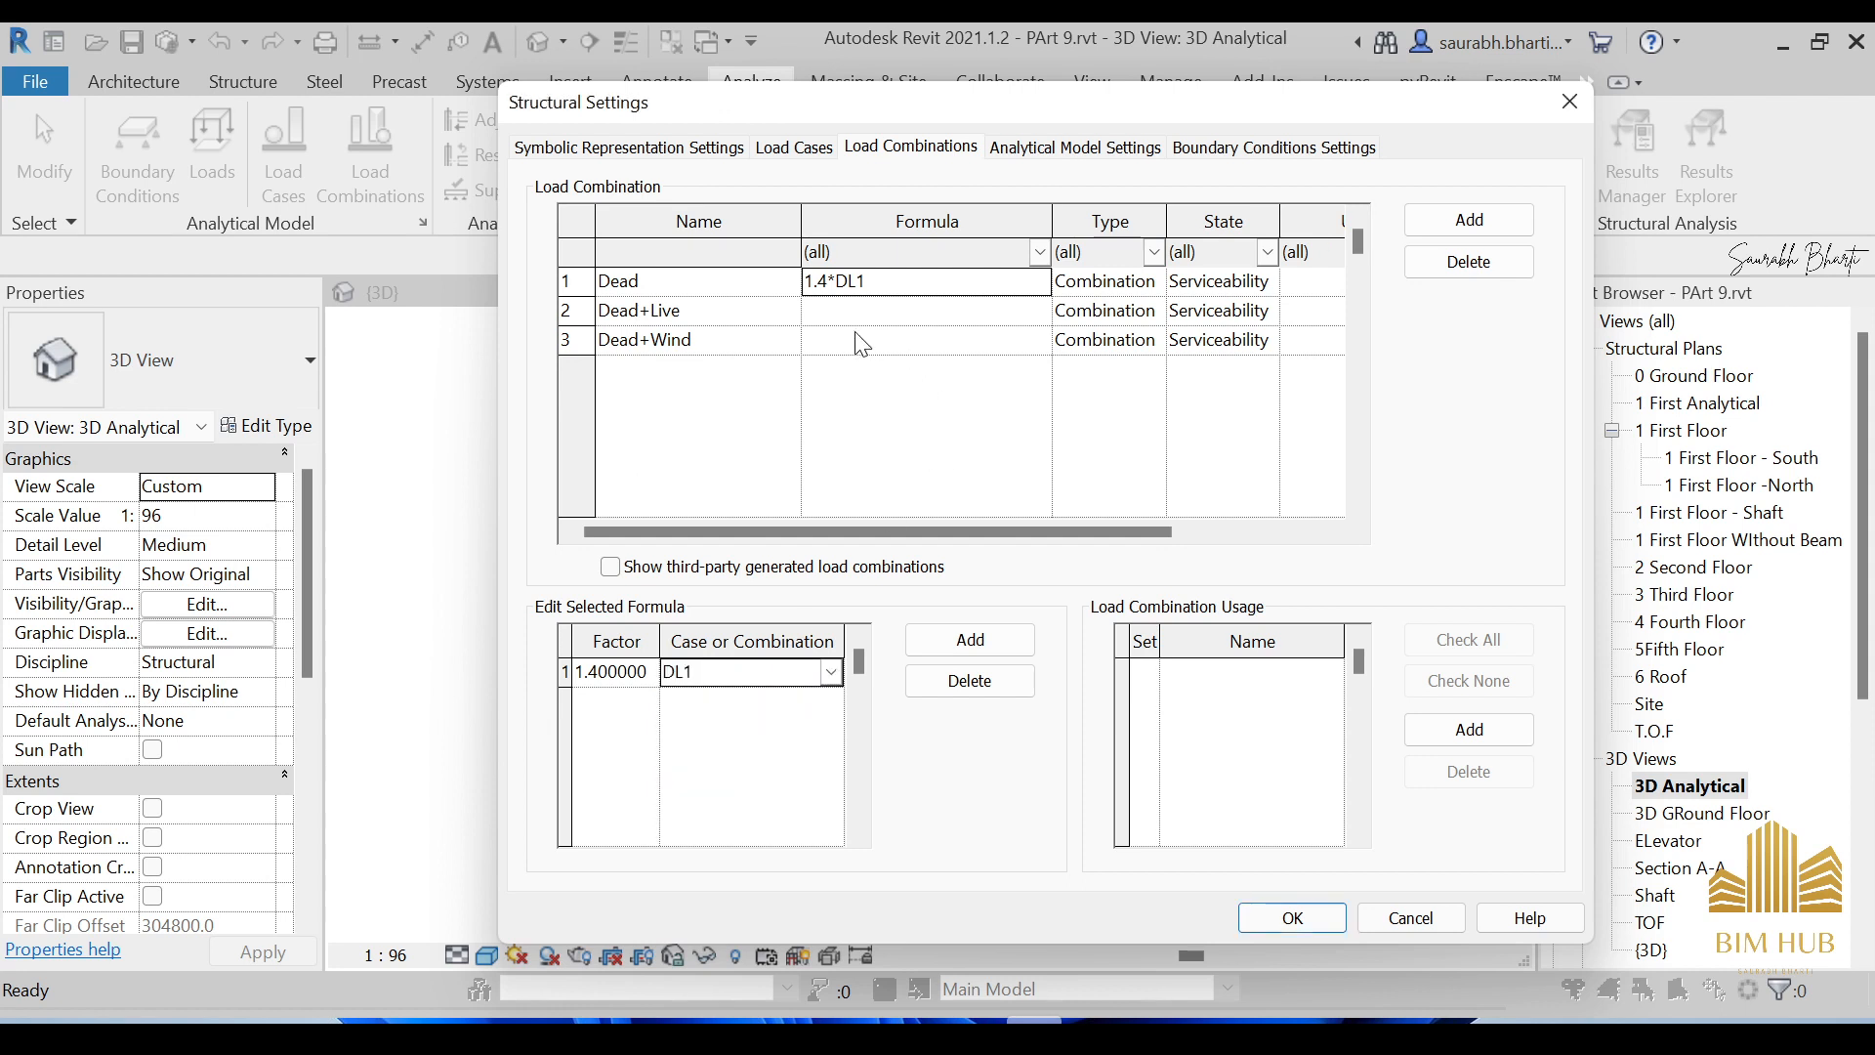
click(683, 310)
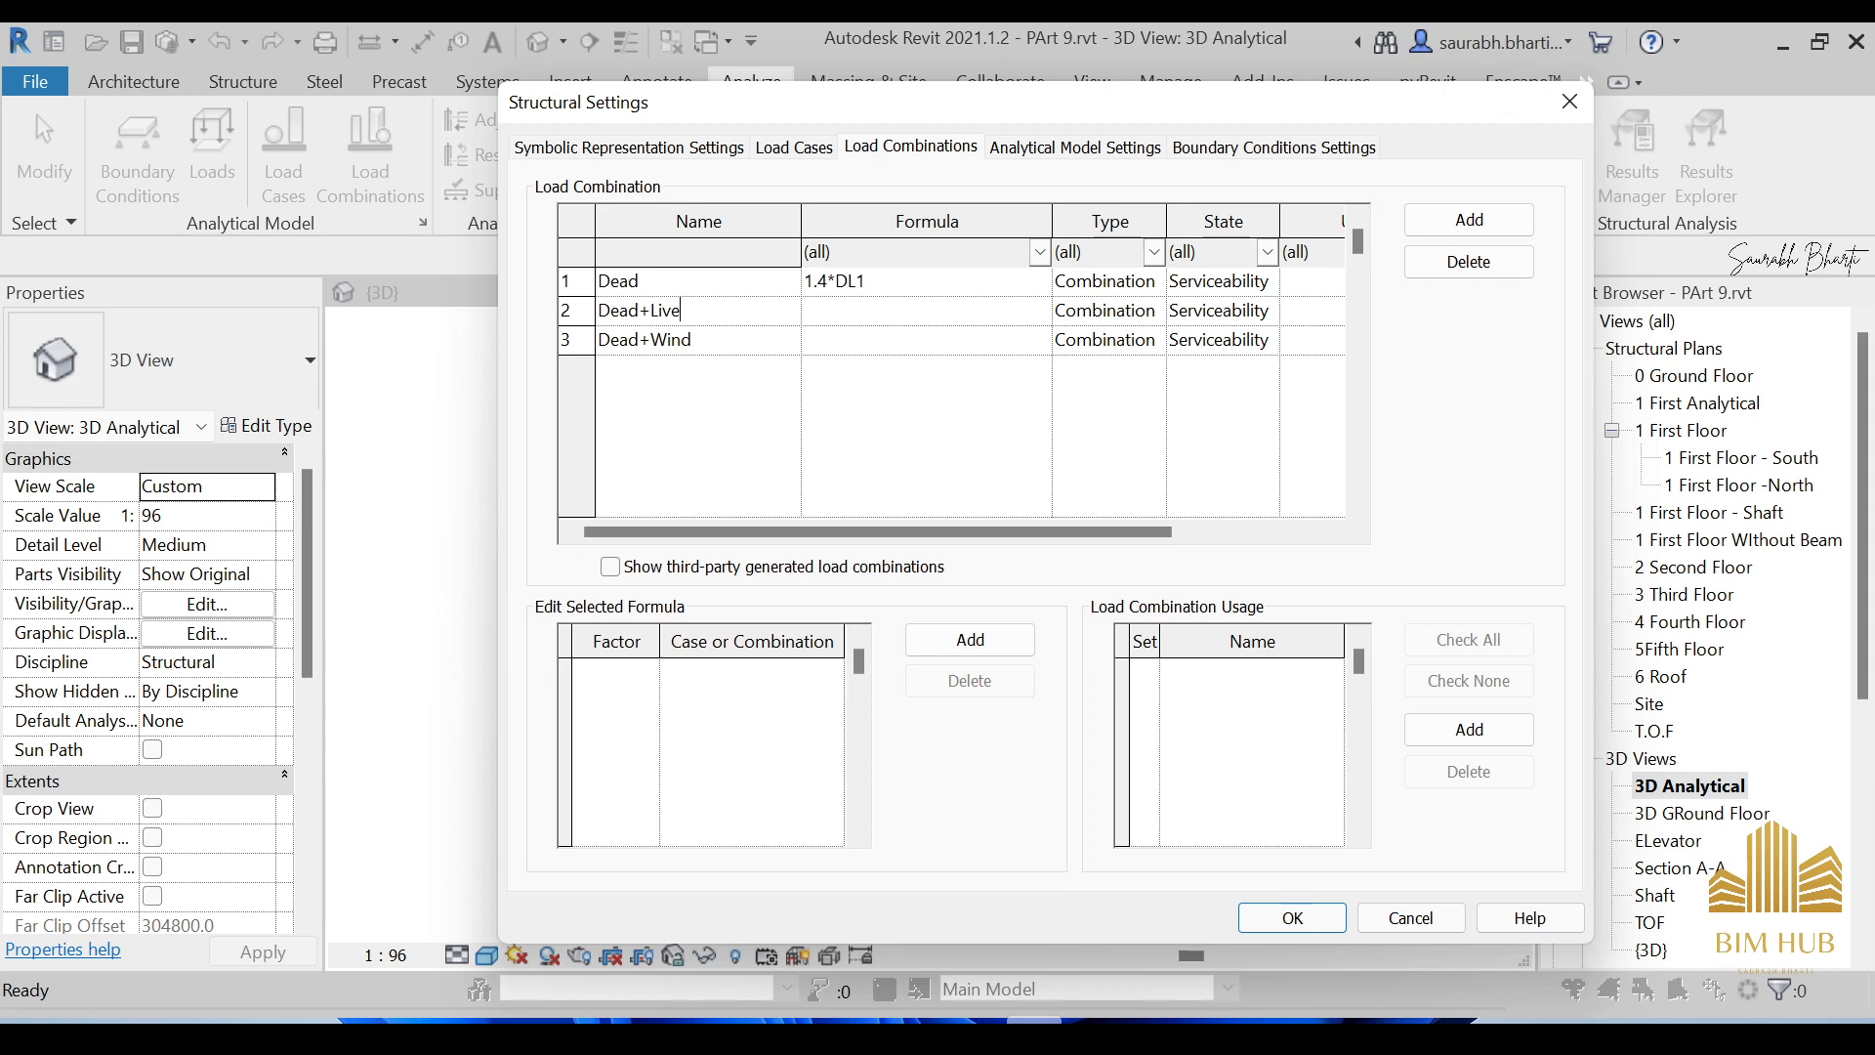
Build the Dead+Live formula from a 1.2 DL1 term and a 1.6 LL1 term.
click(941, 321)
click(985, 637)
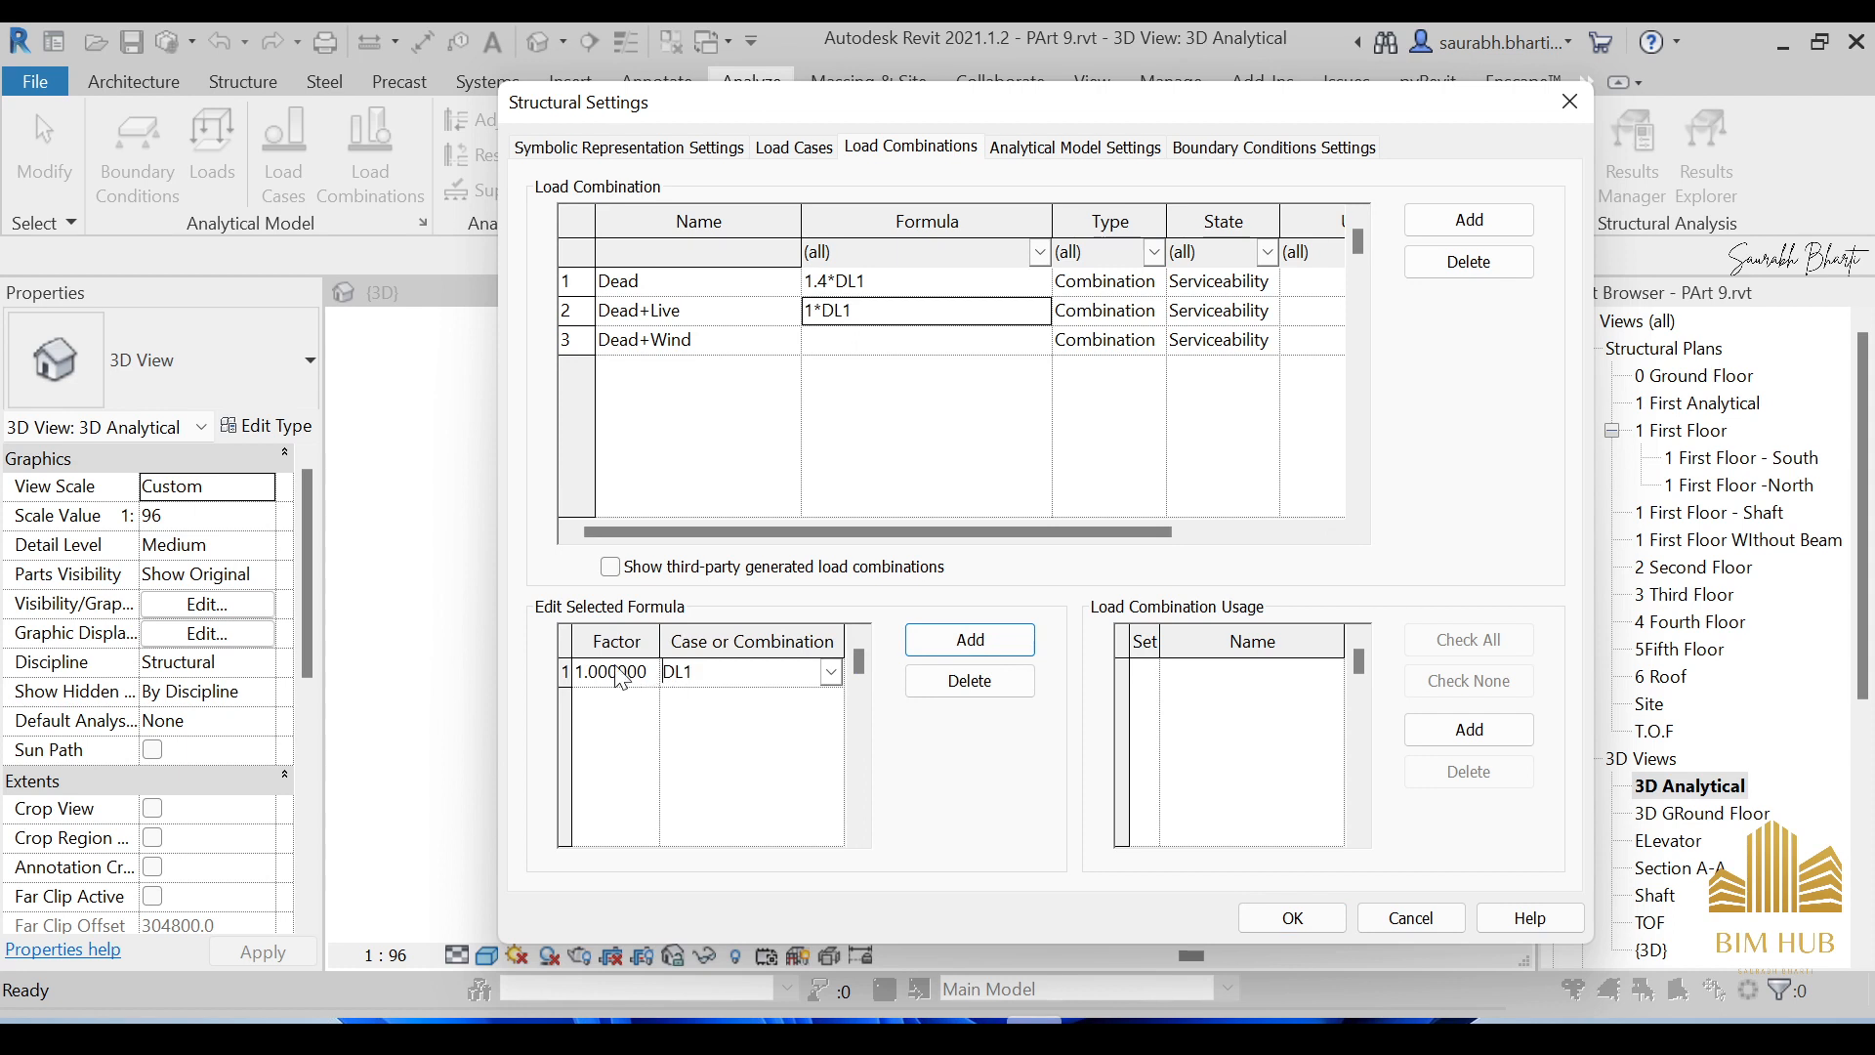
click(578, 672)
click(1008, 642)
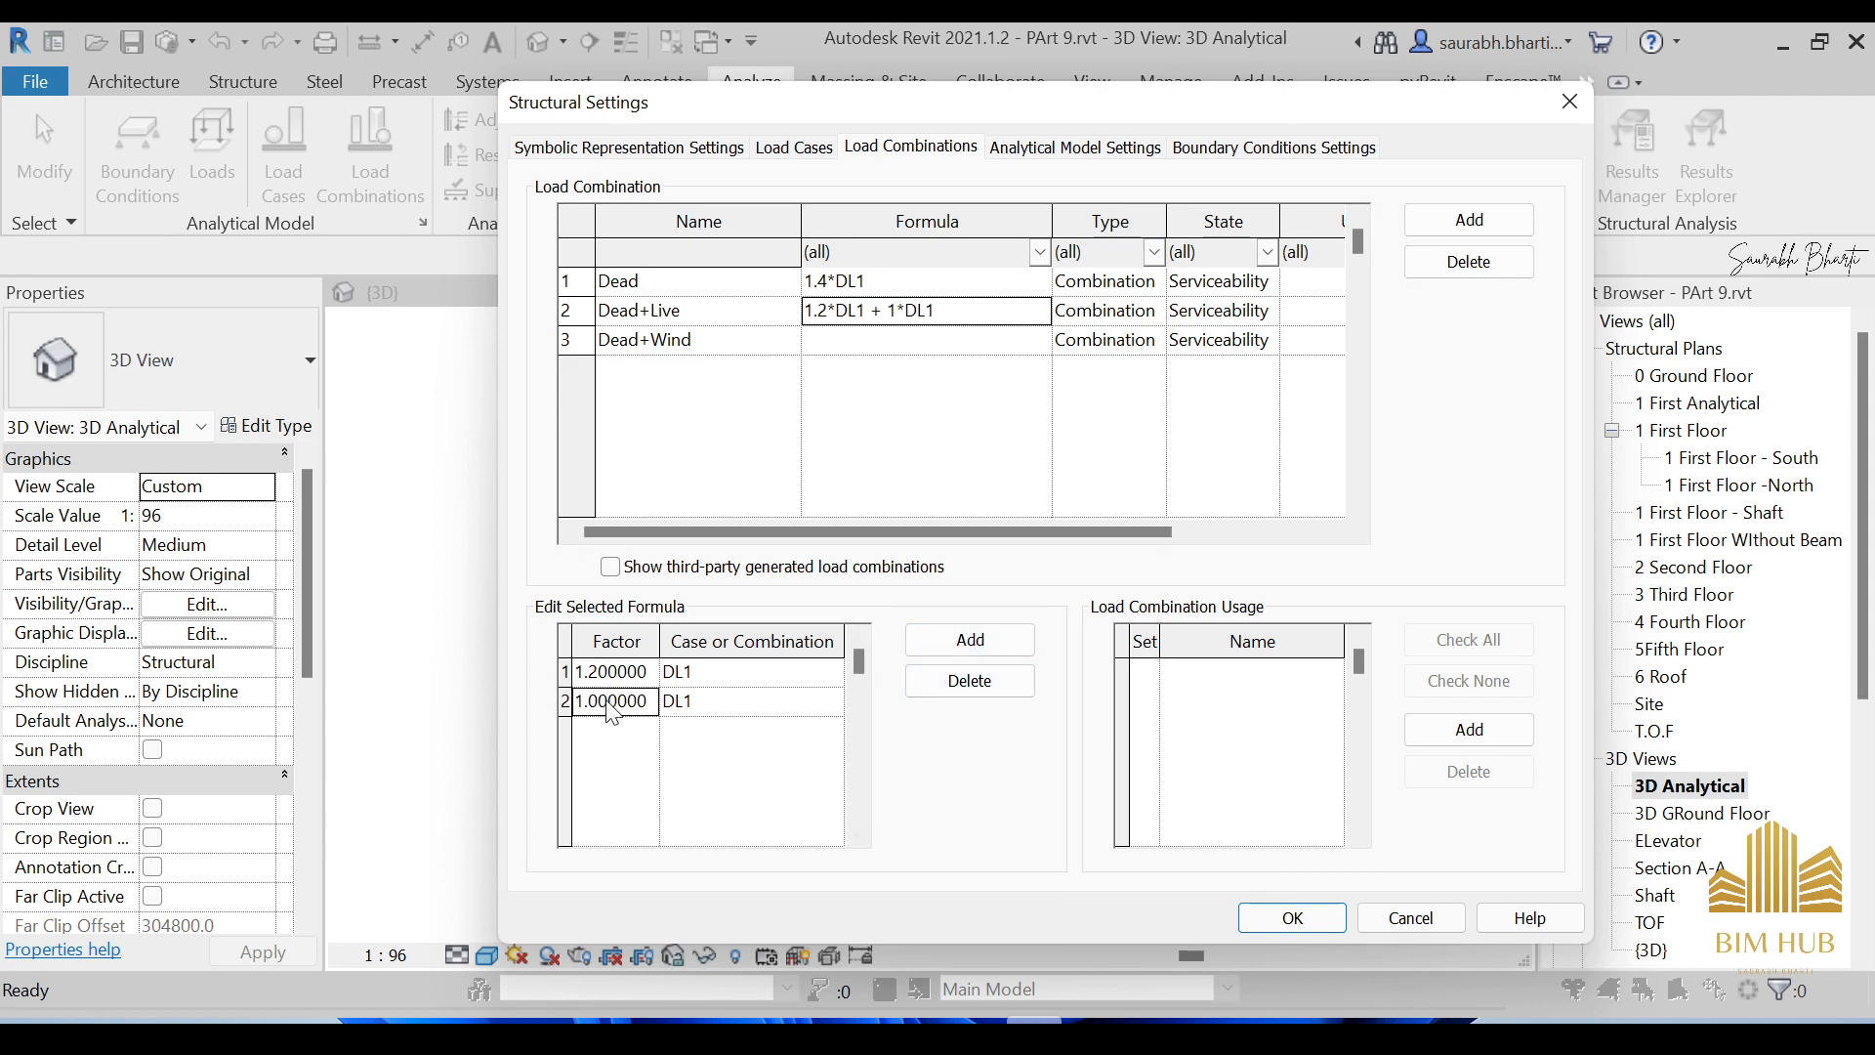
click(600, 701)
text(6)
click(782, 701)
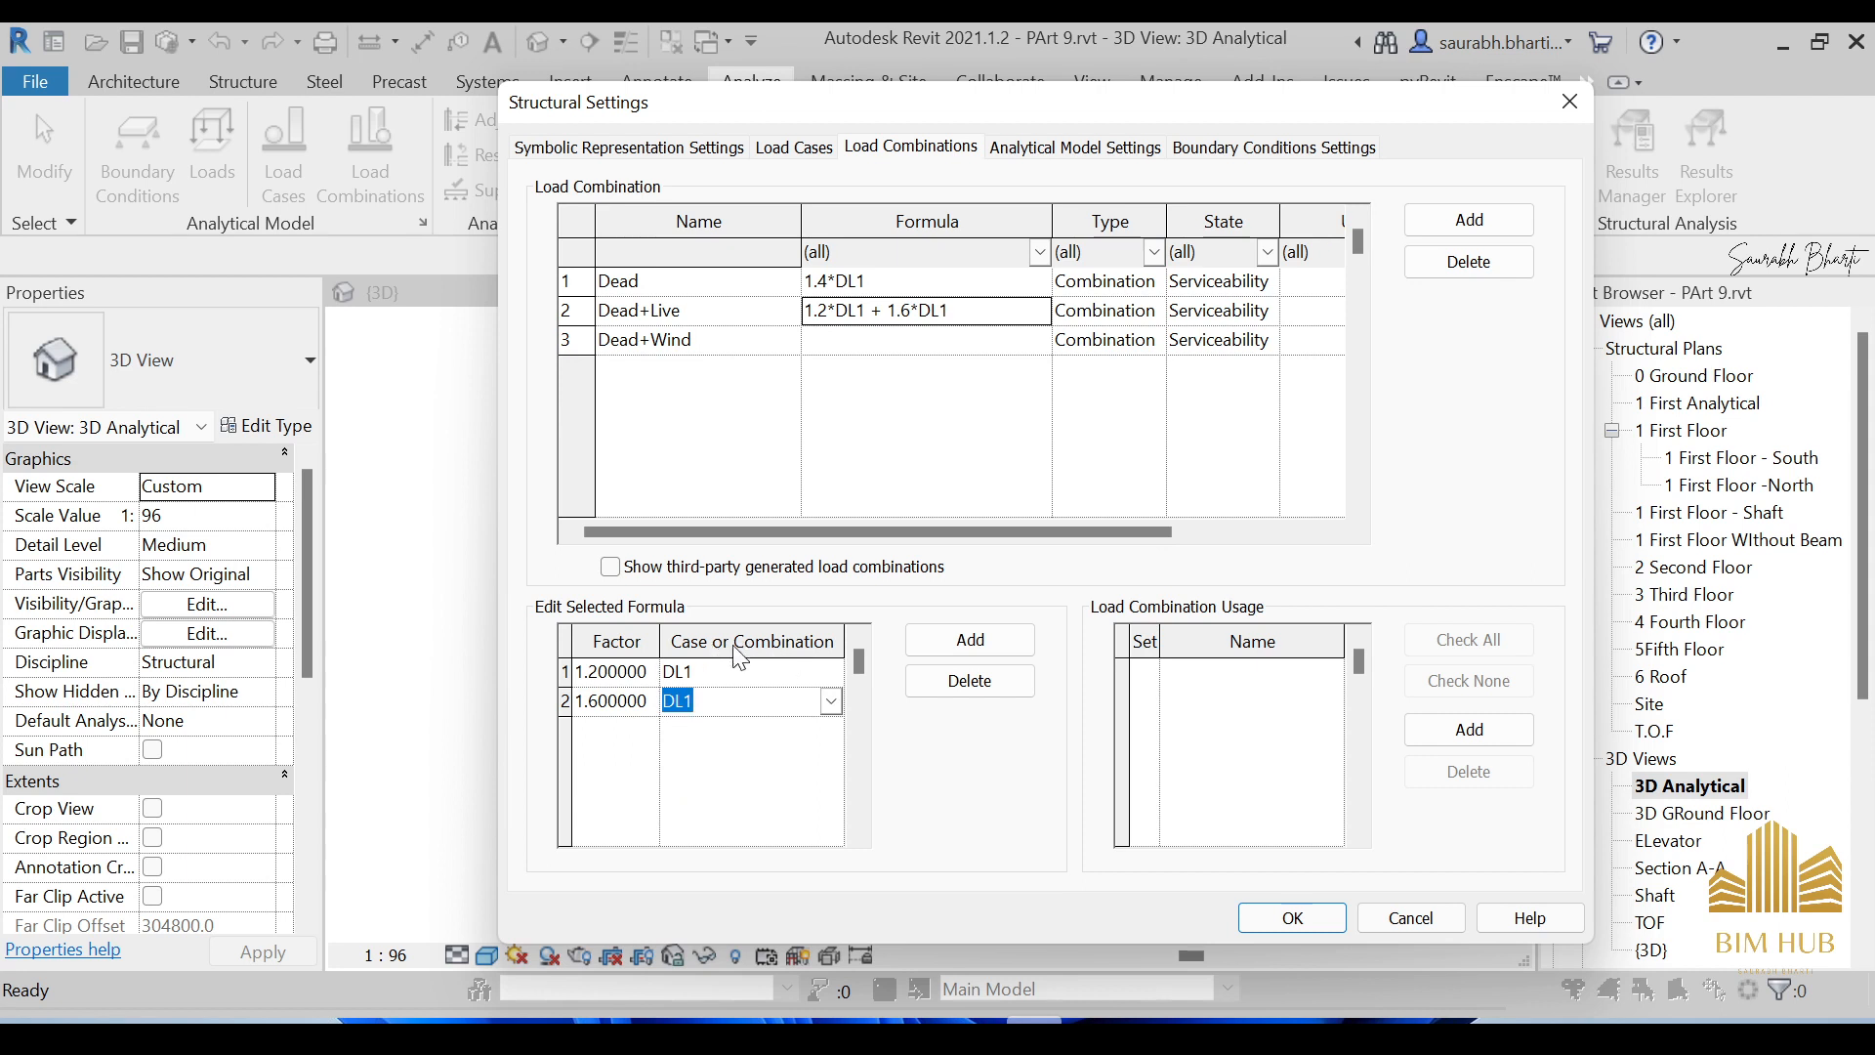
click(830, 702)
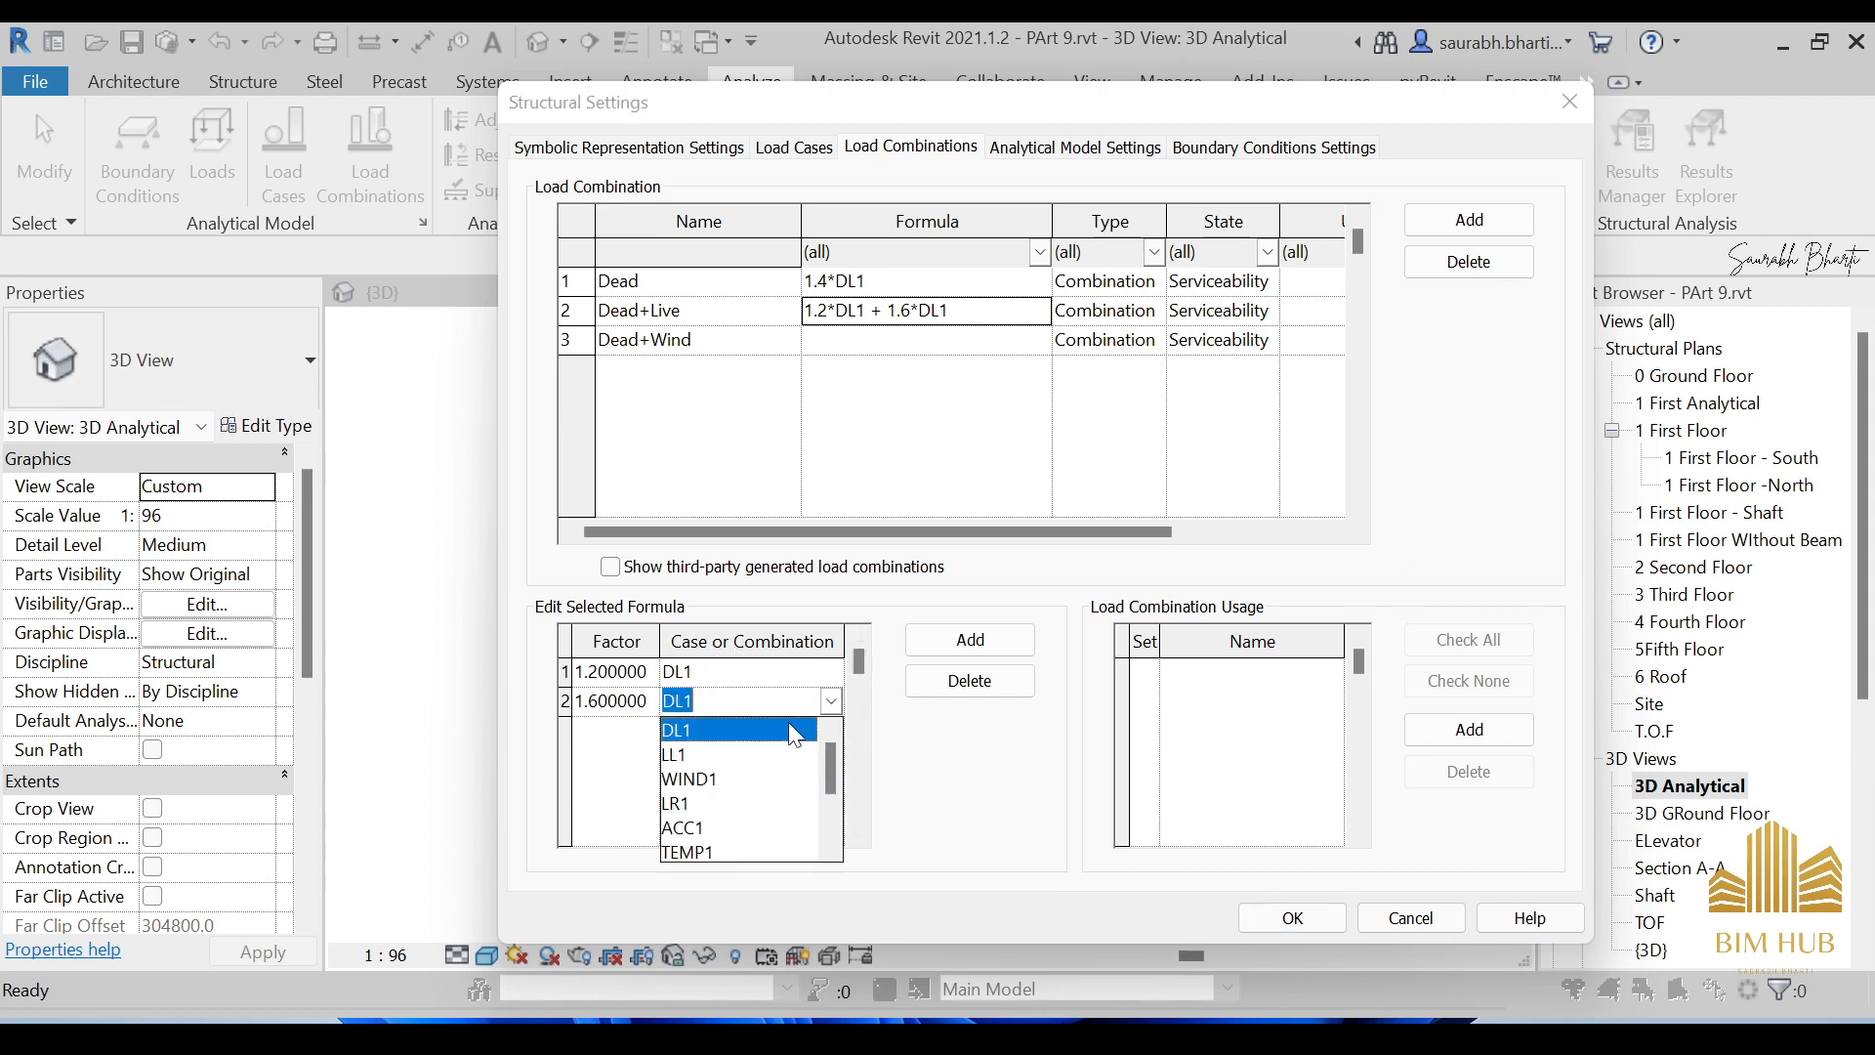
click(694, 758)
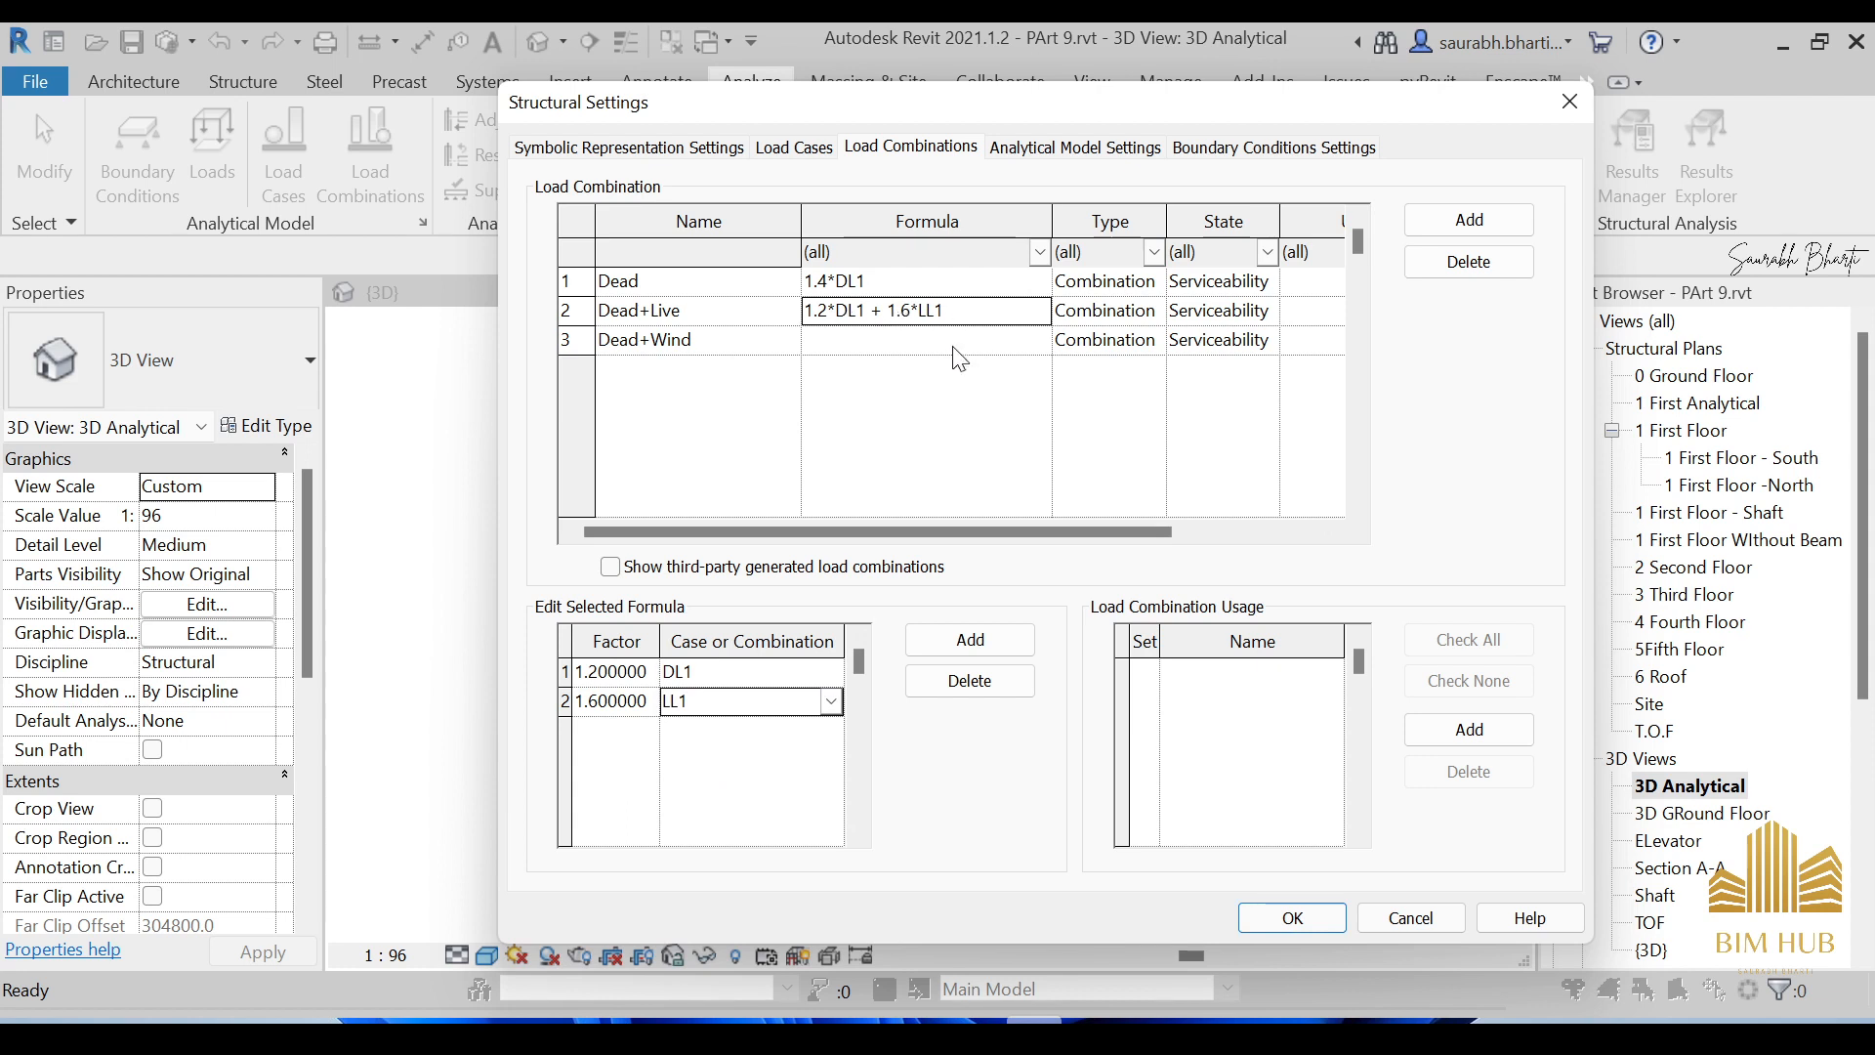
click(640, 339)
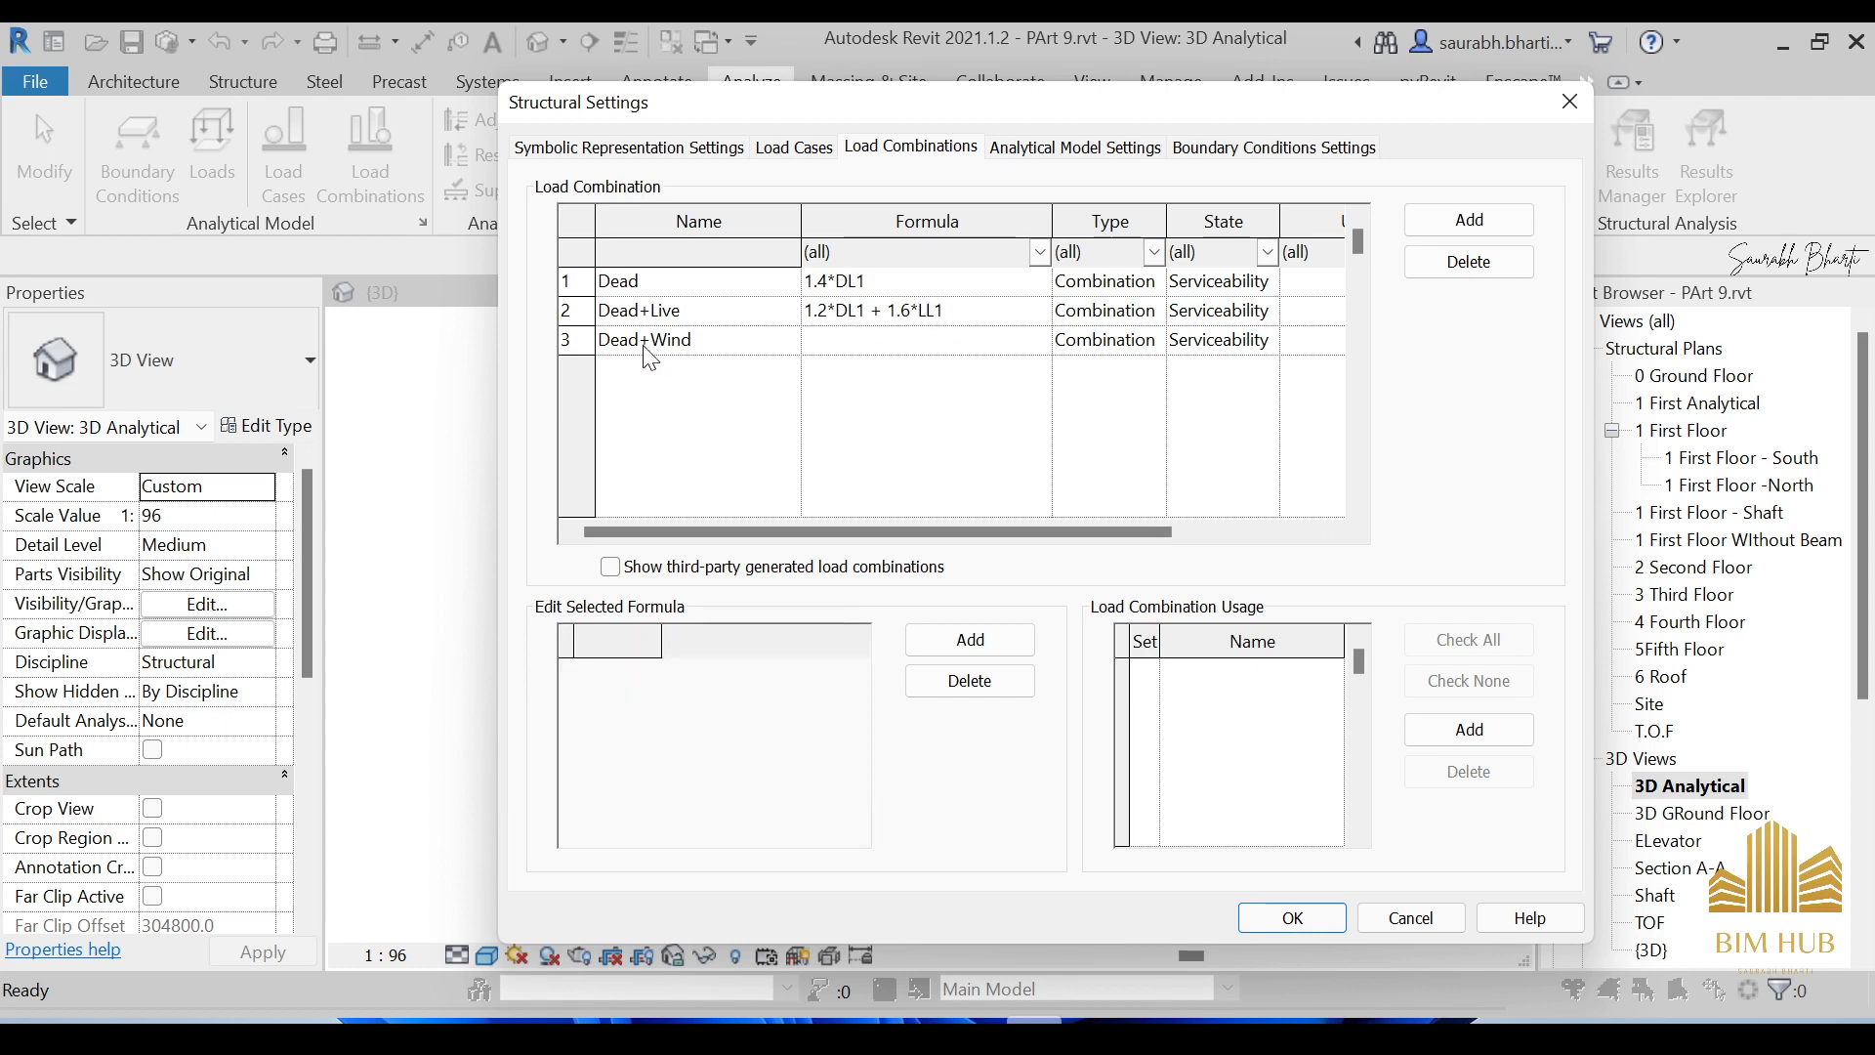
click(933, 342)
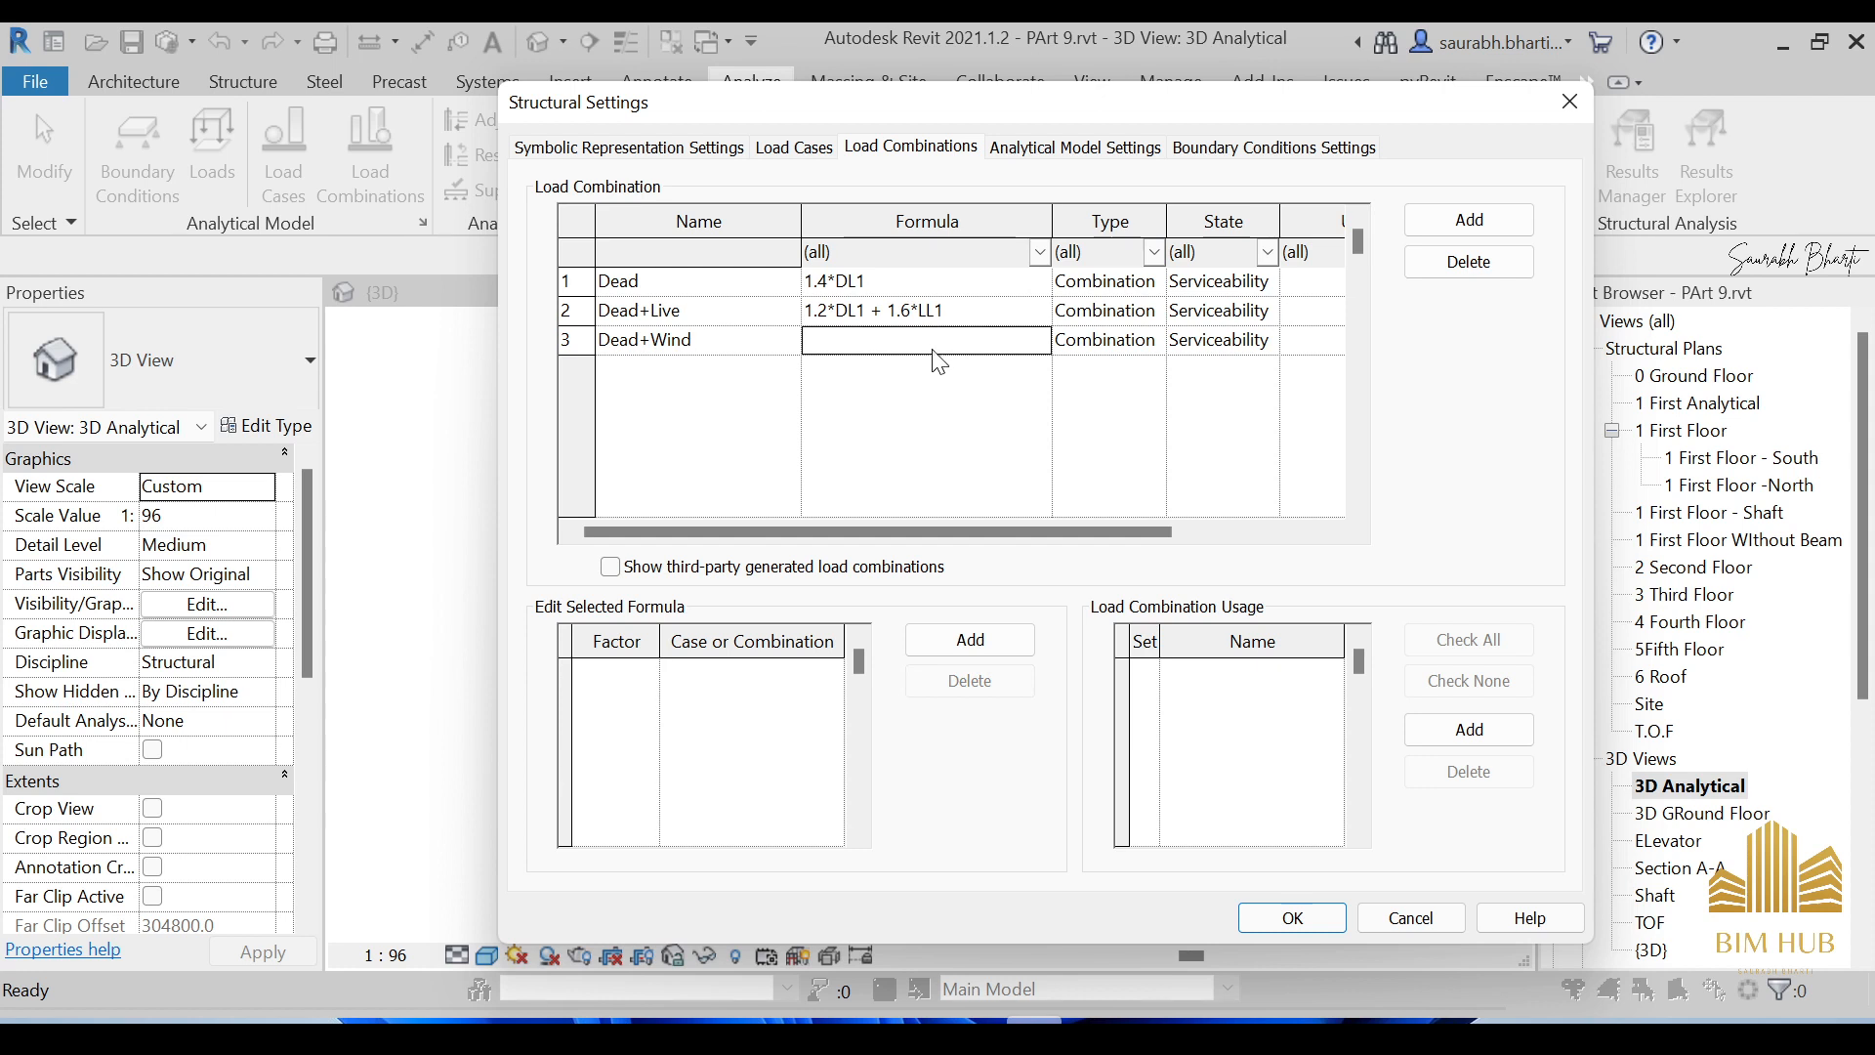
Set the Dead+Wind formula to 0.9*DL1 plus 1*WIND1.
click(977, 641)
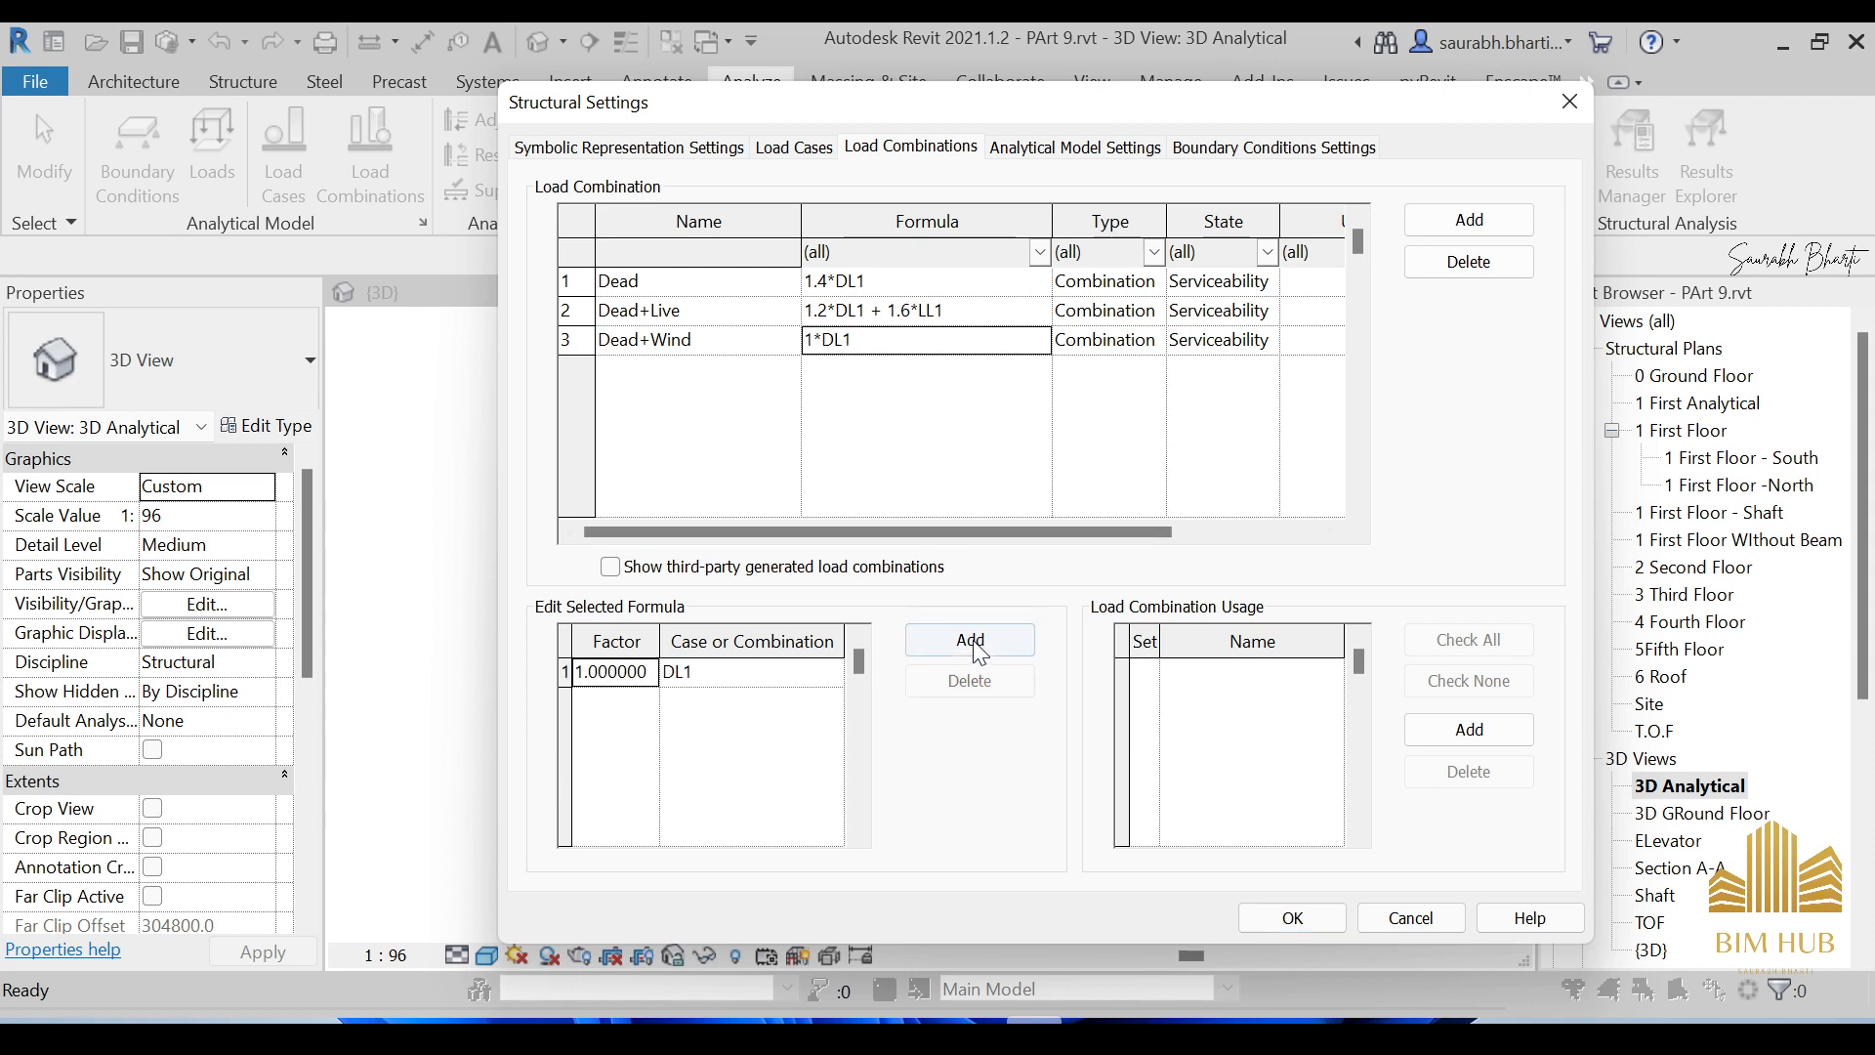
double_click(641, 671)
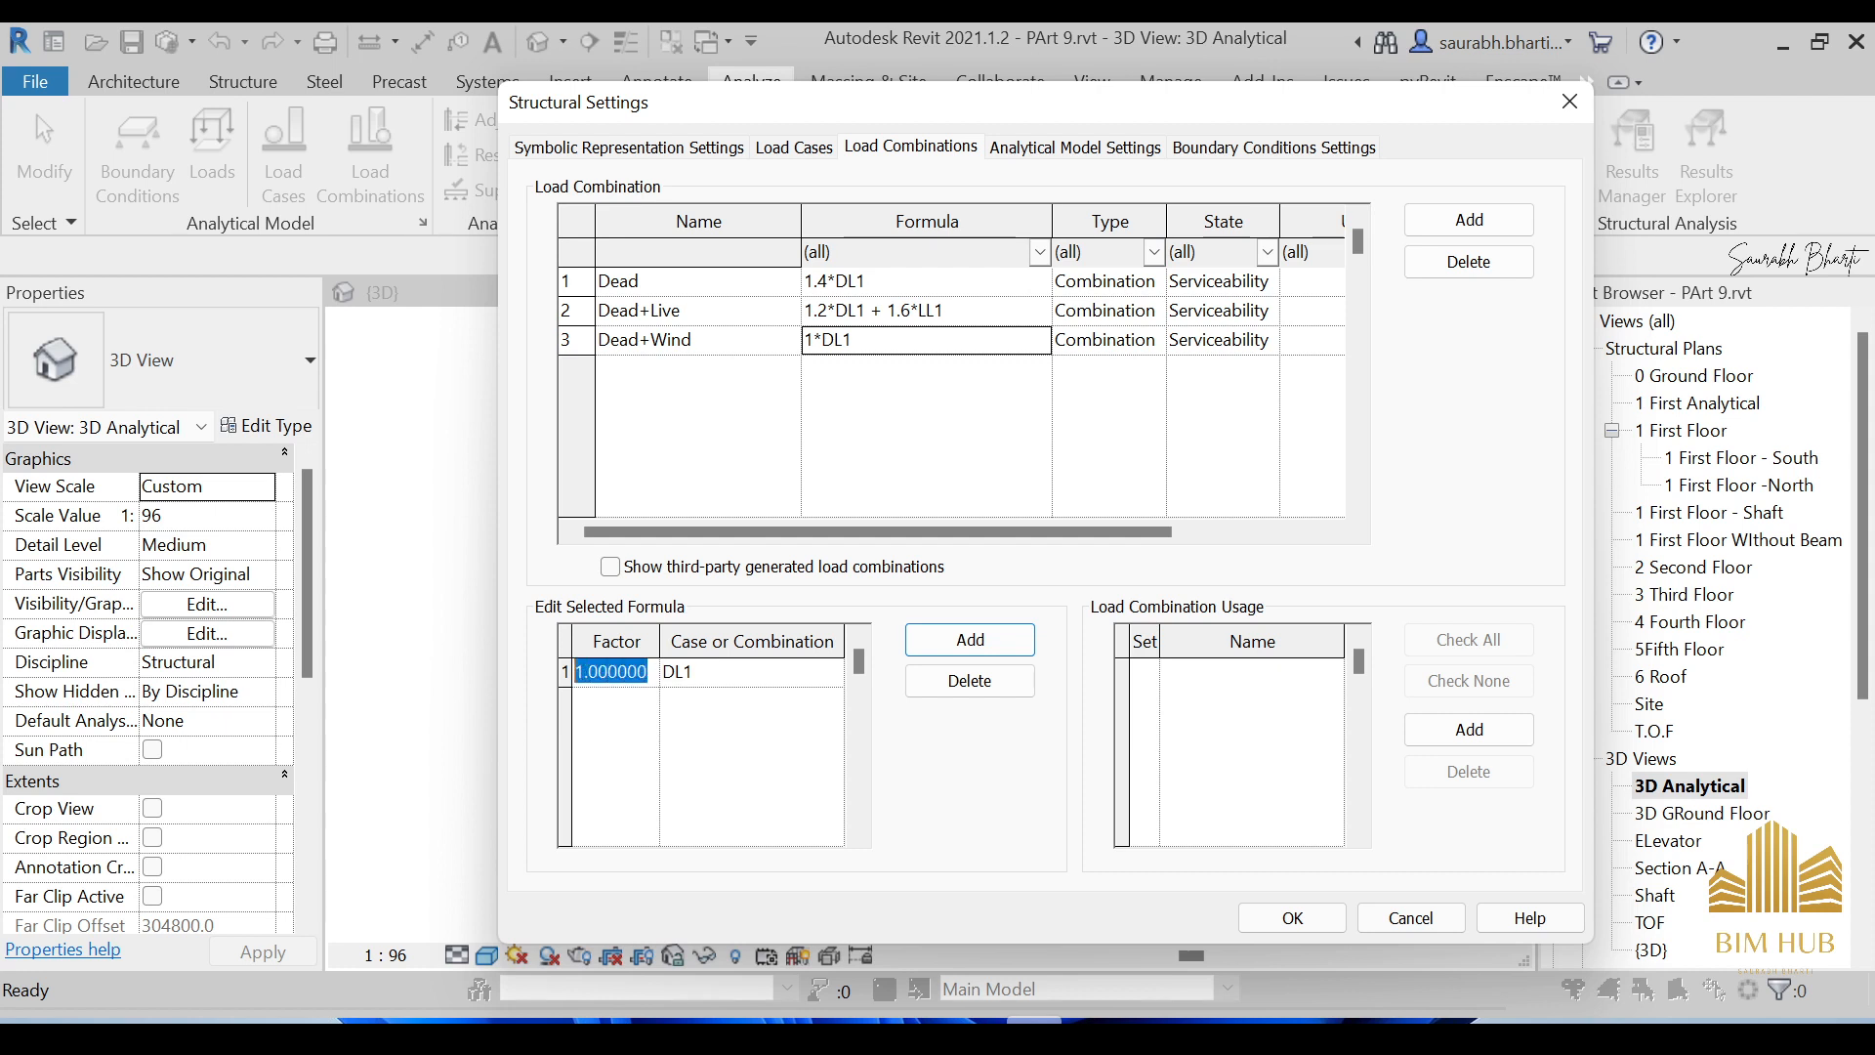
text(0.9)
click(948, 649)
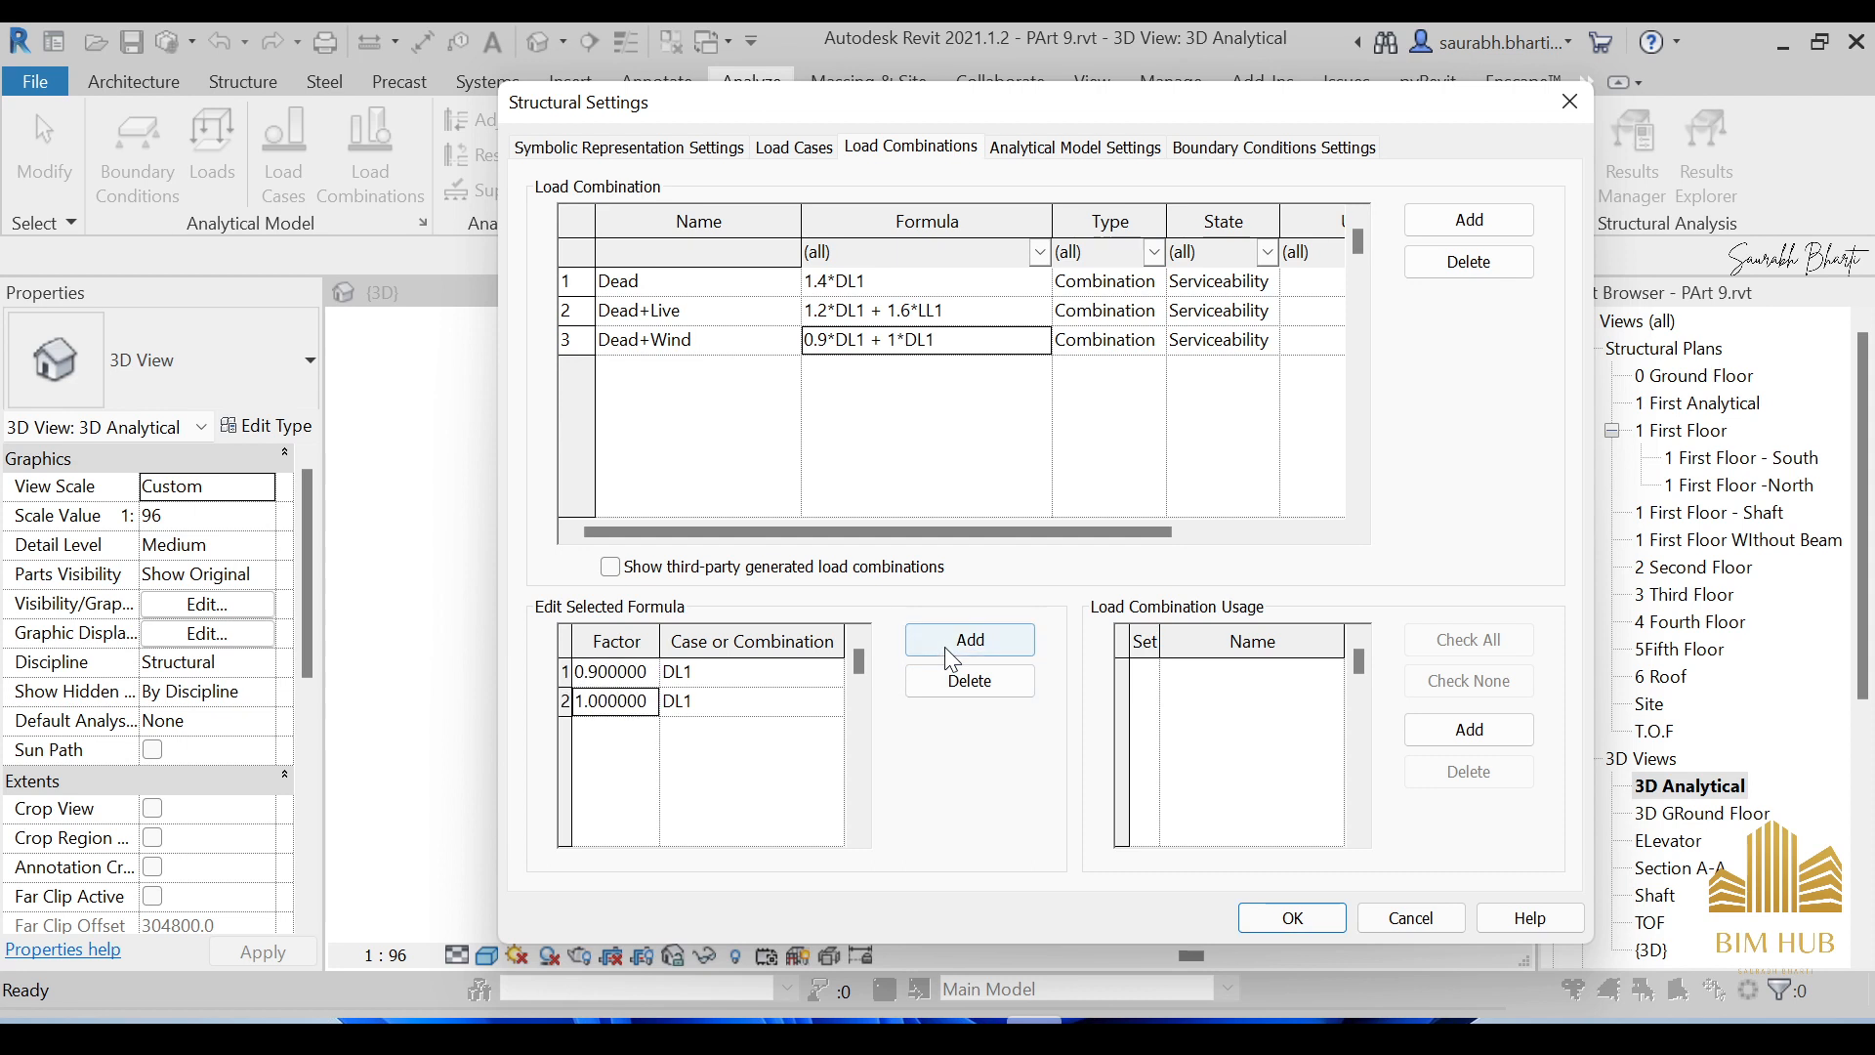
click(653, 700)
mouse_move(650, 700)
mouse_down()
mouse_move(575, 701)
mouse_move(638, 701)
mouse_up()
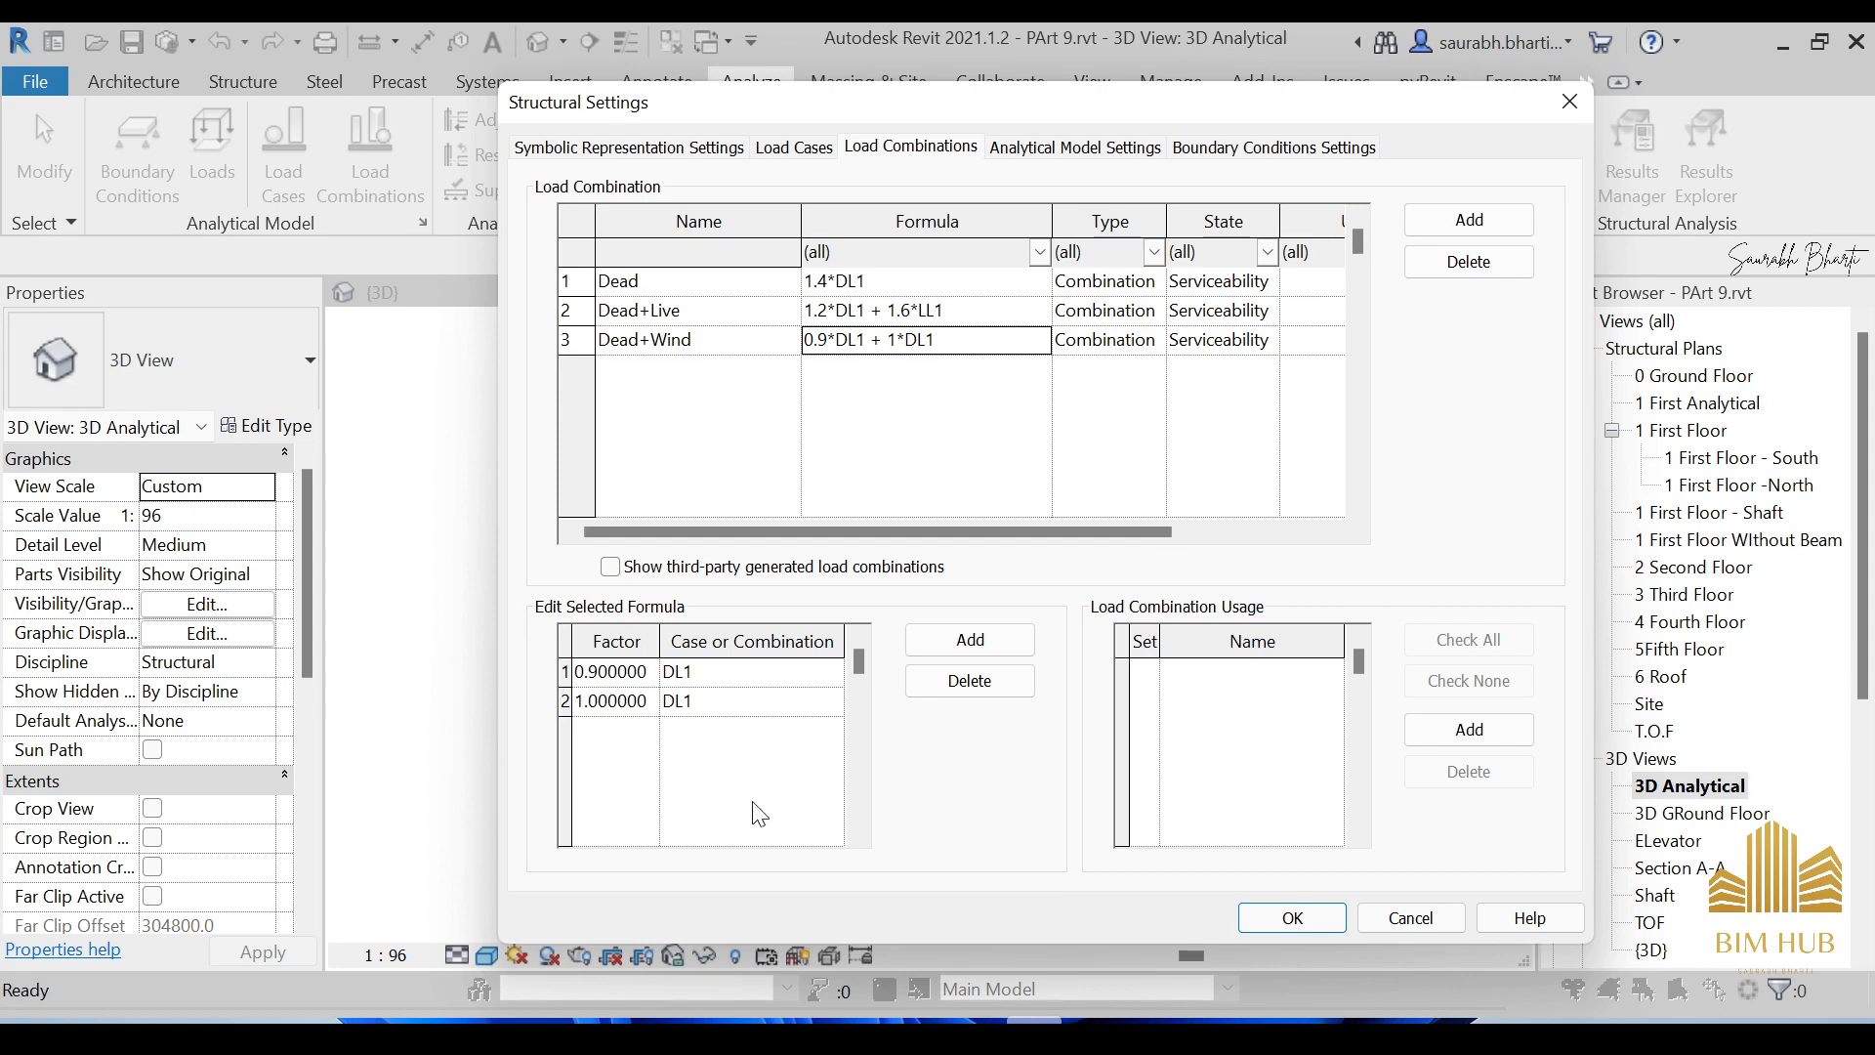
click(761, 700)
click(831, 700)
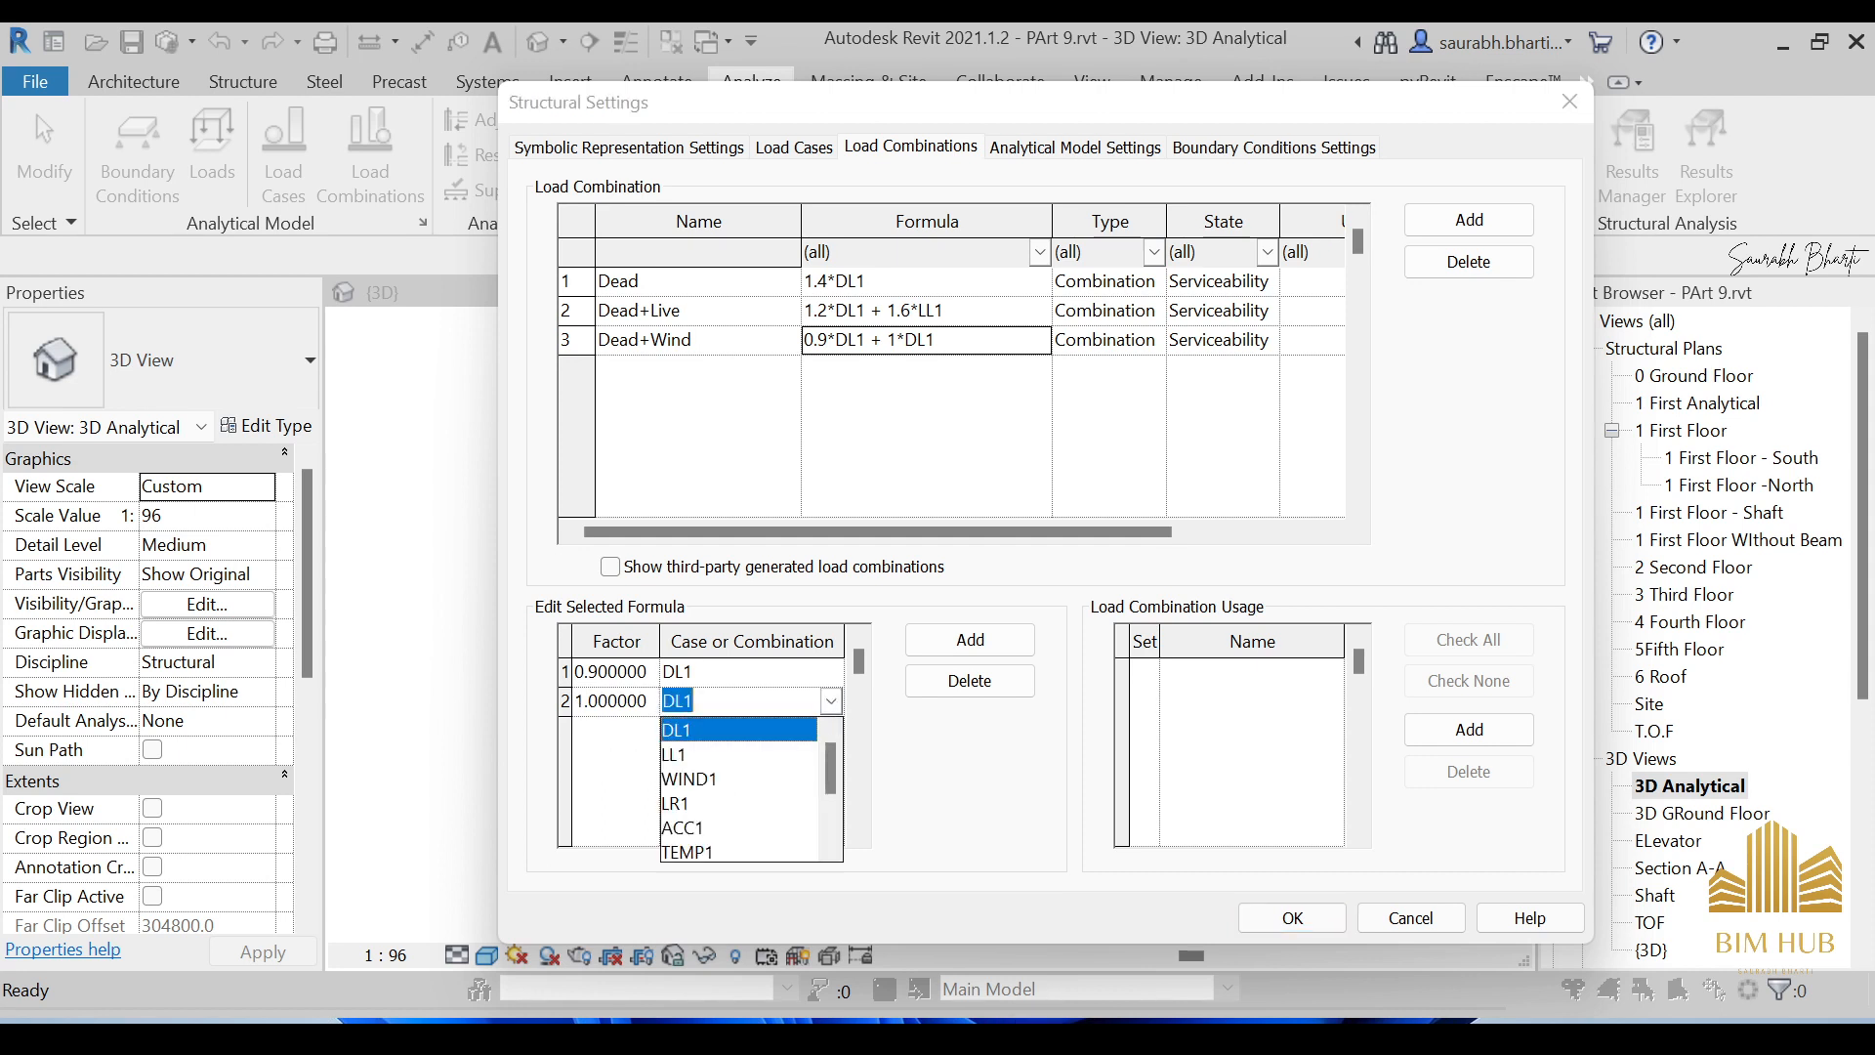
click(682, 778)
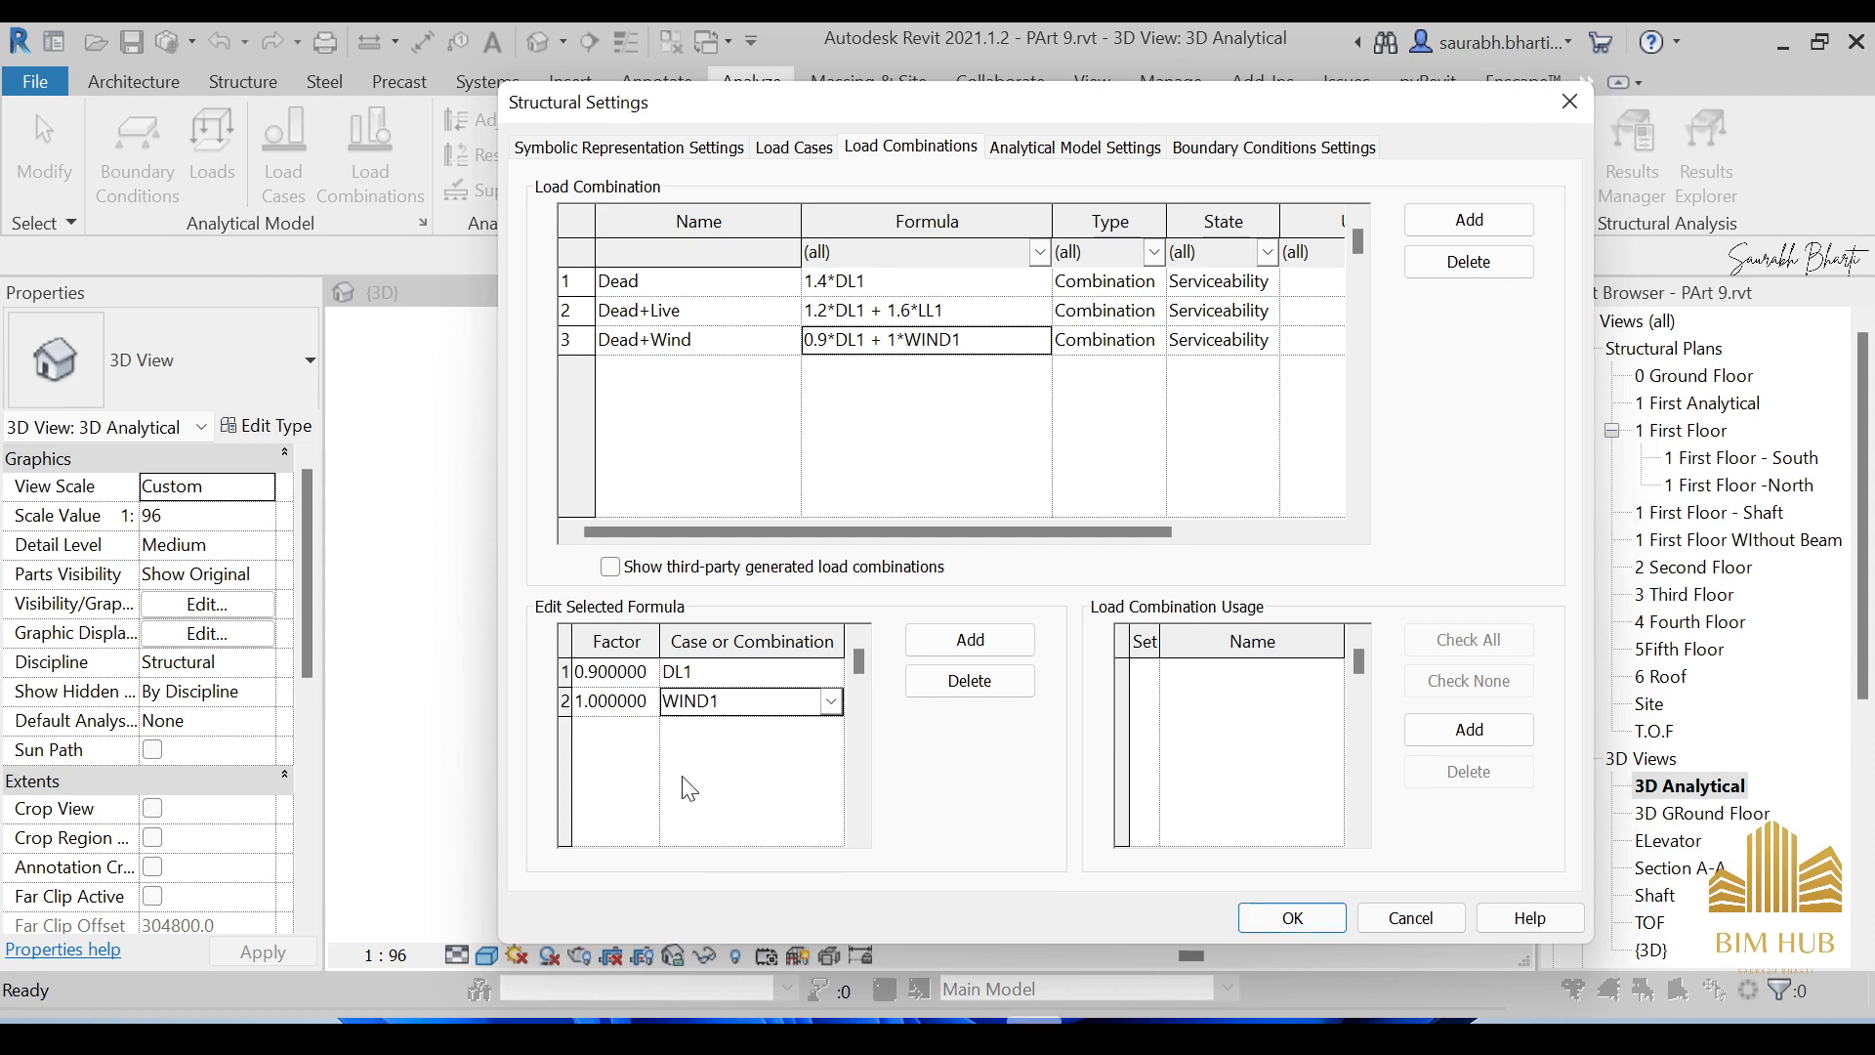
Review the formula terms of the Dead, Dead+Live and Dead+Wind combinations.
click(961, 311)
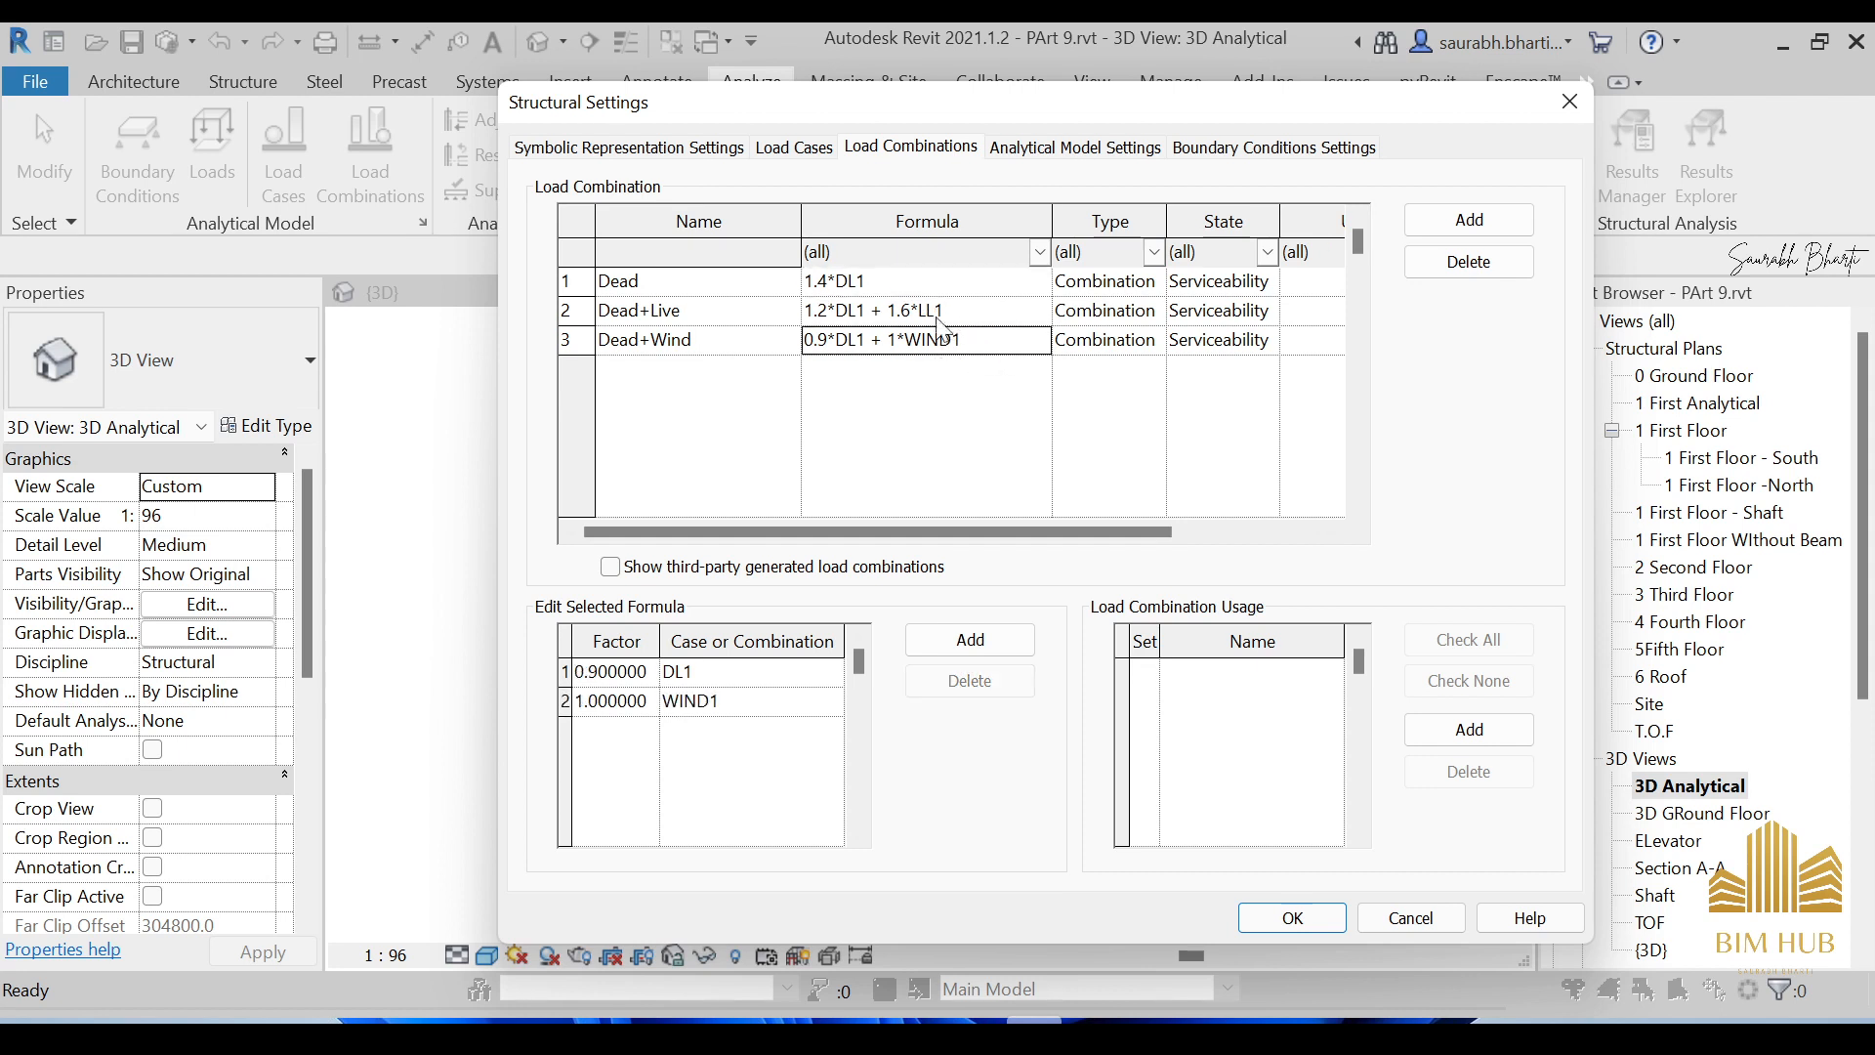
click(672, 294)
click(708, 315)
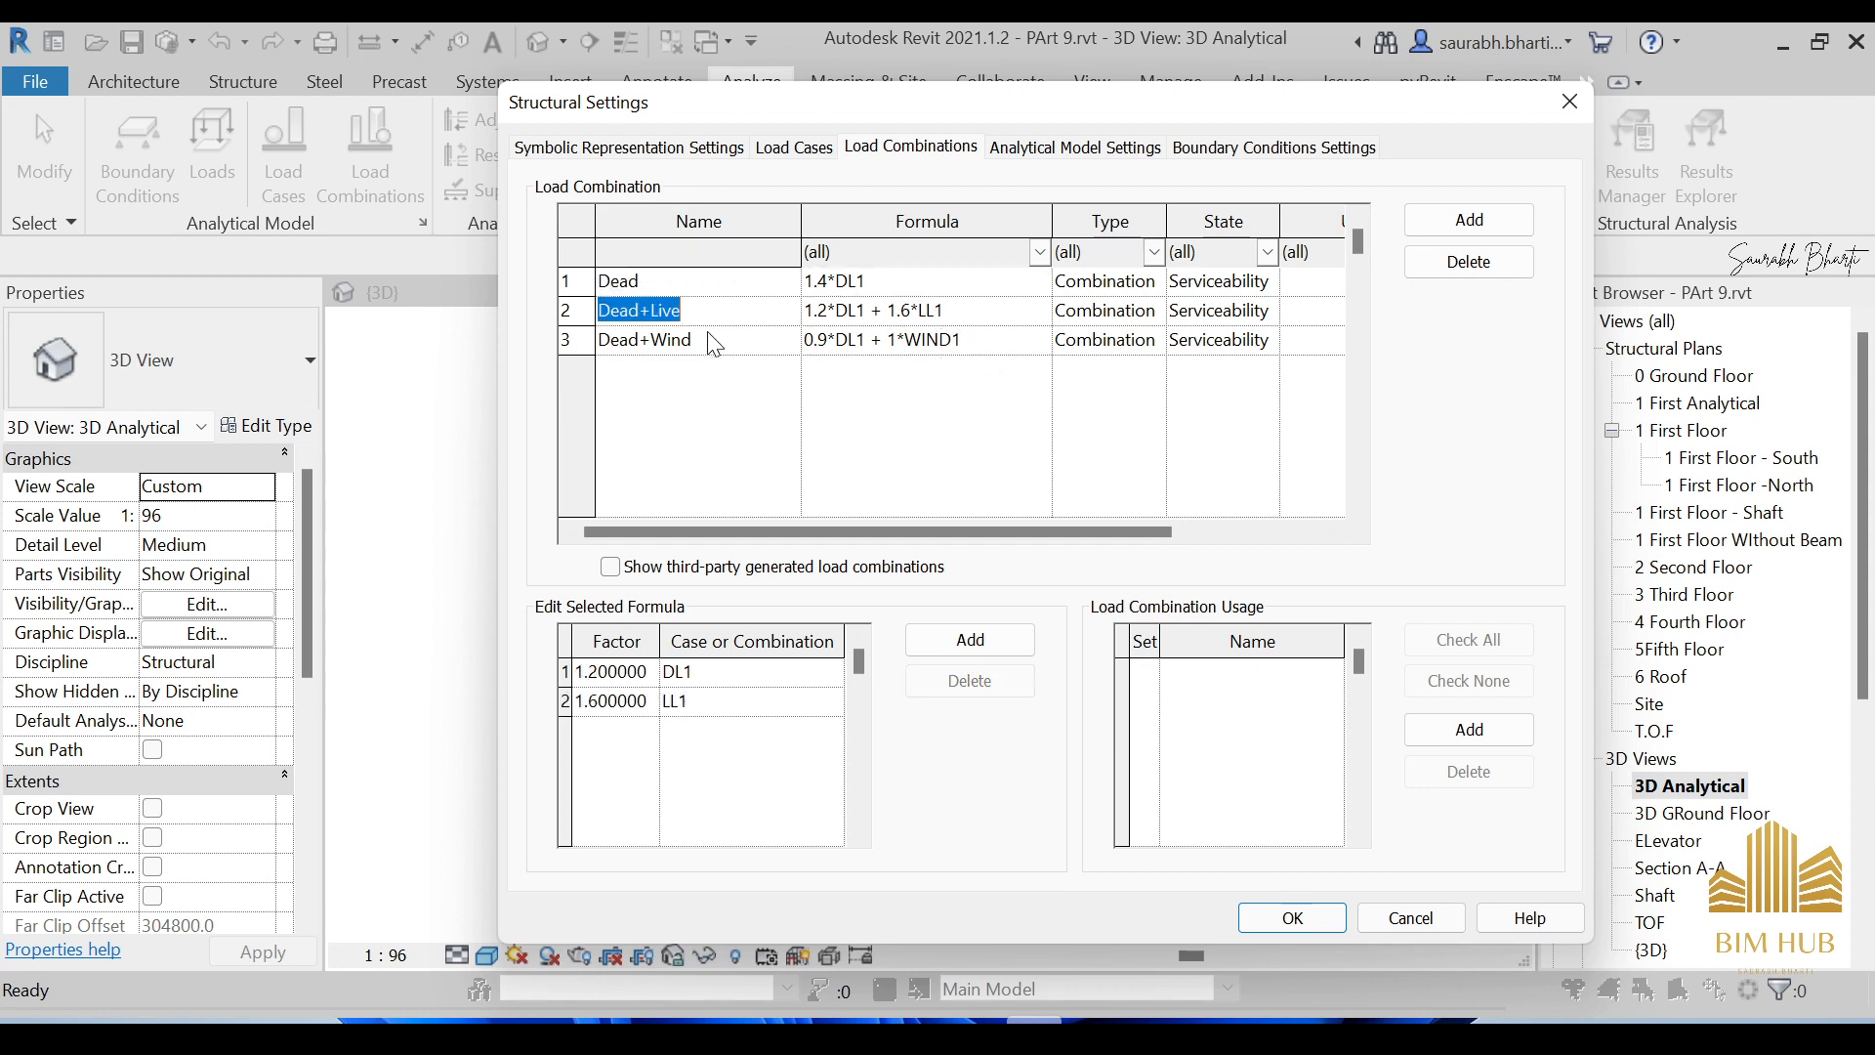
click(717, 341)
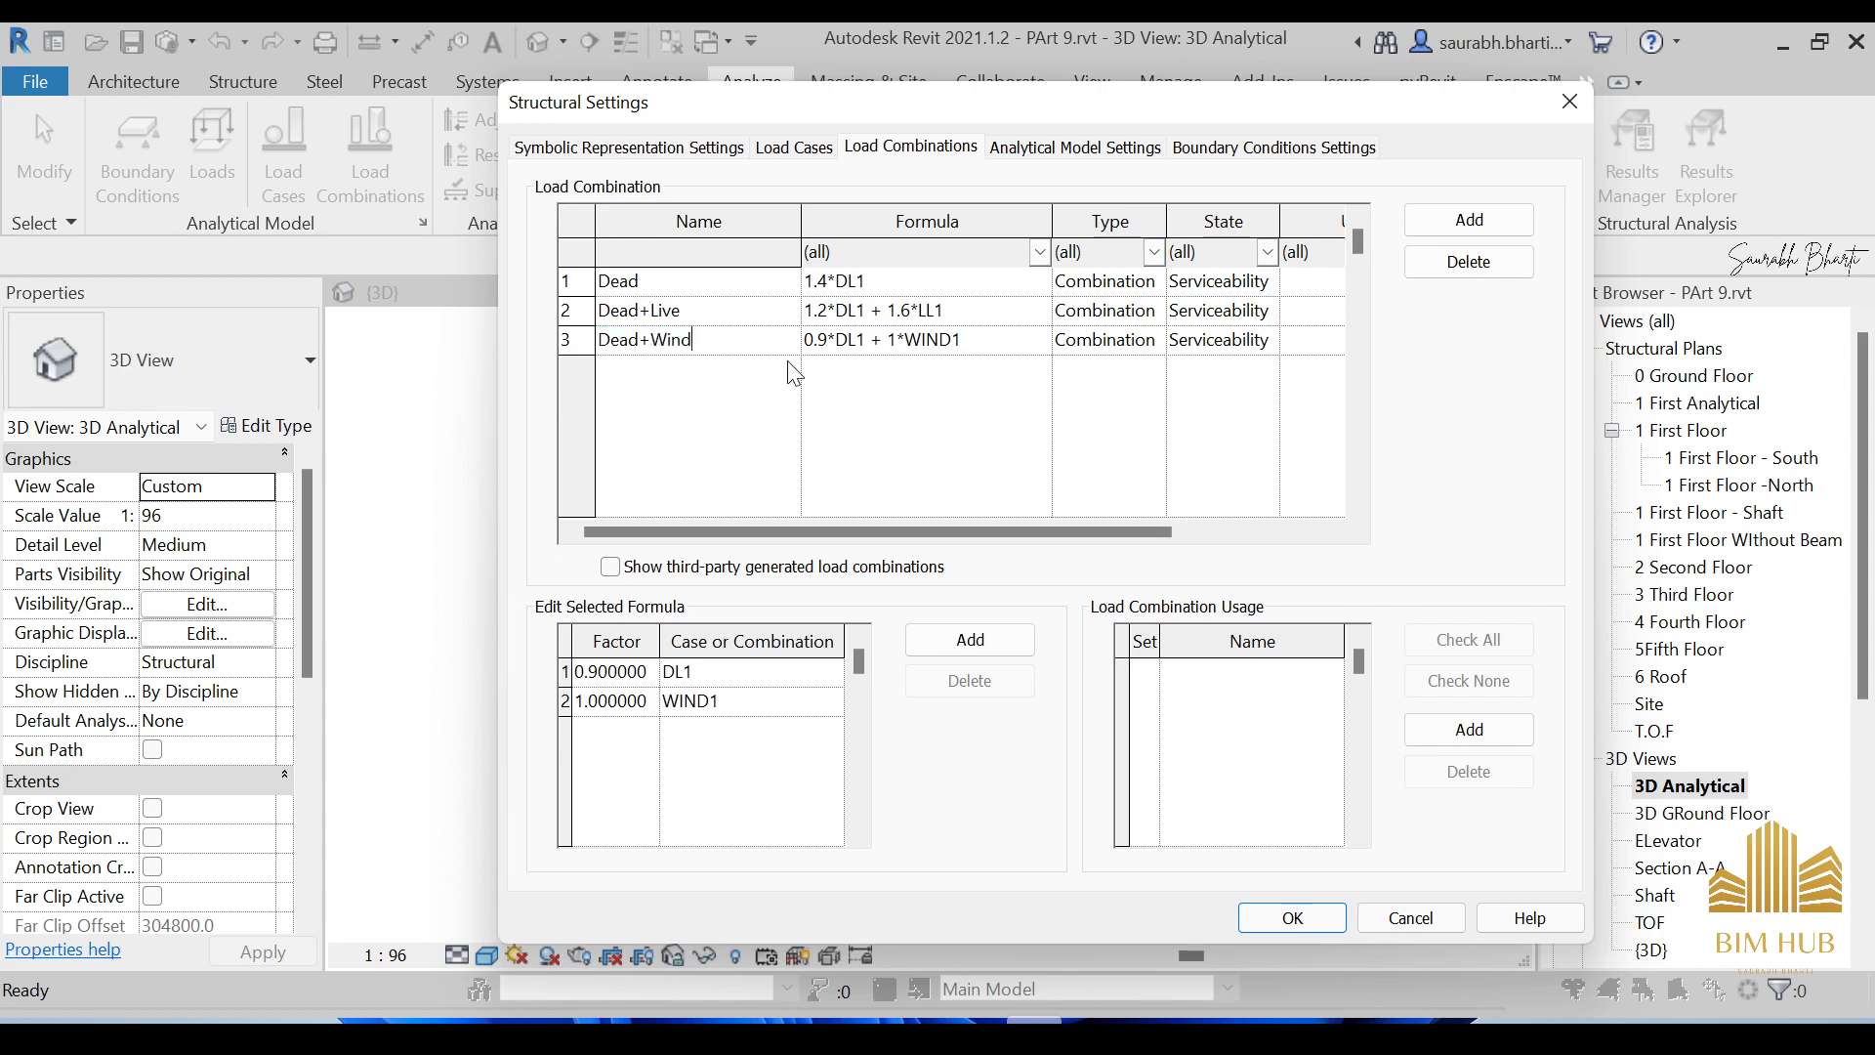
Keep Combination as the type for Dead, Dead+Live and Dead+Wind.
click(999, 350)
click(1150, 285)
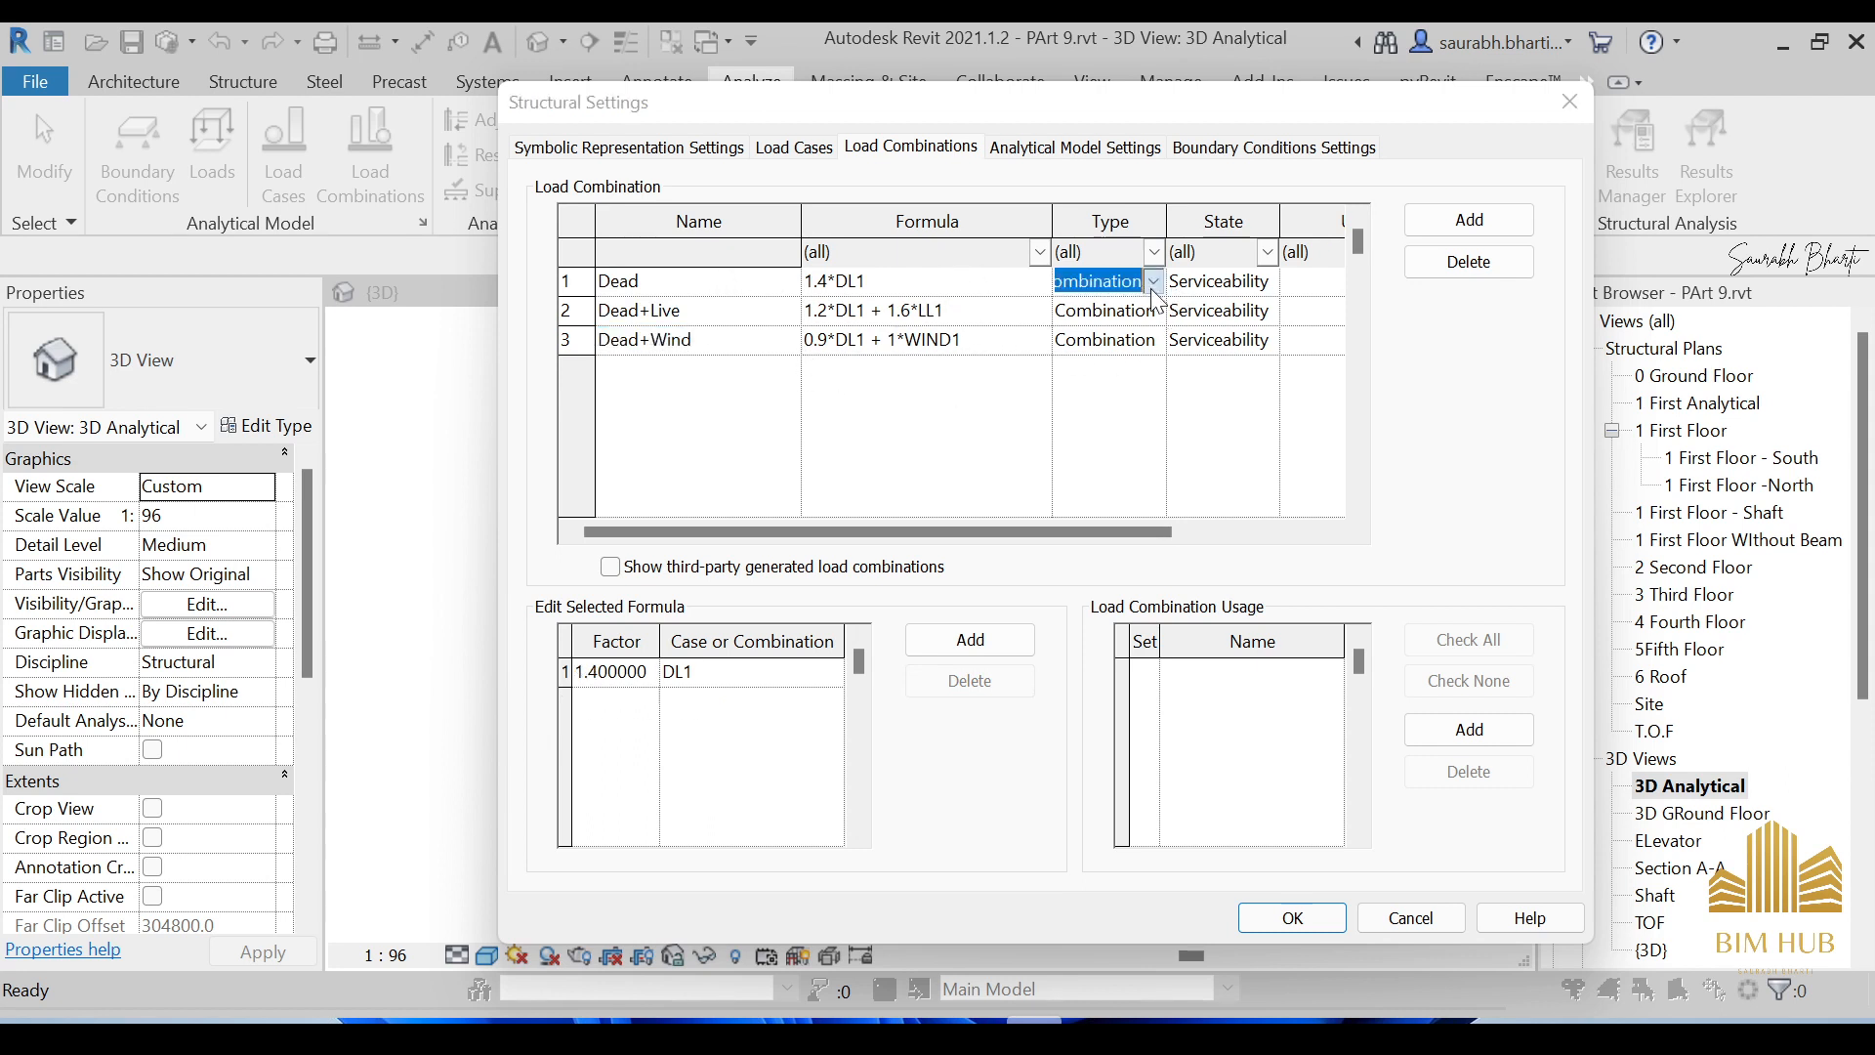
click(1155, 281)
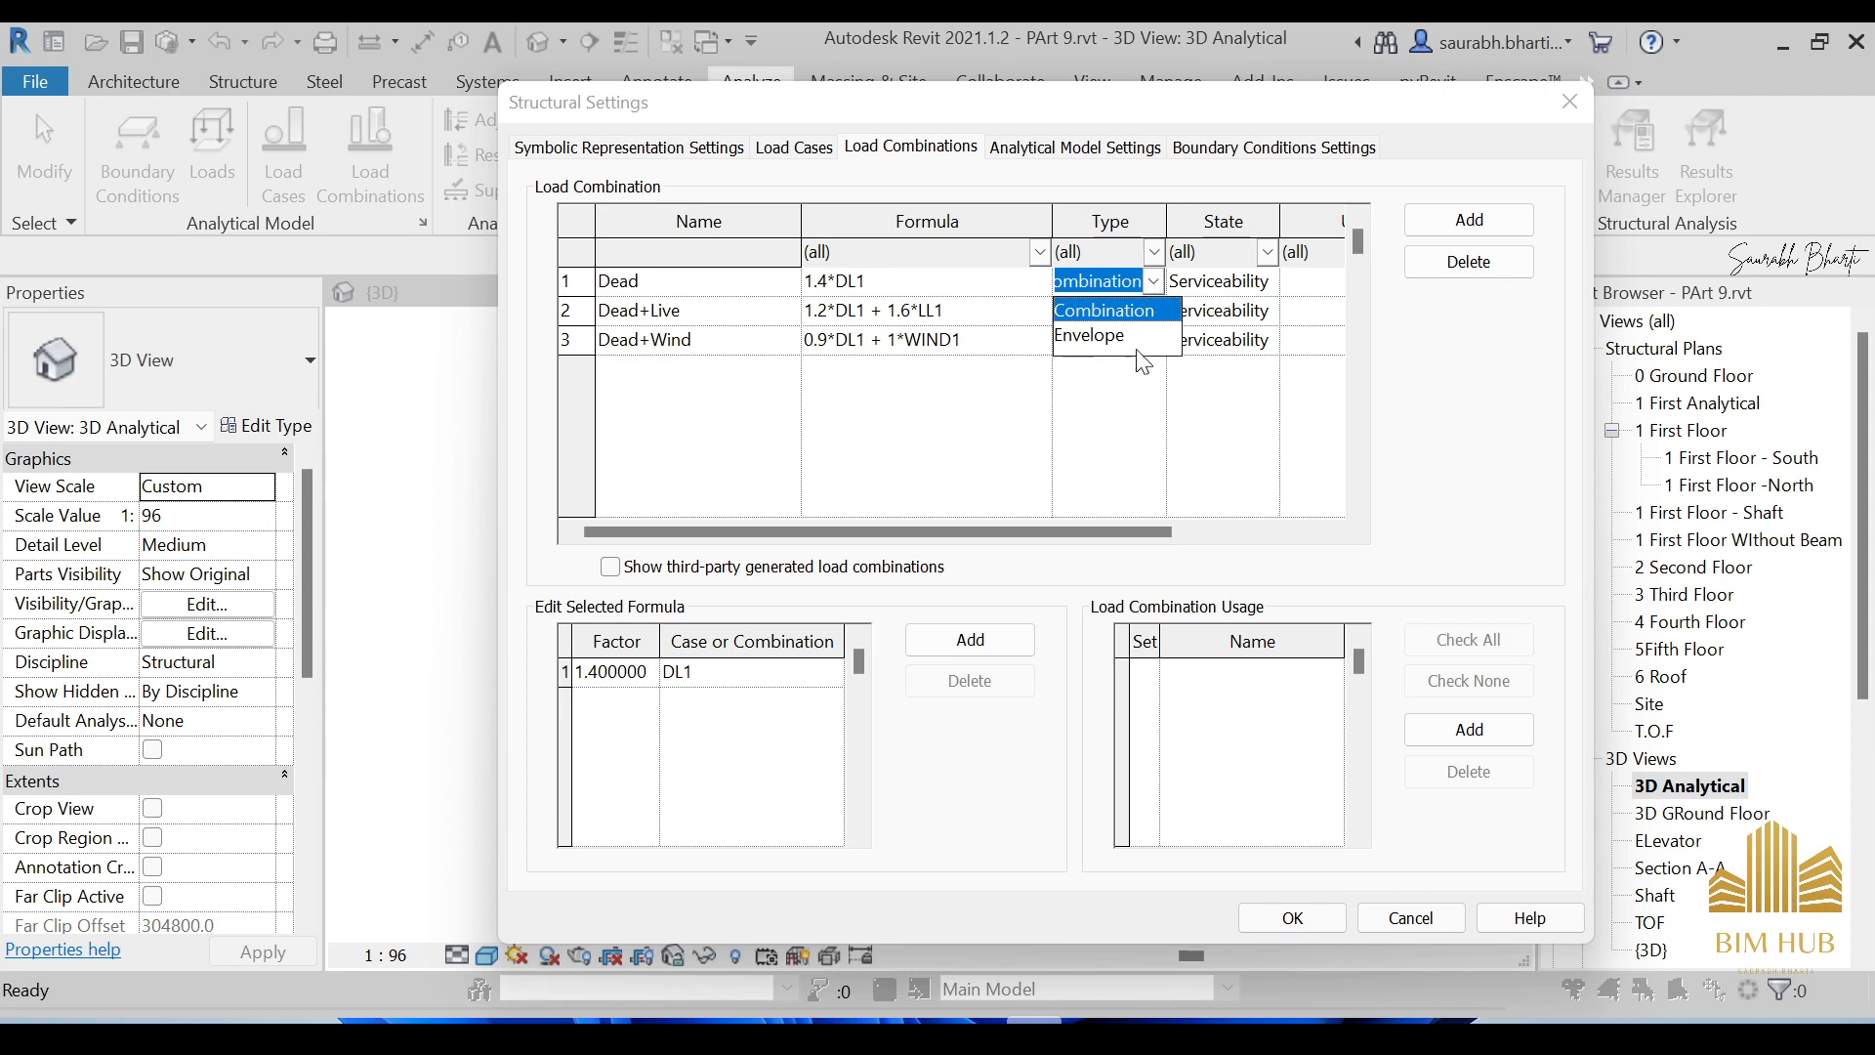
click(1145, 290)
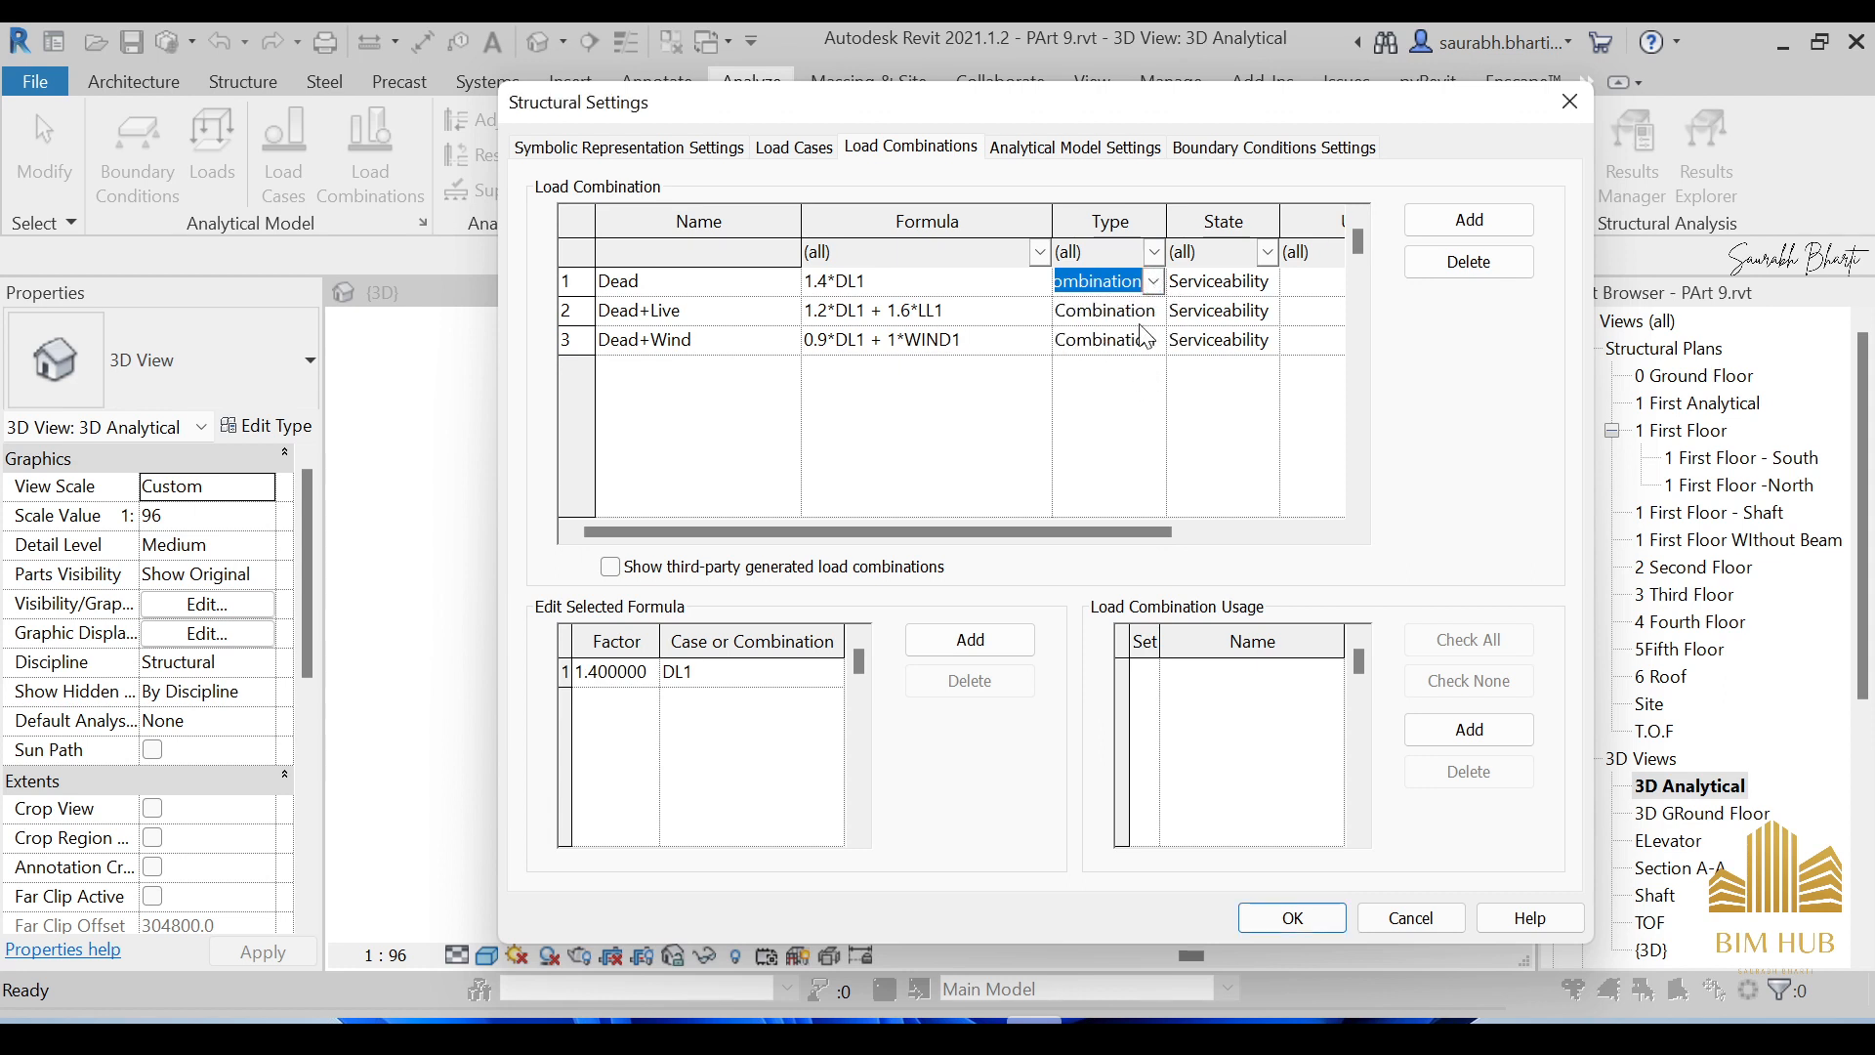
click(1152, 315)
click(1153, 315)
click(1153, 315)
click(1153, 342)
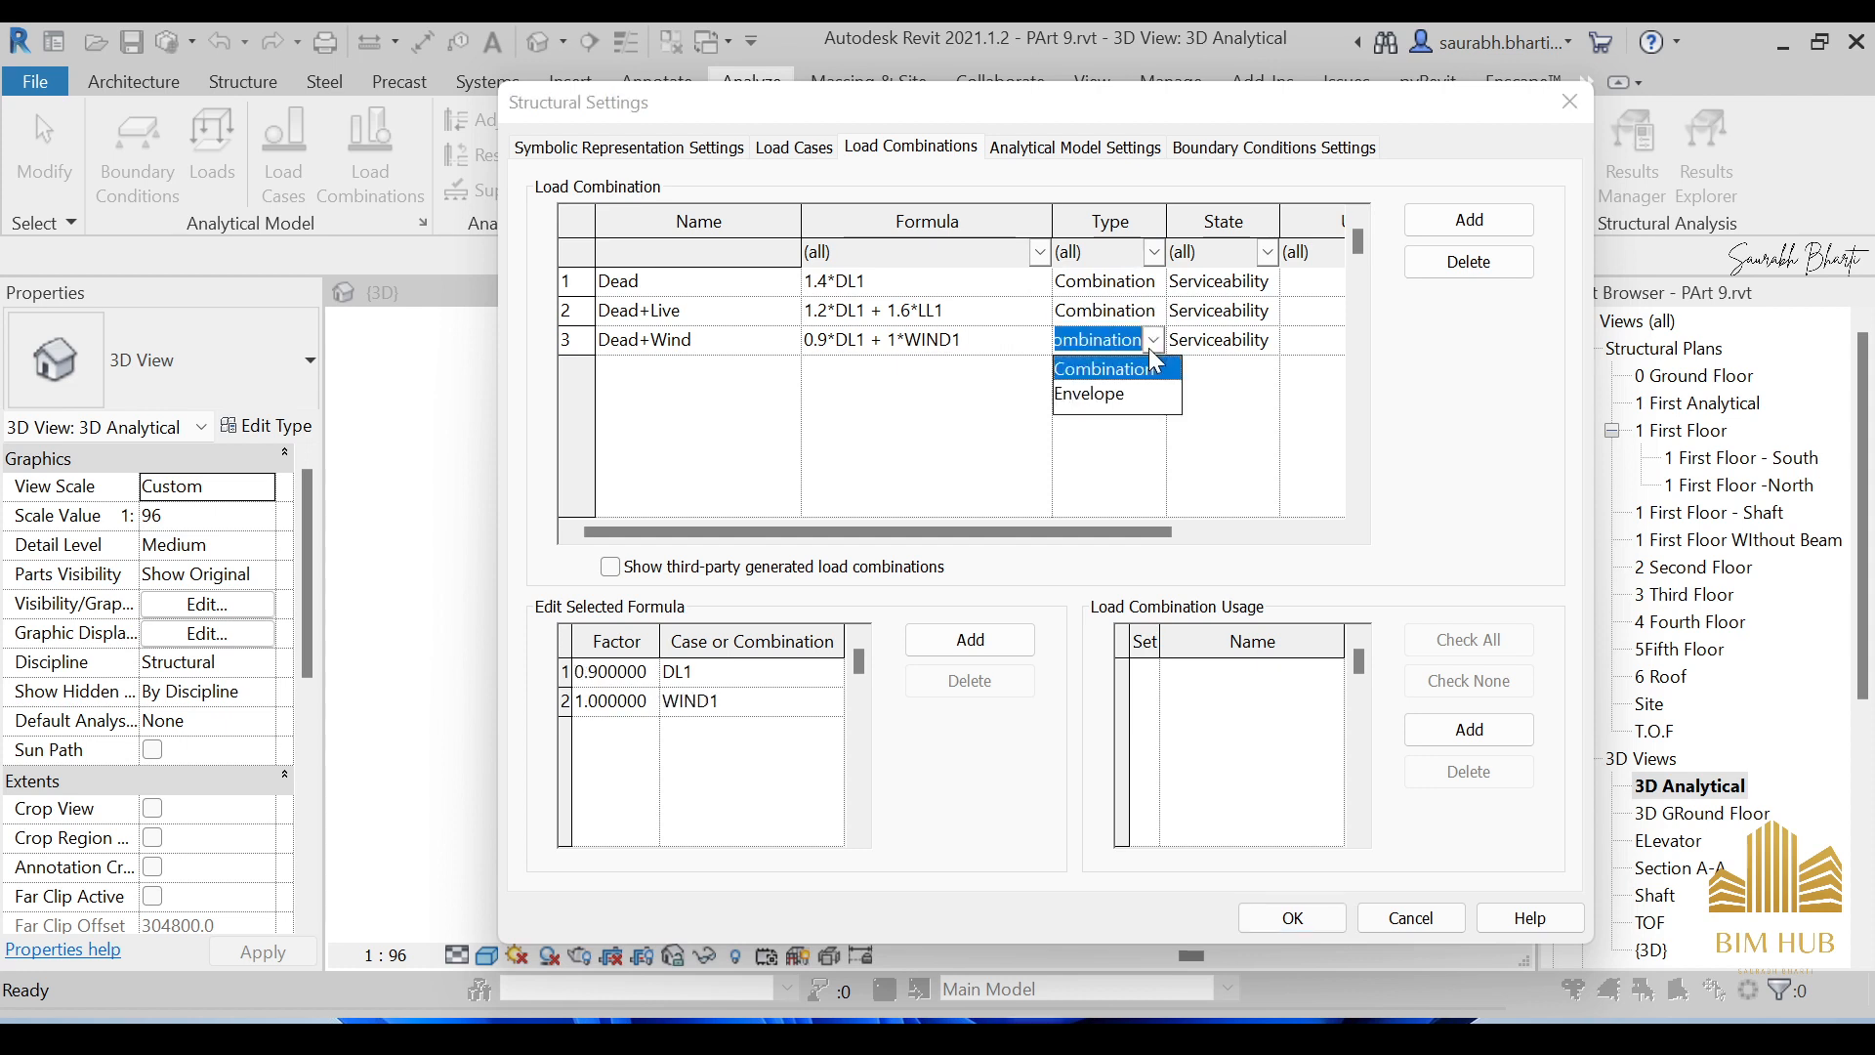
click(1153, 342)
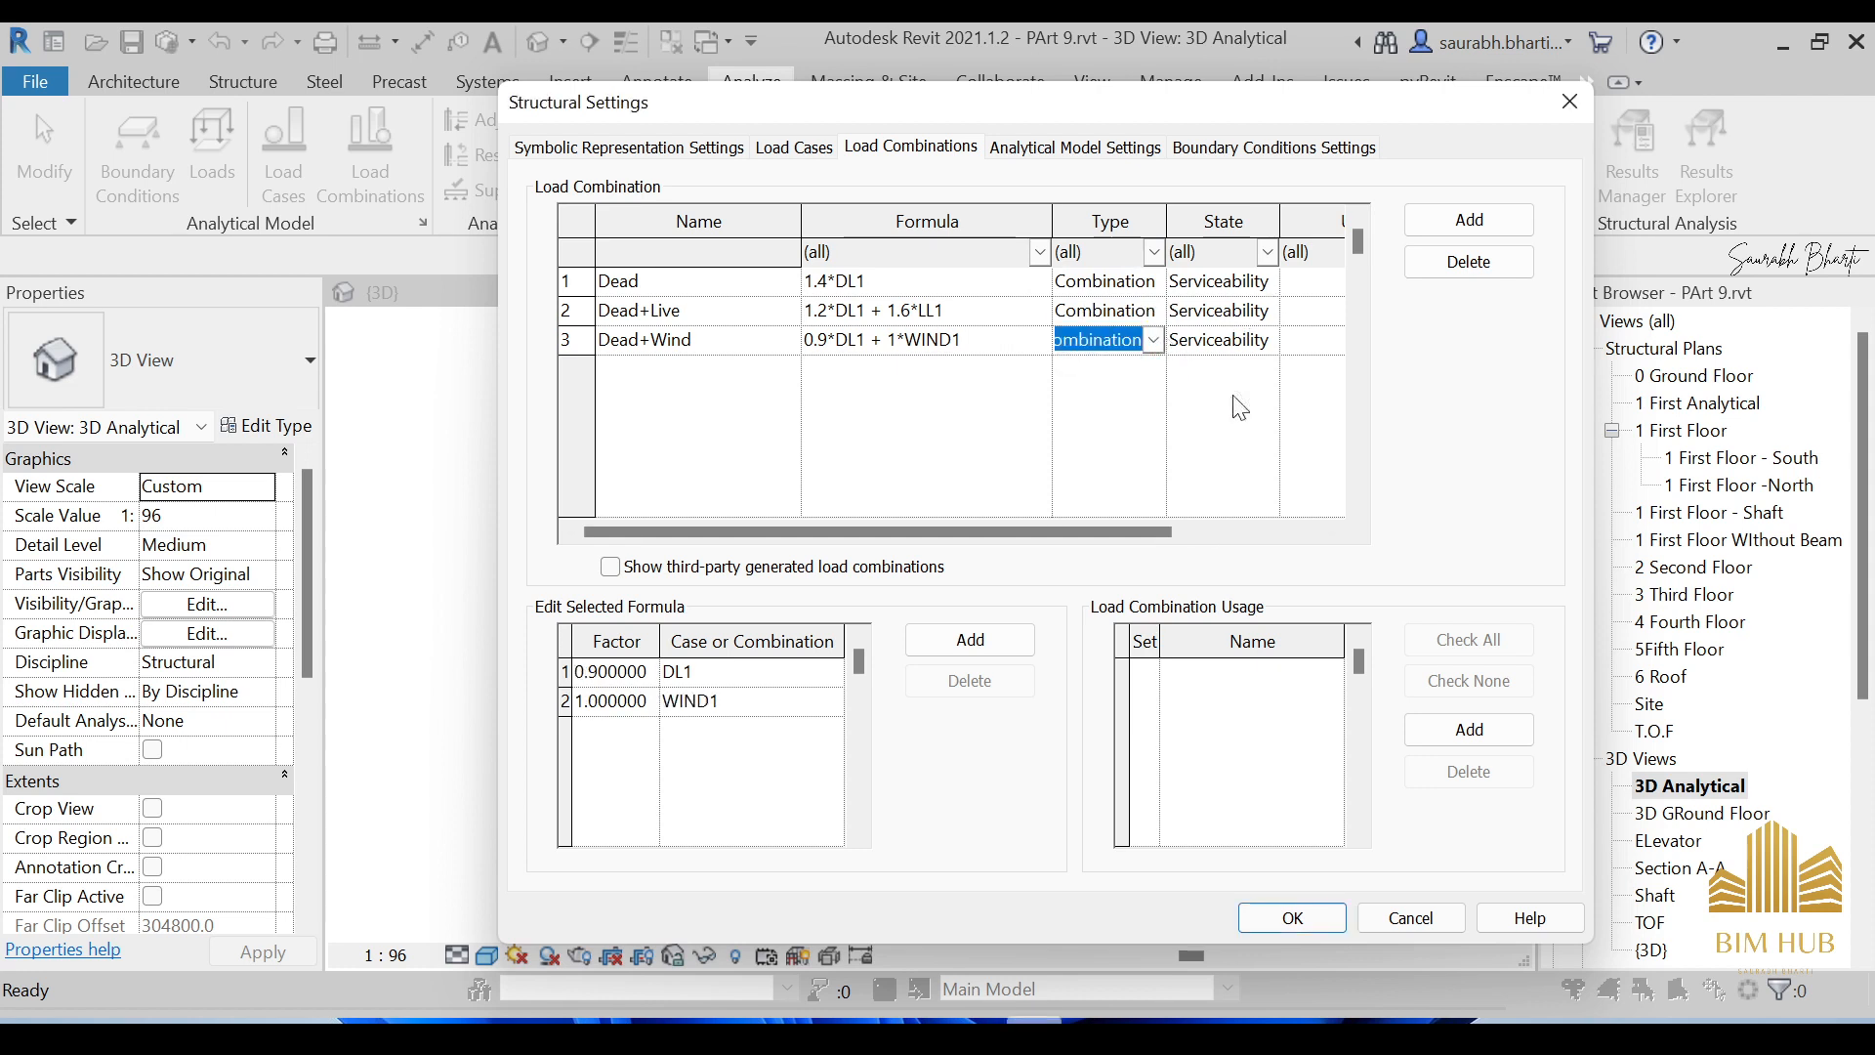
drag(1163, 528, 1239, 528)
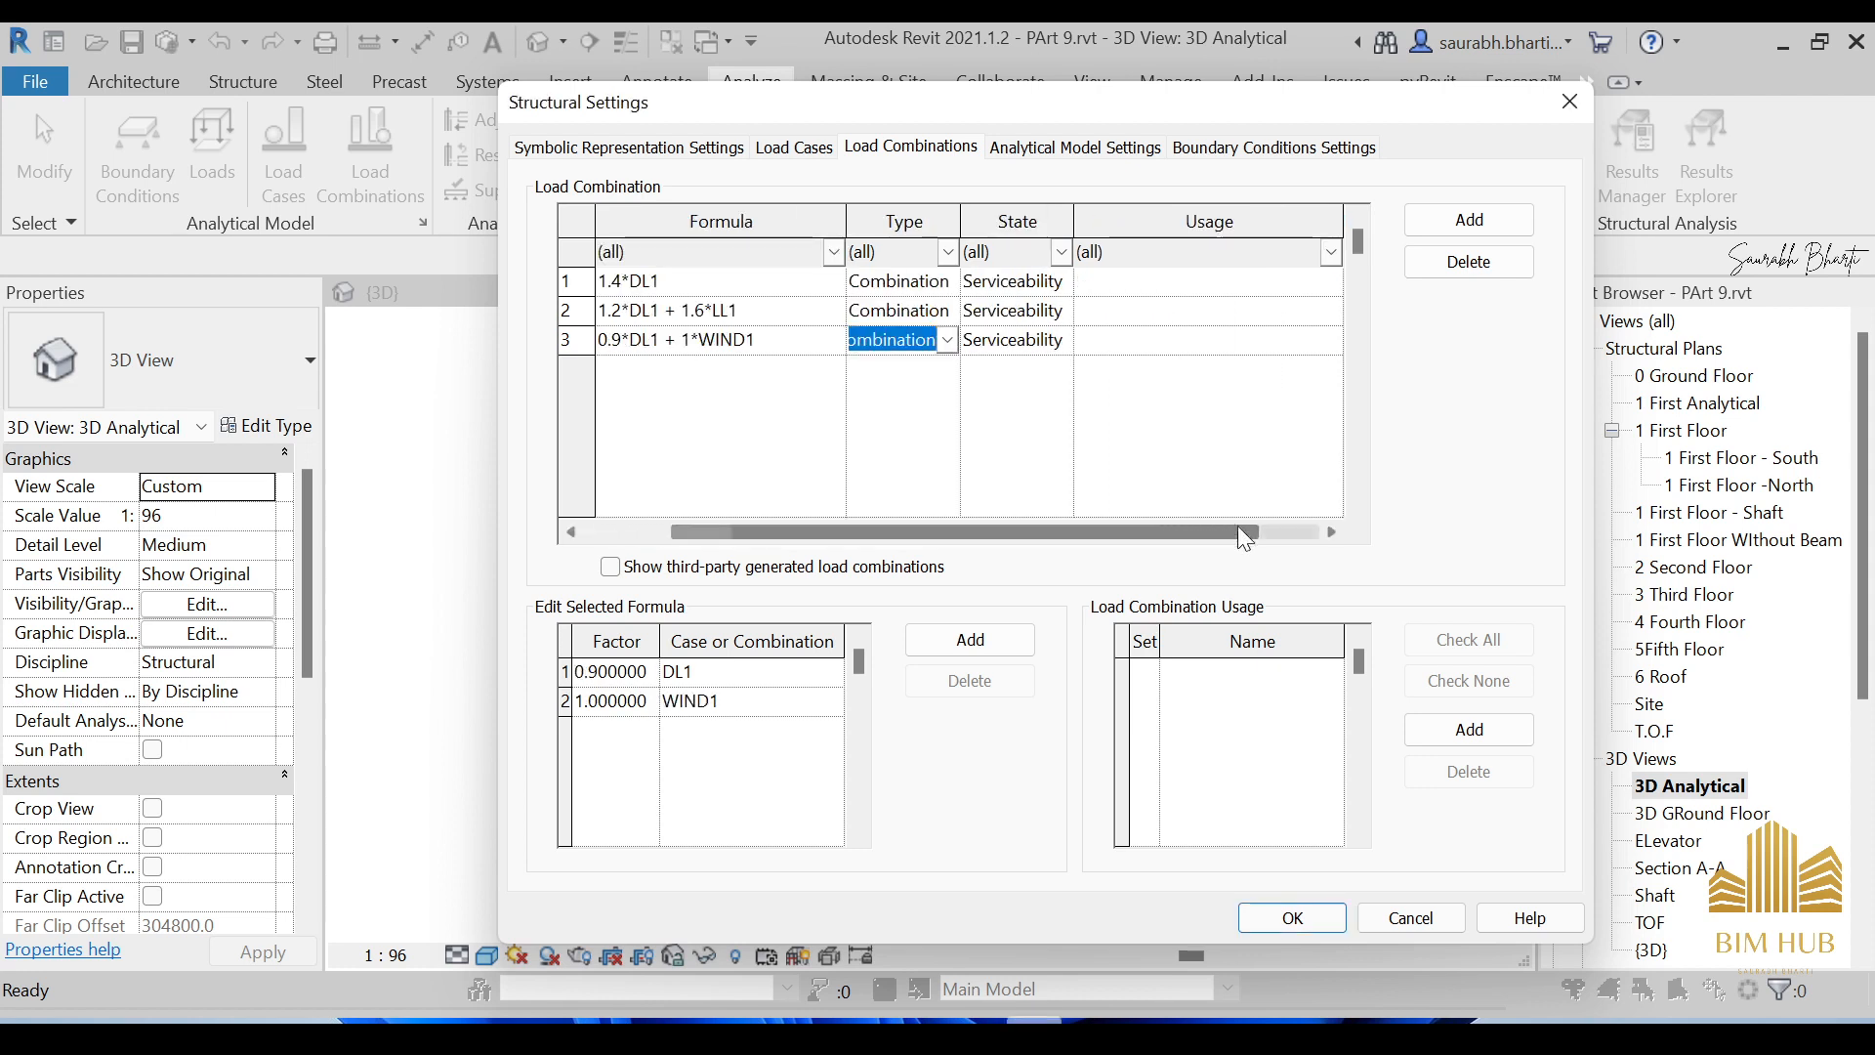
Set Dead's state to Ultimate, leaving Dead+Live and Dead+Wind as Serviceability.
click(1062, 282)
click(1063, 283)
click(1046, 336)
click(1061, 311)
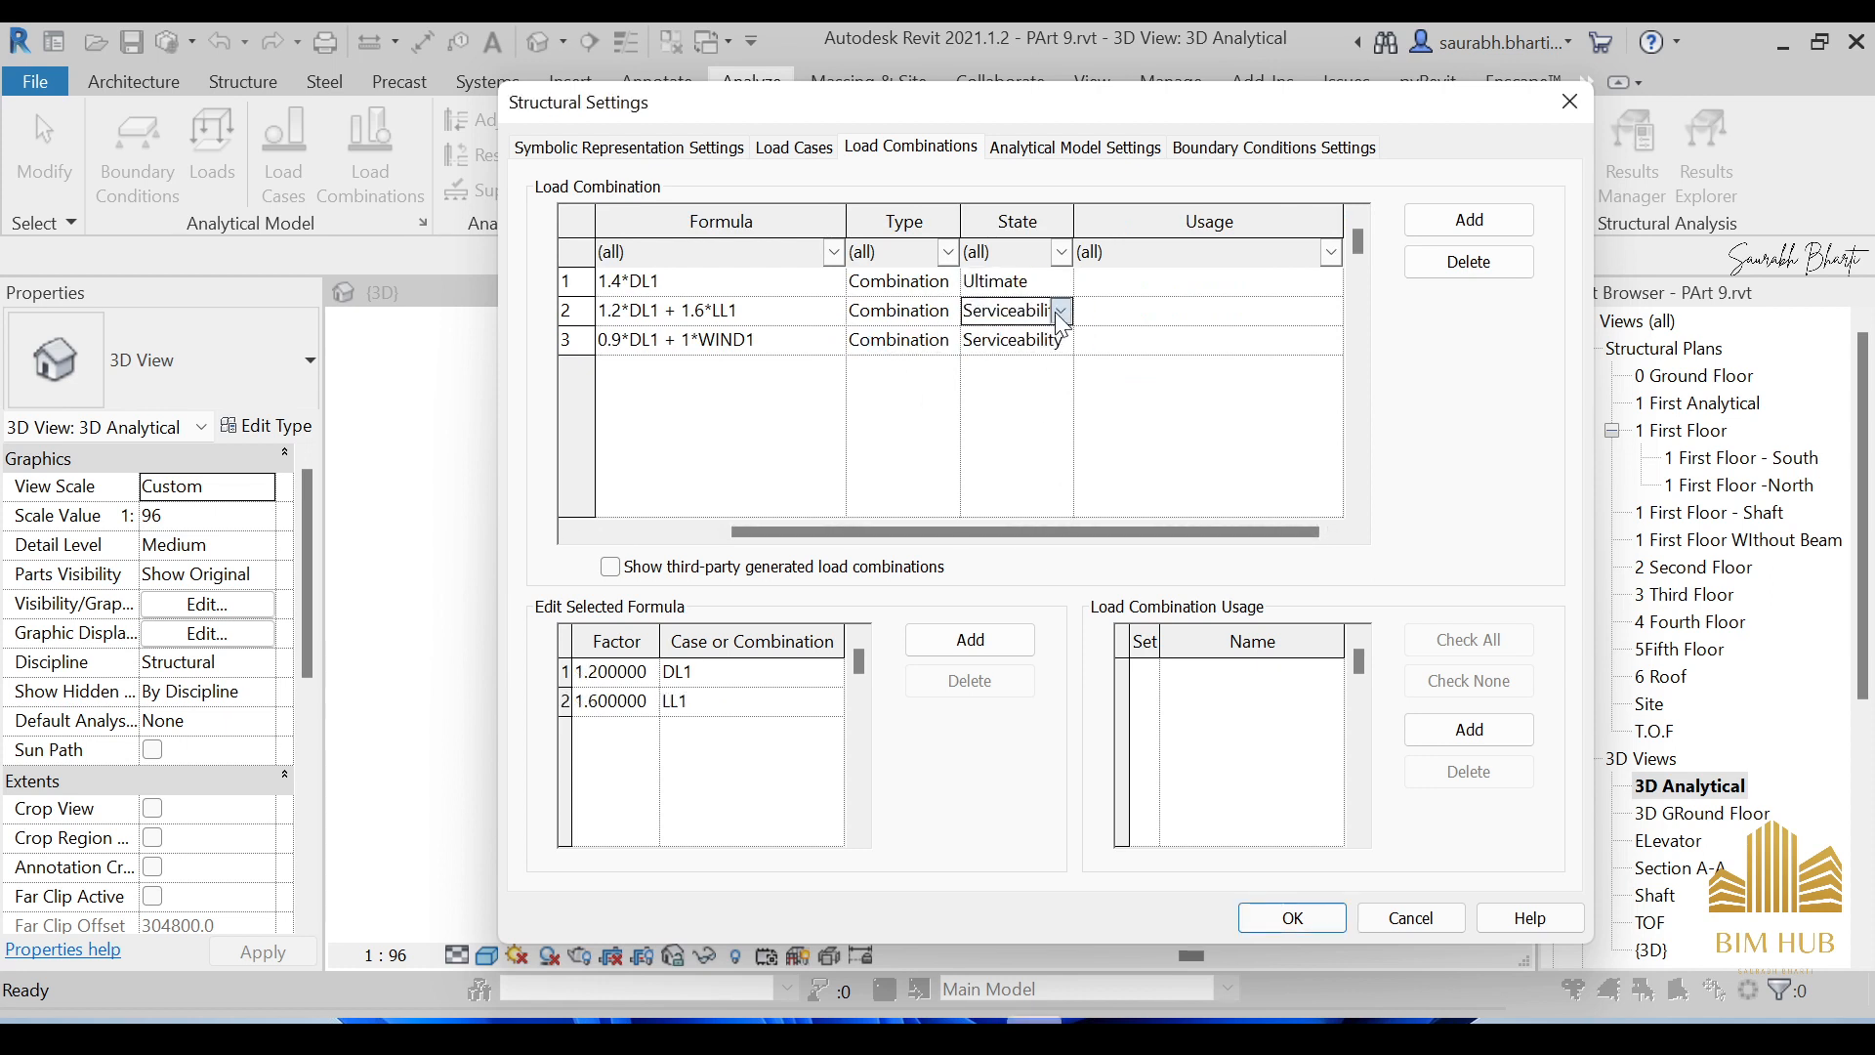
click(1060, 310)
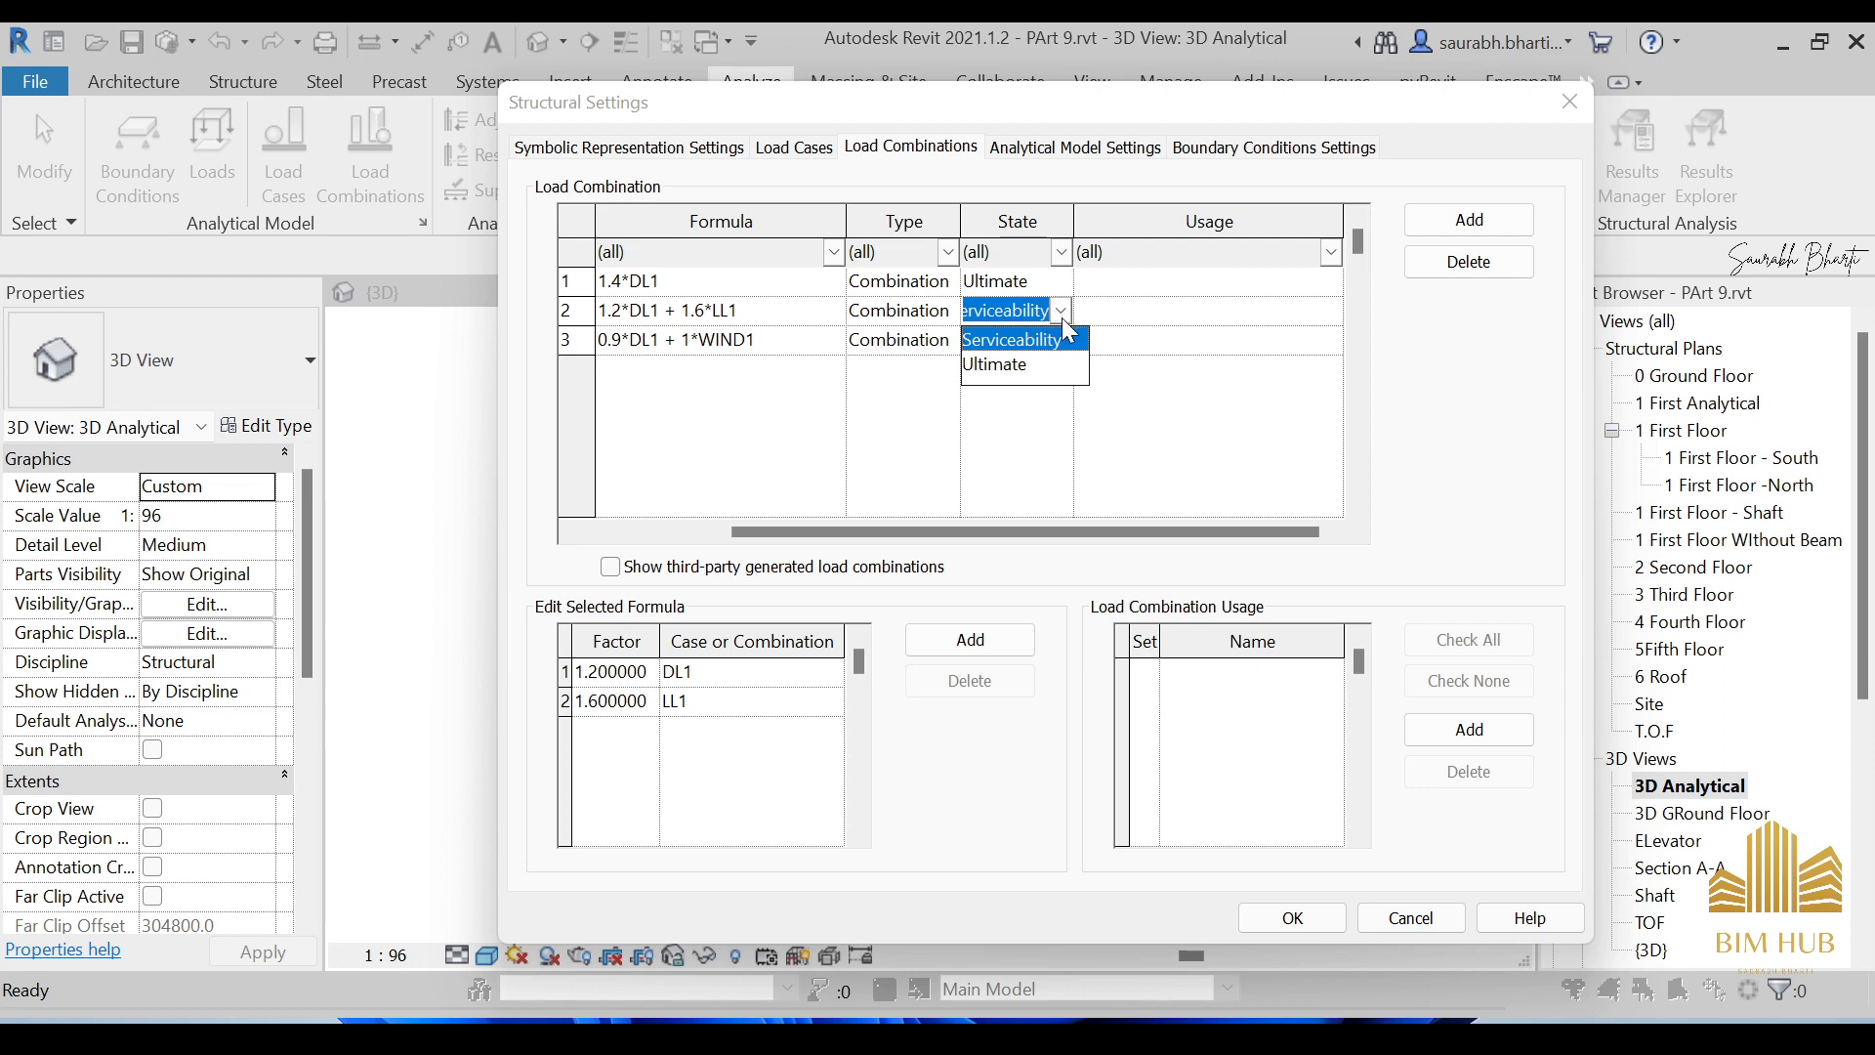
click(1063, 332)
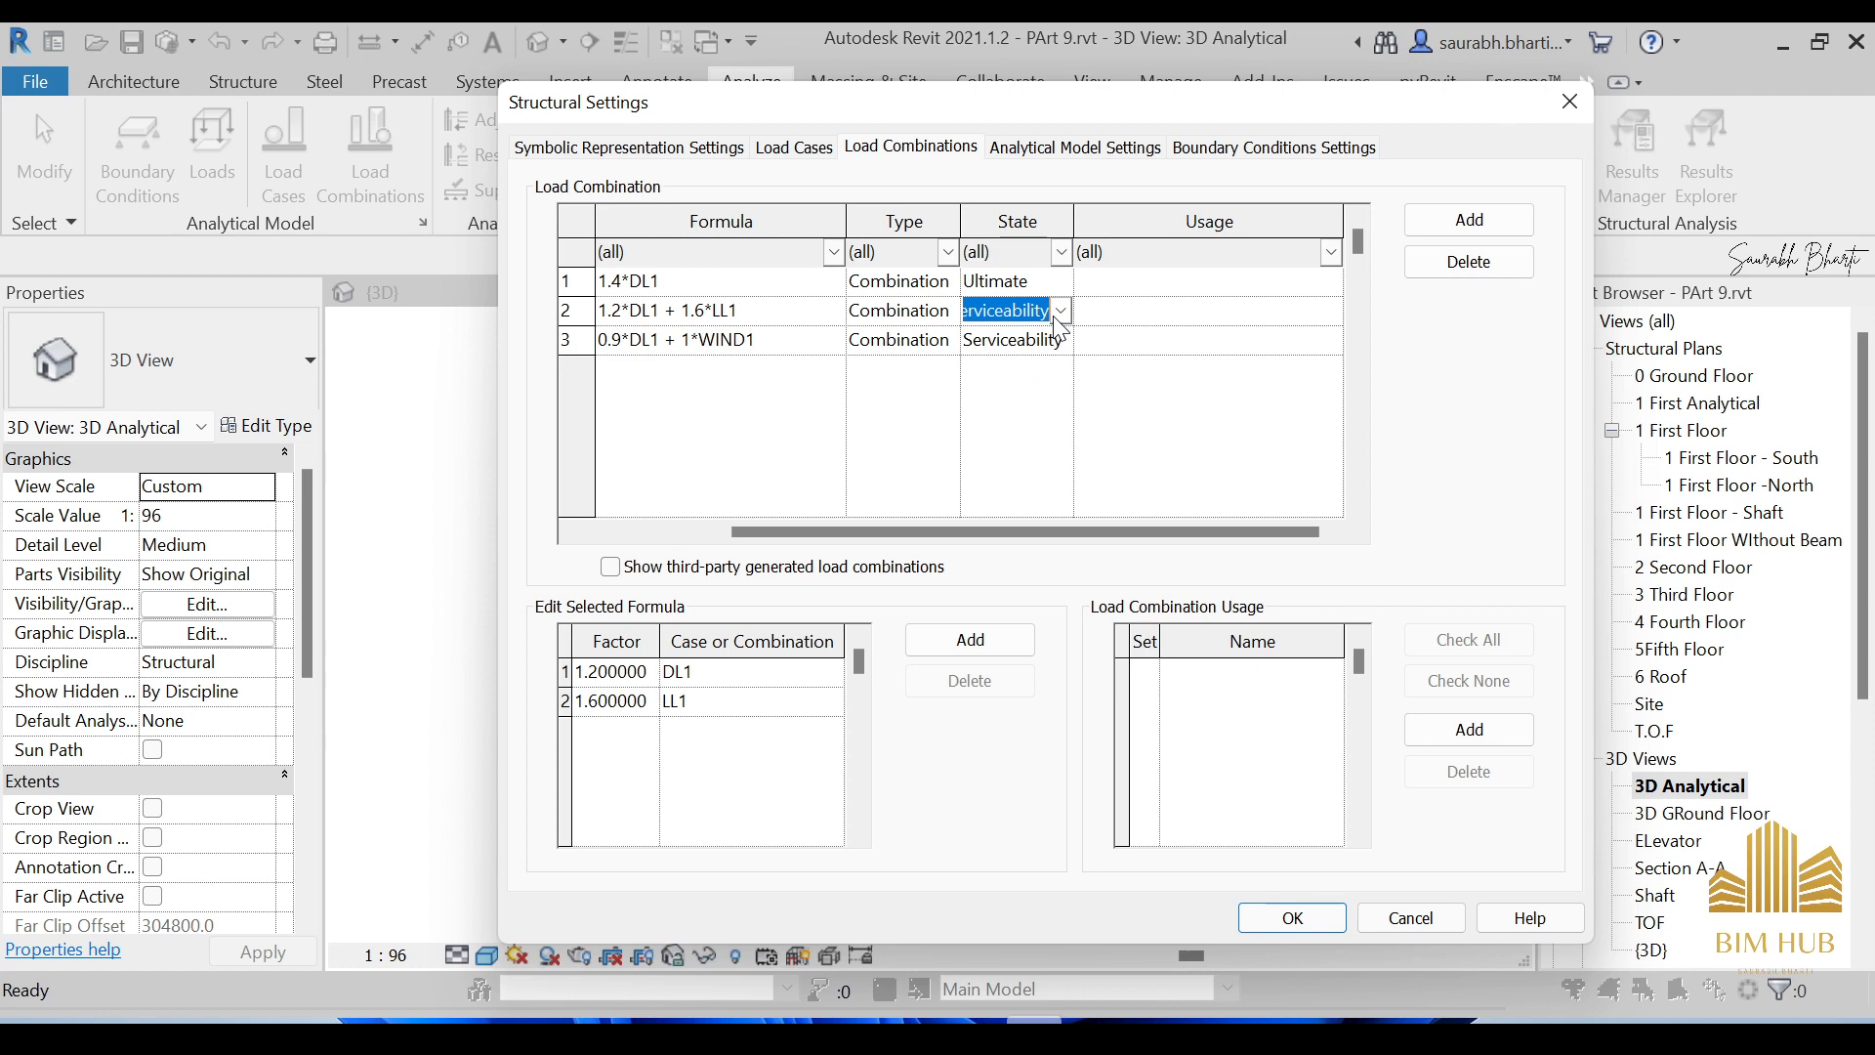
click(1061, 312)
click(1072, 337)
key(Up)
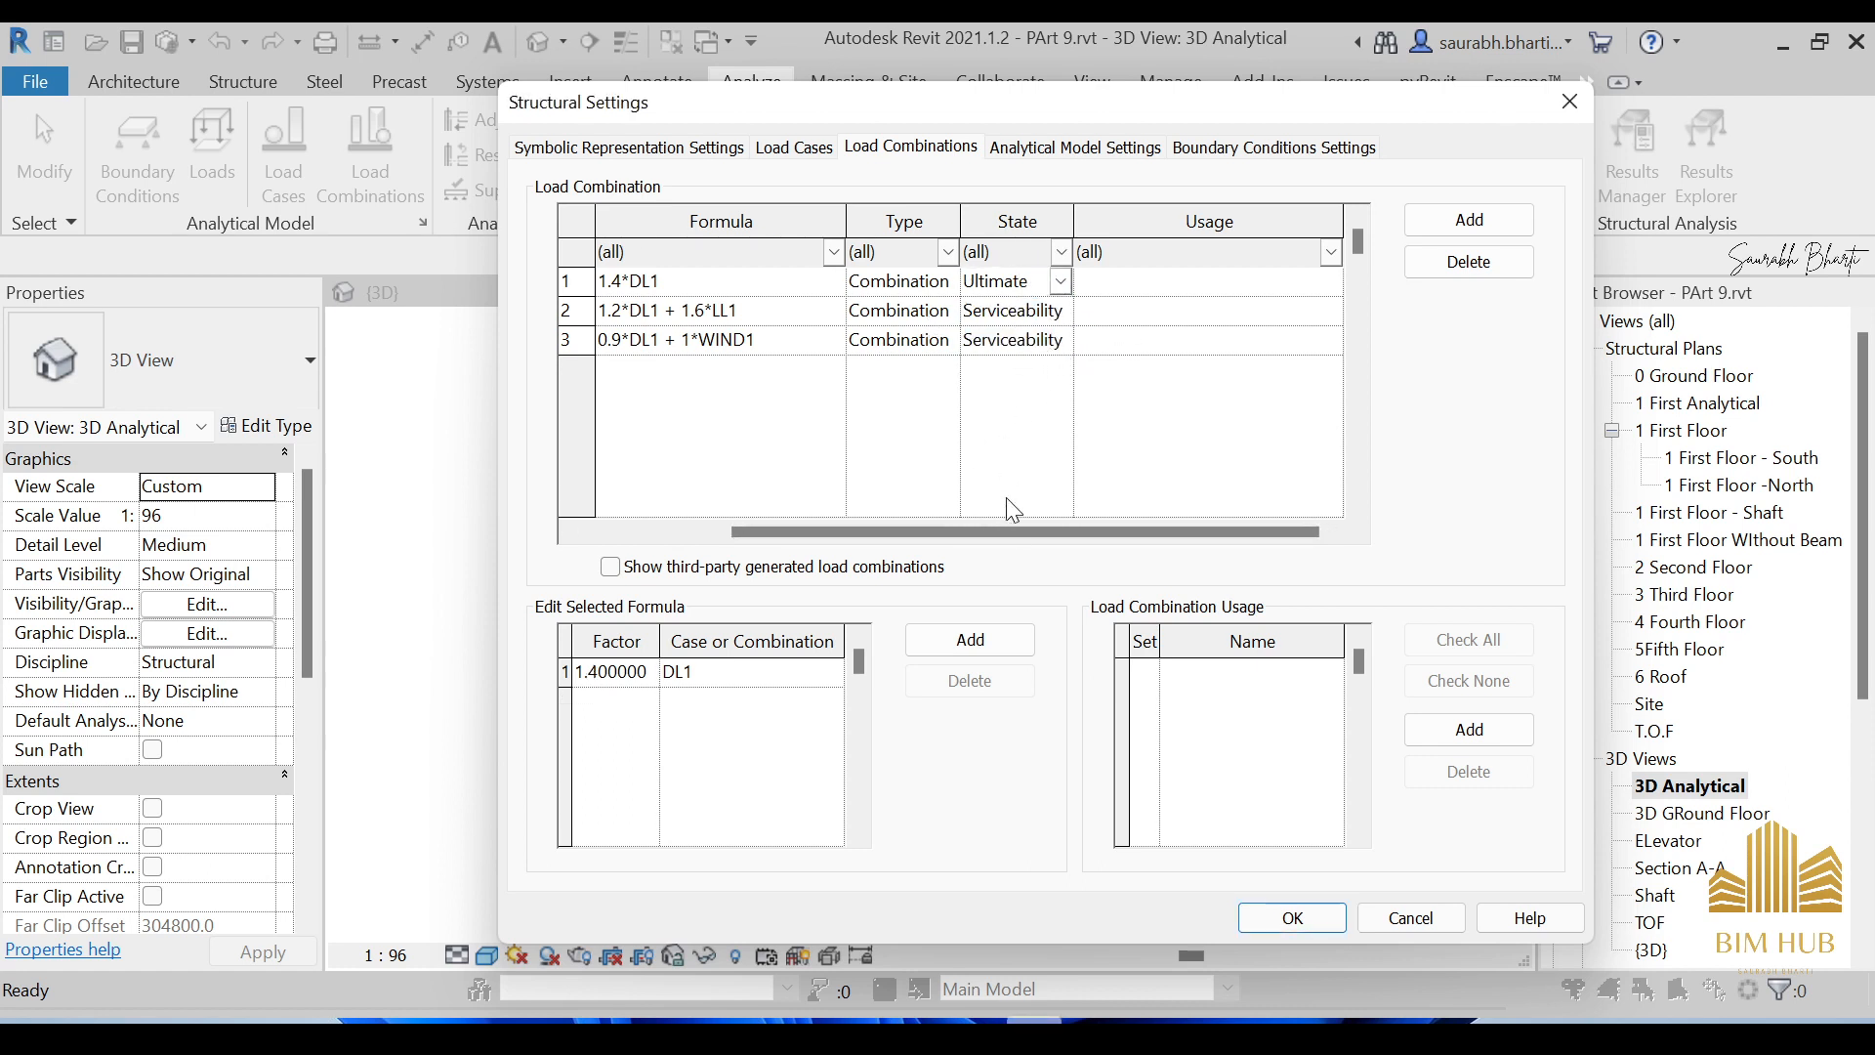
mouse_move(1012, 537)
mouse_down()
mouse_move(758, 496)
mouse_move(1036, 508)
mouse_up()
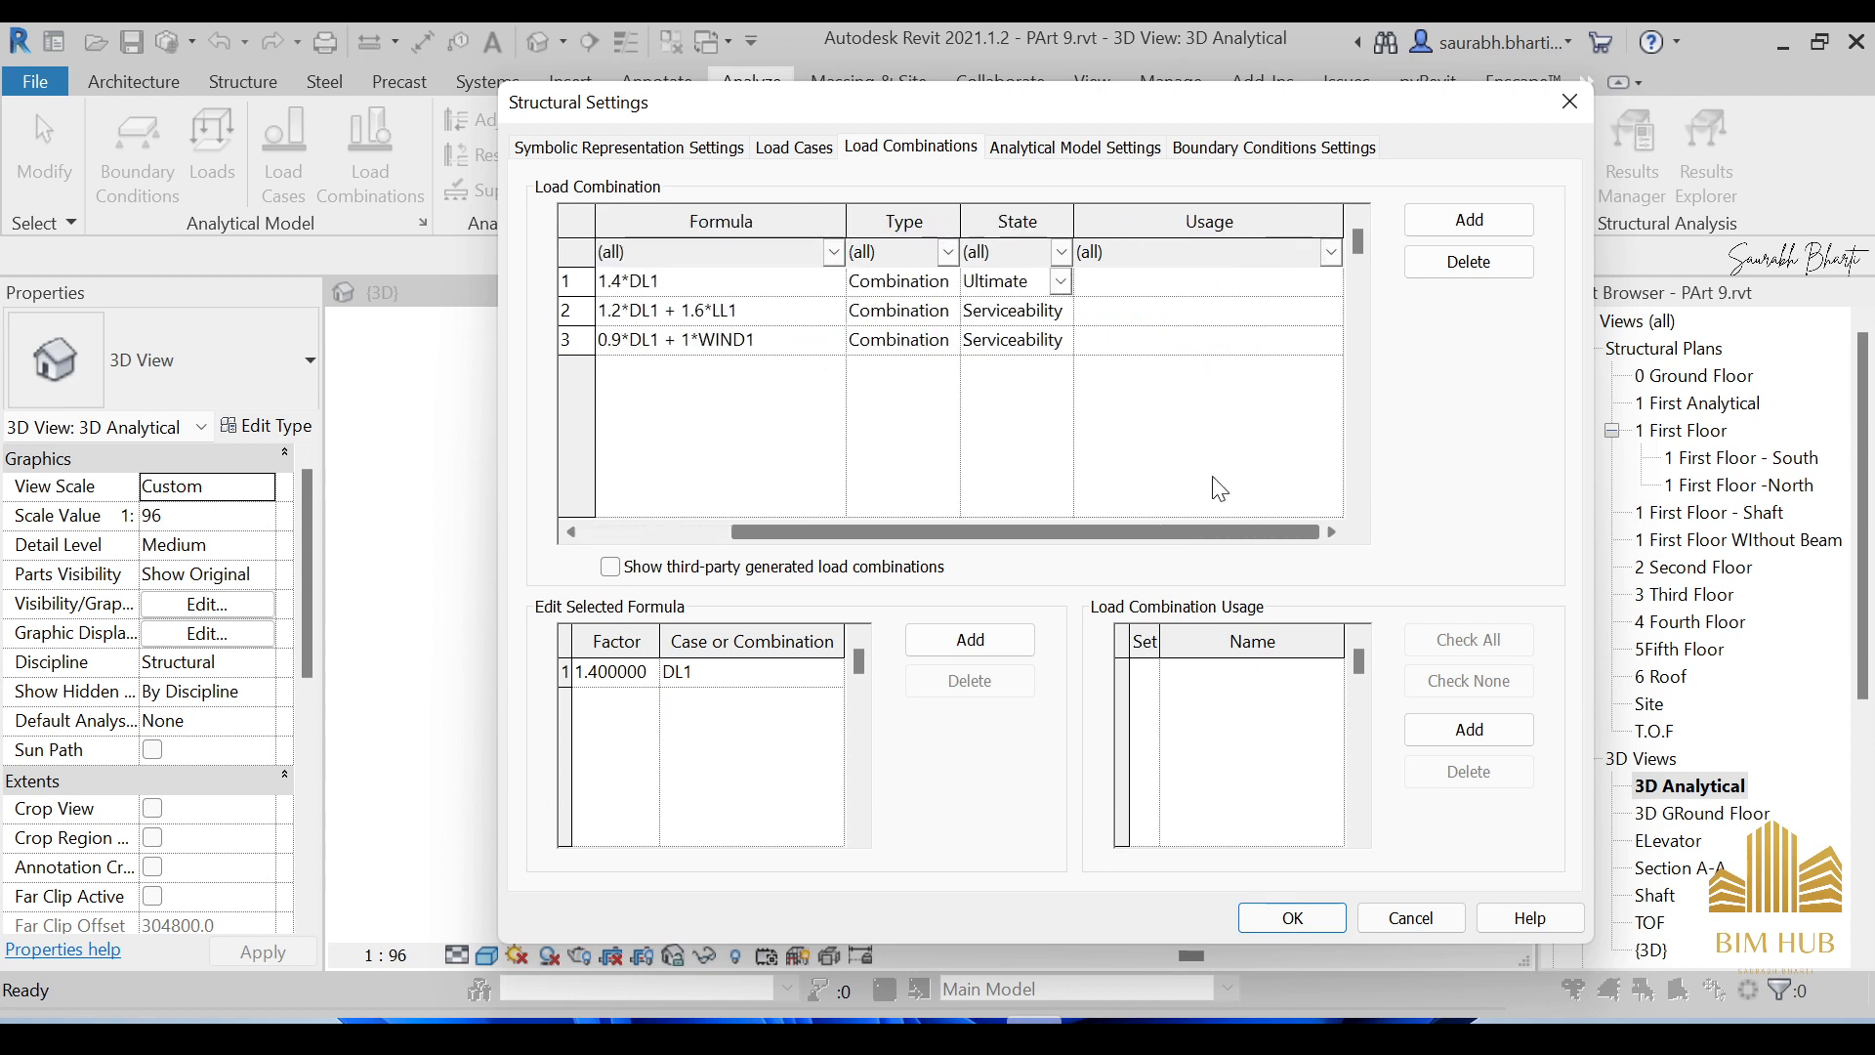
click(1217, 285)
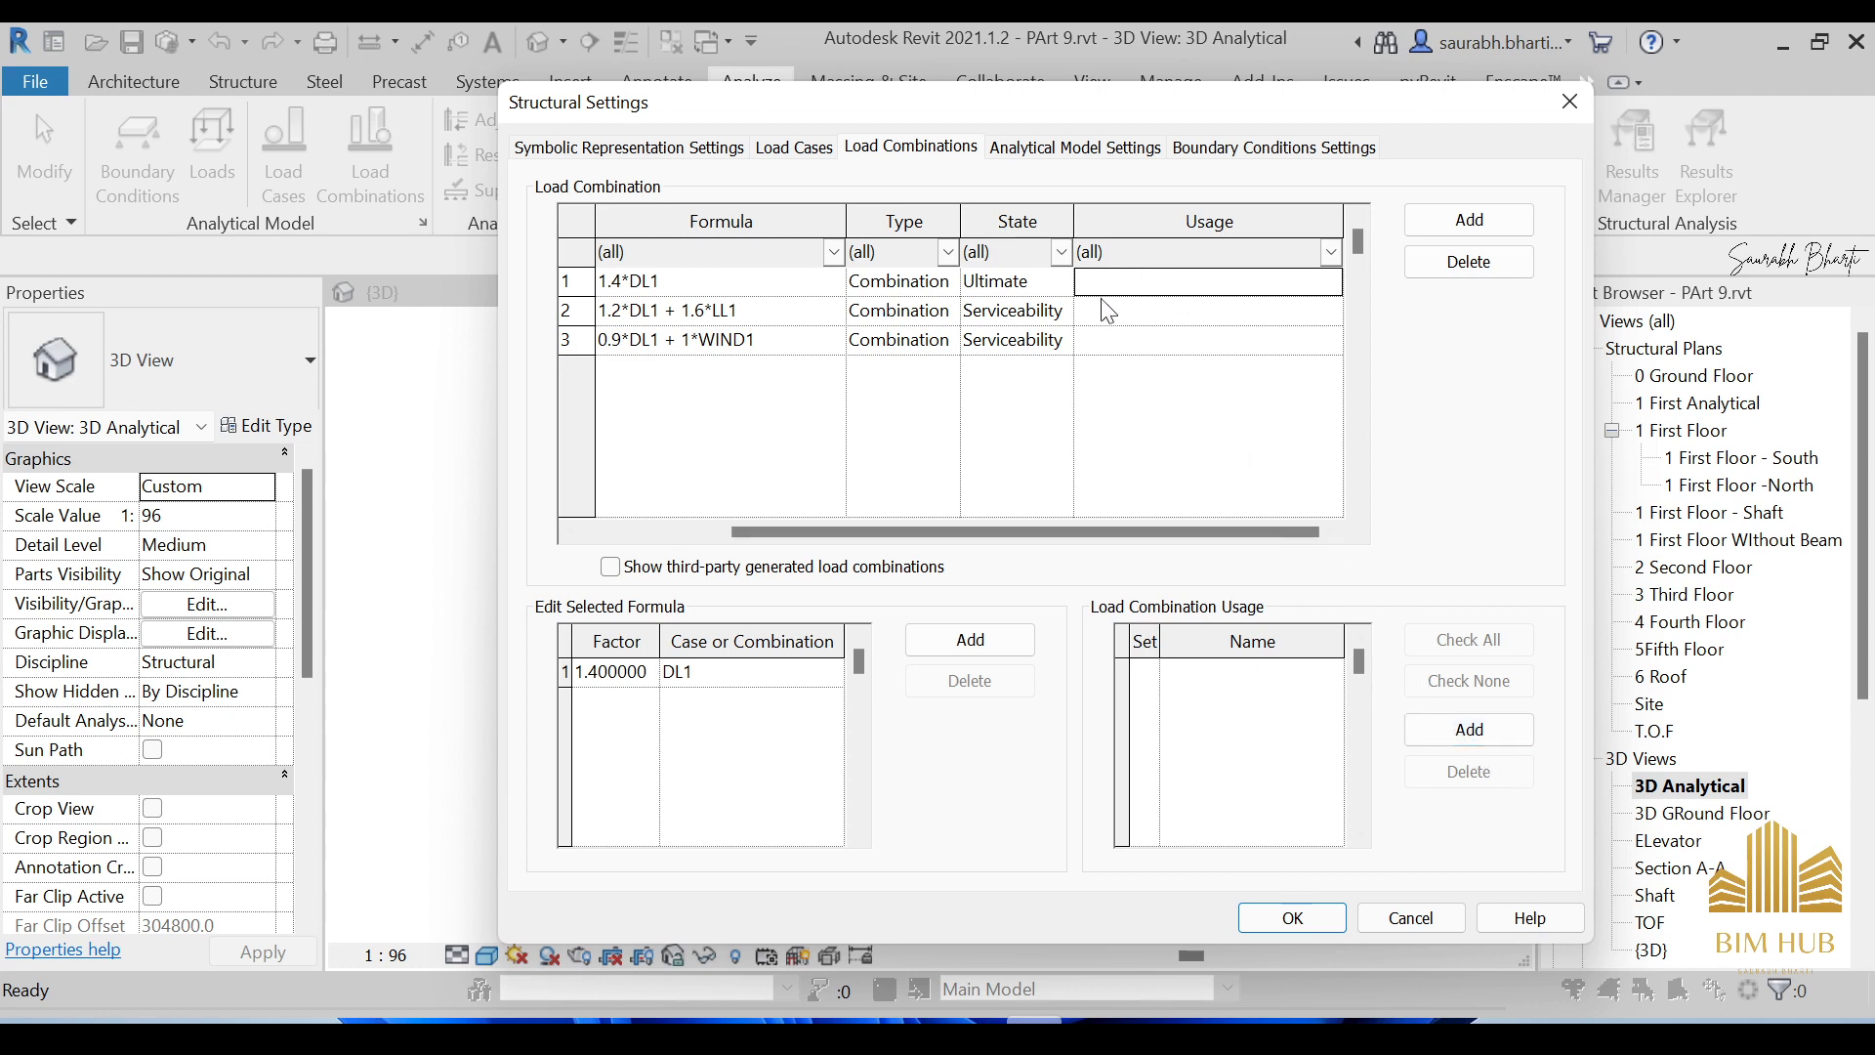
Add two load combination usages named Gravity and Combination.
click(1431, 730)
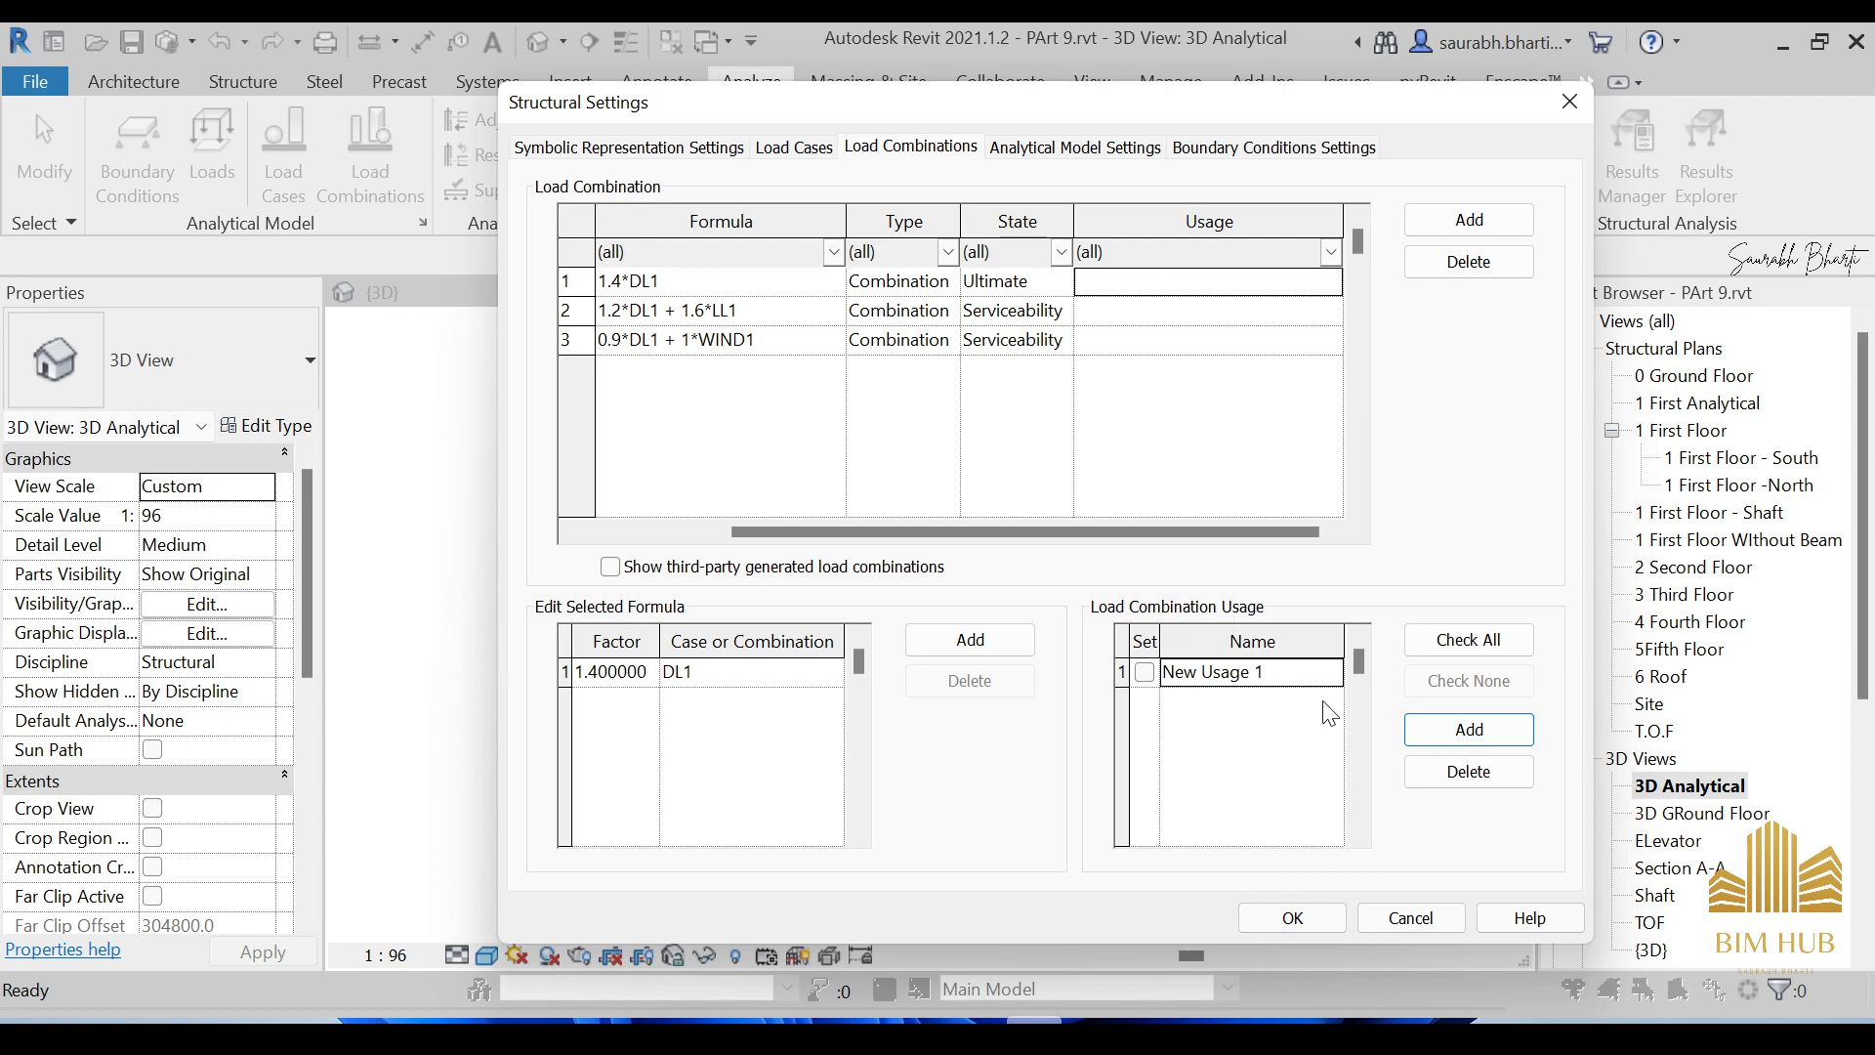
click(1309, 677)
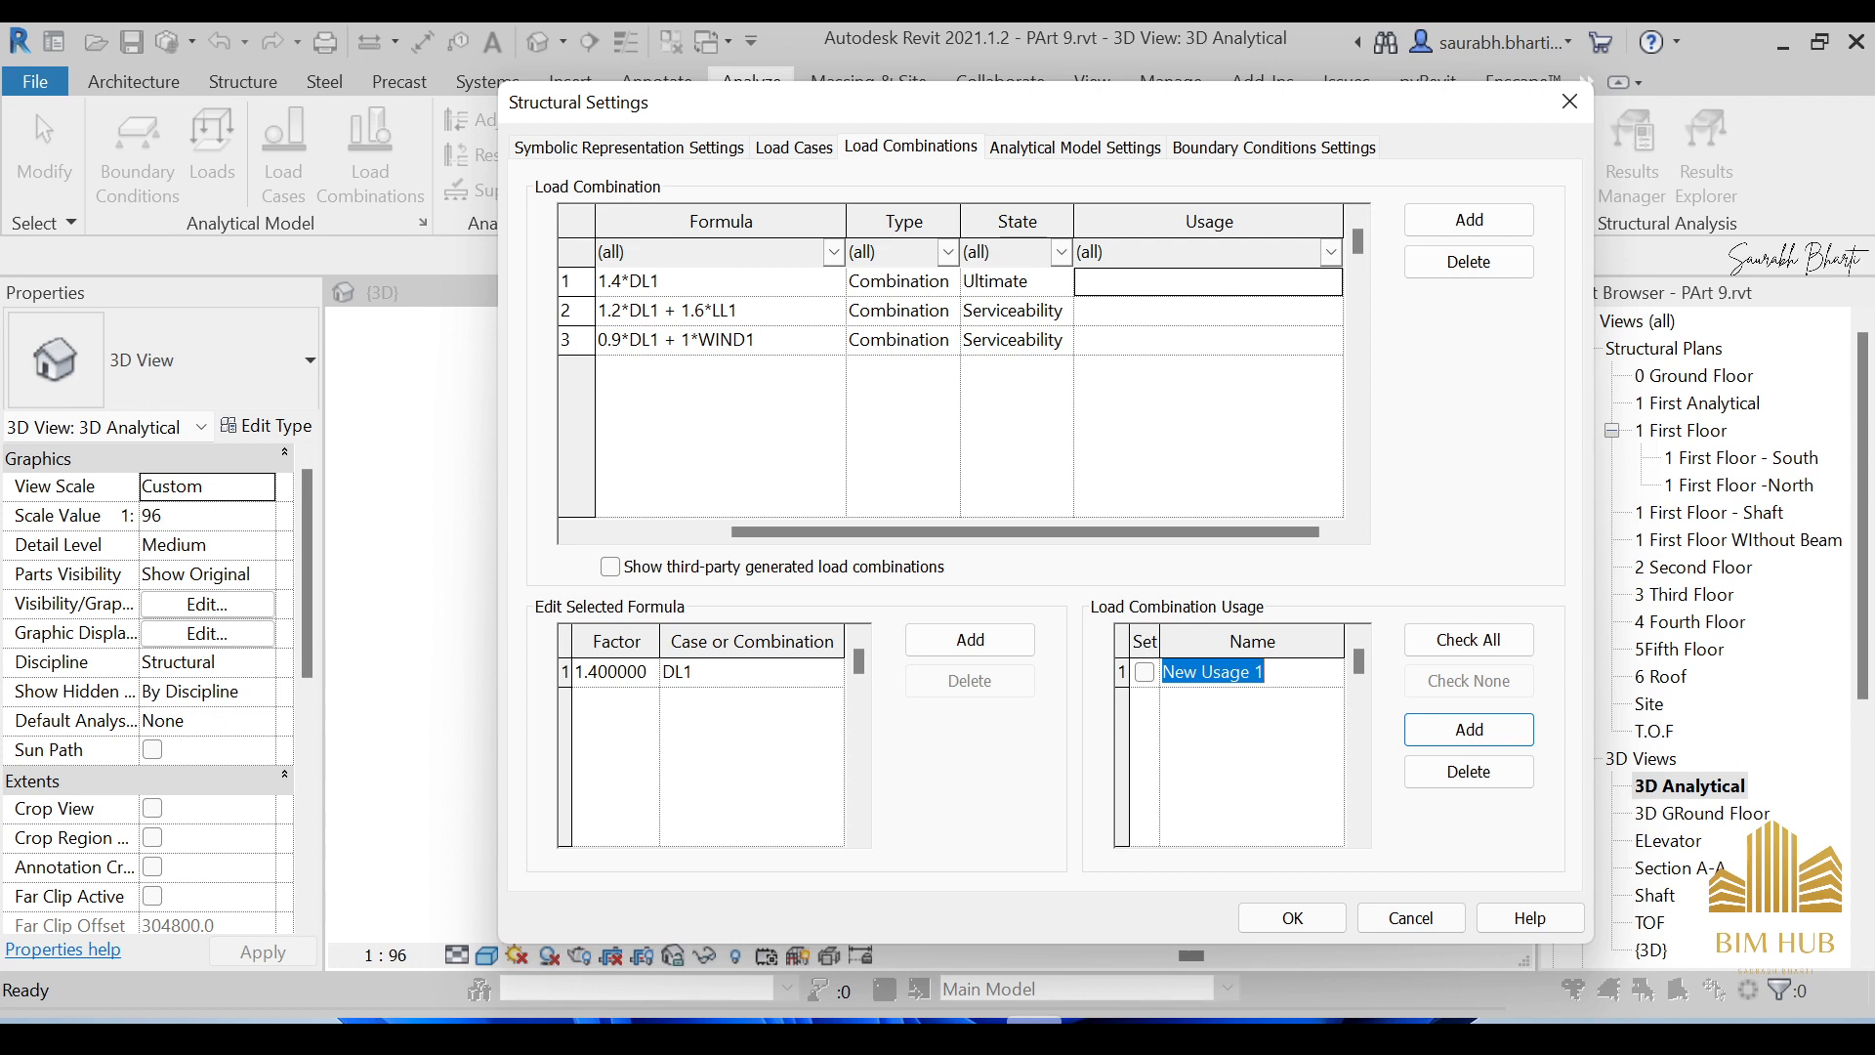
text(Gravity)
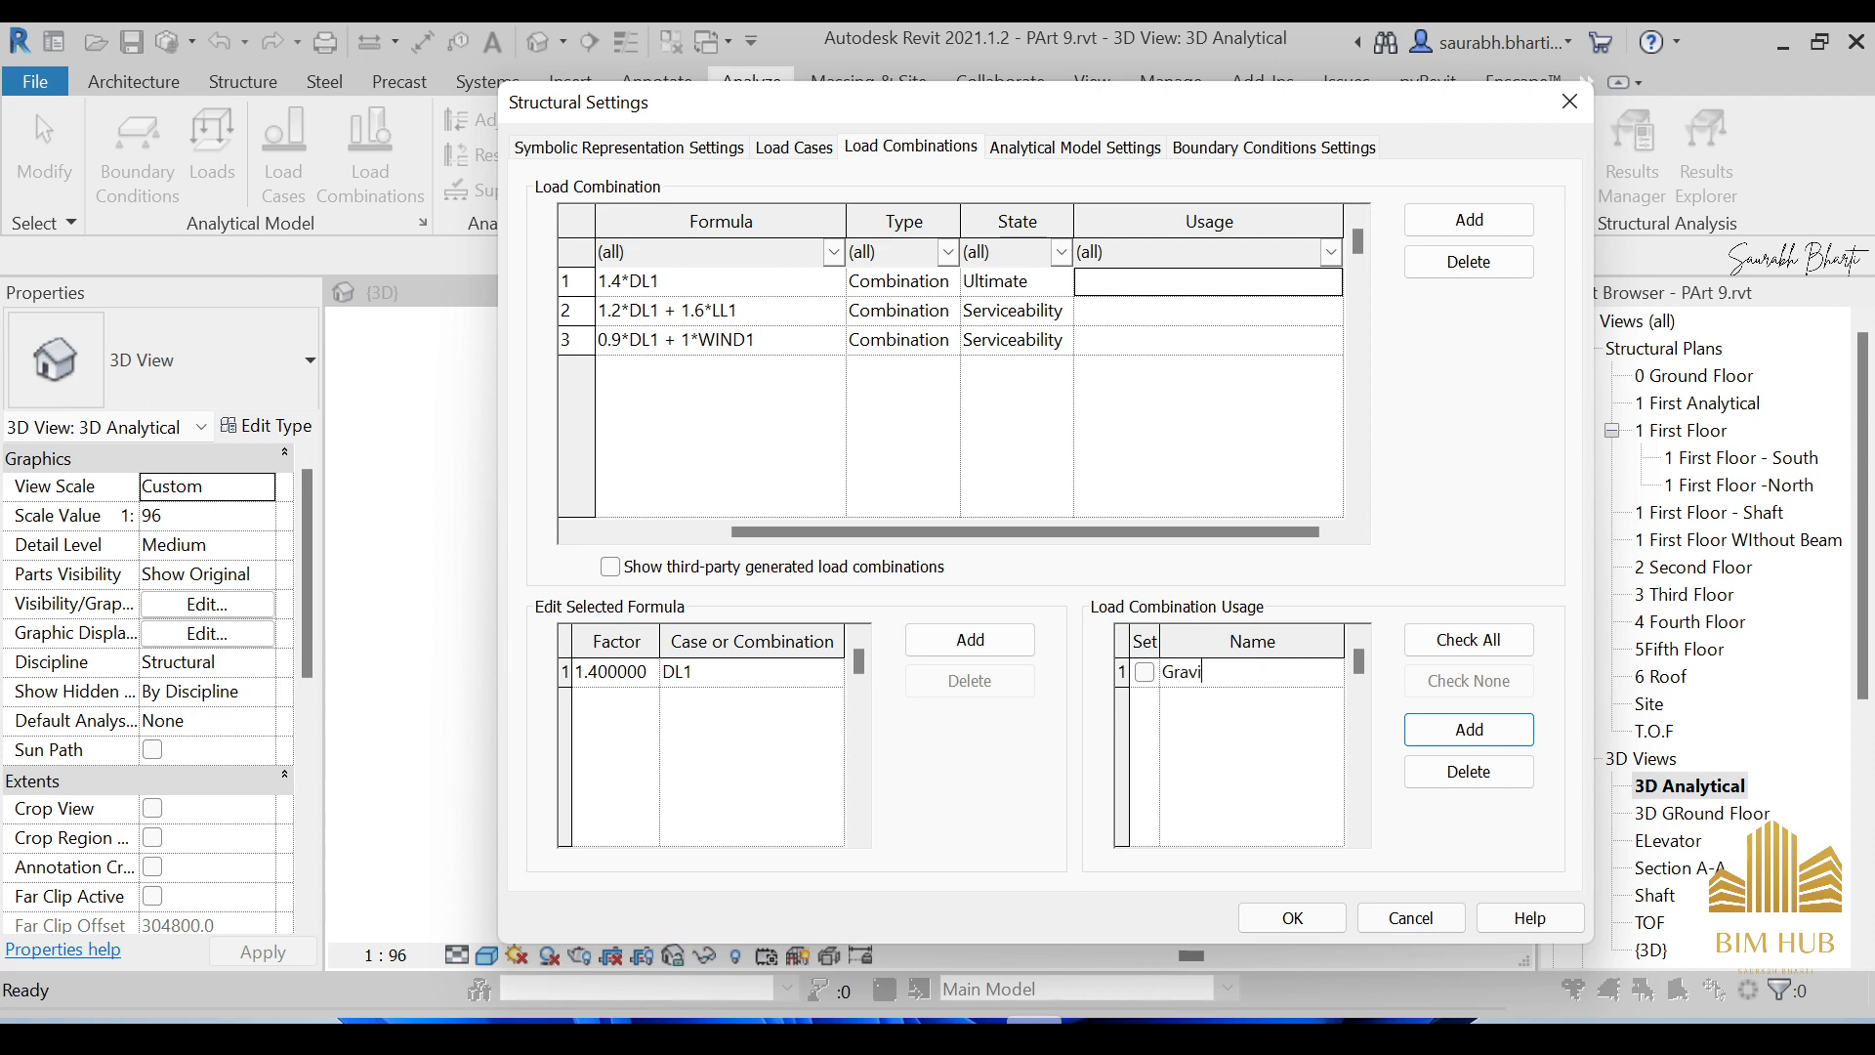
click(1407, 733)
click(1270, 702)
text(Combination)
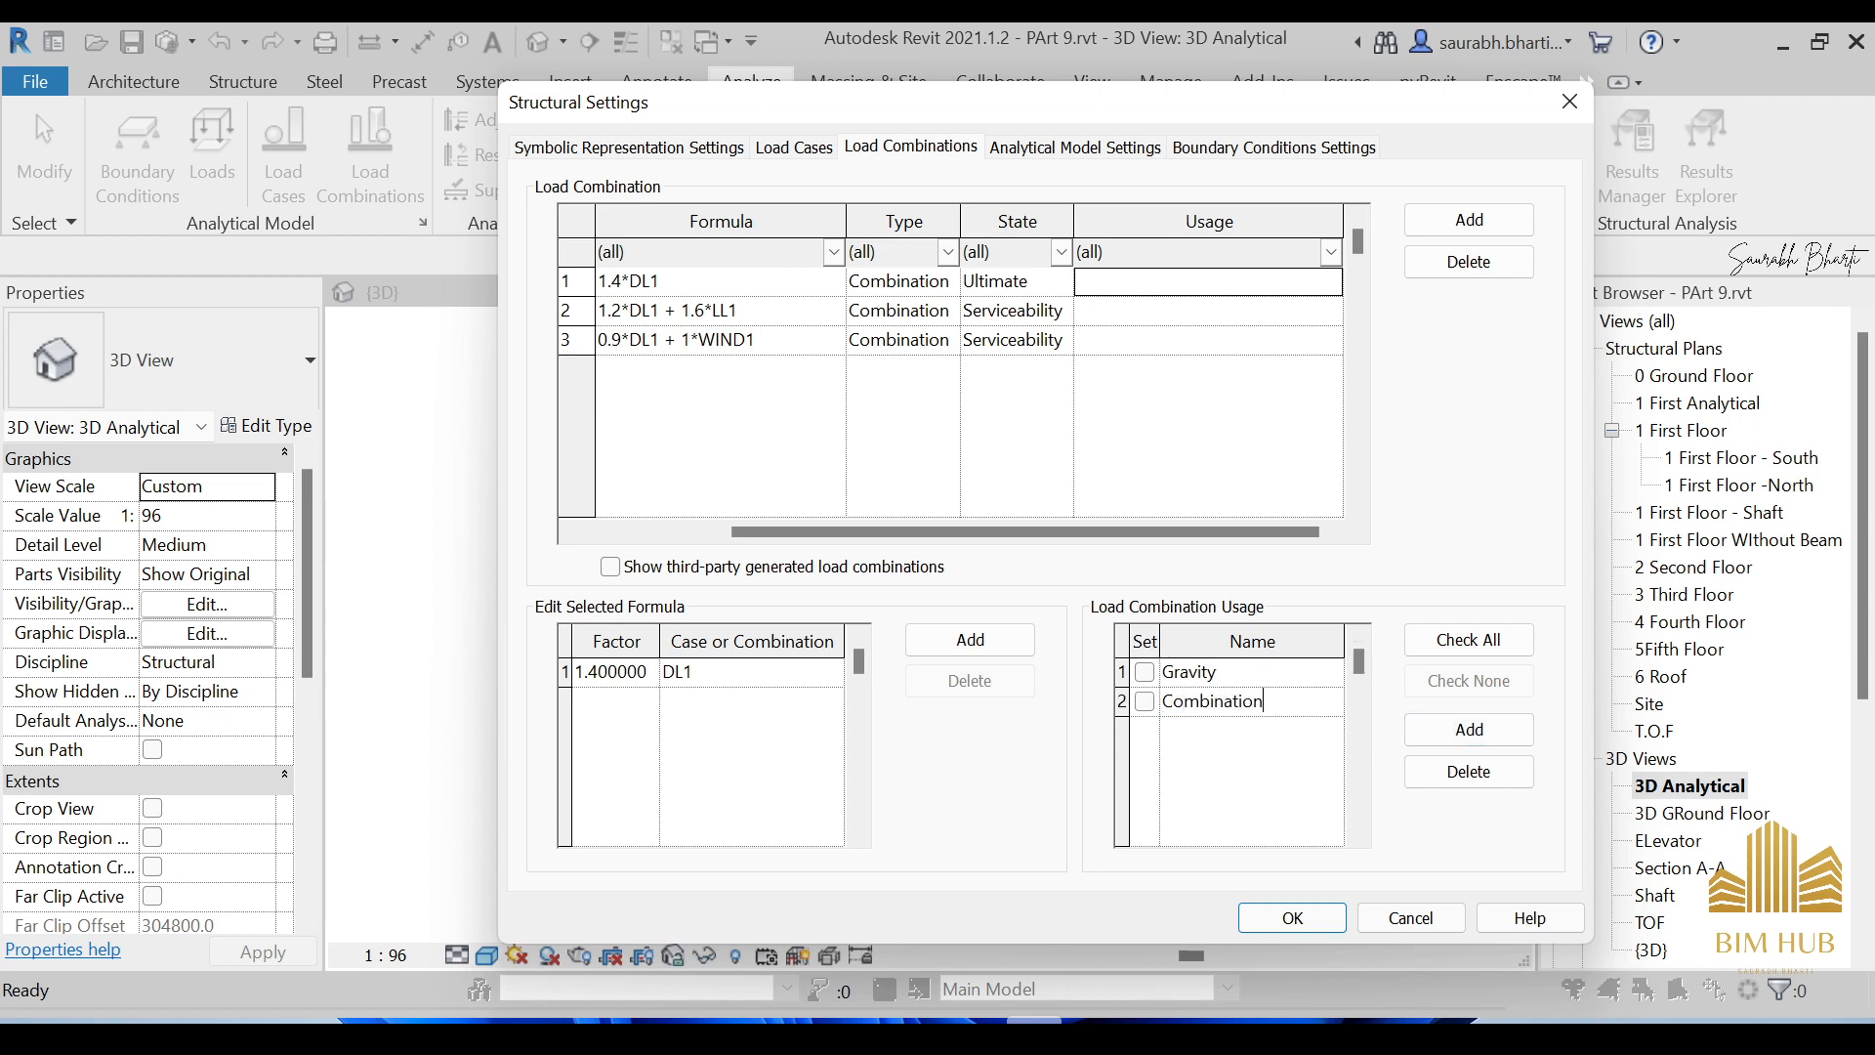
click(1285, 792)
Assign the Gravity usage to the 1.4*DL1 combination.
click(1223, 305)
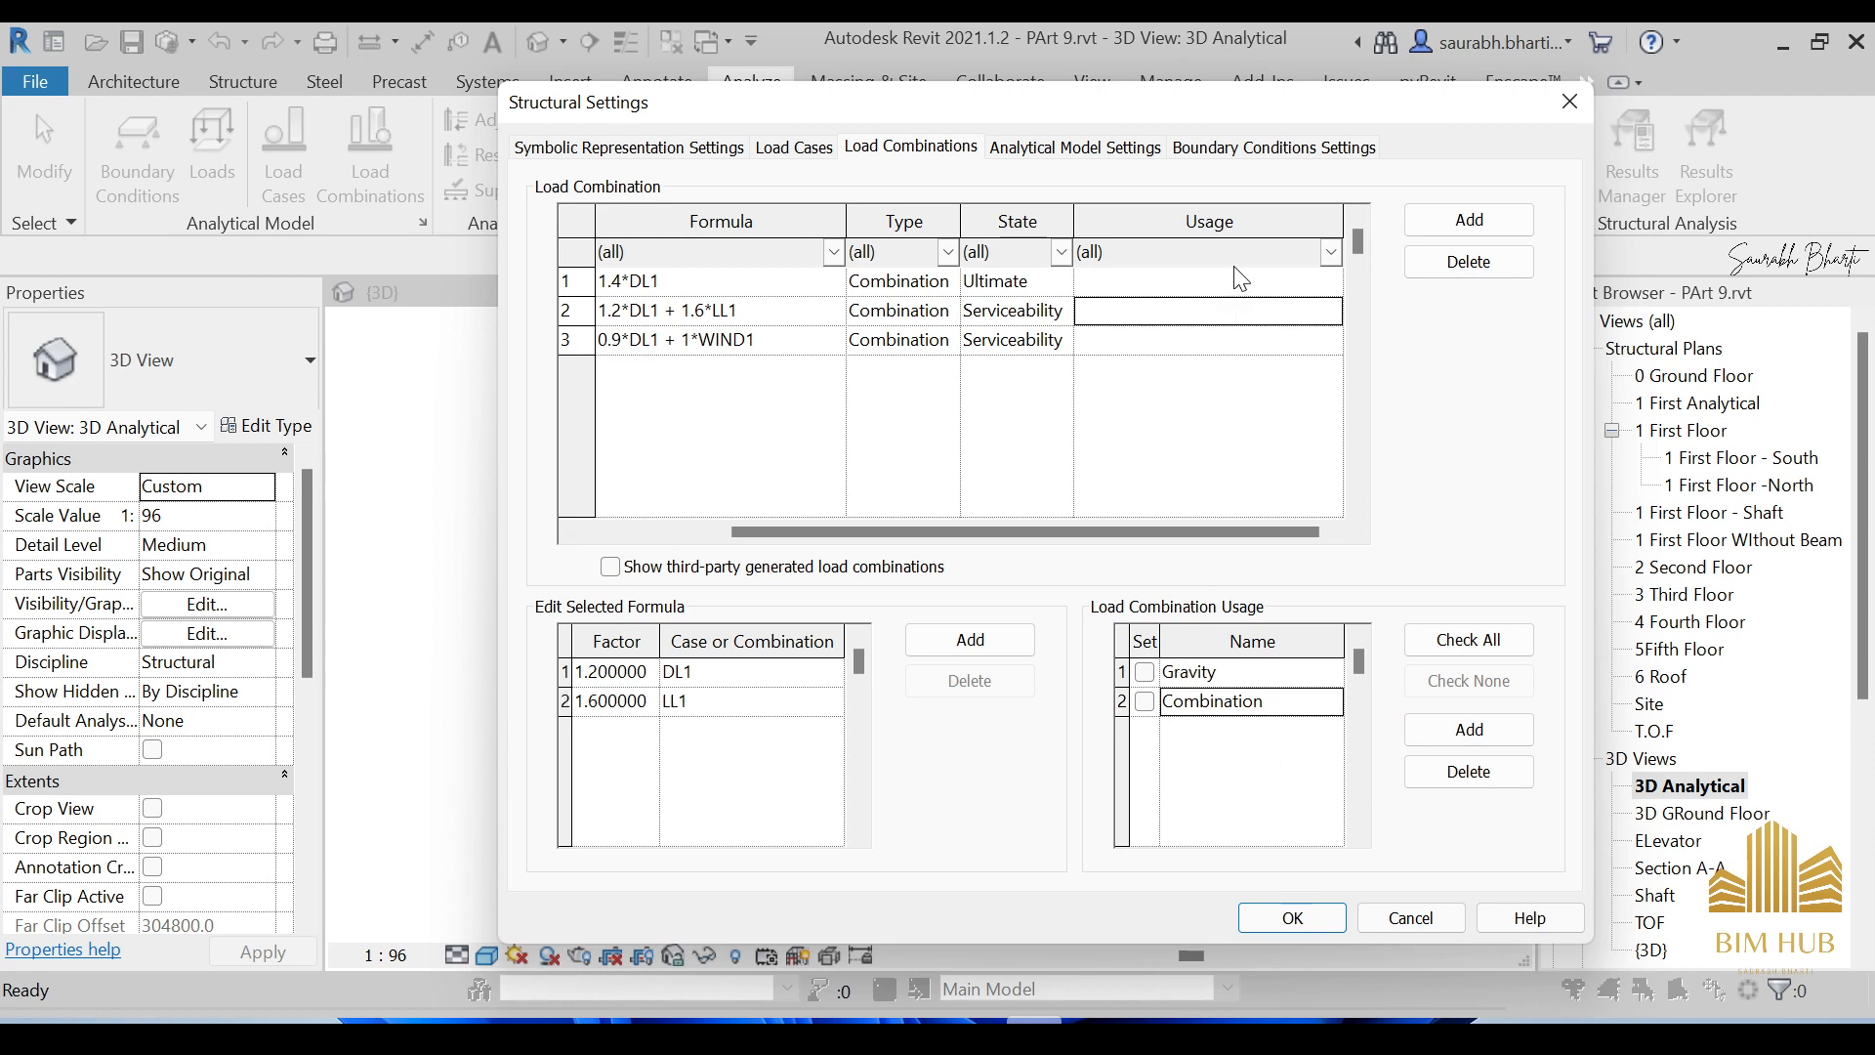
click(1251, 286)
click(1144, 672)
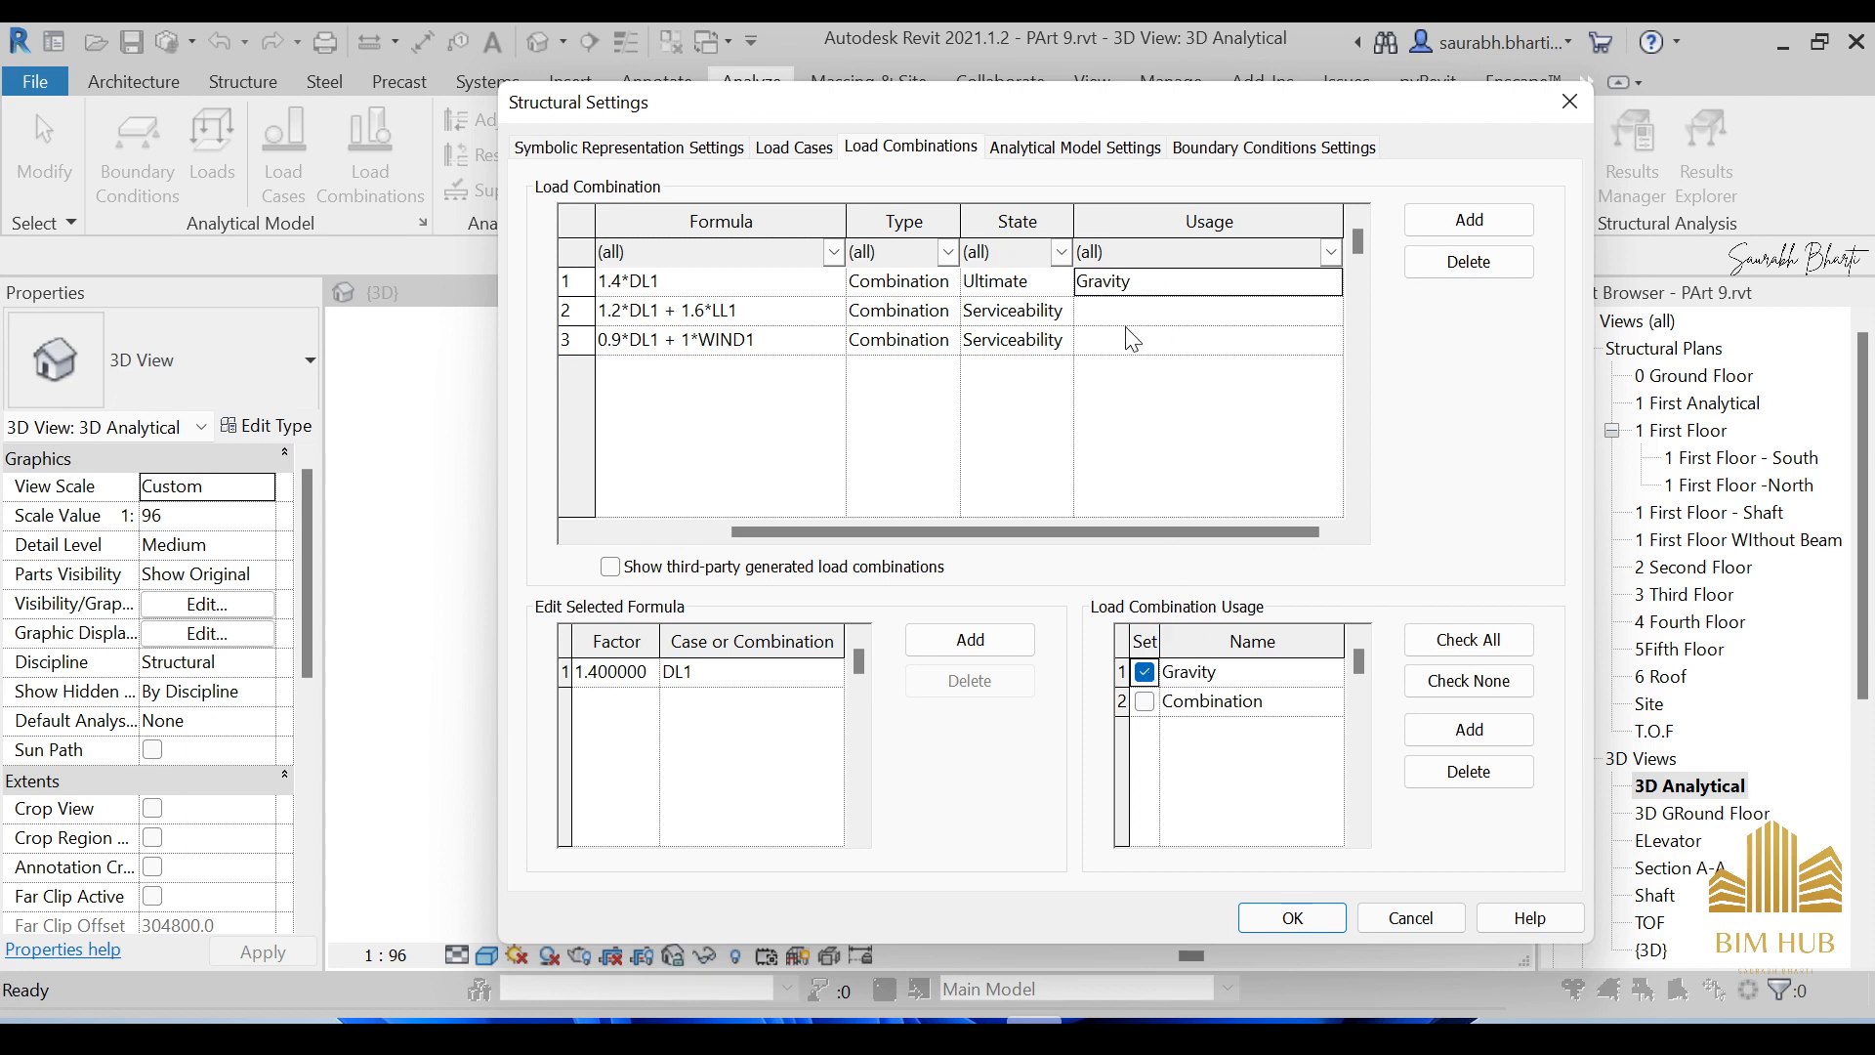
Assign Combination usage to 1.2*DL1 + 1.6*LL1 and 0.9*DL1 + 1*WIND1, then apply settings.
click(1152, 317)
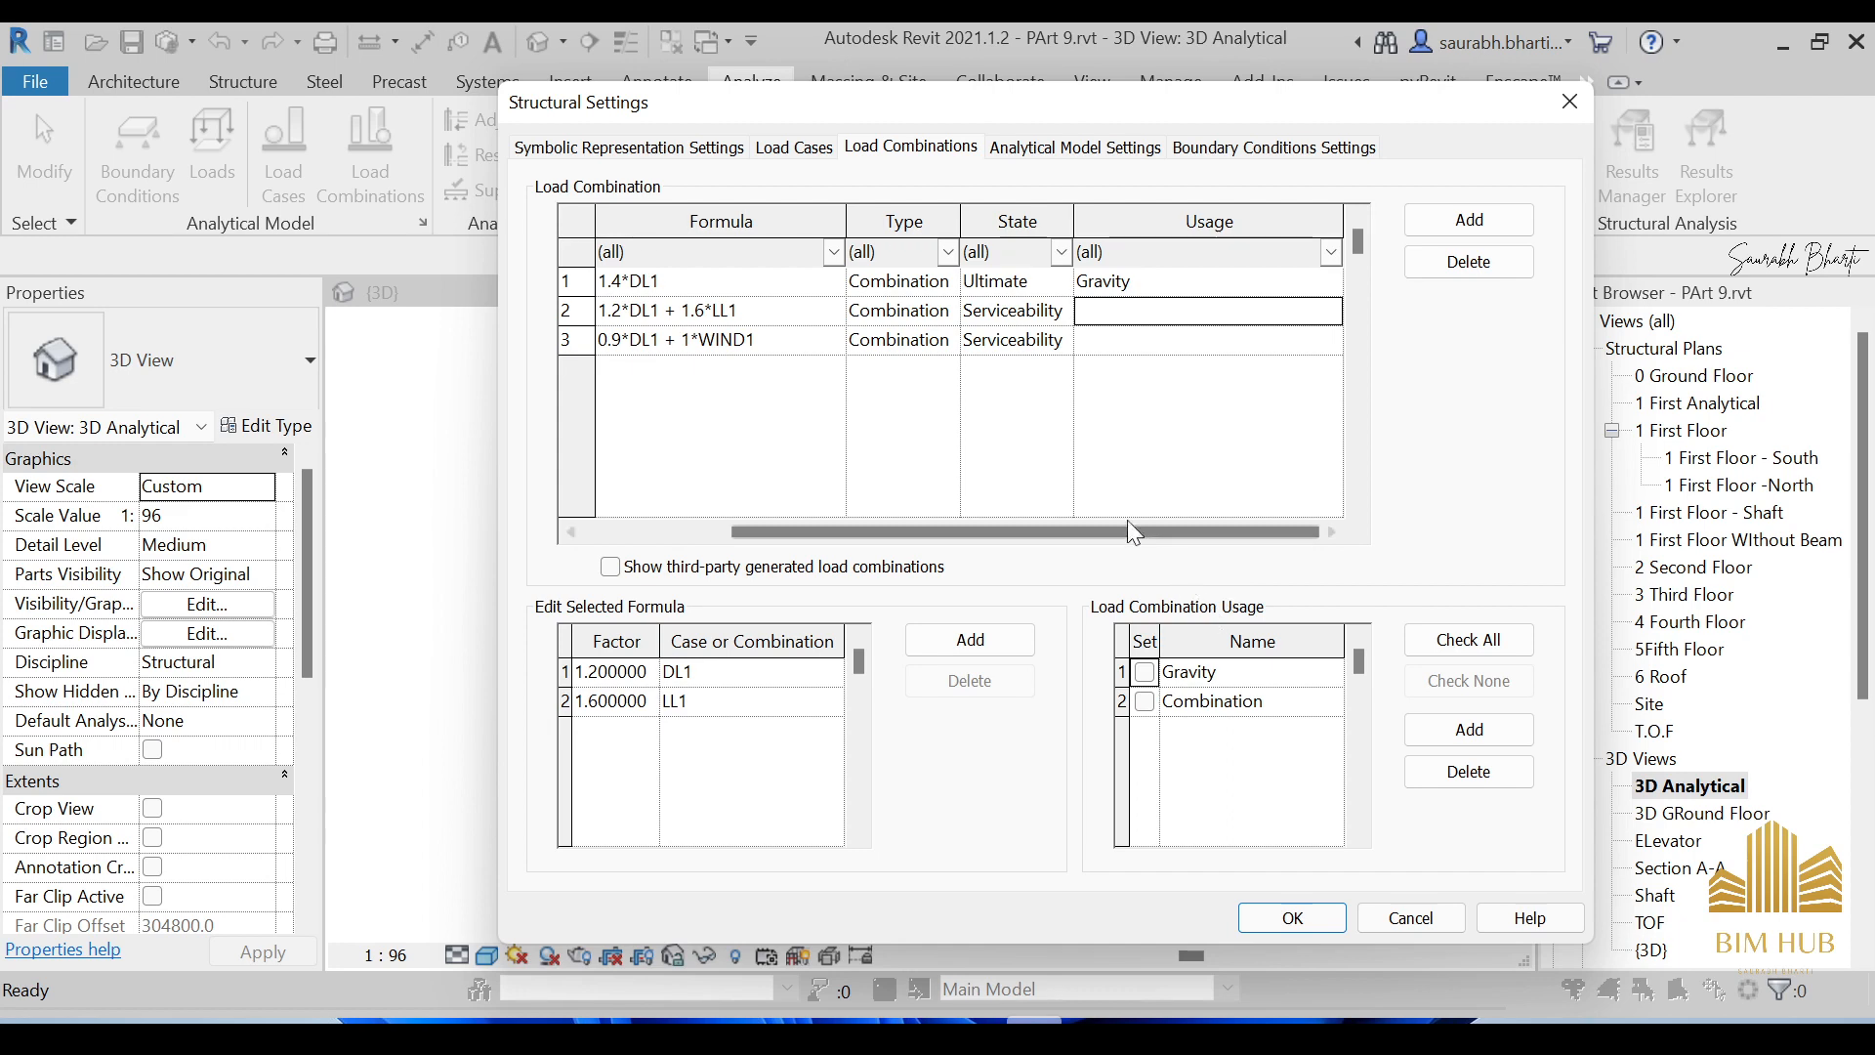
drag(1127, 532, 1033, 551)
drag(894, 533, 1011, 533)
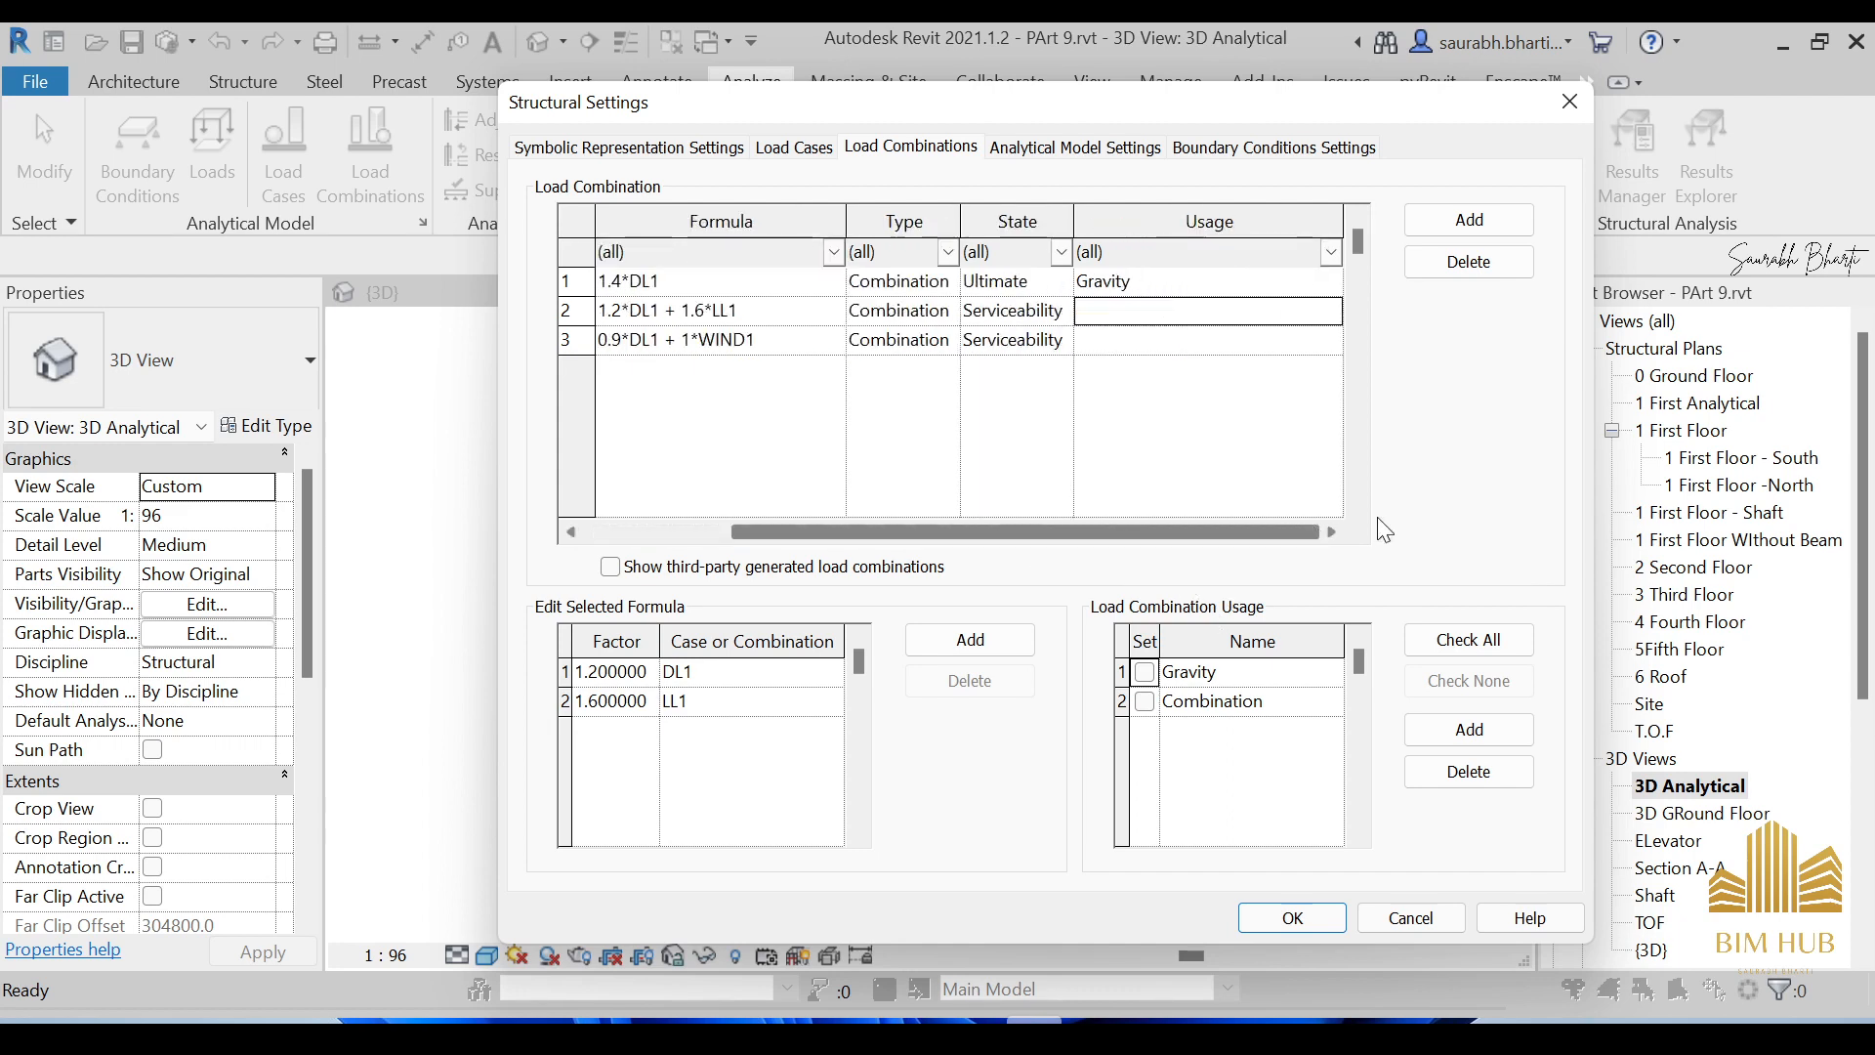
mouse_move(1171, 556)
mouse_down()
mouse_move(963, 542)
mouse_move(1163, 549)
mouse_up()
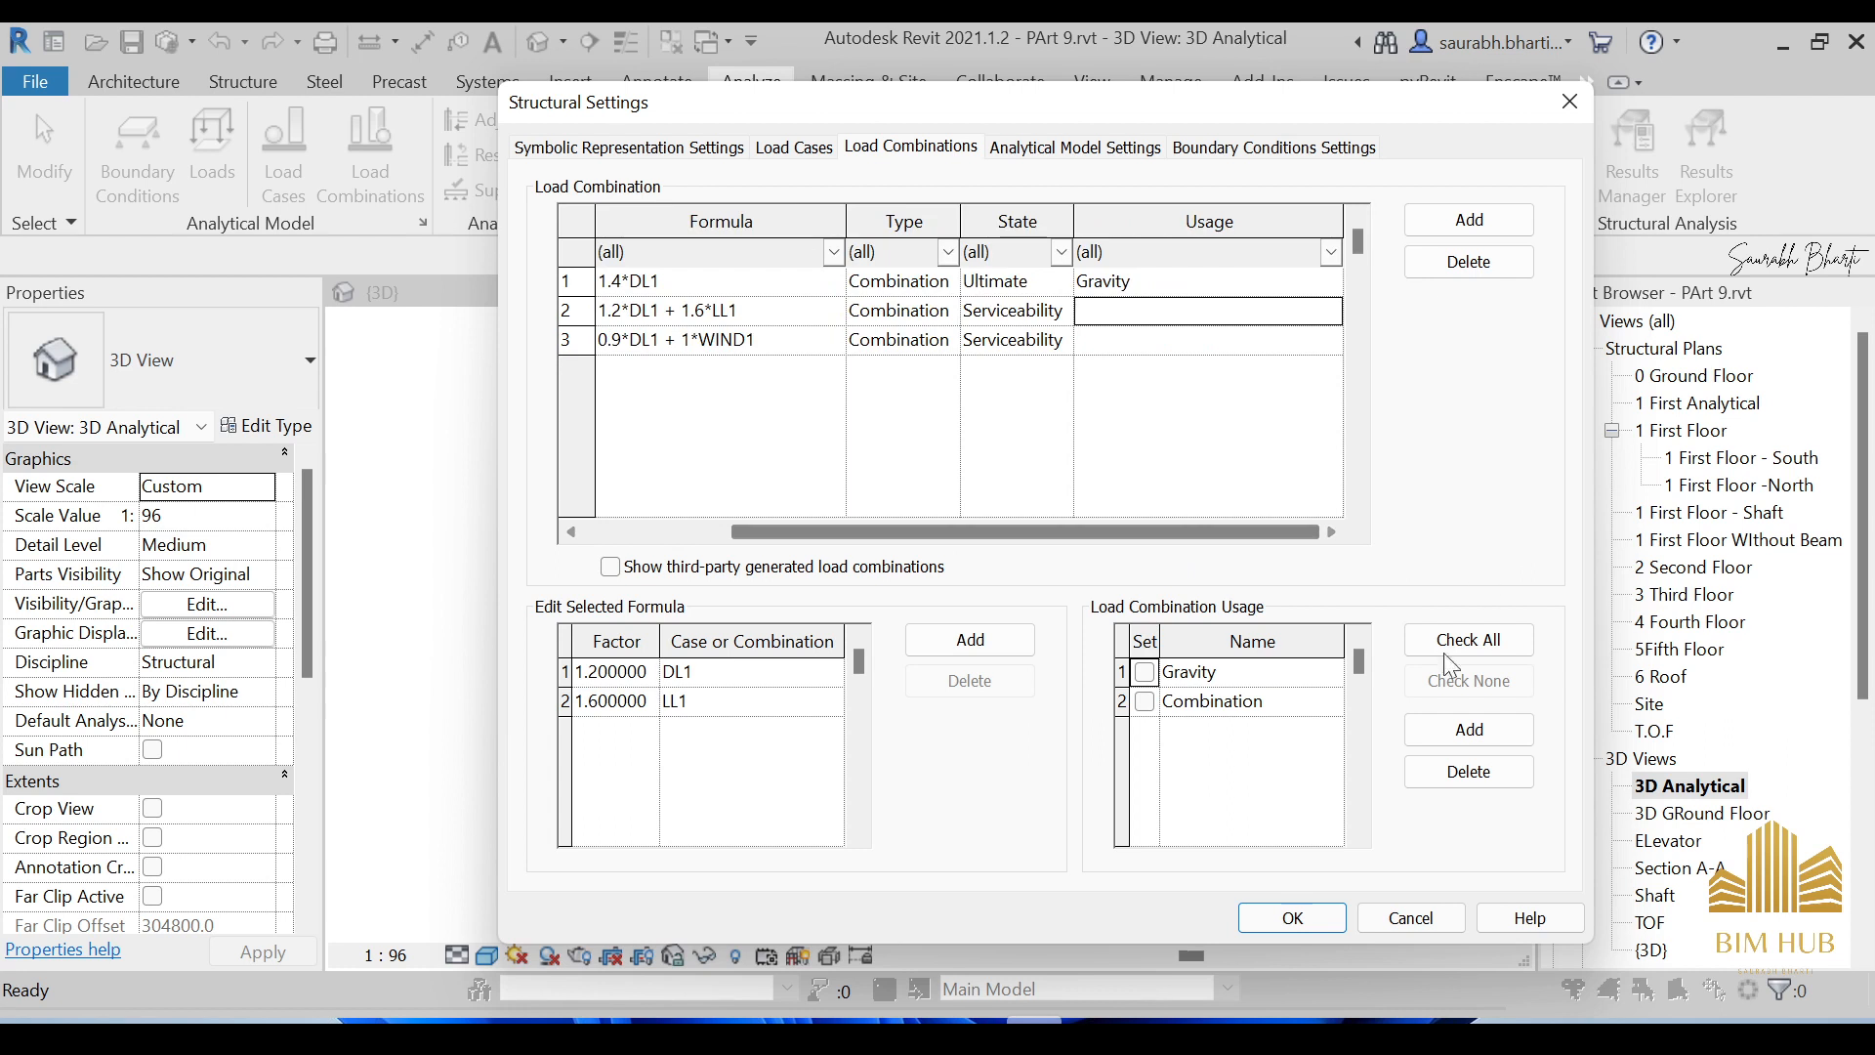
click(1145, 701)
click(1158, 344)
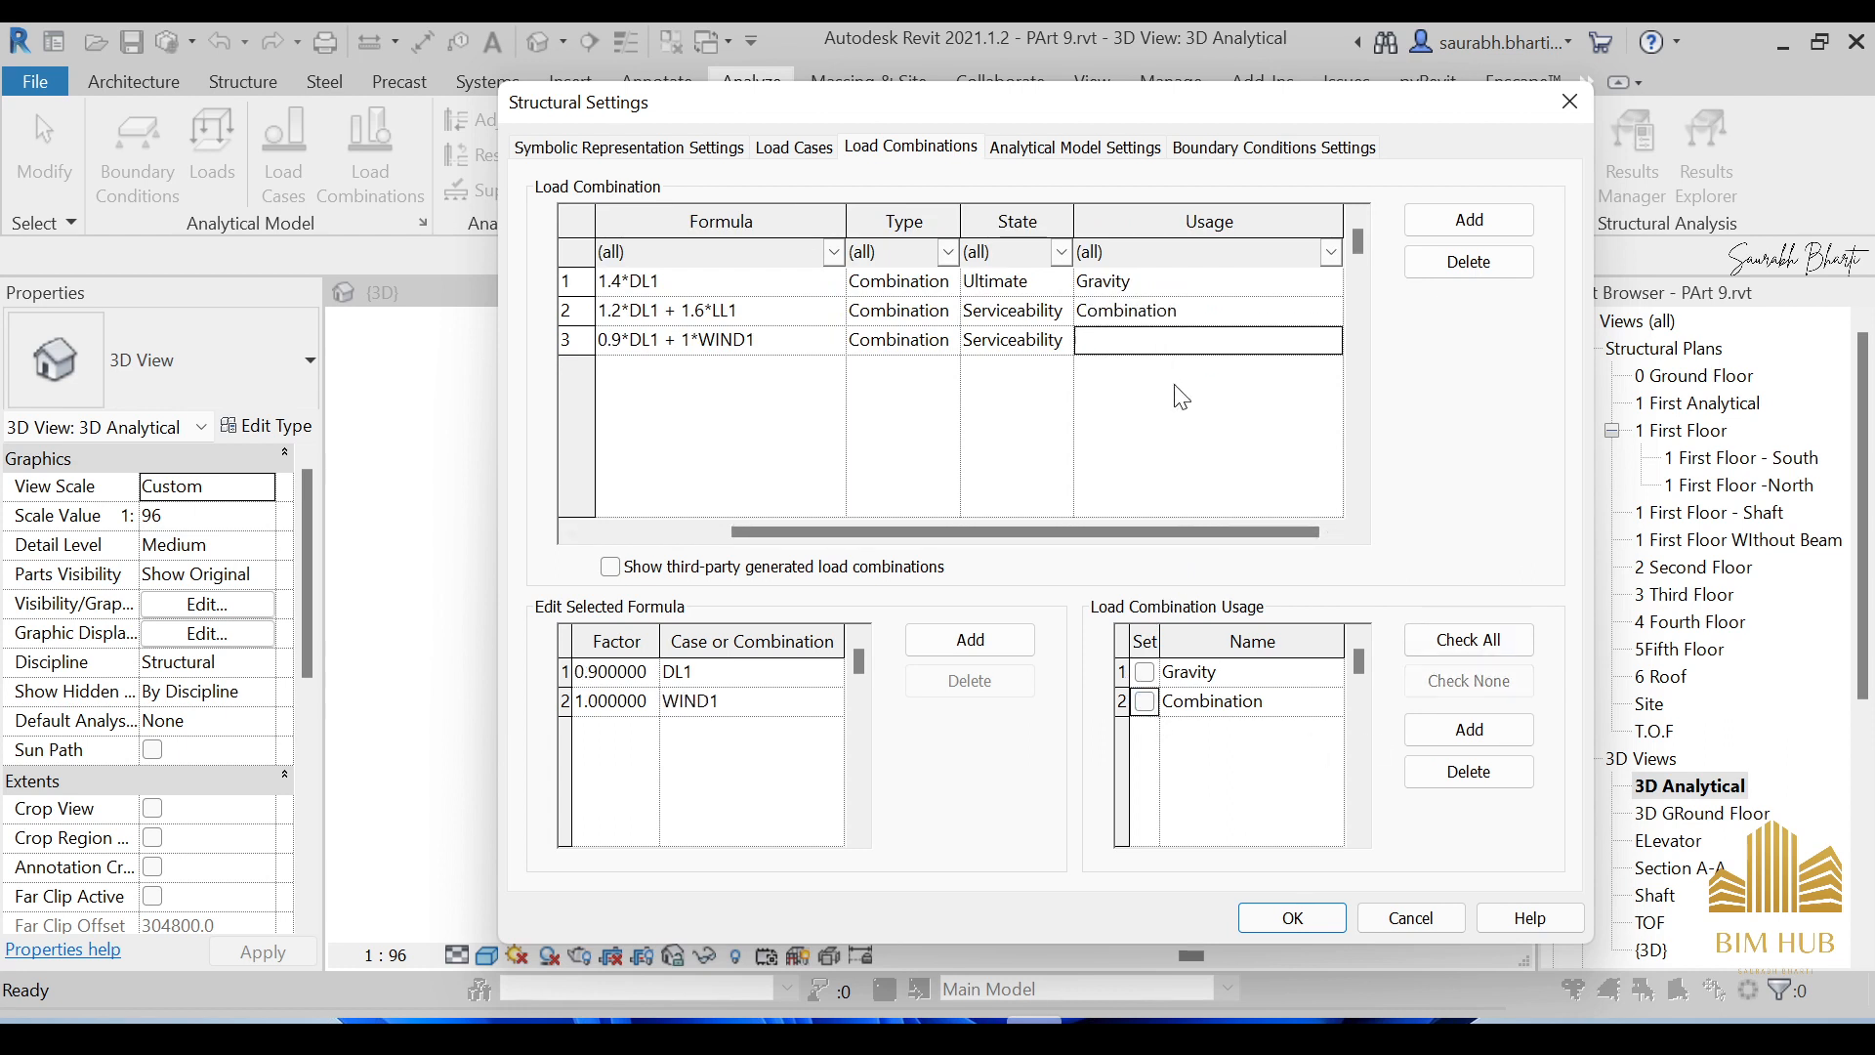
click(1146, 703)
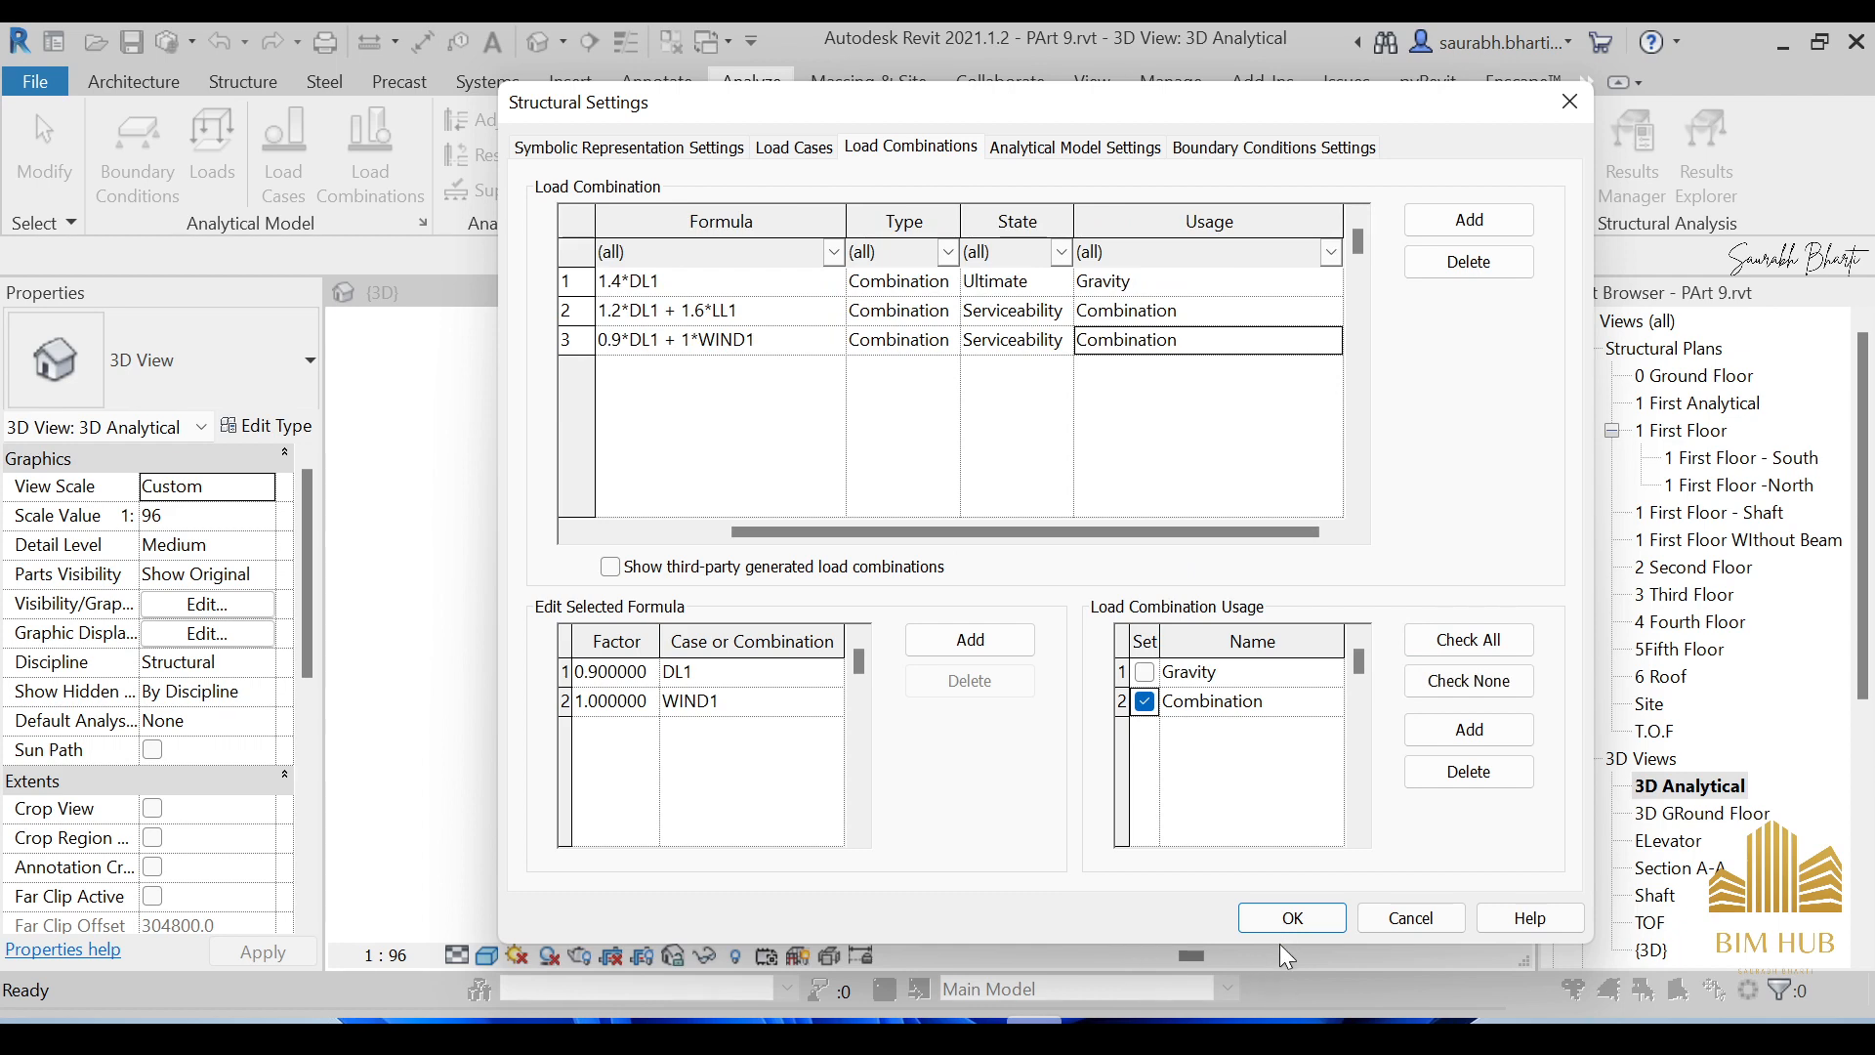
click(1294, 918)
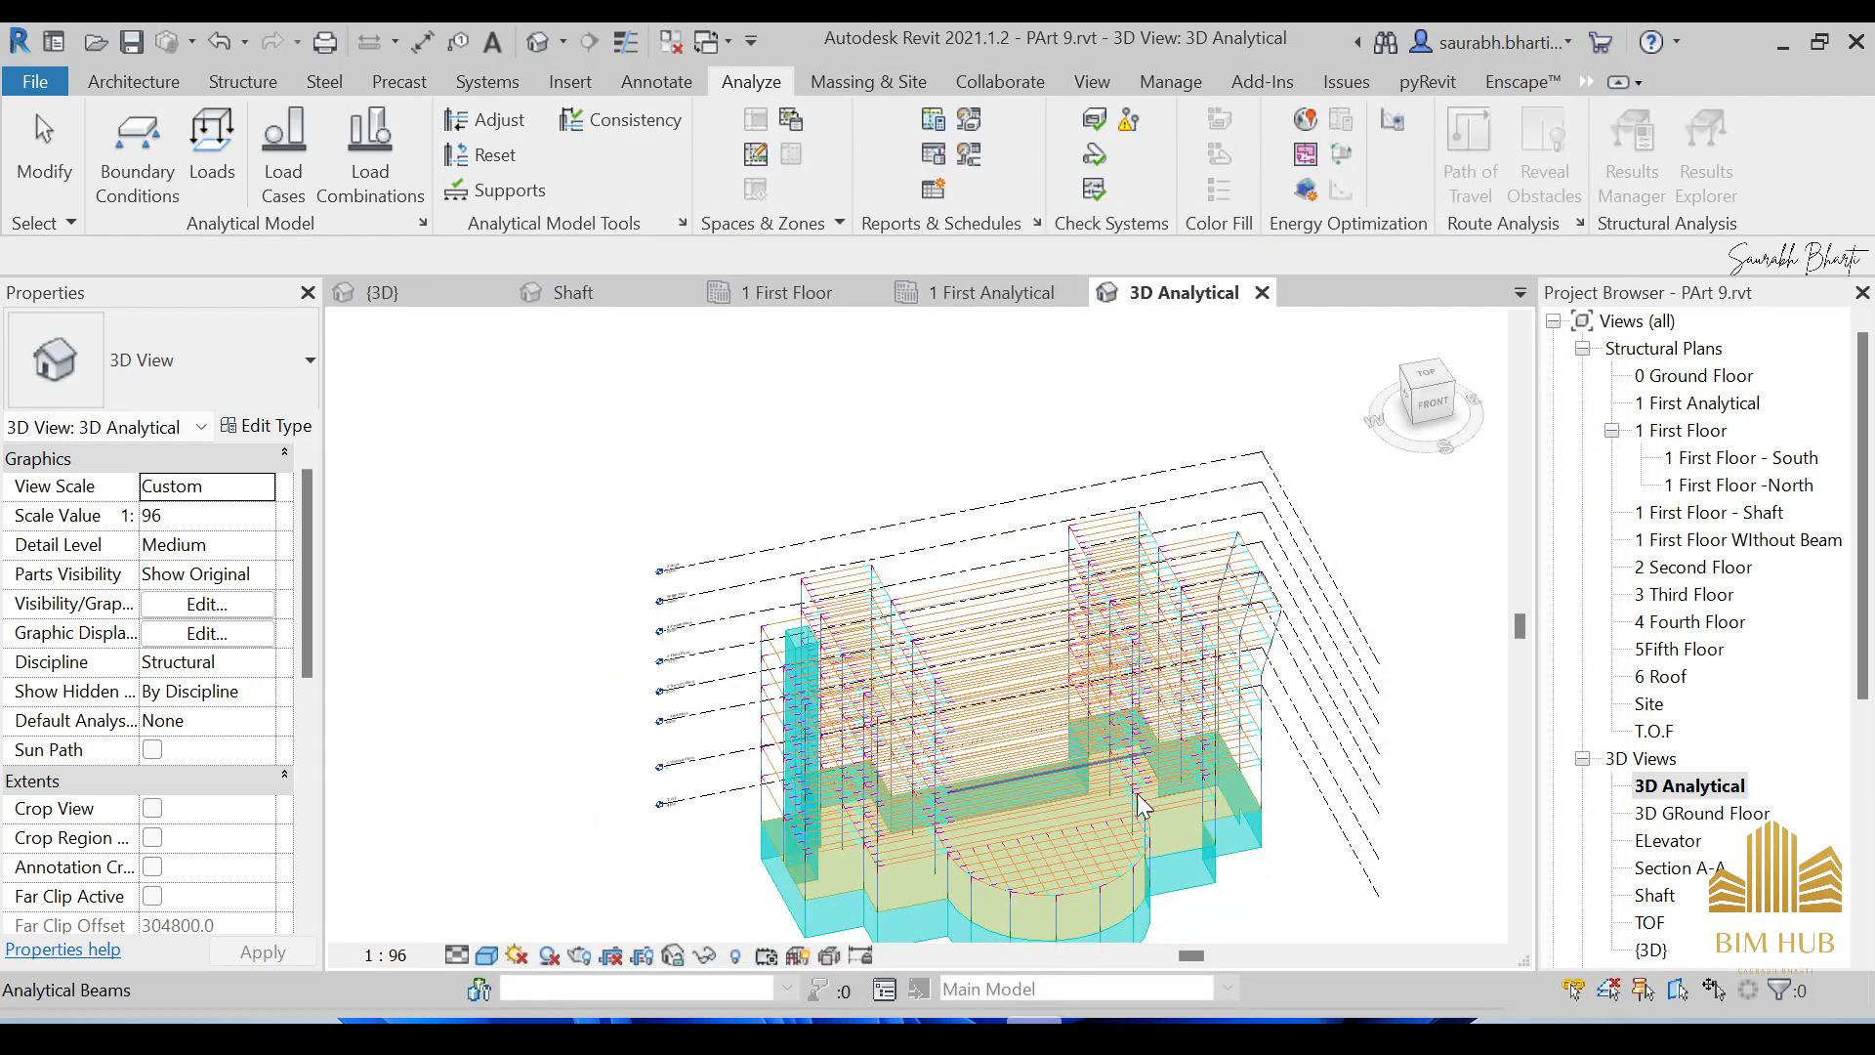
scroll(1098, 669, down, 3)
shift+middle_drag(1218, 774, 1126, 641)
scroll(1046, 694, up, 4)
scroll(1063, 635, up, 1)
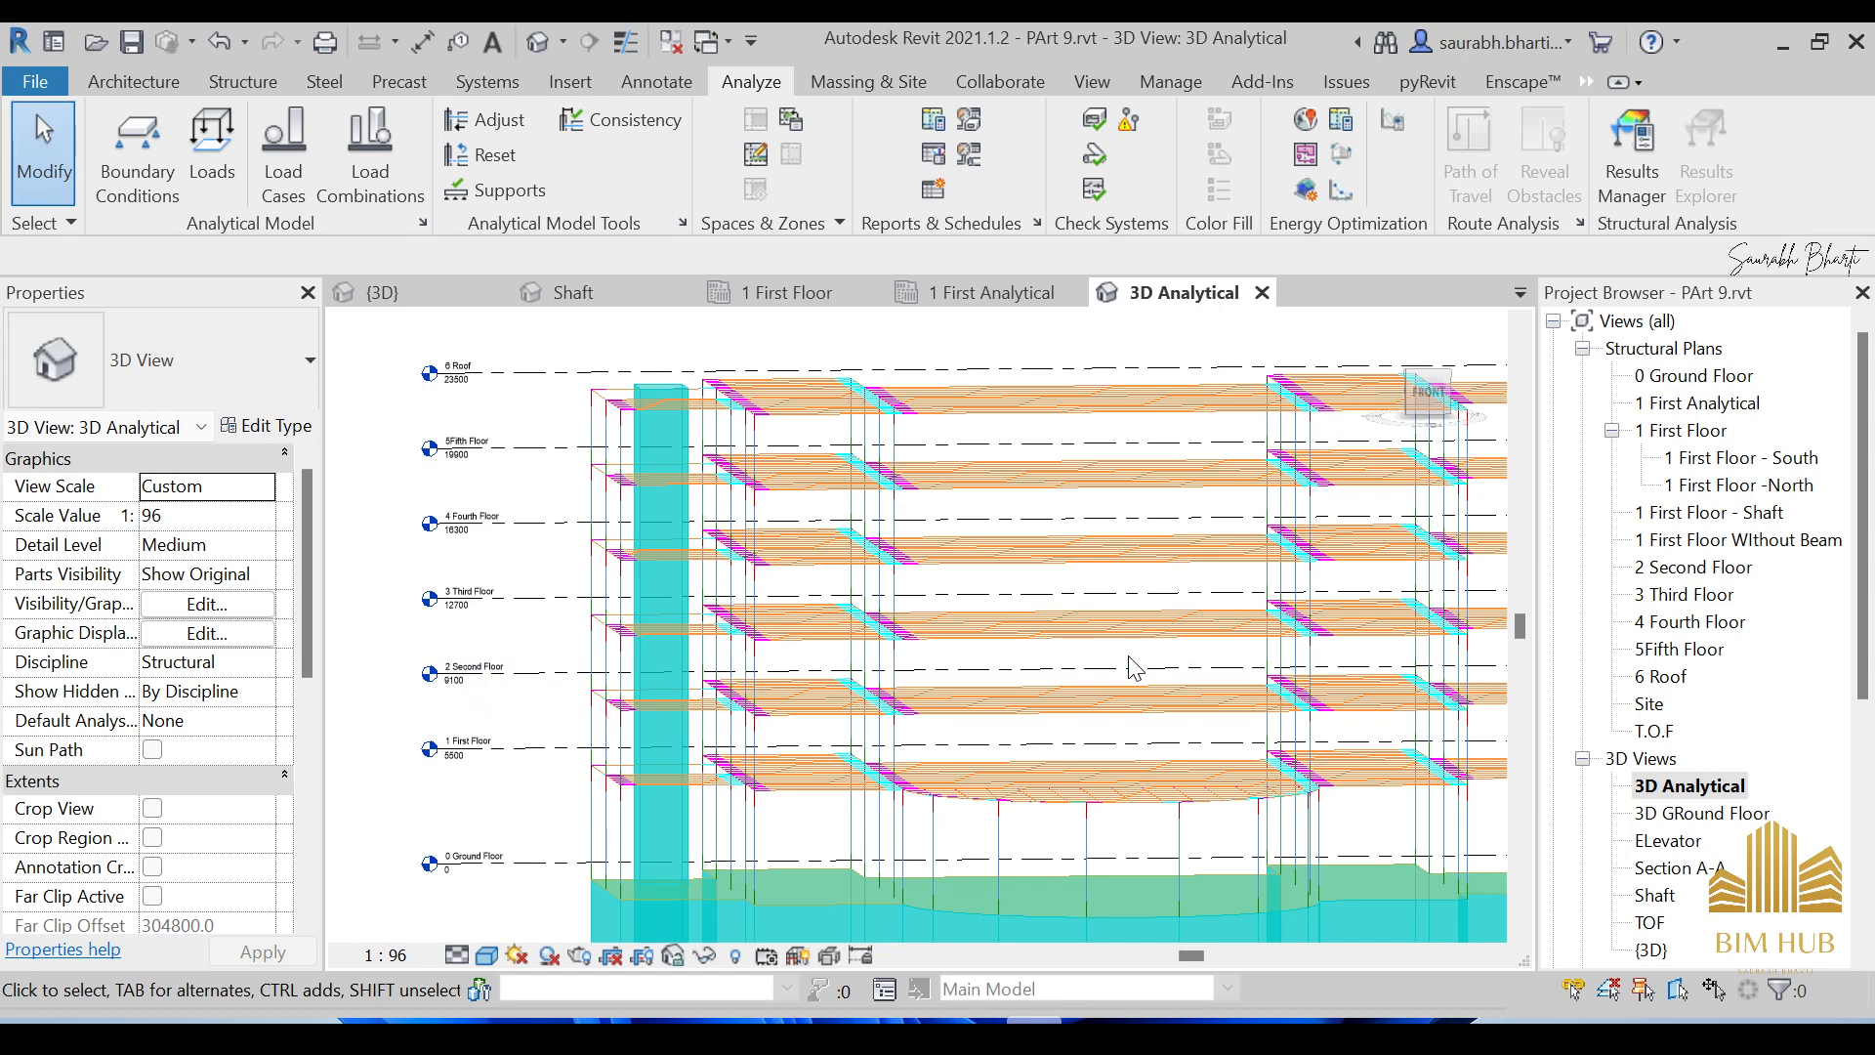
scroll(1137, 635, down, 5)
shift+middle_drag(1211, 674, 1140, 815)
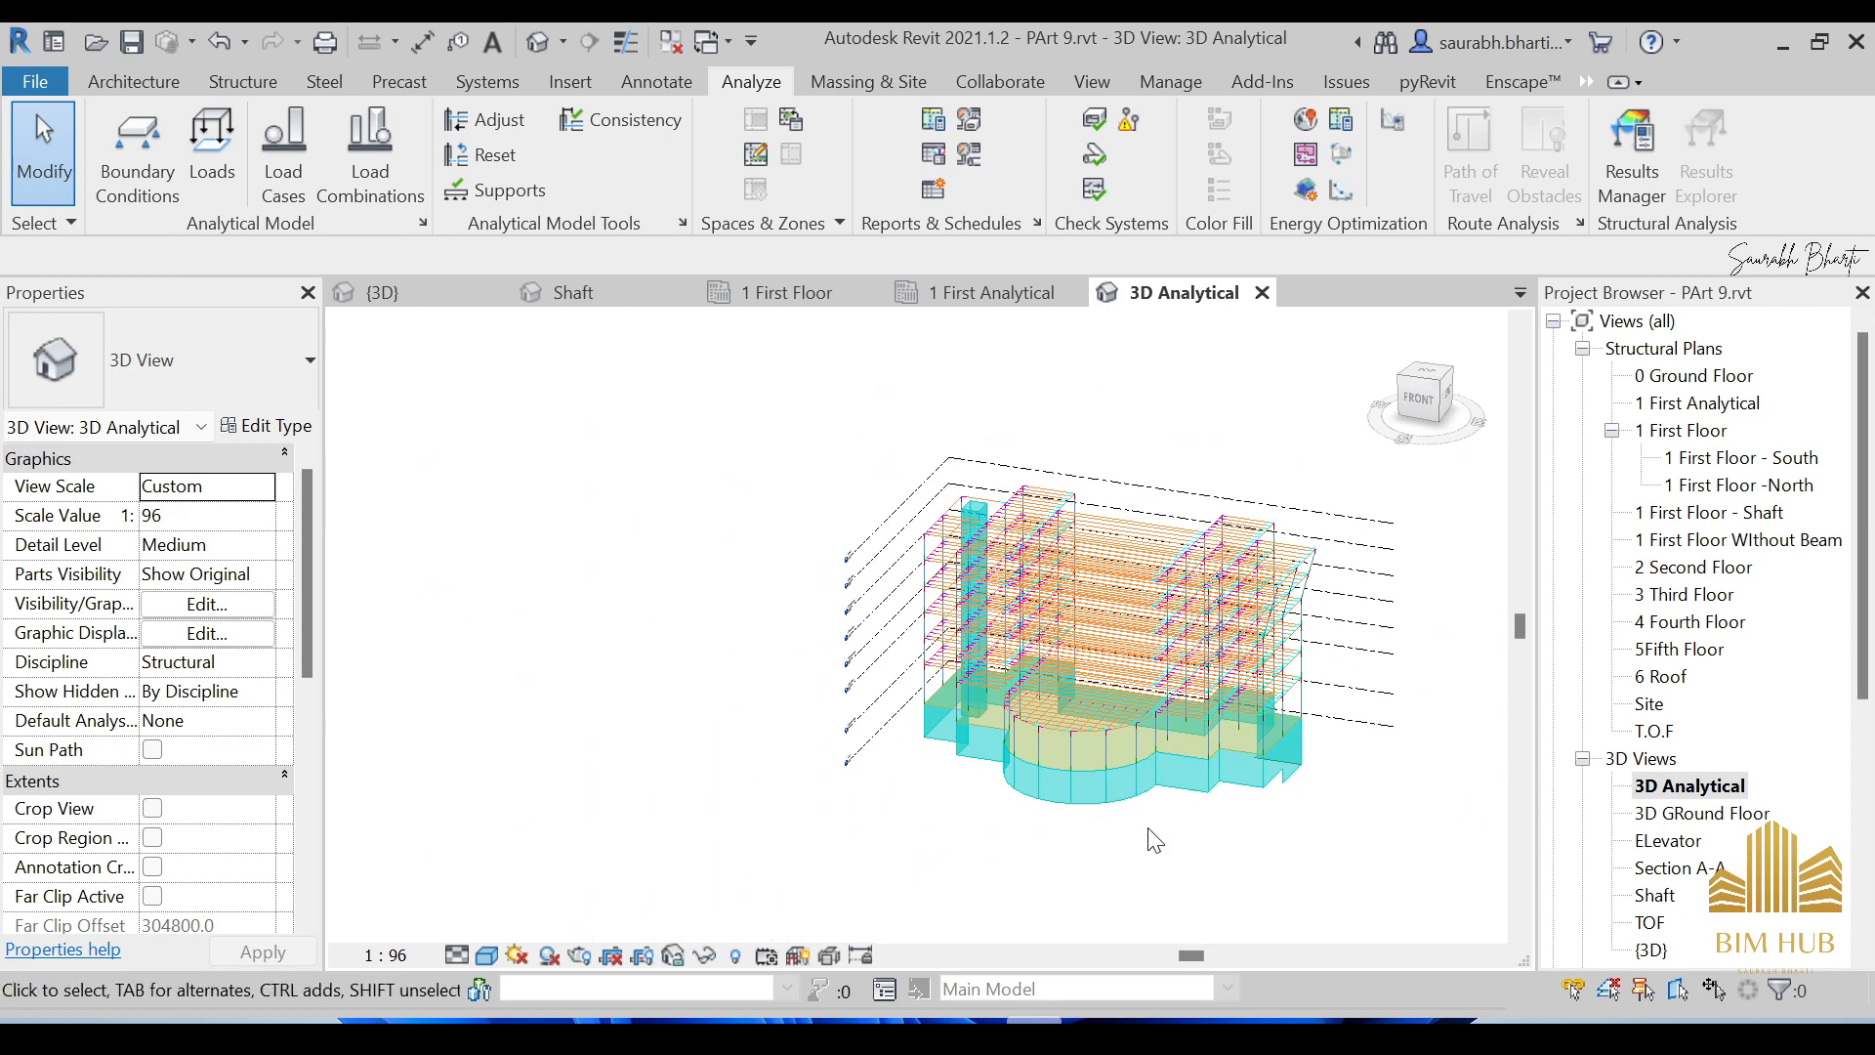
click(1099, 1021)
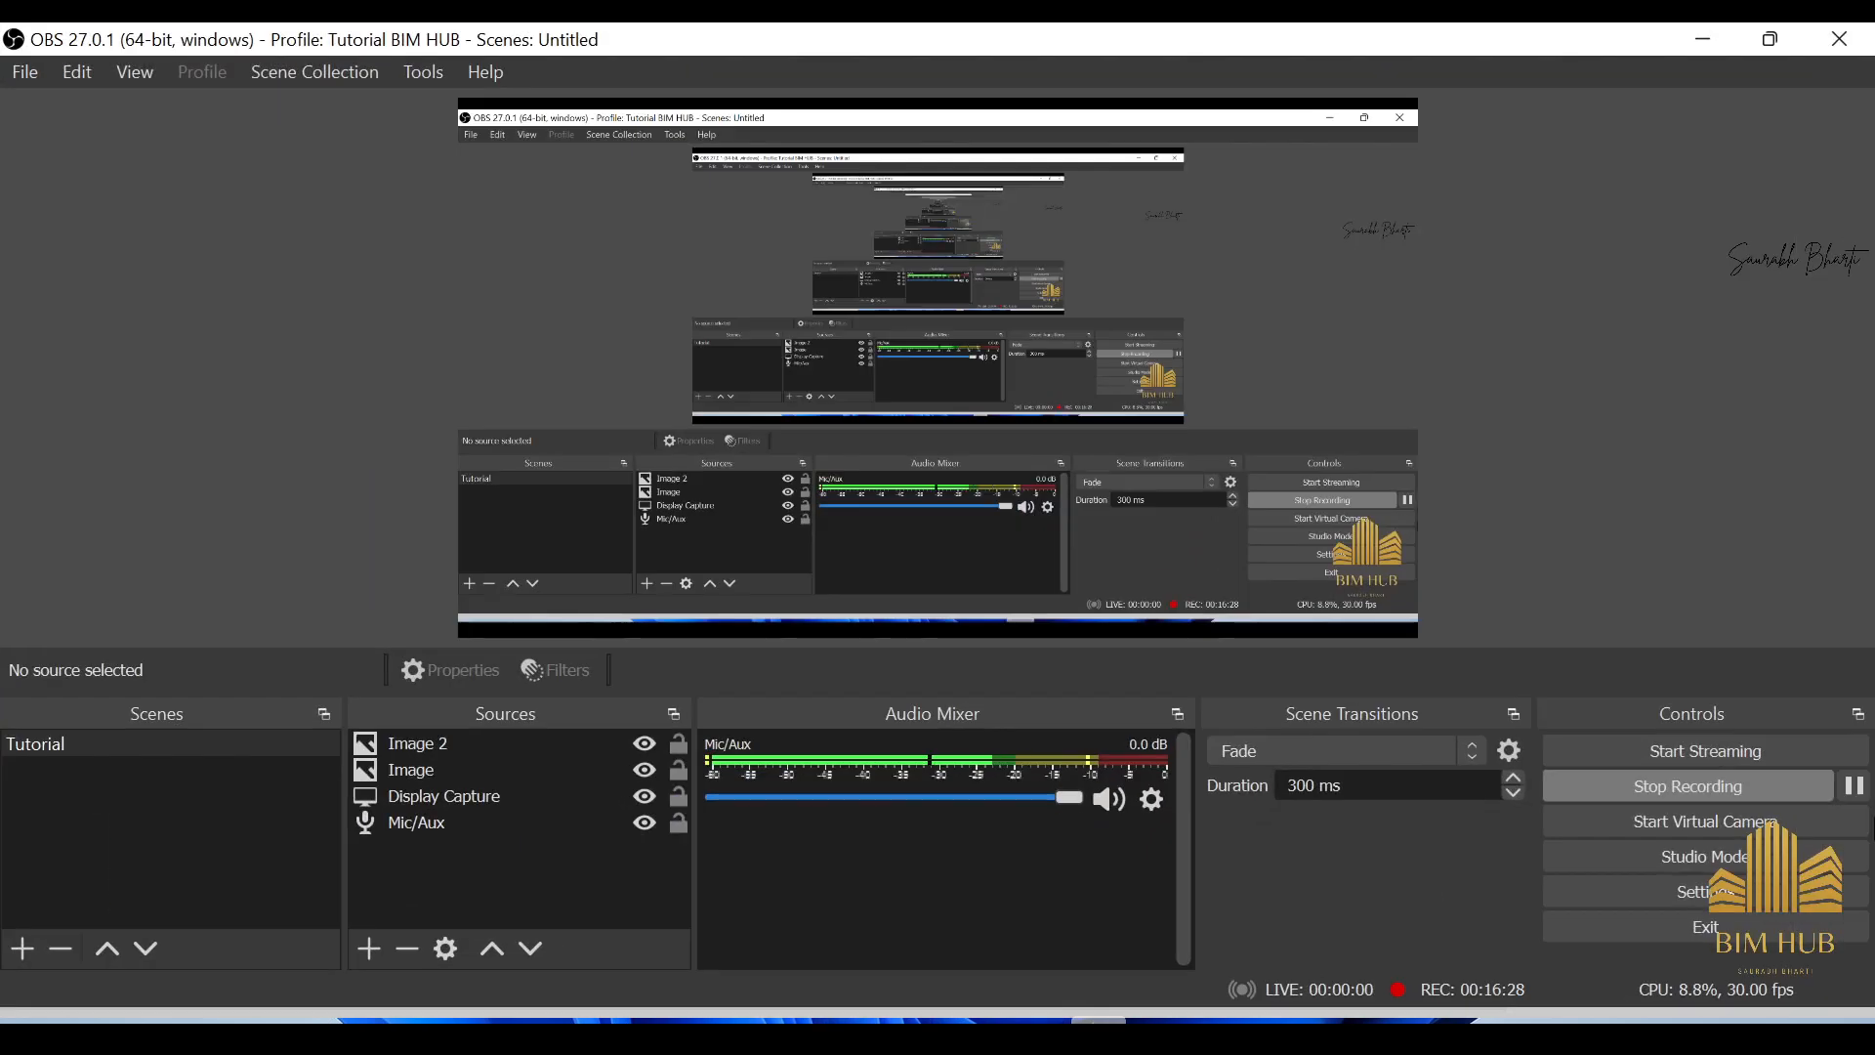
click(1855, 786)
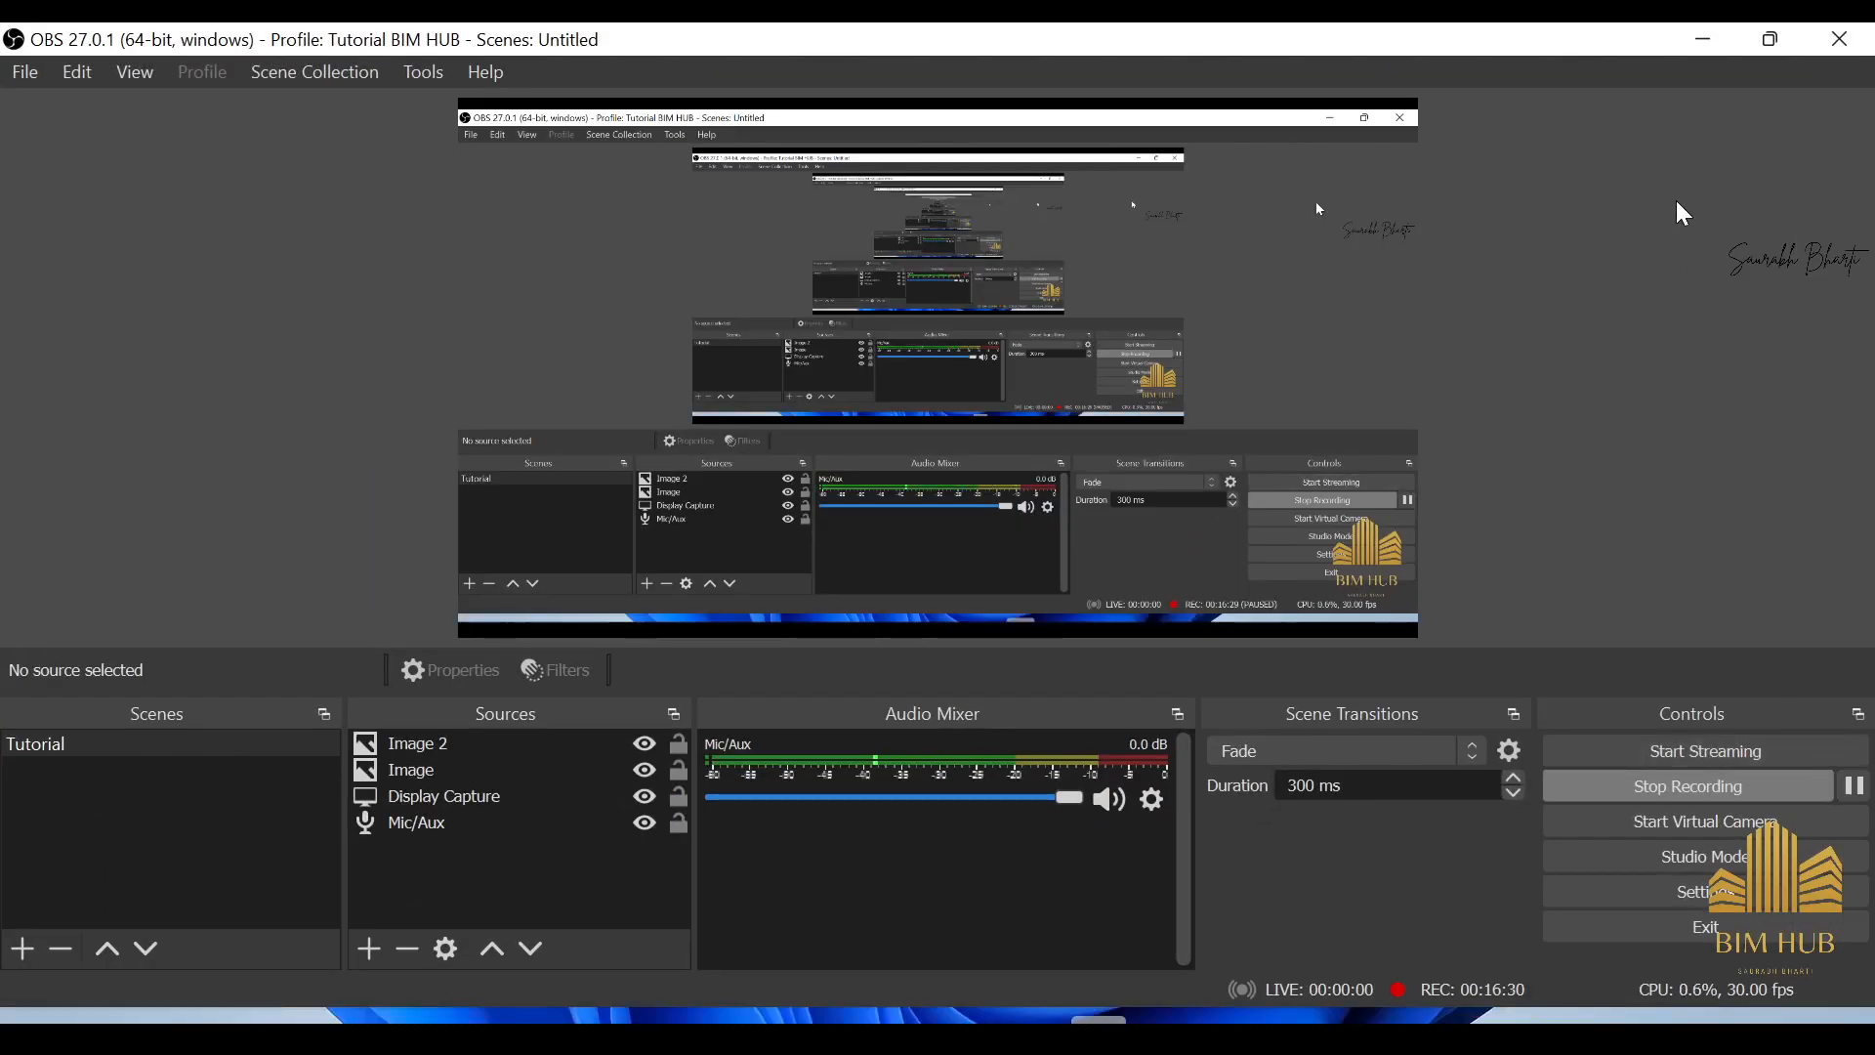
click(1704, 39)
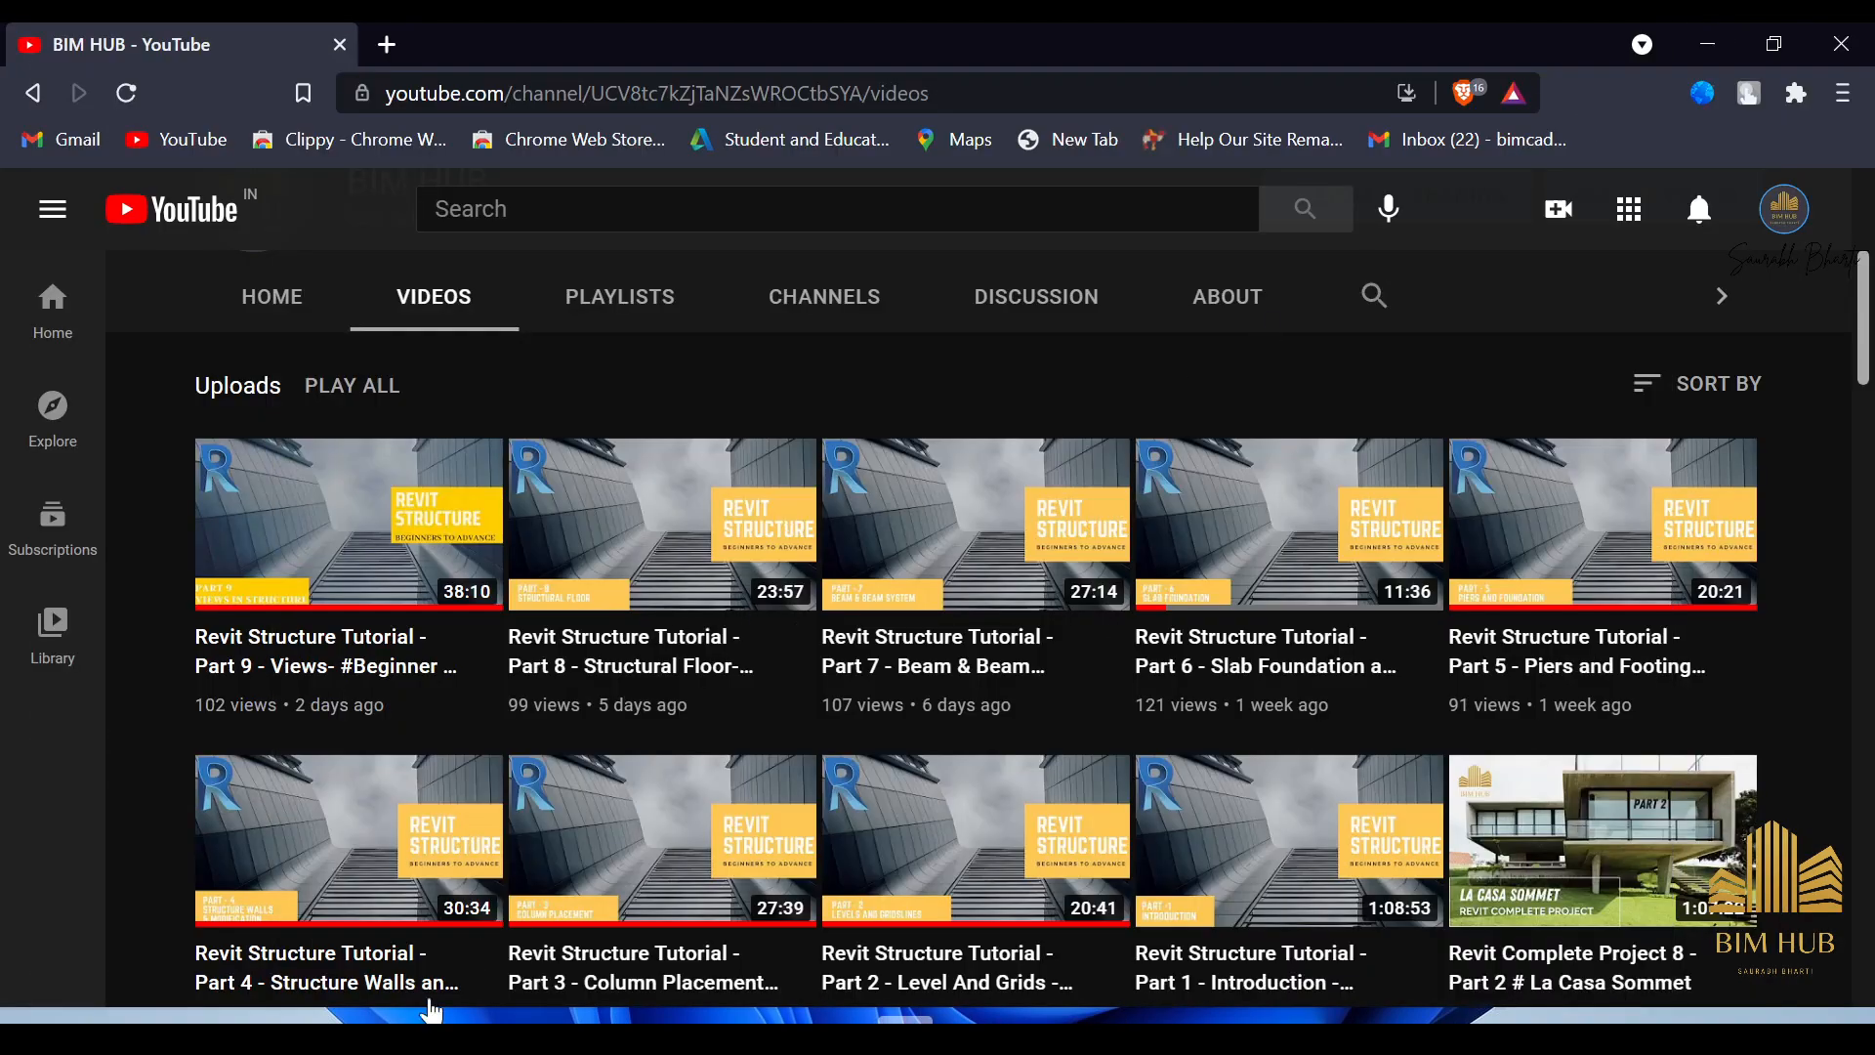
click(1034, 1021)
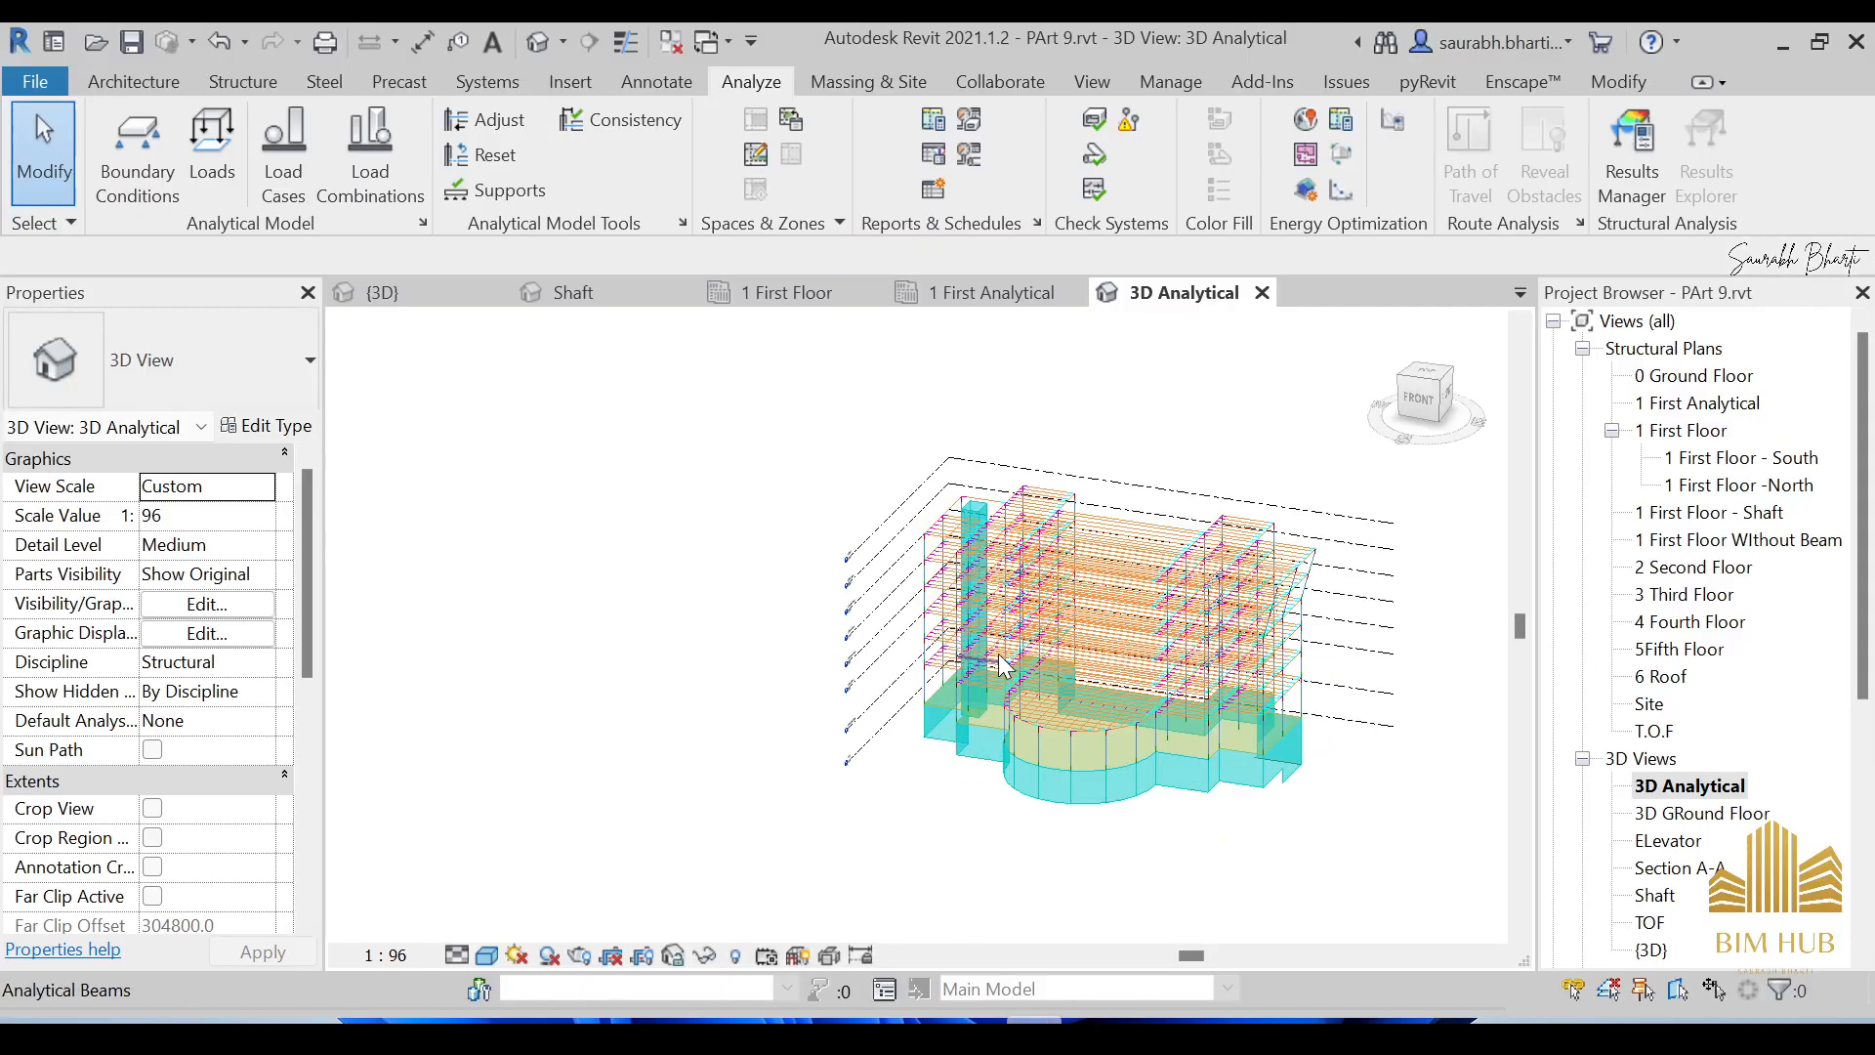
Tick Section Box under Extents so a clipping box encloses the 3D Analytical model.
scroll(1113, 677, up, 5)
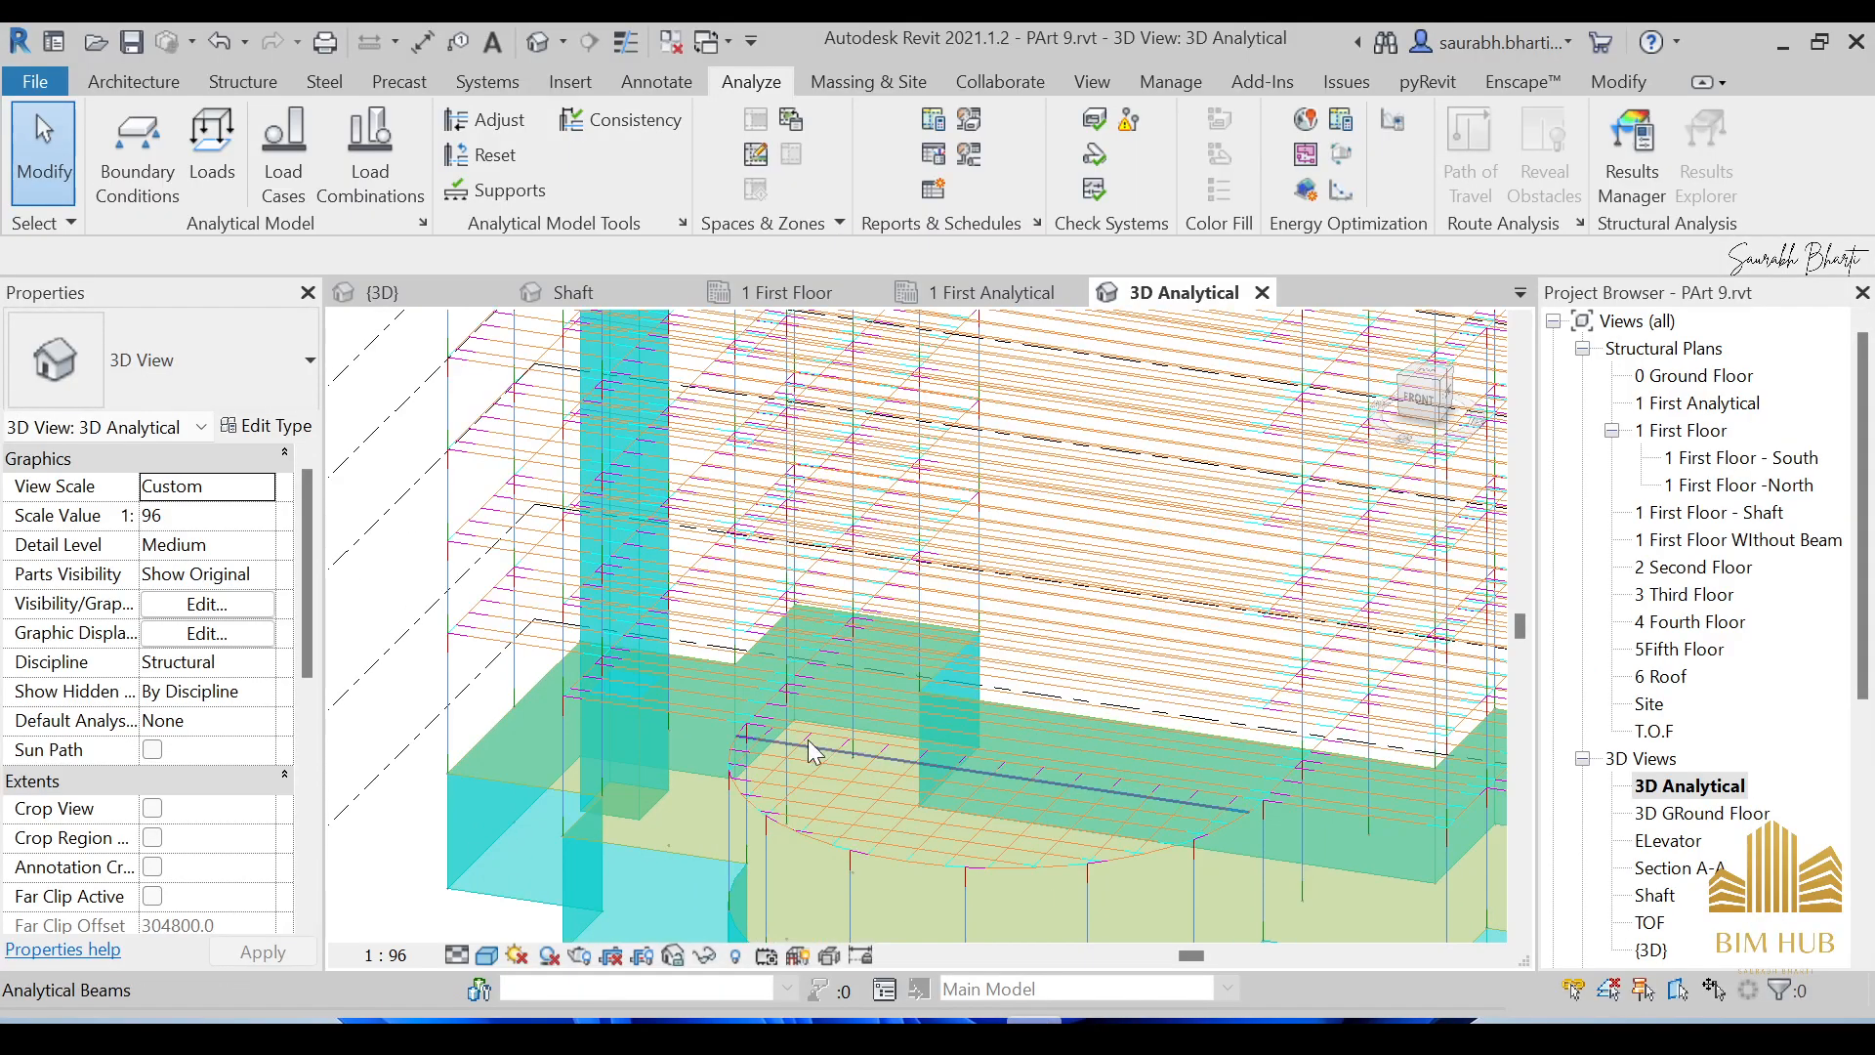
scroll(660, 750, down, 2)
shift+middle_drag(660, 750, 743, 746)
scroll(743, 746, up, 1)
scroll(789, 732, down, 3)
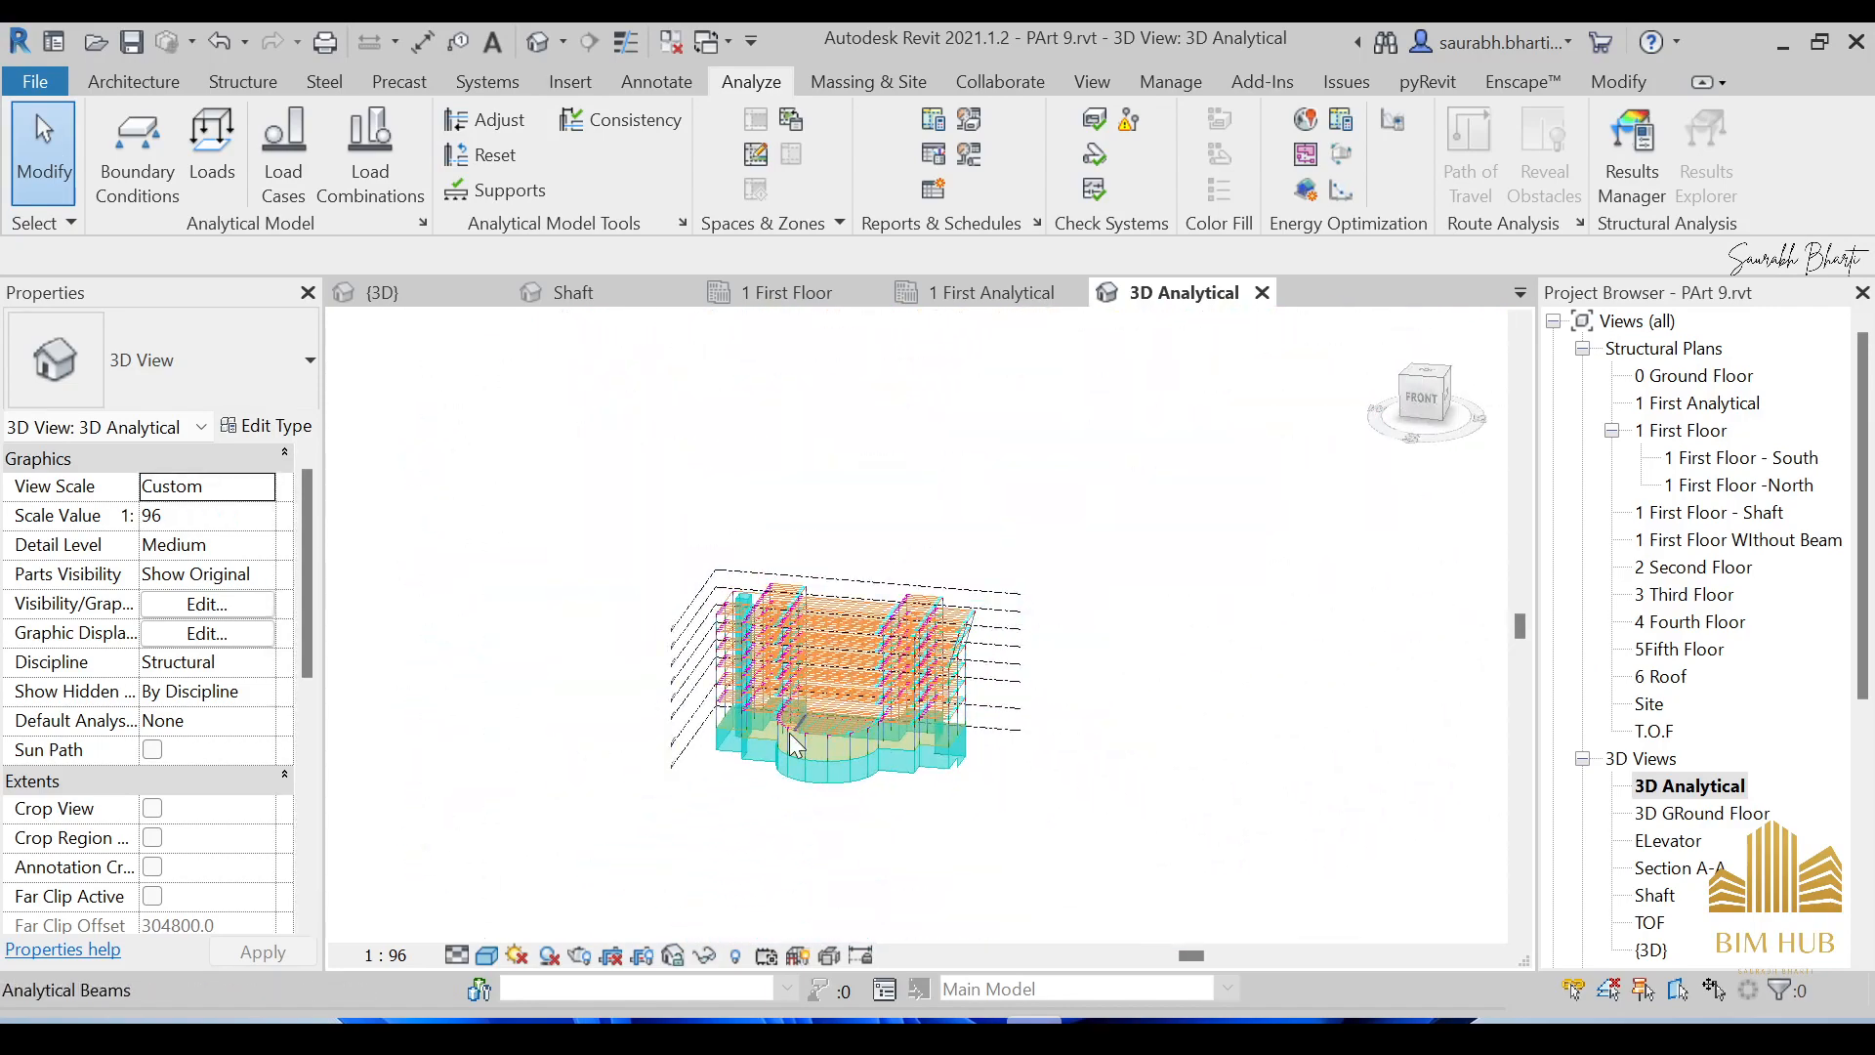
scroll(790, 752, up, 5)
scroll(789, 764, down, 2)
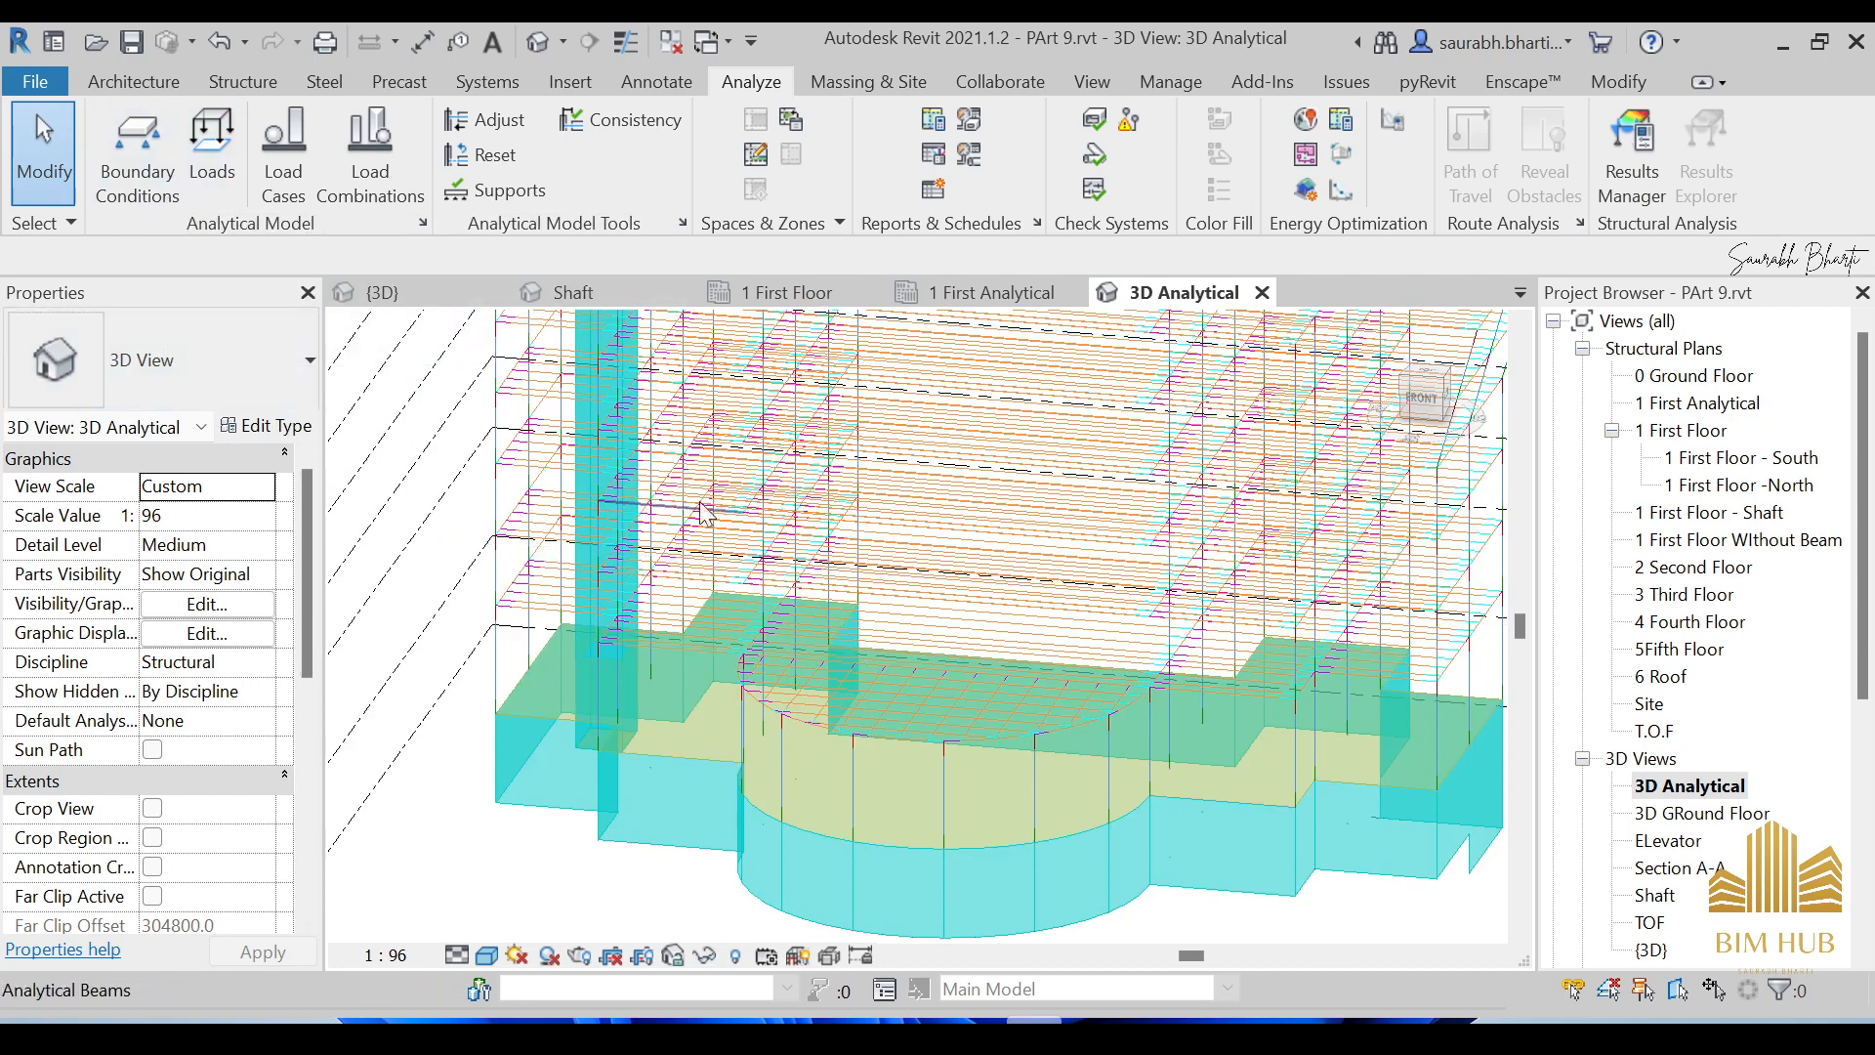
scroll(1047, 625, down, 4)
shift+middle_drag(1150, 662, 1163, 625)
scroll(282, 671, down, 3)
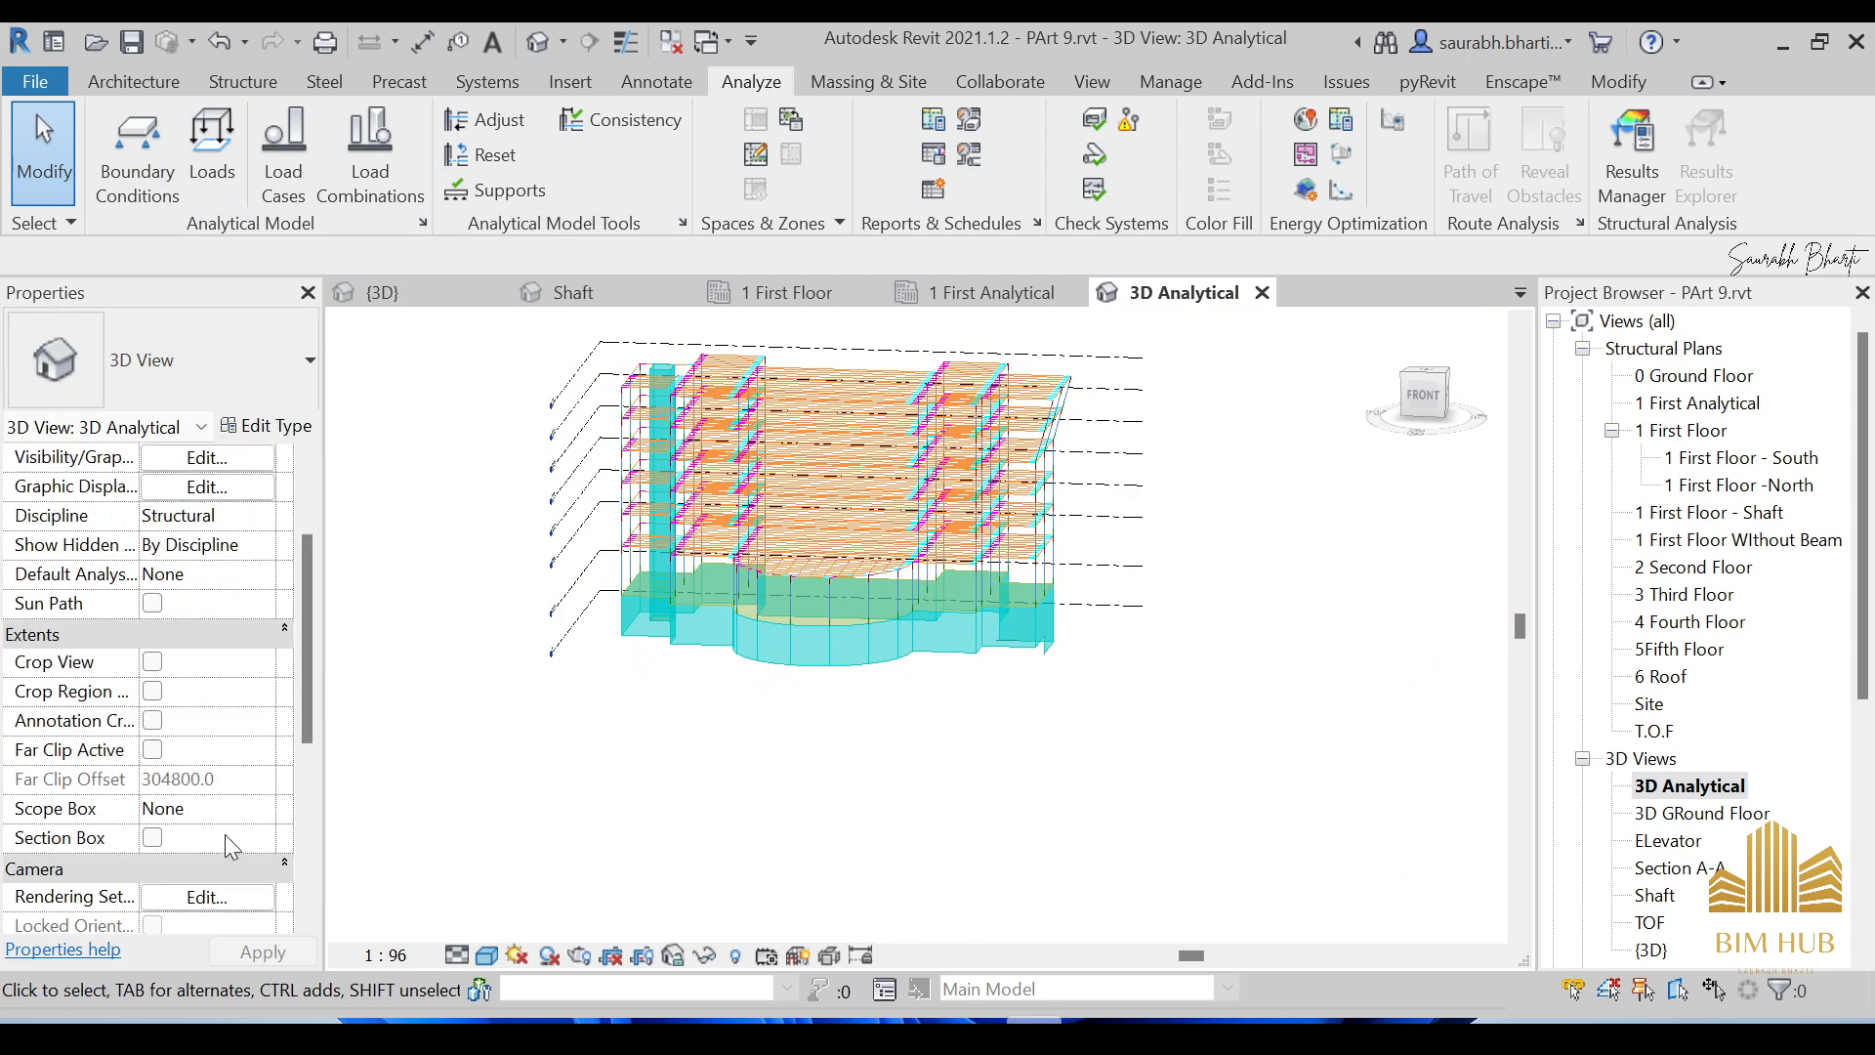
click(153, 838)
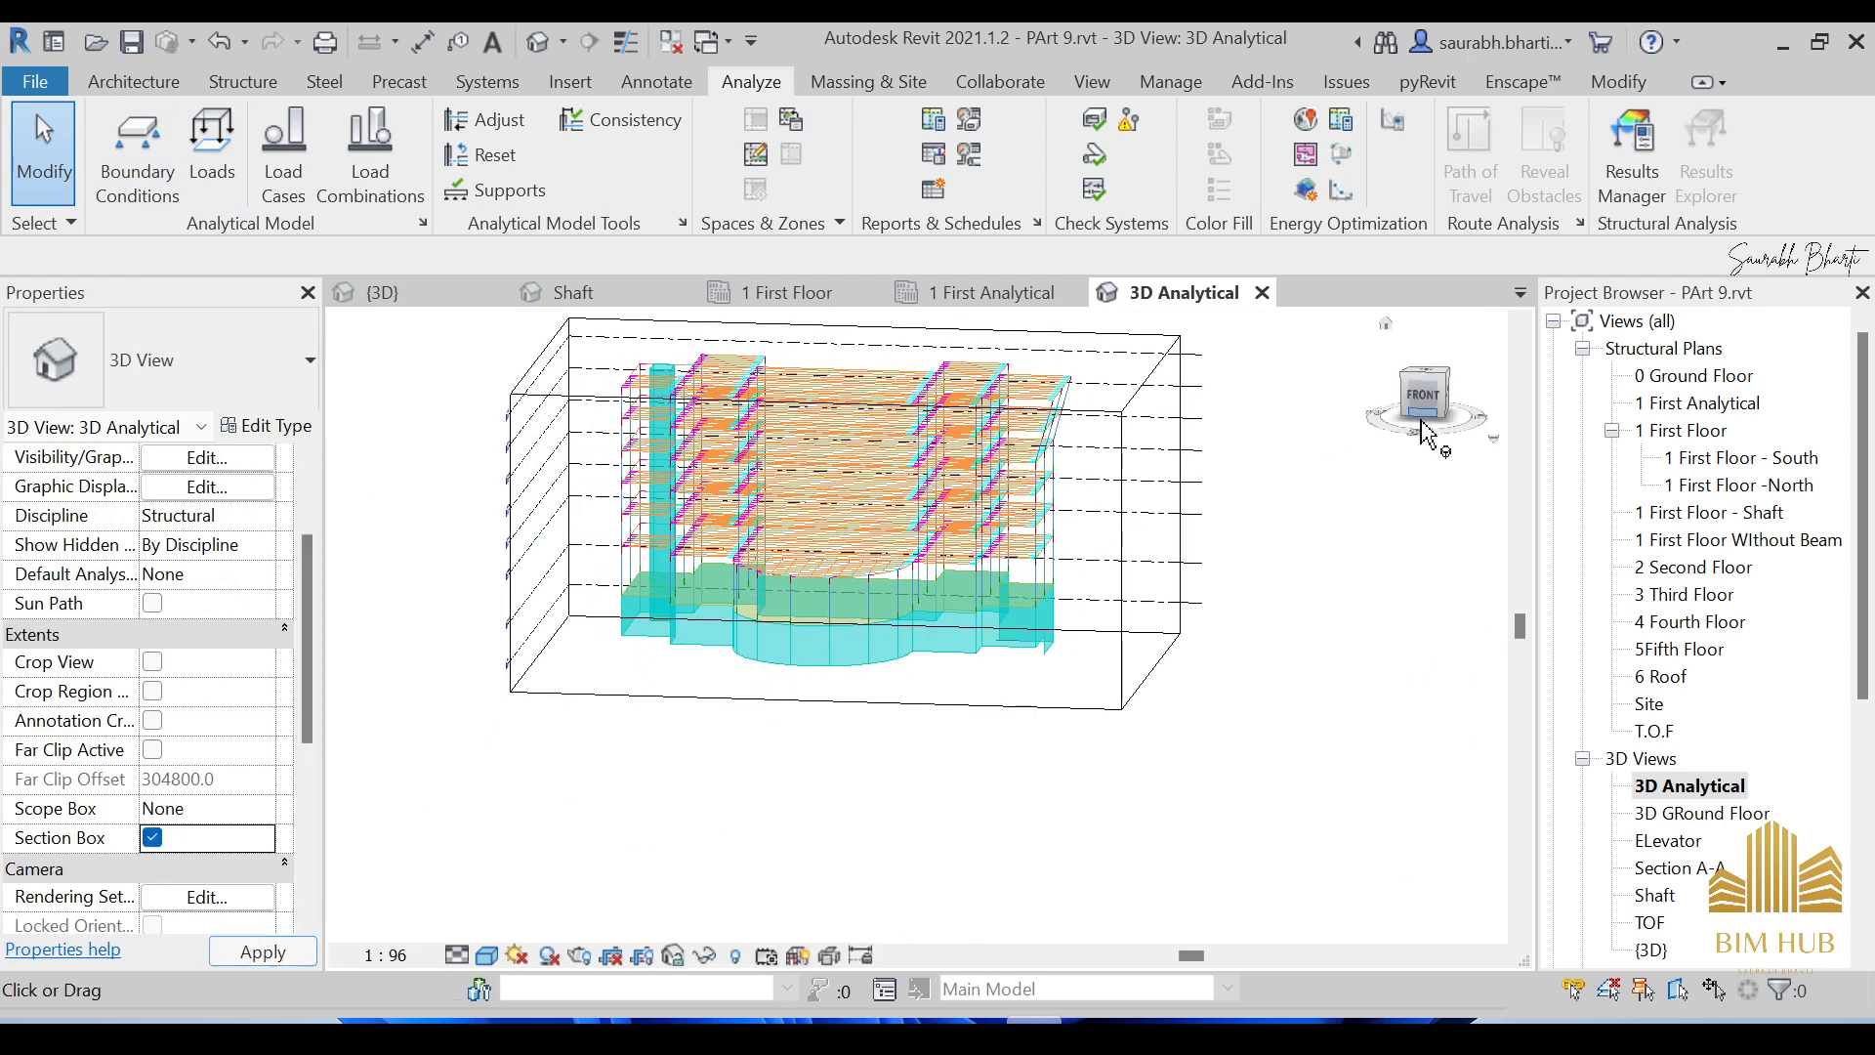
From the front view, drag the section box top down to ground level, cutting into the slab.
click(1424, 412)
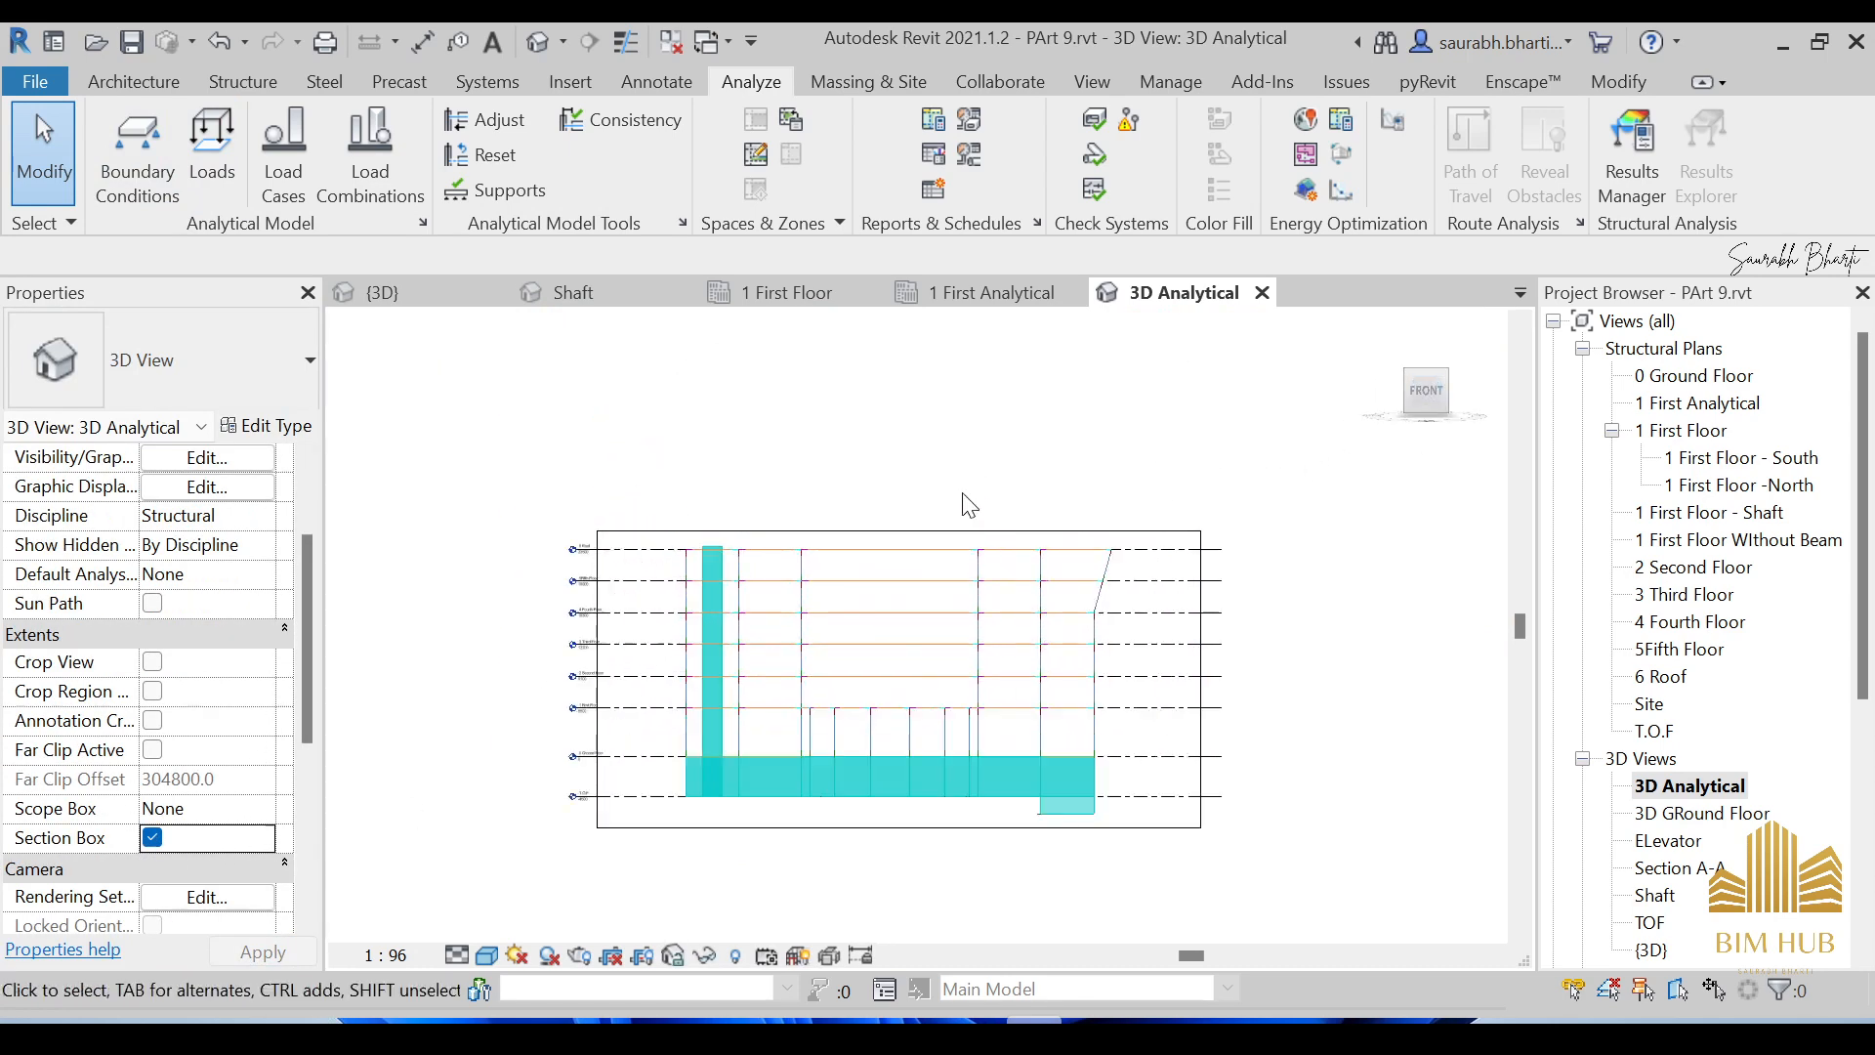
click(926, 539)
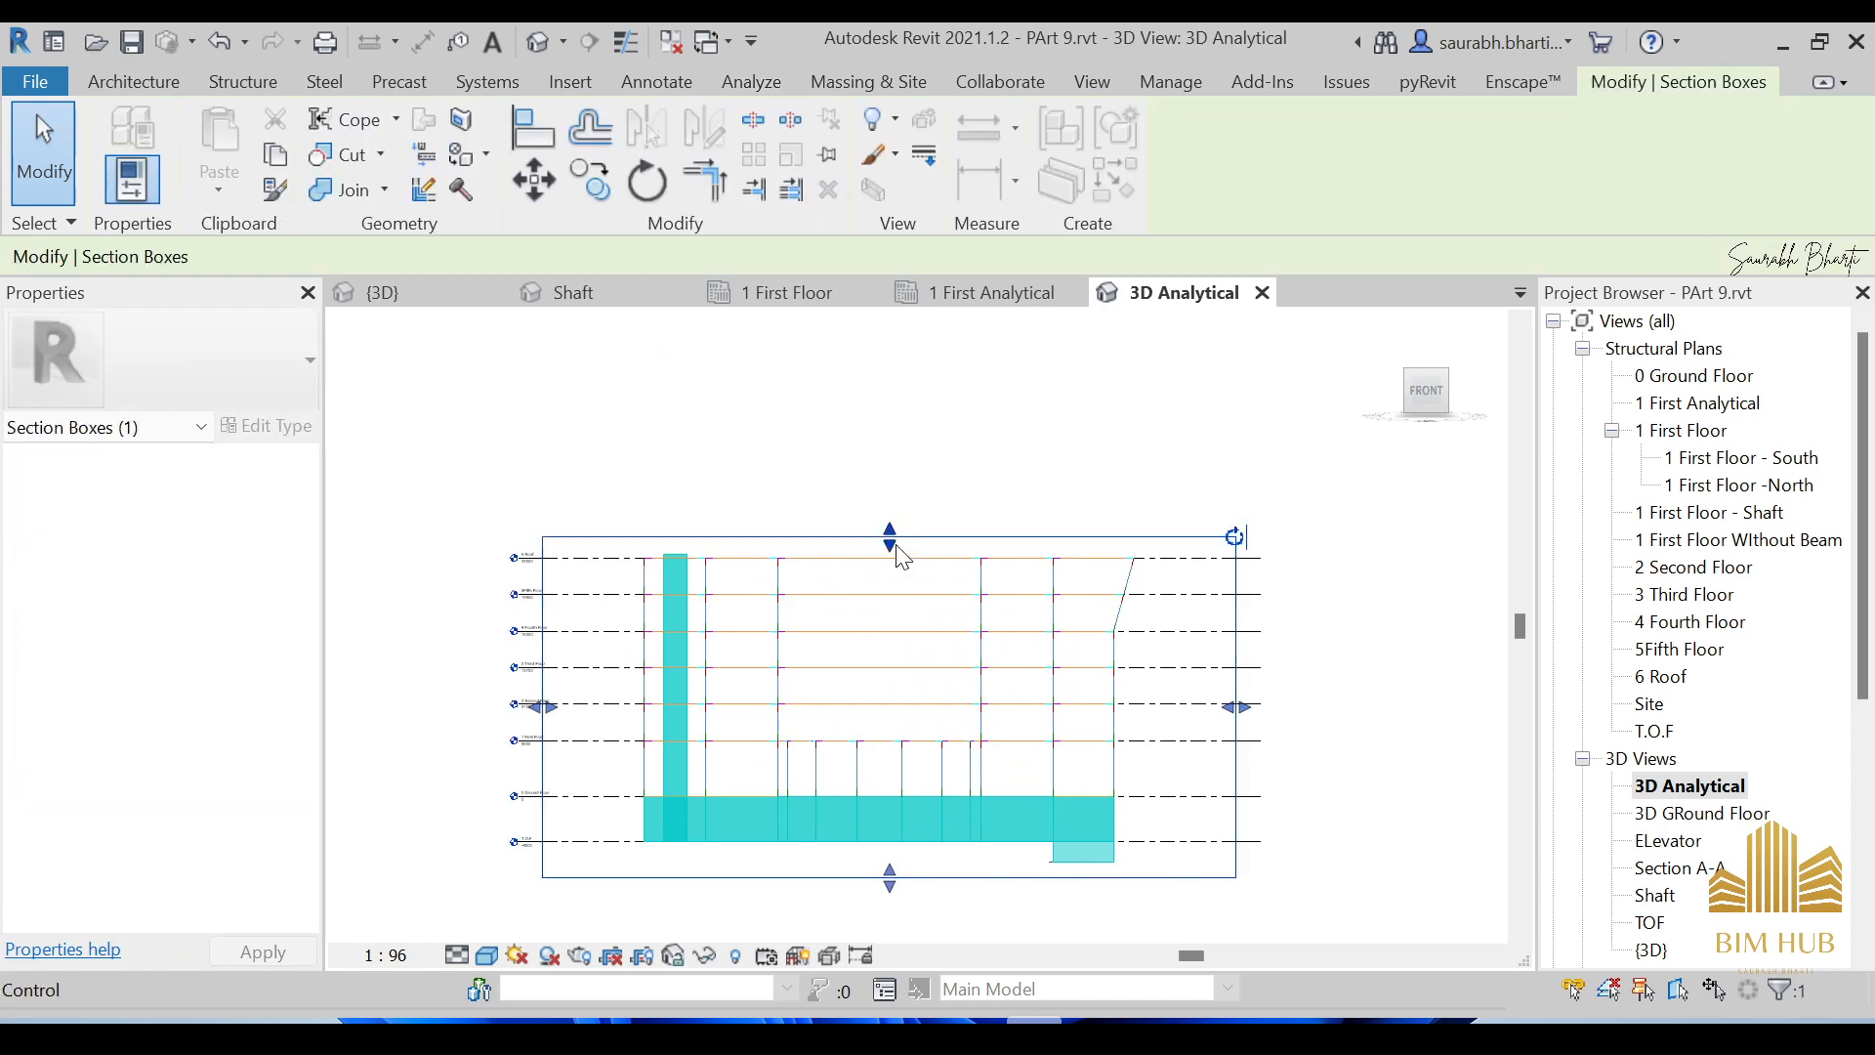
drag(898, 549, 891, 765)
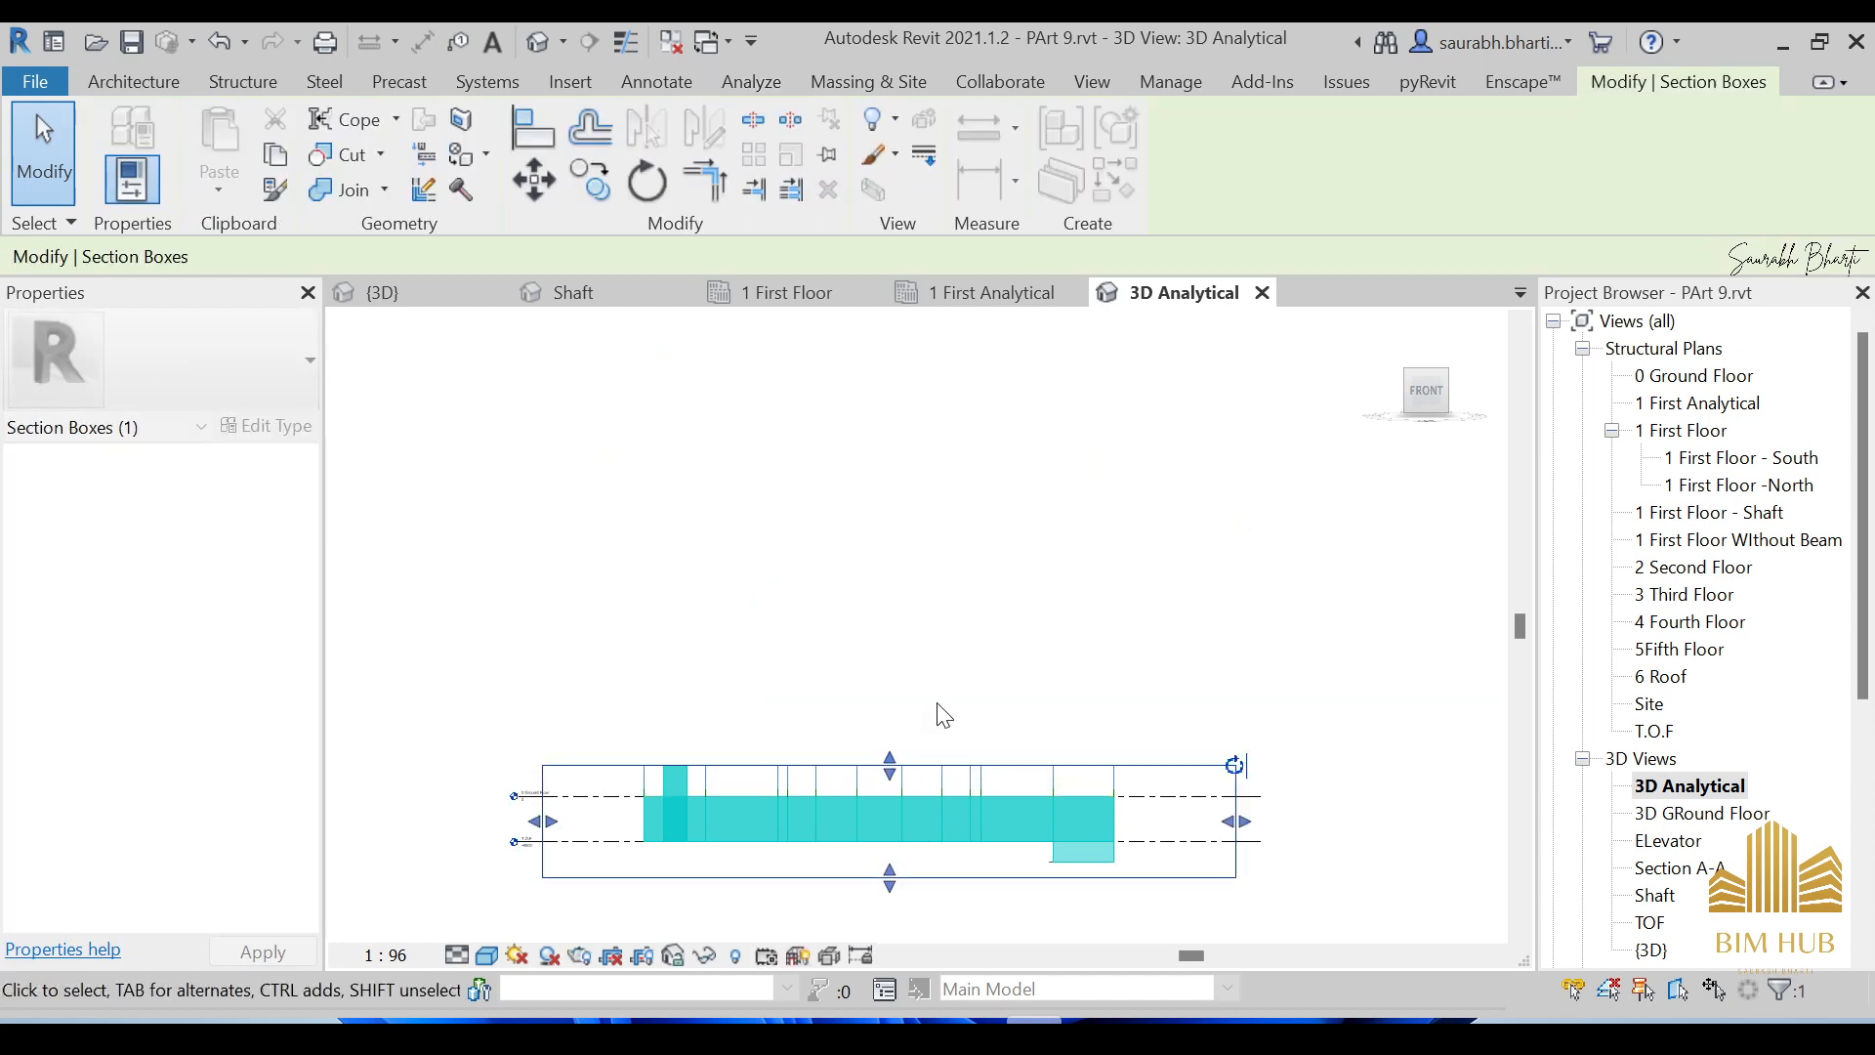
shift+middle_drag(942, 715, 920, 814)
scroll(882, 800, up, 3)
scroll(914, 737, down, 3)
drag(891, 717, 894, 739)
shift+middle_drag(926, 774, 858, 778)
scroll(900, 736, up, 4)
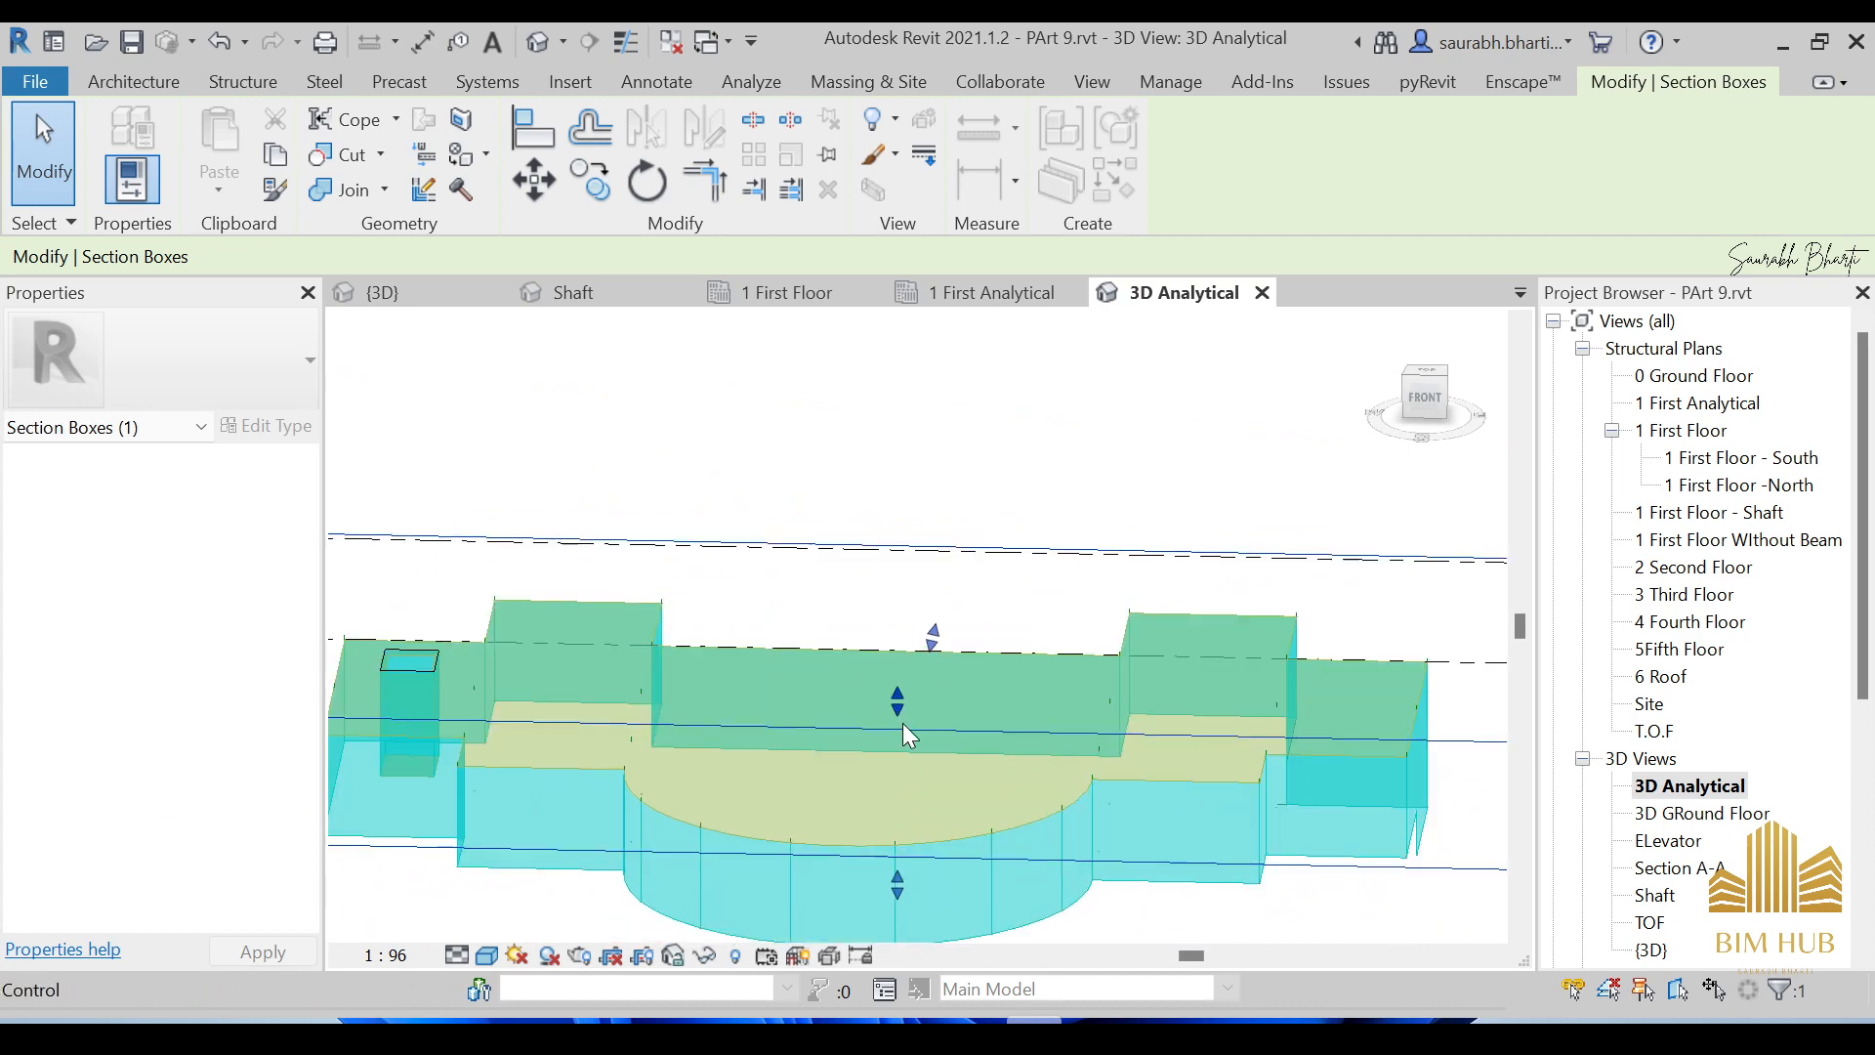
drag(895, 716, 898, 721)
scroll(908, 725, up, 1)
shift+middle_drag(926, 754, 876, 749)
drag(898, 720, 892, 754)
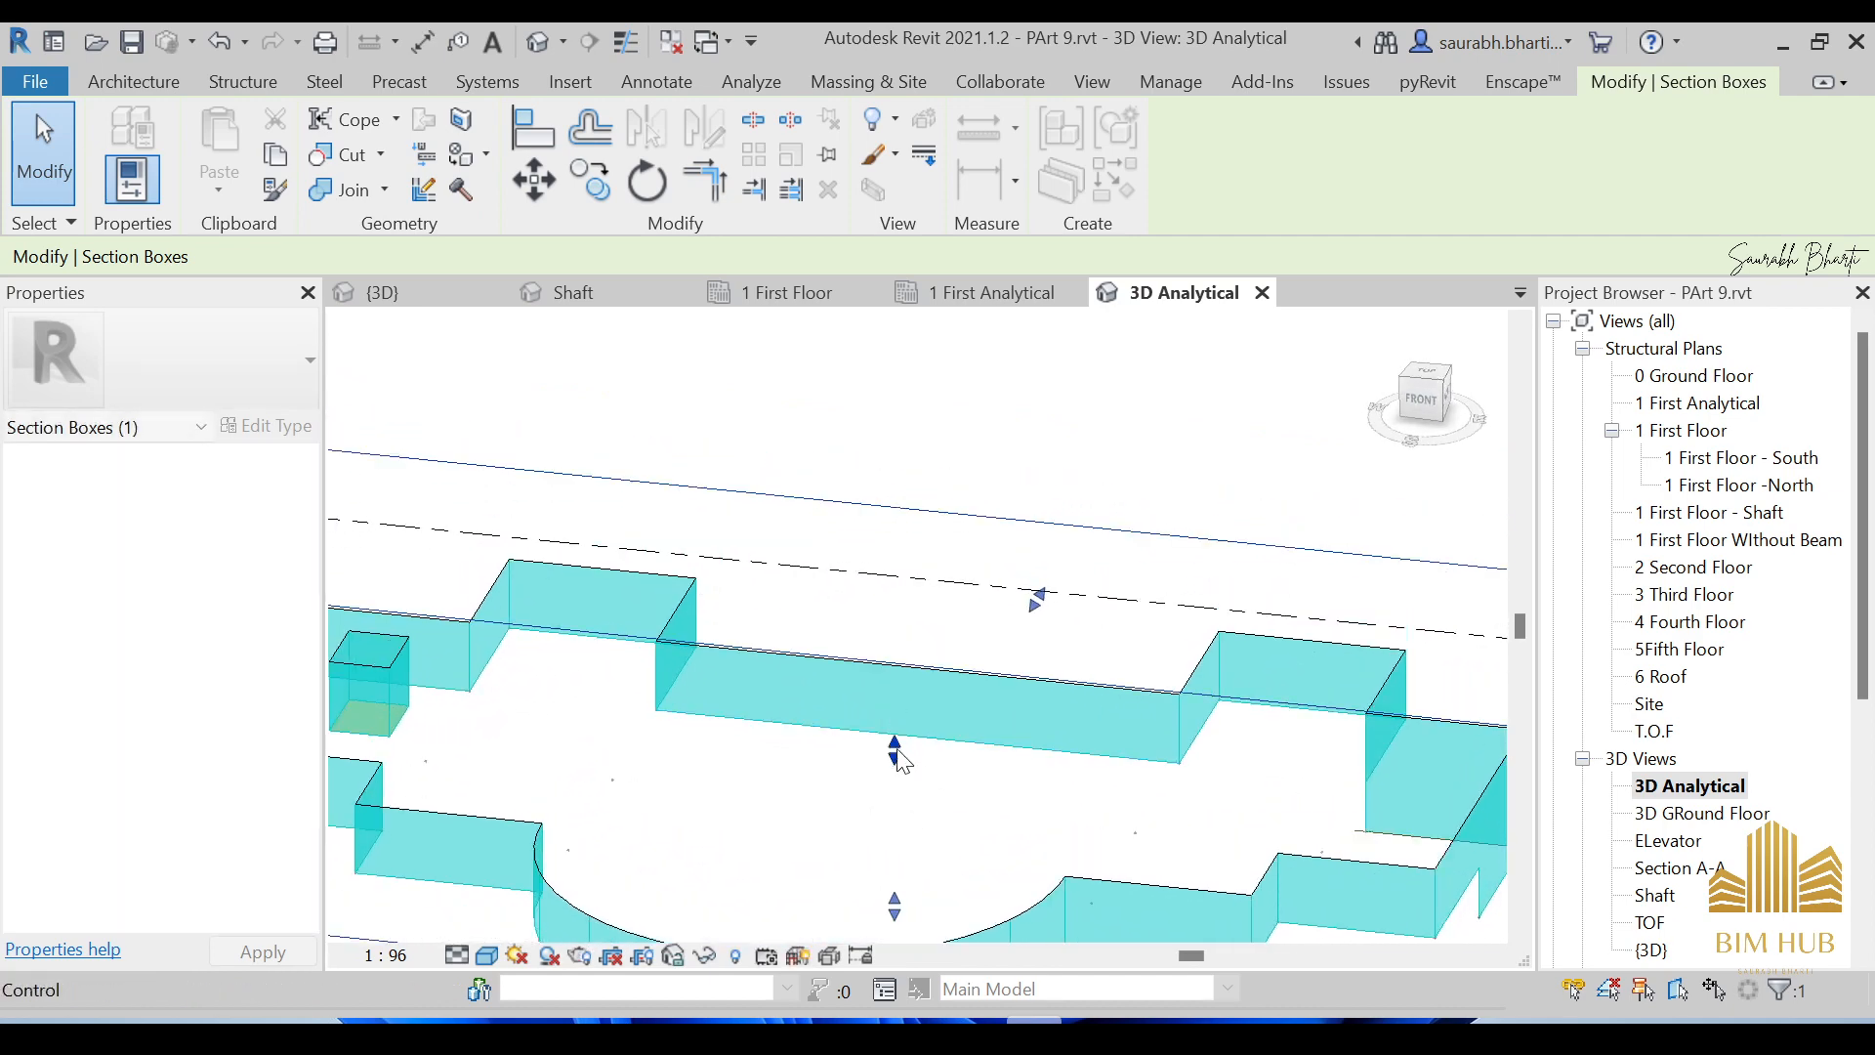
shift+middle_drag(893, 754, 674, 801)
scroll(643, 788, up, 5)
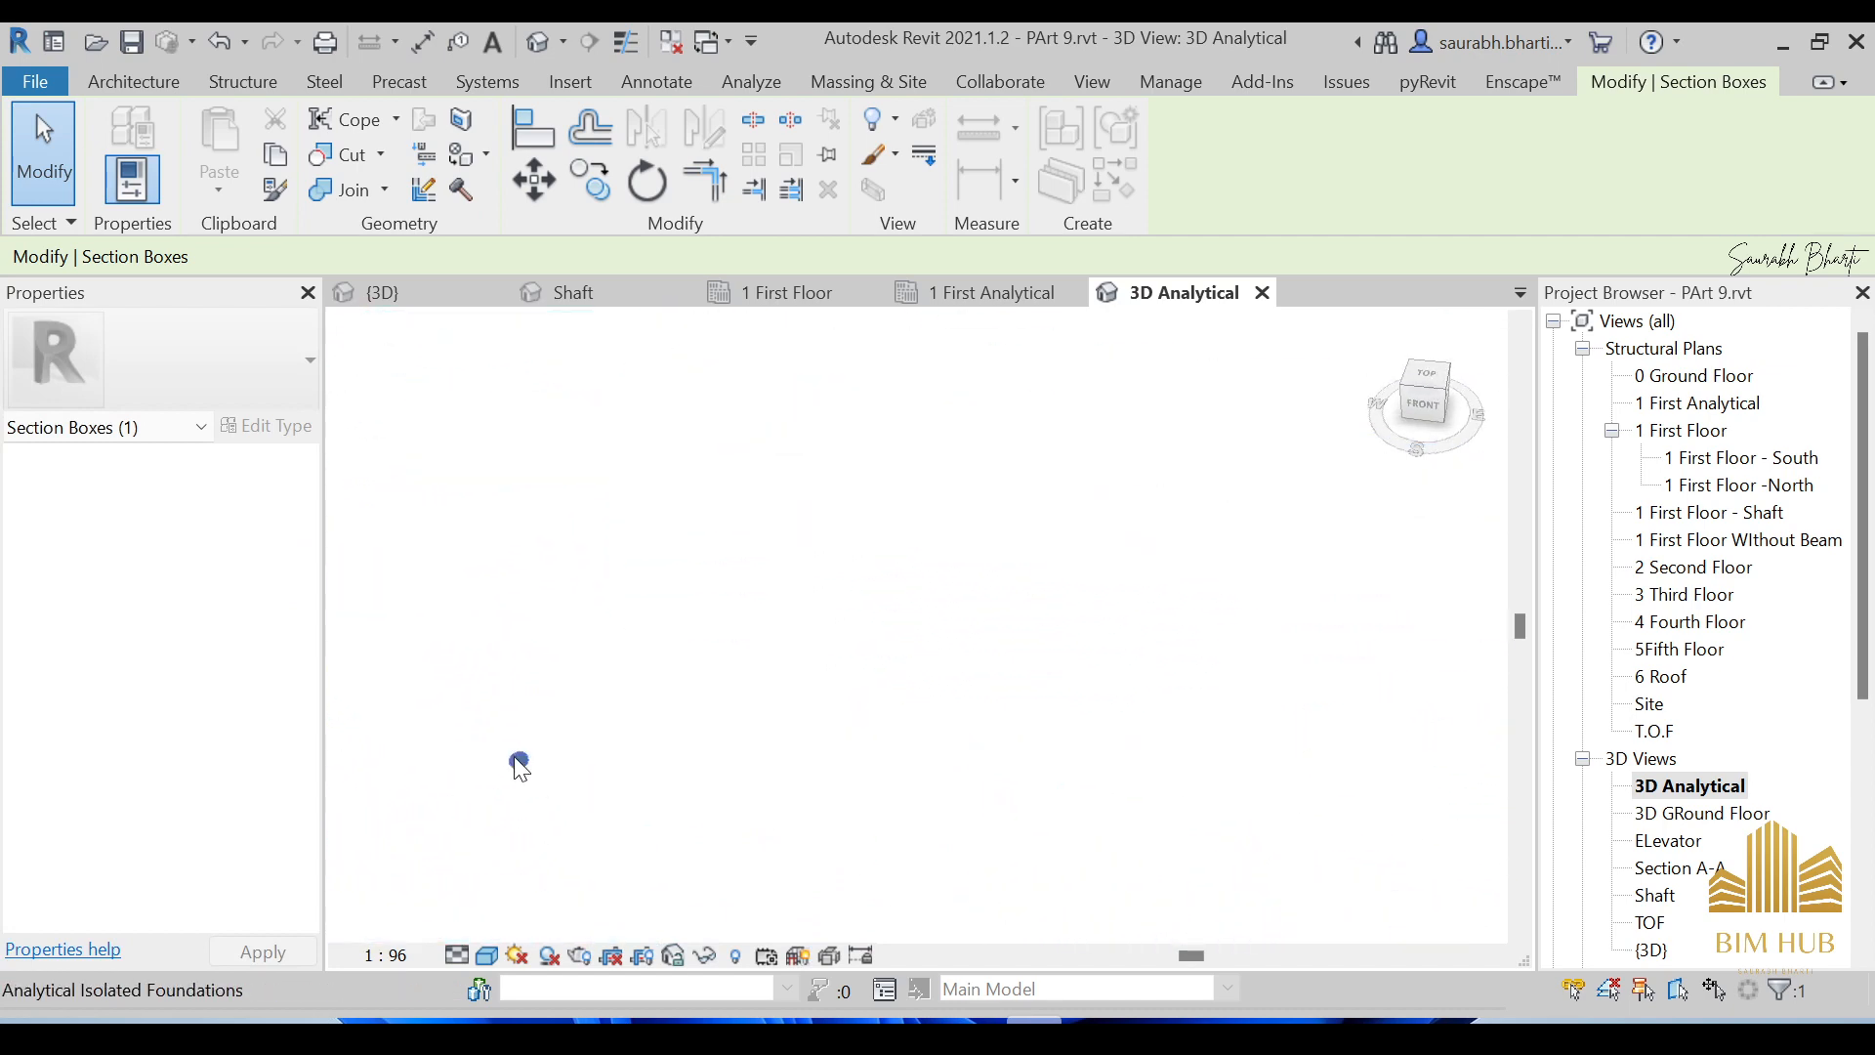
scroll(516, 758, down, 8)
shift+middle_drag(811, 767, 1131, 565)
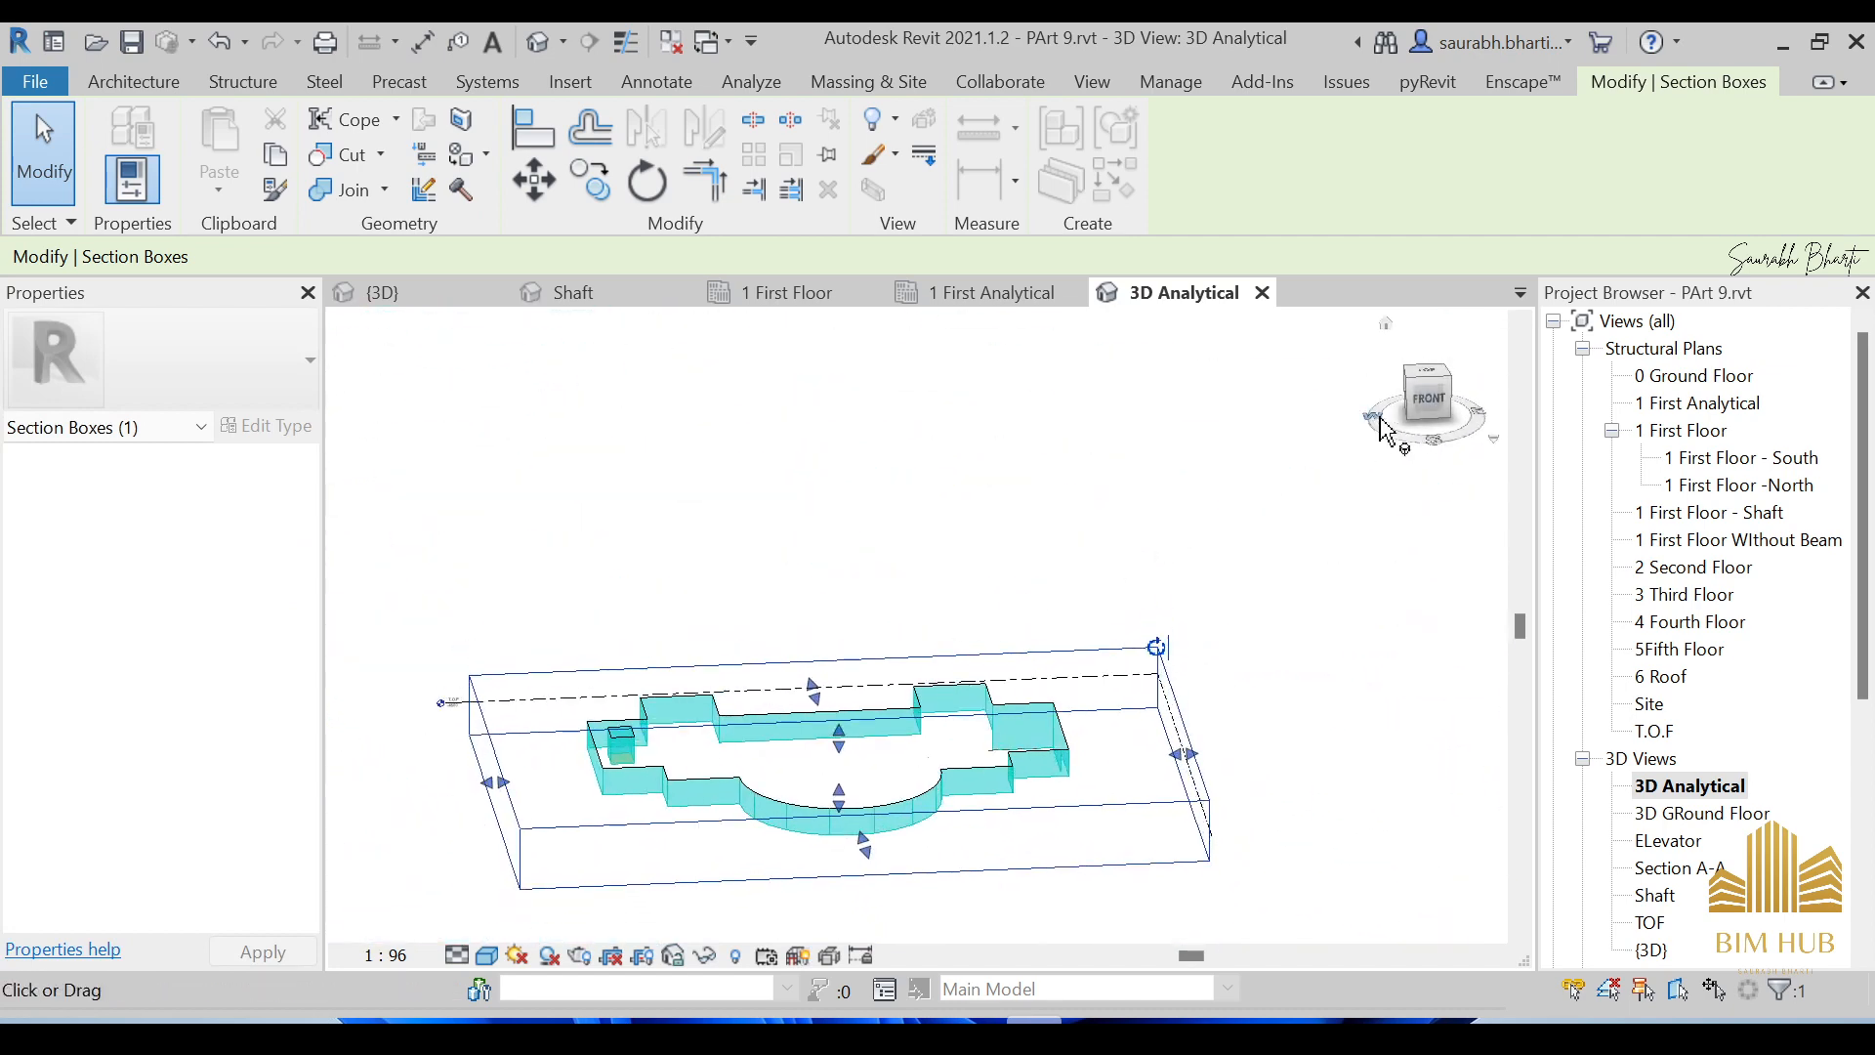
Raise the section box top from the front view to reveal more slab, then inspect the crop.
click(1428, 415)
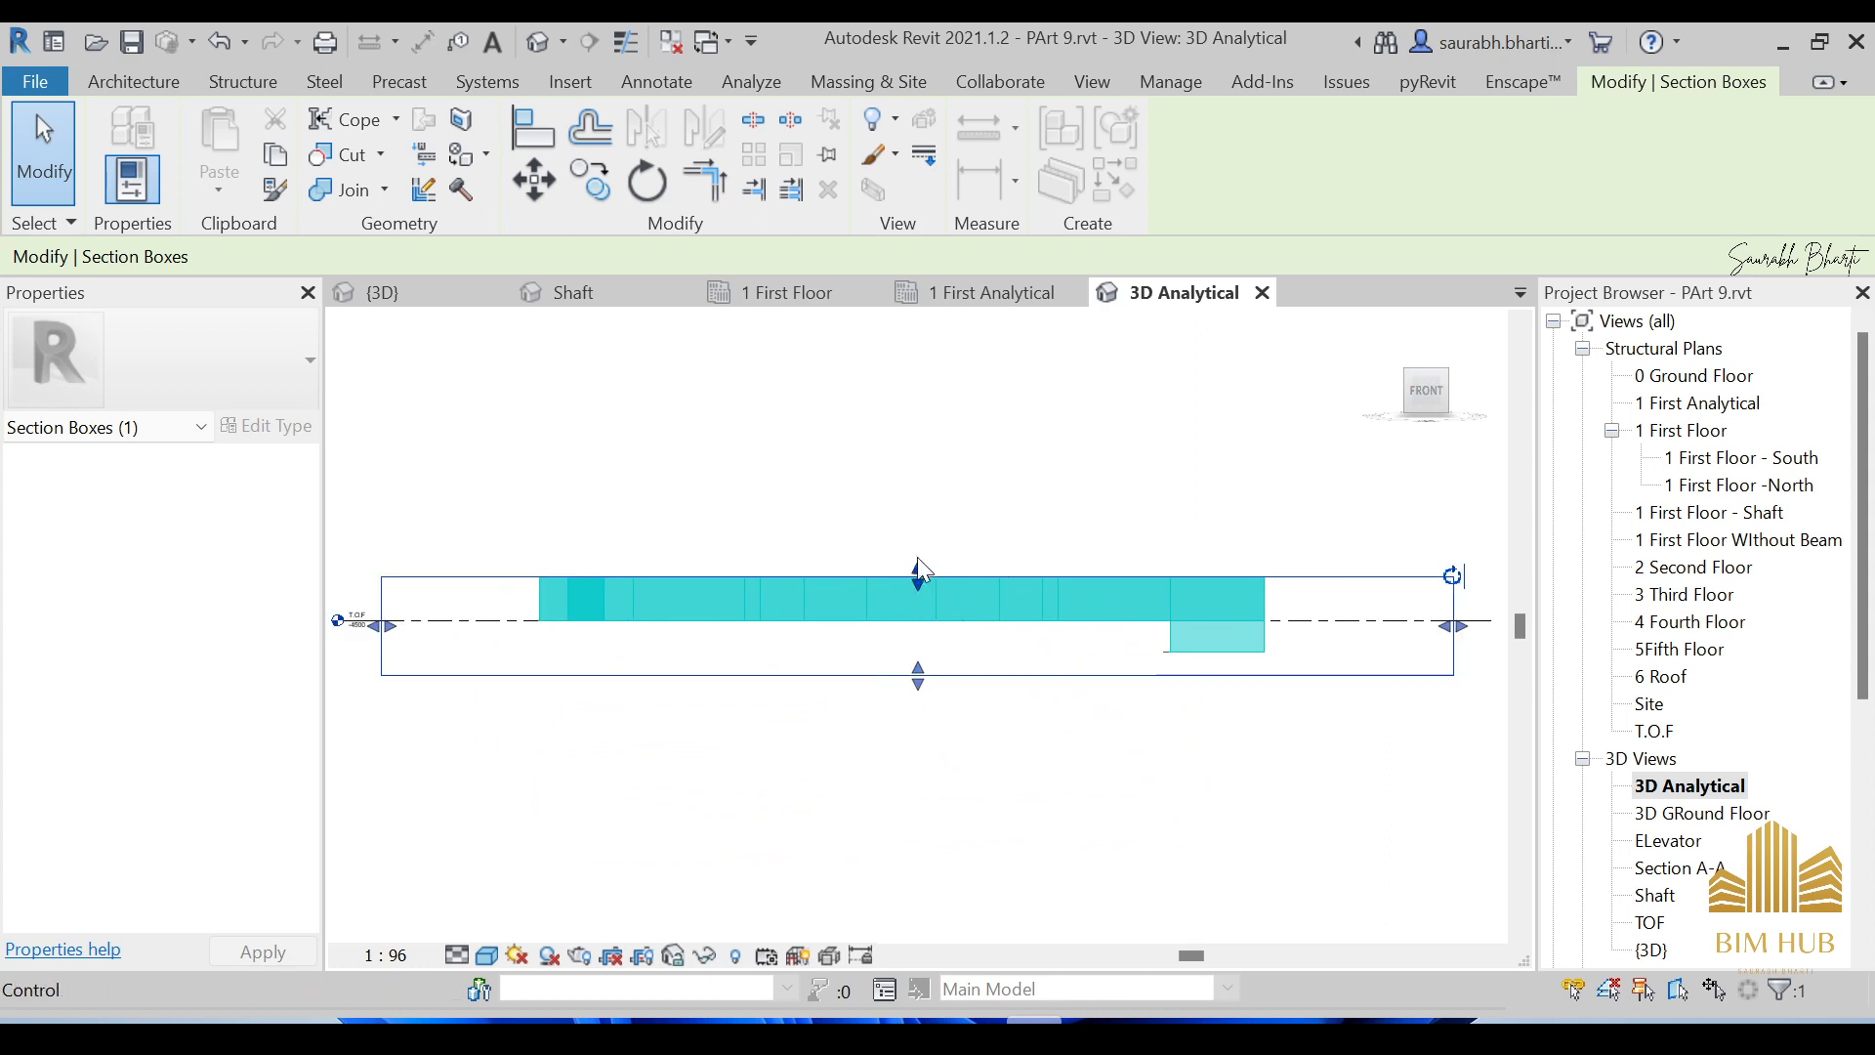
scroll(918, 605, up, 3)
drag(918, 605, 918, 577)
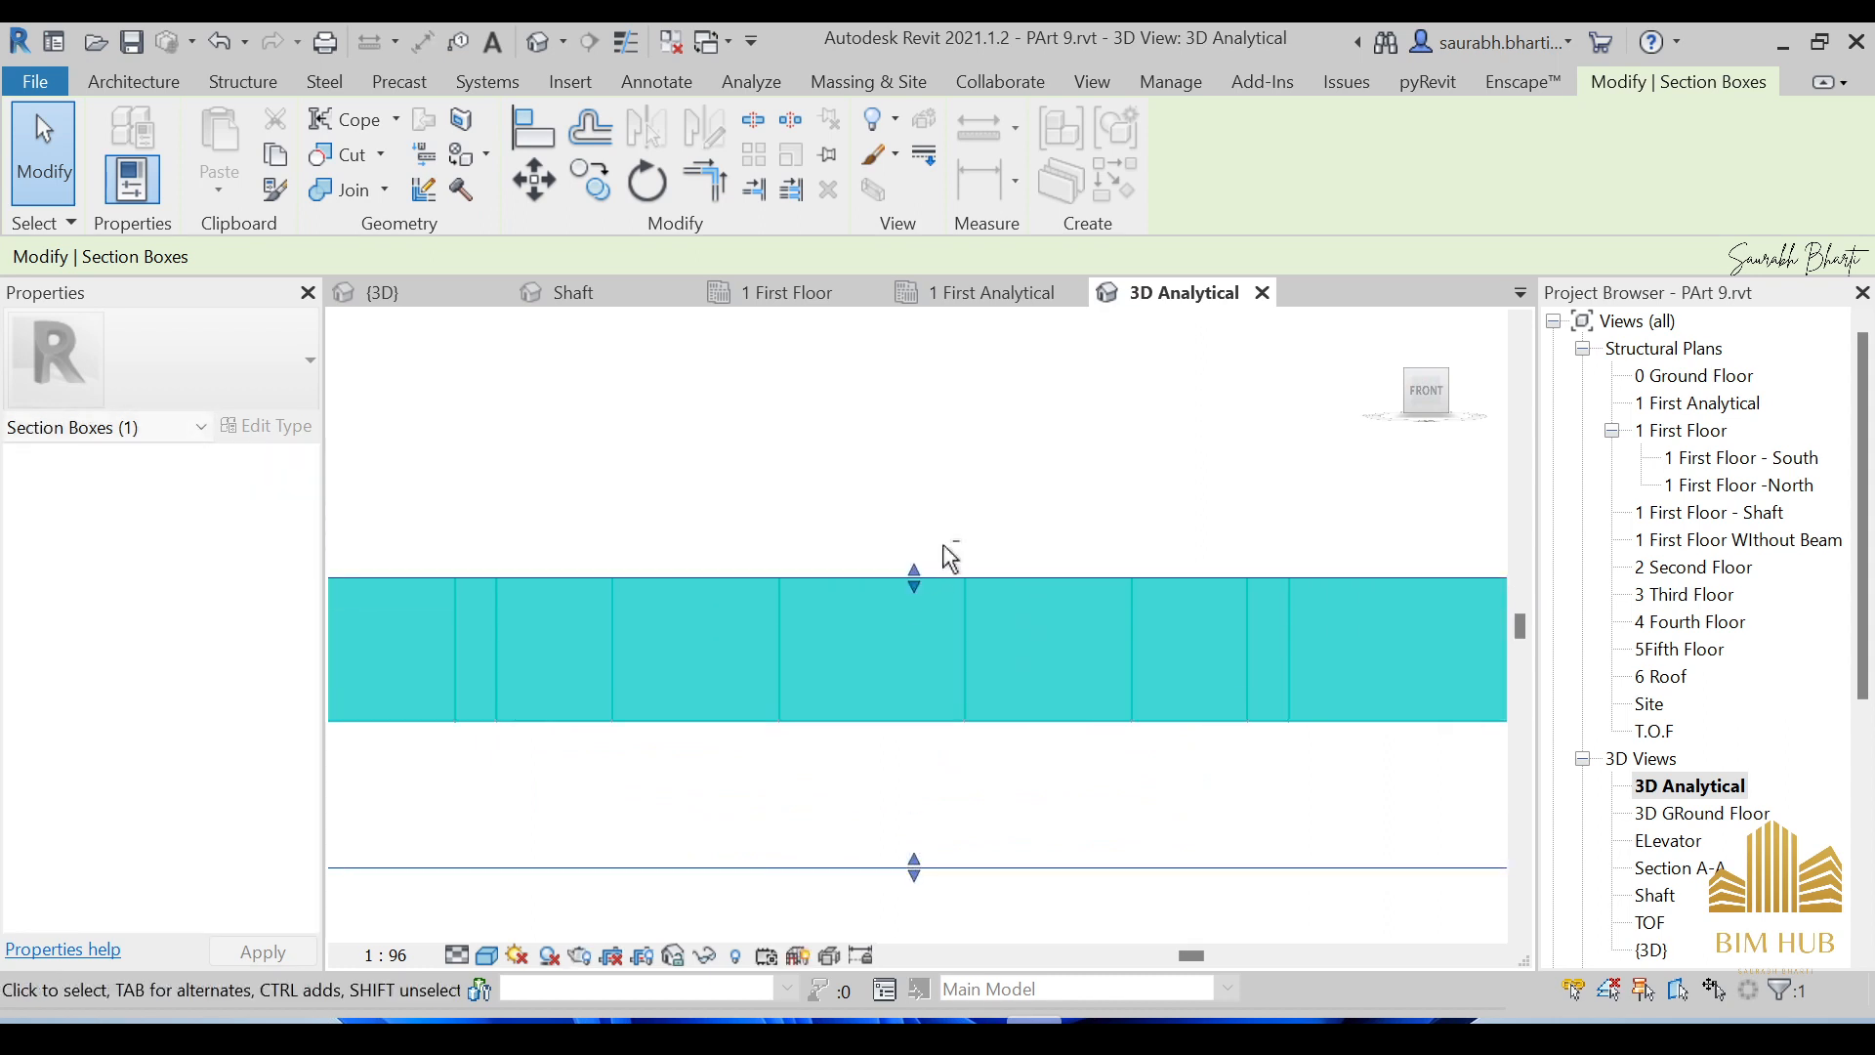
shift+middle_drag(947, 553, 910, 710)
drag(918, 594, 928, 496)
scroll(934, 491, down, 6)
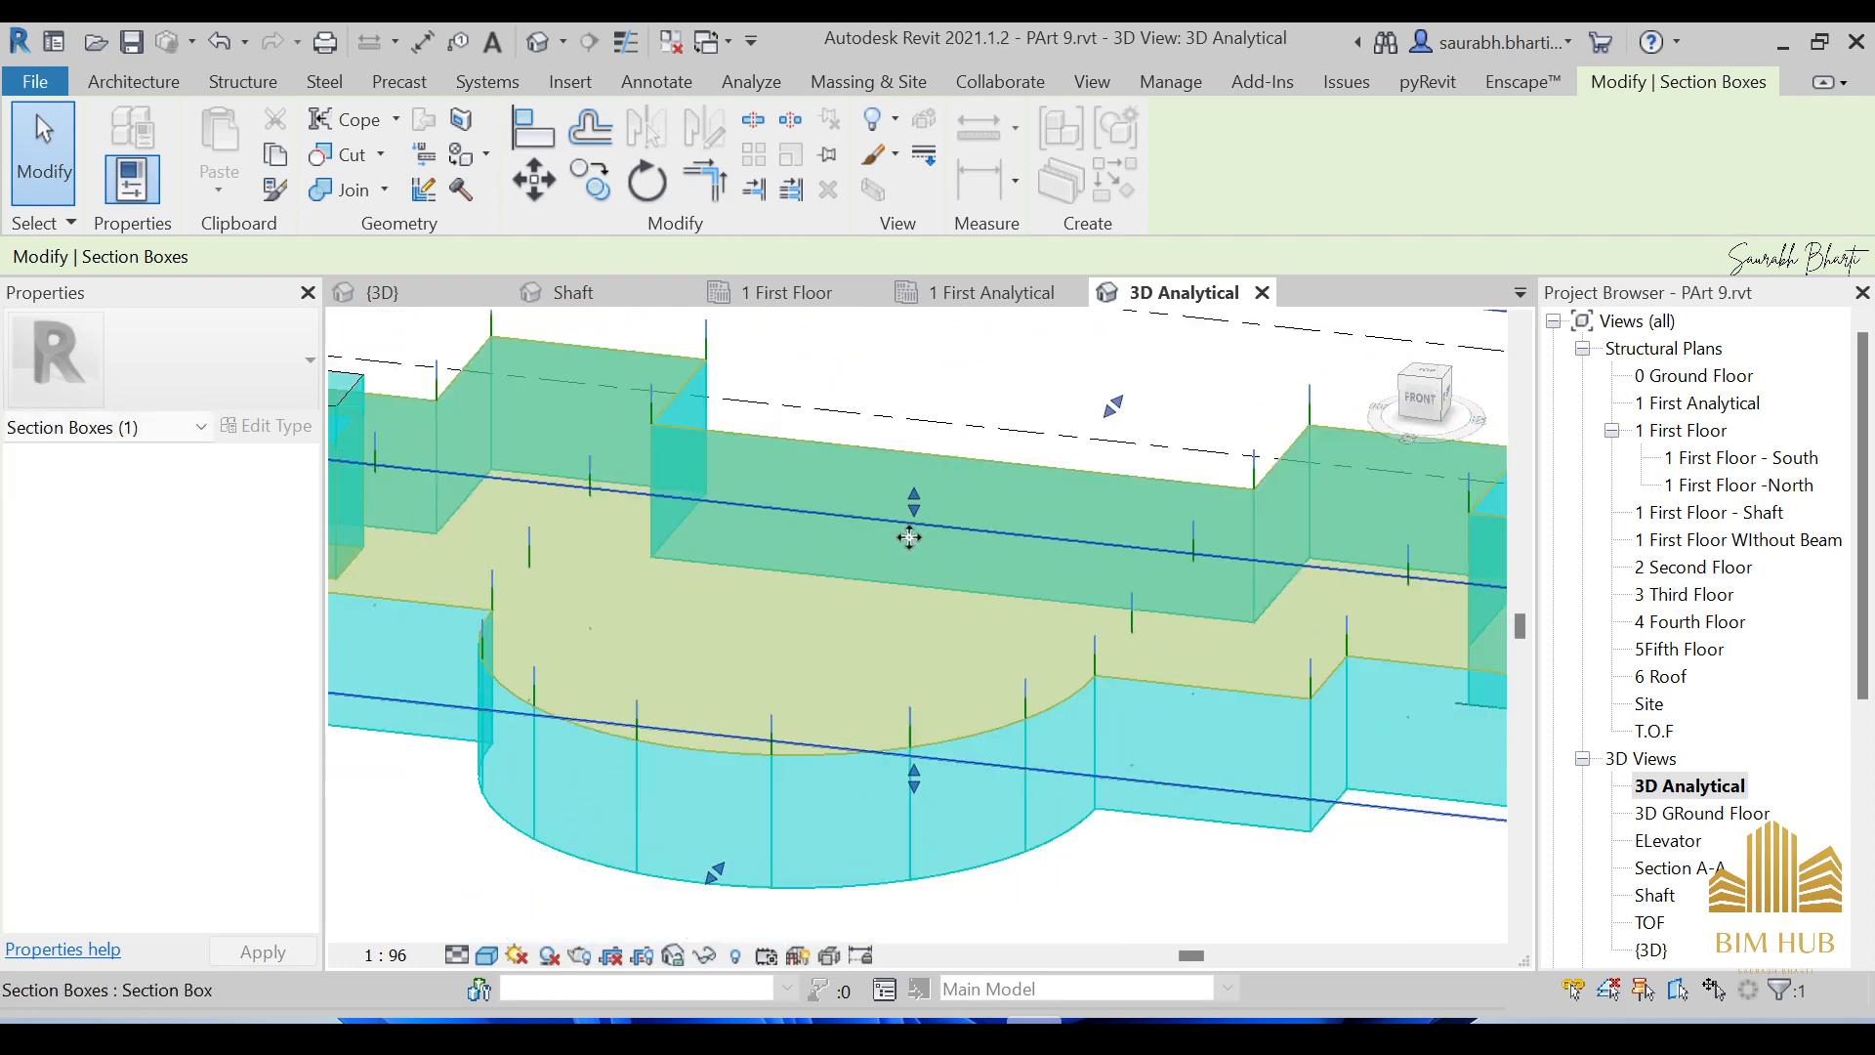
scroll(771, 583, up, 10)
scroll(486, 467, down, 5)
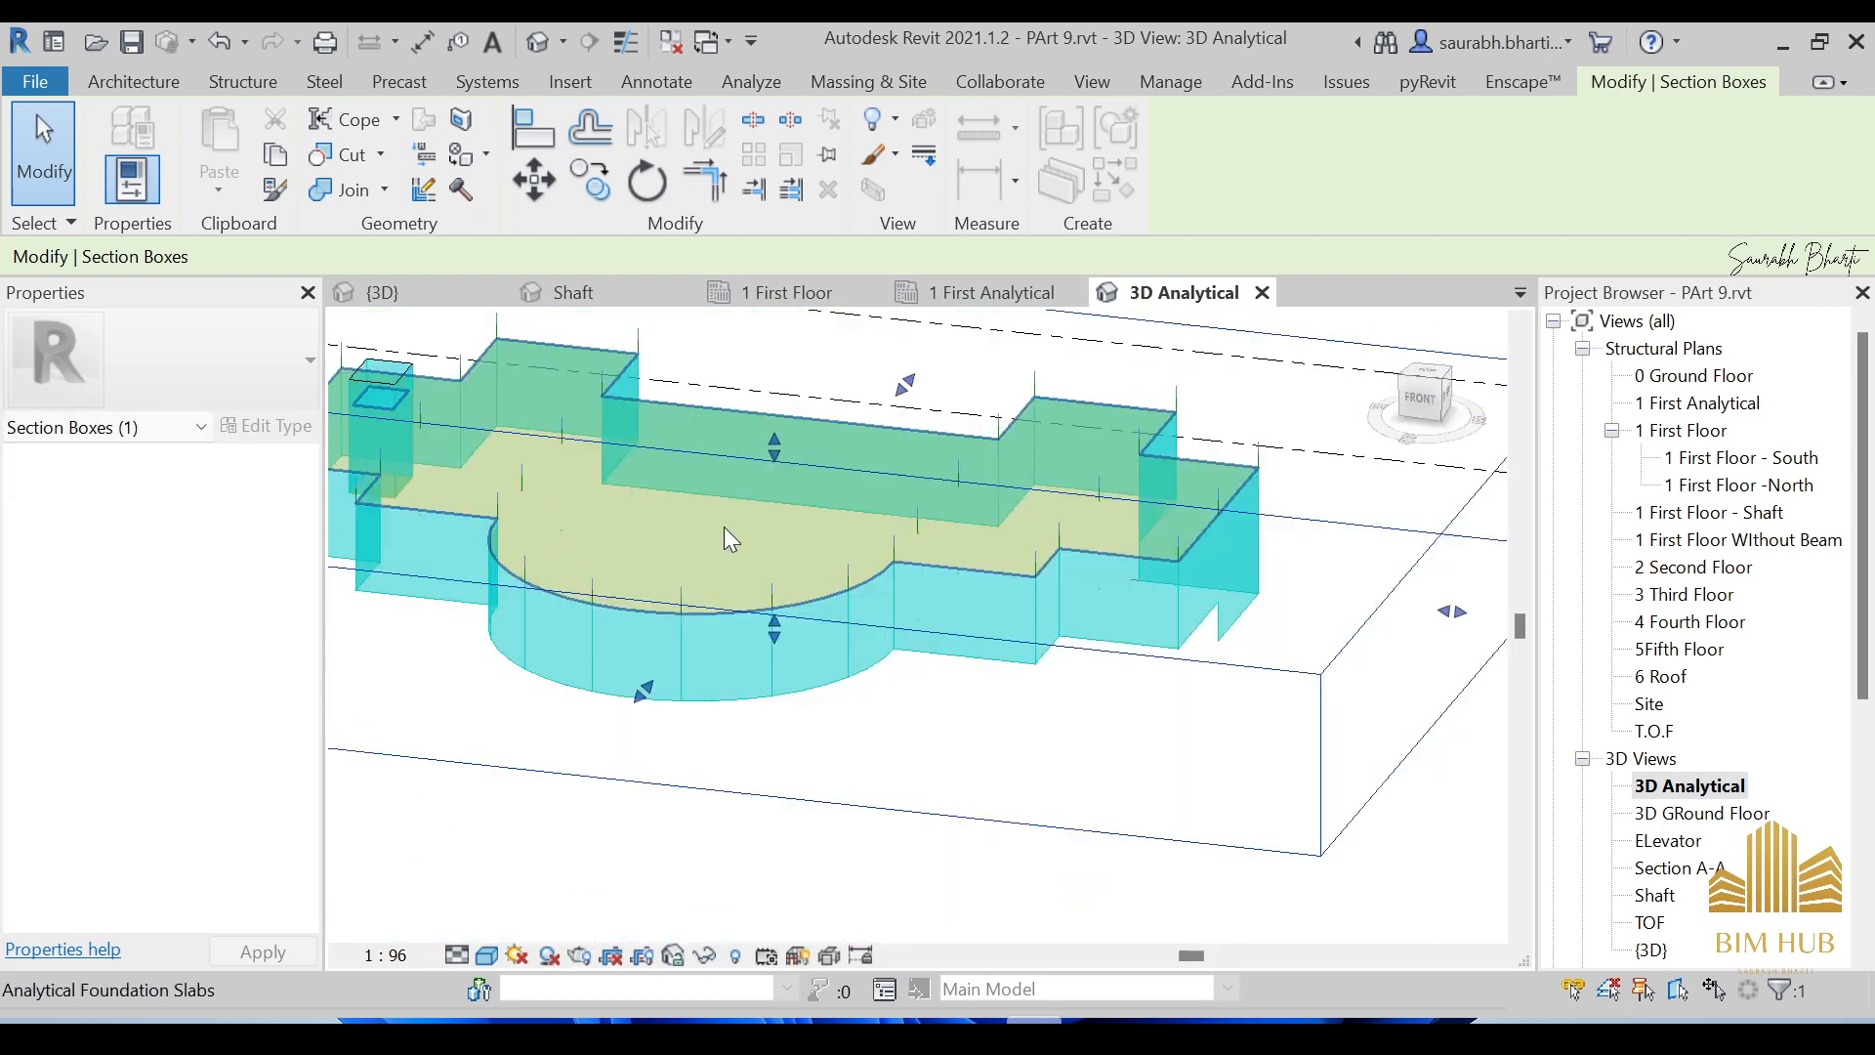
shift+middle_drag(724, 525, 928, 505)
scroll(932, 496, up, 2)
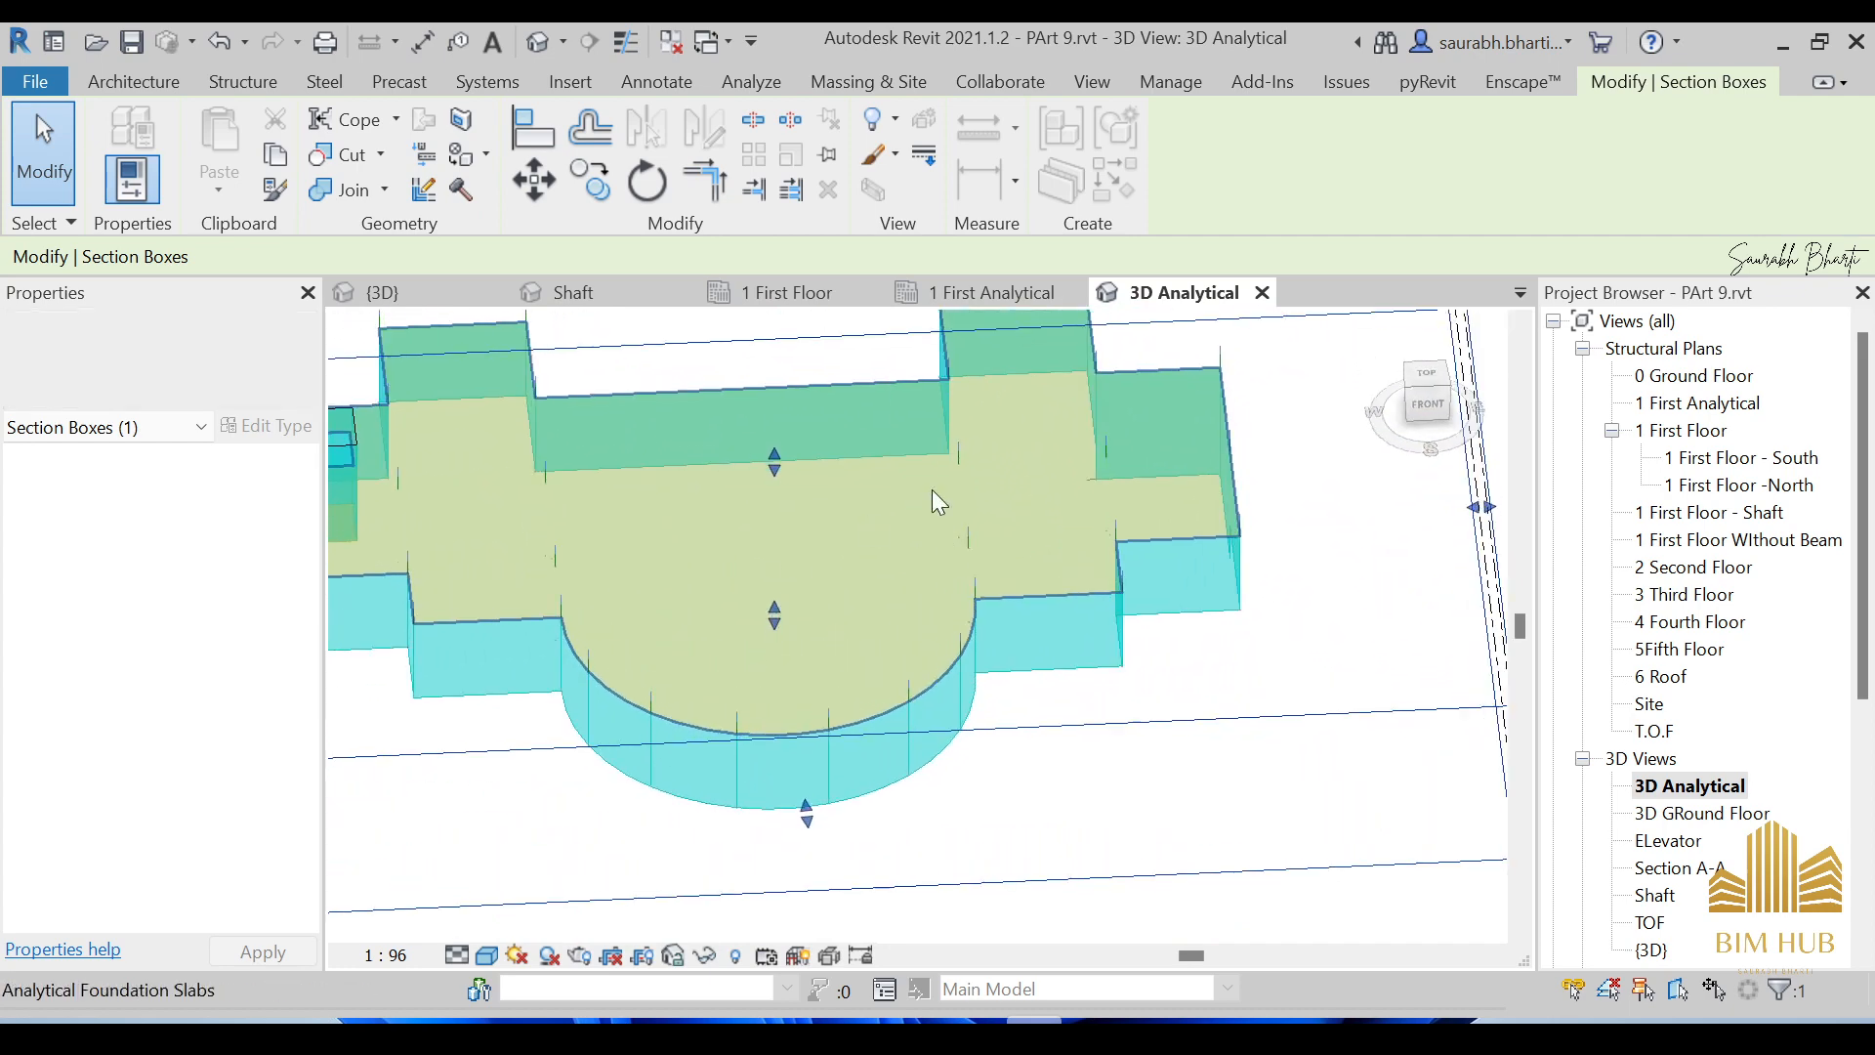
shift+middle_drag(993, 385, 1016, 431)
scroll(862, 454, down, 4)
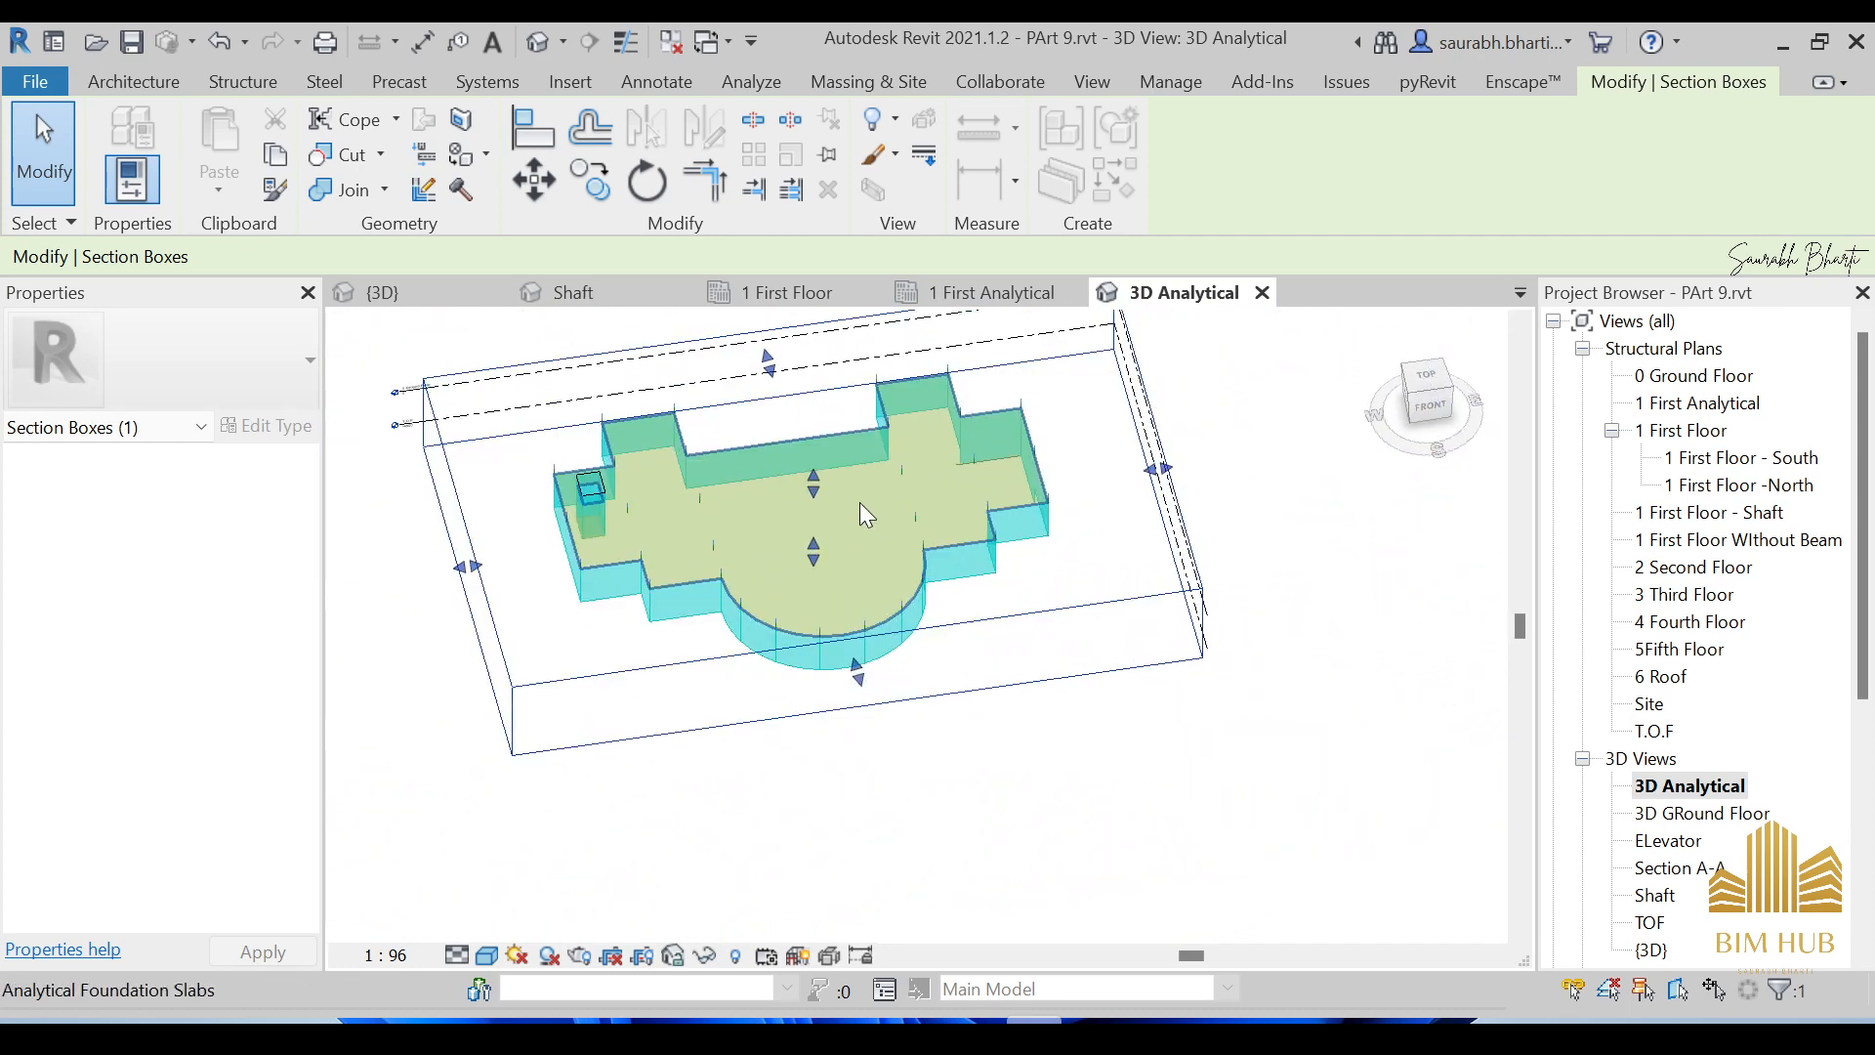
shift+middle_drag(861, 504, 772, 486)
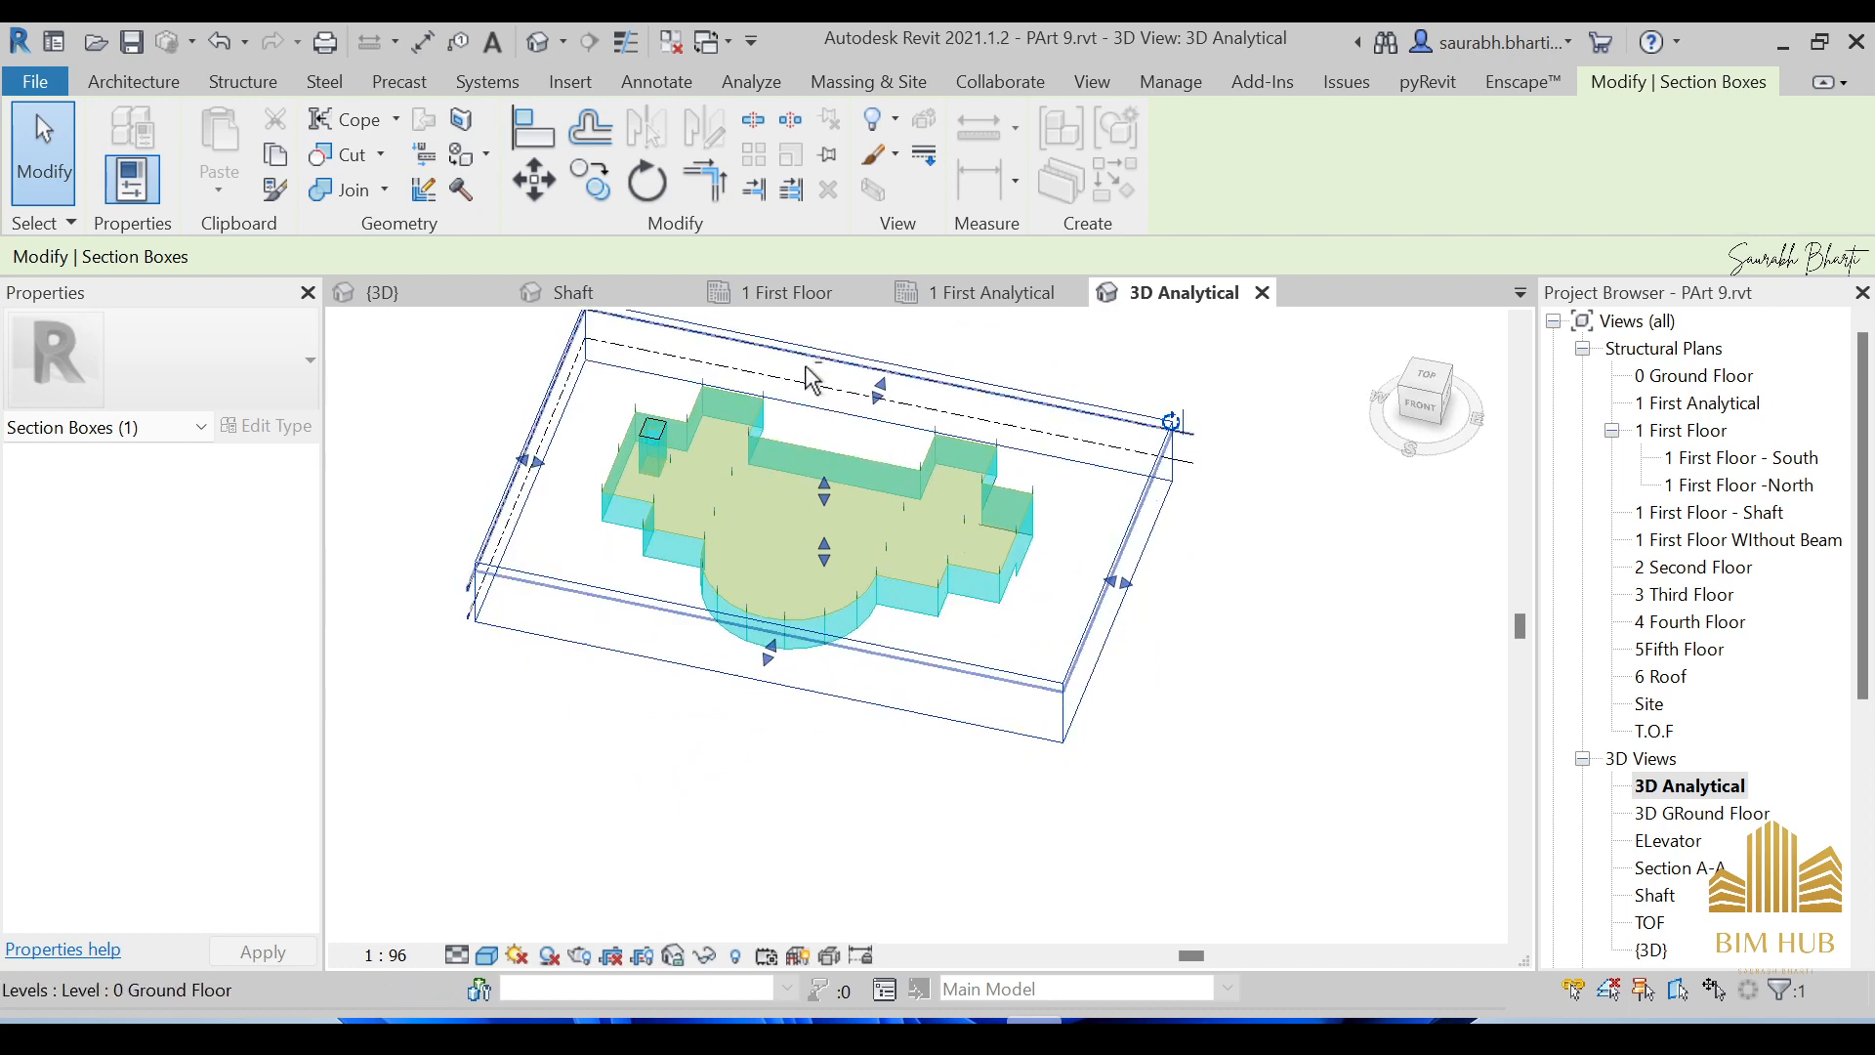
shift+middle_drag(807, 377, 961, 554)
scroll(844, 699, up, 3)
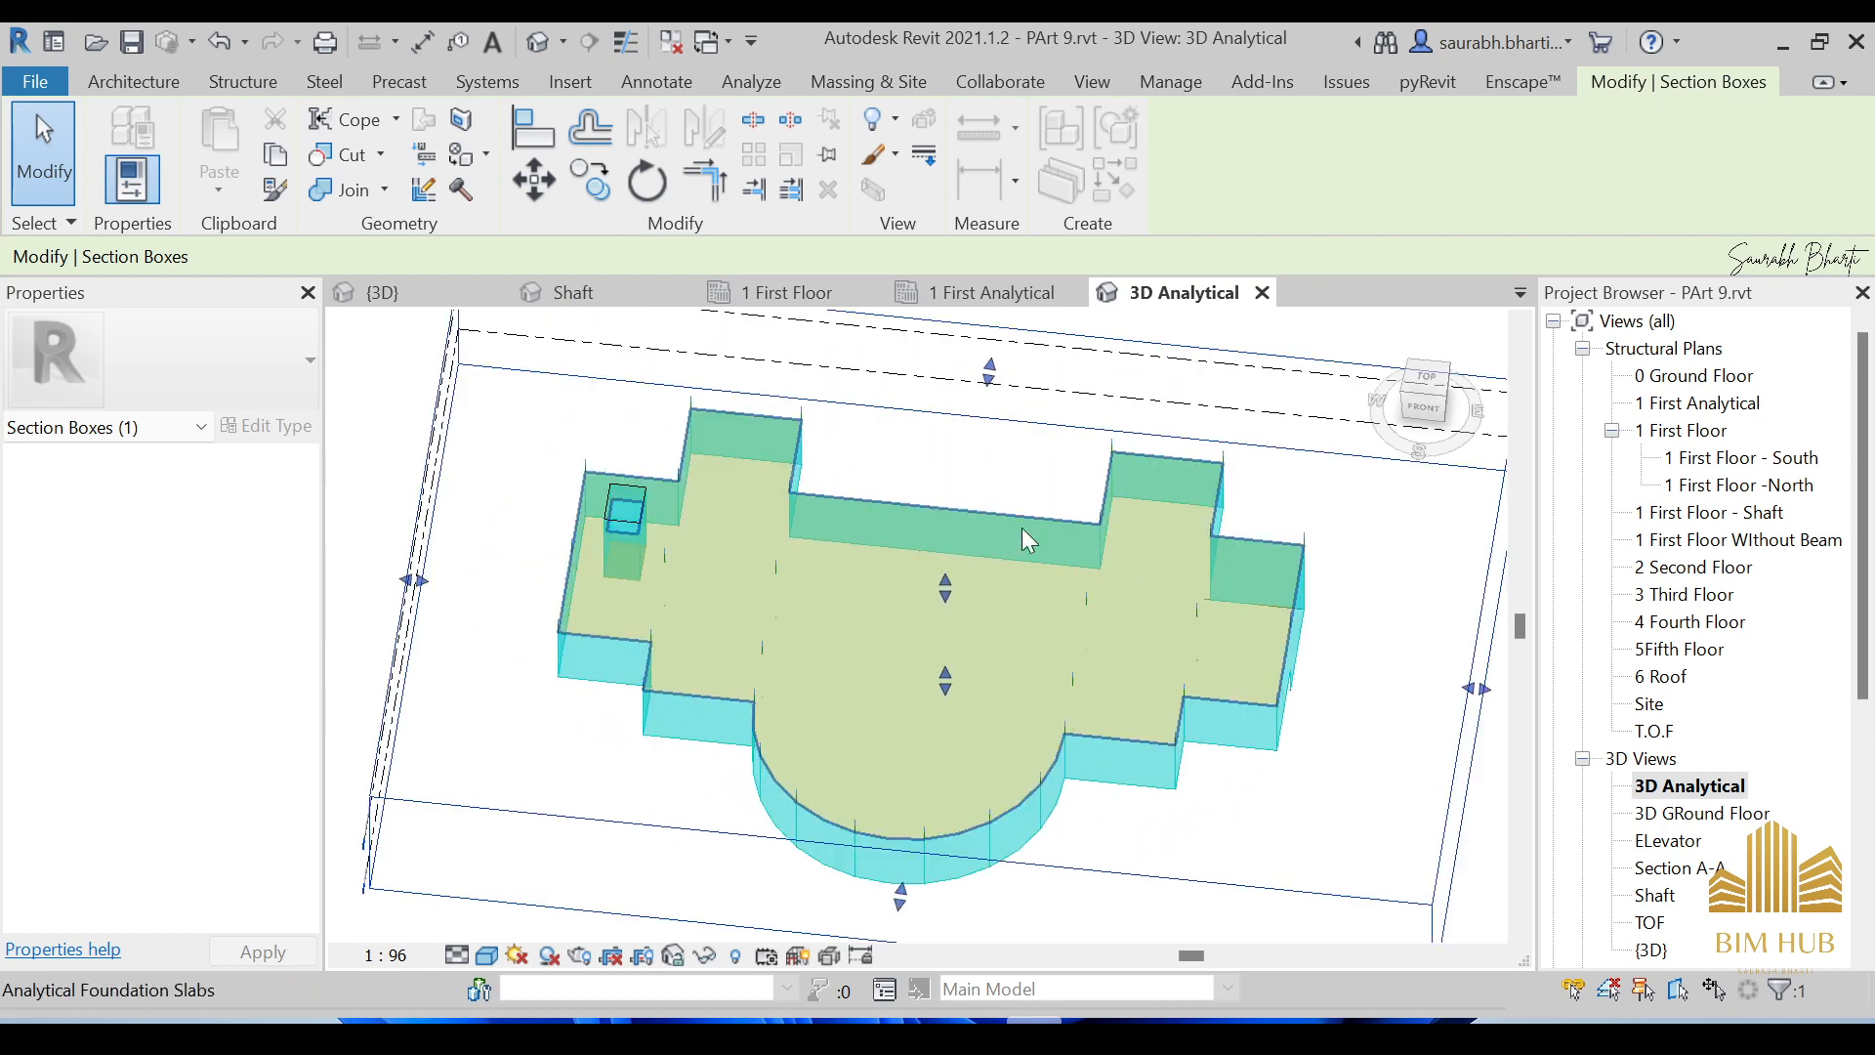
scroll(1075, 503, down, 5)
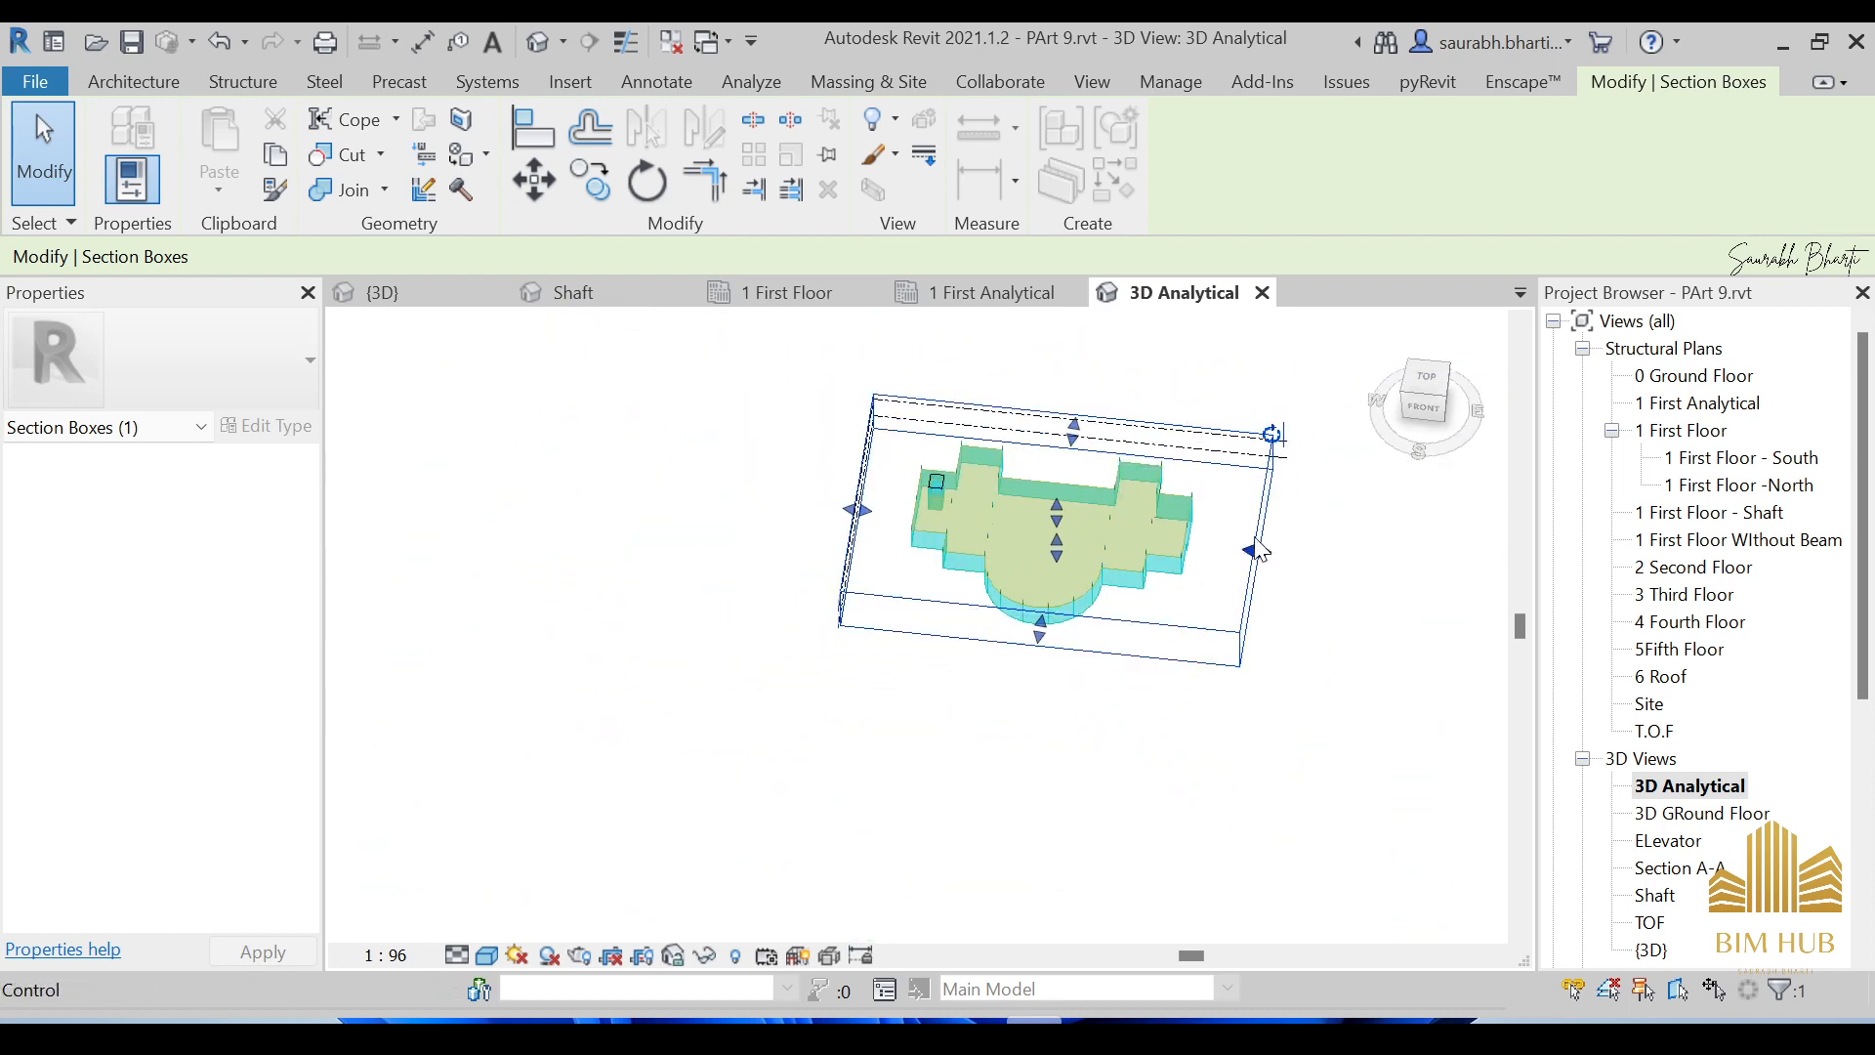
Hide the Section Box category in the 3D Analytical view.
right_click(1272, 495)
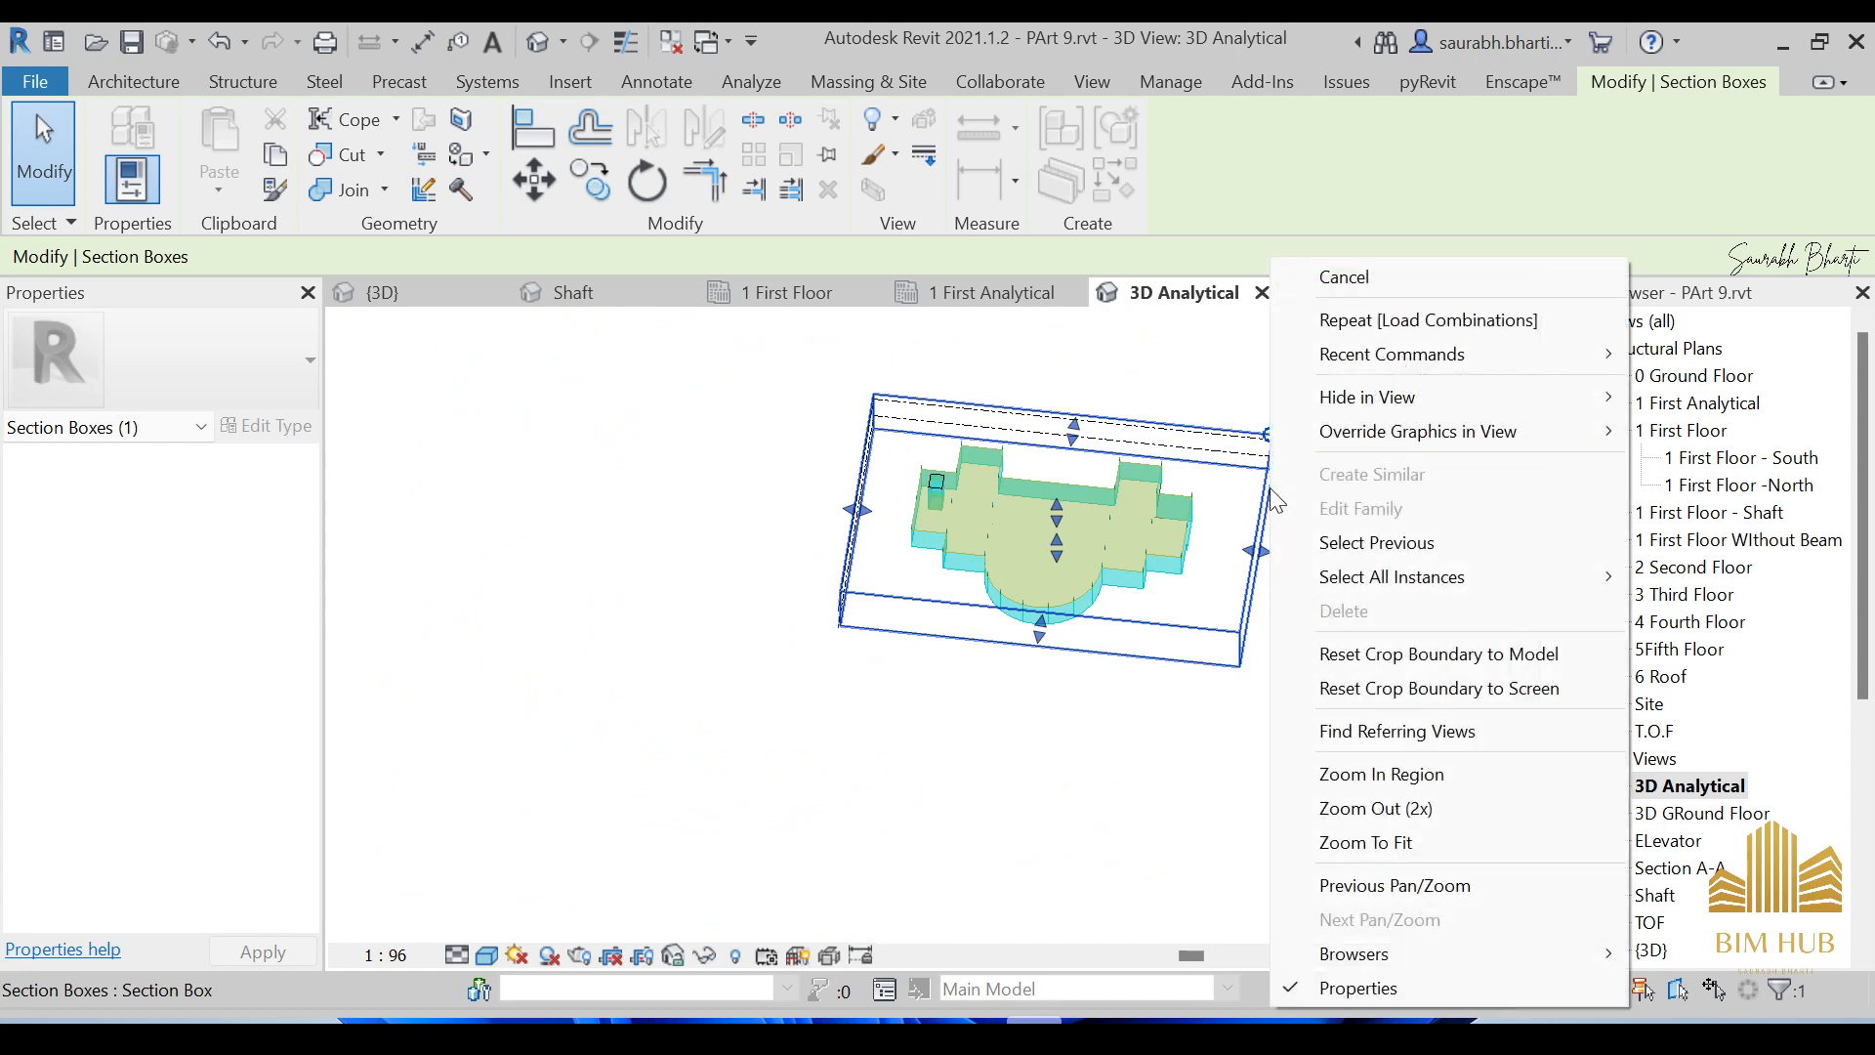
mouse_move(1410, 406)
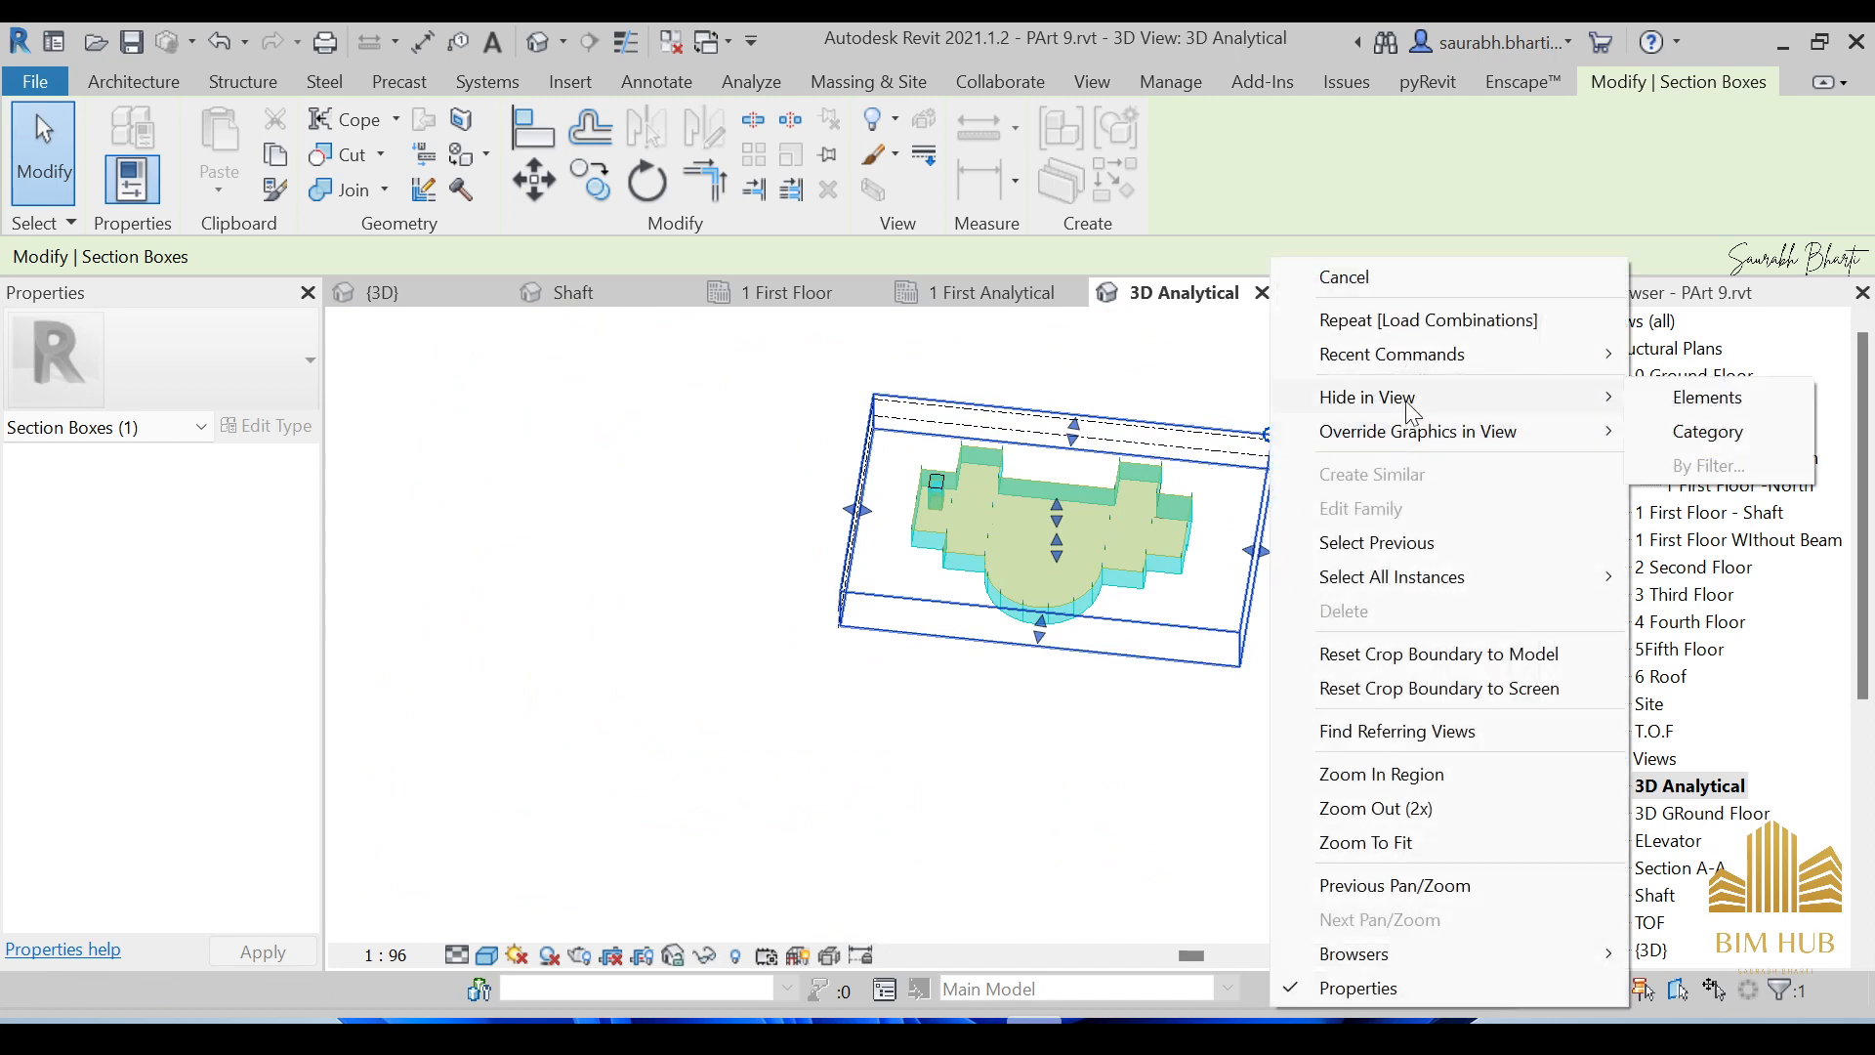
click(1688, 436)
Hide the Levels category in the view, then orbit around the foundation slab.
scroll(1299, 488, up, 4)
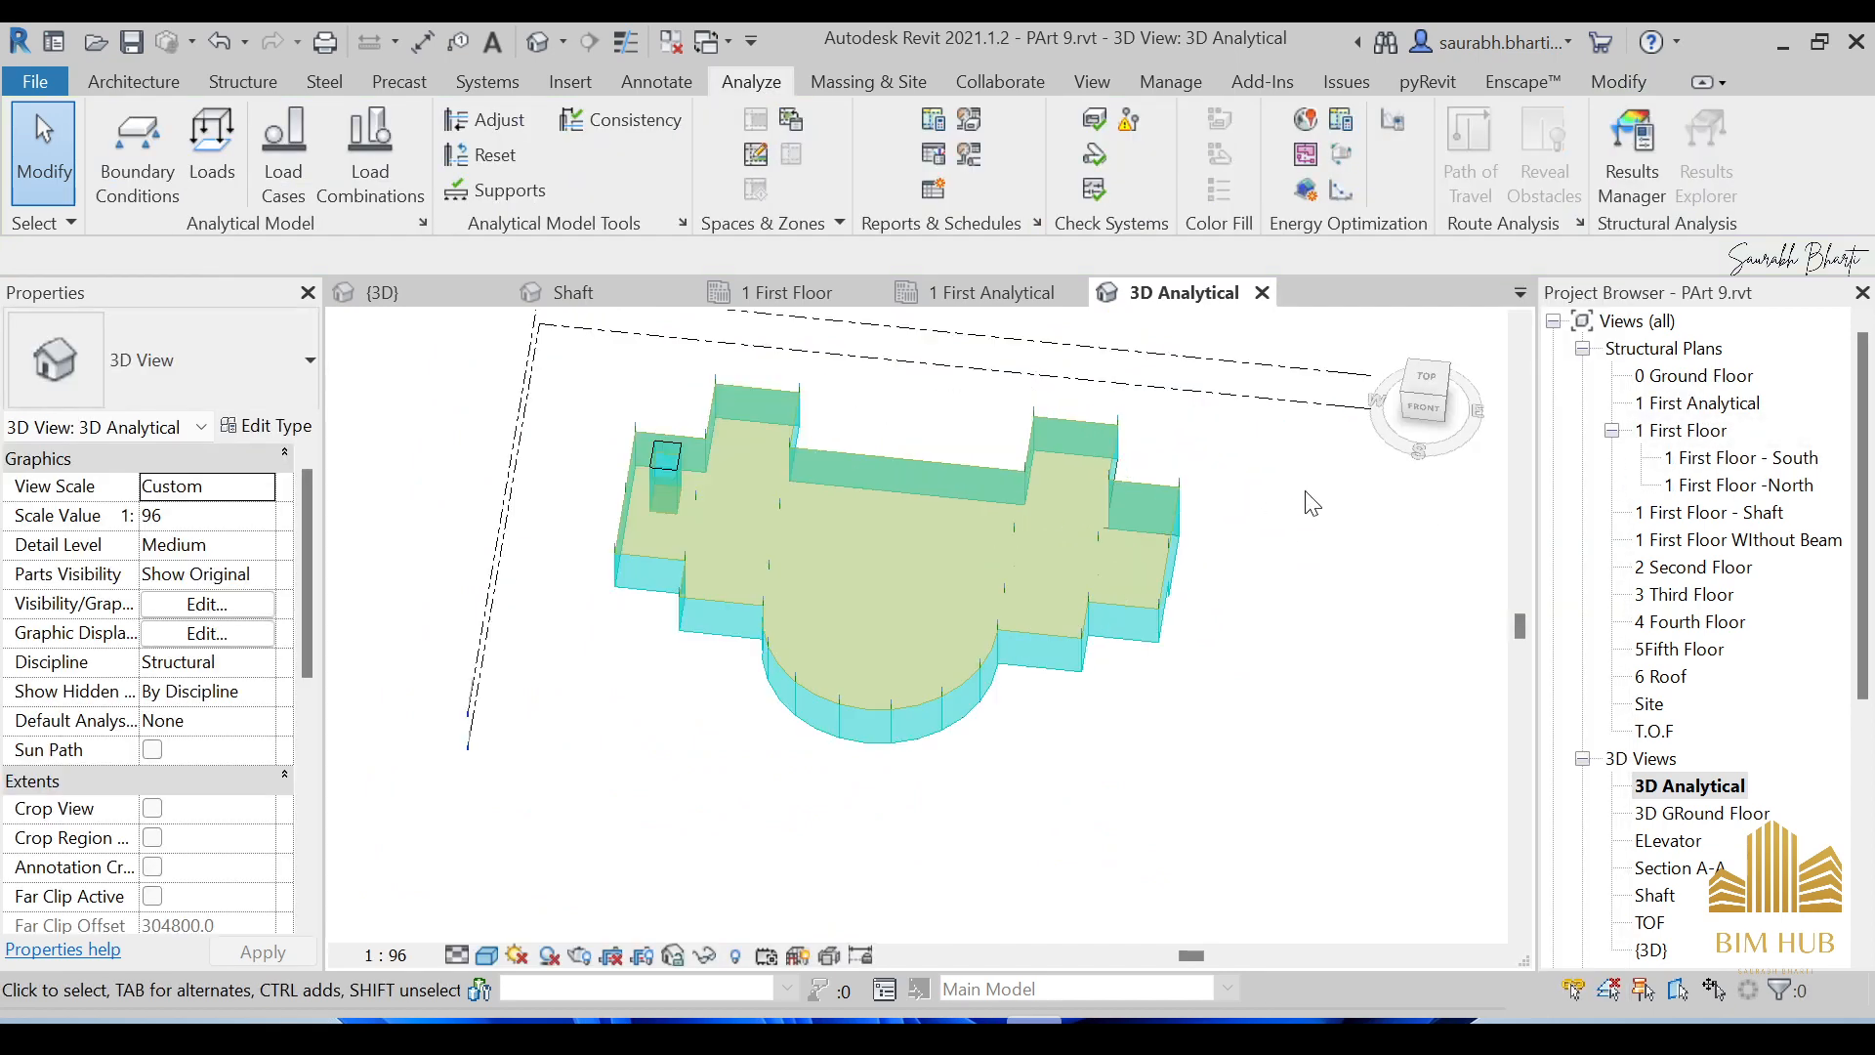
click(1283, 379)
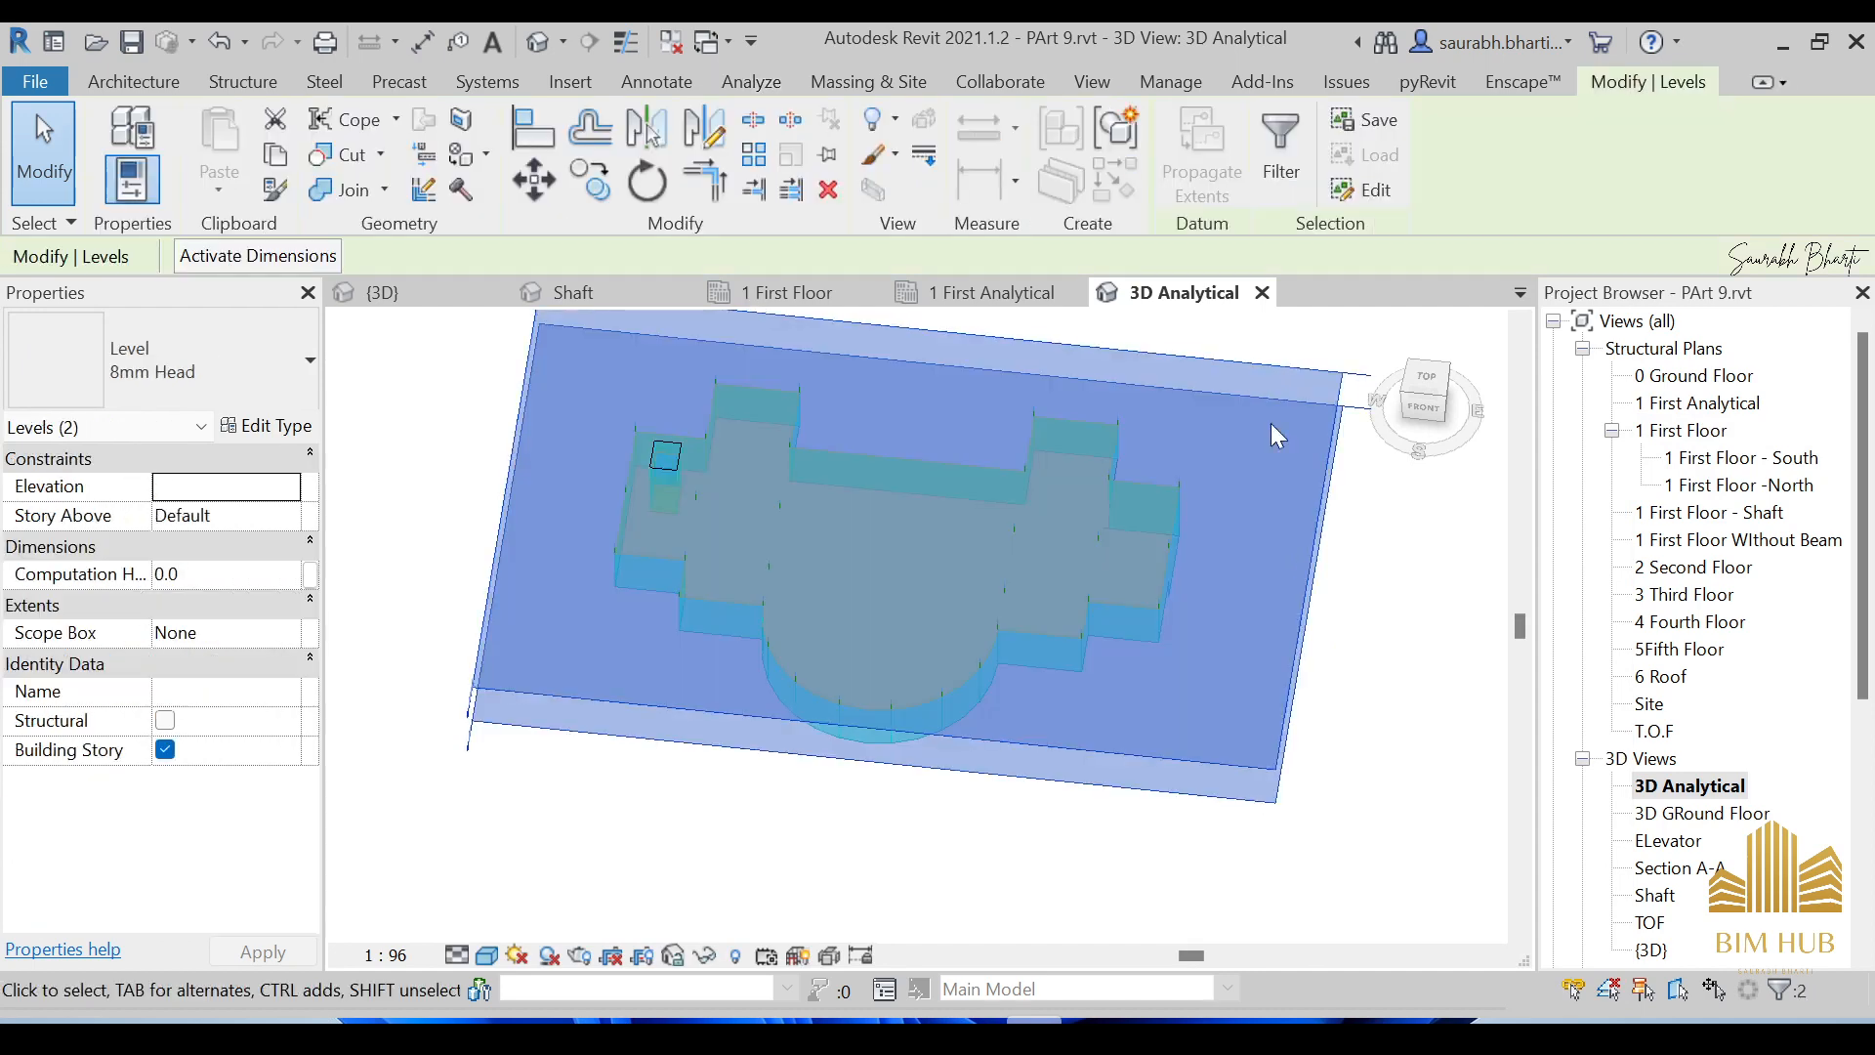
right_click(1306, 385)
click(979, 842)
click(1405, 638)
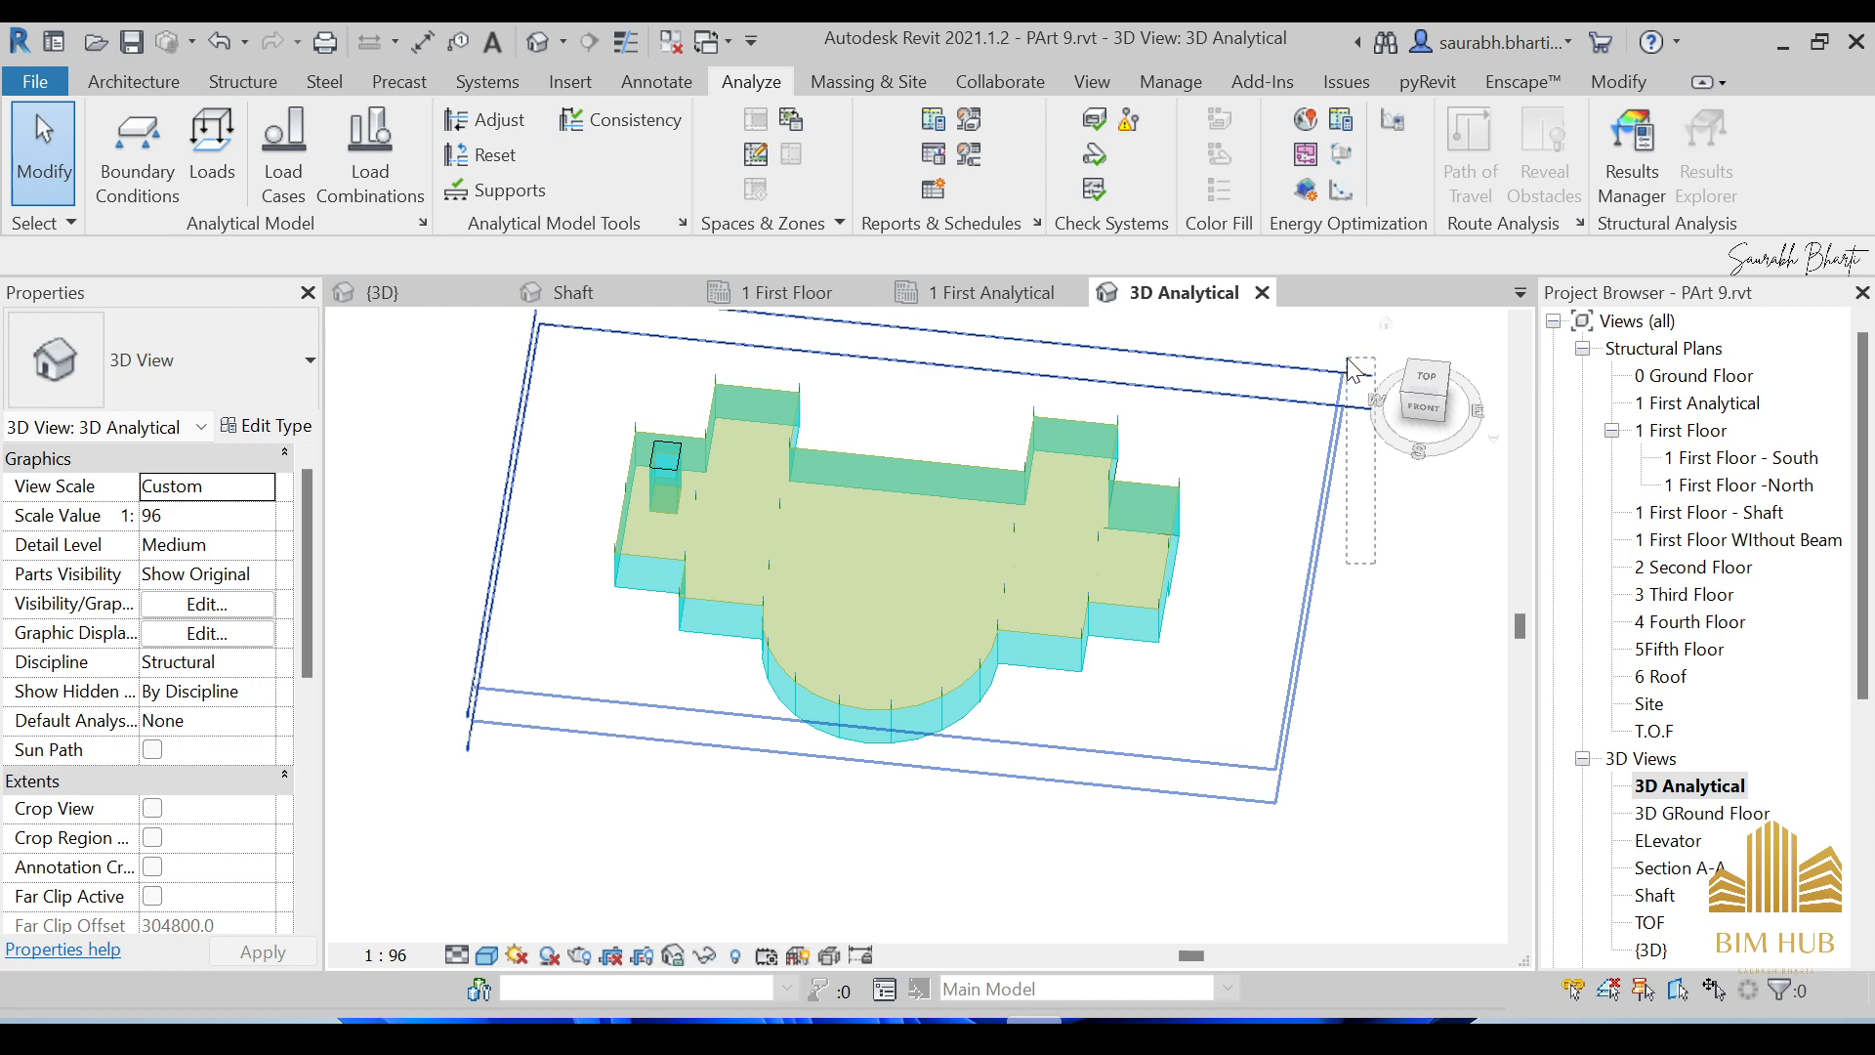
click(1353, 369)
right_click(1309, 400)
mouse_move(1406, 396)
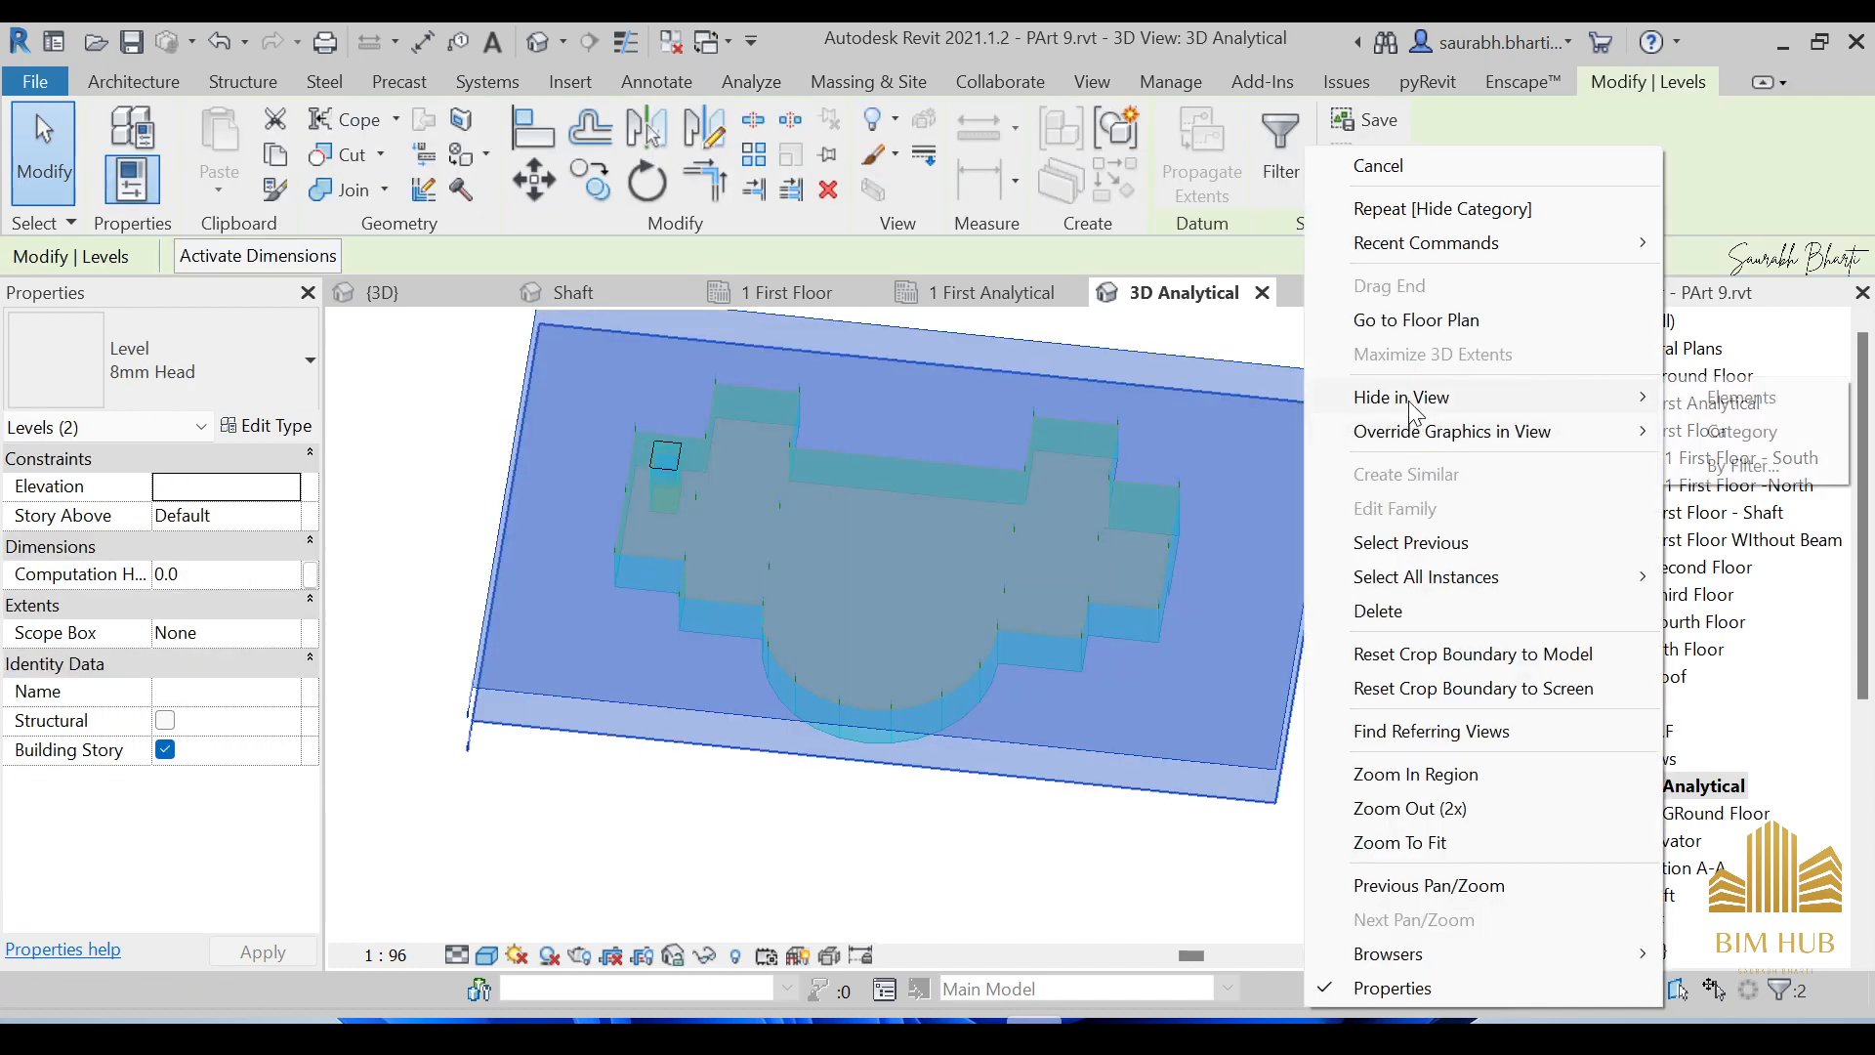
click(1736, 431)
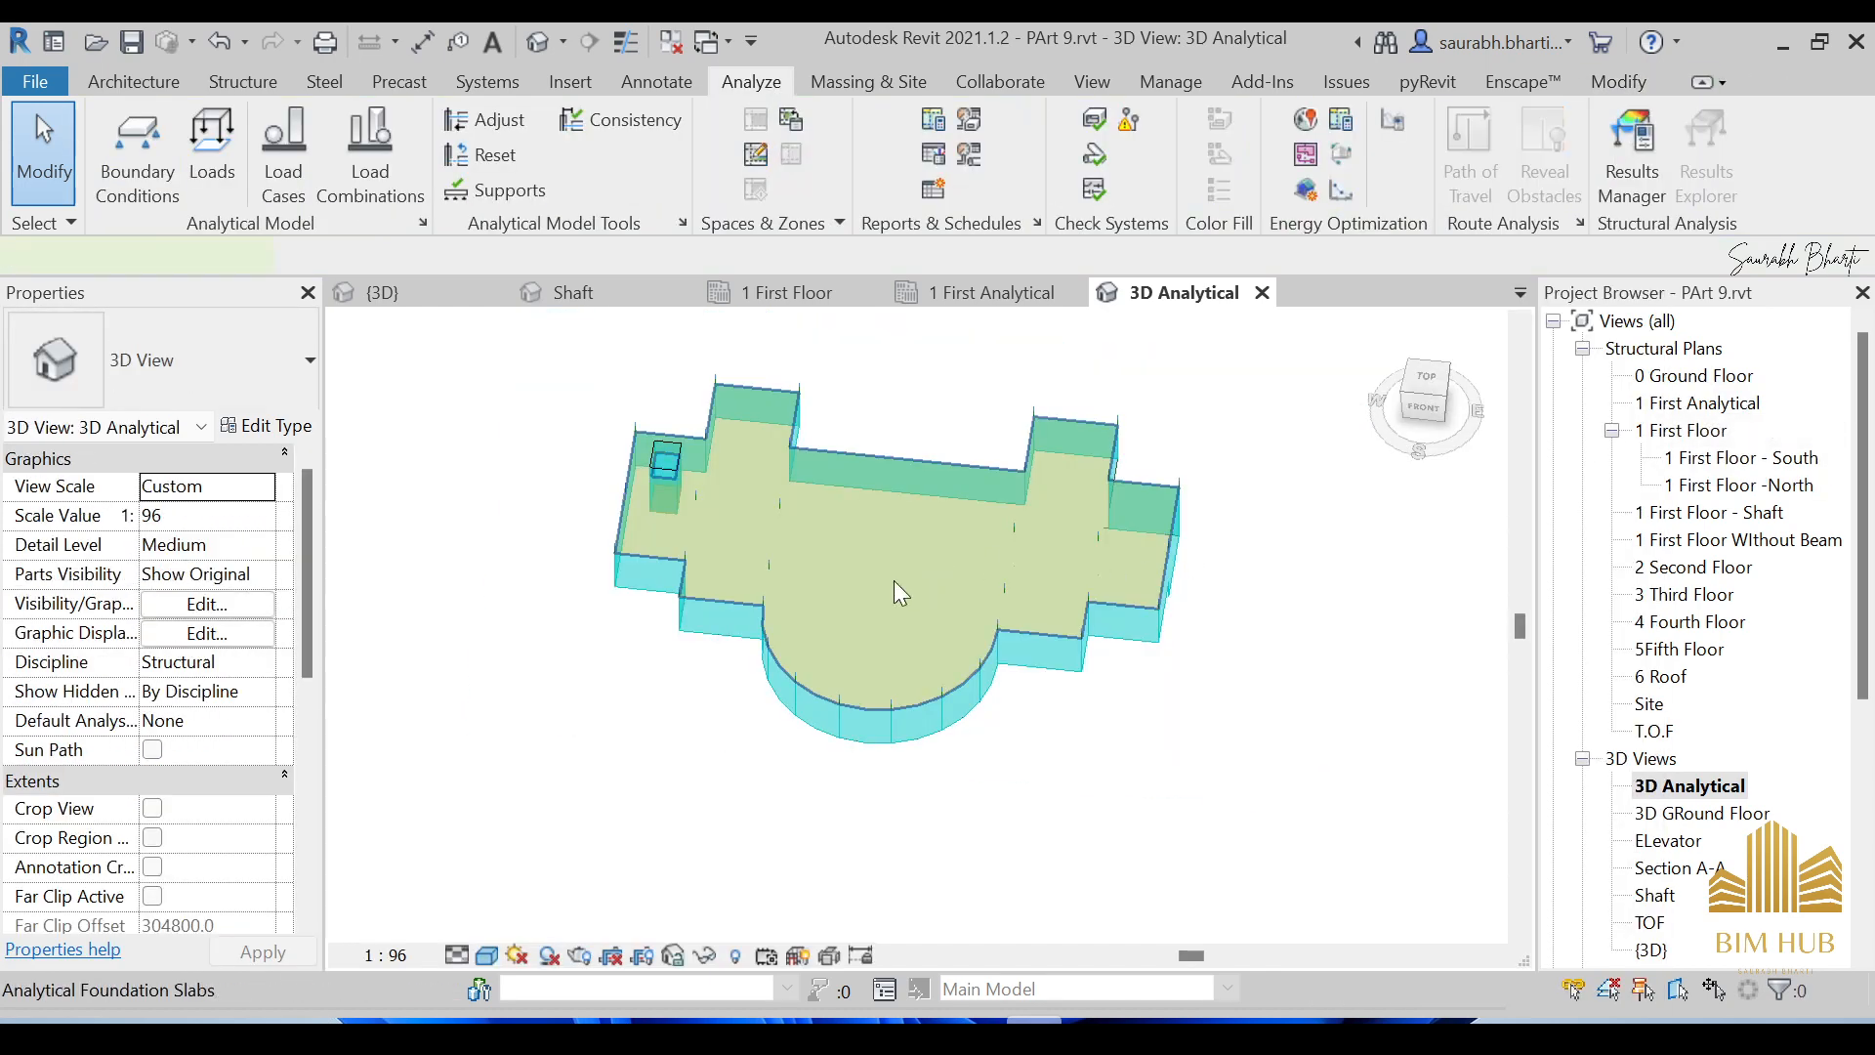
click(894, 593)
shift+middle_drag(893, 596, 912, 511)
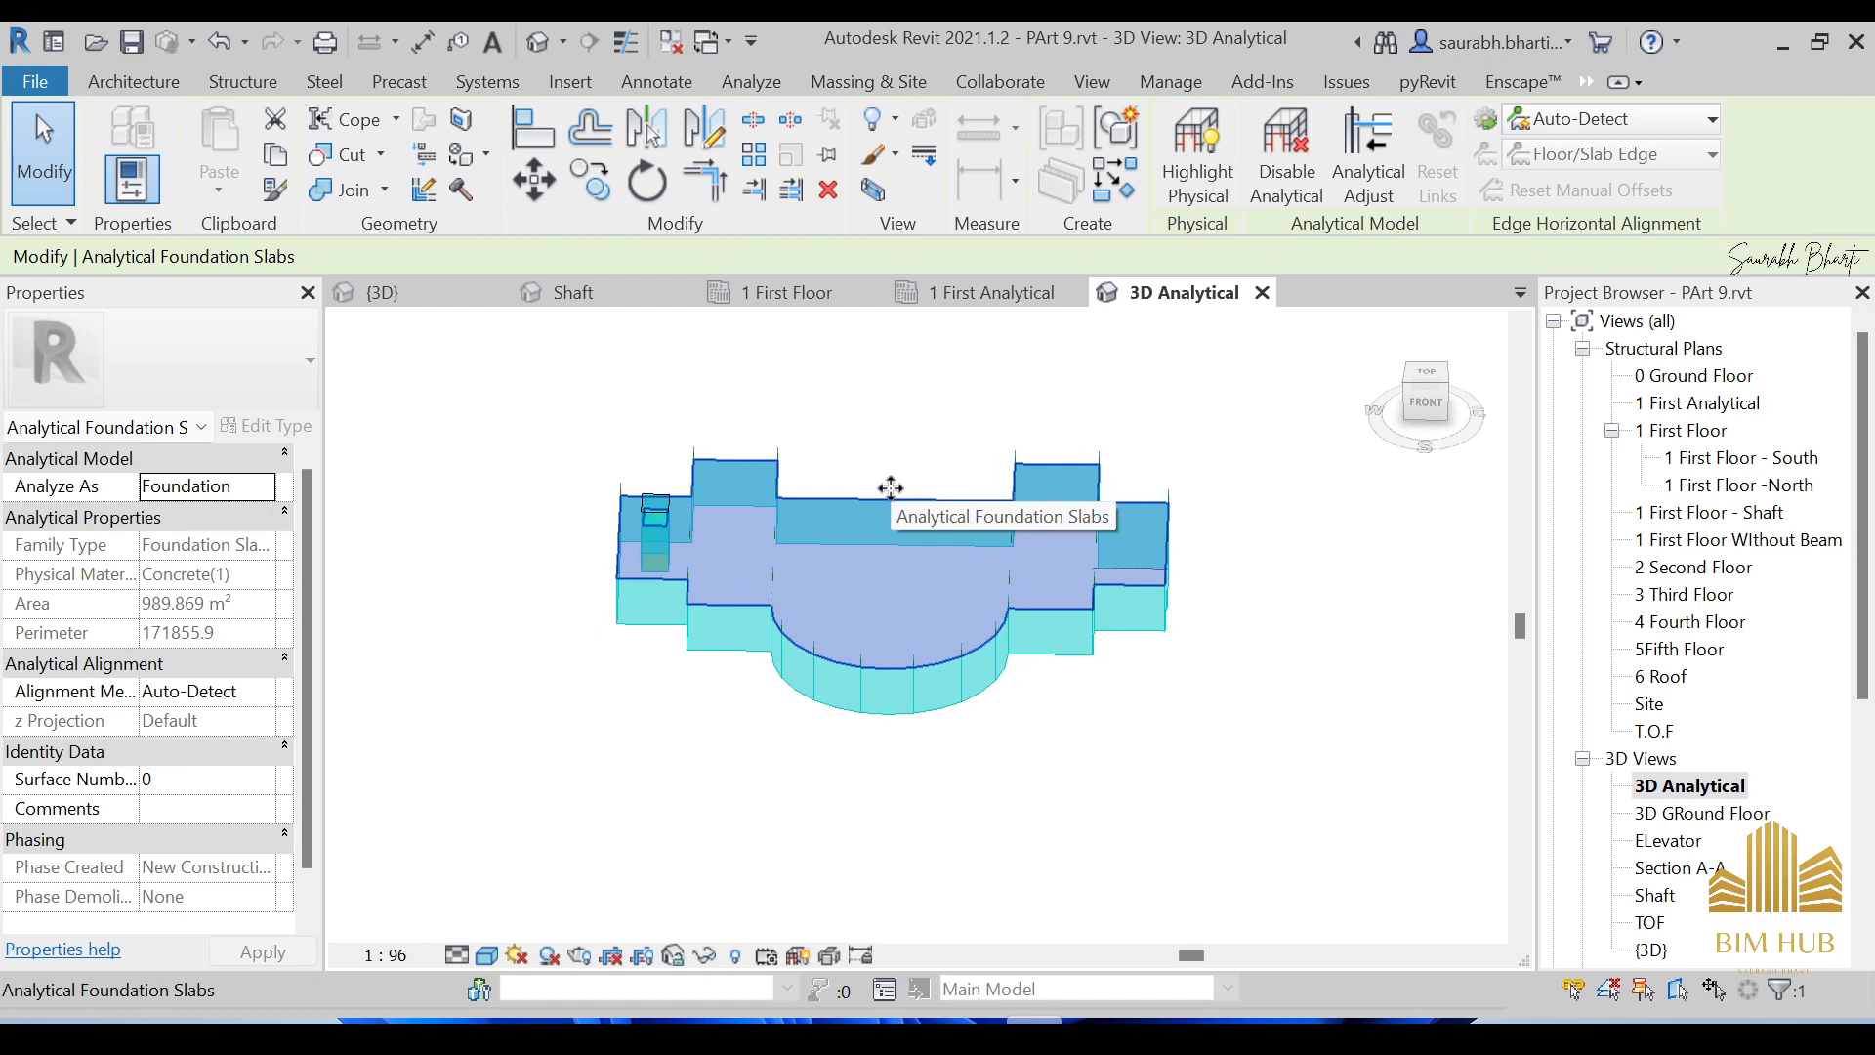
click(1074, 738)
shift+middle_drag(1075, 738, 919, 644)
scroll(787, 523, up, 5)
scroll(833, 608, down, 2)
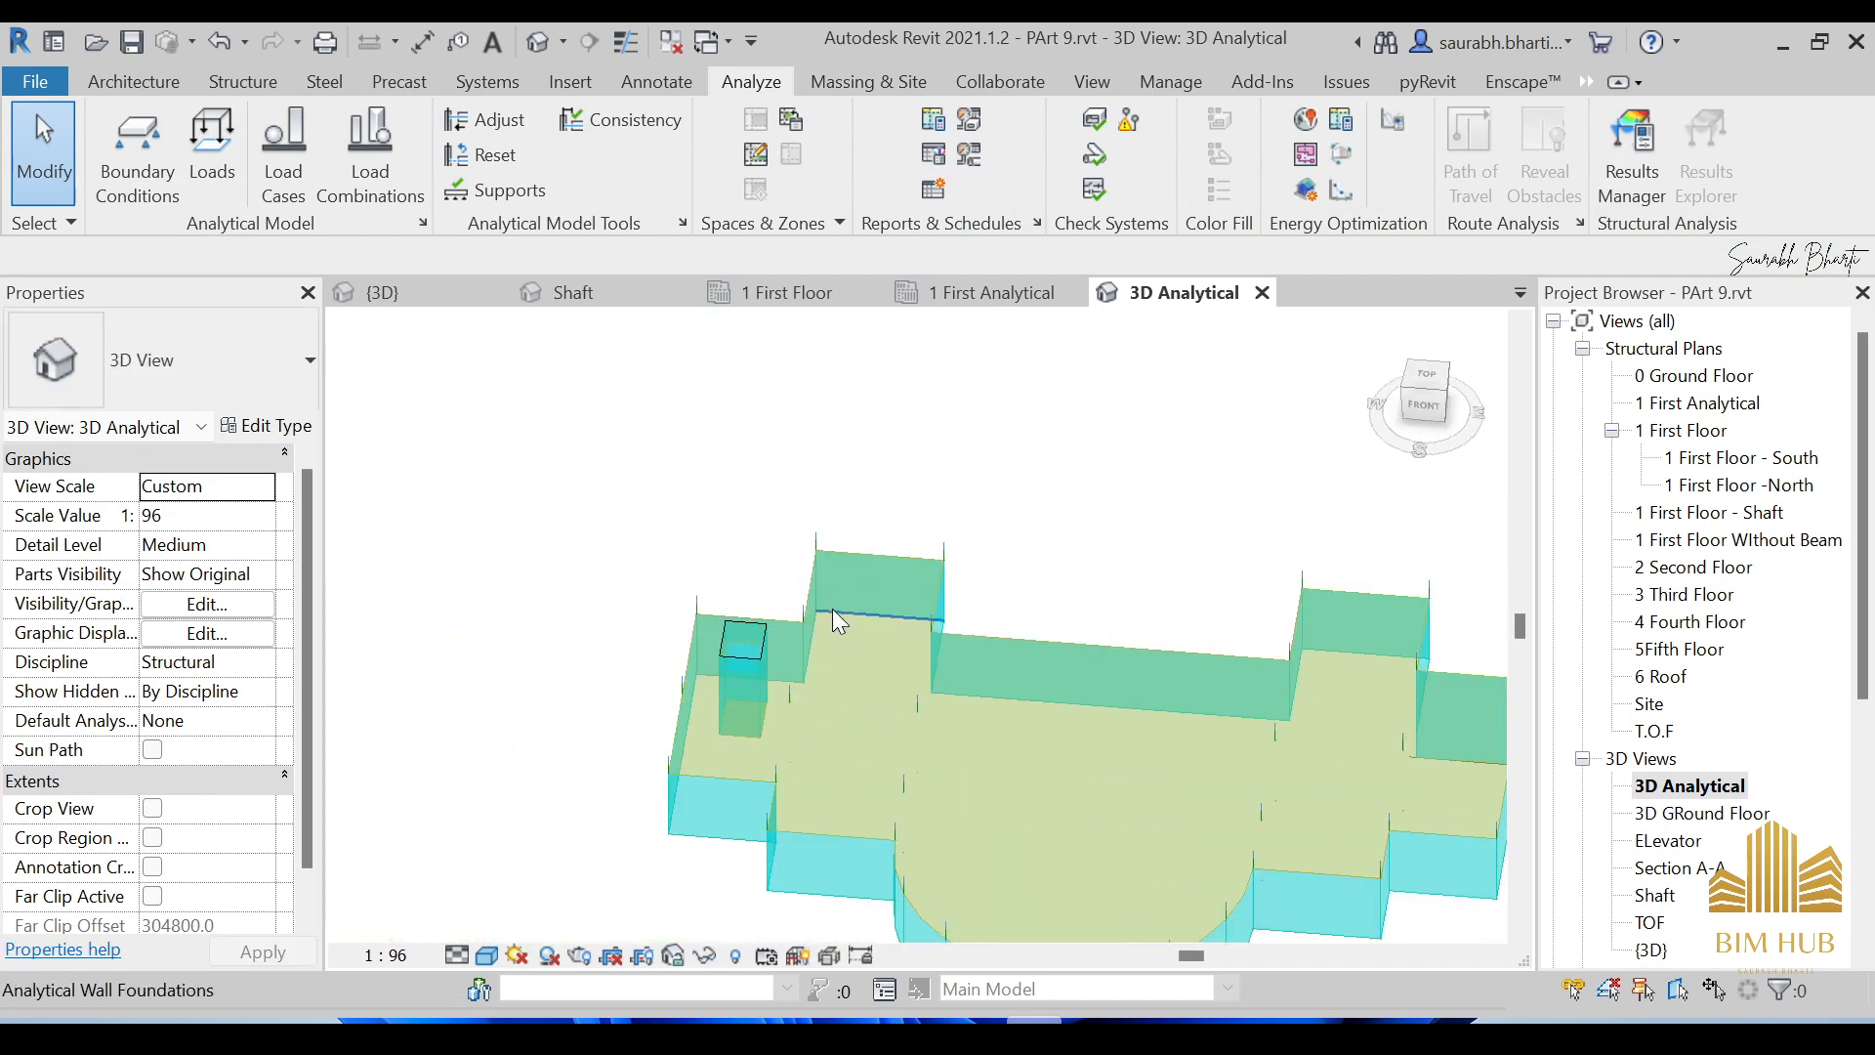
shift+middle_drag(1108, 701, 1135, 674)
scroll(1193, 733, down, 1)
middle_drag(1226, 775, 1018, 672)
scroll(1073, 654, down, 1)
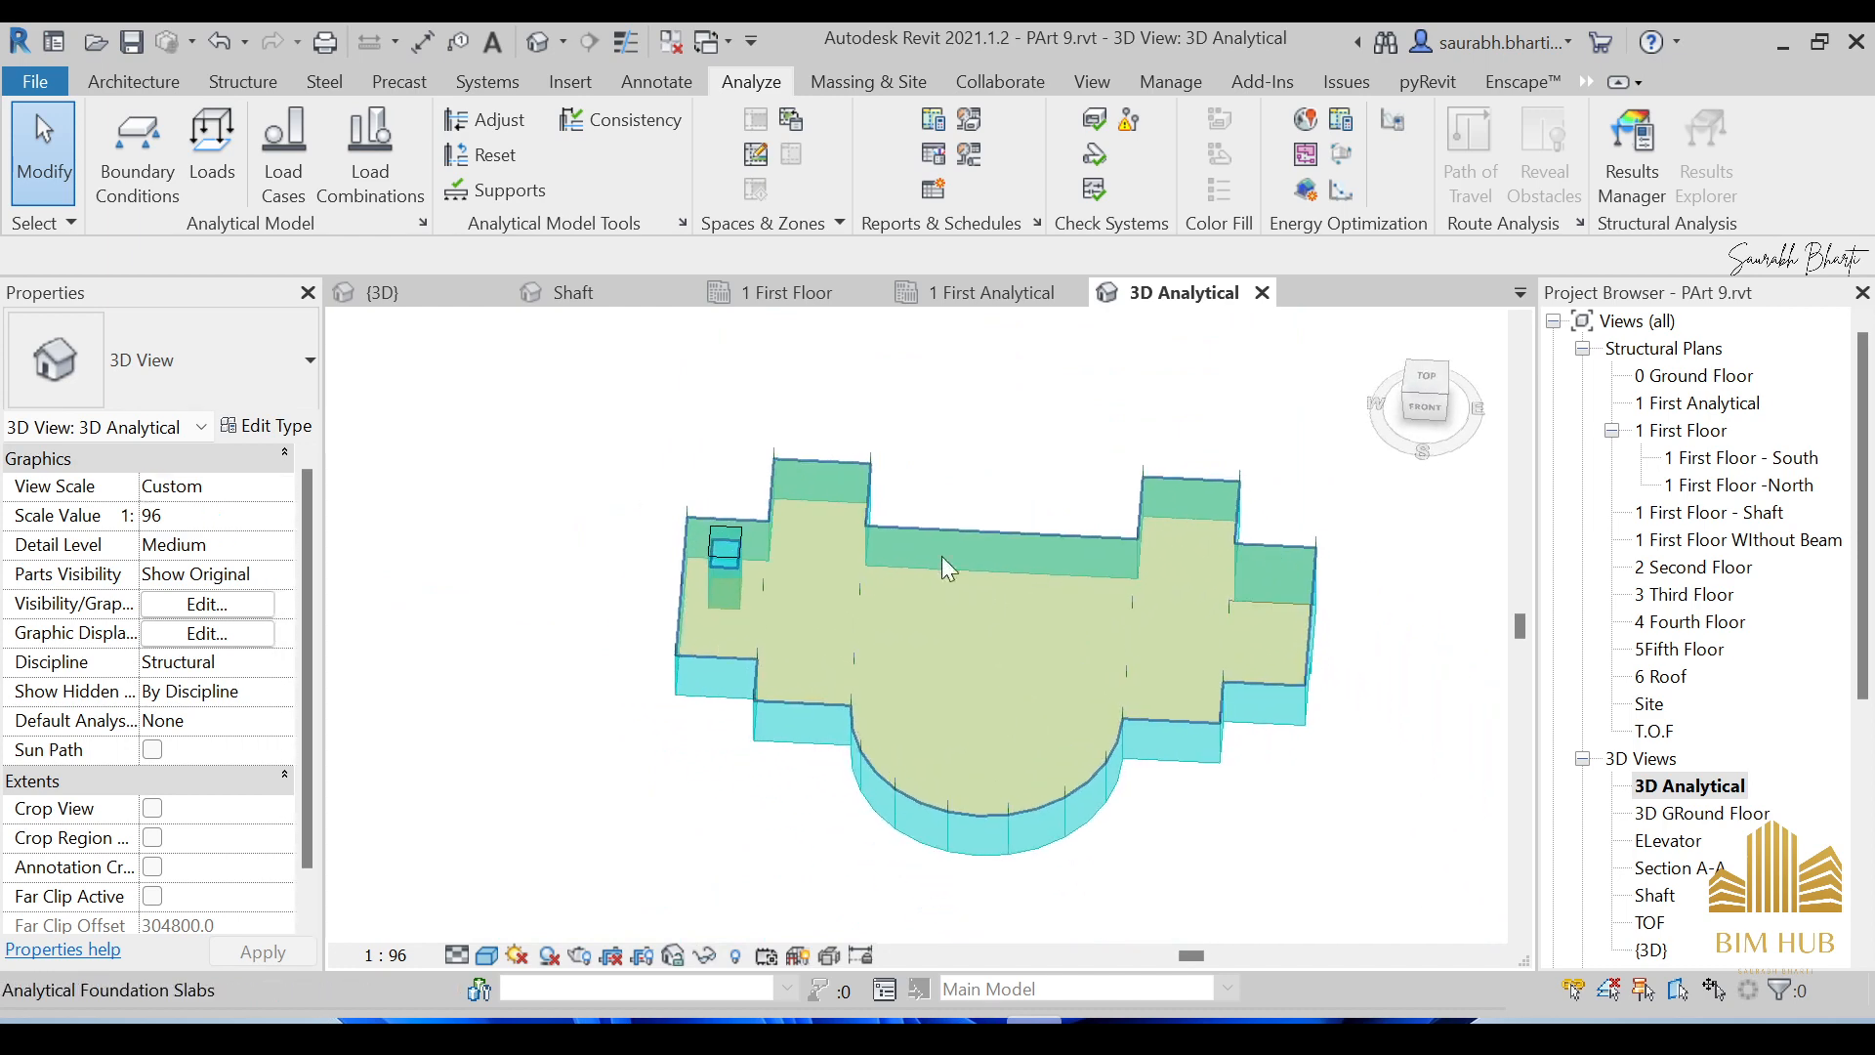
Start placing boundary conditions, saving the project when prompted.
click(144, 183)
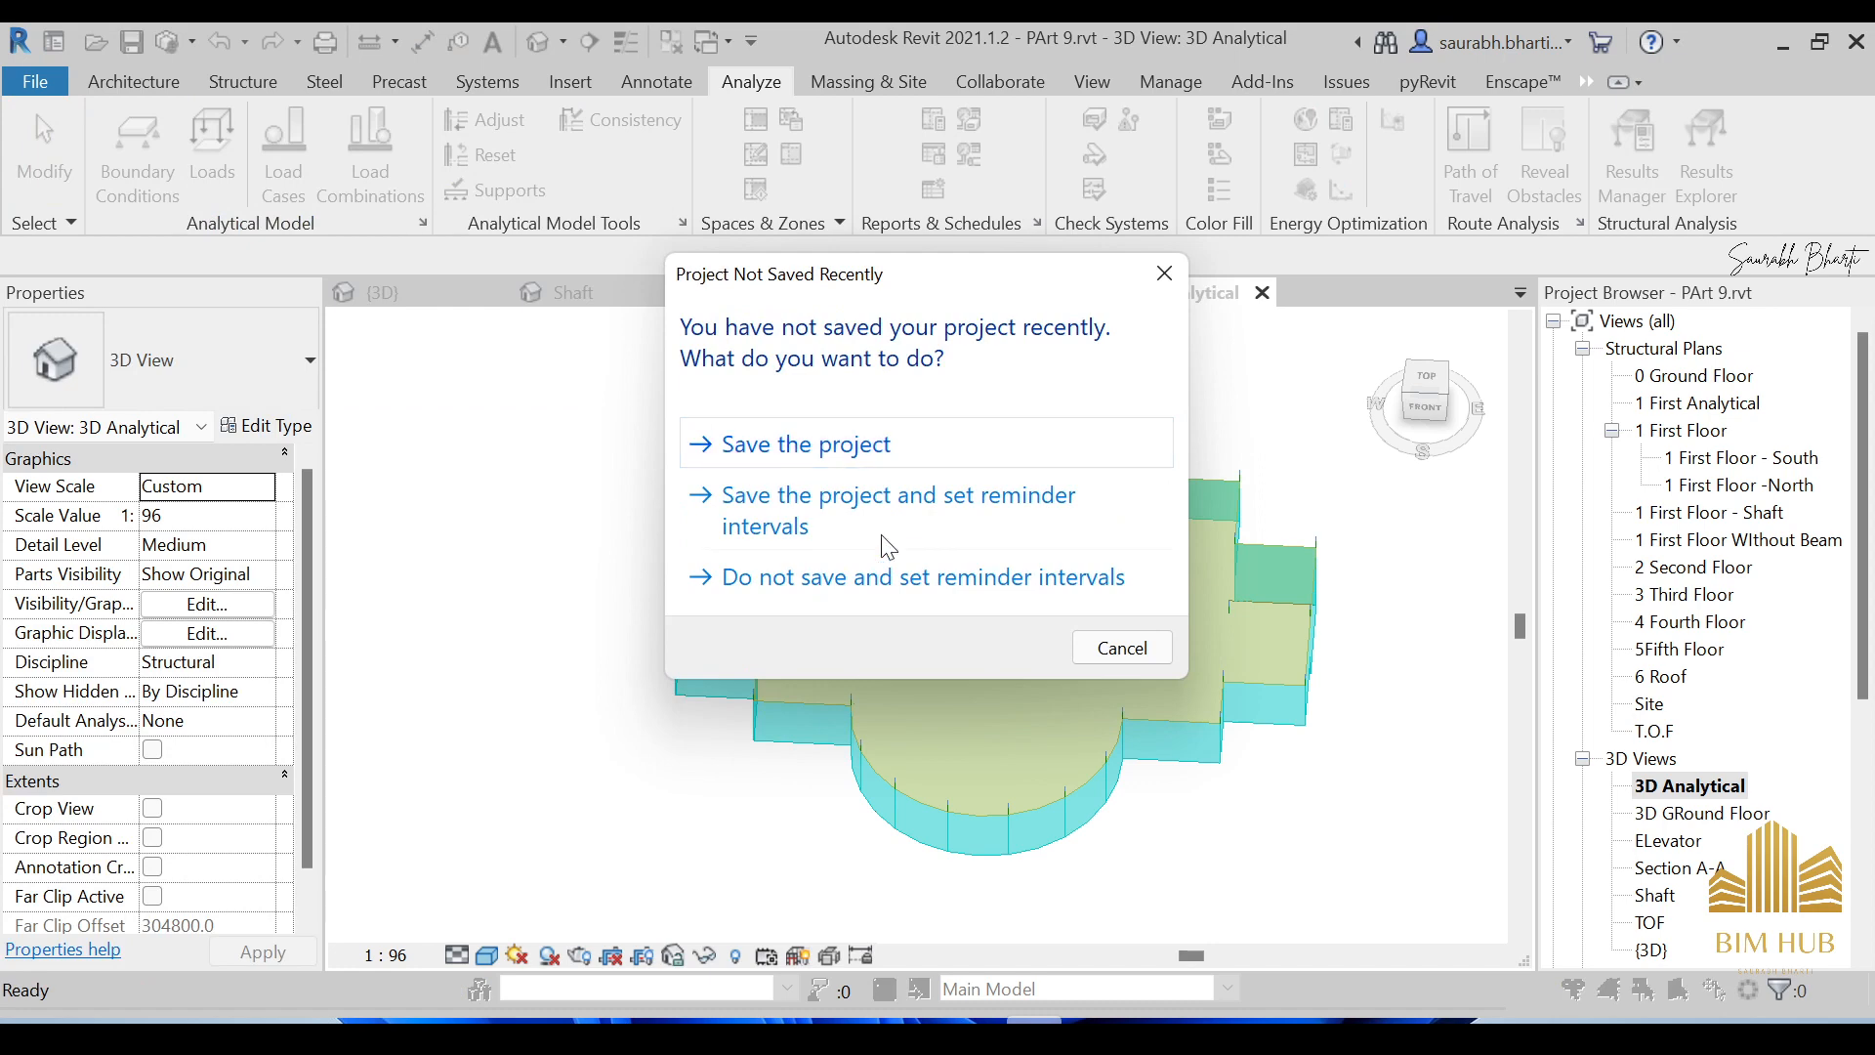
click(846, 454)
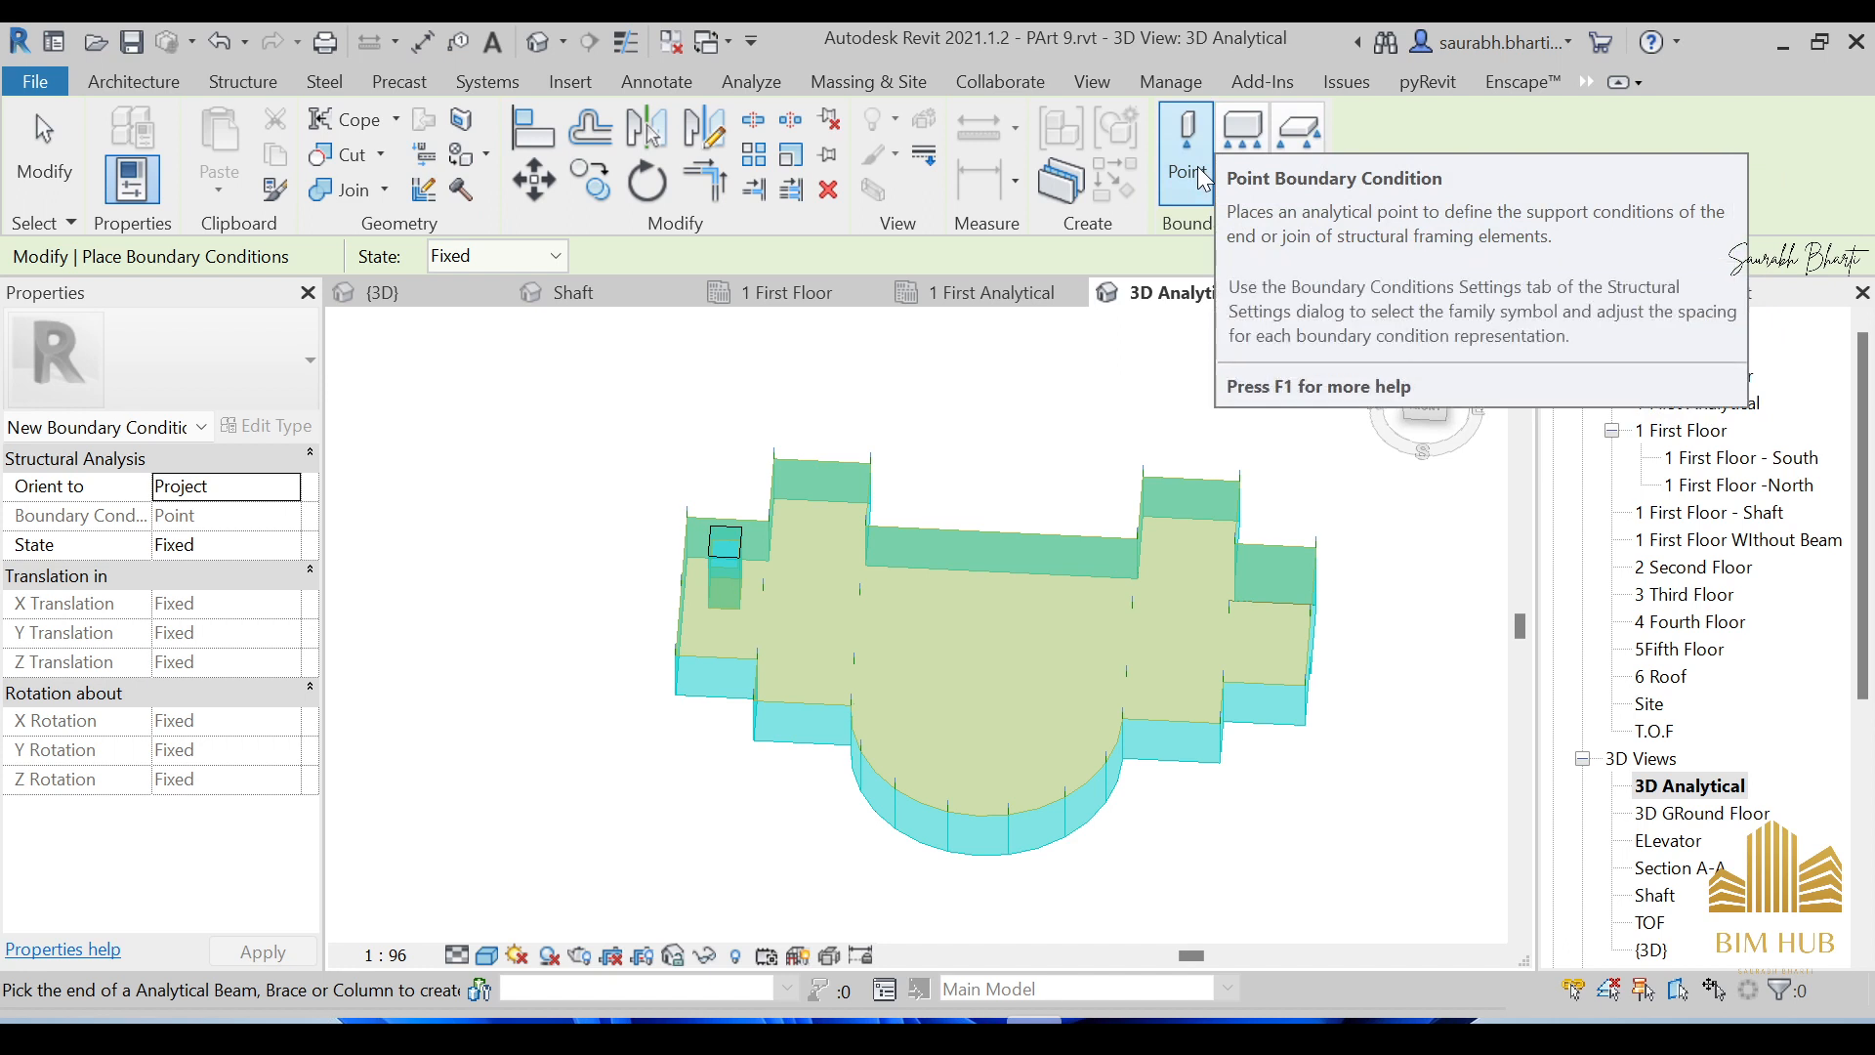
Orbit around the model and switch the boundary condition type from Point to Line.
scroll(879, 586, up, 5)
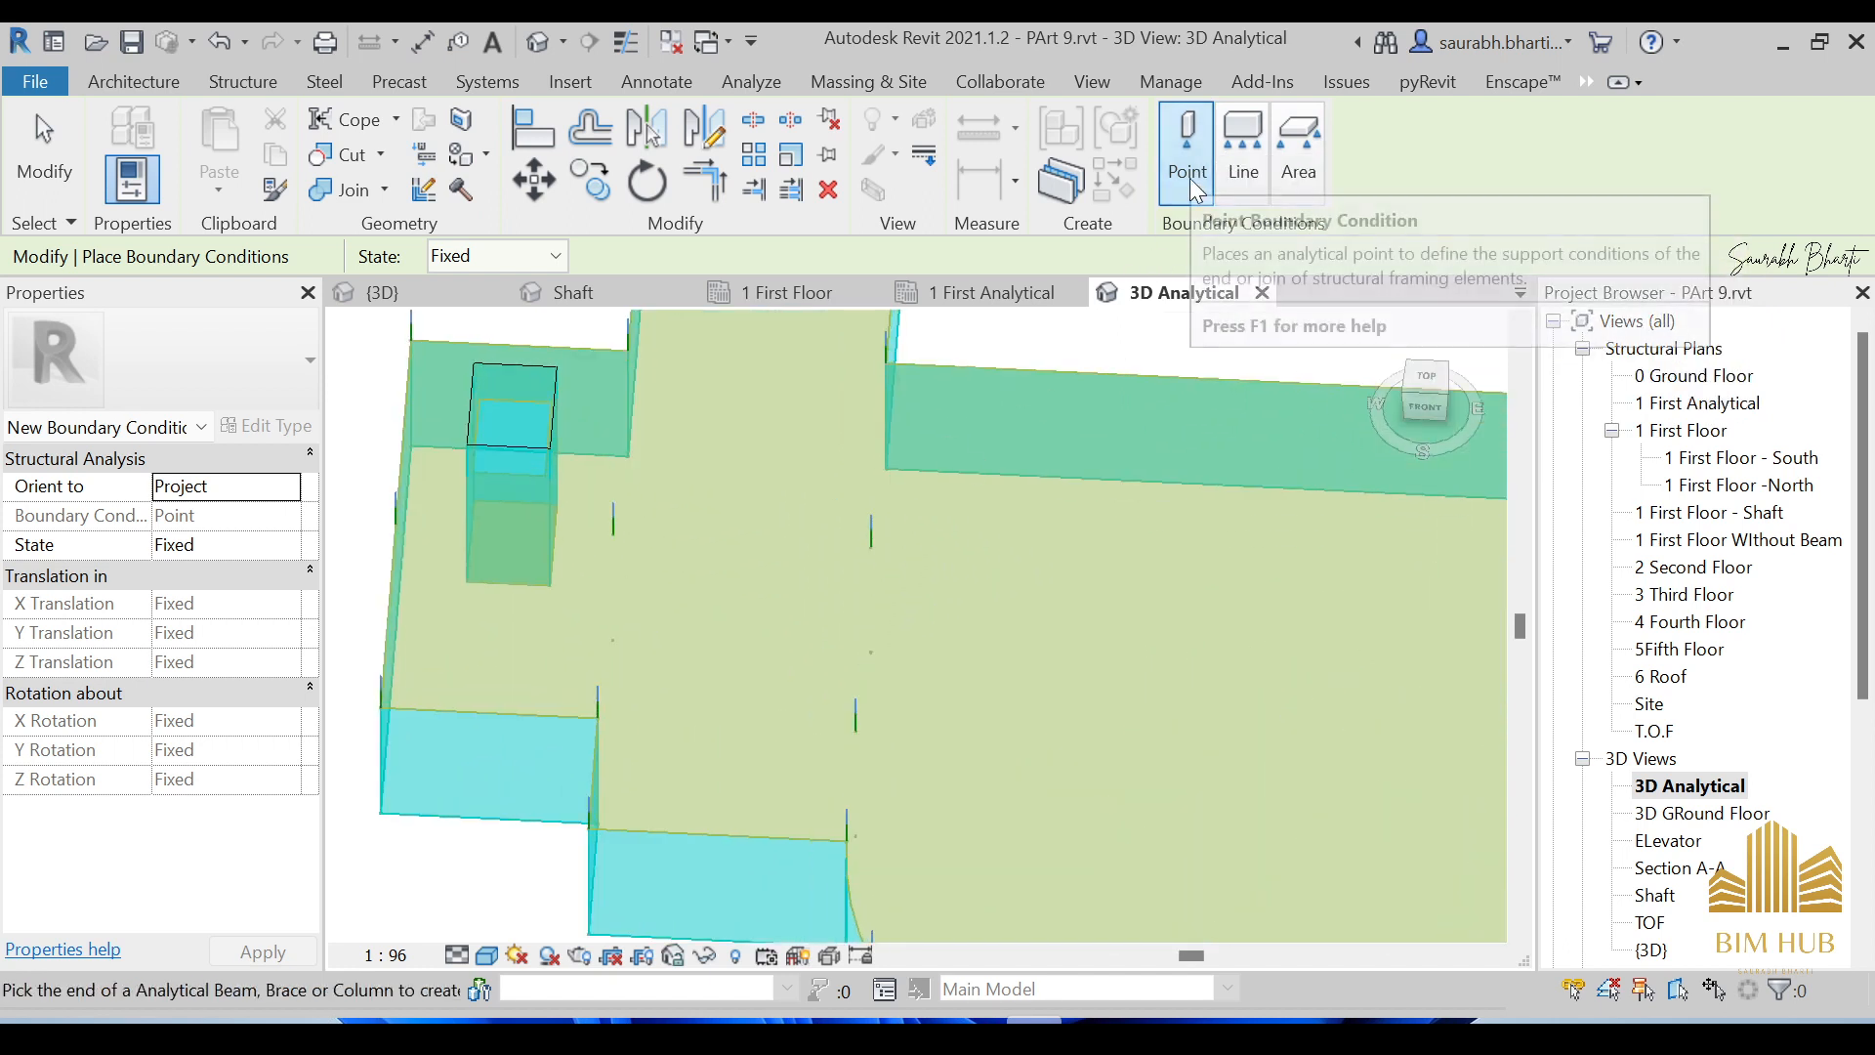
scroll(929, 424, down, 2)
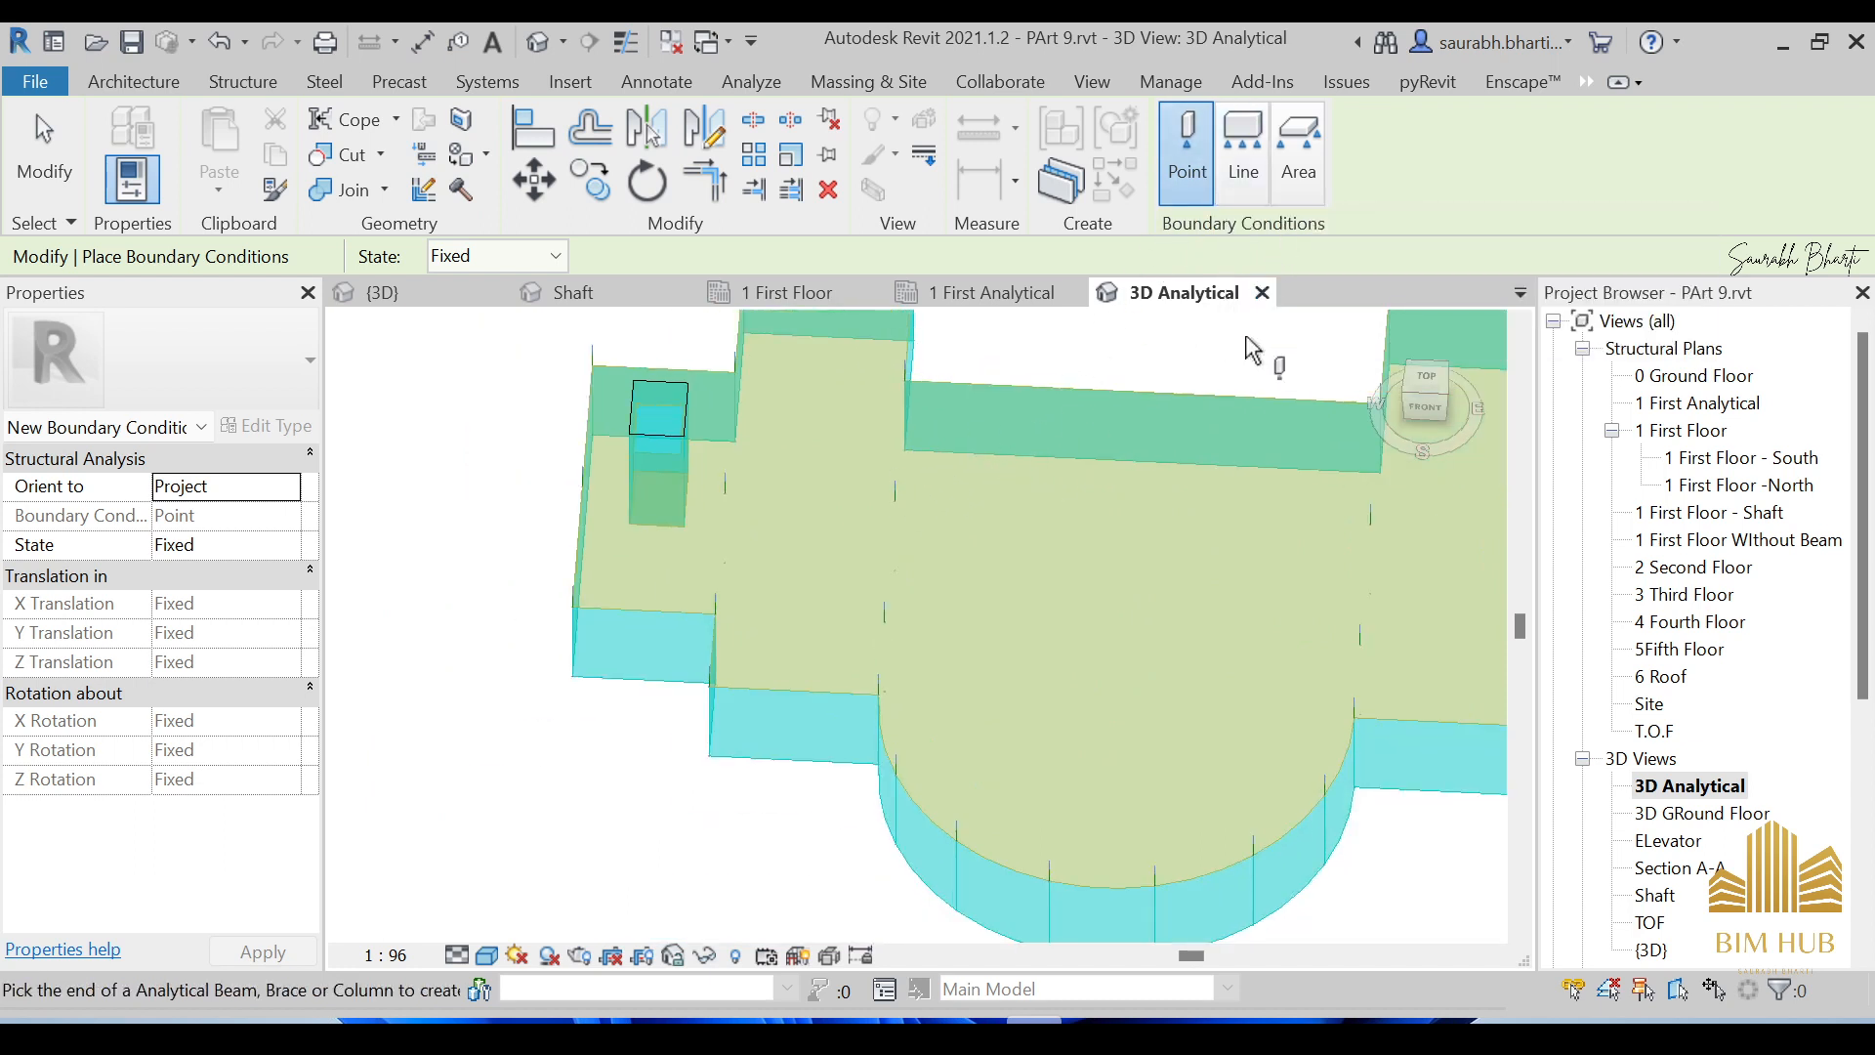
scroll(1122, 495, down, 1)
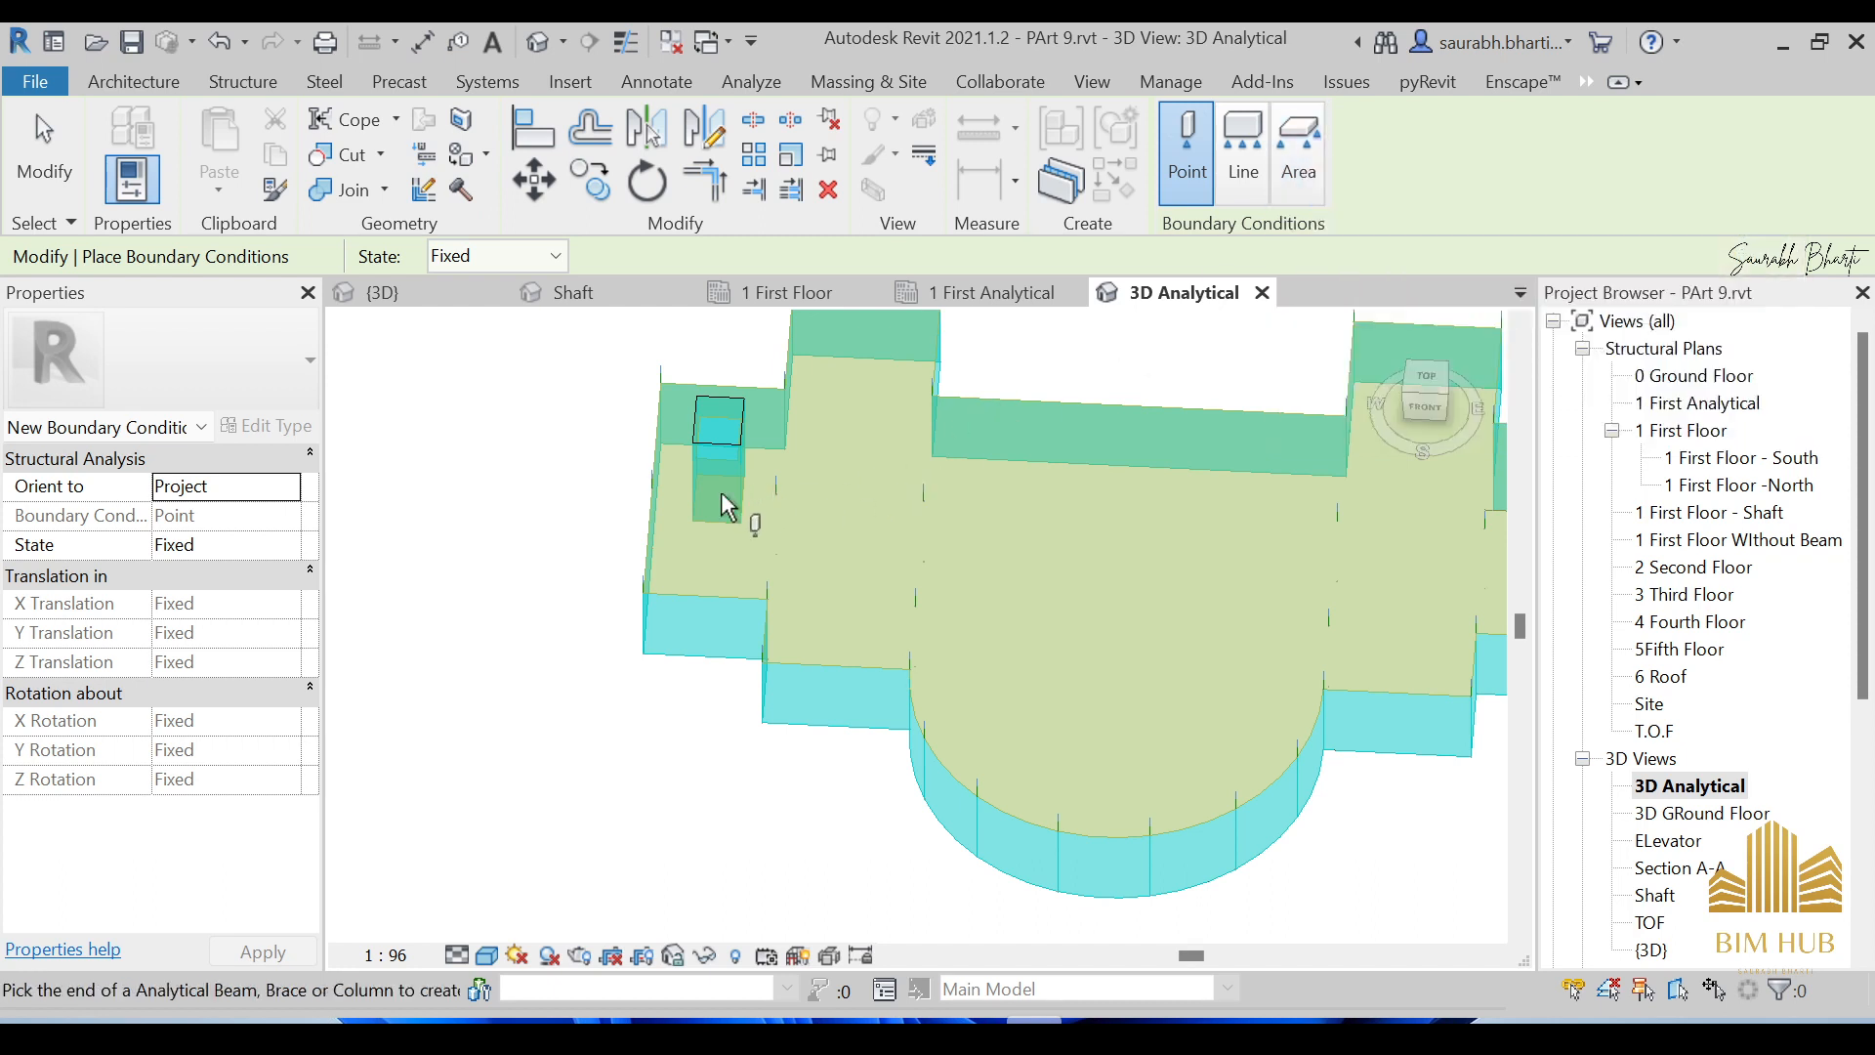
scroll(734, 459, up, 3)
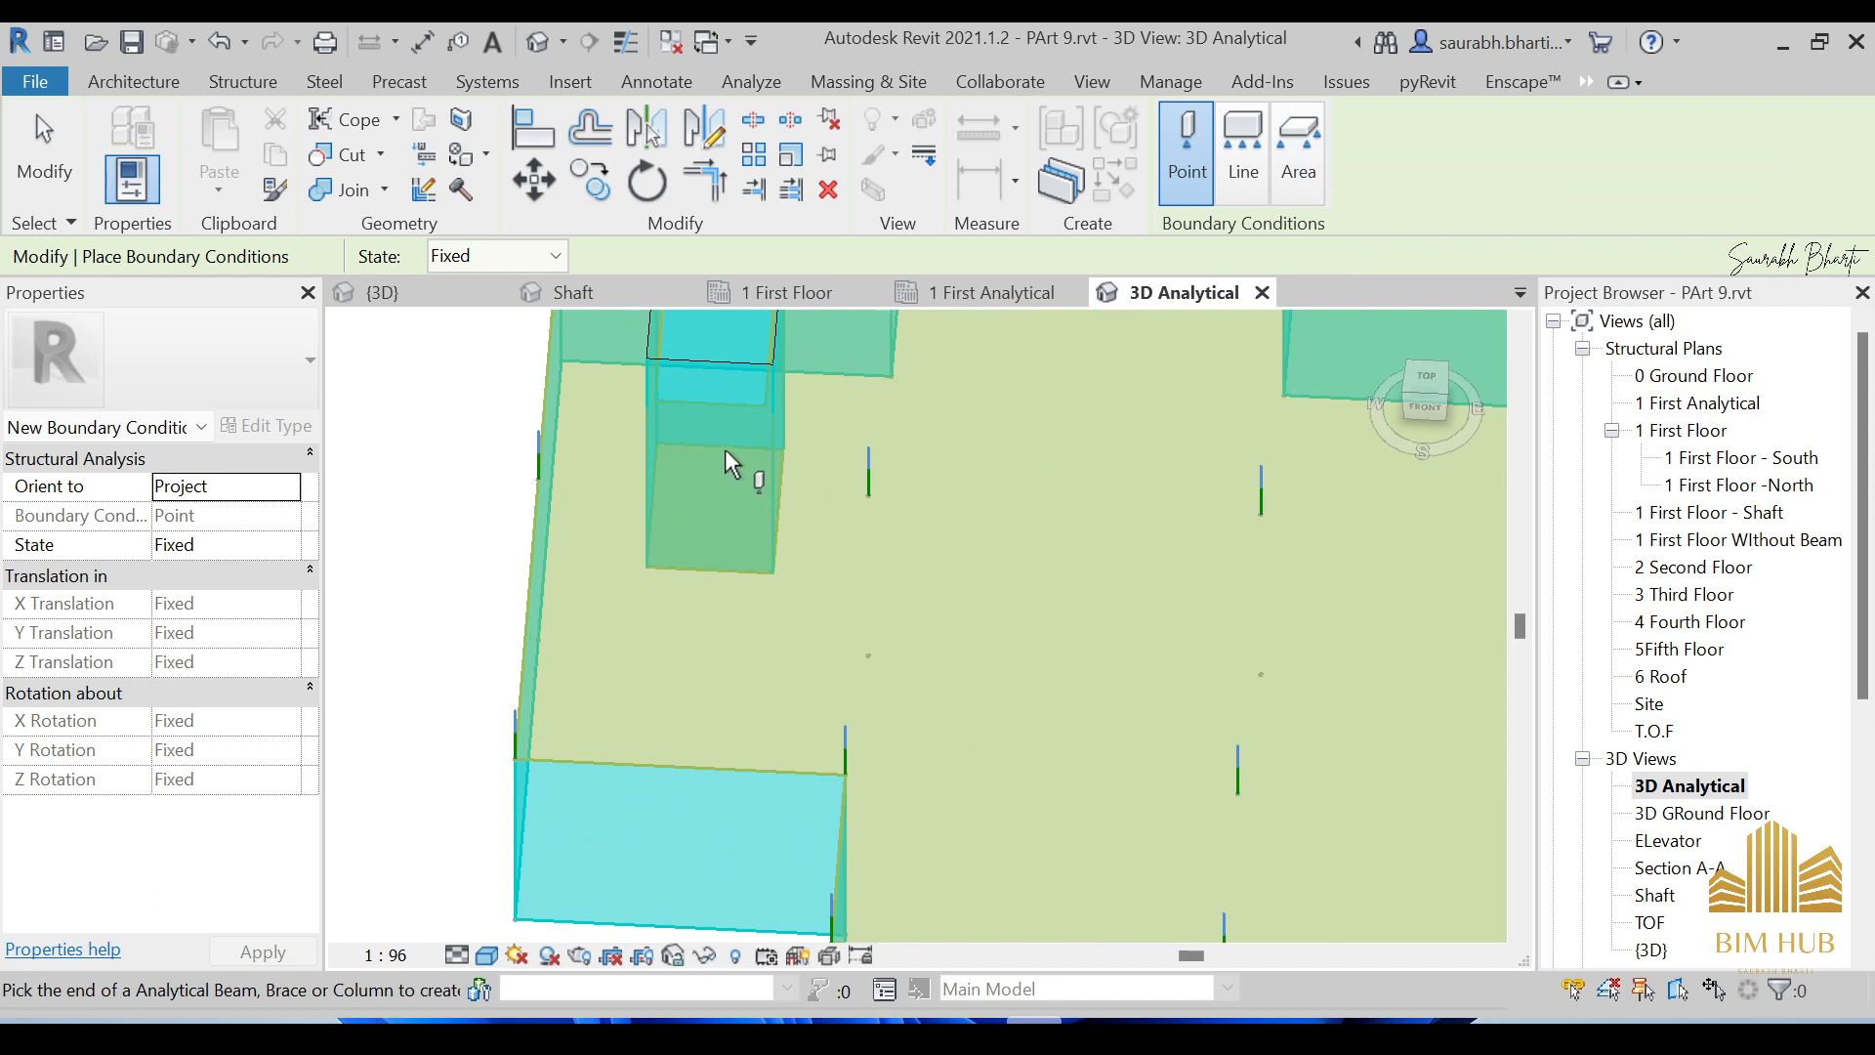
scroll(736, 528, down, 3)
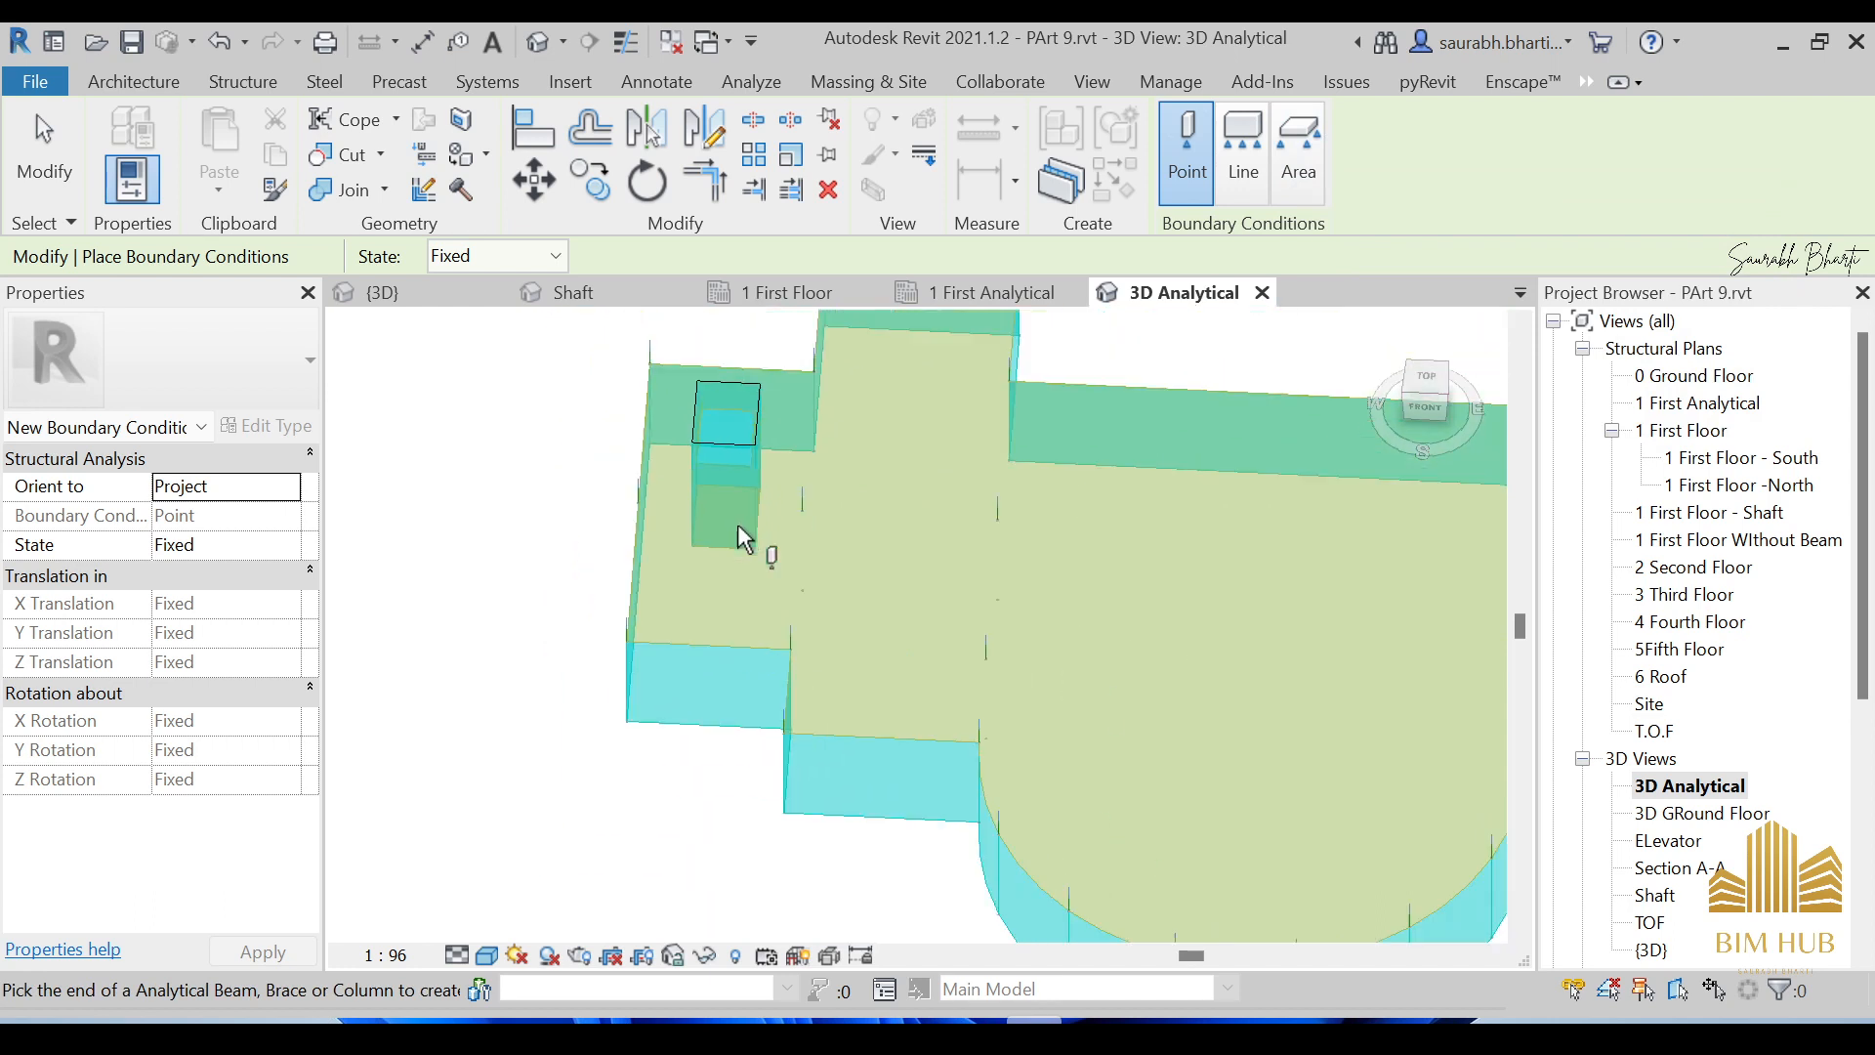
shift+middle_drag(932, 373, 930, 455)
scroll(899, 438, down, 3)
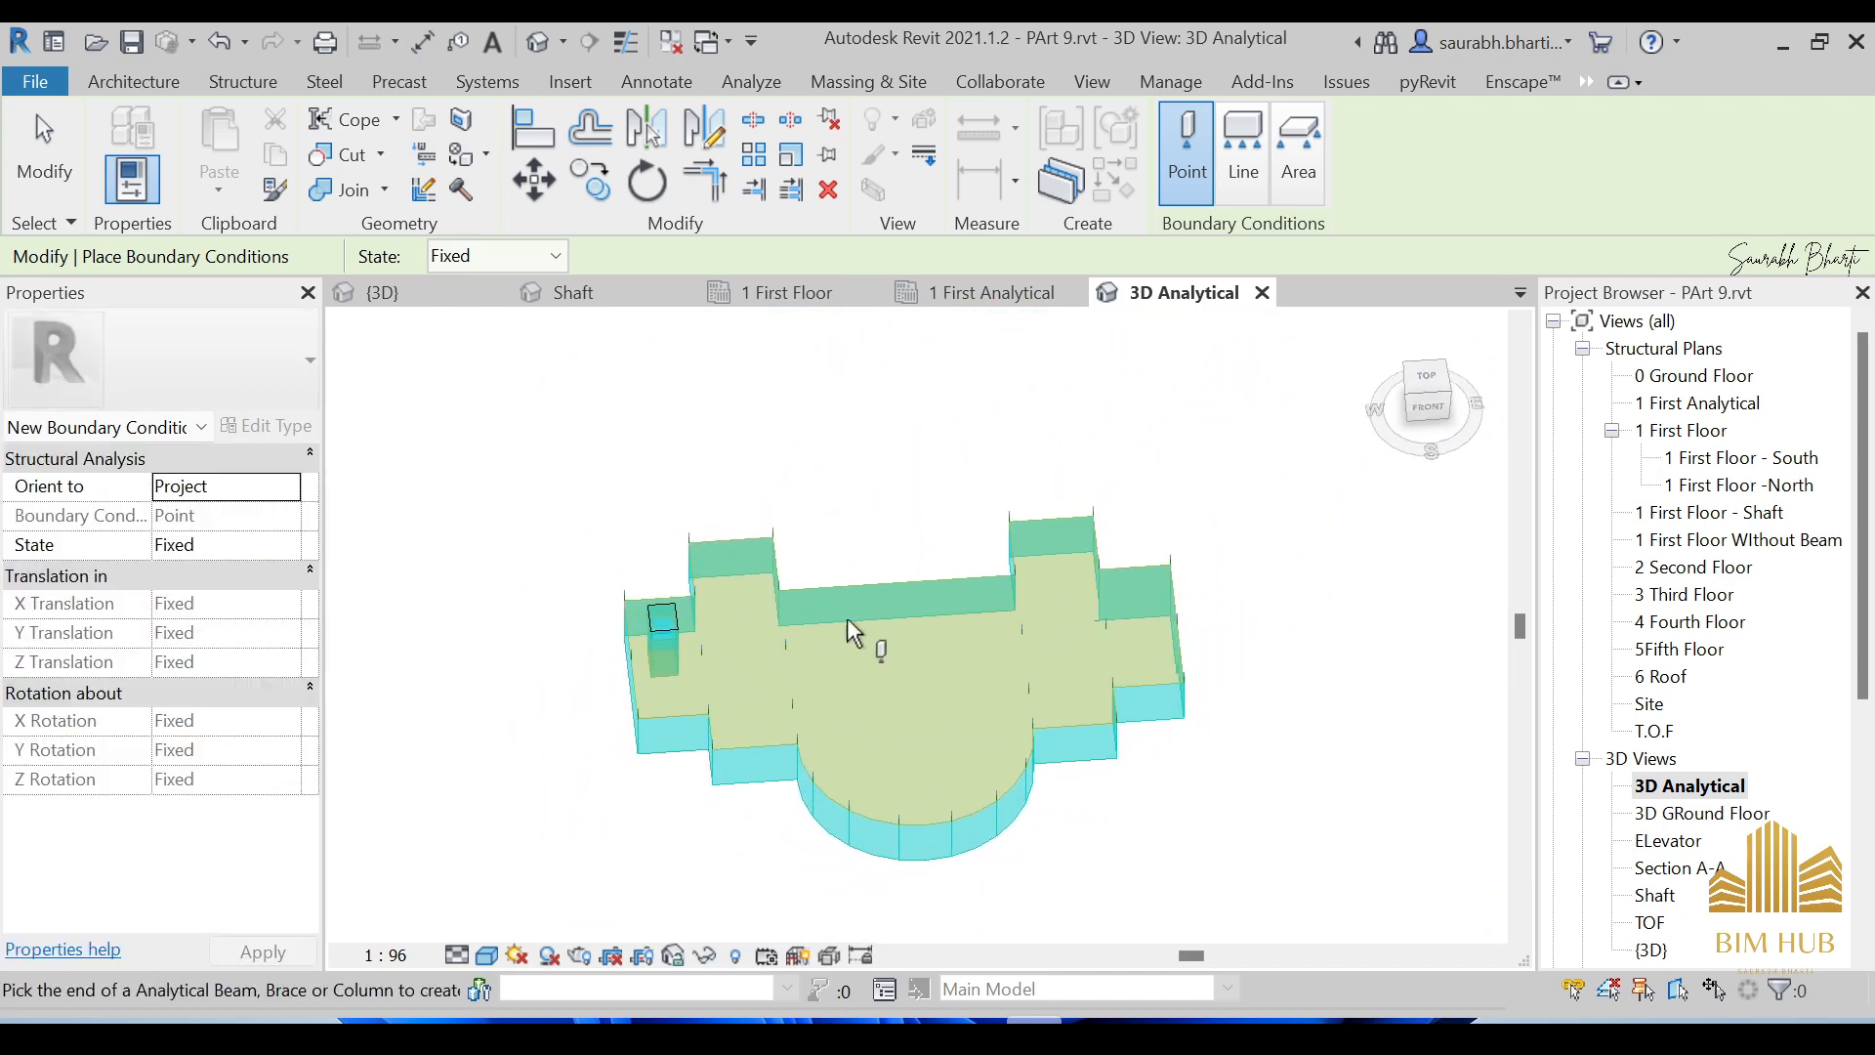
middle_drag(855, 633, 652, 585)
shift+middle_drag(820, 599, 691, 466)
scroll(615, 523, up, 5)
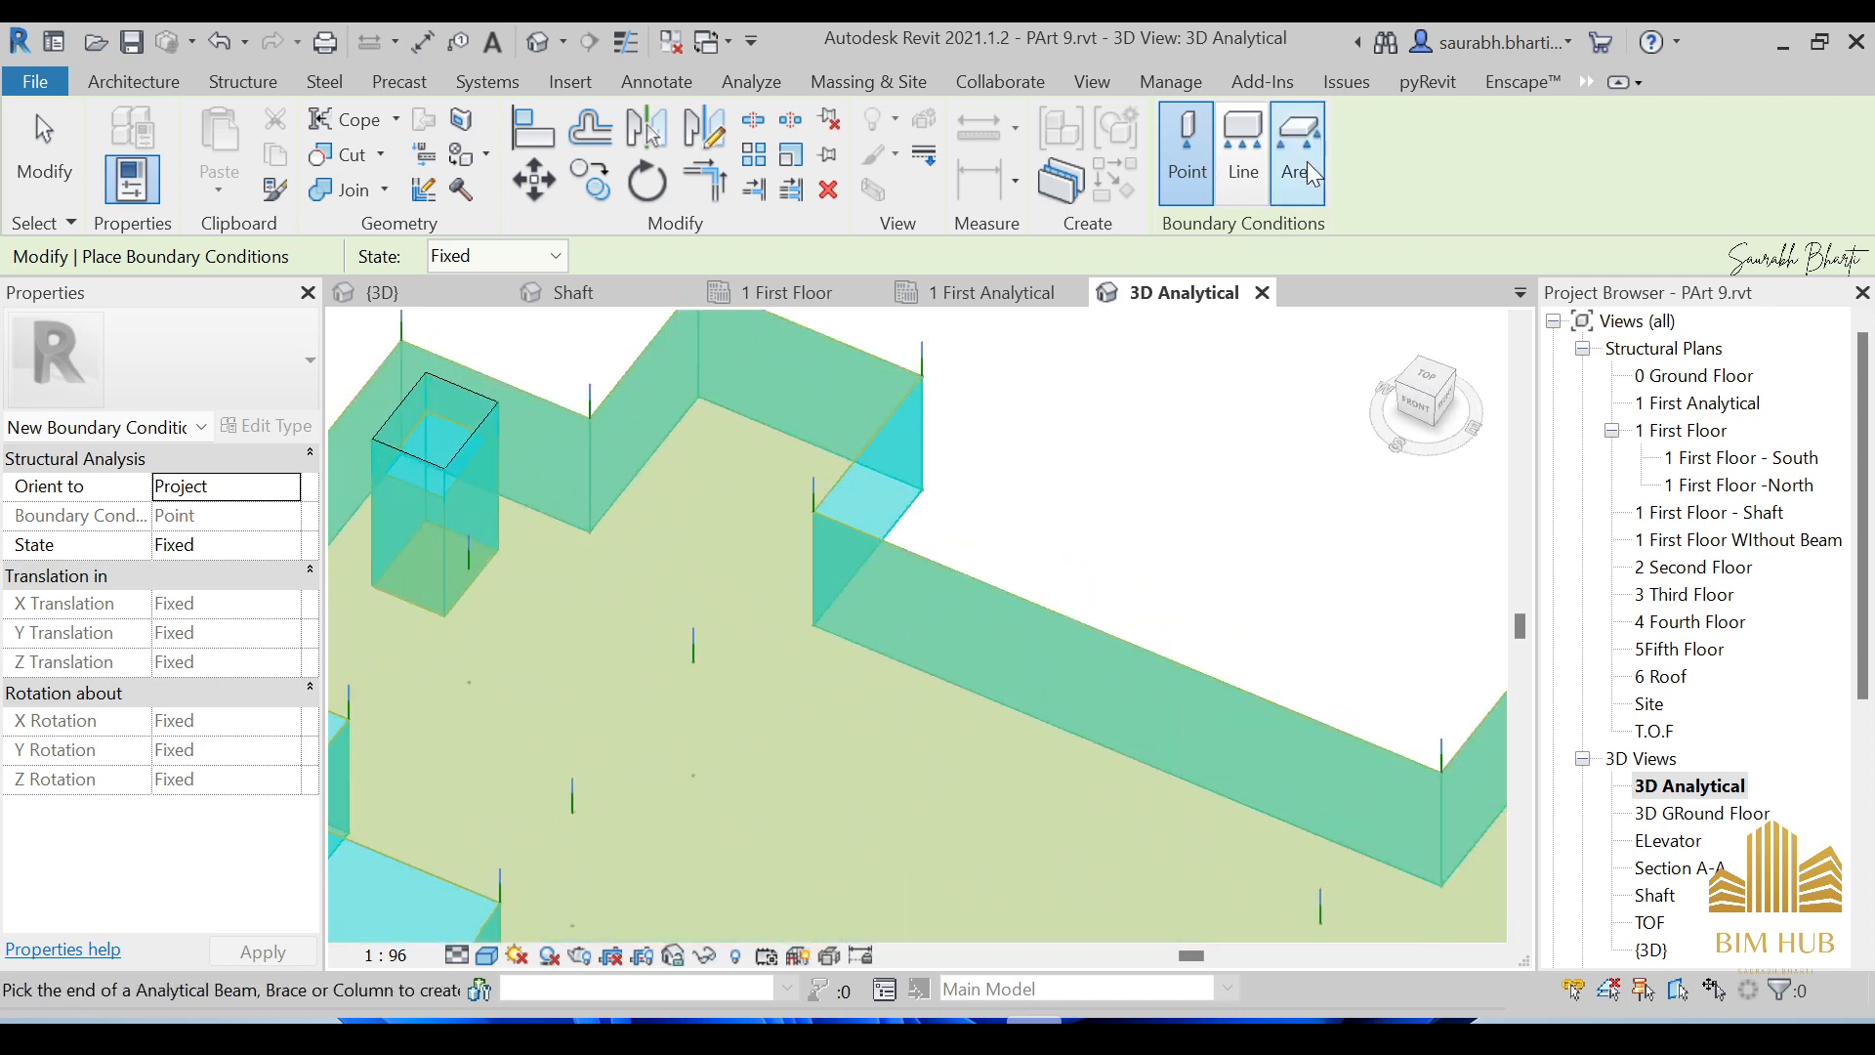
click(1246, 155)
scroll(783, 443, down, 4)
scroll(784, 443, up, 4)
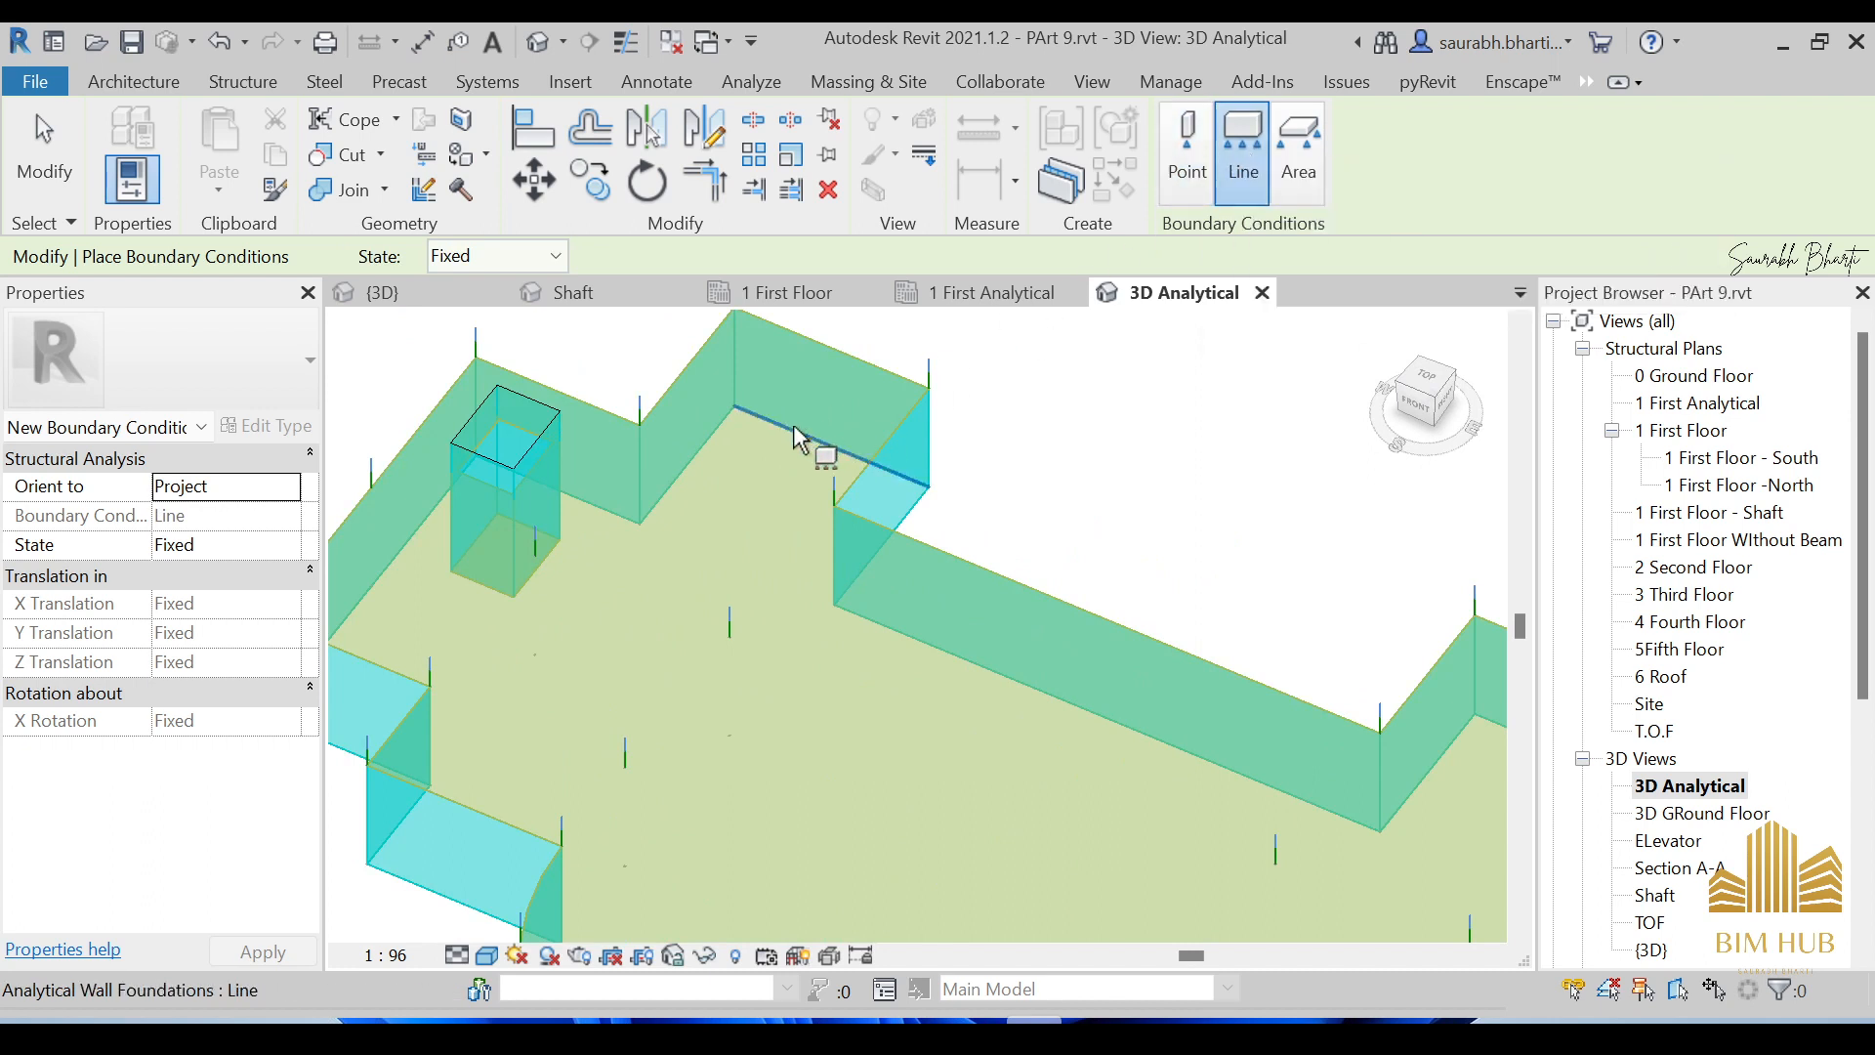
Keep the state Fixed and add line supports on two curved slab edges and one straight edge.
click(529, 262)
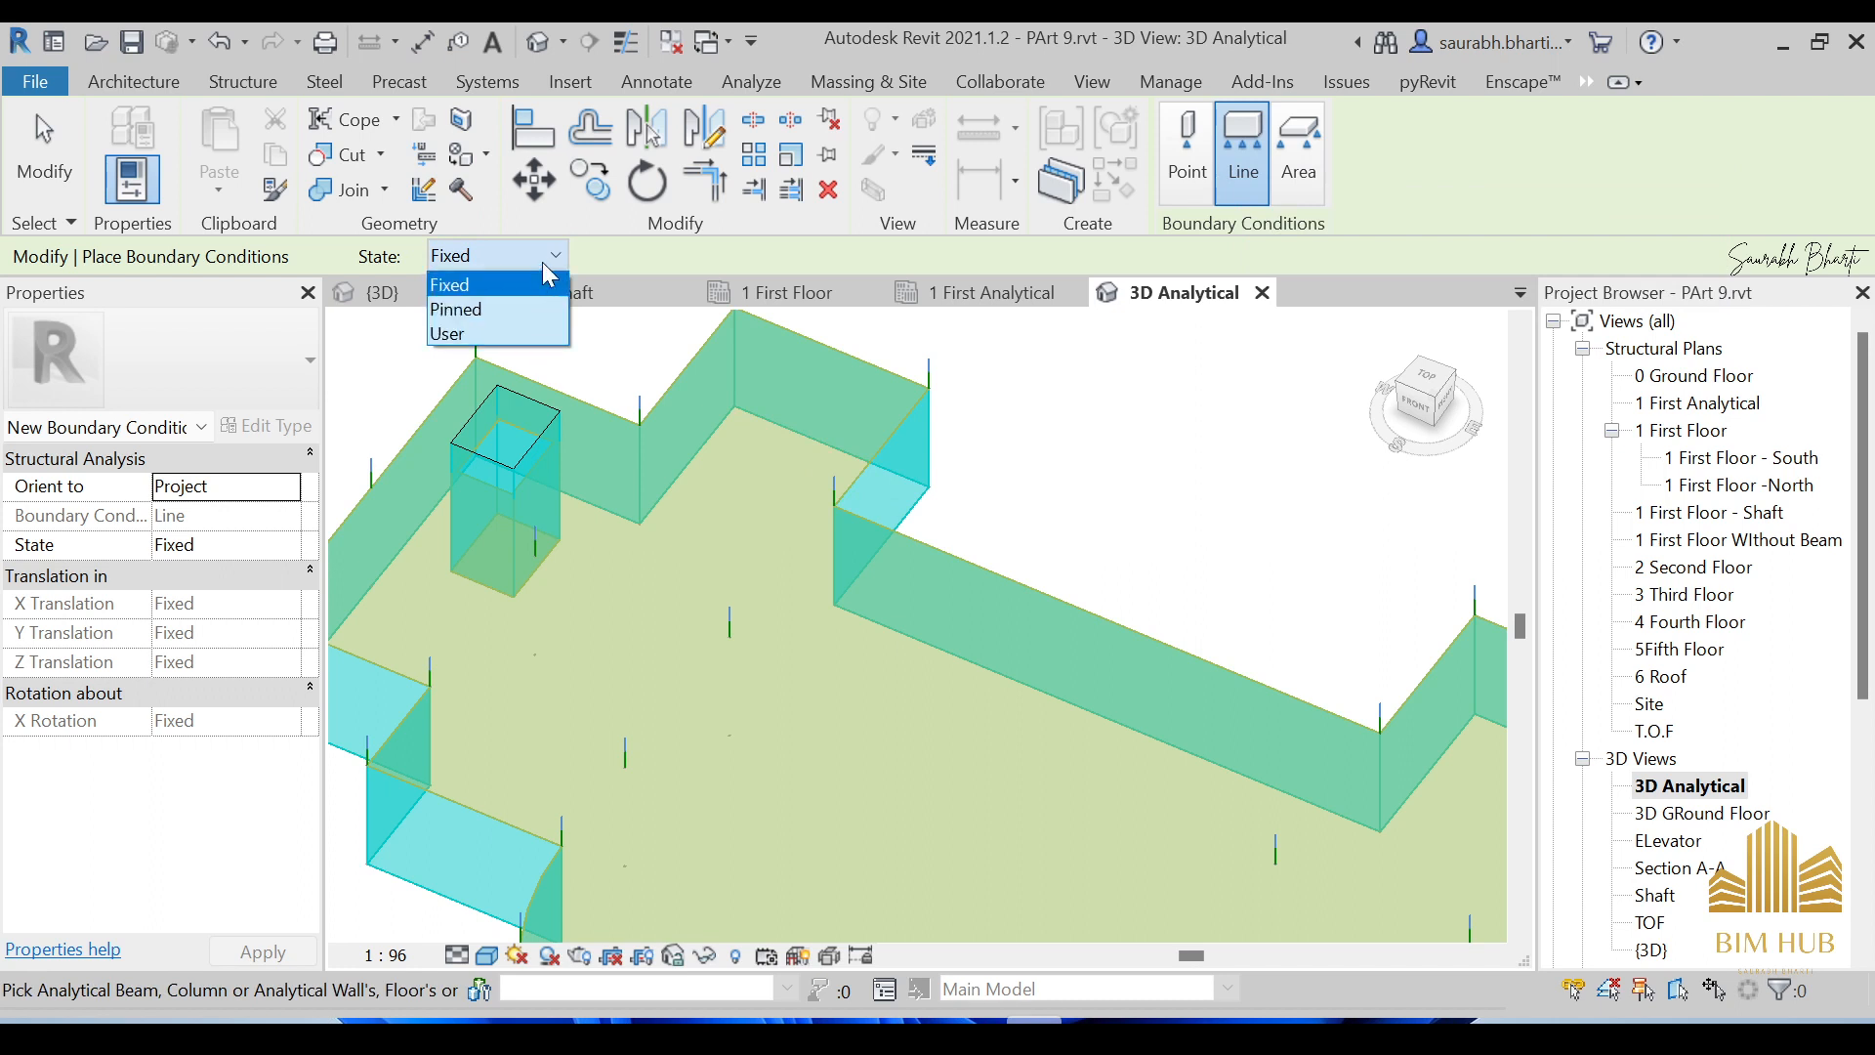
click(518, 285)
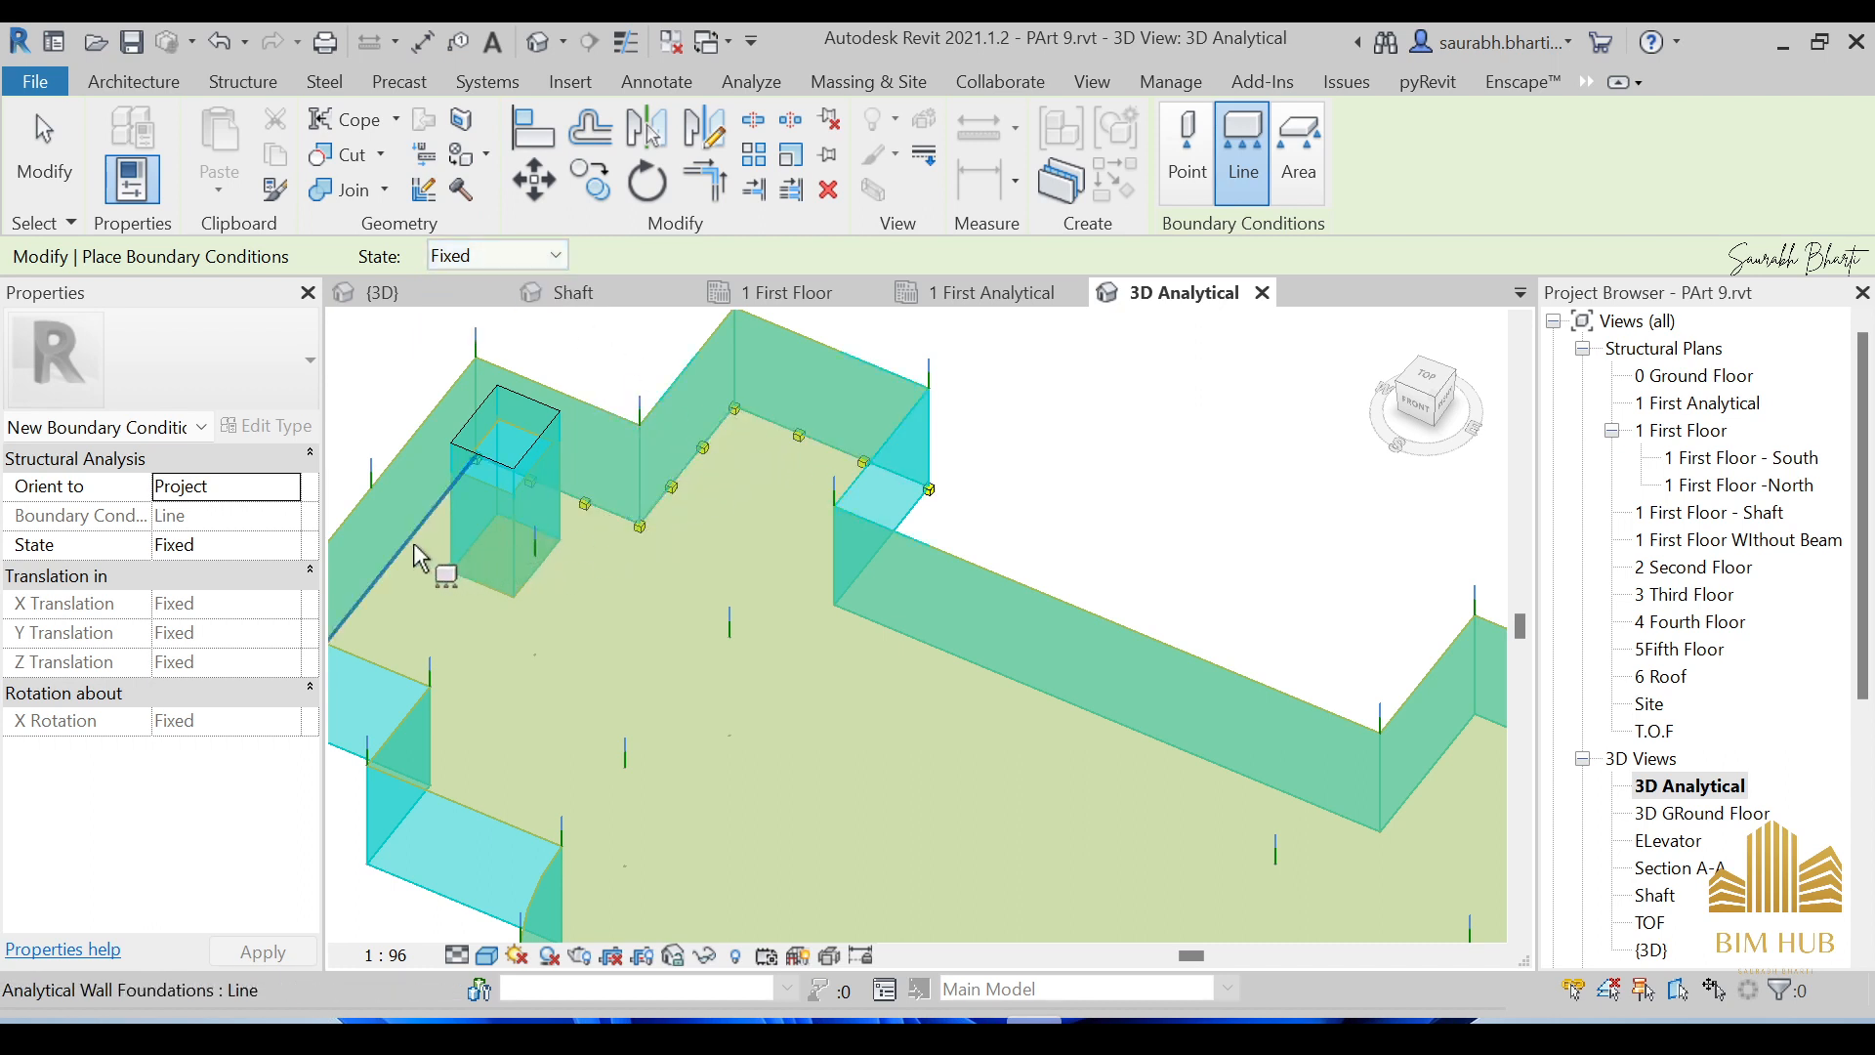
scroll(447, 547, down, 4)
middle_drag(615, 628, 804, 571)
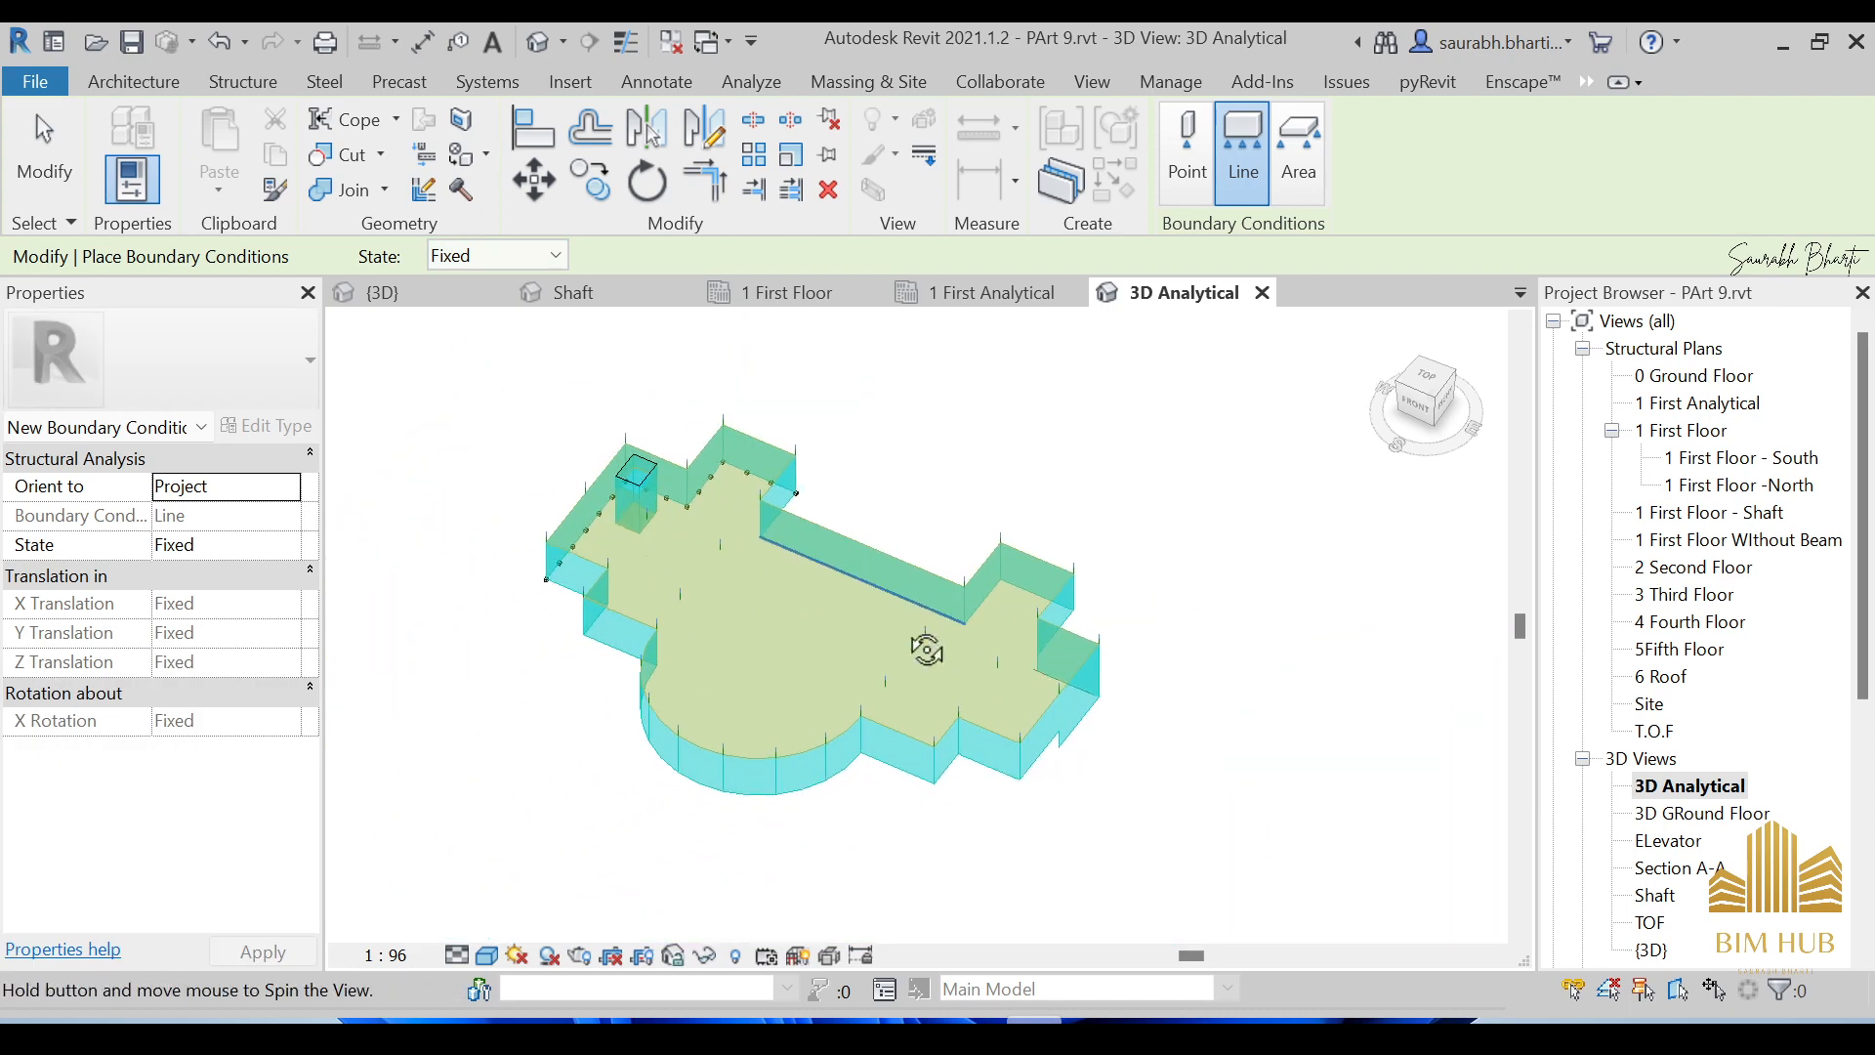
shift+middle_drag(925, 649, 584, 630)
scroll(957, 559, up, 5)
scroll(1025, 503, up, 3)
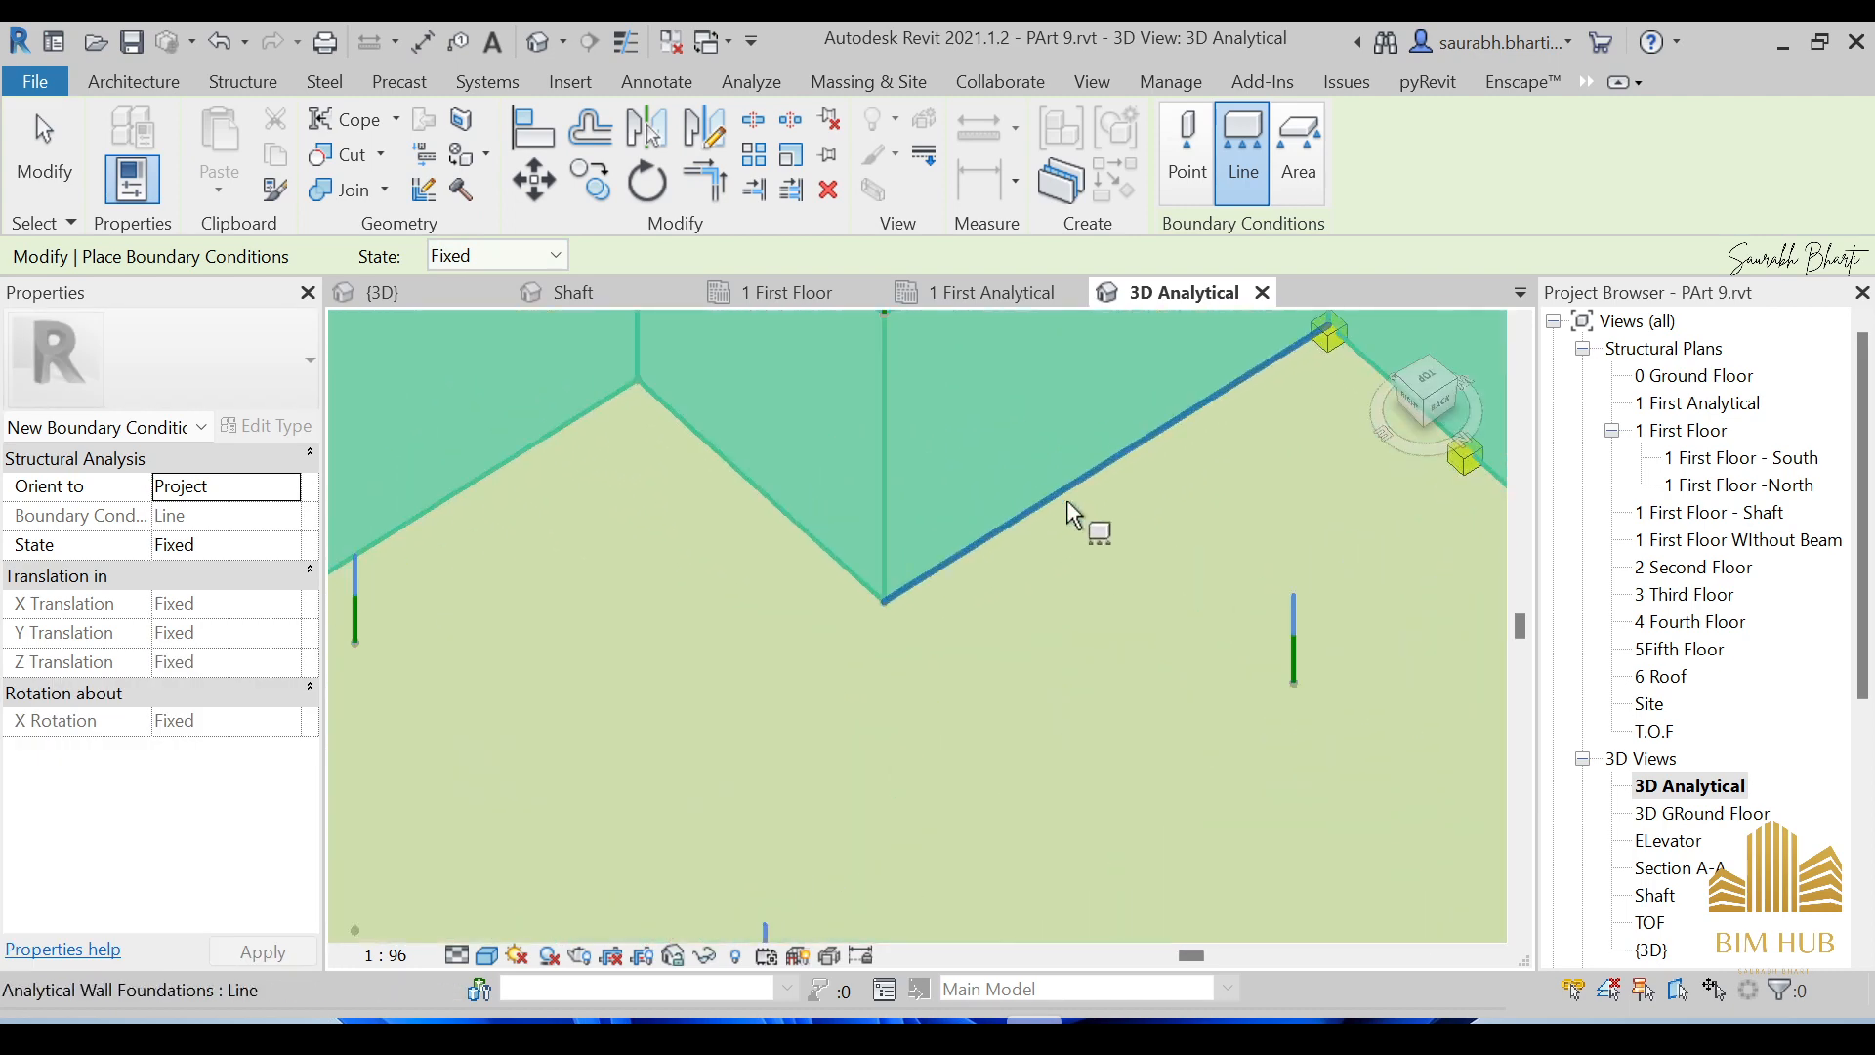
scroll(768, 520, down, 3)
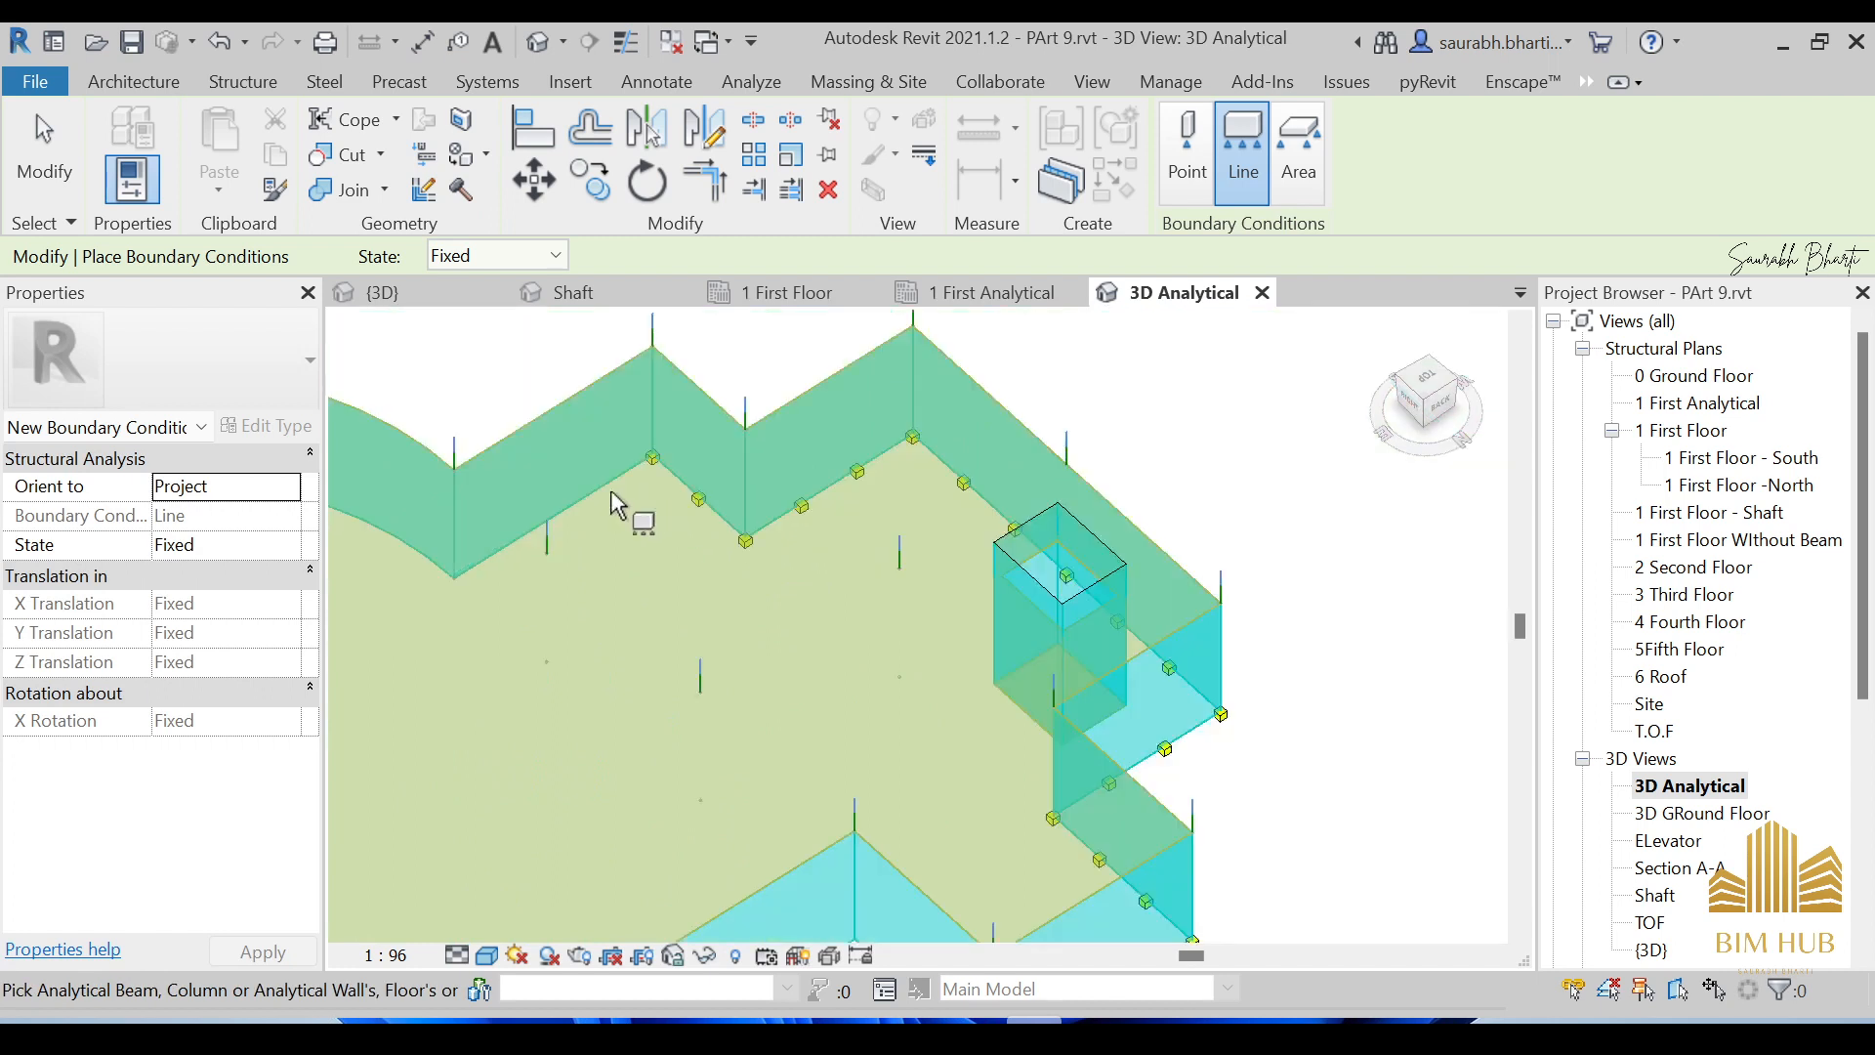
scroll(518, 581, down, 3)
scroll(508, 567, up, 2)
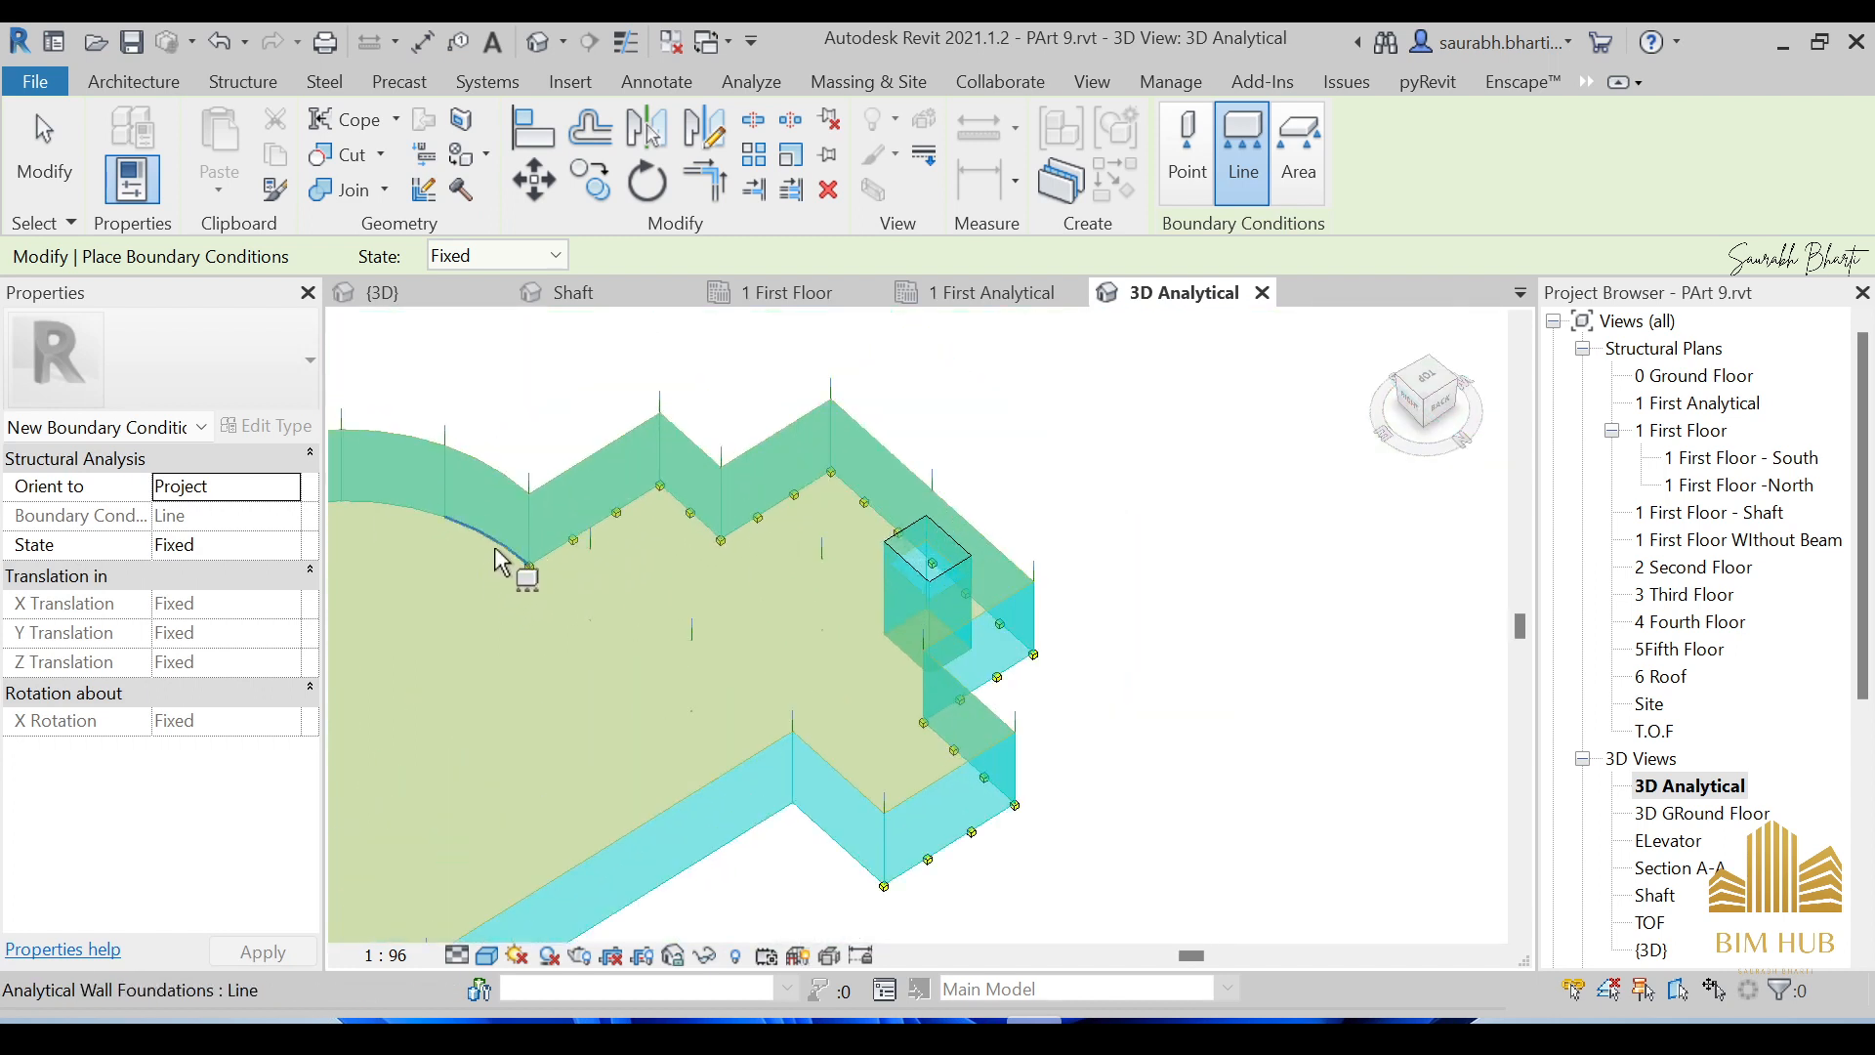
shift+middle_drag(460, 536, 1213, 436)
scroll(509, 543, up, 3)
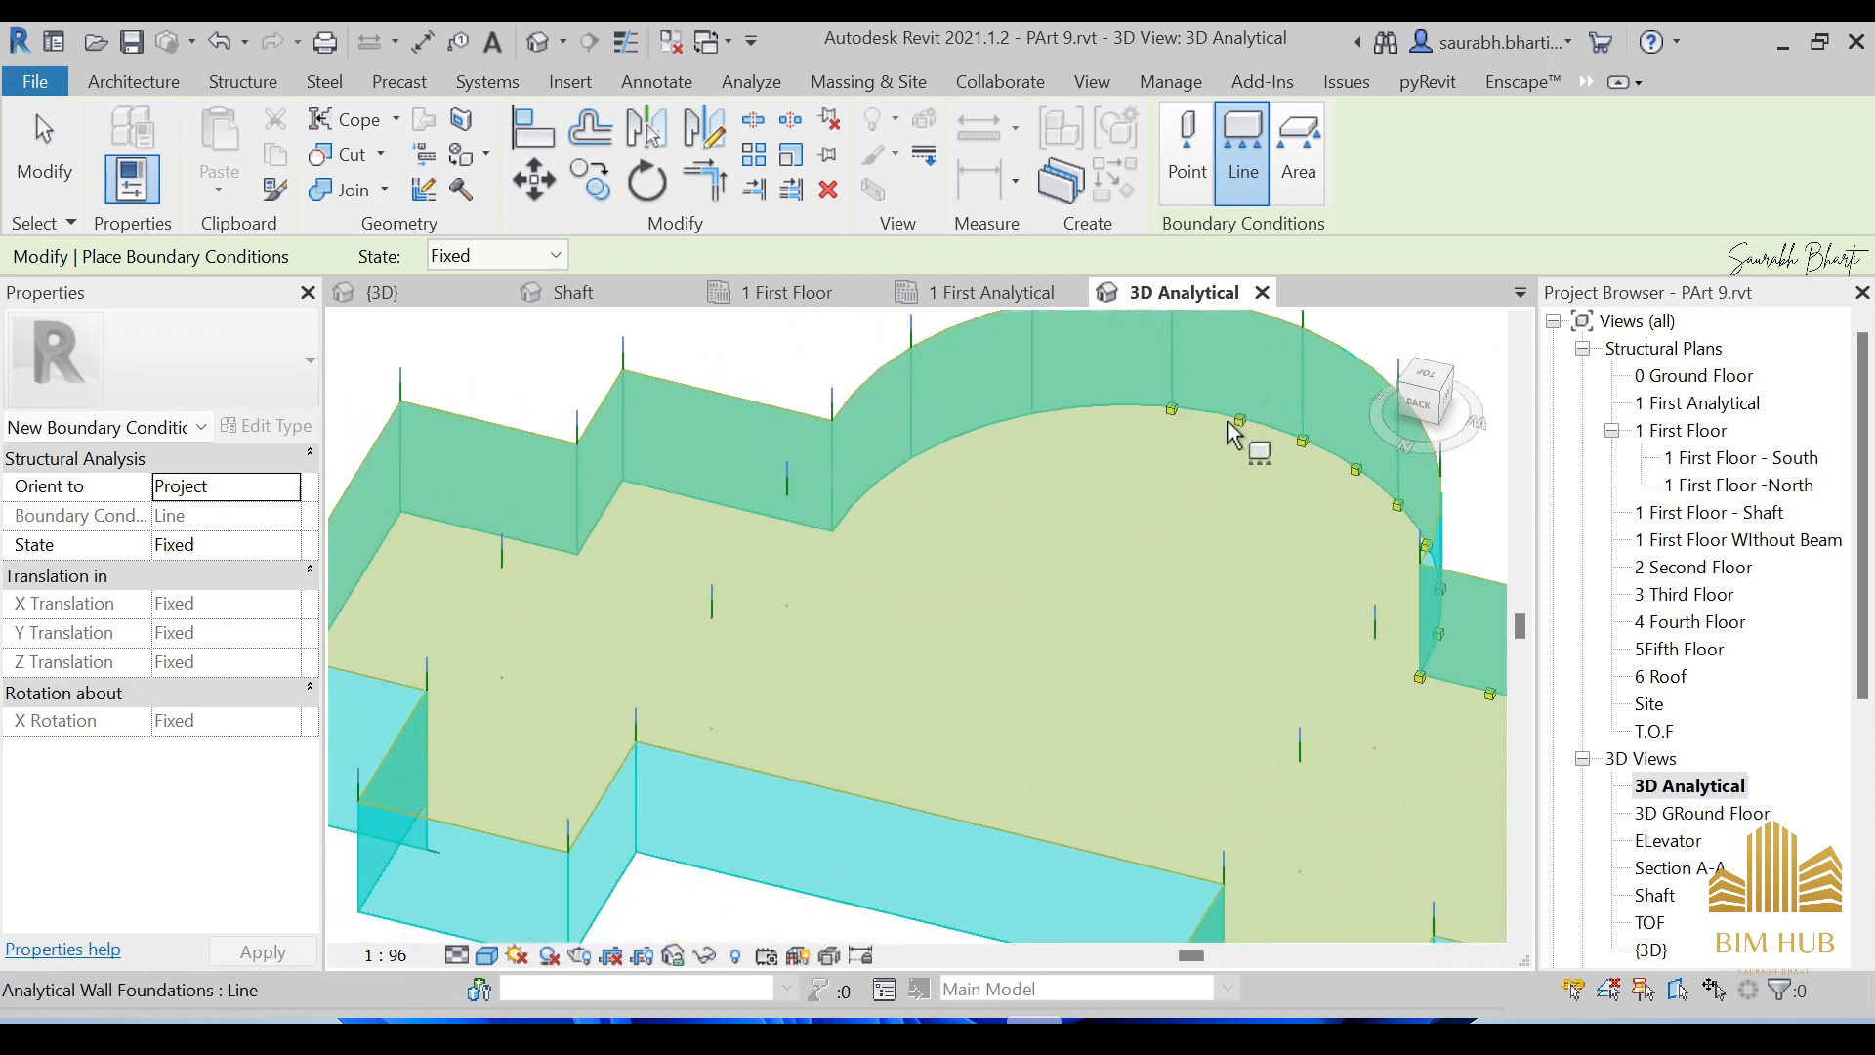
click(1109, 409)
click(1022, 421)
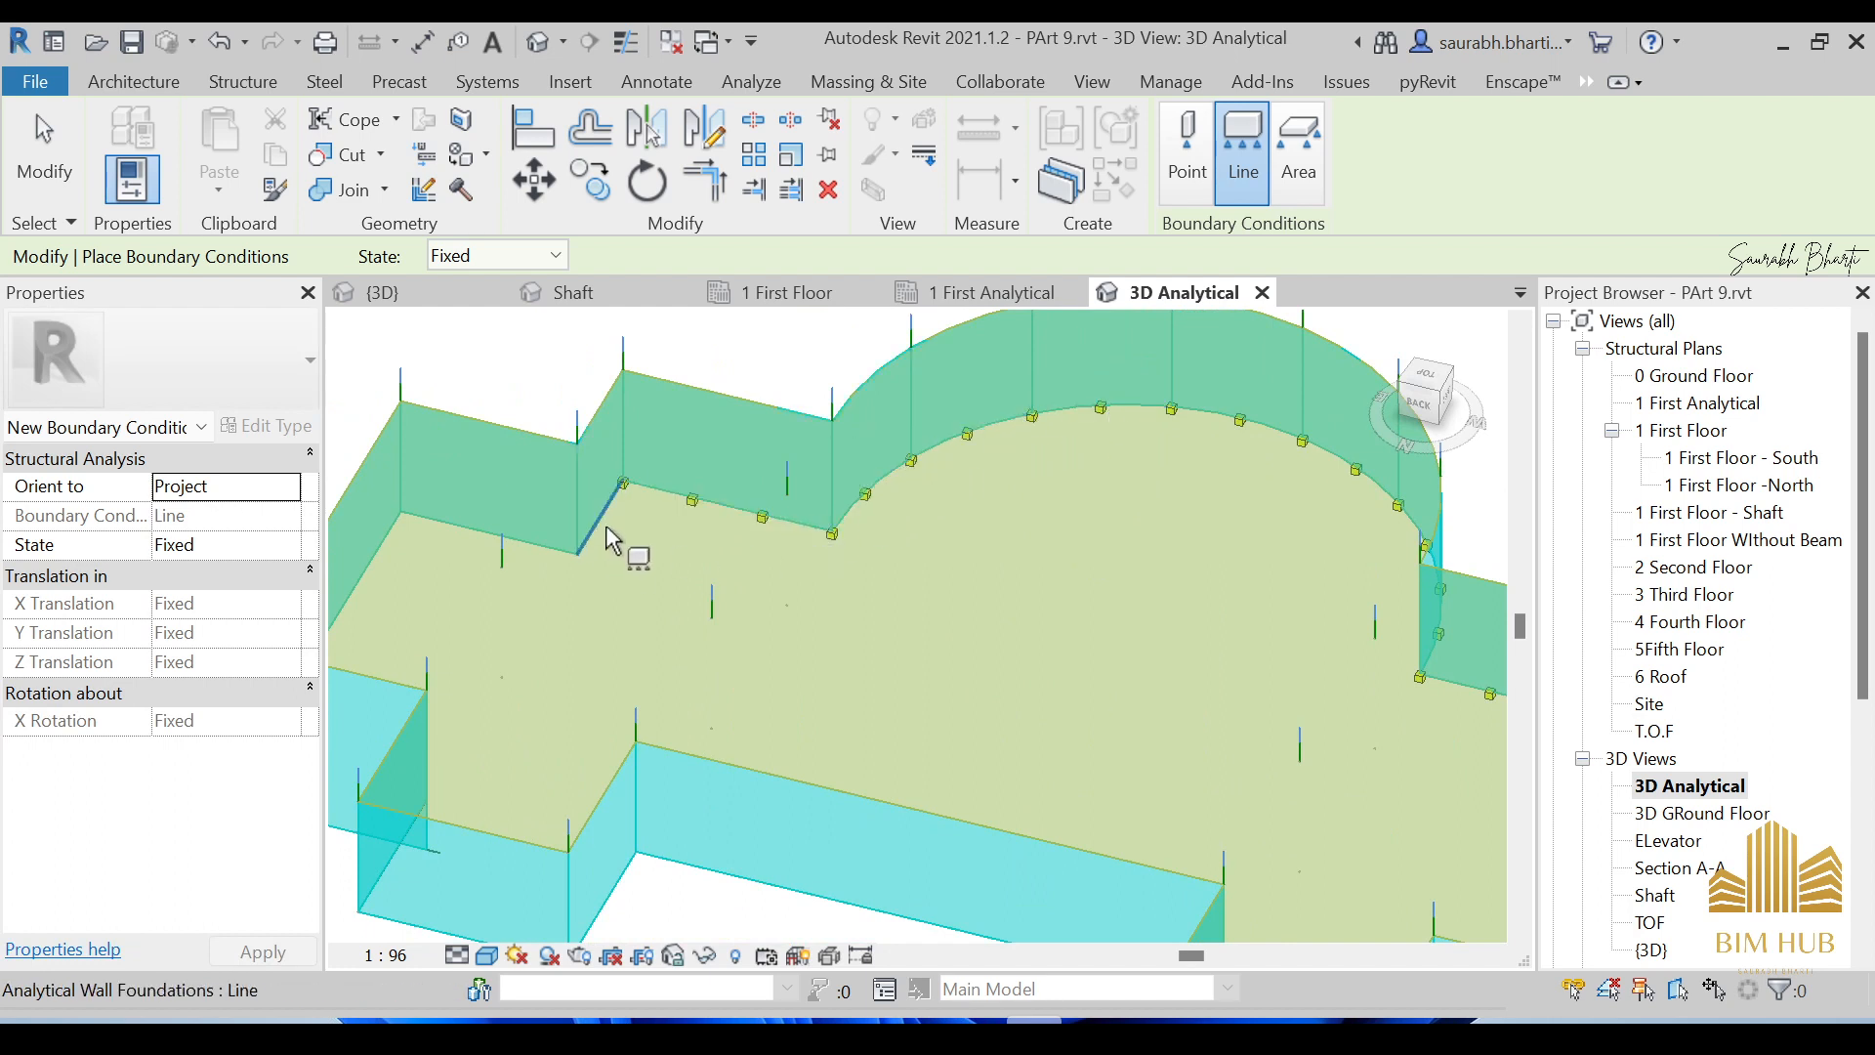
click(563, 561)
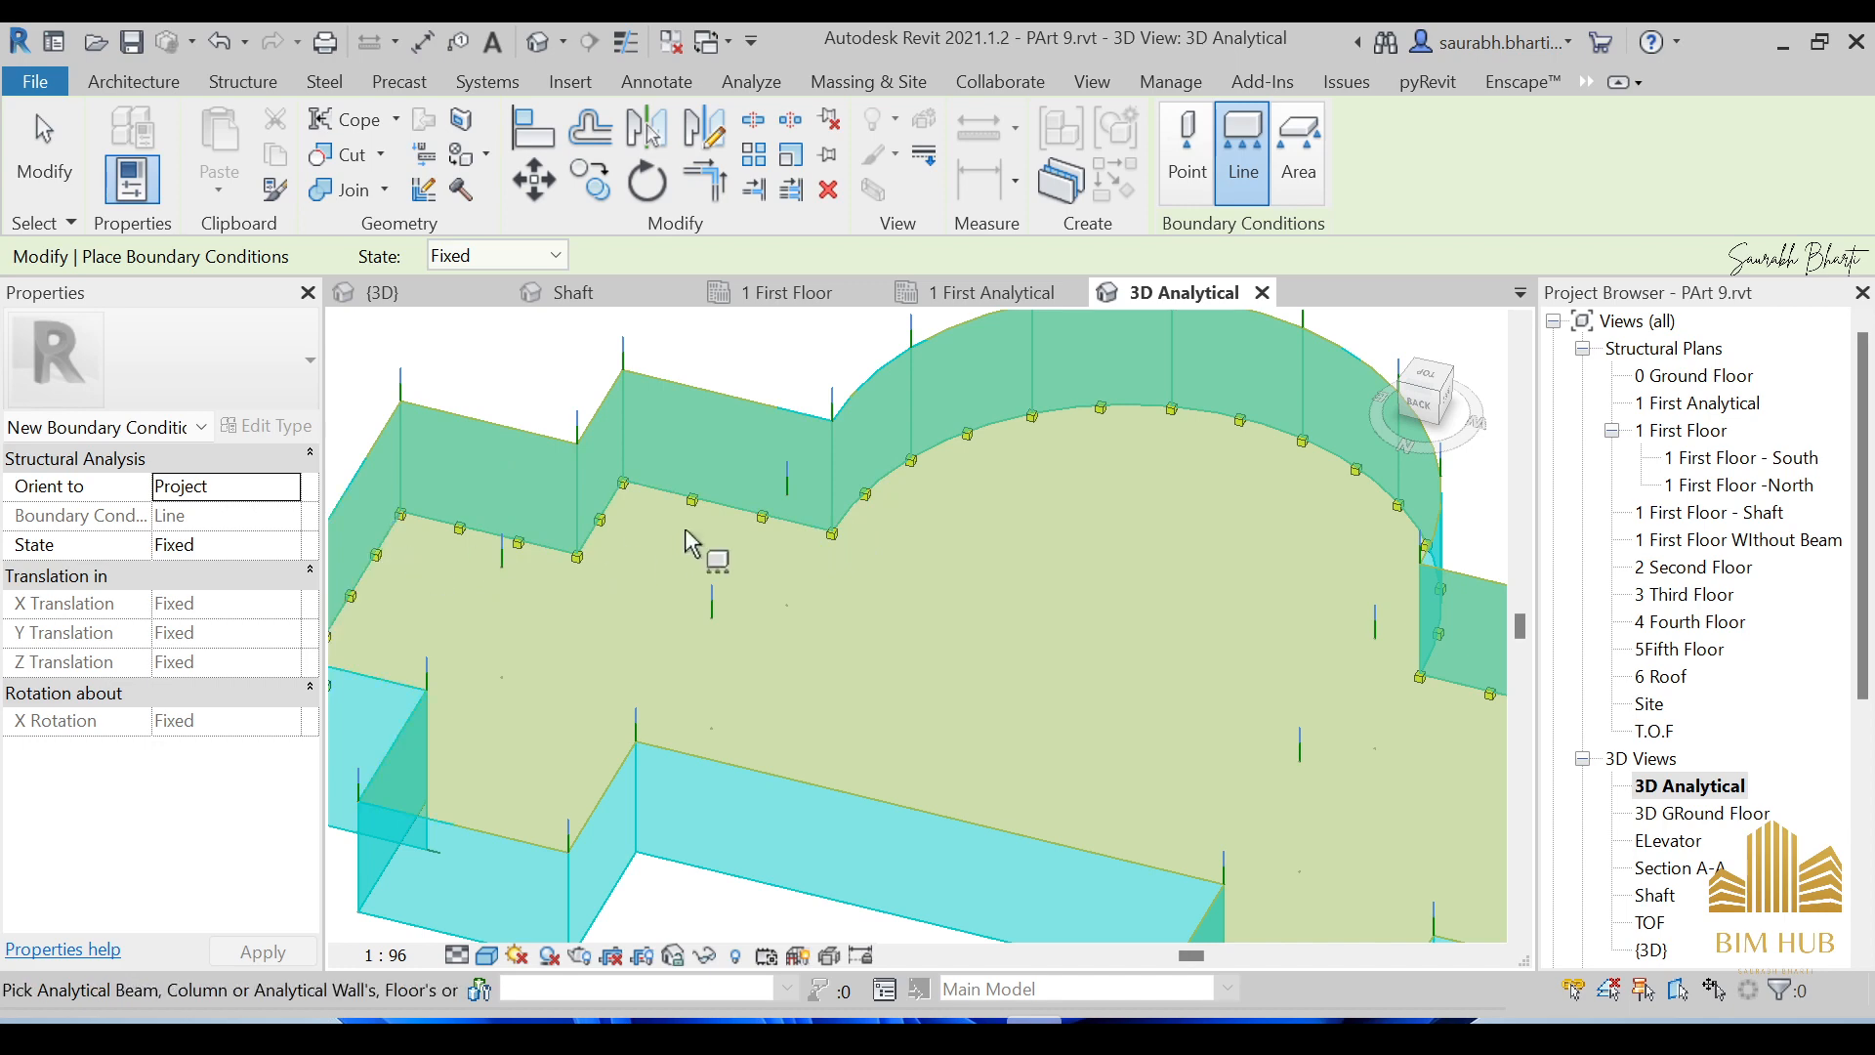
Add fixed line supports along the right and long left wall foundation edges.
scroll(685, 532, down, 4)
middle_drag(952, 644, 882, 678)
shift+middle_drag(1039, 653, 623, 696)
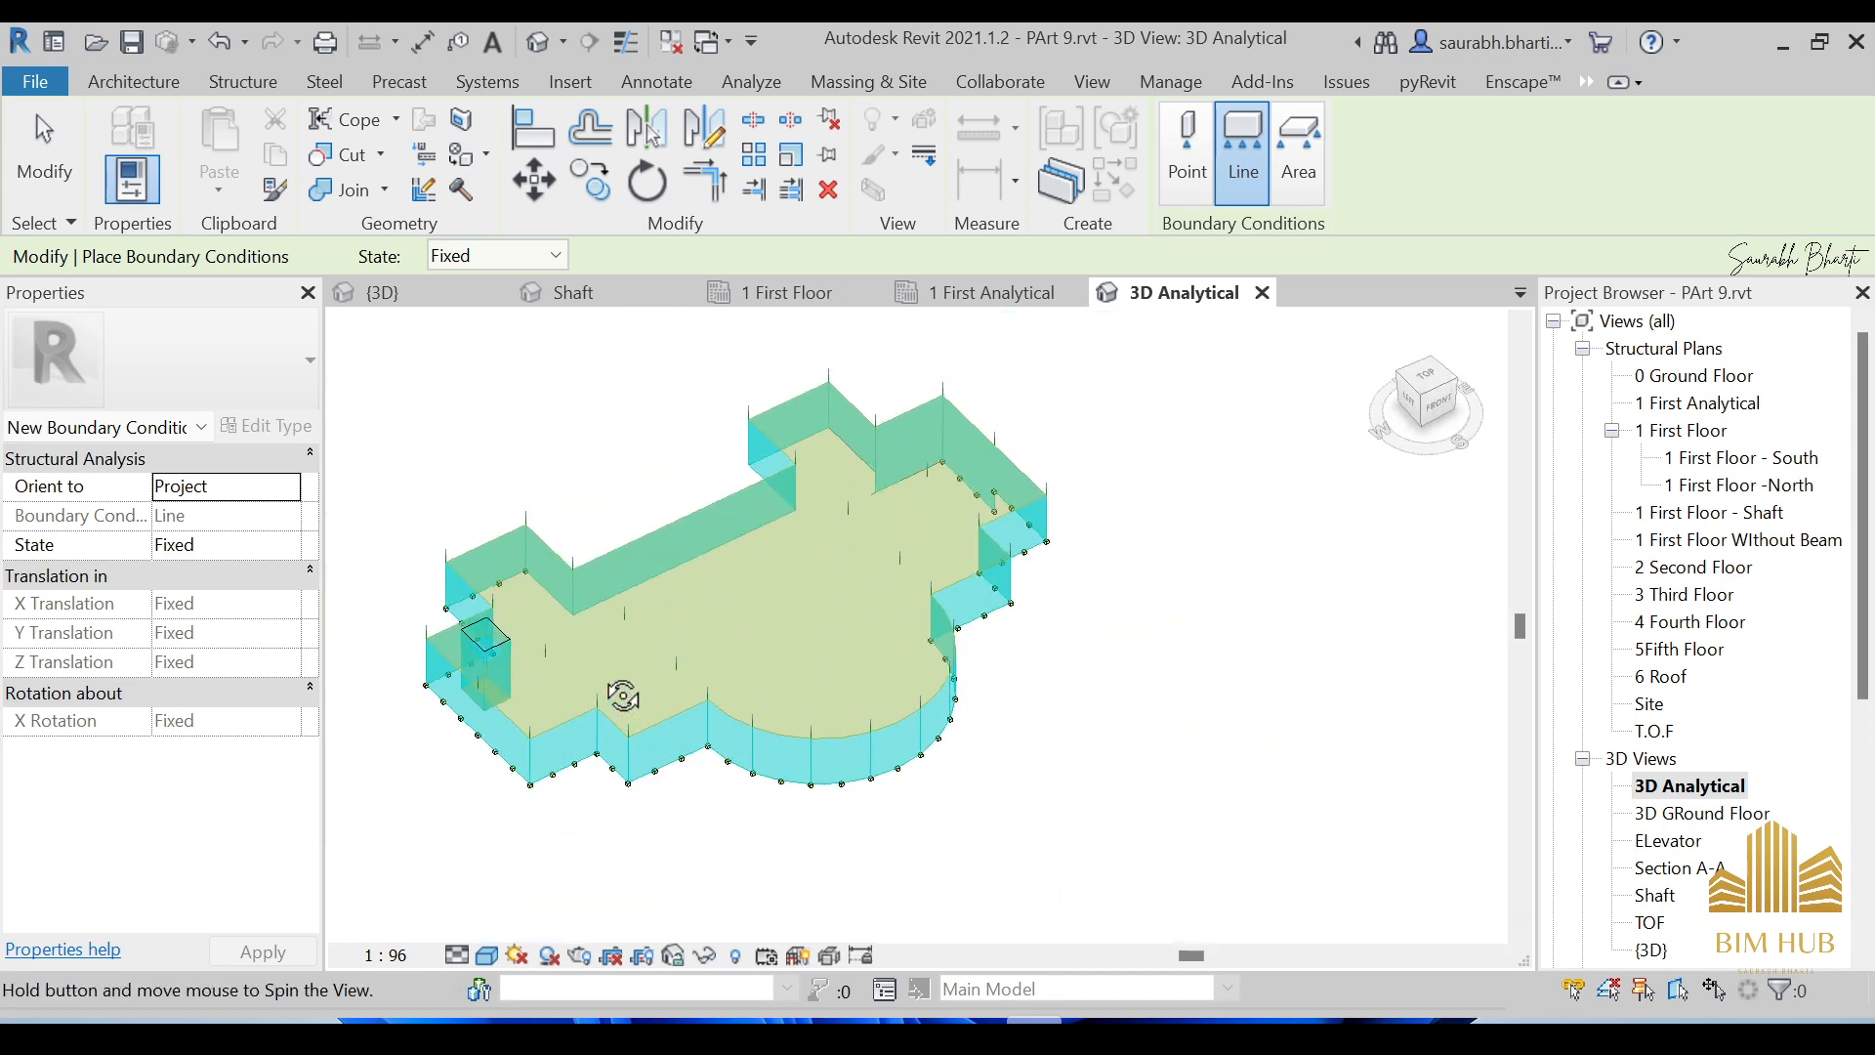
scroll(926, 484, up, 5)
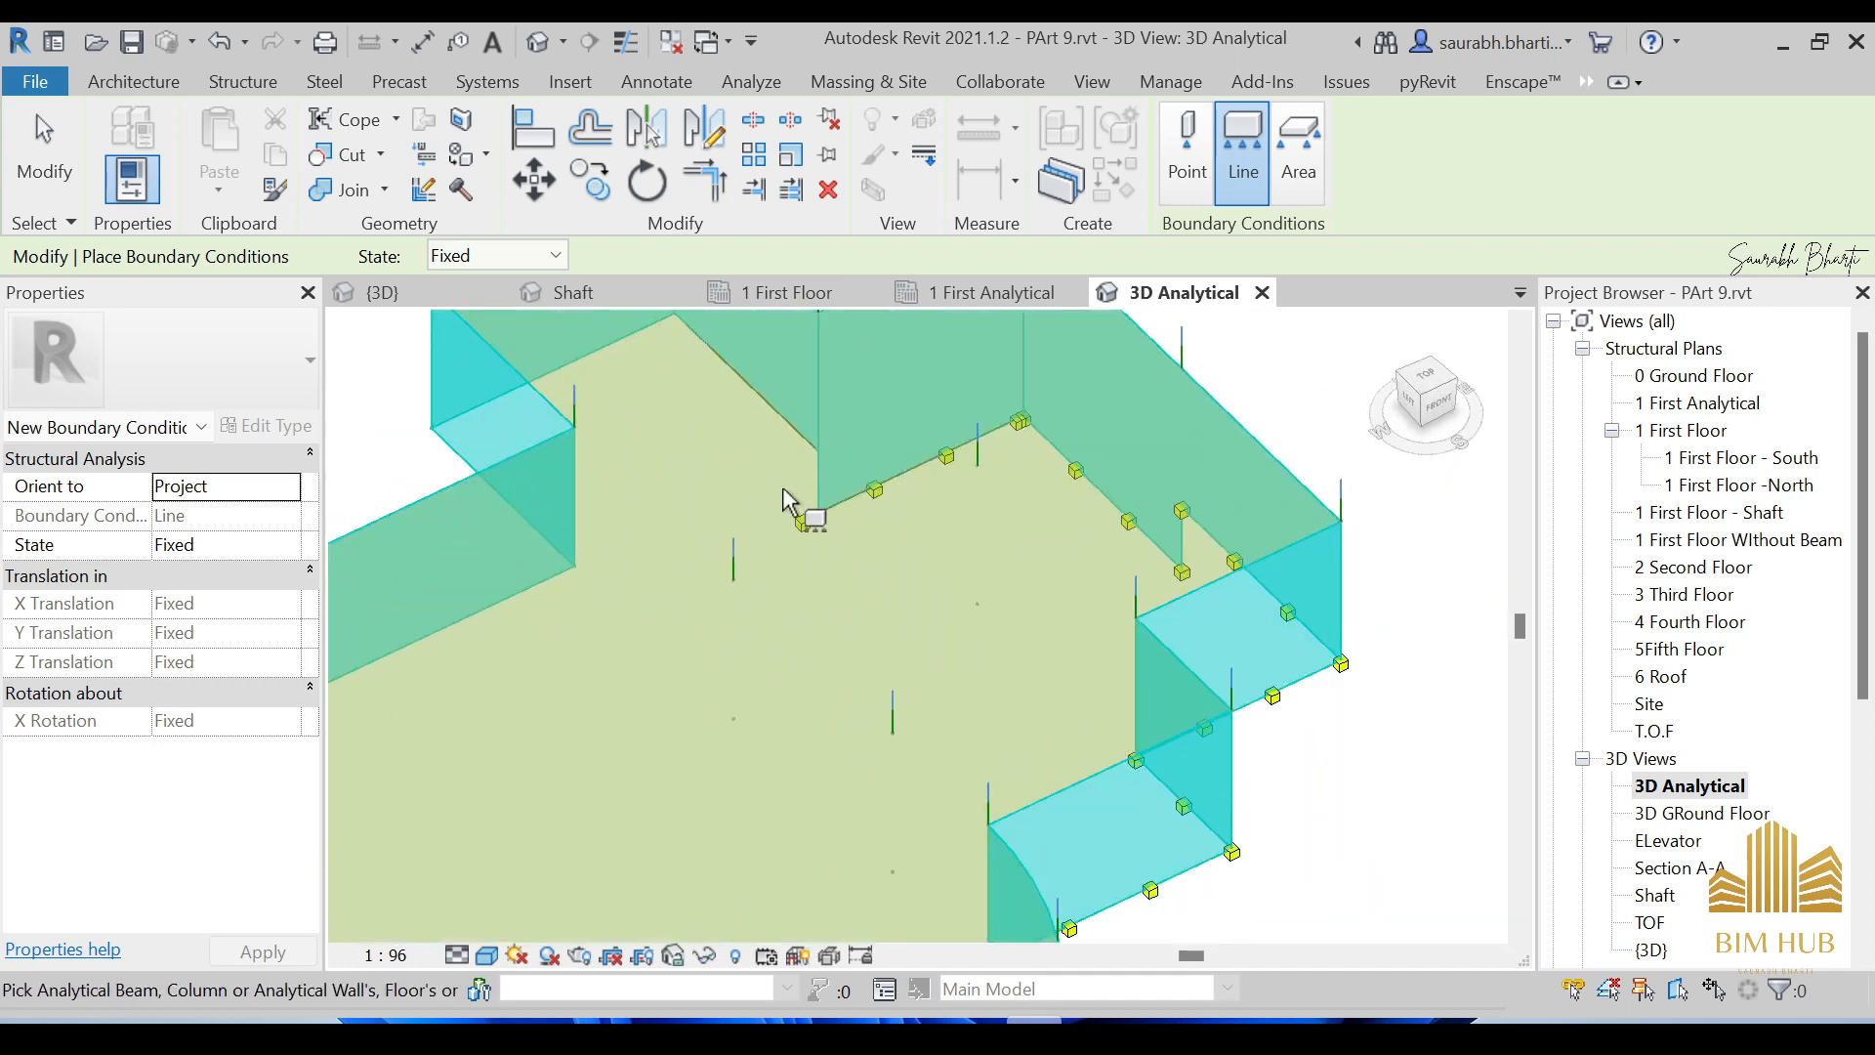
shift+middle_drag(808, 507, 1325, 511)
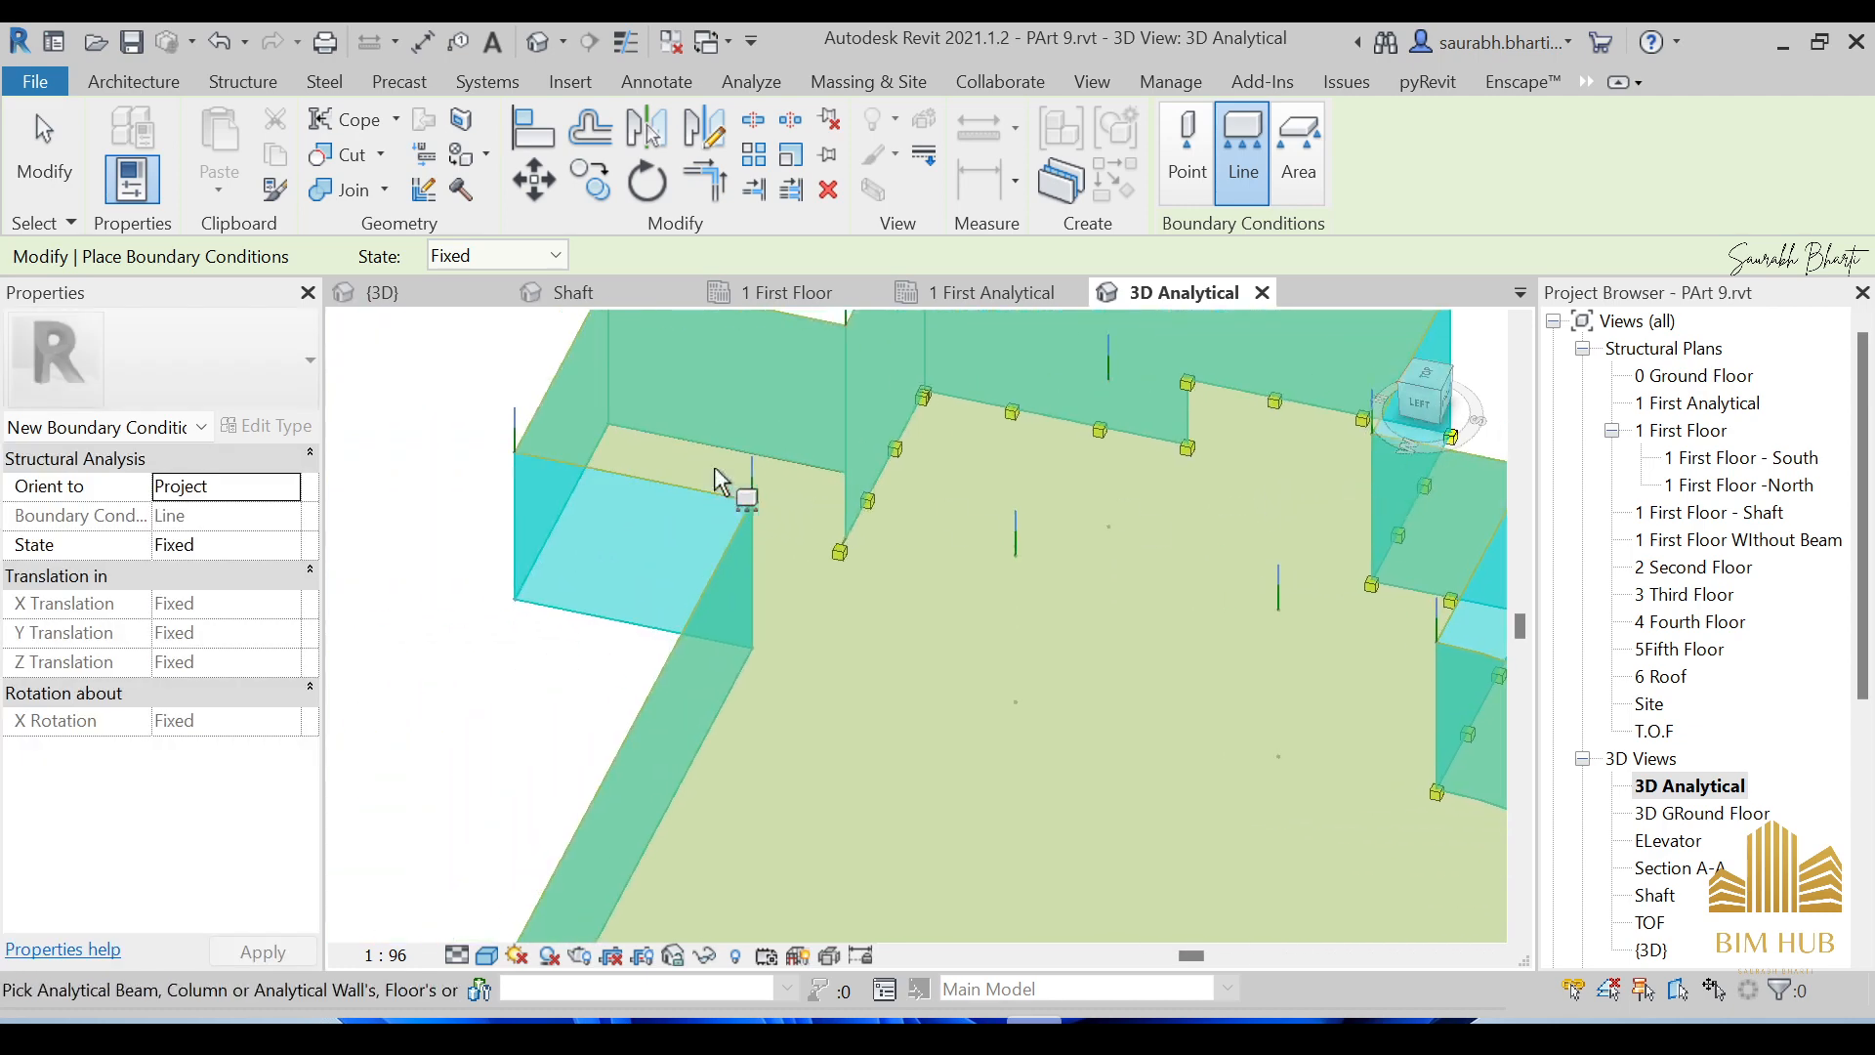
scroll(1055, 531, down, 6)
shift+middle_drag(1055, 531, 777, 630)
scroll(1358, 641, up, 5)
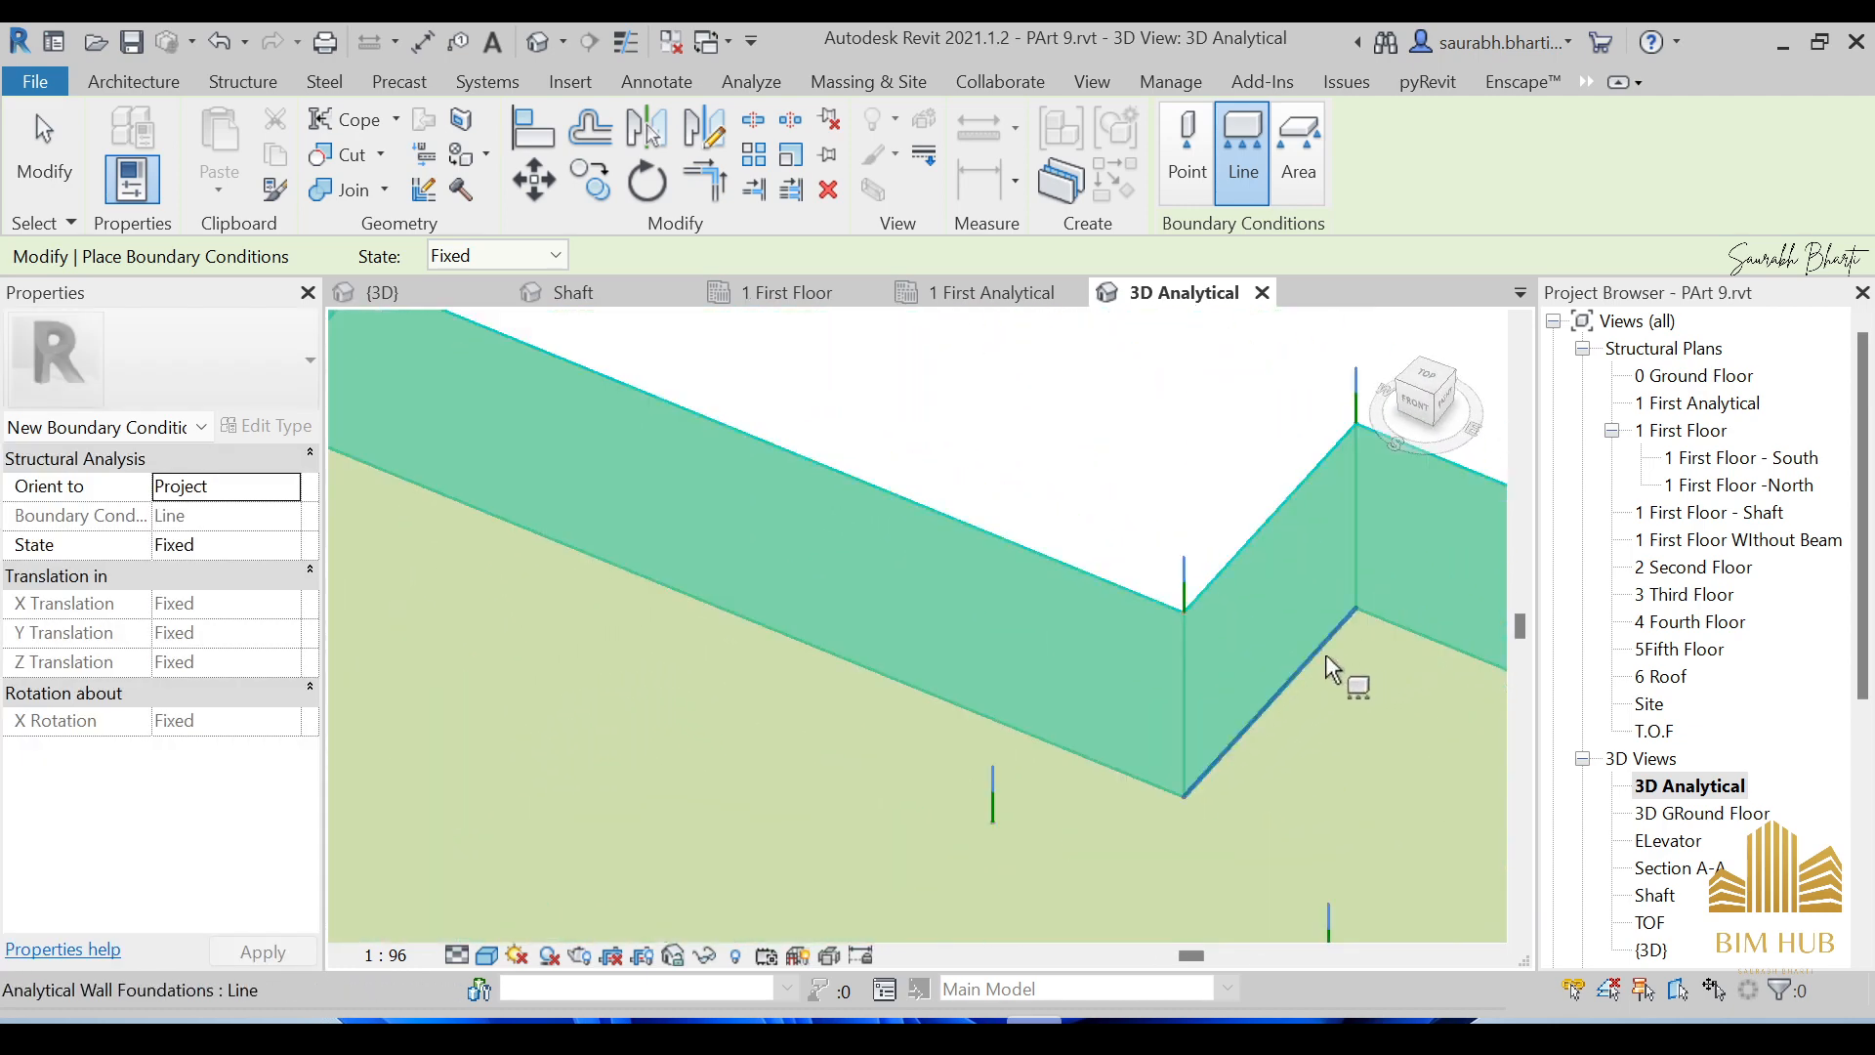
click(1403, 627)
click(1101, 766)
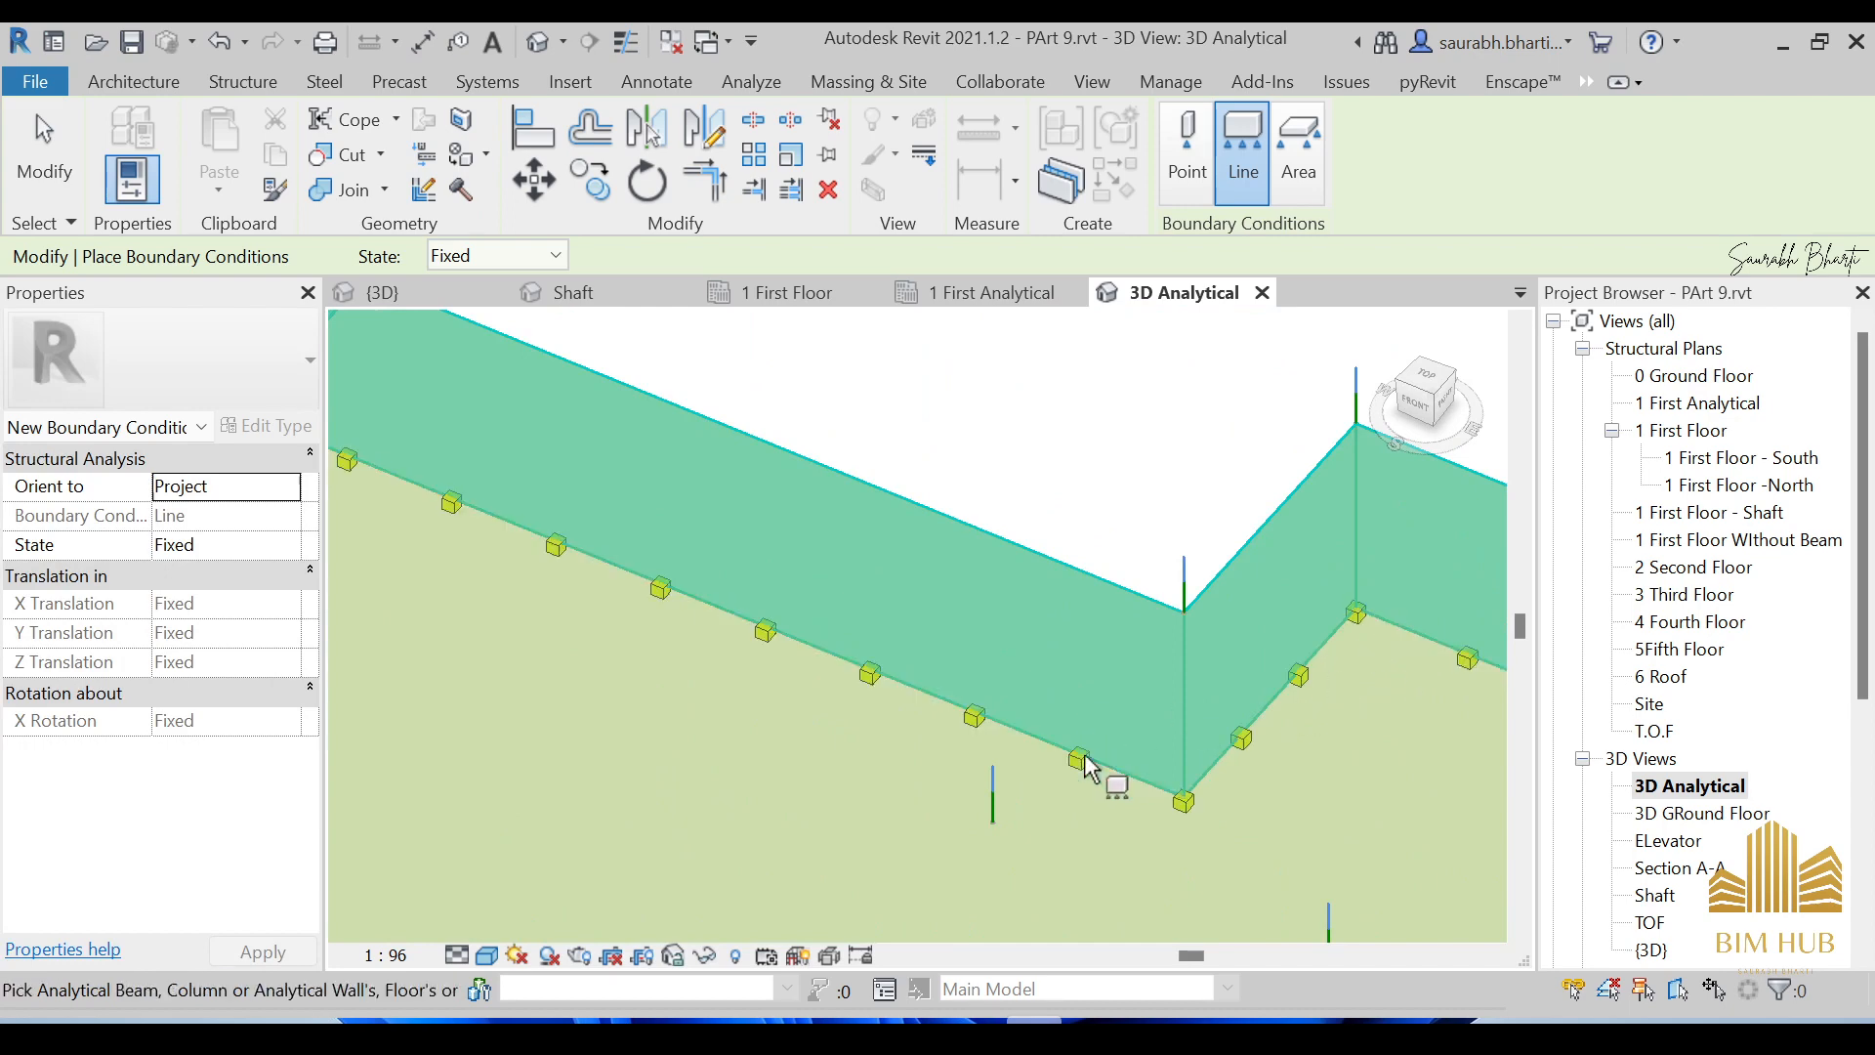
scroll(1120, 727, down, 4)
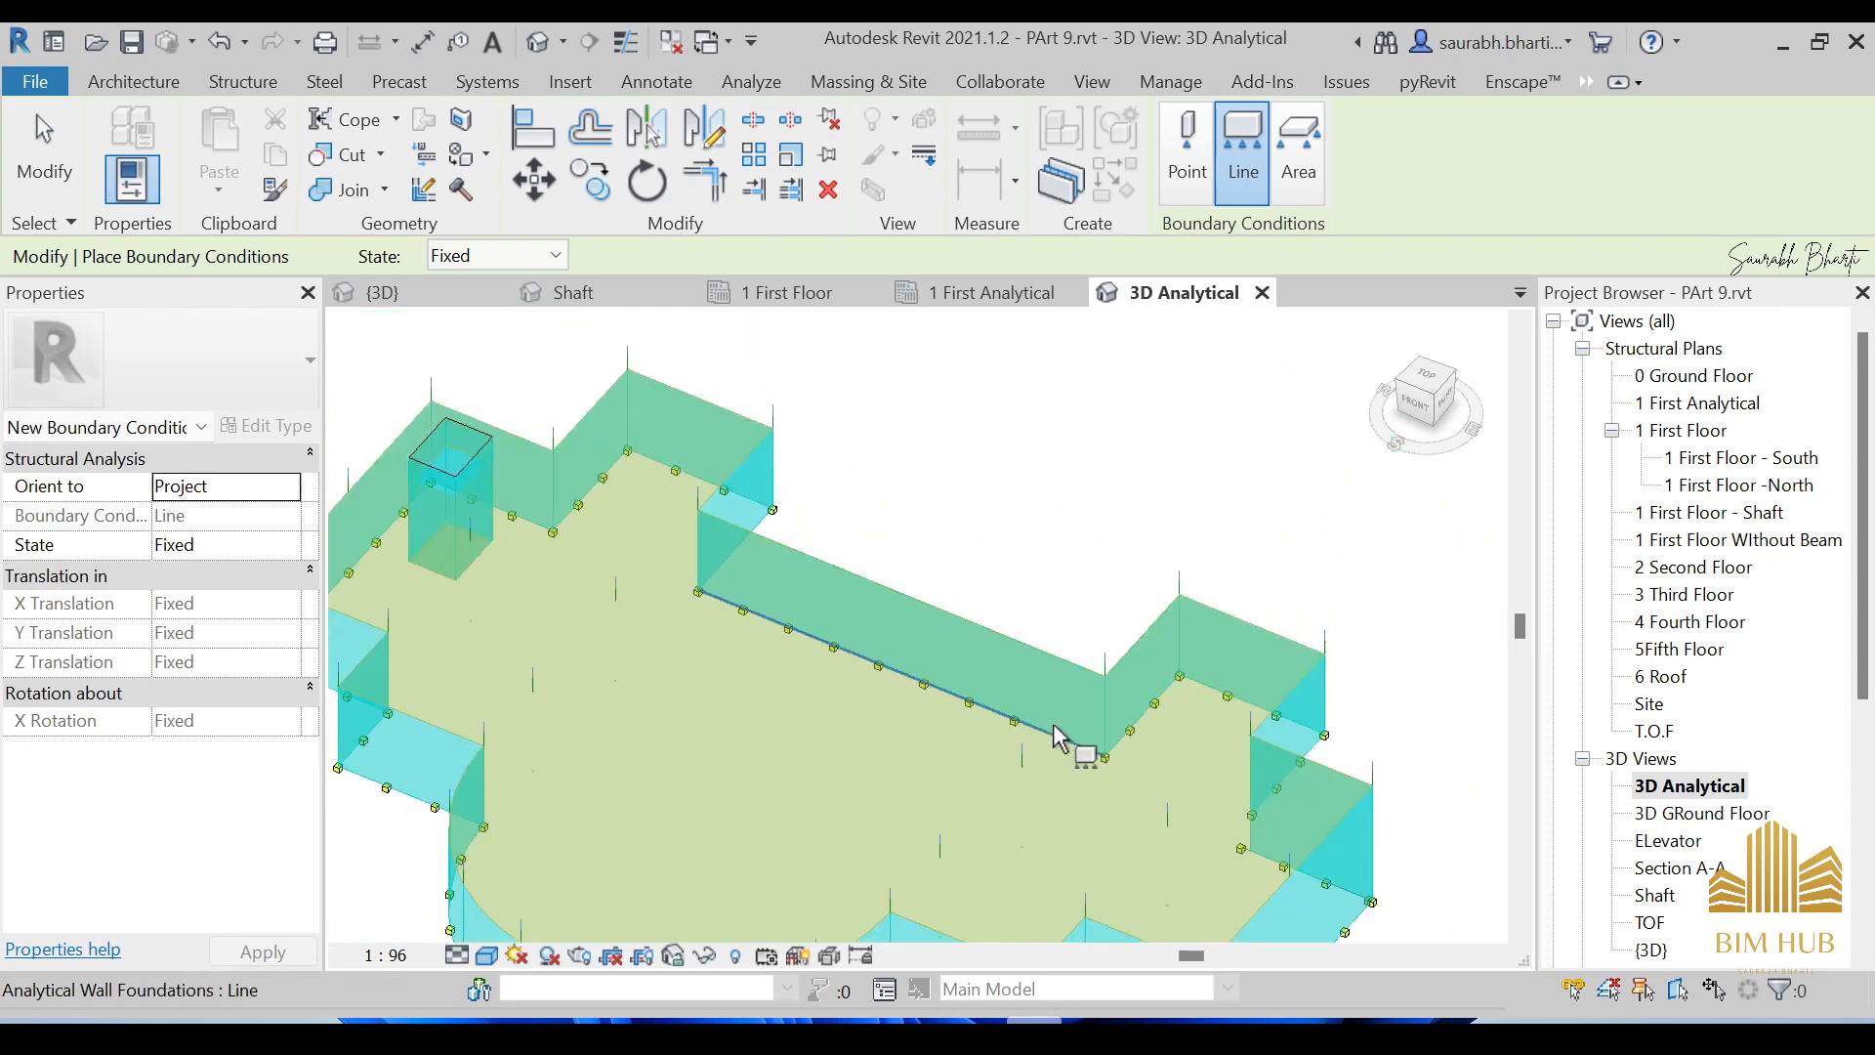
scroll(1096, 764, up, 2)
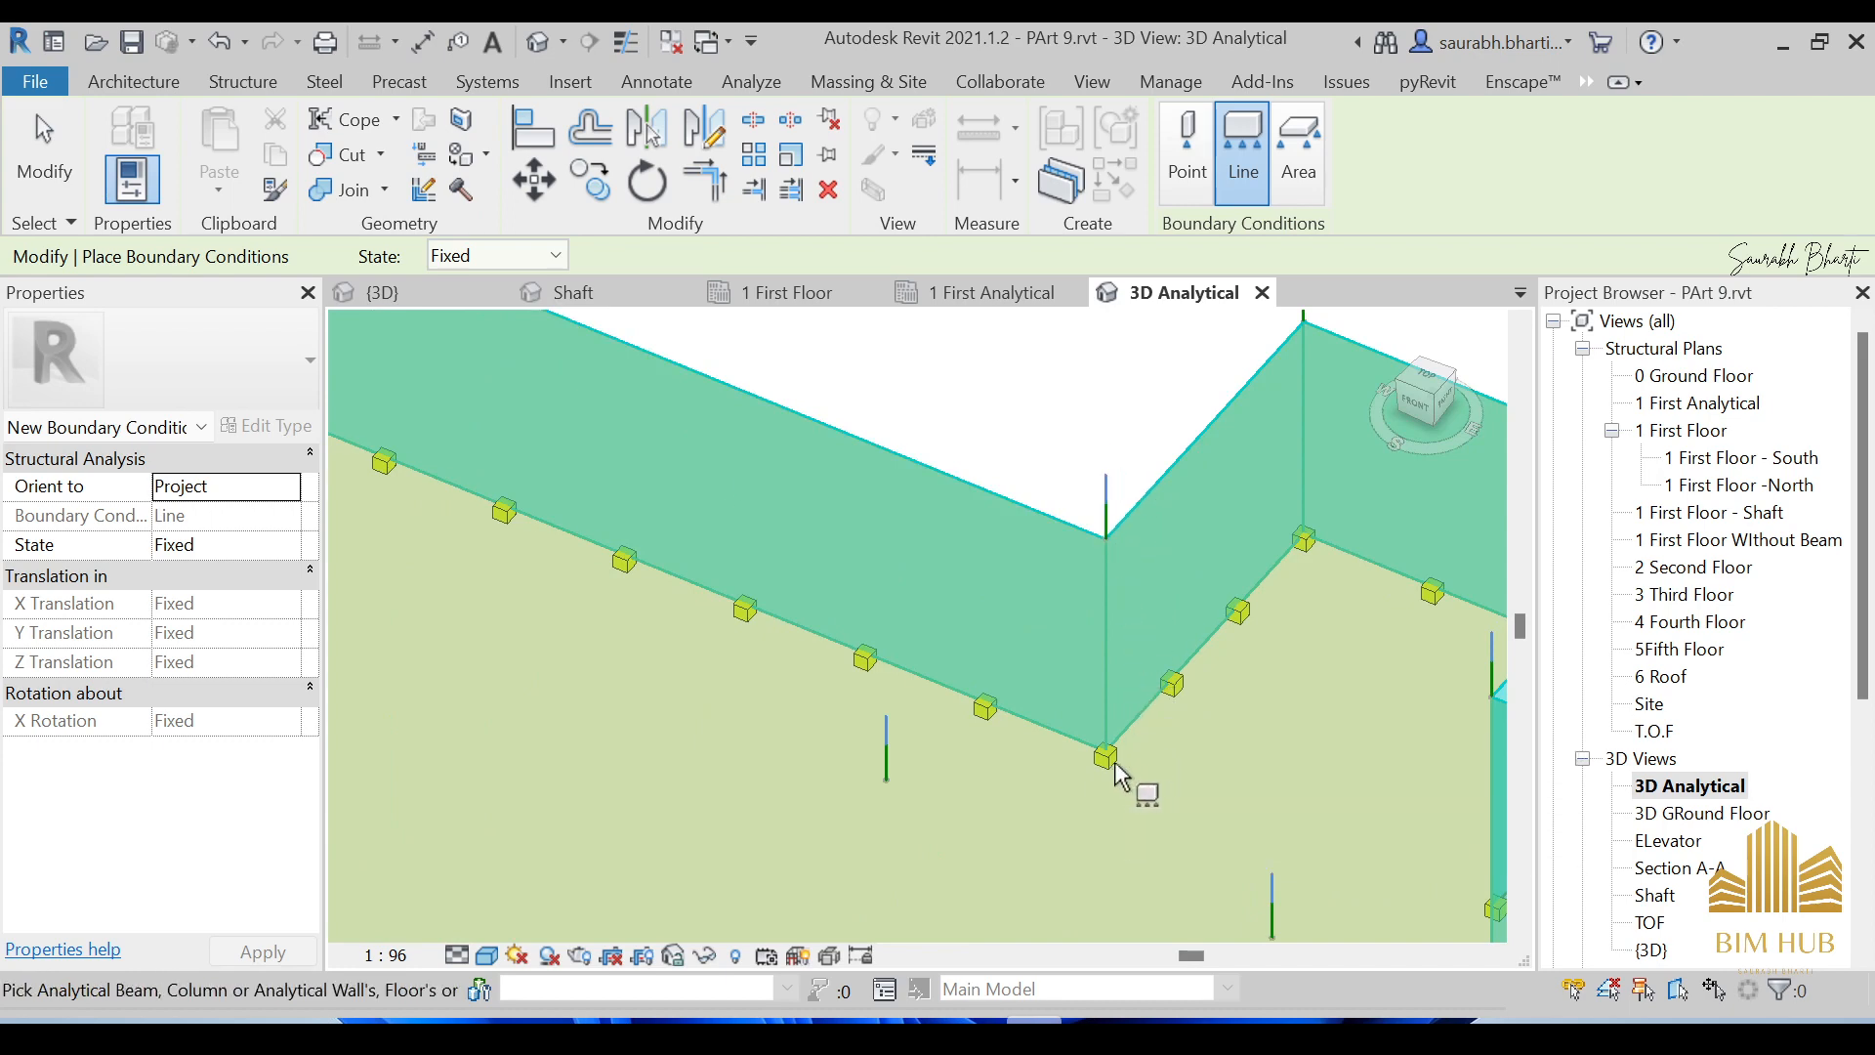
scroll(1120, 758, down, 10)
shift+middle_drag(788, 779, 1071, 702)
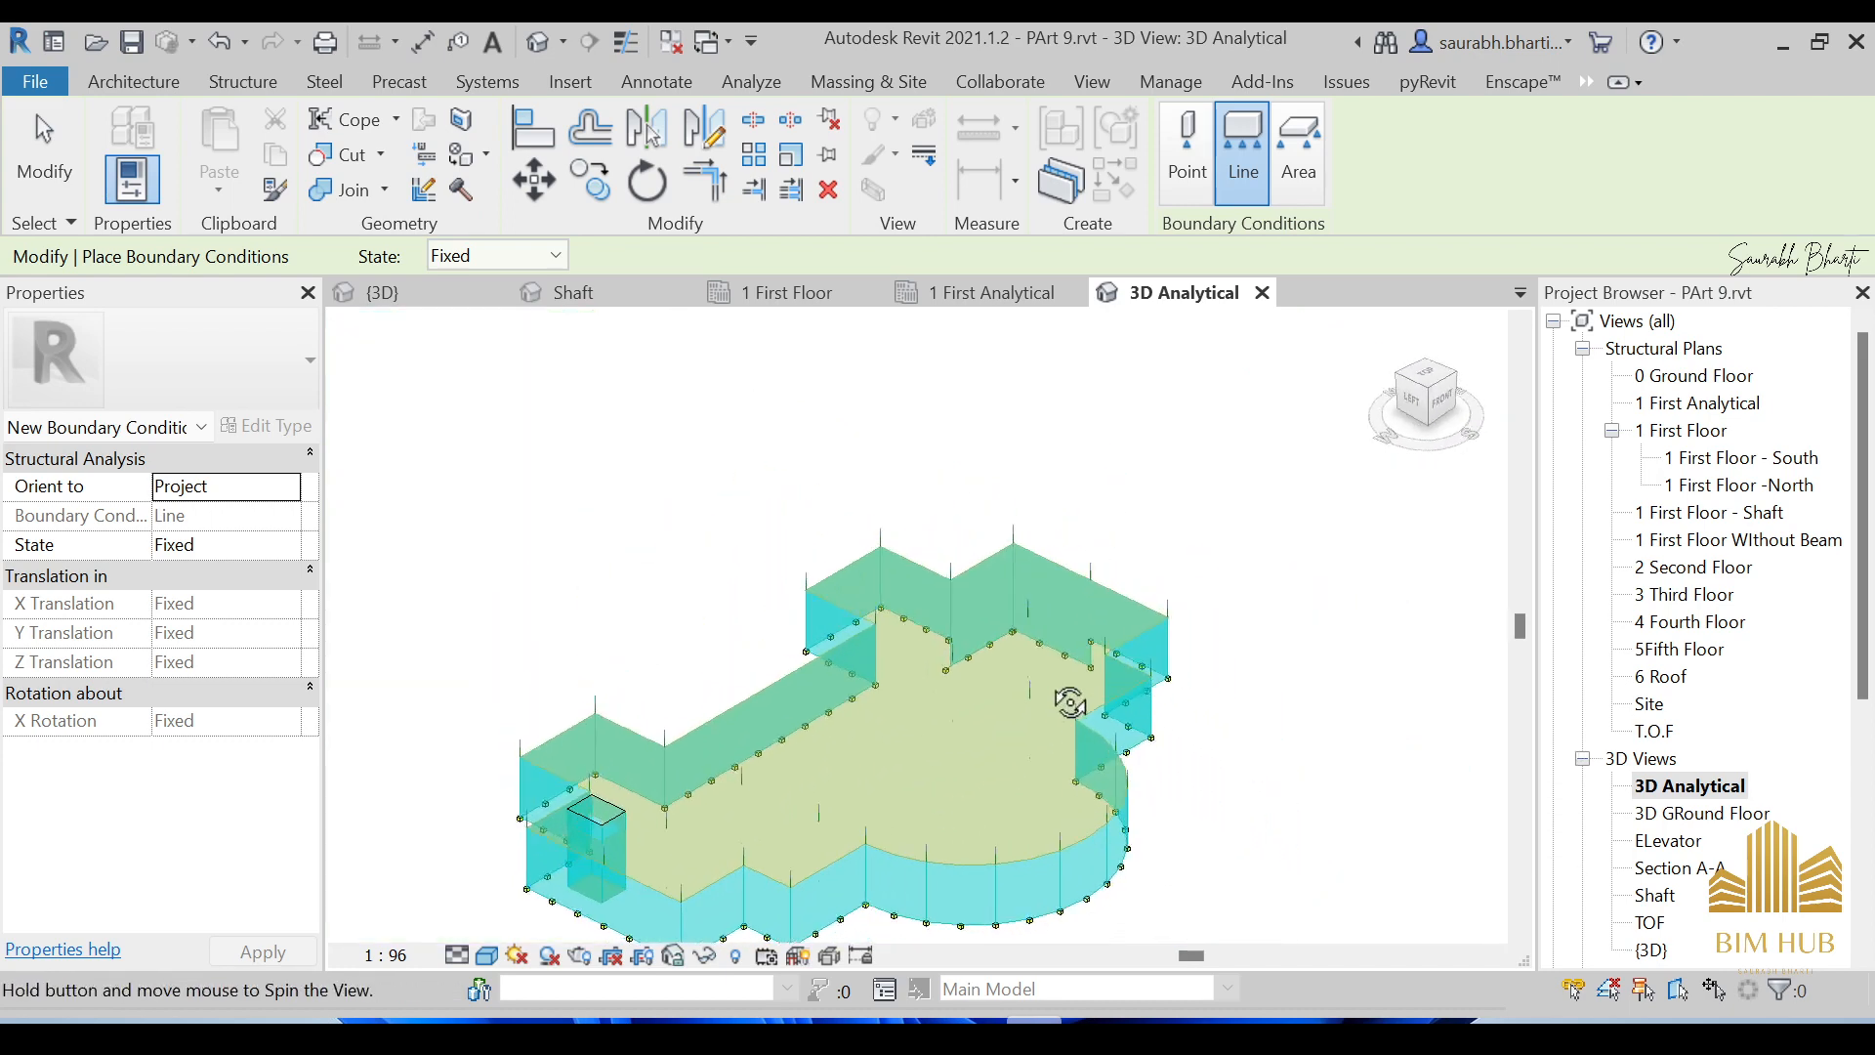
scroll(625, 801, up, 8)
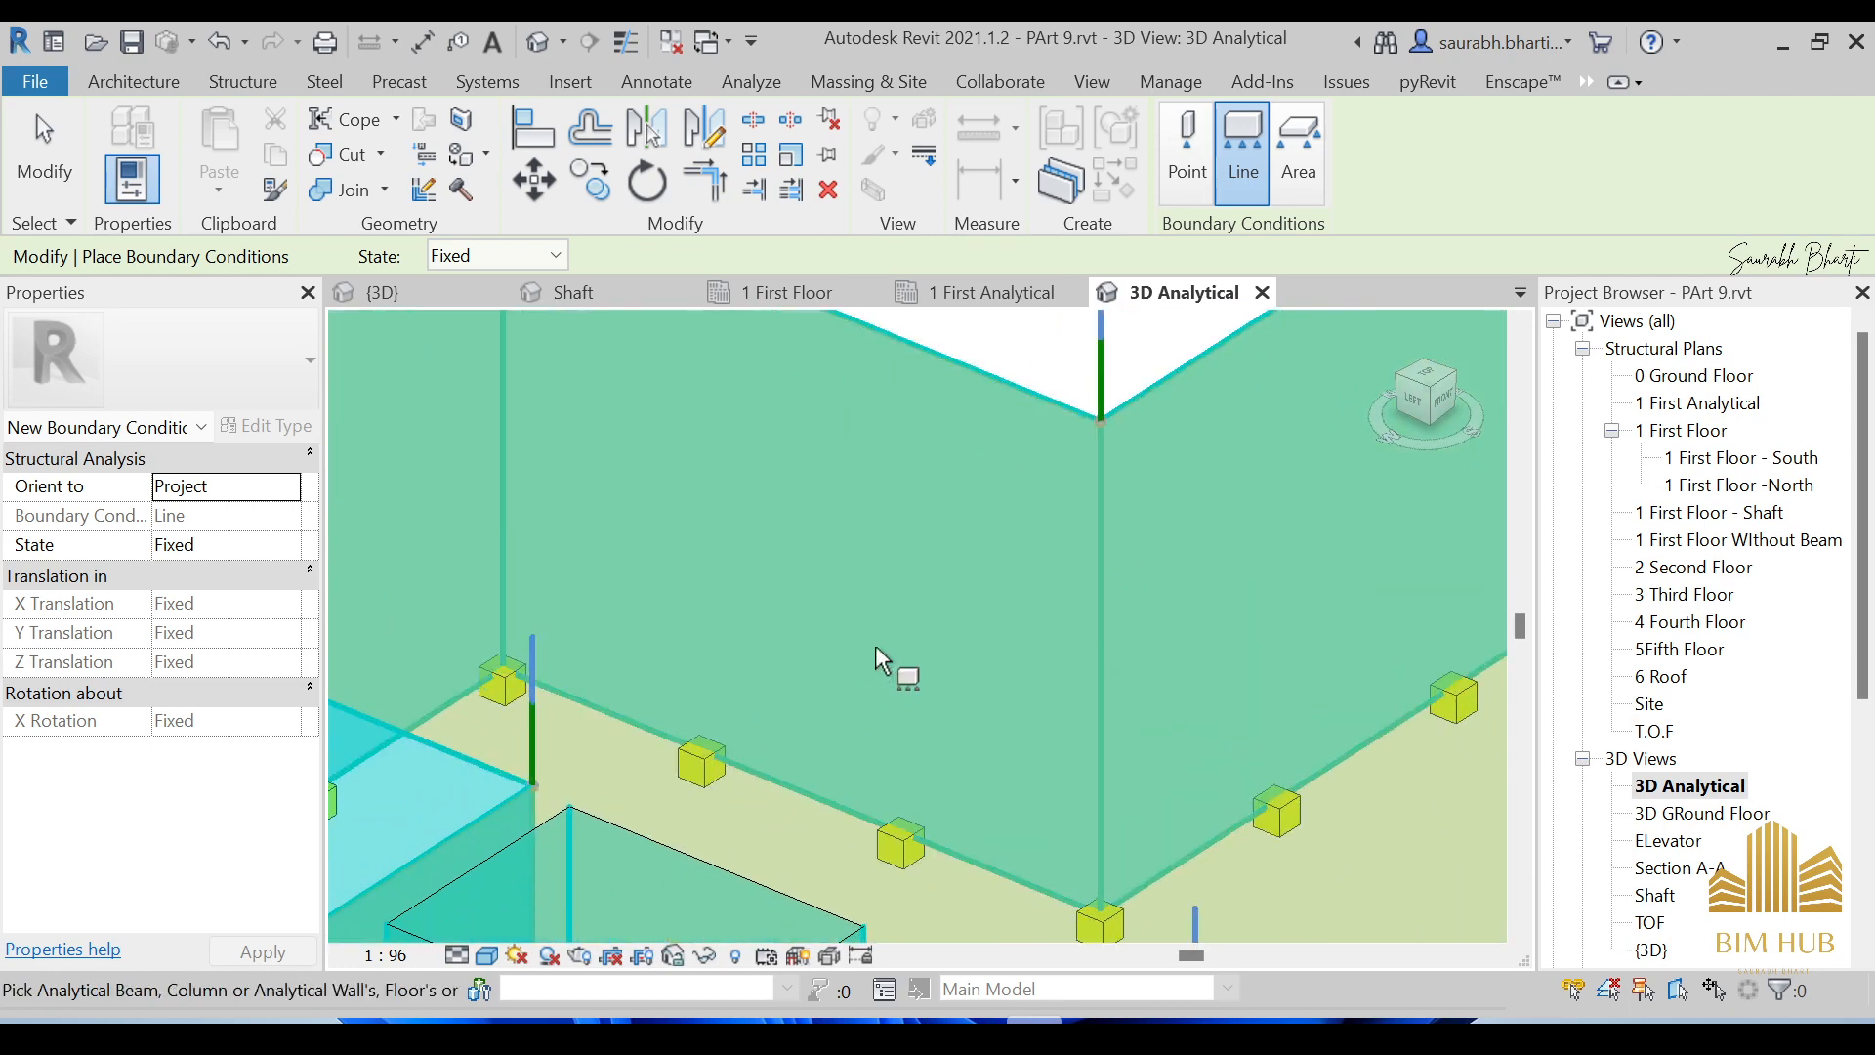
scroll(876, 650, down, 10)
shift+middle_drag(1130, 670, 1027, 592)
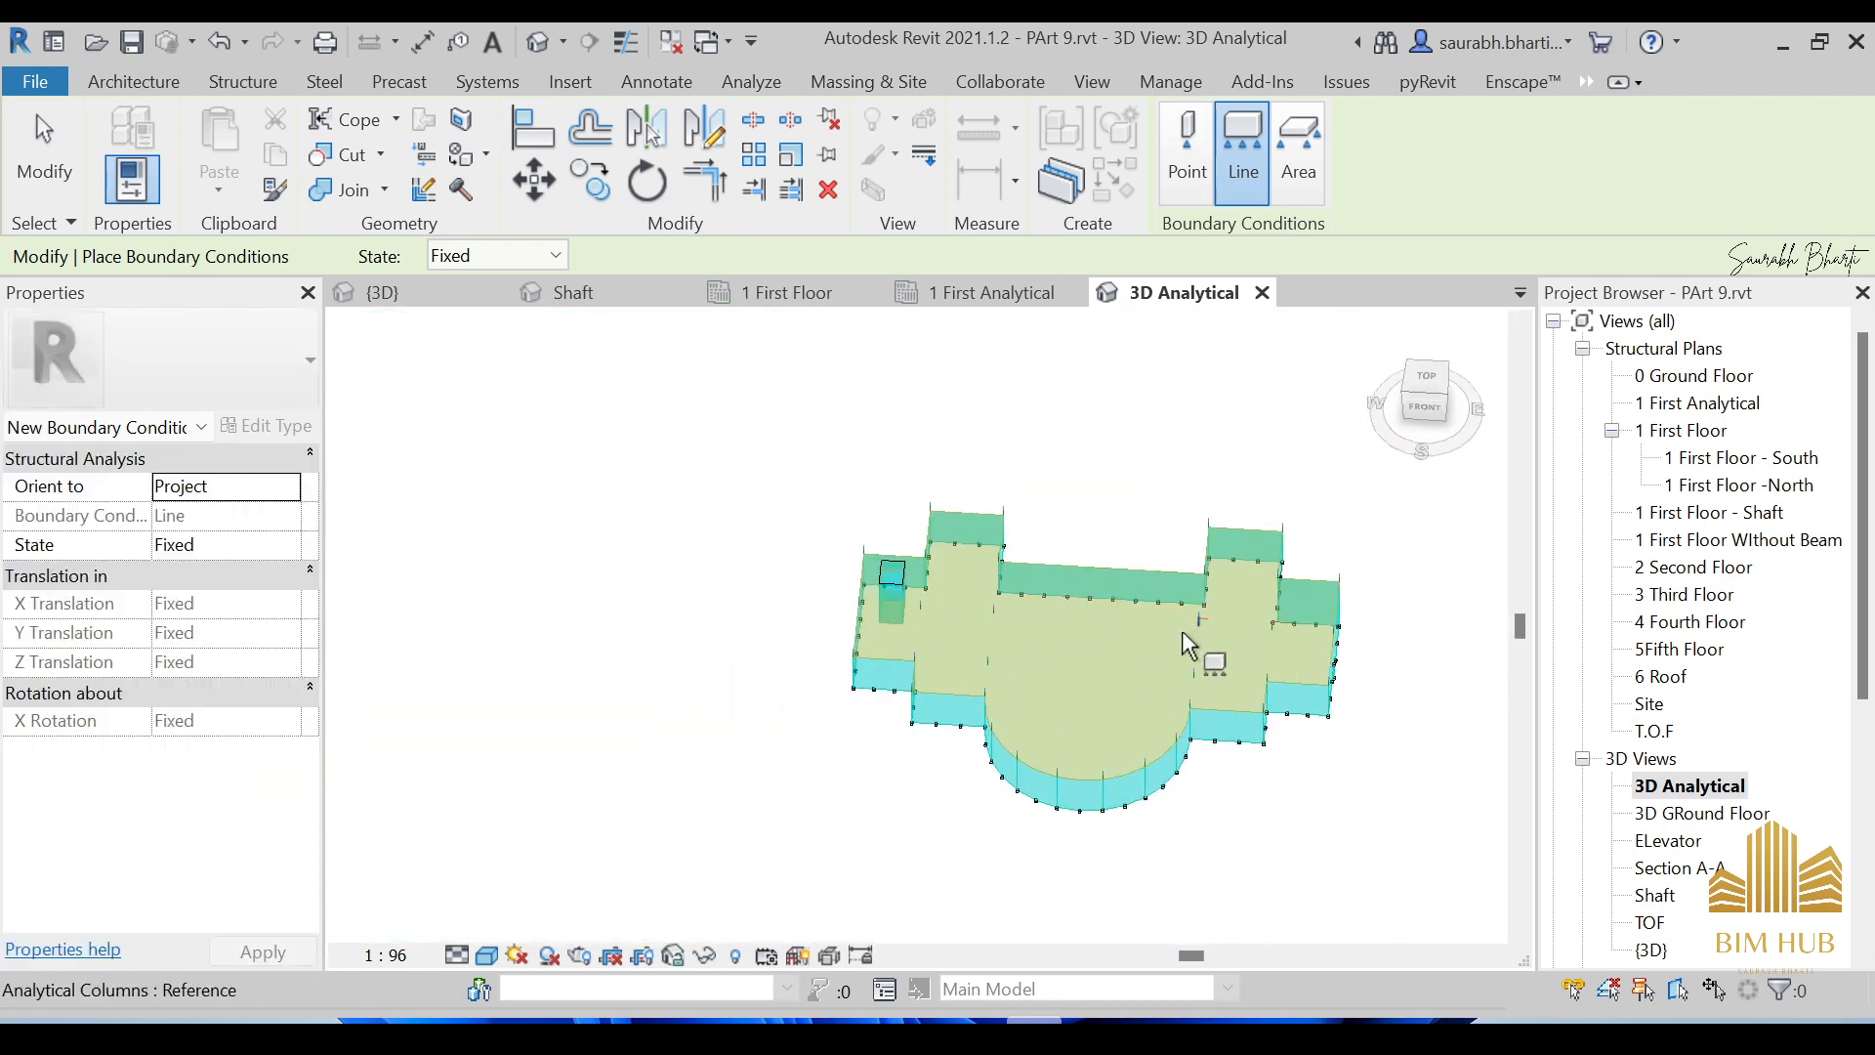
End boundary condition placement and inspect one of the new line supports.
key(Escape)
key(Escape)
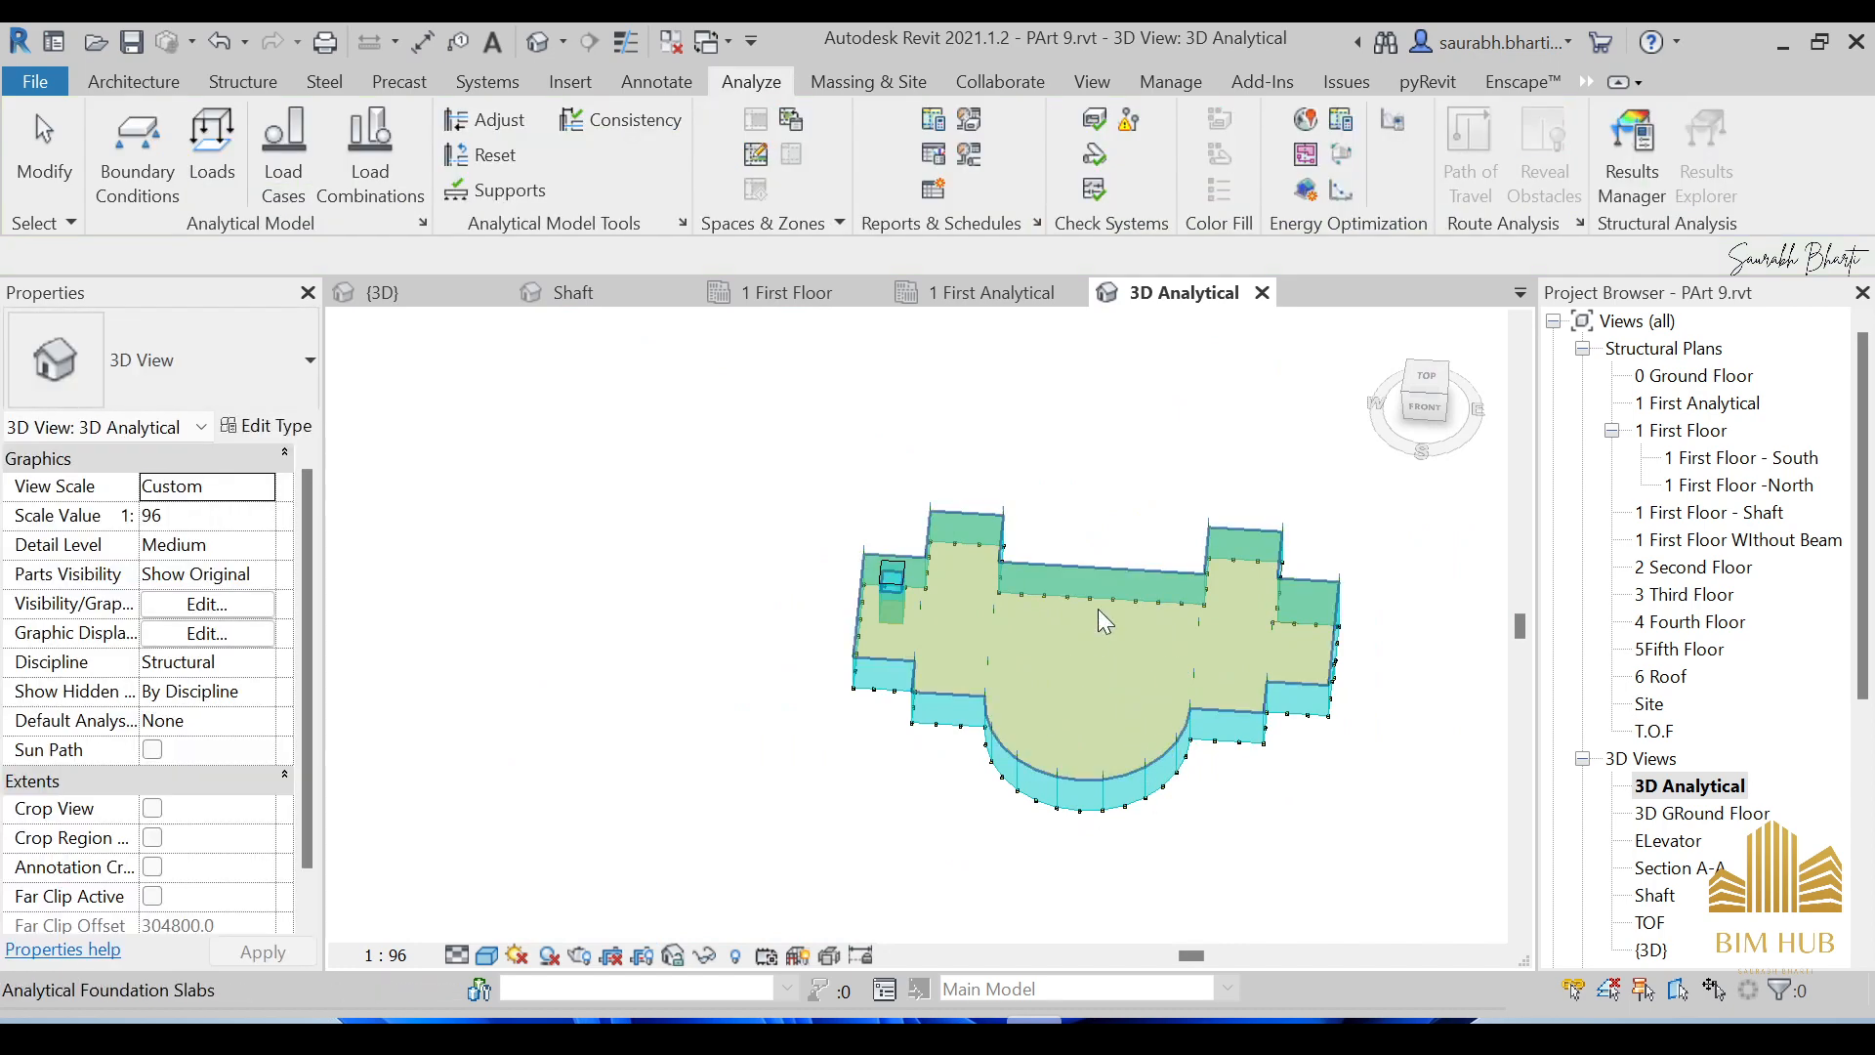
scroll(1098, 608, up, 10)
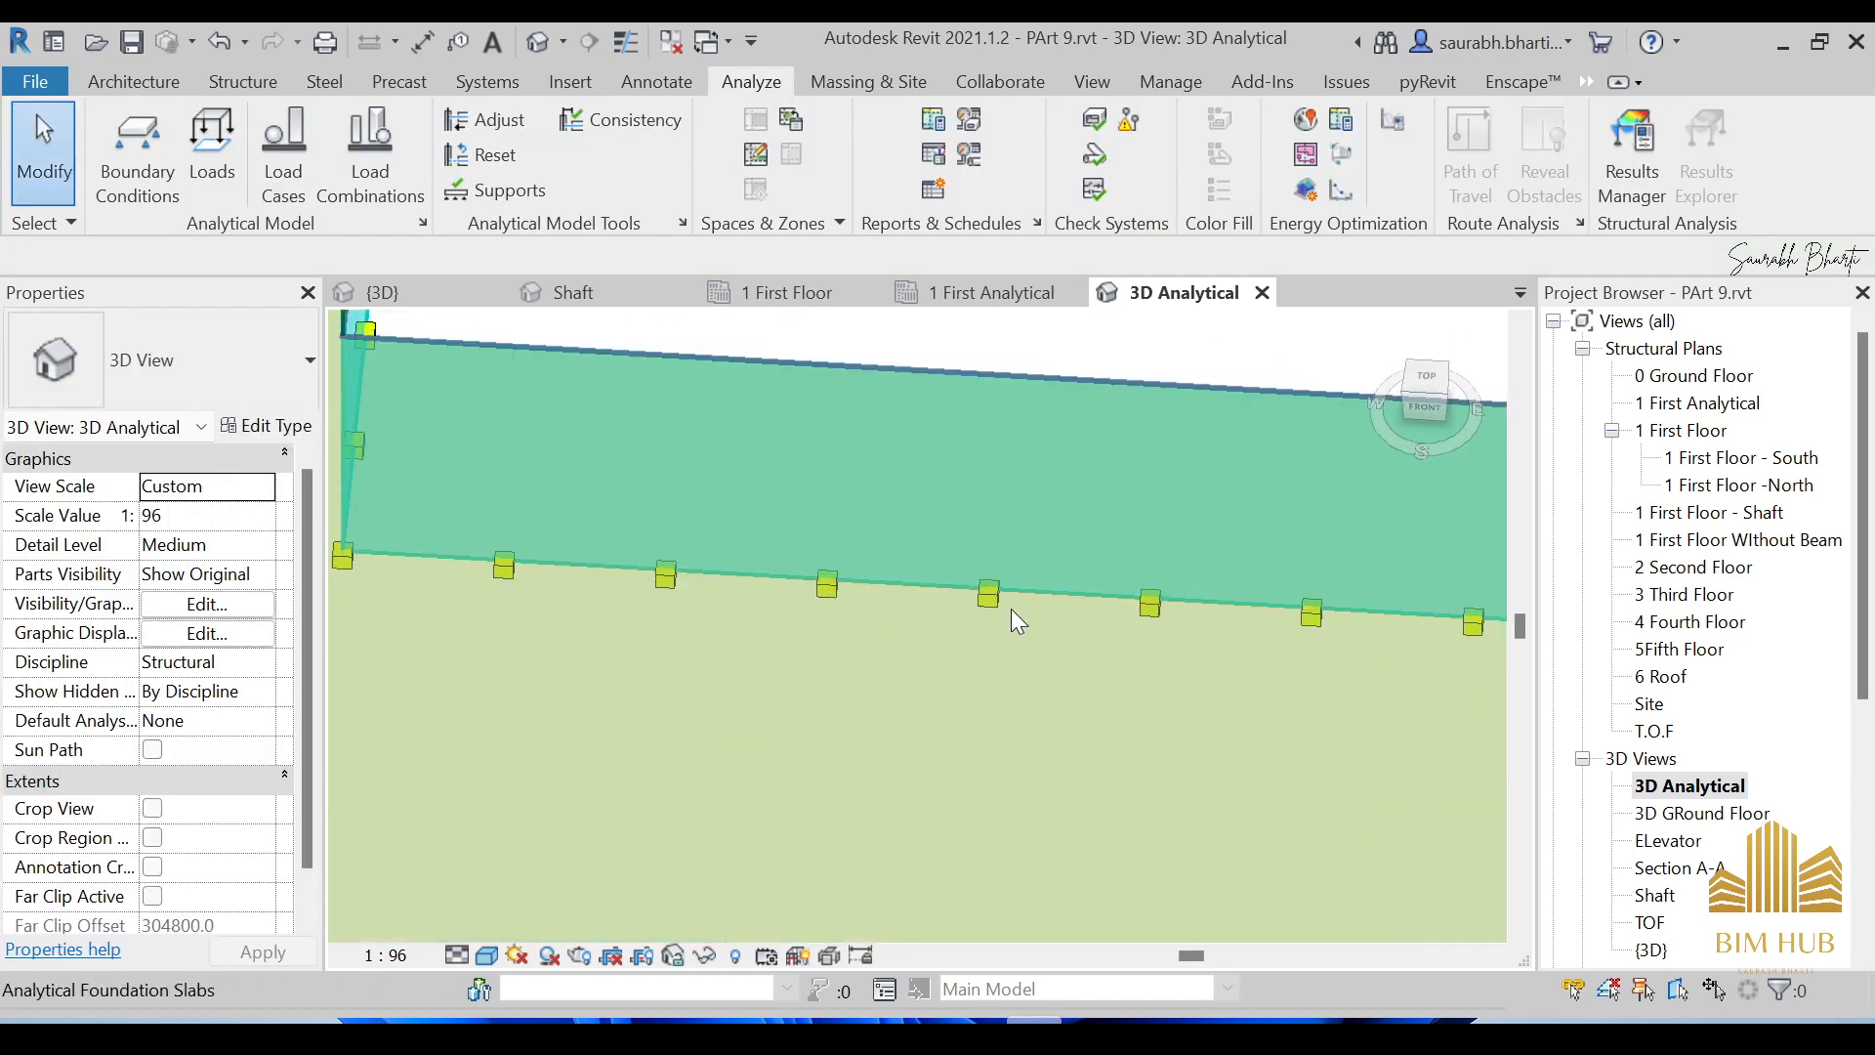
click(985, 598)
scroll(975, 611, down, 4)
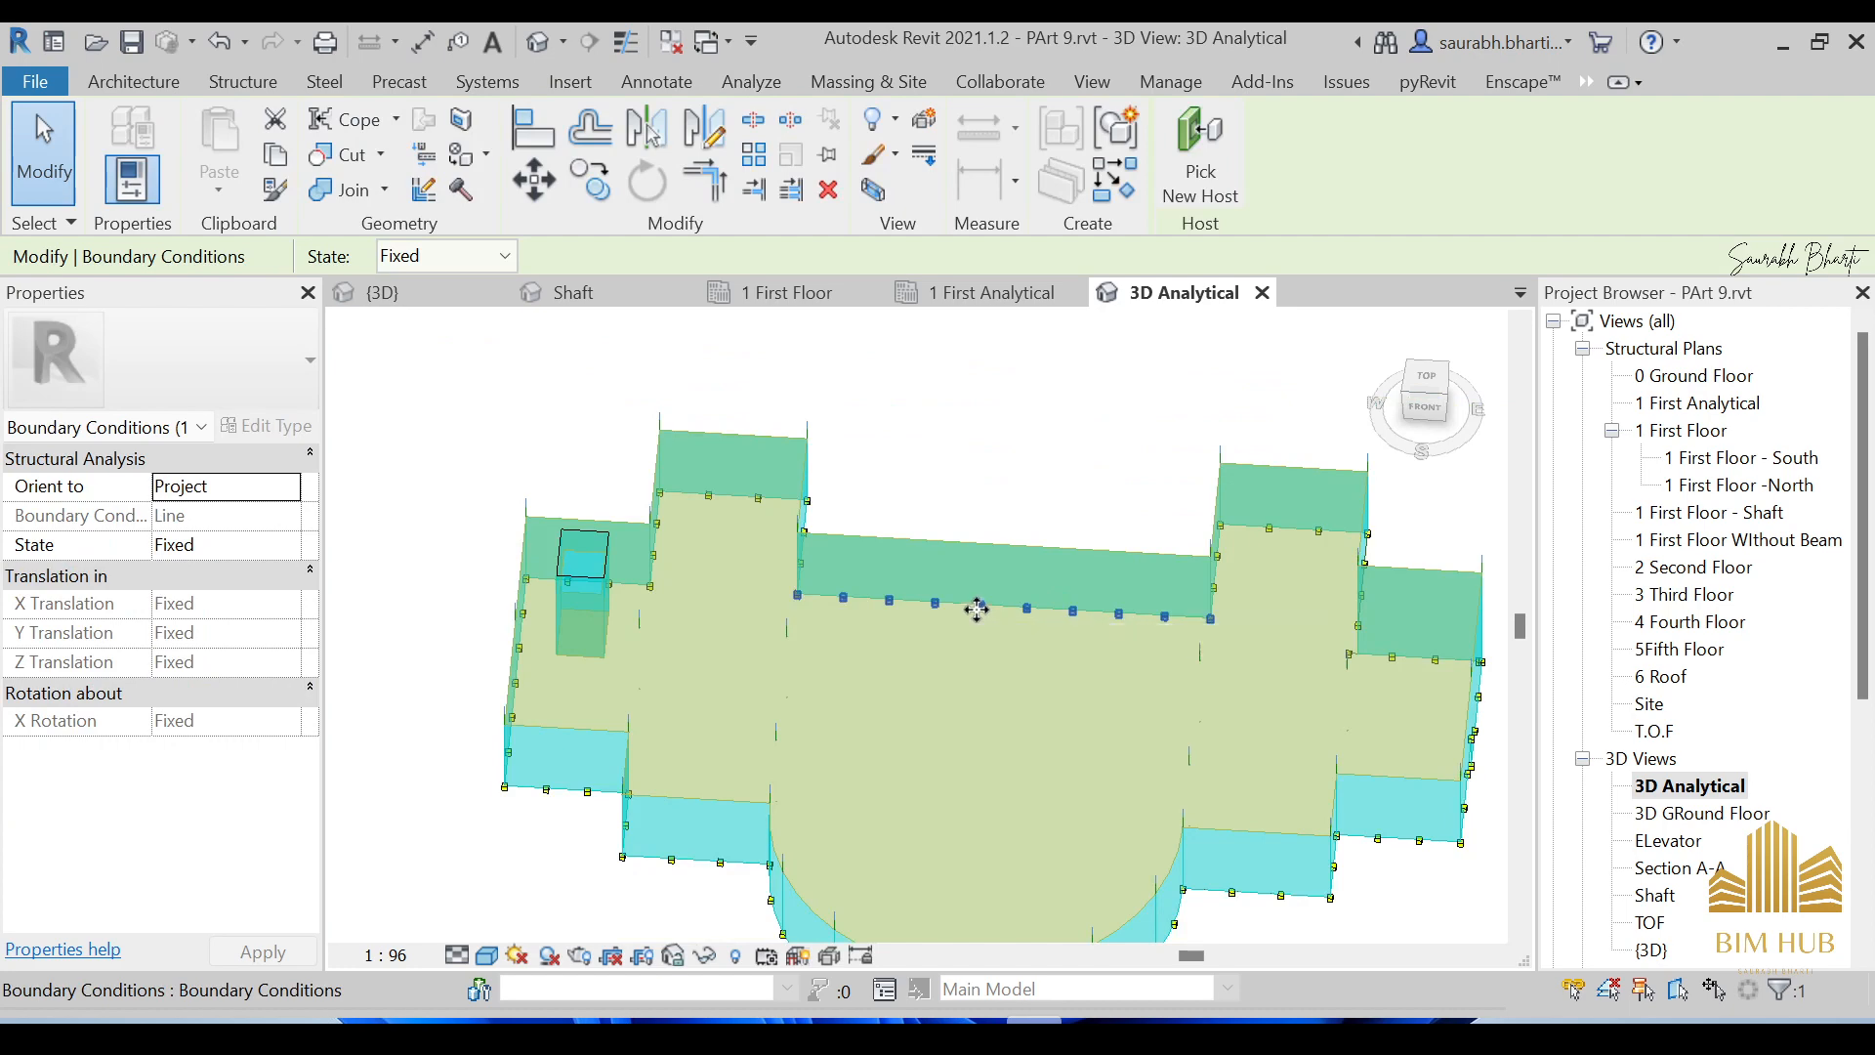
scroll(977, 608, up, 1)
key(Escape)
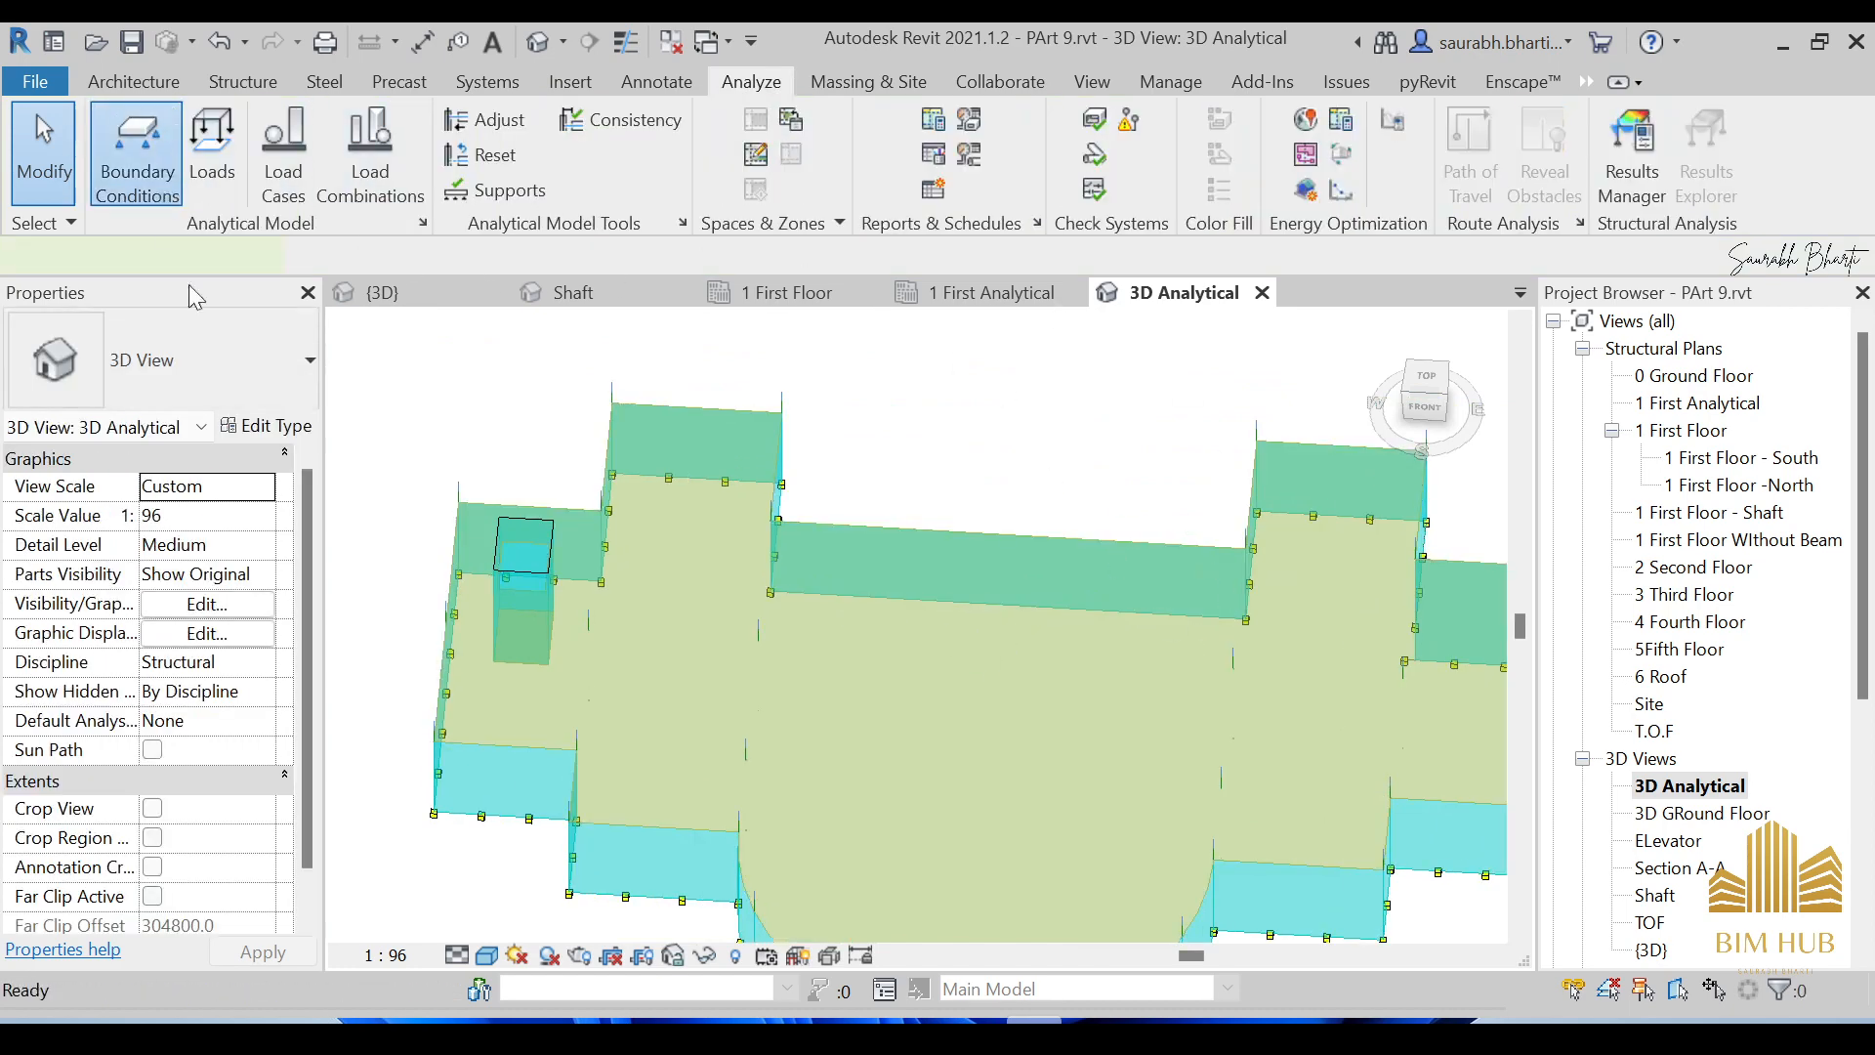
Briefly reopen and exit Boundary Conditions, then bring up the Visual Style list.
click(137, 151)
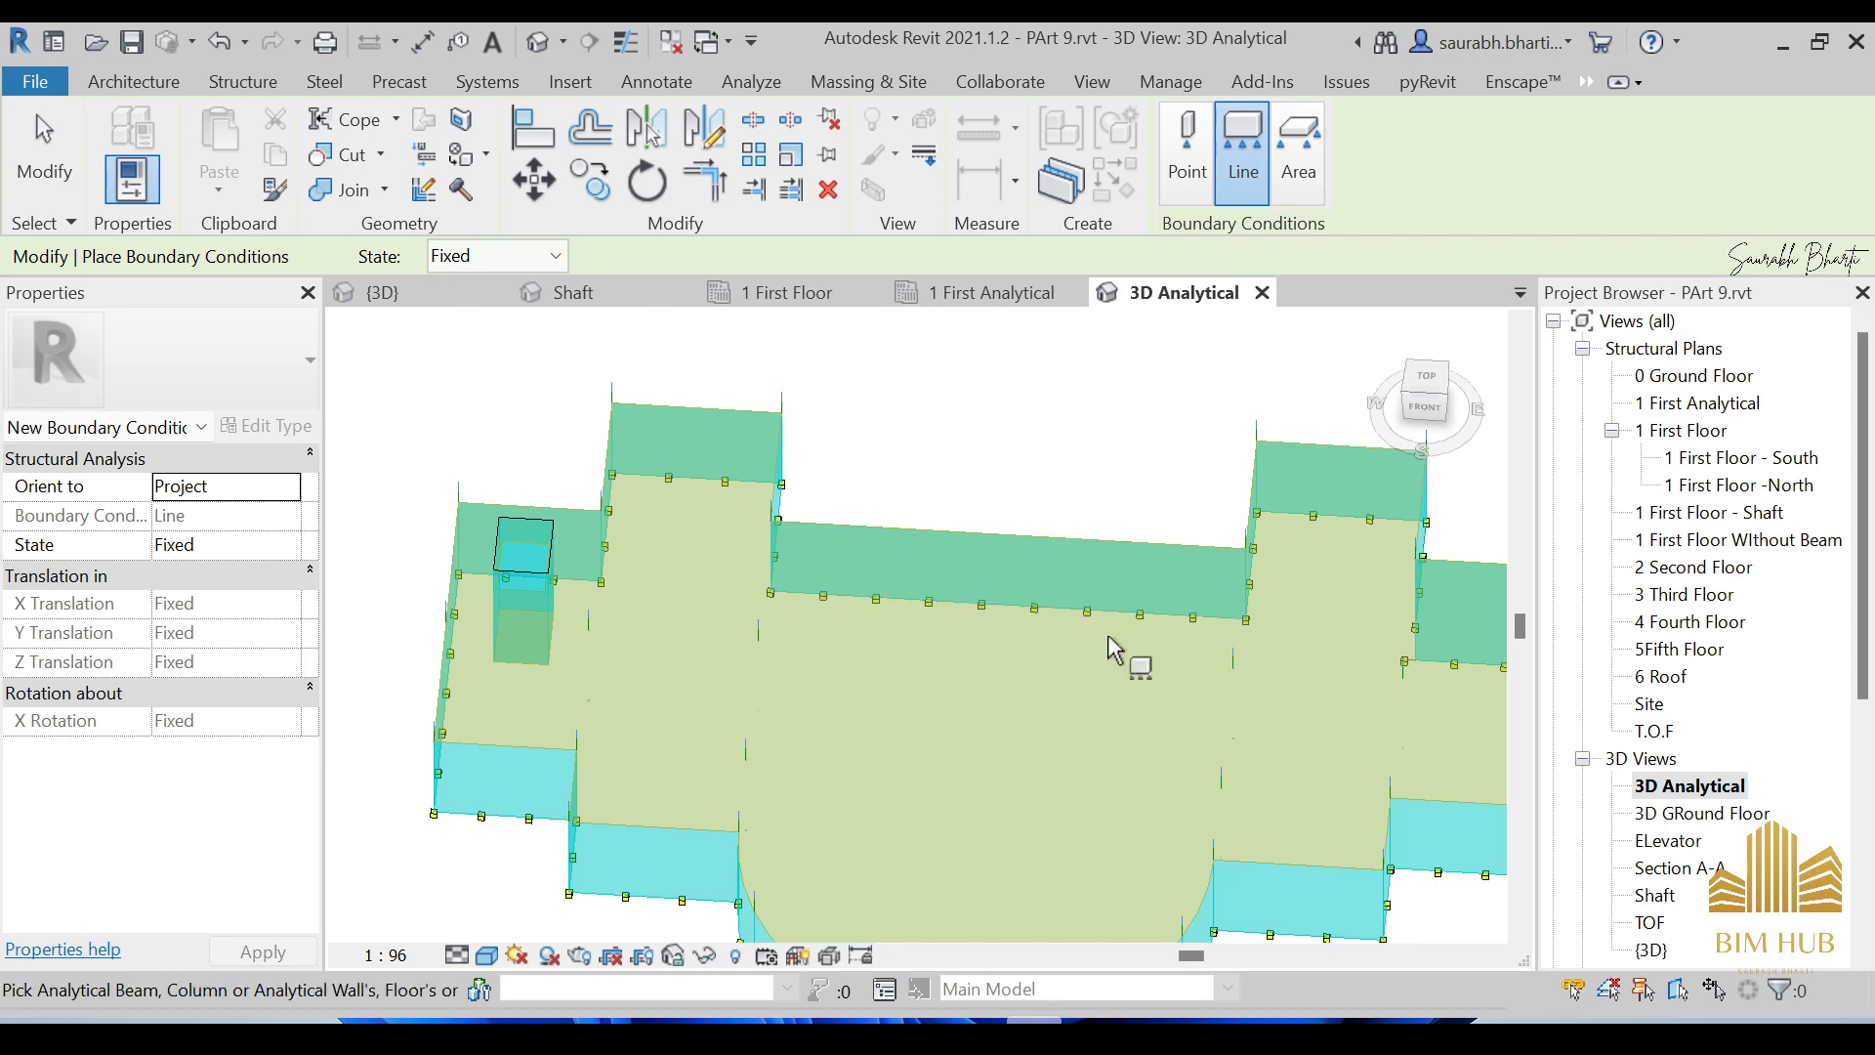
key(Escape)
key(Escape)
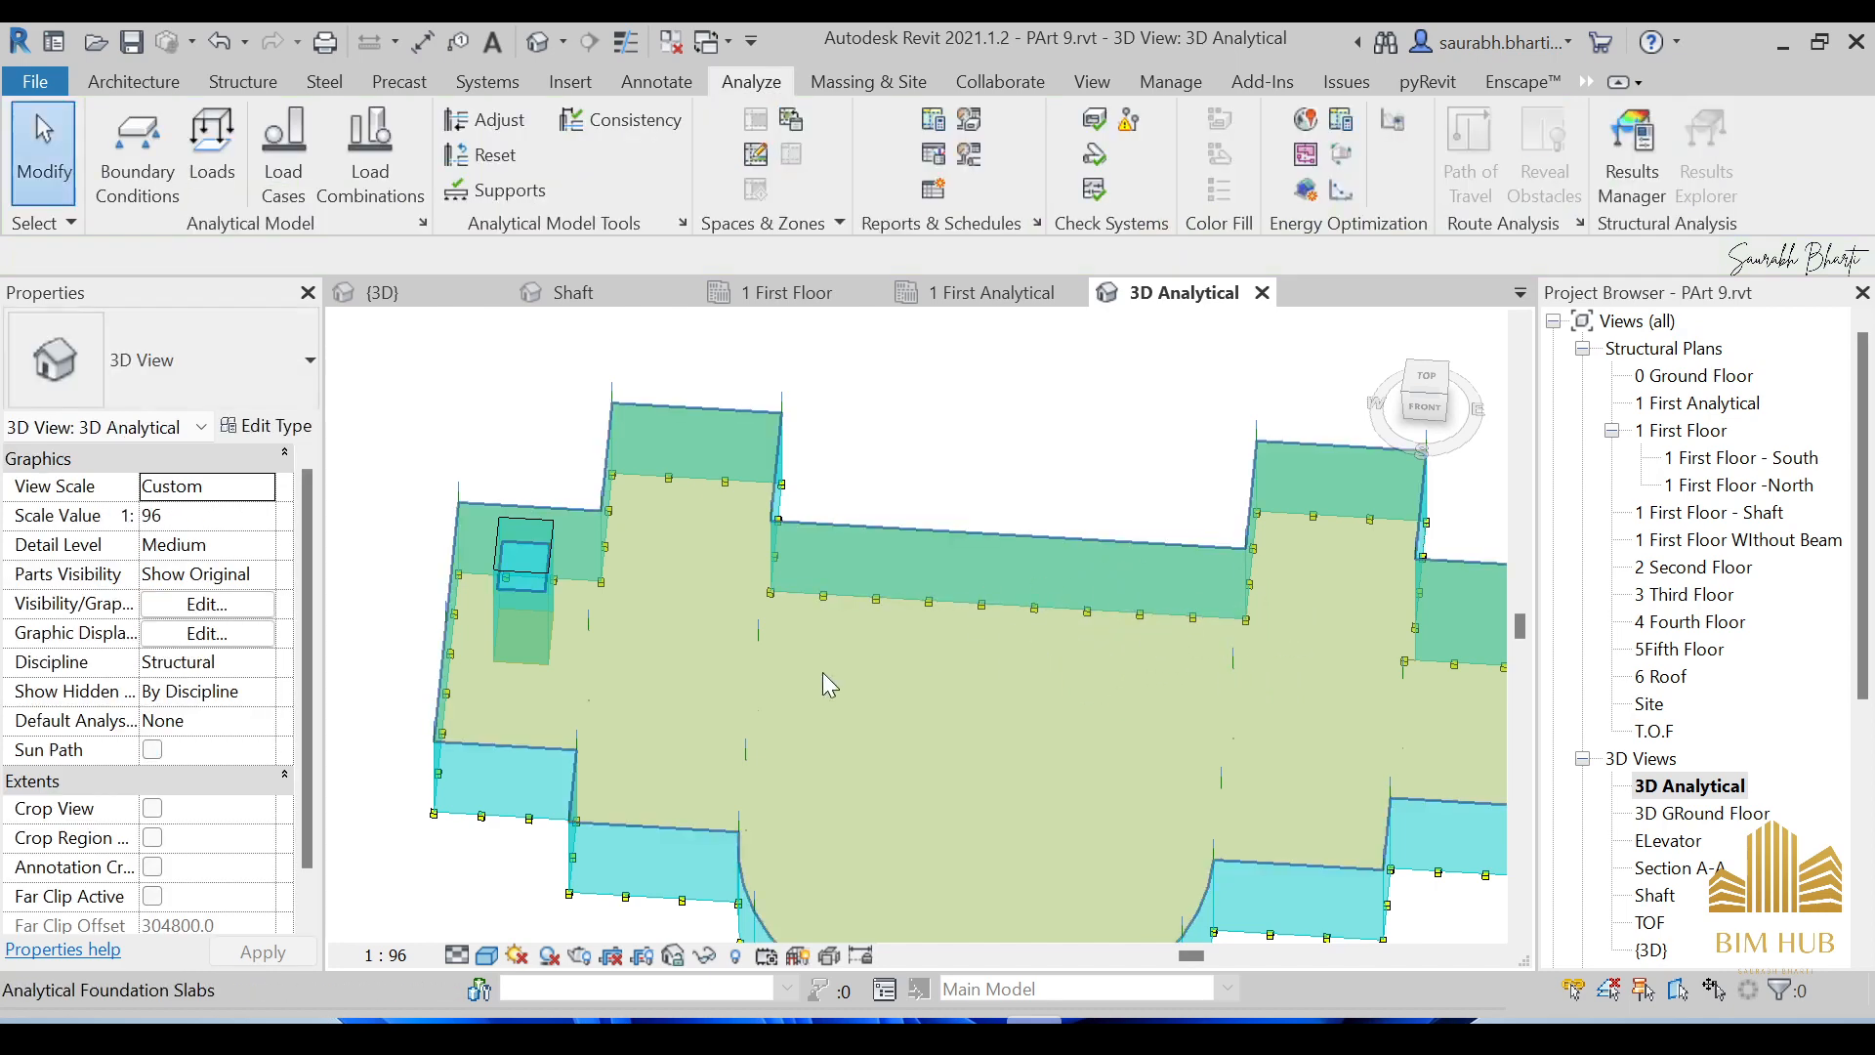
shift+middle_drag(1029, 705, 894, 633)
scroll(771, 656, up, 5)
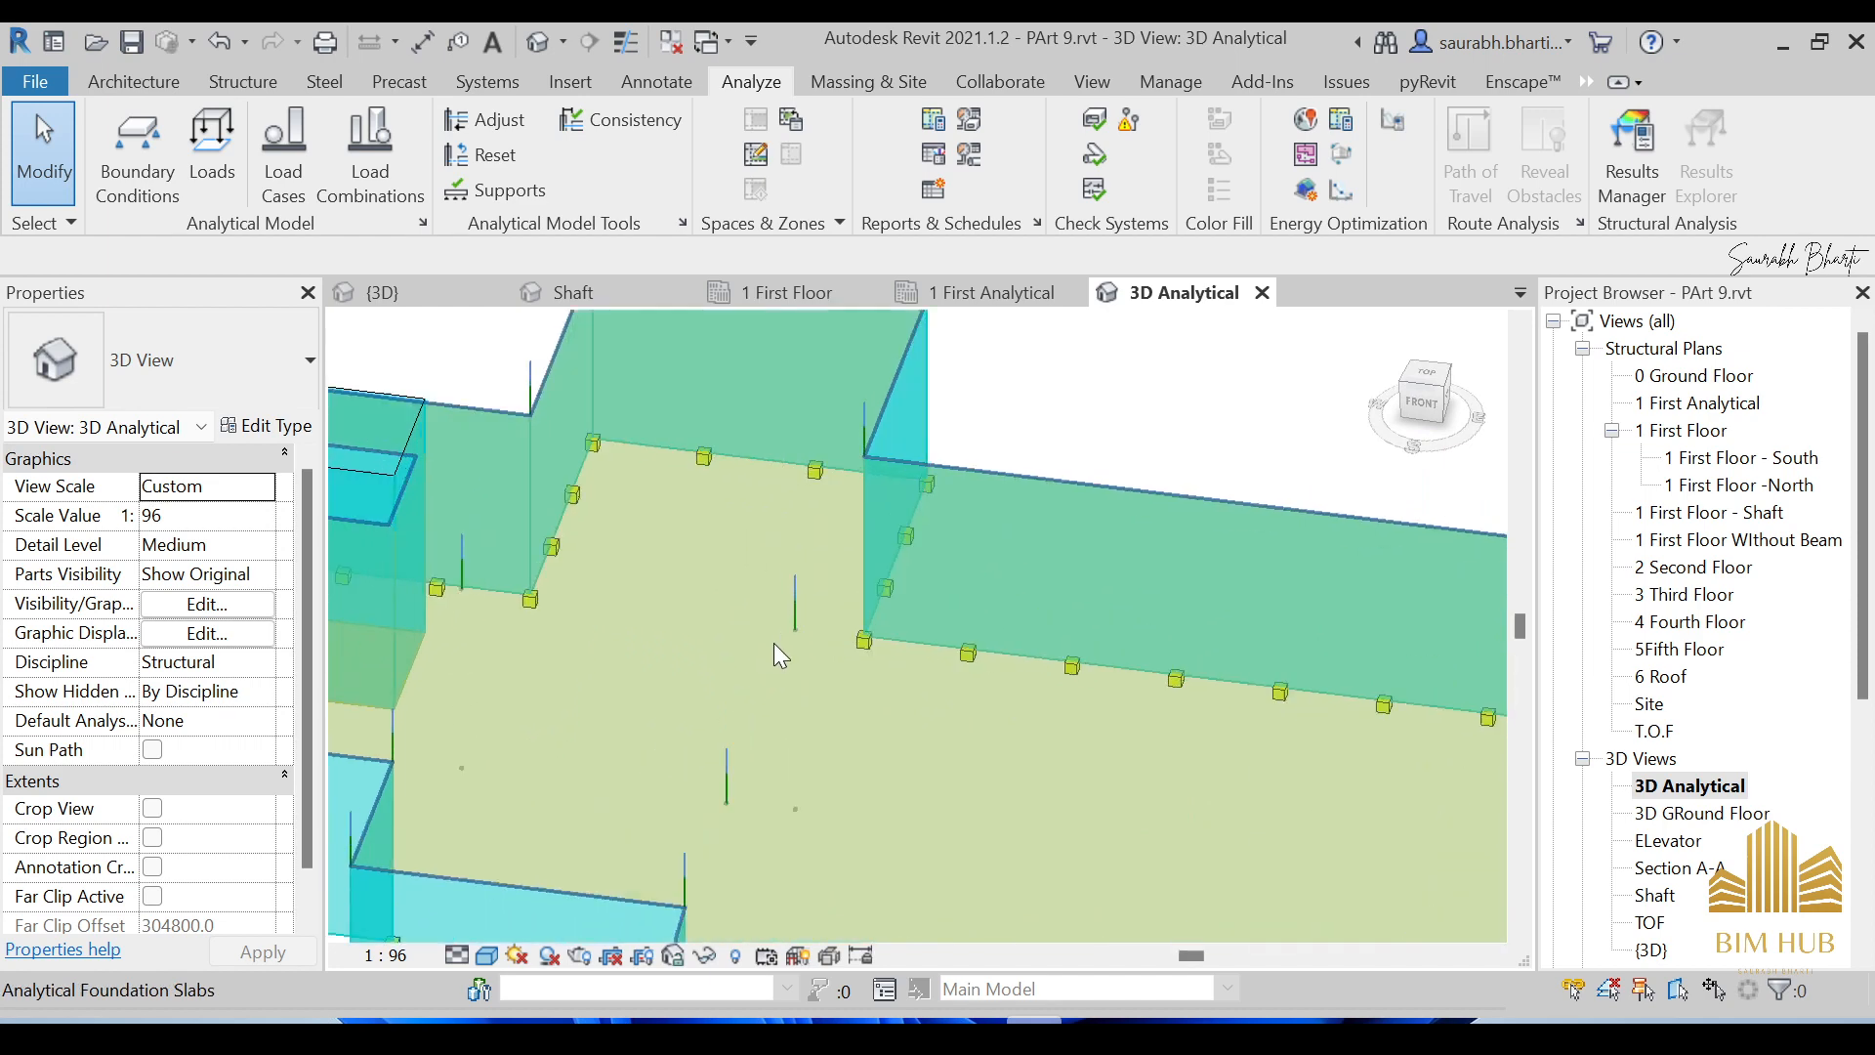
scroll(803, 615, down, 6)
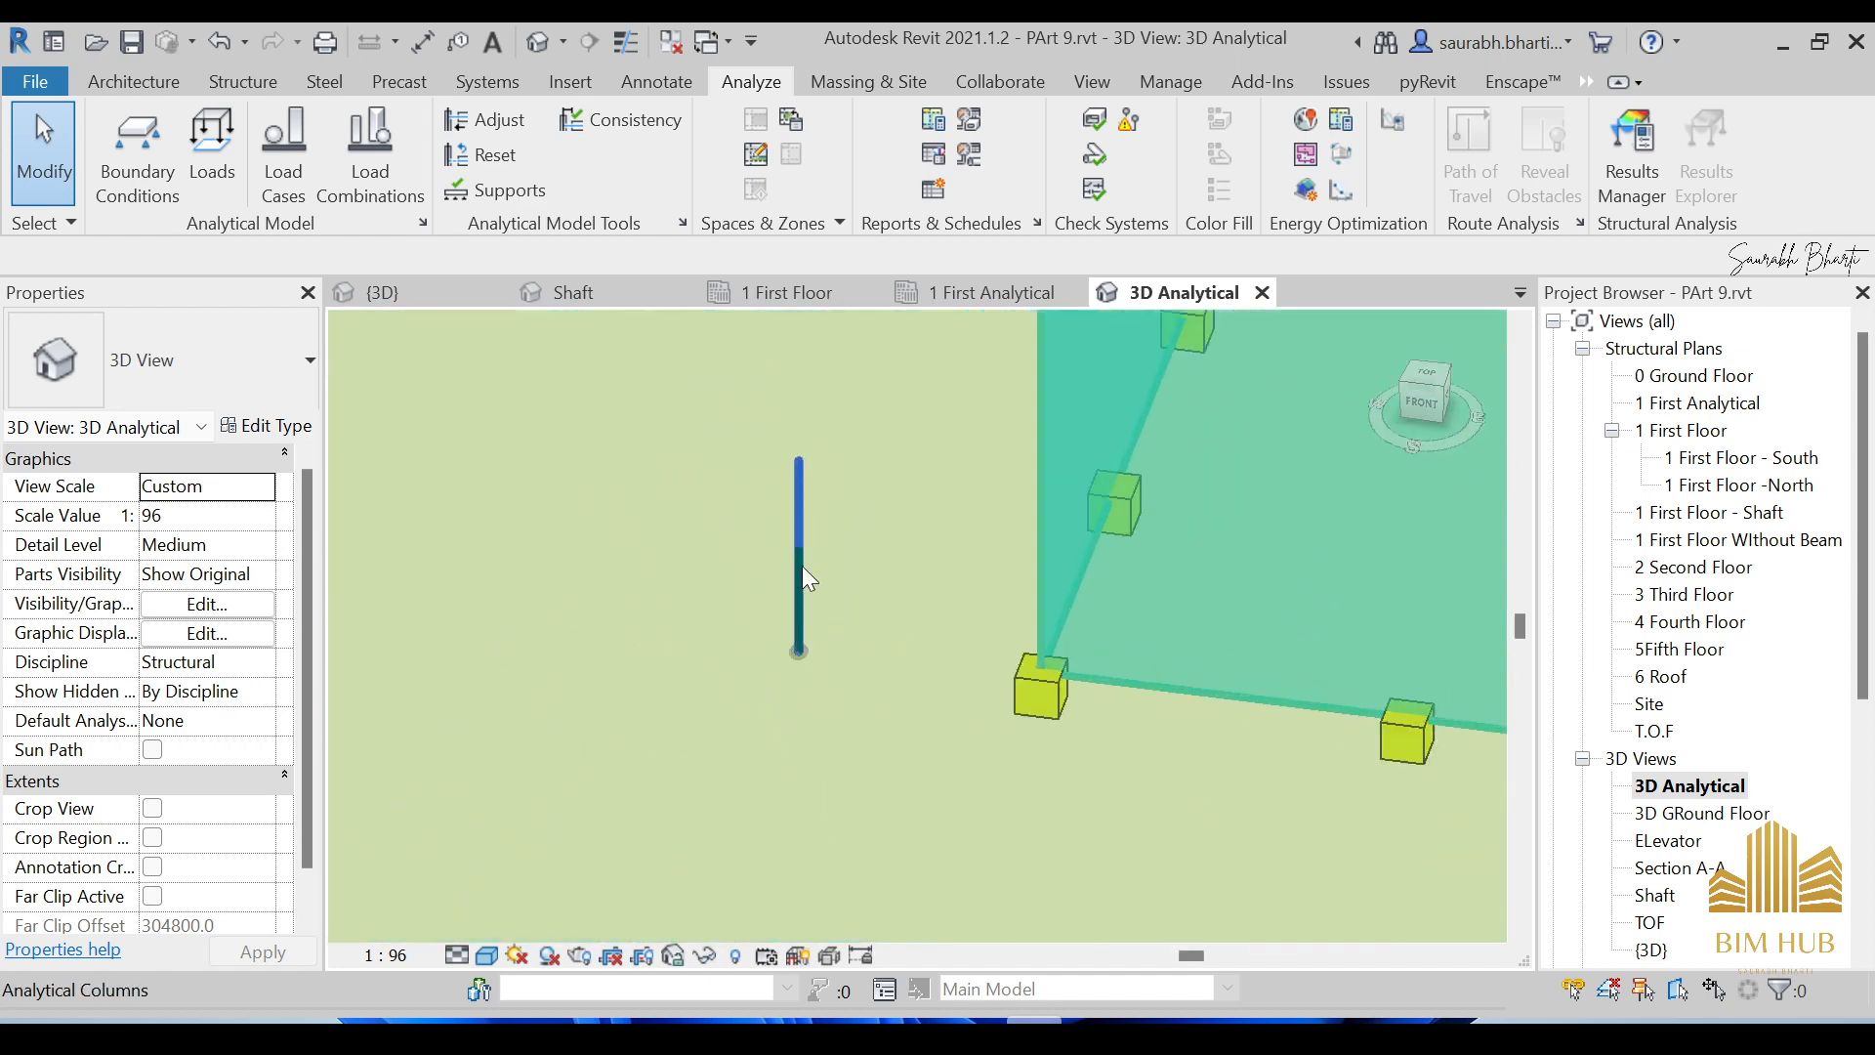
shift+middle_drag(803, 621, 870, 811)
scroll(741, 628, up, 1)
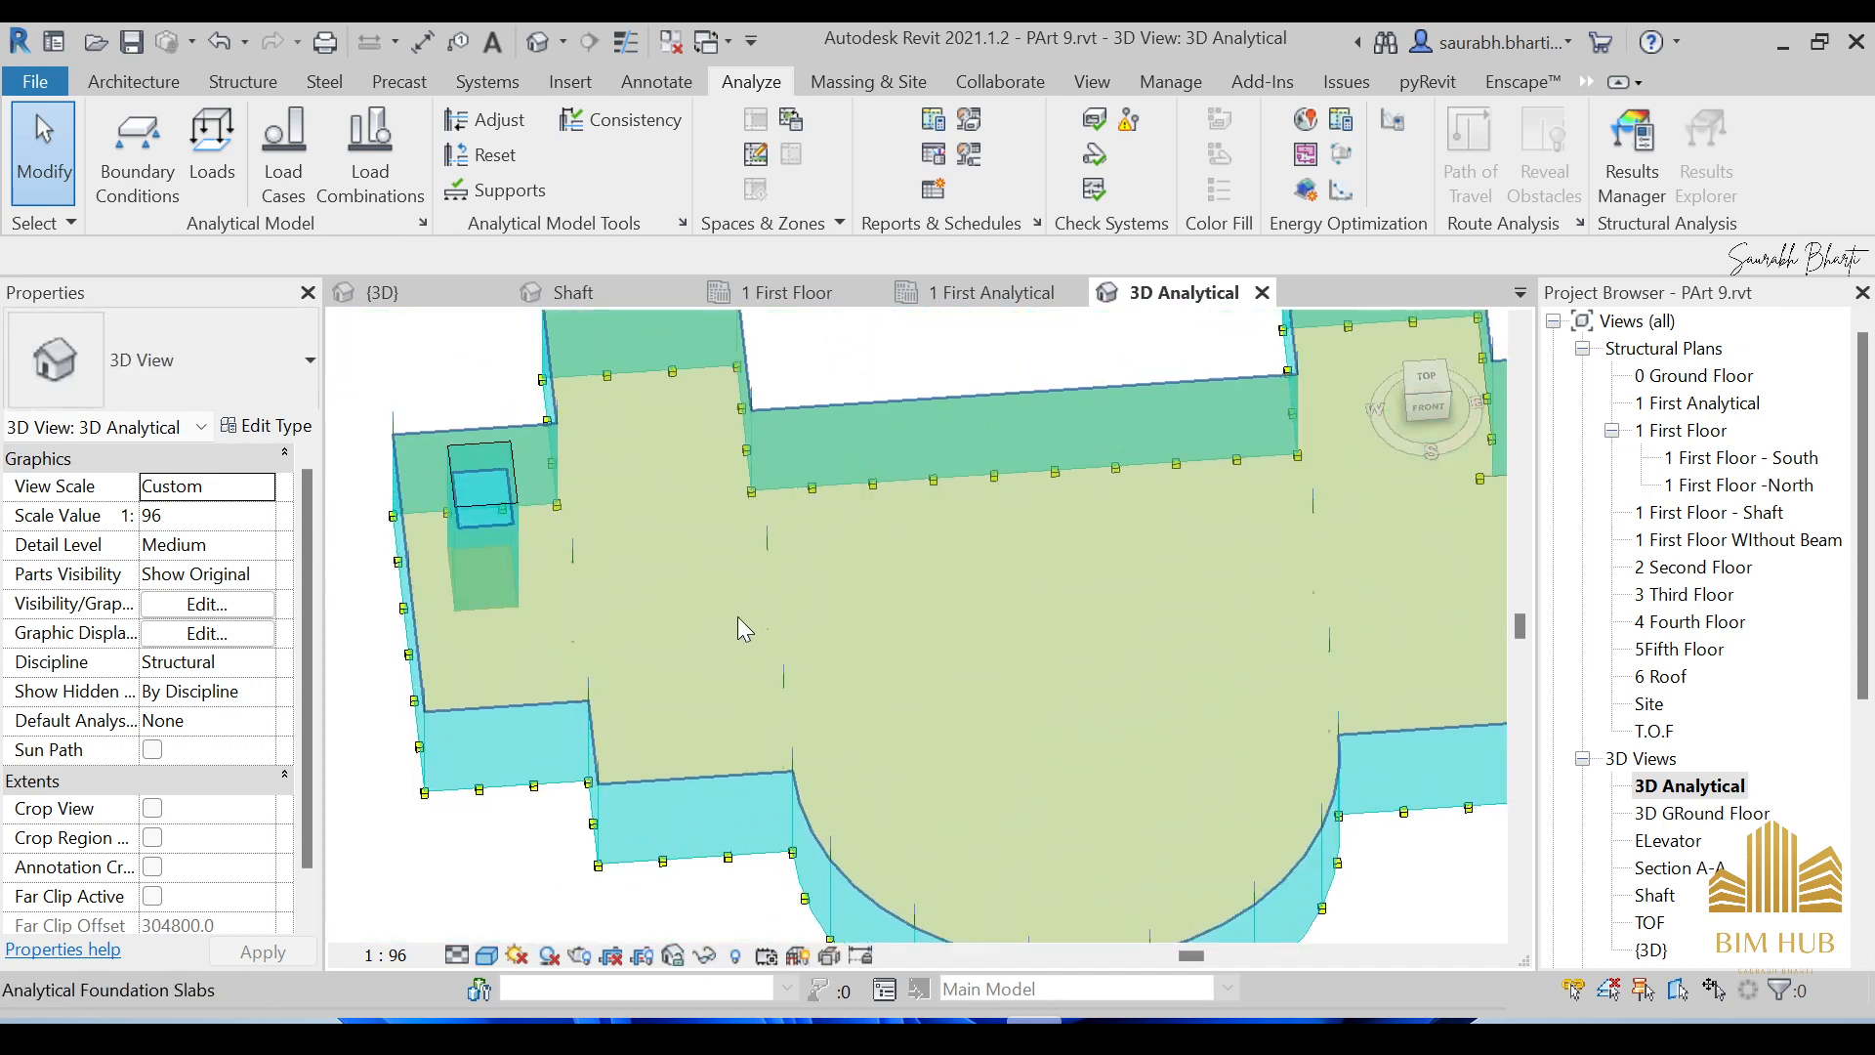
click(549, 955)
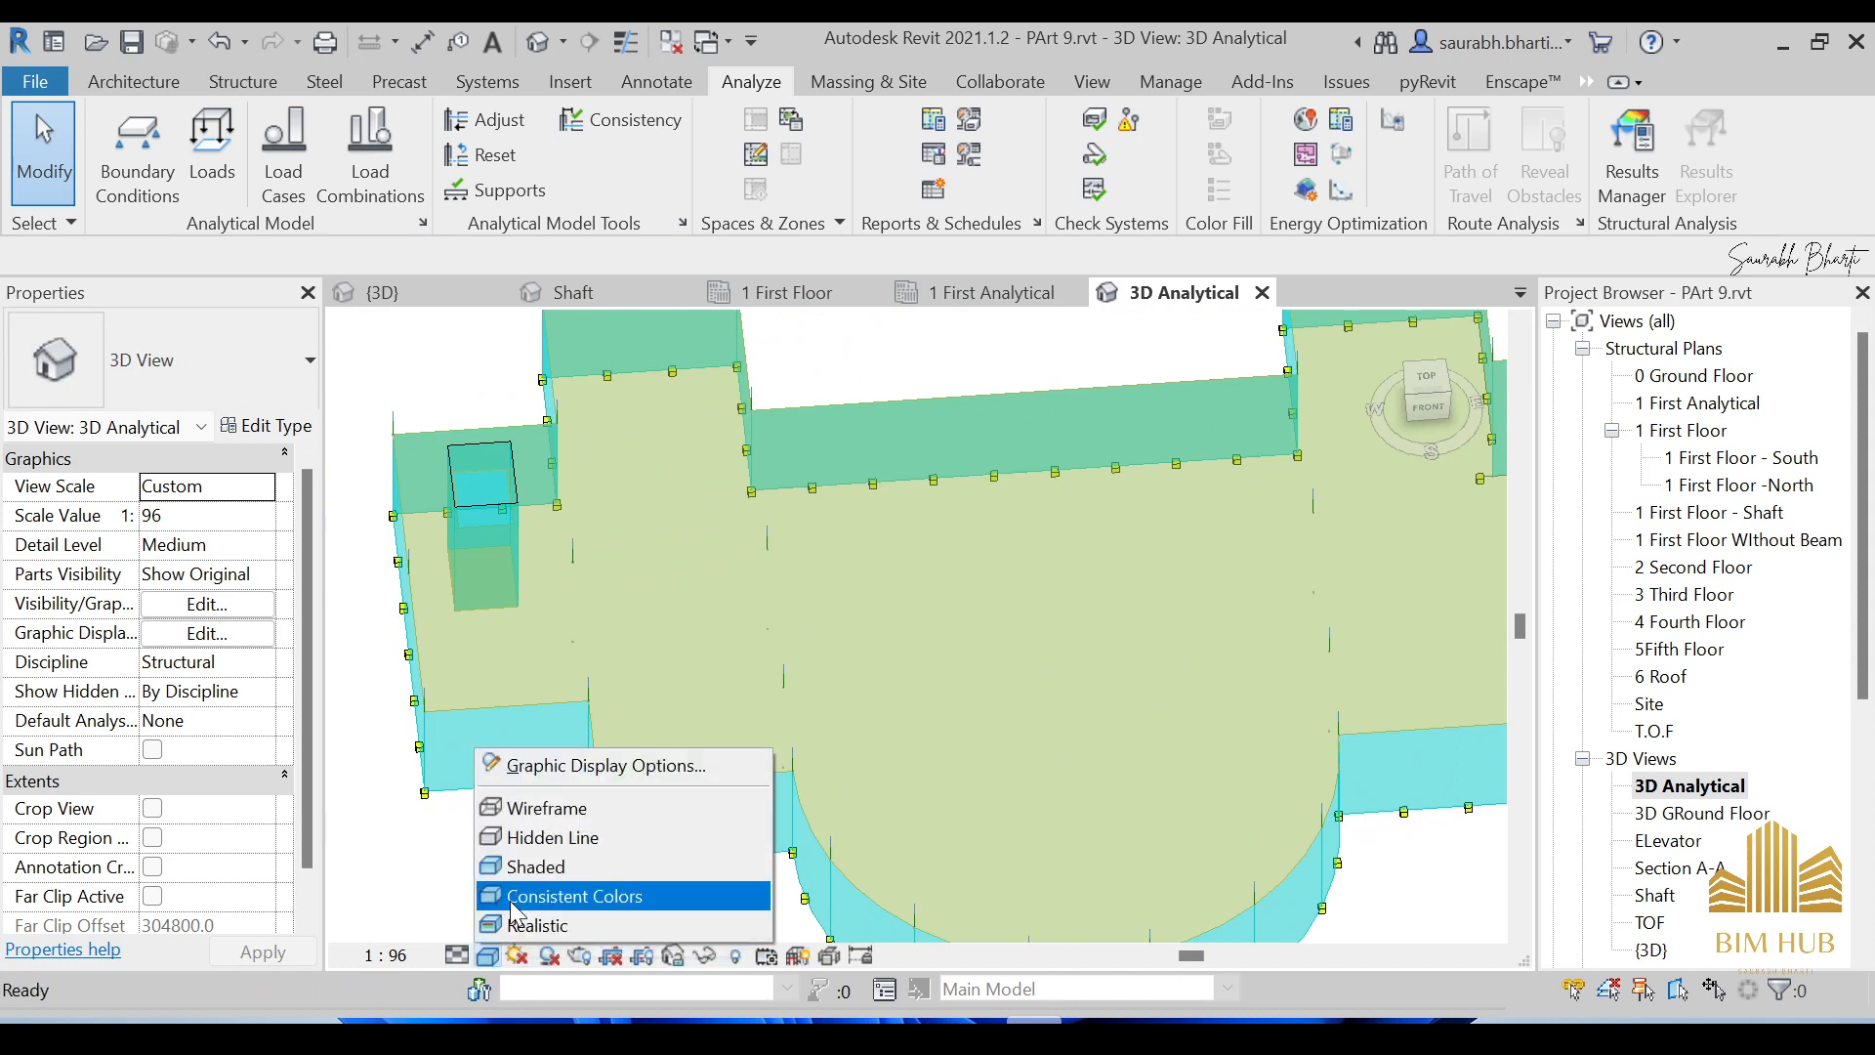
Show the 3D analytical model in Hidden Line, tilt the view, and launch Boundary Conditions placement.
click(545, 834)
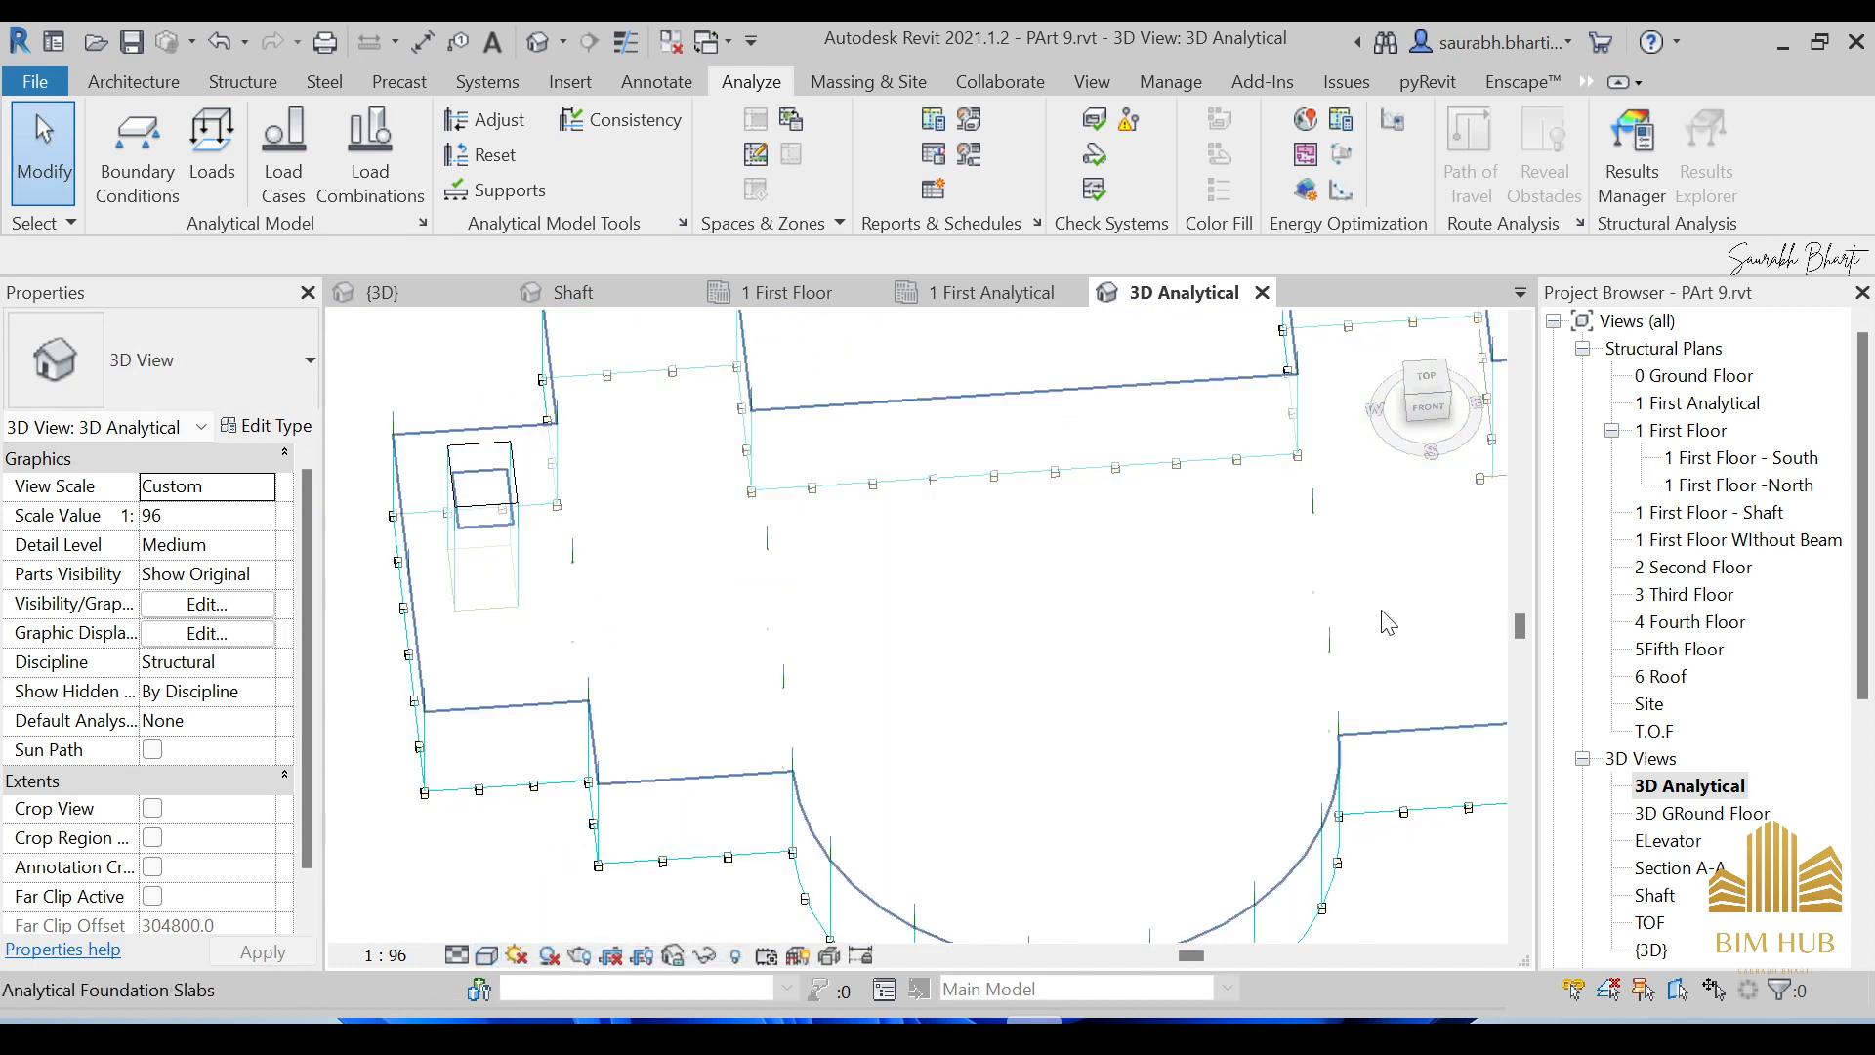
shift+middle_drag(1333, 562, 1101, 795)
scroll(1047, 700, down, 3)
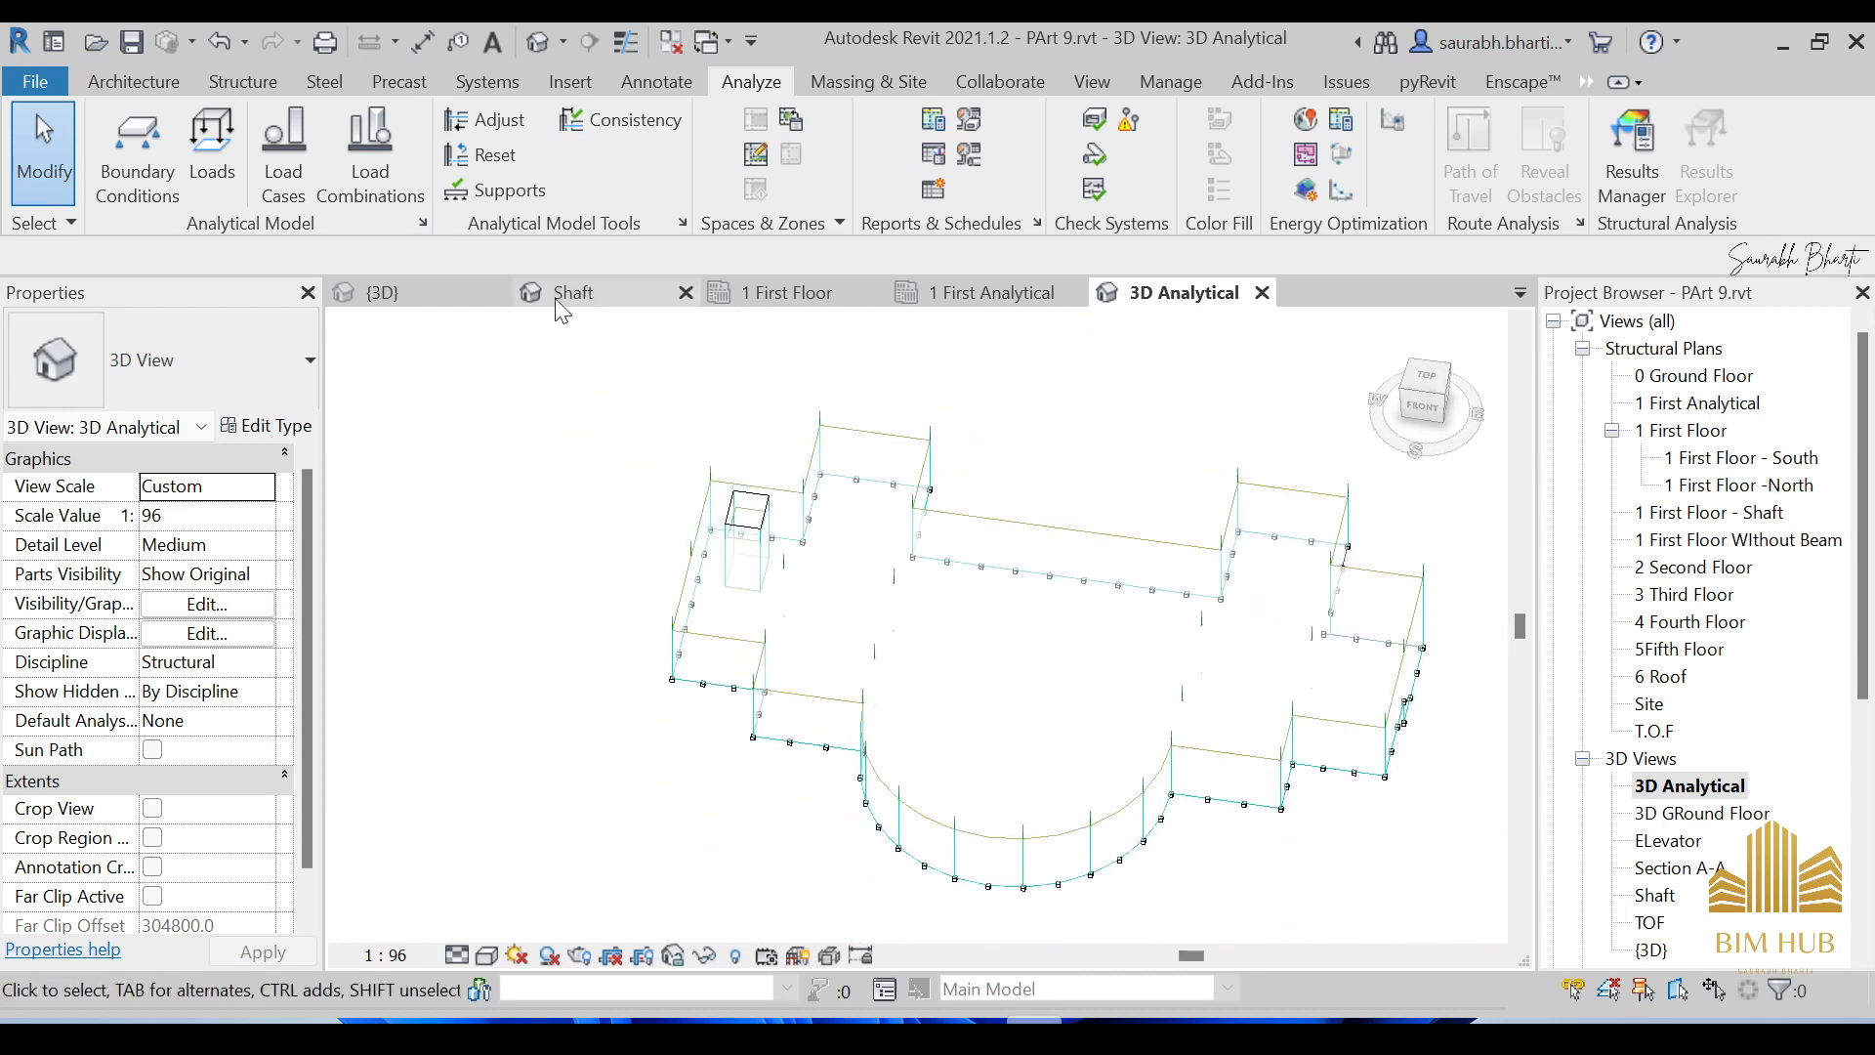
click(137, 147)
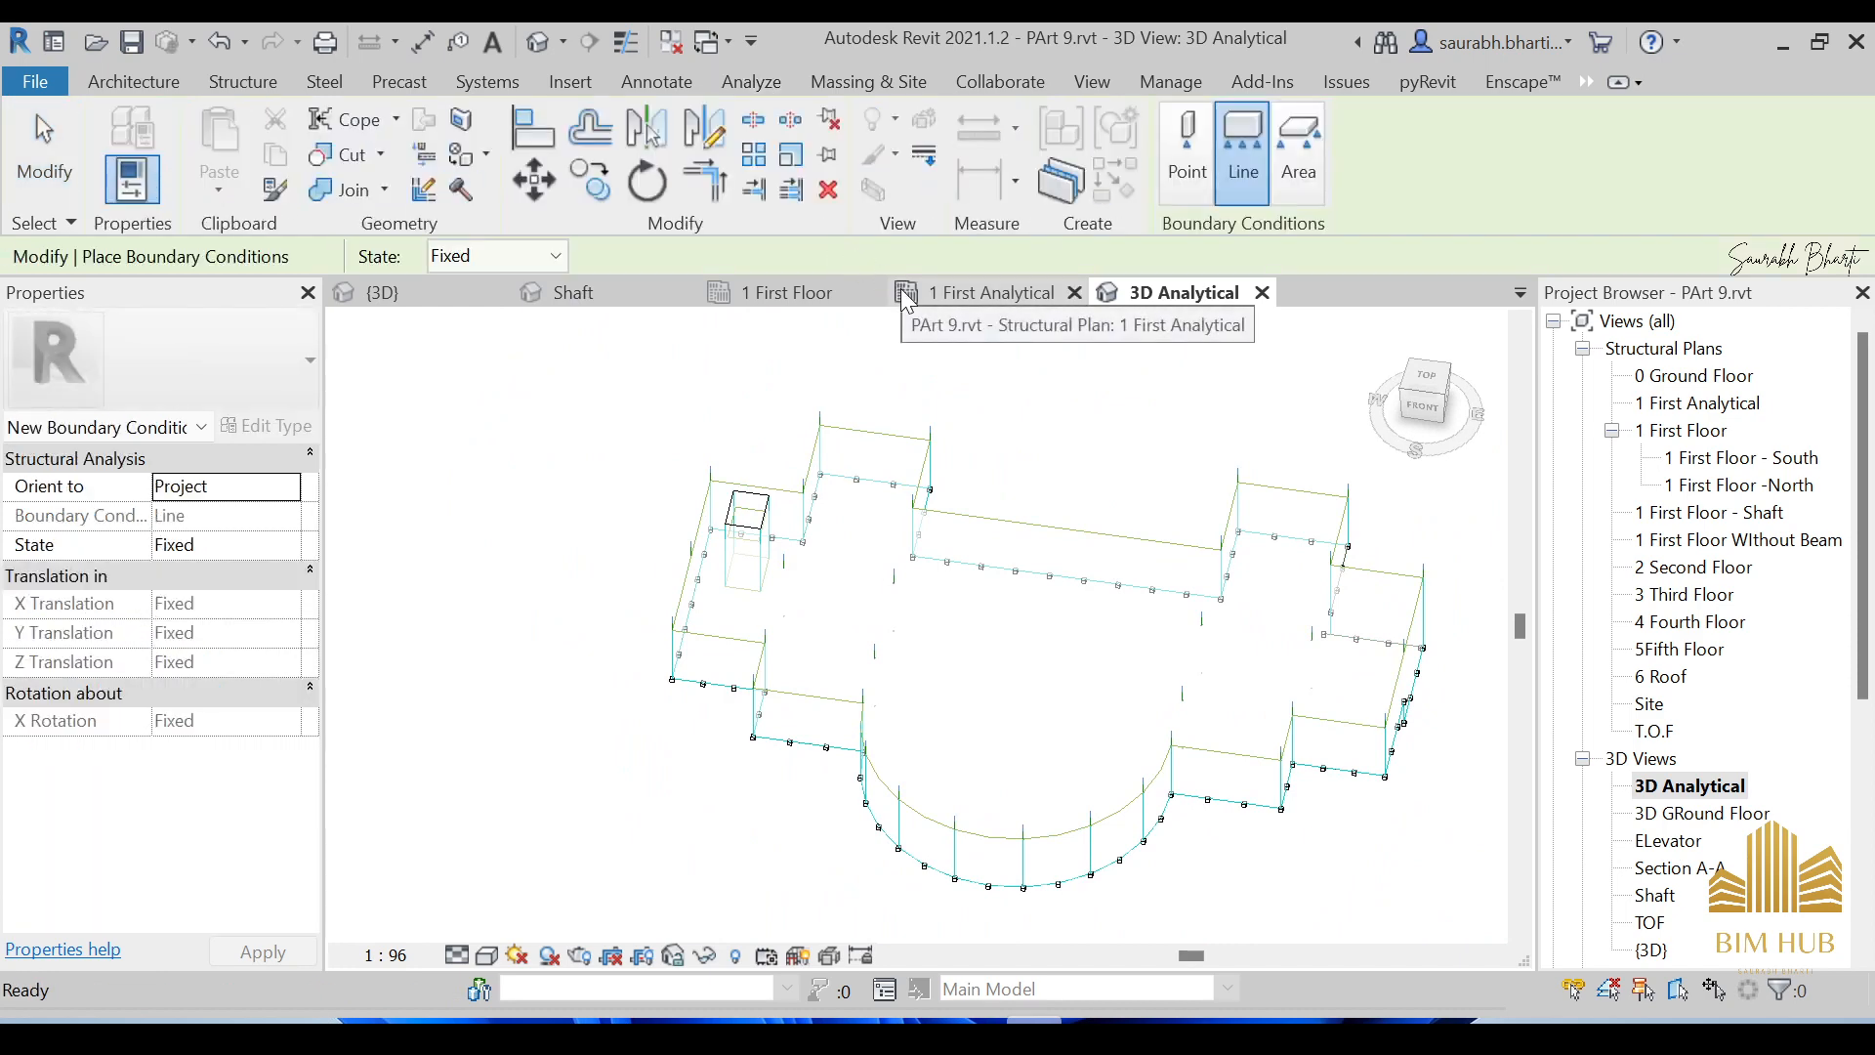
Set the boundary condition type to Point with the State kept at Fixed.
click(1188, 173)
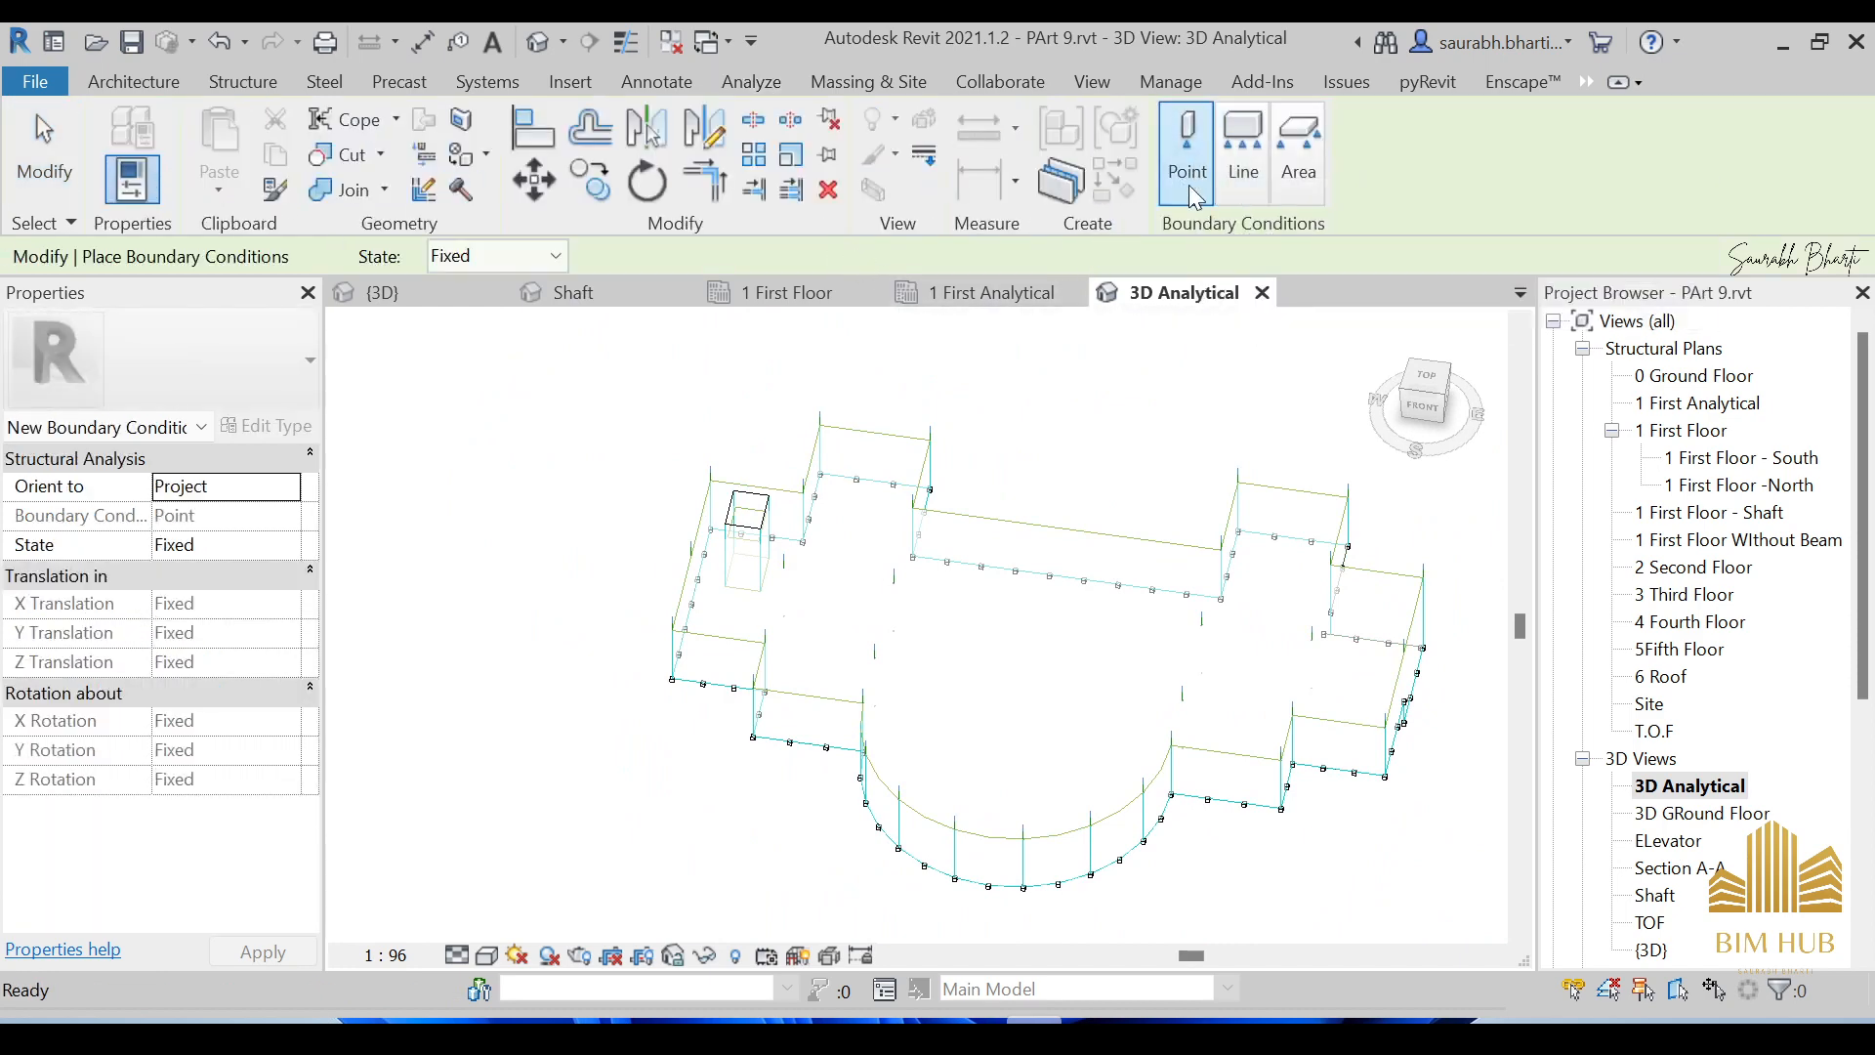
scroll(889, 635, up, 4)
scroll(915, 565, up, 2)
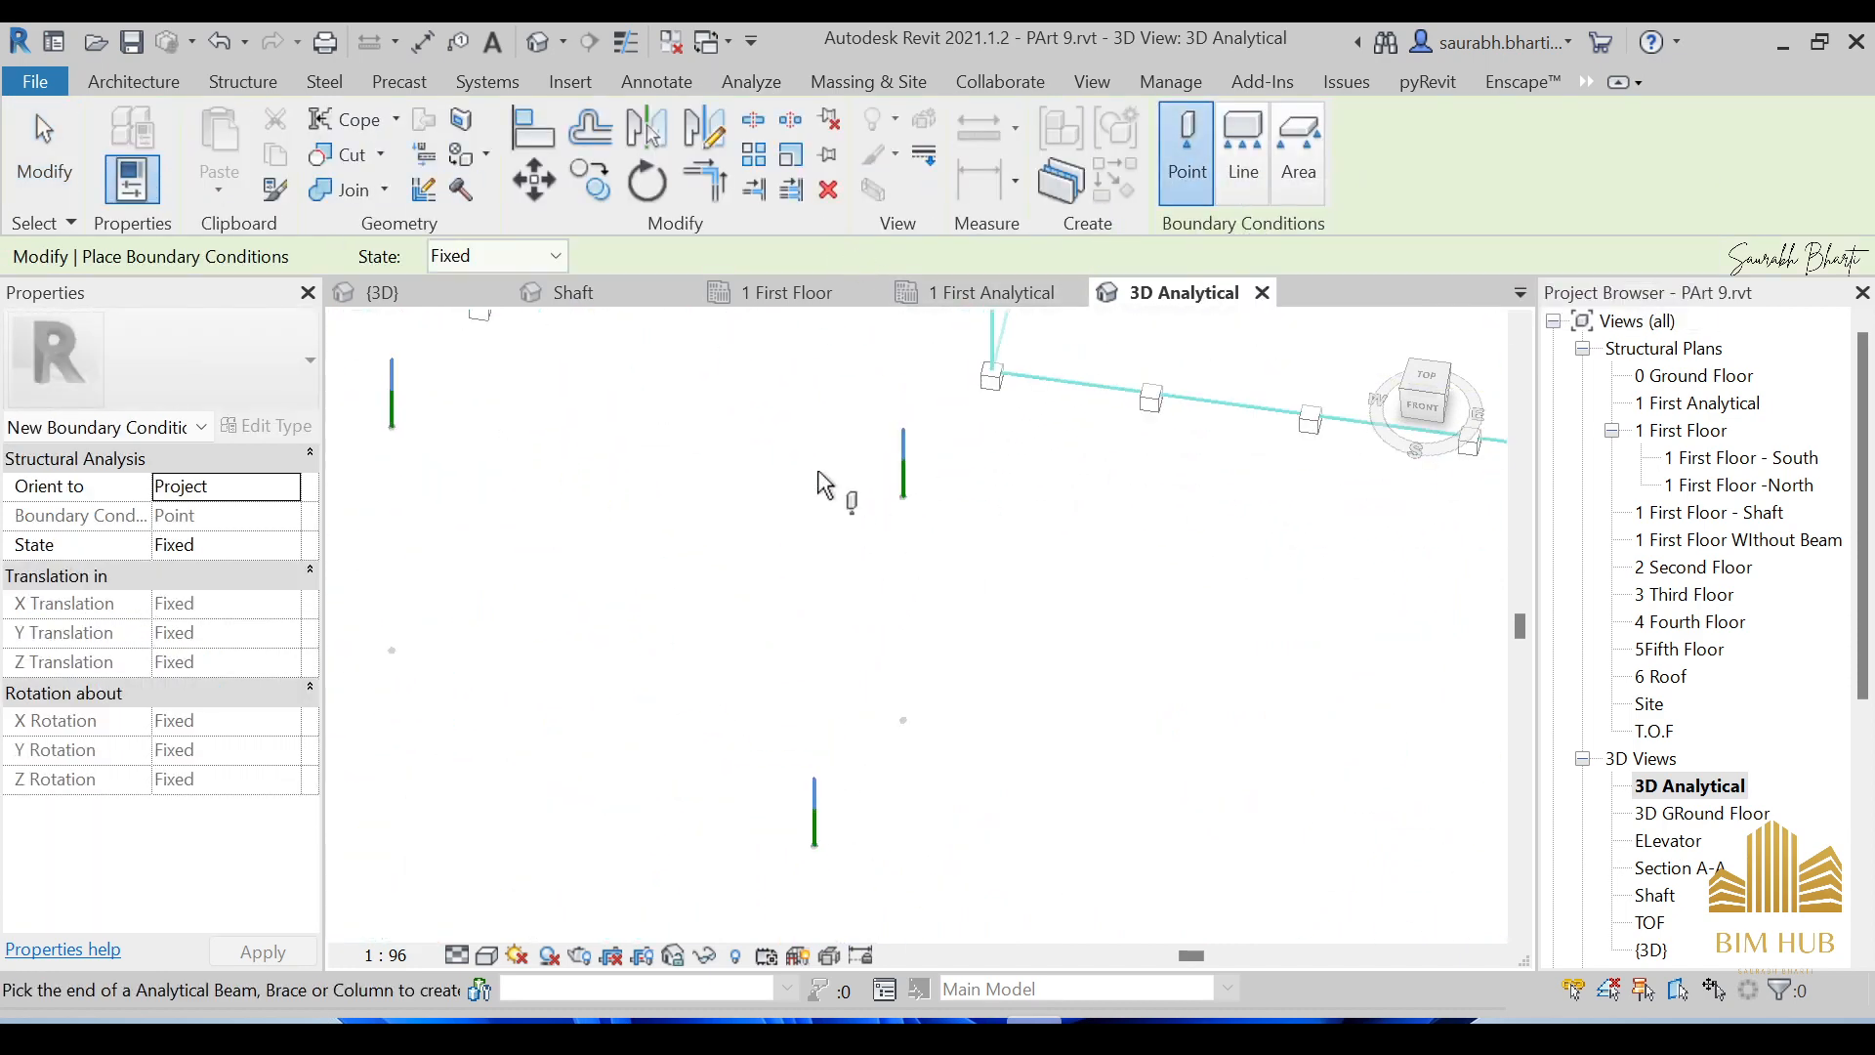
click(536, 259)
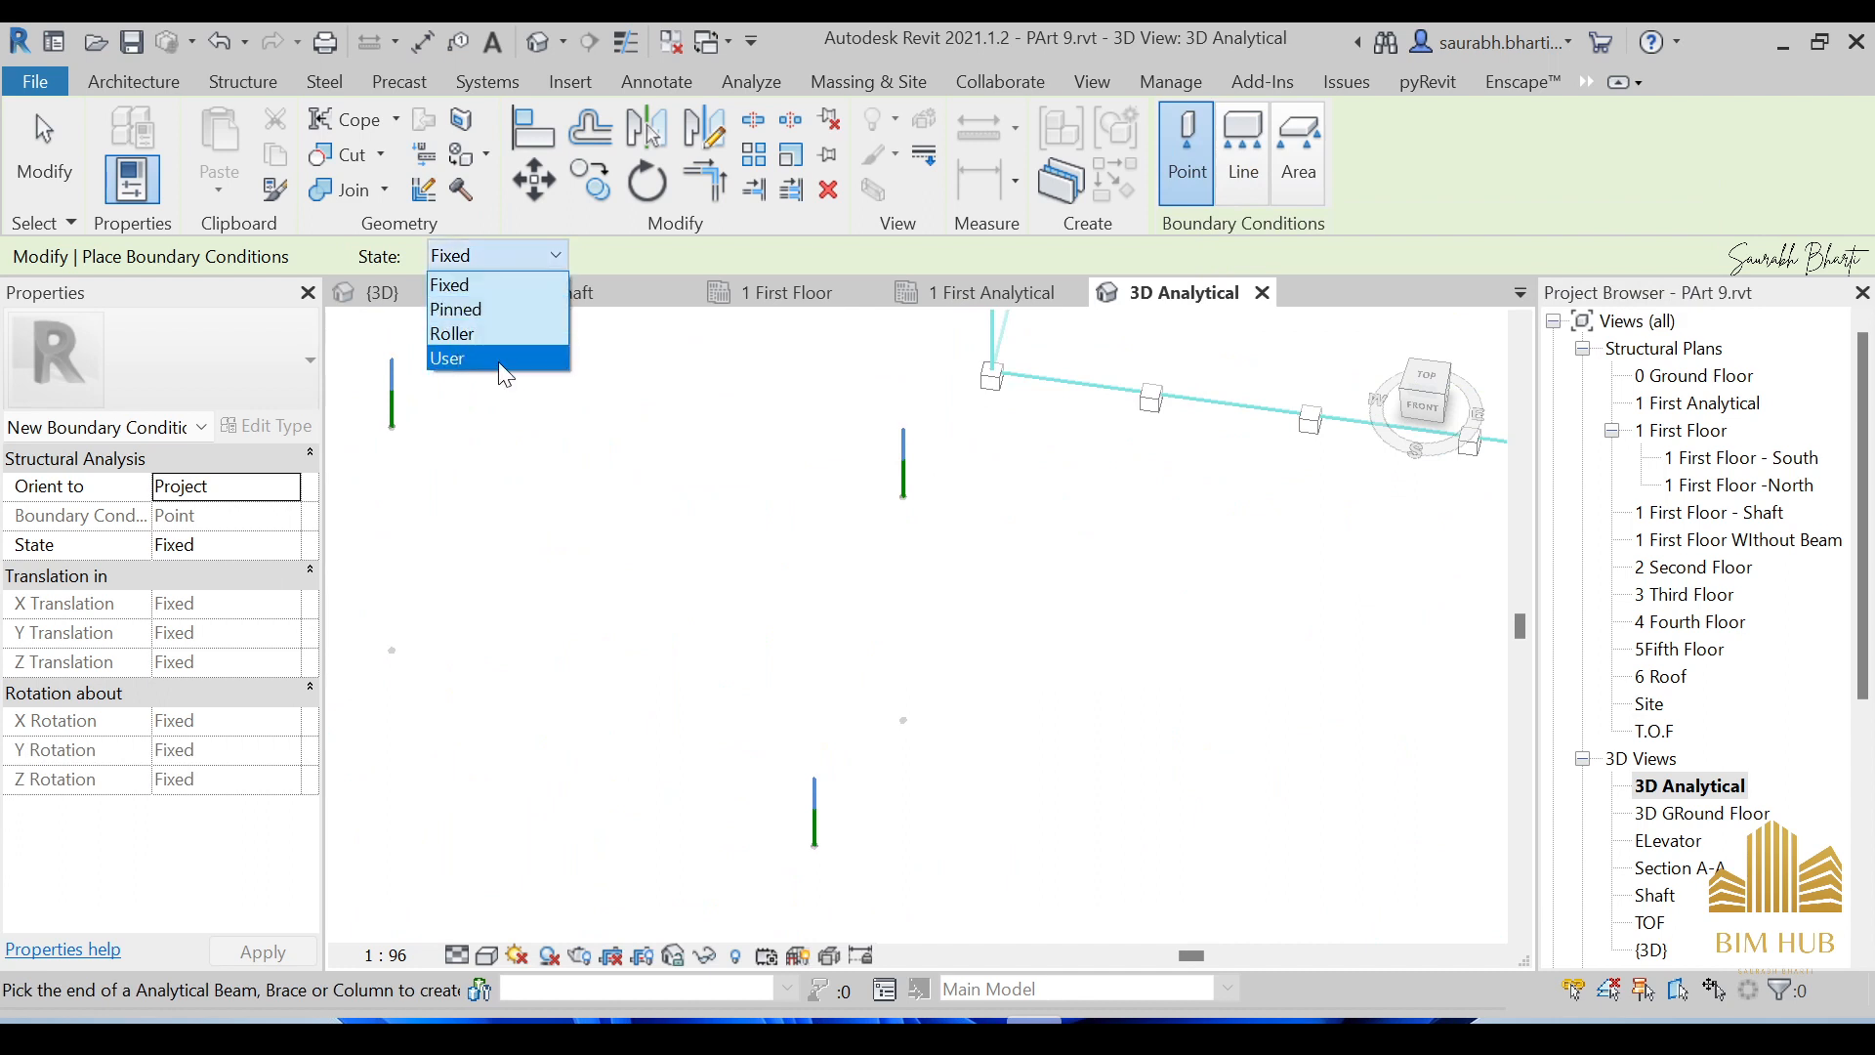
click(543, 285)
scroll(410, 466, down, 1)
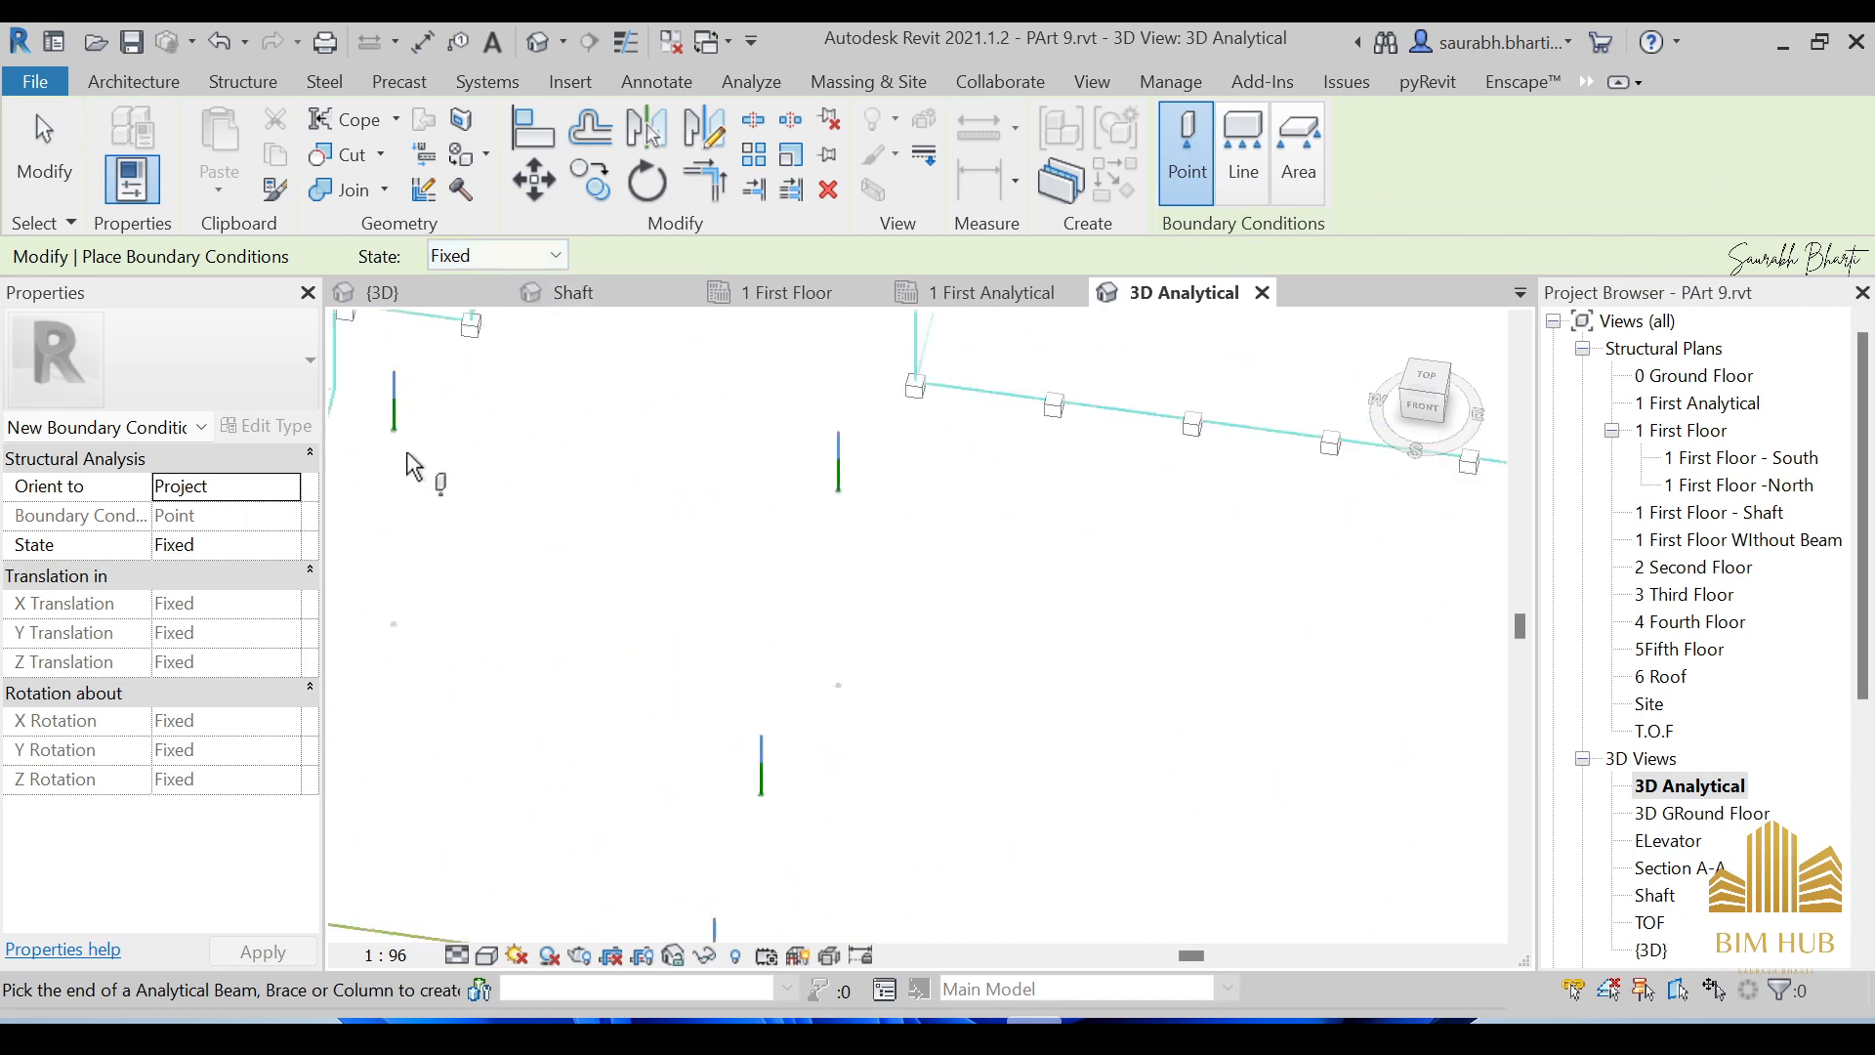
scroll(411, 465, down, 3)
scroll(403, 454, up, 2)
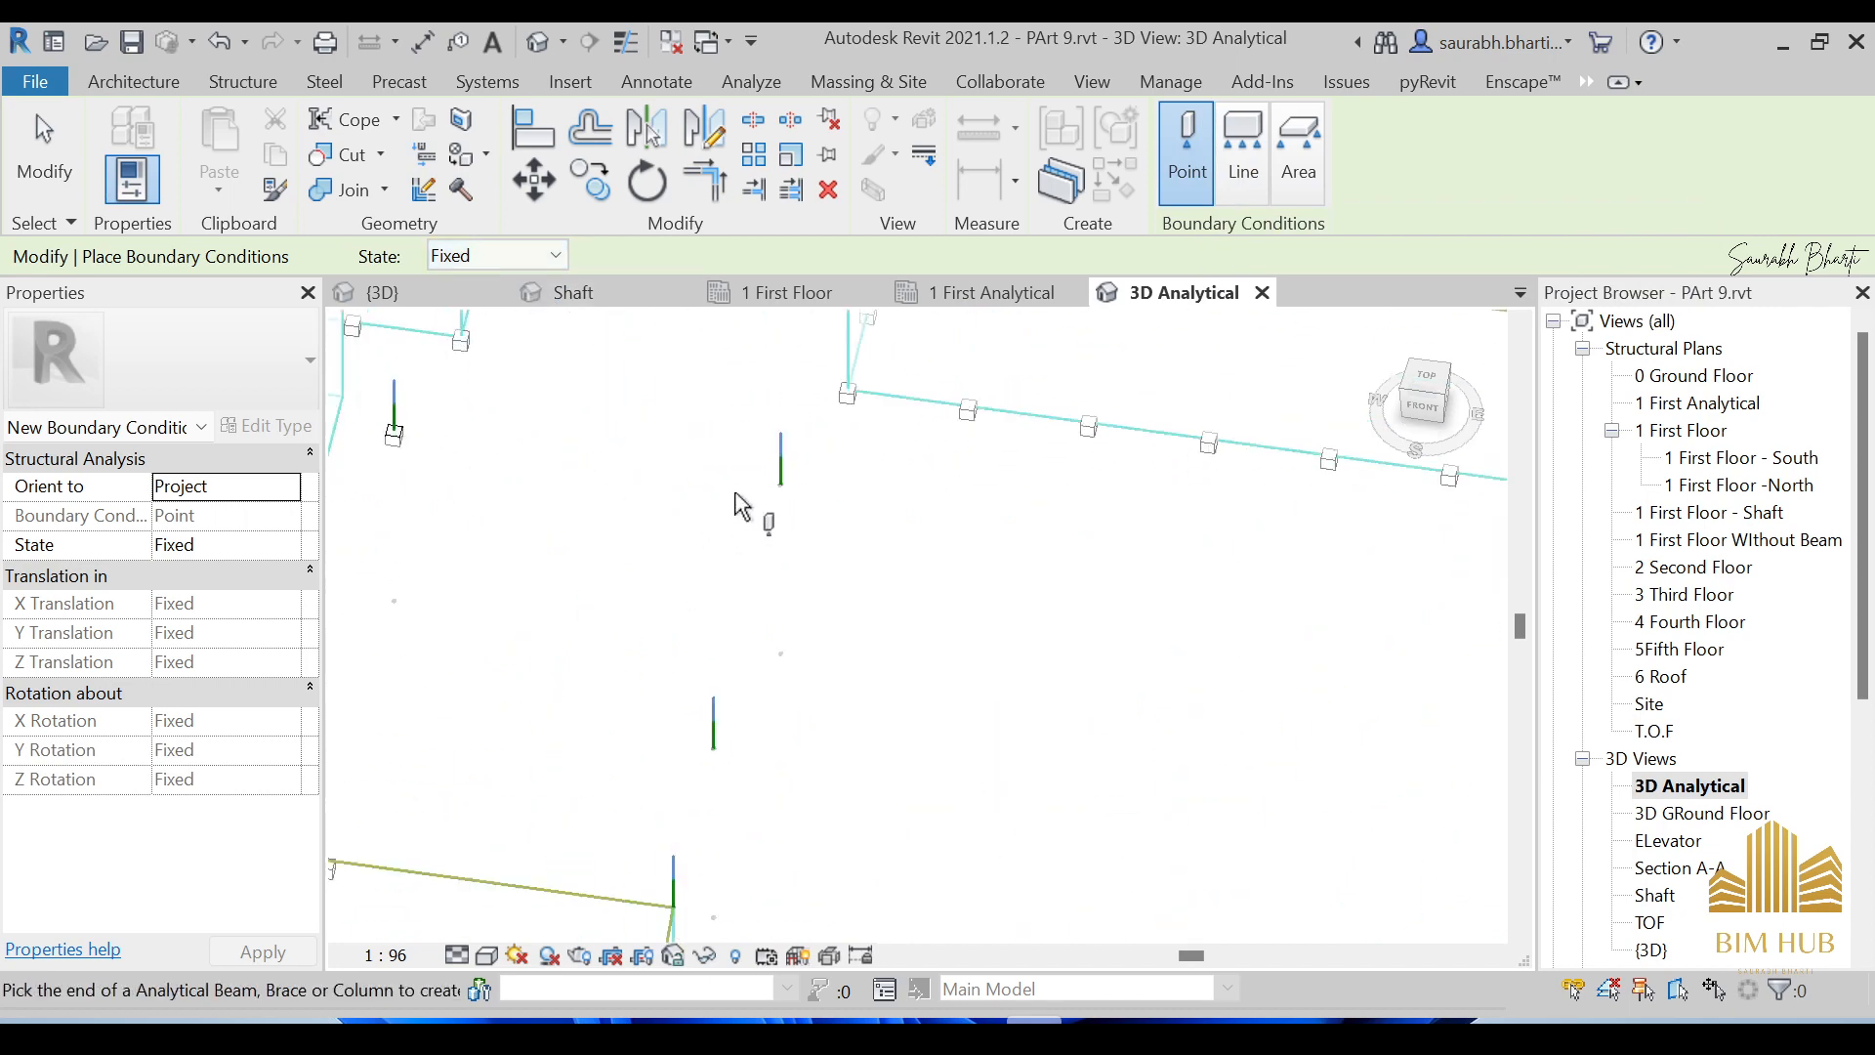
Place fixed point supports at two column bases, check them from other angles, and finish.
click(781, 489)
click(716, 750)
scroll(943, 647, down, 4)
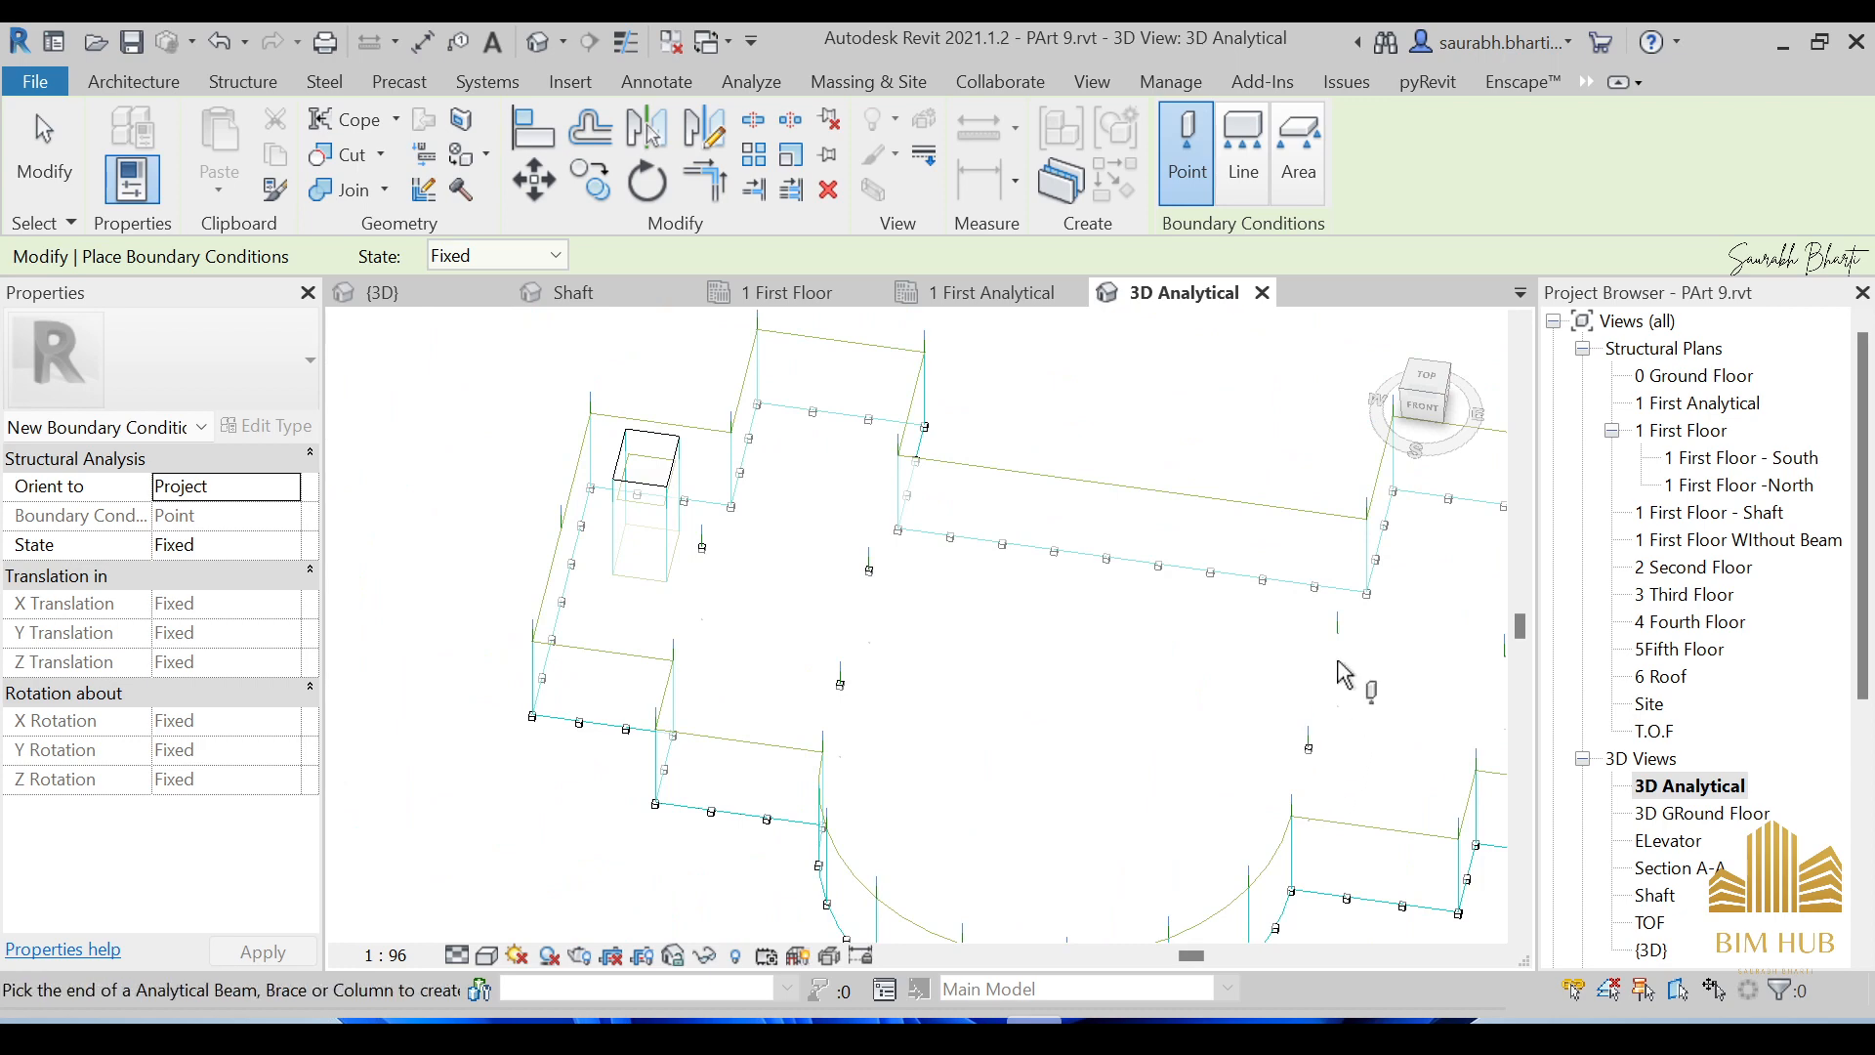
scroll(1353, 654, up, 5)
scroll(1331, 674, down, 5)
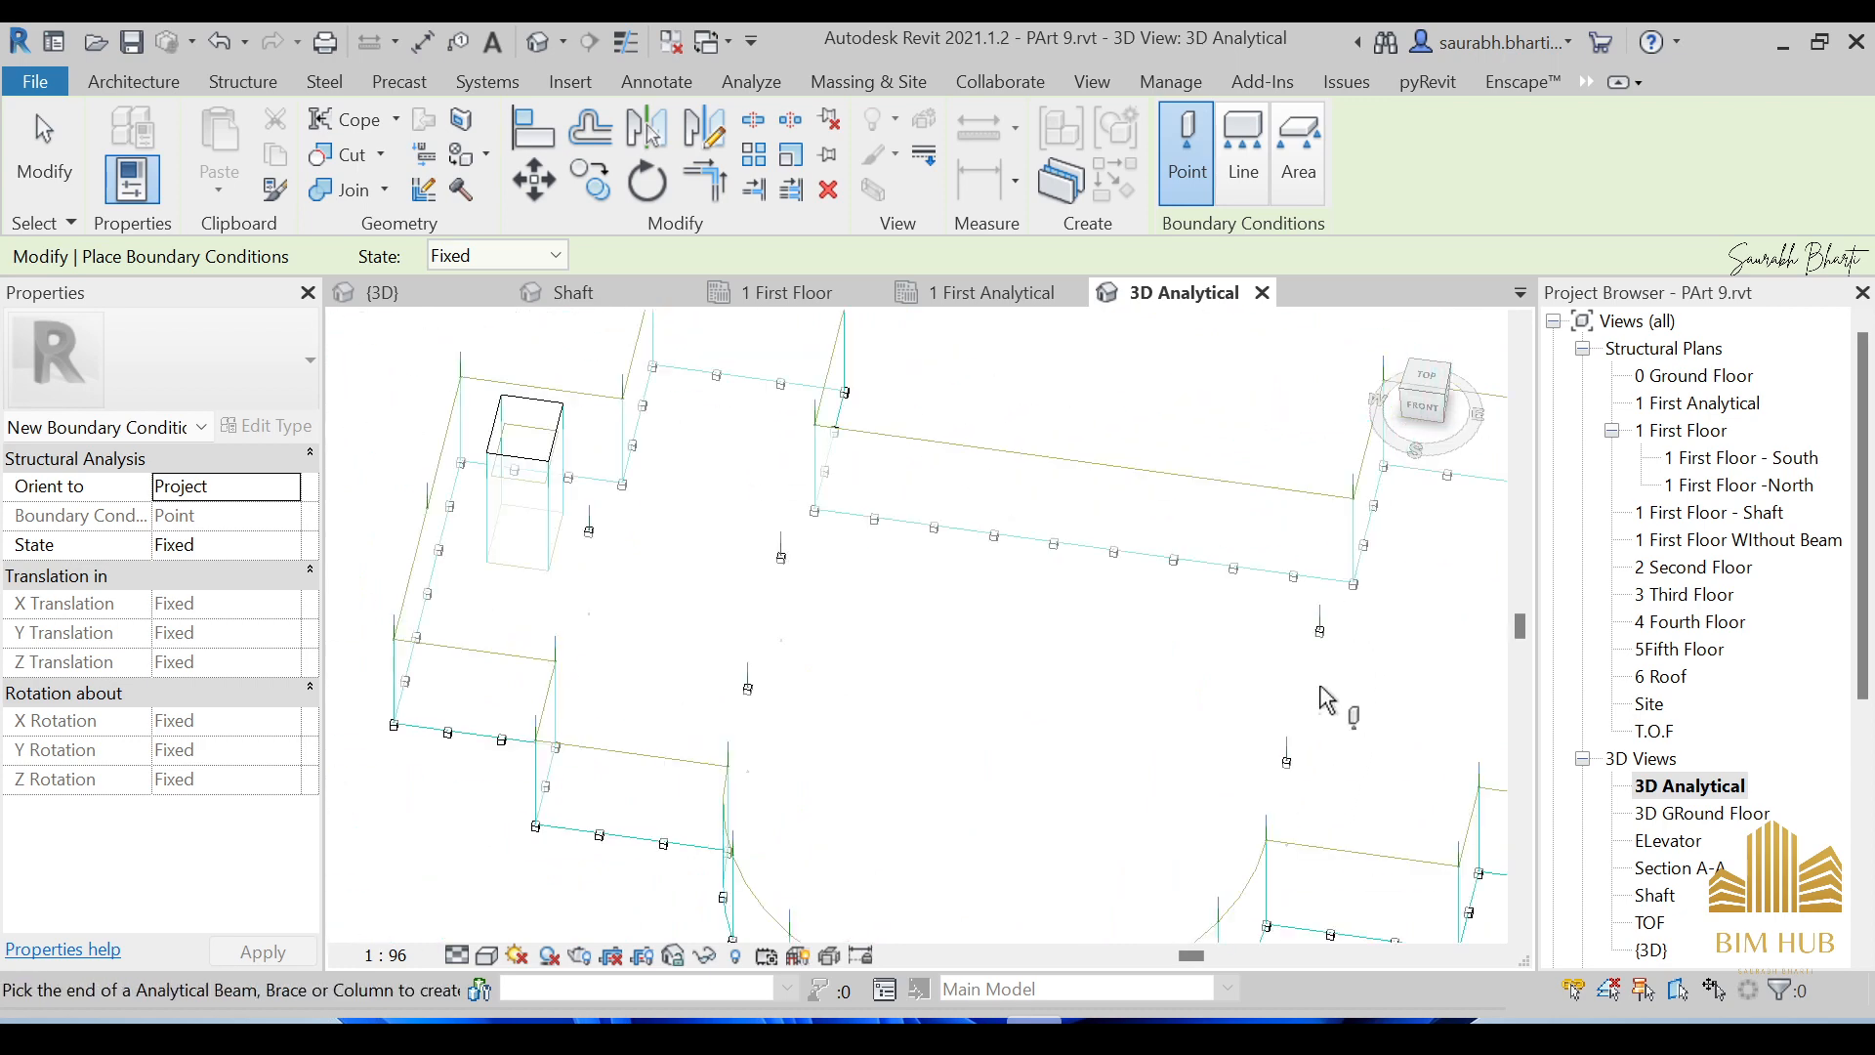
shift+middle_drag(1331, 699, 1221, 703)
scroll(1270, 742, up, 4)
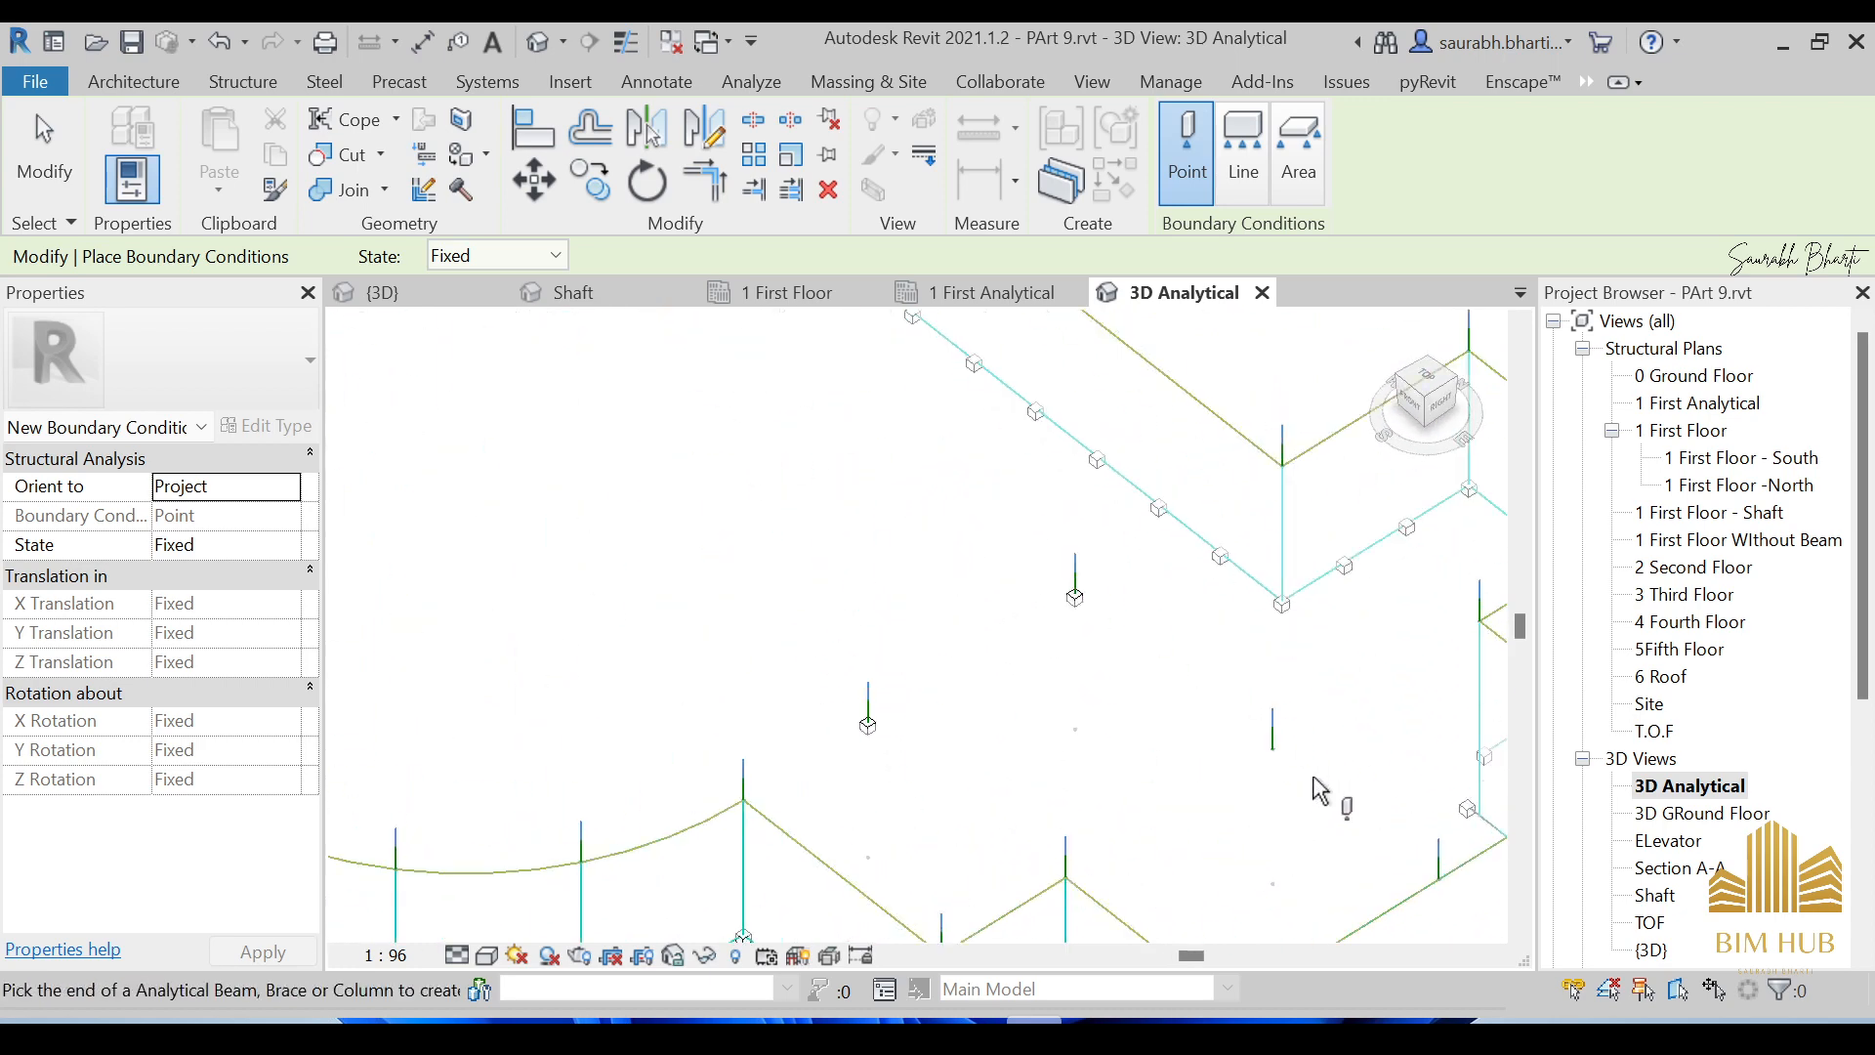
scroll(1172, 762, down, 4)
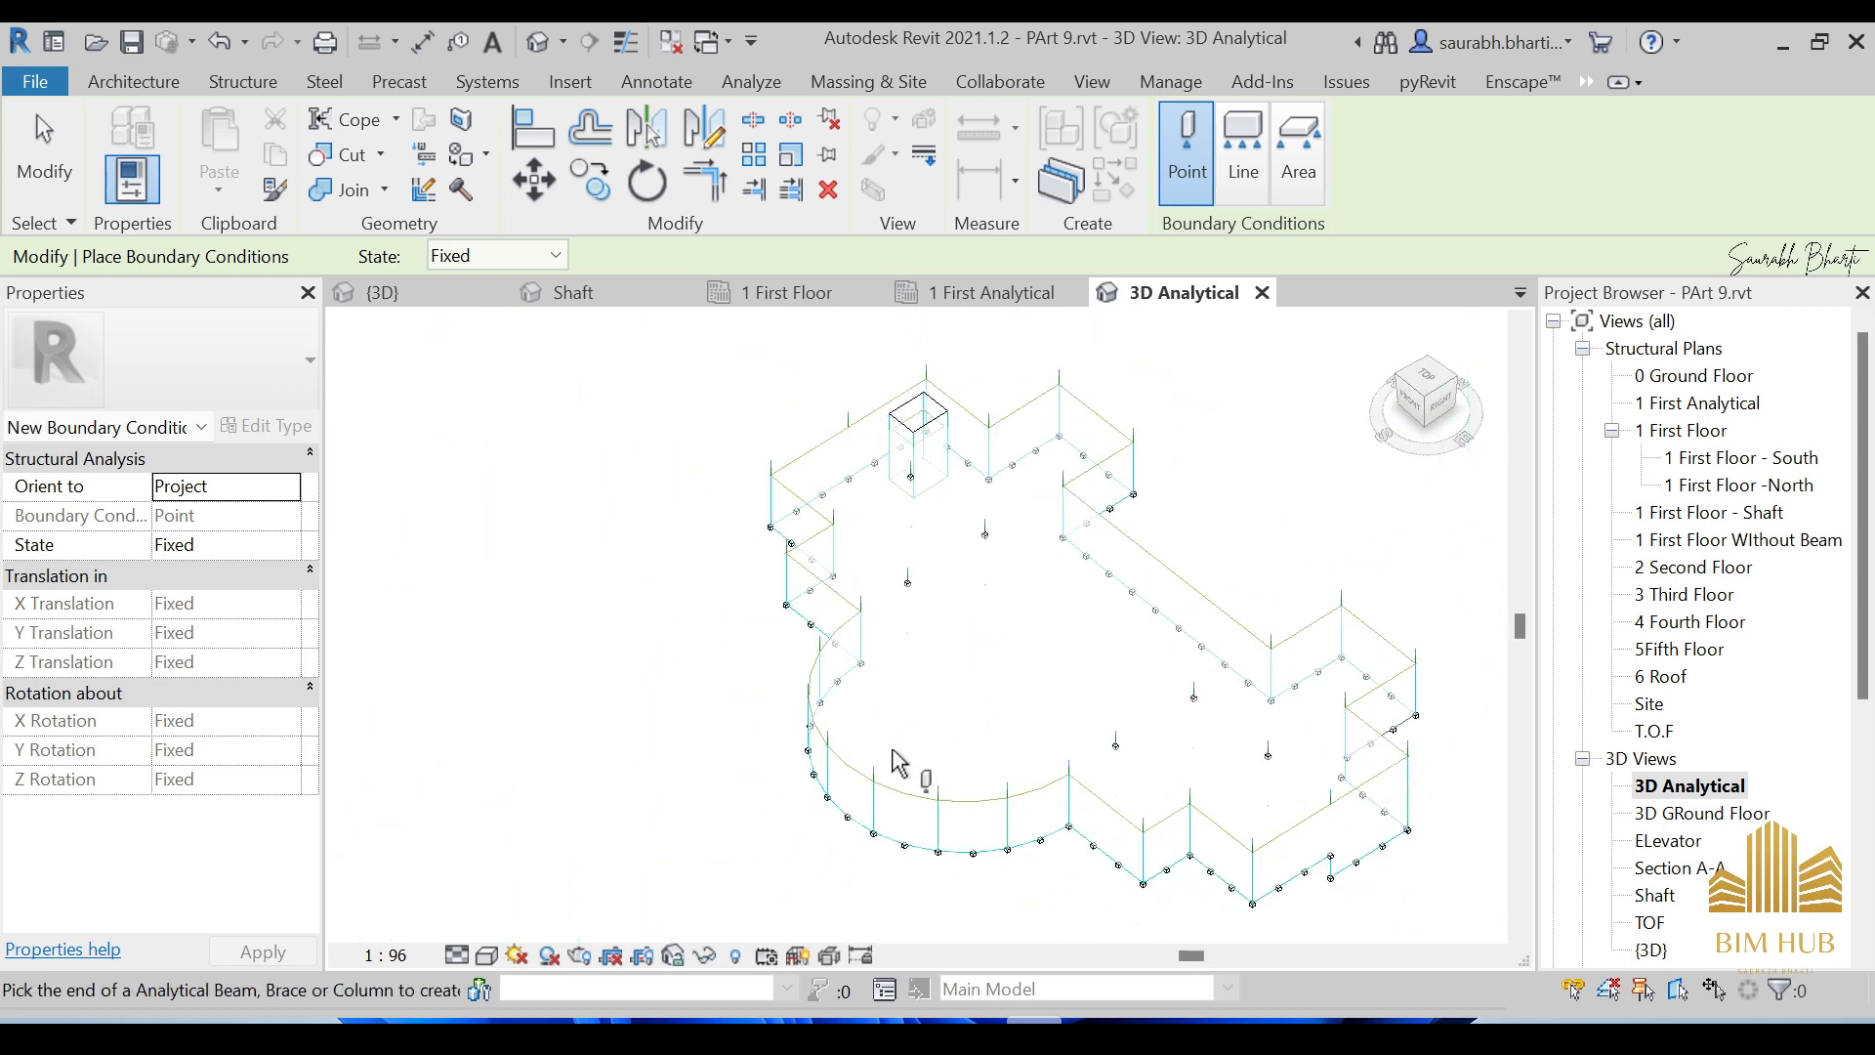
shift+middle_drag(899, 763, 1189, 637)
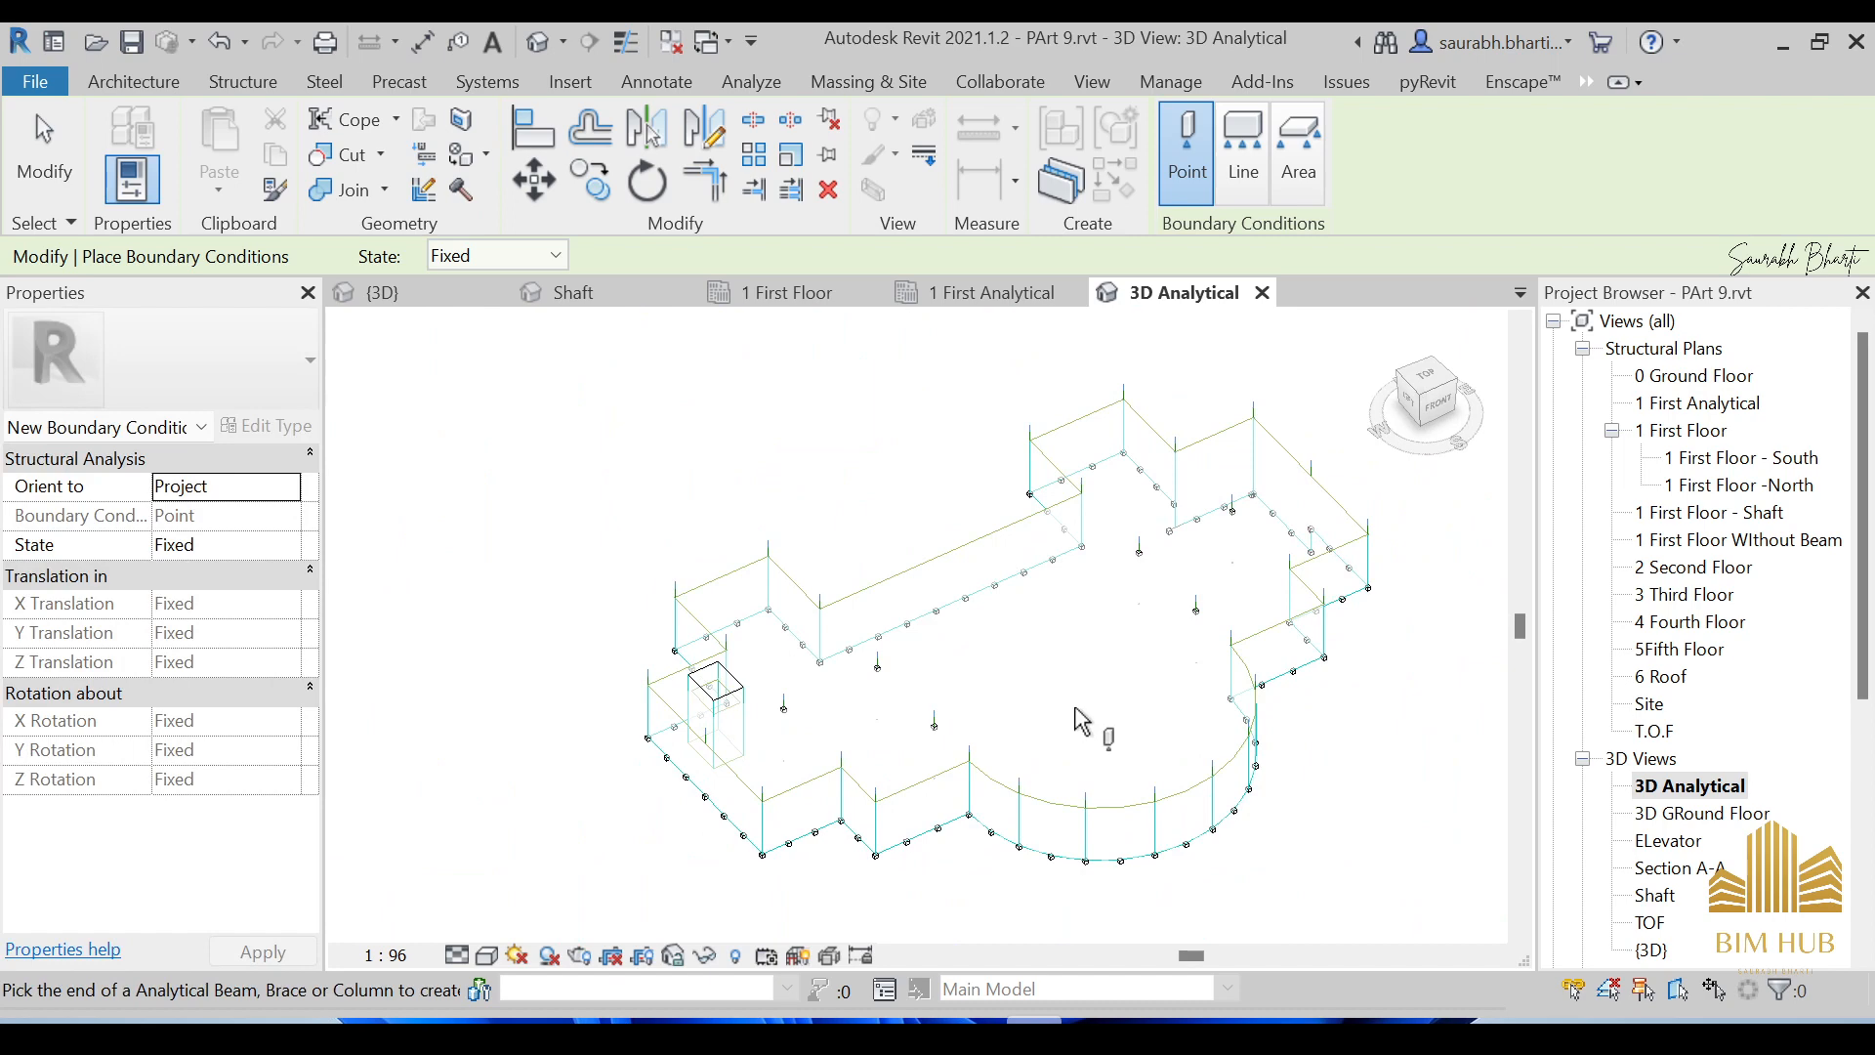
key(Escape)
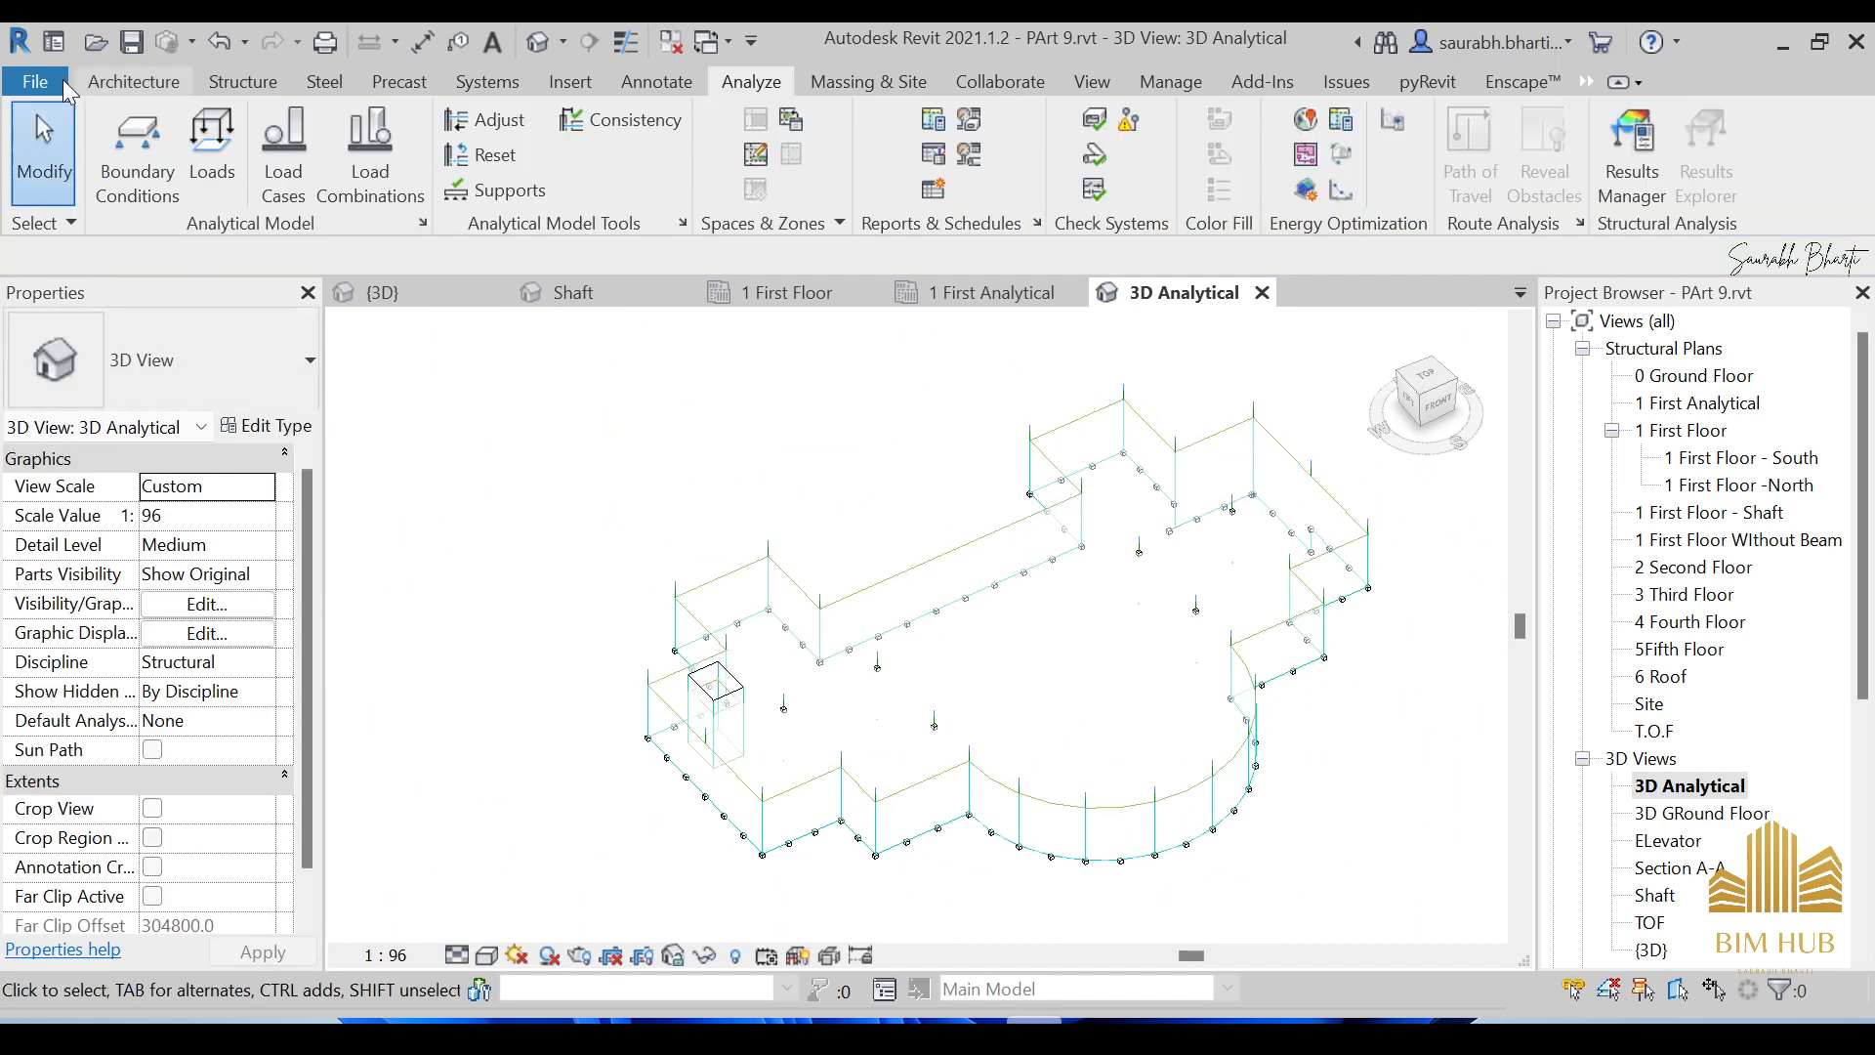
Restart boundary condition placement as the Area type and orbit the view around the shaft.
click(144, 147)
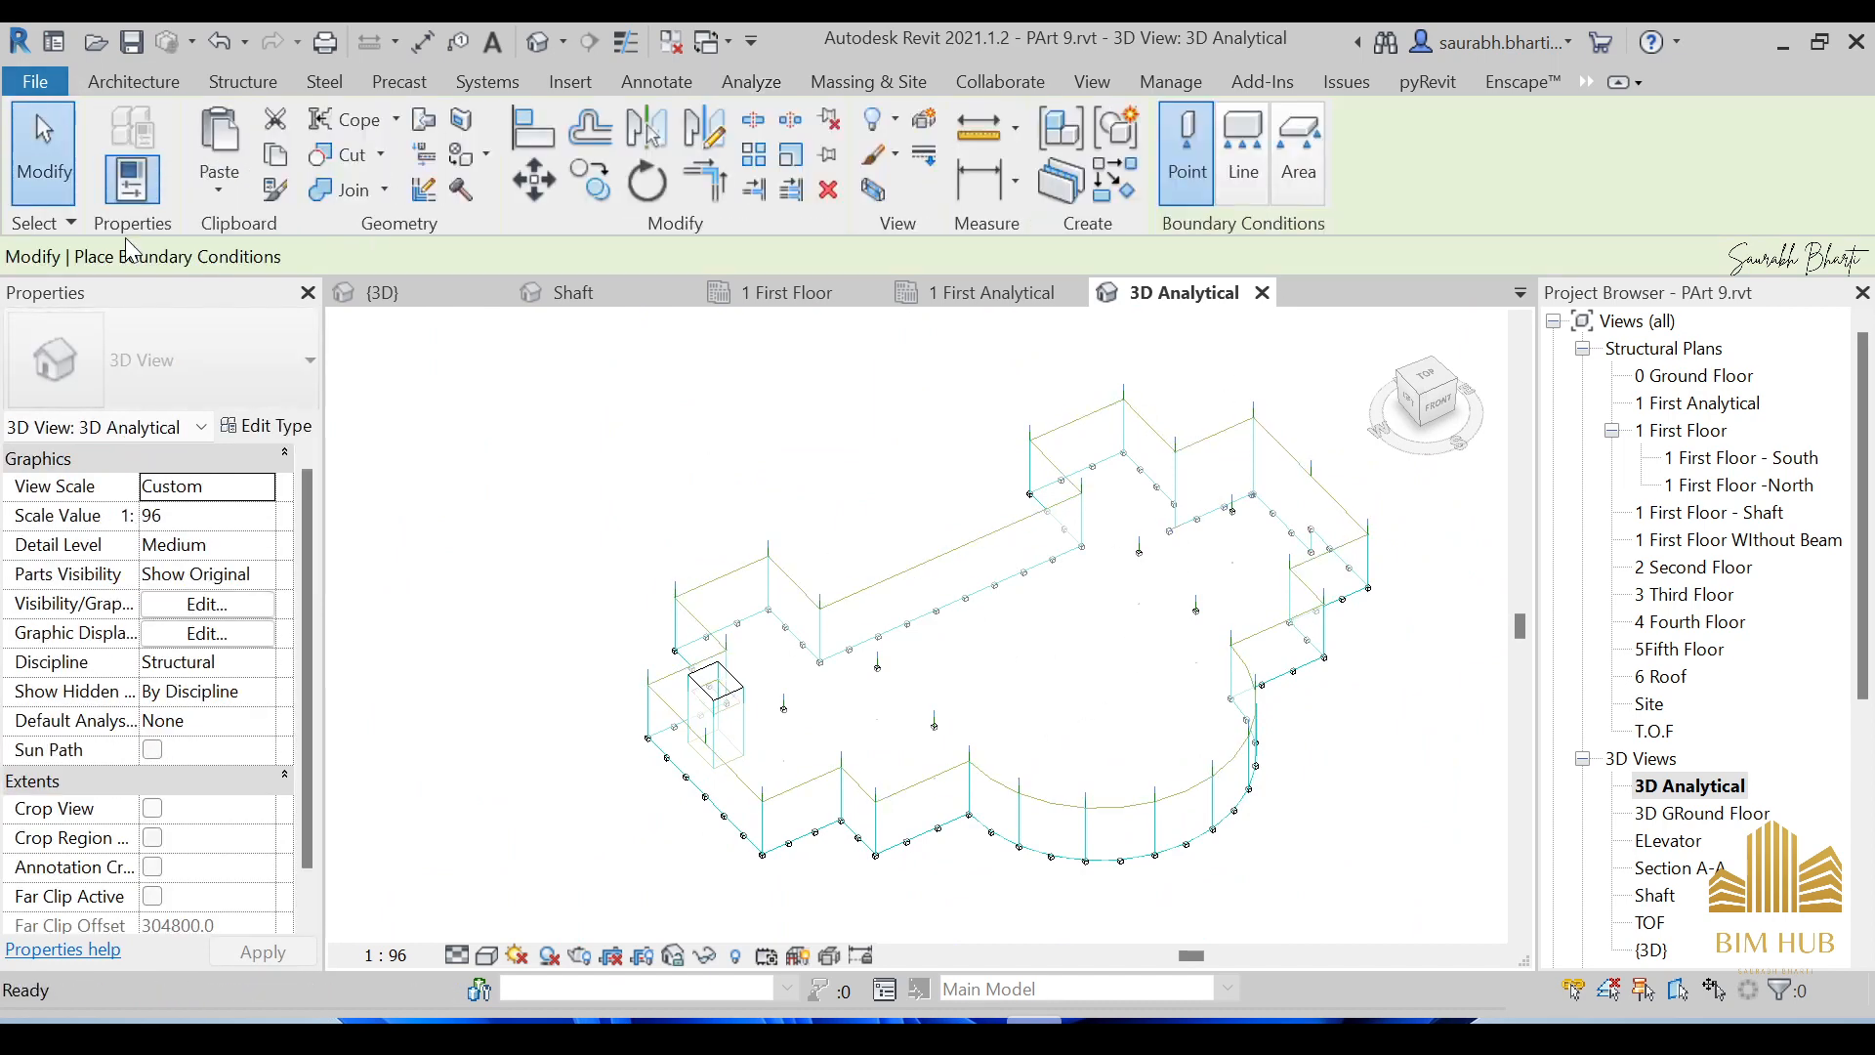
click(1298, 156)
scroll(1236, 510, up, 1)
middle_drag(1236, 510, 859, 718)
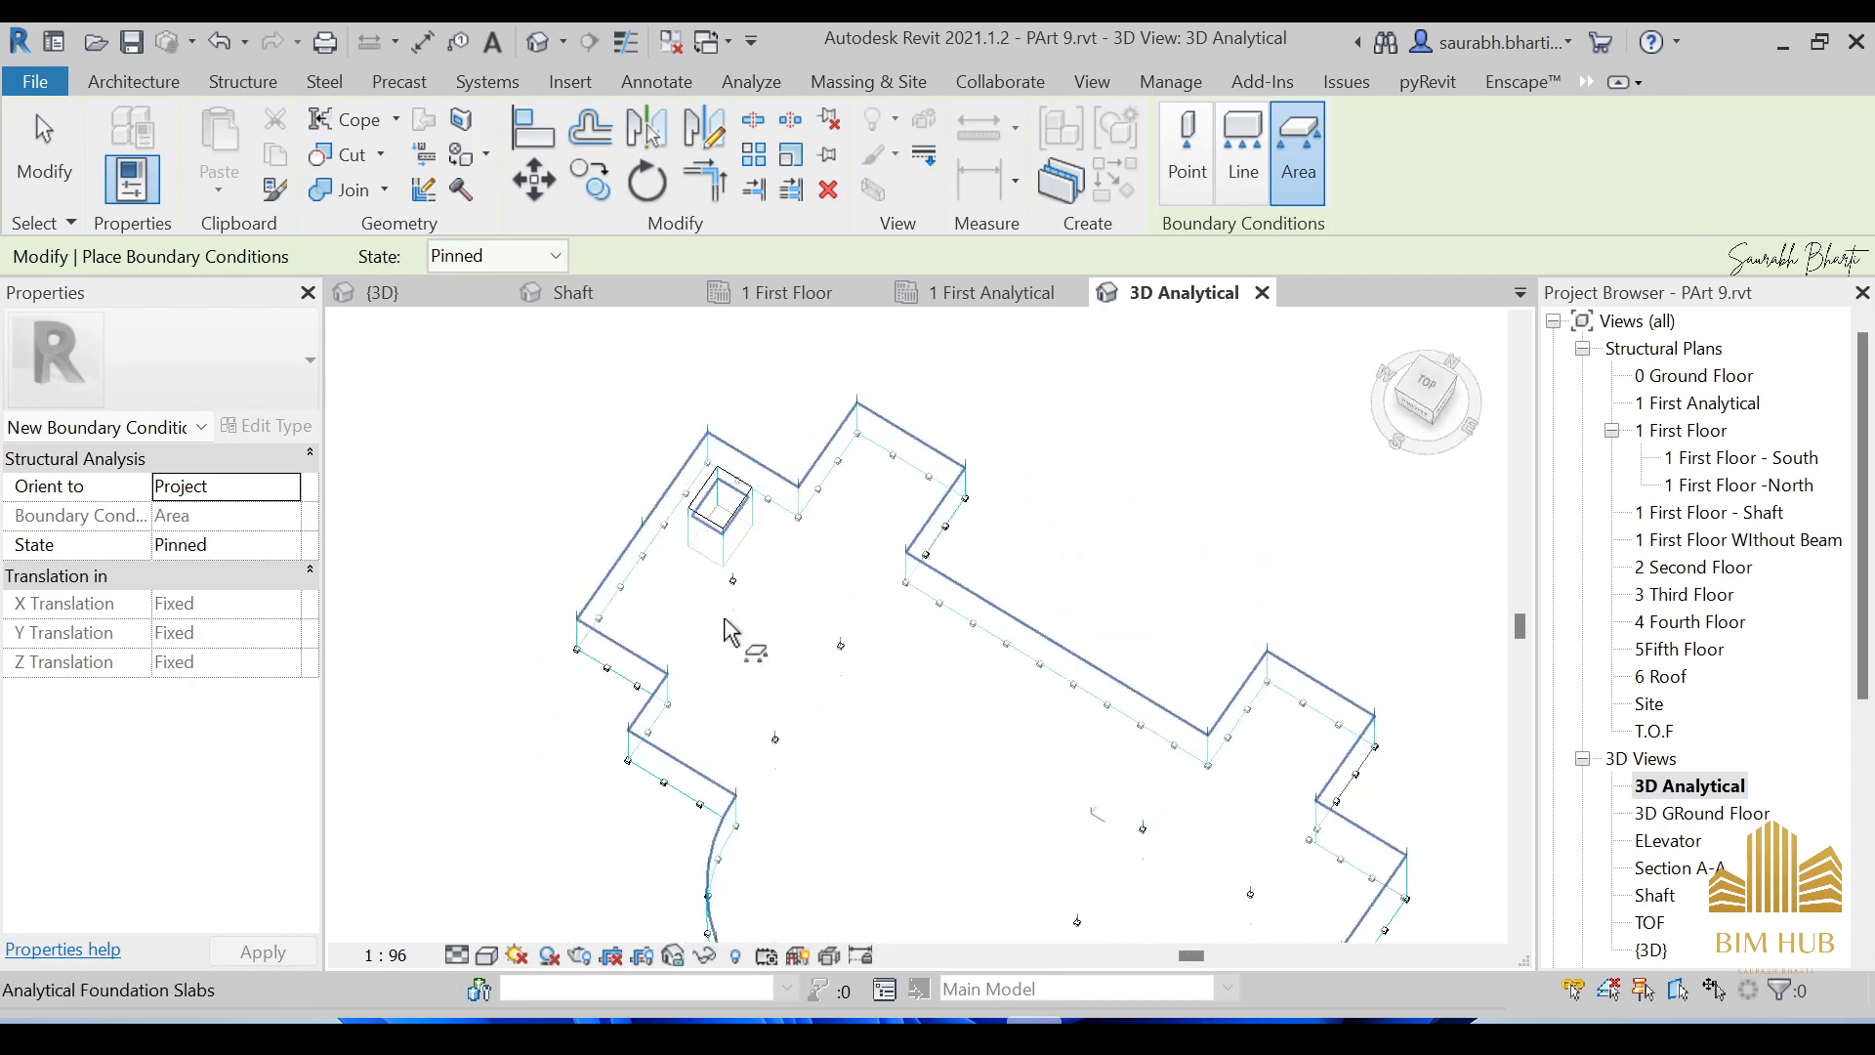
scroll(740, 542, up, 6)
scroll(744, 559, down, 4)
shift+middle_drag(758, 566, 727, 318)
scroll(937, 782, up, 1)
scroll(943, 770, down, 10)
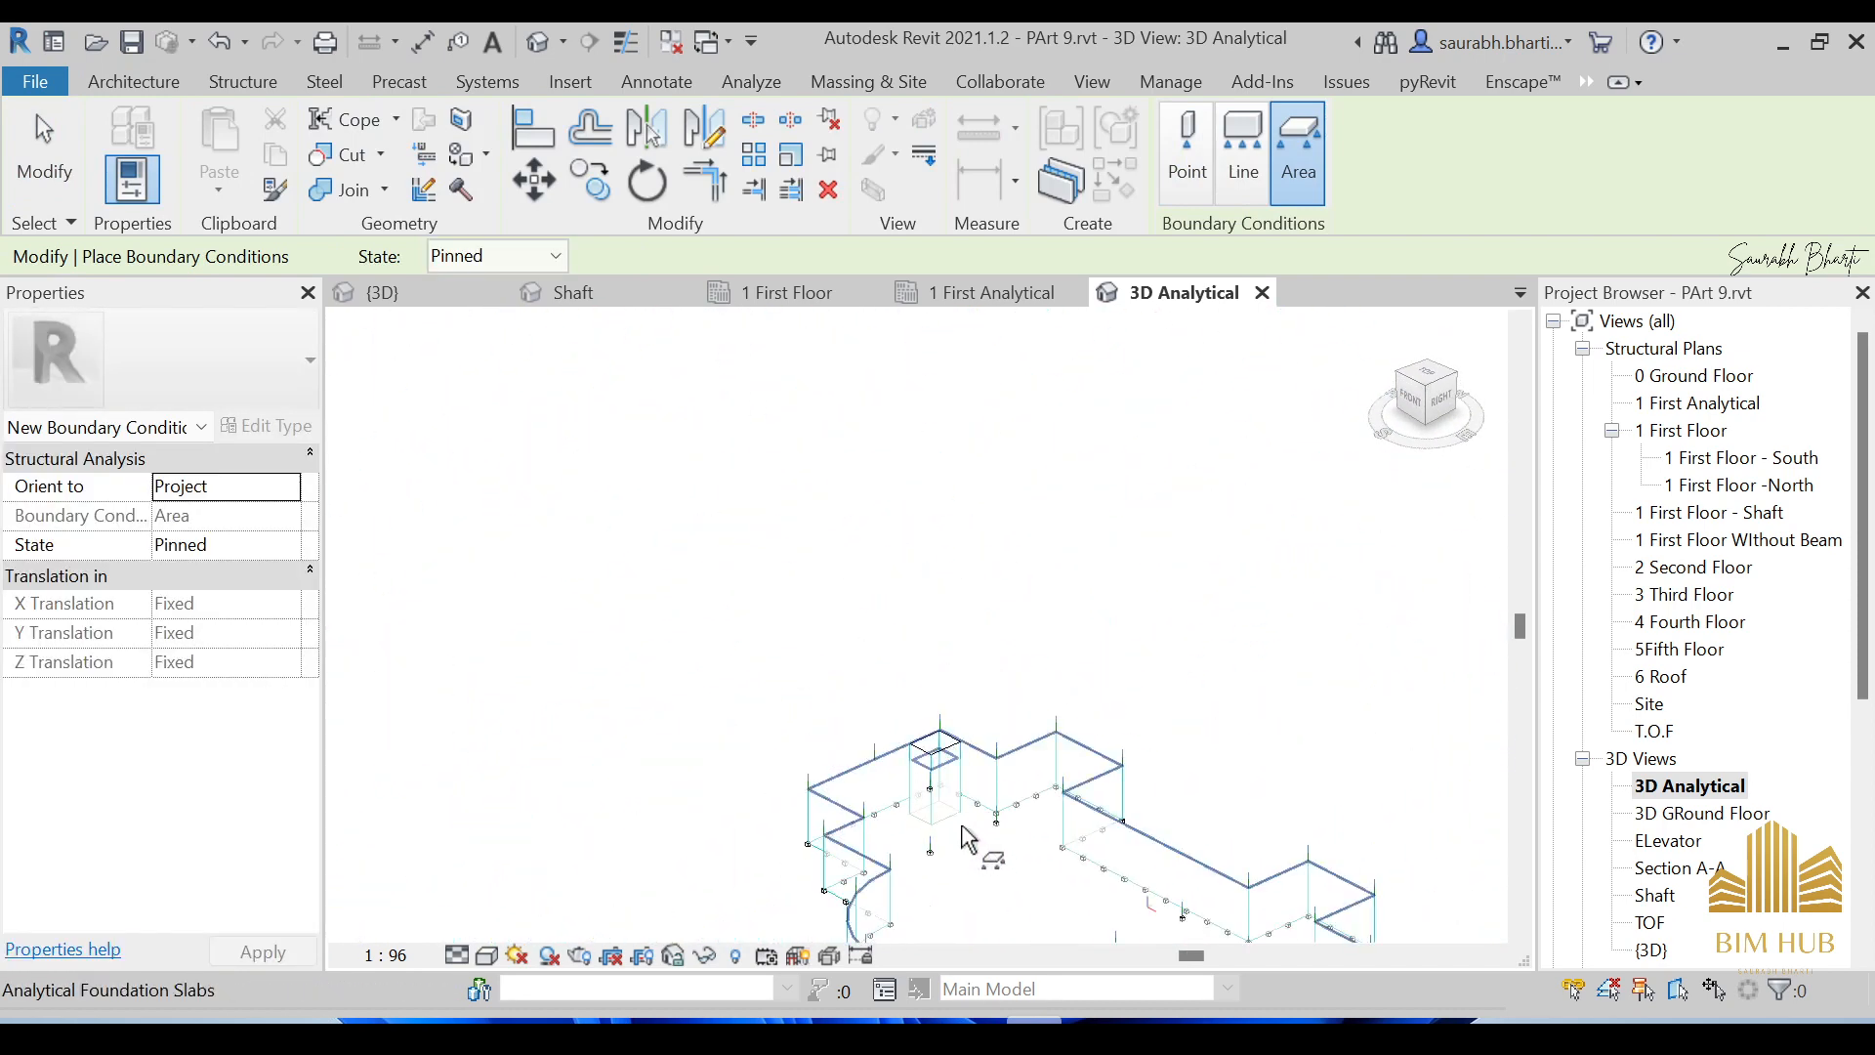
scroll(965, 837, up, 7)
scroll(928, 811, up, 5)
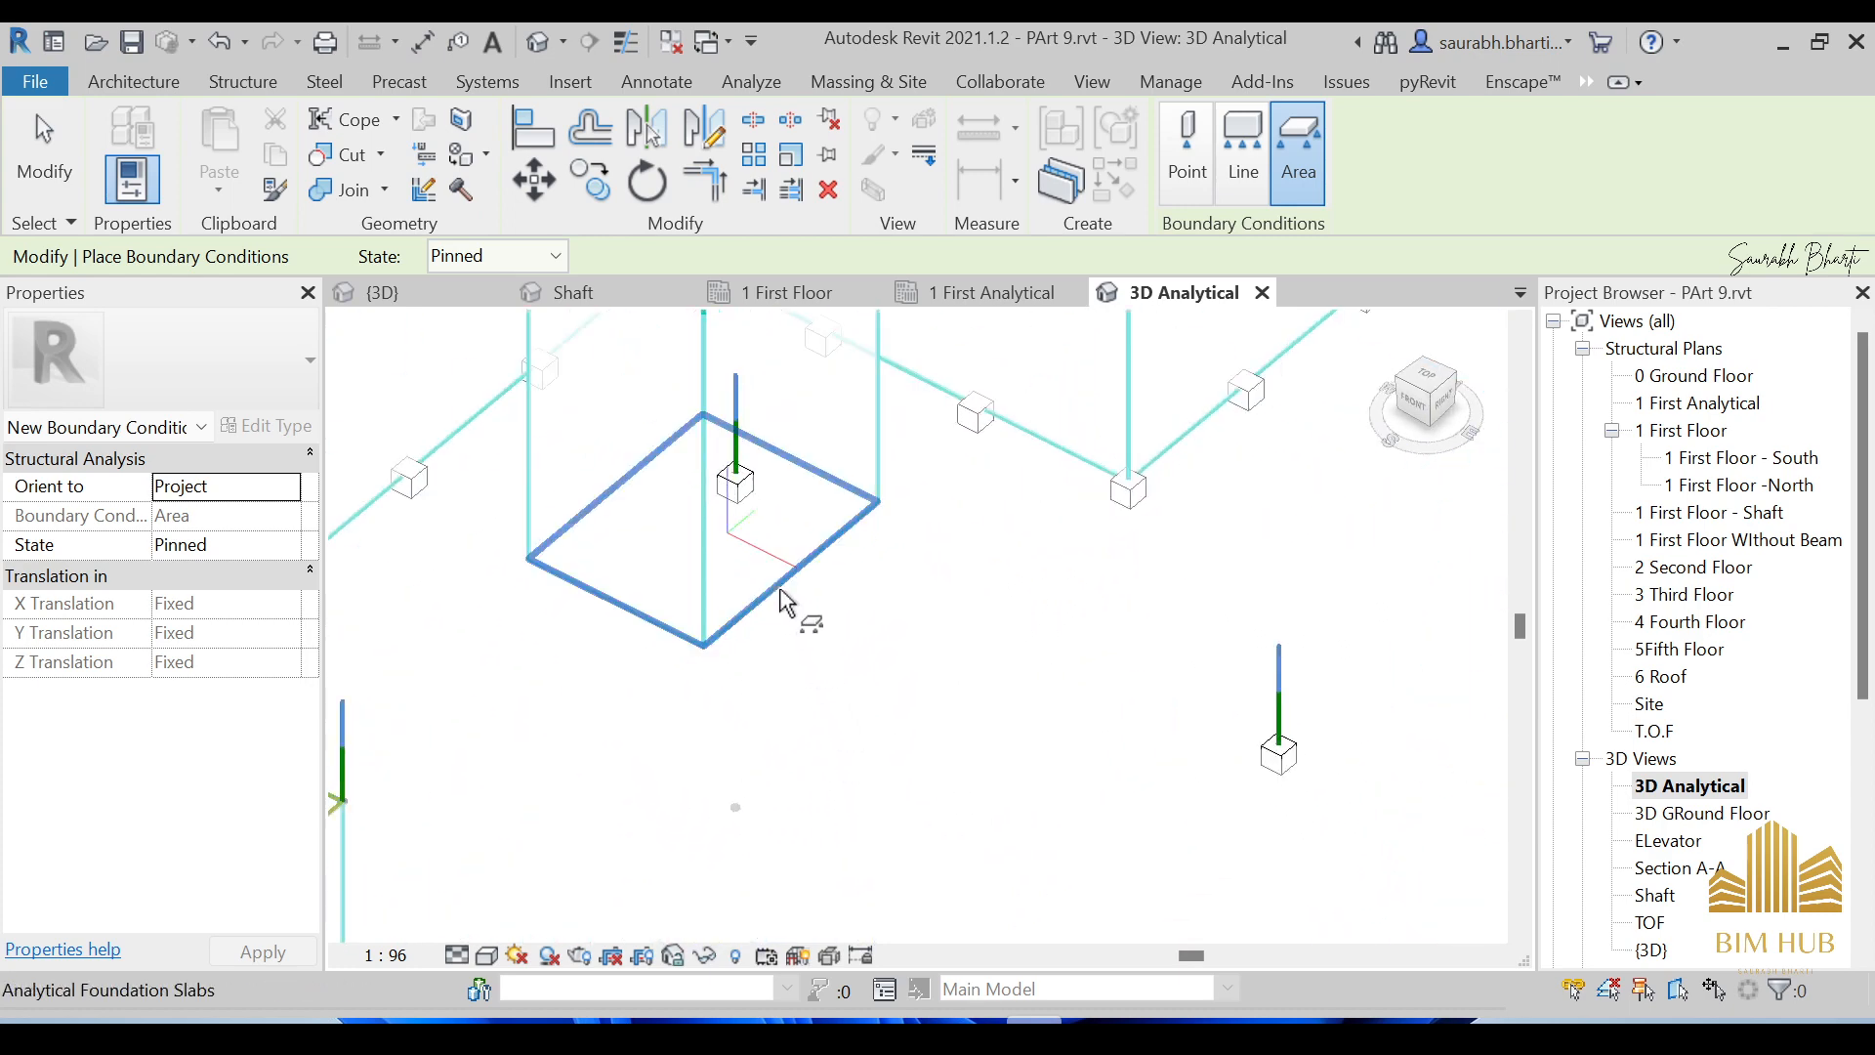
Give the shaft's foundation slab a Pinned area support, then switch the type to Line.
key(Tab)
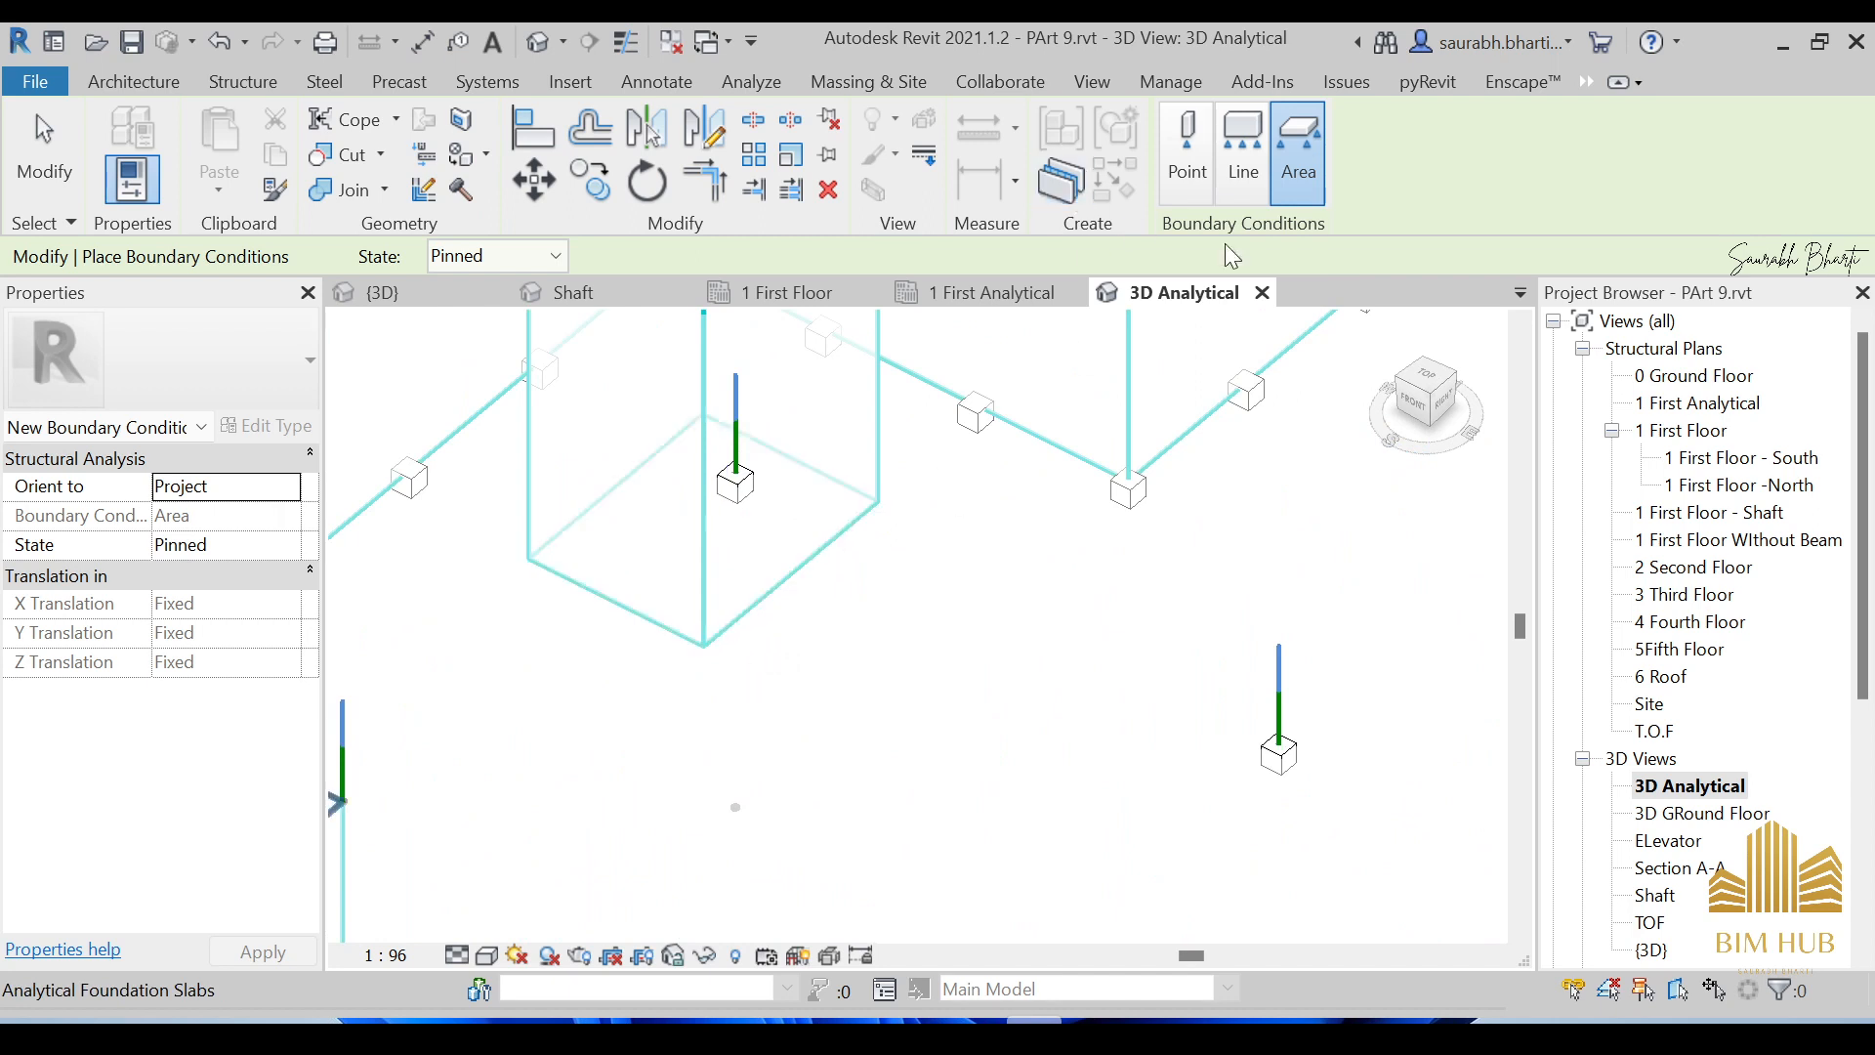
click(836, 562)
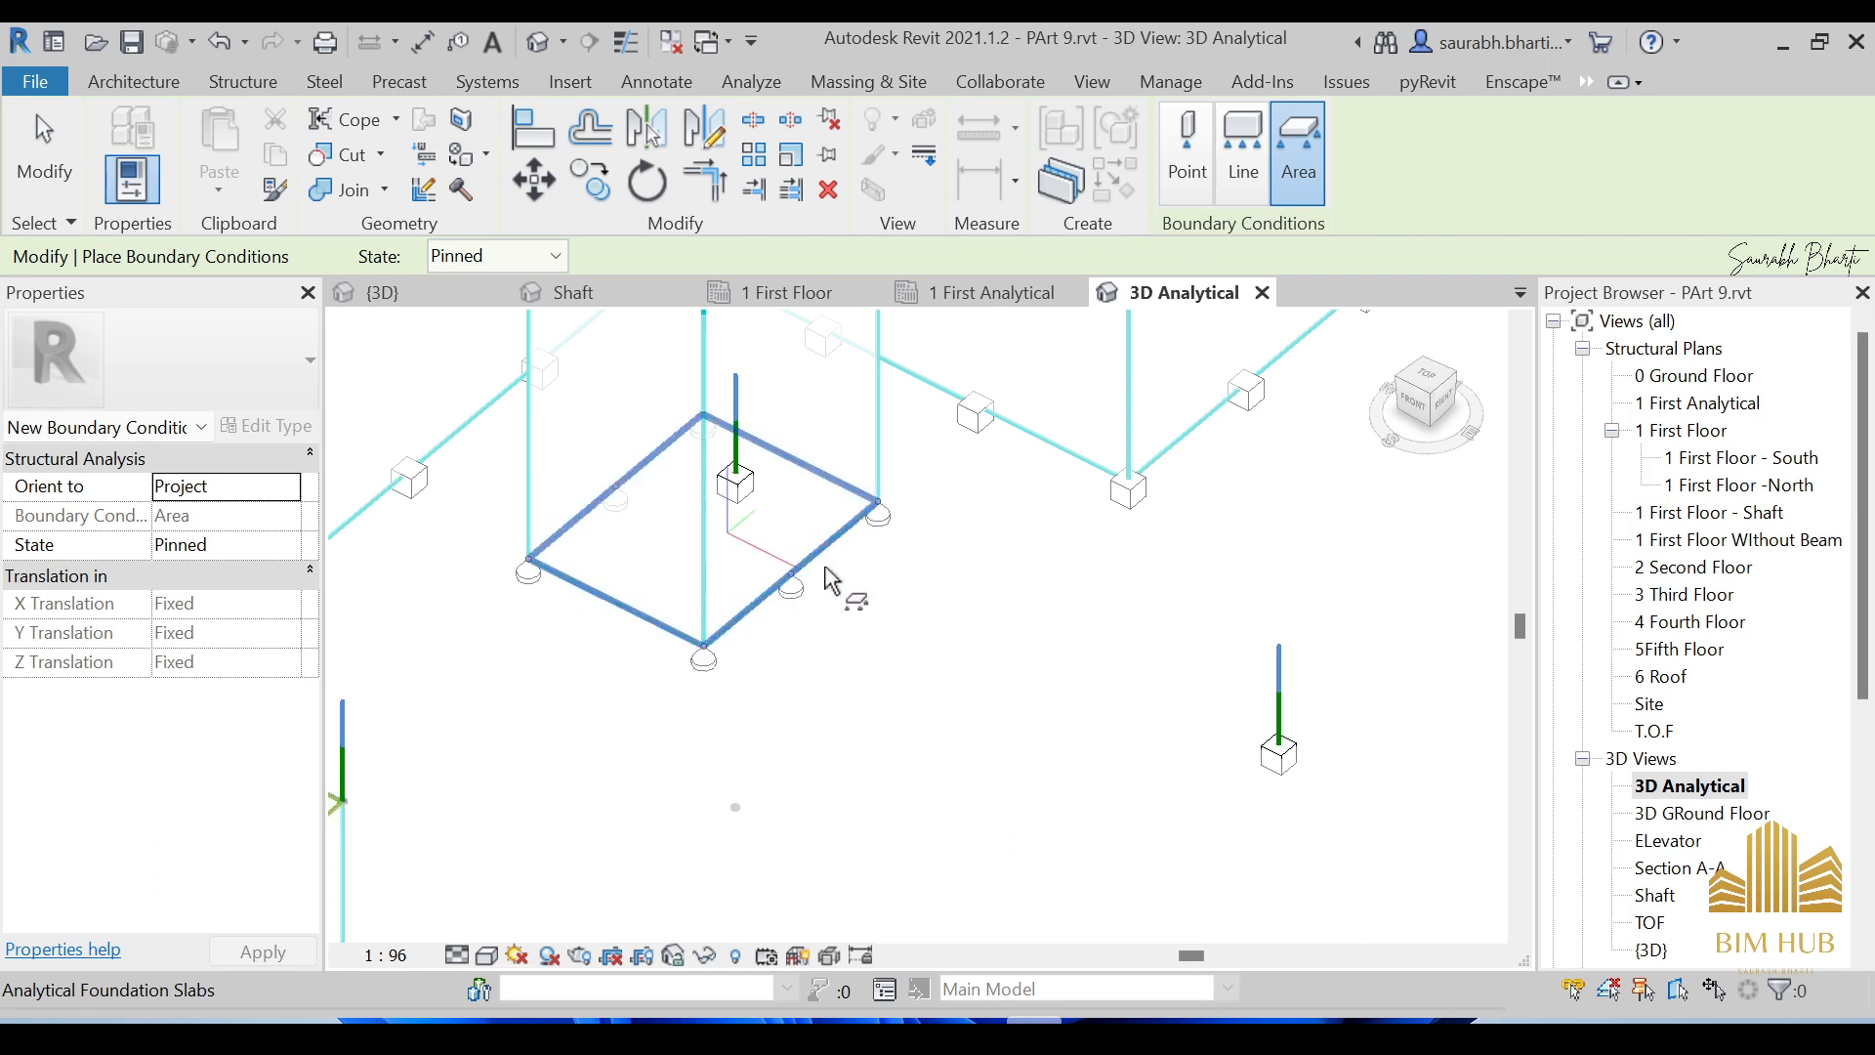
click(529, 262)
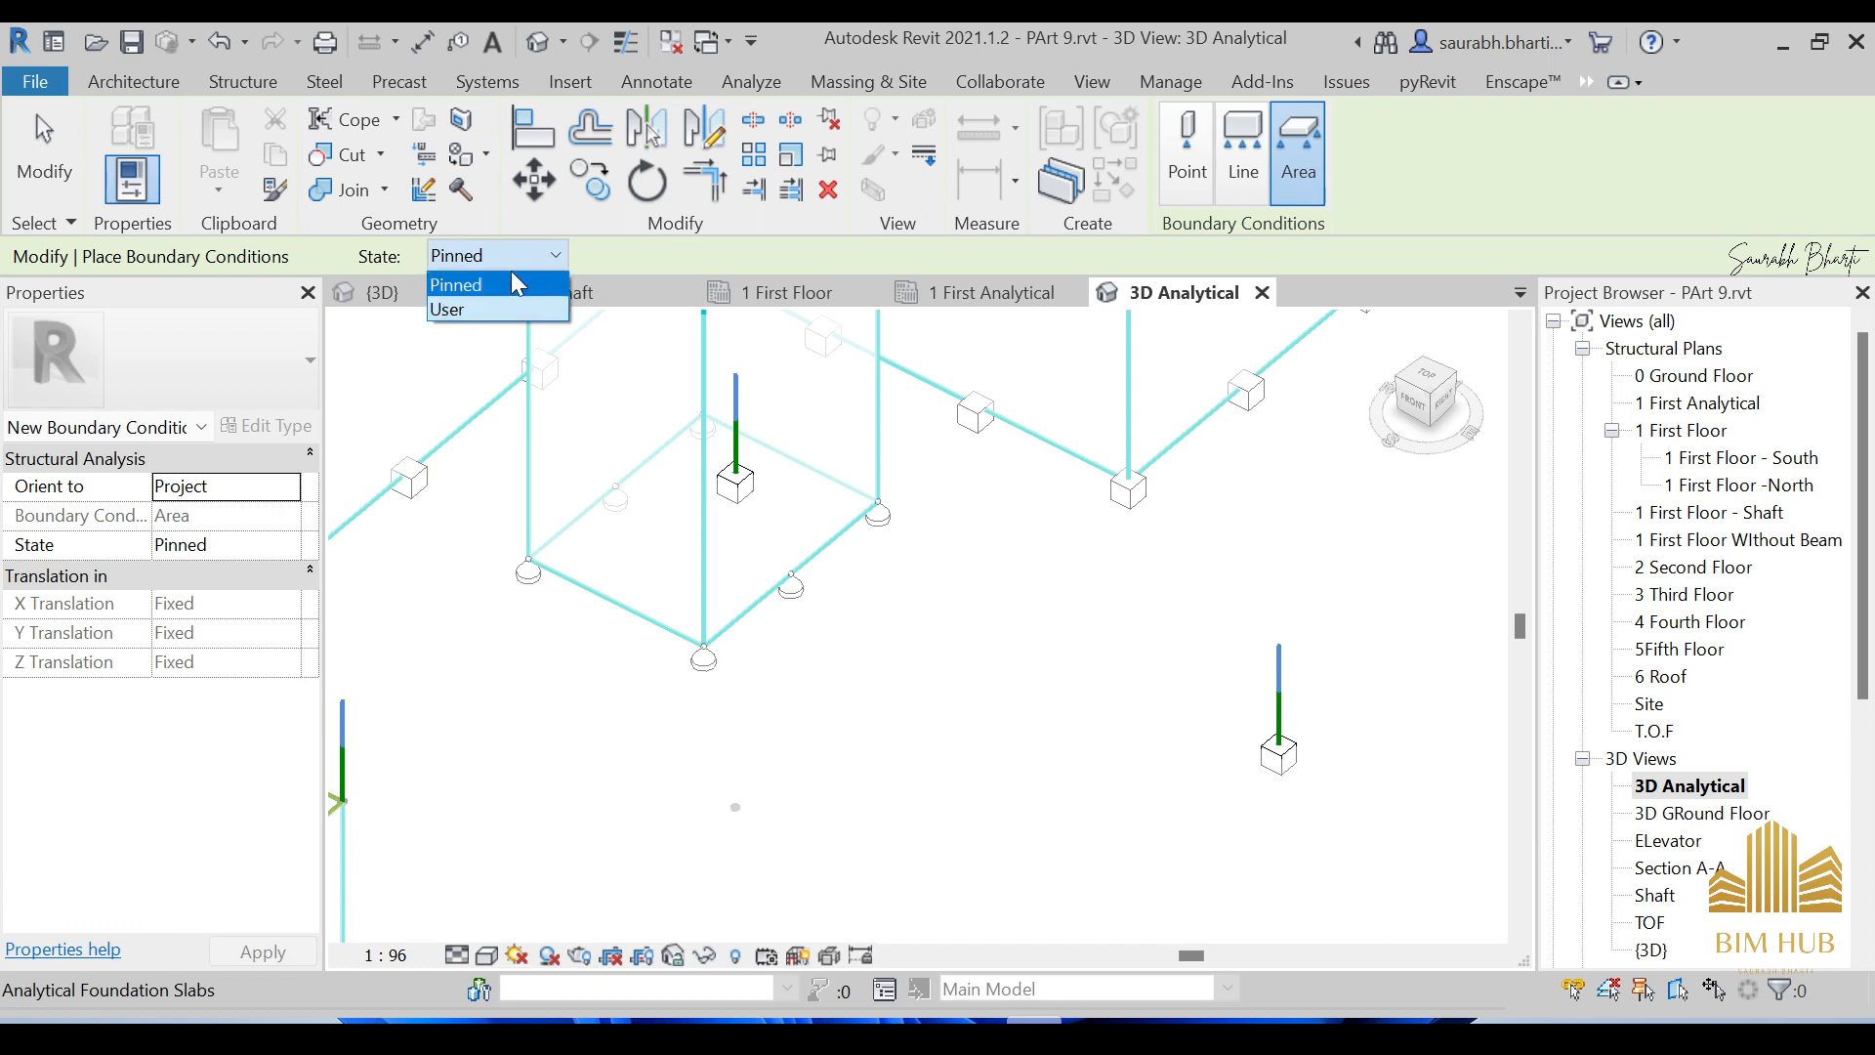
click(512, 281)
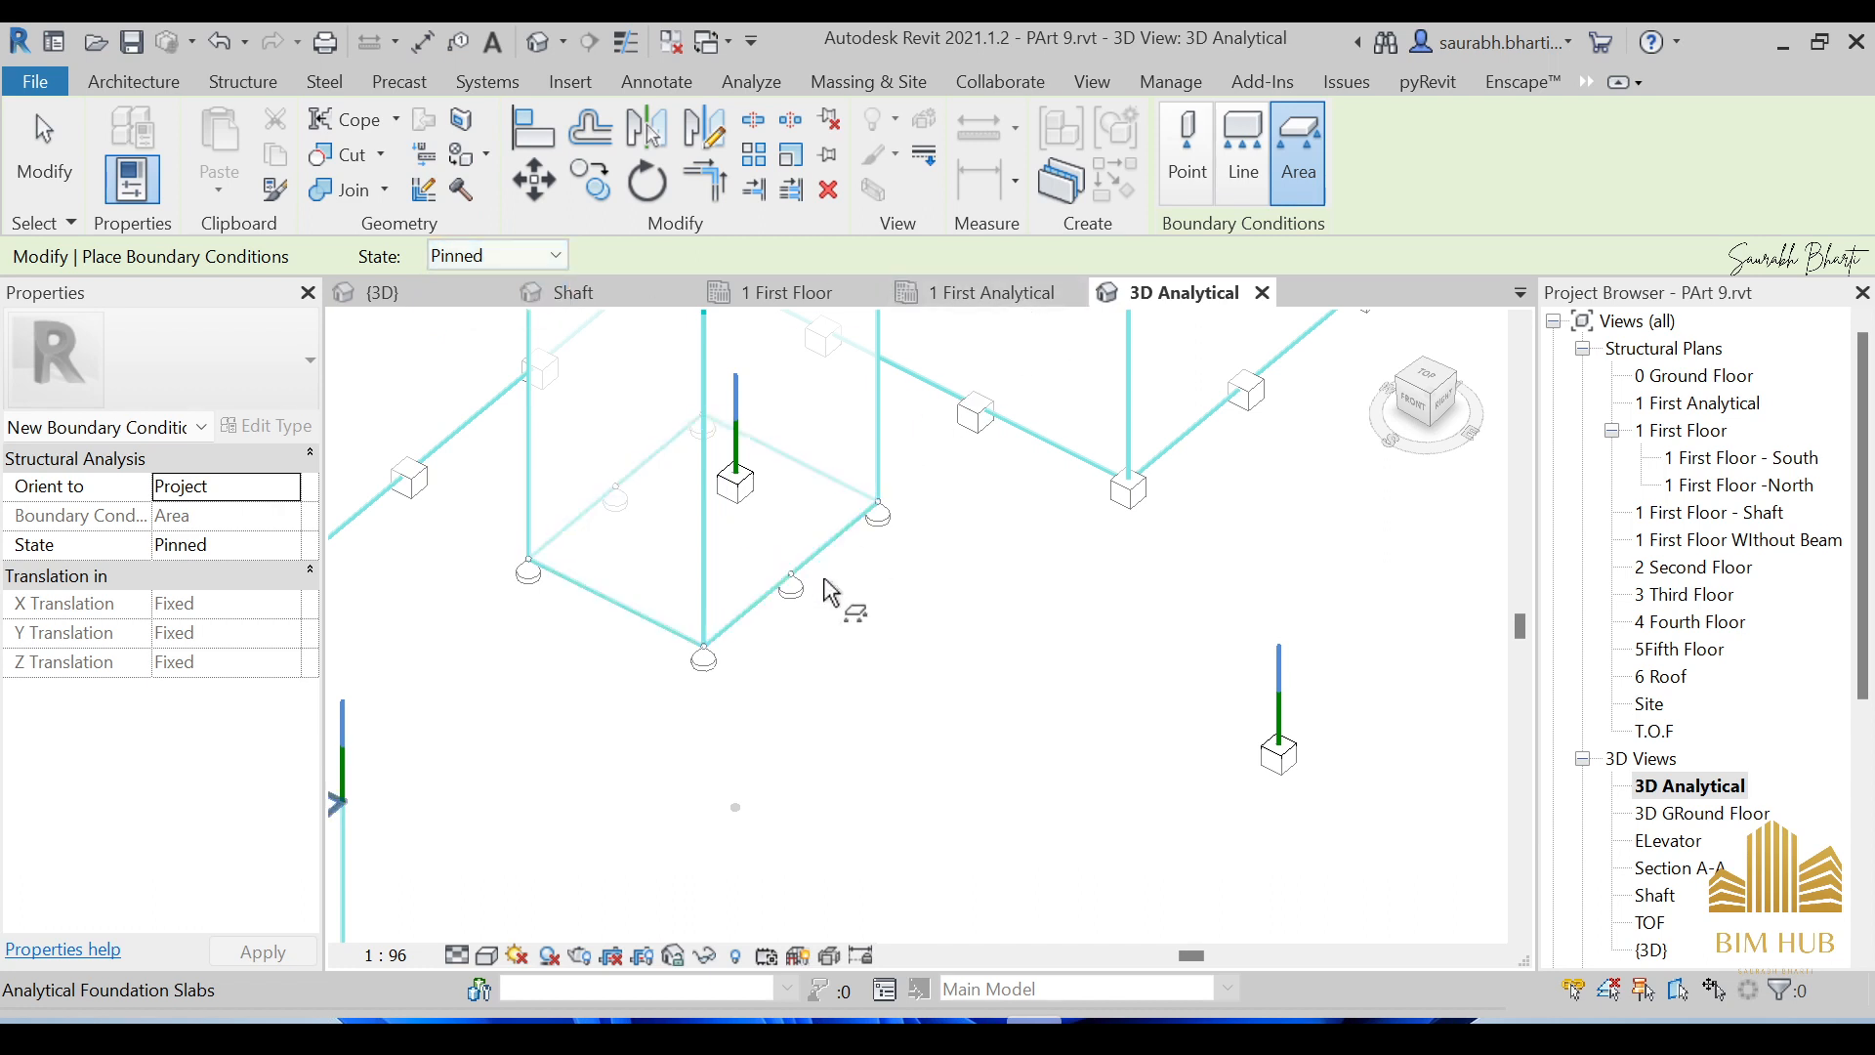
click(1223, 168)
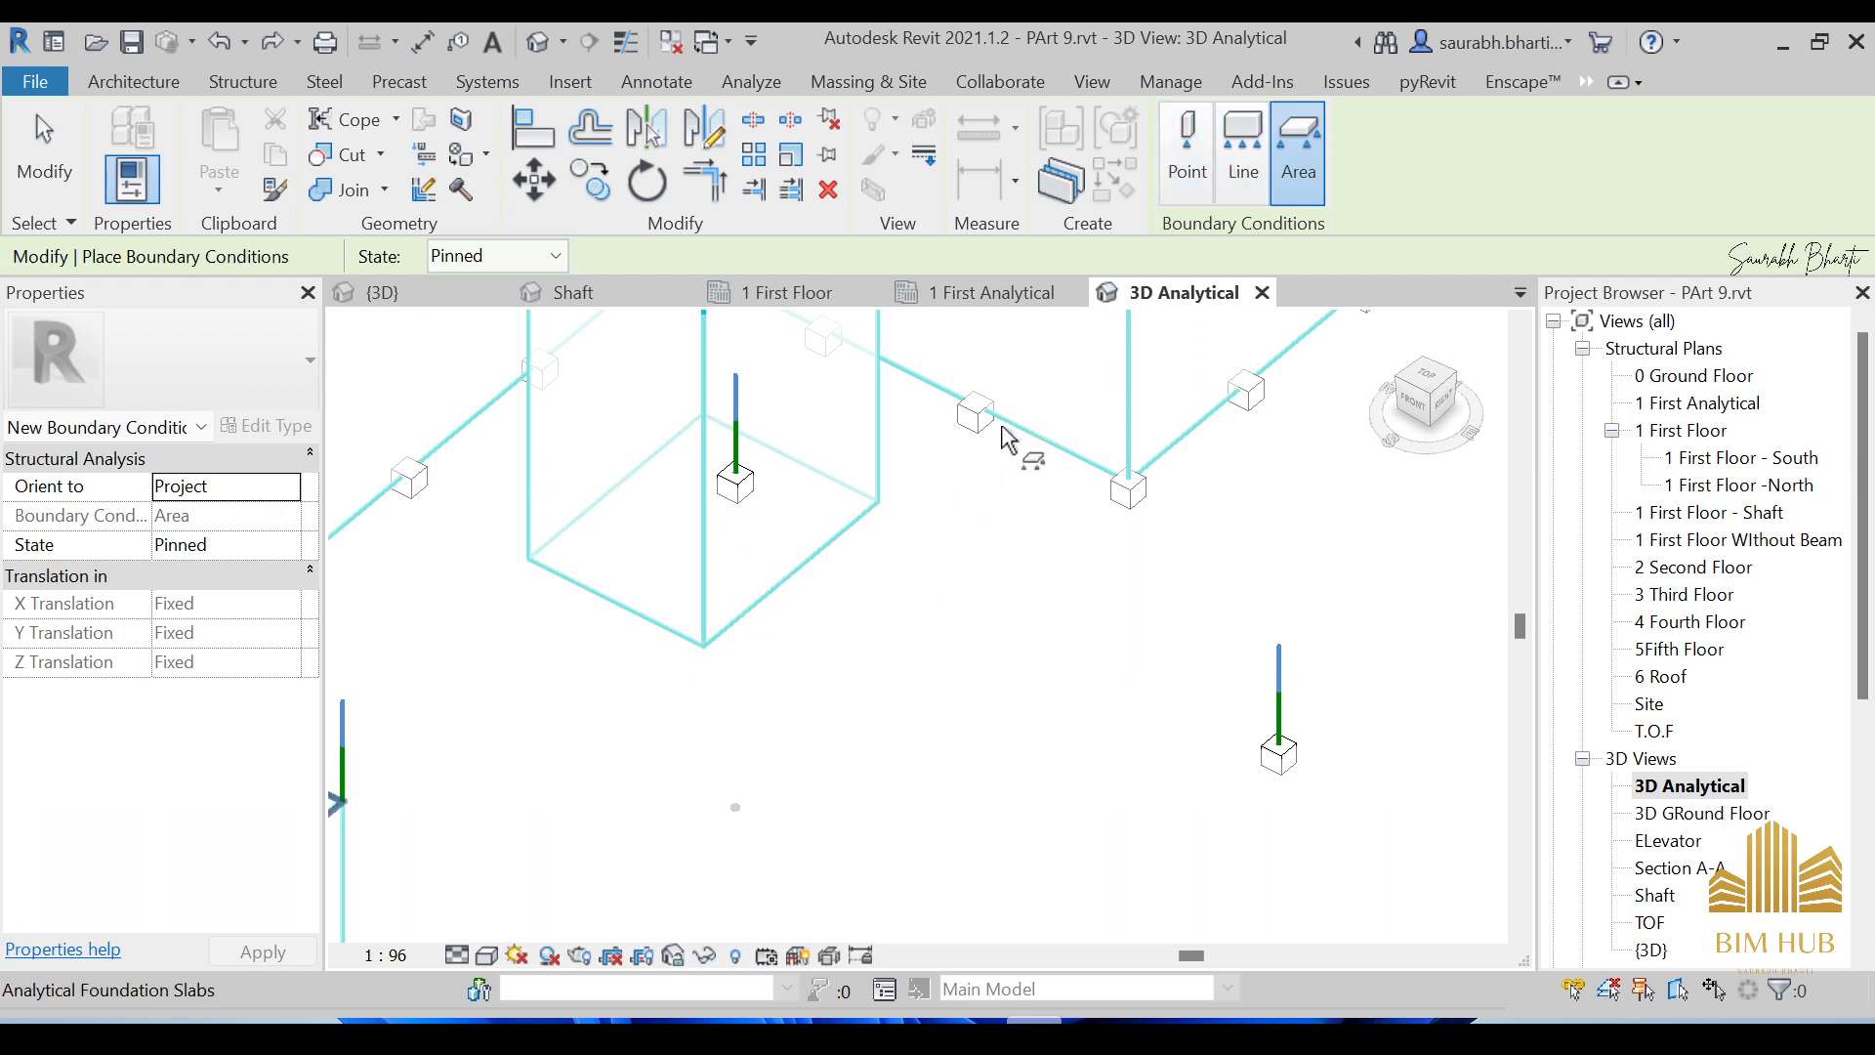
click(1249, 161)
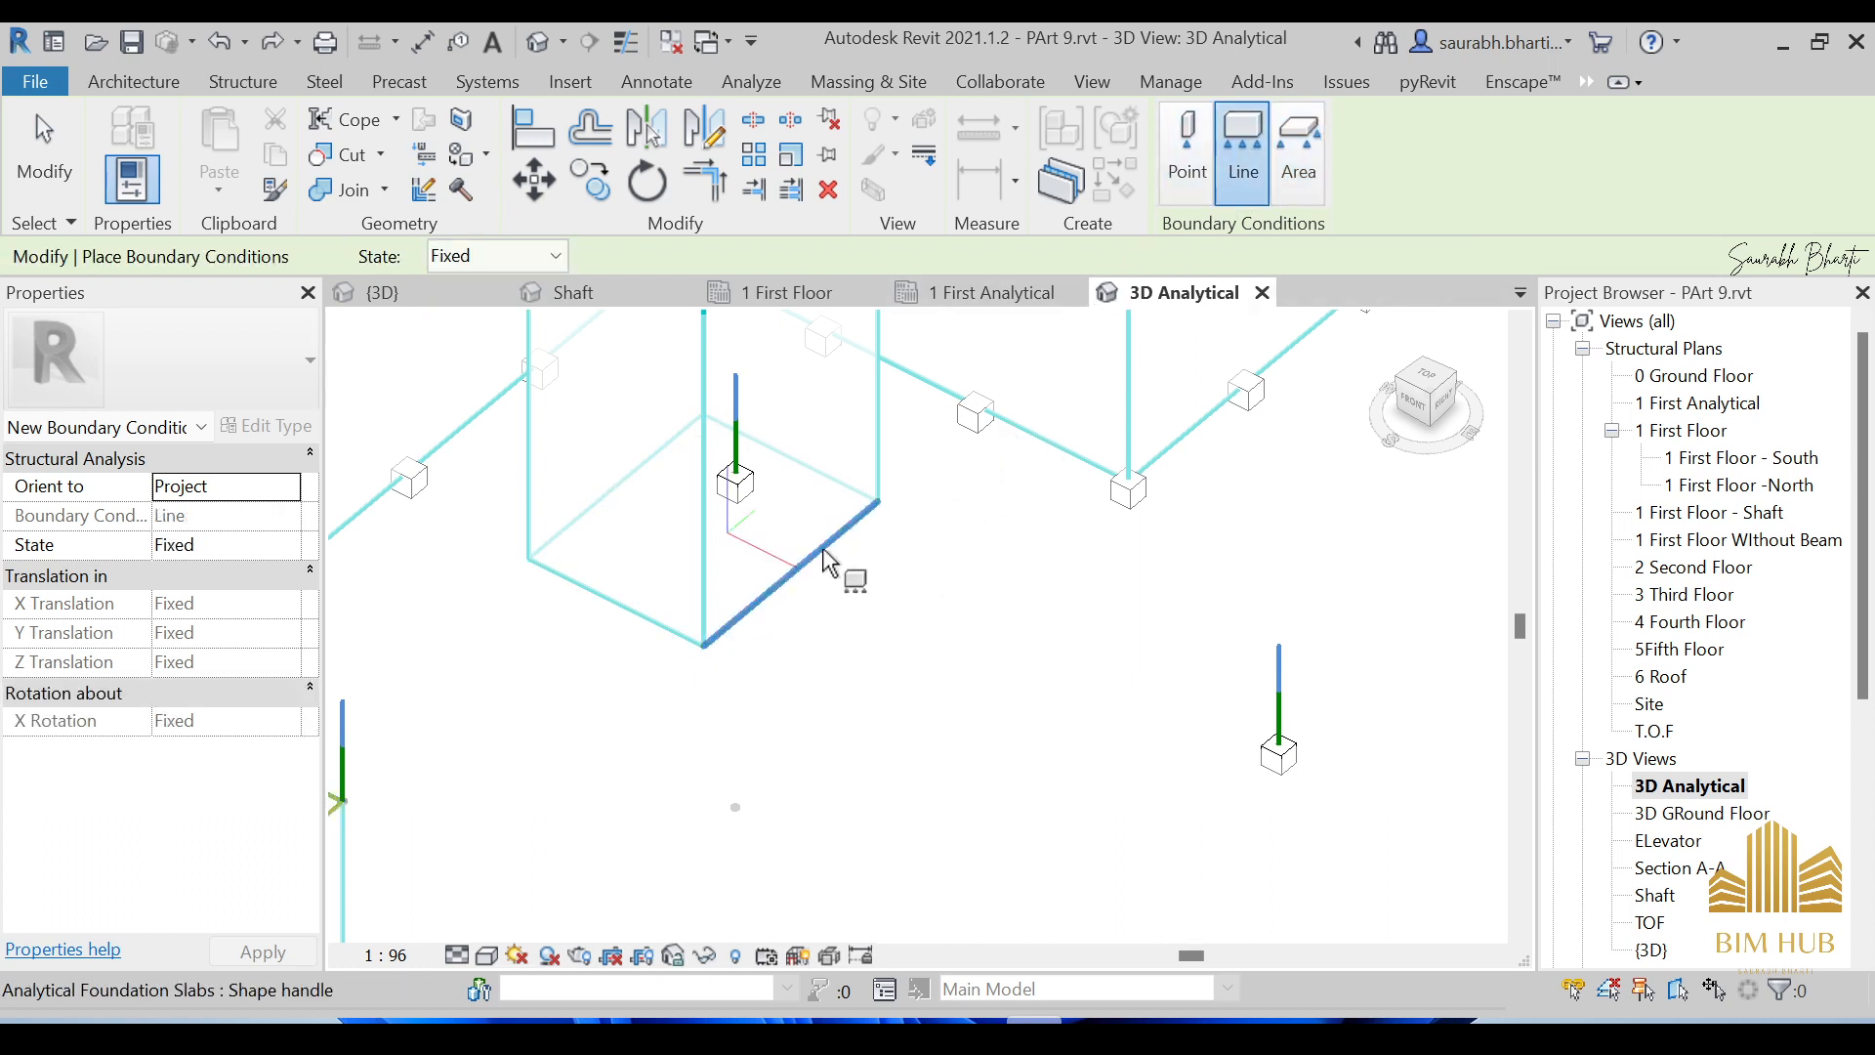
Add a Fixed line support along the foundation slab edge, end placement, and orbit toward front.
click(637, 507)
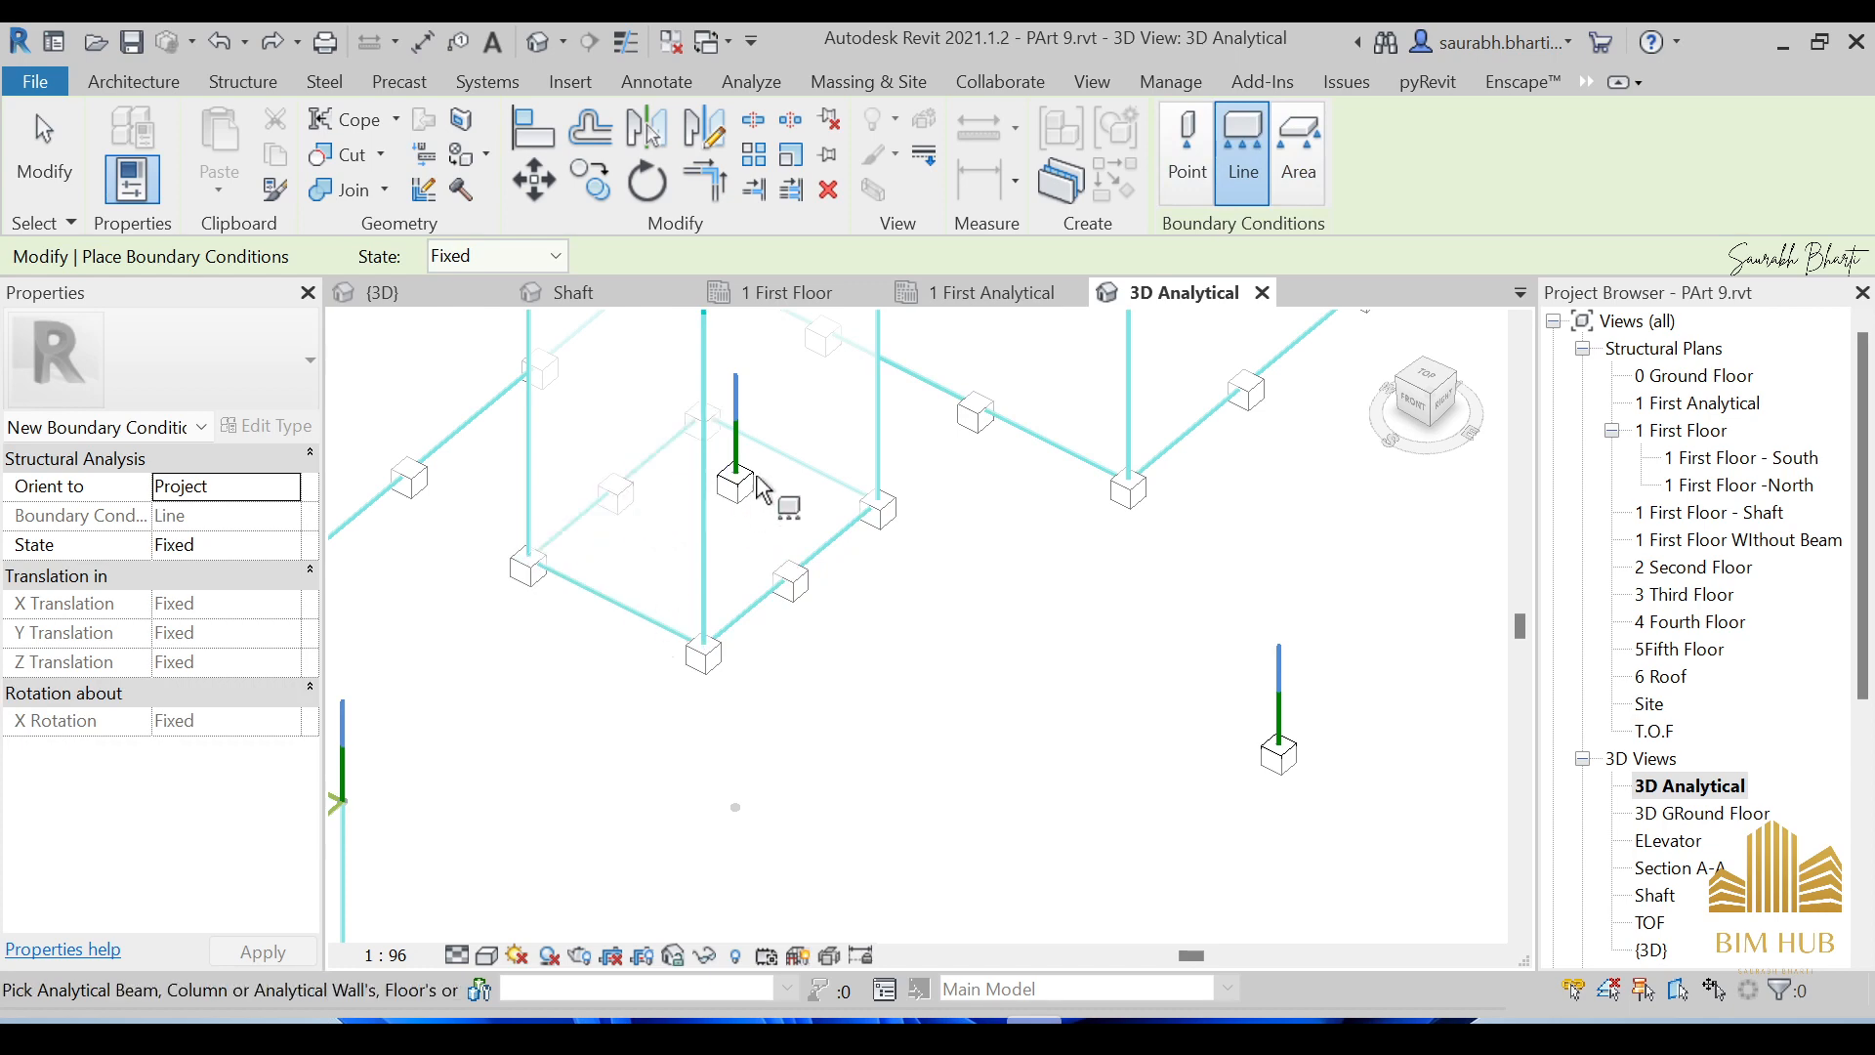
scroll(885, 547, down, 2)
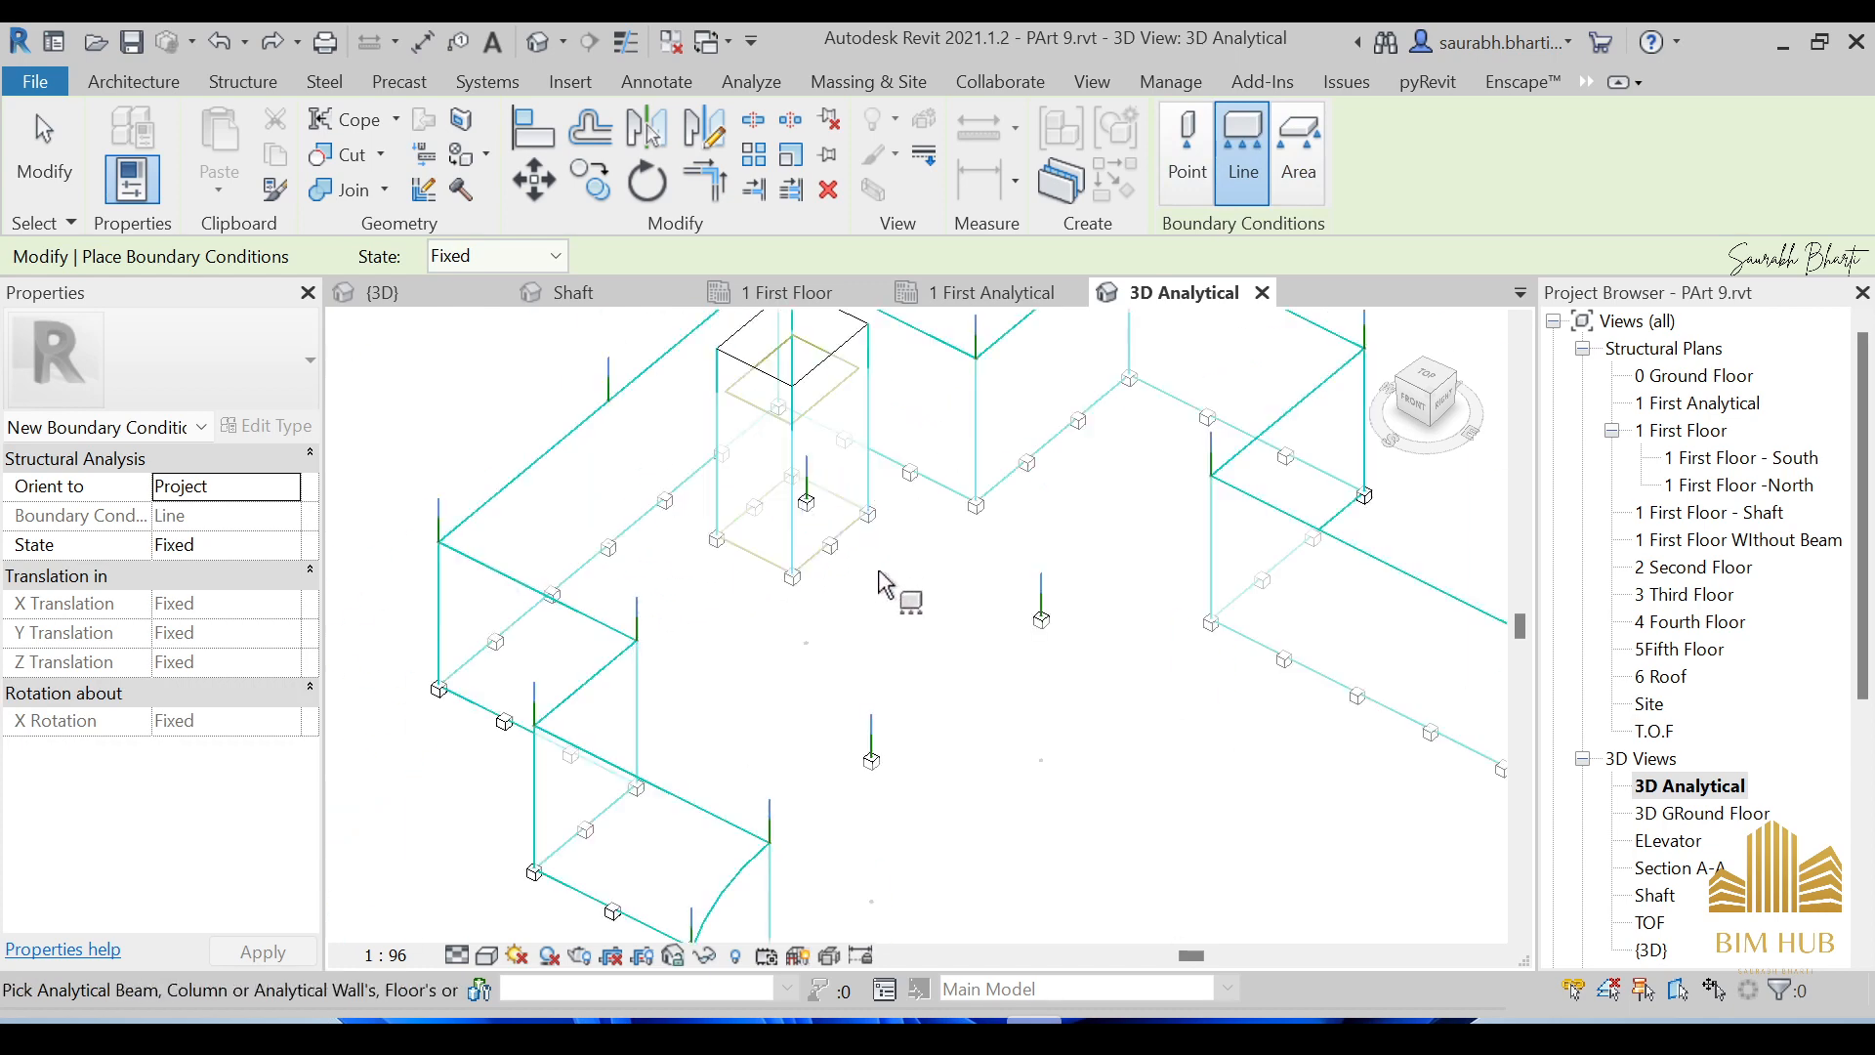
scroll(787, 586, up, 3)
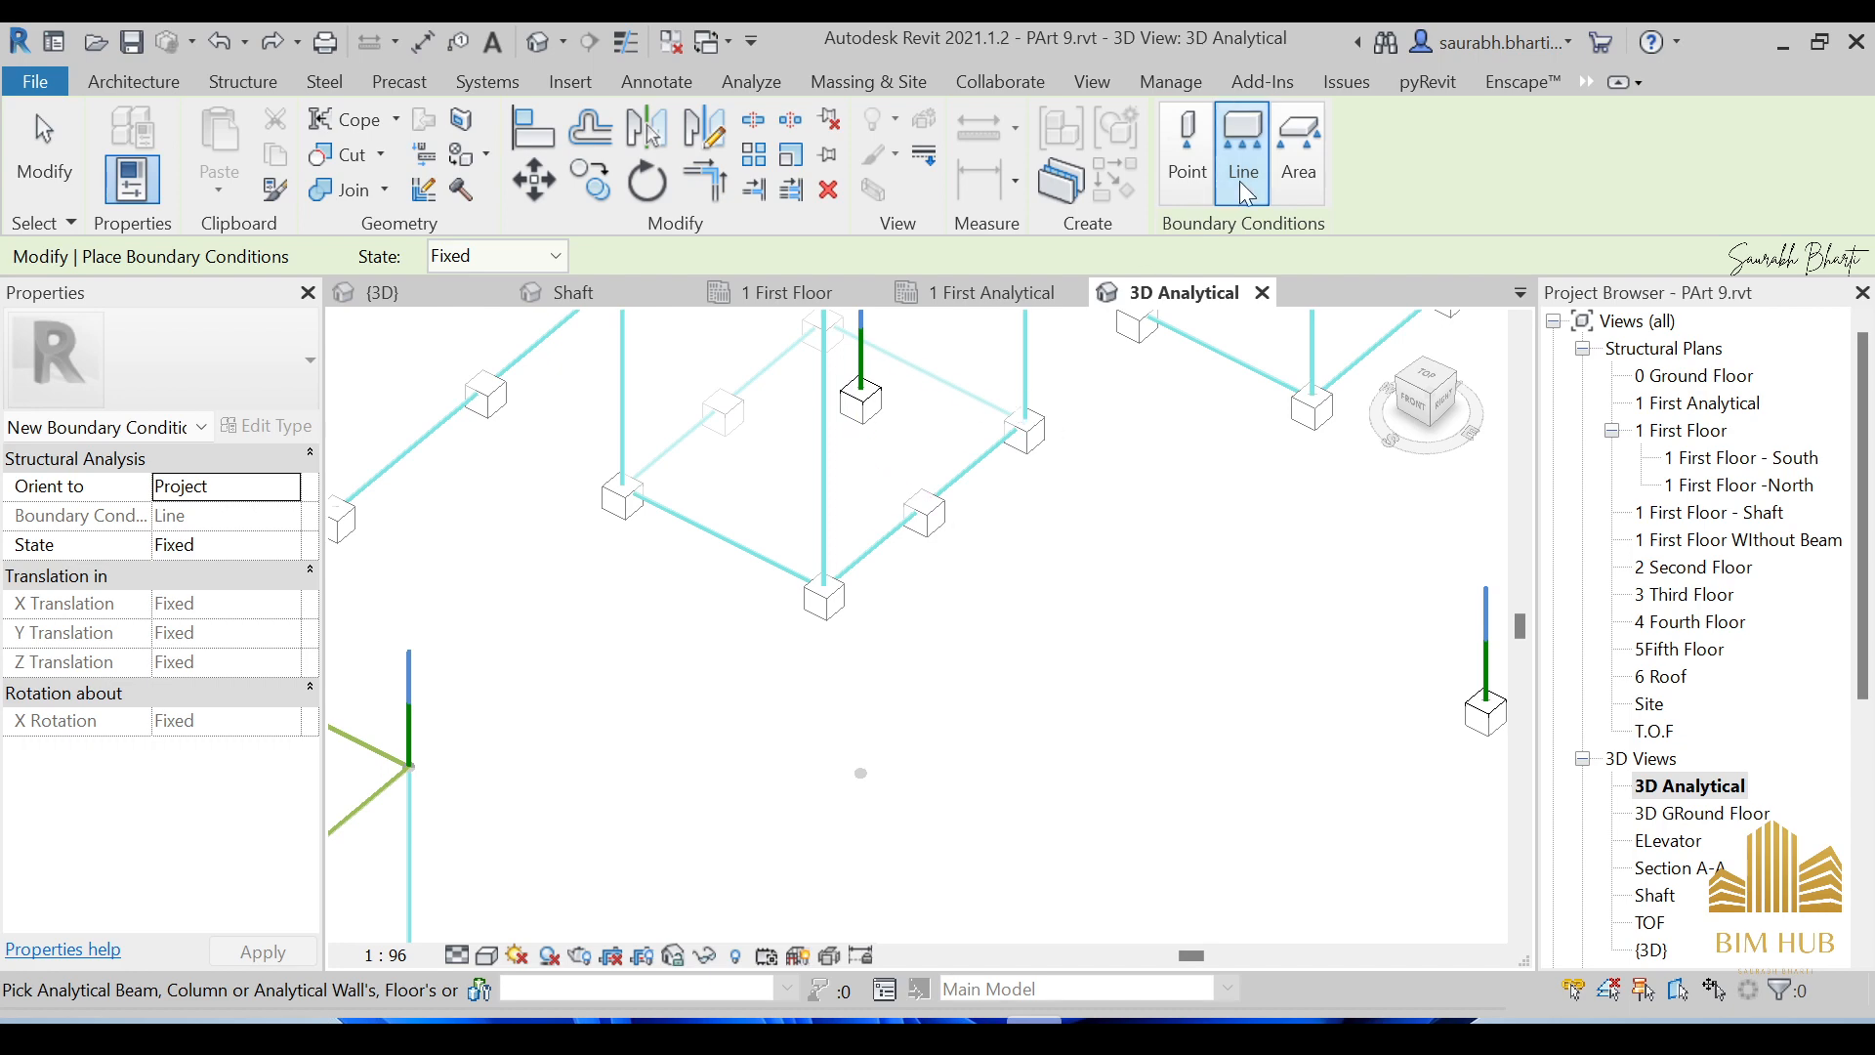
scroll(992, 500, down, 3)
scroll(993, 500, down, 2)
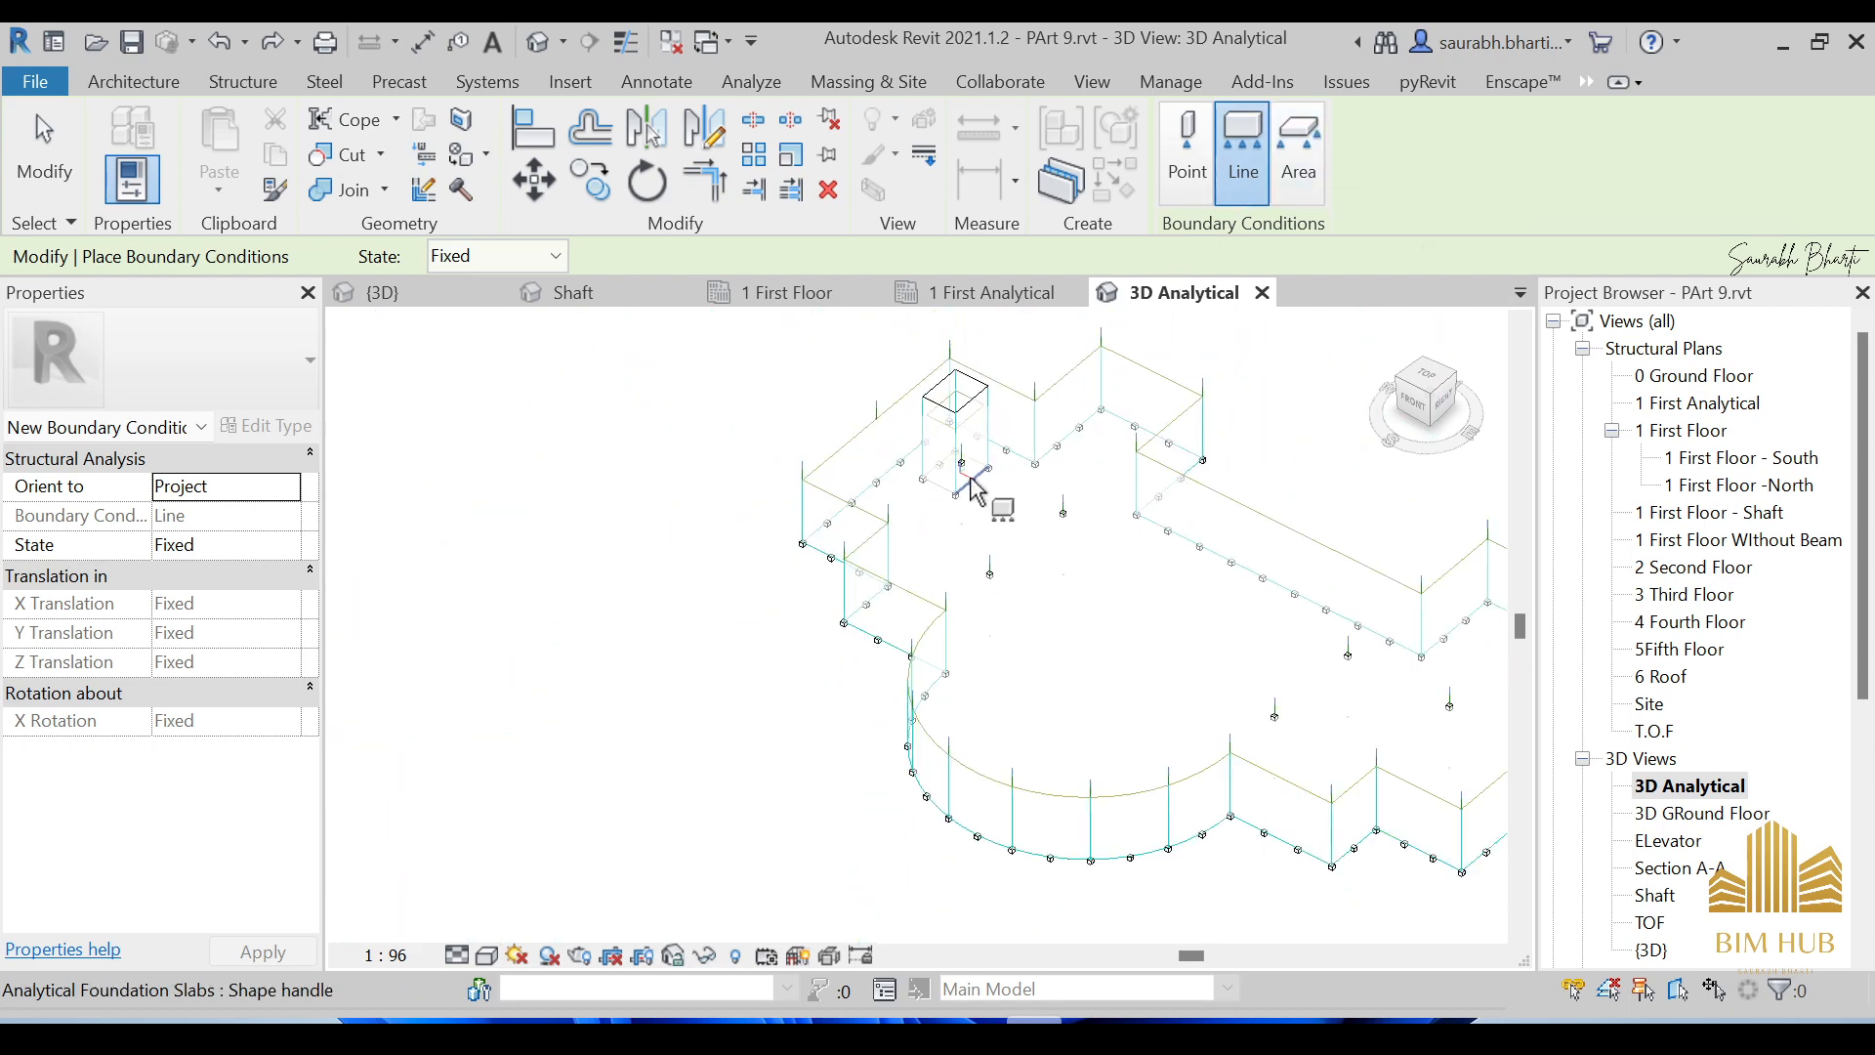
key(Escape)
key(Escape)
shift+middle_drag(987, 489, 976, 605)
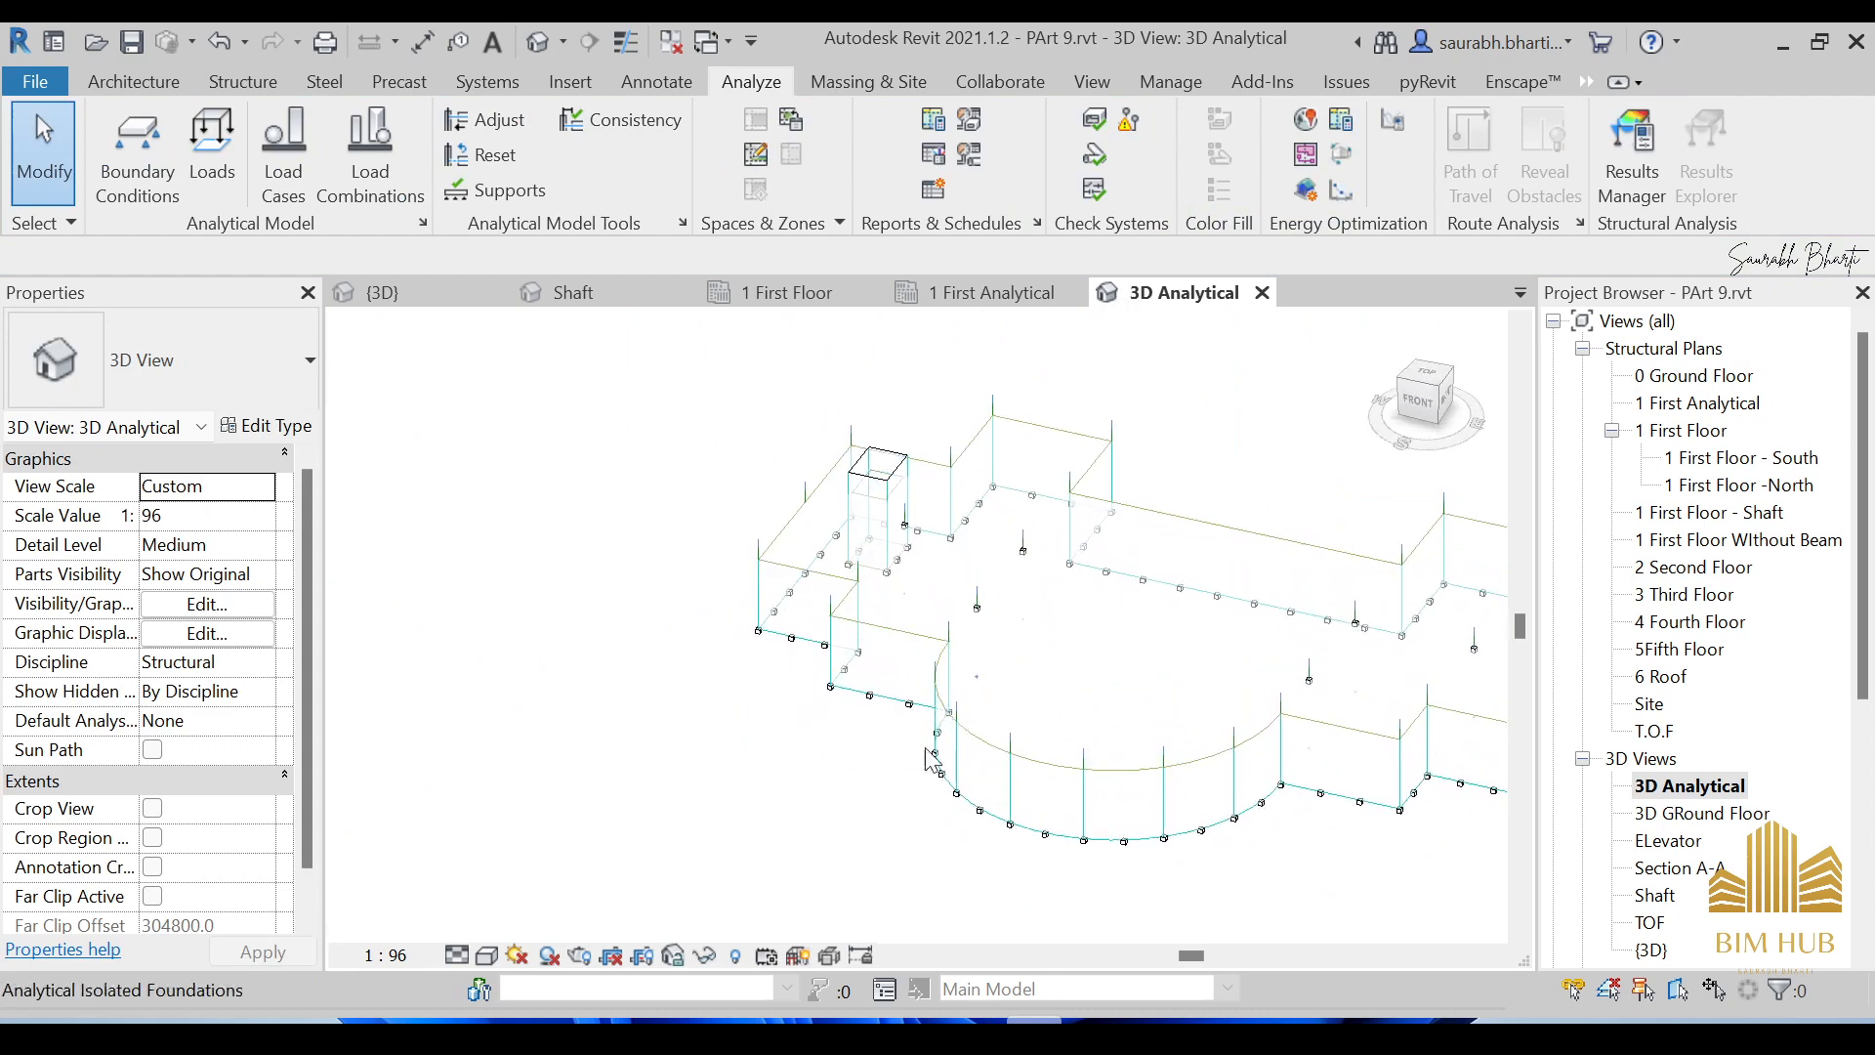
Switch the 3D Analytical view's visual style to Realistic, then Consistent Colors.
click(485, 955)
click(537, 840)
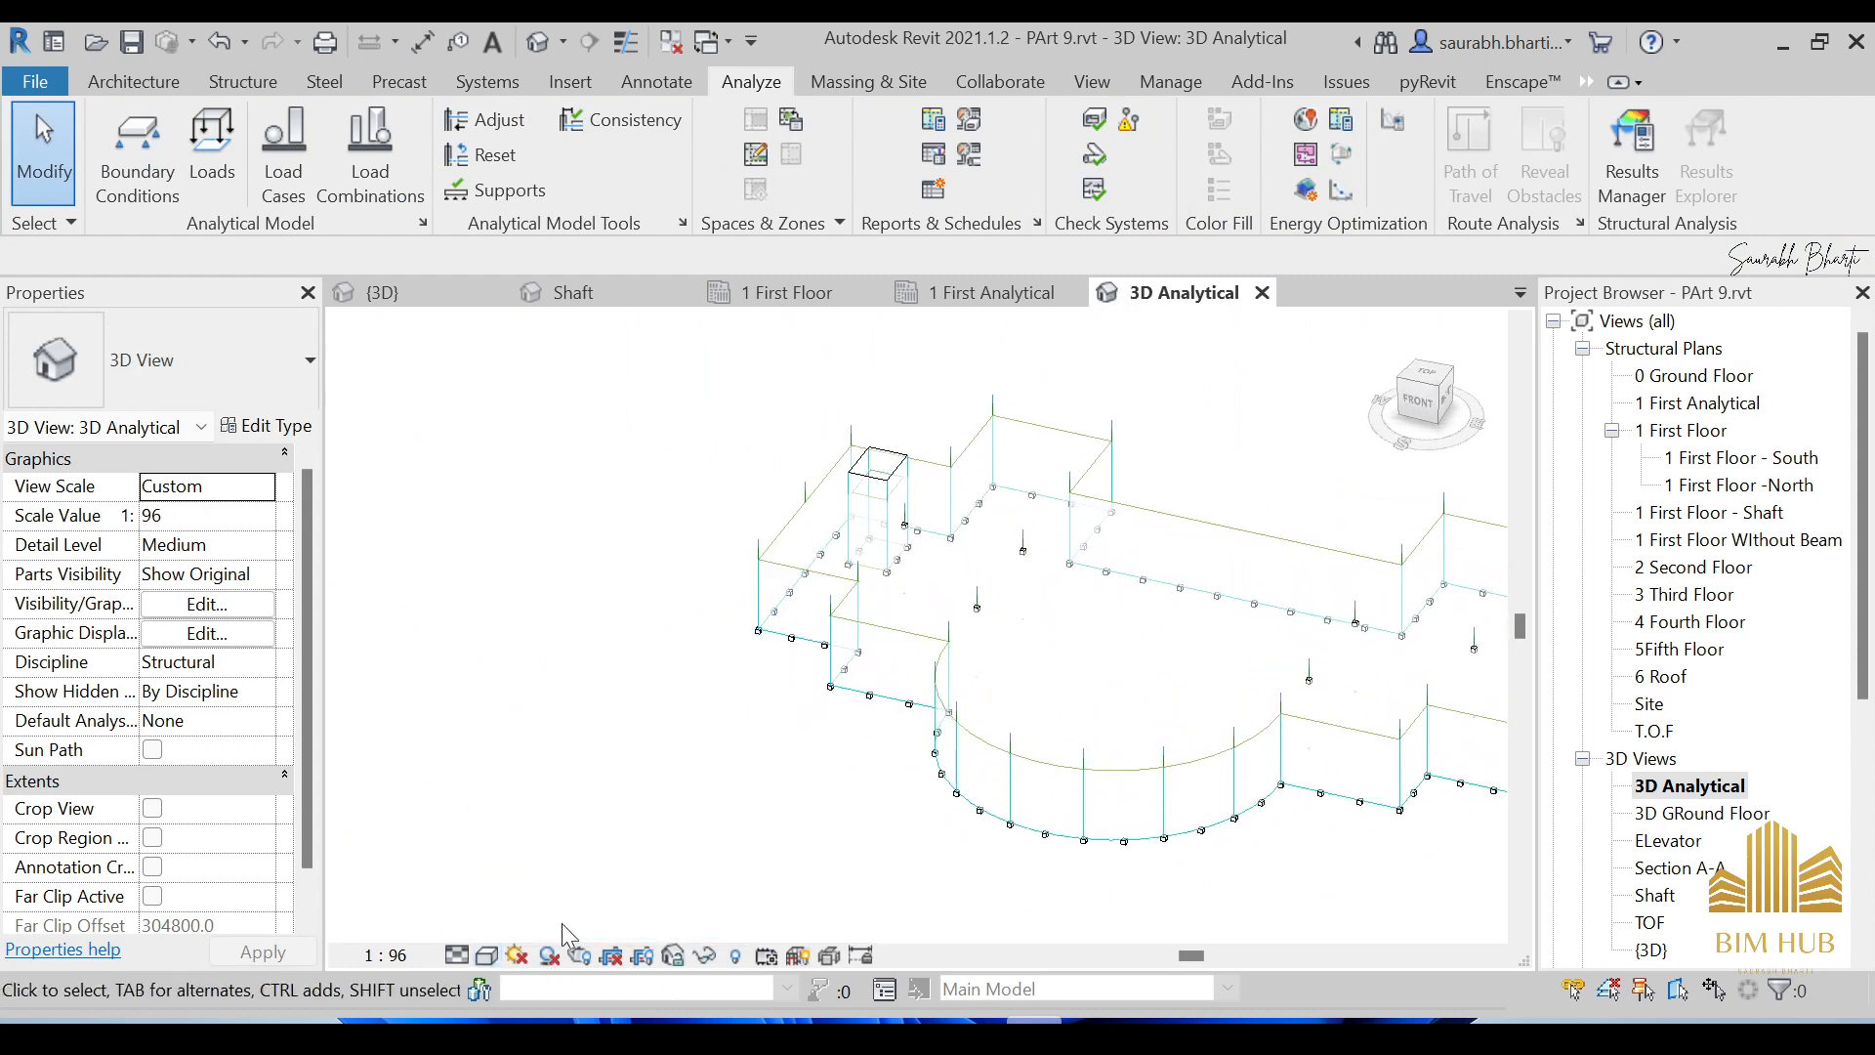
click(486, 955)
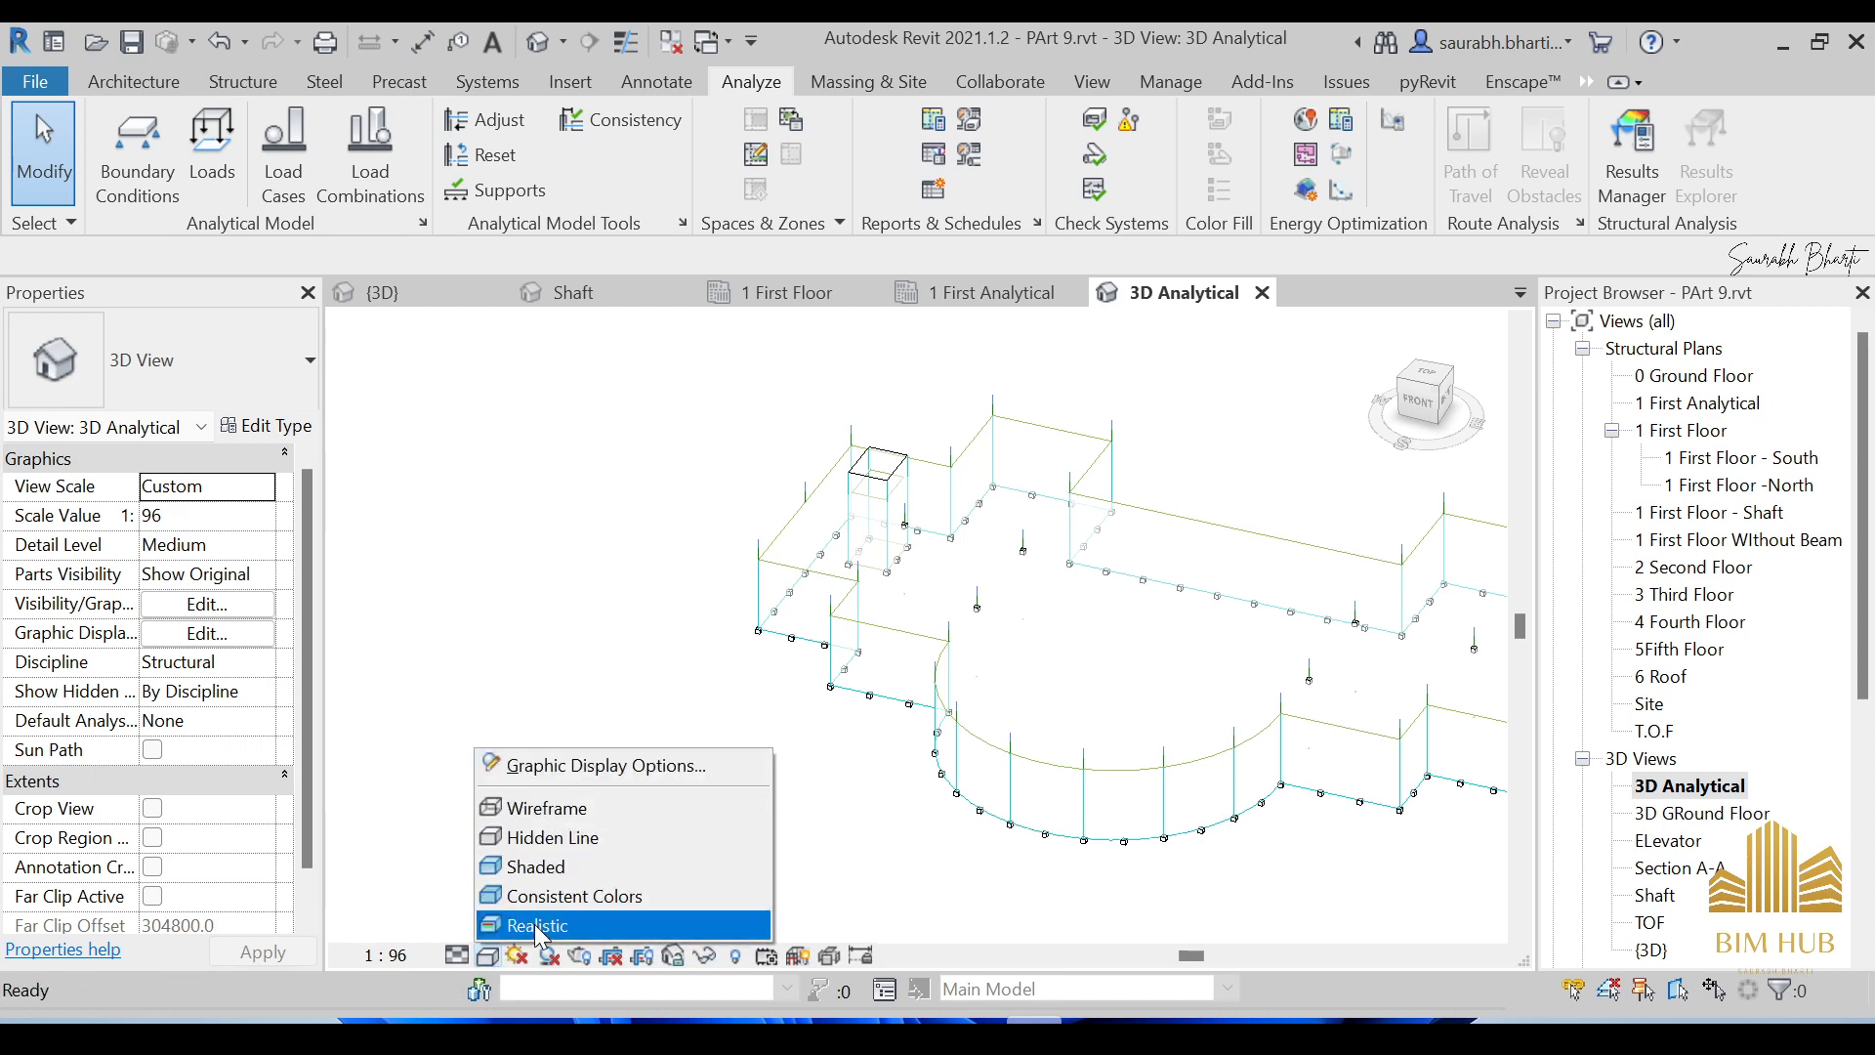
click(536, 921)
scroll(905, 586, up, 2)
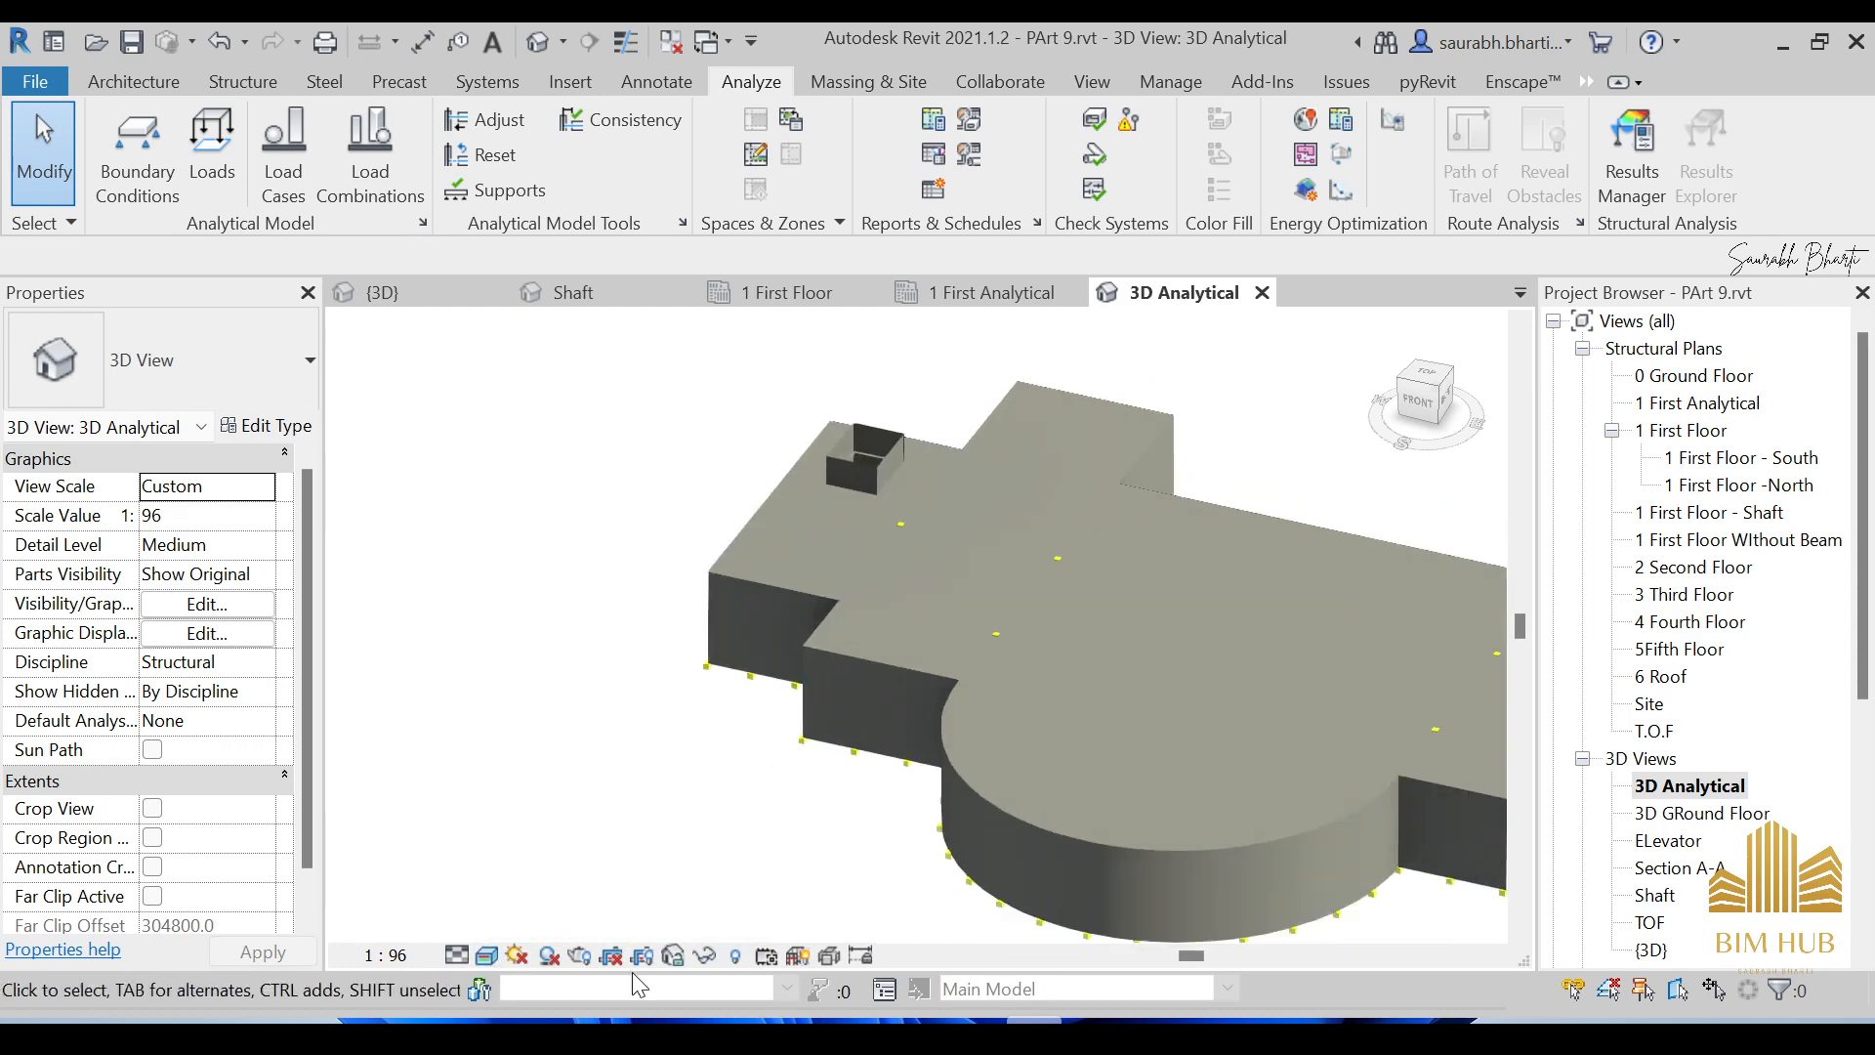
click(485, 955)
click(518, 899)
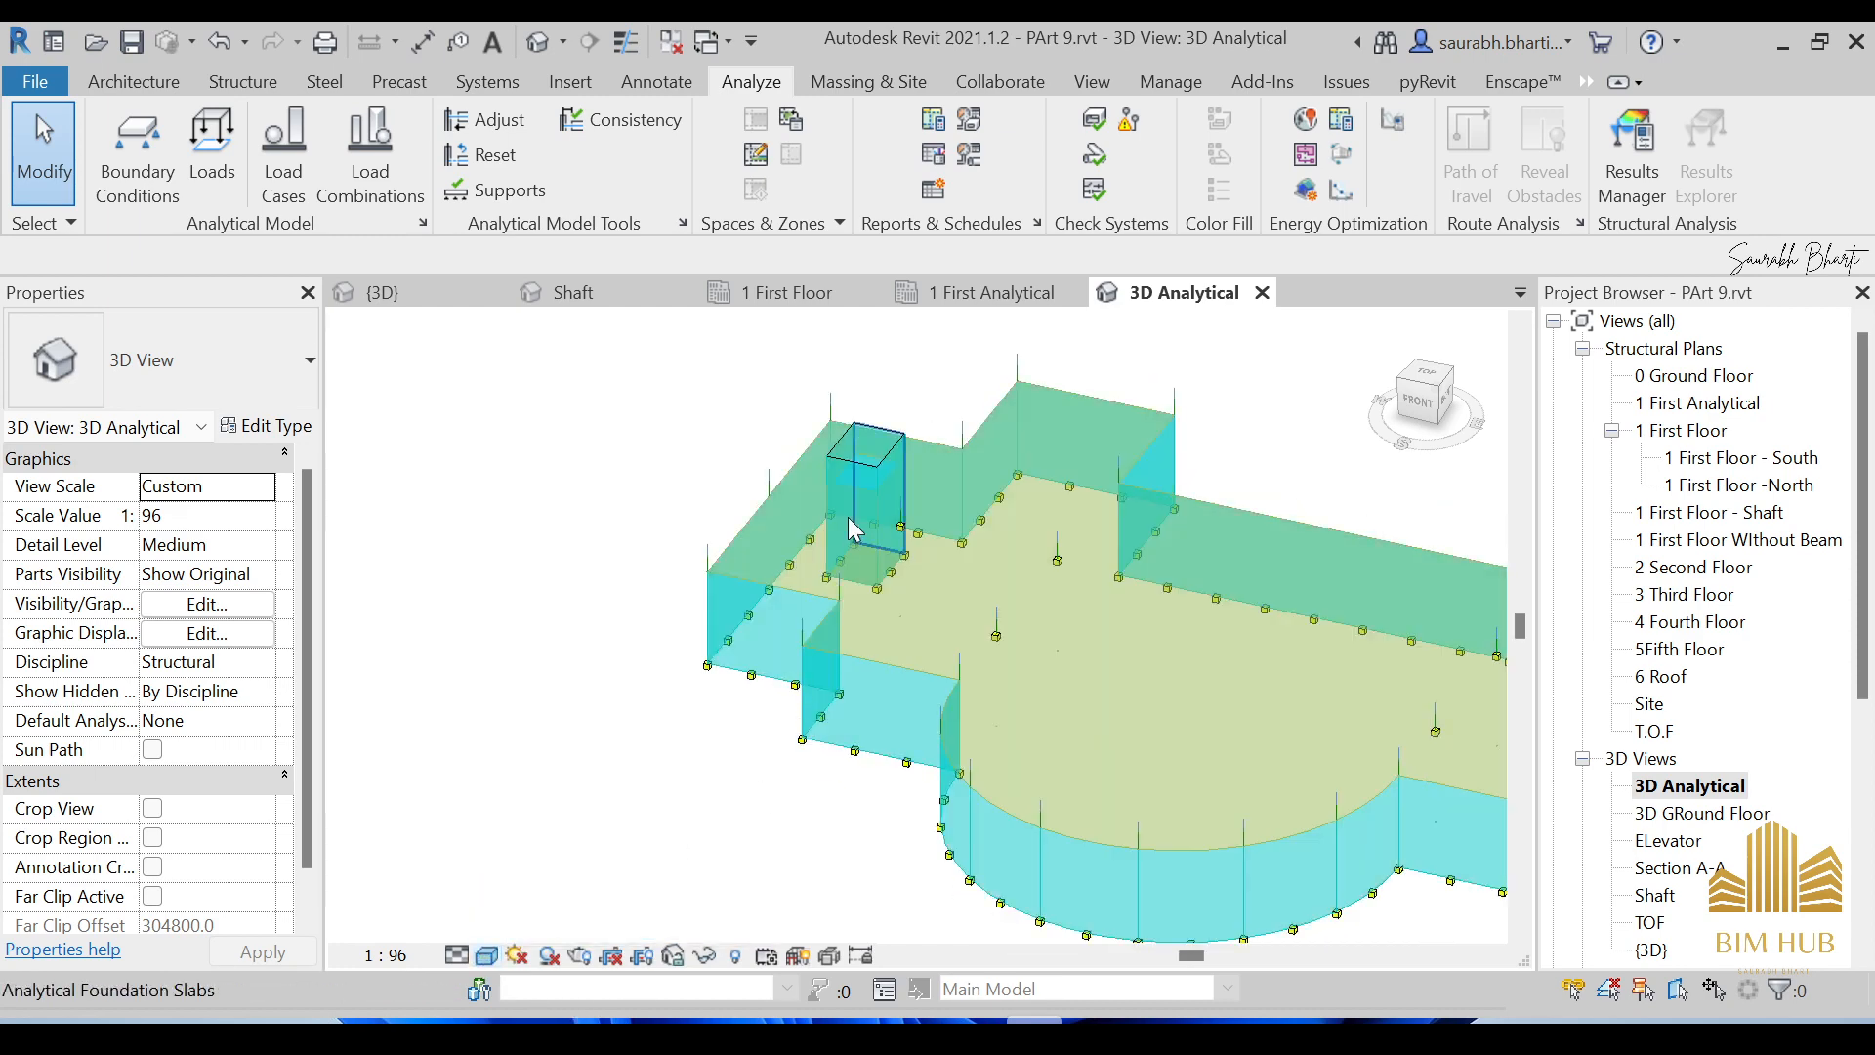
scroll(848, 518, up, 5)
scroll(960, 676, down, 6)
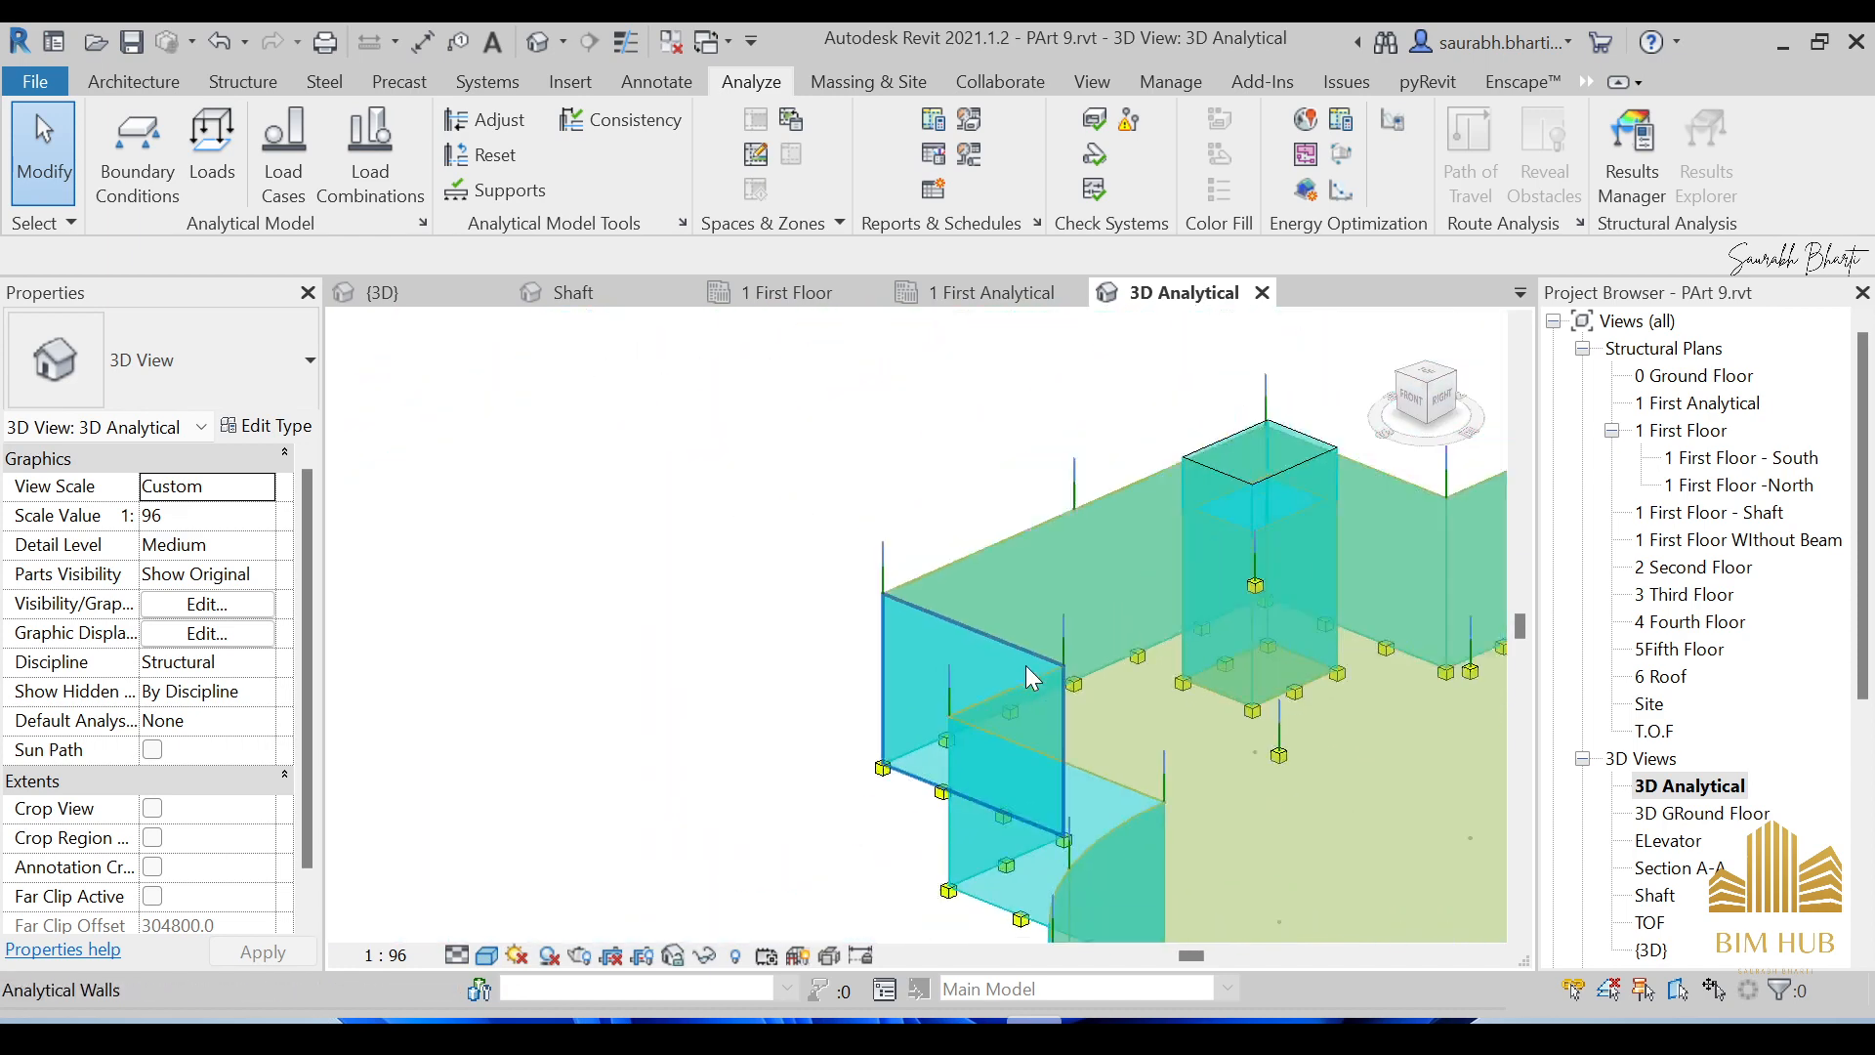
Orbit to a near-front view and select the slab-edge boundary condition to confirm it is Fixed.
shift+middle_drag(1026, 666, 1264, 691)
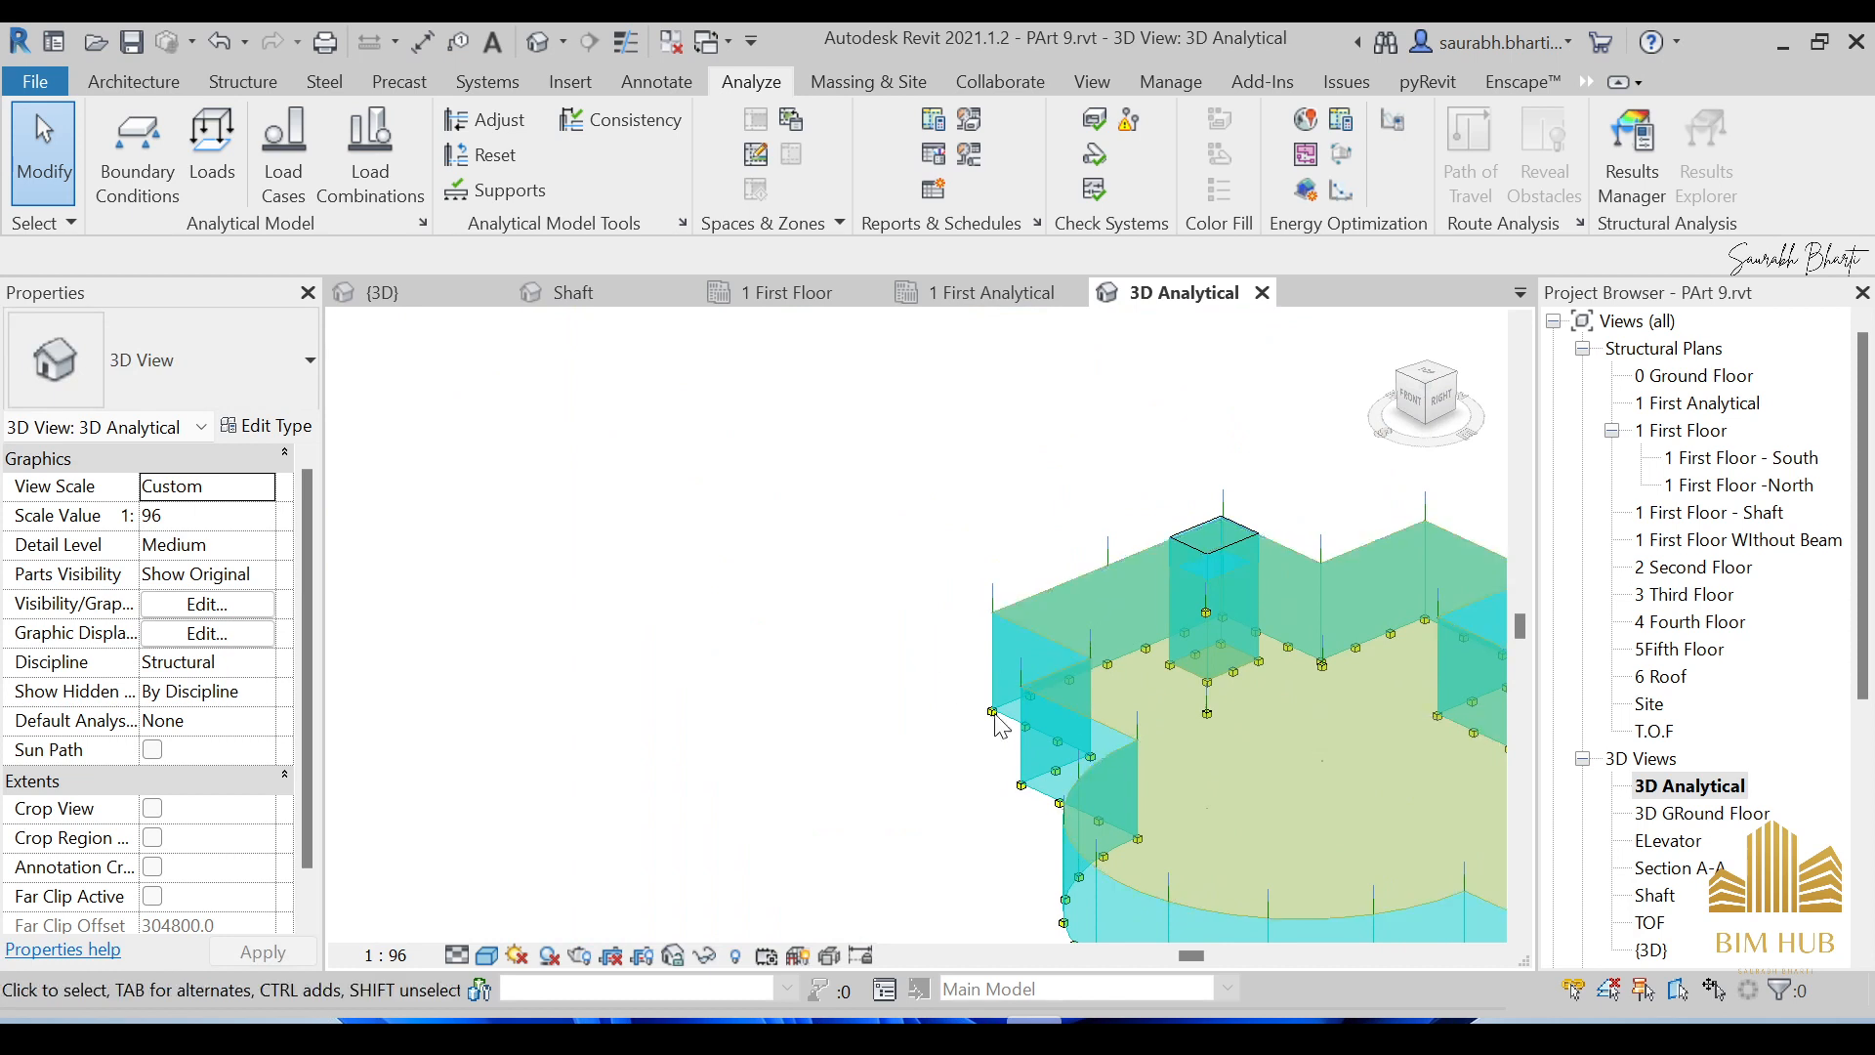
scroll(1200, 717, down, 3)
shift+middle_drag(1228, 781, 1004, 758)
shift+middle_drag(963, 781, 1065, 774)
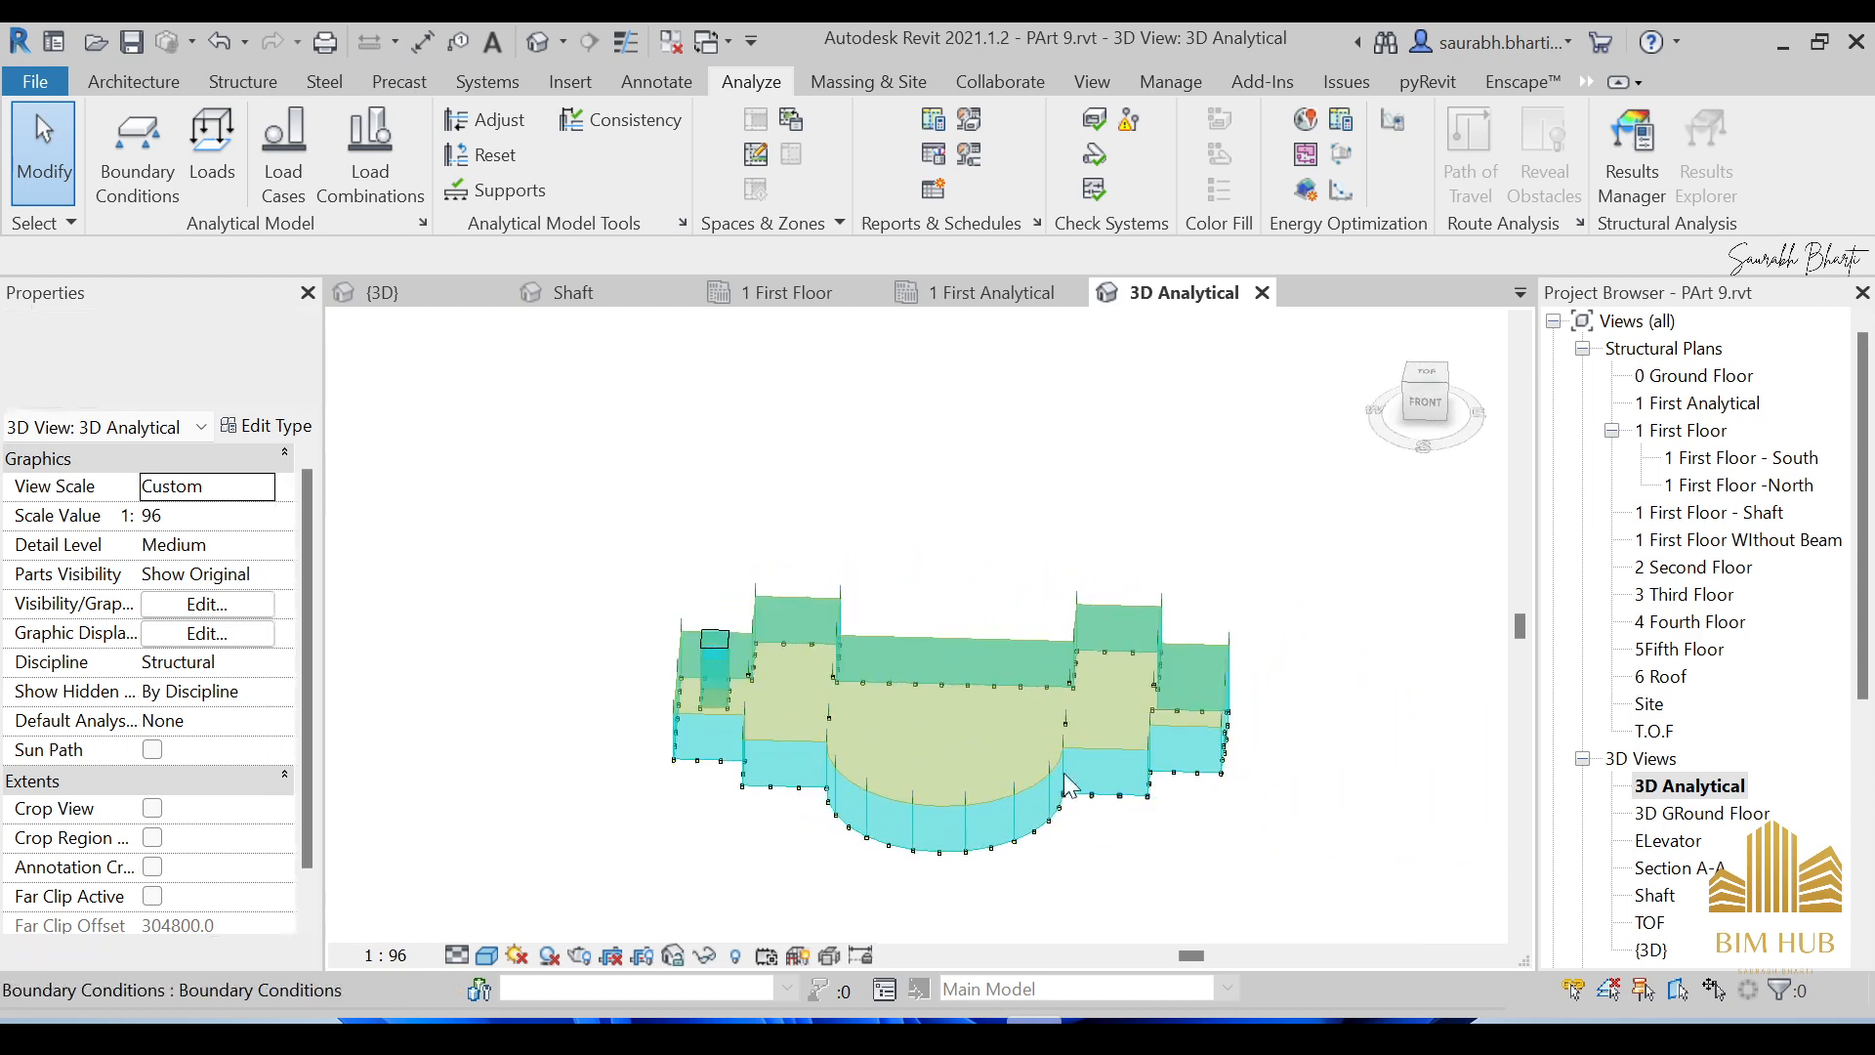
scroll(984, 699, up, 2)
scroll(768, 654, up, 5)
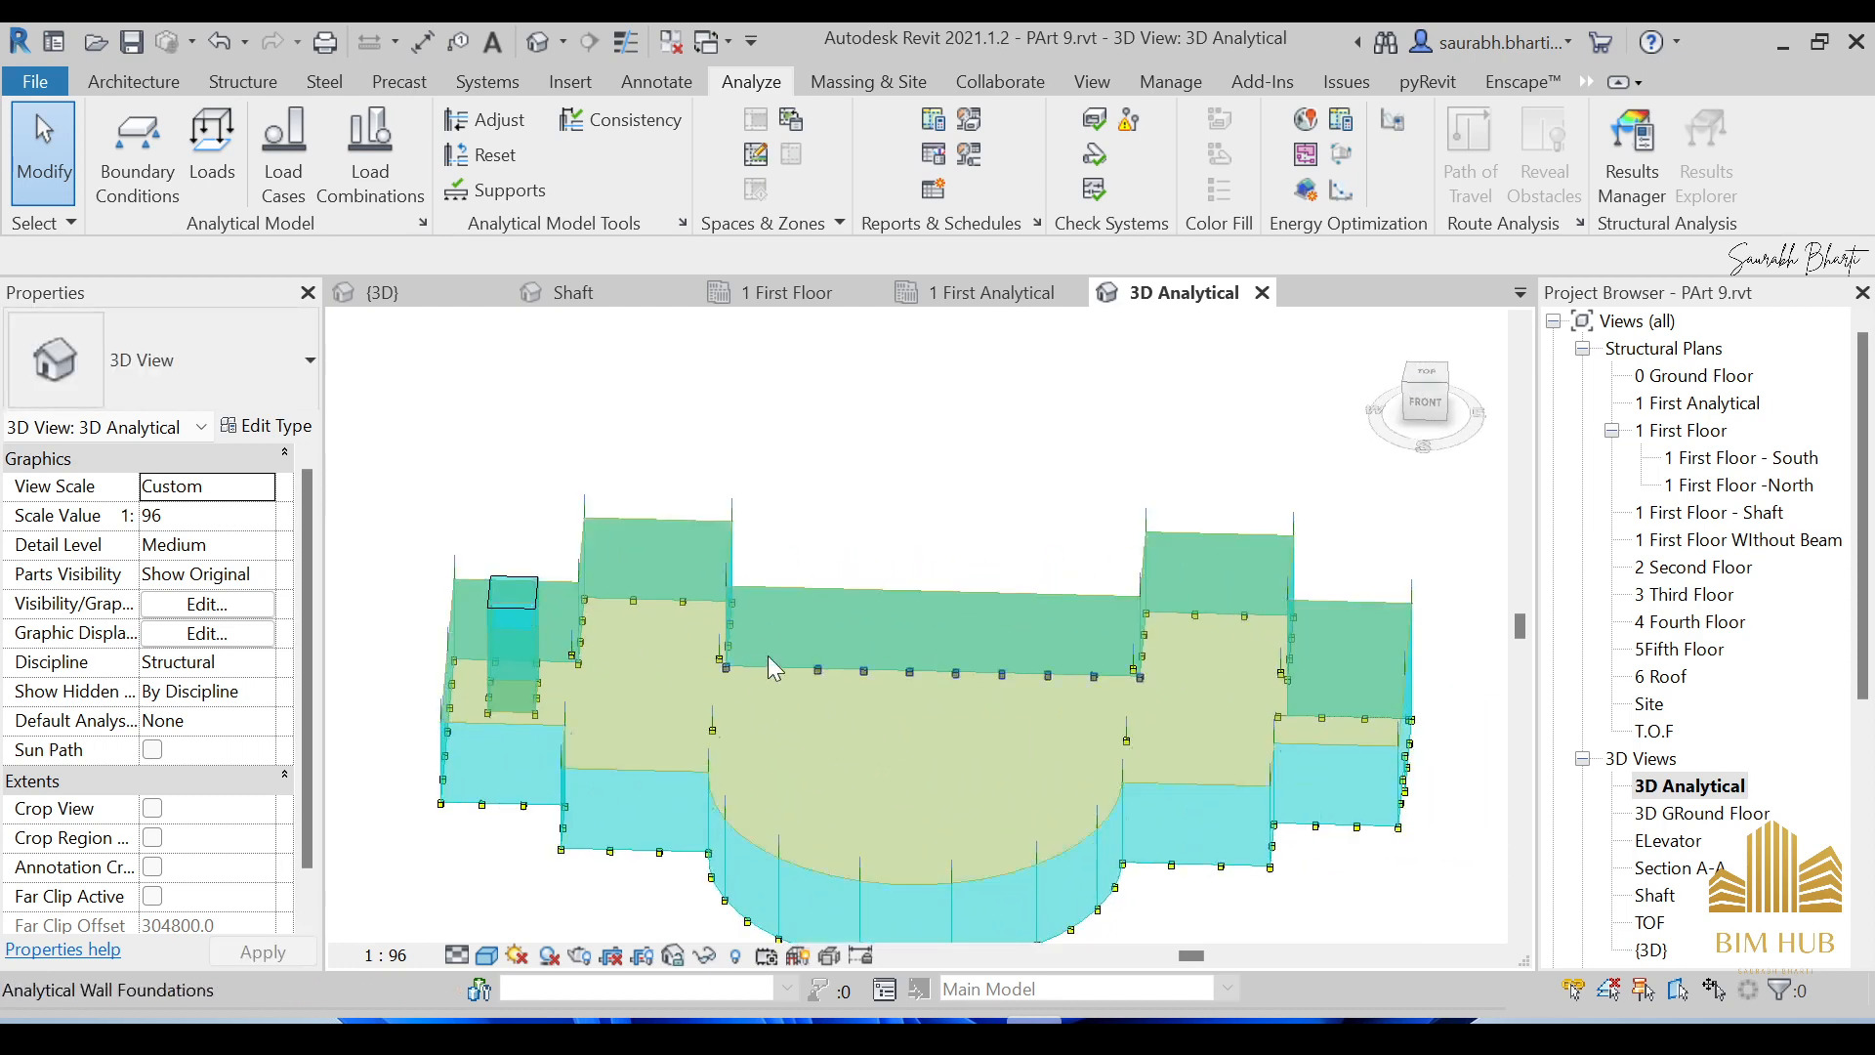
click(760, 695)
scroll(760, 696, down, 5)
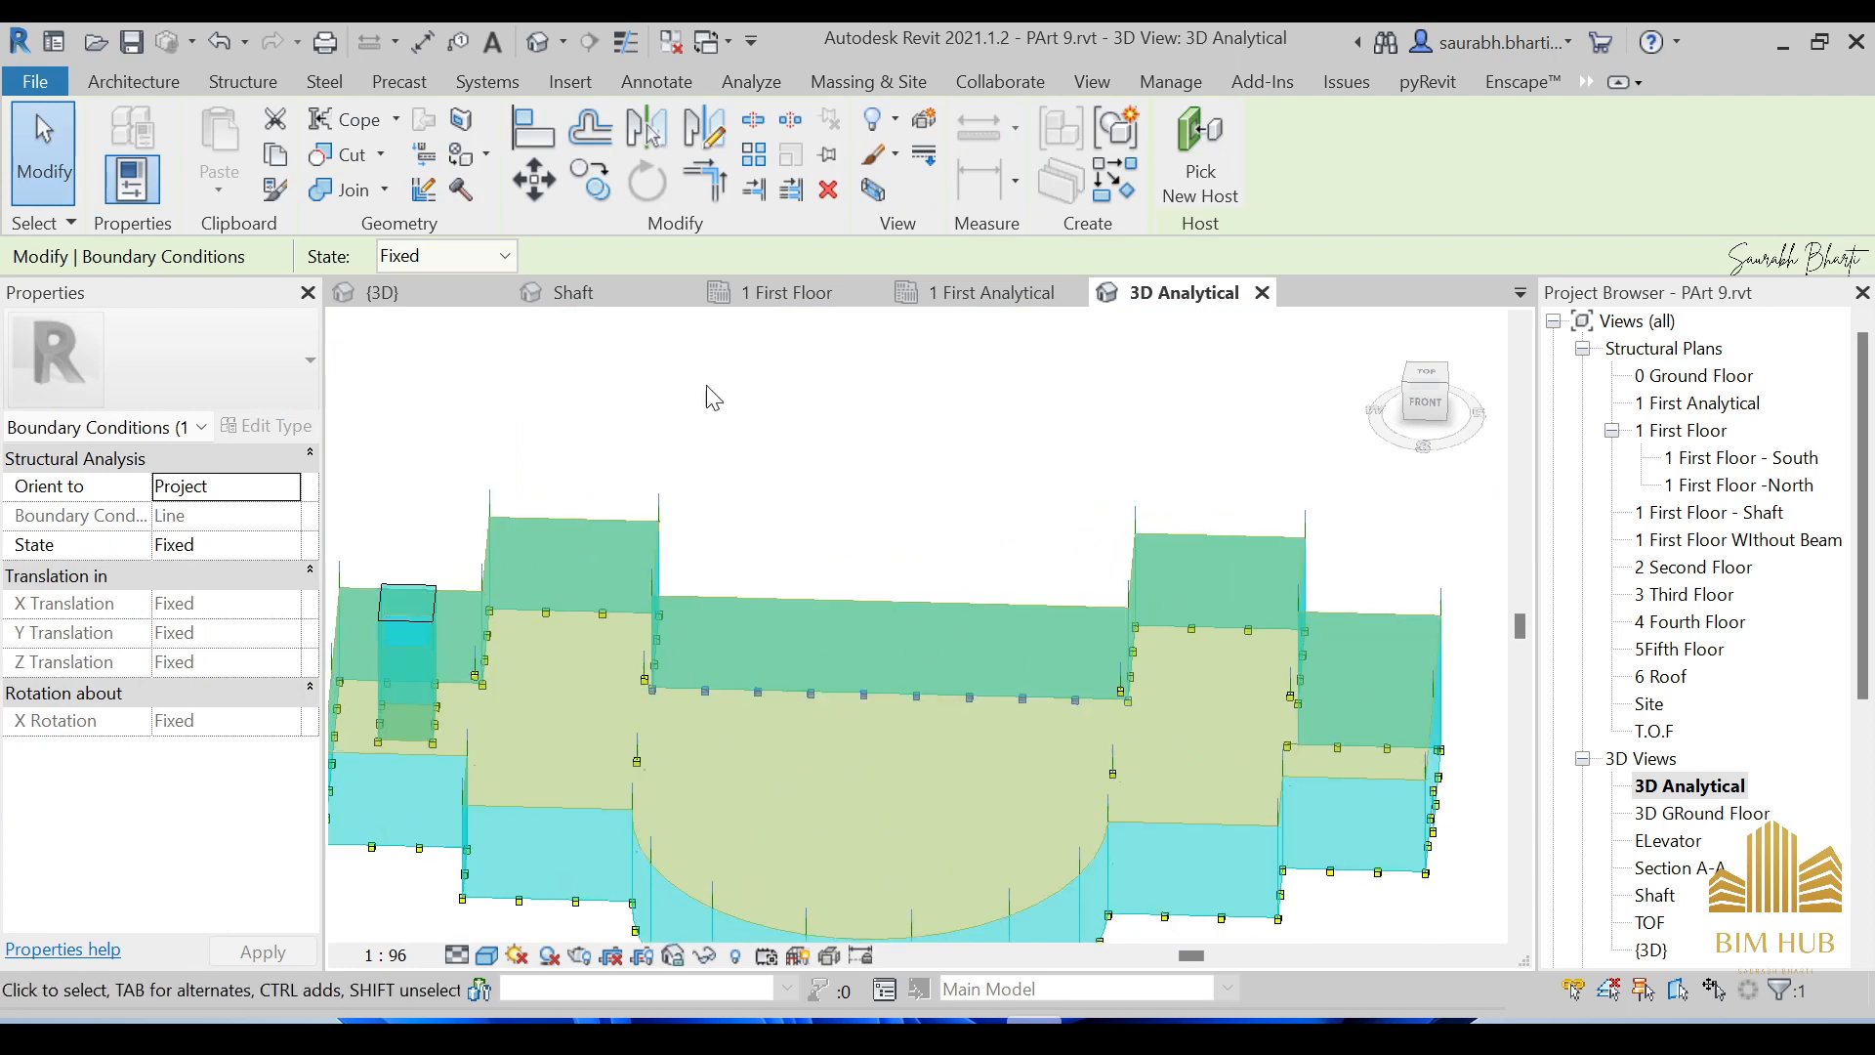
click(540, 386)
click(256, 84)
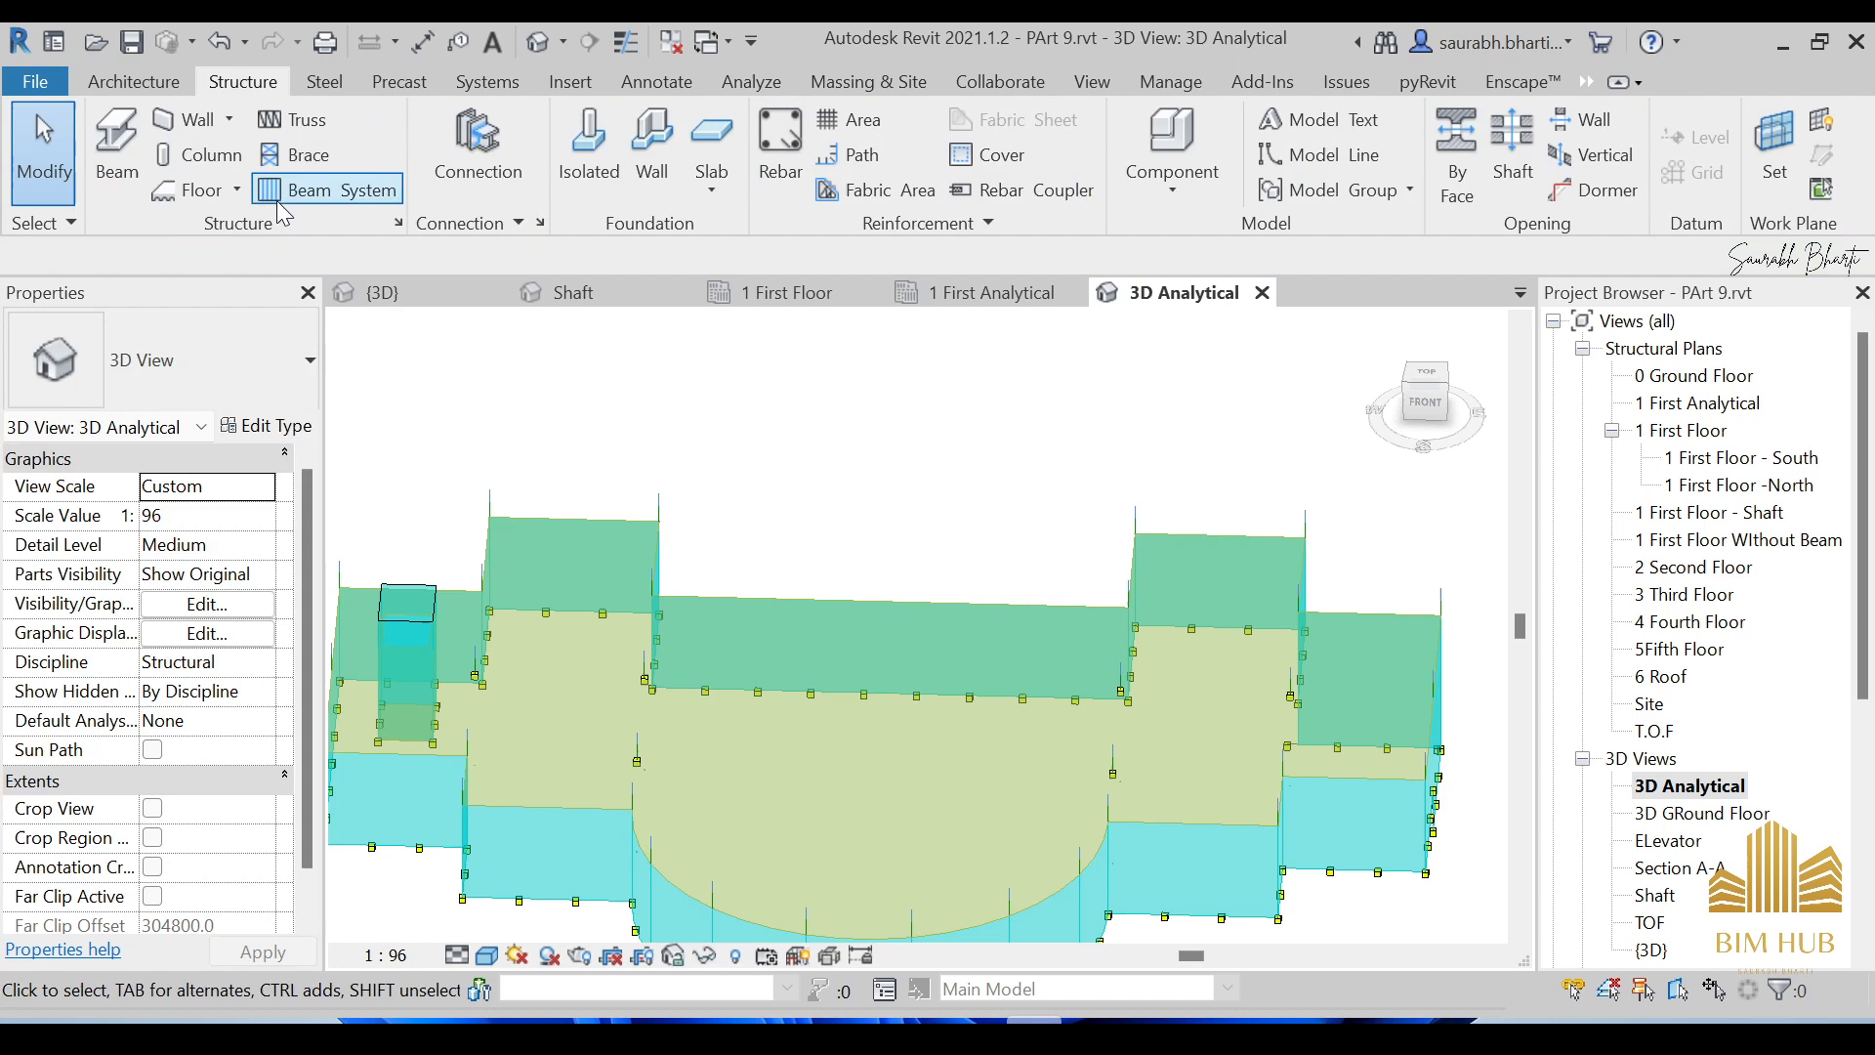
click(398, 223)
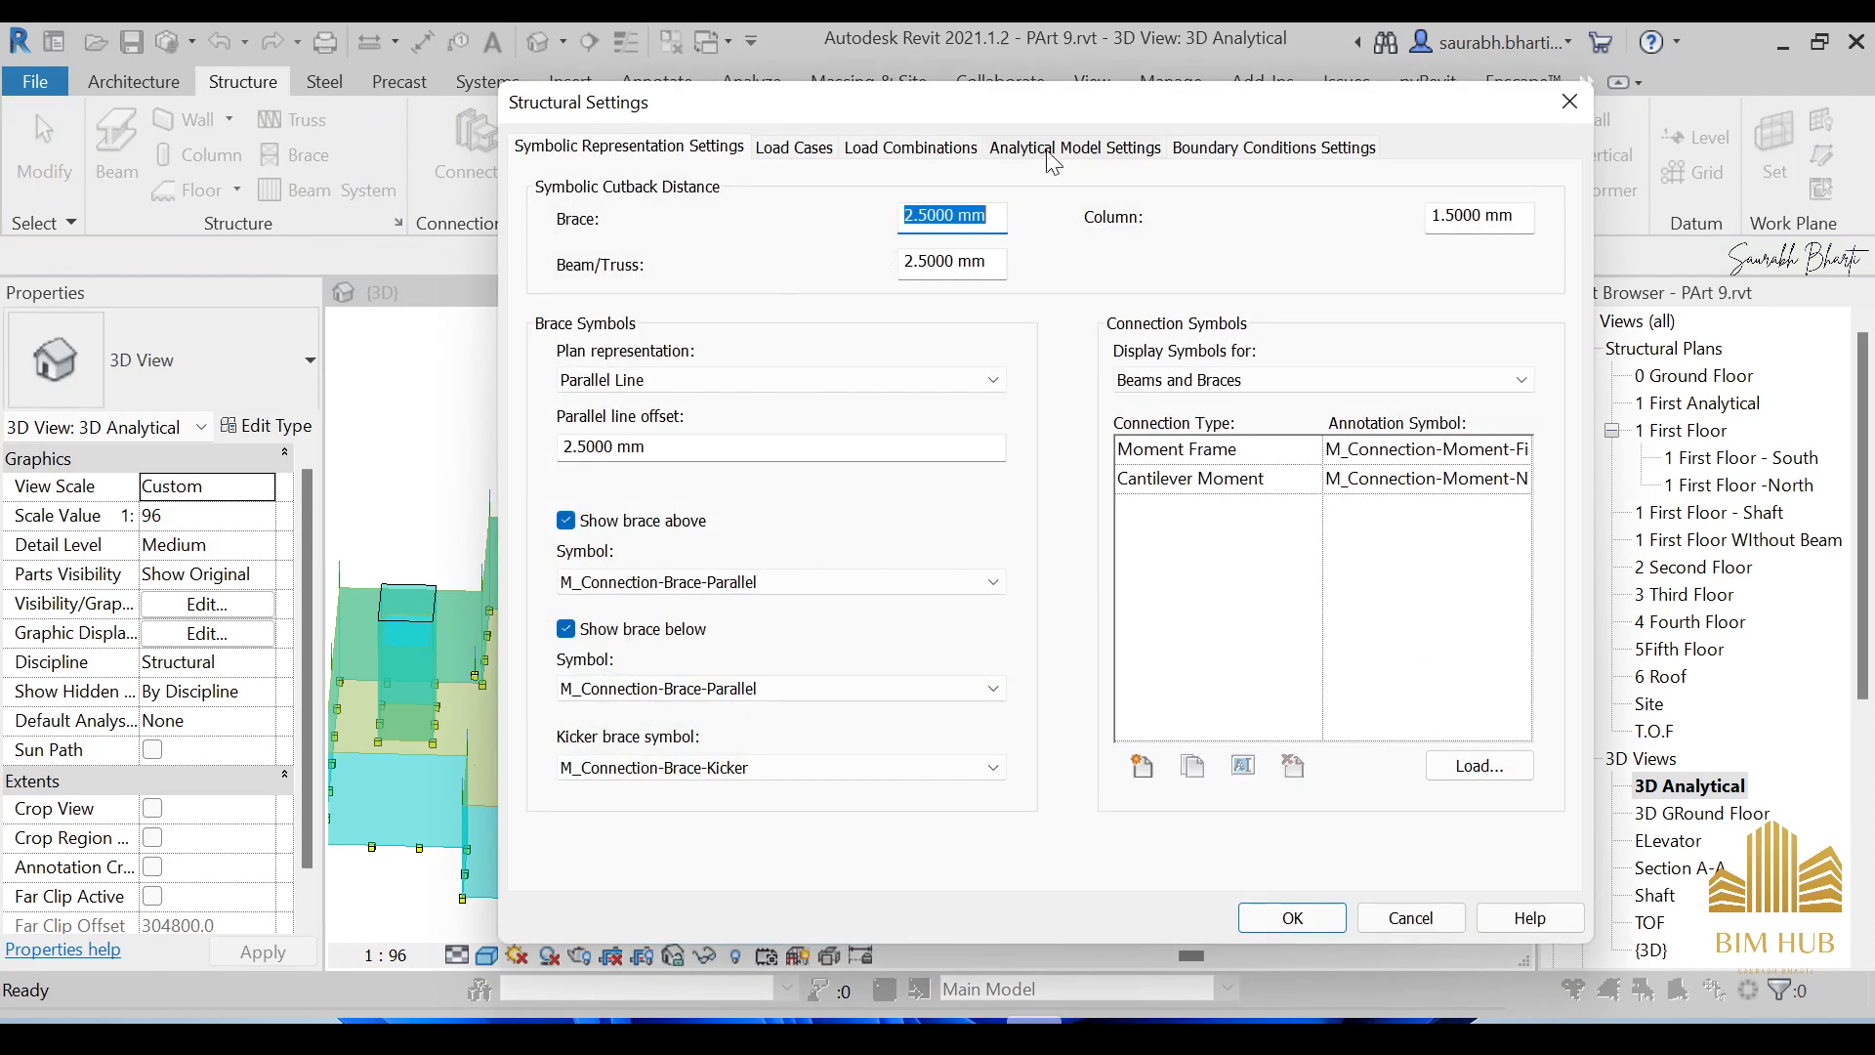
click(1255, 150)
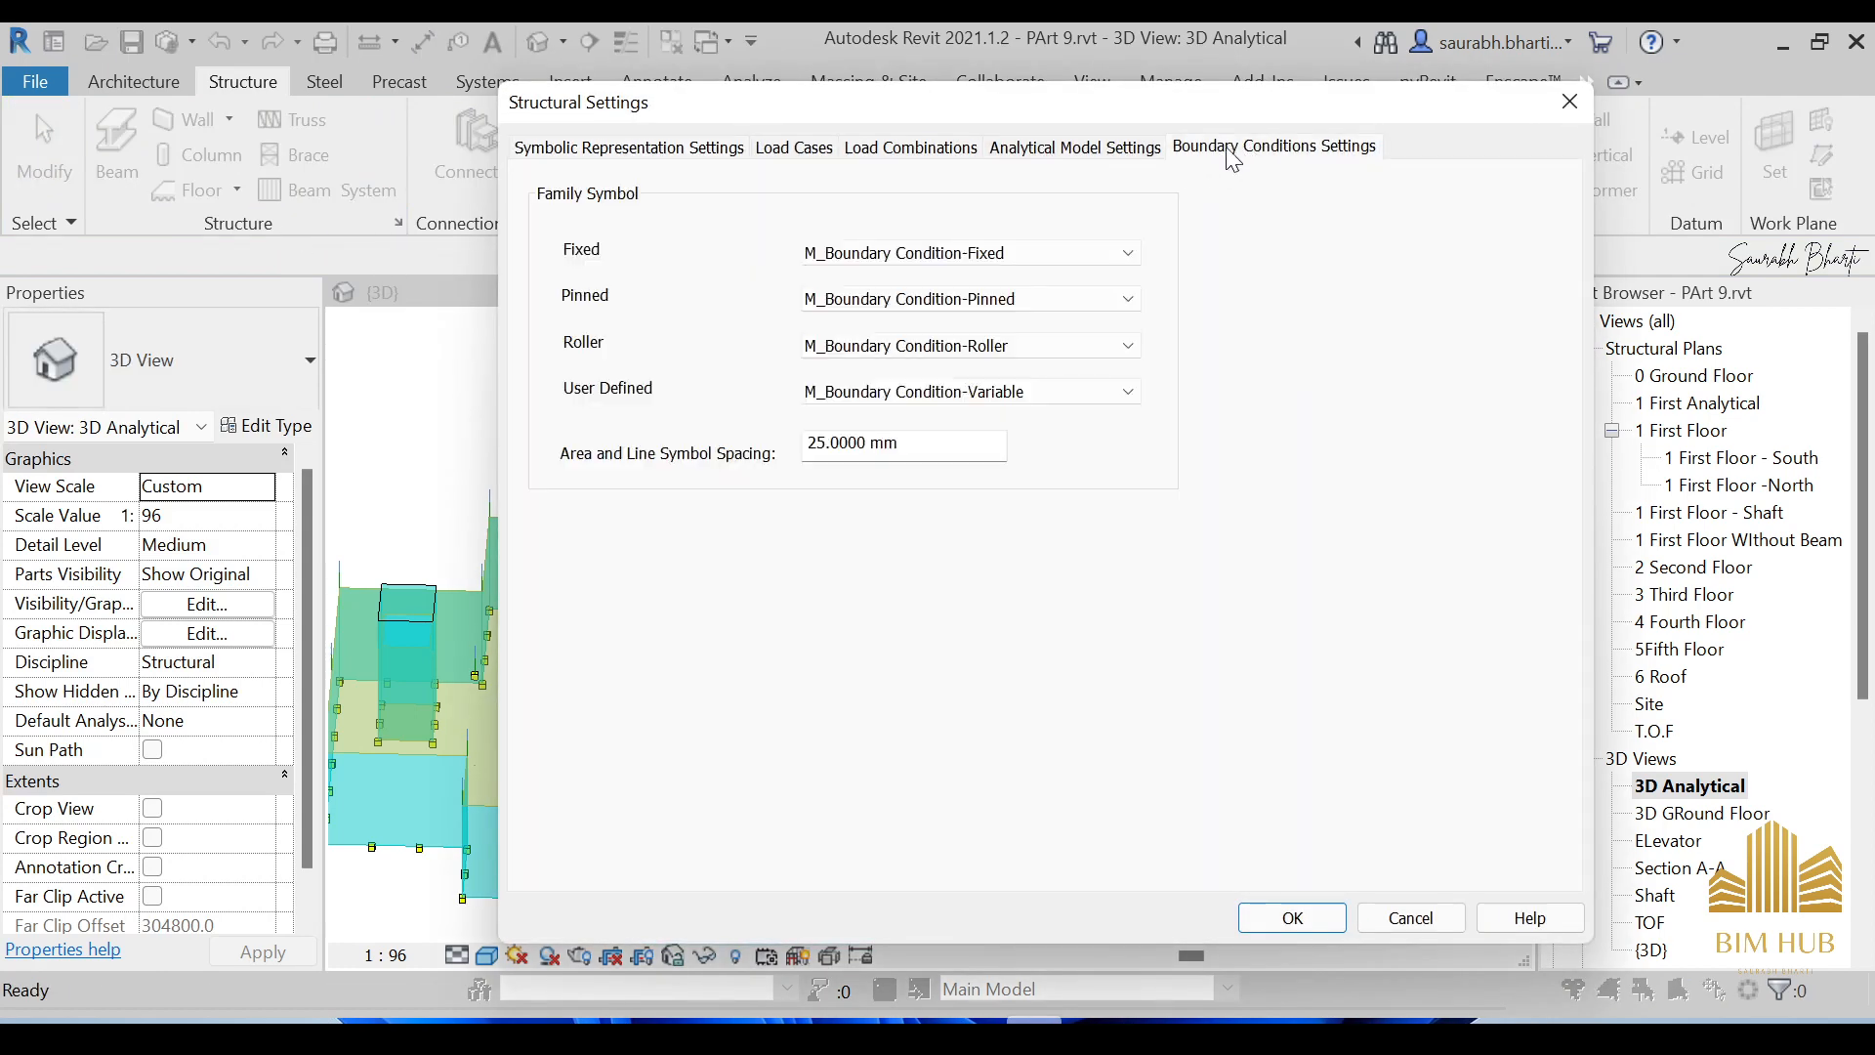
click(879, 256)
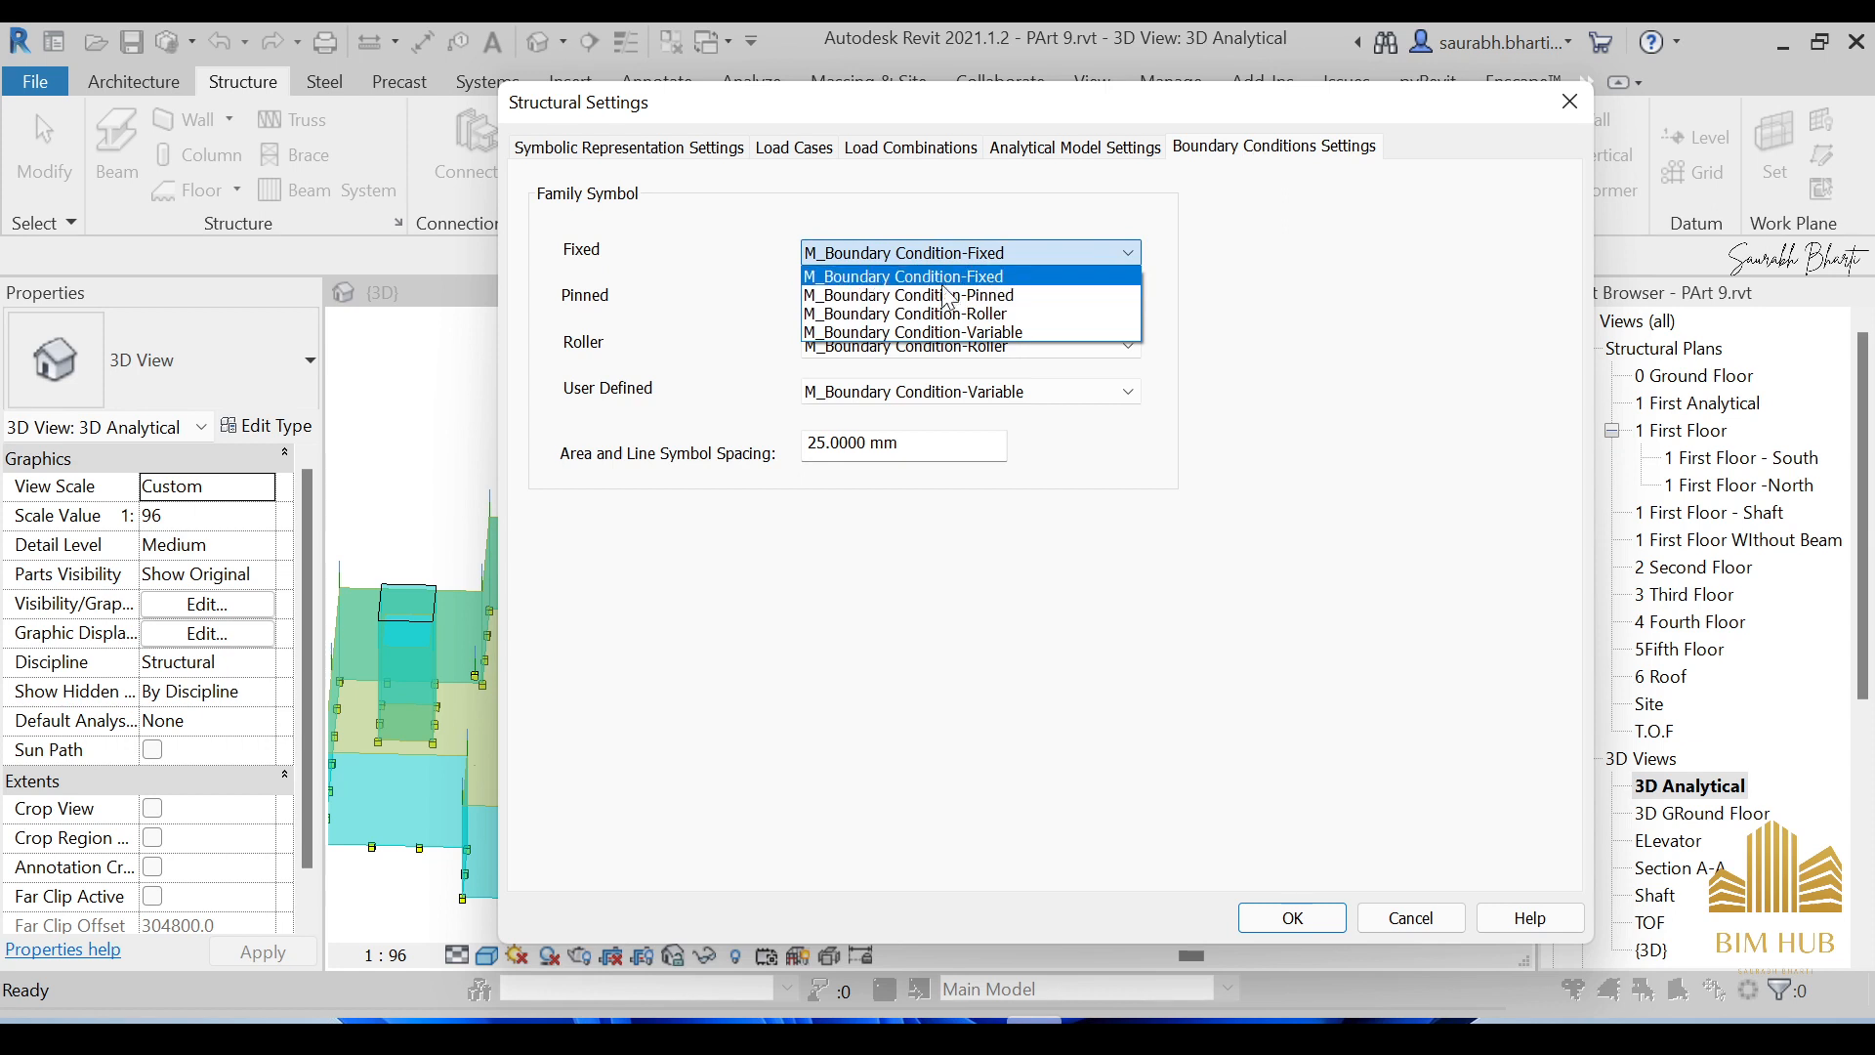
click(1064, 274)
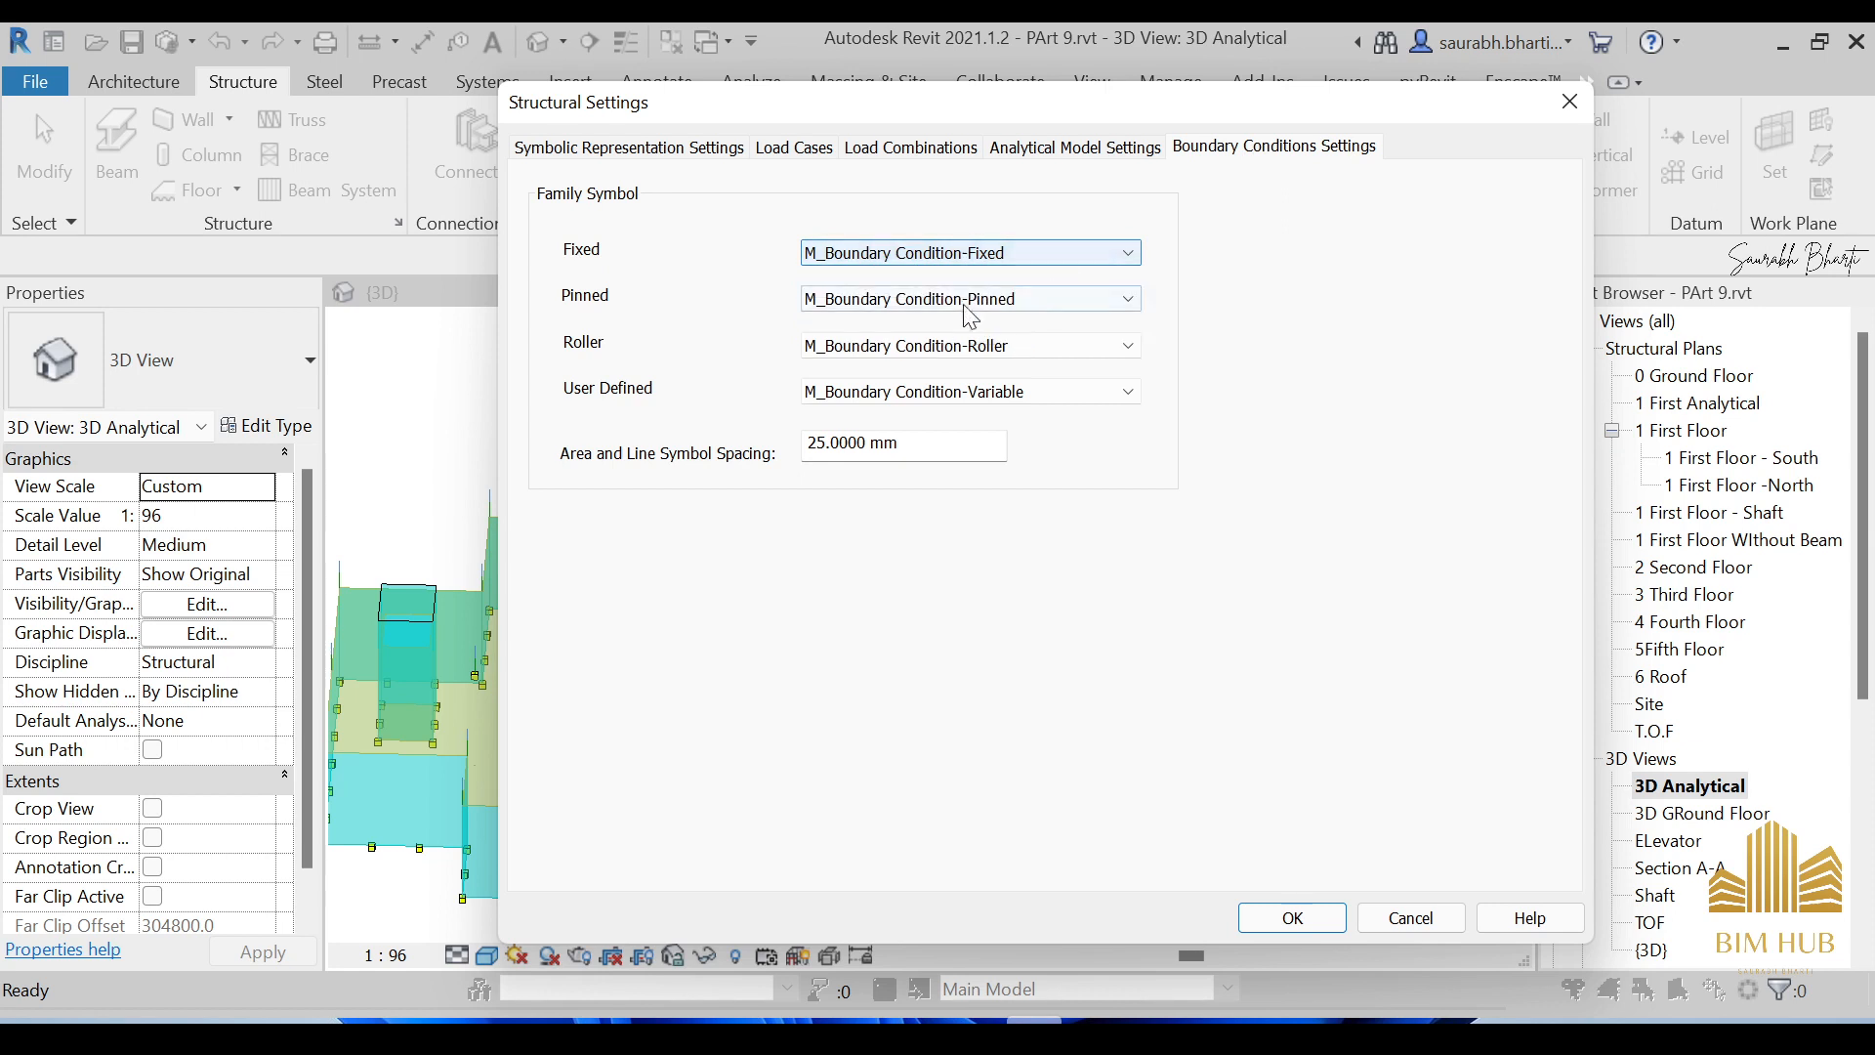
click(921, 302)
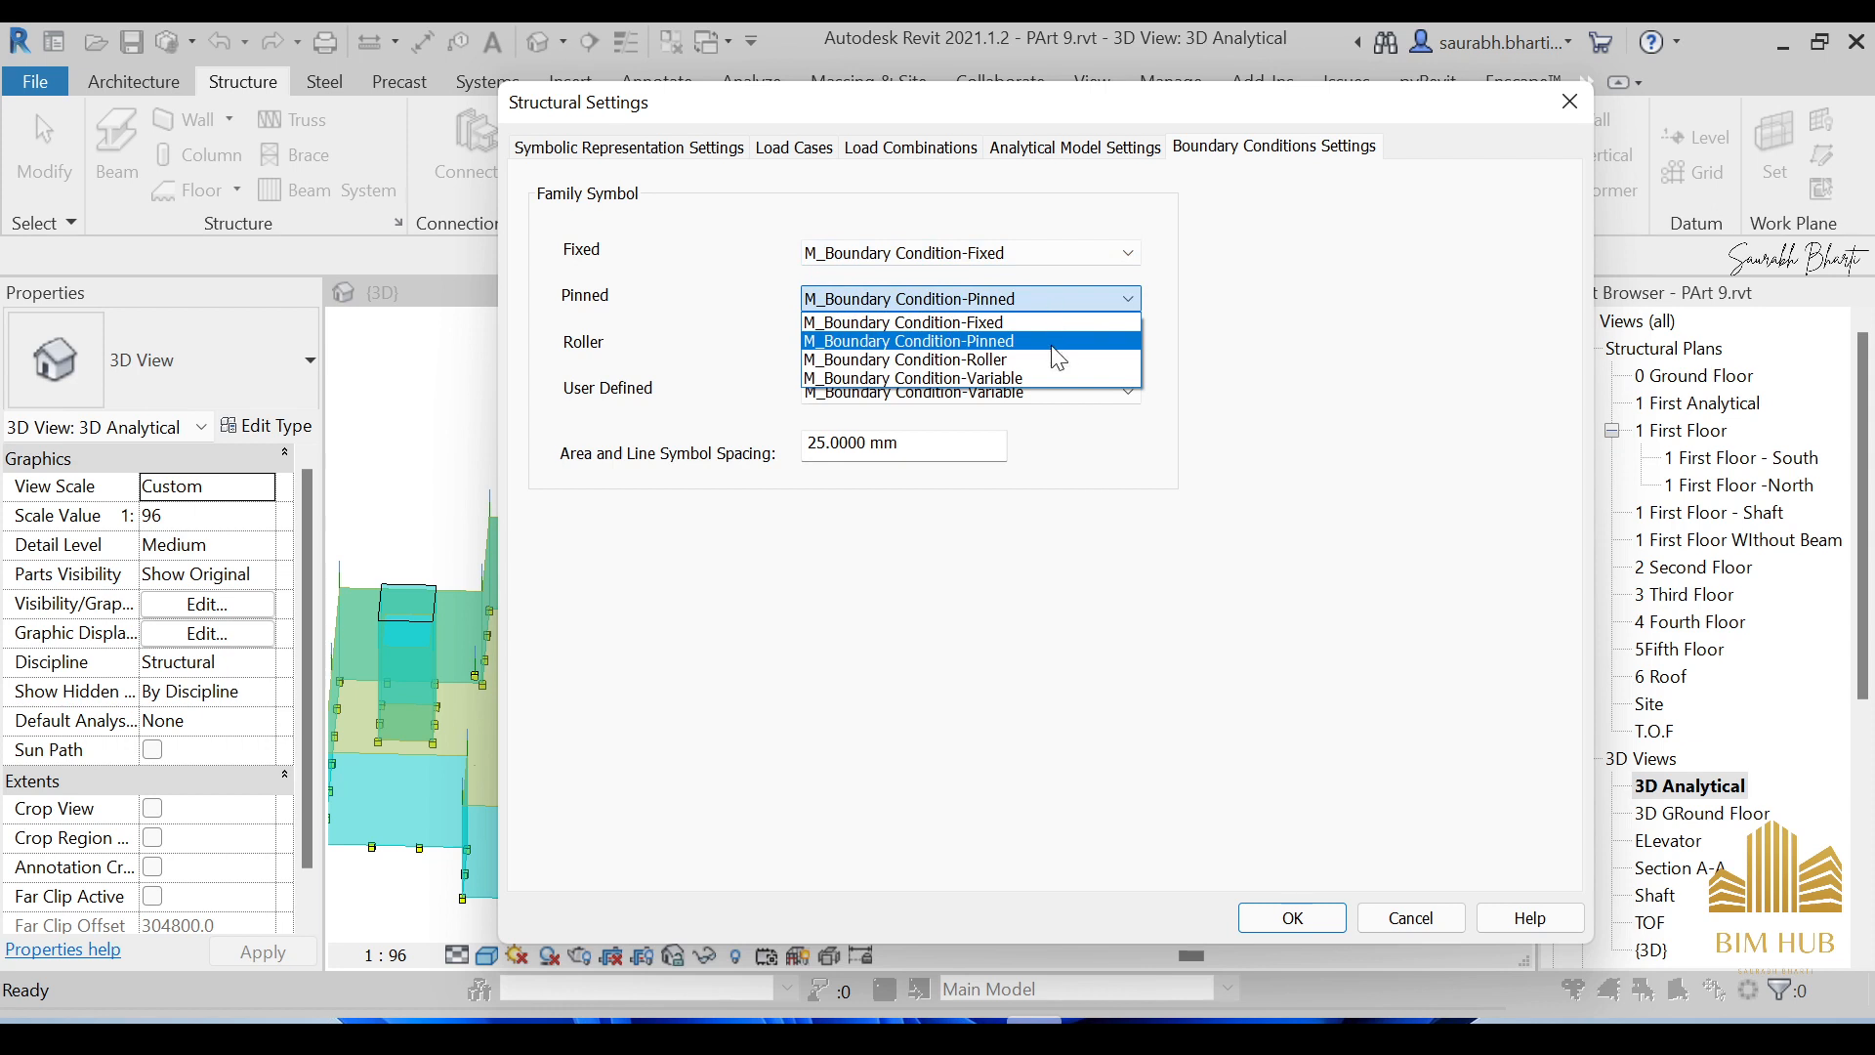
click(1166, 302)
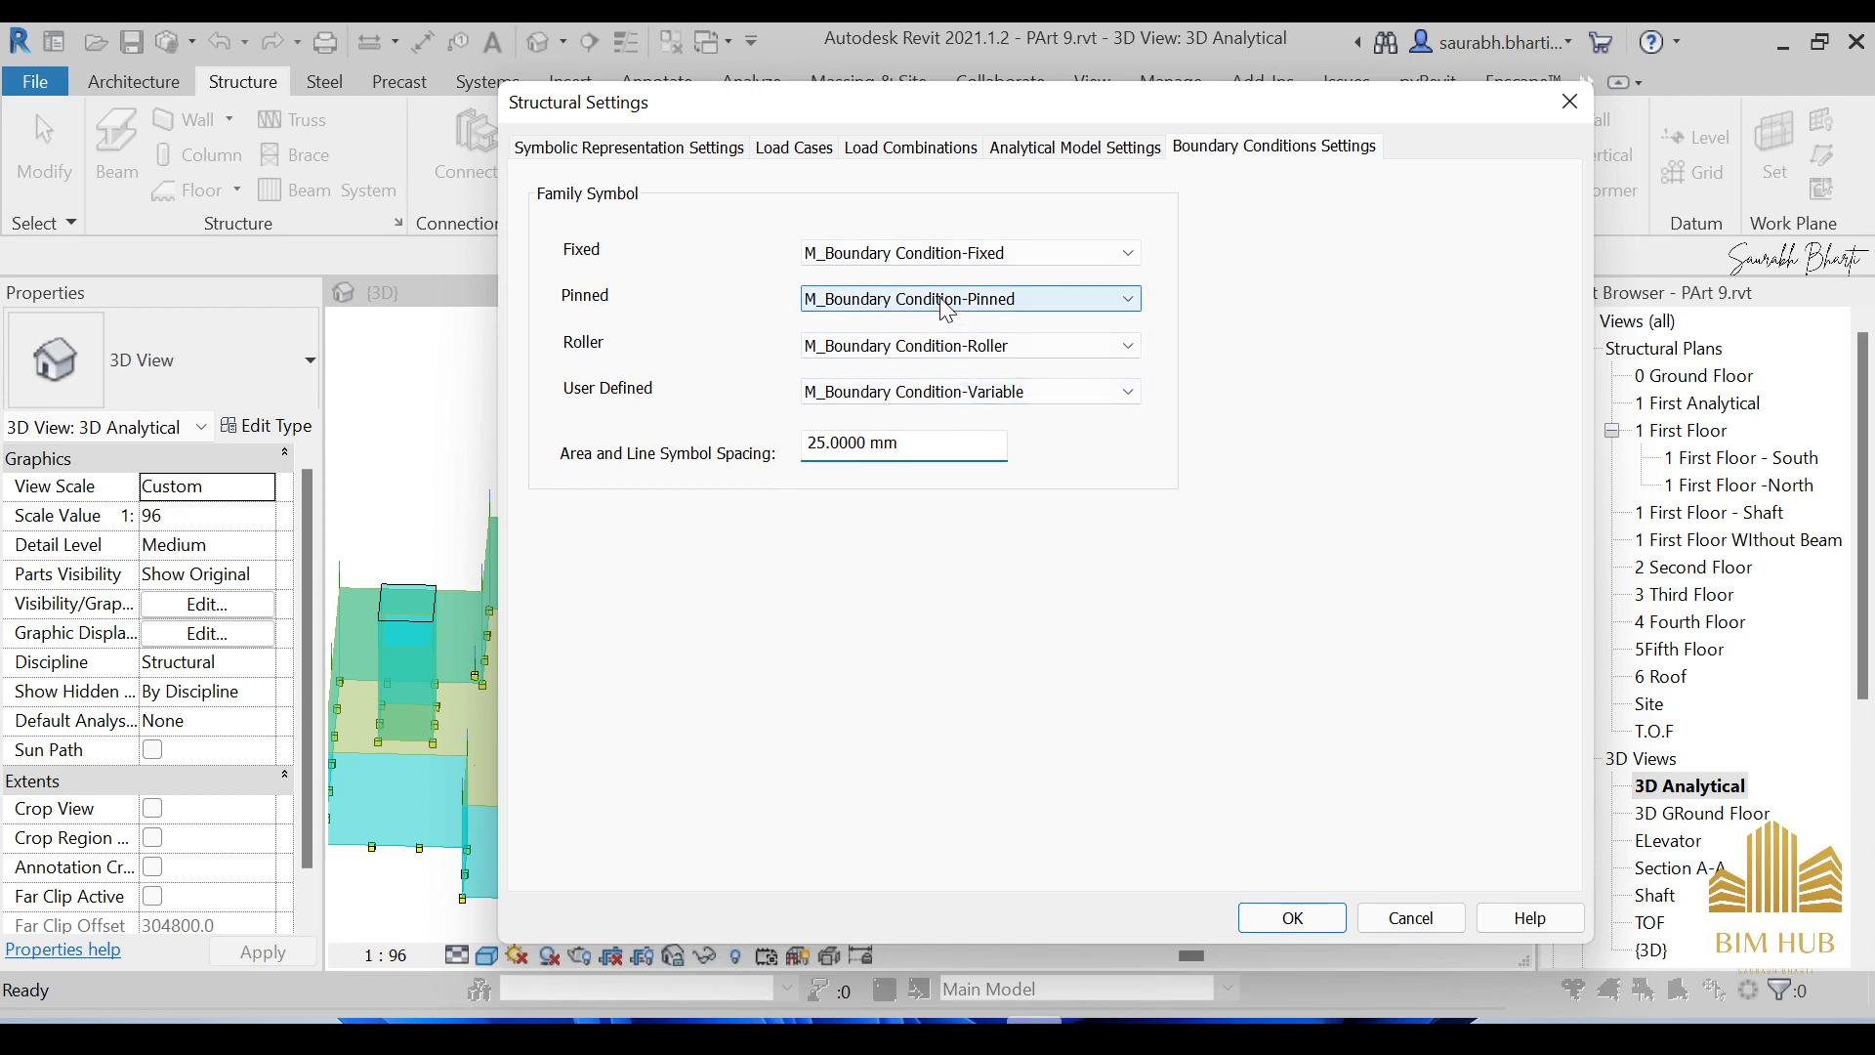
click(1088, 148)
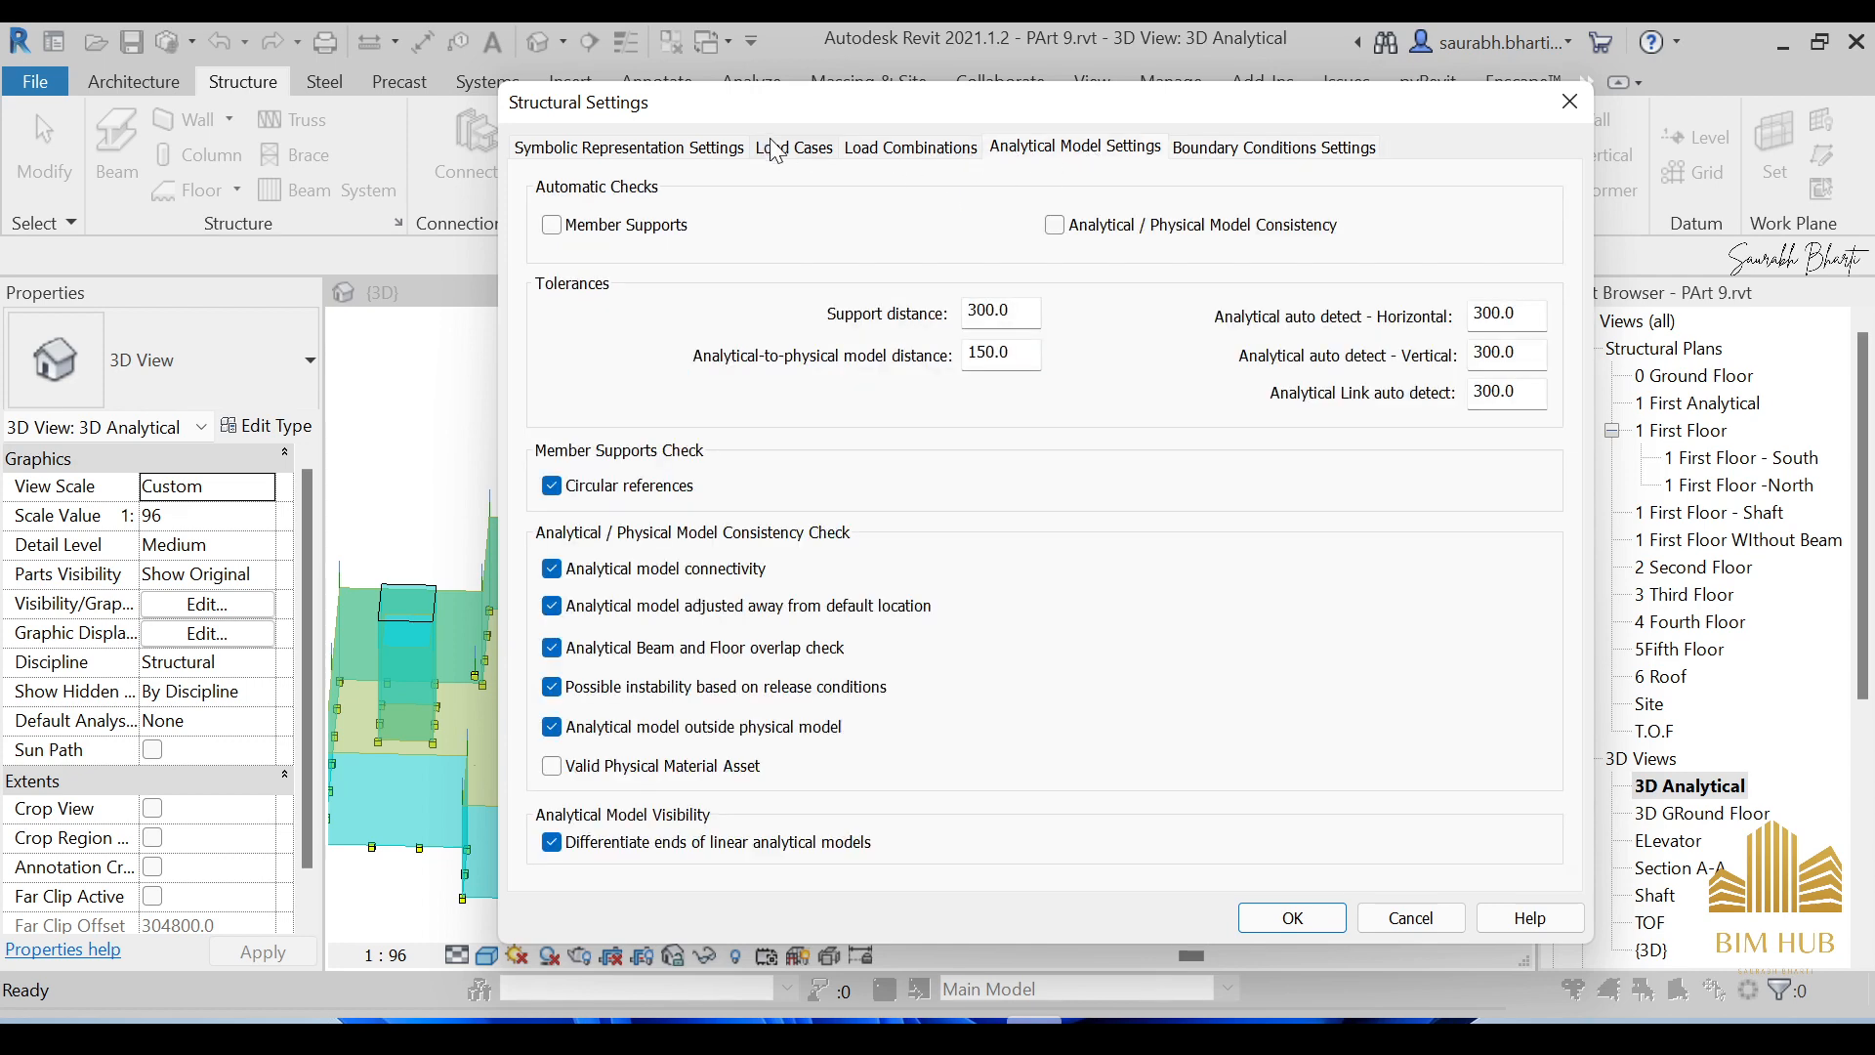
click(774, 149)
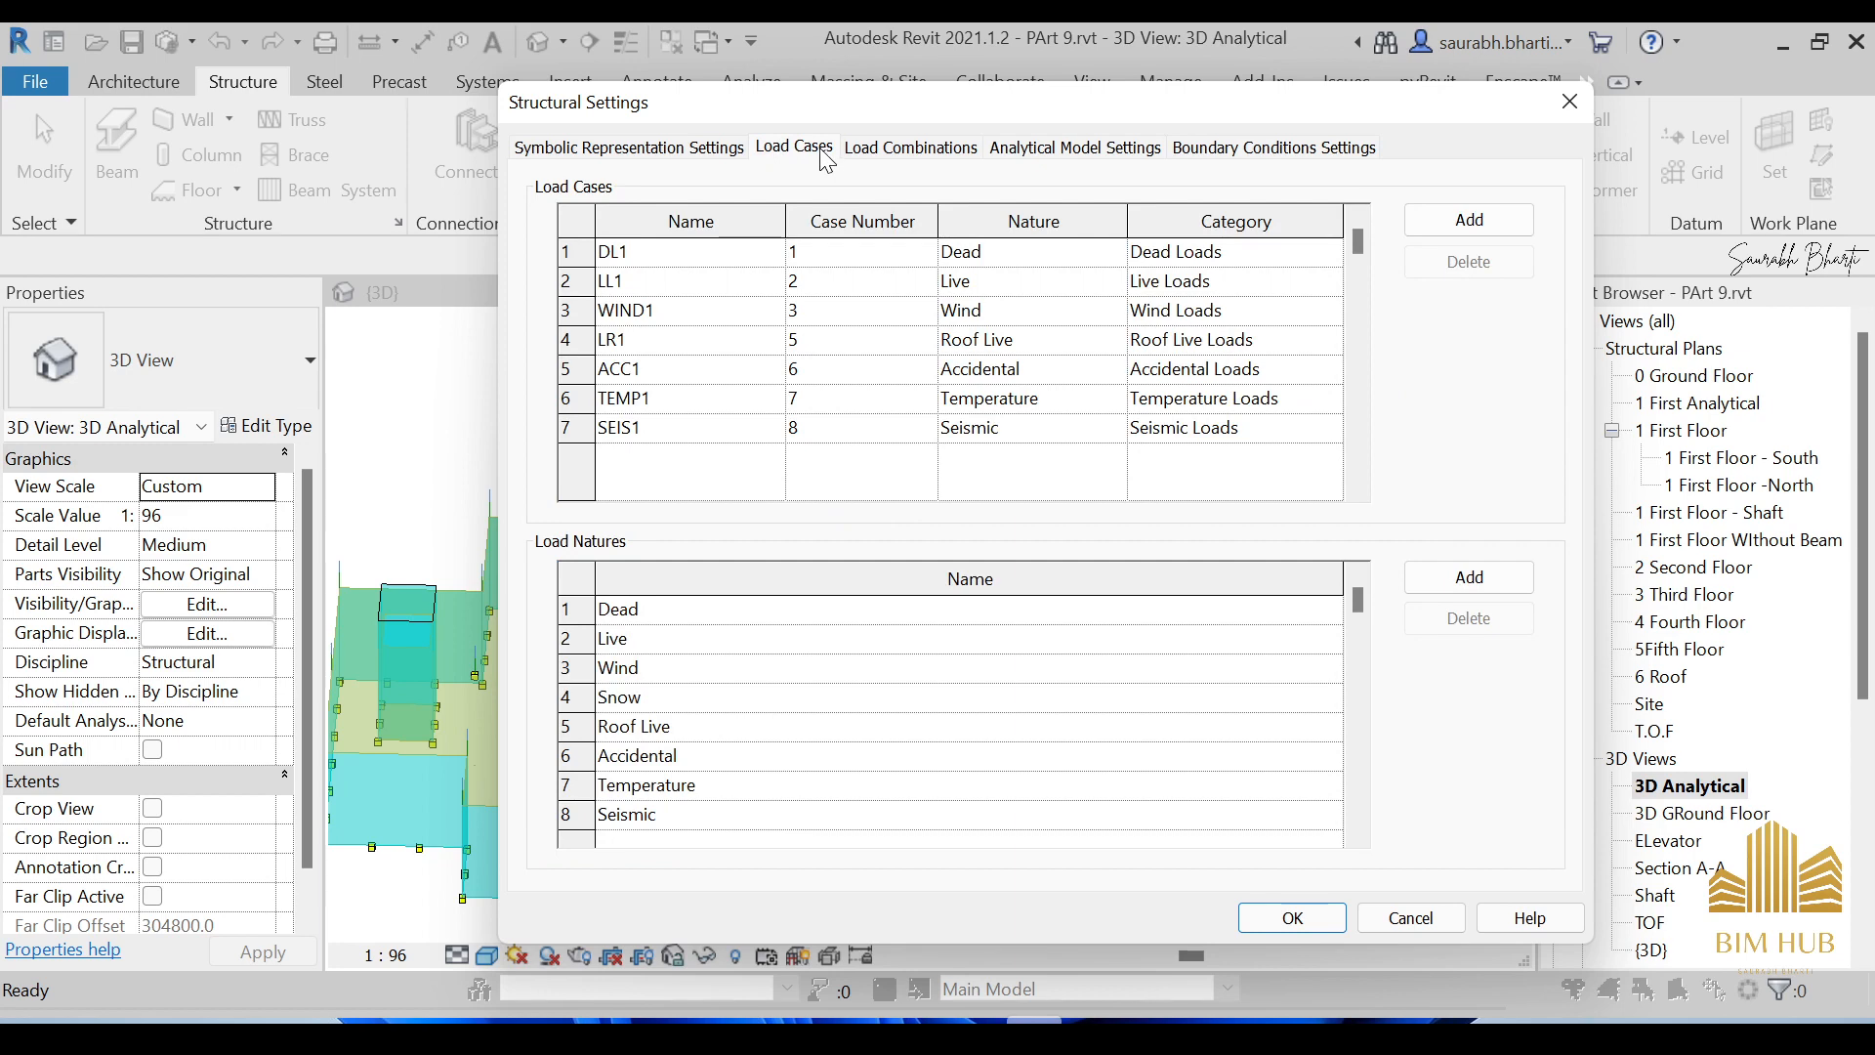
click(877, 150)
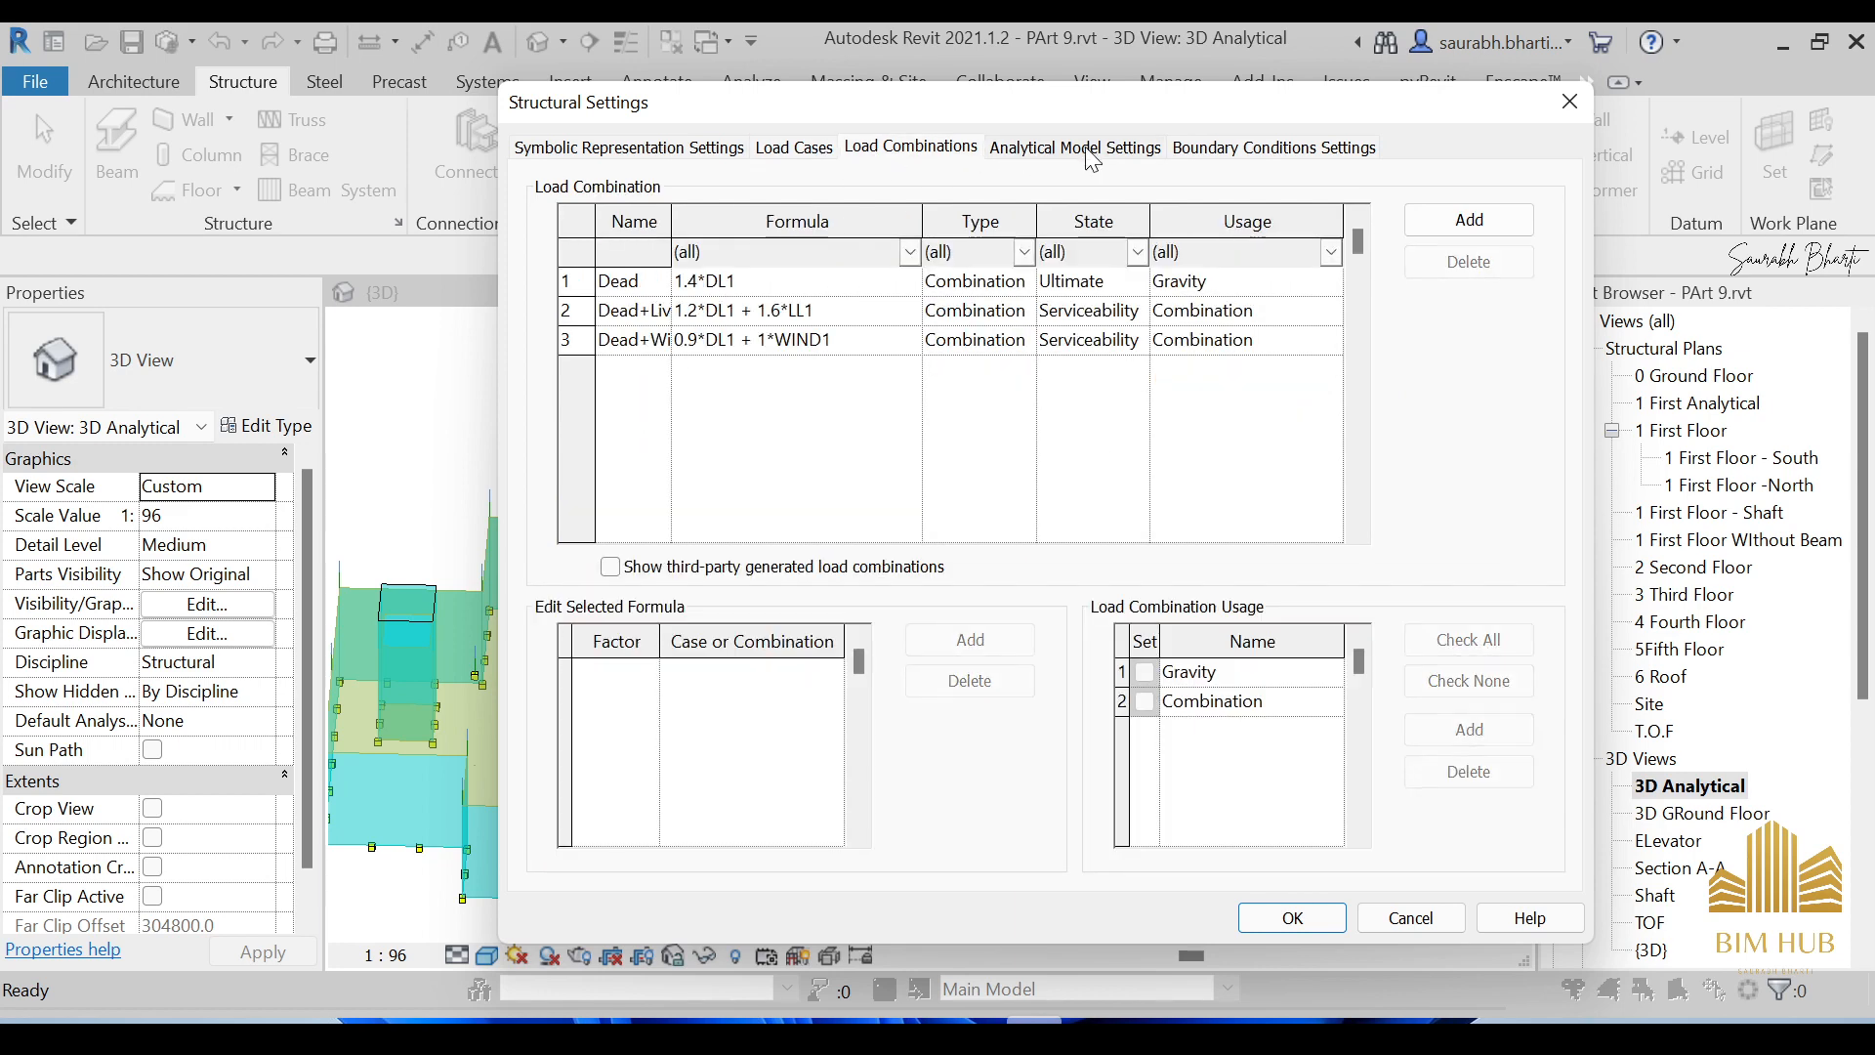
click(1090, 154)
click(1238, 156)
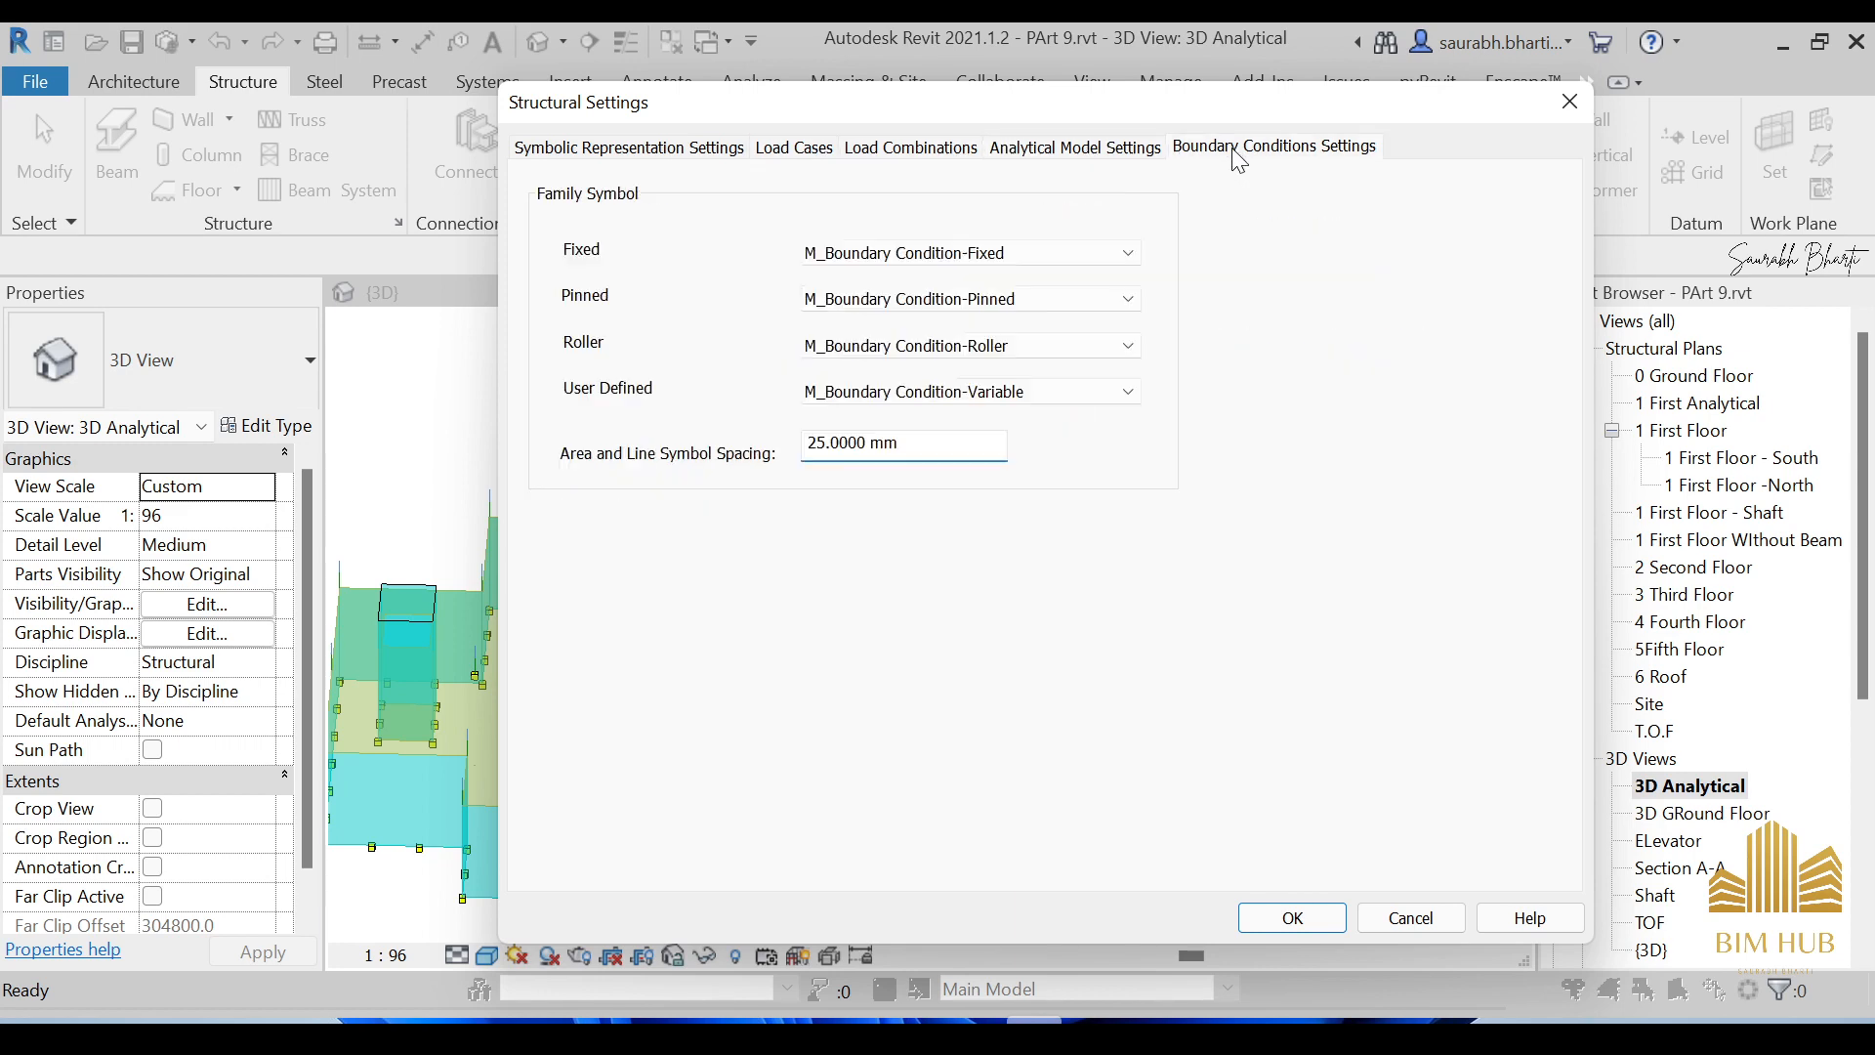
click(831, 159)
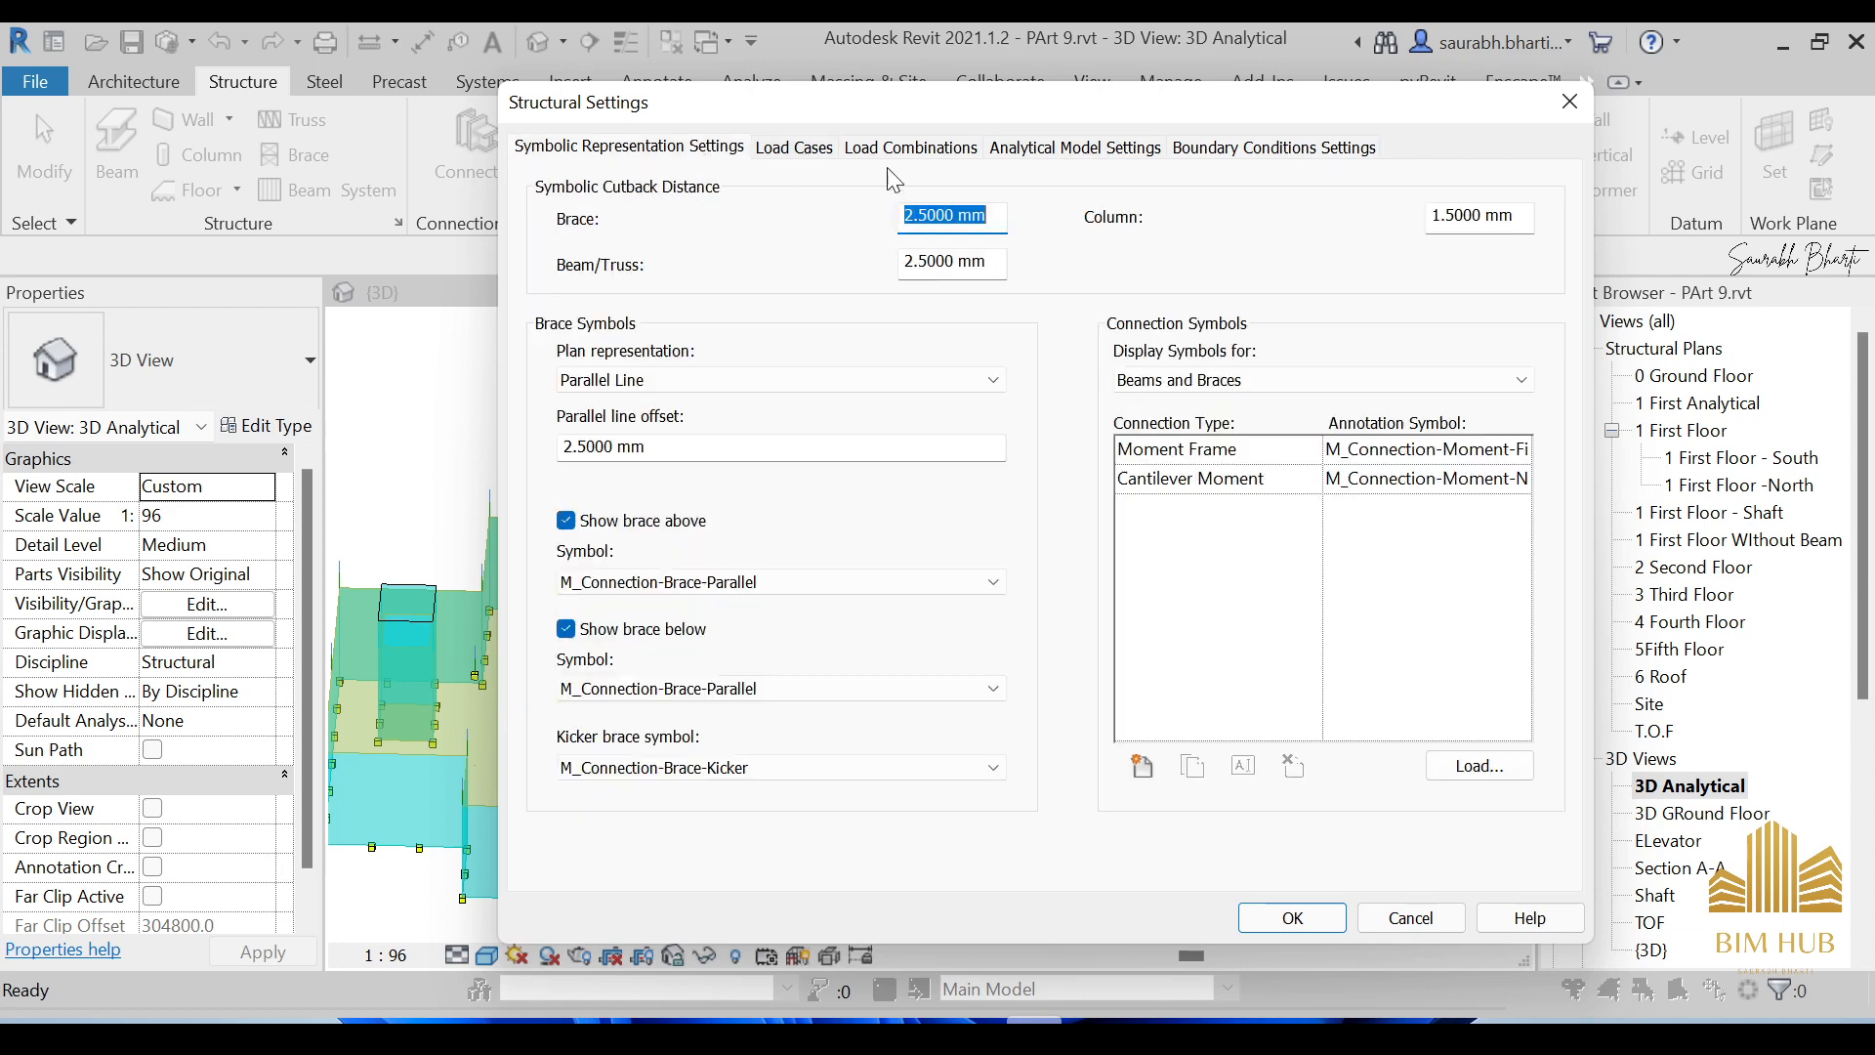
click(972, 156)
click(1293, 918)
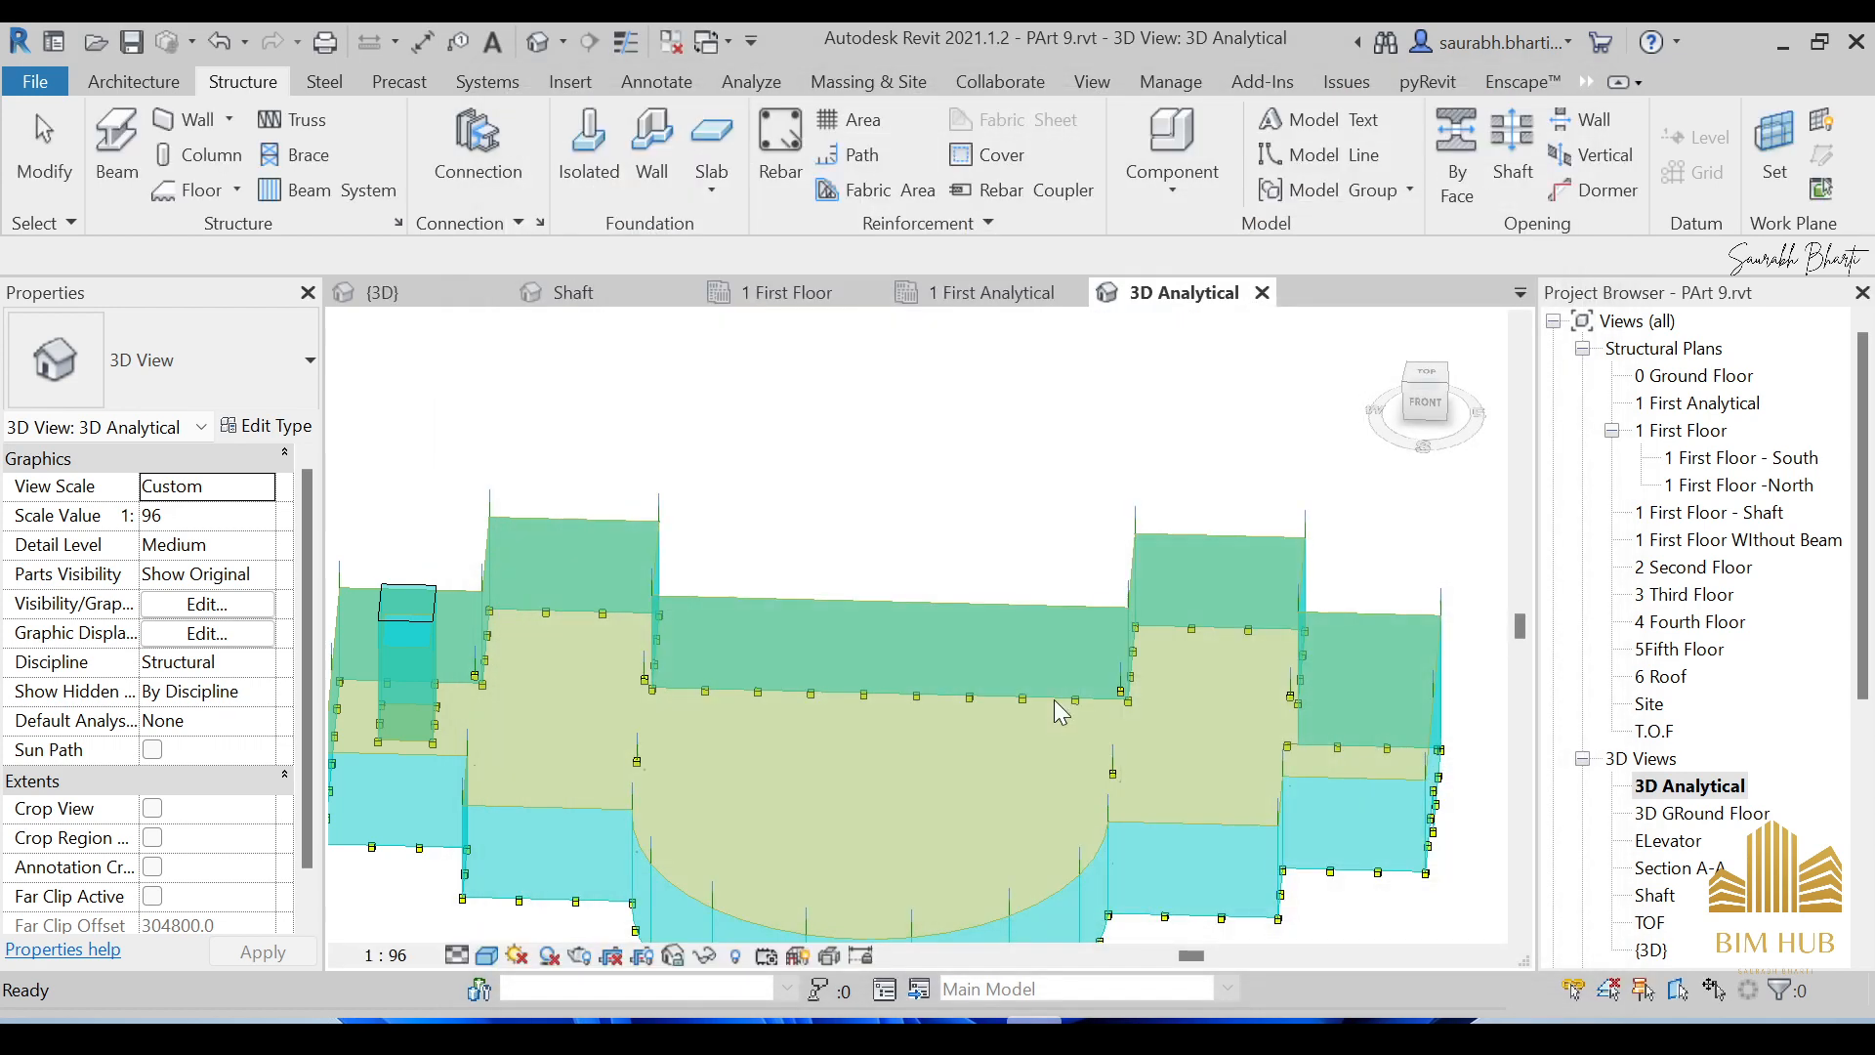
Uncheck Section Box under Extents in the view's Properties.
scroll(1053, 699, down, 3)
scroll(1012, 741, up, 4)
scroll(1006, 723, down, 5)
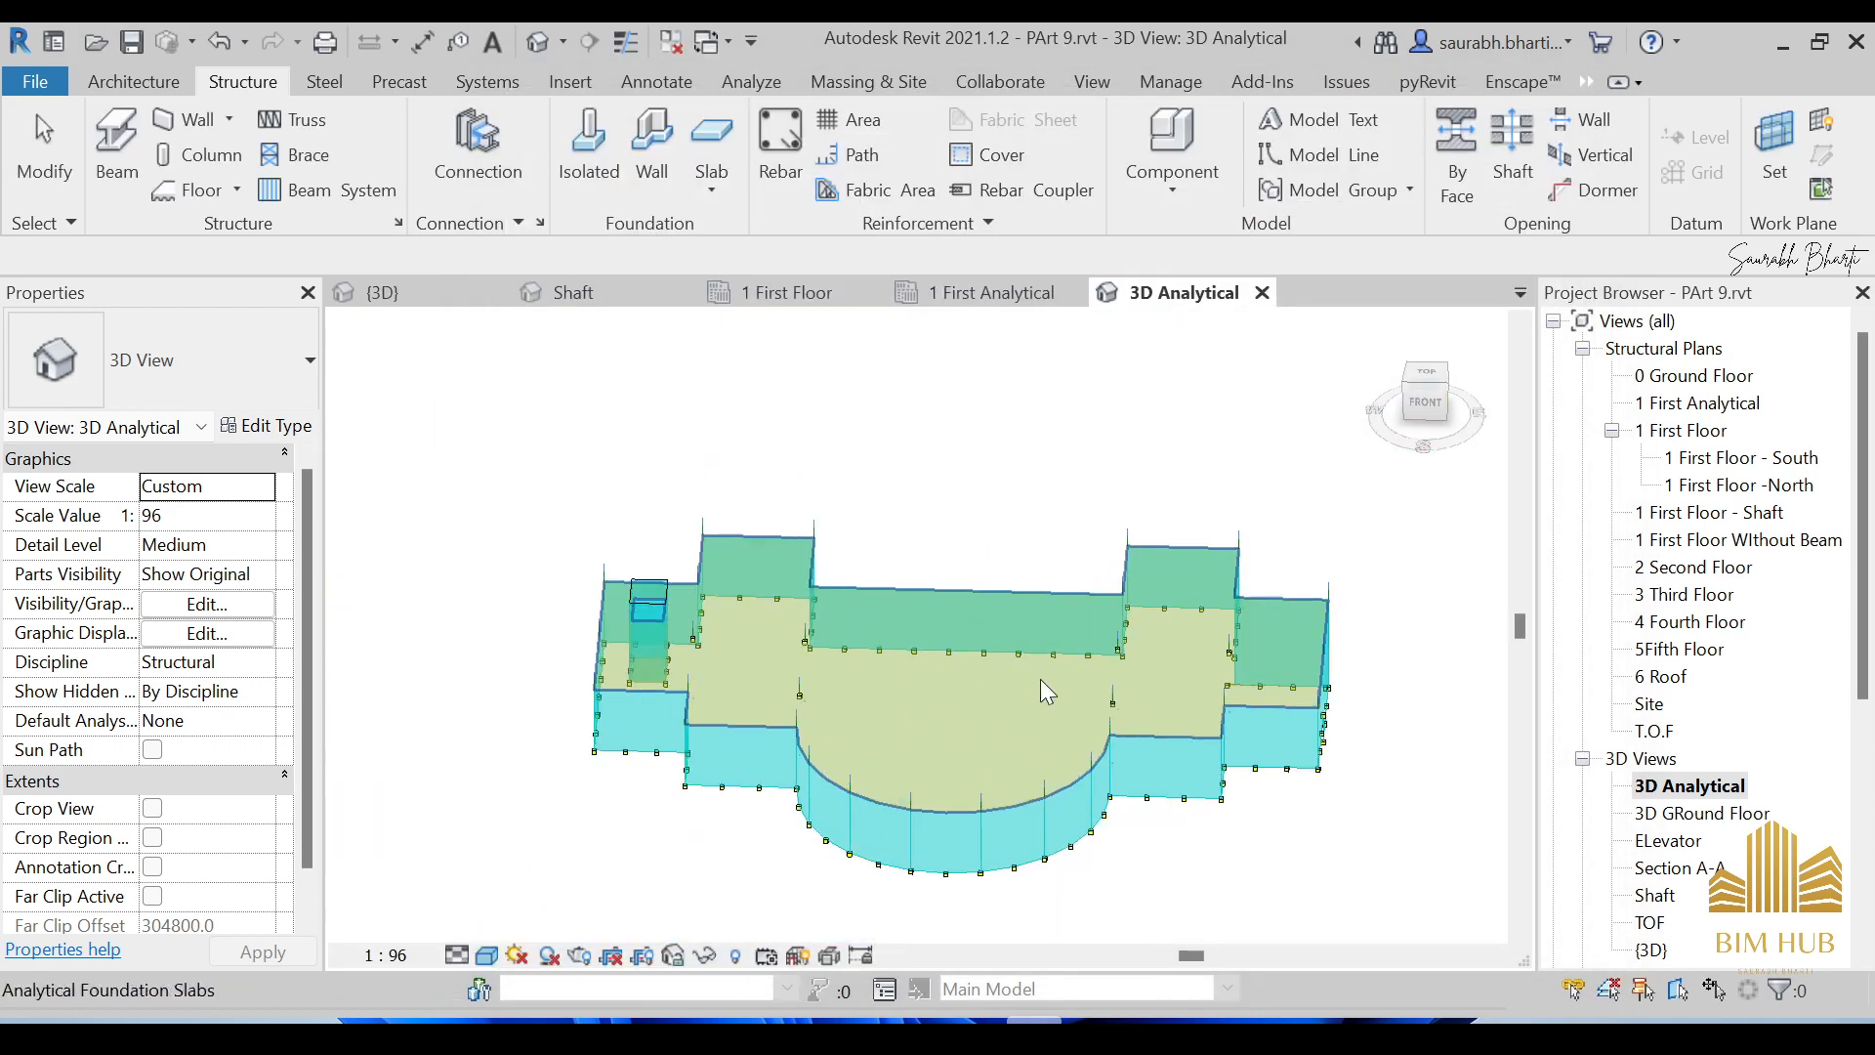
scroll(1048, 637, down, 2)
shift+middle_drag(1048, 637, 1101, 628)
scroll(1021, 545, up, 5)
scroll(1007, 578, down, 2)
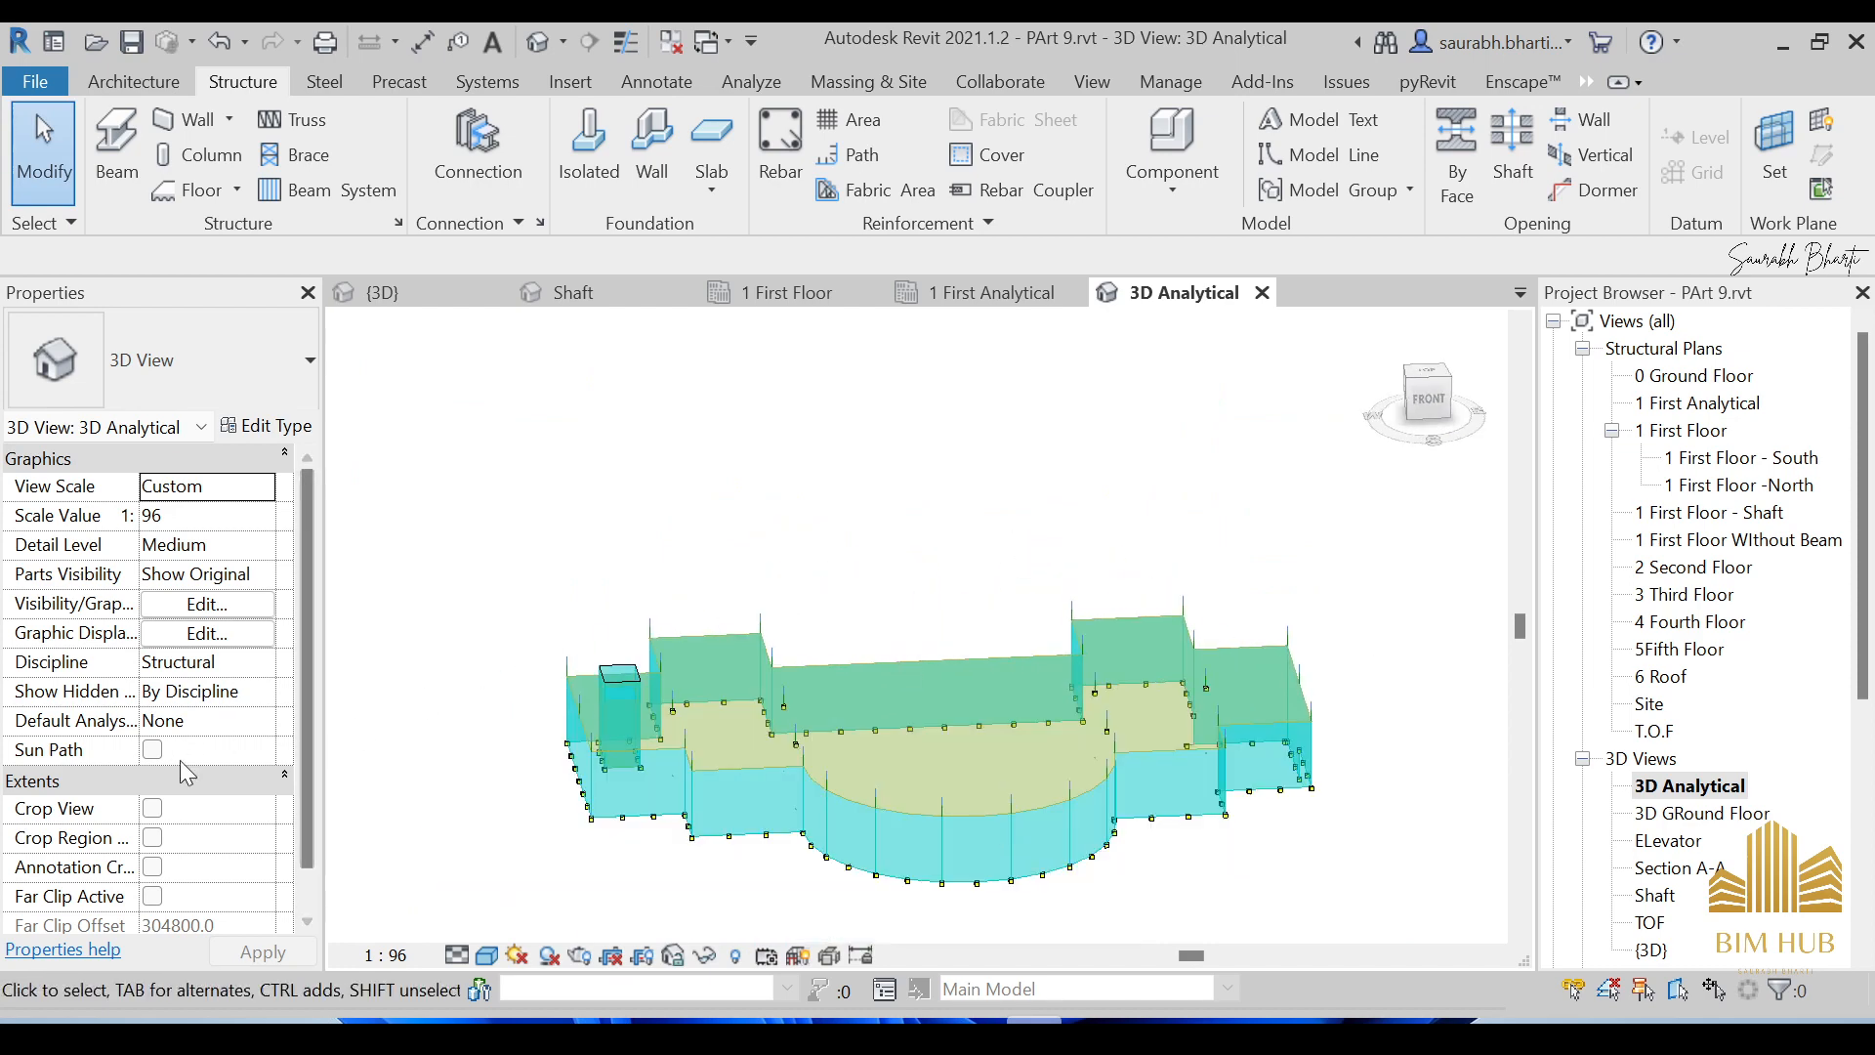
scroll(180, 772, down, 5)
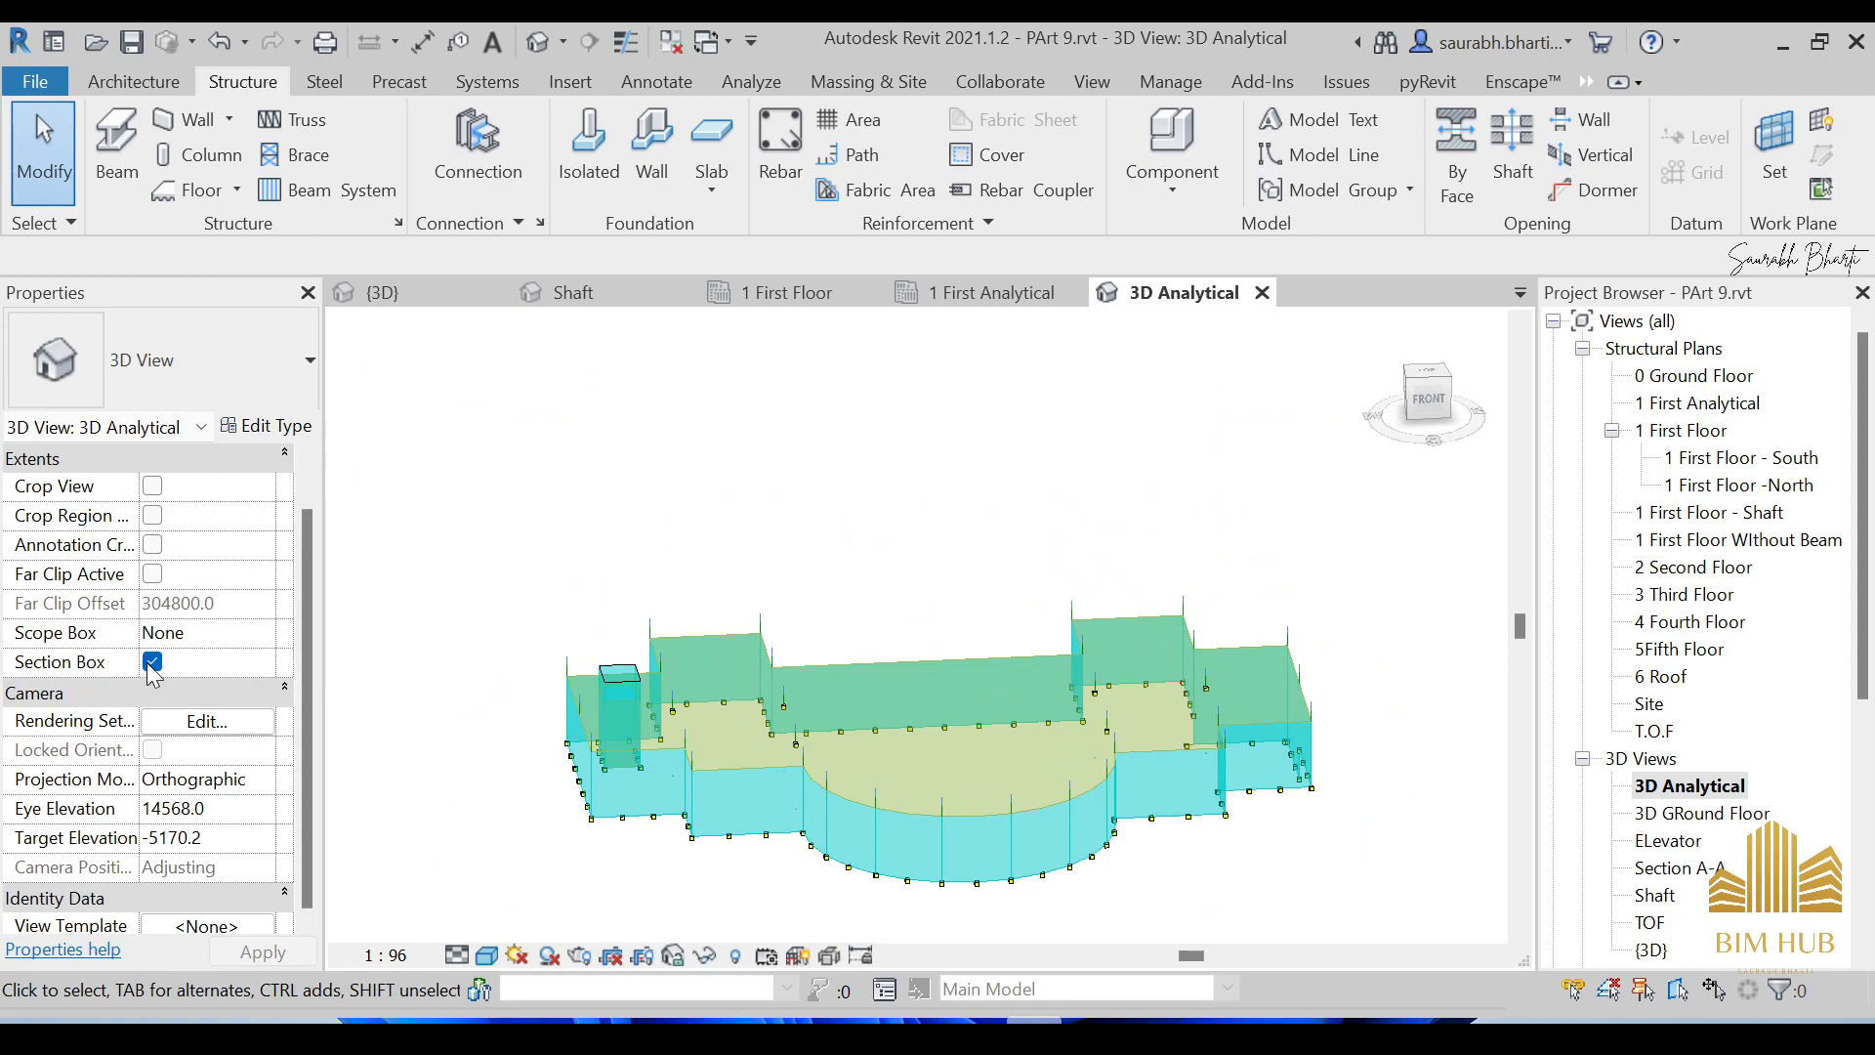
click(151, 663)
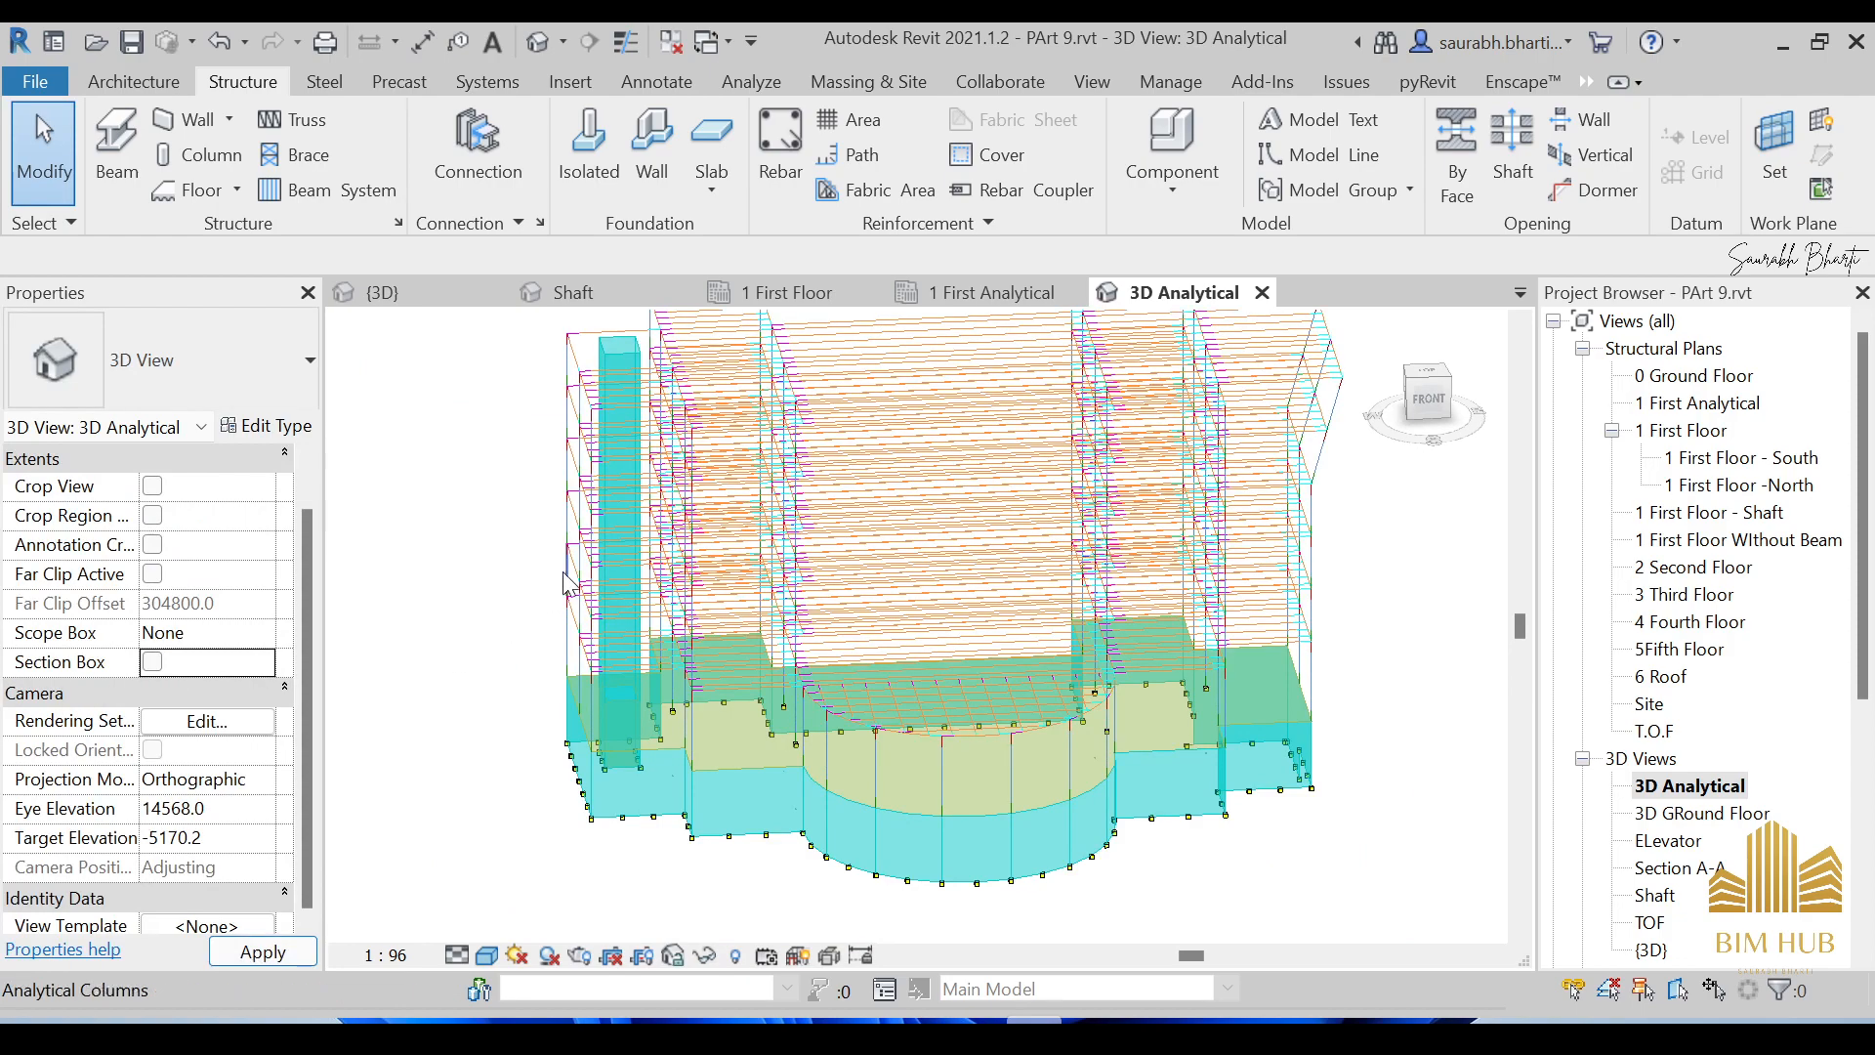
Orbit the full multi-storey analytical model from a front view to an isometric angle.
shift+middle_drag(968, 713, 893, 586)
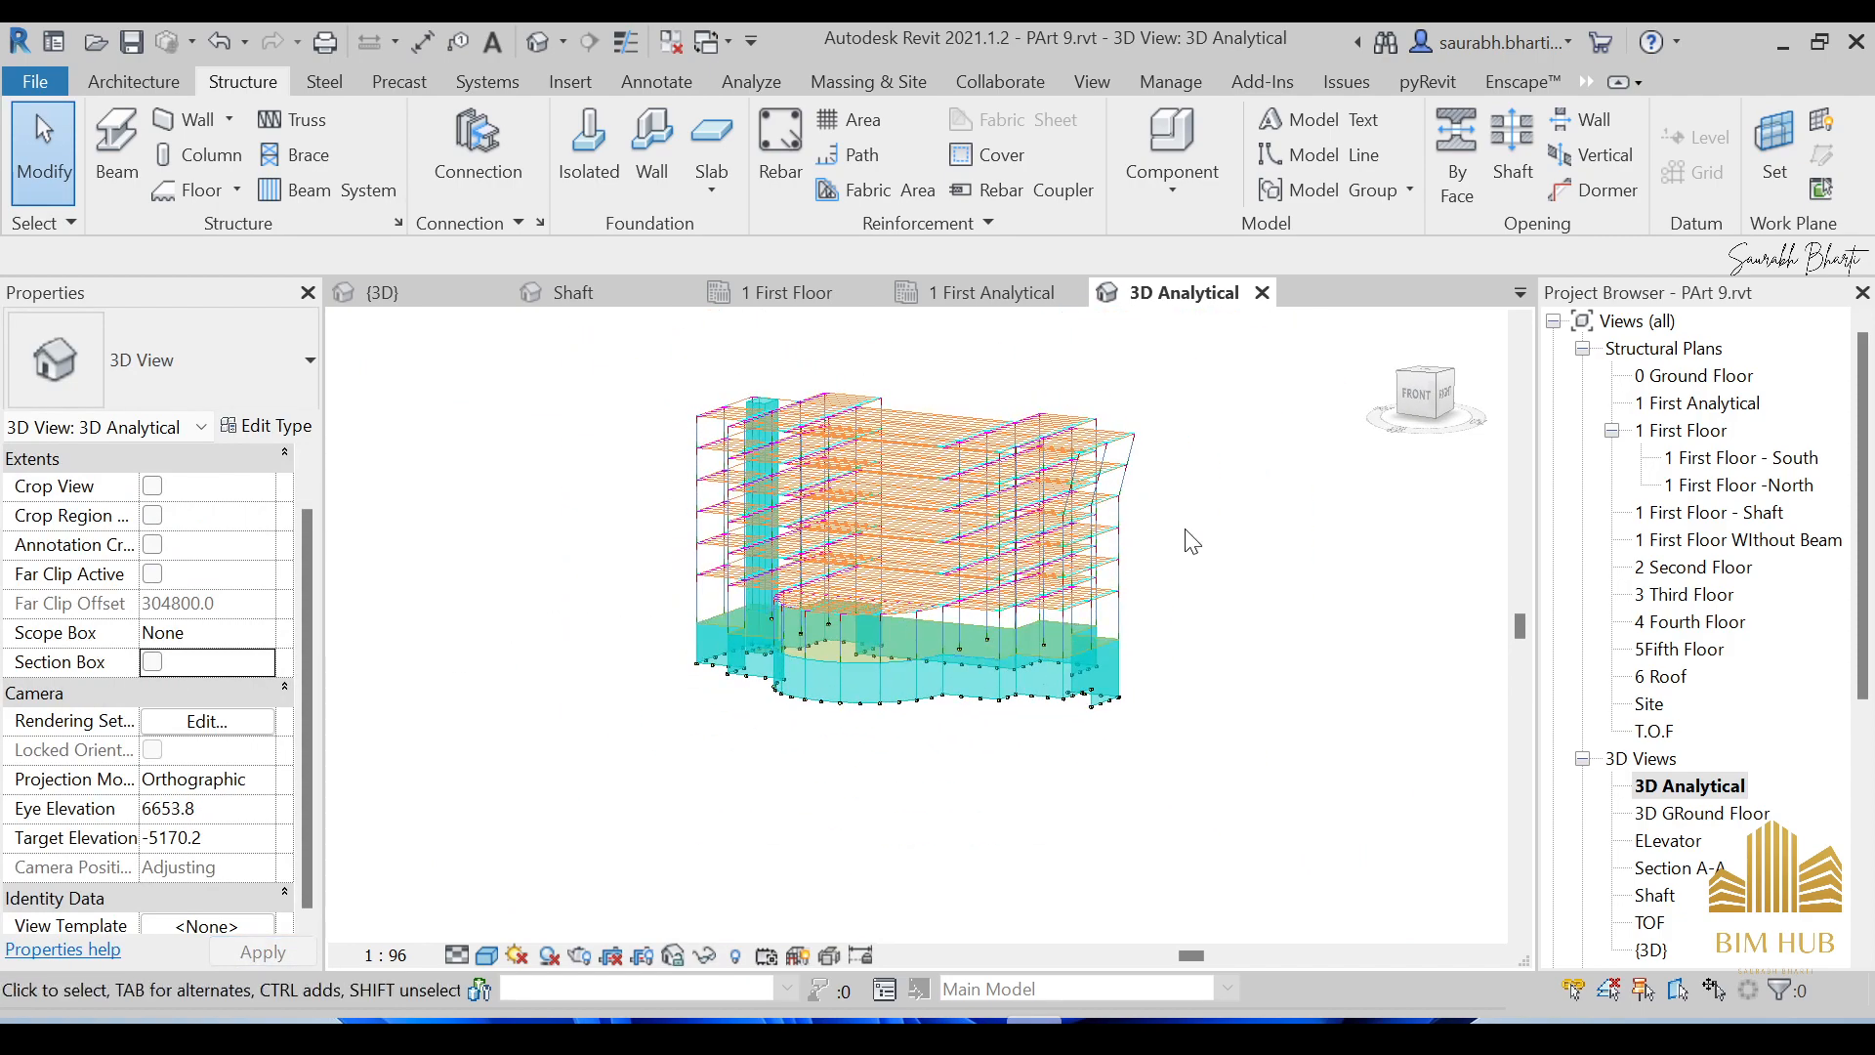
scroll(889, 520, up, 2)
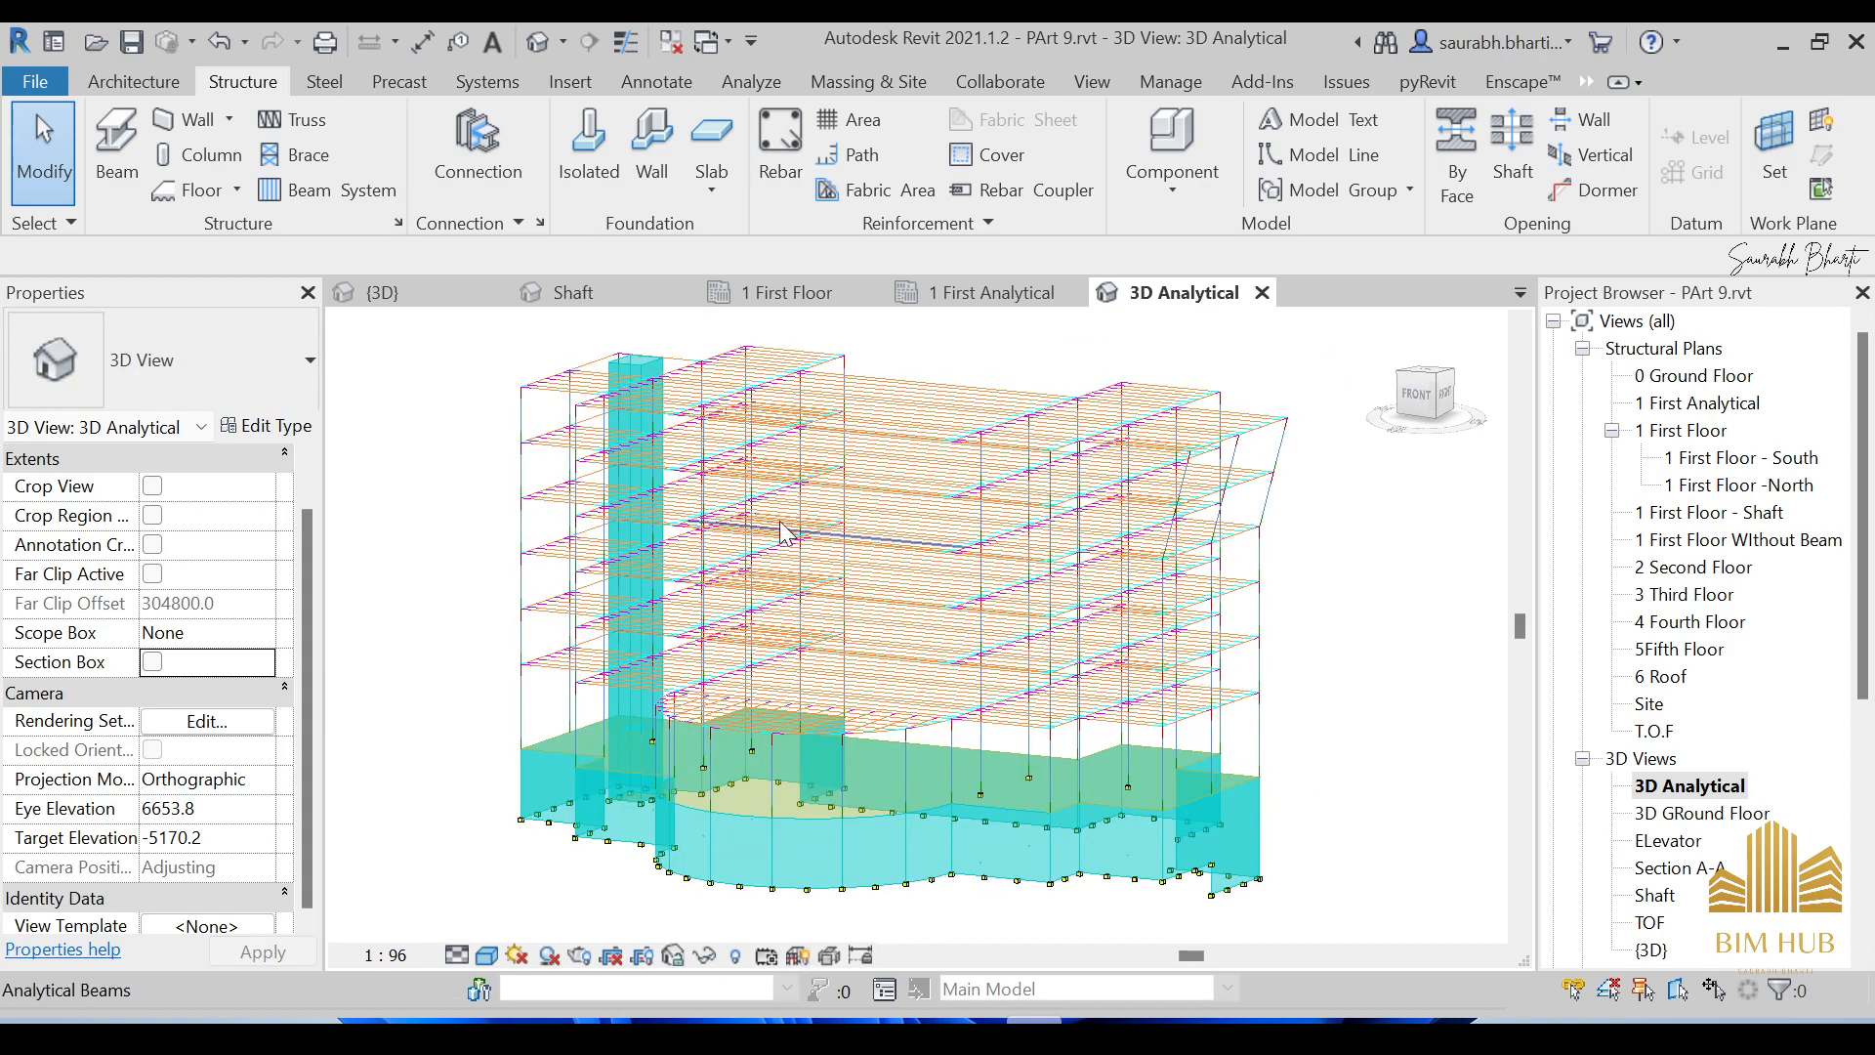
scroll(745, 698, down, 2)
shift+middle_drag(789, 724, 897, 777)
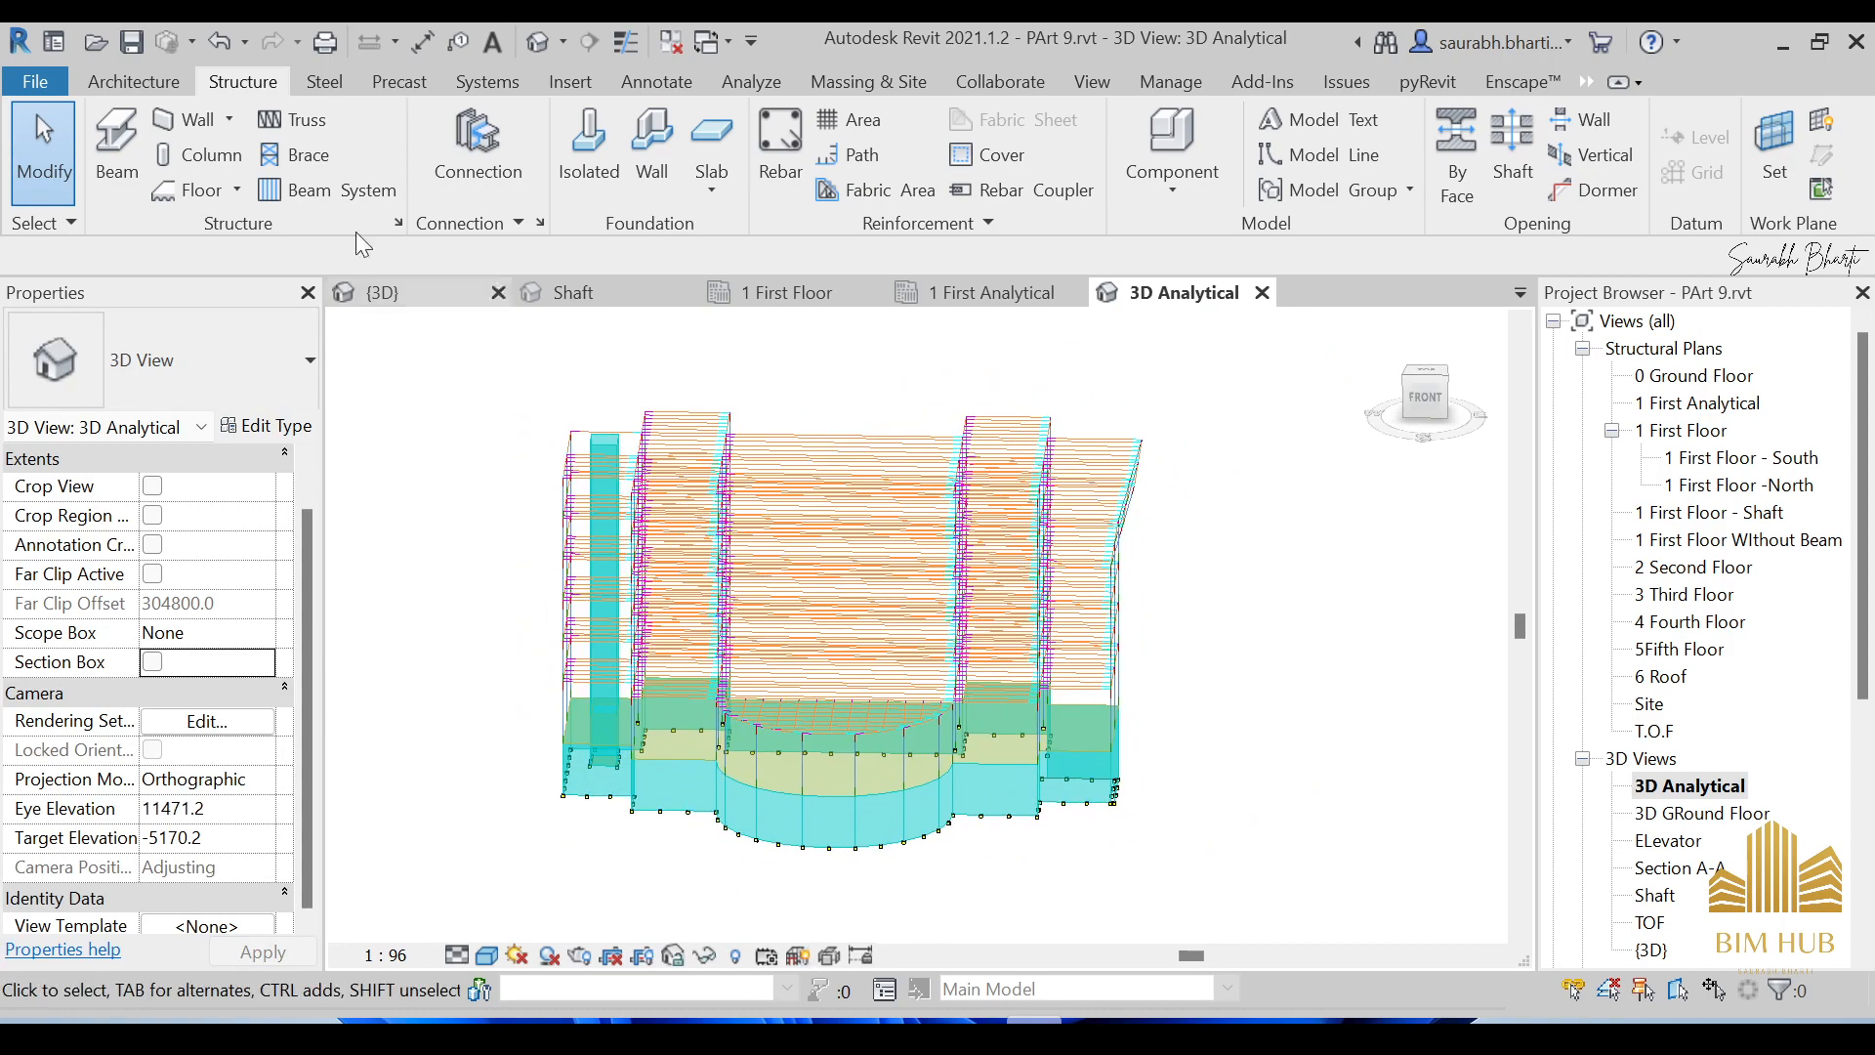
click(751, 82)
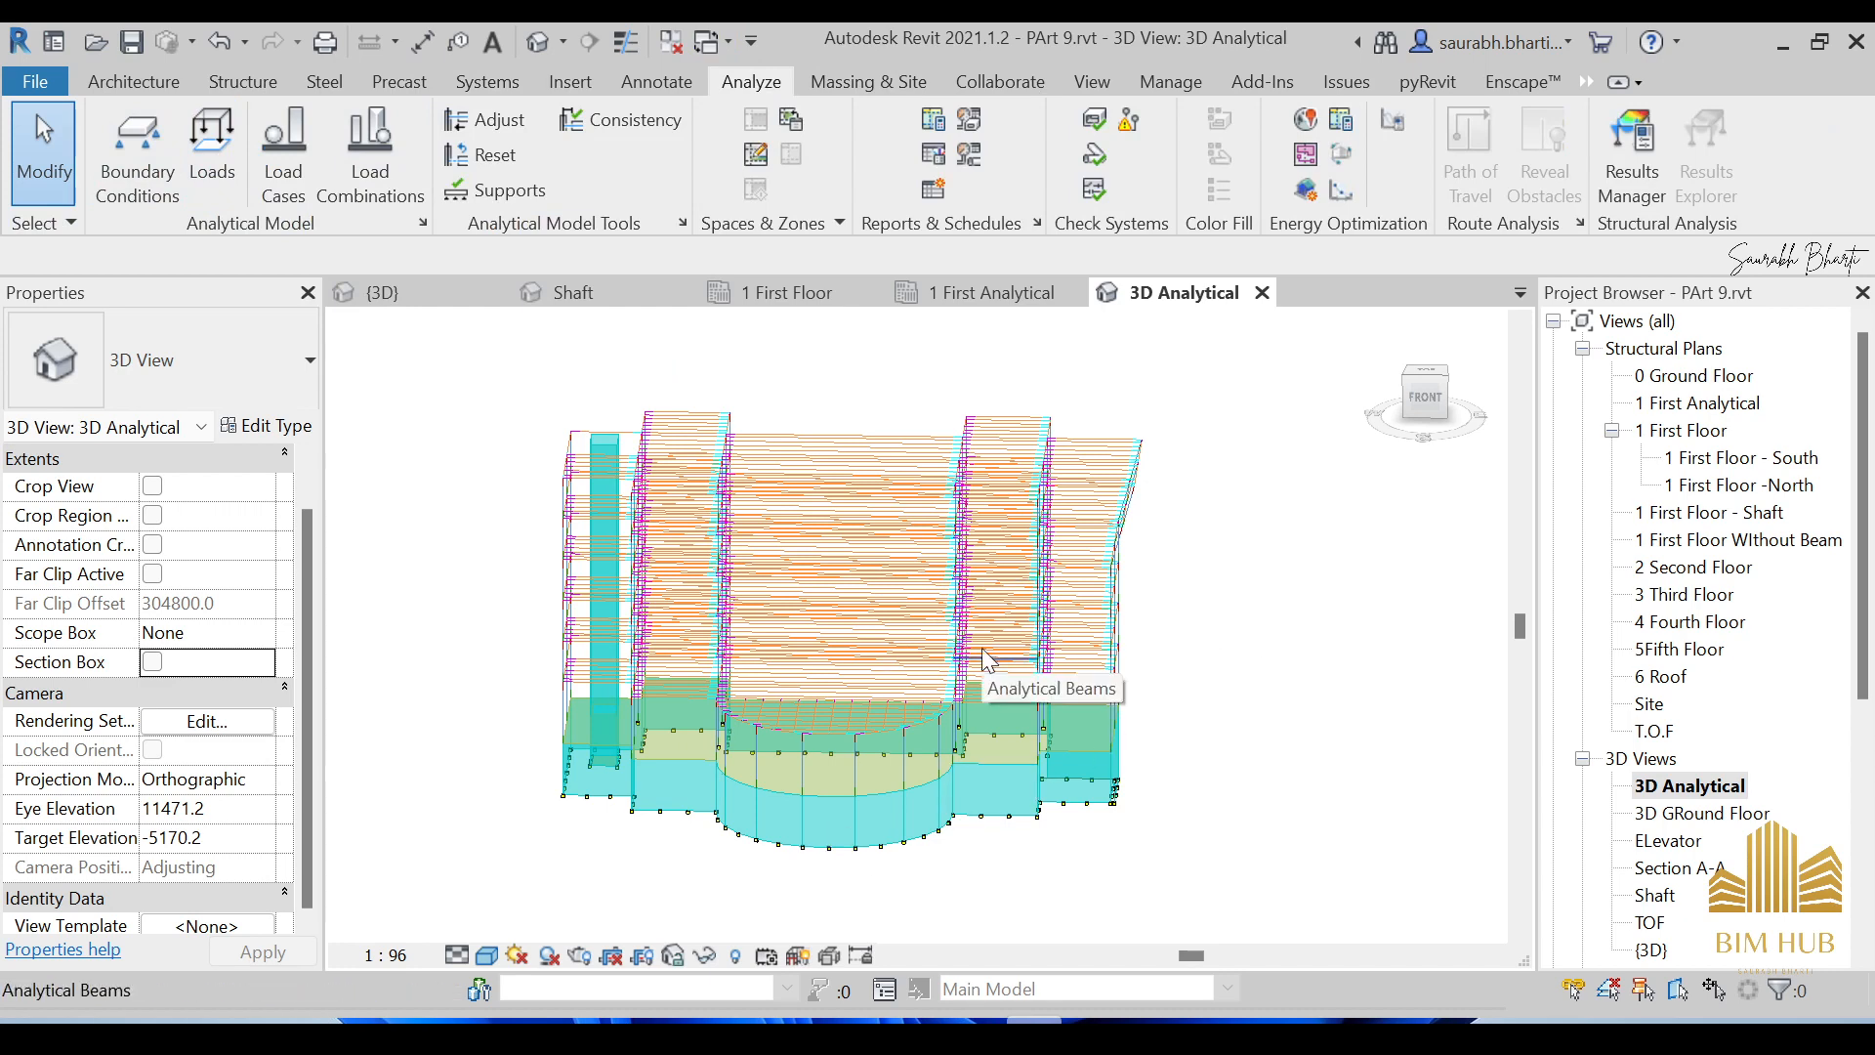
shift+middle_drag(1223, 712, 1133, 781)
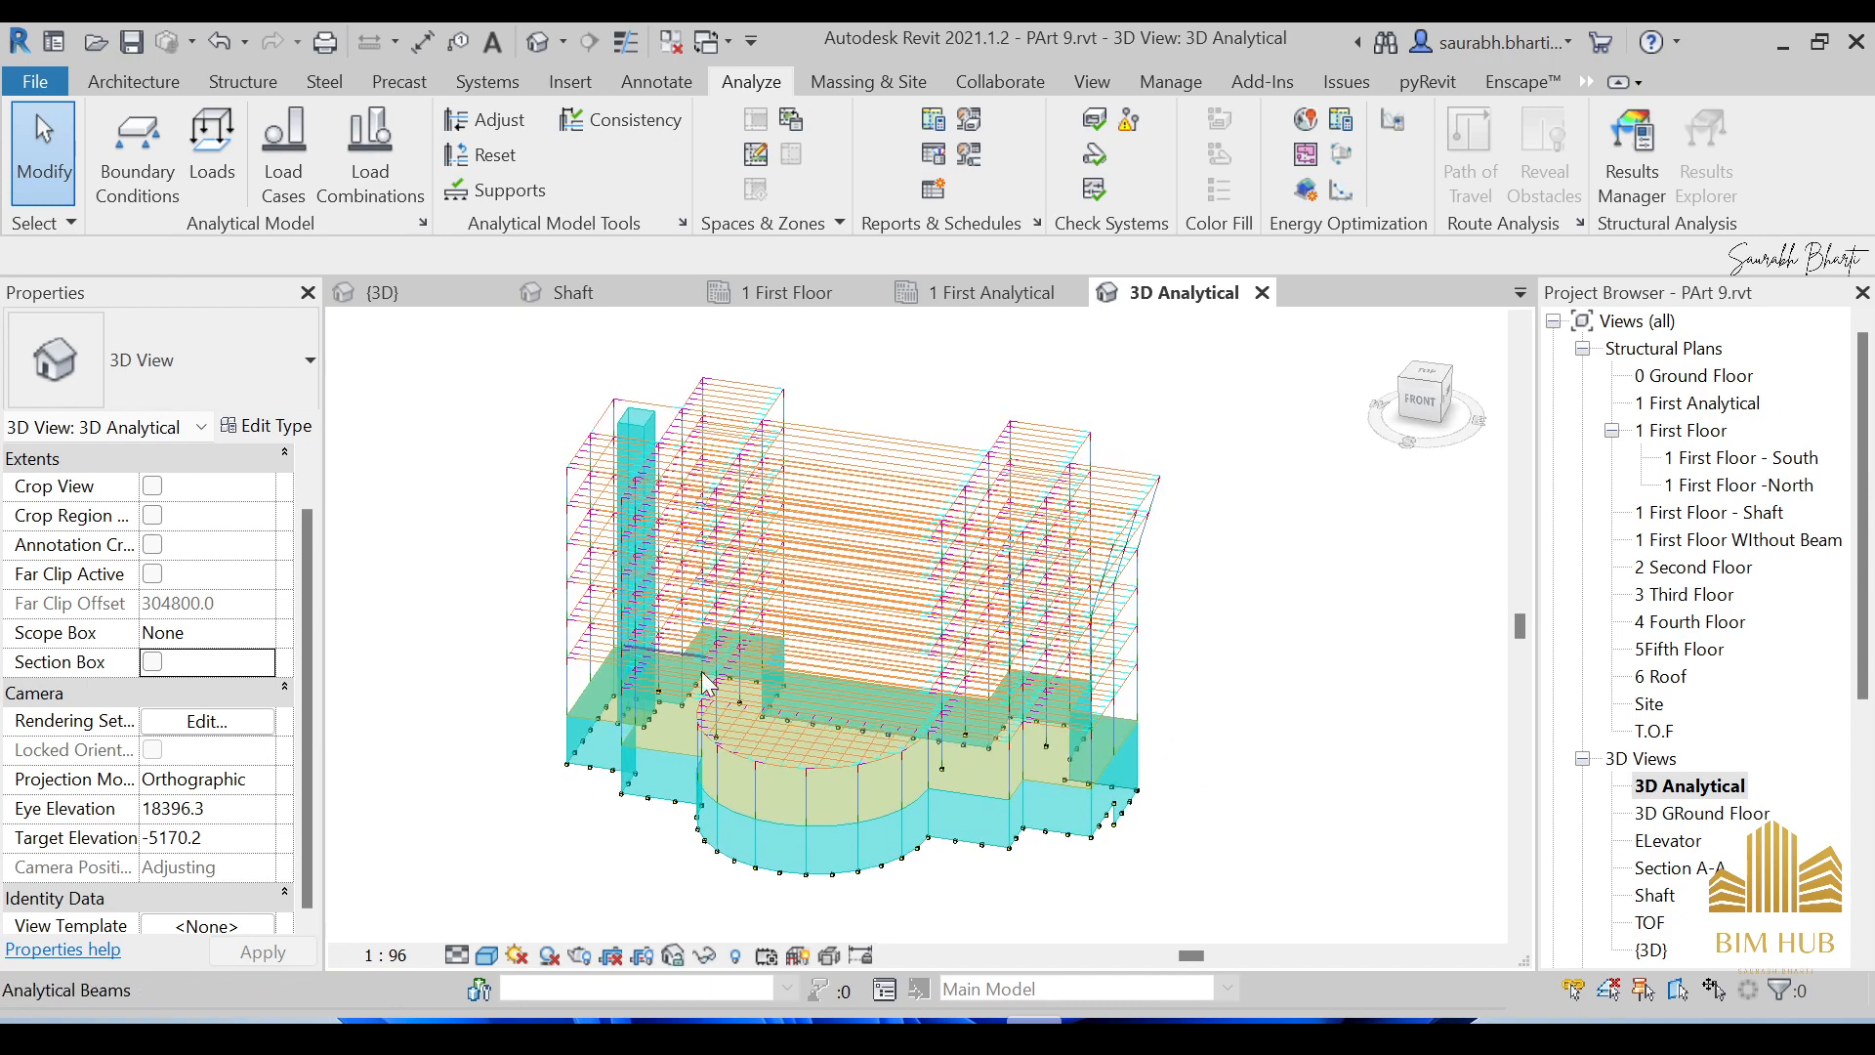
Reveal hidden elements, unhide the Analytical Floors category from the floor's context menu, and exit reveal mode.
click(731, 957)
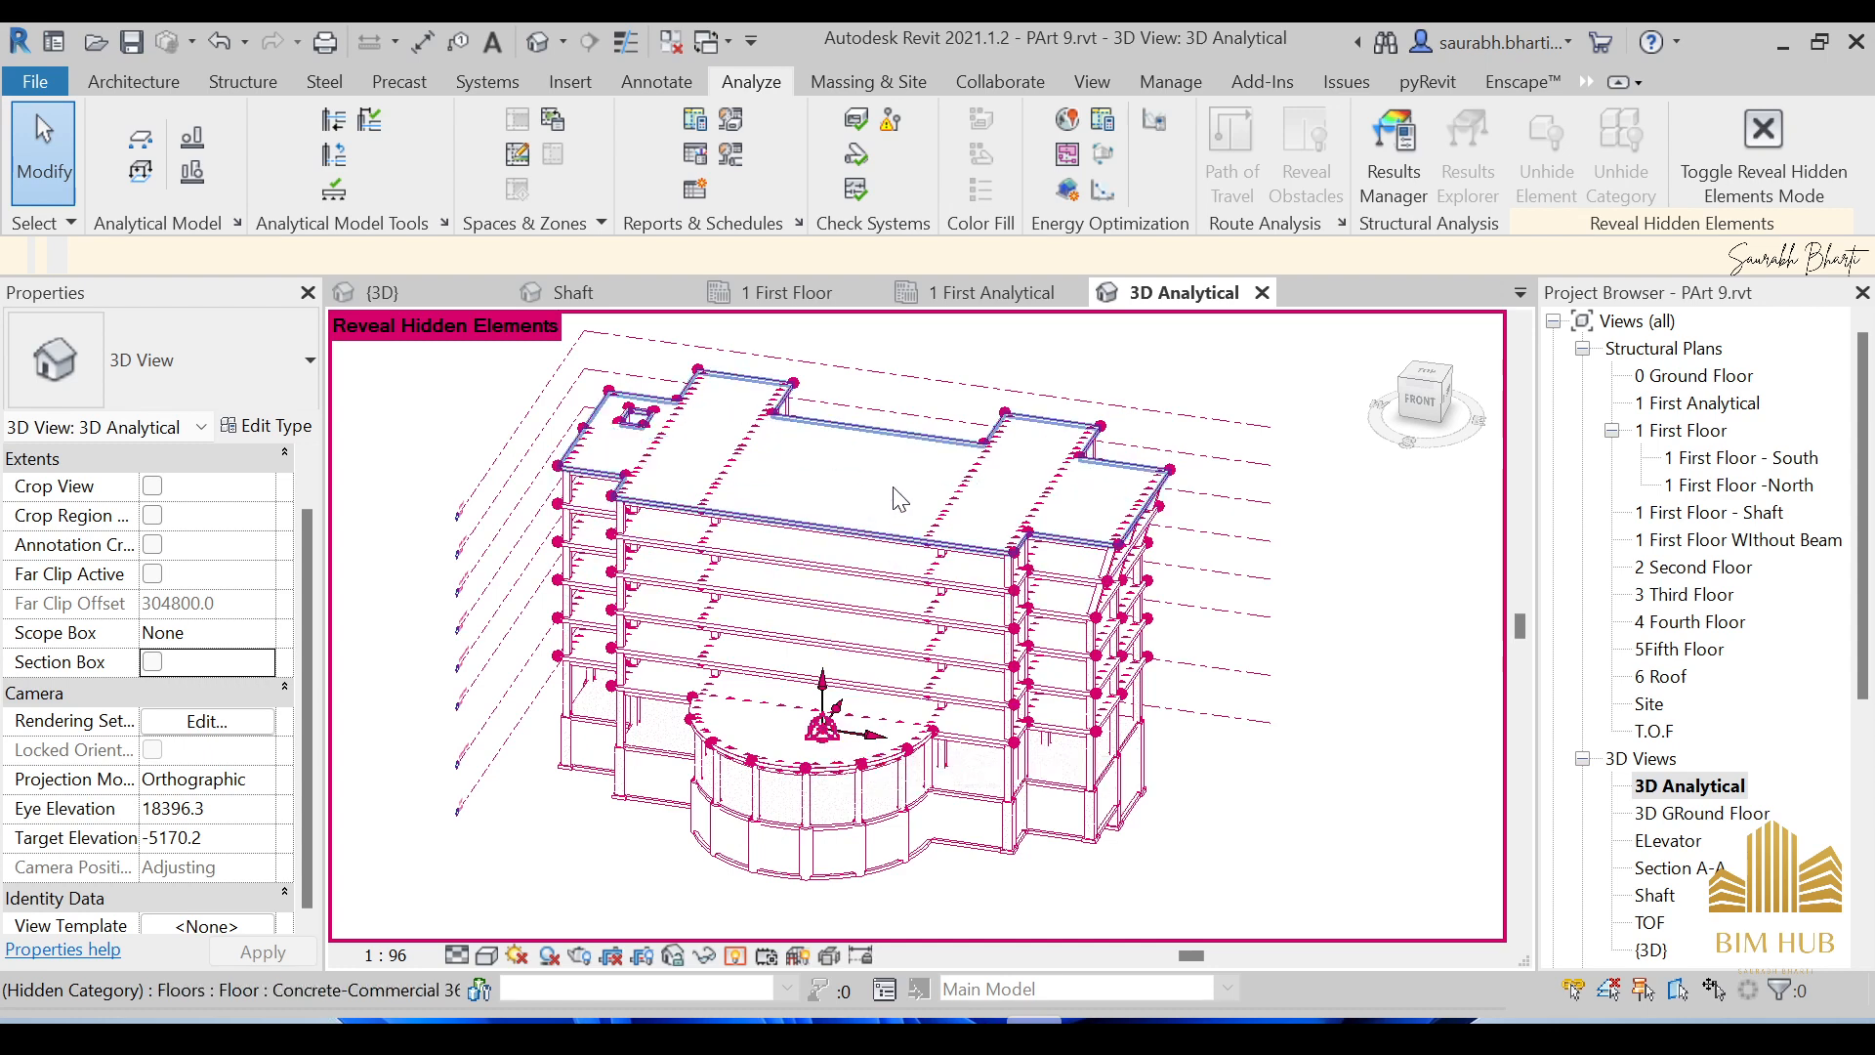
scroll(899, 499, up, 5)
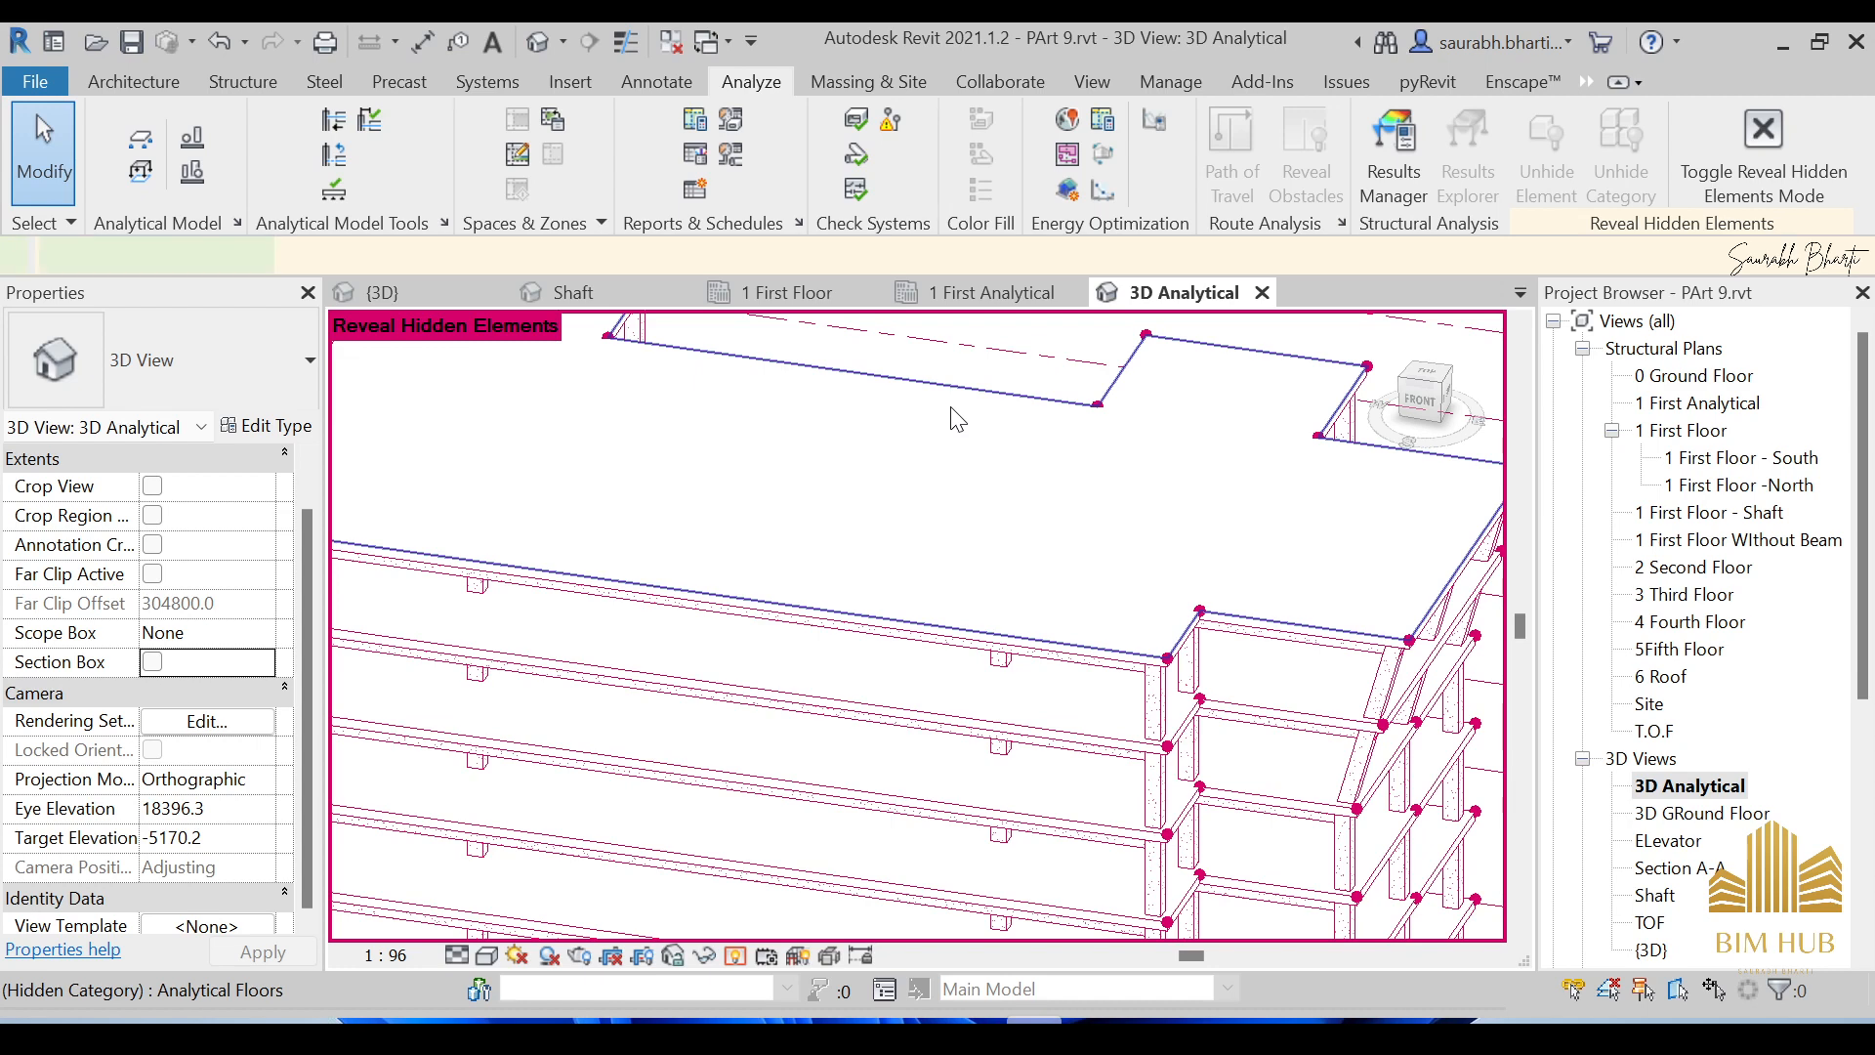
click(957, 418)
right_click(956, 418)
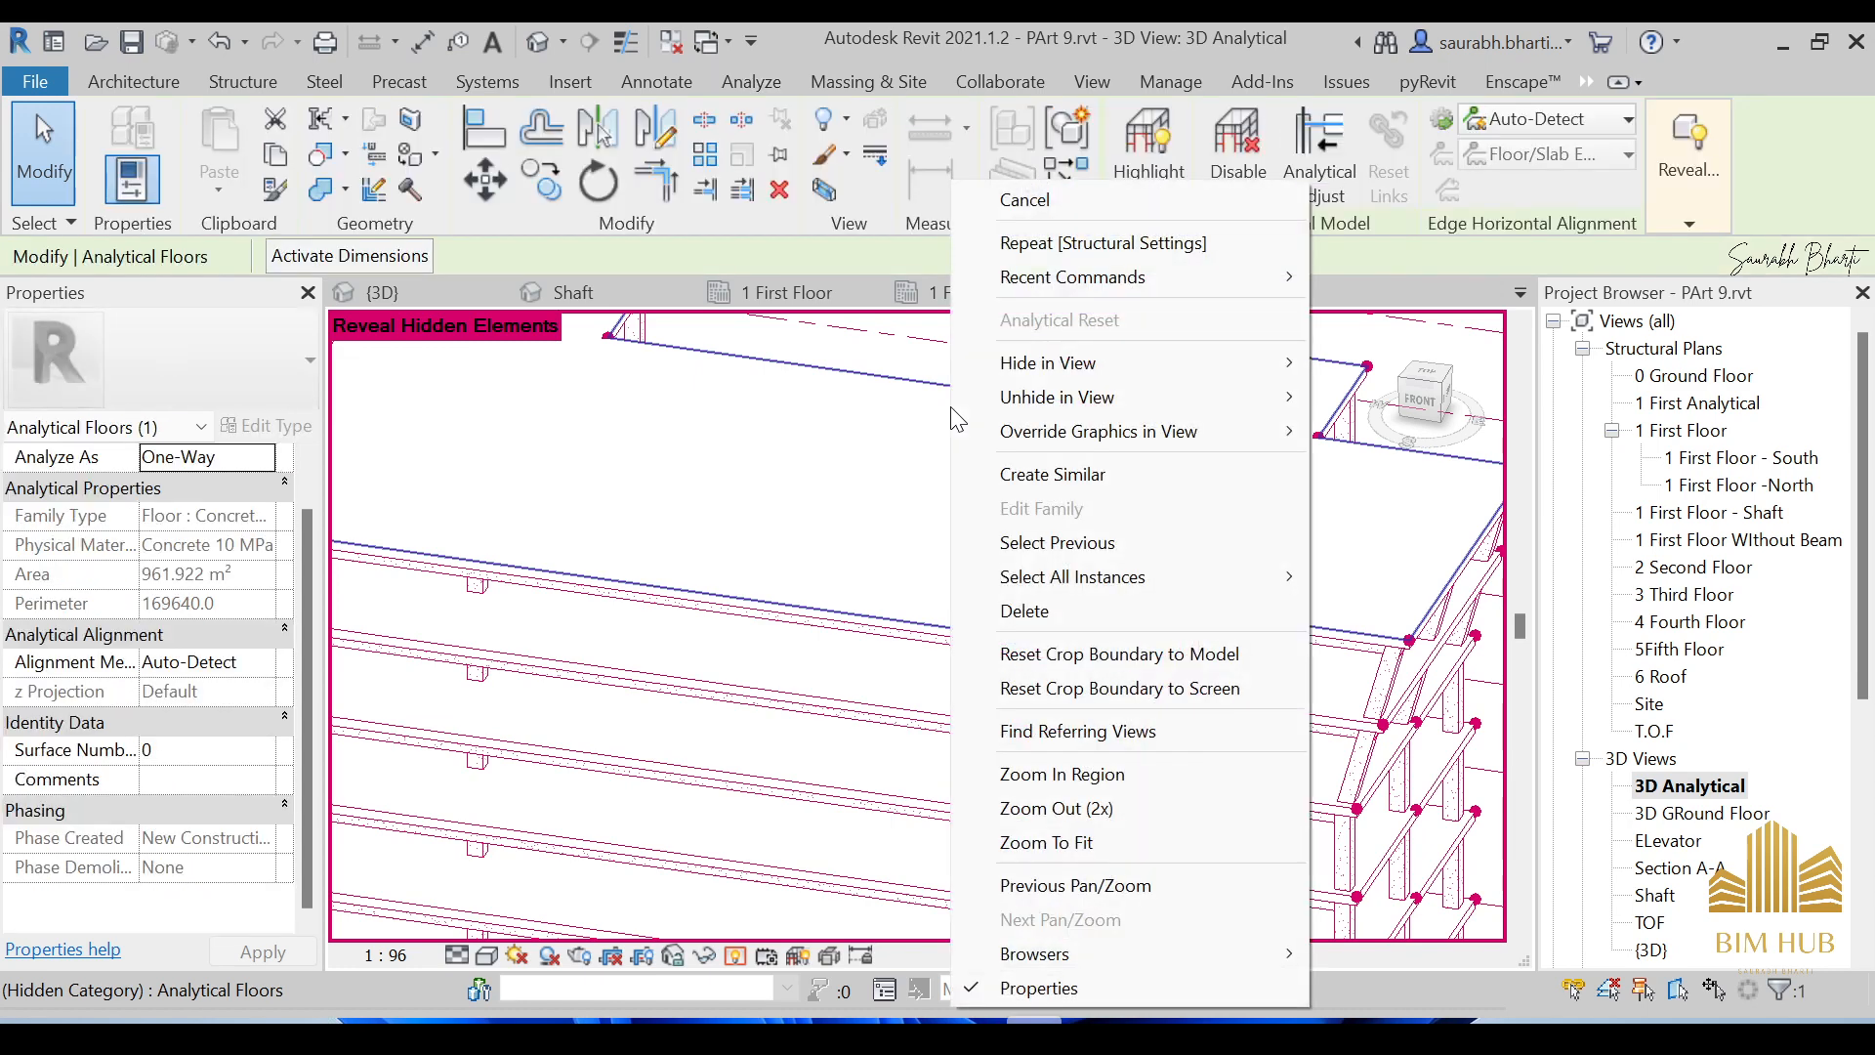
mouse_move(1101, 403)
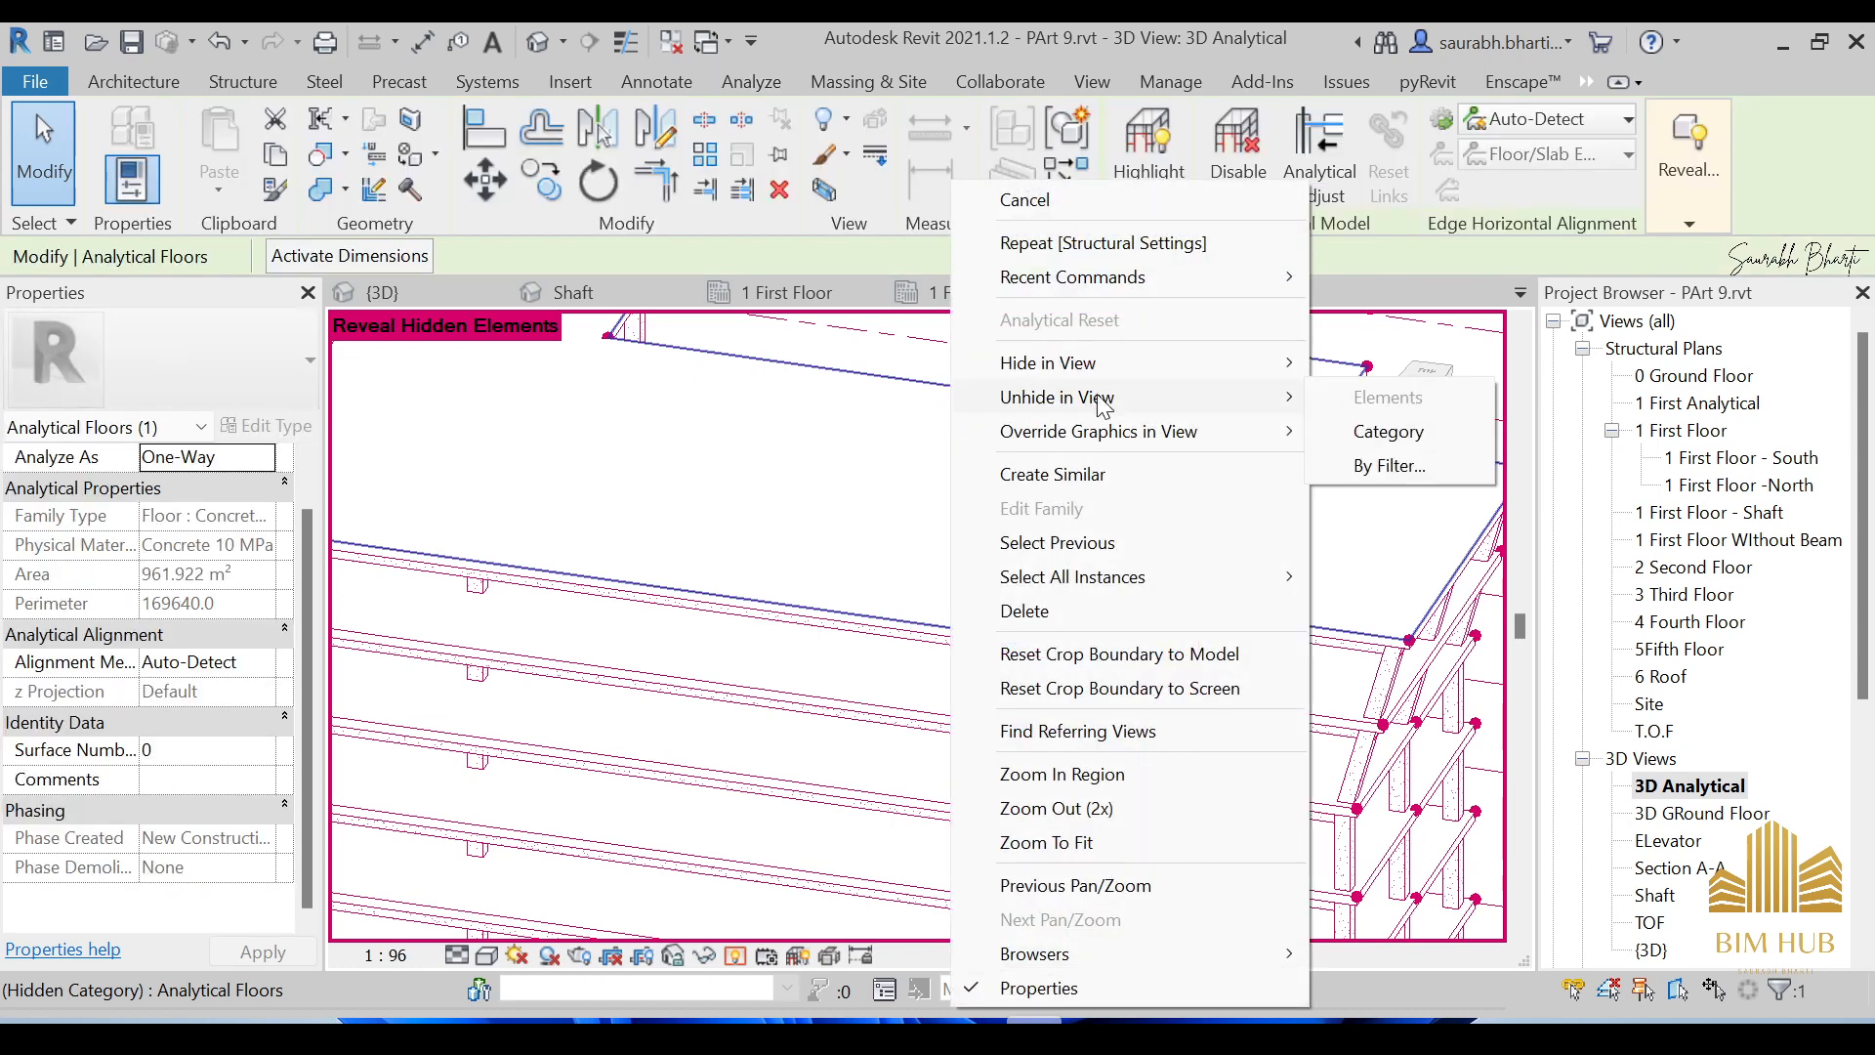
click(1367, 431)
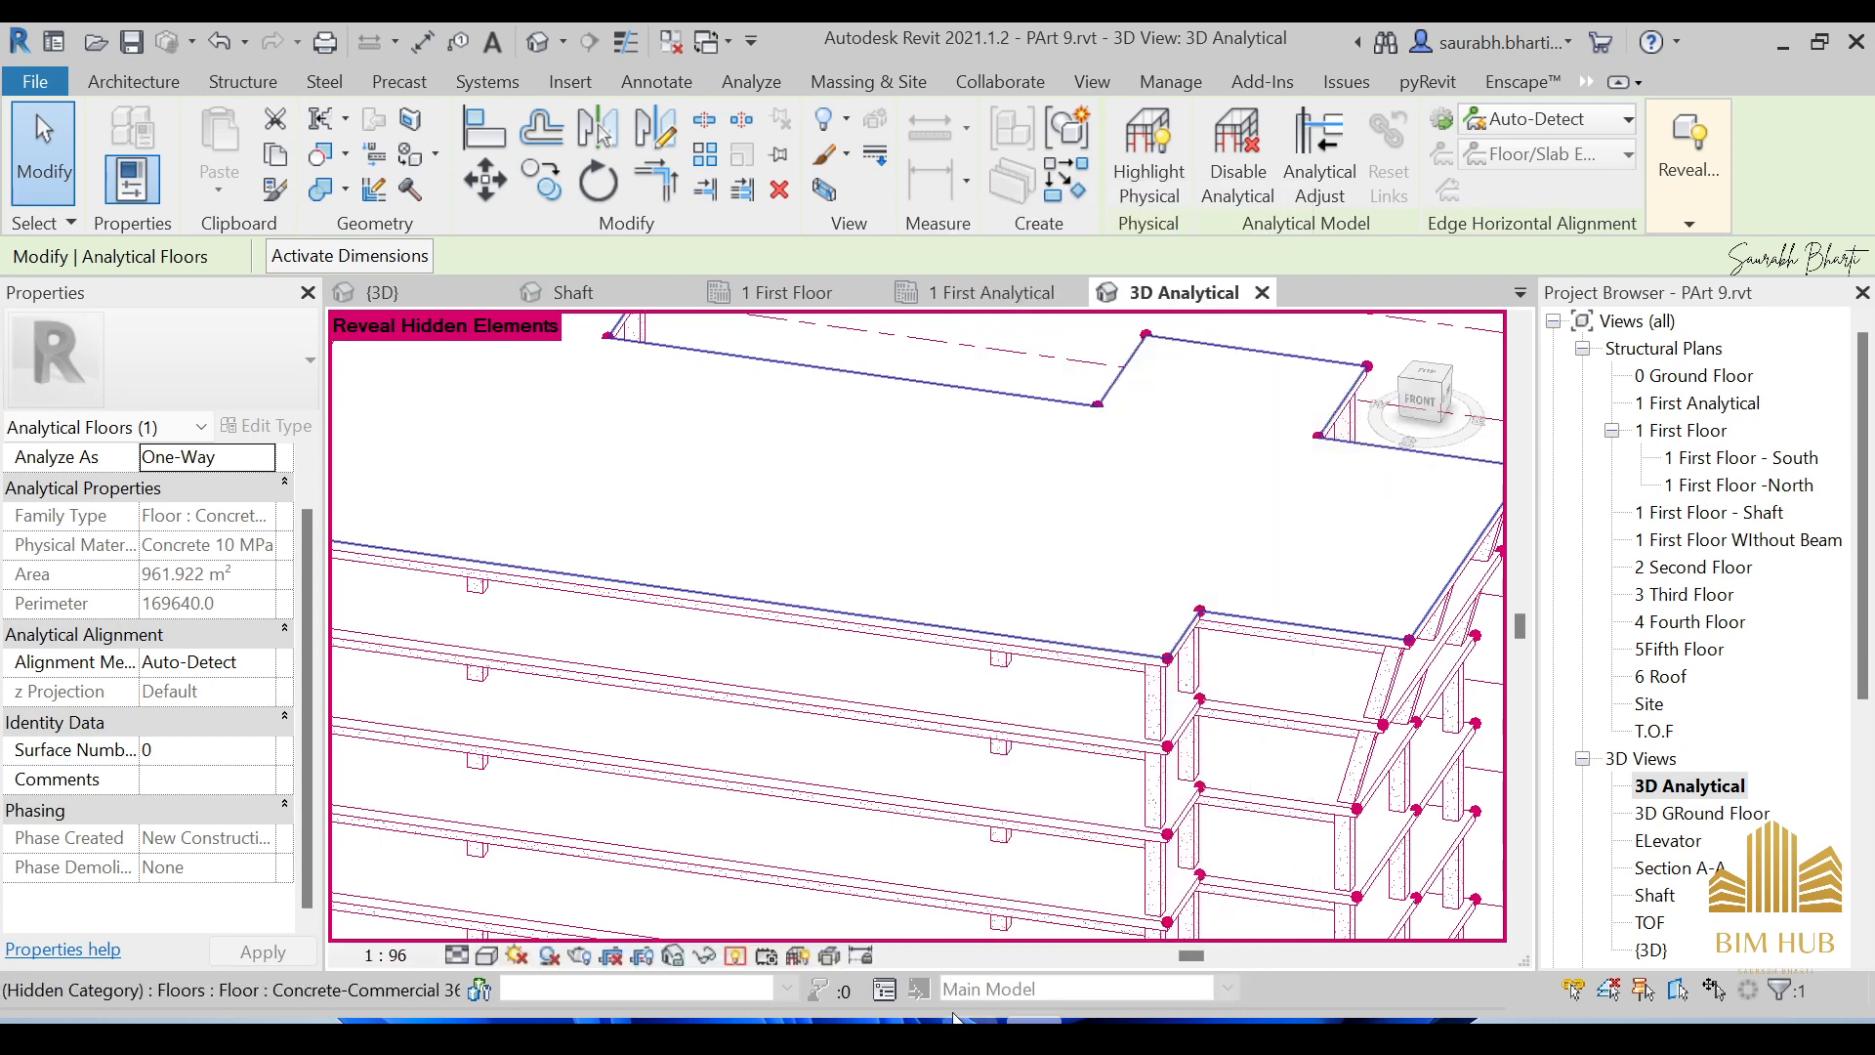
click(737, 955)
scroll(904, 656, down, 3)
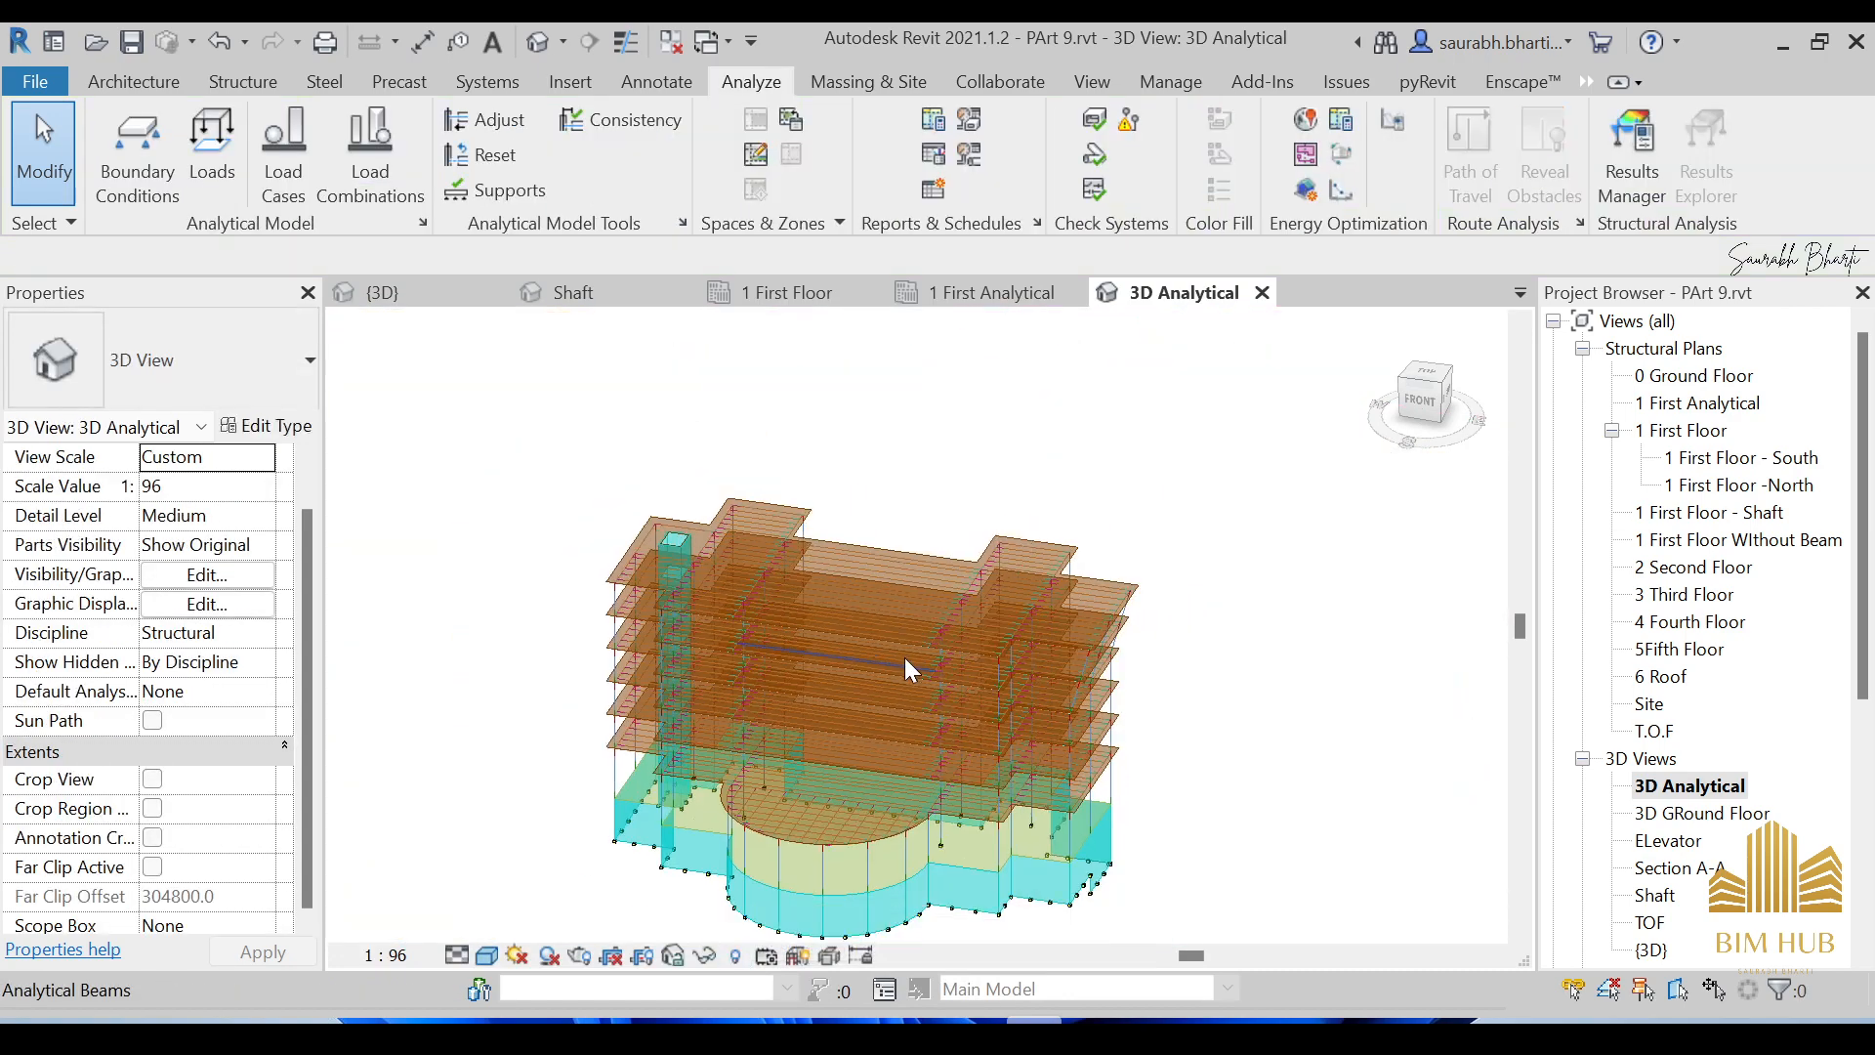
scroll(1030, 557, up, 3)
scroll(1030, 557, up, 4)
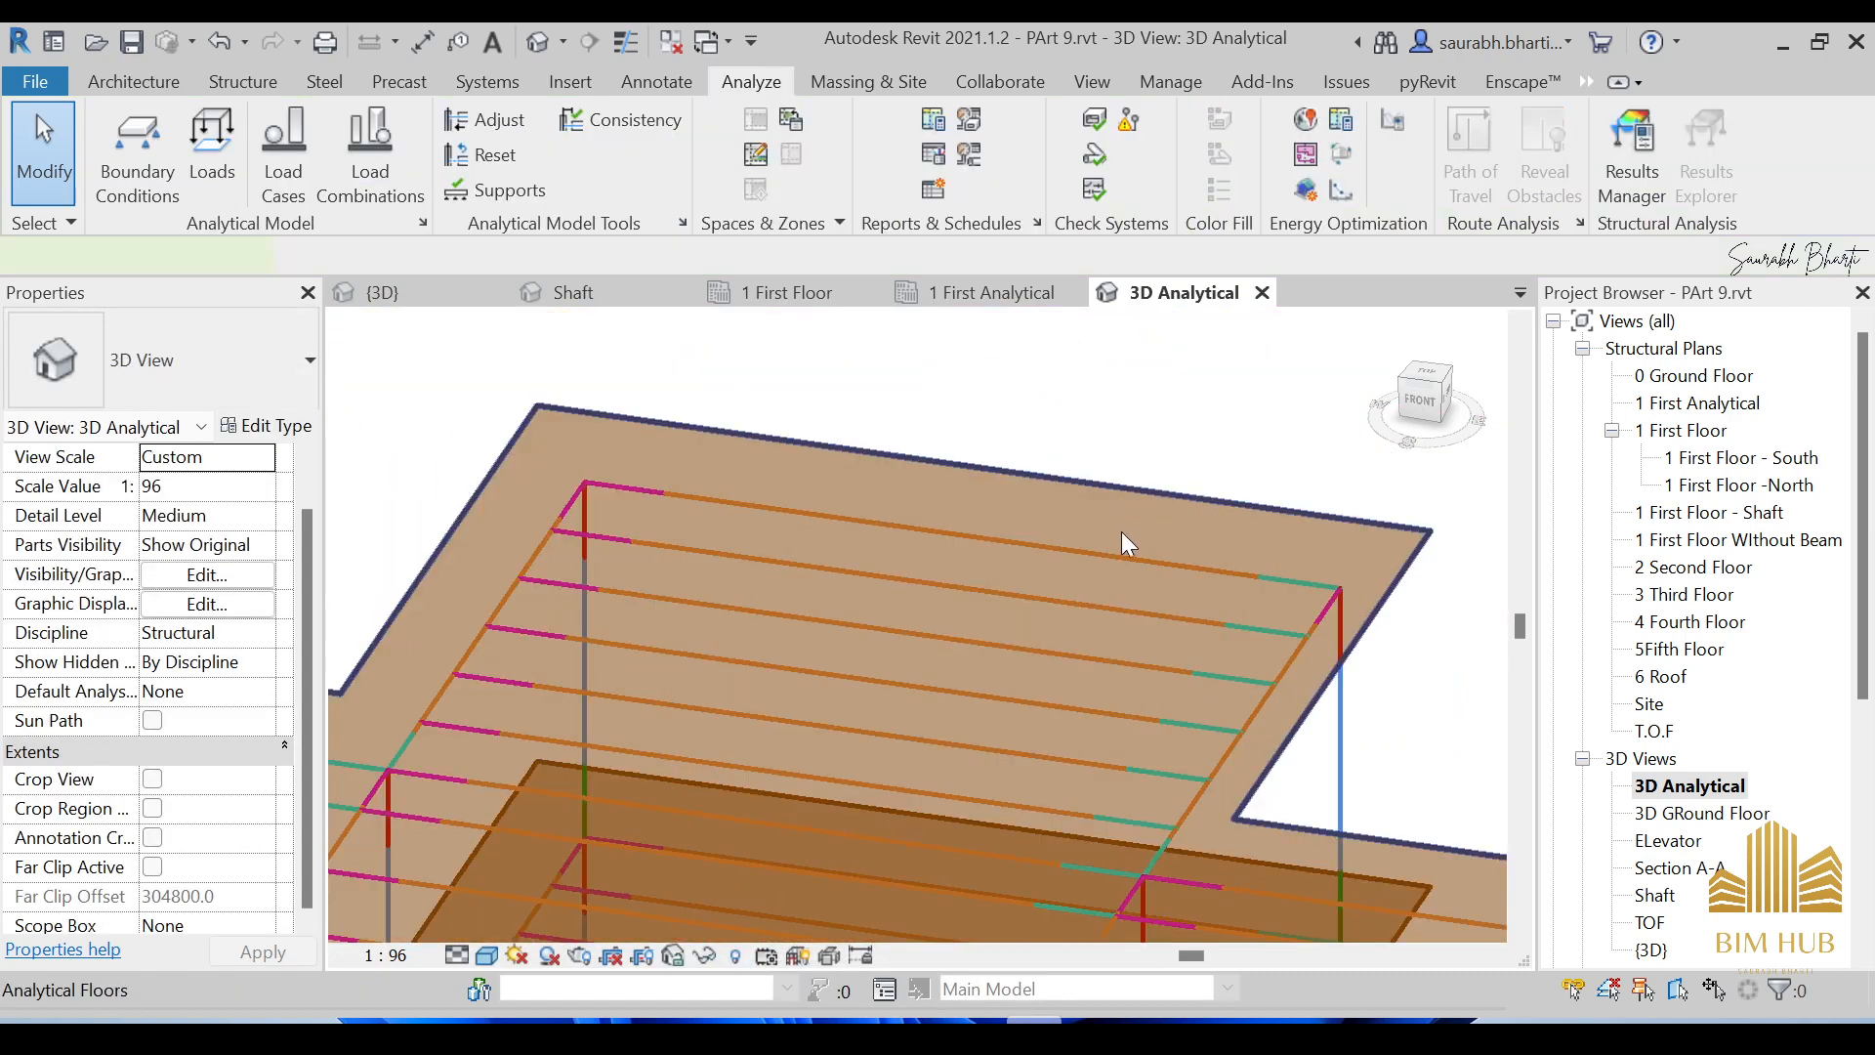
click(1121, 532)
scroll(1119, 533, down, 3)
scroll(1162, 670, down, 4)
key(Escape)
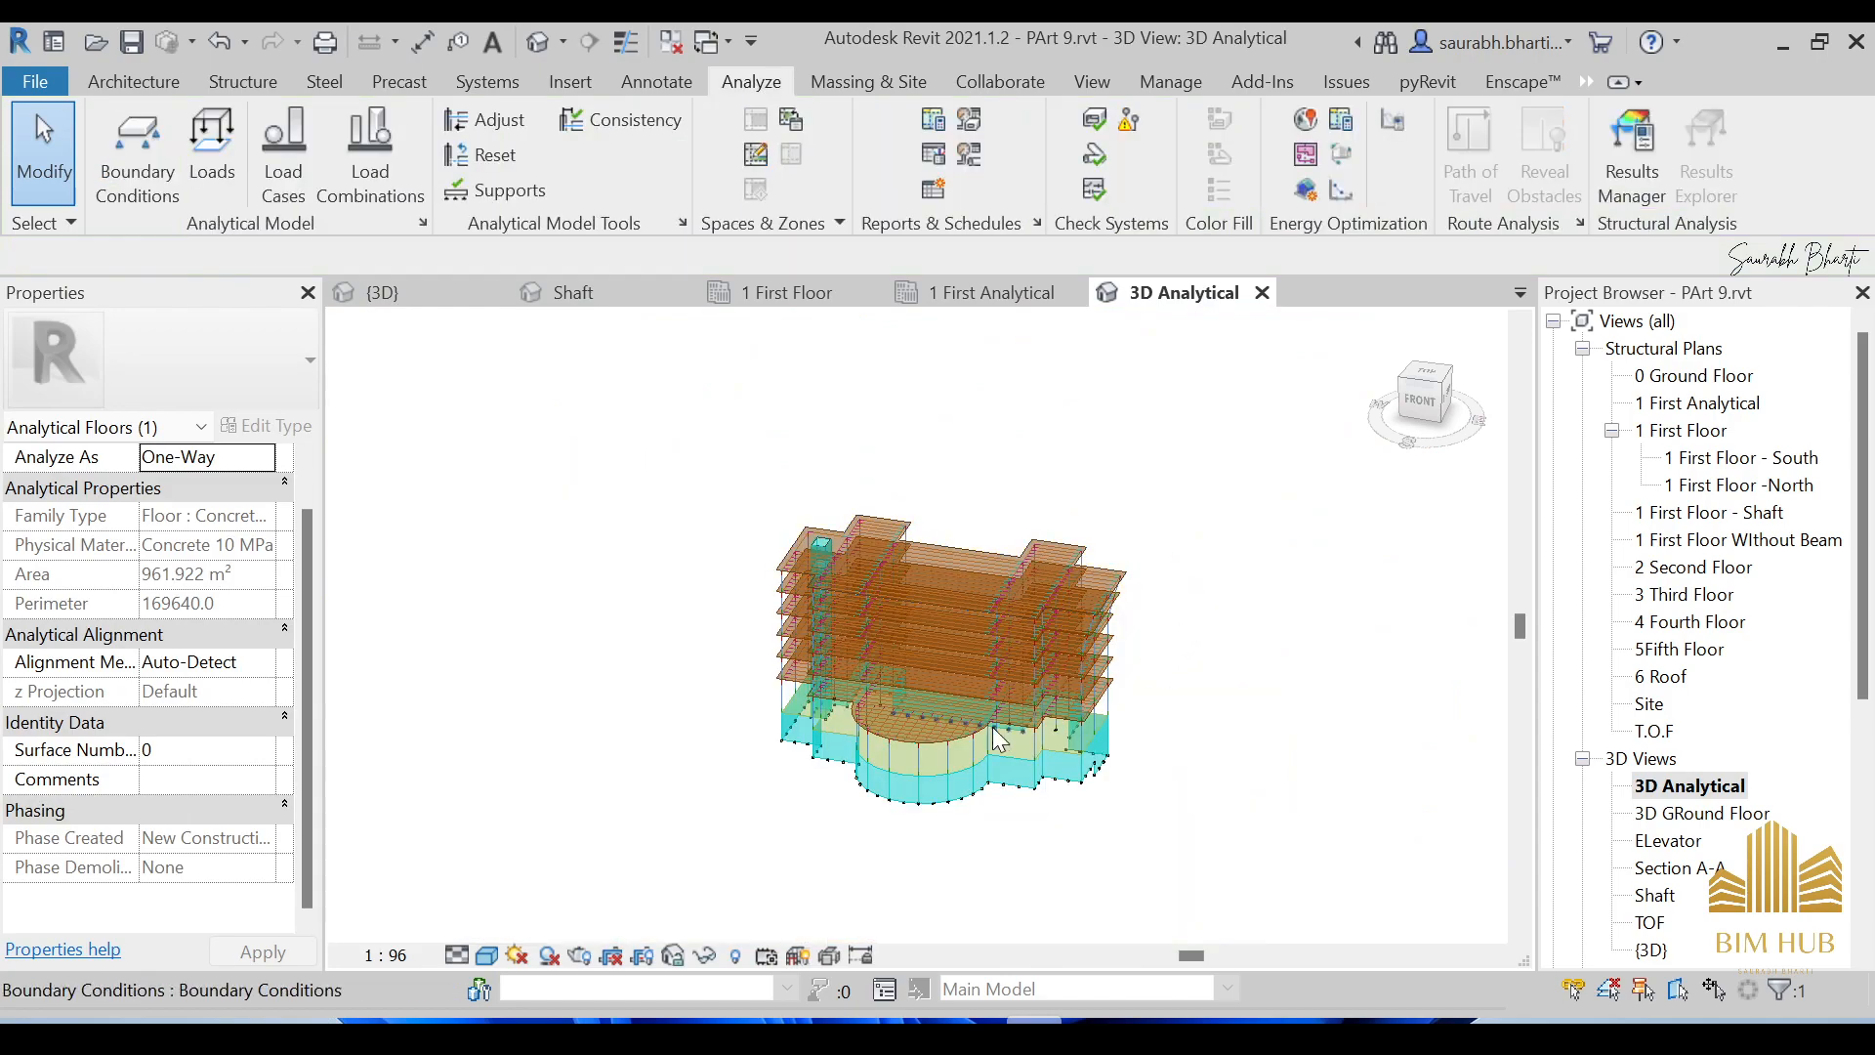
scroll(983, 721, up, 5)
shift+middle_drag(877, 668, 1017, 772)
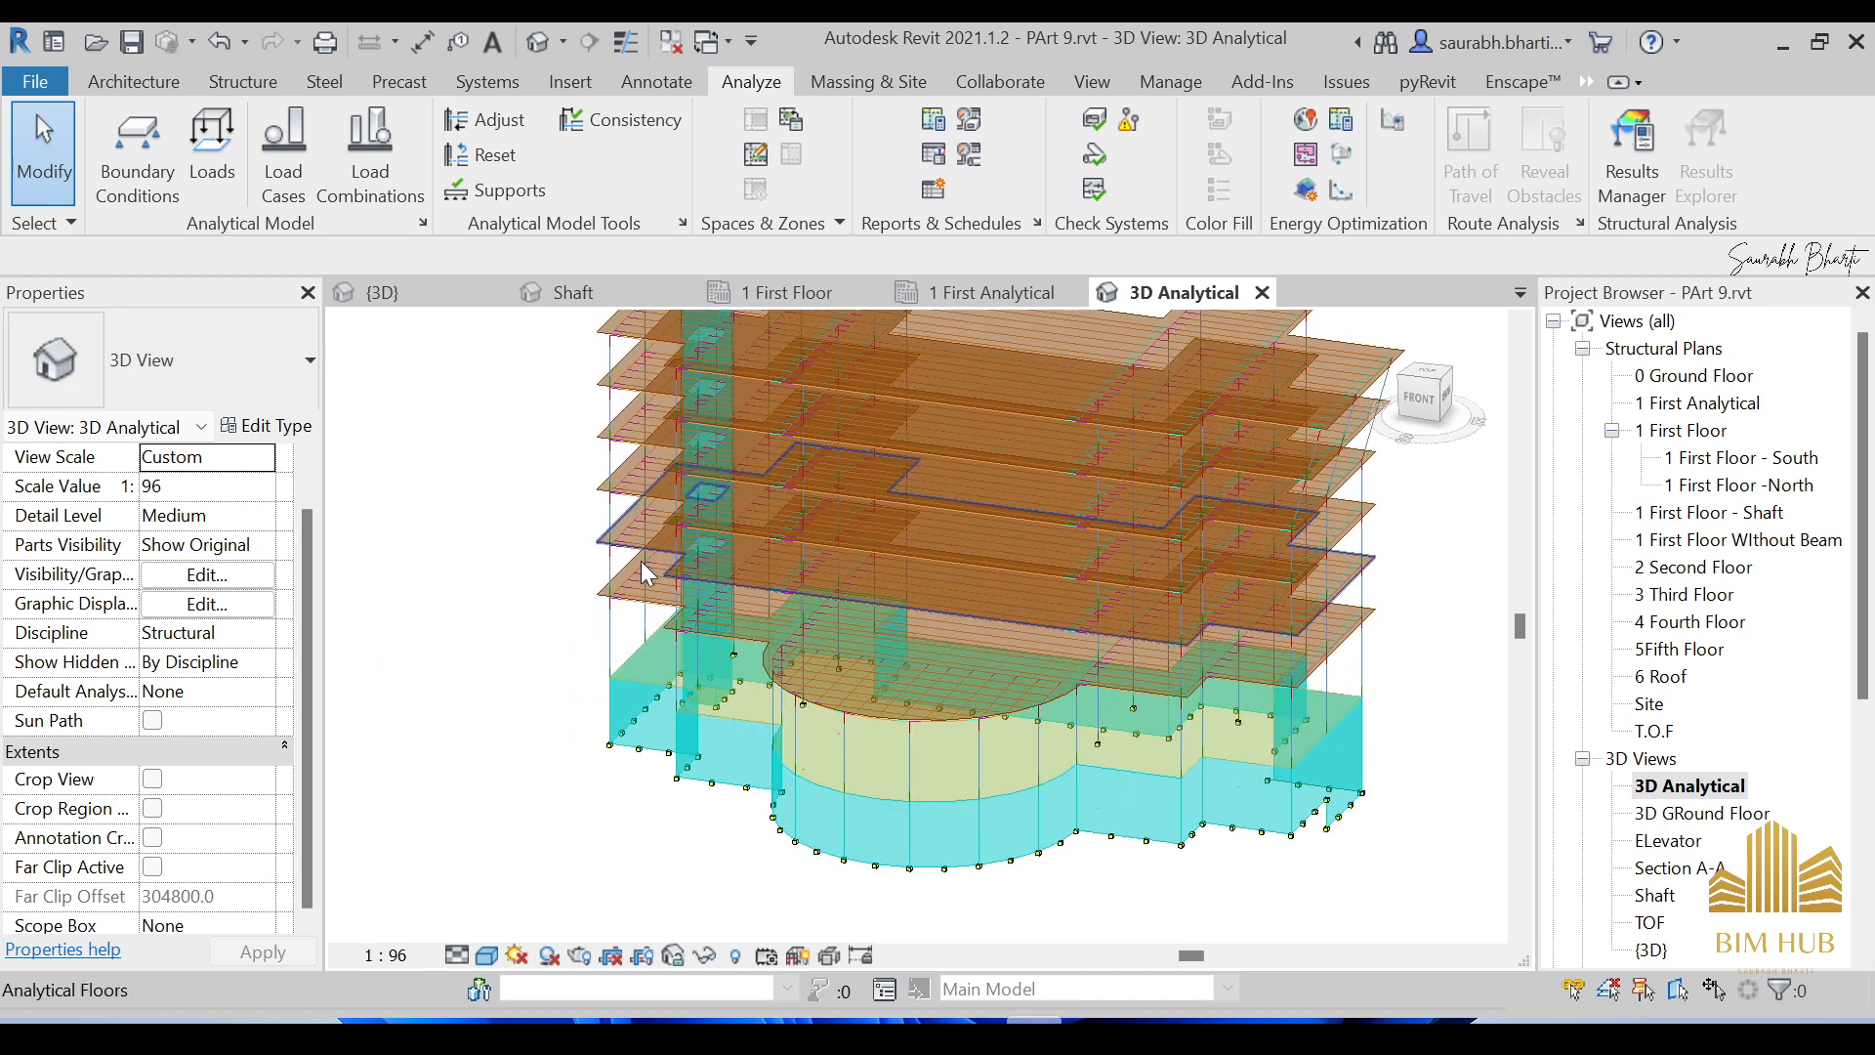
click(205, 151)
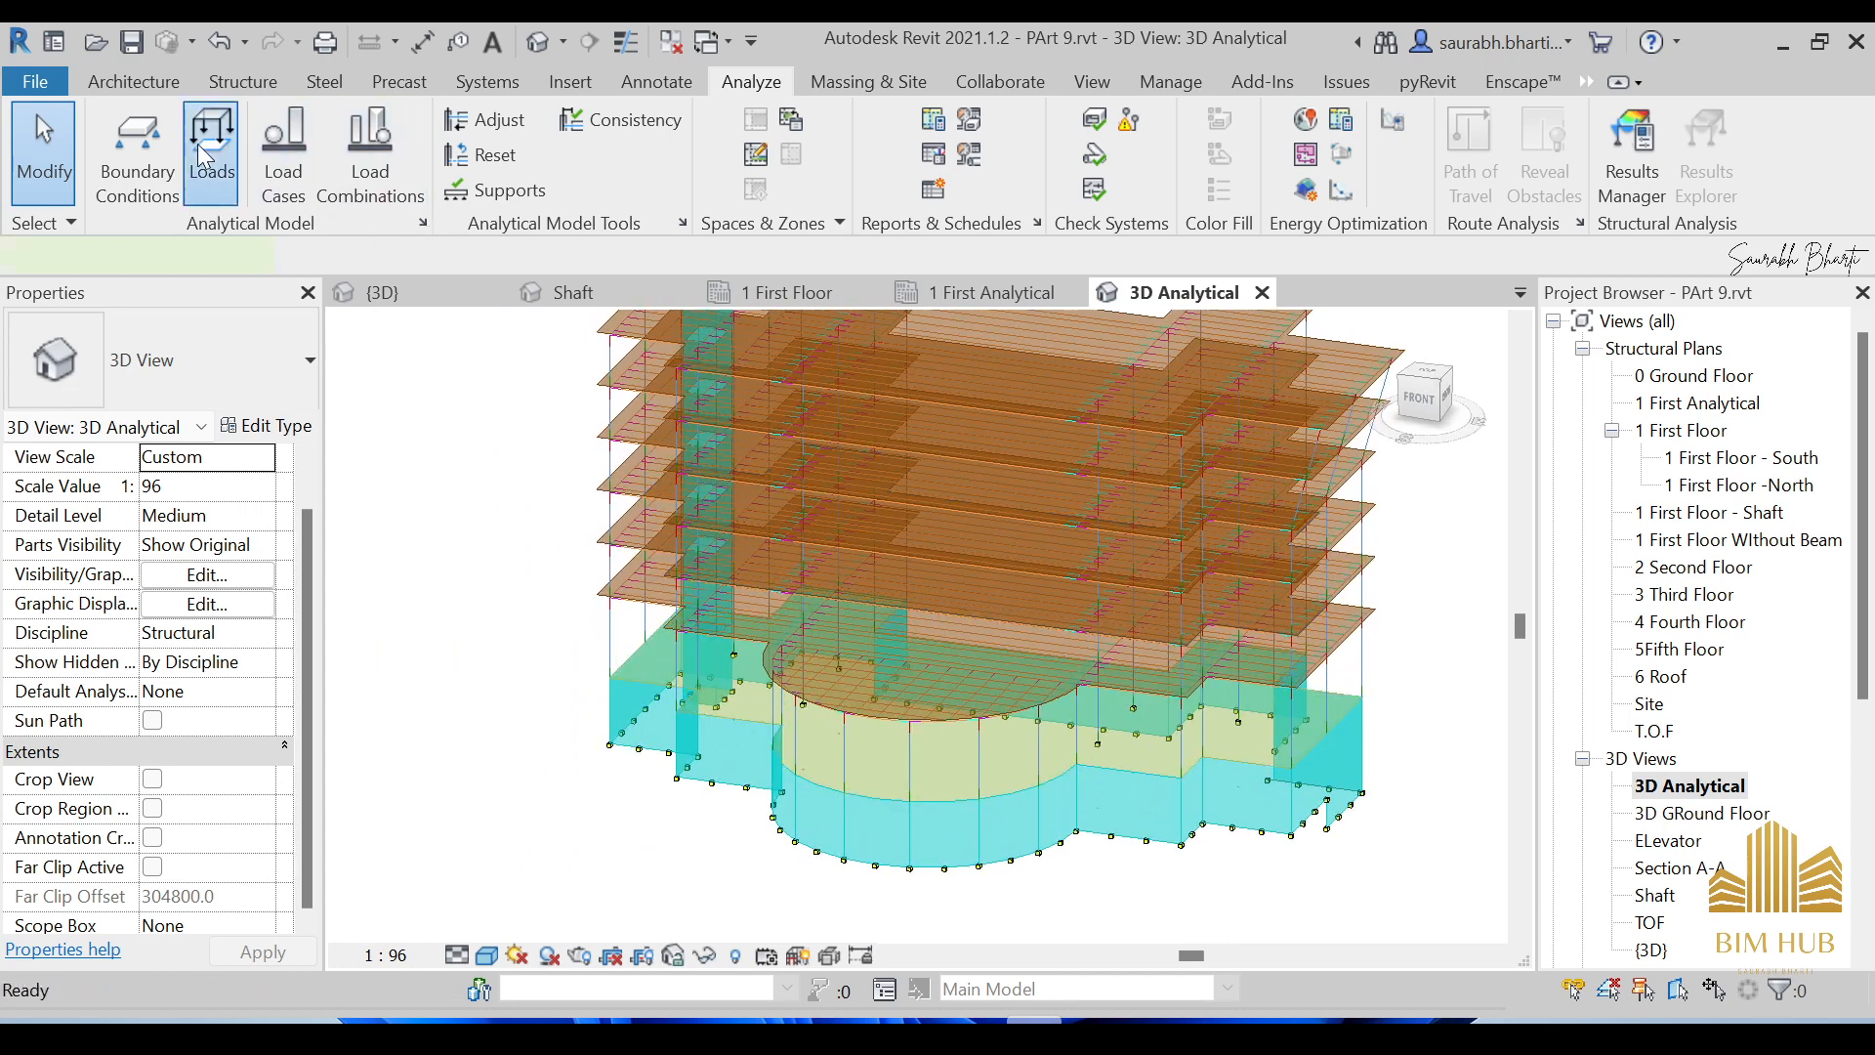
Set the point load's Load Case to LL1 (2) and Fz to -4.80 kN.
click(256, 456)
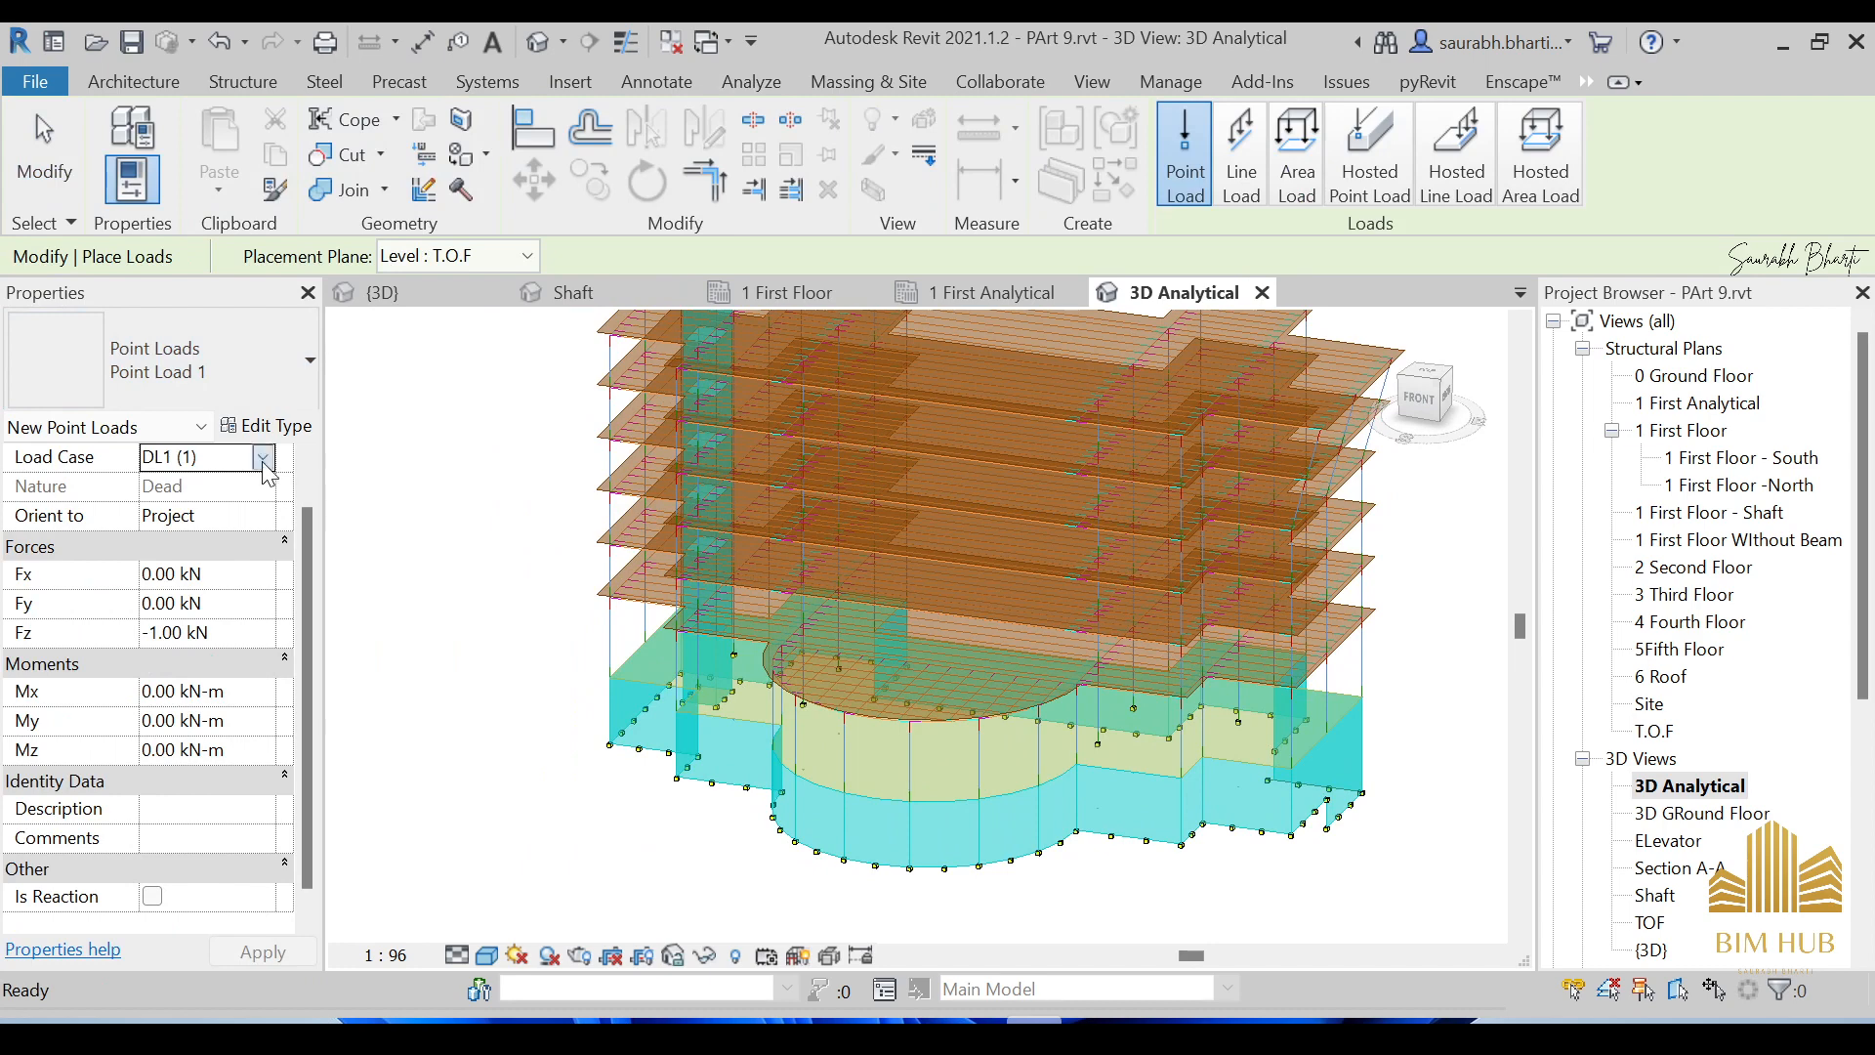
click(262, 456)
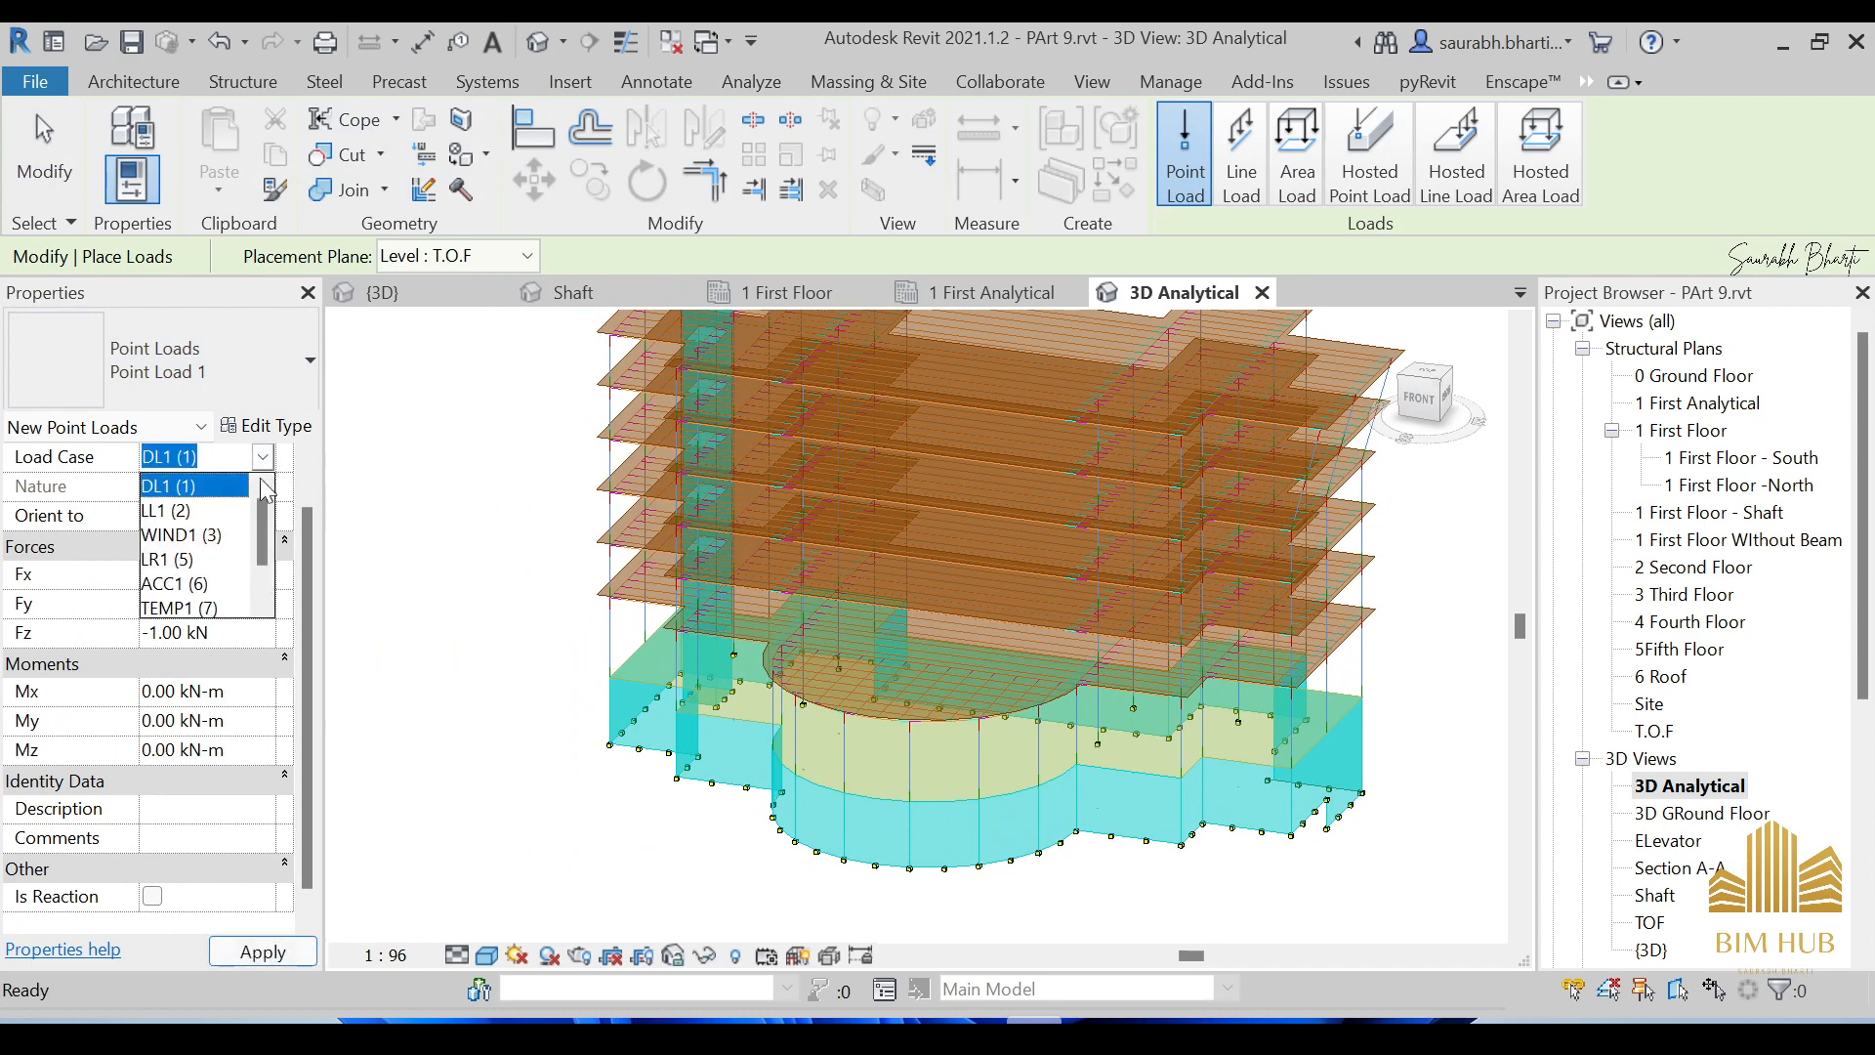
click(208, 509)
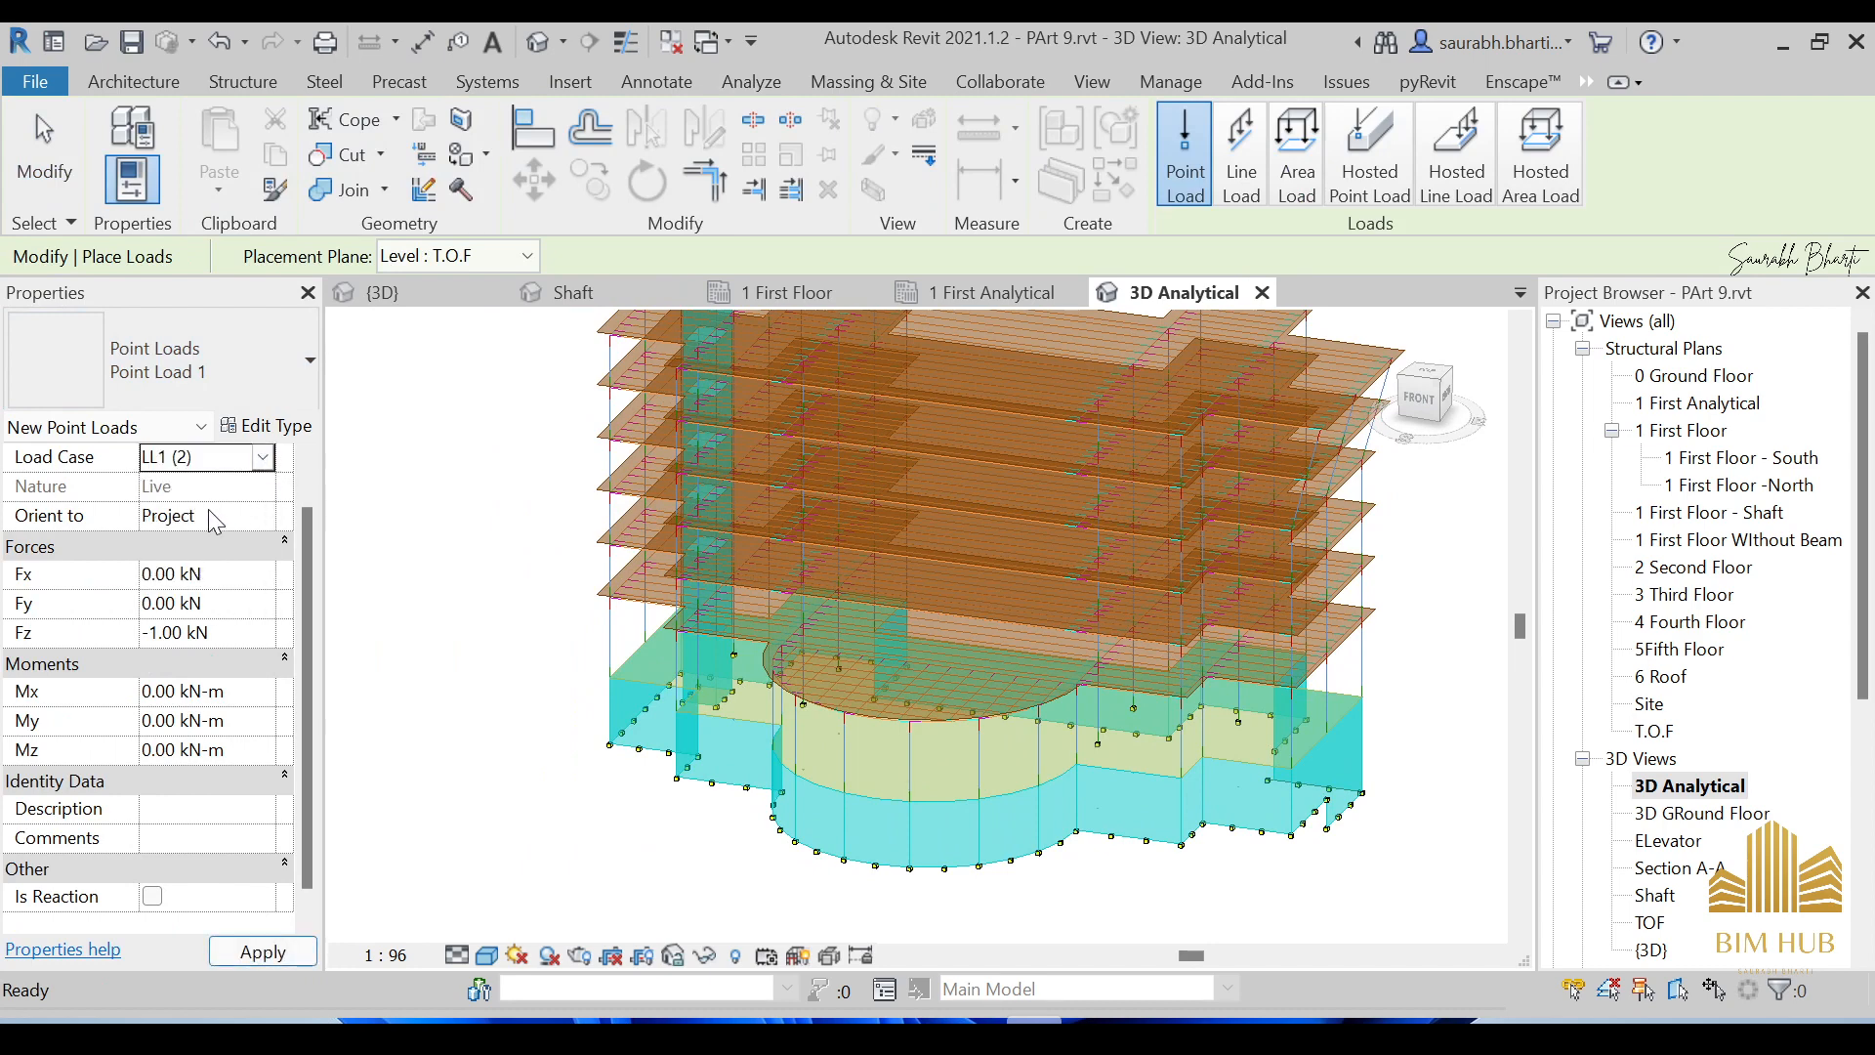
click(220, 641)
key(ctrl+shift+Left)
key(ctrl+shift+Left)
text(4.80)
click(232, 608)
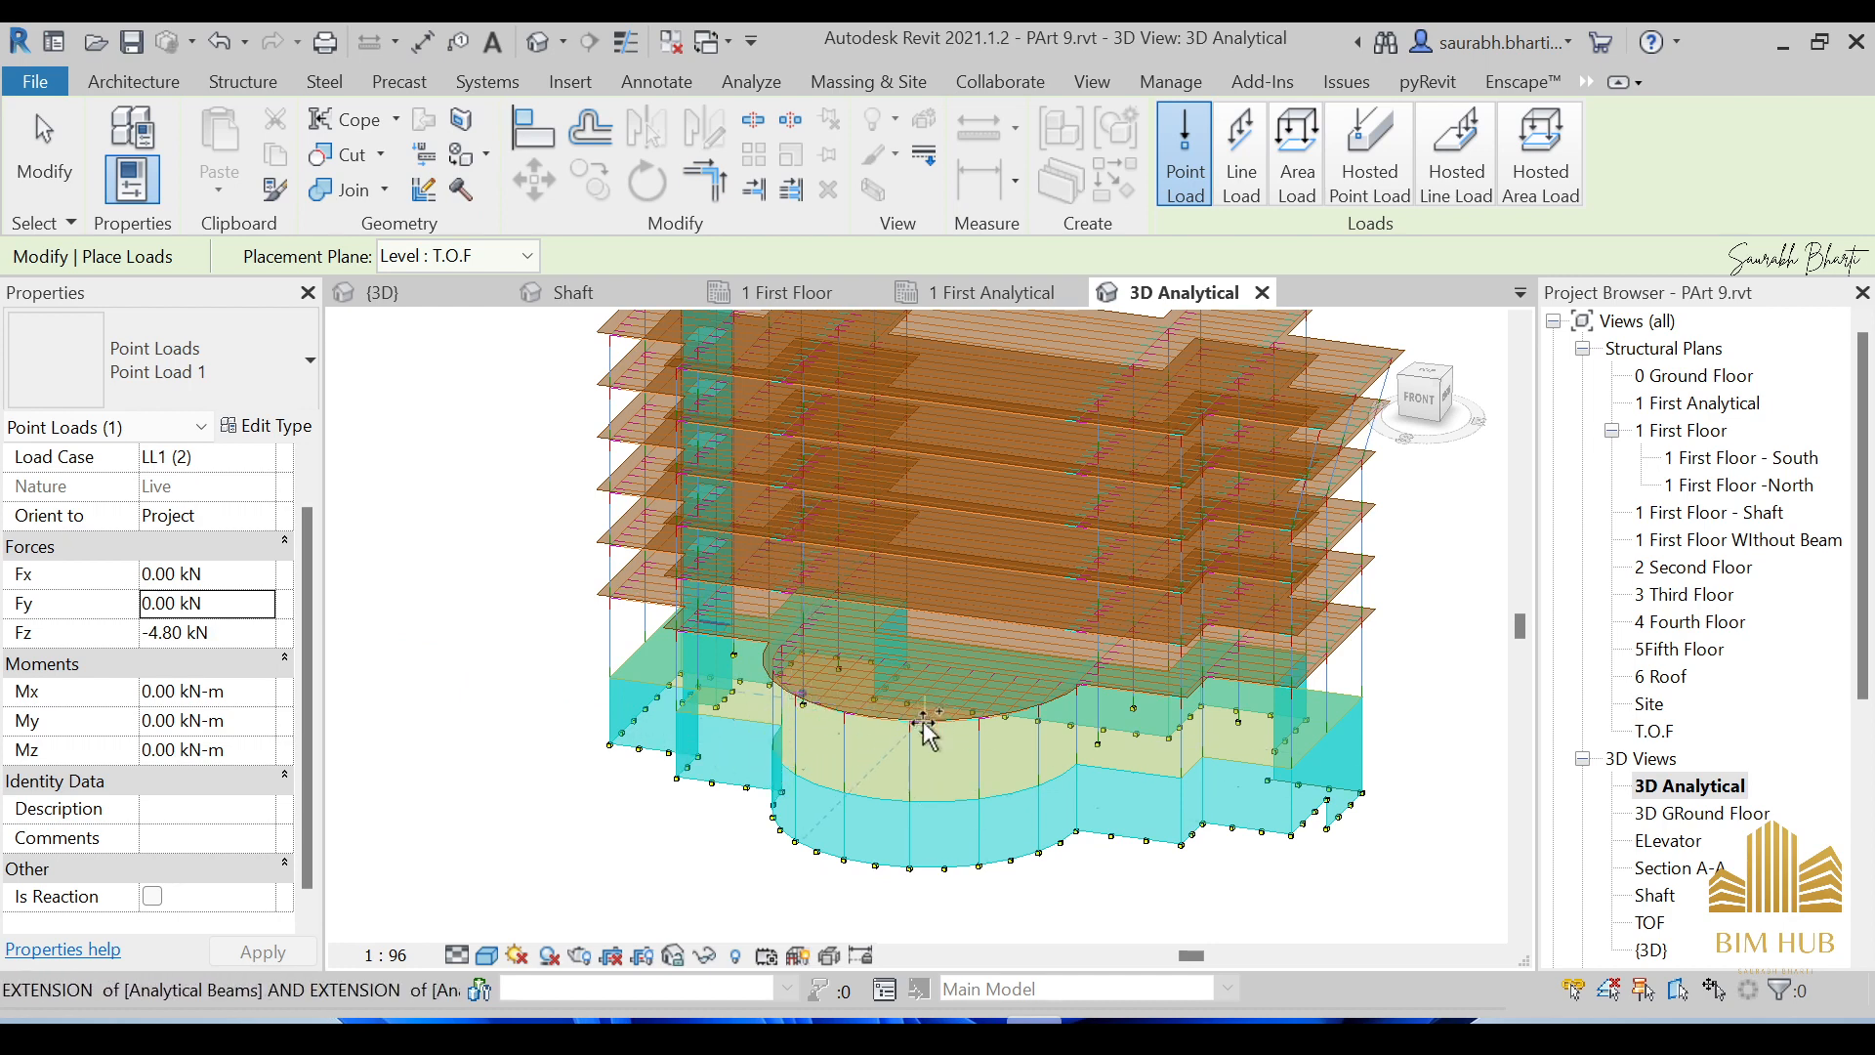
scroll(1094, 728, down, 2)
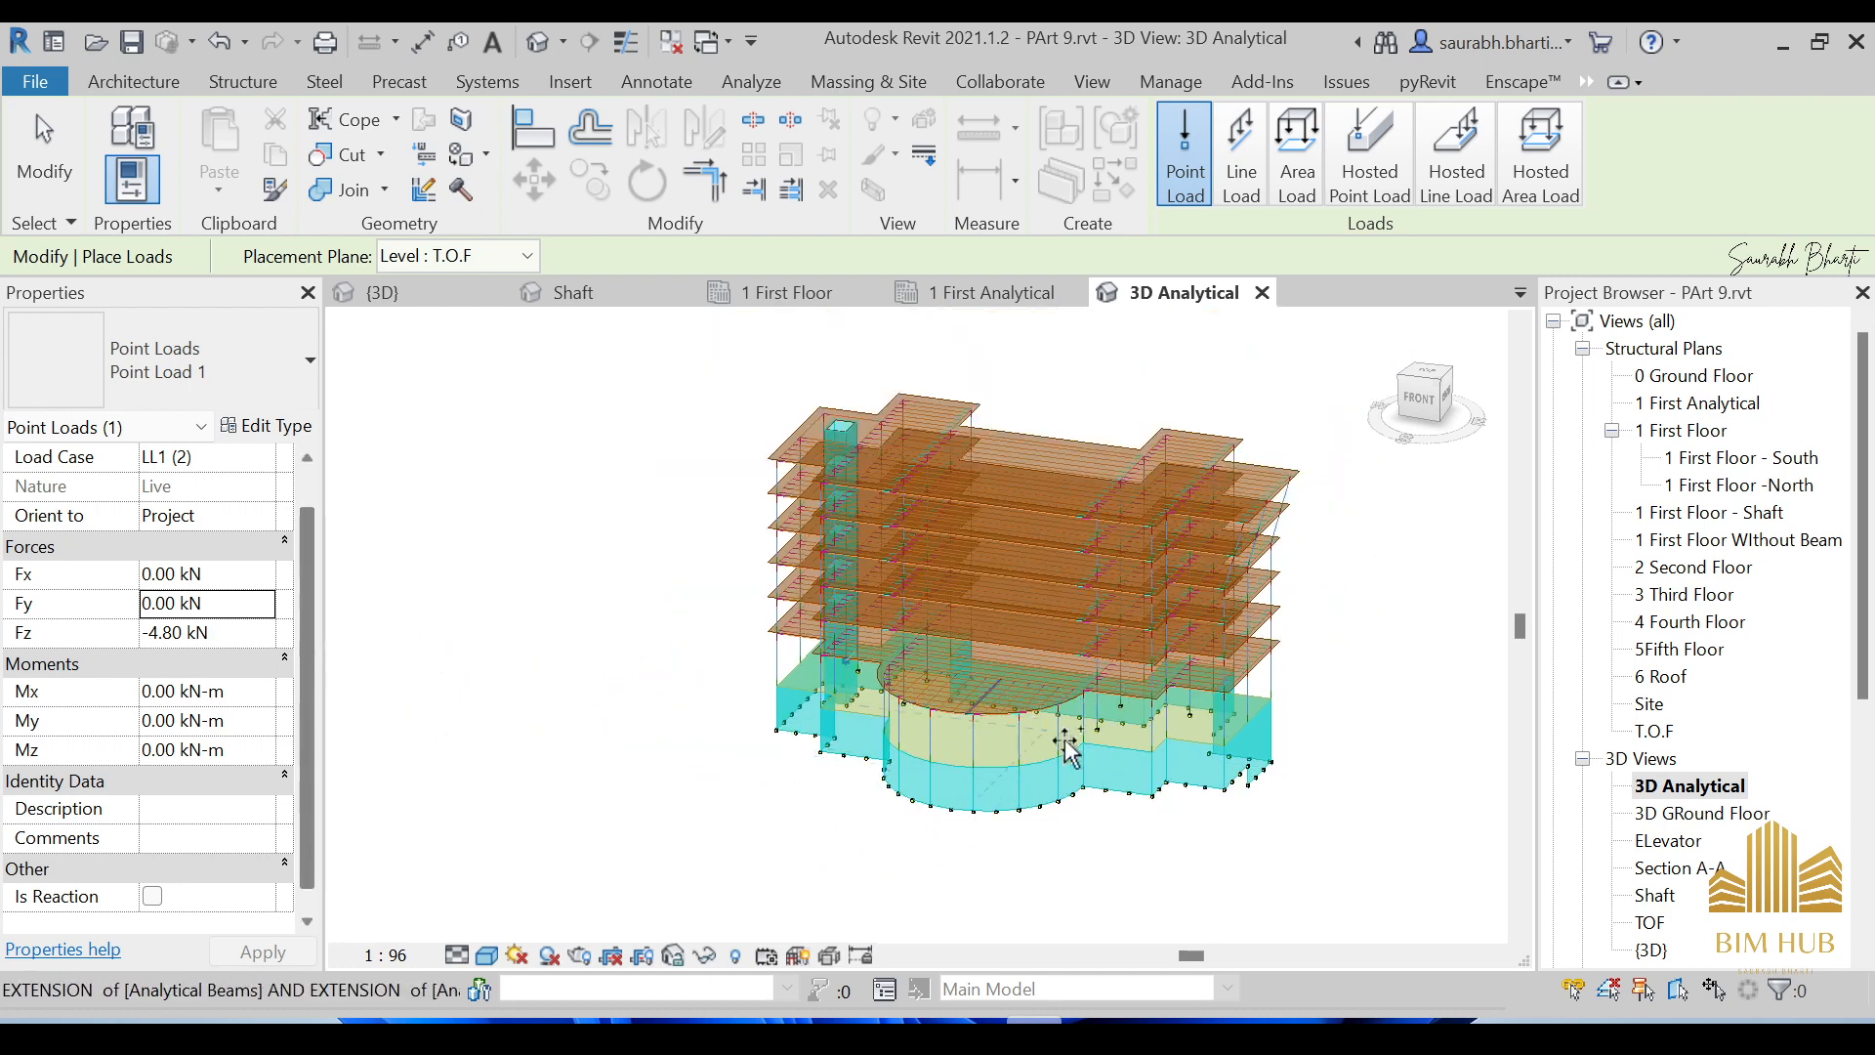
shift+middle_drag(1067, 751, 1139, 745)
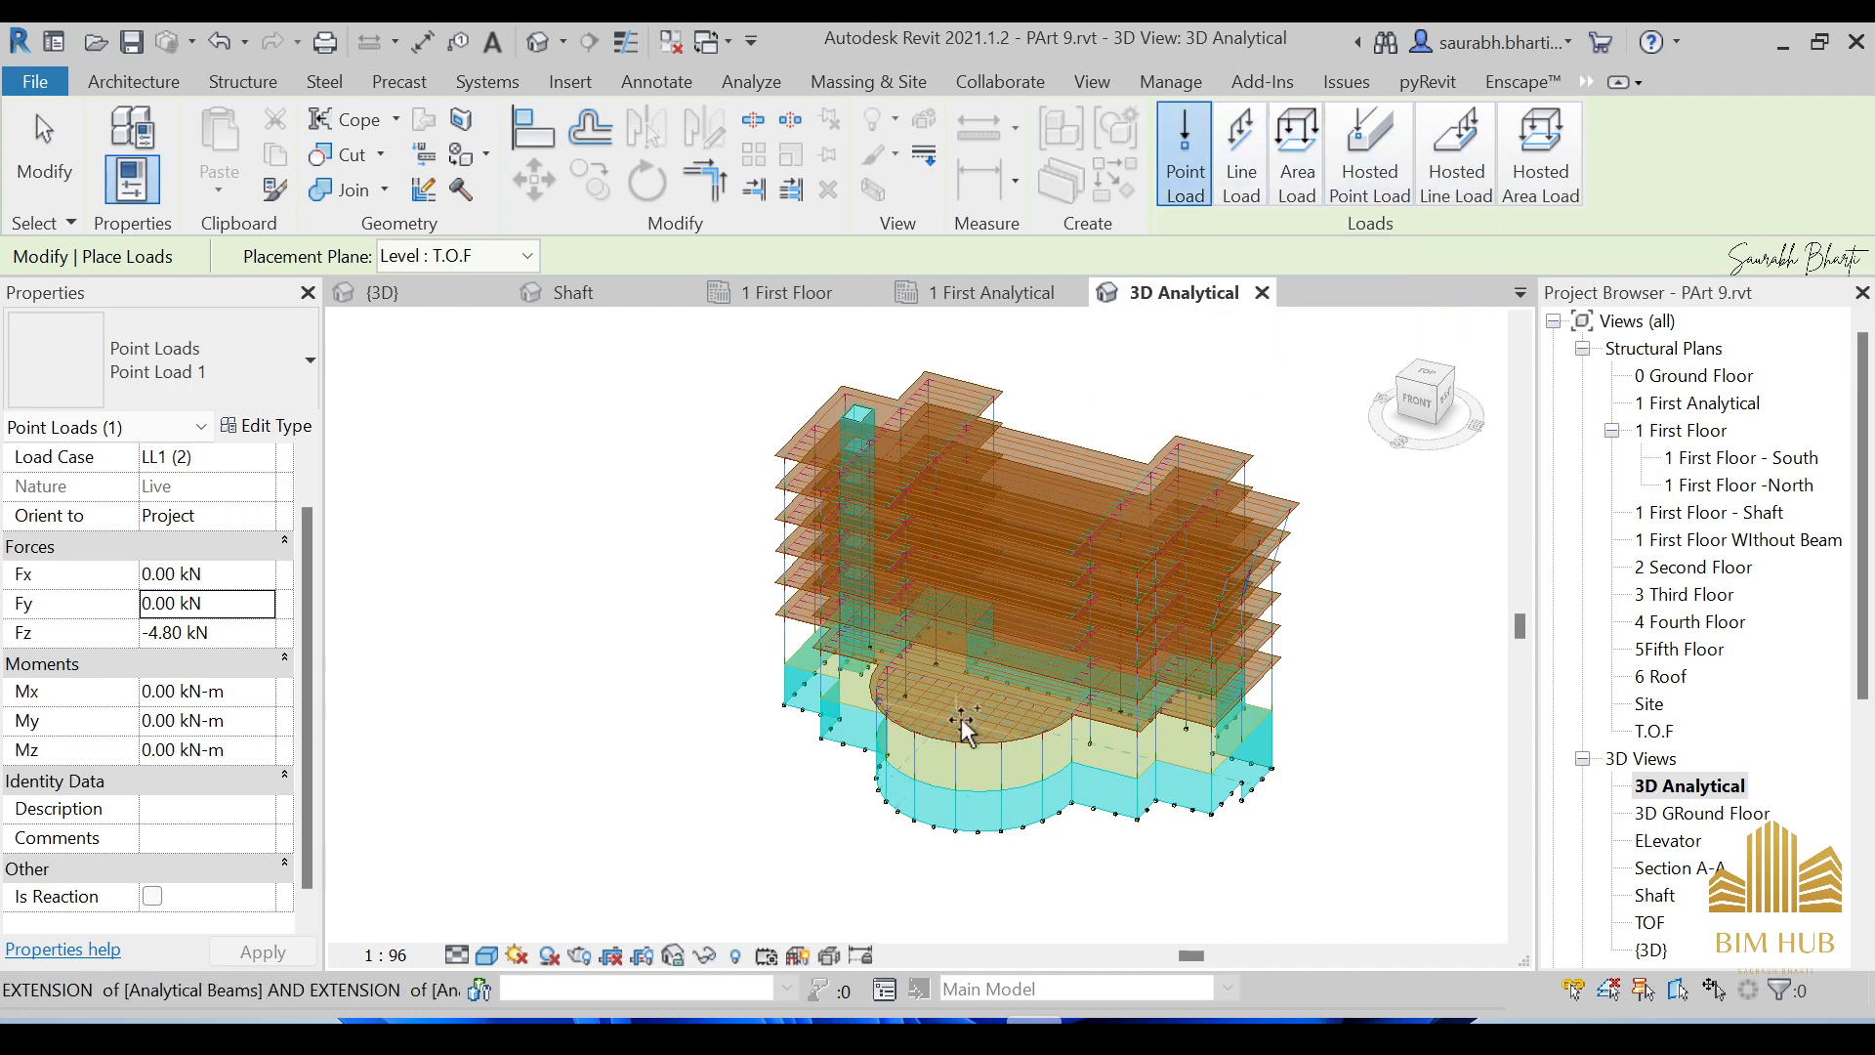
scroll(953, 727, up, 3)
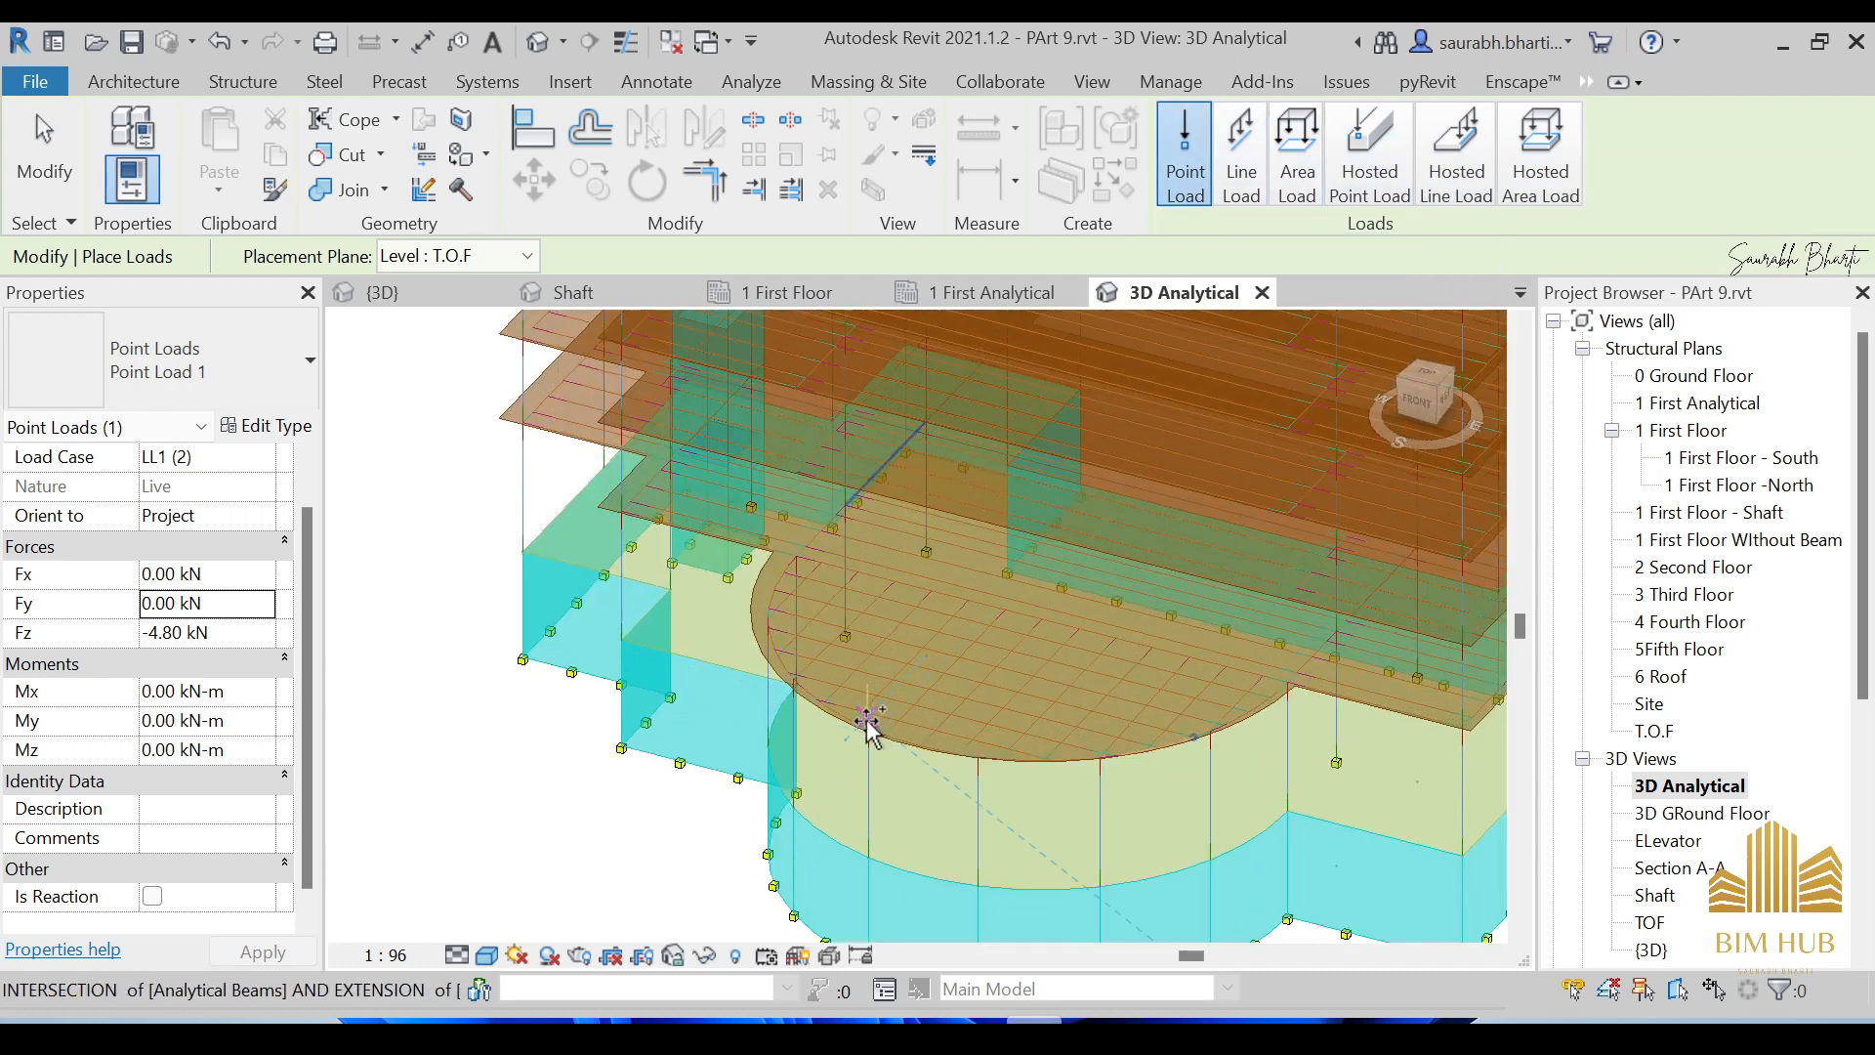
Cancel the started area load sketch and restart load placement with Line Load.
click(1237, 200)
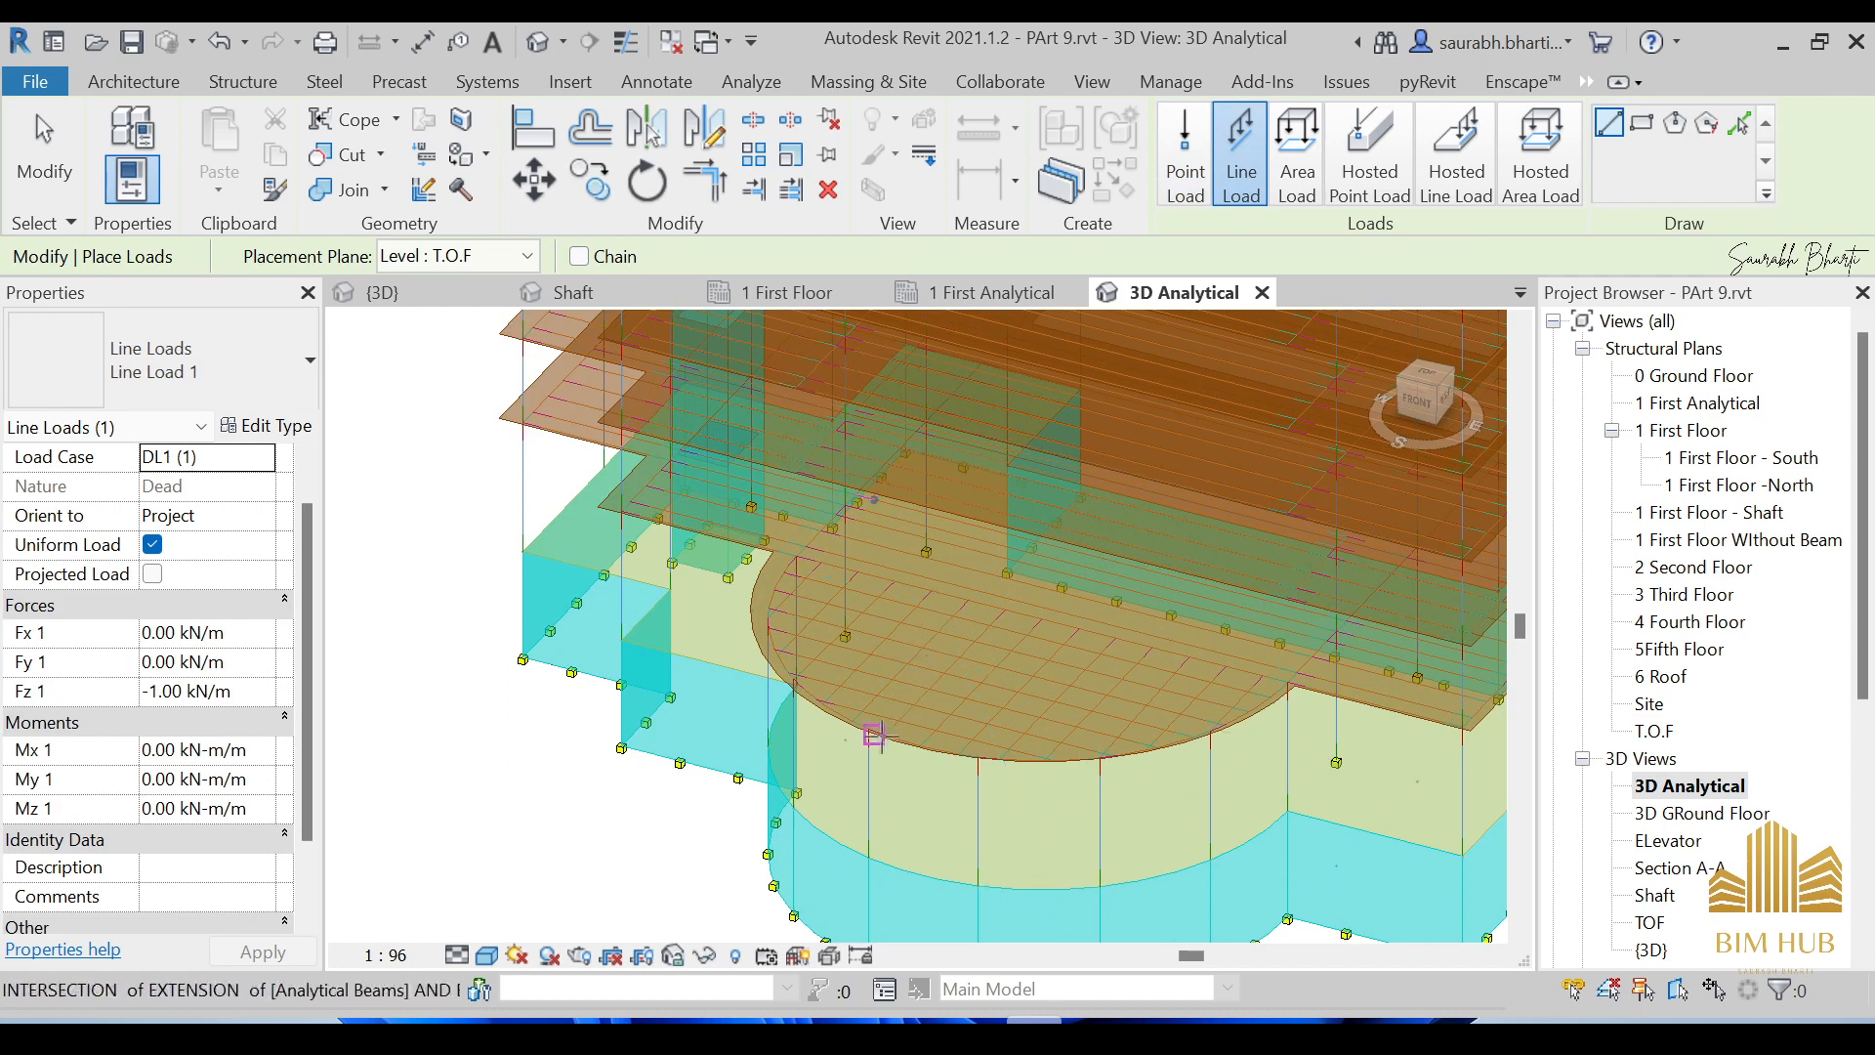
click(1287, 171)
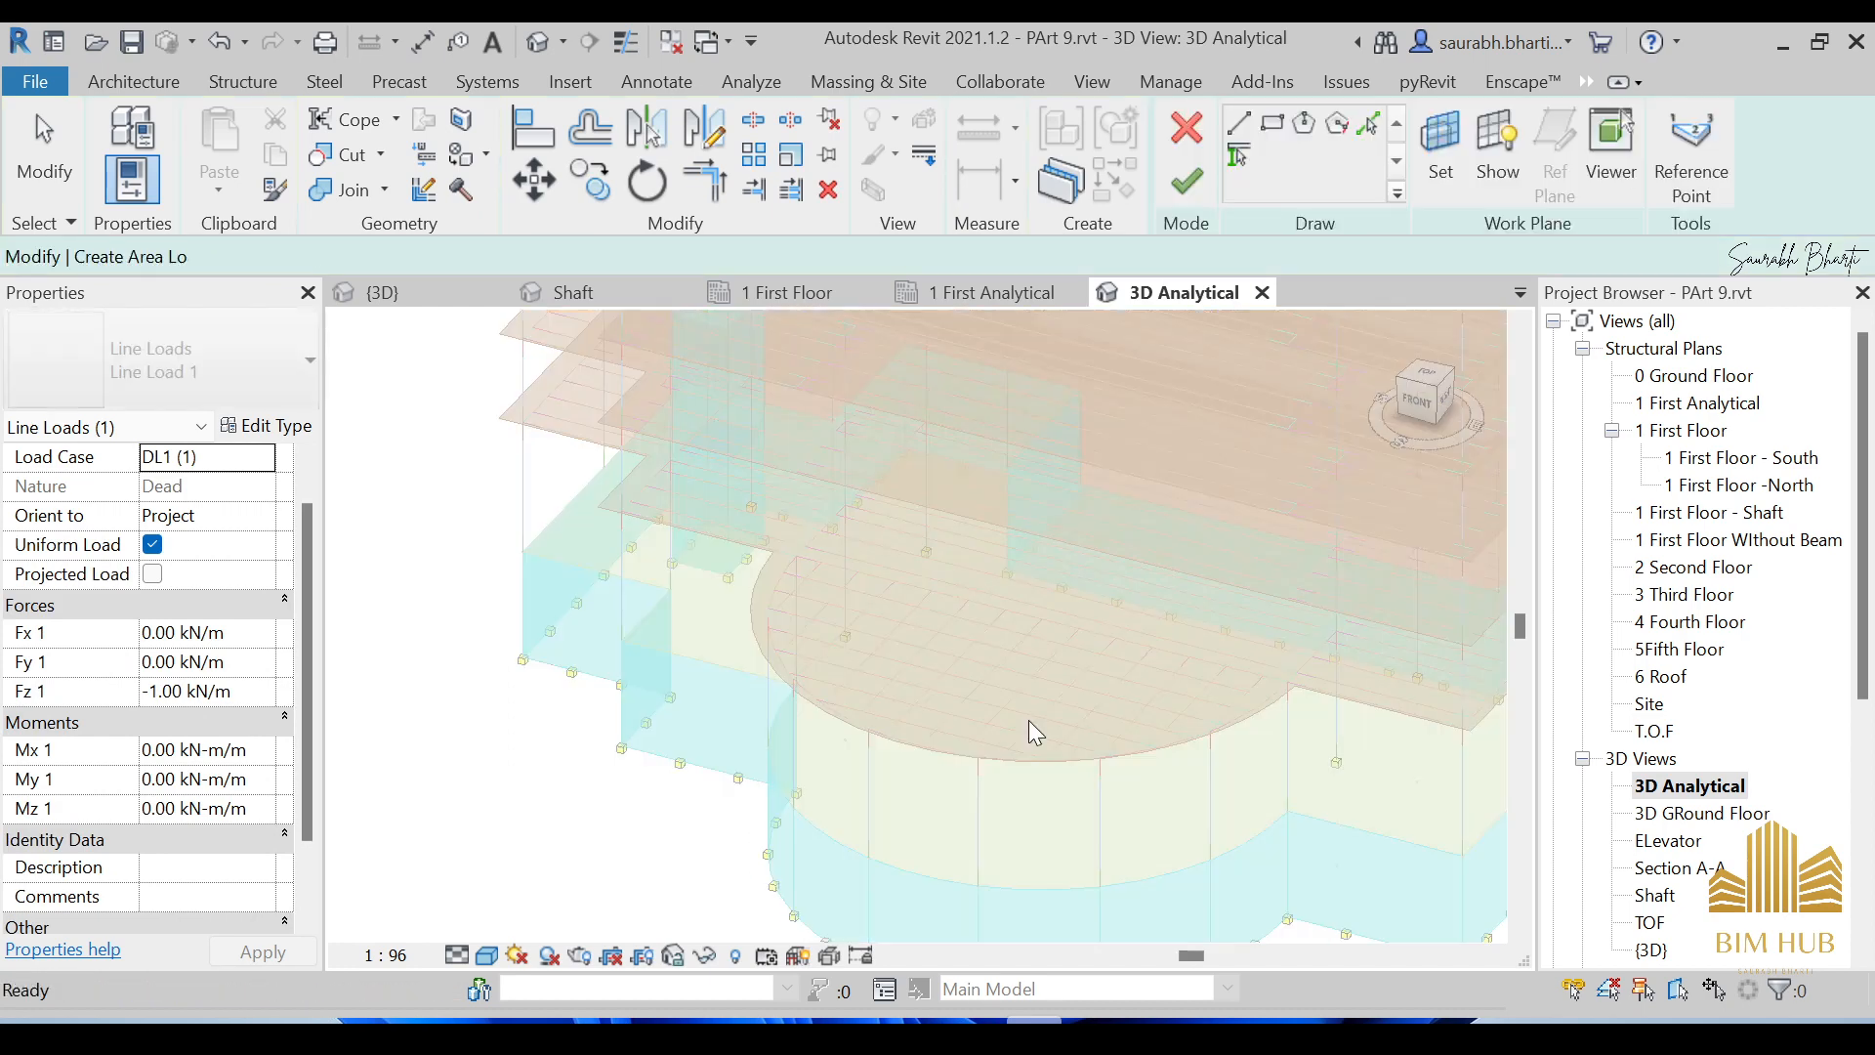
click(1187, 137)
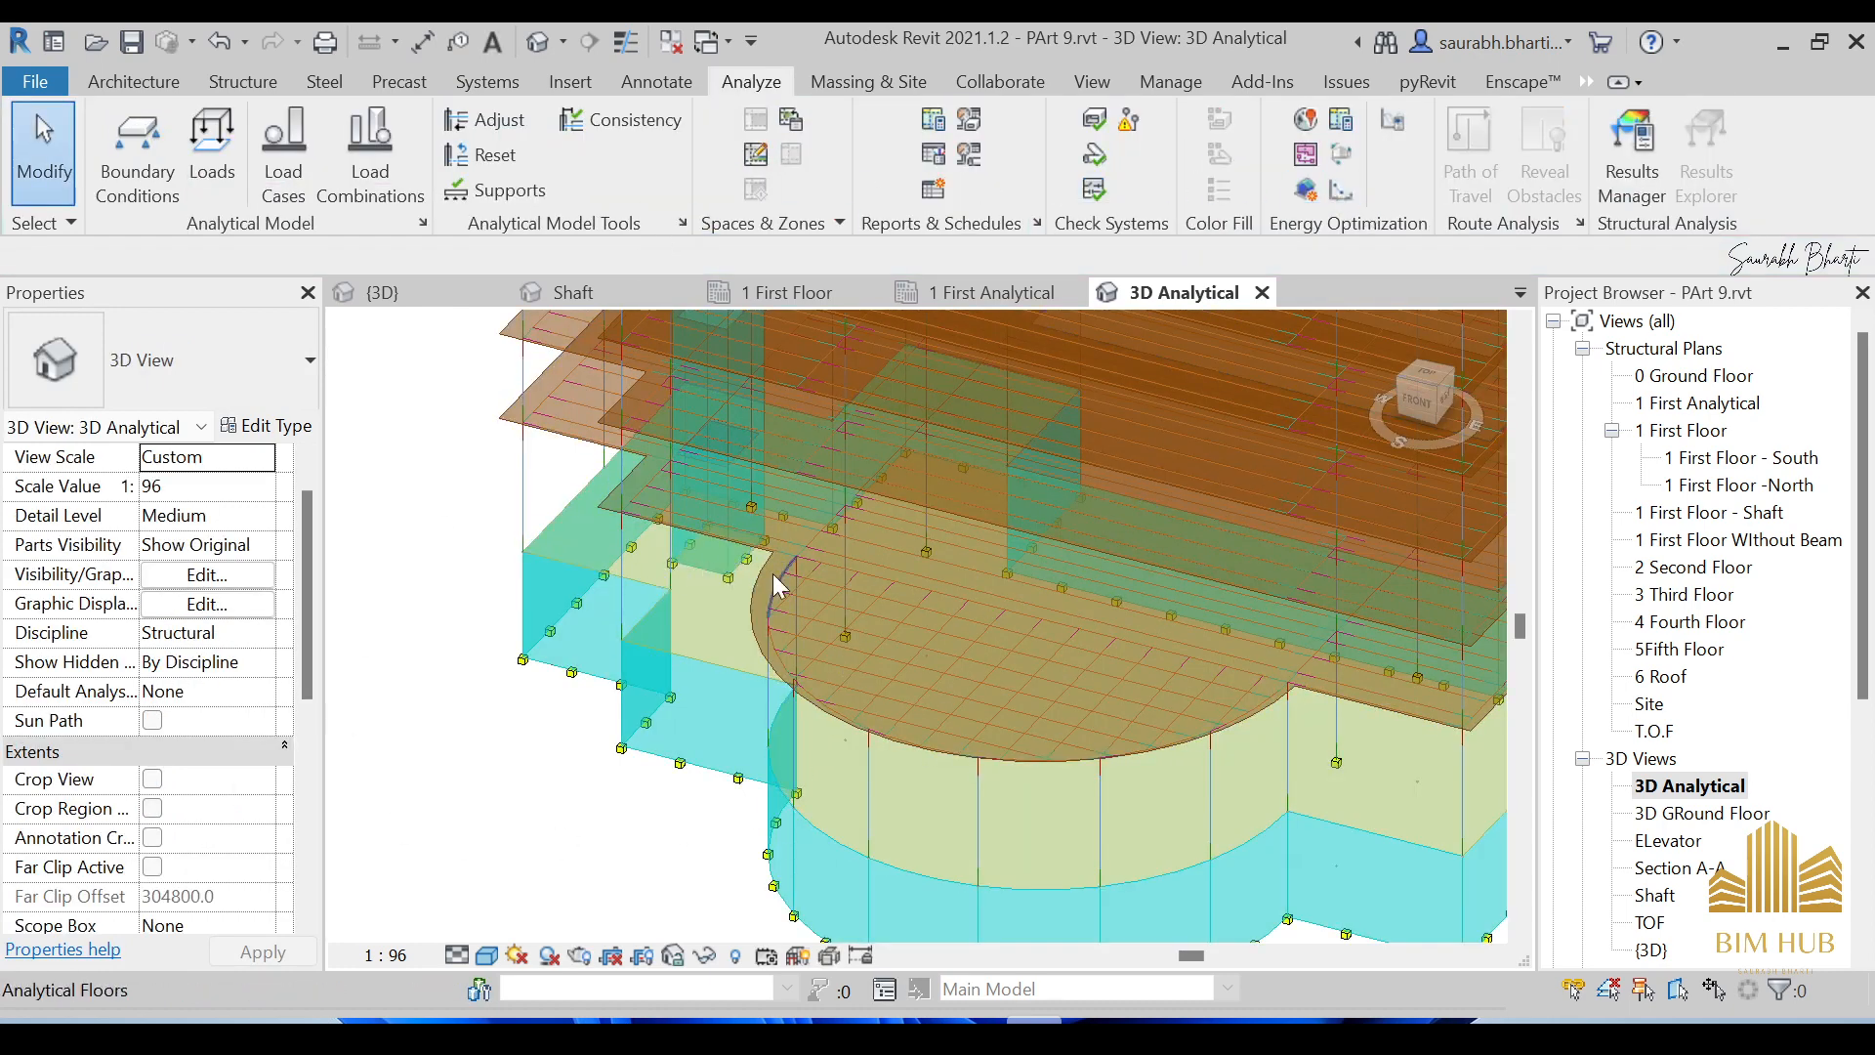
scroll(710, 565, up, 3)
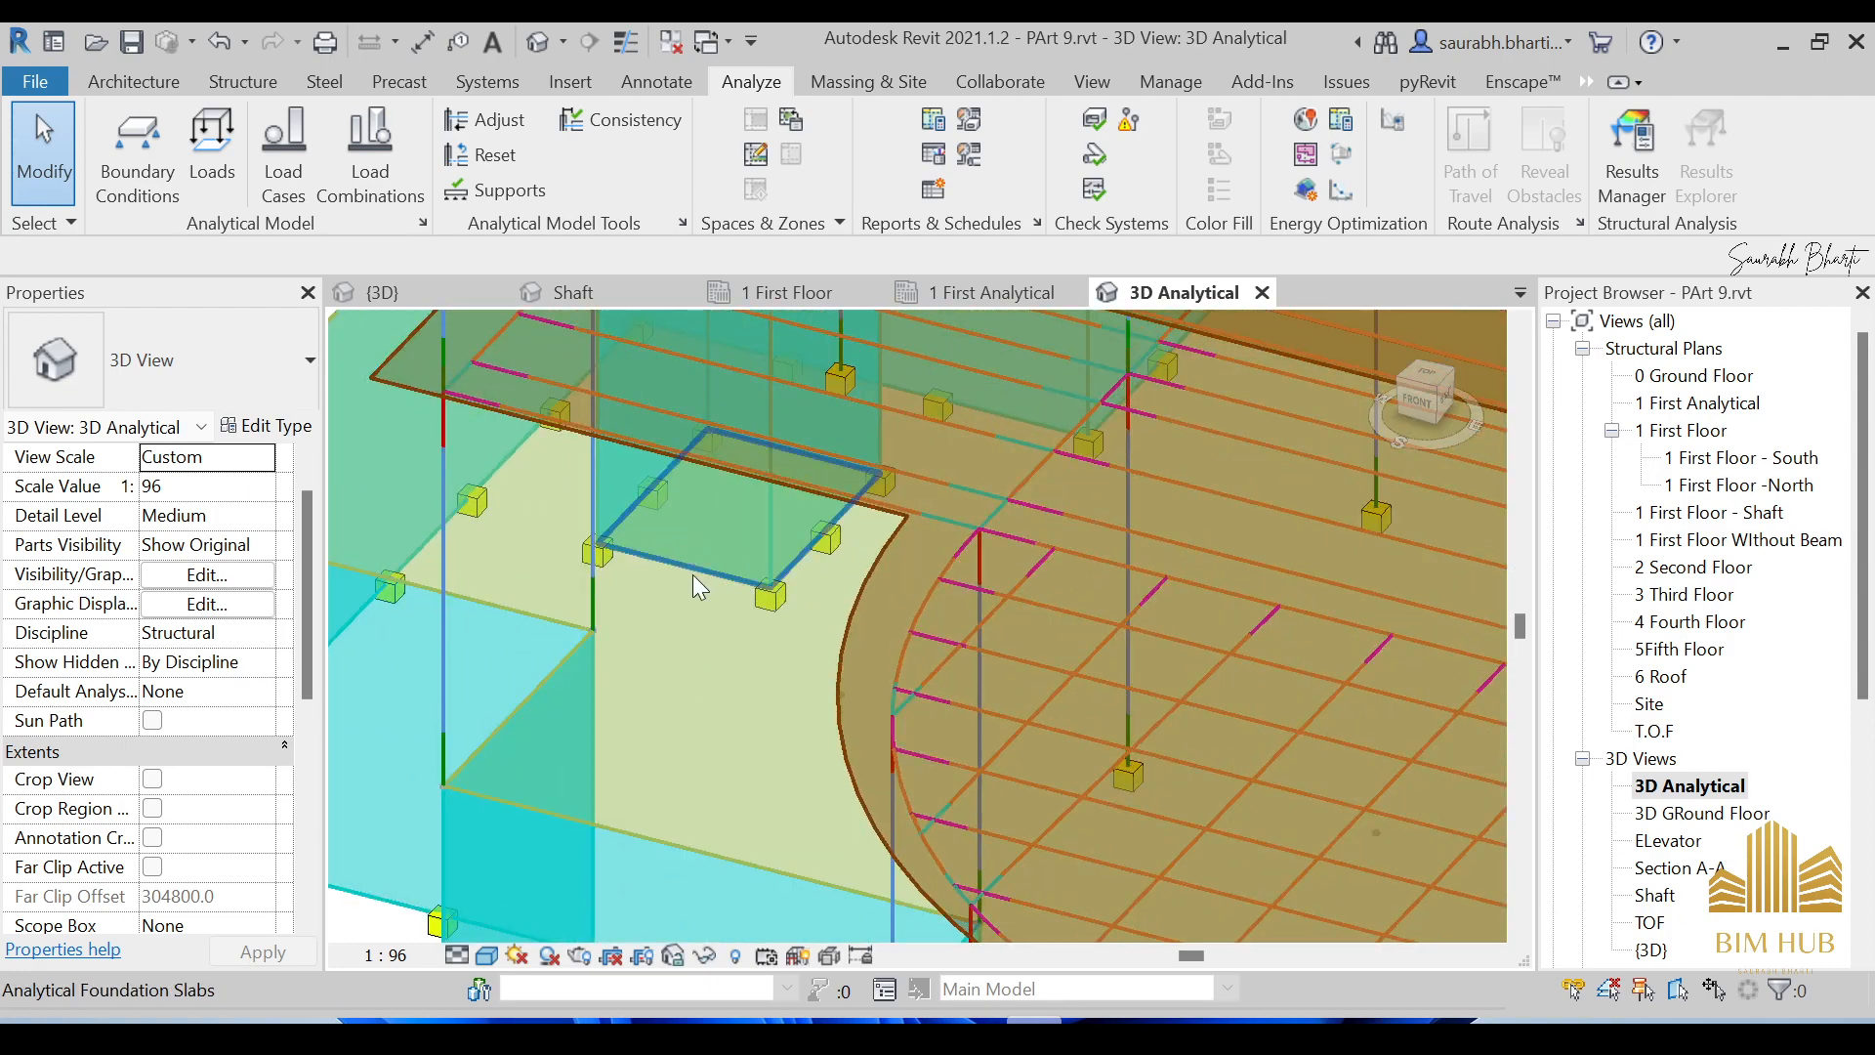
scroll(709, 592, down, 2)
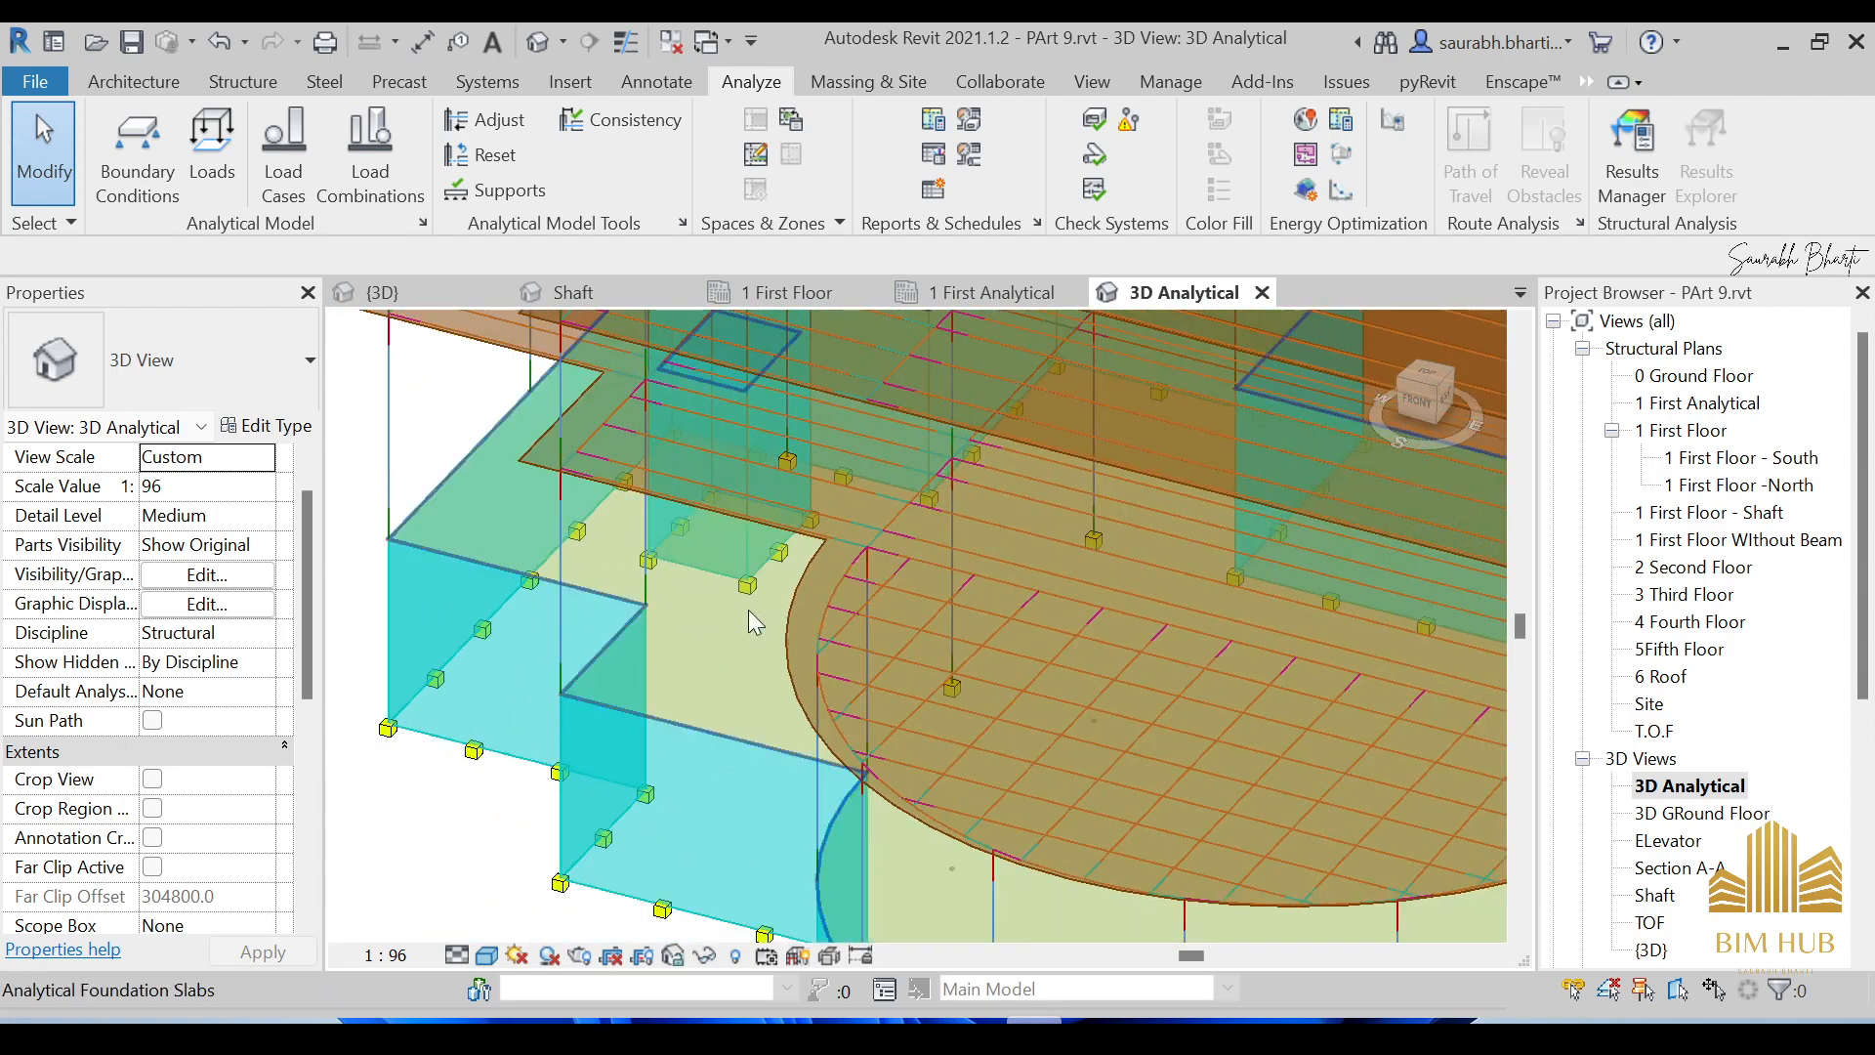
click(211, 147)
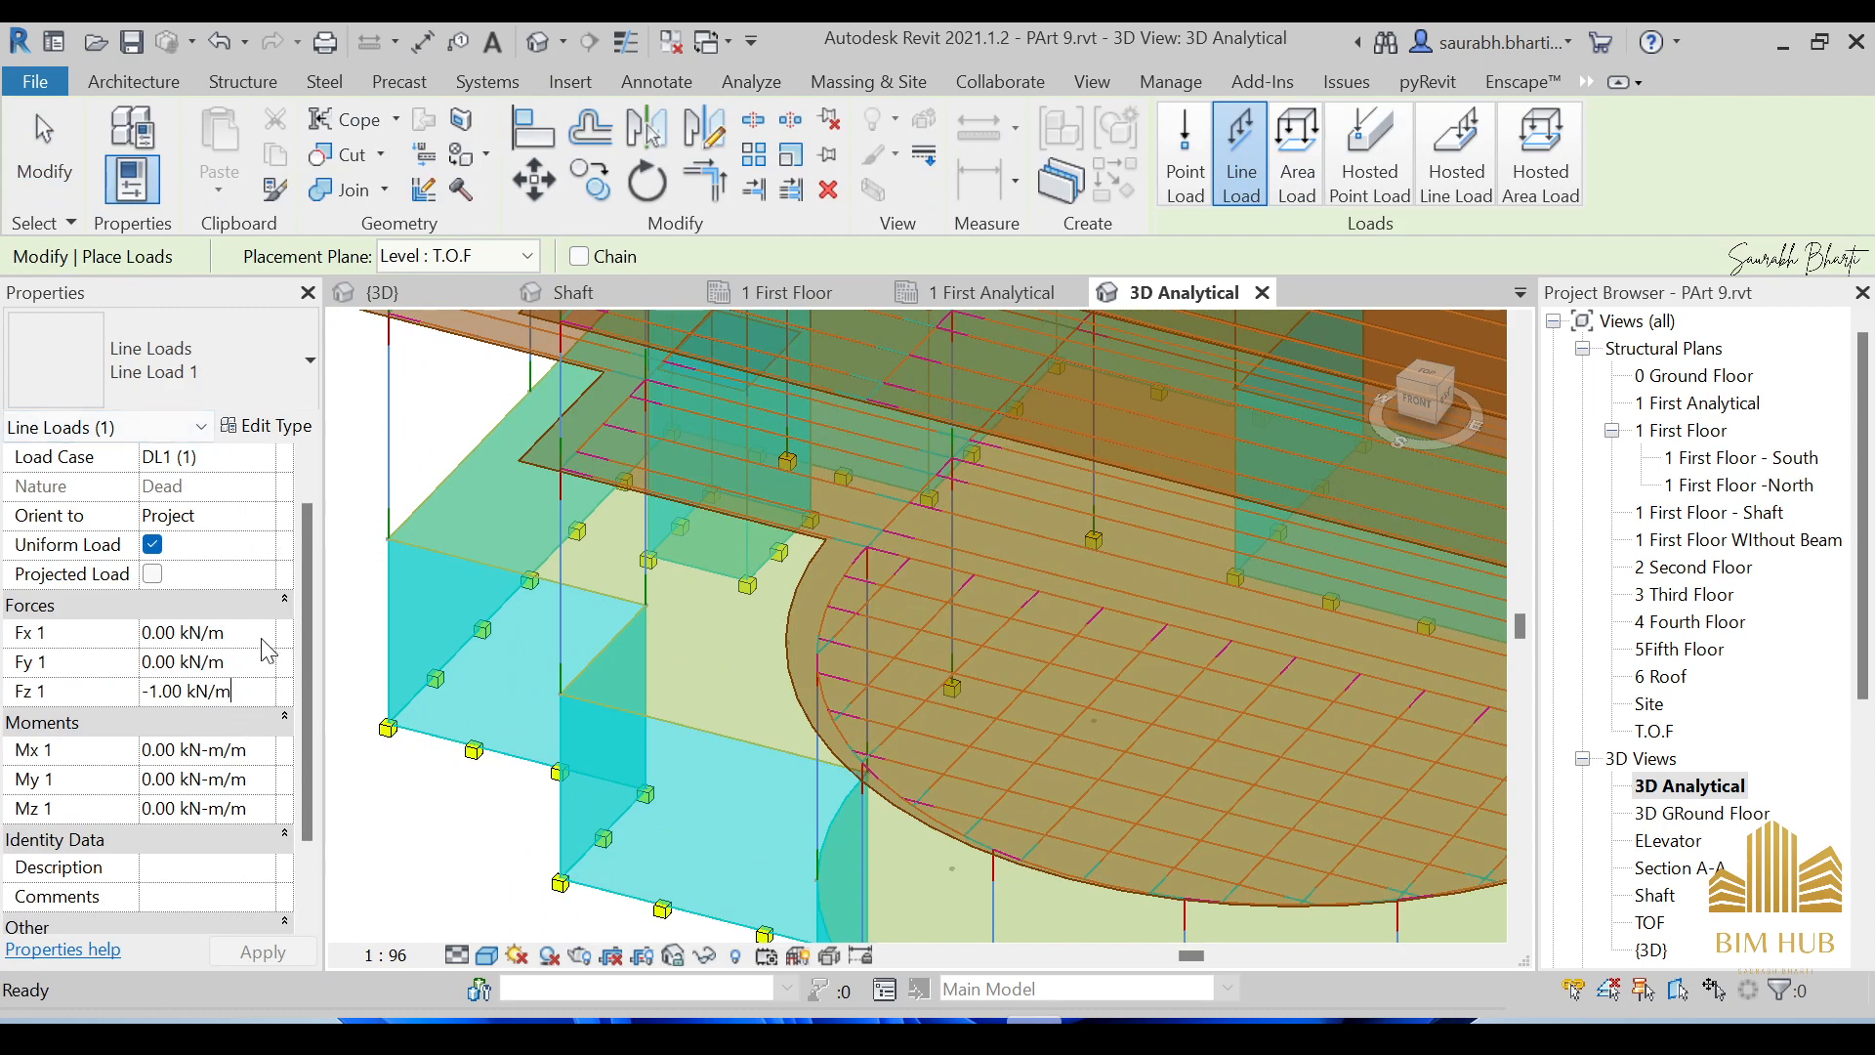
Set the line load's Load Case to LL1 (2) and Fz 1 to -4.80 kN/m.
scroll(309, 537, up, 1)
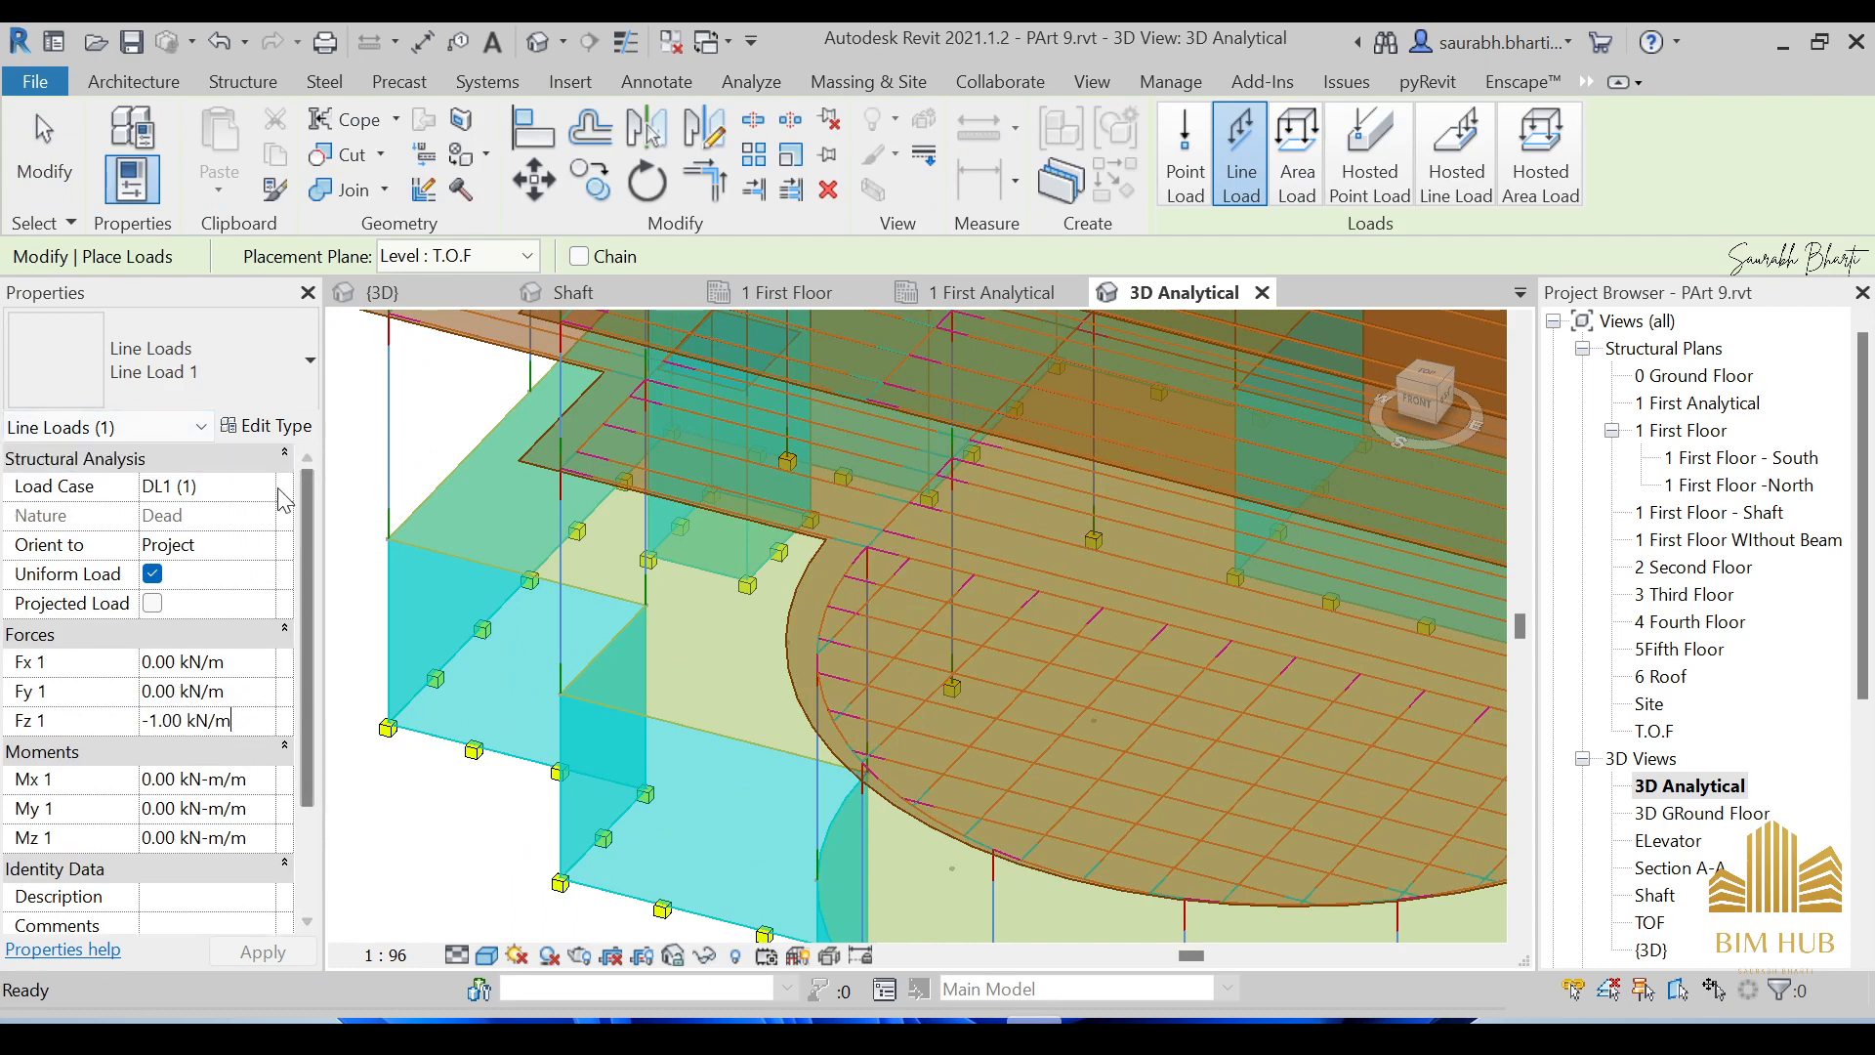
click(264, 494)
click(262, 487)
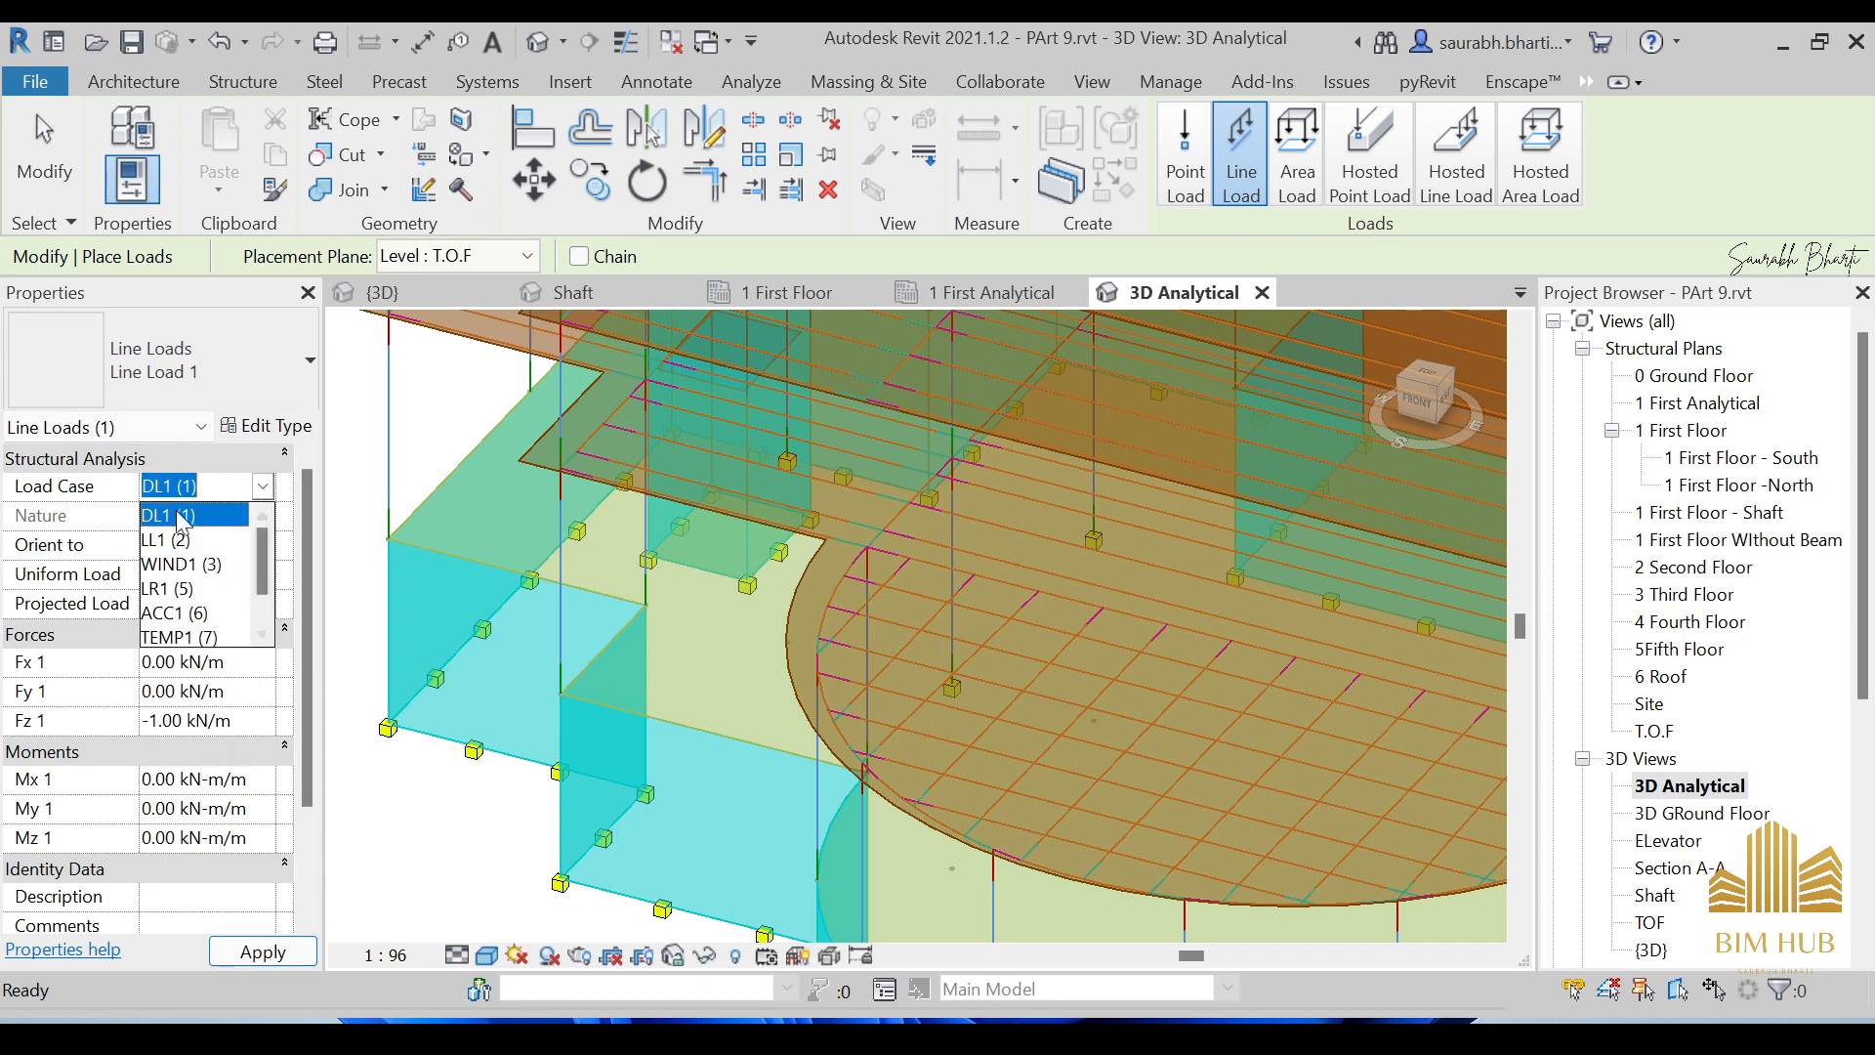
click(203, 542)
click(244, 723)
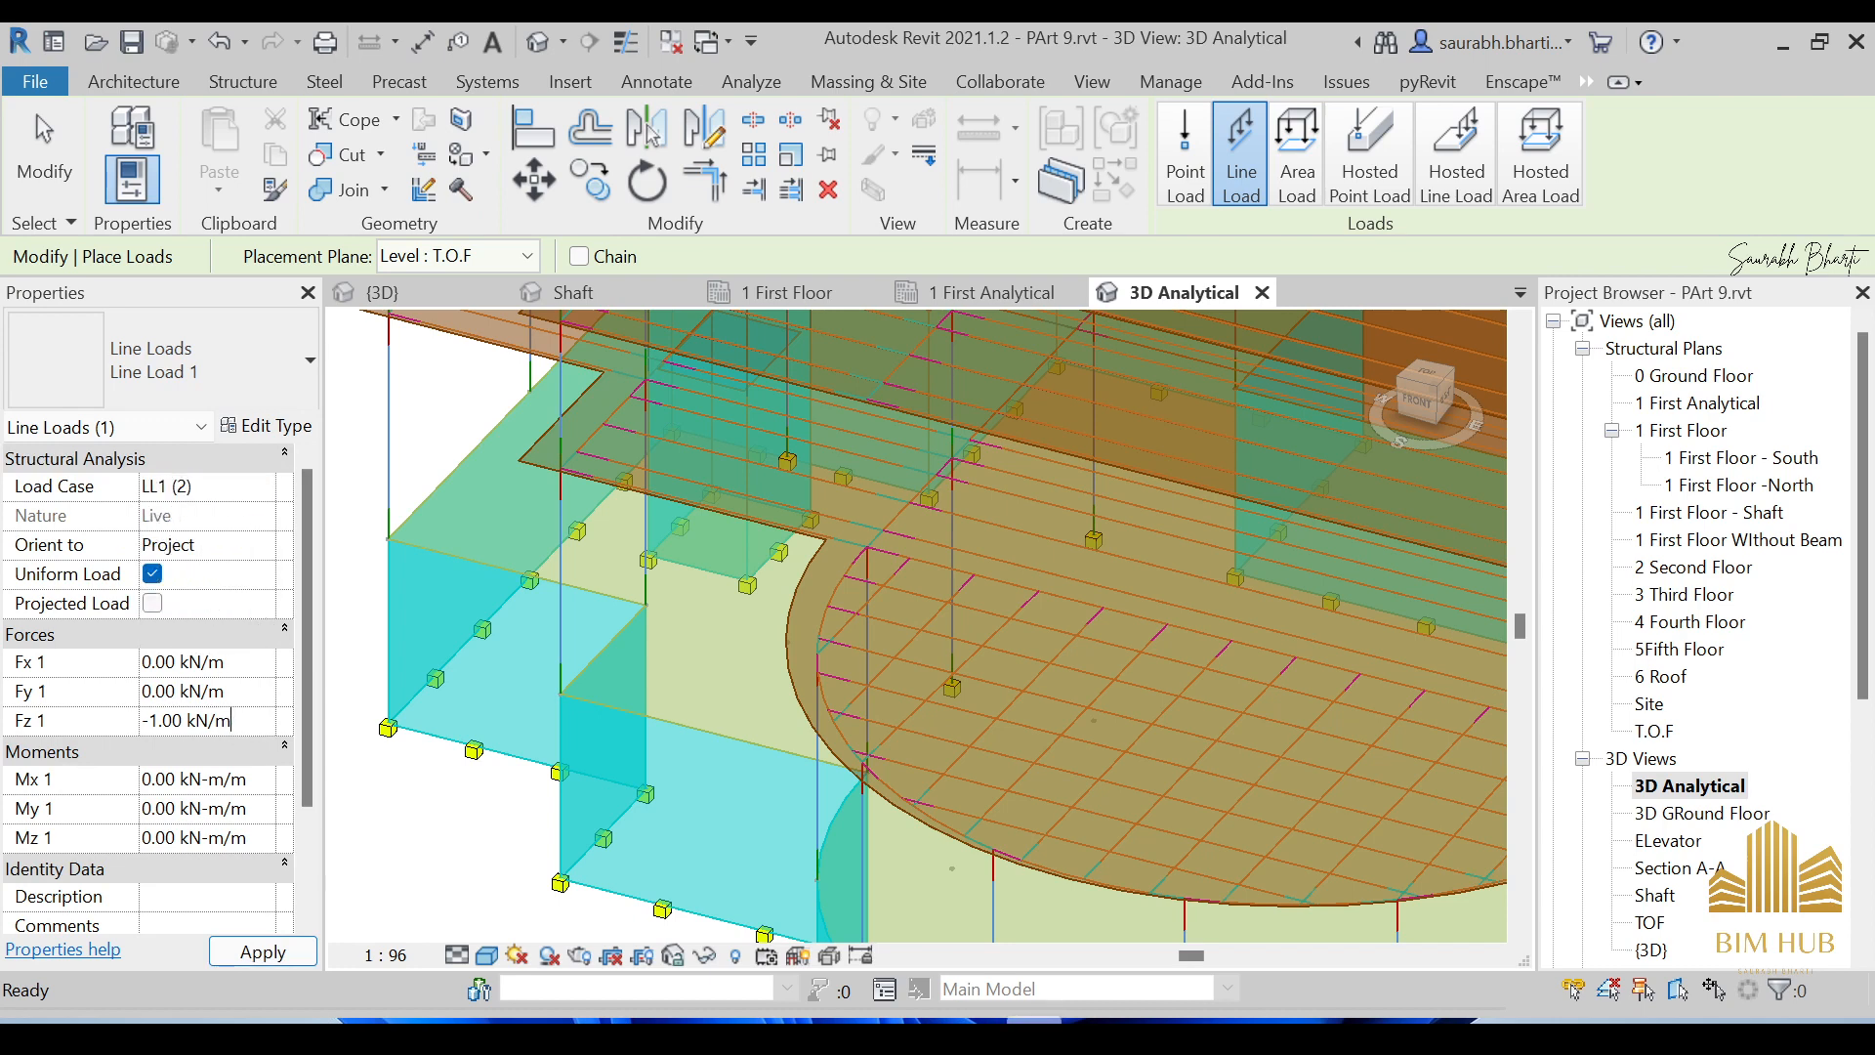
drag(242, 722, 142, 722)
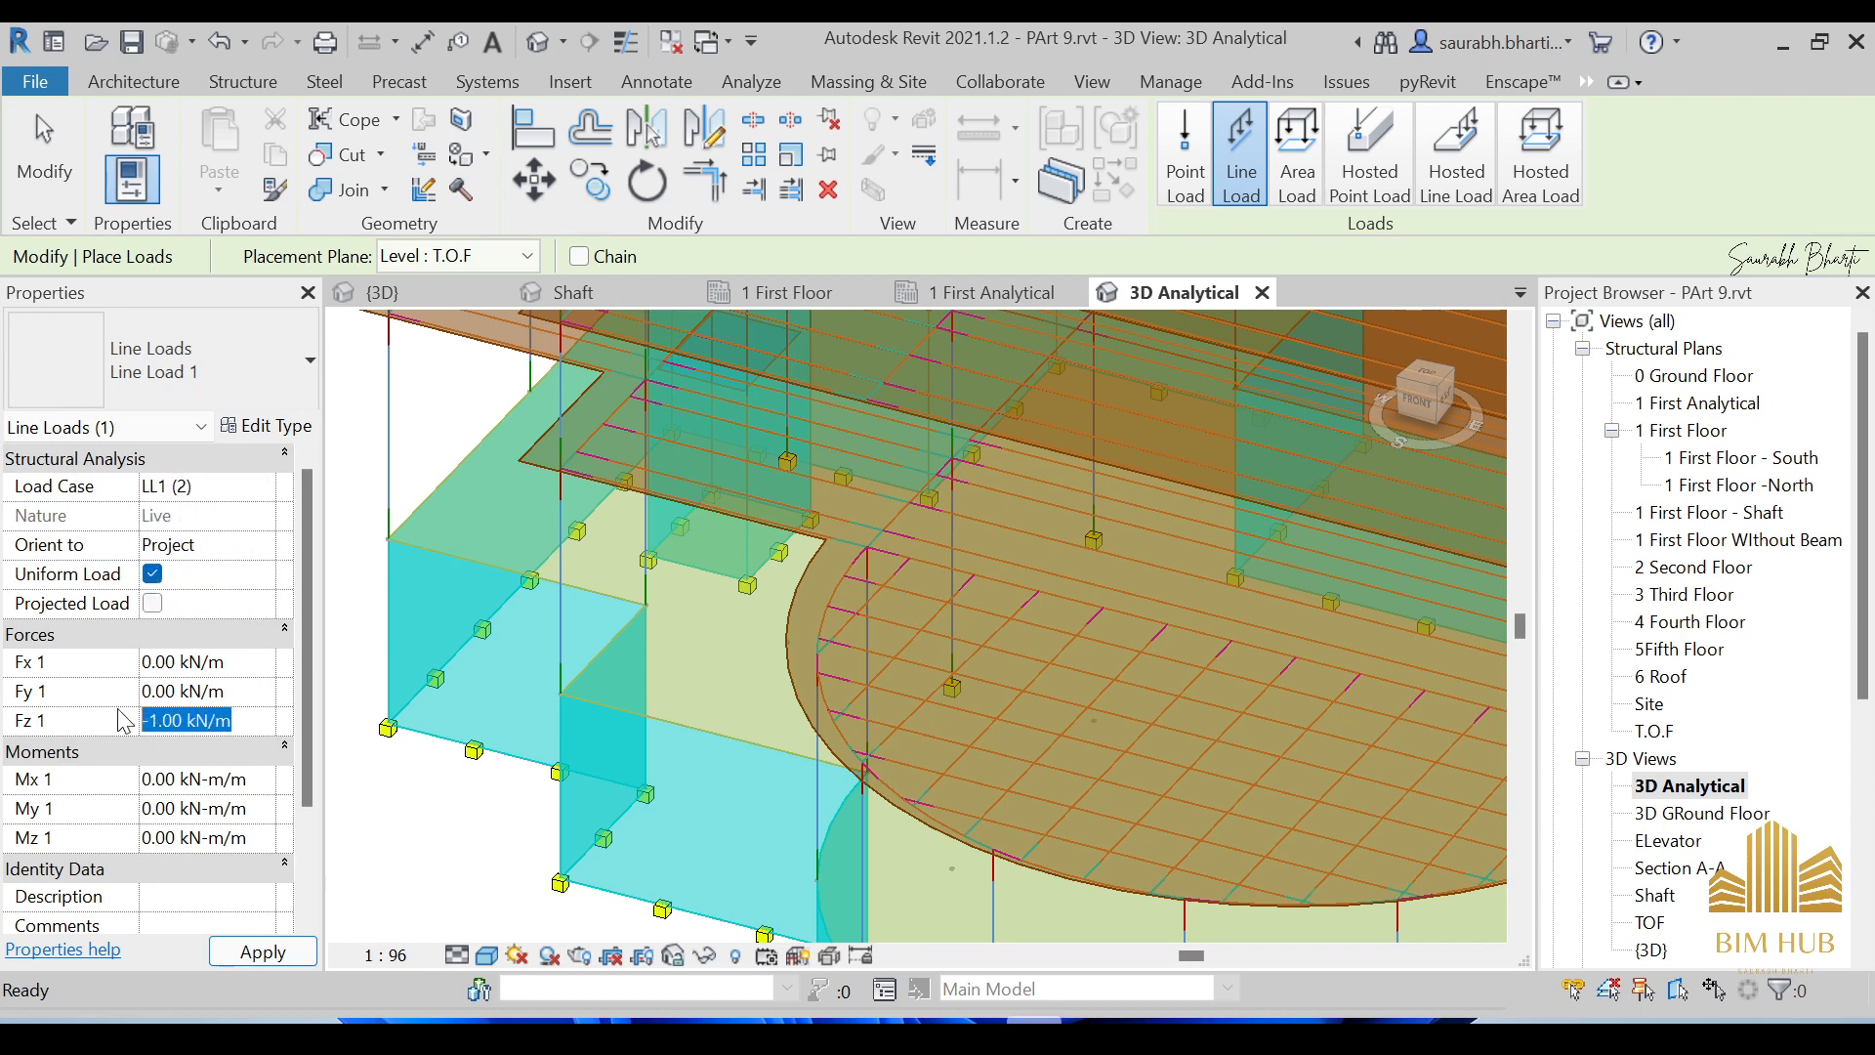
text(-4.80kn)
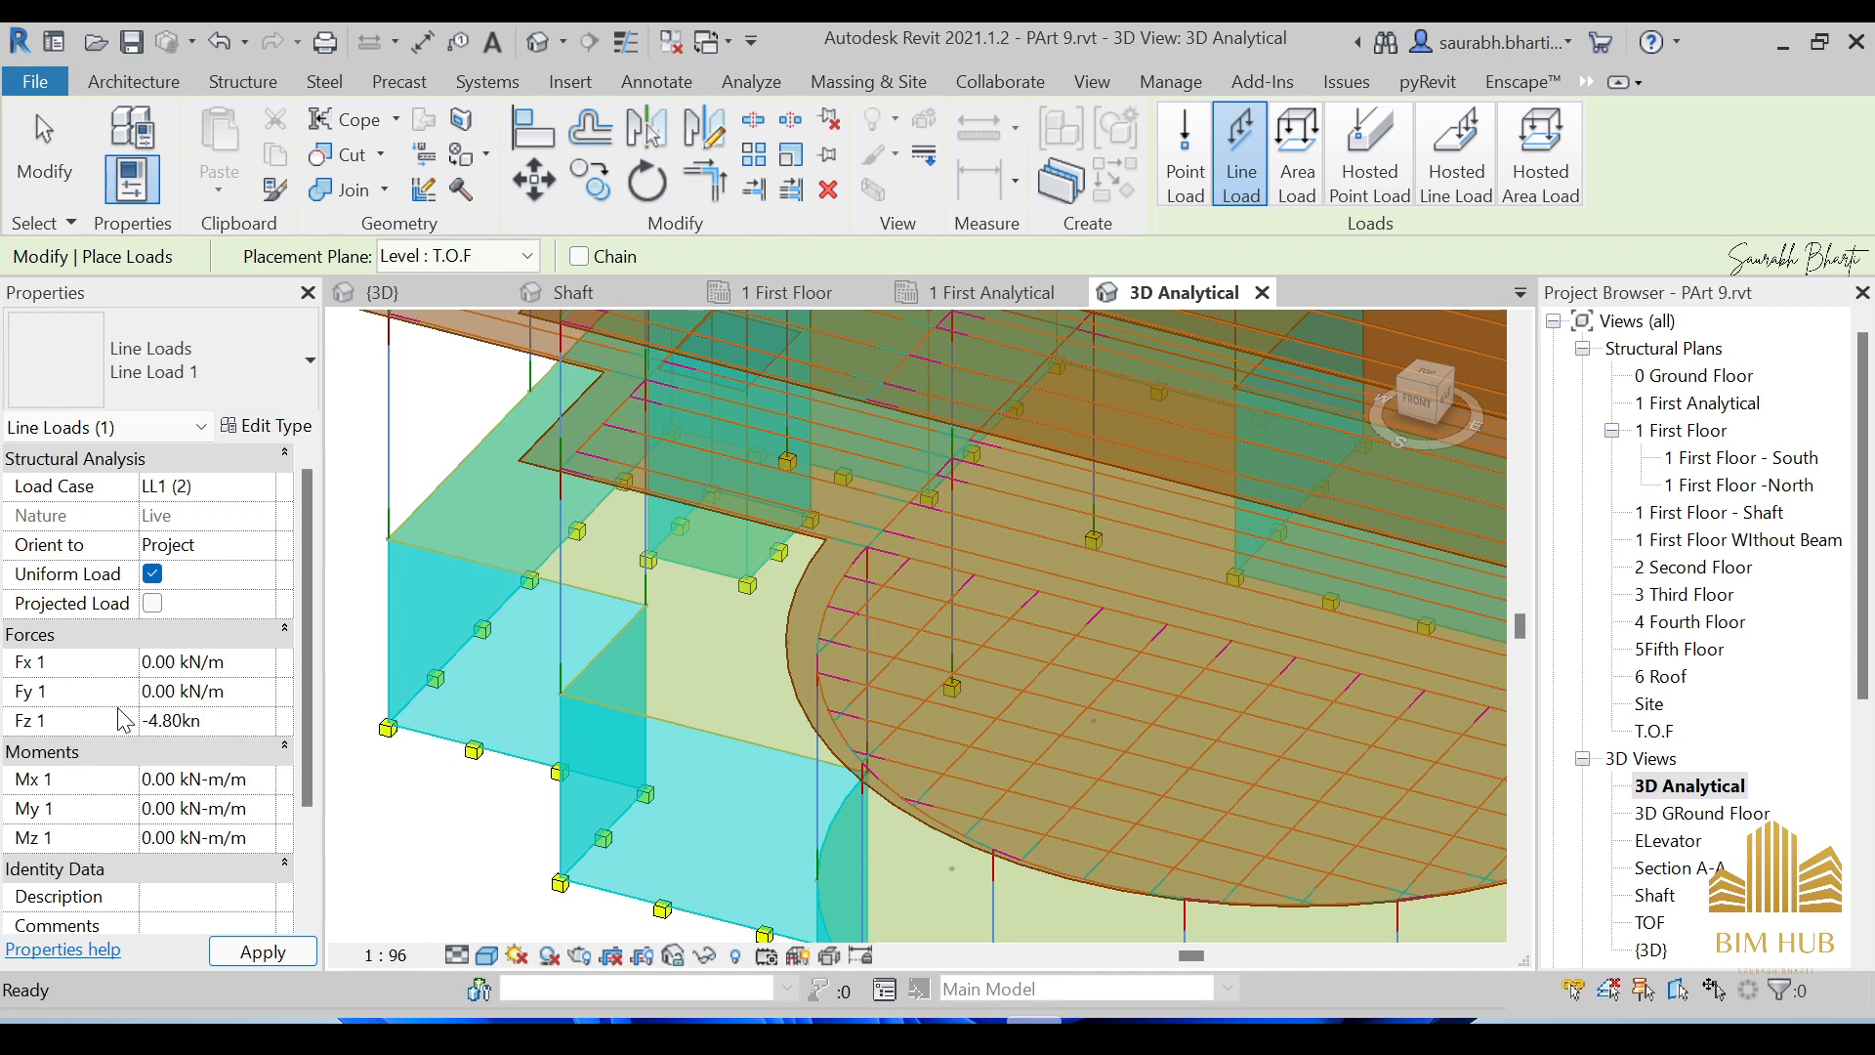
key(Escape)
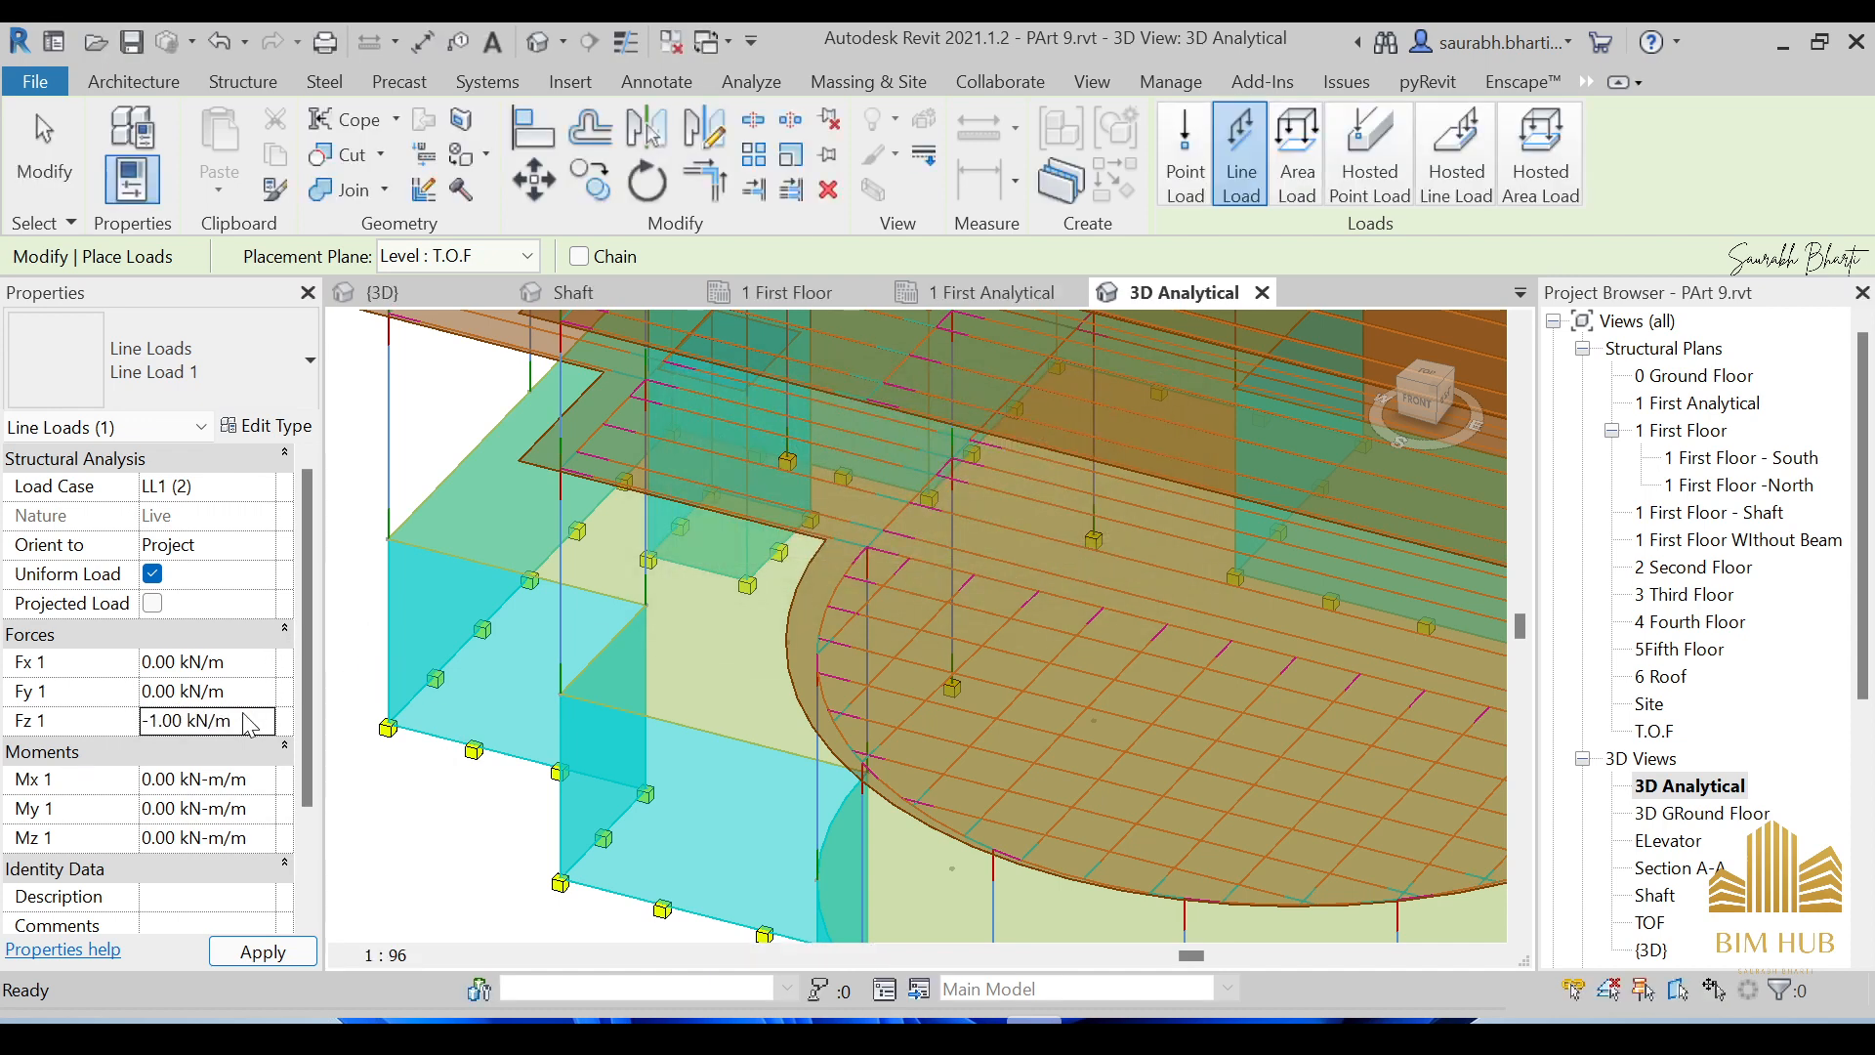
click(243, 716)
text(-)
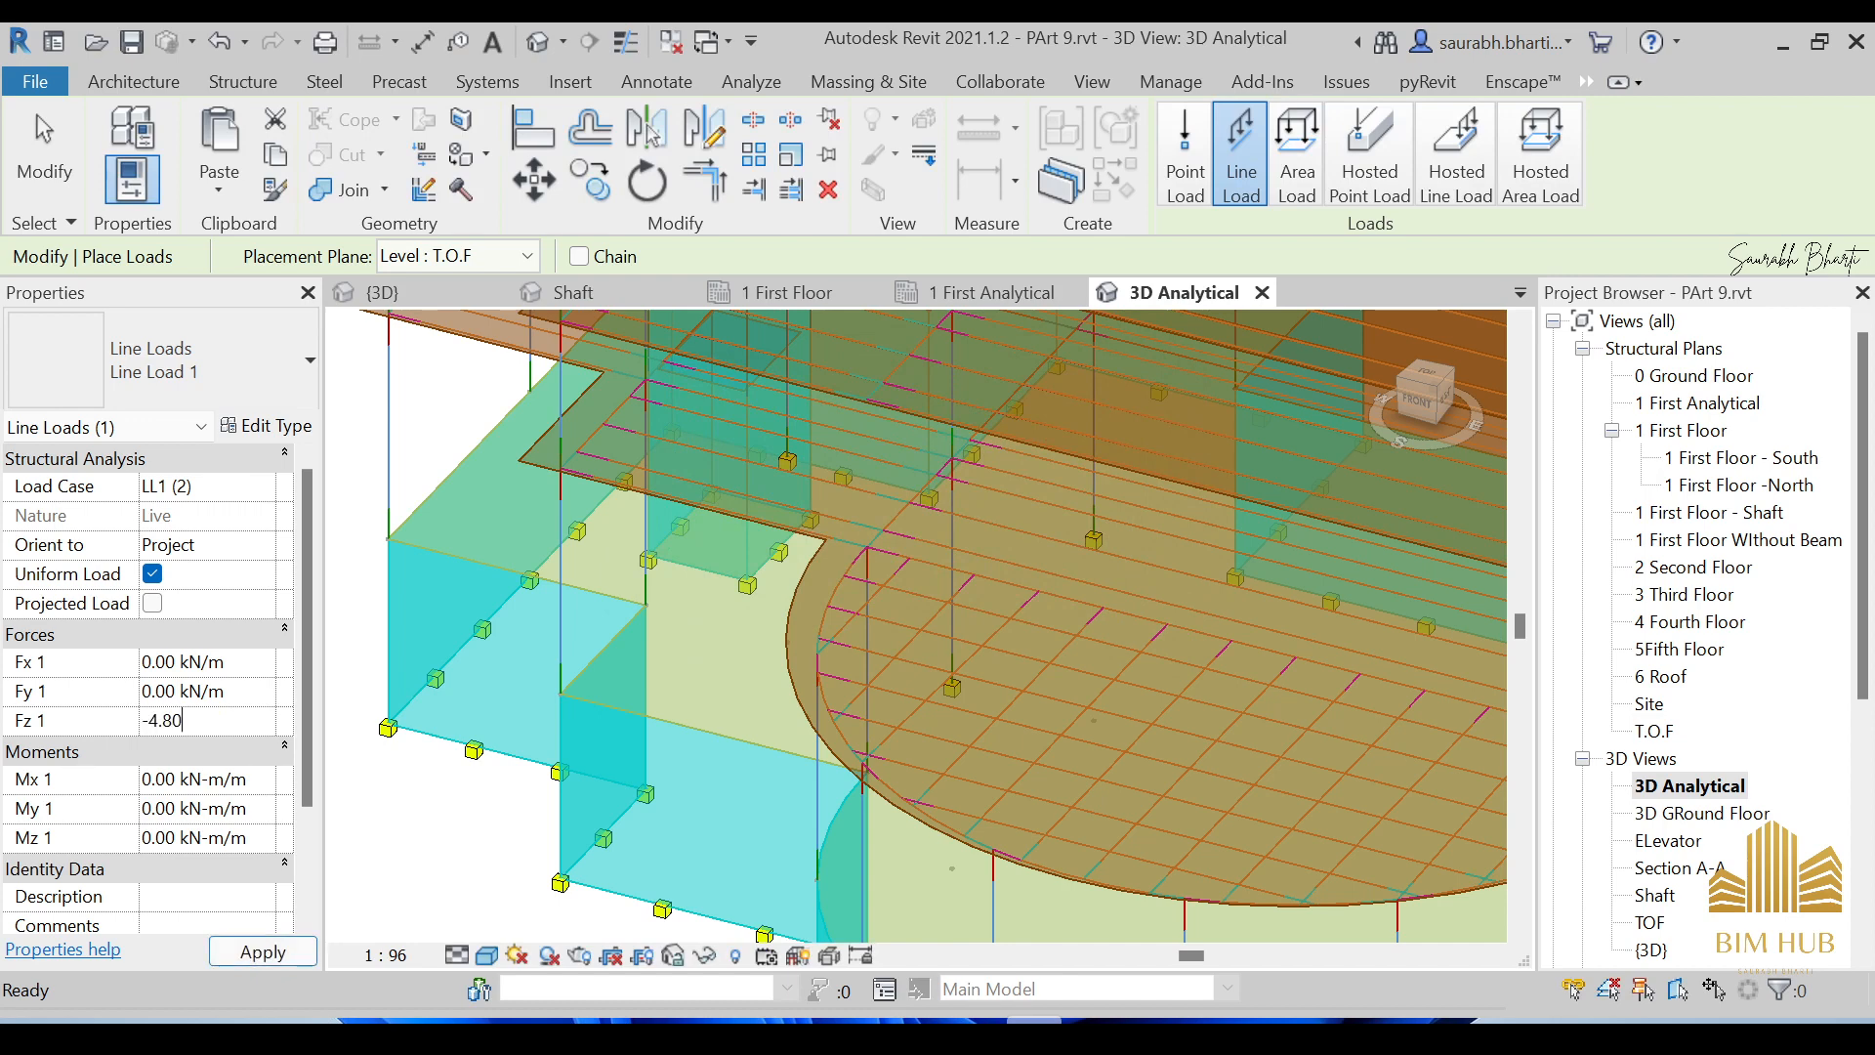
text(4.80)
key(Return)
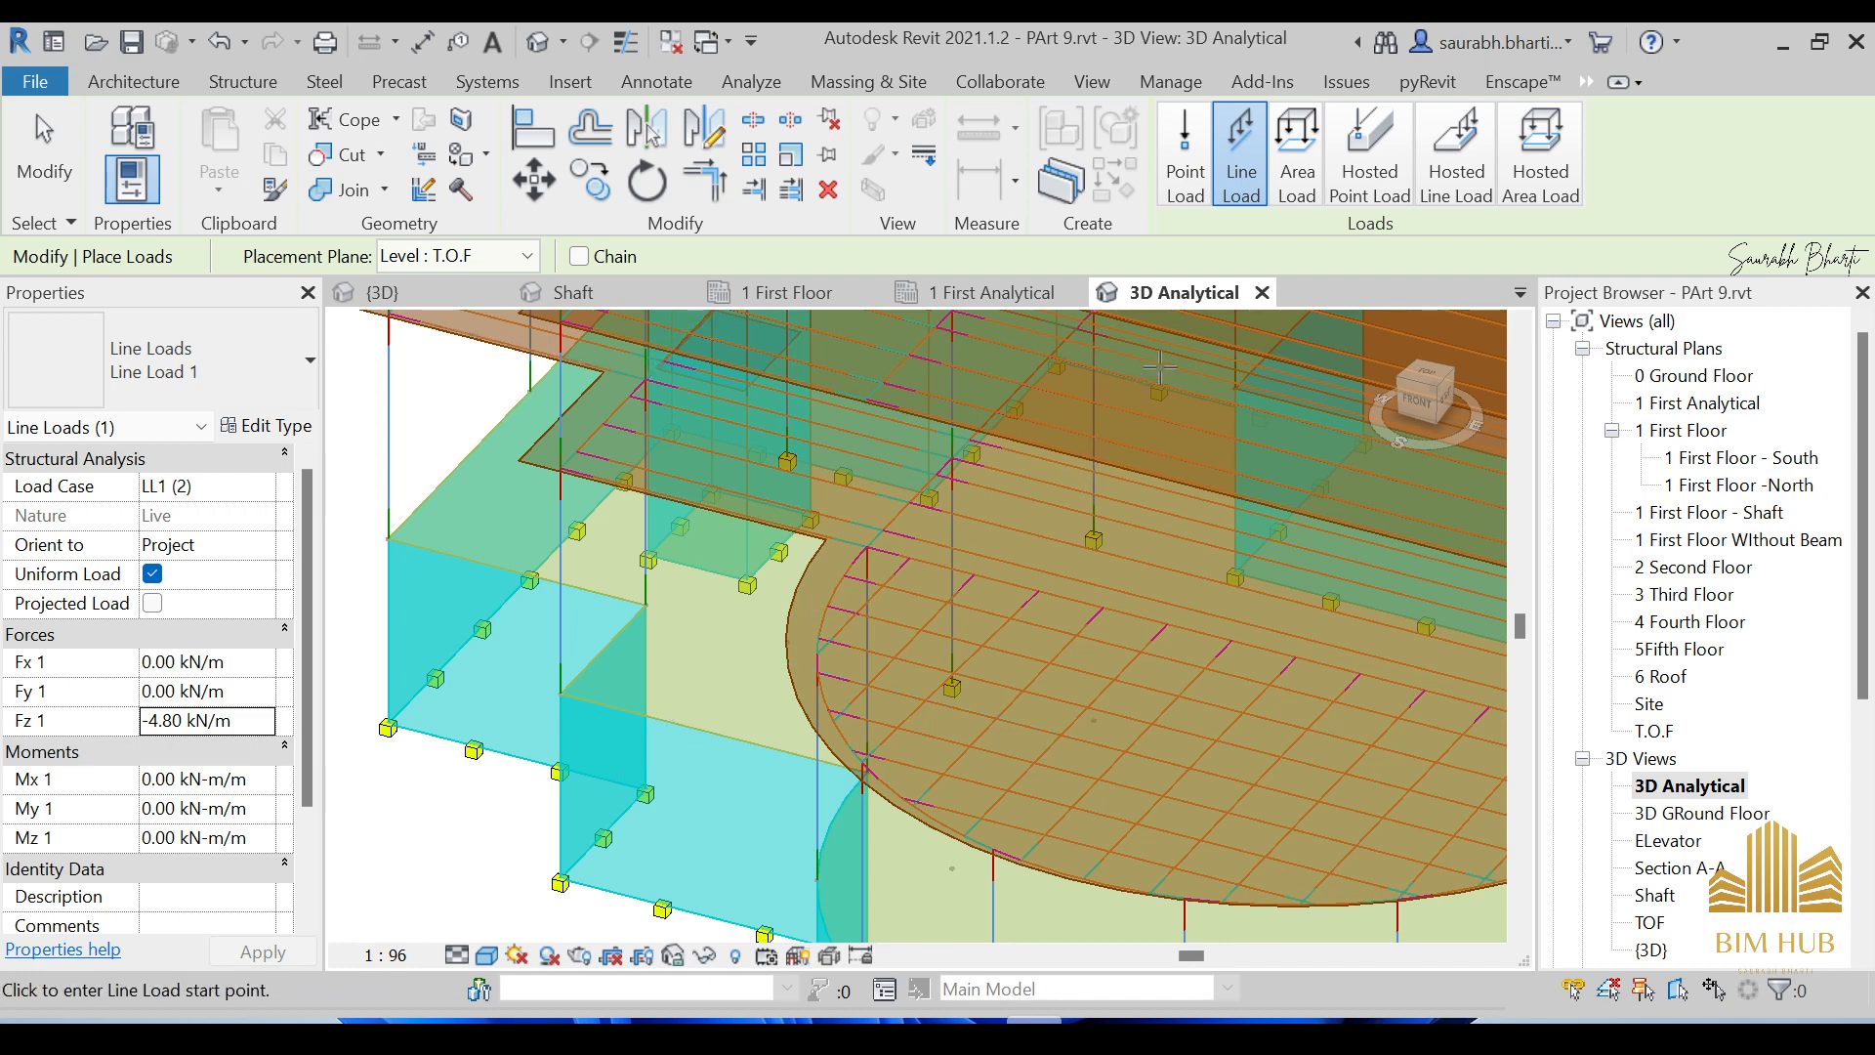
scroll(1162, 376, down, 3)
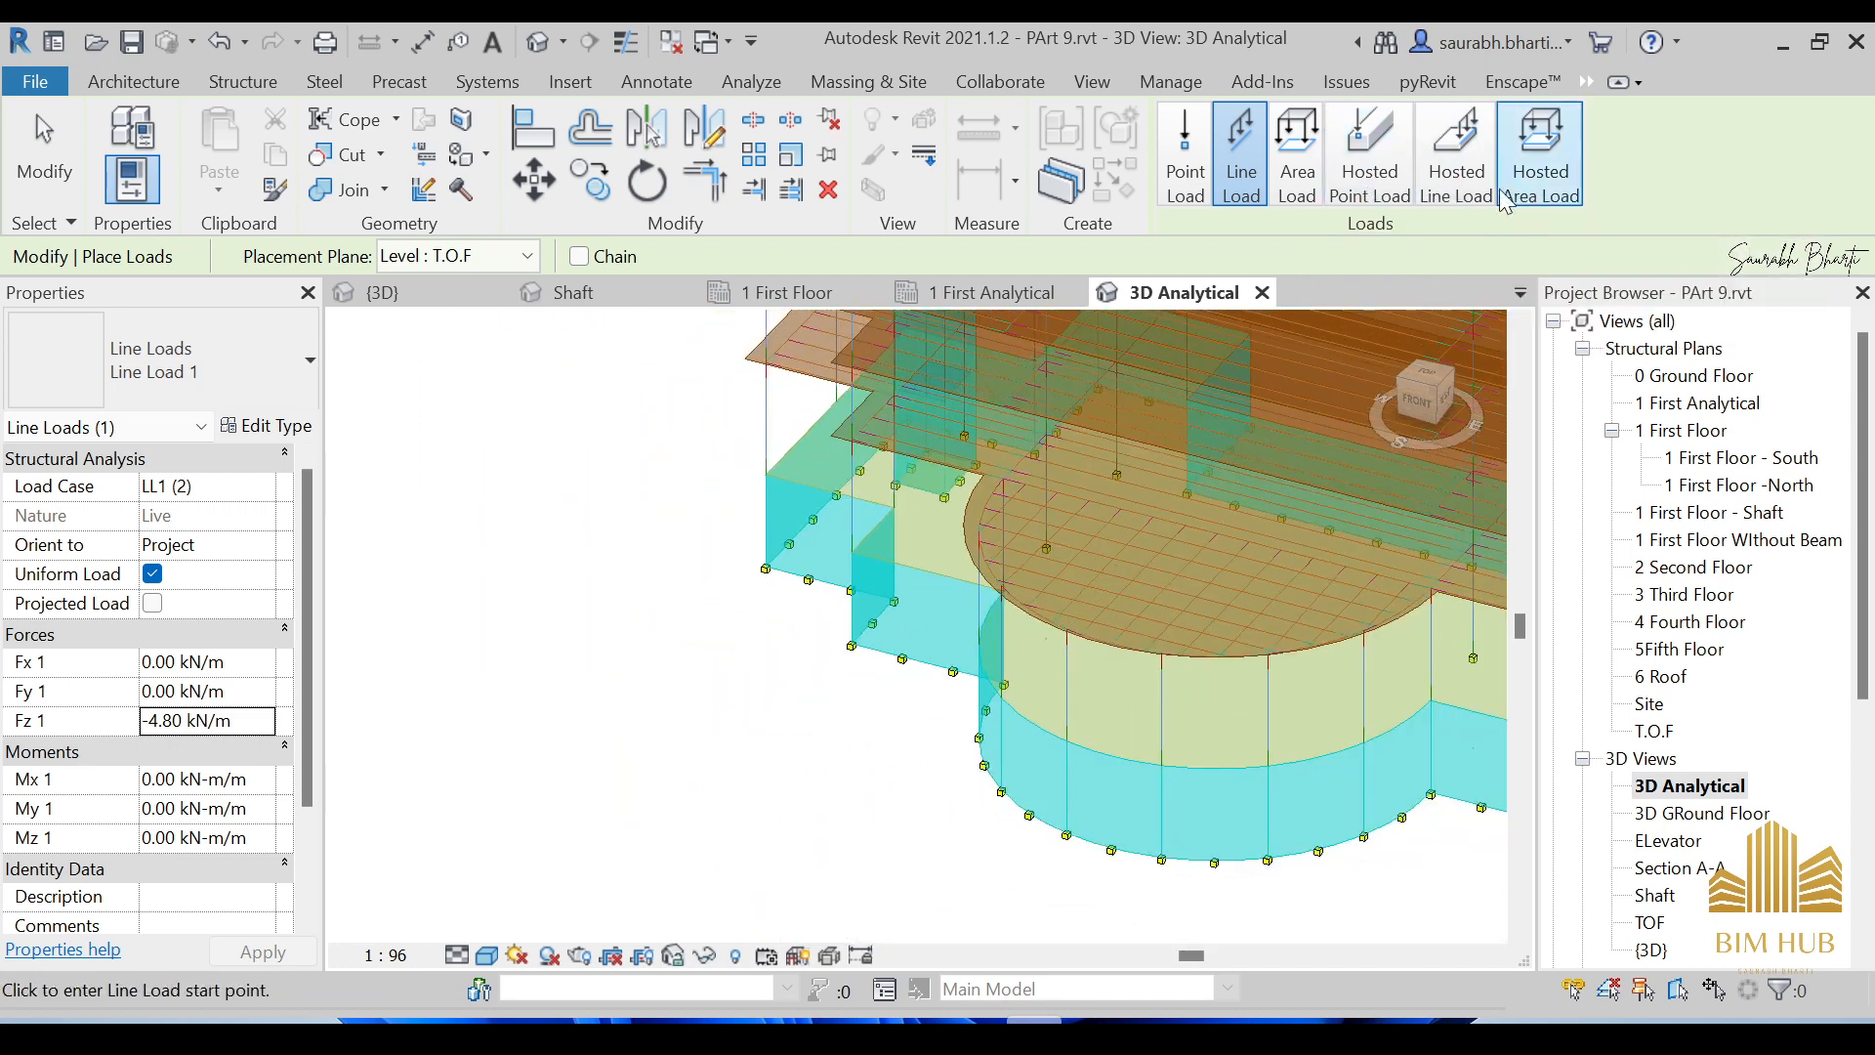
Start hosted area-load placement using the DL1 dead load case at Fz 1 -1.00 kN/m².
click(1570, 172)
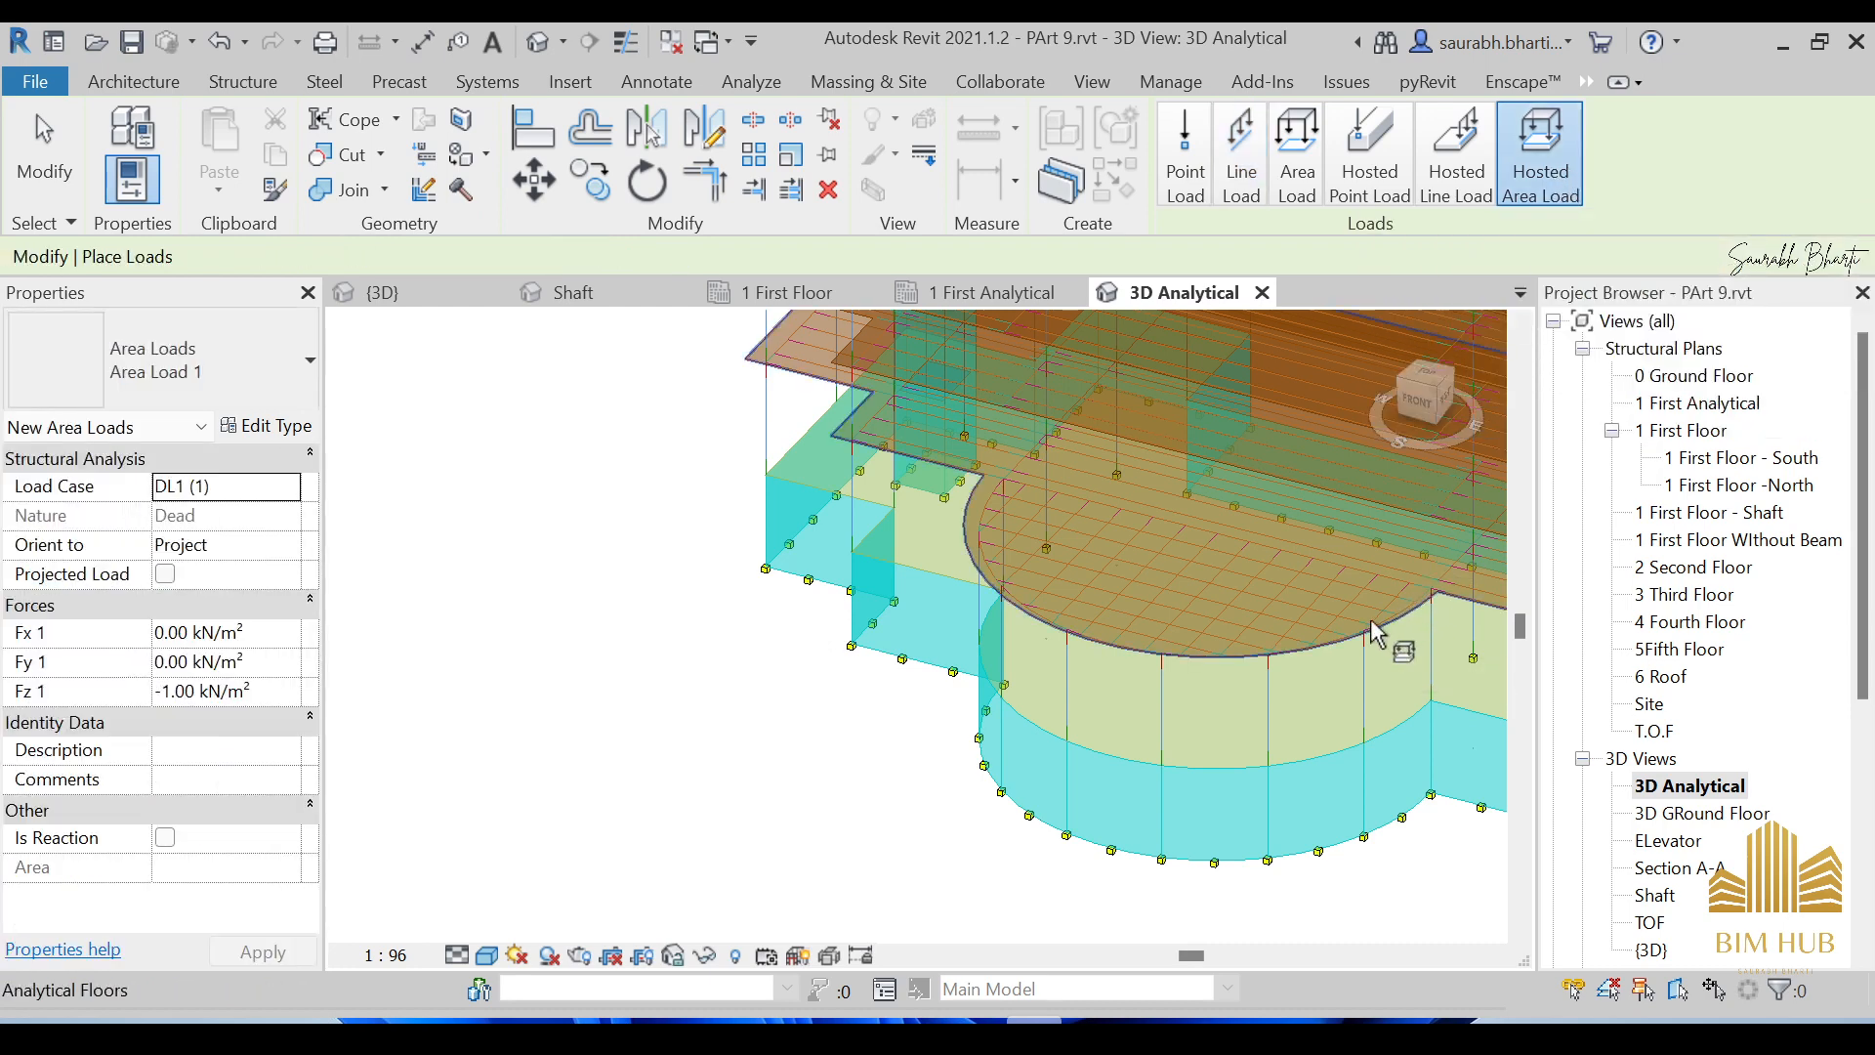
scroll(1369, 618, down, 5)
shift+middle_drag(1189, 491, 1221, 536)
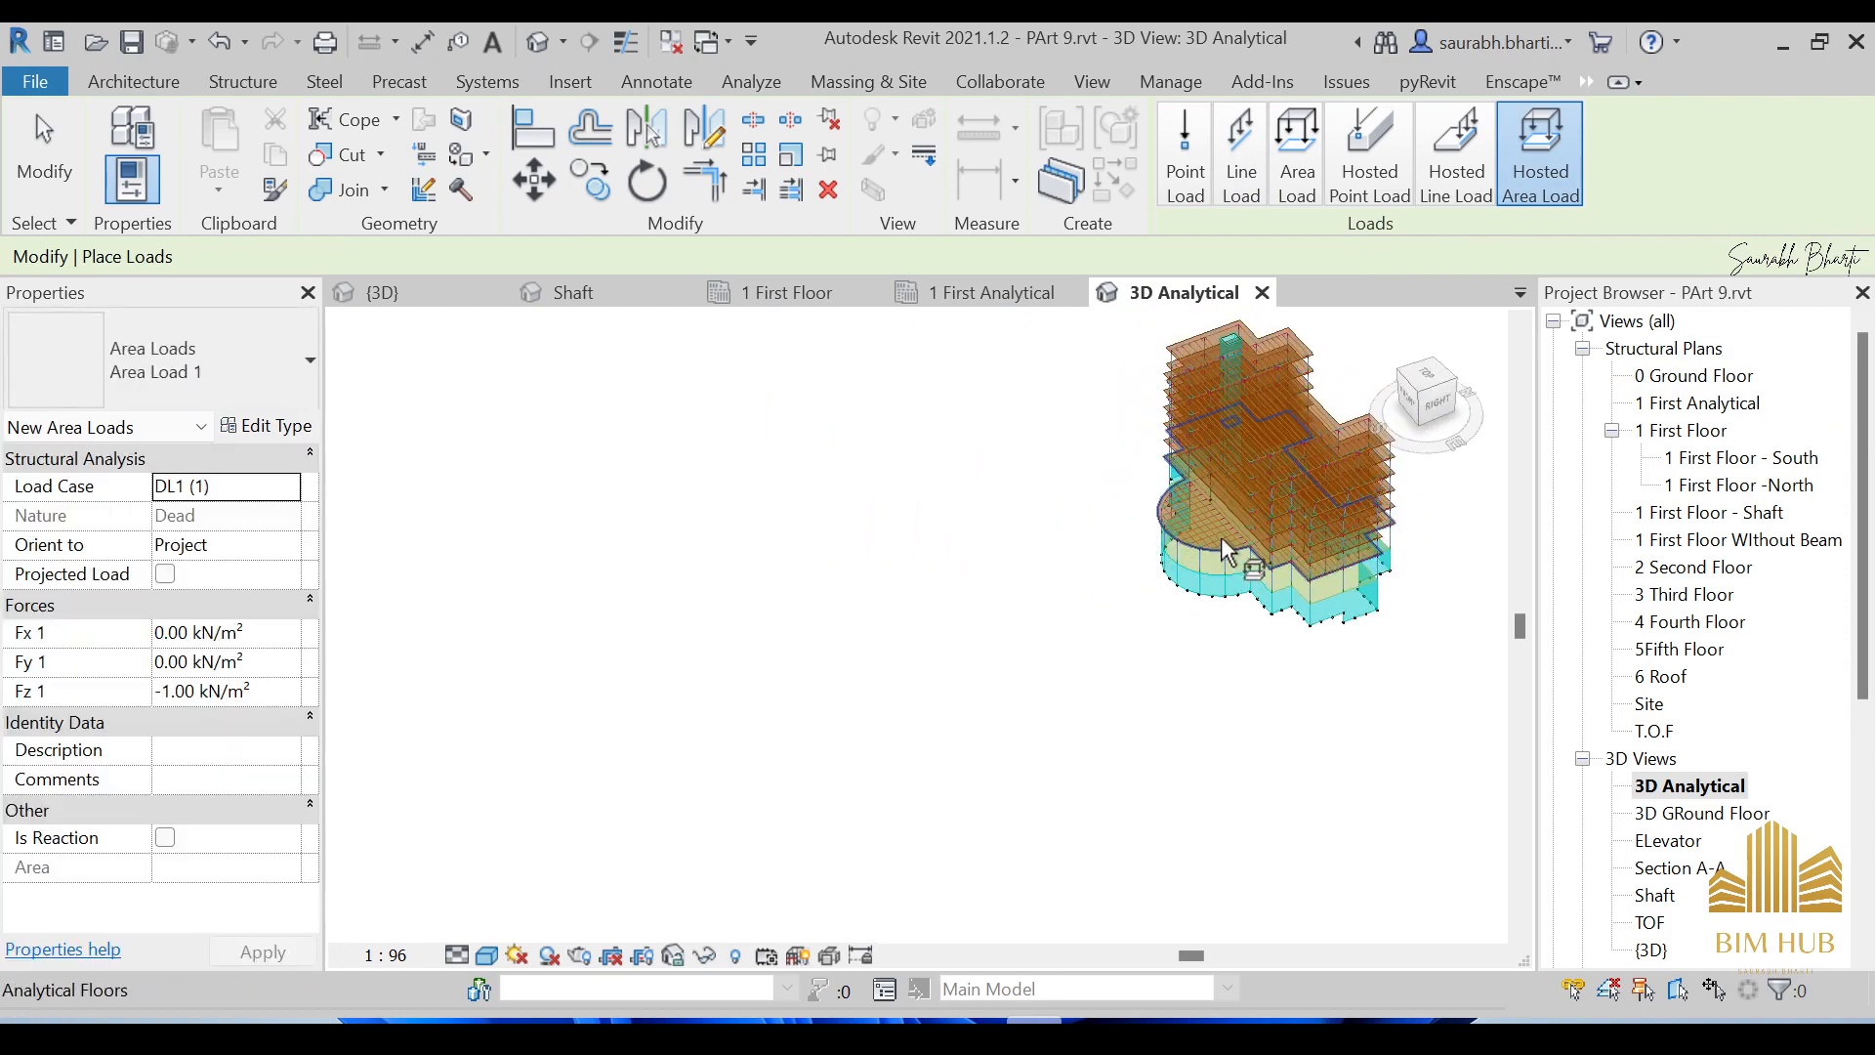
scroll(1221, 537, up, 5)
scroll(1077, 447, down, 3)
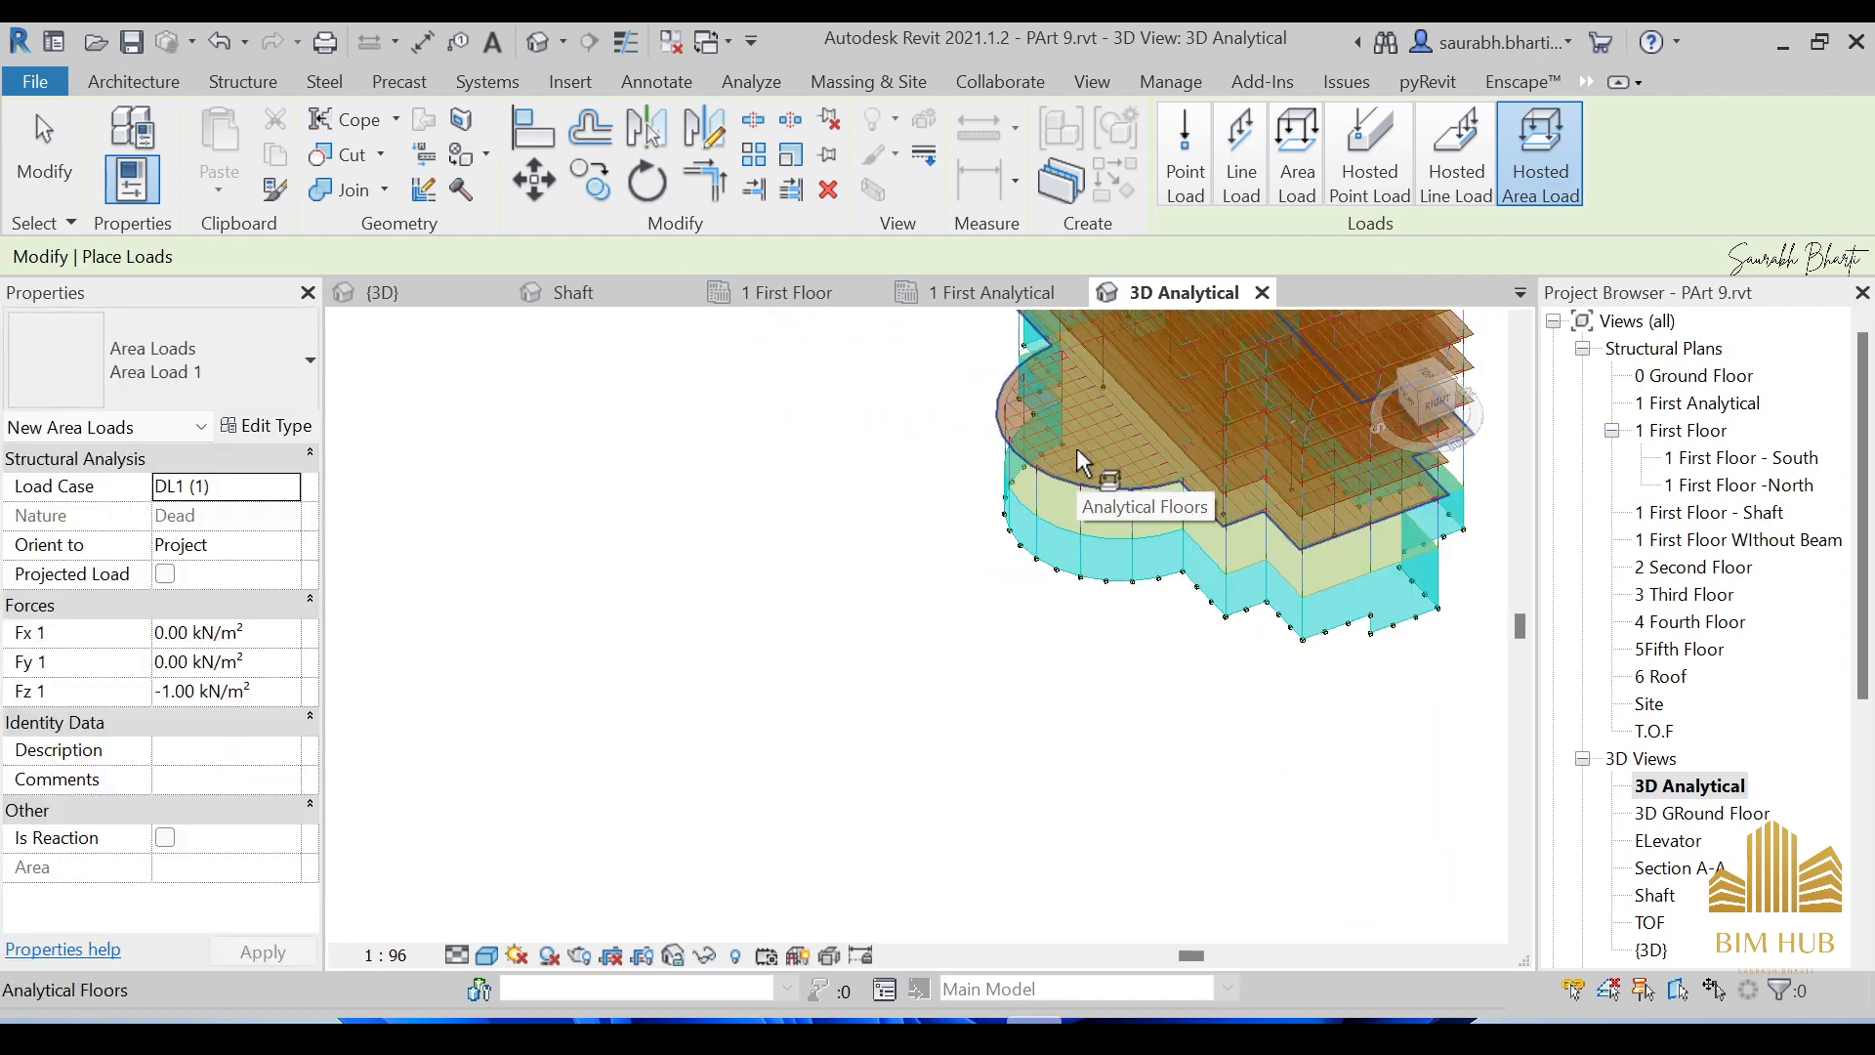
shift+middle_drag(1077, 448, 1090, 686)
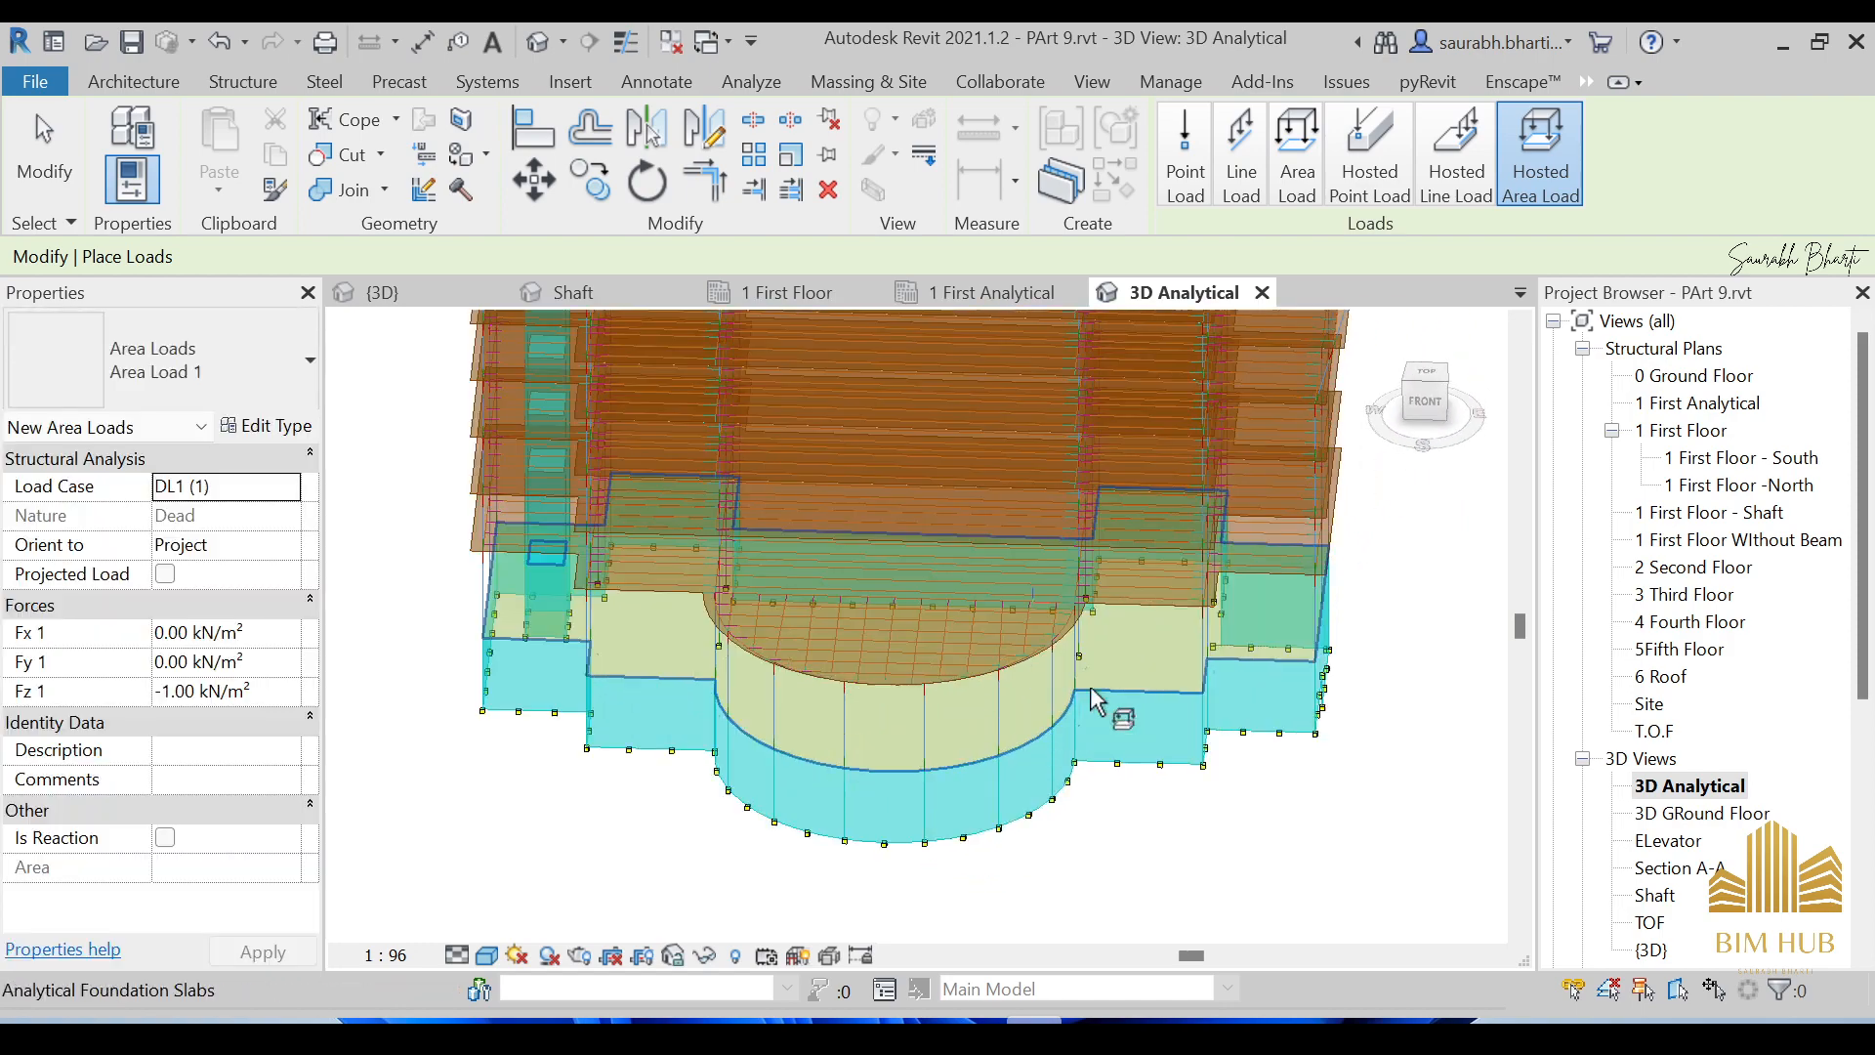
scroll(1053, 601, up, 4)
scroll(1170, 589, down, 4)
shift+middle_drag(1170, 589, 1187, 625)
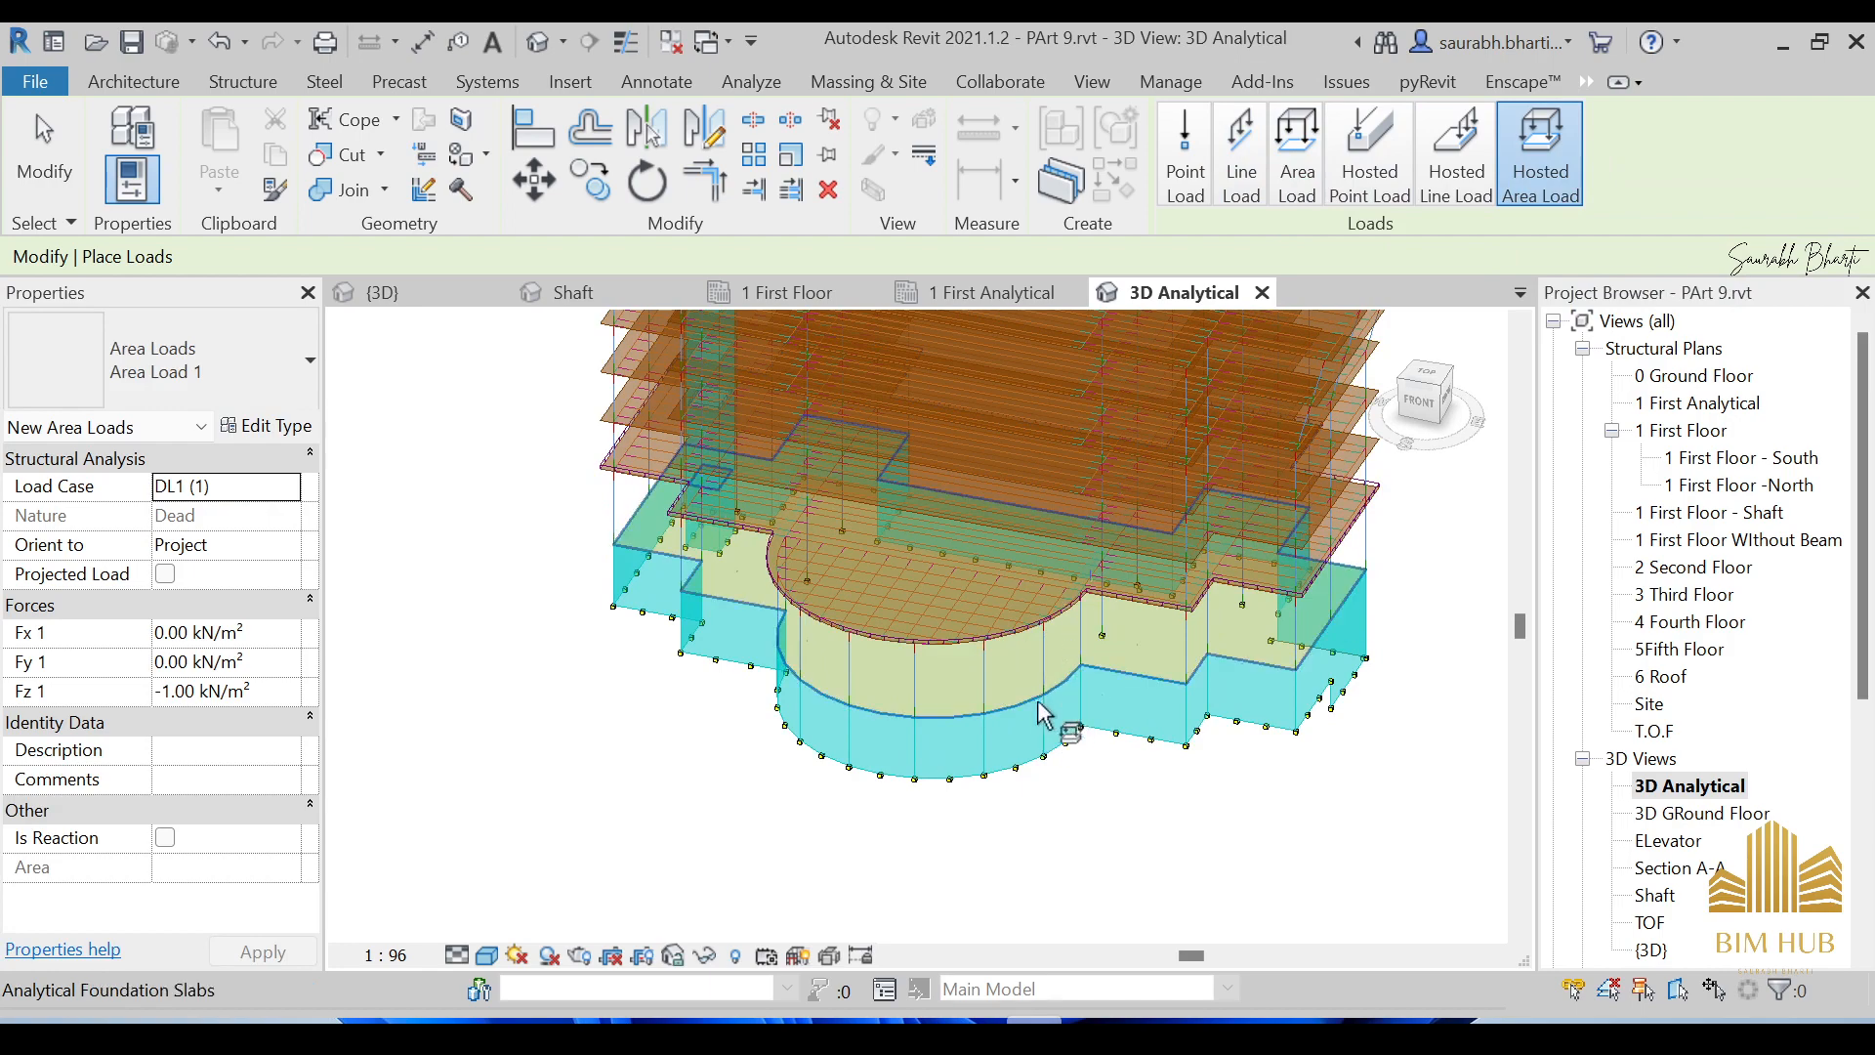
Orbit to a near-front view and display the analytical model as Hidden Line.
shift+middle_drag(1043, 705, 1151, 441)
shift+middle_drag(1180, 361, 1075, 576)
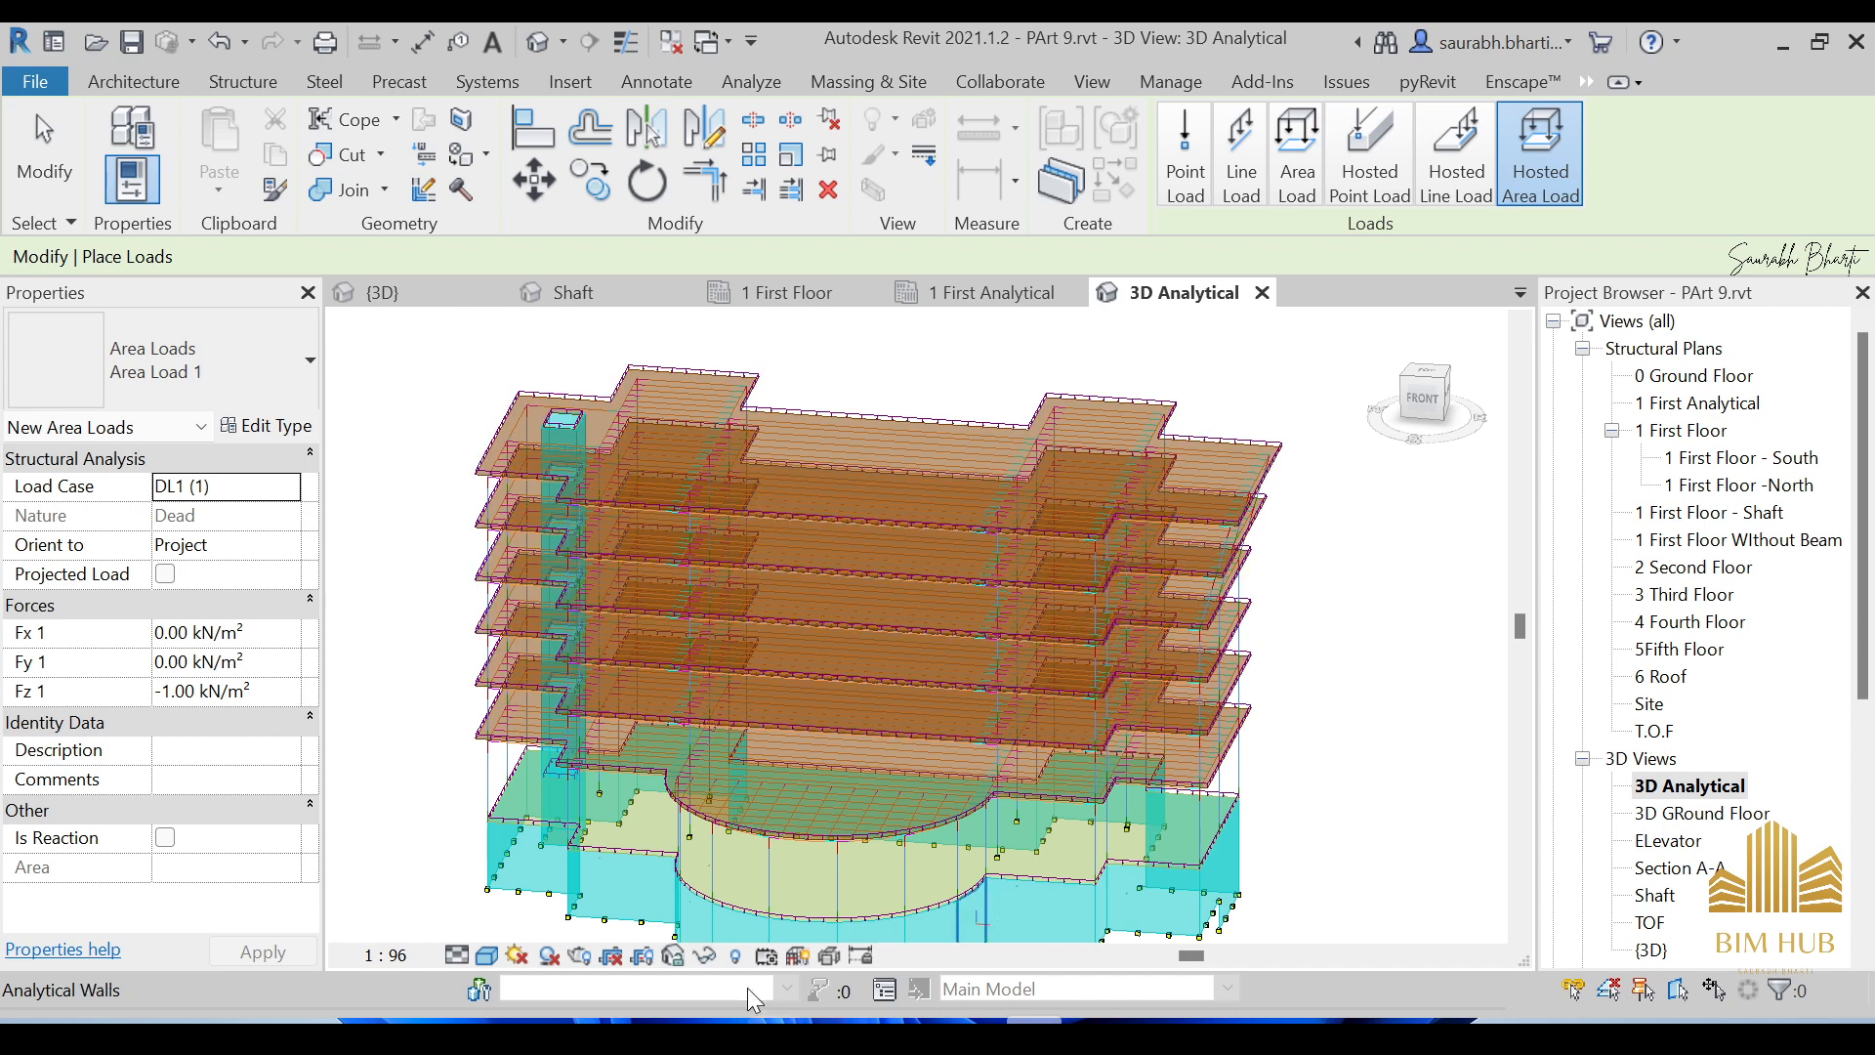
click(485, 954)
click(528, 833)
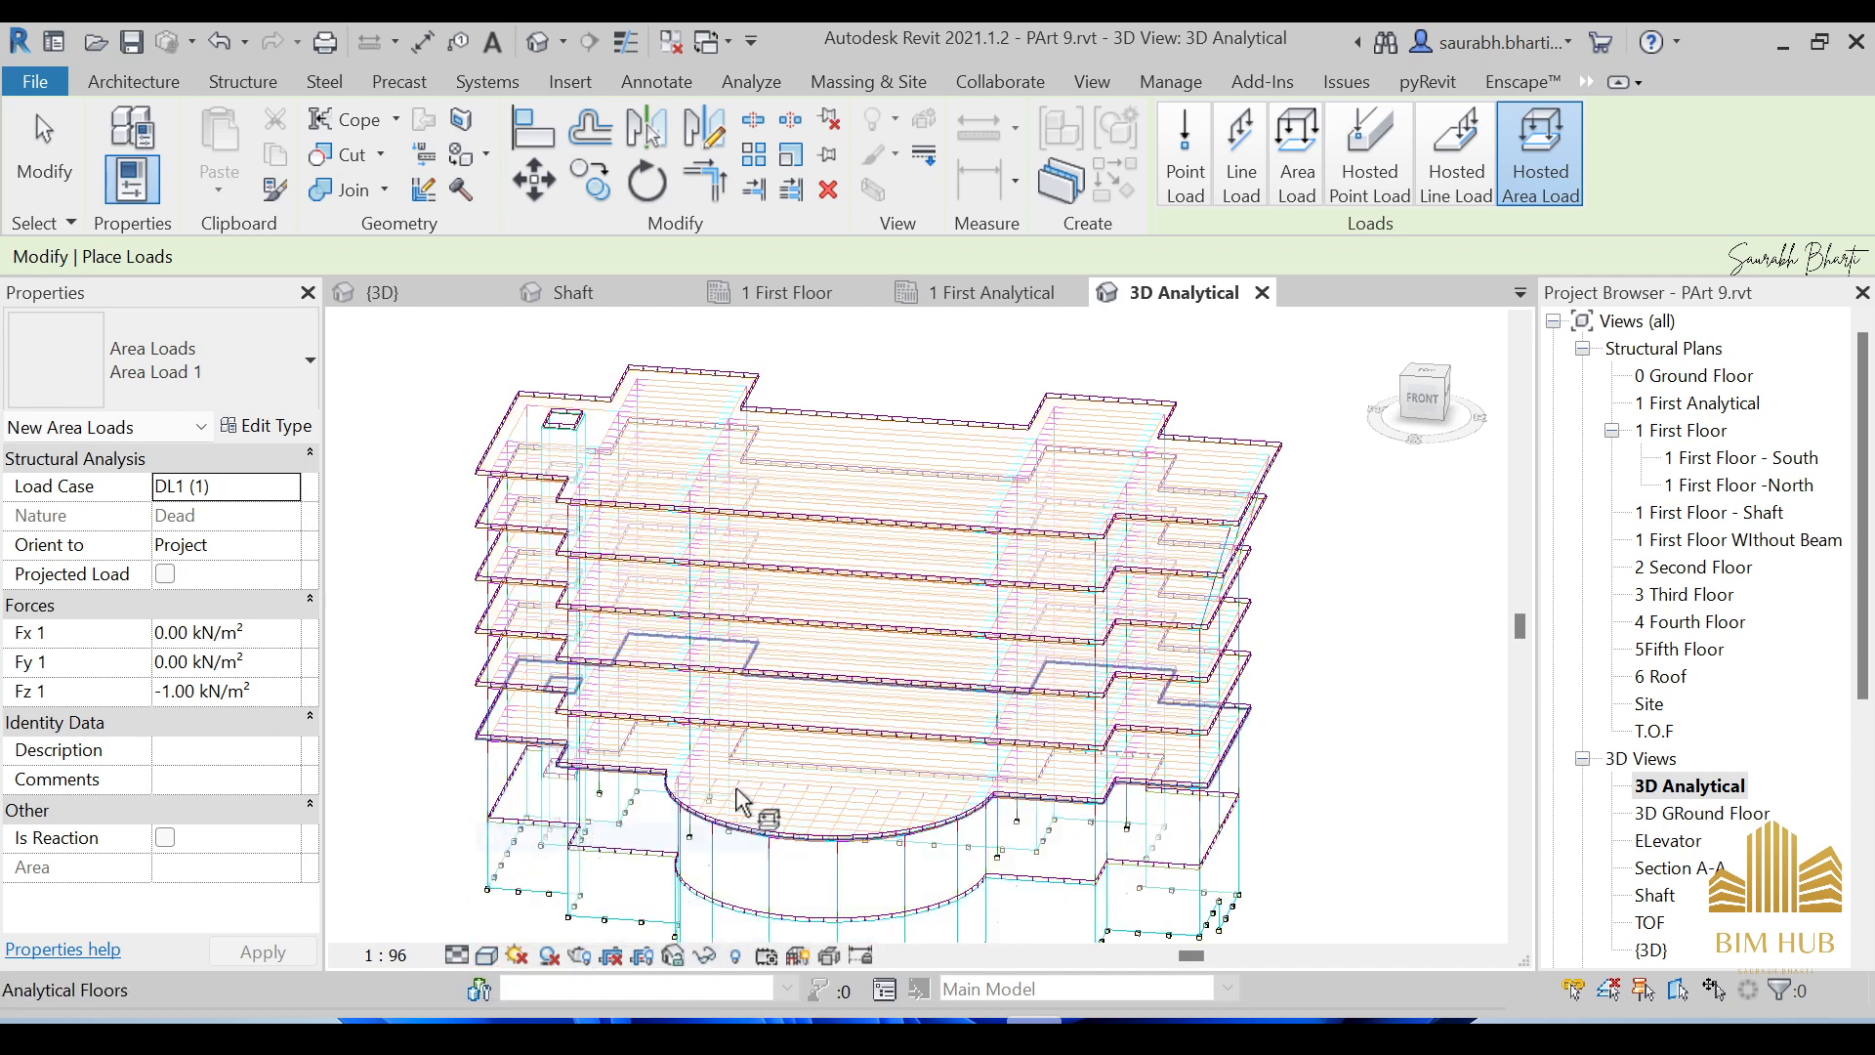
scroll(897, 835, up, 5)
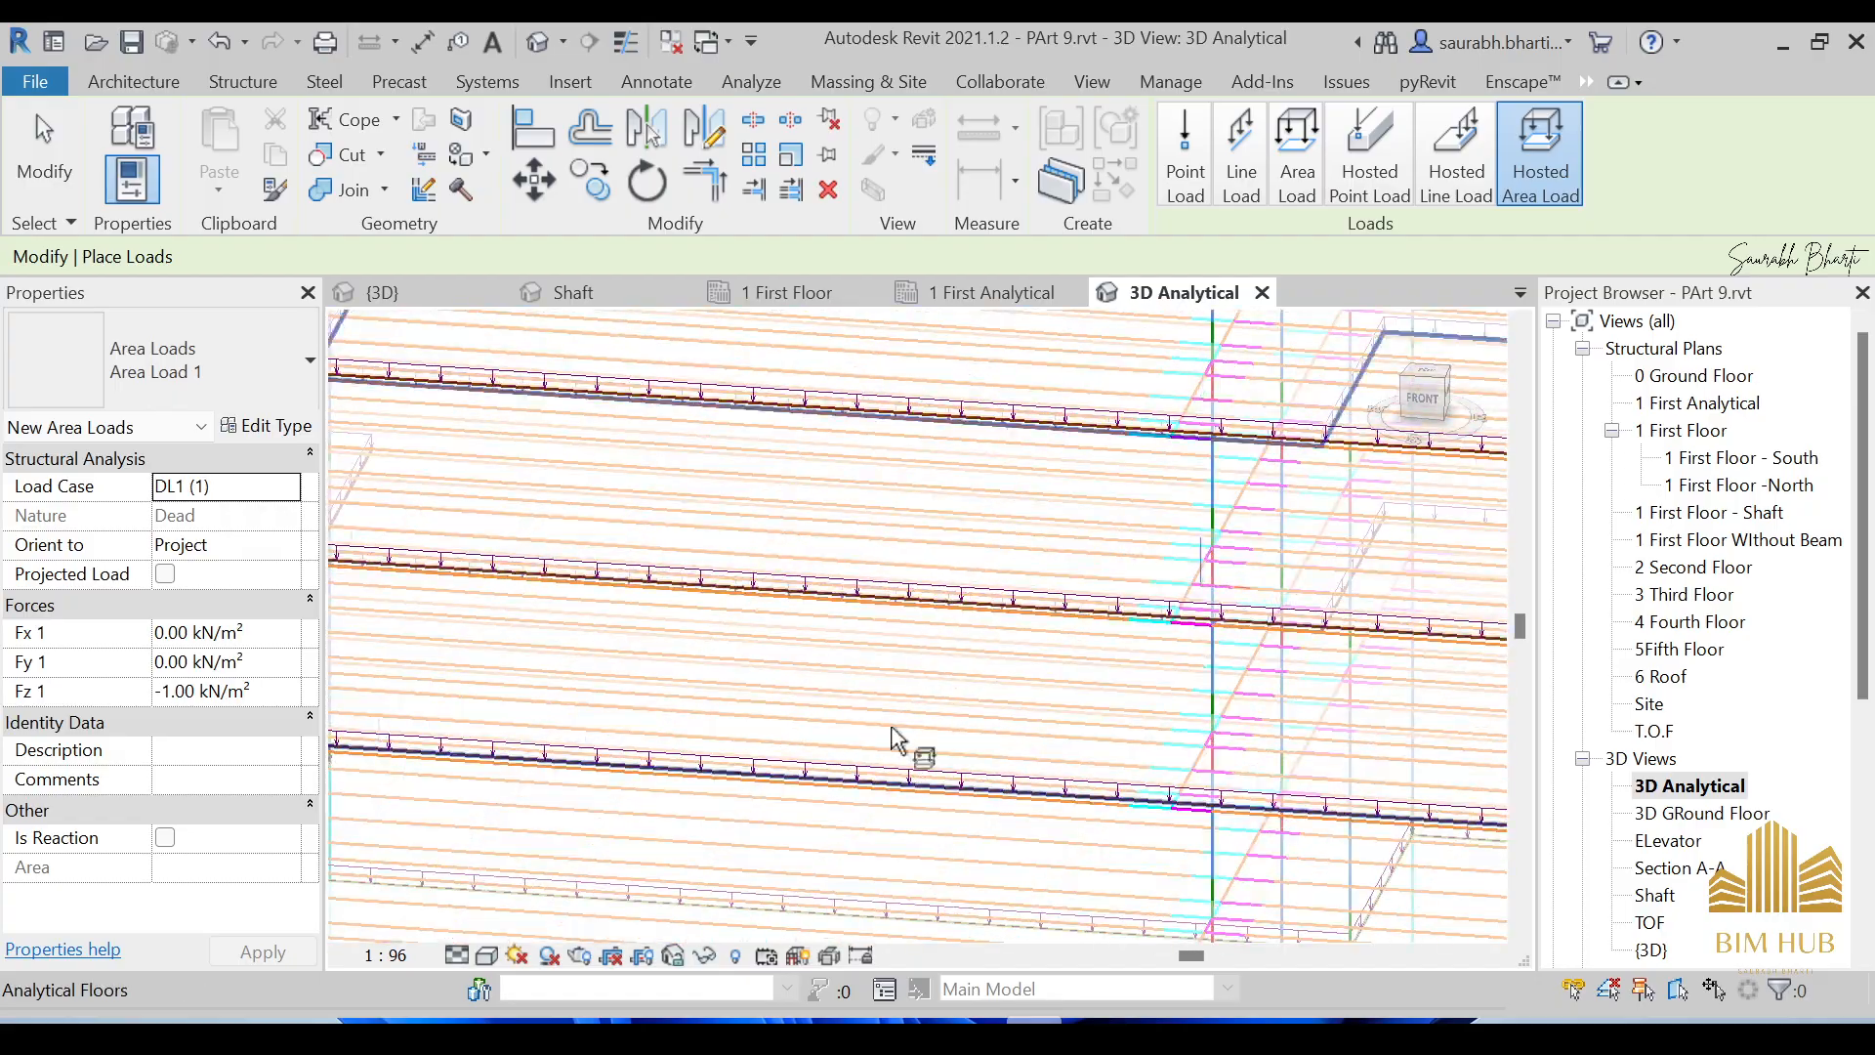
Try the Wireframe visual style, then return to Hidden Line.
click(487, 954)
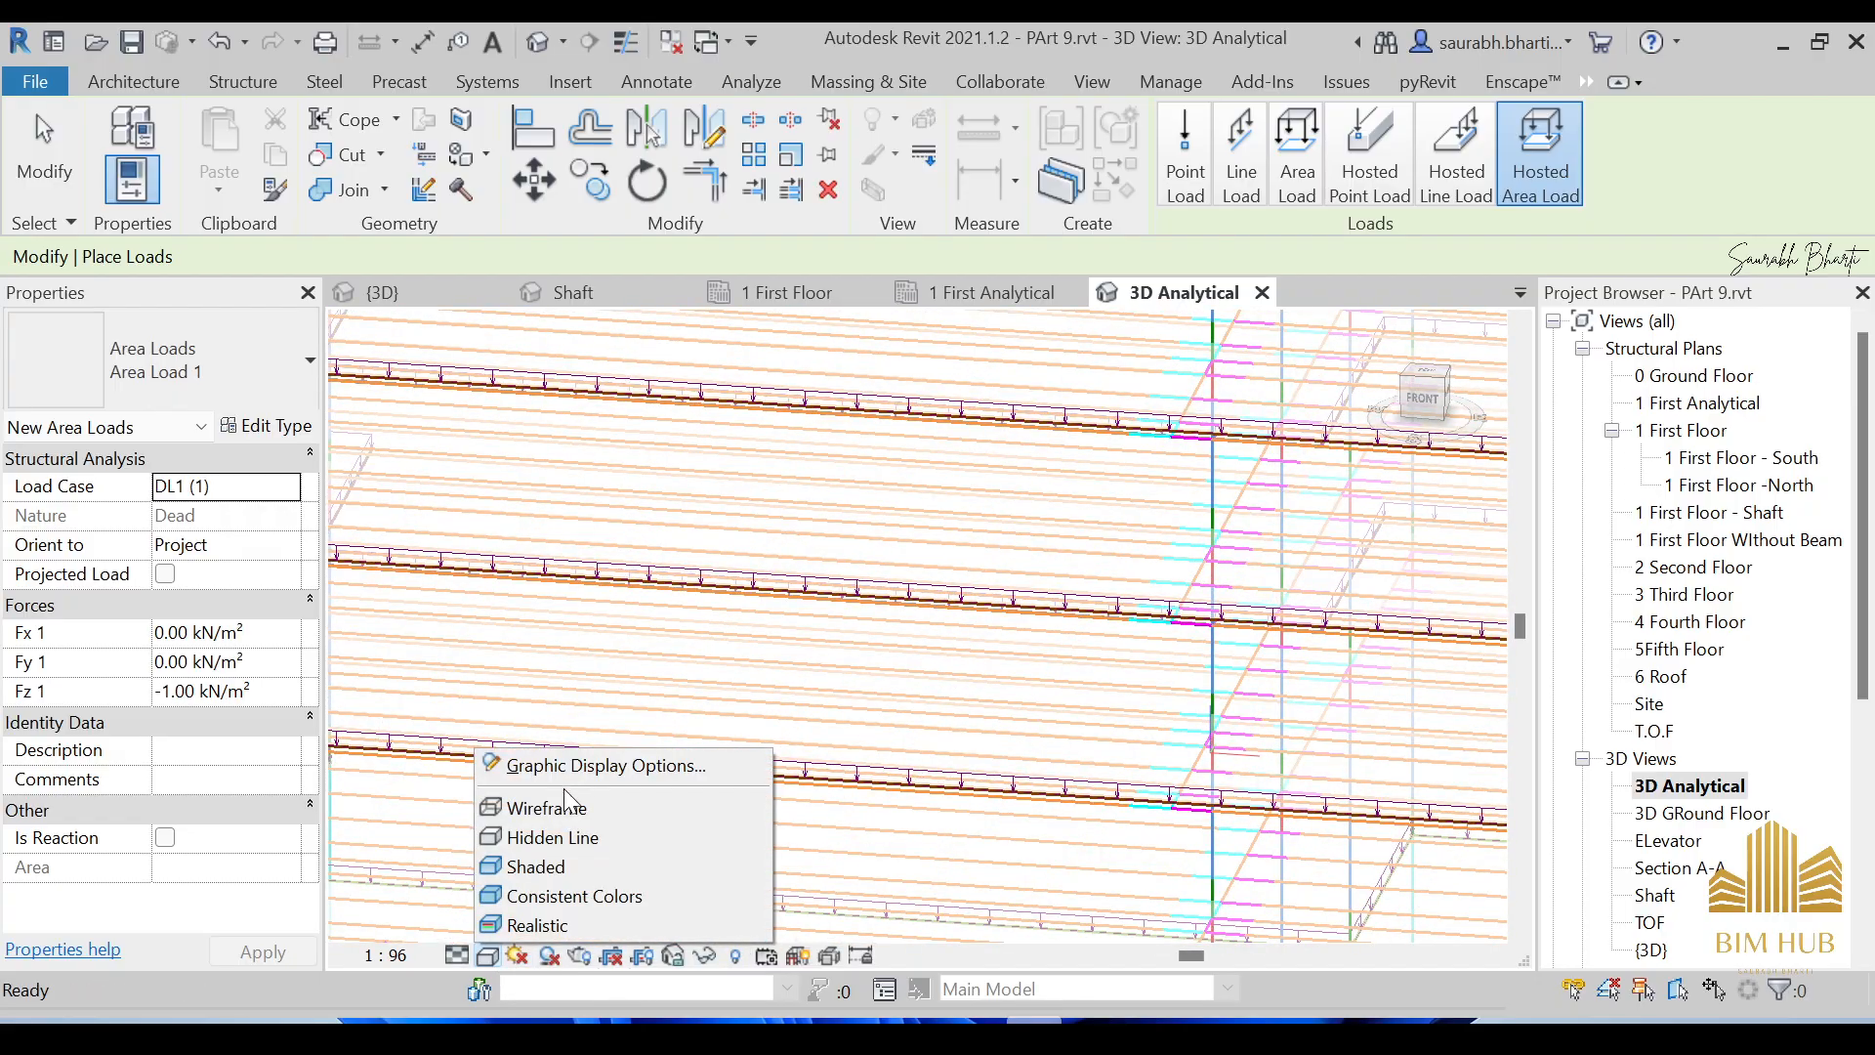
click(723, 807)
scroll(772, 756, down, 5)
shift+middle_drag(954, 570, 973, 469)
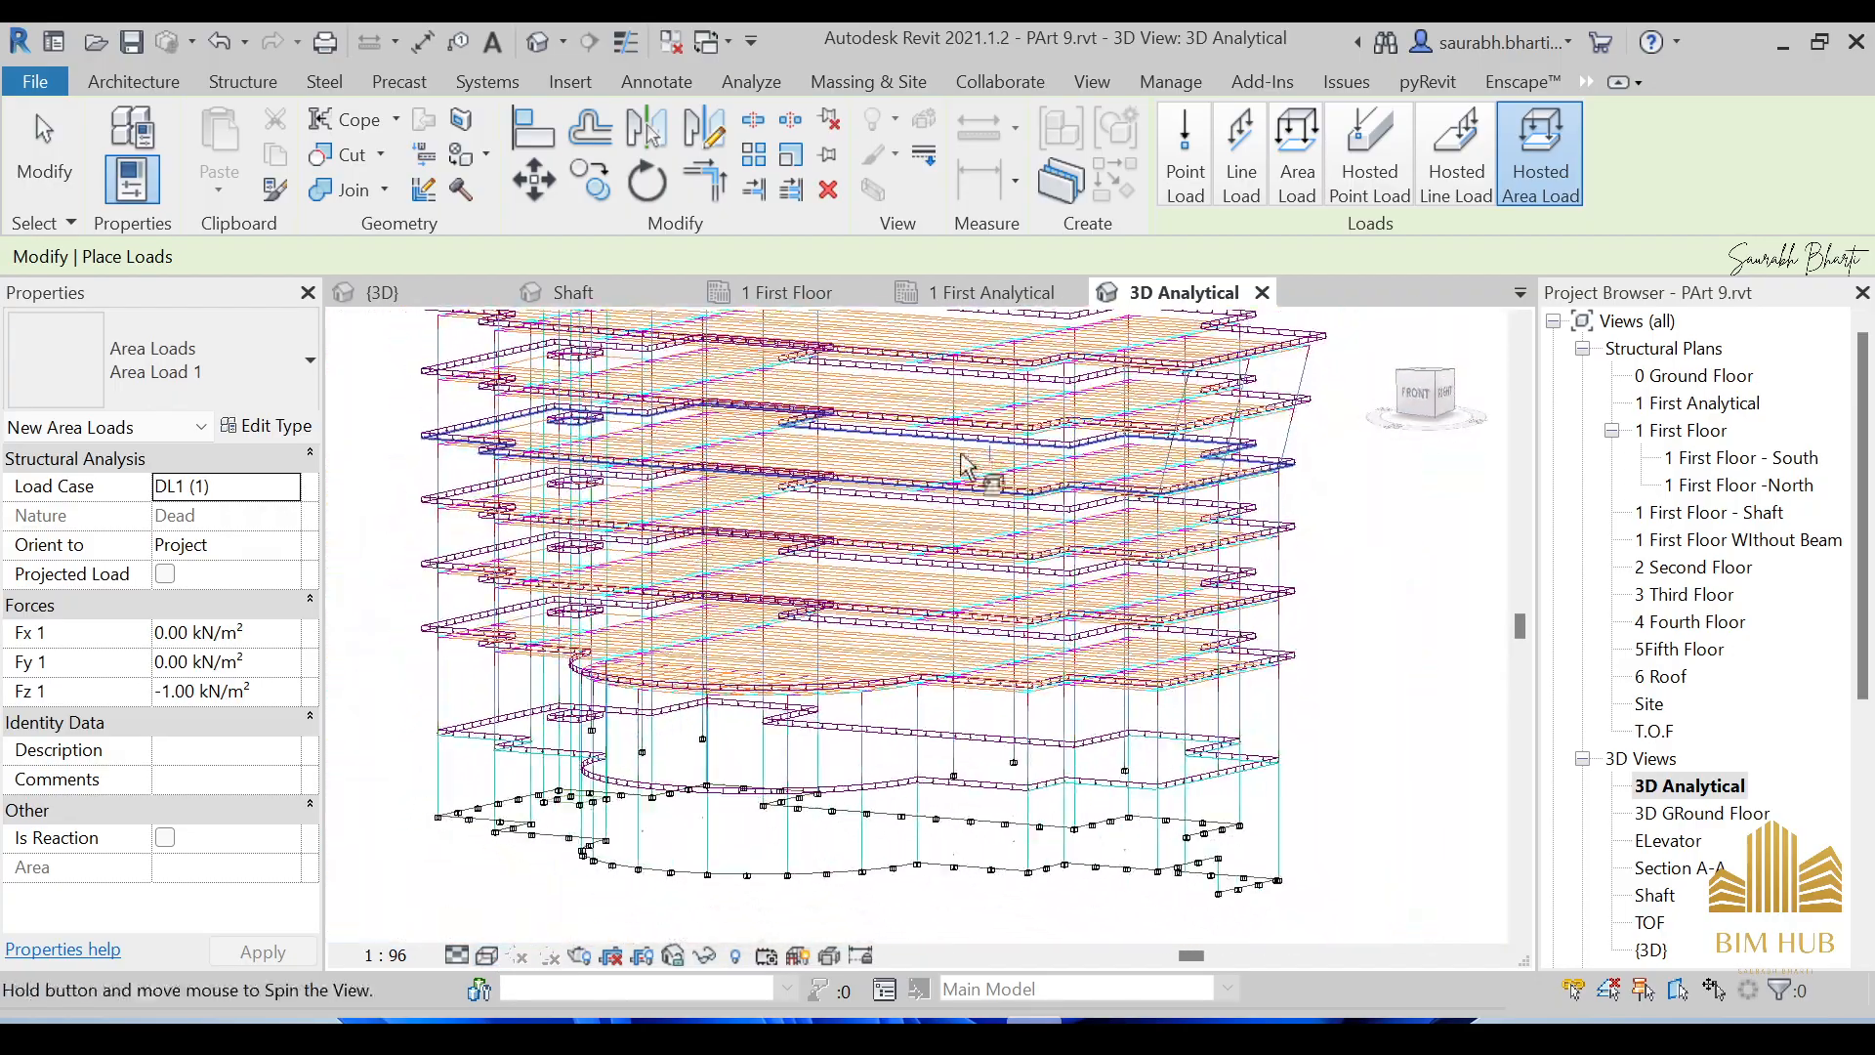
click(487, 954)
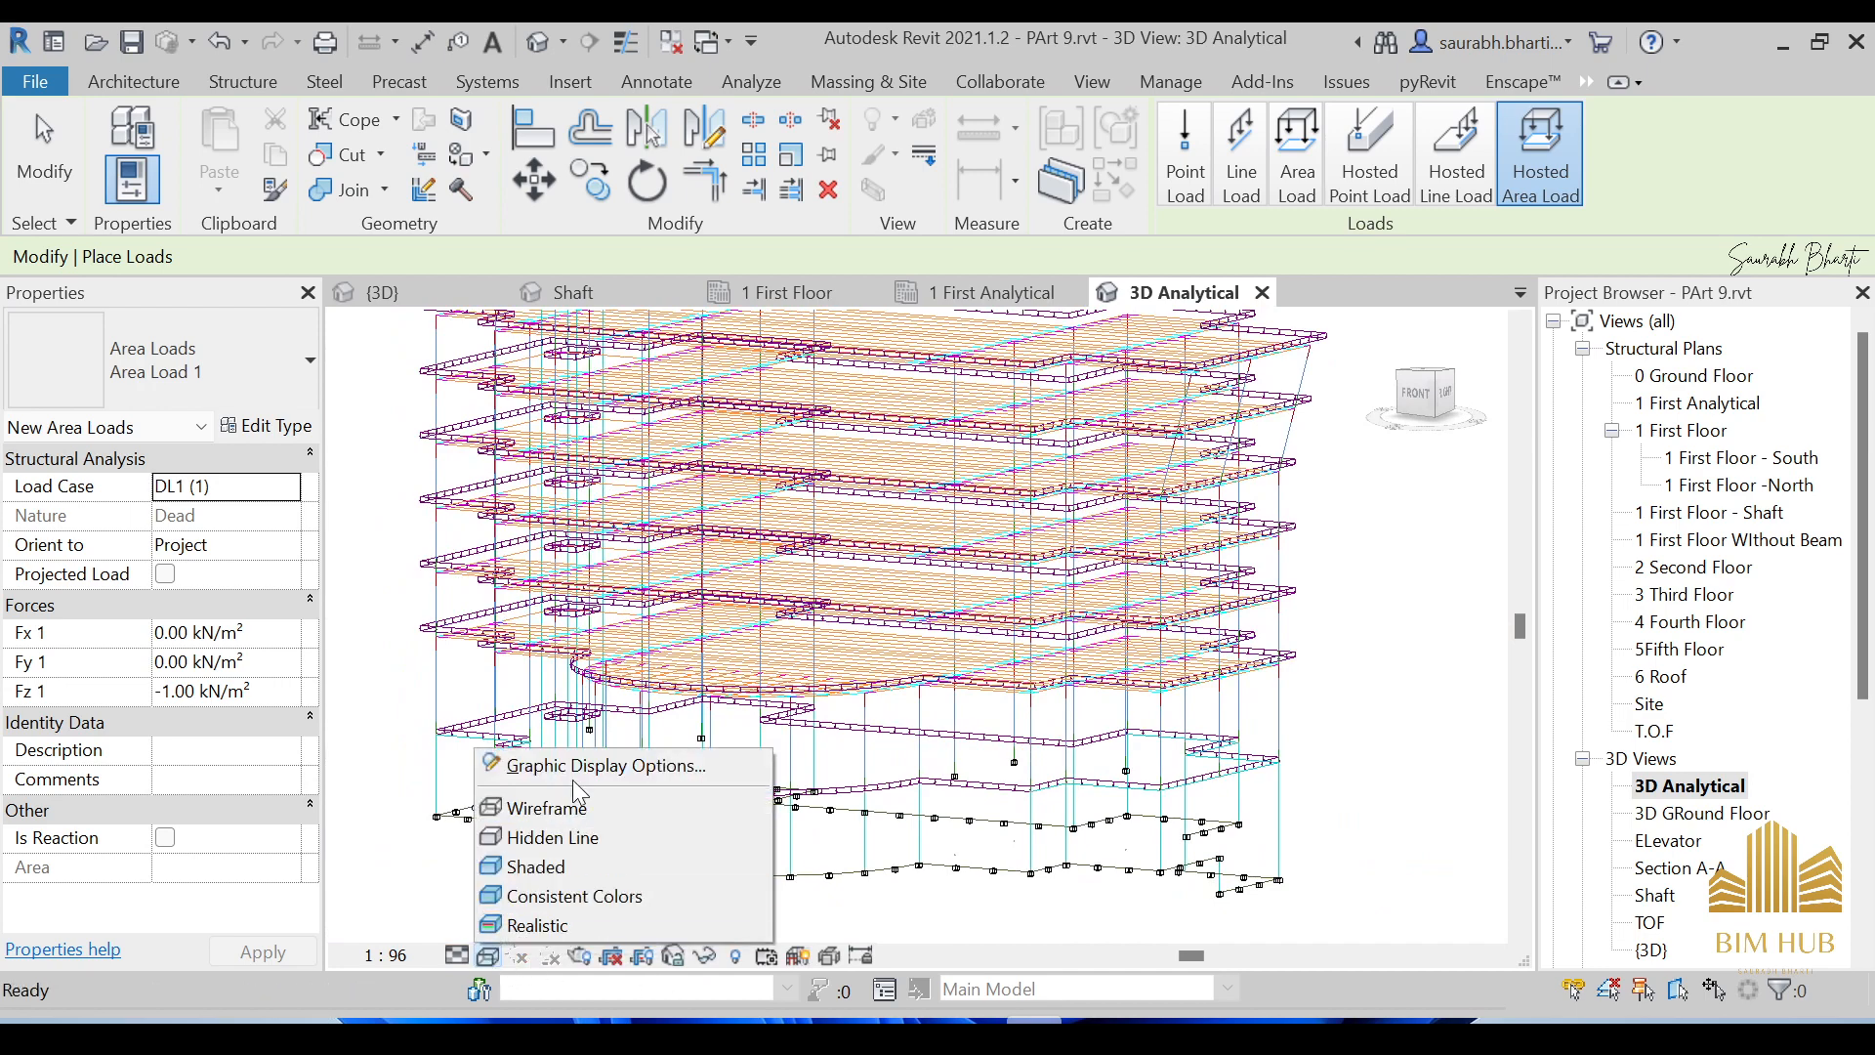
click(567, 836)
Render the analytical building in Realistic style and end area-load placement.
shift+middle_drag(787, 544, 703, 860)
click(486, 956)
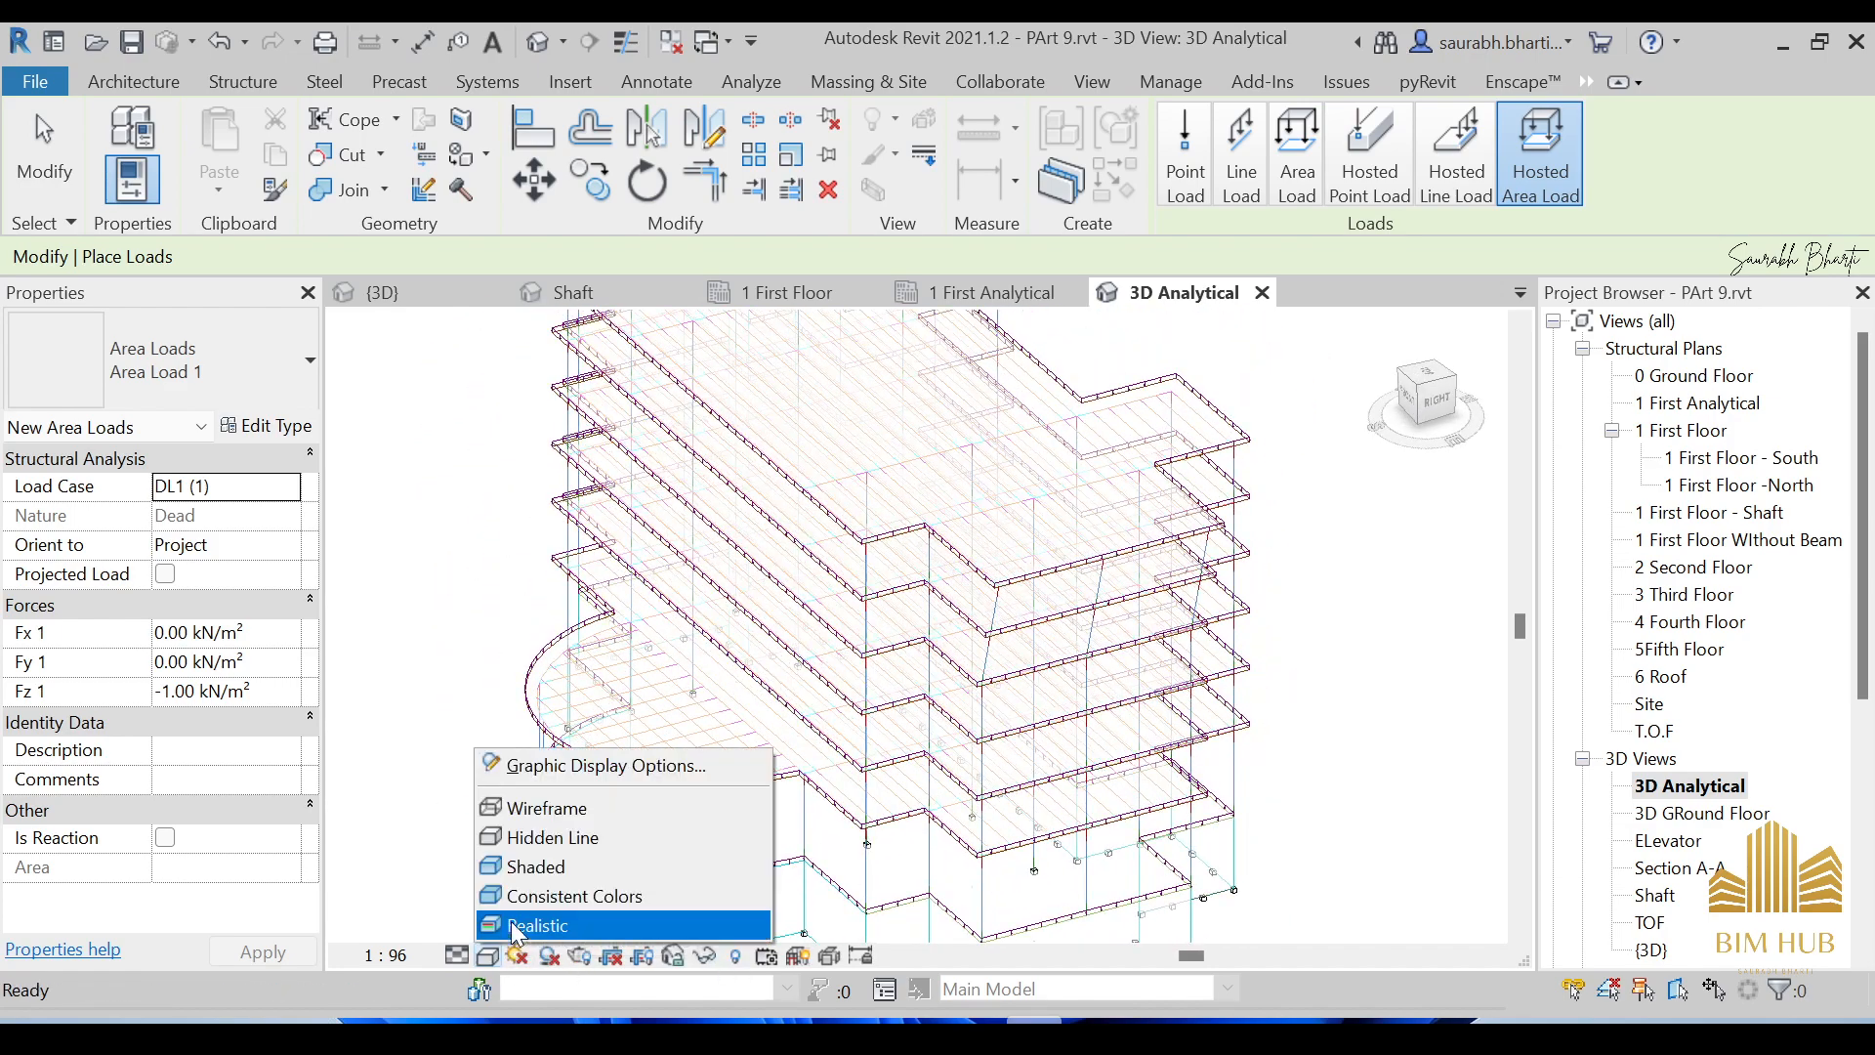
click(518, 926)
mouse_move(547, 879)
shift+middle_down()
mouse_move(833, 712)
mouse_move(1748, 853)
shift+middle_up()
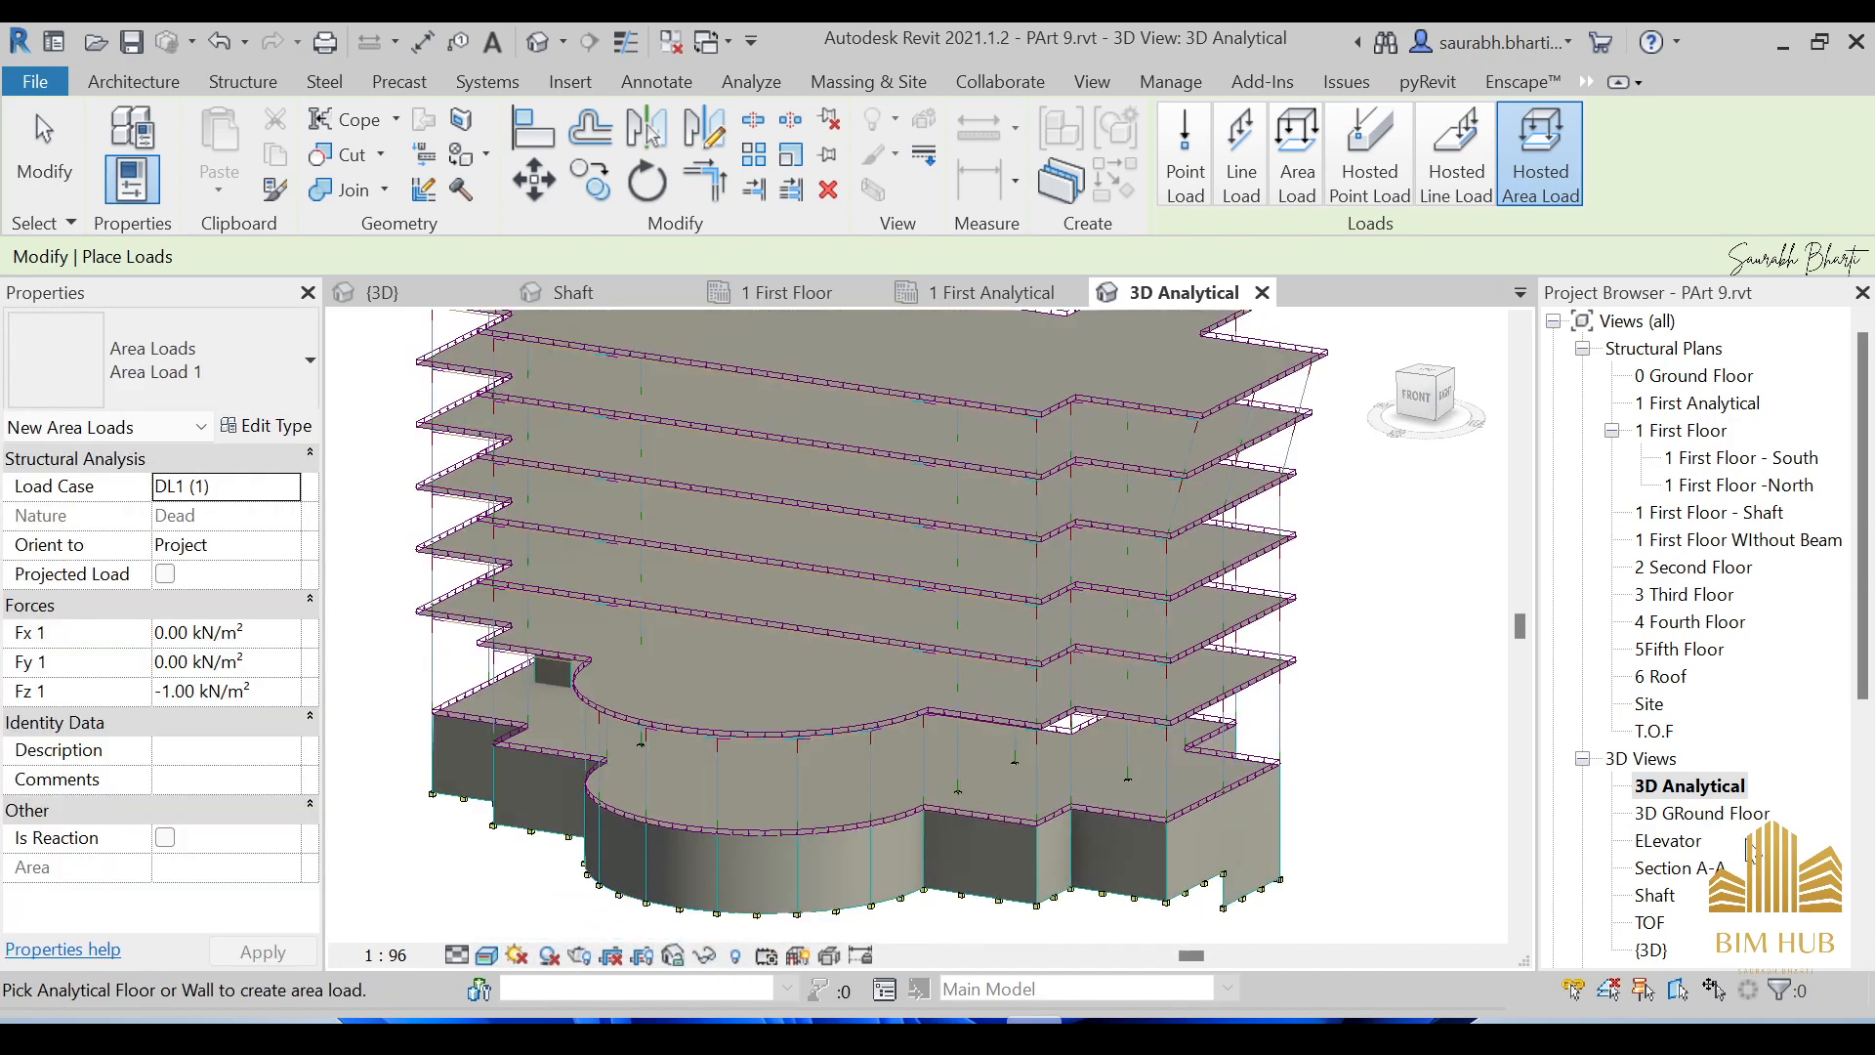
key(Escape)
key(Escape)
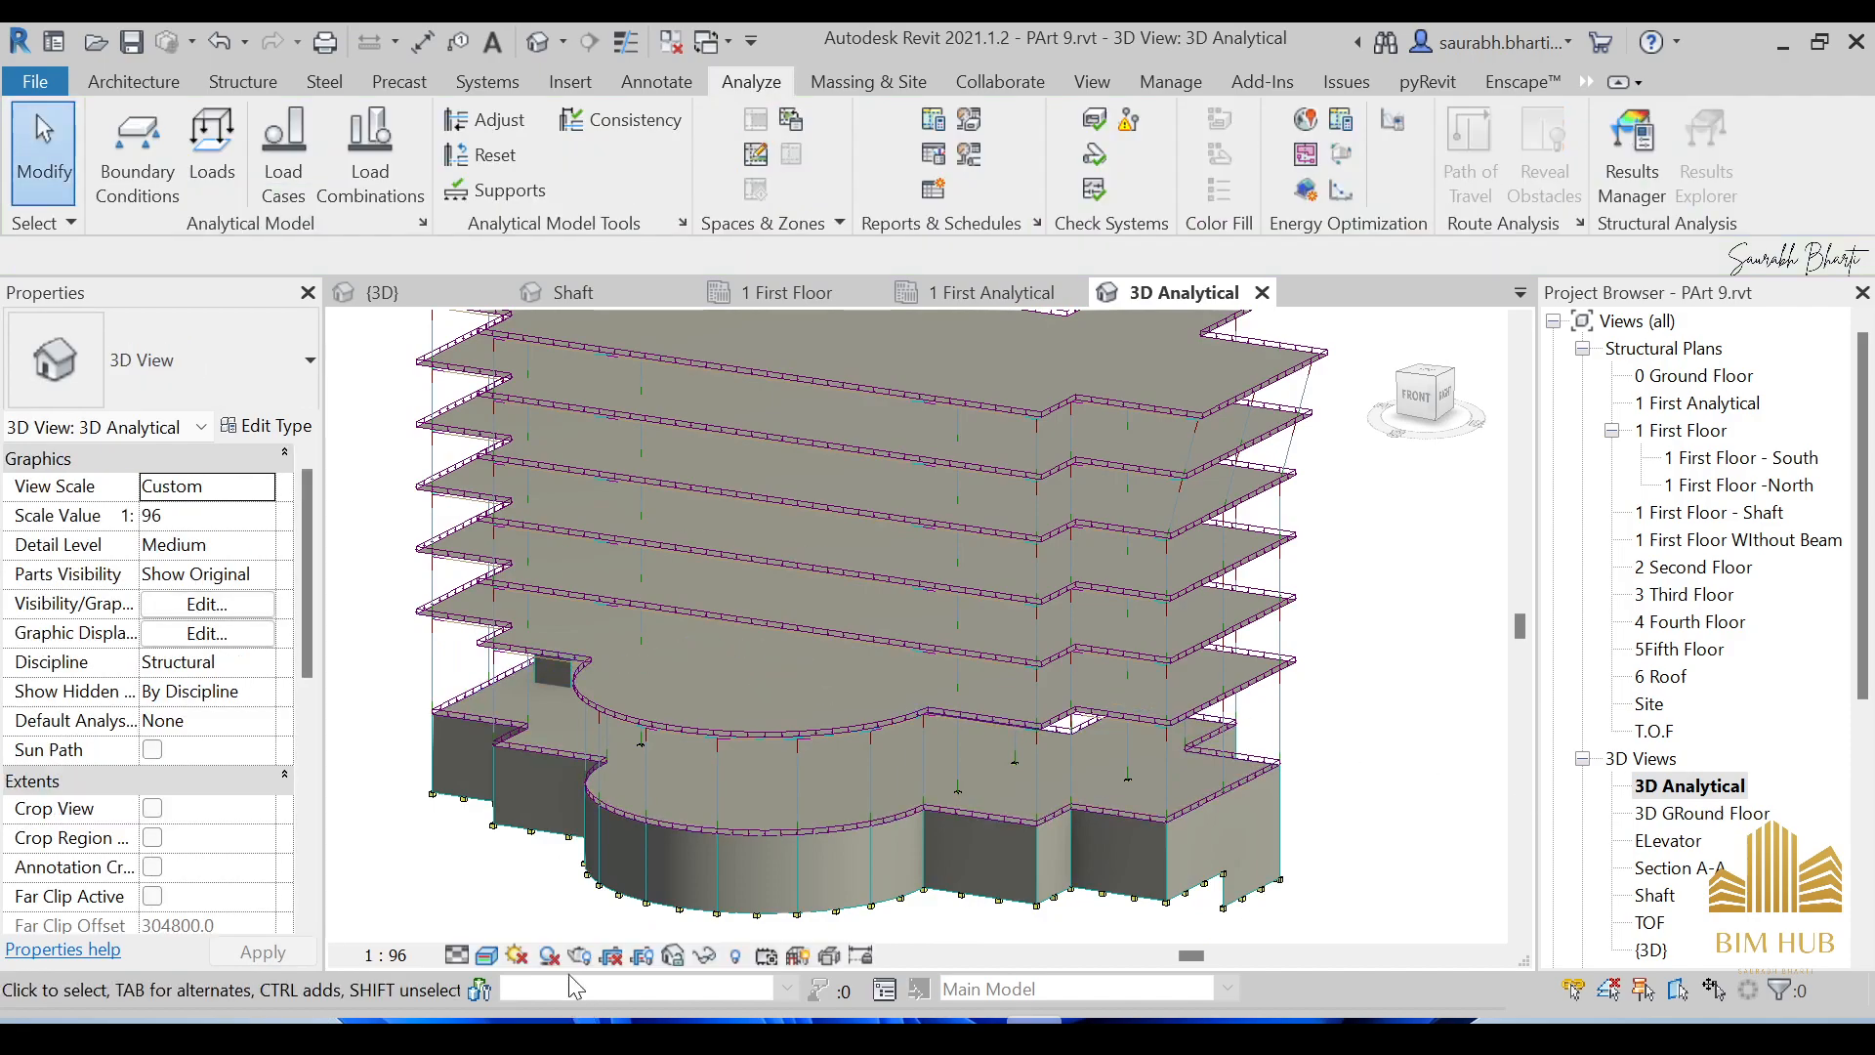
Show the model as Wireframe and orbit around to inspect the floor area loads.
click(486, 956)
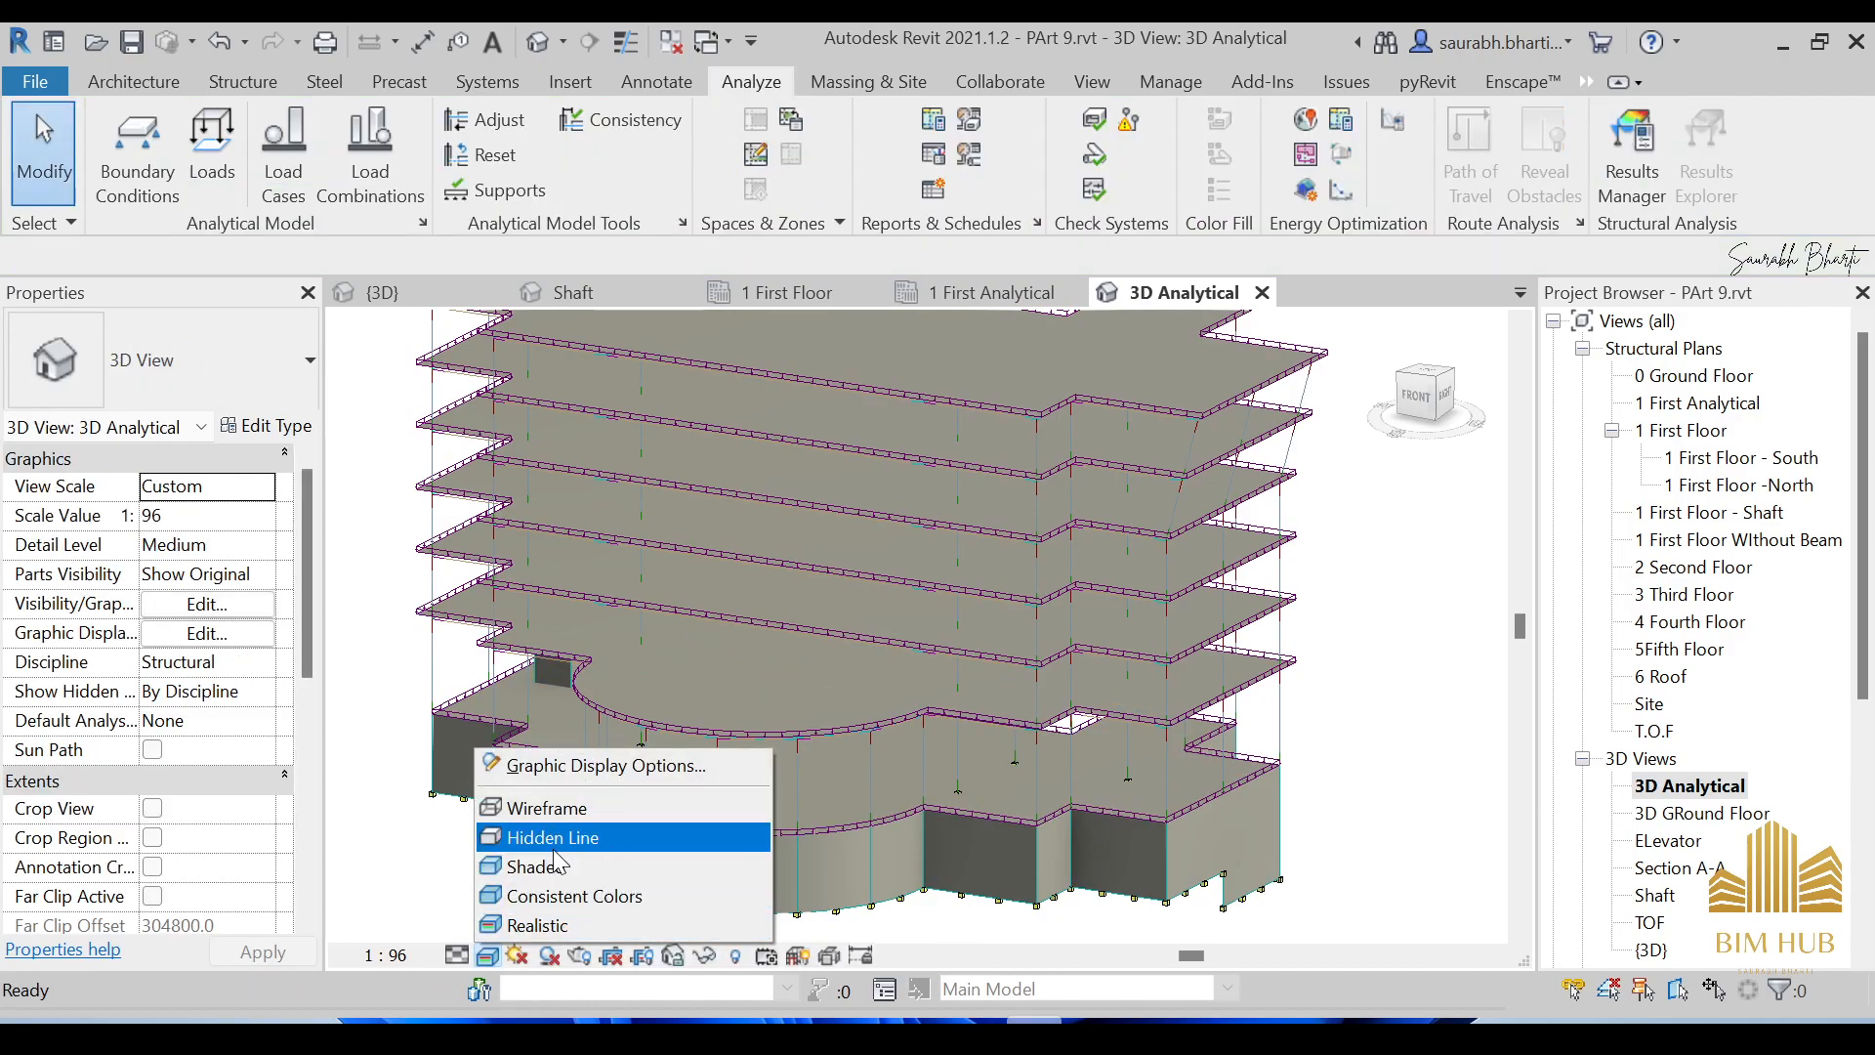
click(586, 800)
shift+middle_drag(767, 782, 859, 508)
scroll(1037, 432, up, 5)
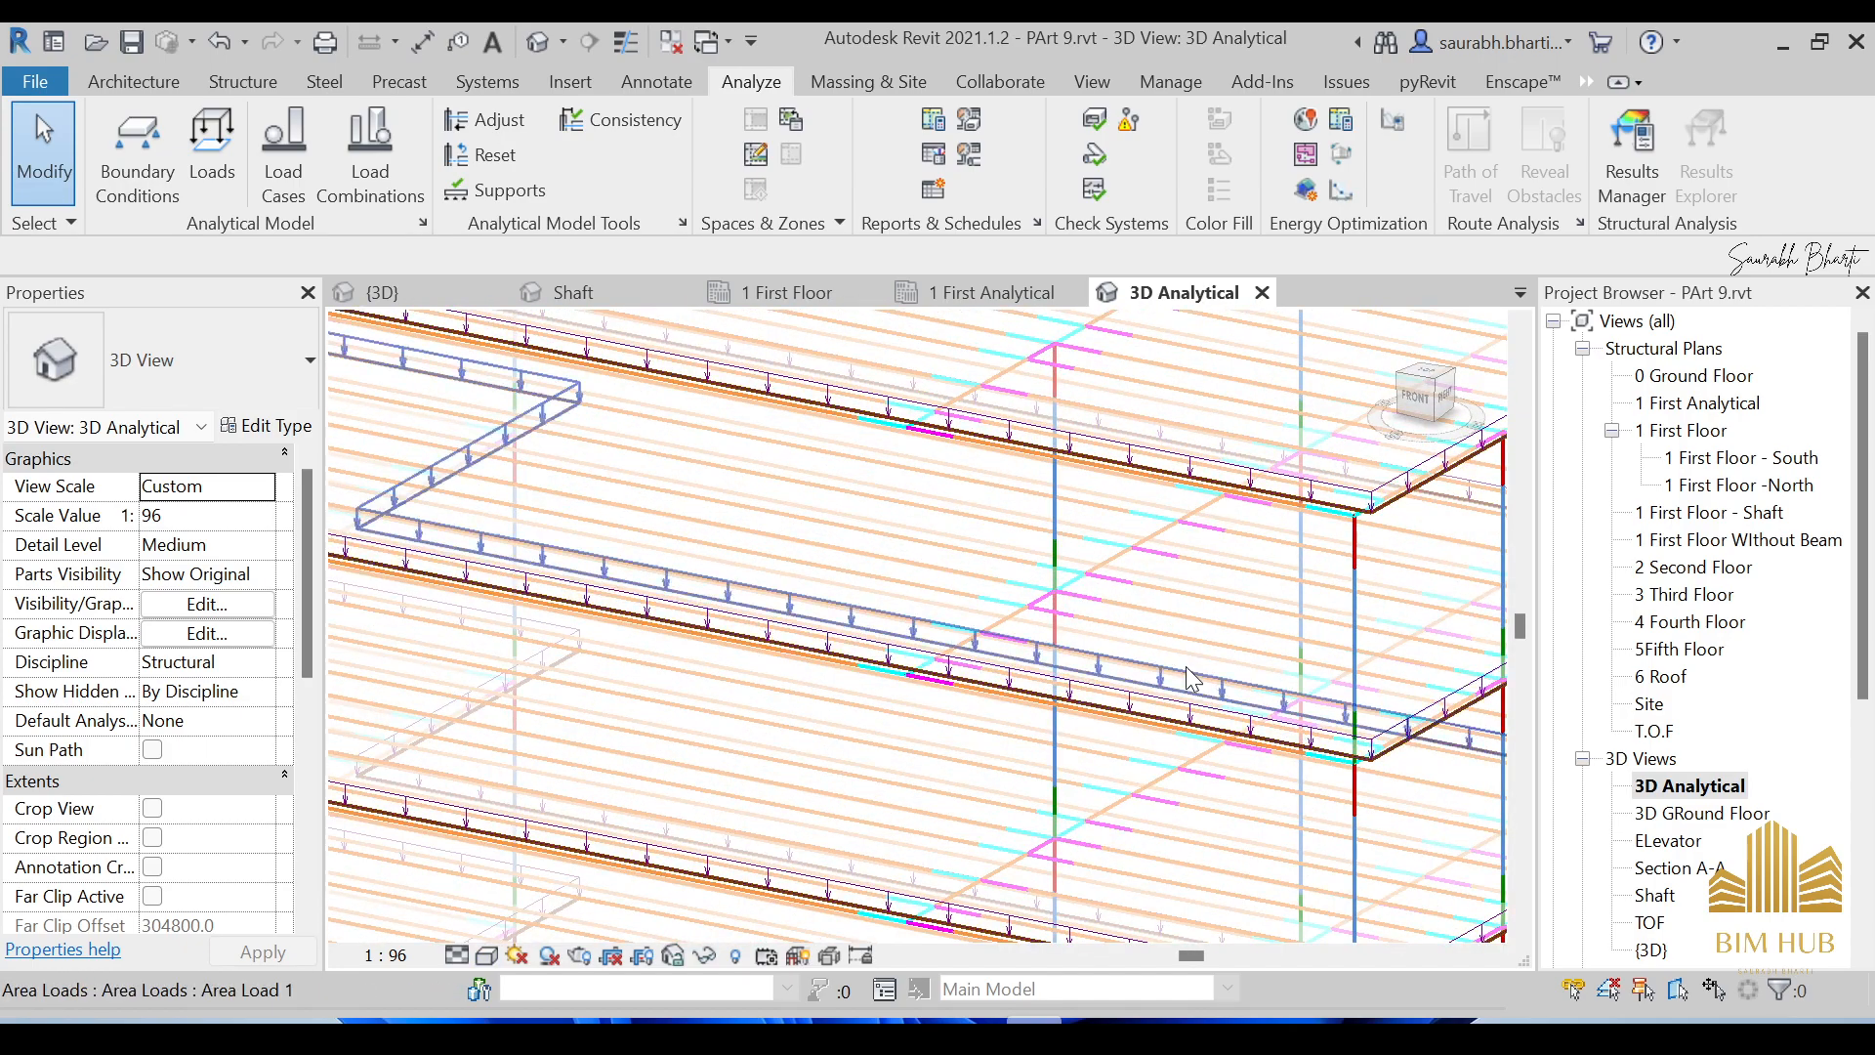
scroll(1021, 792, down, 6)
shift+middle_drag(1021, 791, 1242, 782)
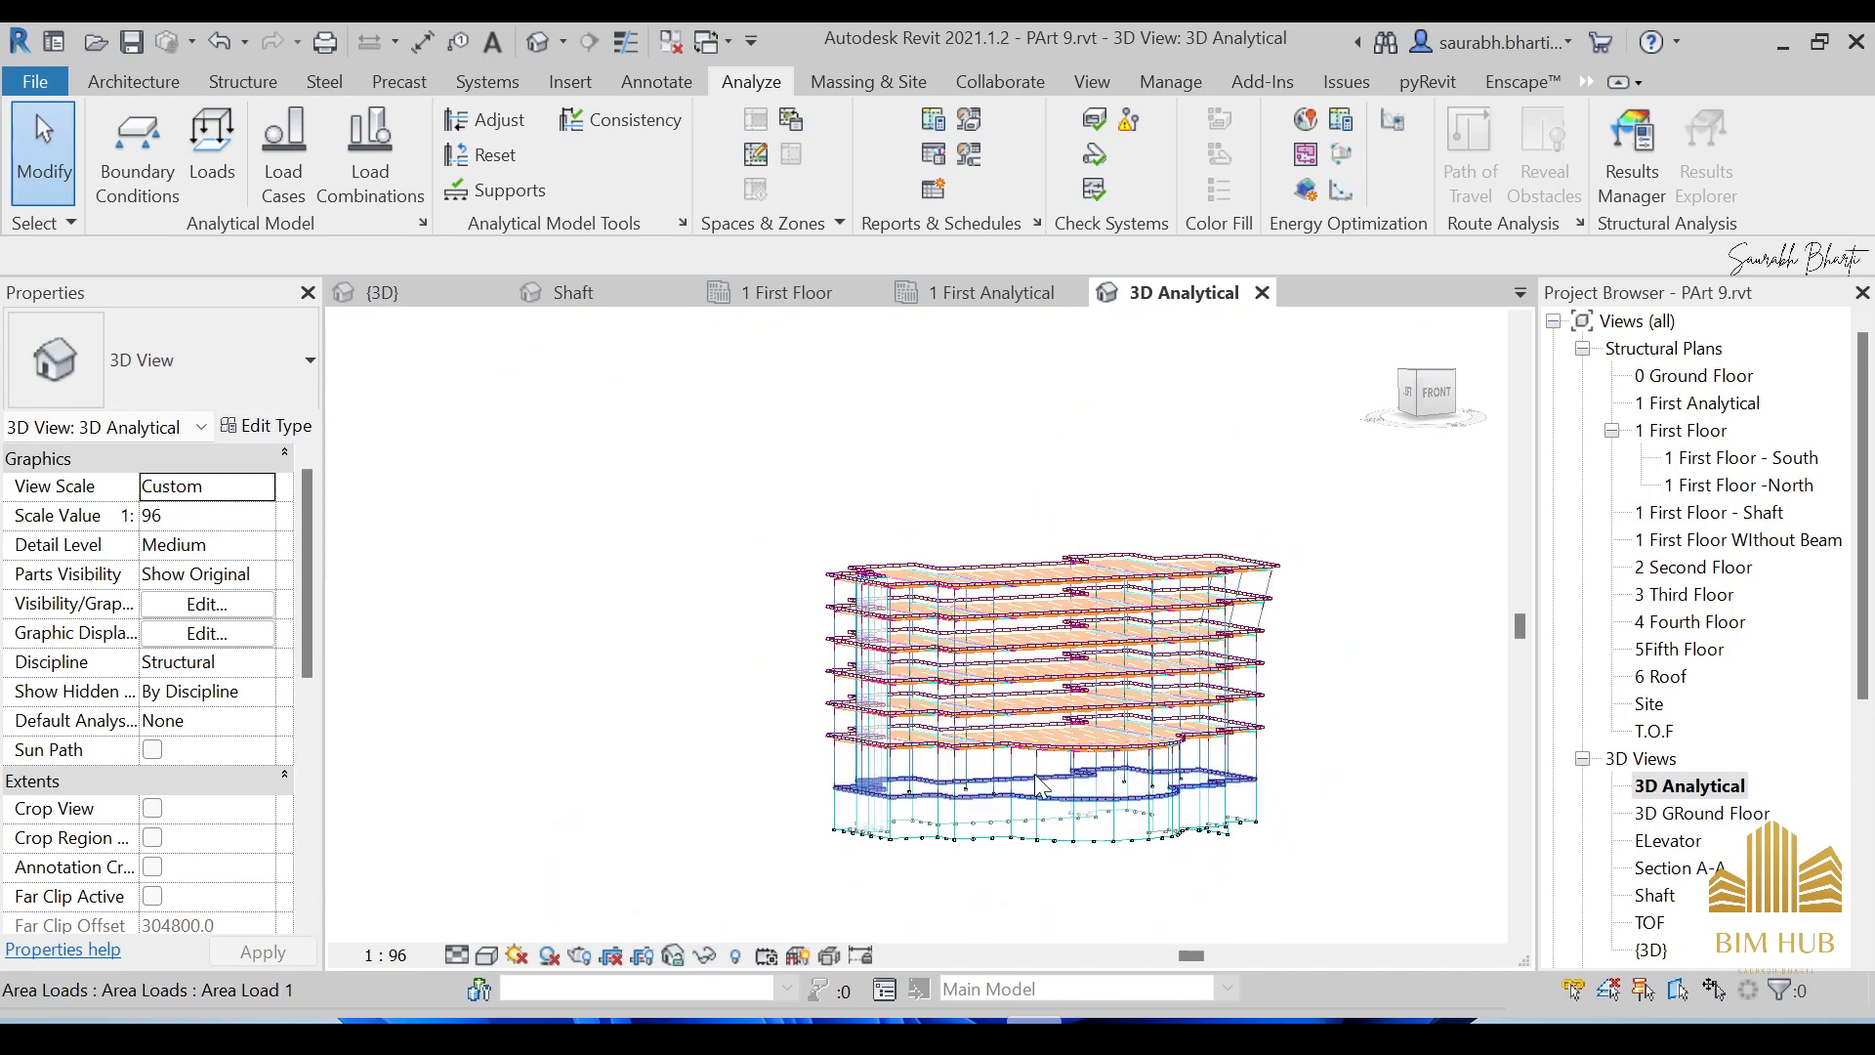
scroll(1098, 821, up, 4)
shift+middle_drag(1229, 820, 1011, 877)
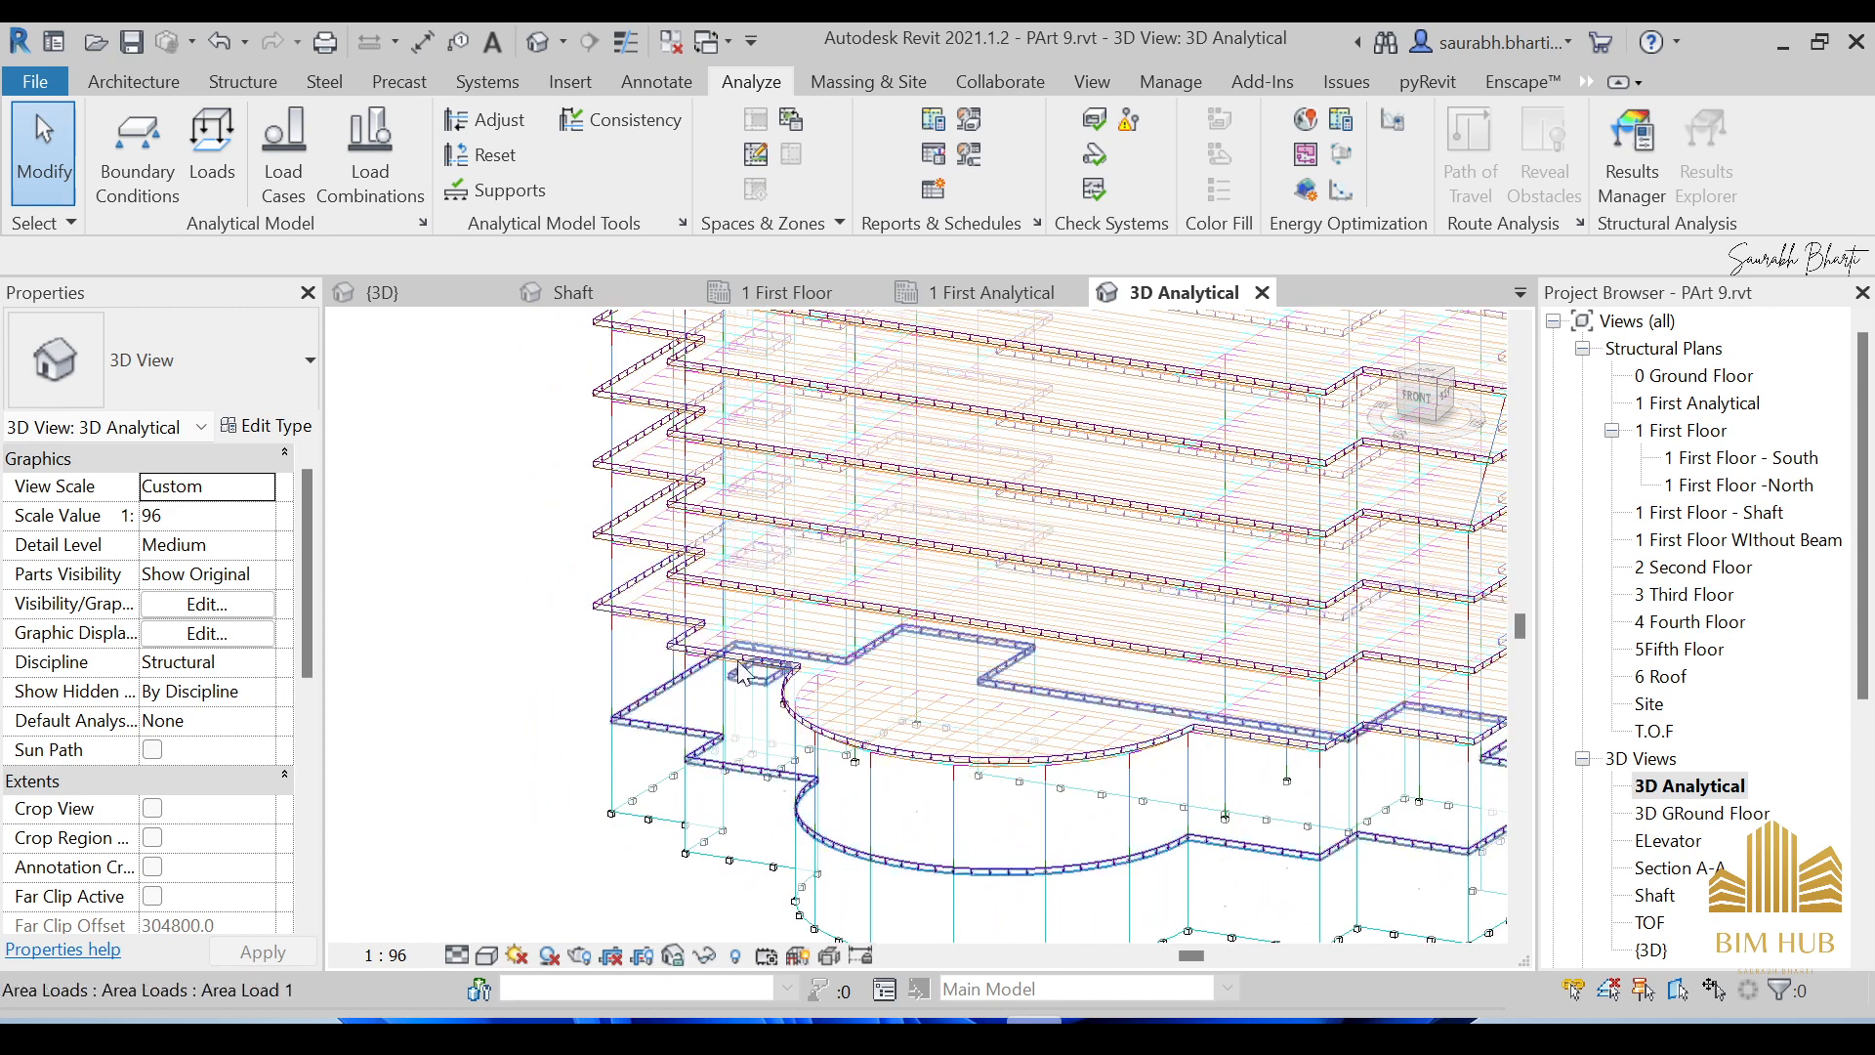
Shade the building in Consistent Colors and orbit to an elevated front view.
click(487, 955)
click(582, 891)
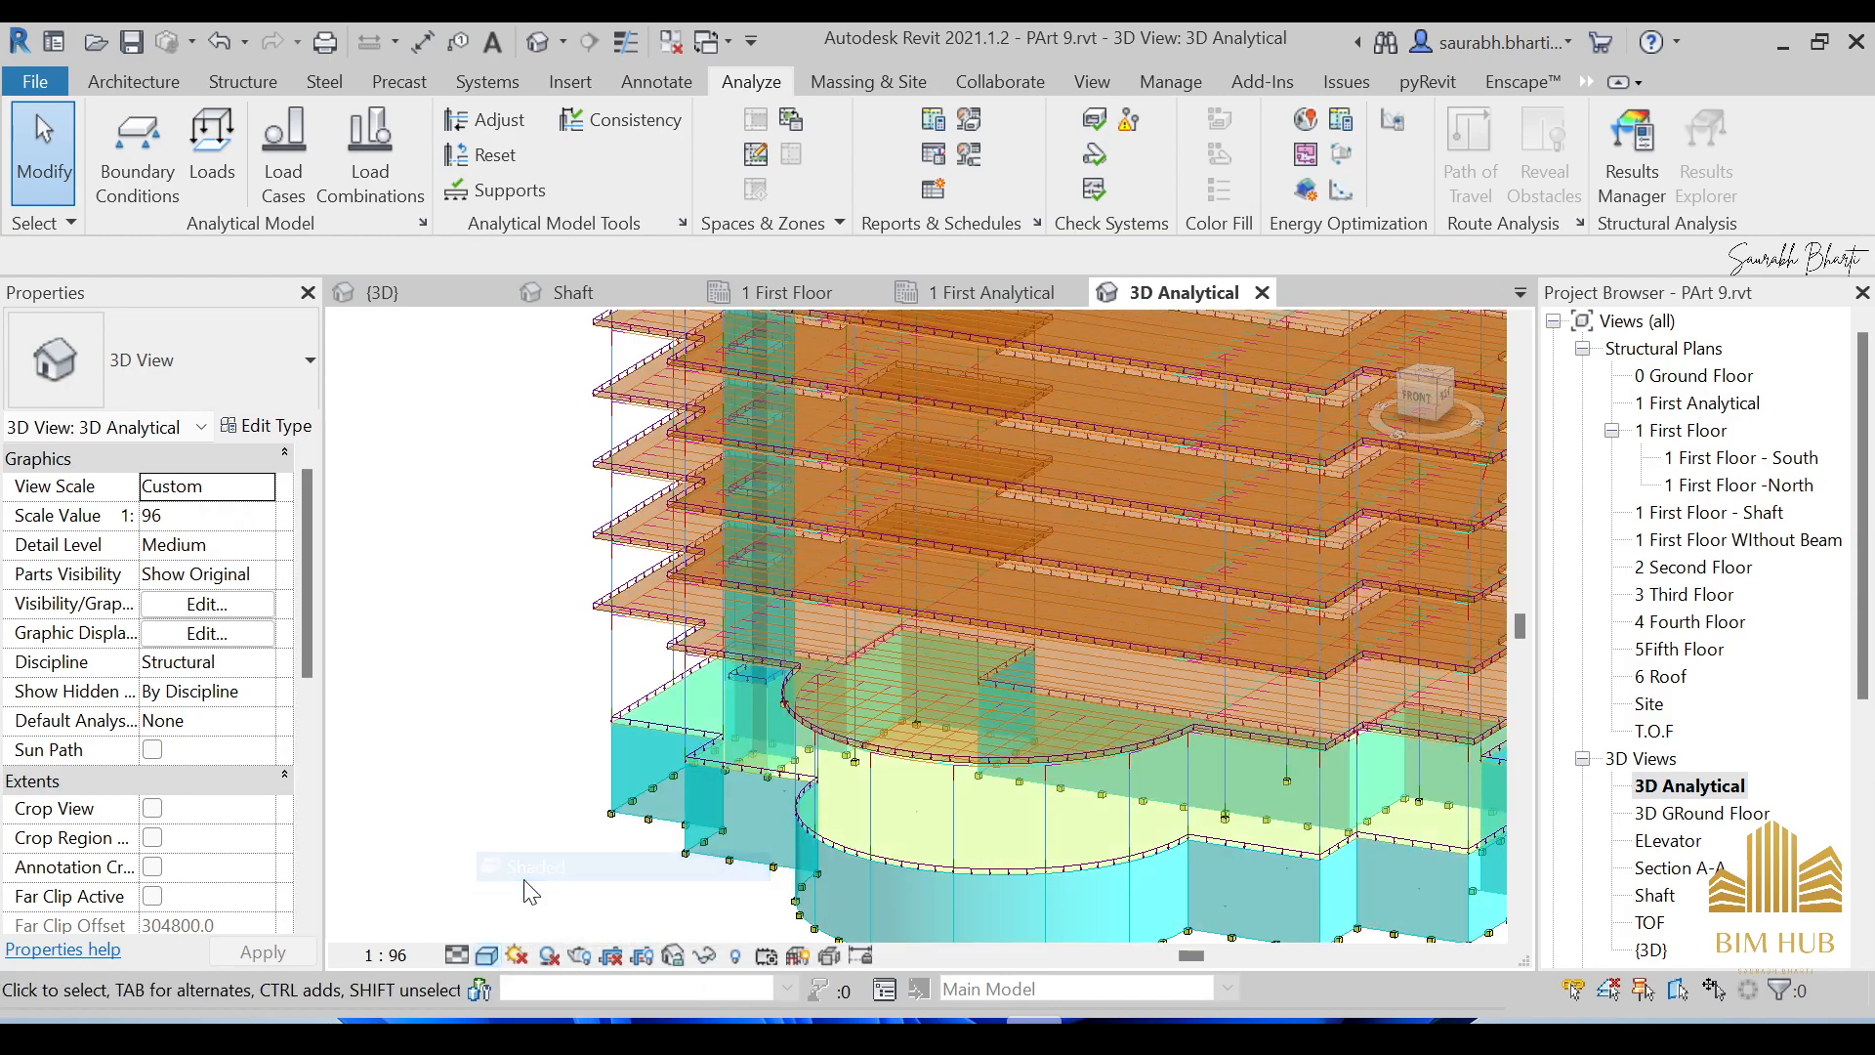
scroll(712, 781, down, 3)
scroll(819, 778, up, 3)
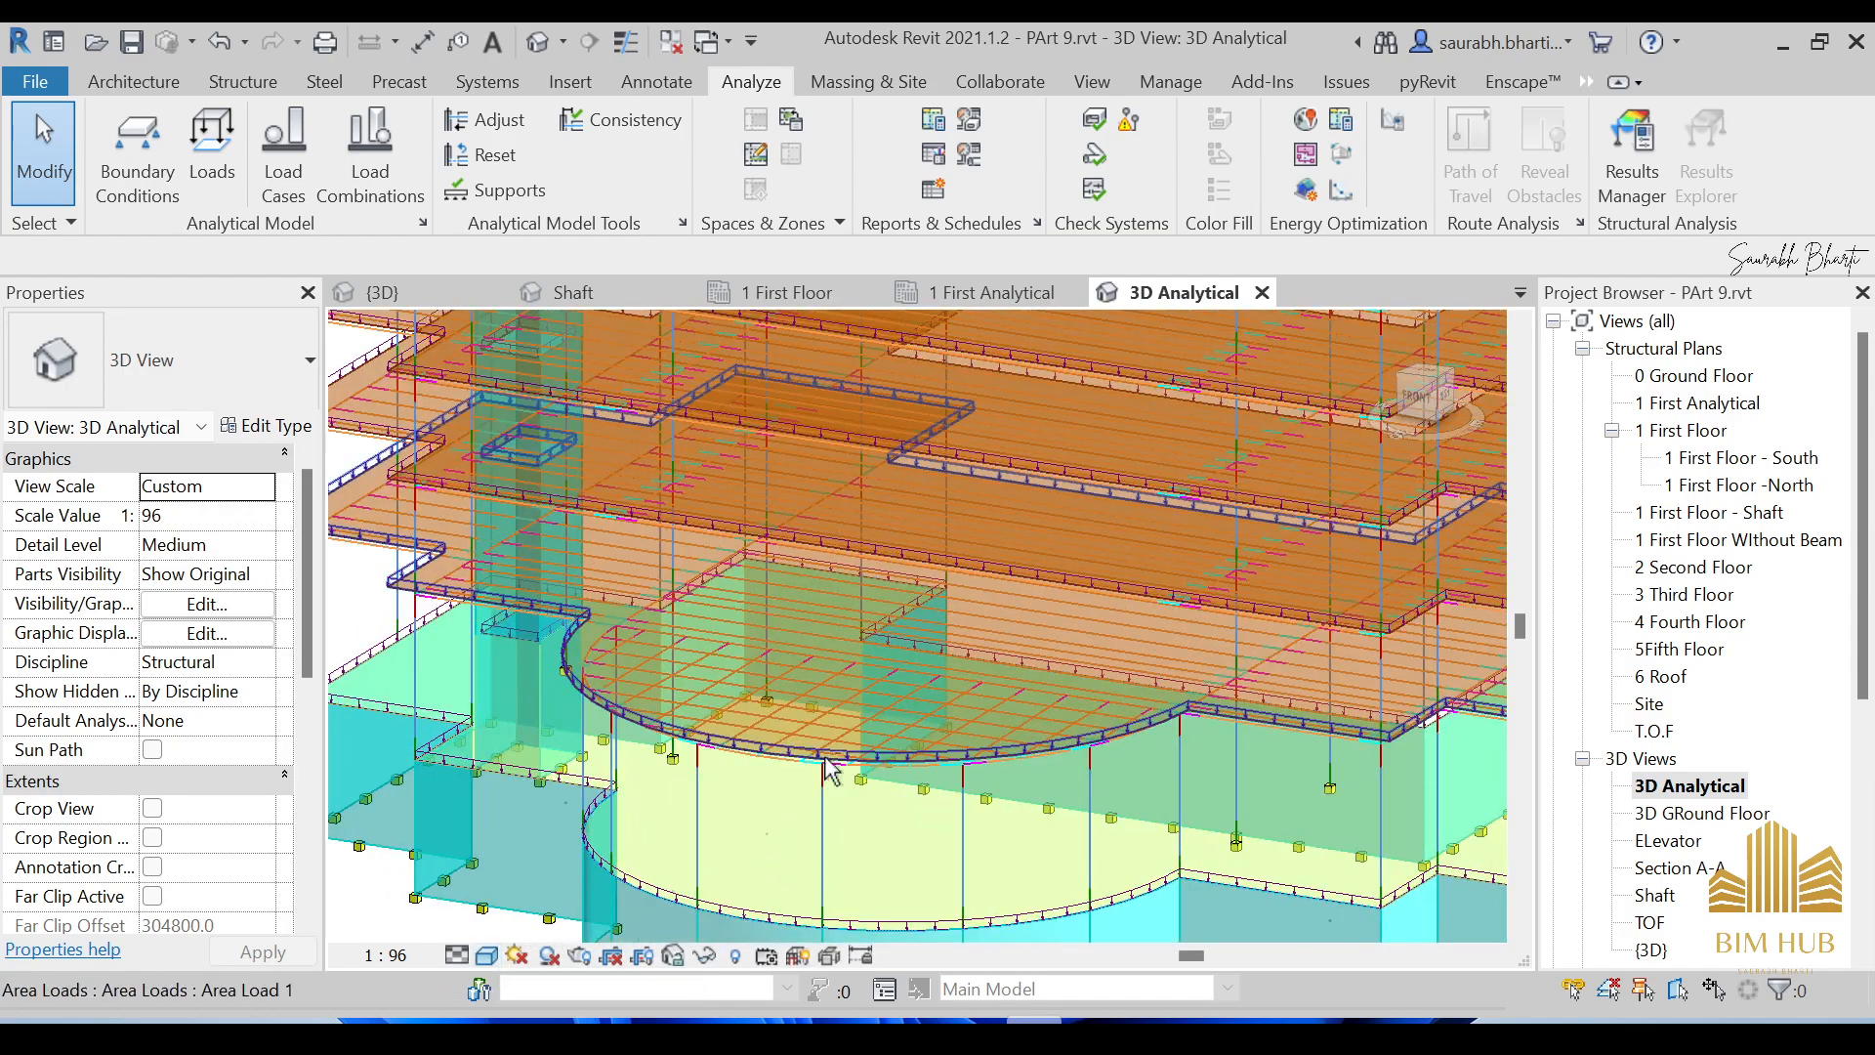
shift+middle_drag(824, 761, 1466, 658)
scroll(1348, 681, down, 3)
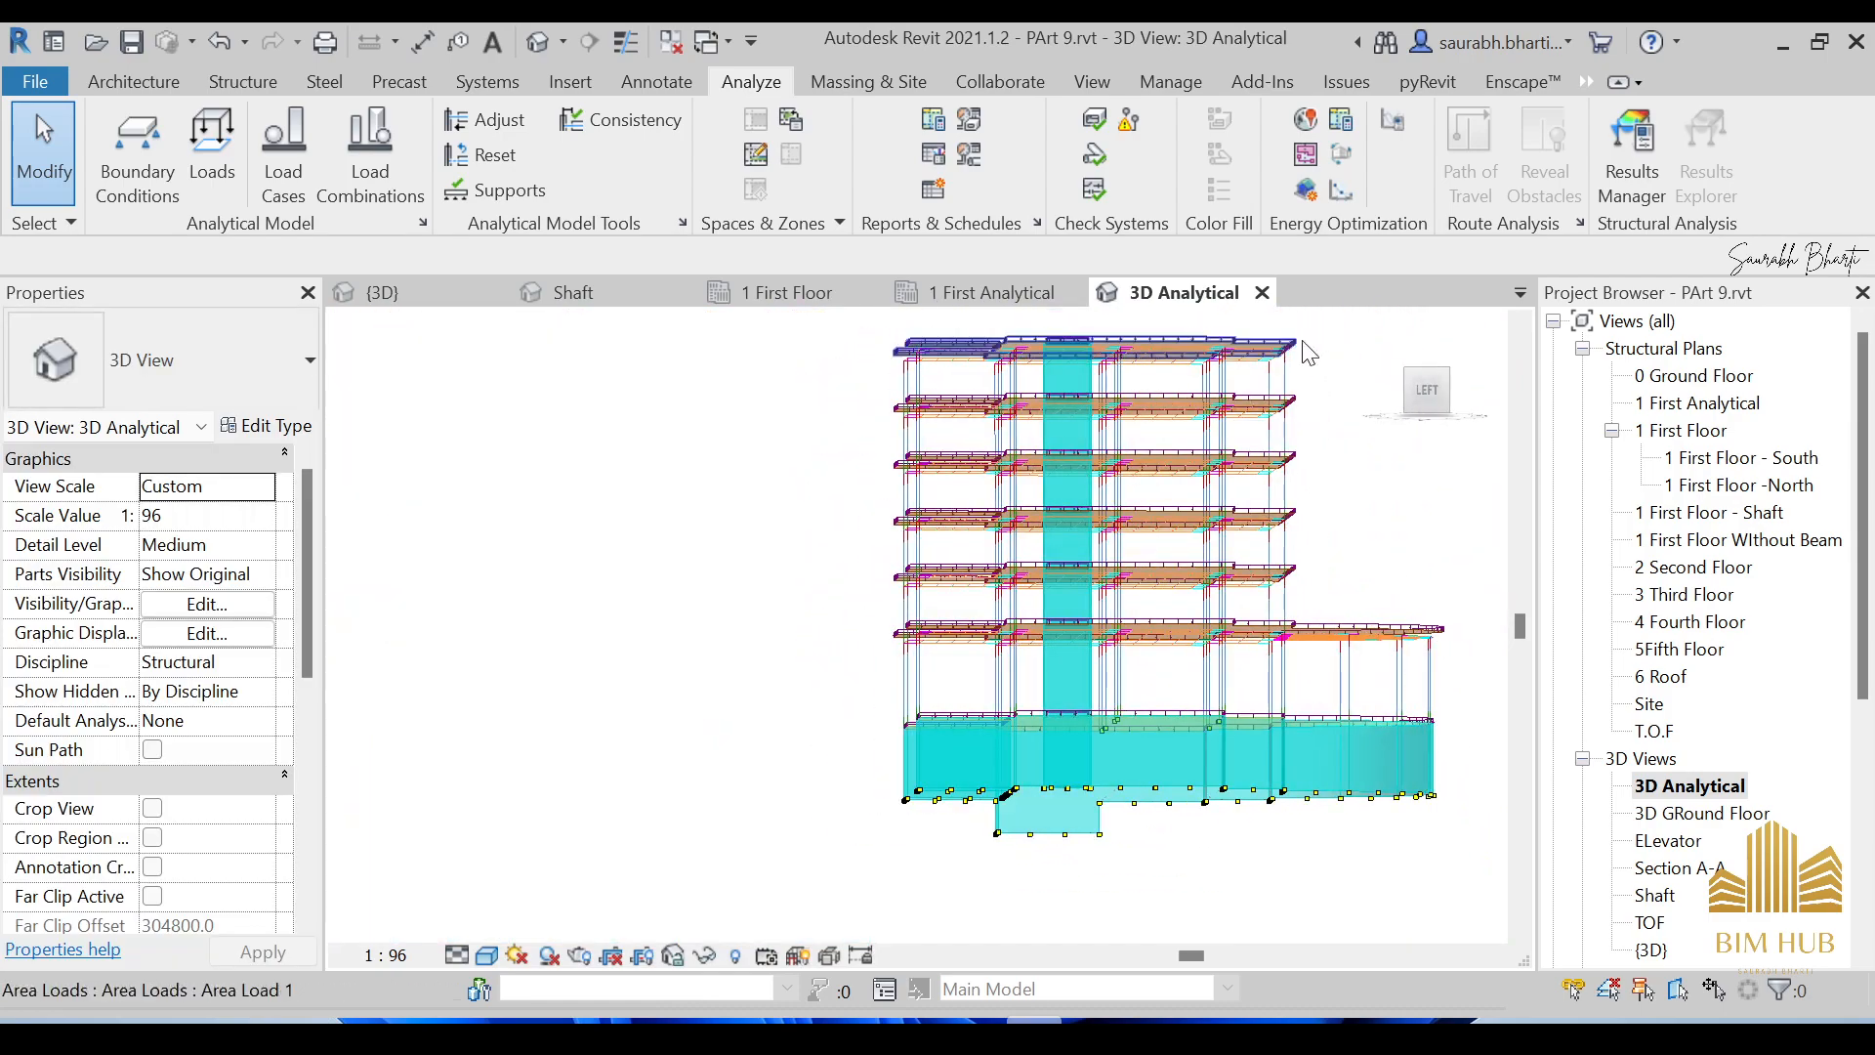
scroll(1275, 349, up, 5)
scroll(1275, 349, up, 2)
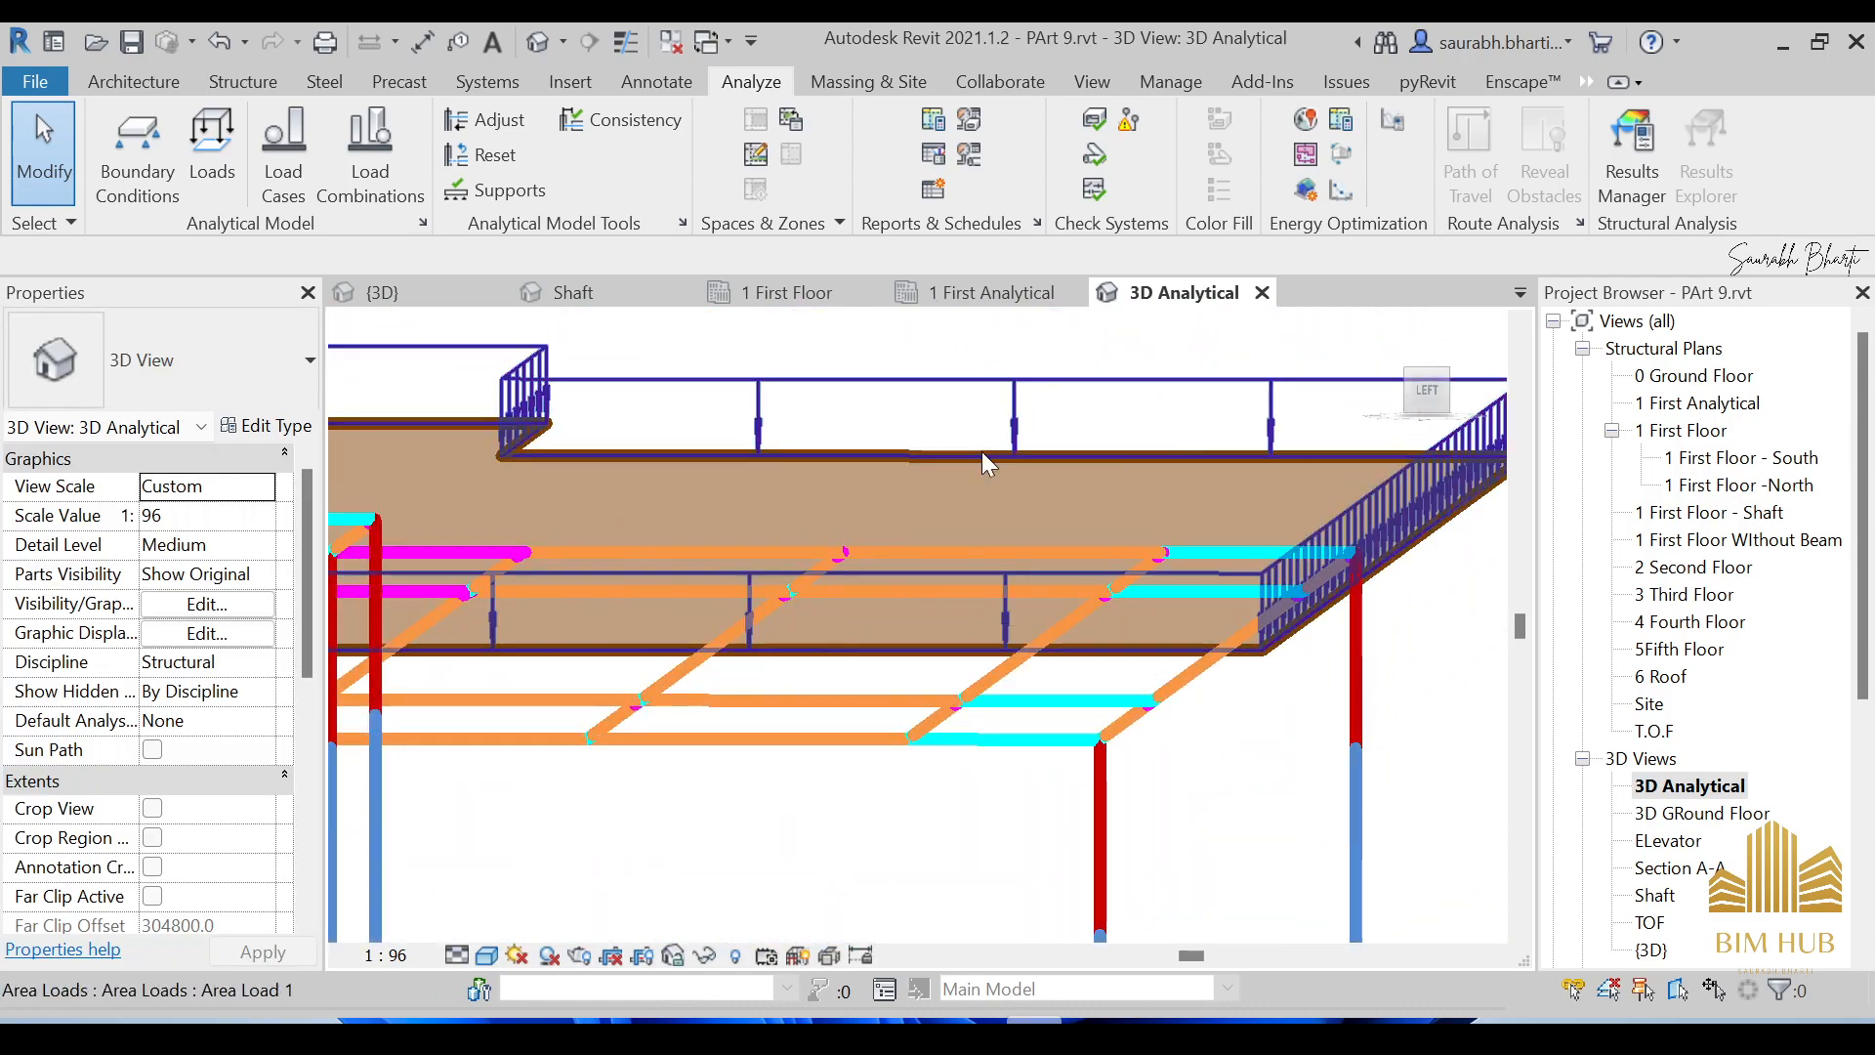
scroll(1013, 479, down, 5)
shift+middle_drag(1010, 472, 863, 683)
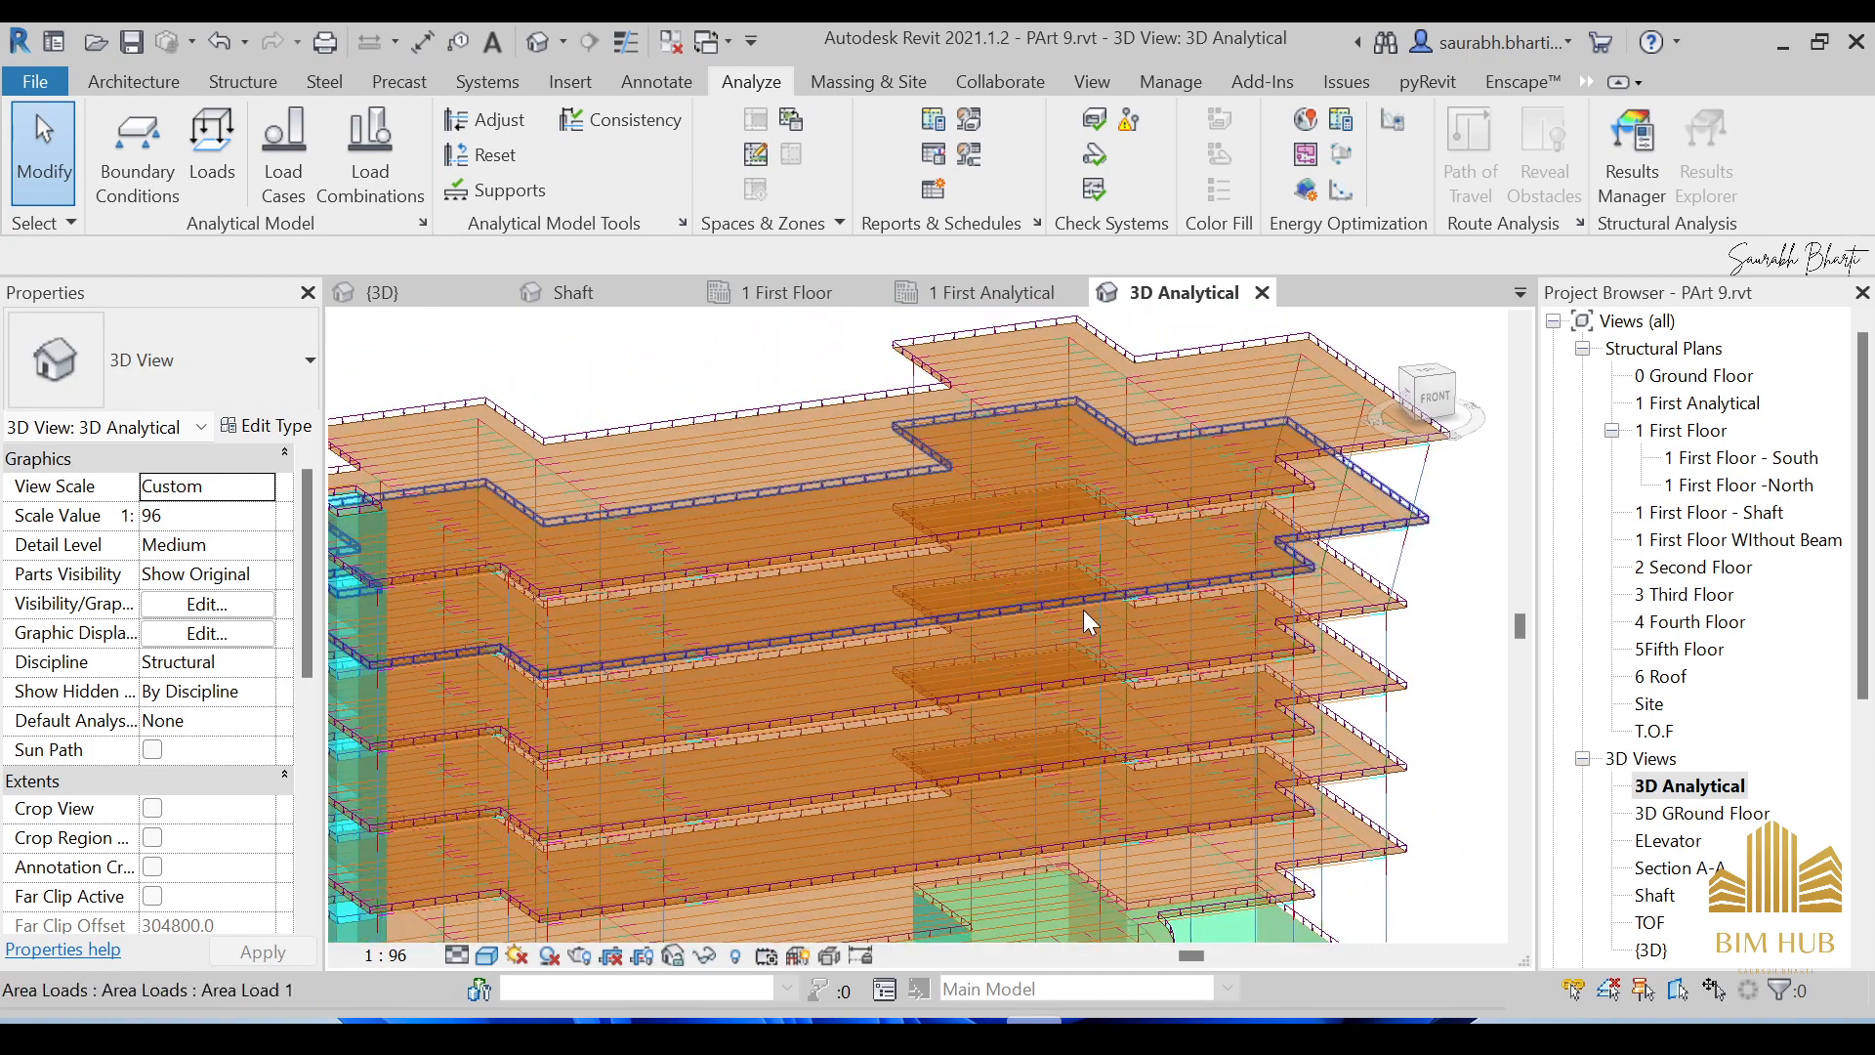
scroll(1084, 611, down, 4)
shift+middle_drag(1082, 609, 1071, 538)
scroll(1061, 634, up, 3)
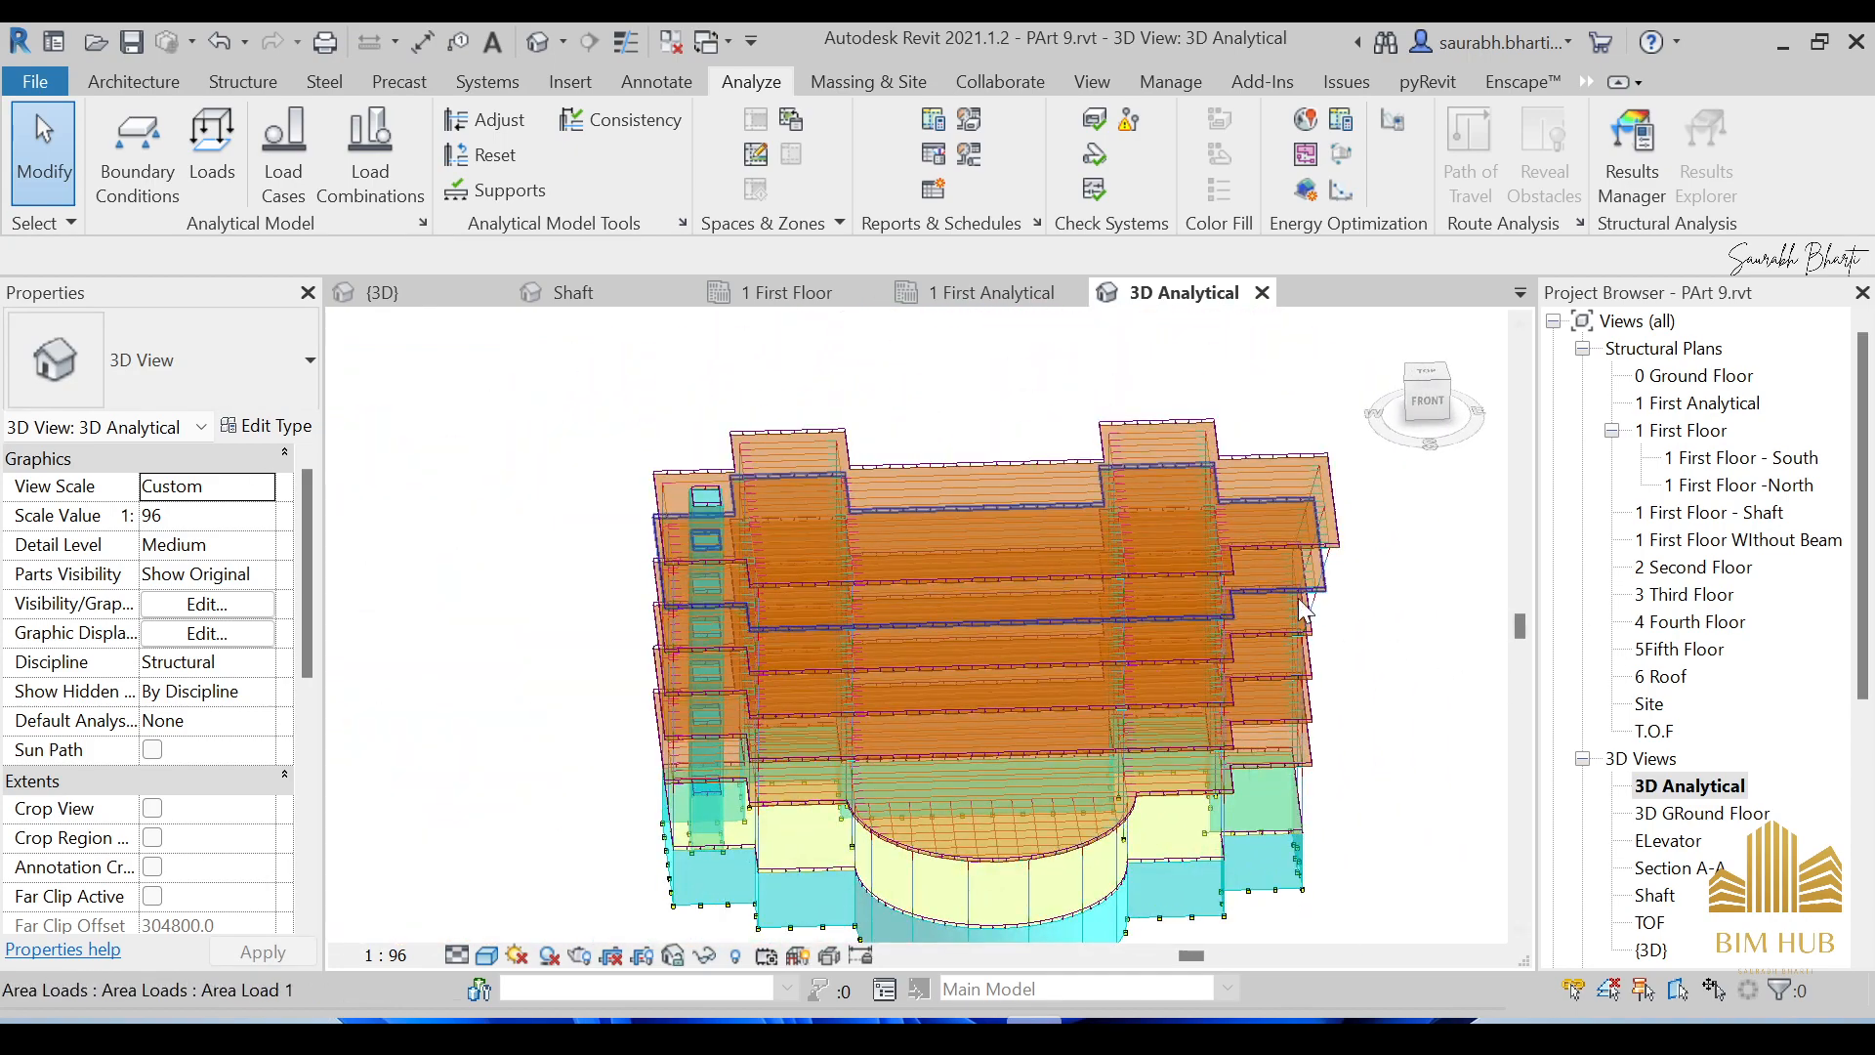
Open the 6 Roof structural plan and hide the Grids category there.
double_click(1676, 681)
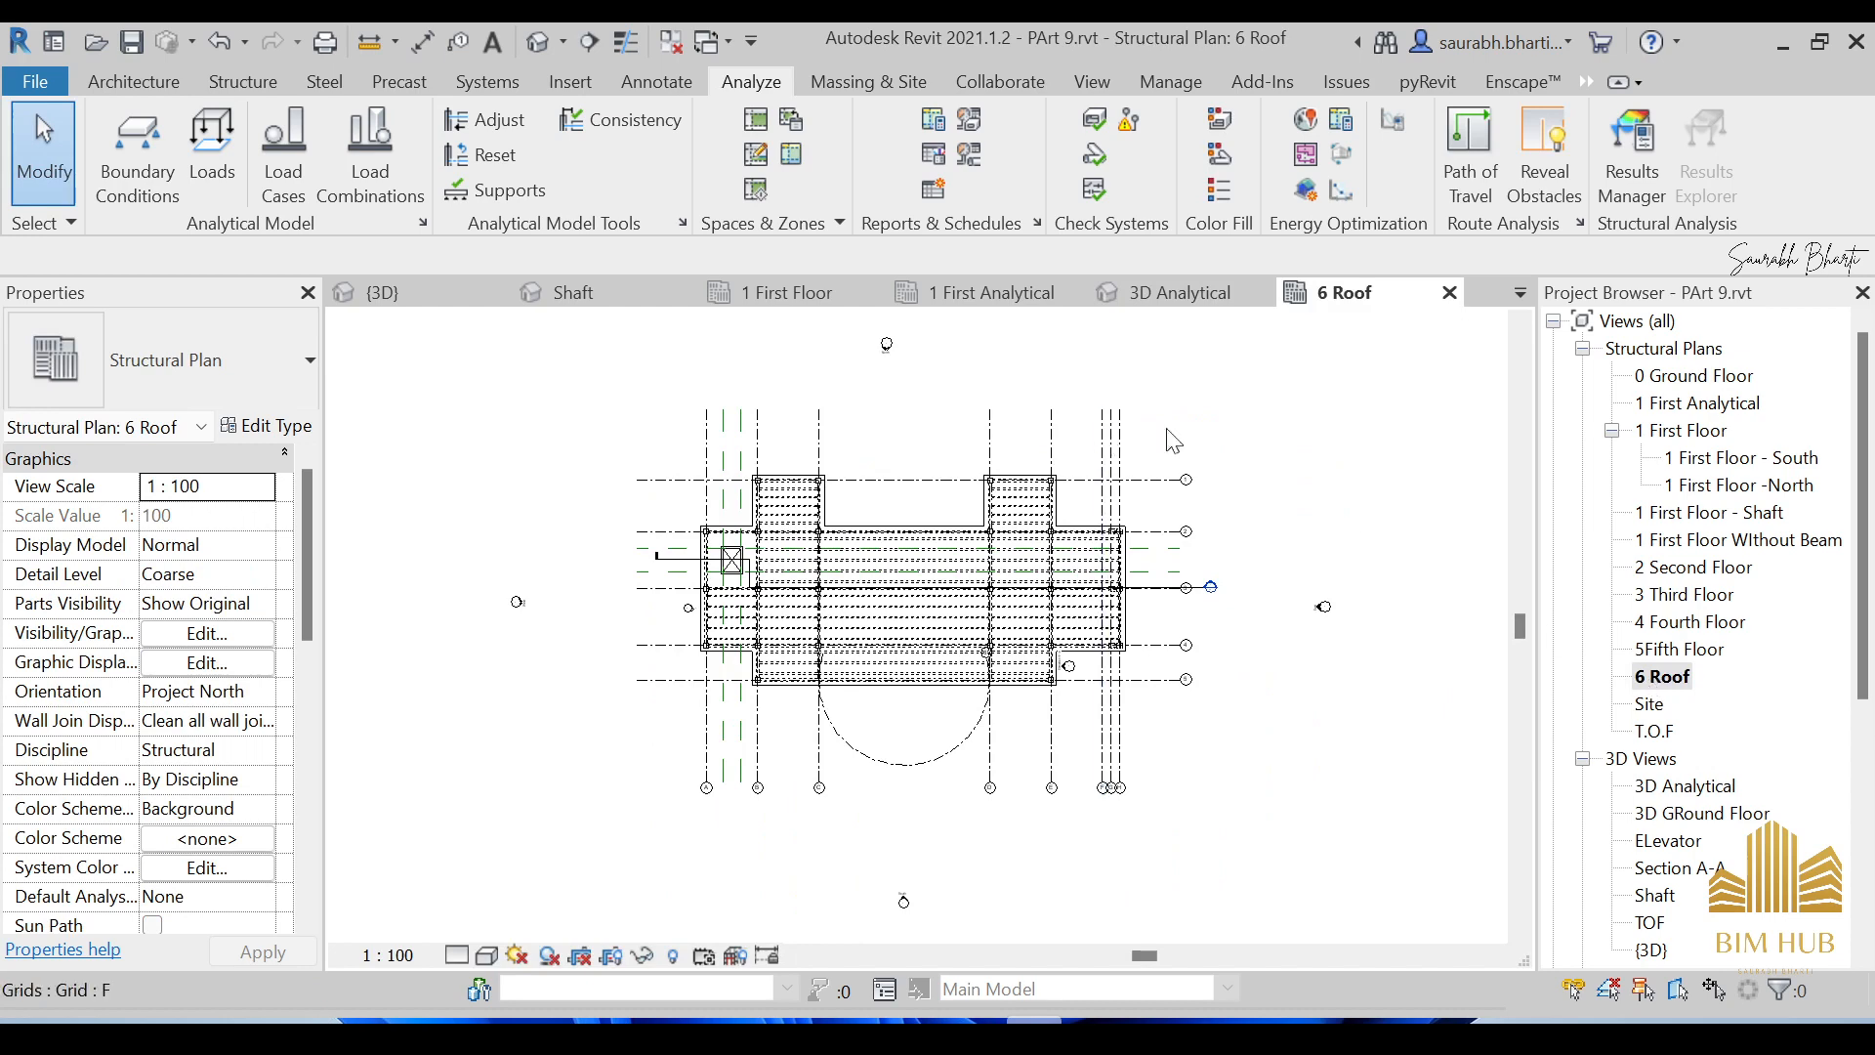
drag(1240, 411, 1061, 426)
right_click(1061, 427)
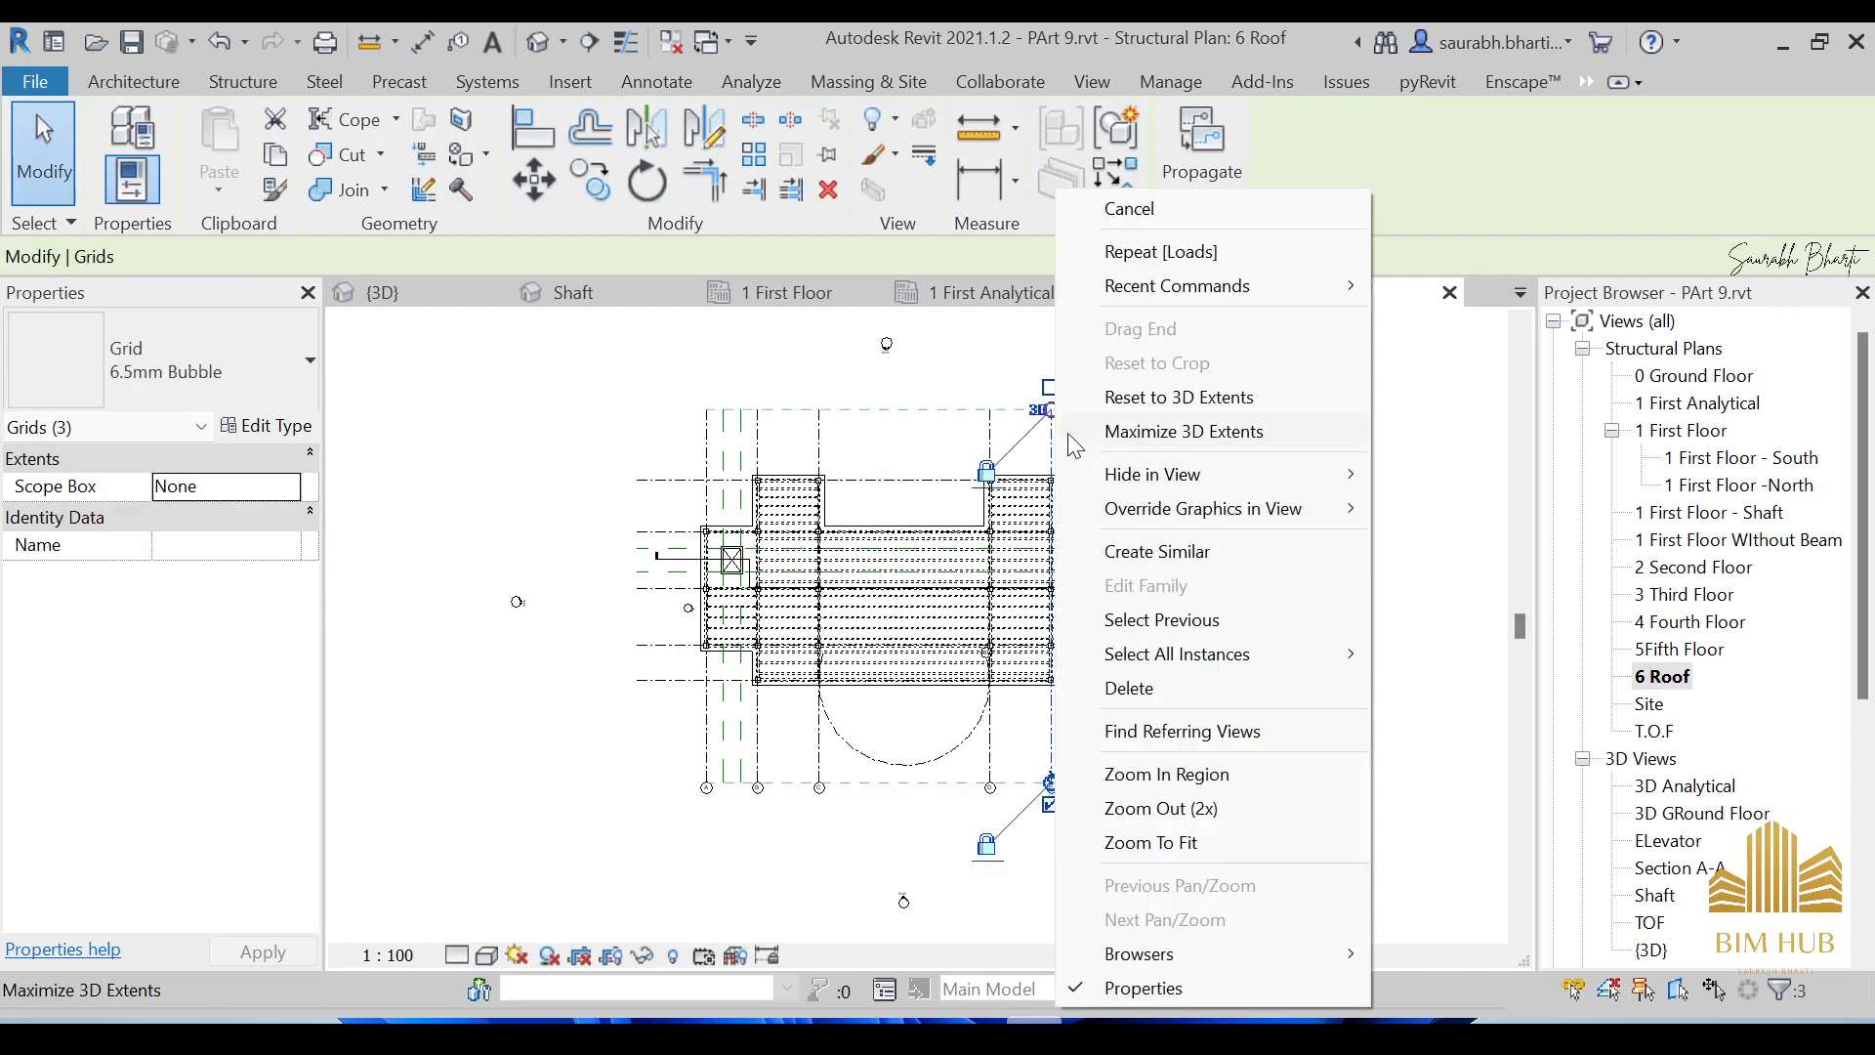
mouse_move(1287, 471)
click(1514, 506)
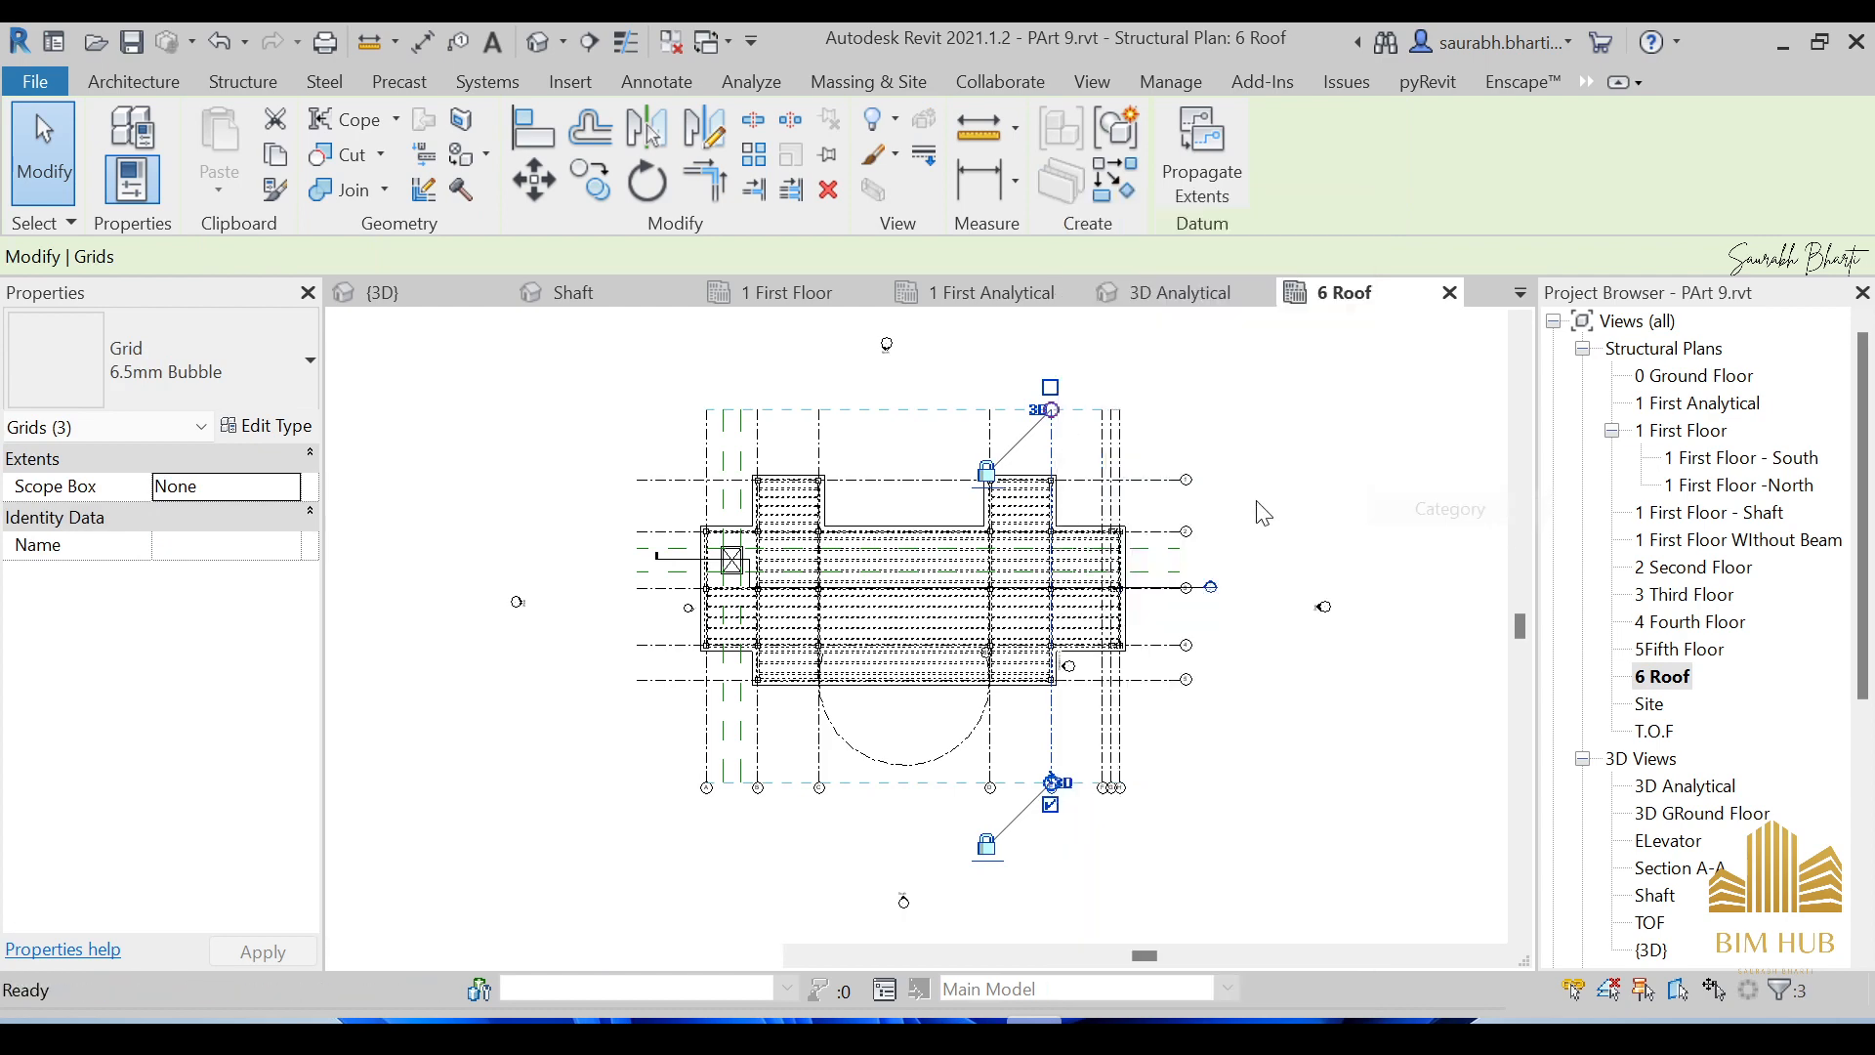
Hide the Reference Planes category in the 6 Roof view.
drag(884, 405, 623, 438)
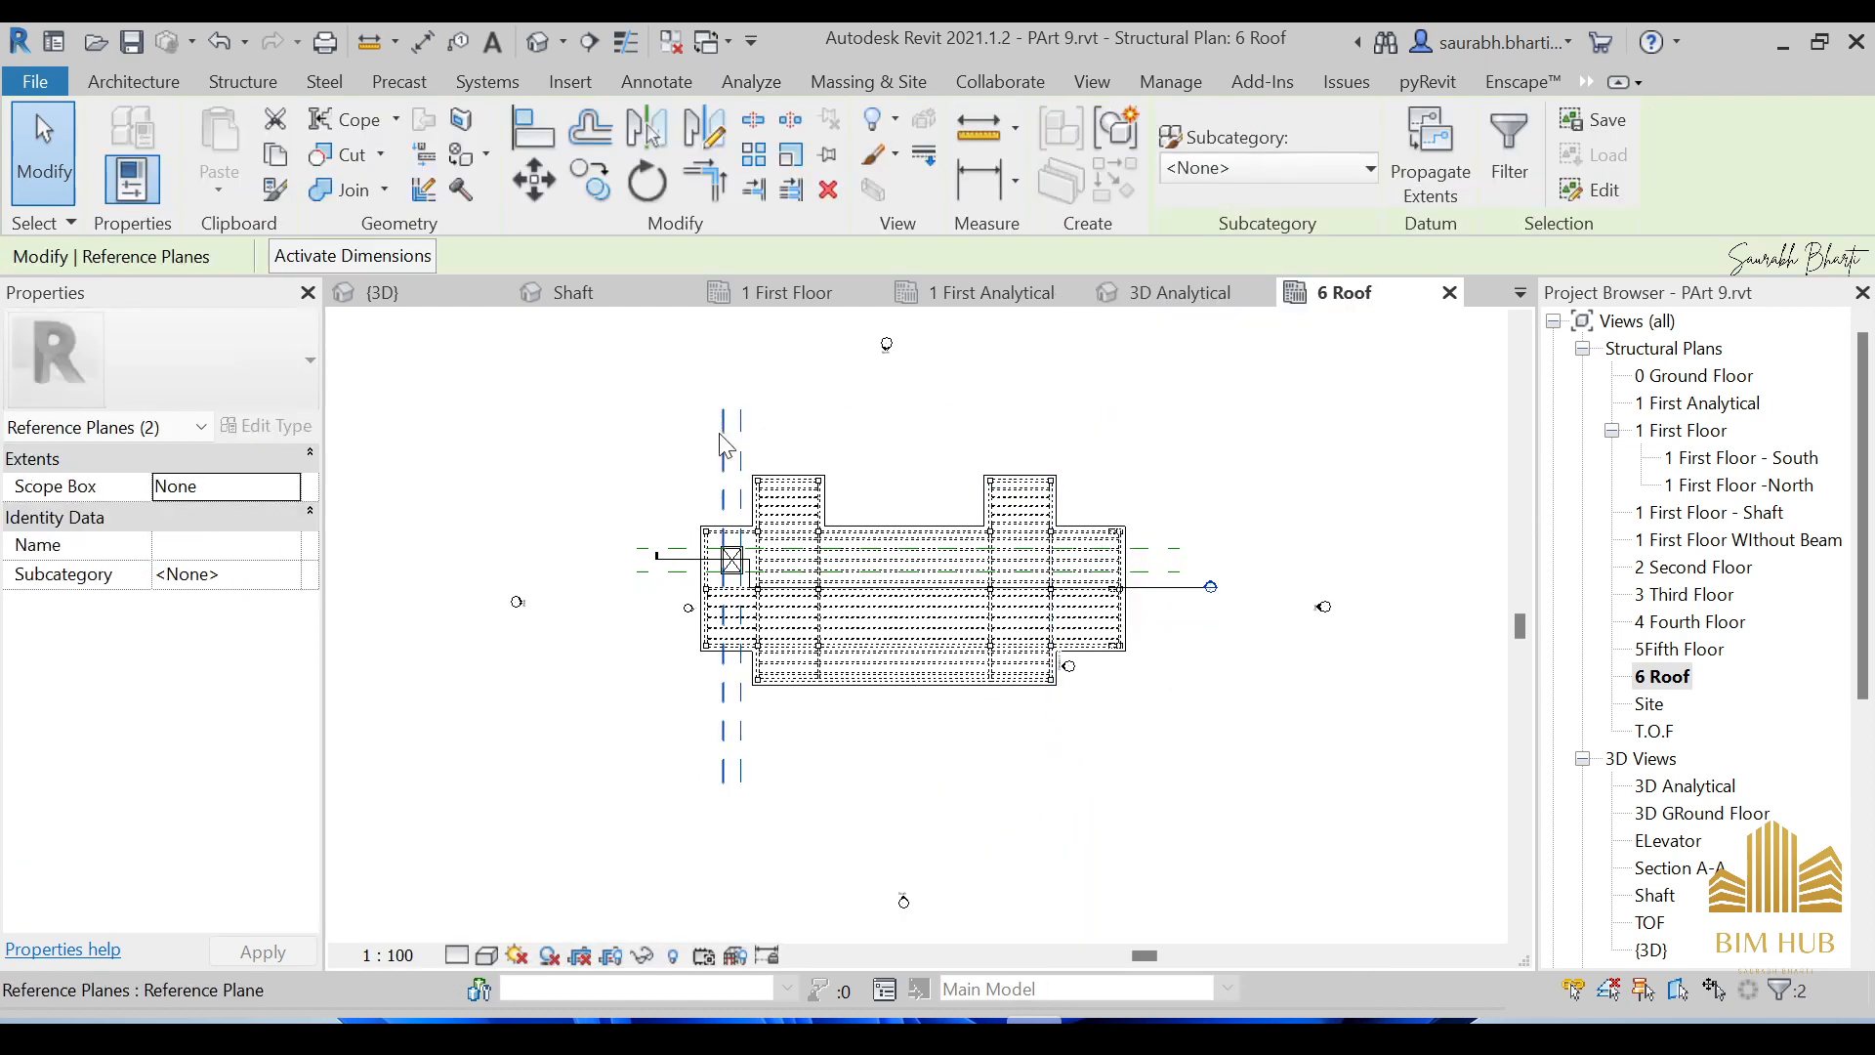
right_click(719, 435)
mouse_move(840, 475)
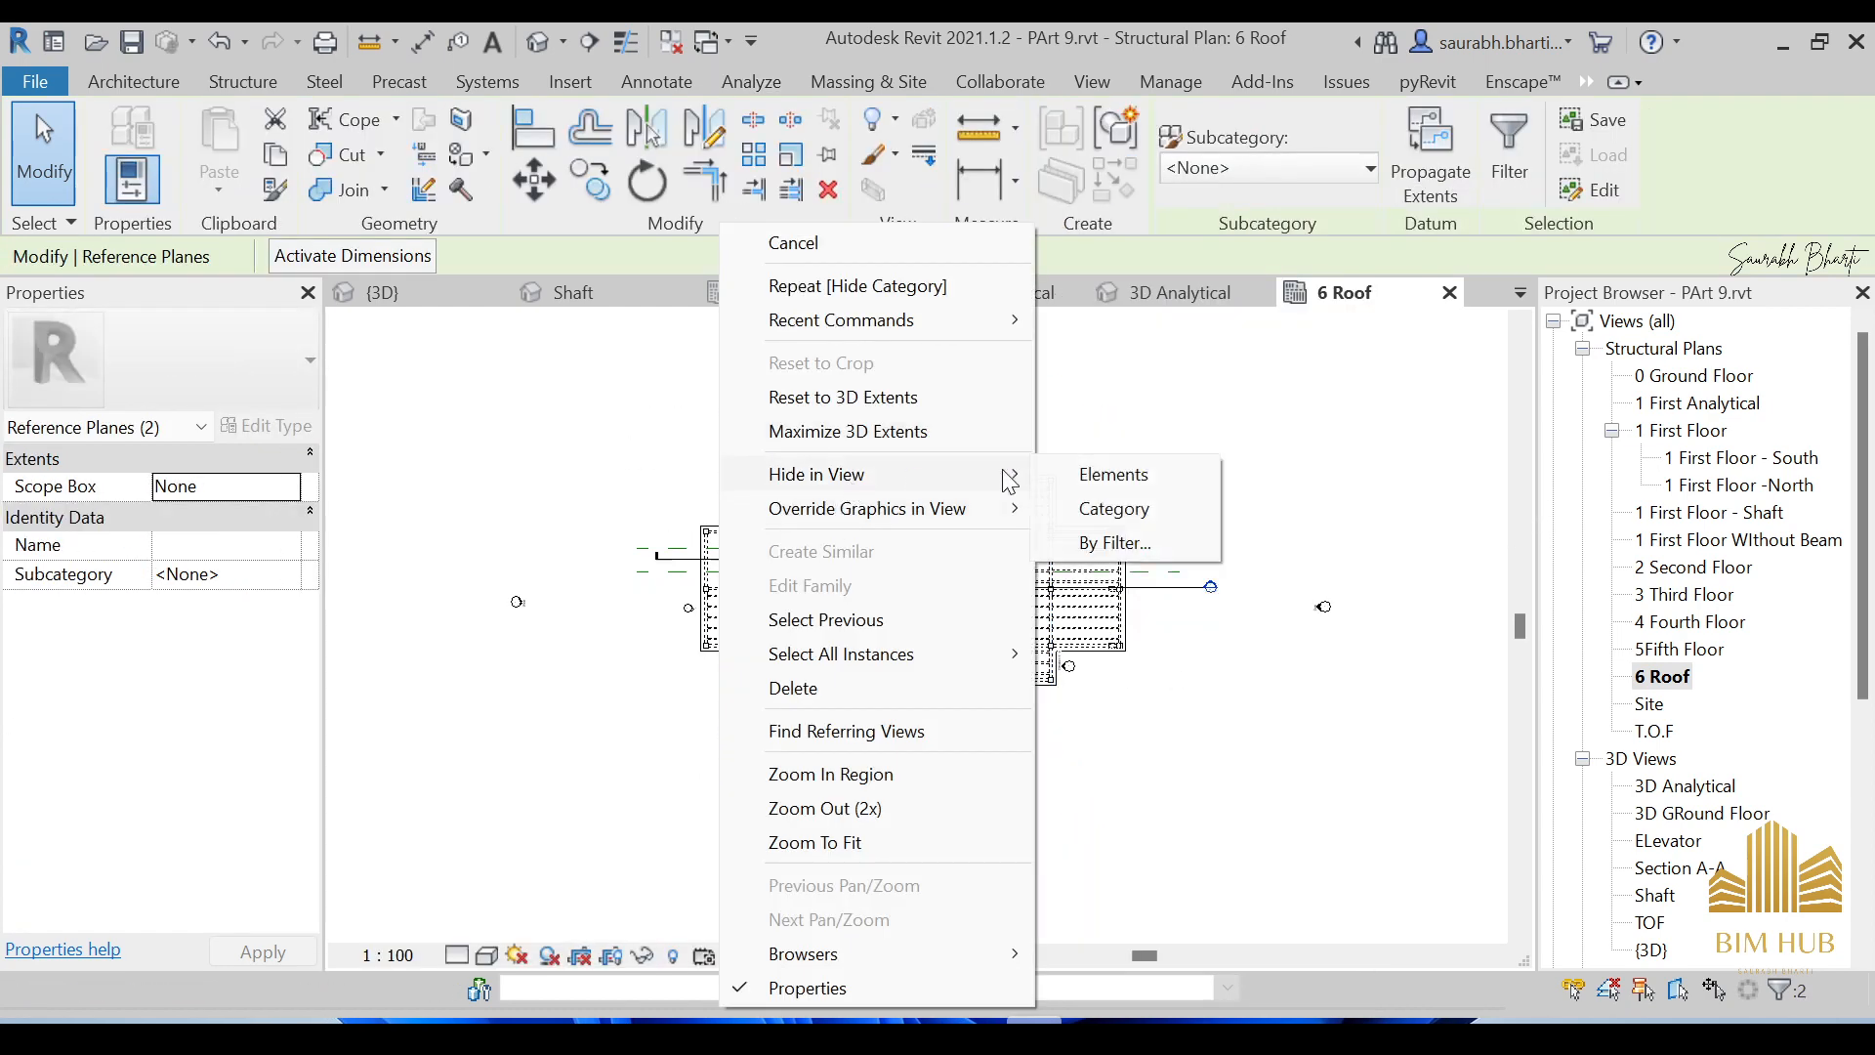
click(1113, 507)
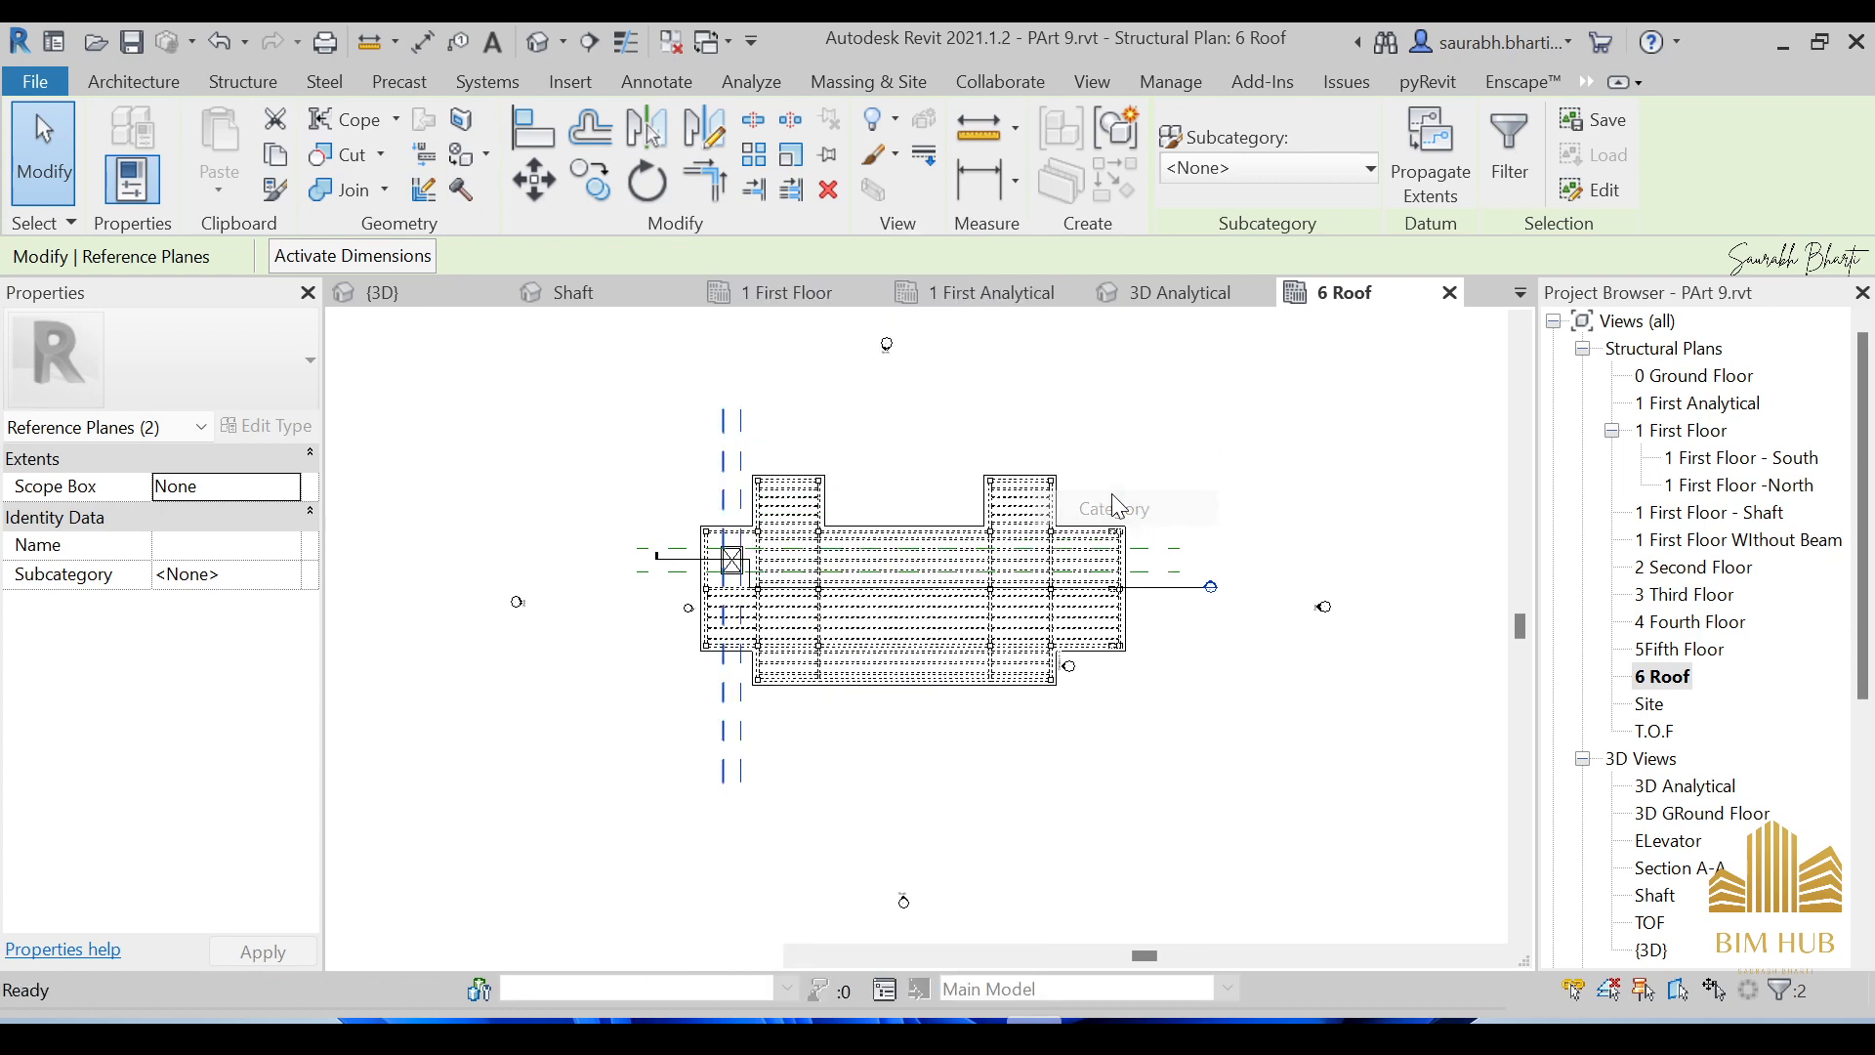
Hide the Sections category so only the roof slab outline remains.
click(1201, 587)
right_click(1191, 587)
mouse_move(1328, 474)
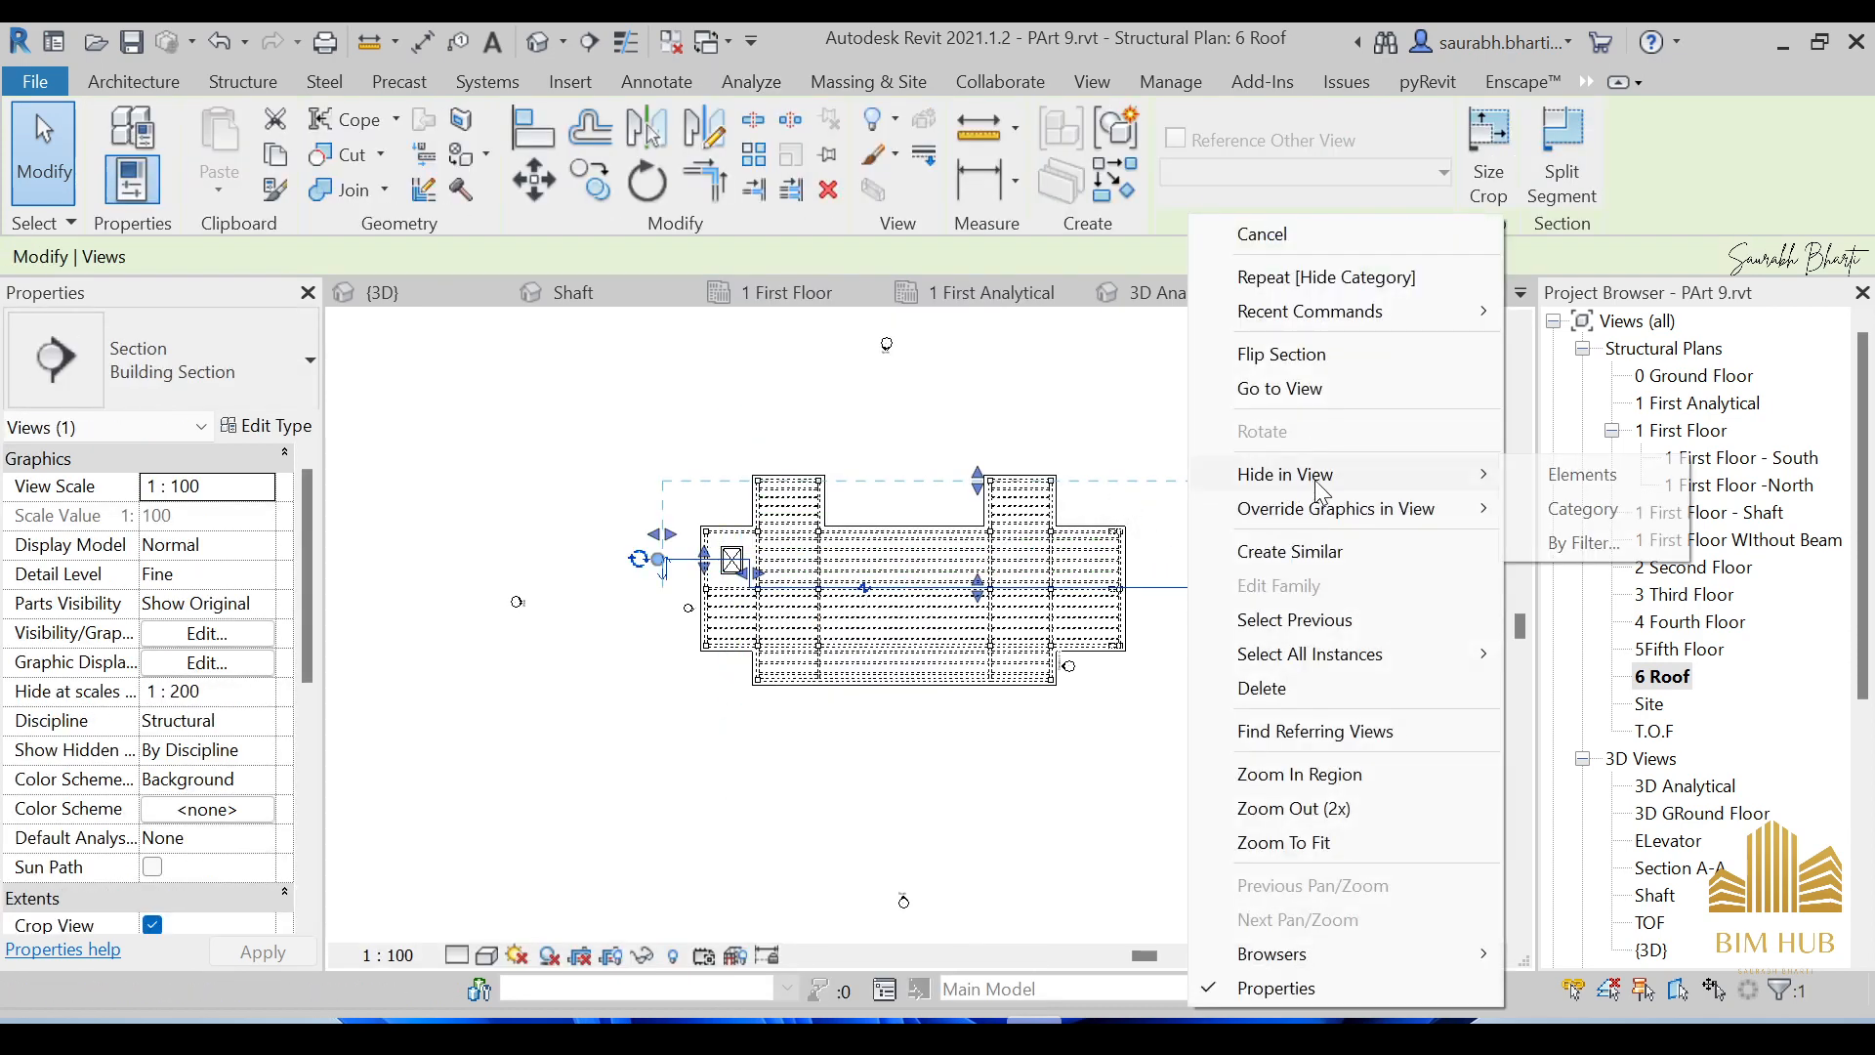
click(1584, 510)
scroll(1158, 589, up, 4)
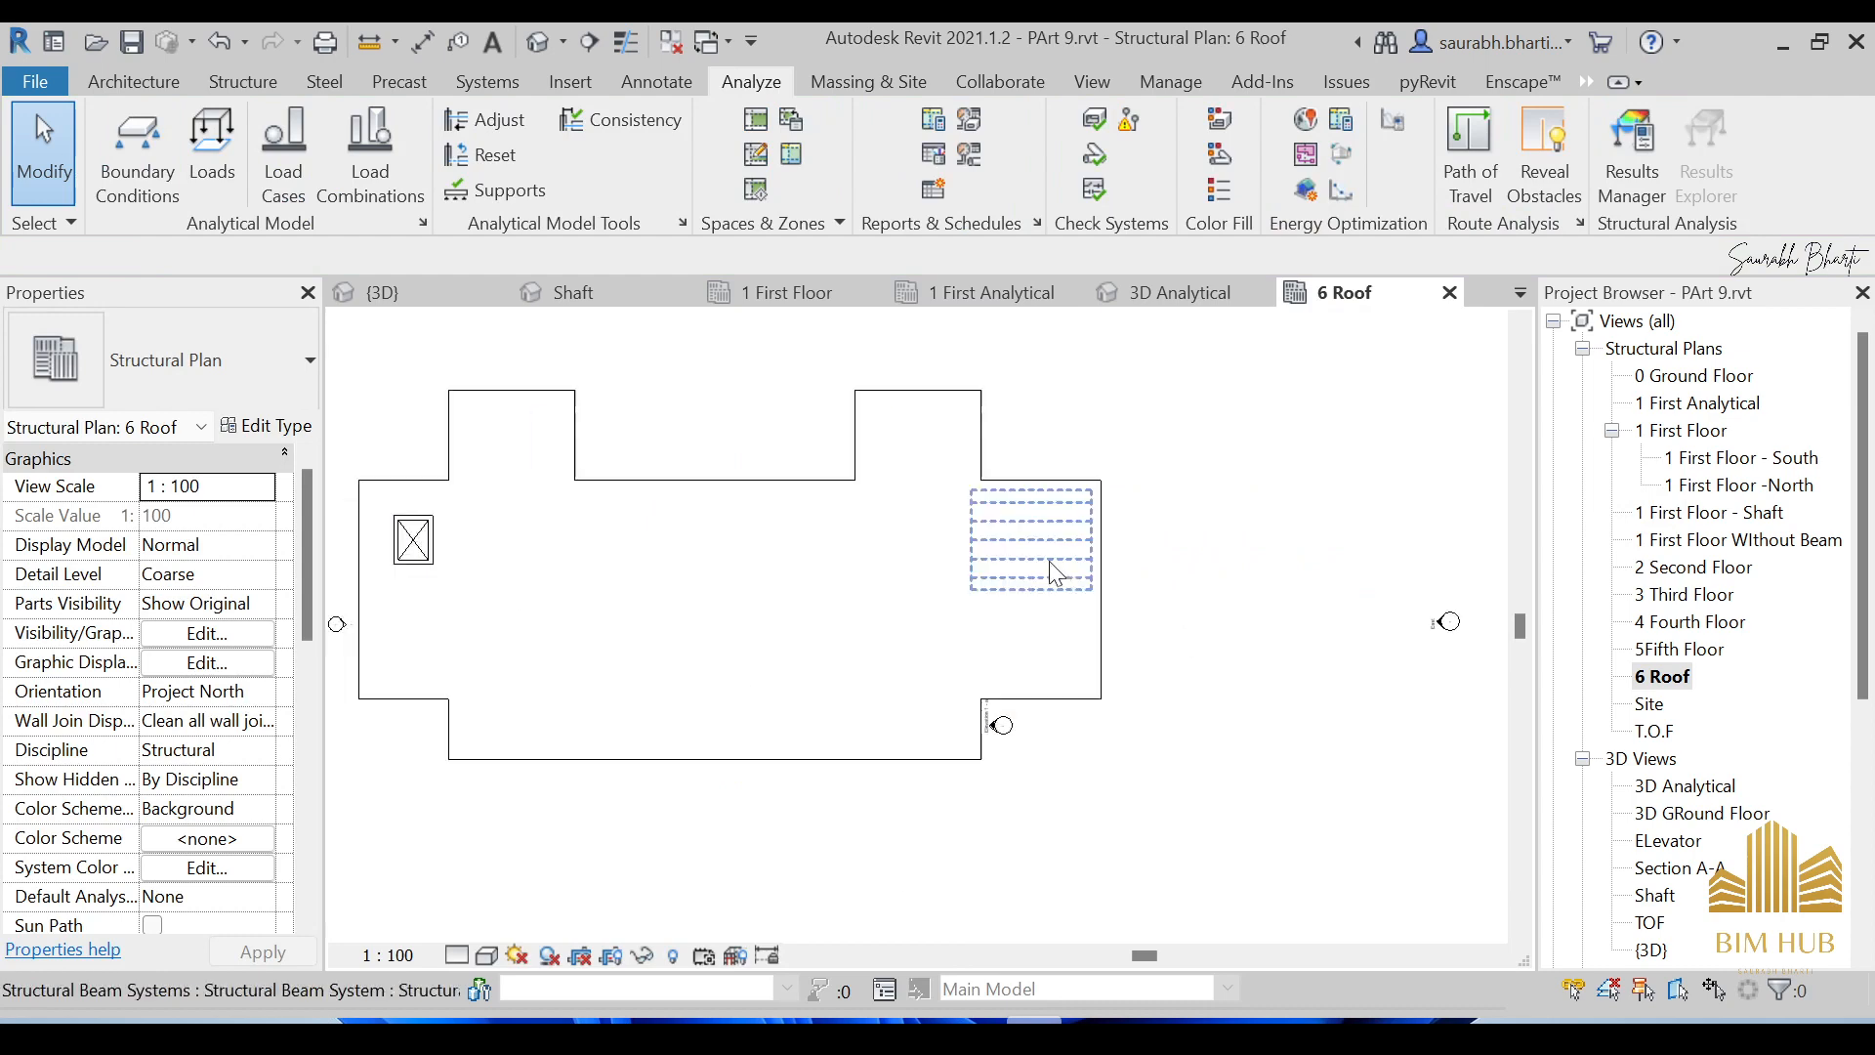
scroll(1026, 686, down, 3)
scroll(1010, 743, up, 7)
scroll(1057, 665, down, 6)
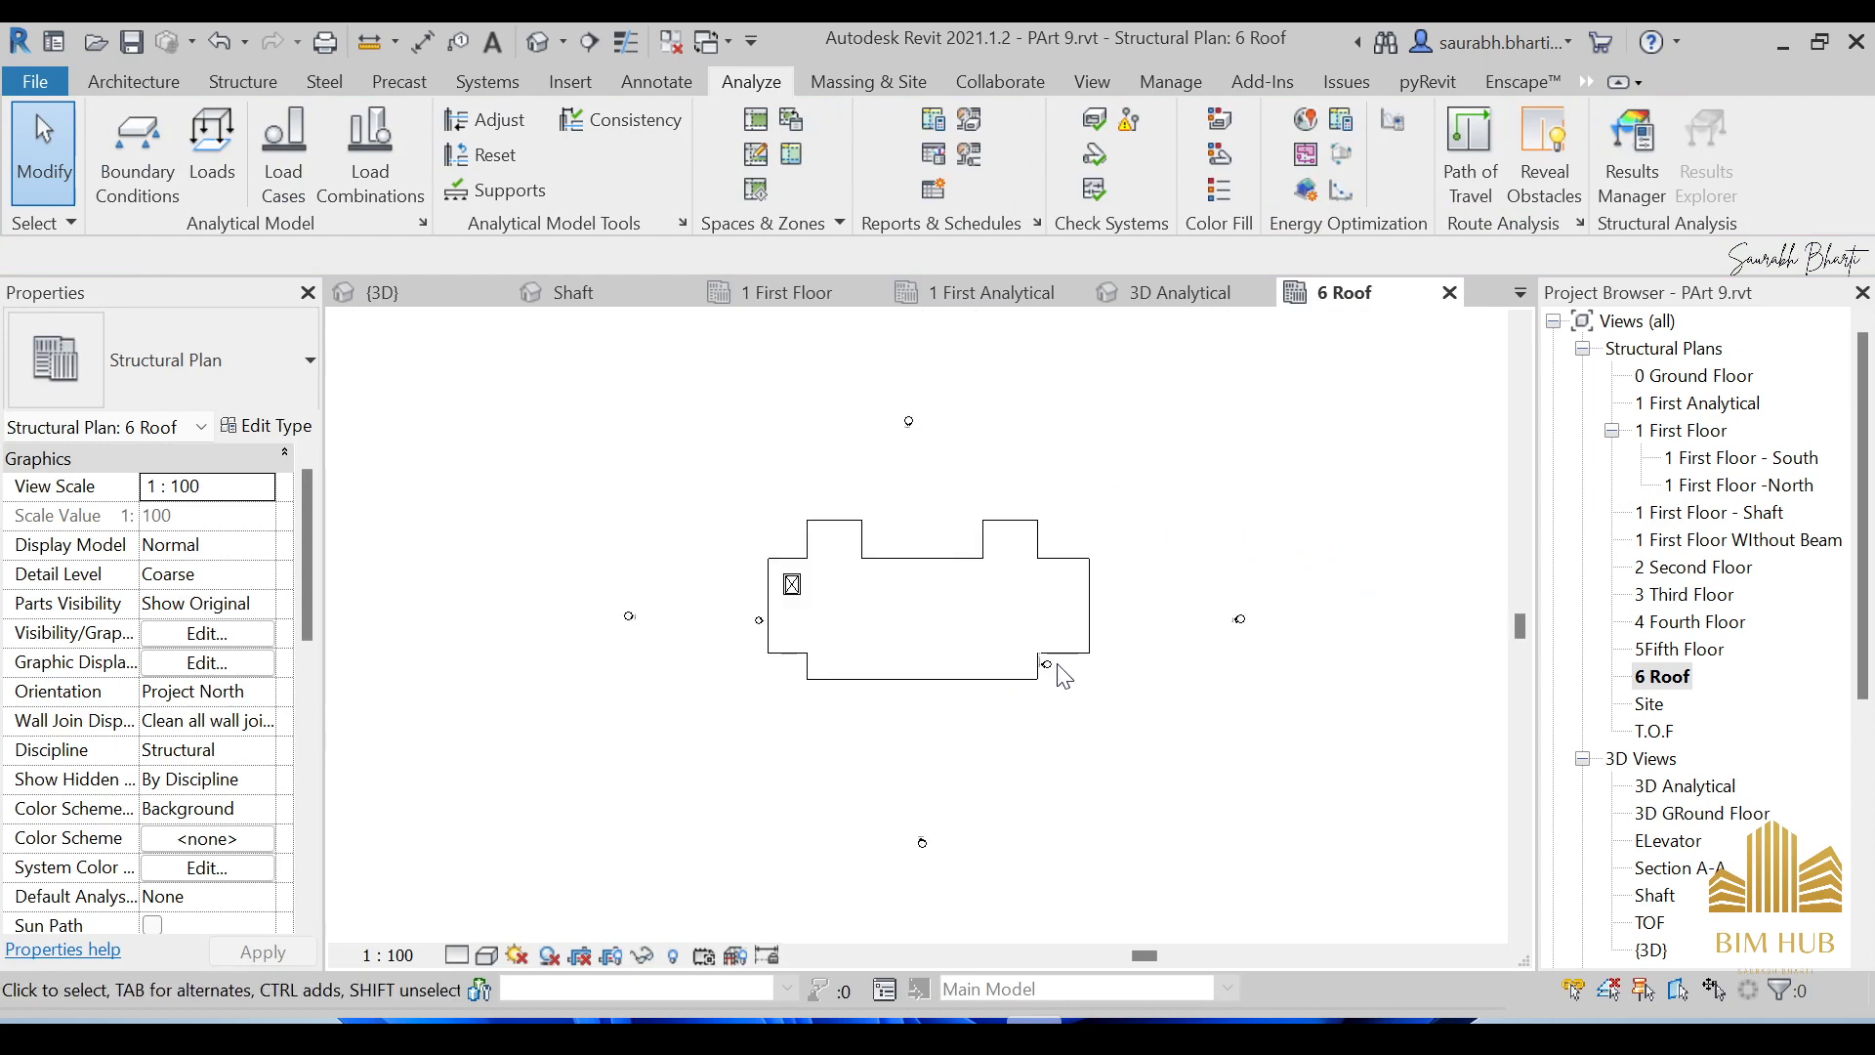
Duplicate 6 Roof with detailing and rename the copy to '6 Roof Analytical'.
right_click(1665, 676)
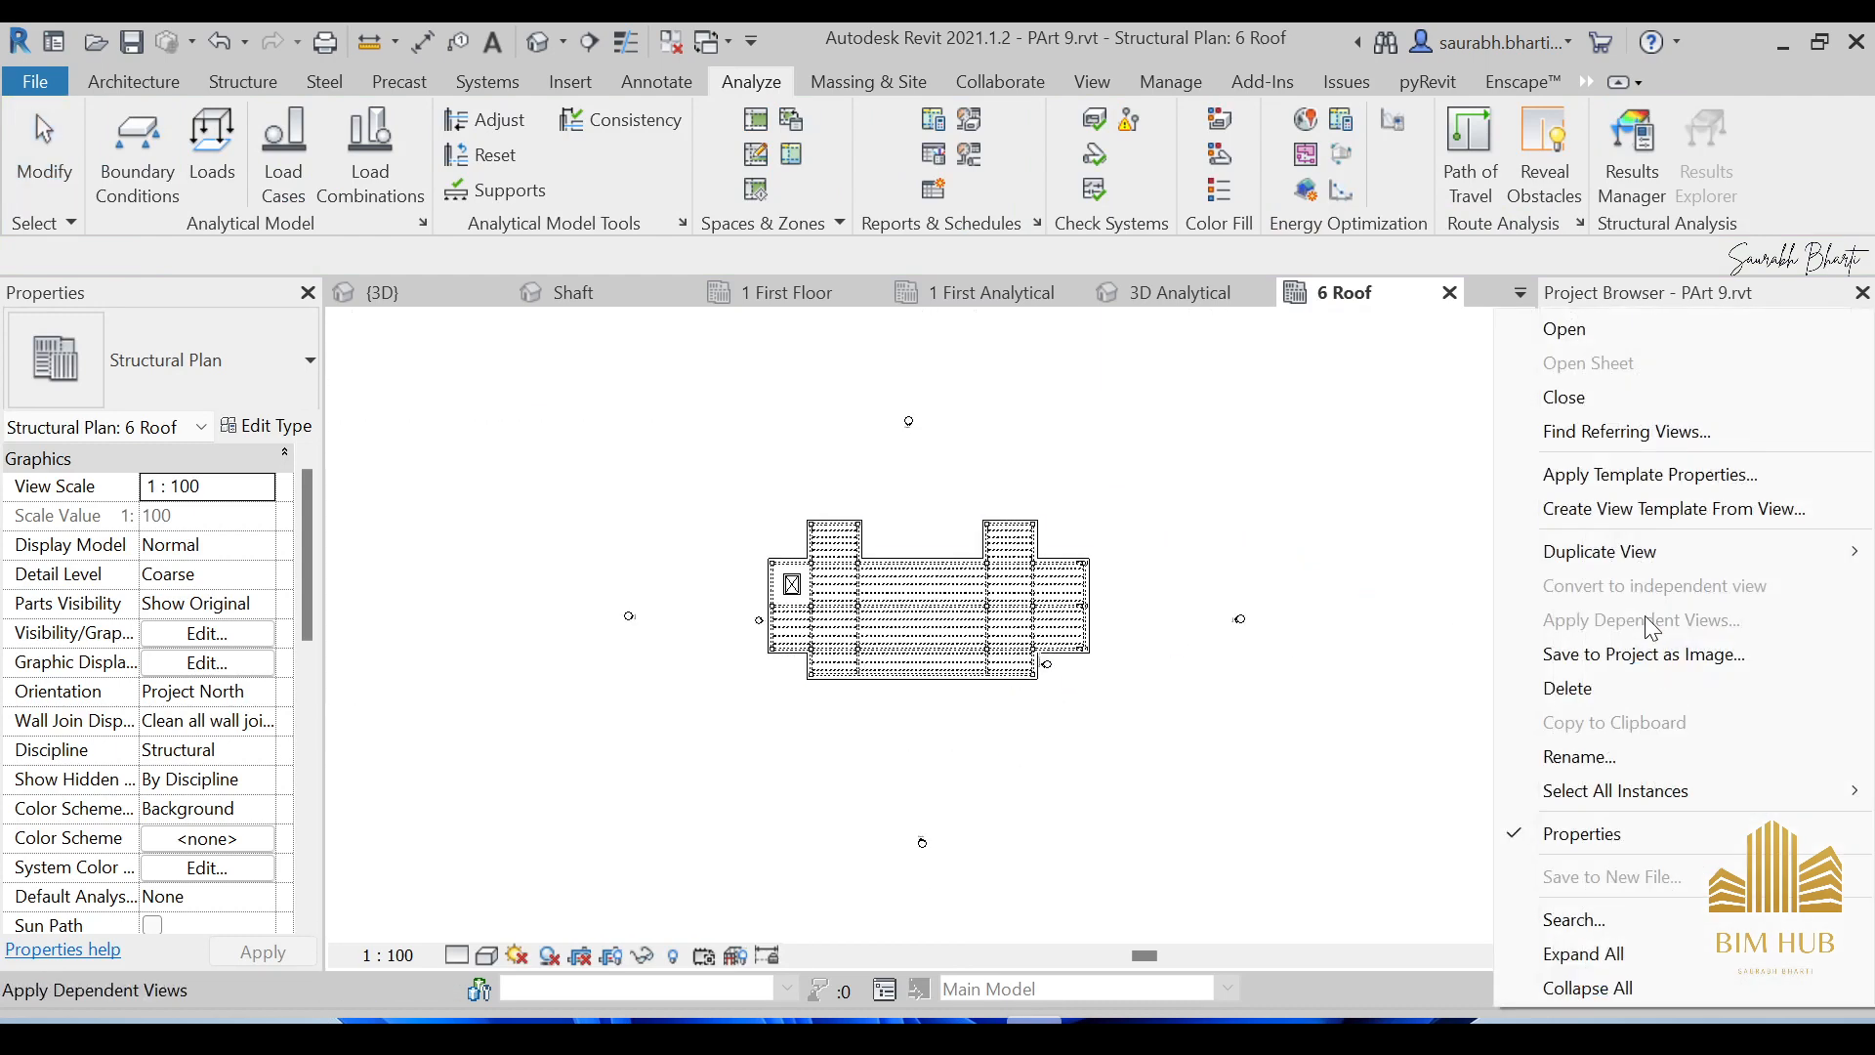
mouse_move(1626, 552)
click(1387, 555)
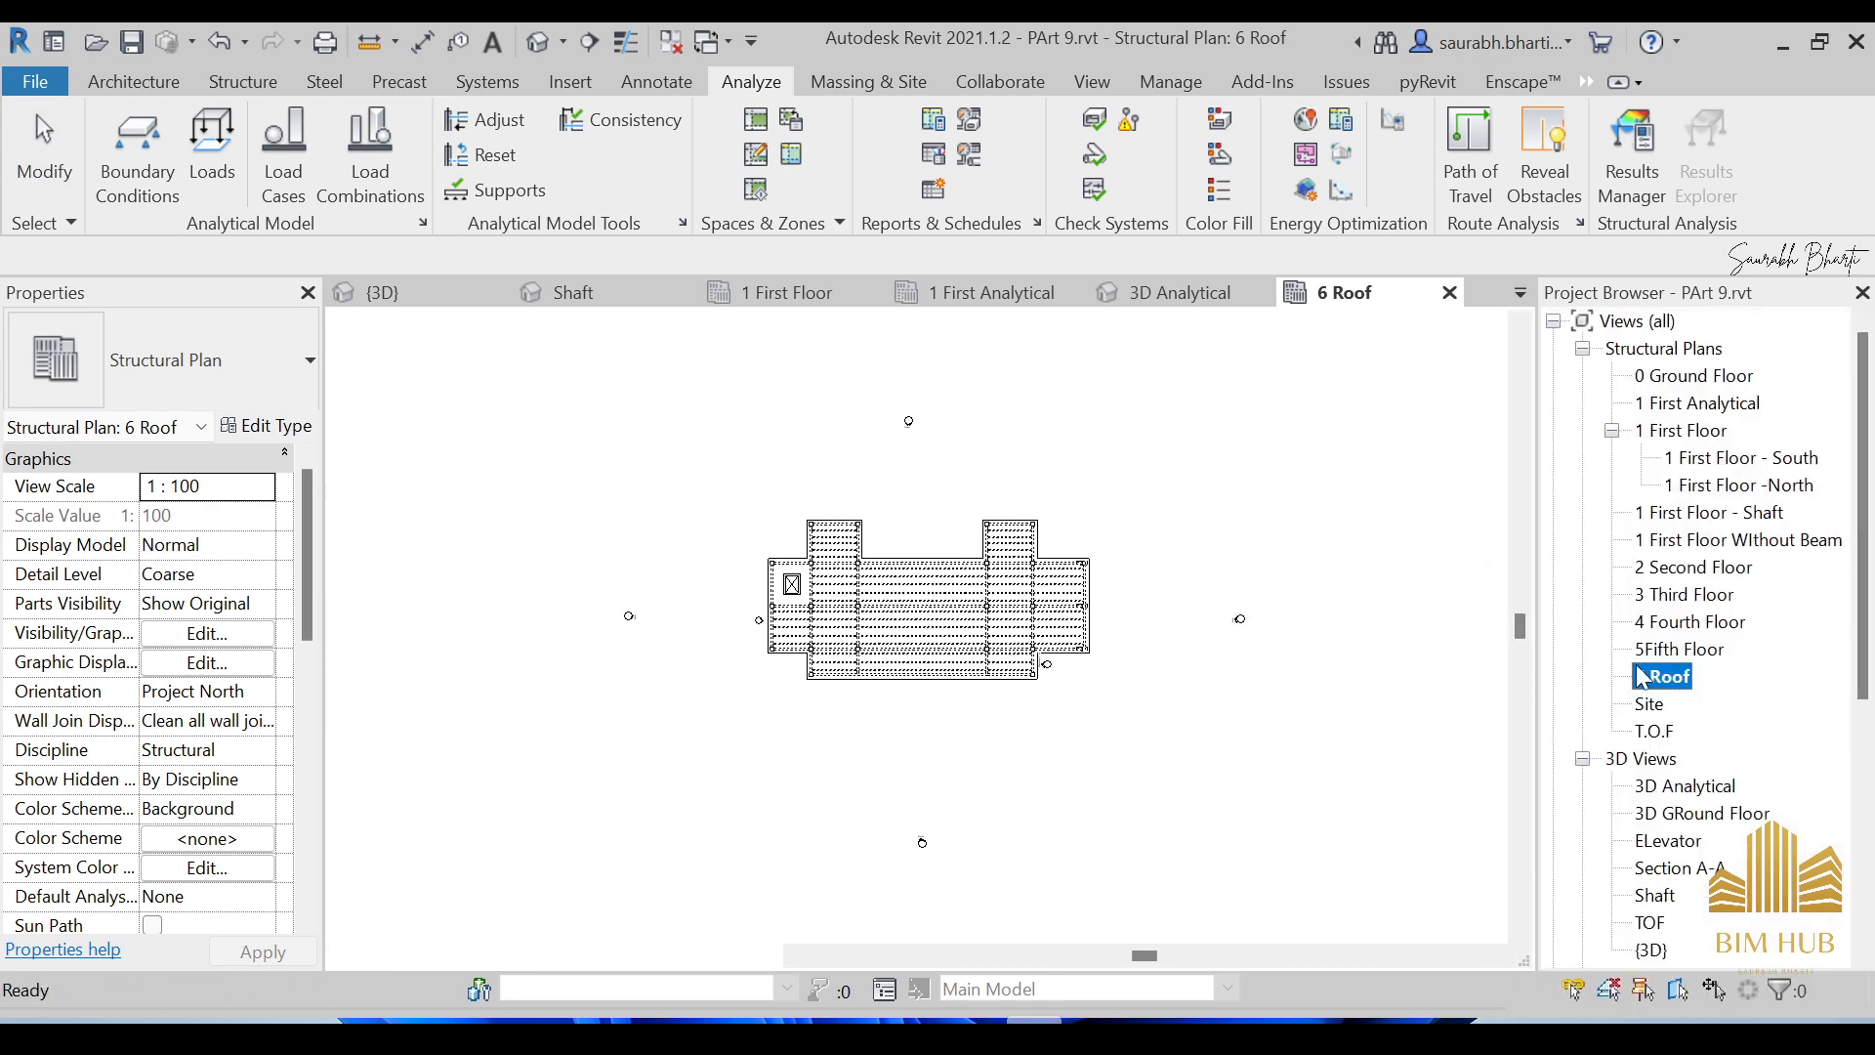
right_click(1693, 711)
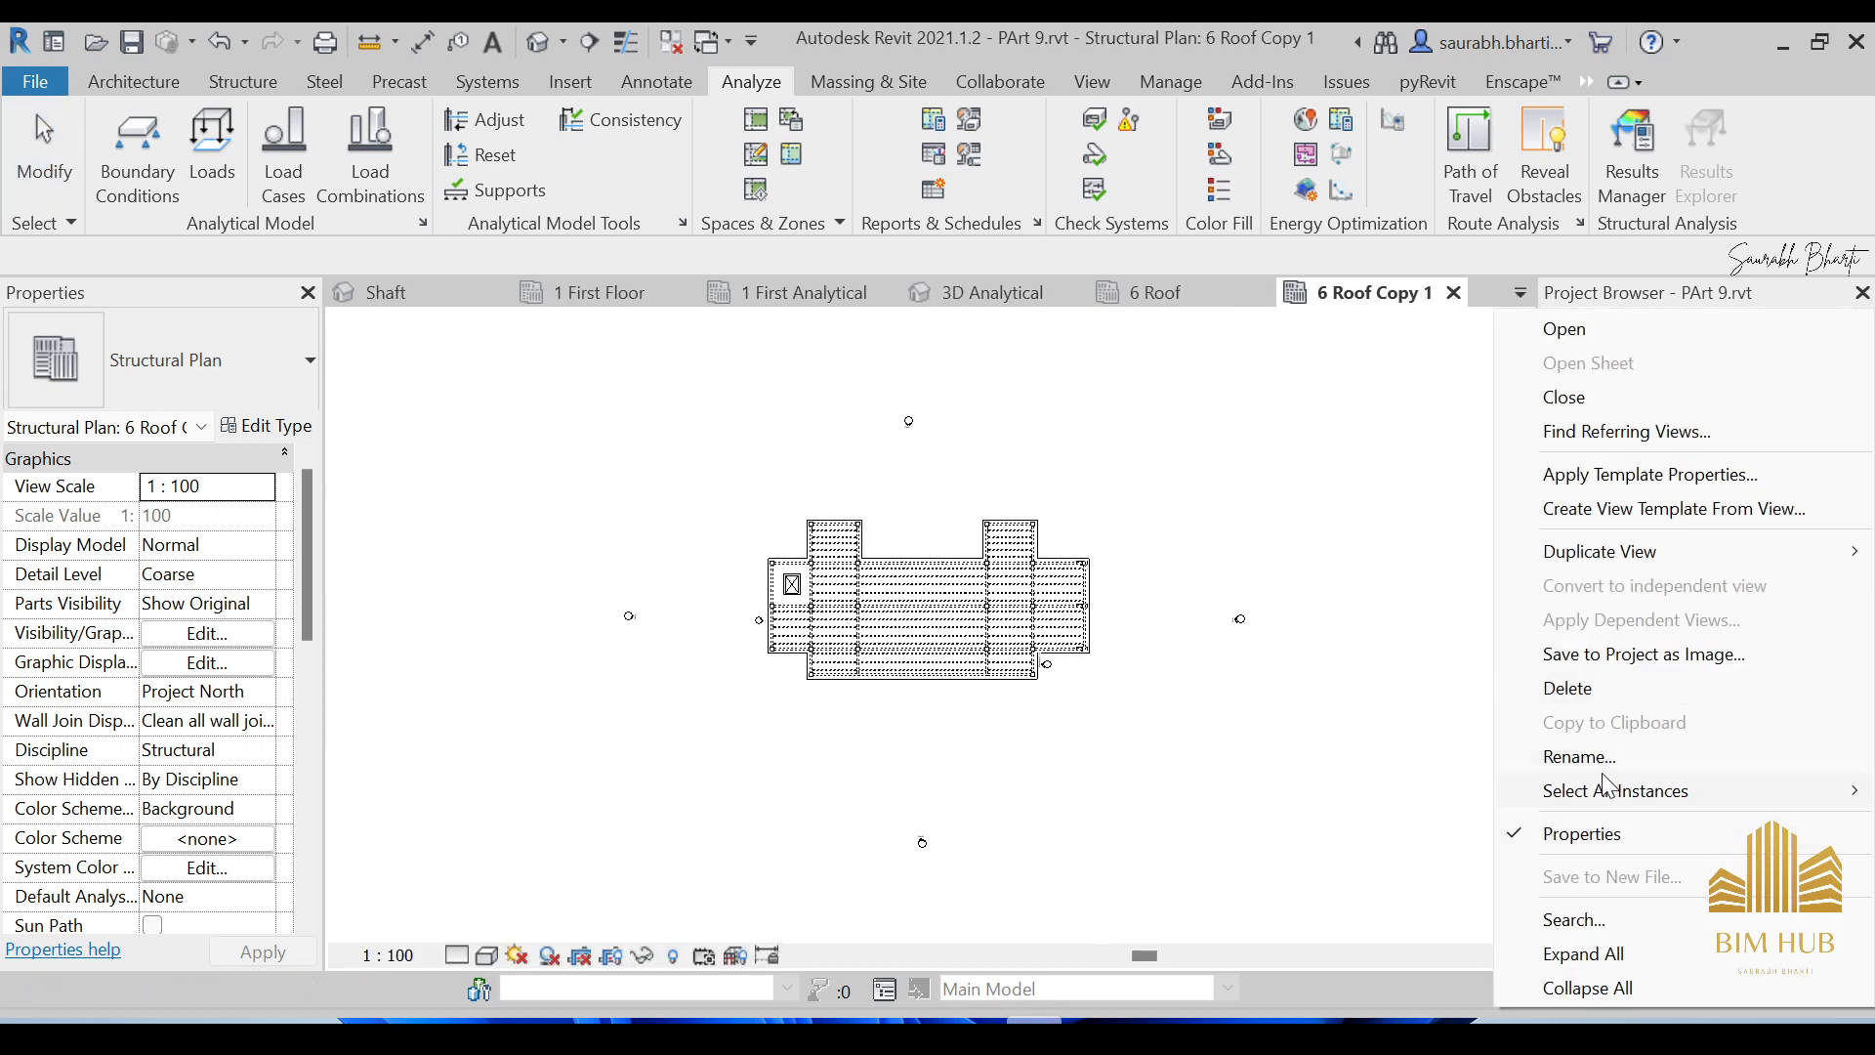
click(1602, 758)
drag(1754, 705, 1695, 704)
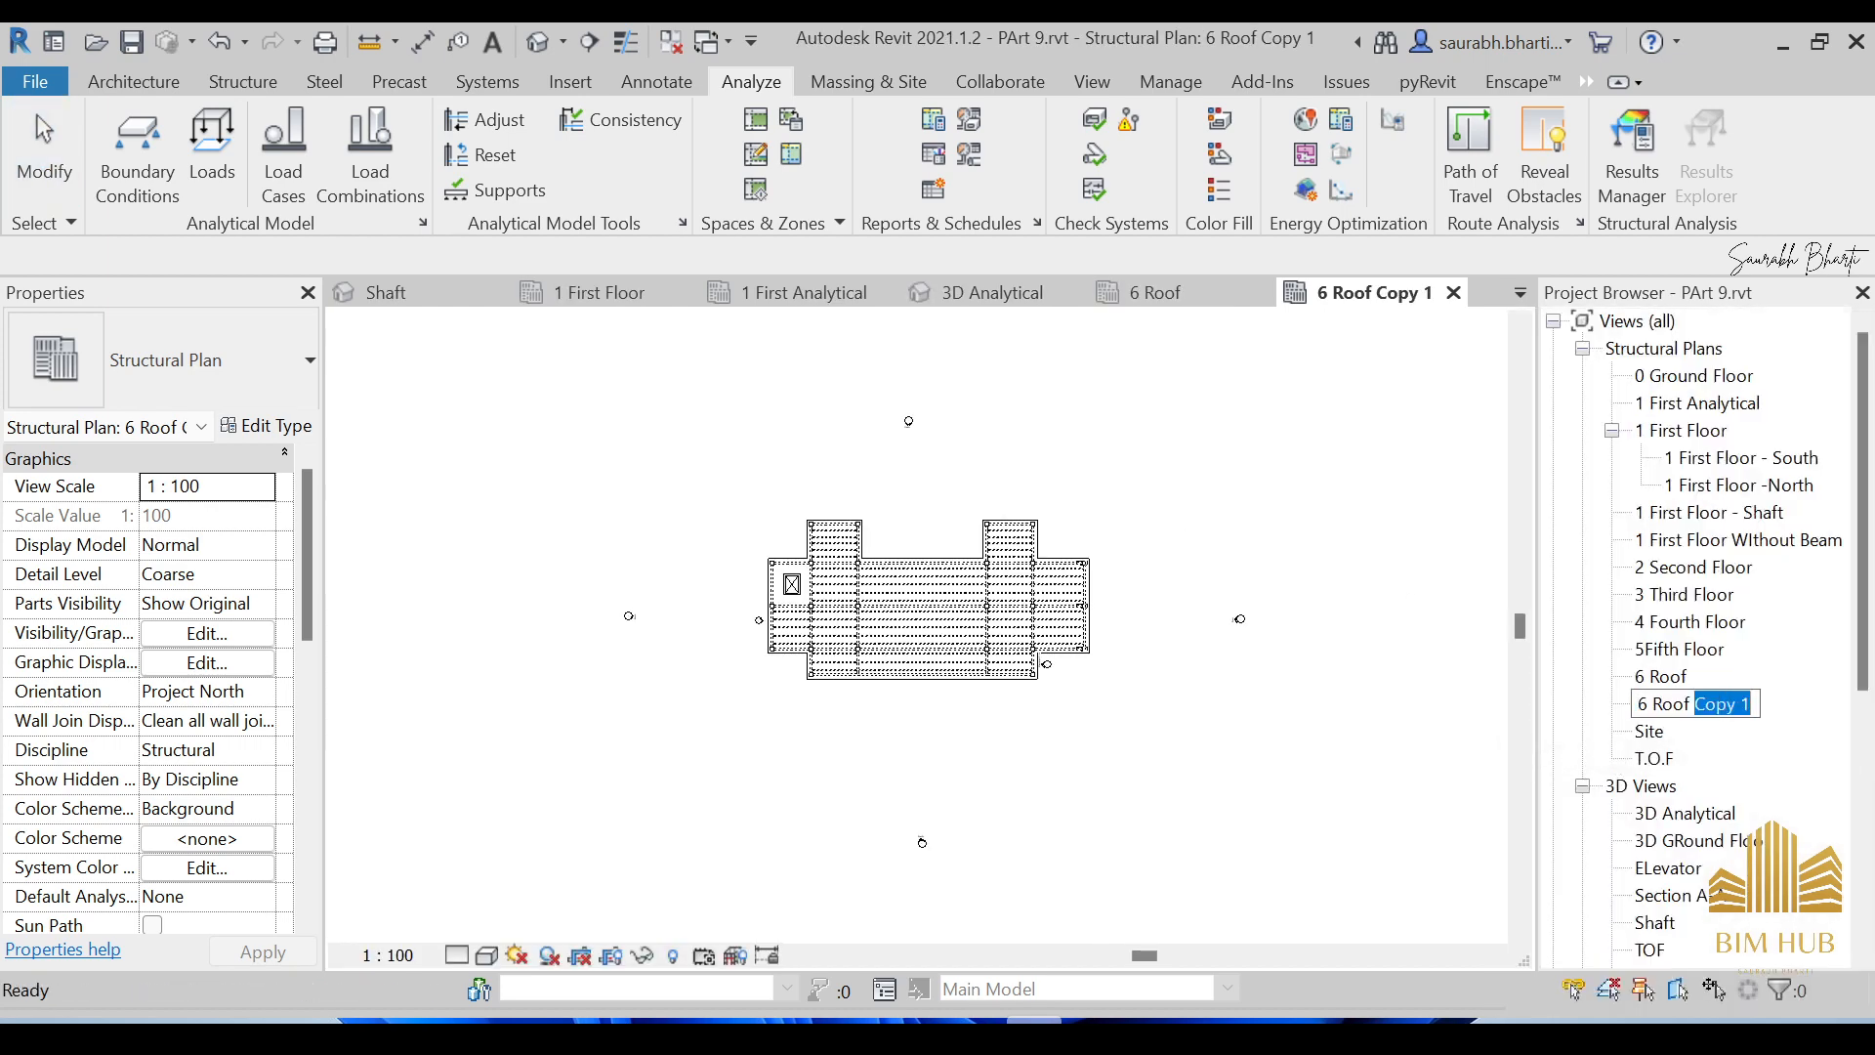
text(Analytical)
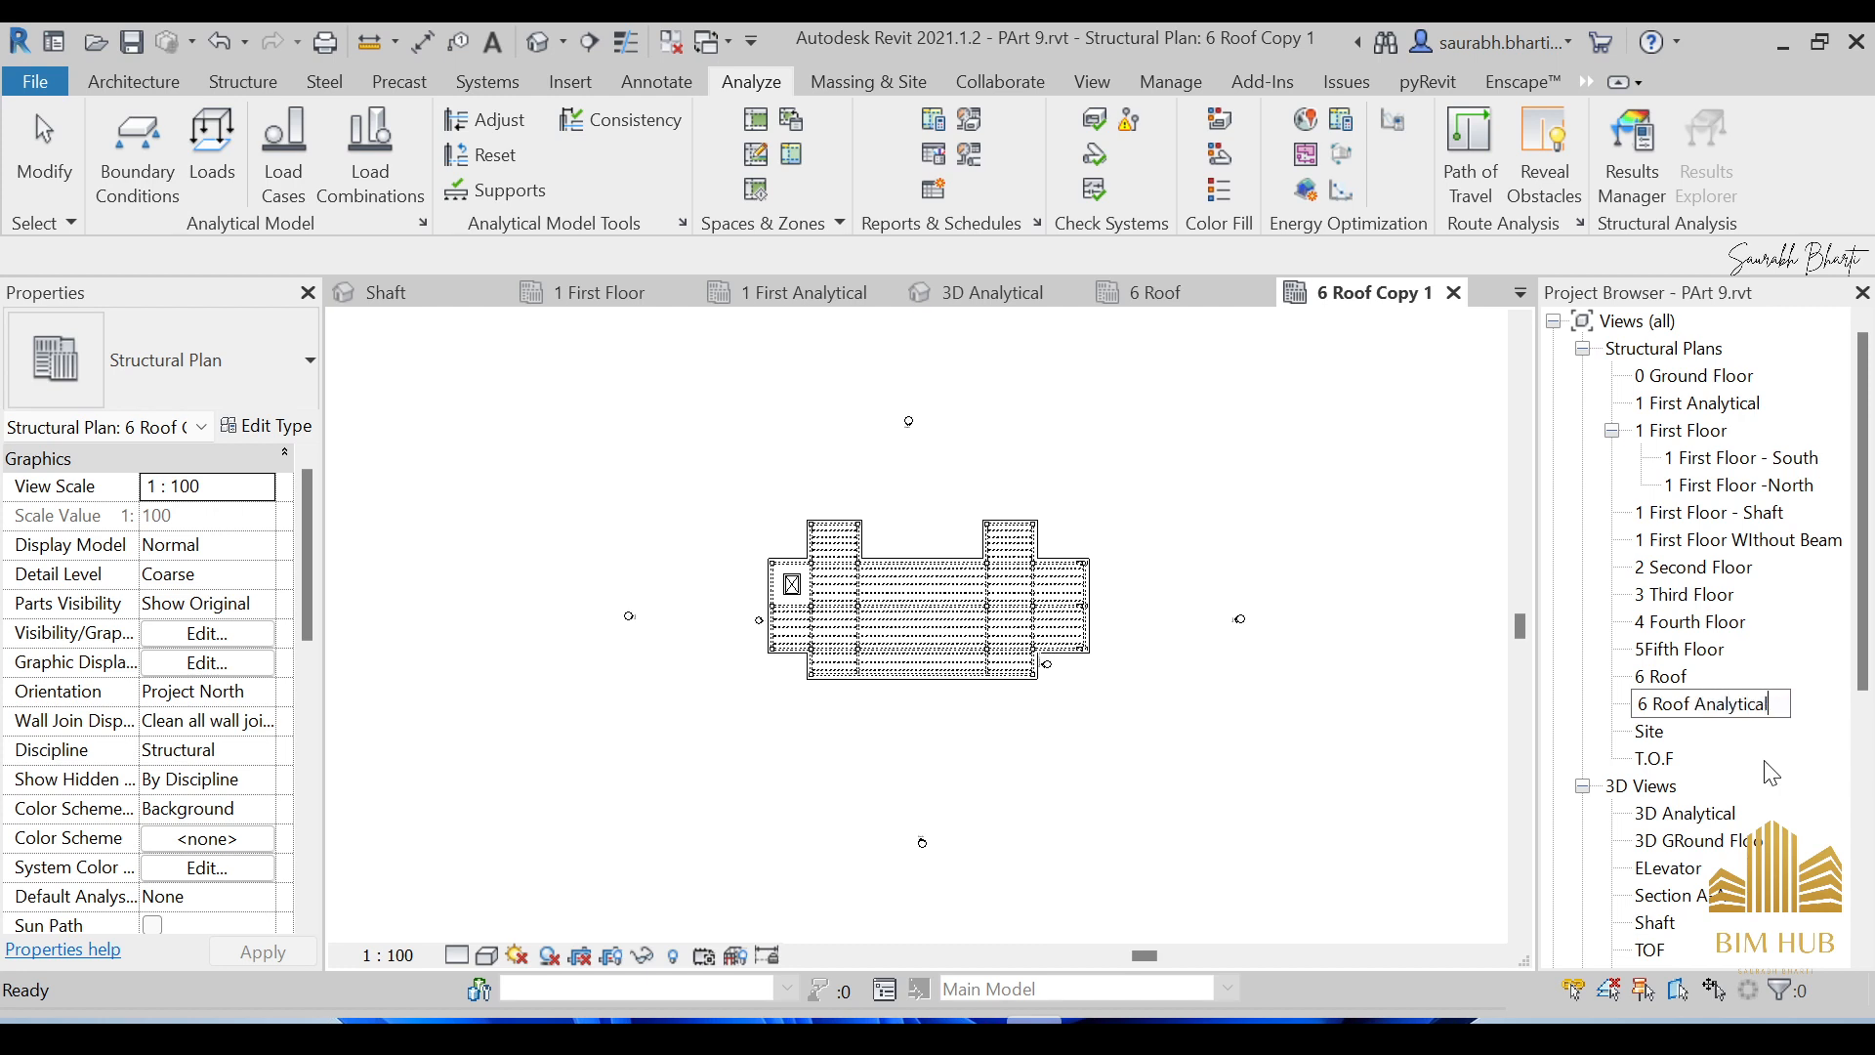
key(Return)
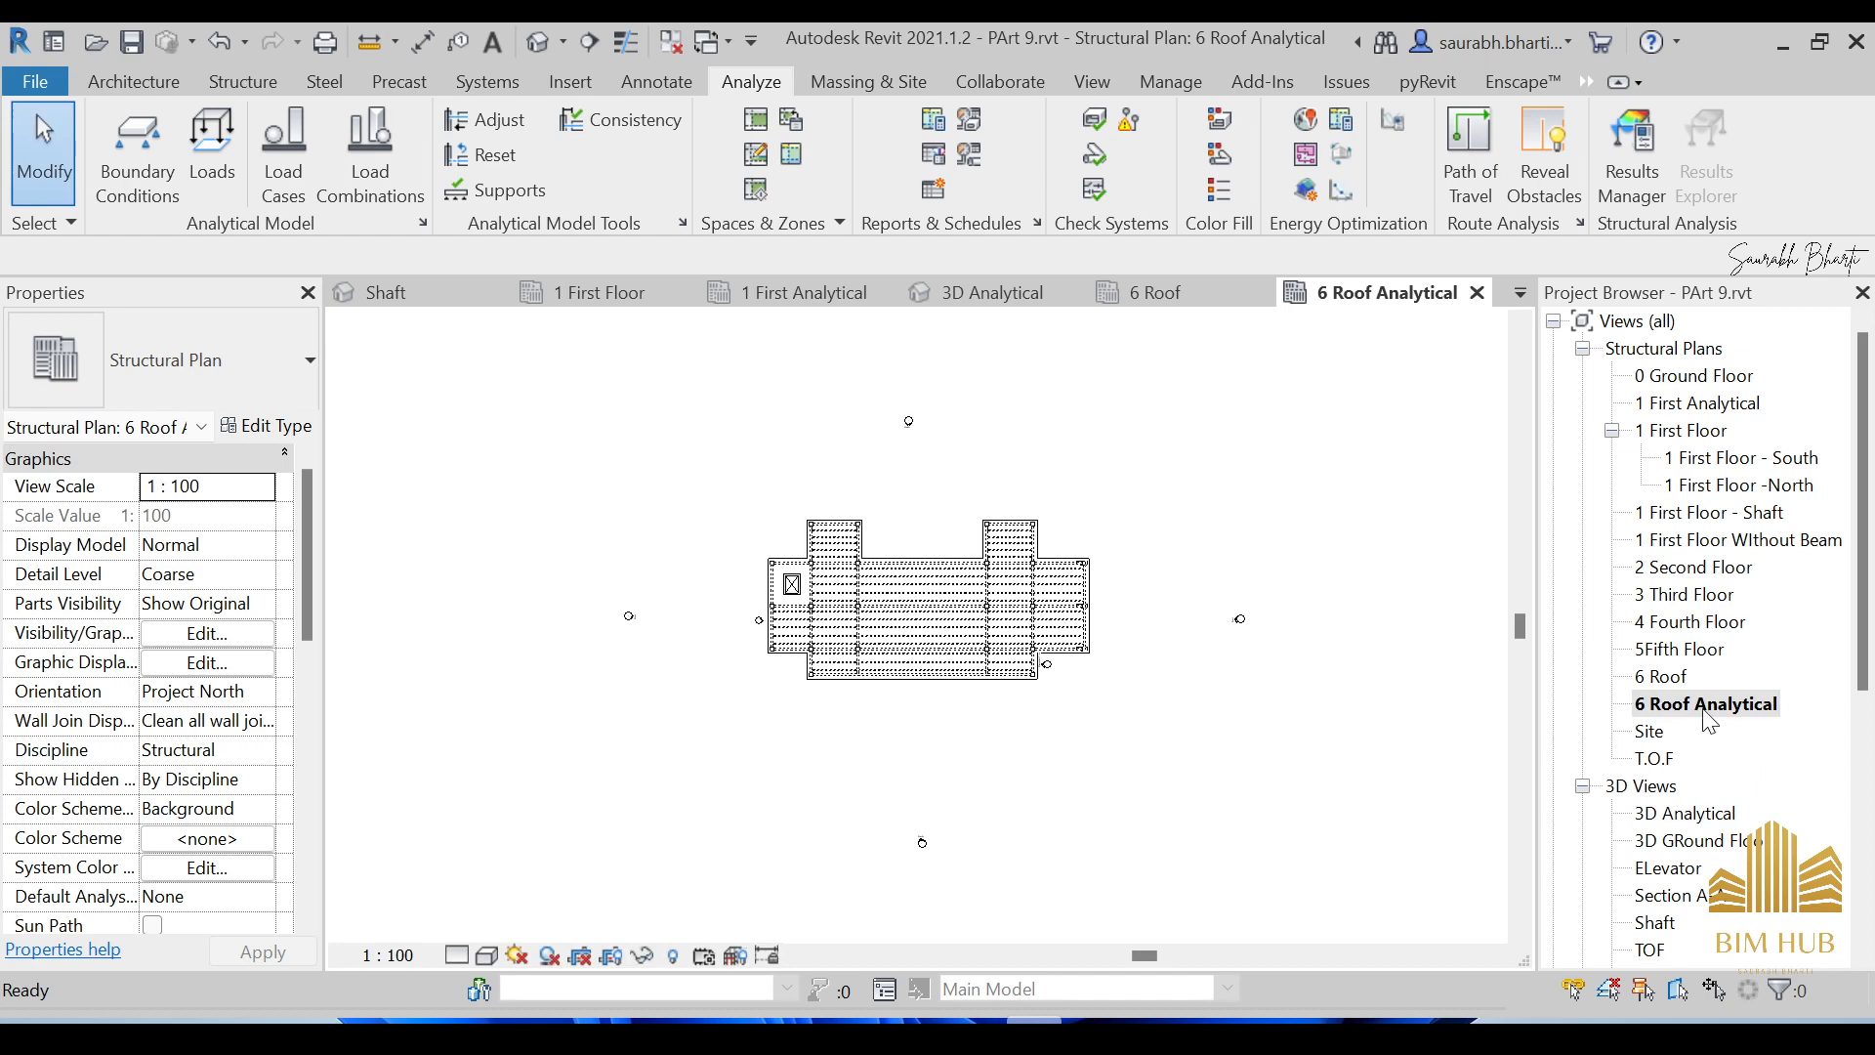
Apply the Structural Analytical Isolated view template to 6 Roof Analytical.
right_click(1709, 719)
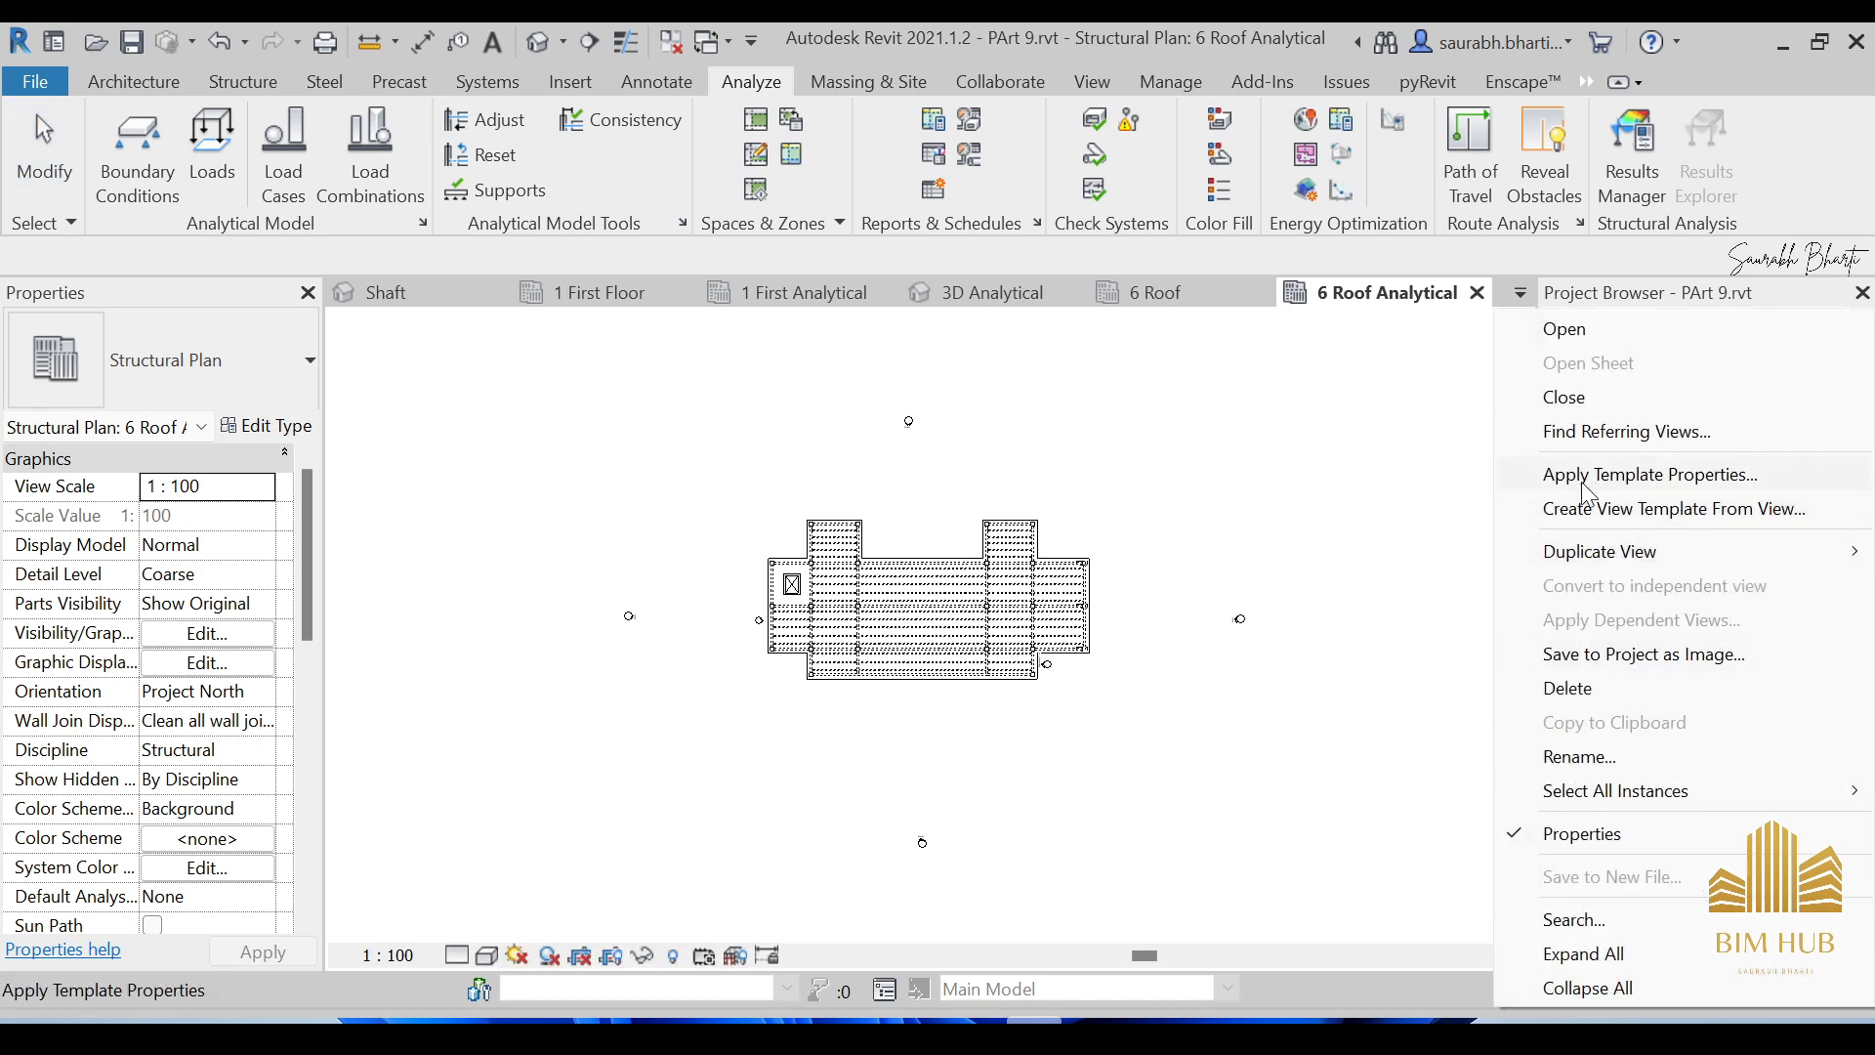
click(1699, 479)
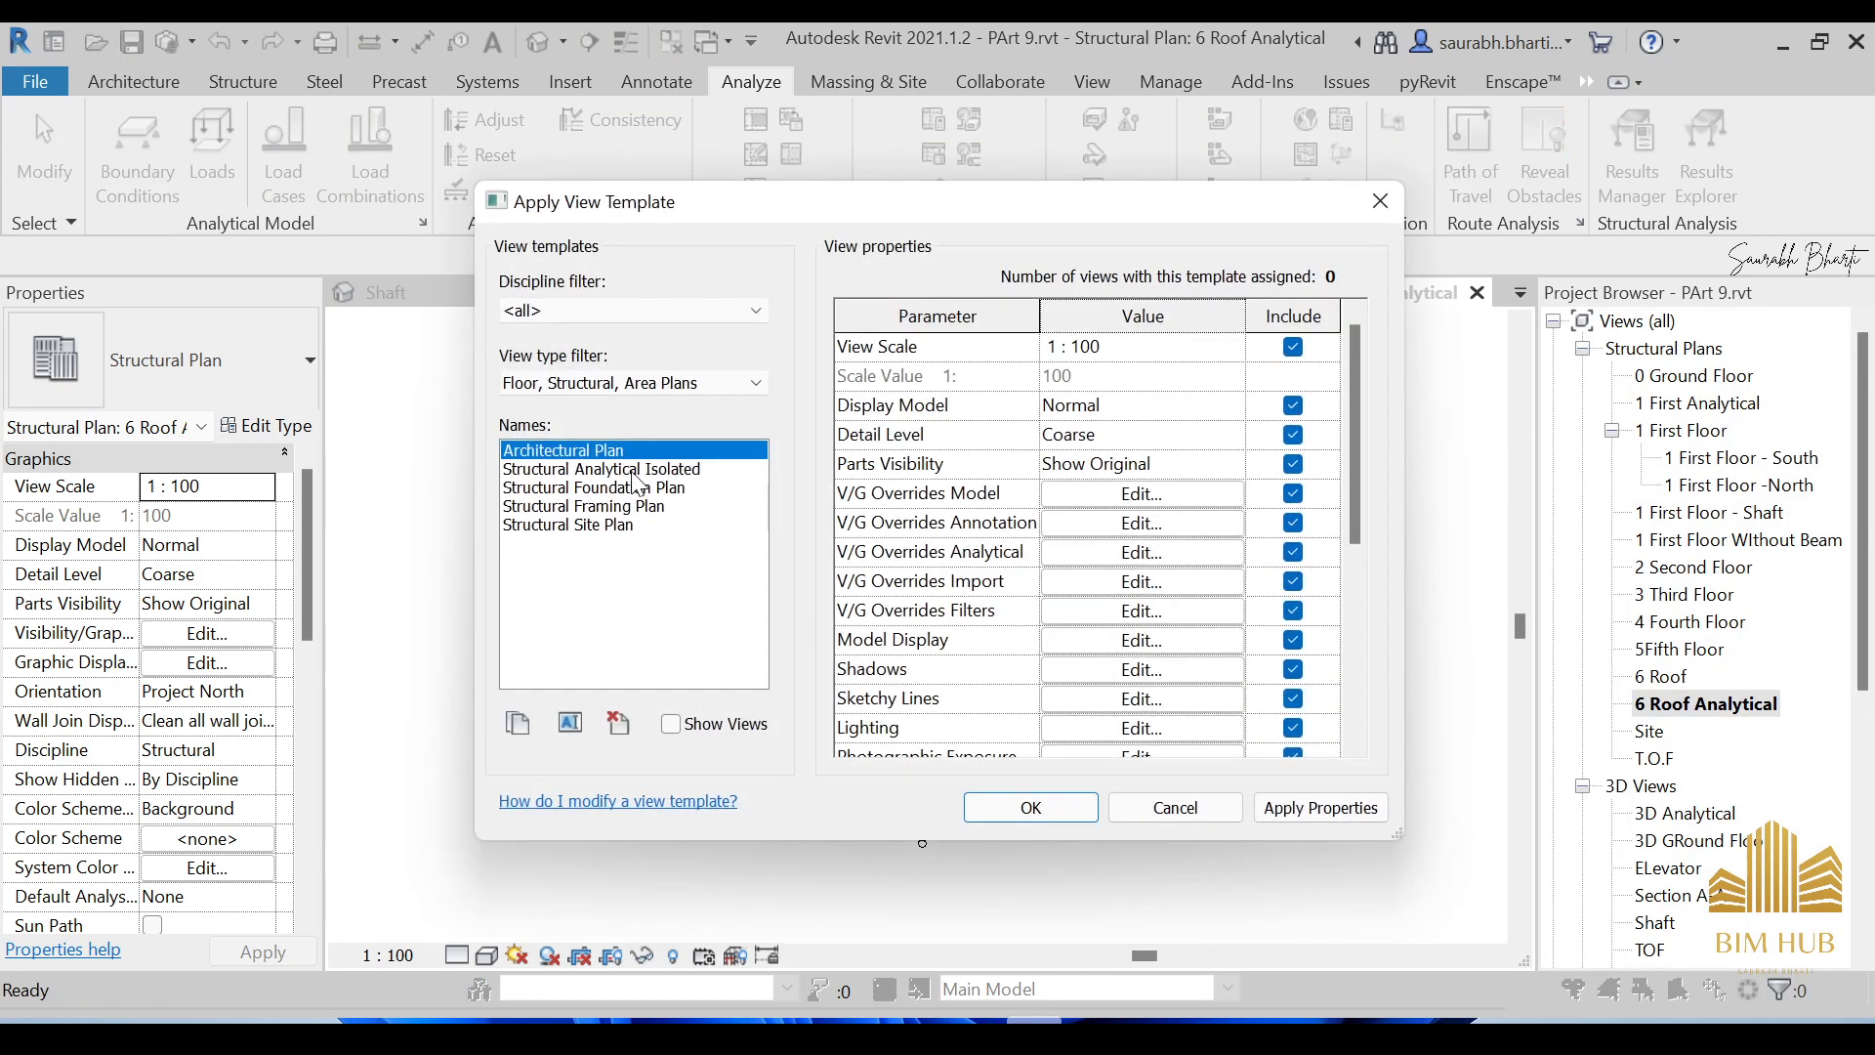
click(637, 471)
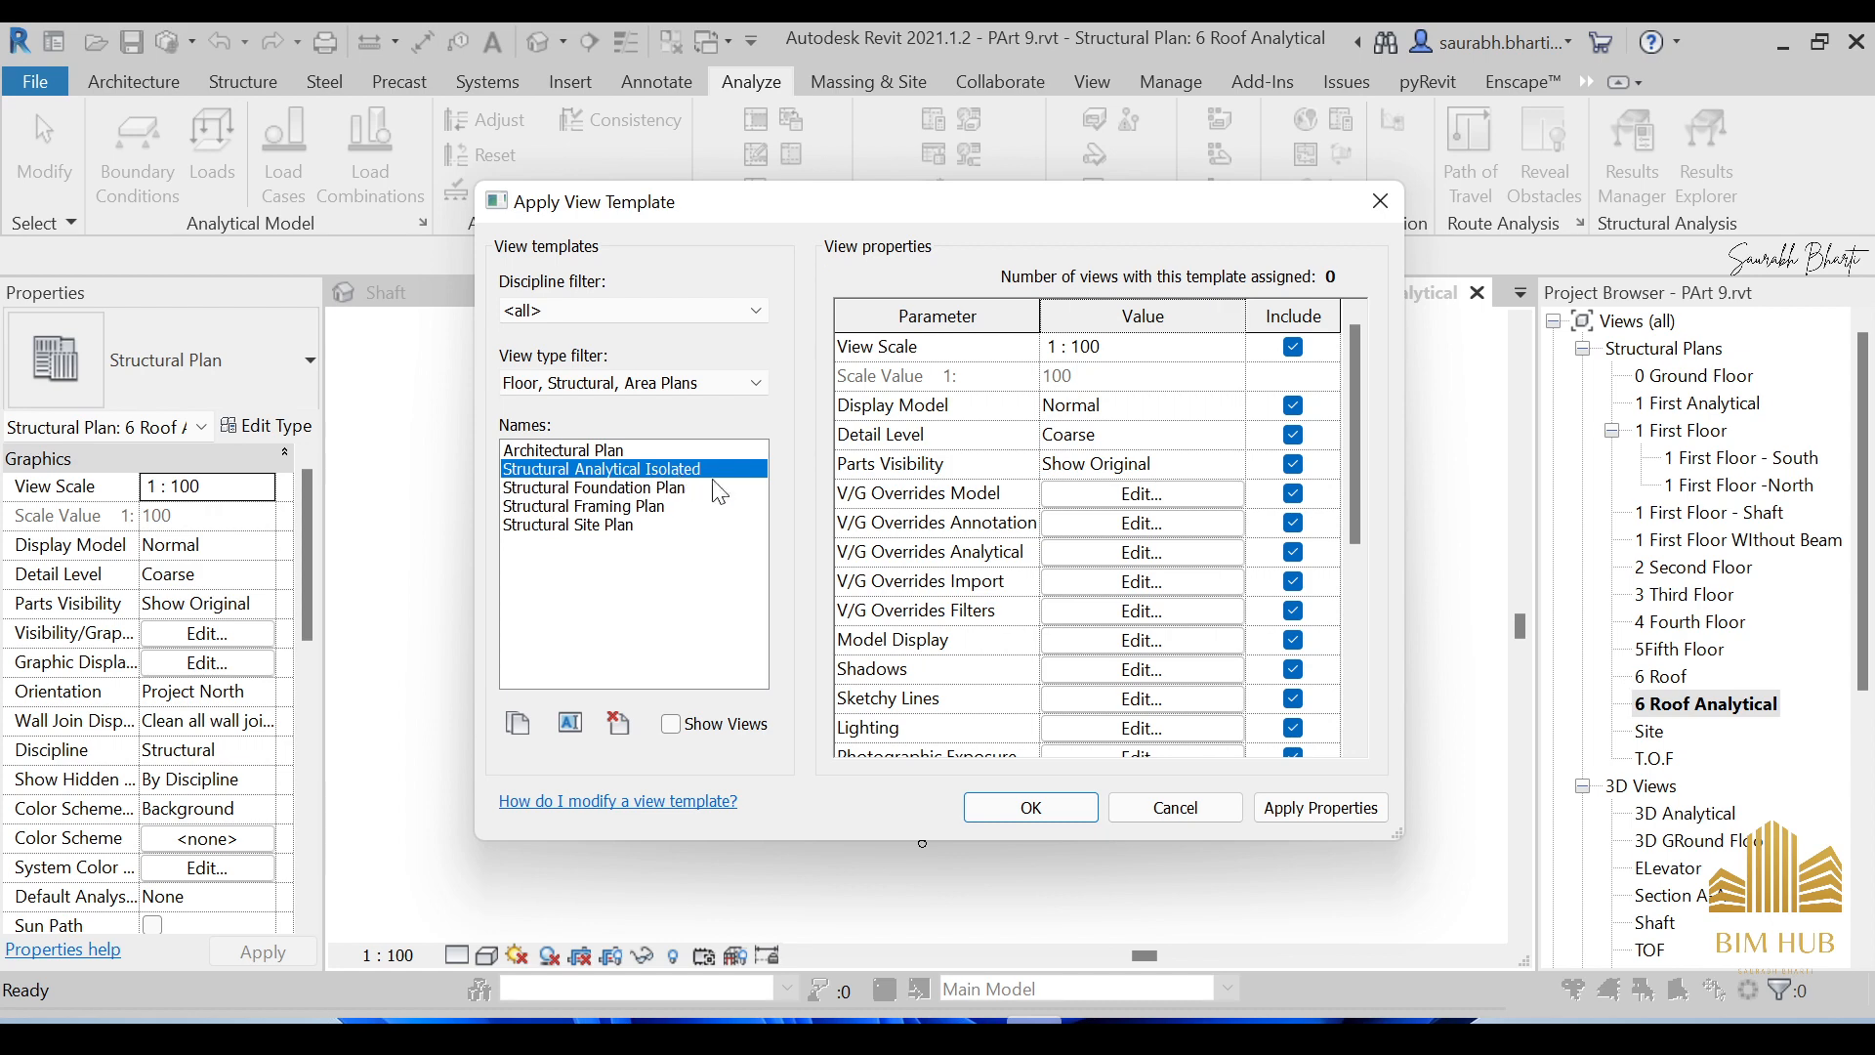
click(1038, 811)
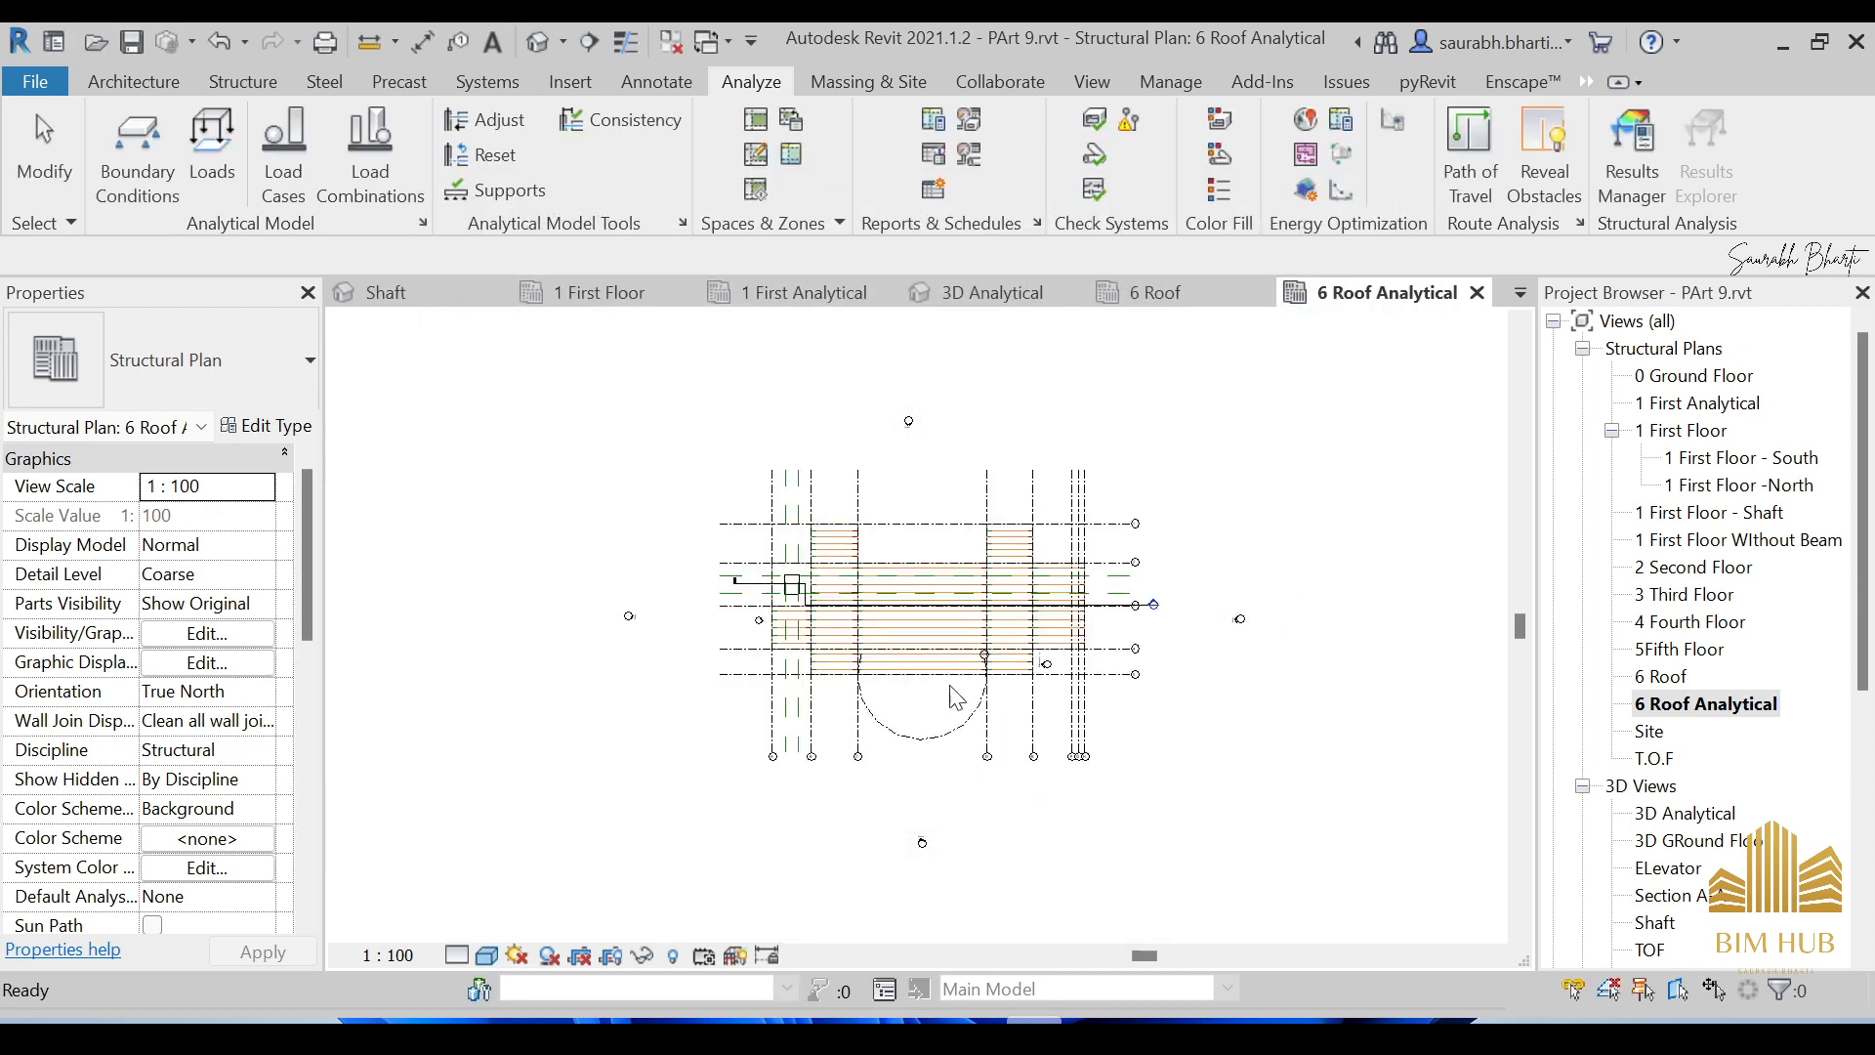
Hide the Grids category in the 6 Roof Analytical plan.
scroll(861, 494, up, 5)
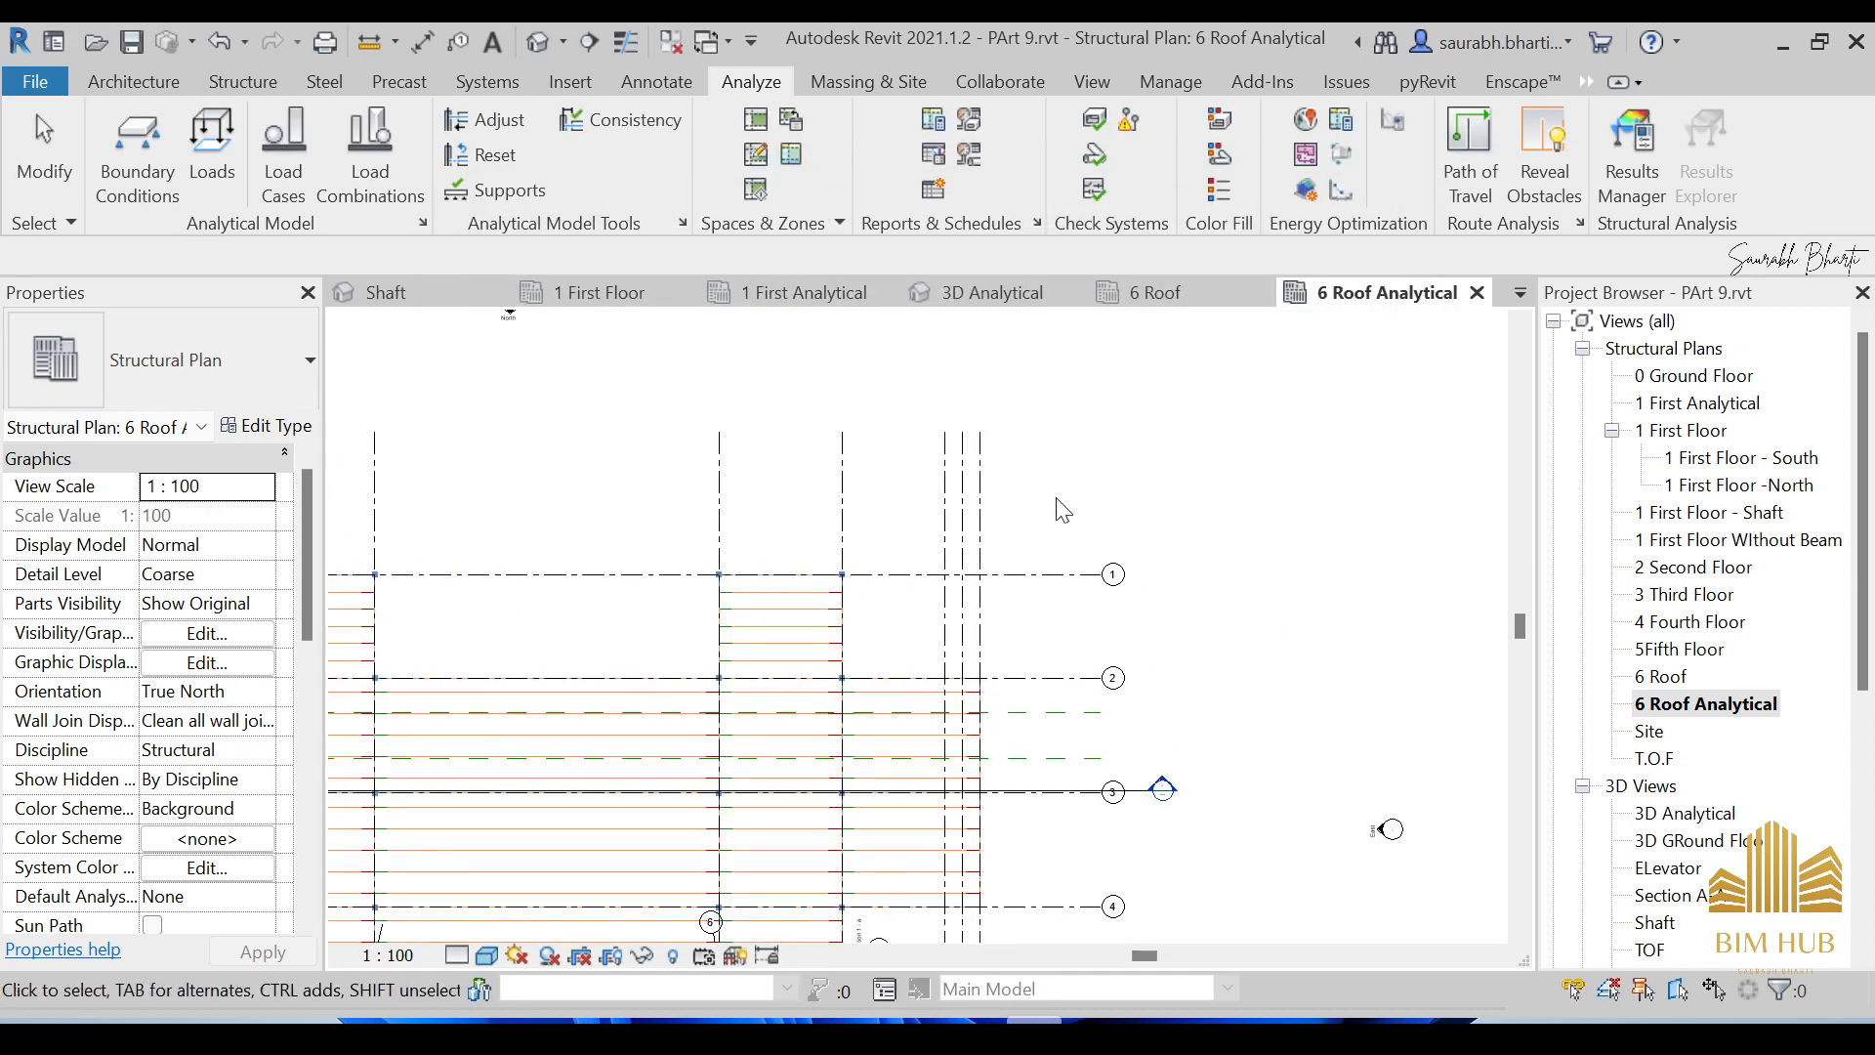
drag(1062, 510, 724, 486)
scroll(724, 485, down, 5)
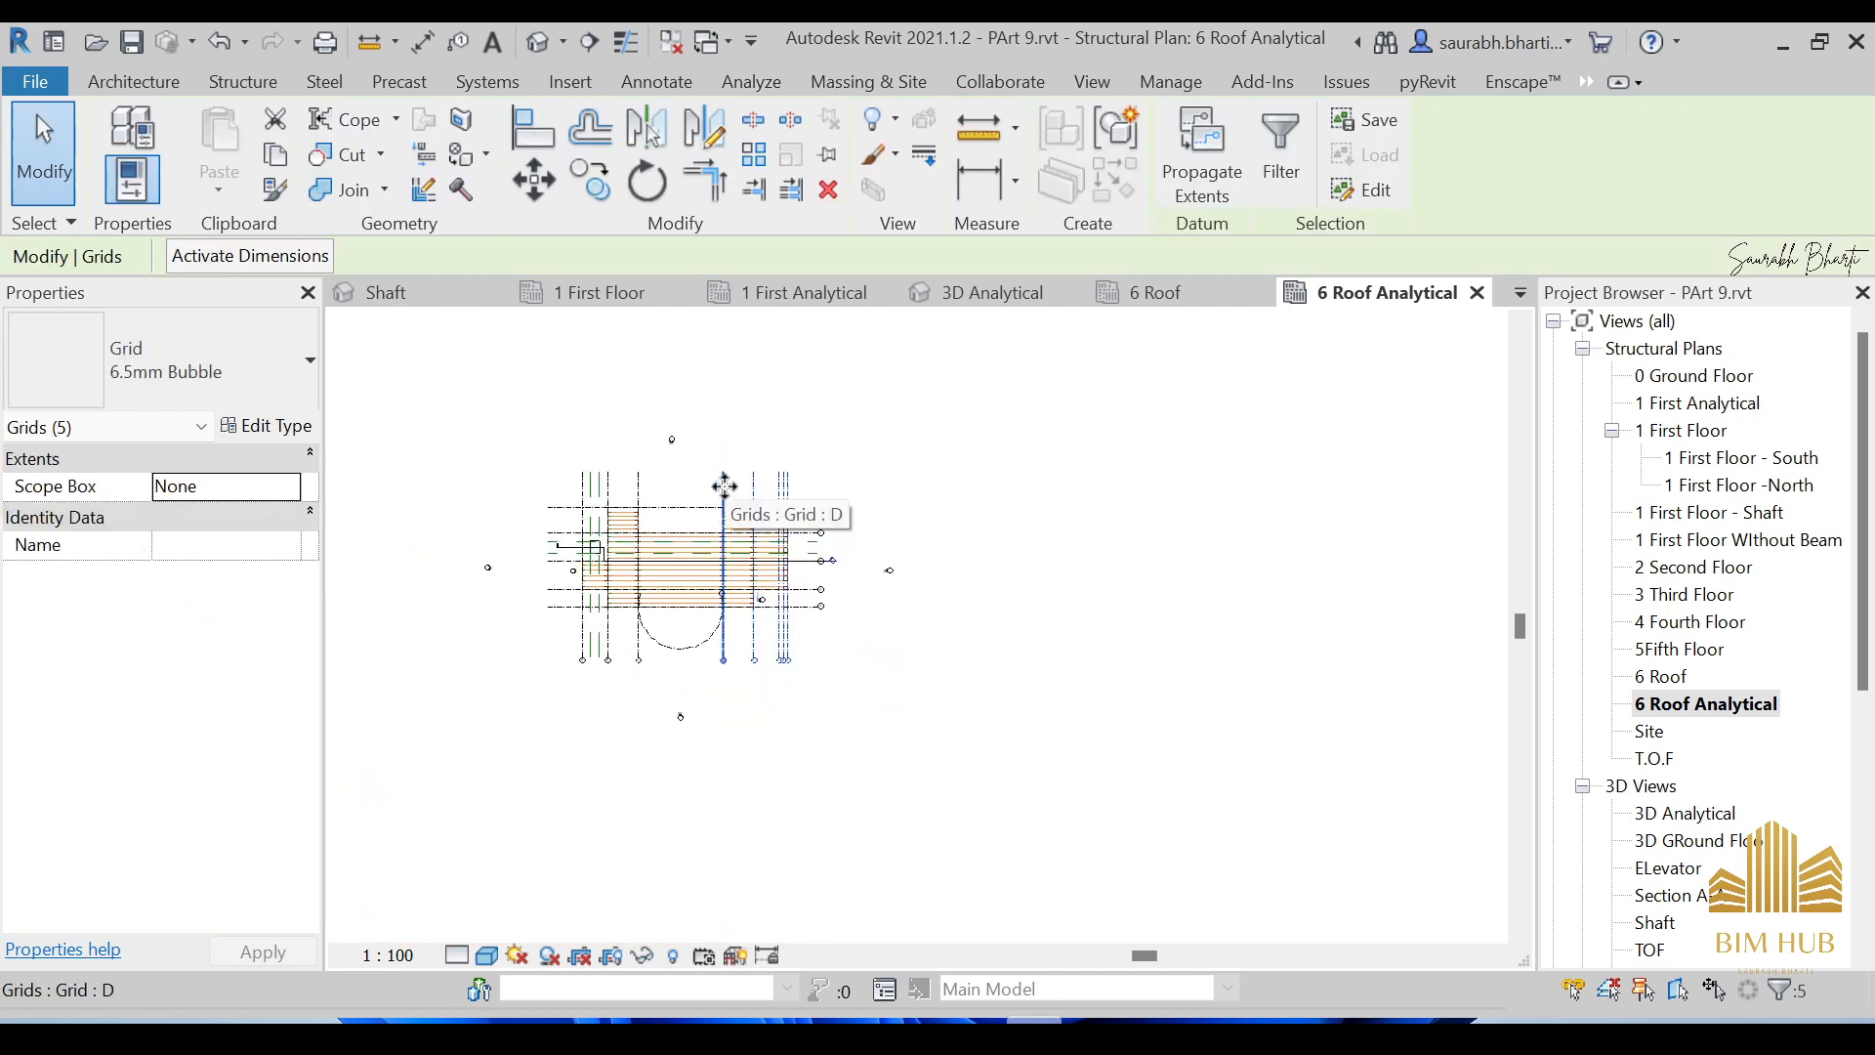
right_click(724, 486)
mouse_move(884, 474)
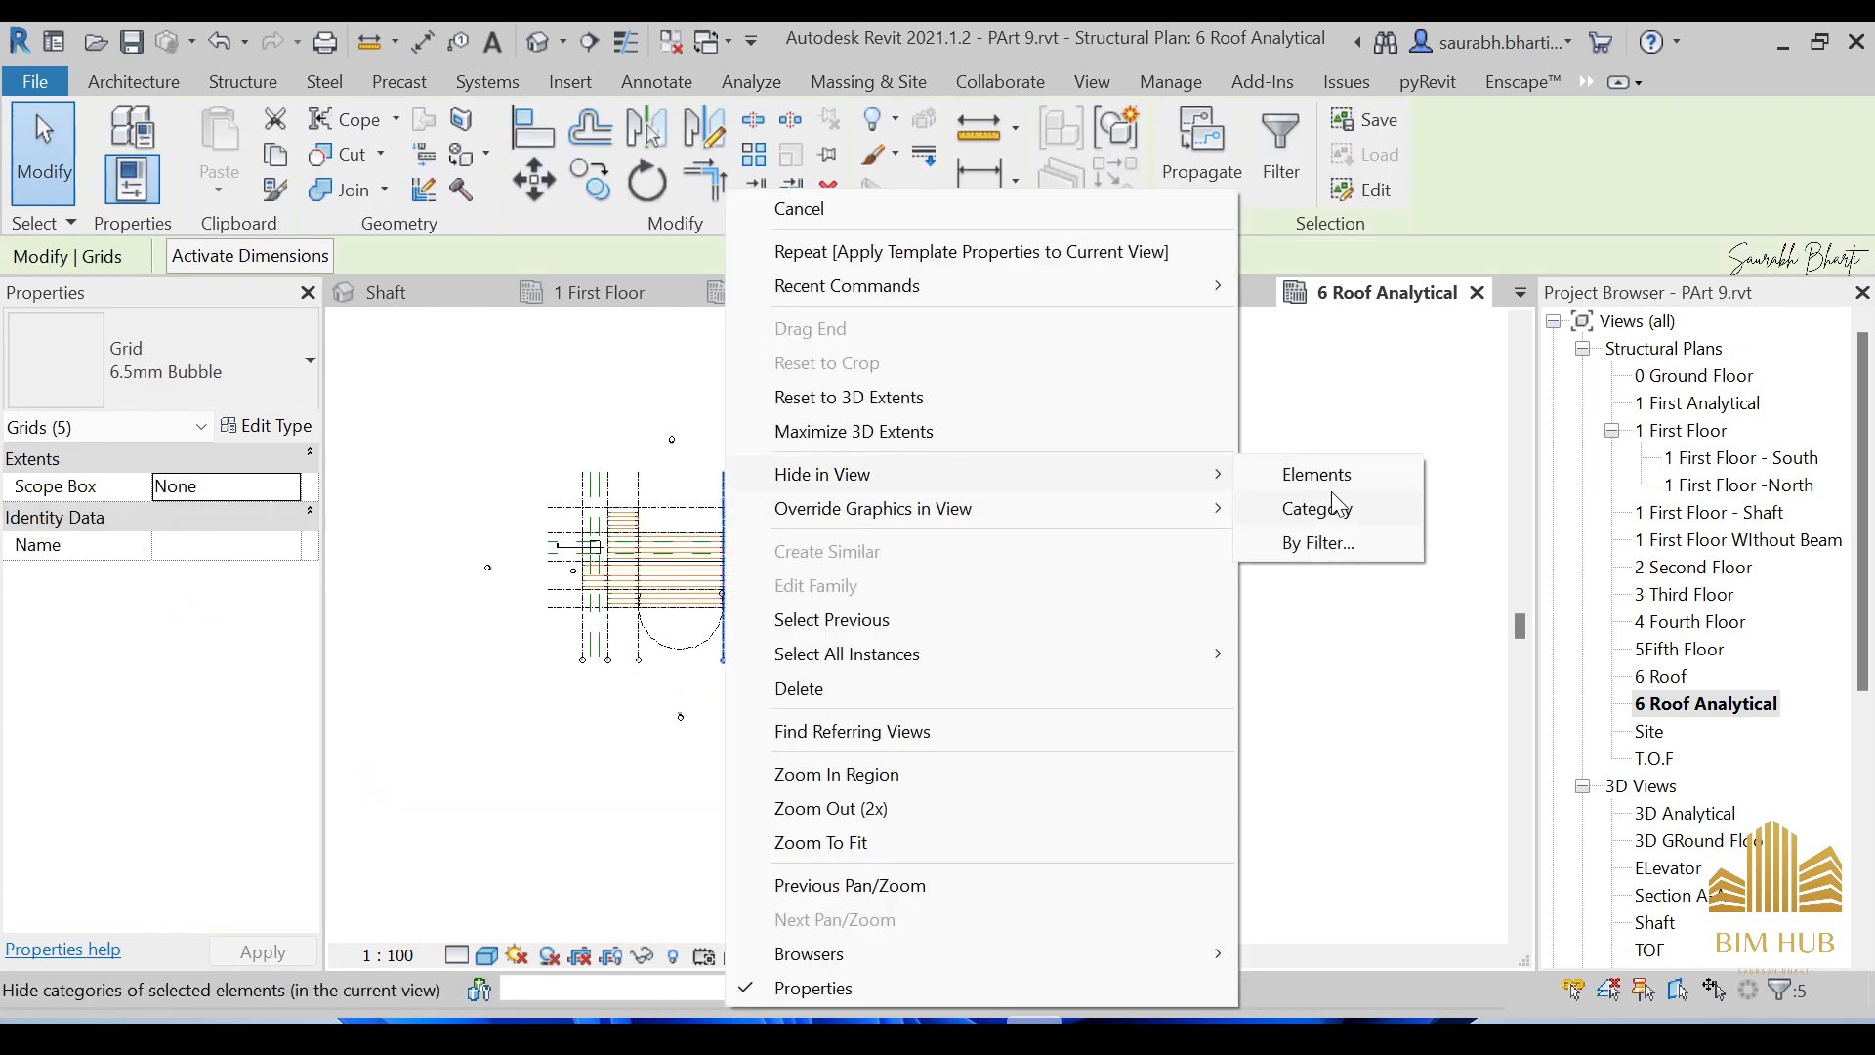
click(1316, 508)
Hide the Reference Planes category in this view.
scroll(663, 634, up, 3)
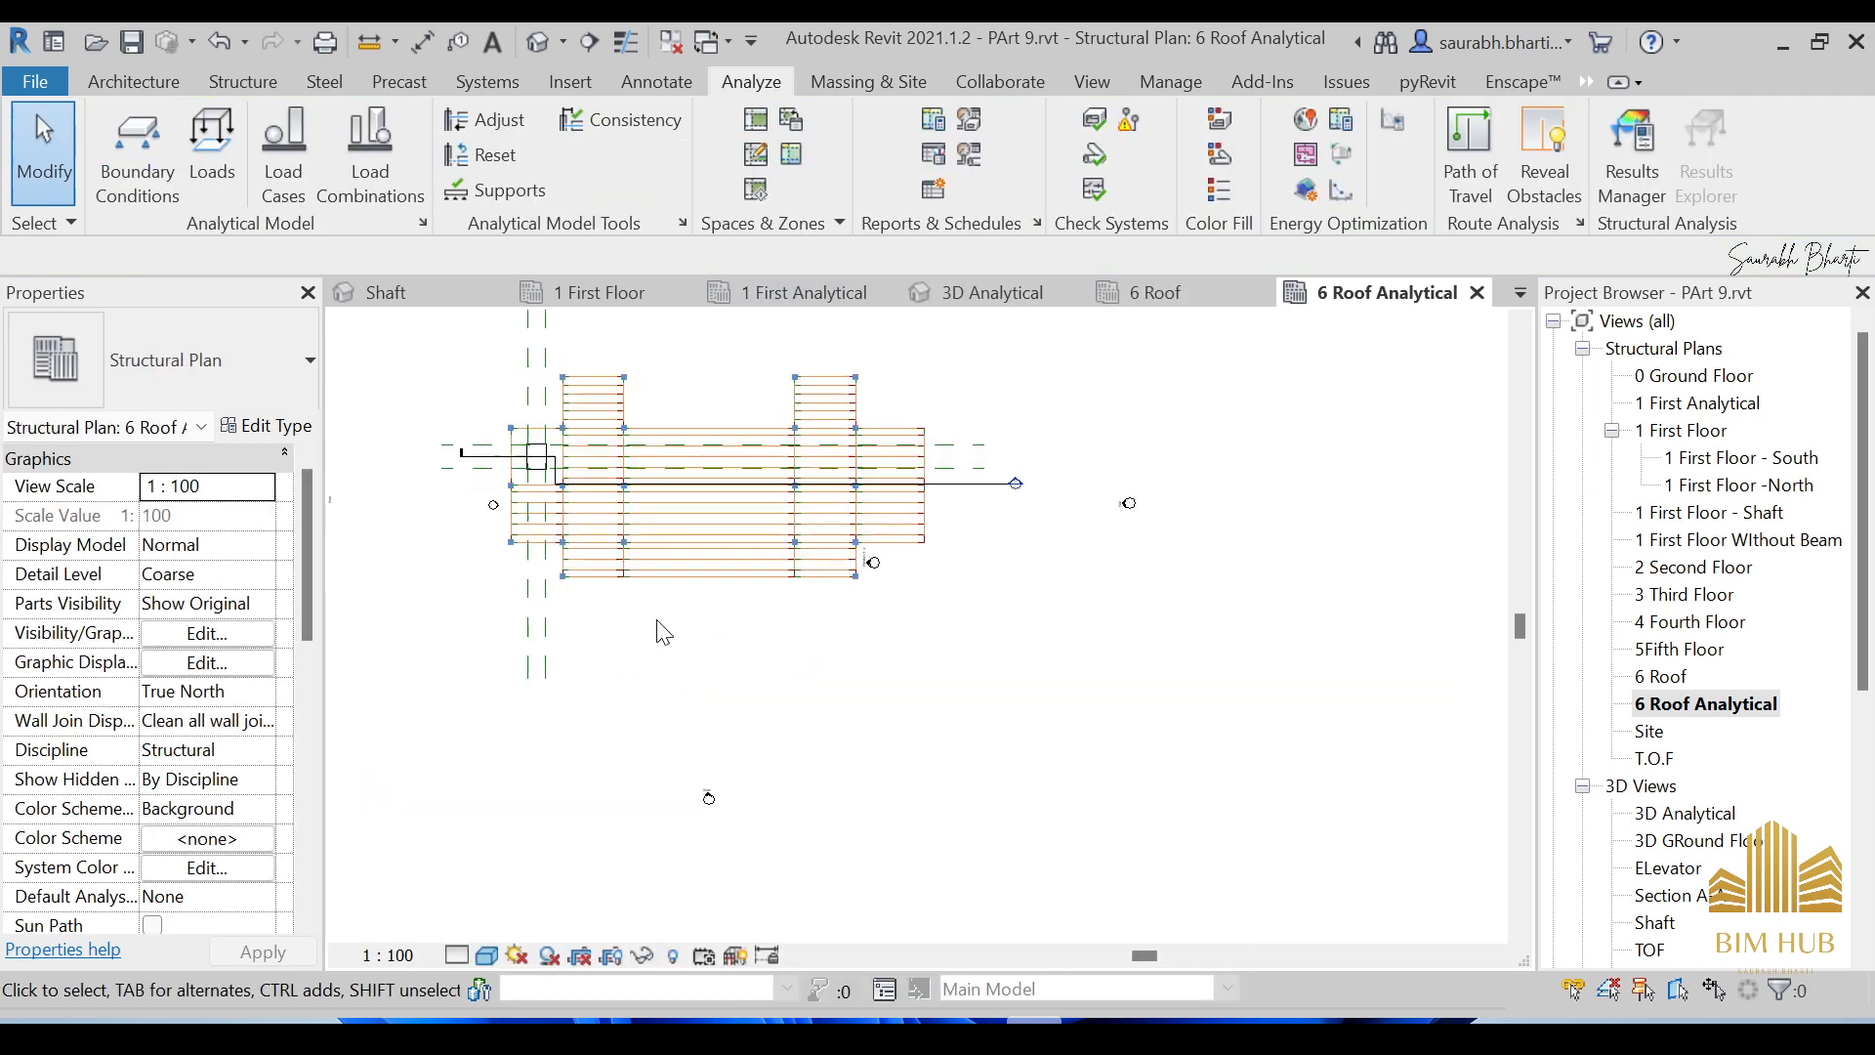
drag(511, 643, 518, 645)
right_click(523, 645)
mouse_move(736, 475)
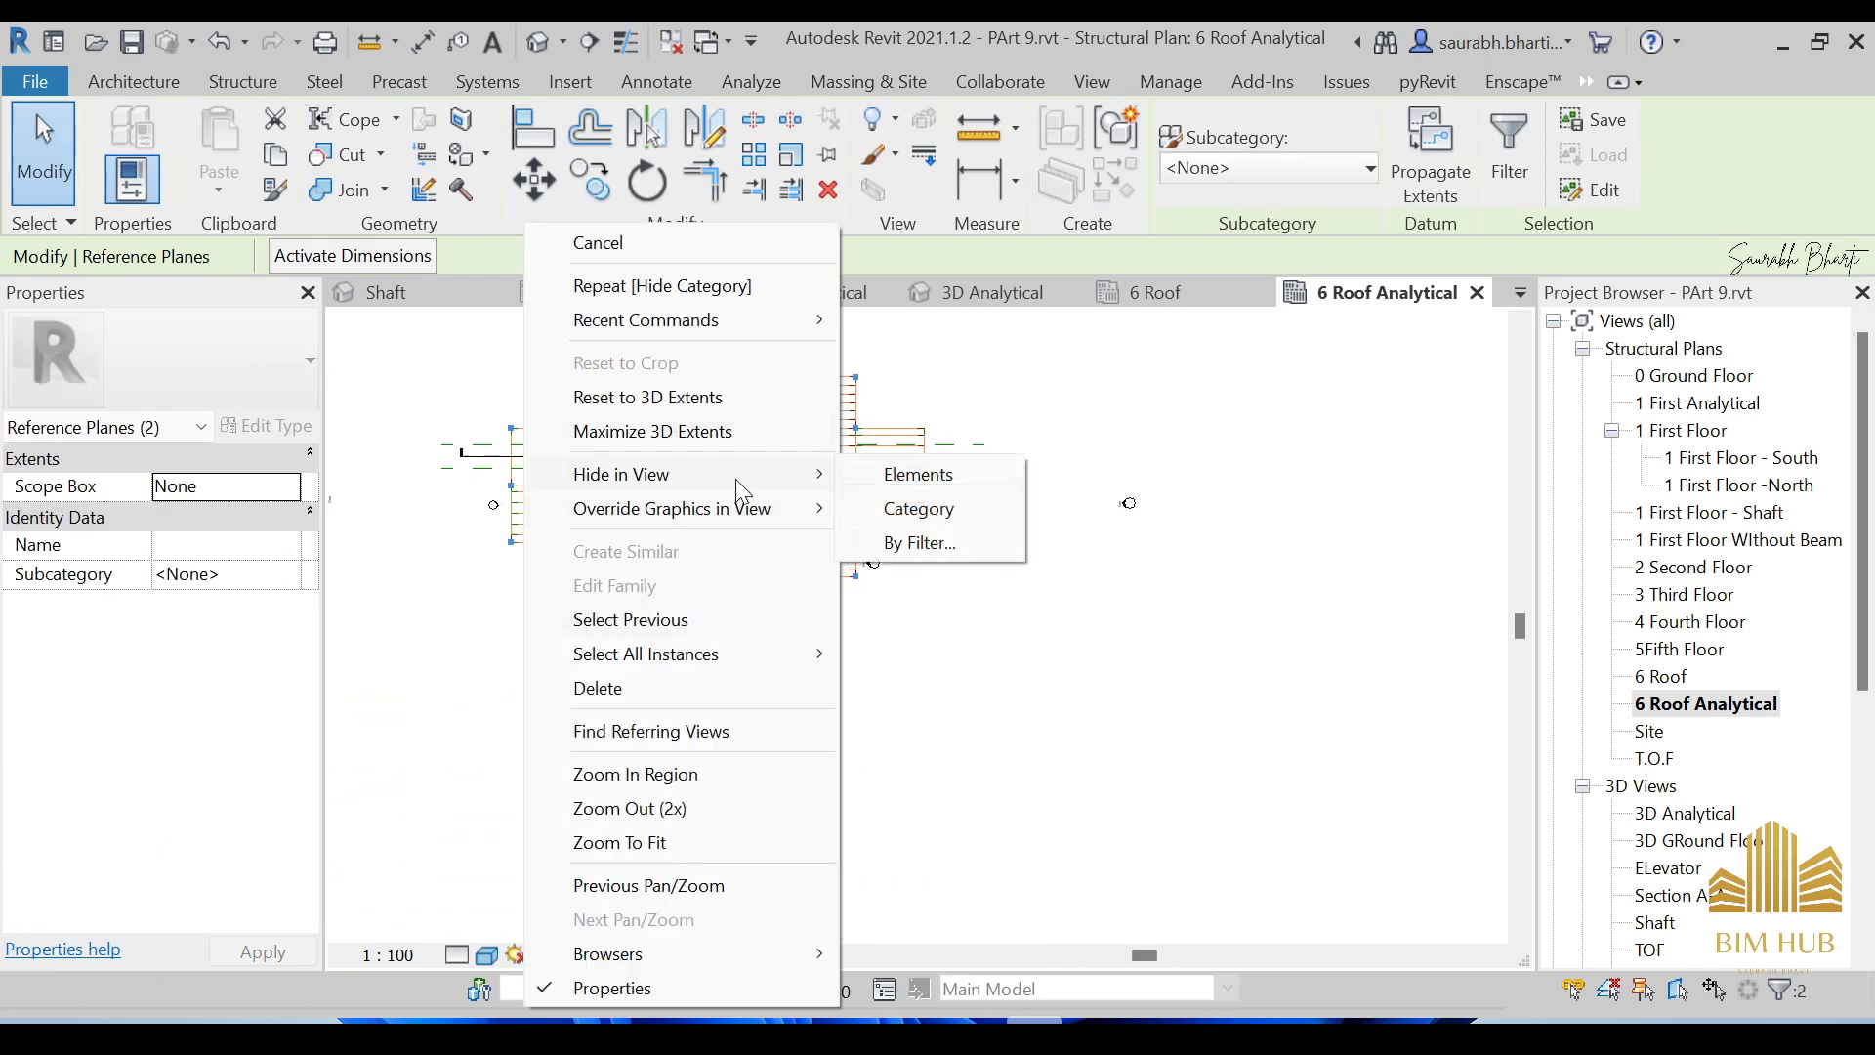
click(889, 517)
Temporarily hide Section A-A with HH.
scroll(469, 481, up, 2)
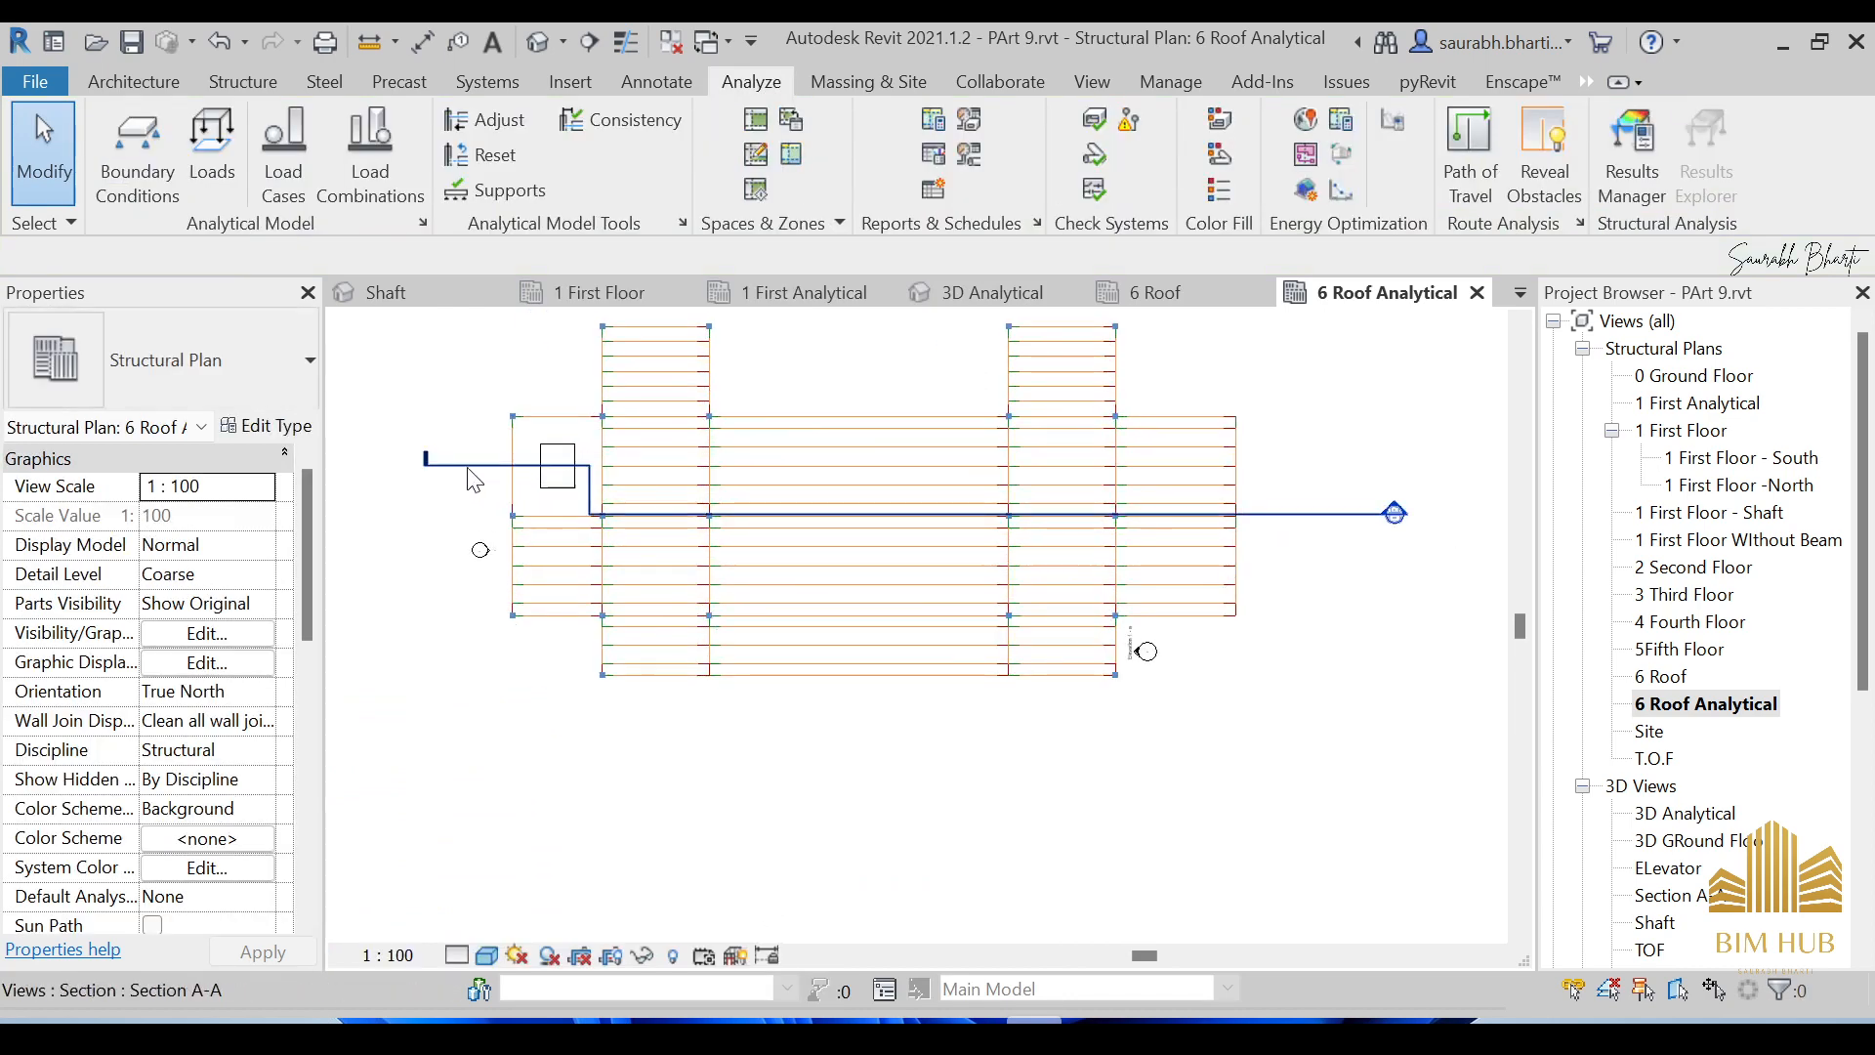
click(469, 473)
key(h)
key(h)
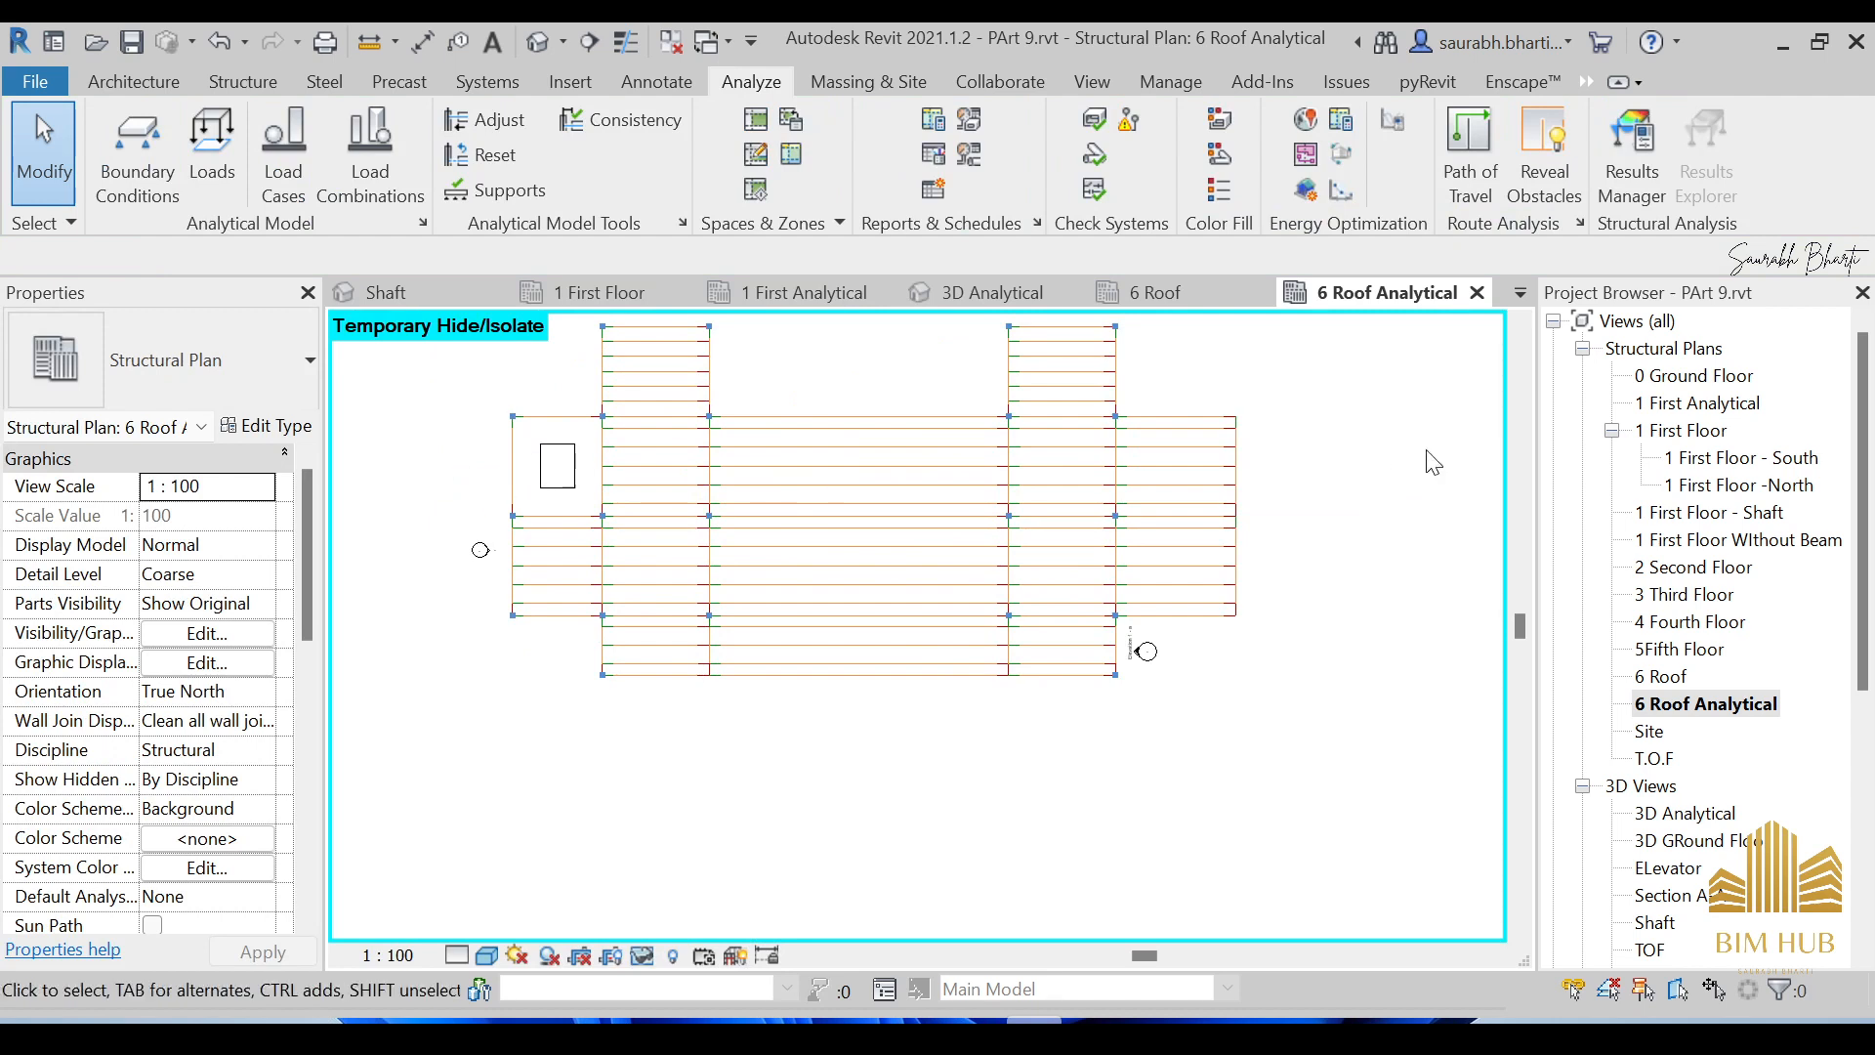
scroll(566, 640, up, 1)
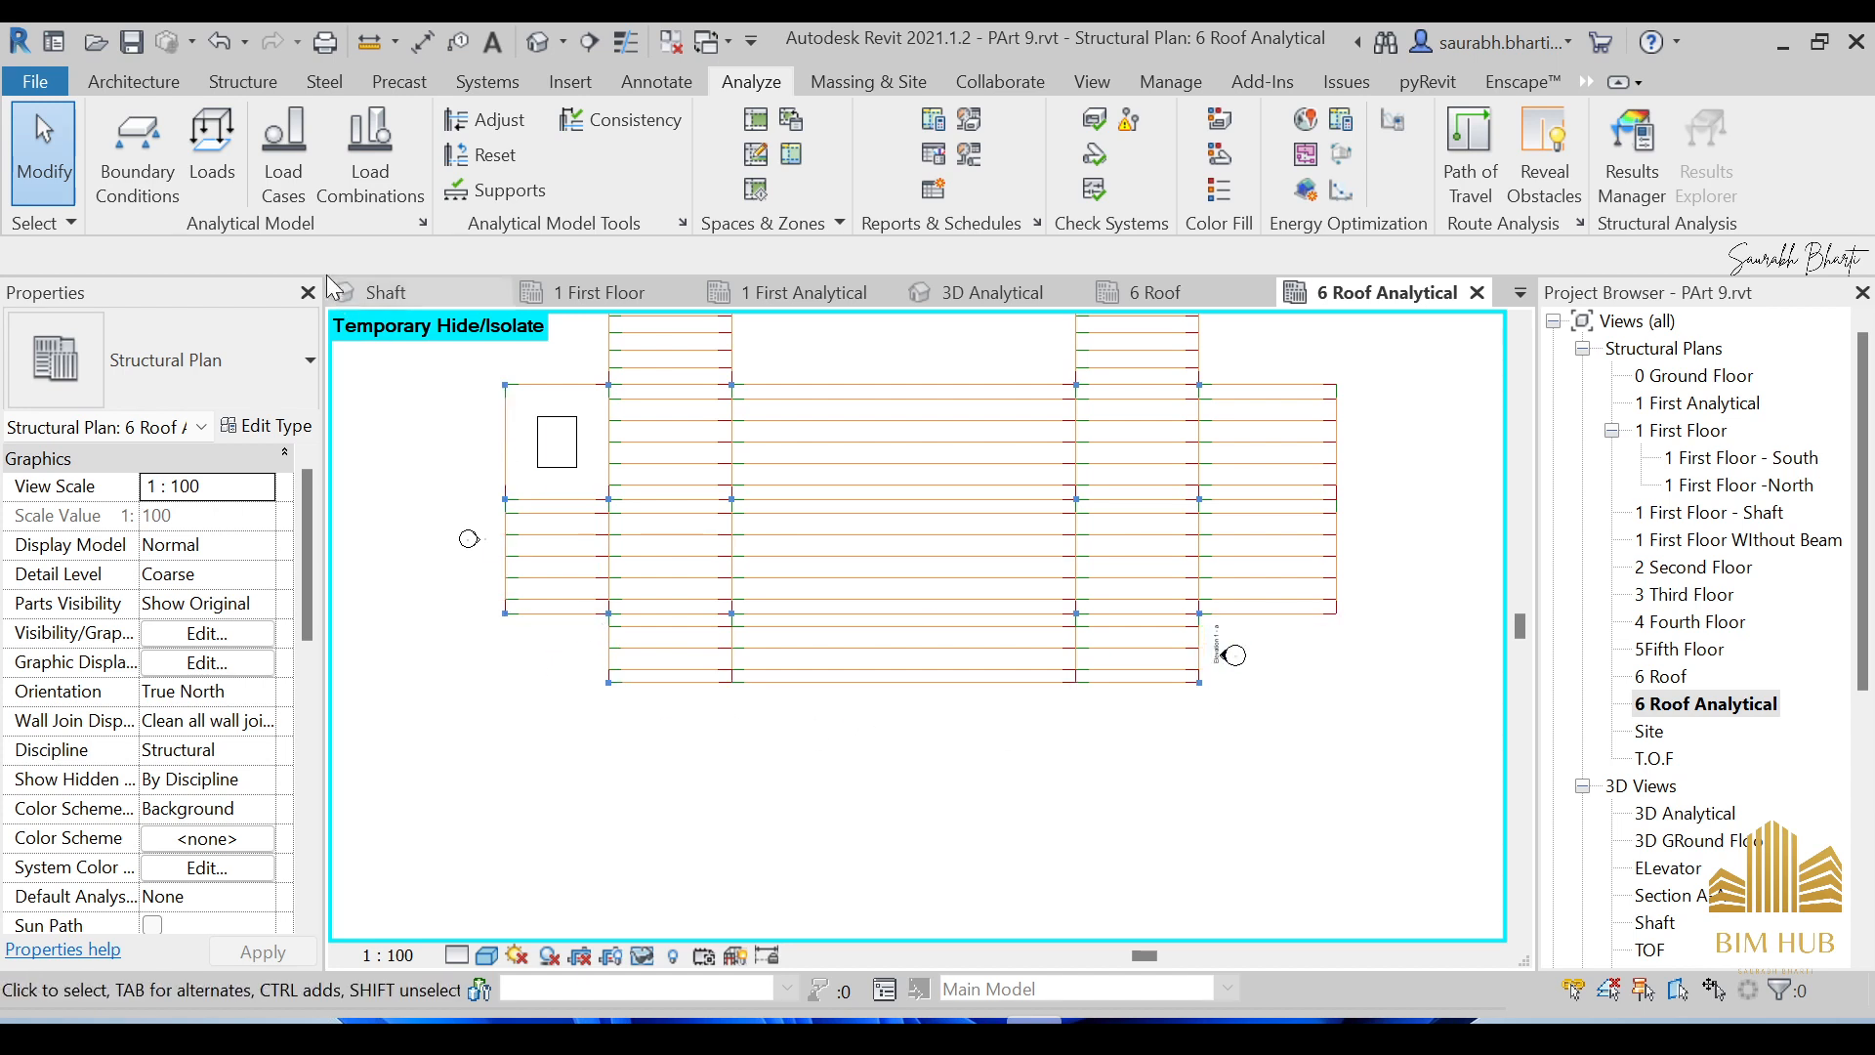
Start a roof area load with case WIND1 (3), Fy 1 10.00 and Fz 1 -10.00 kN/m².
click(202, 156)
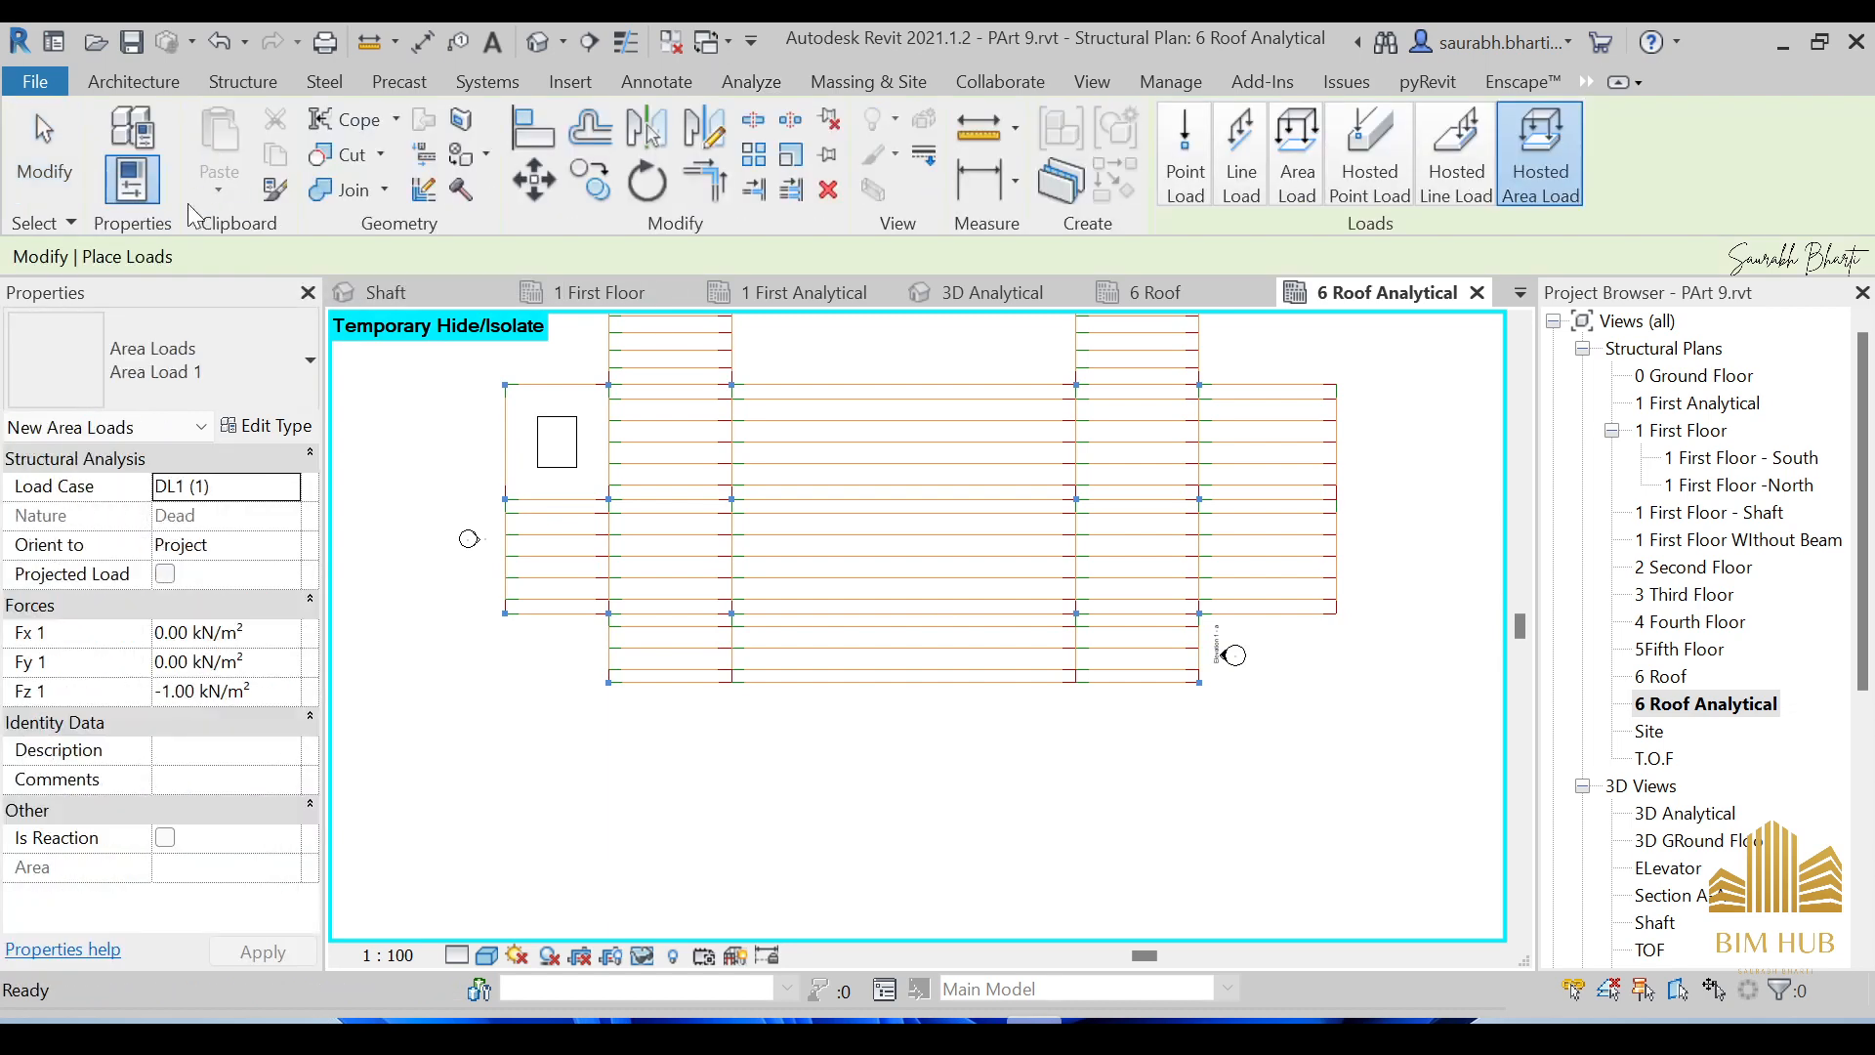
click(296, 489)
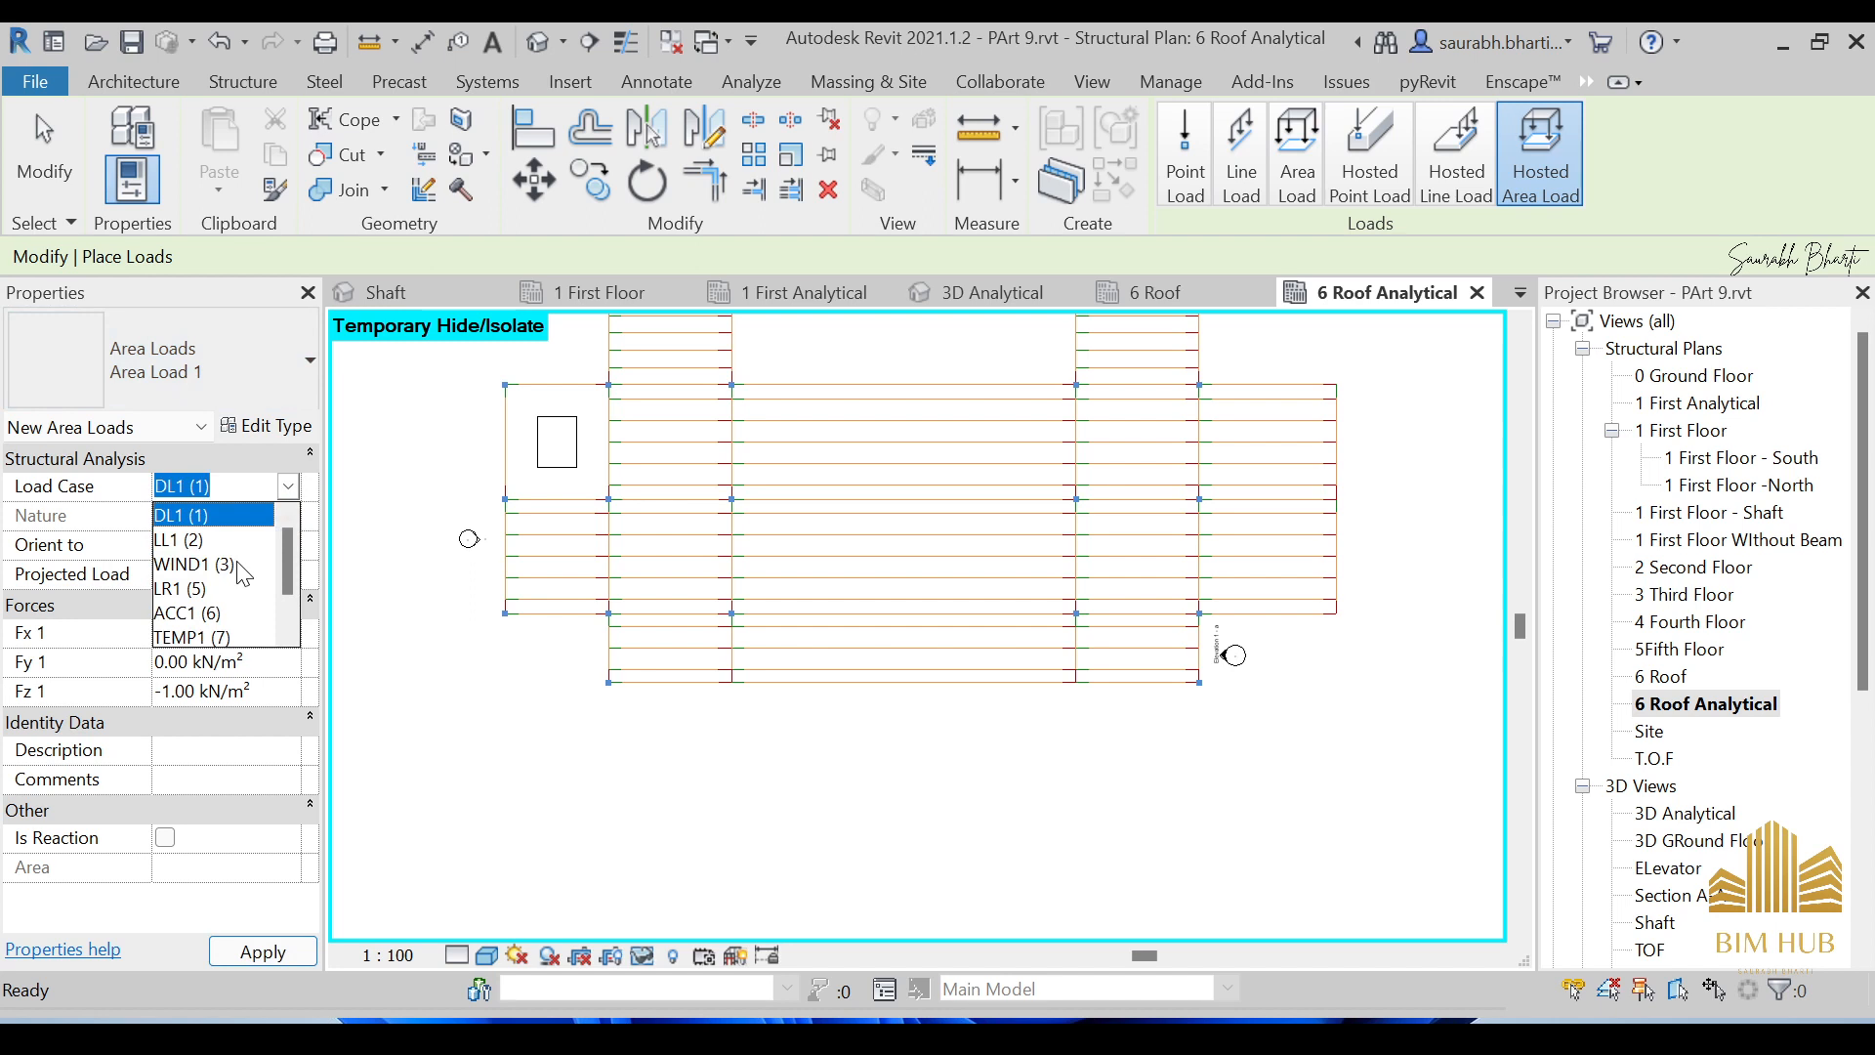
click(195, 565)
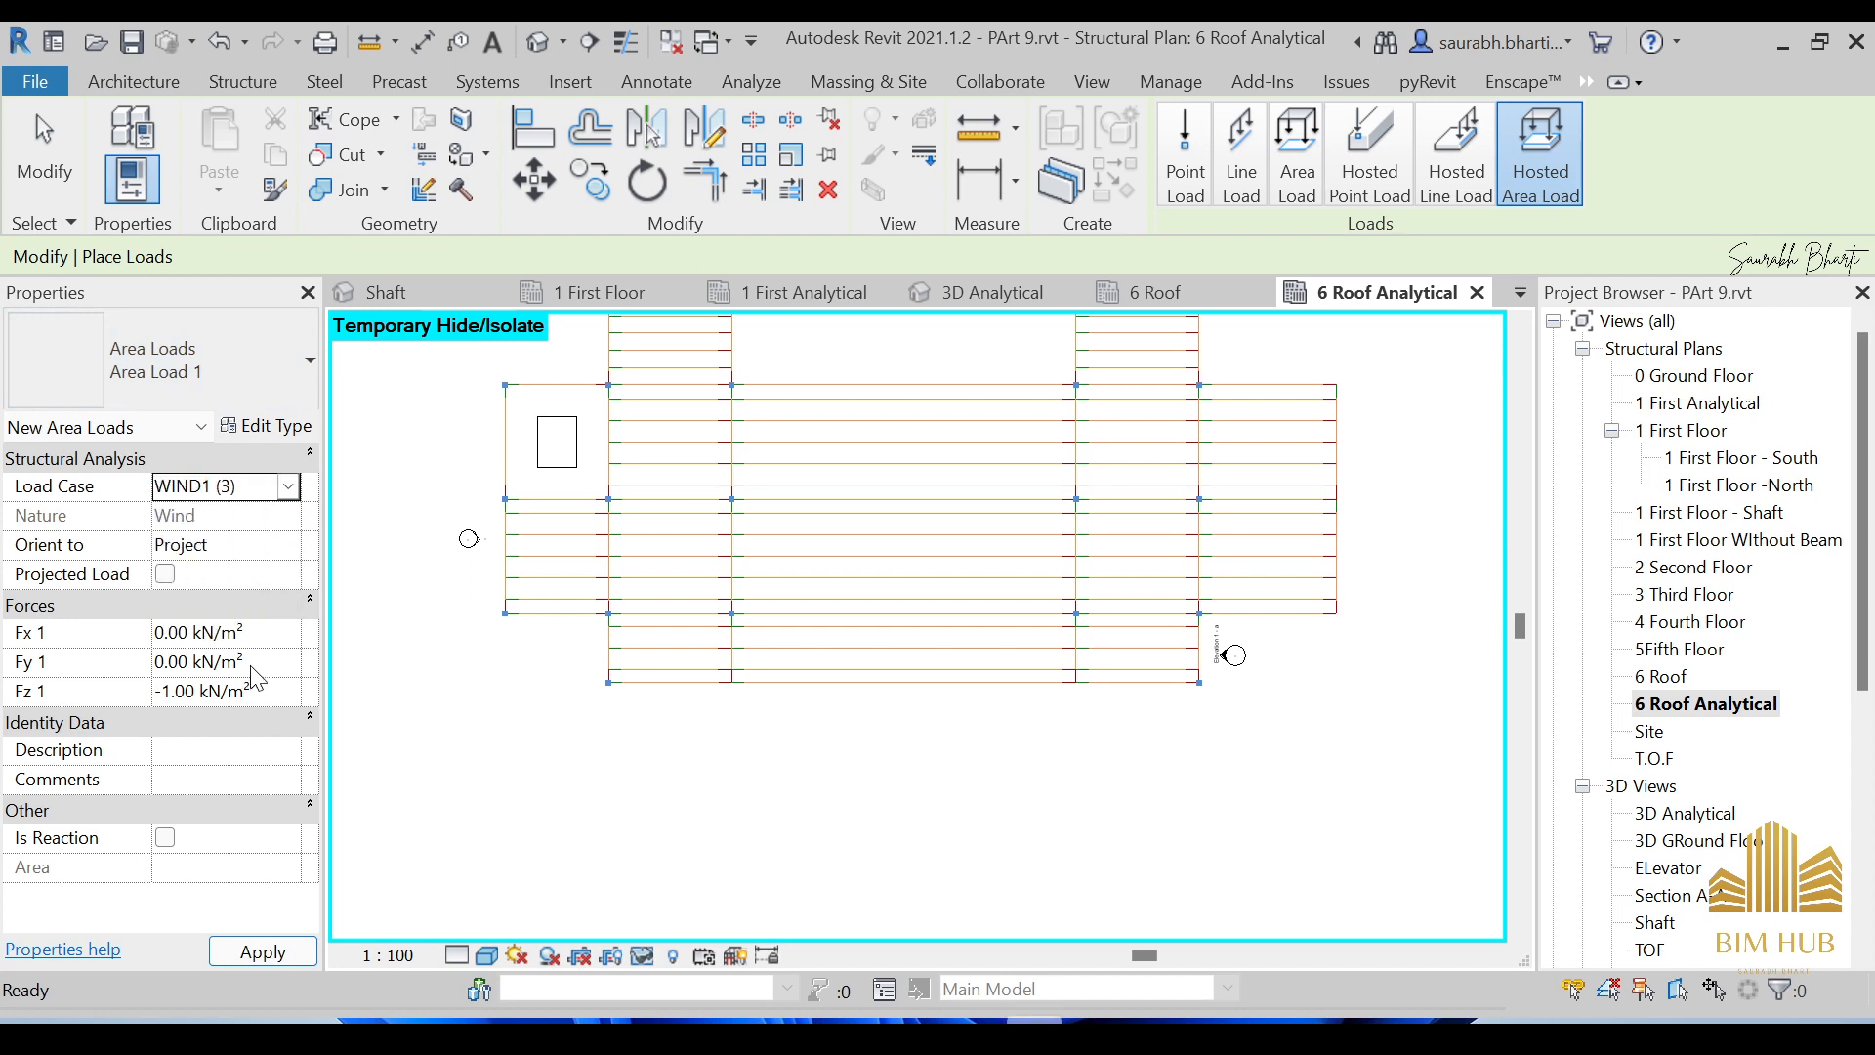
click(244, 661)
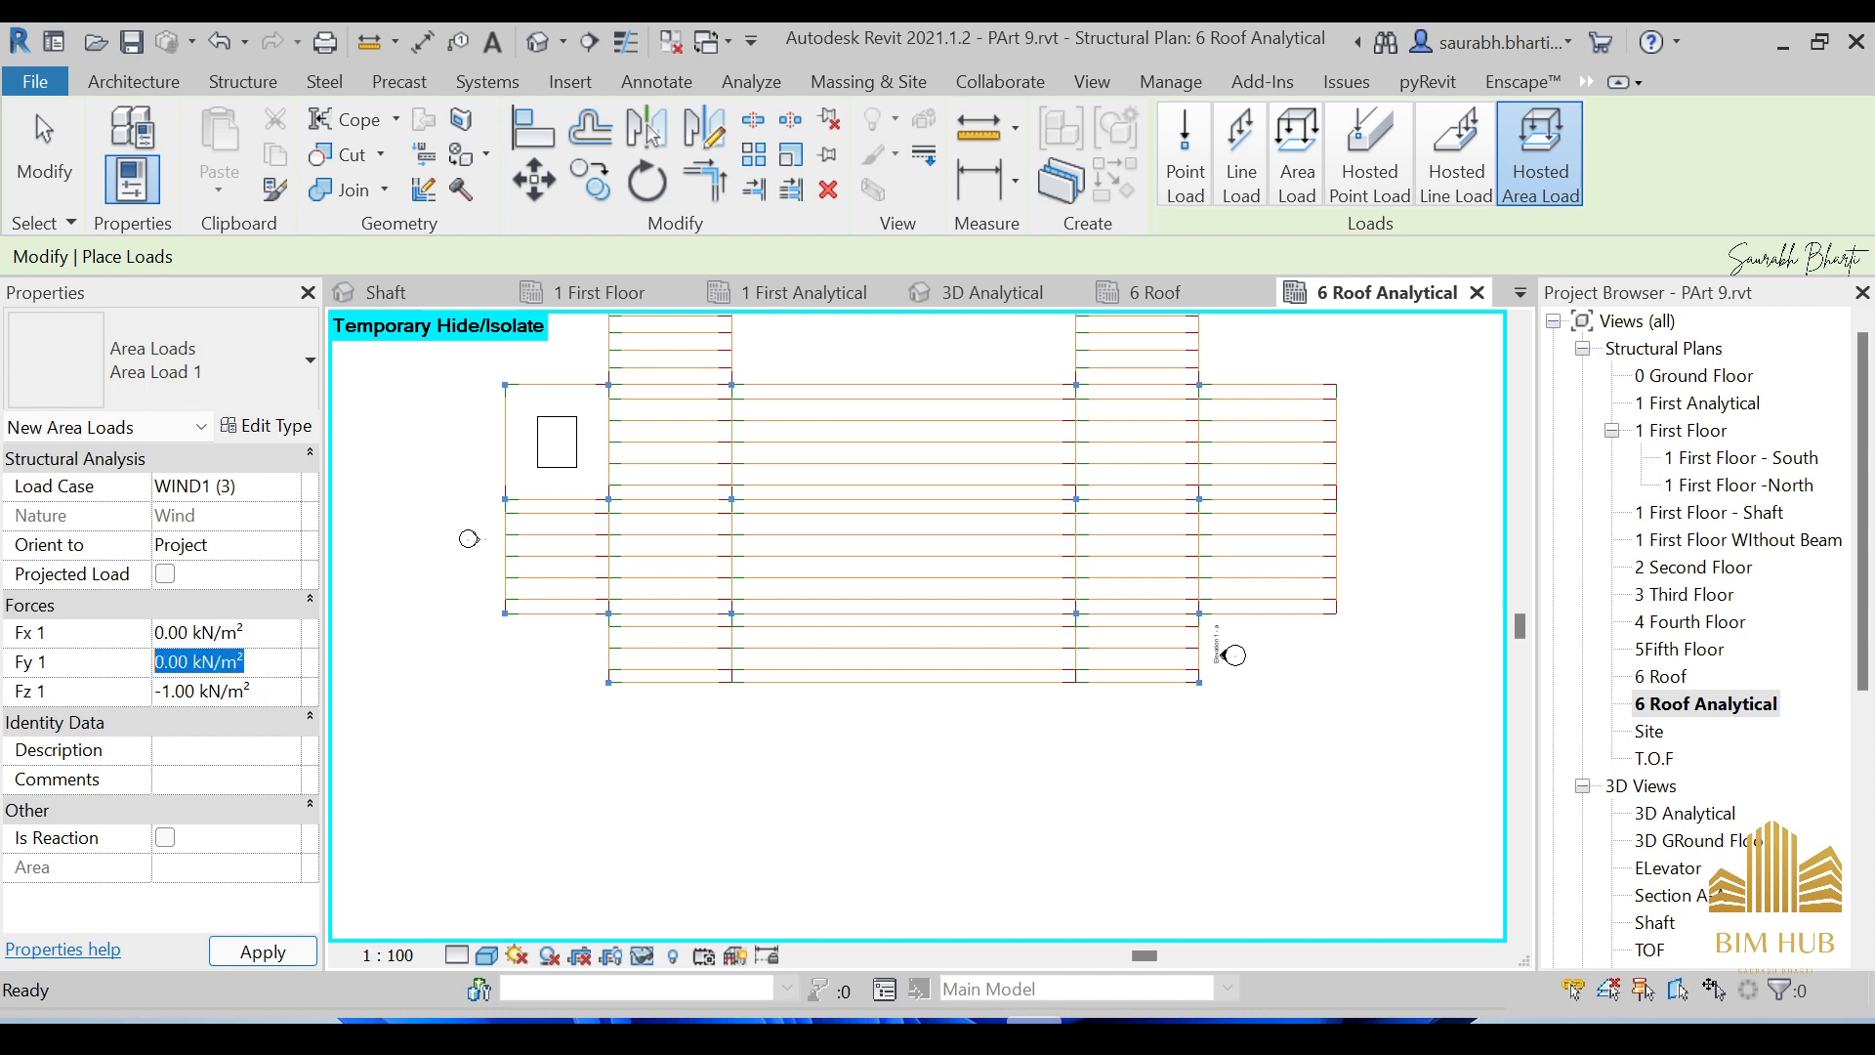
text(10)
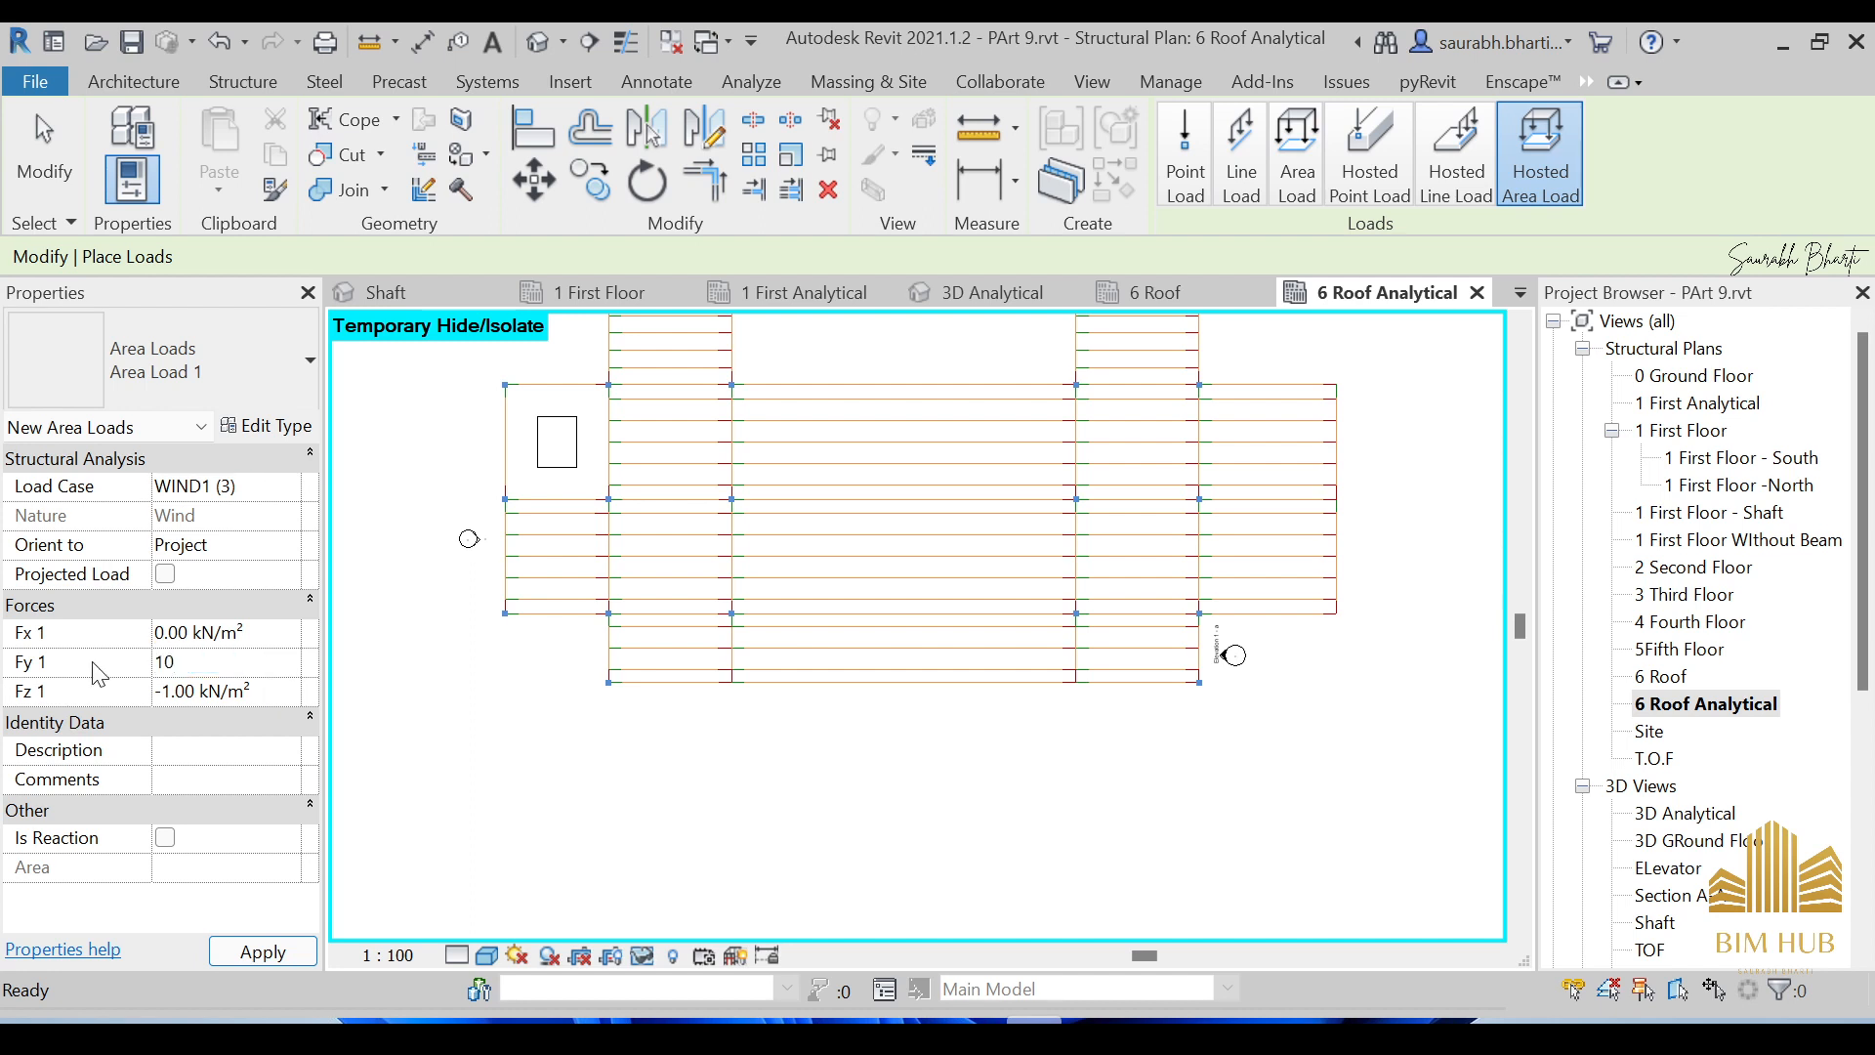
click(255, 695)
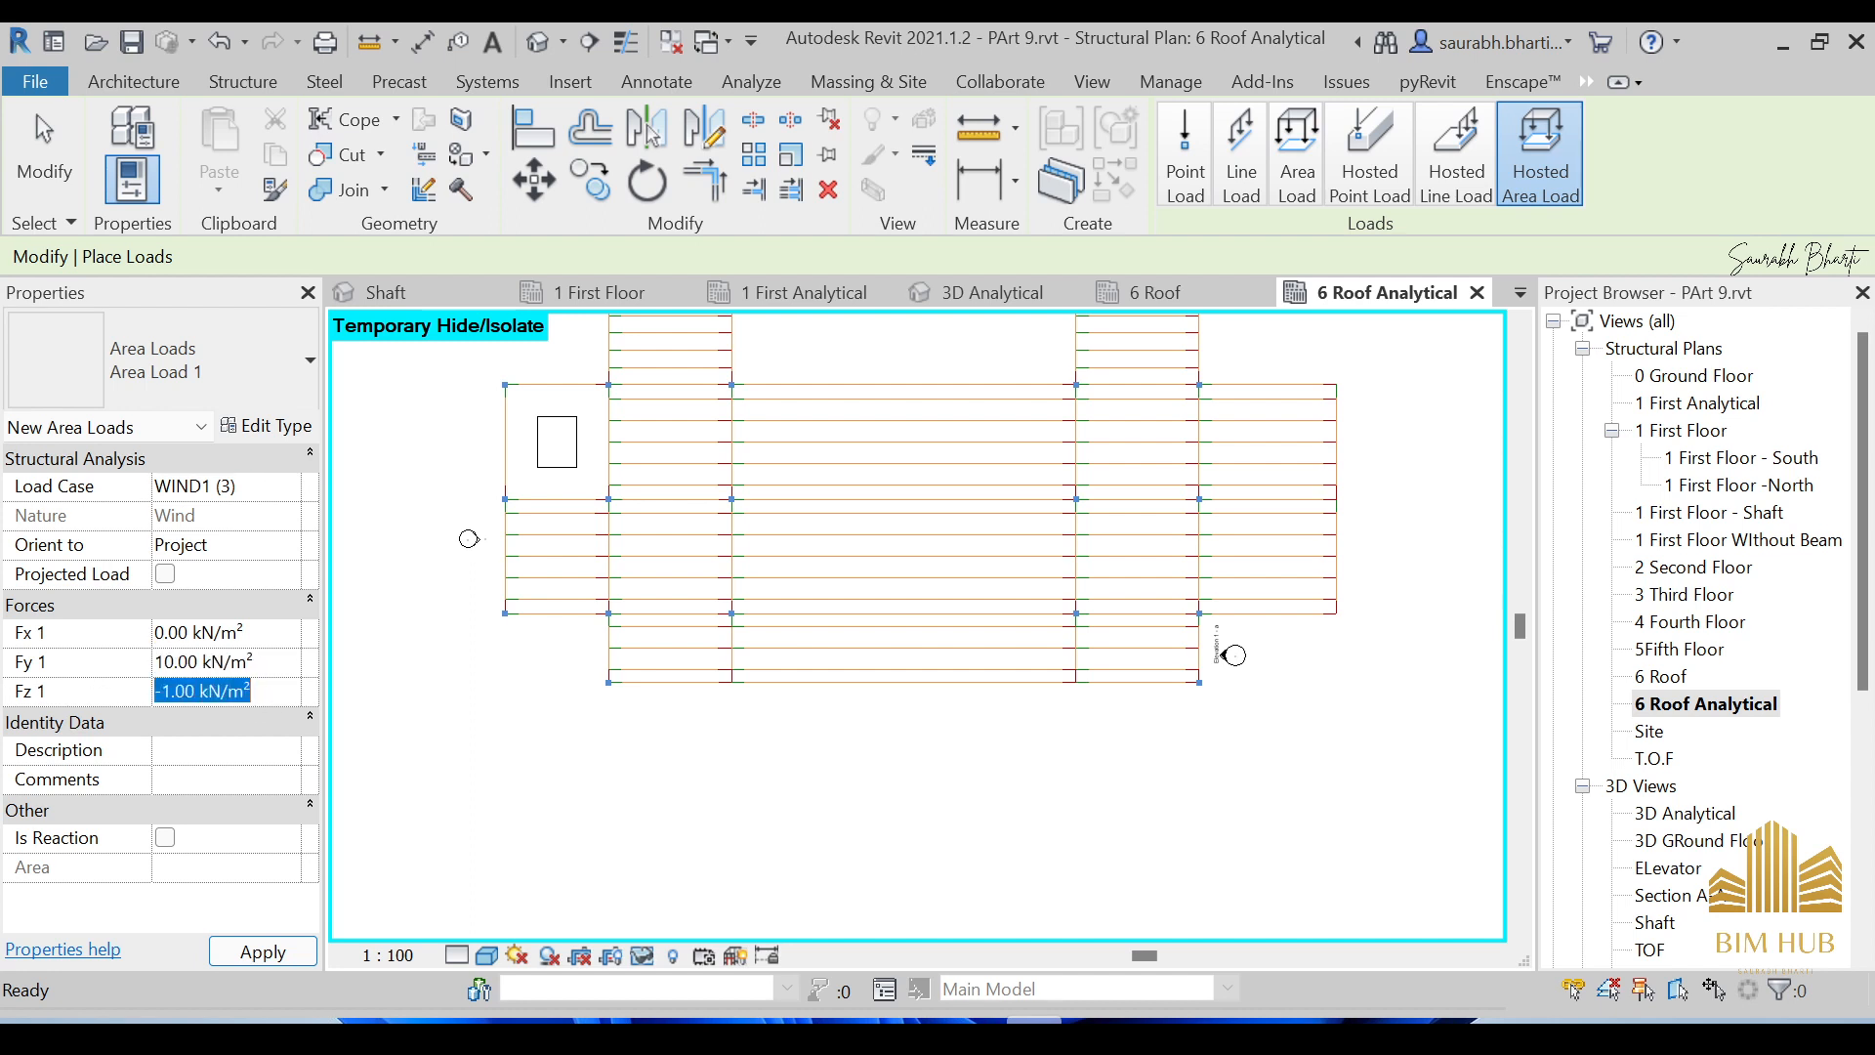
text(-10)
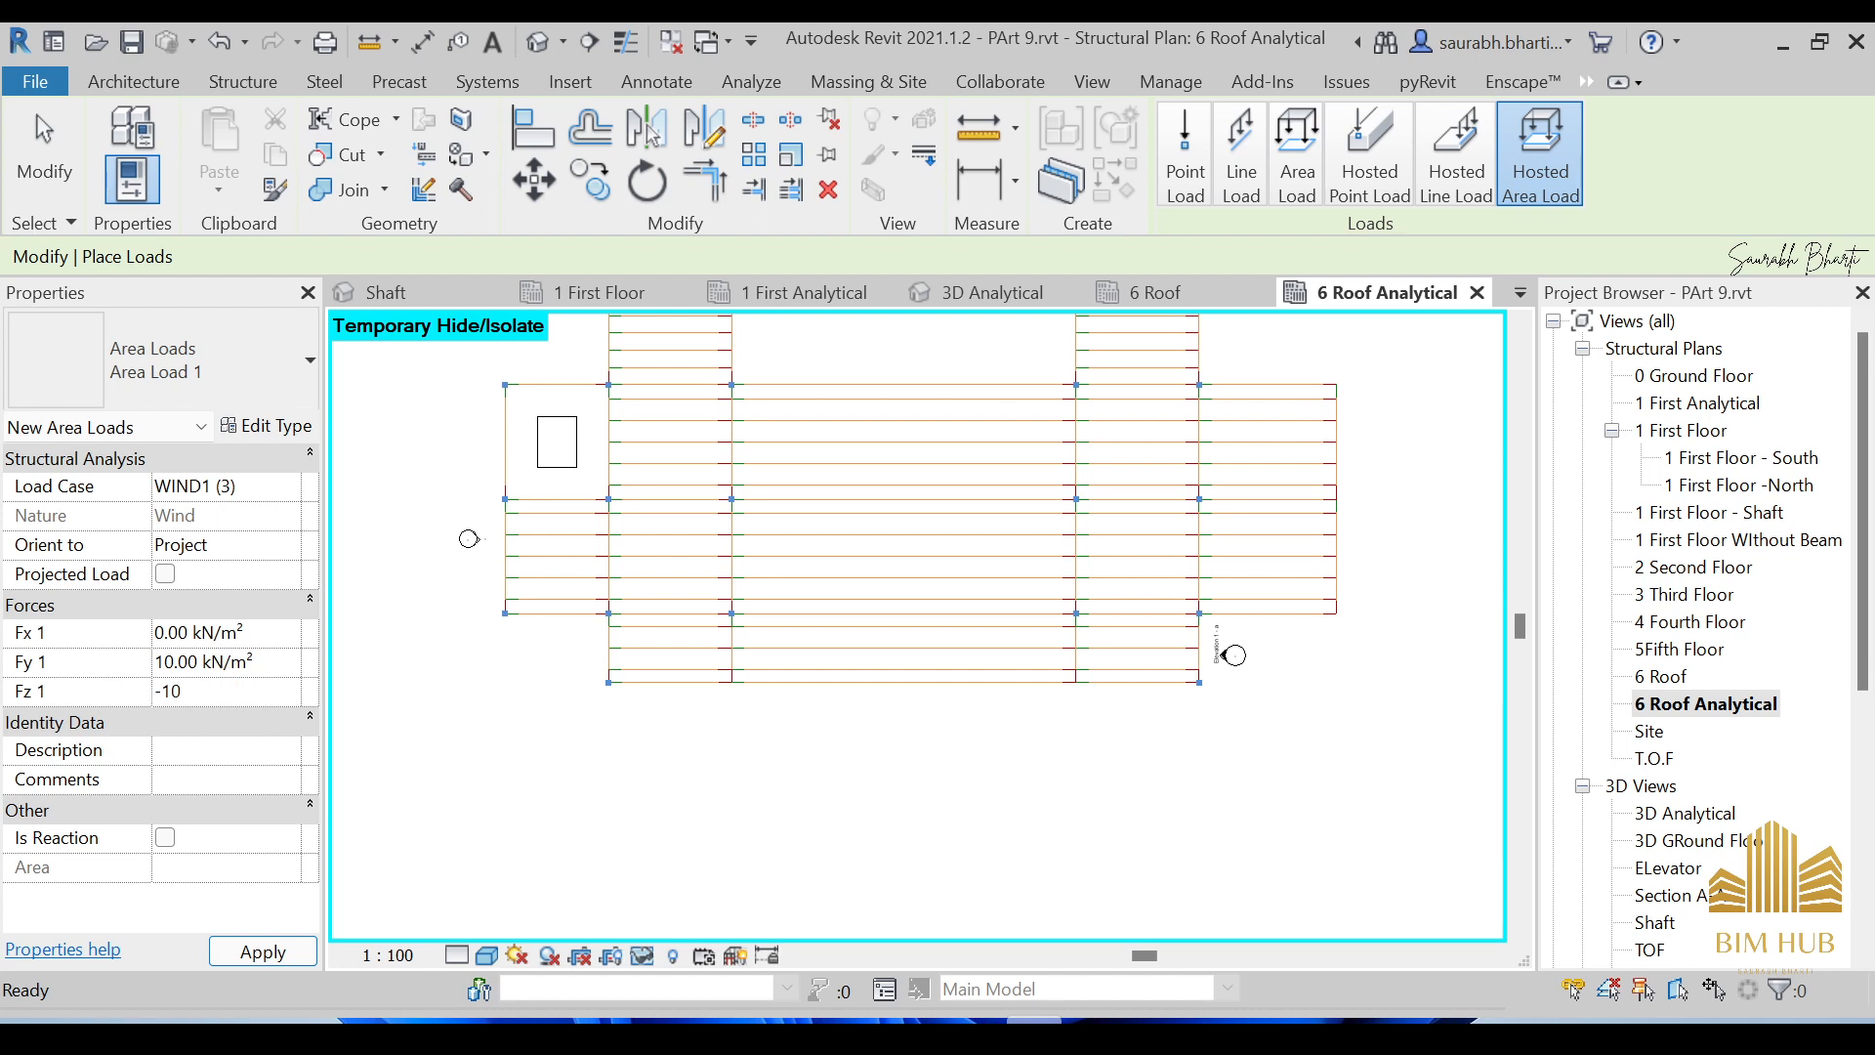
click(283, 669)
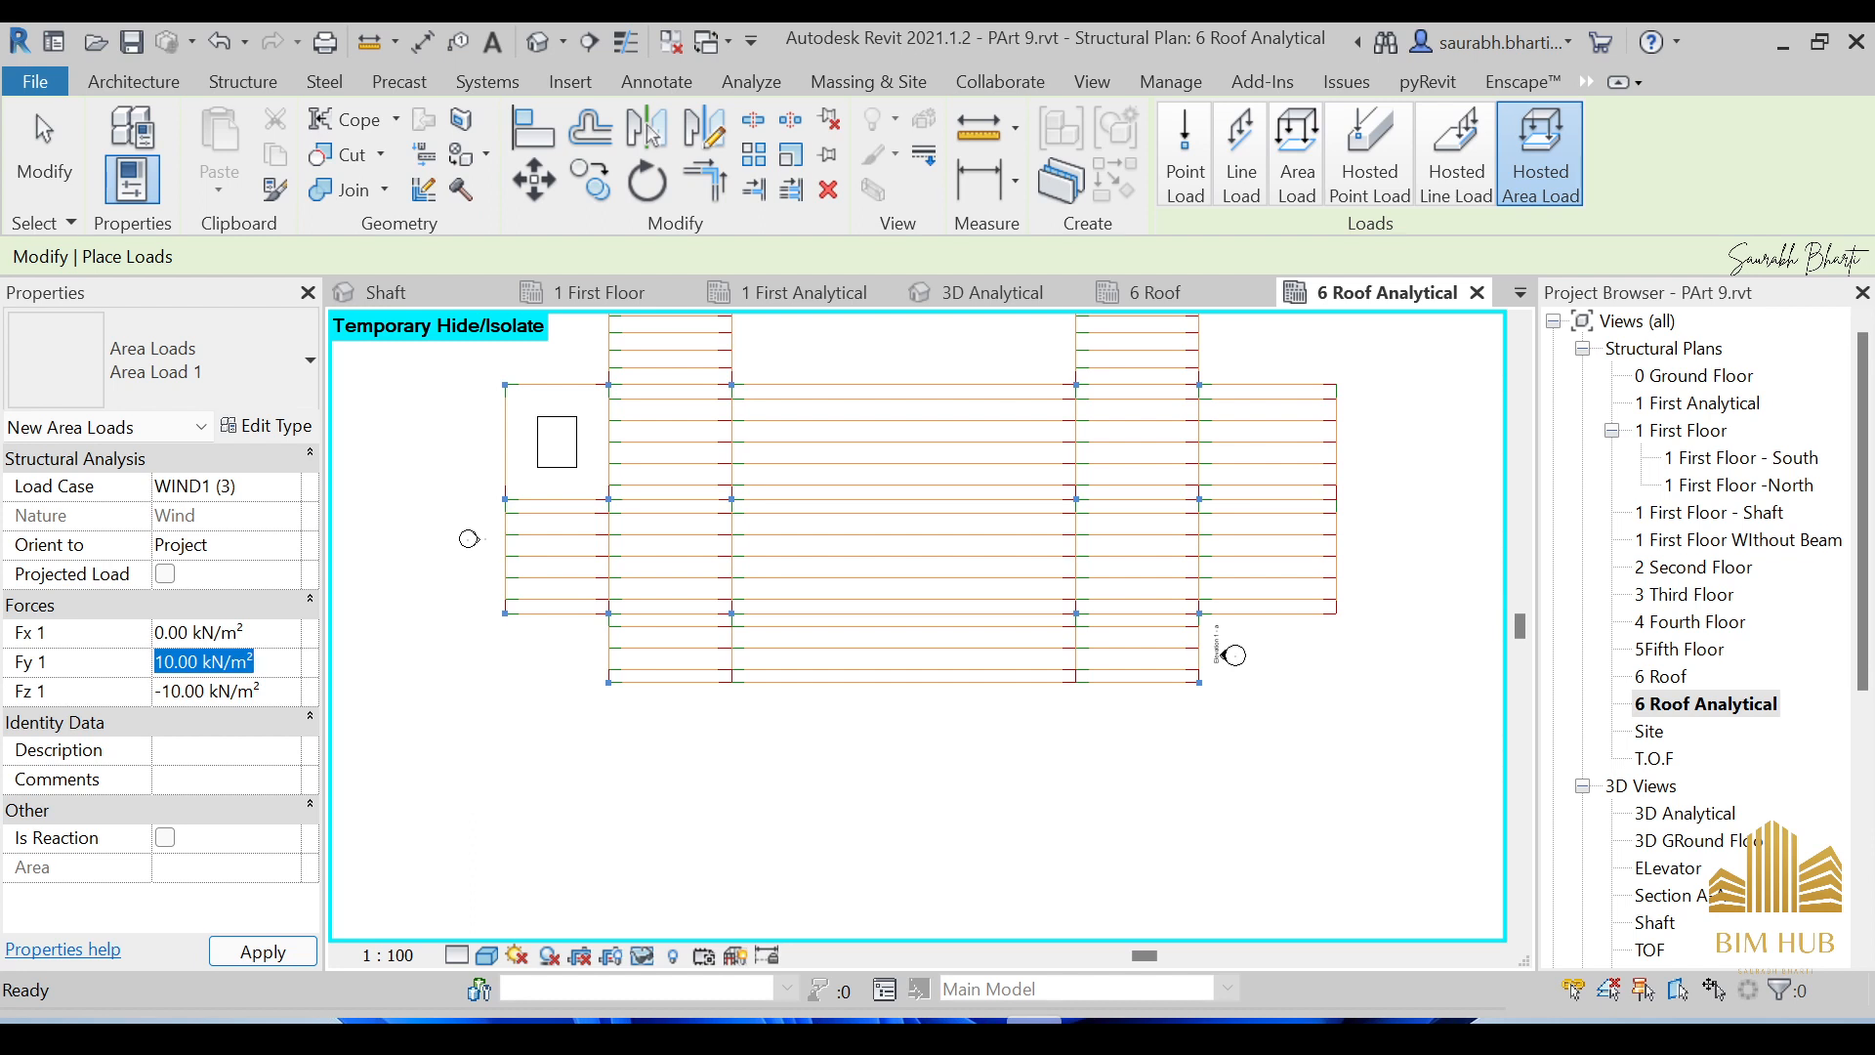
click(270, 664)
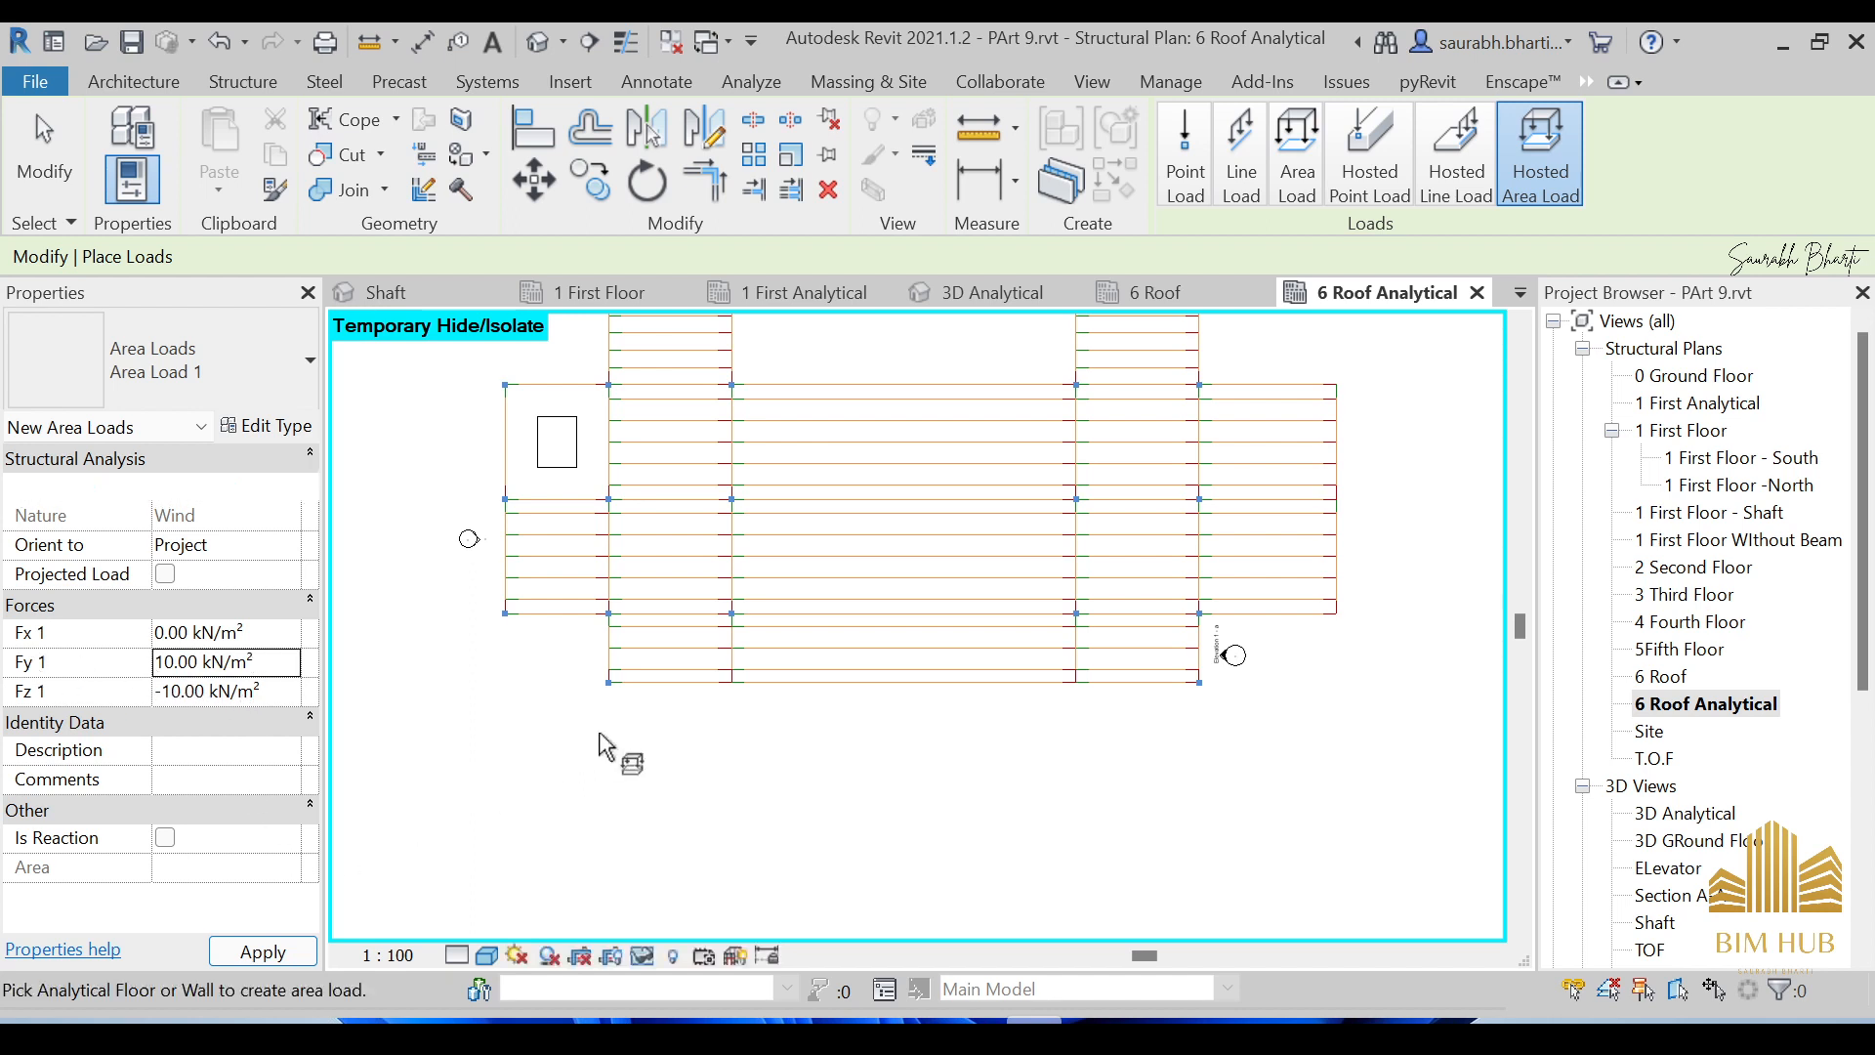
Place LL1 hosted line loads of -4.80 kN/m on the four lower edge beams.
click(1470, 181)
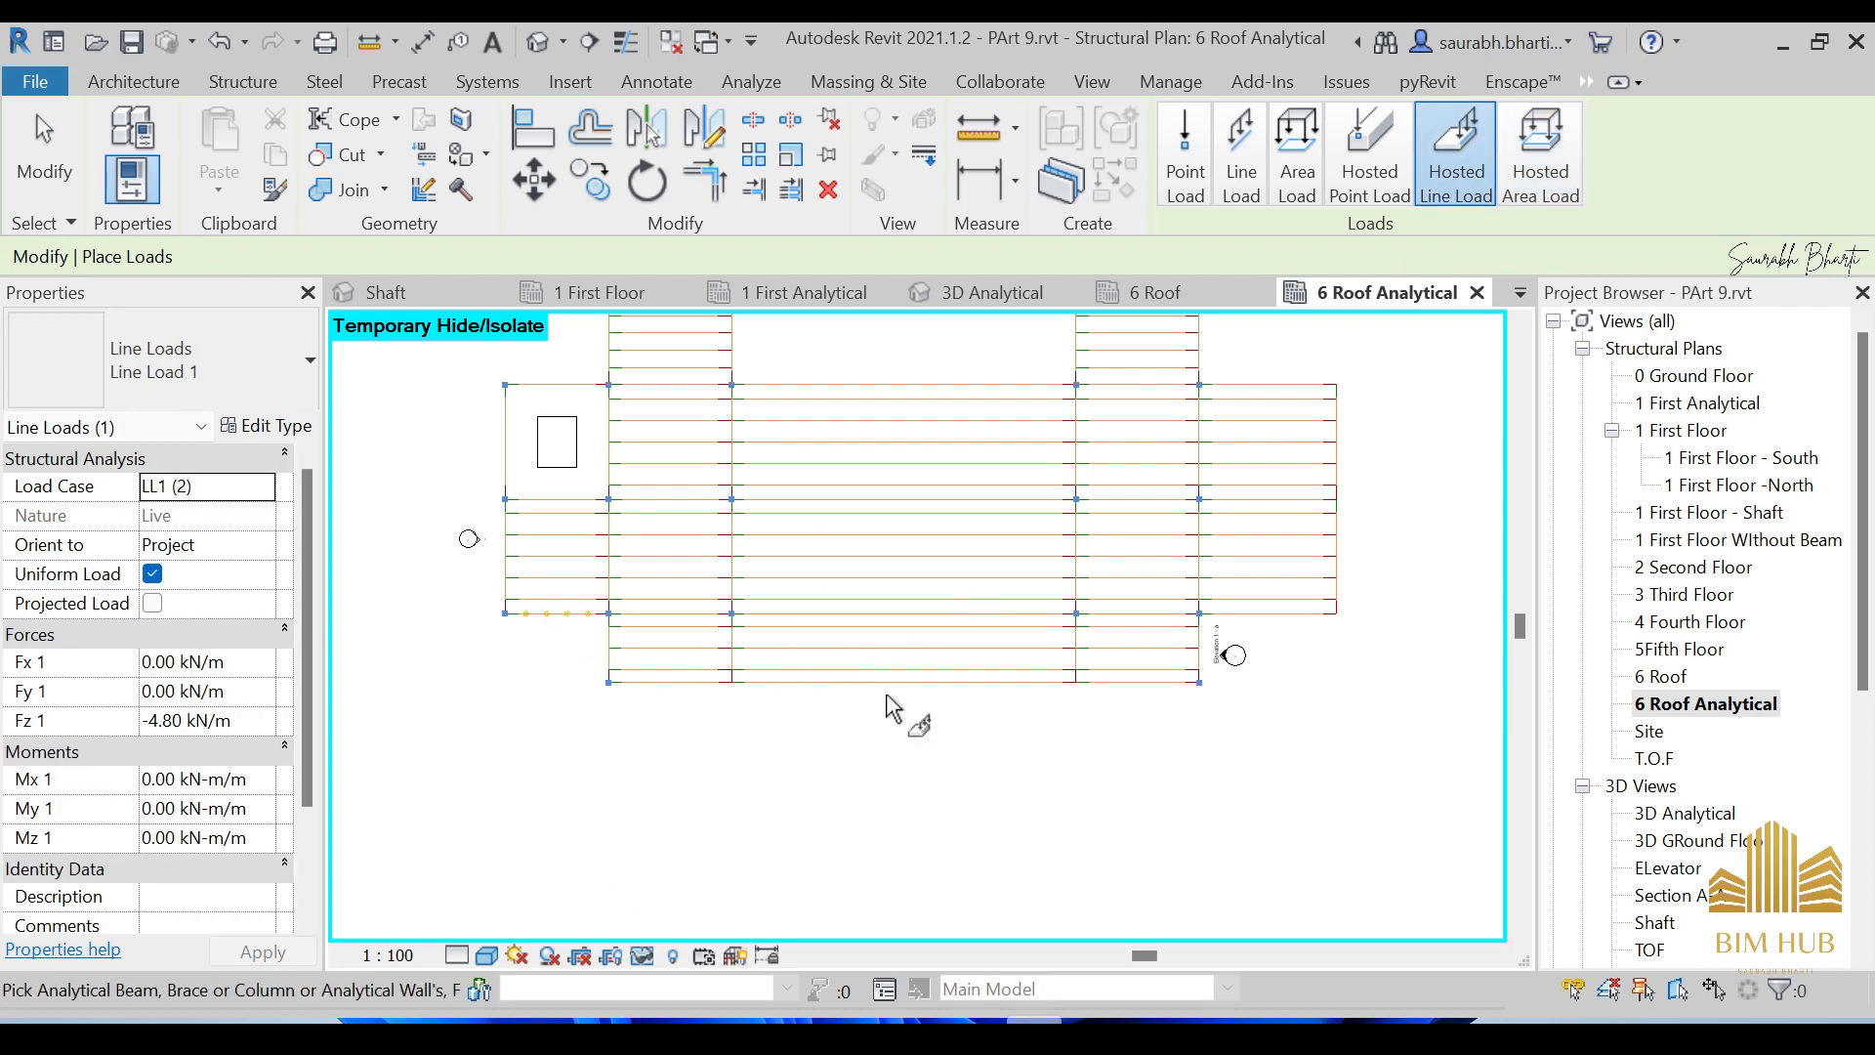
click(652, 689)
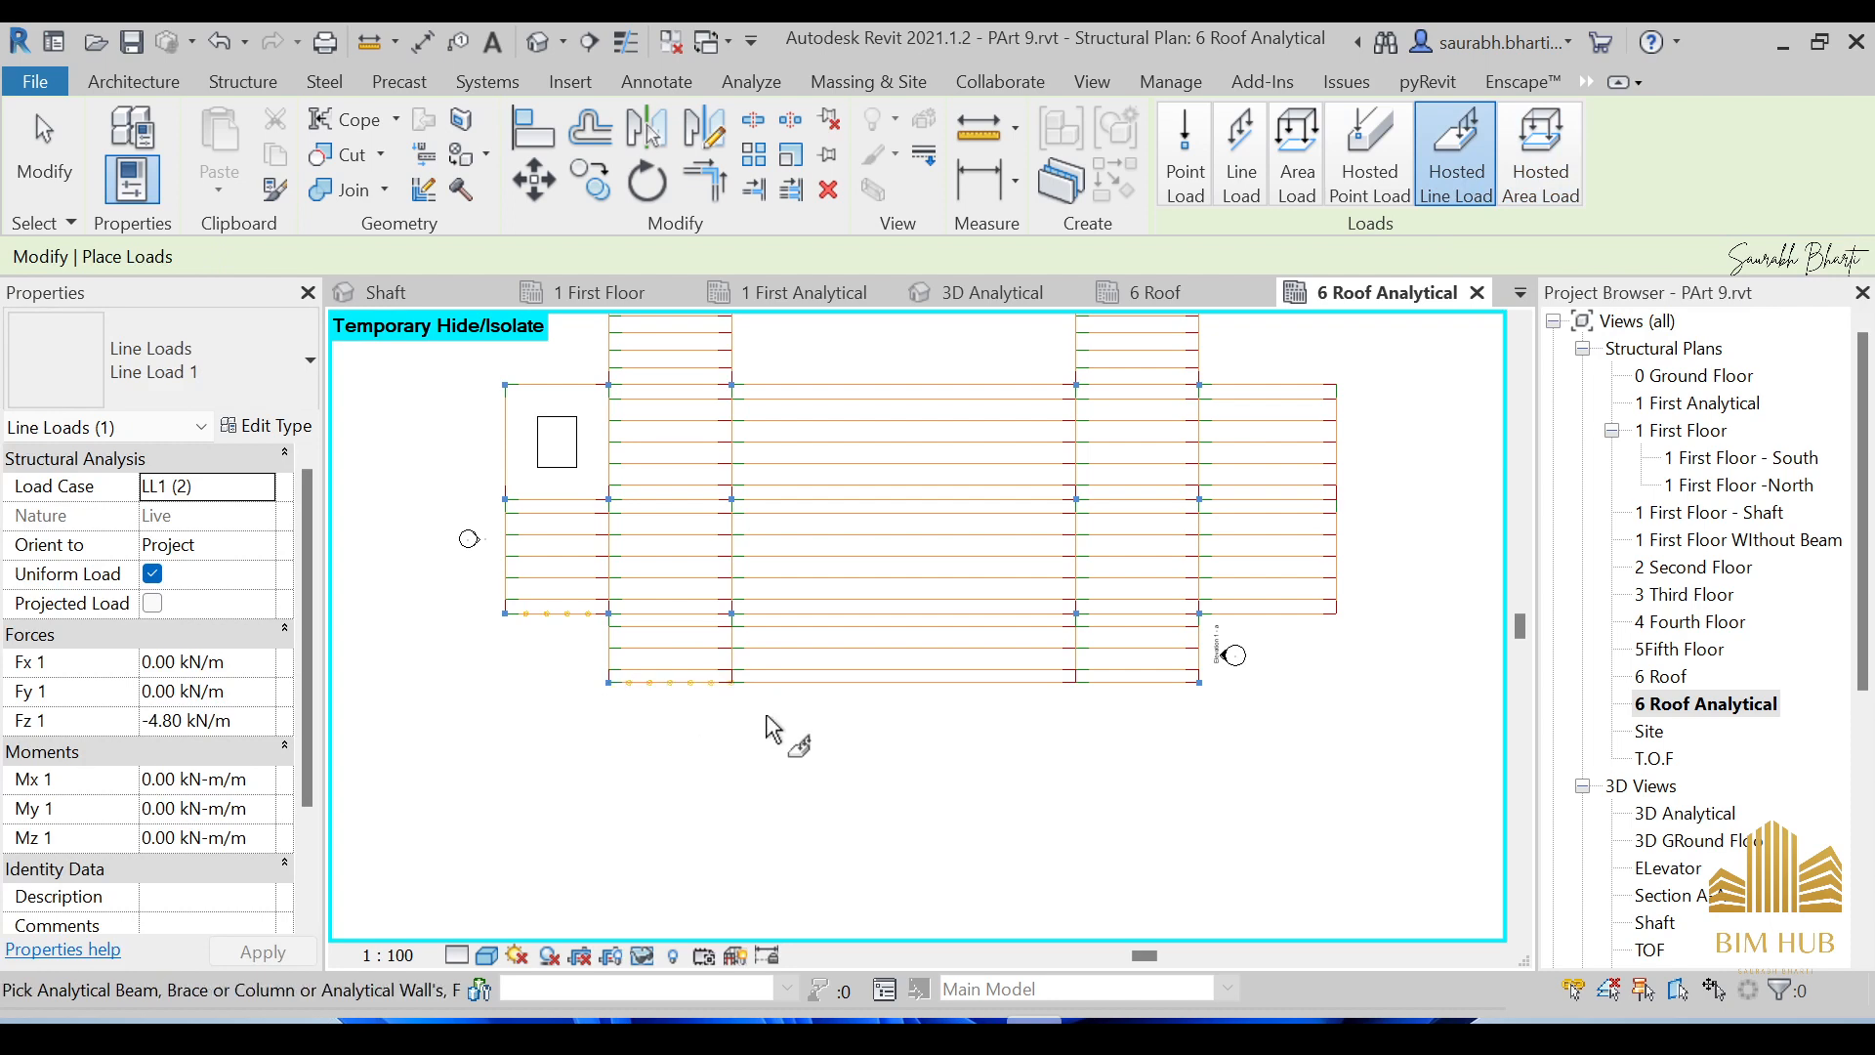
click(865, 696)
click(1138, 700)
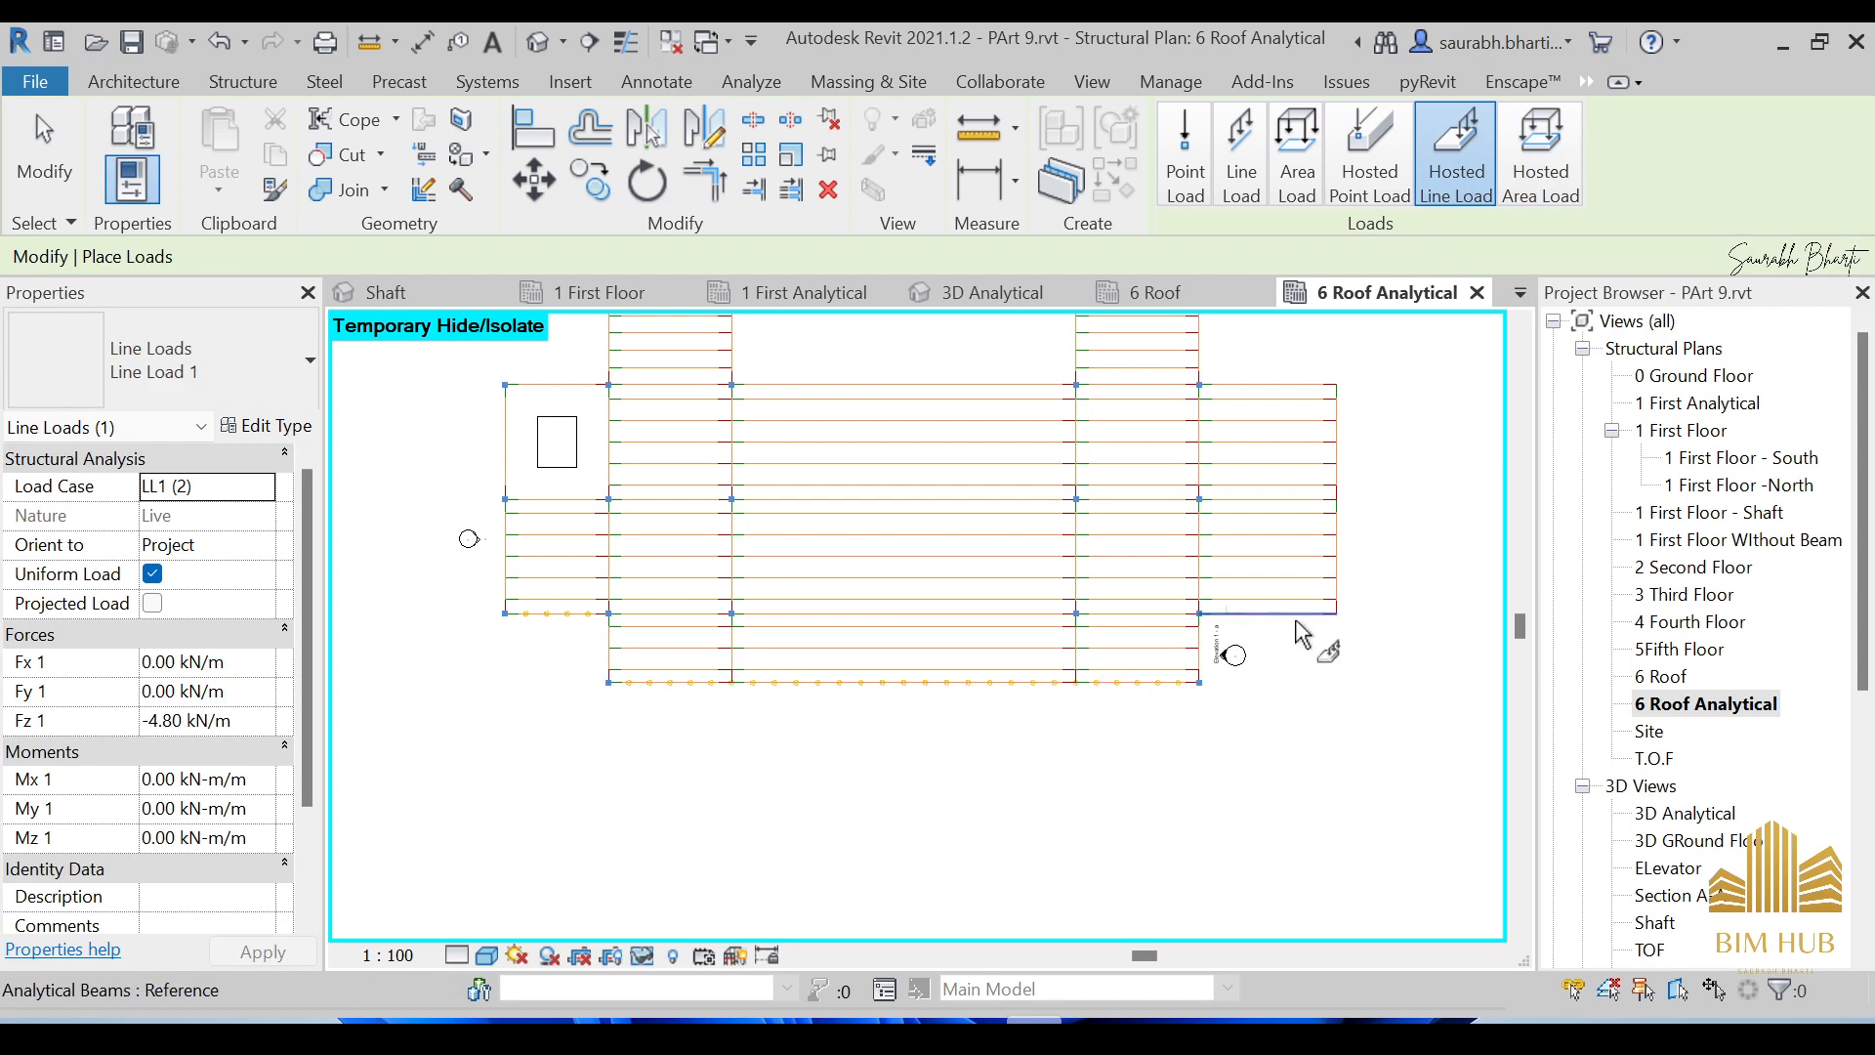
click(1297, 623)
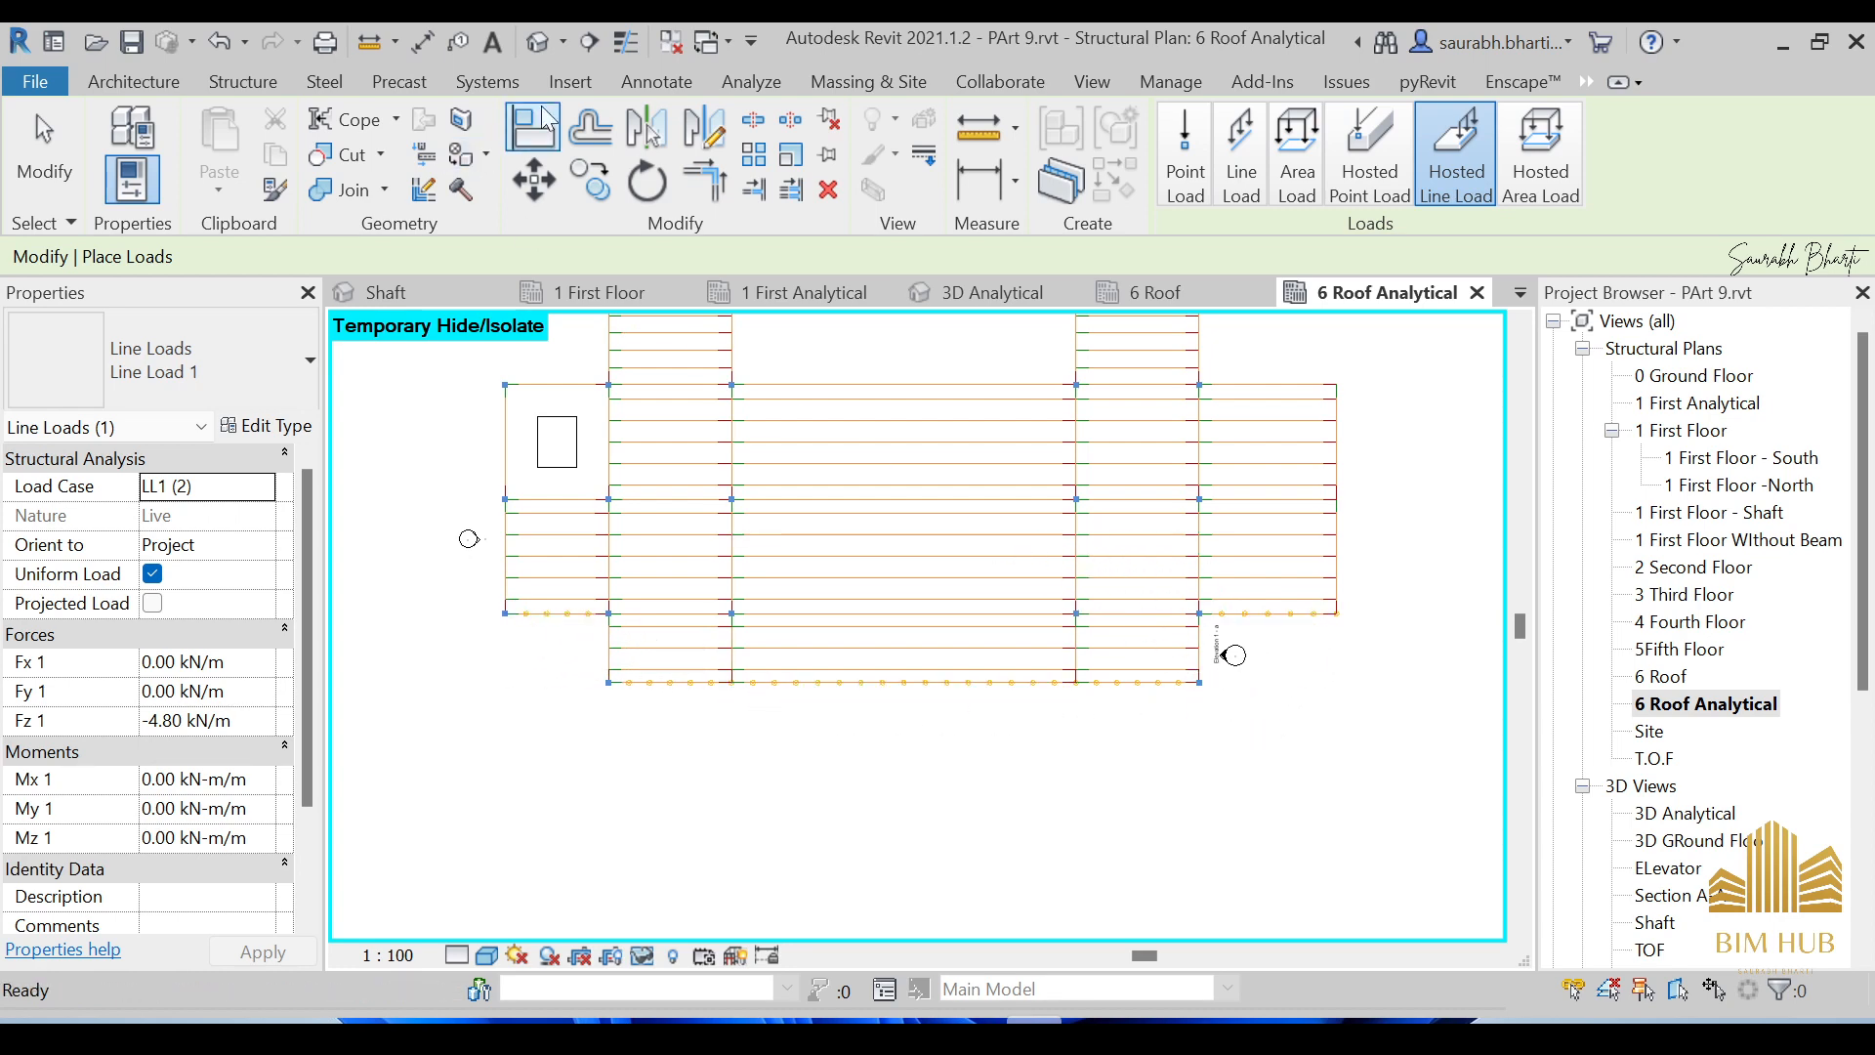
click(539, 41)
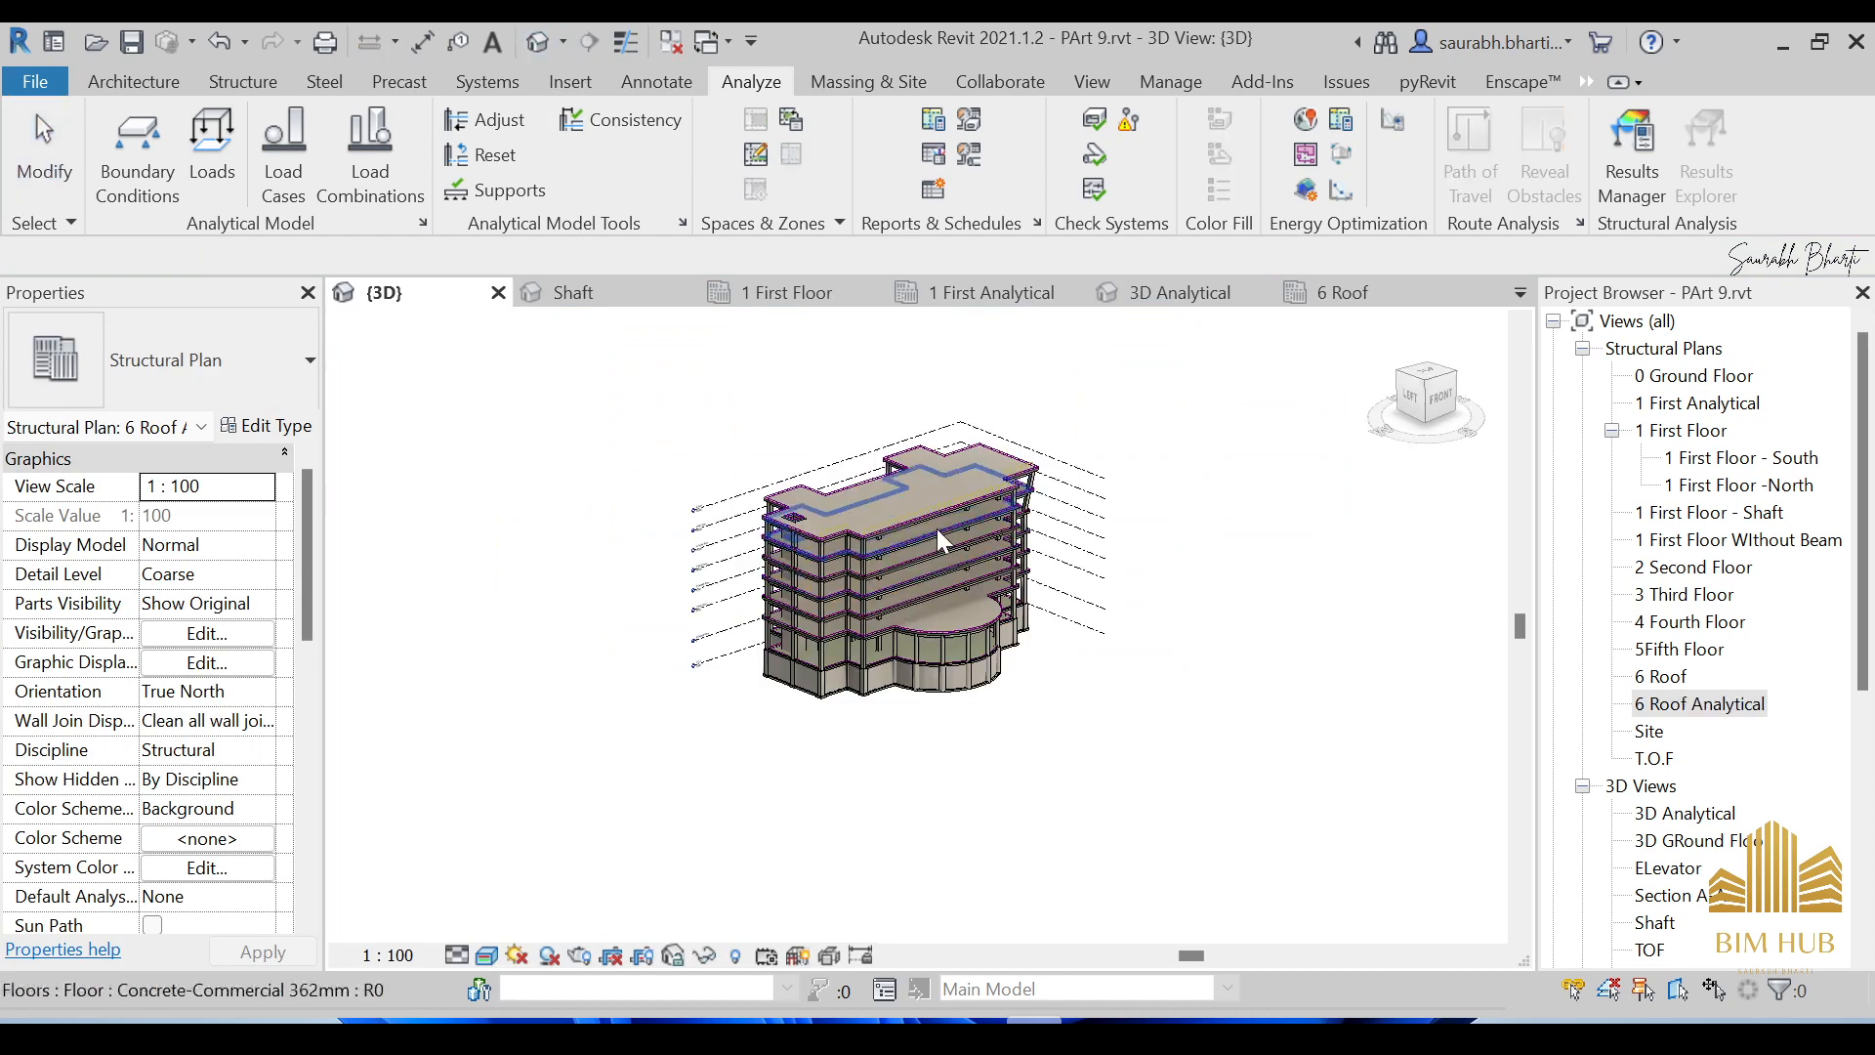
Show the default 3D view in Consistent Colors visual style.
scroll(928, 535, up, 5)
shift+middle_drag(922, 542, 859, 586)
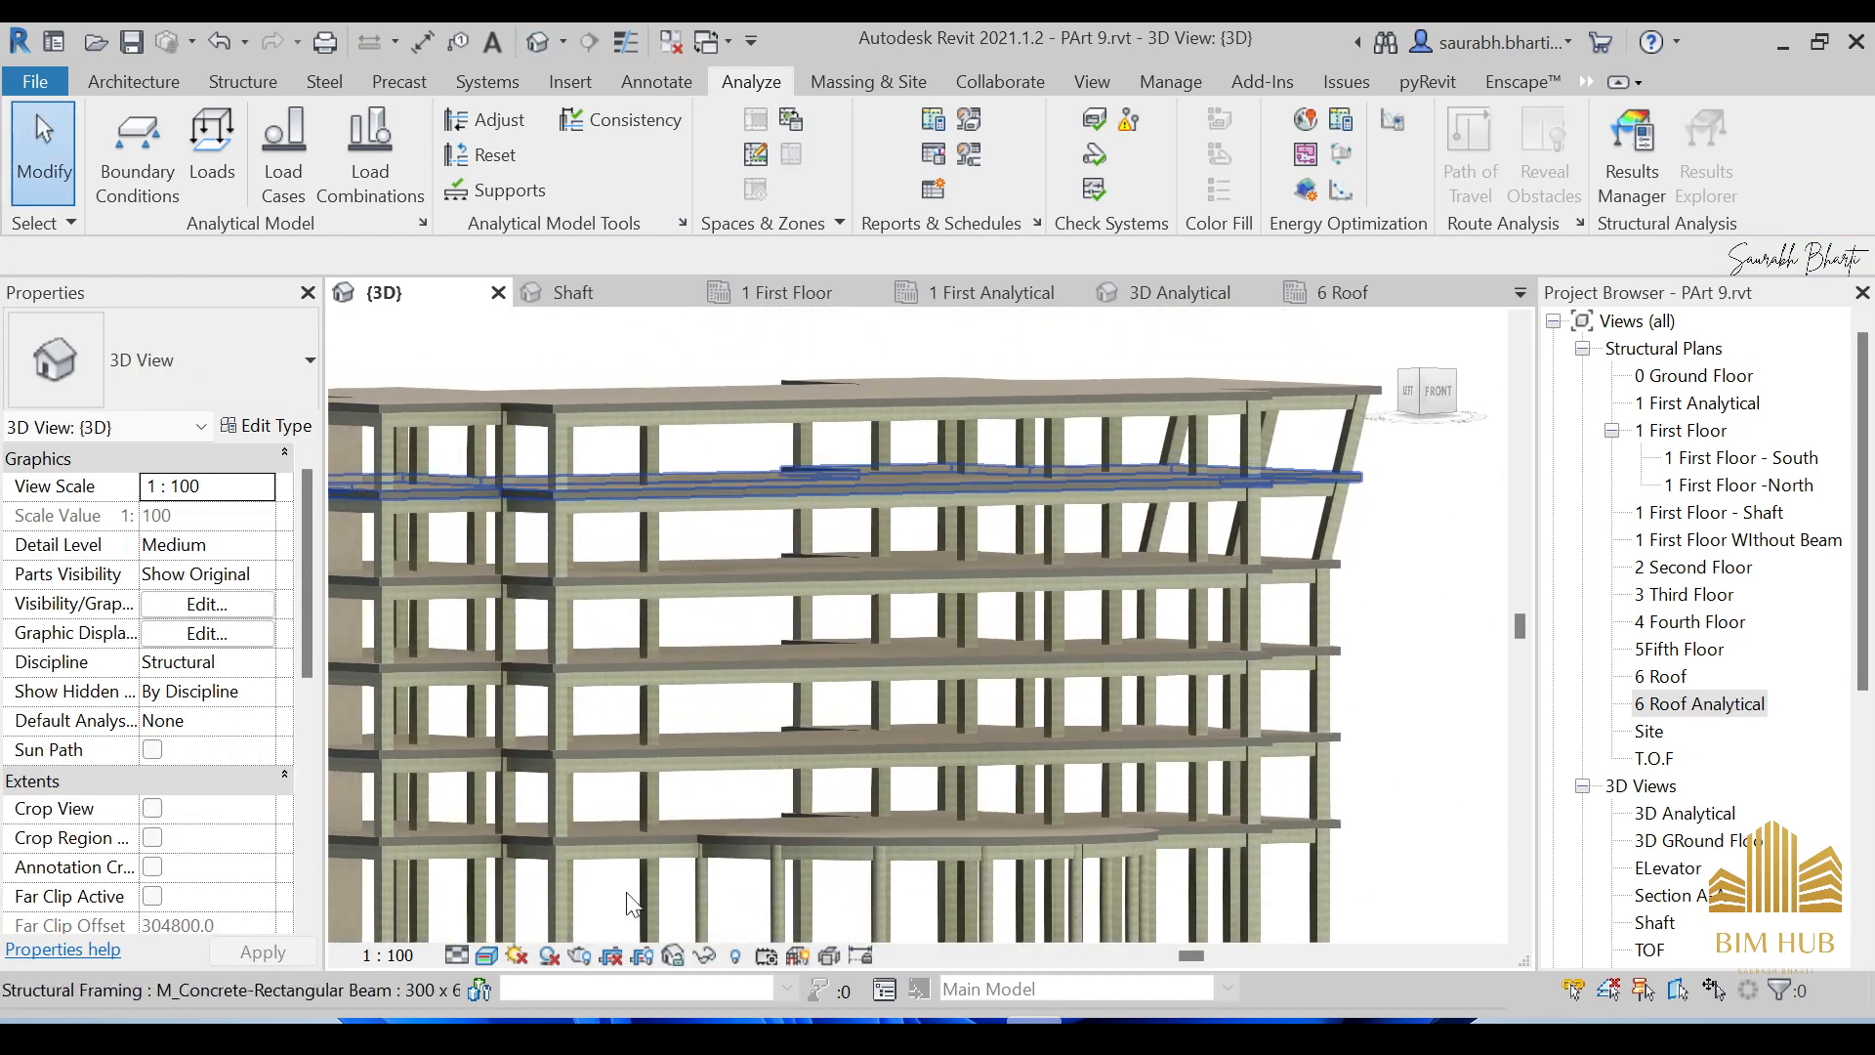
click(486, 956)
click(528, 896)
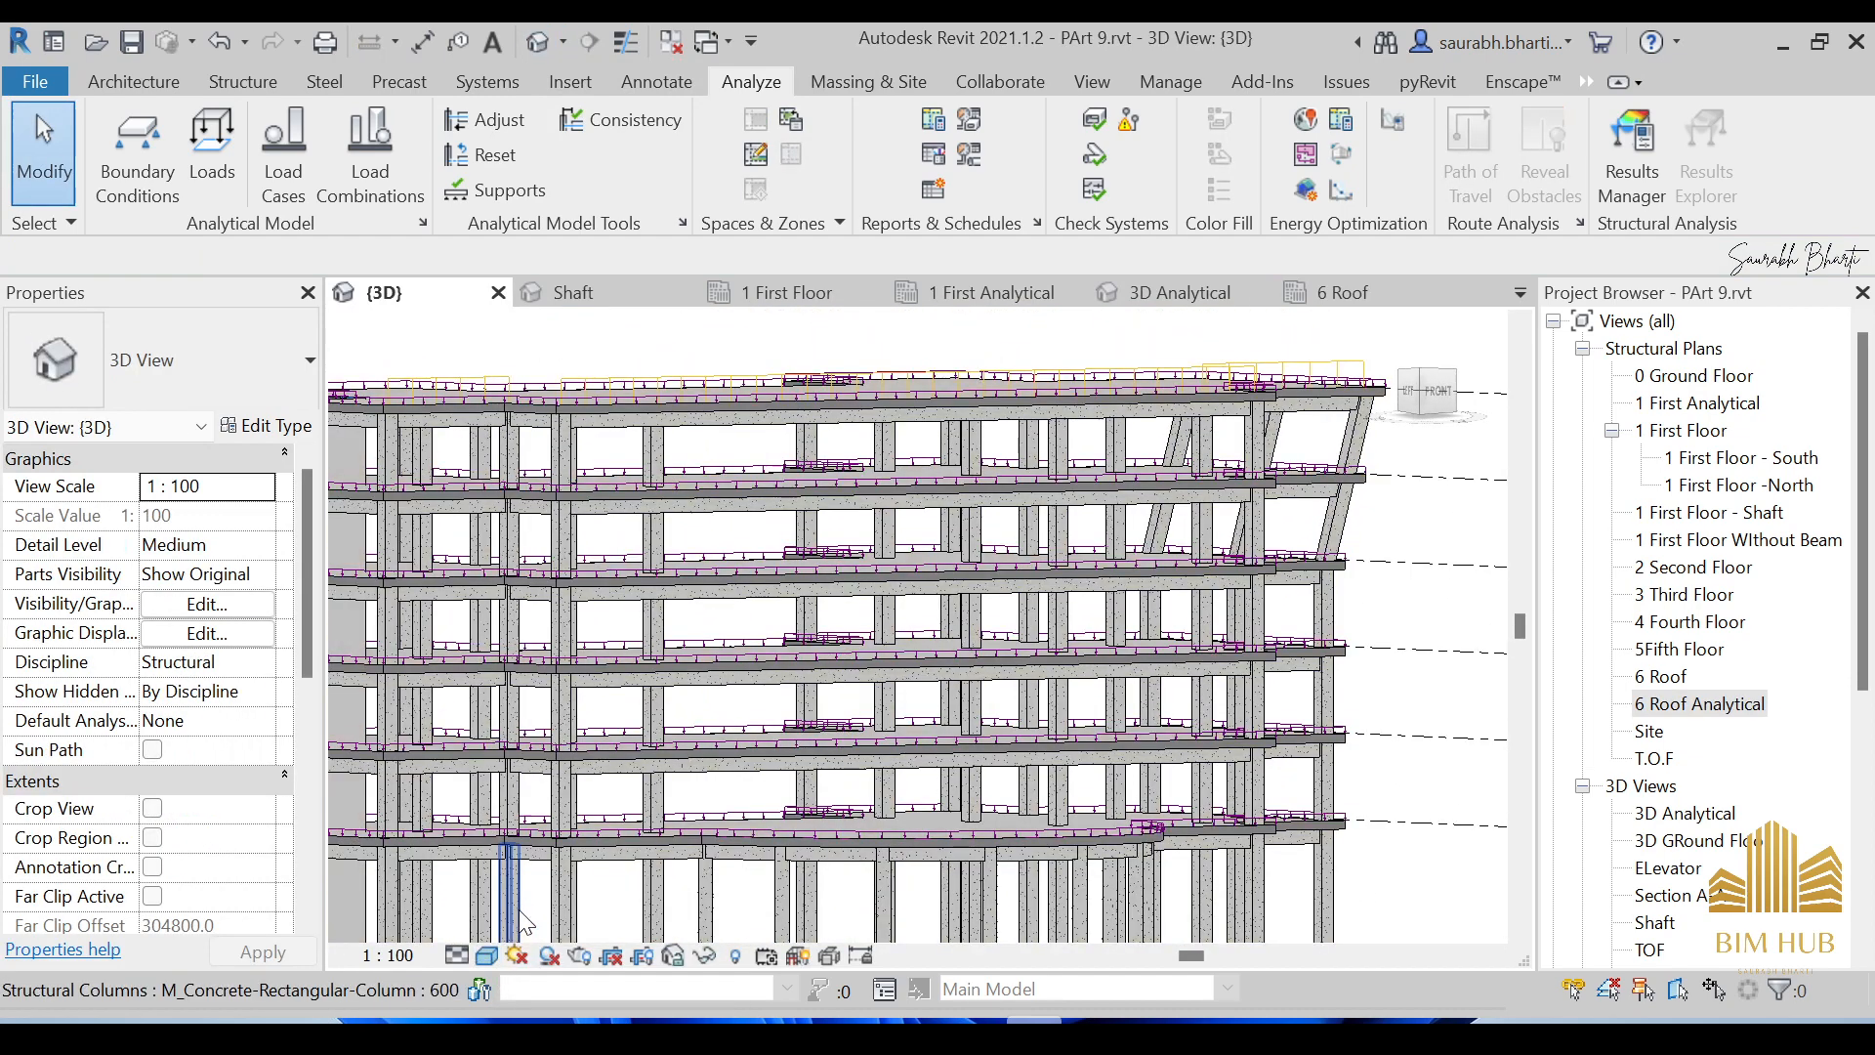
scroll(878, 693, down, 3)
scroll(1673, 742, down, 3)
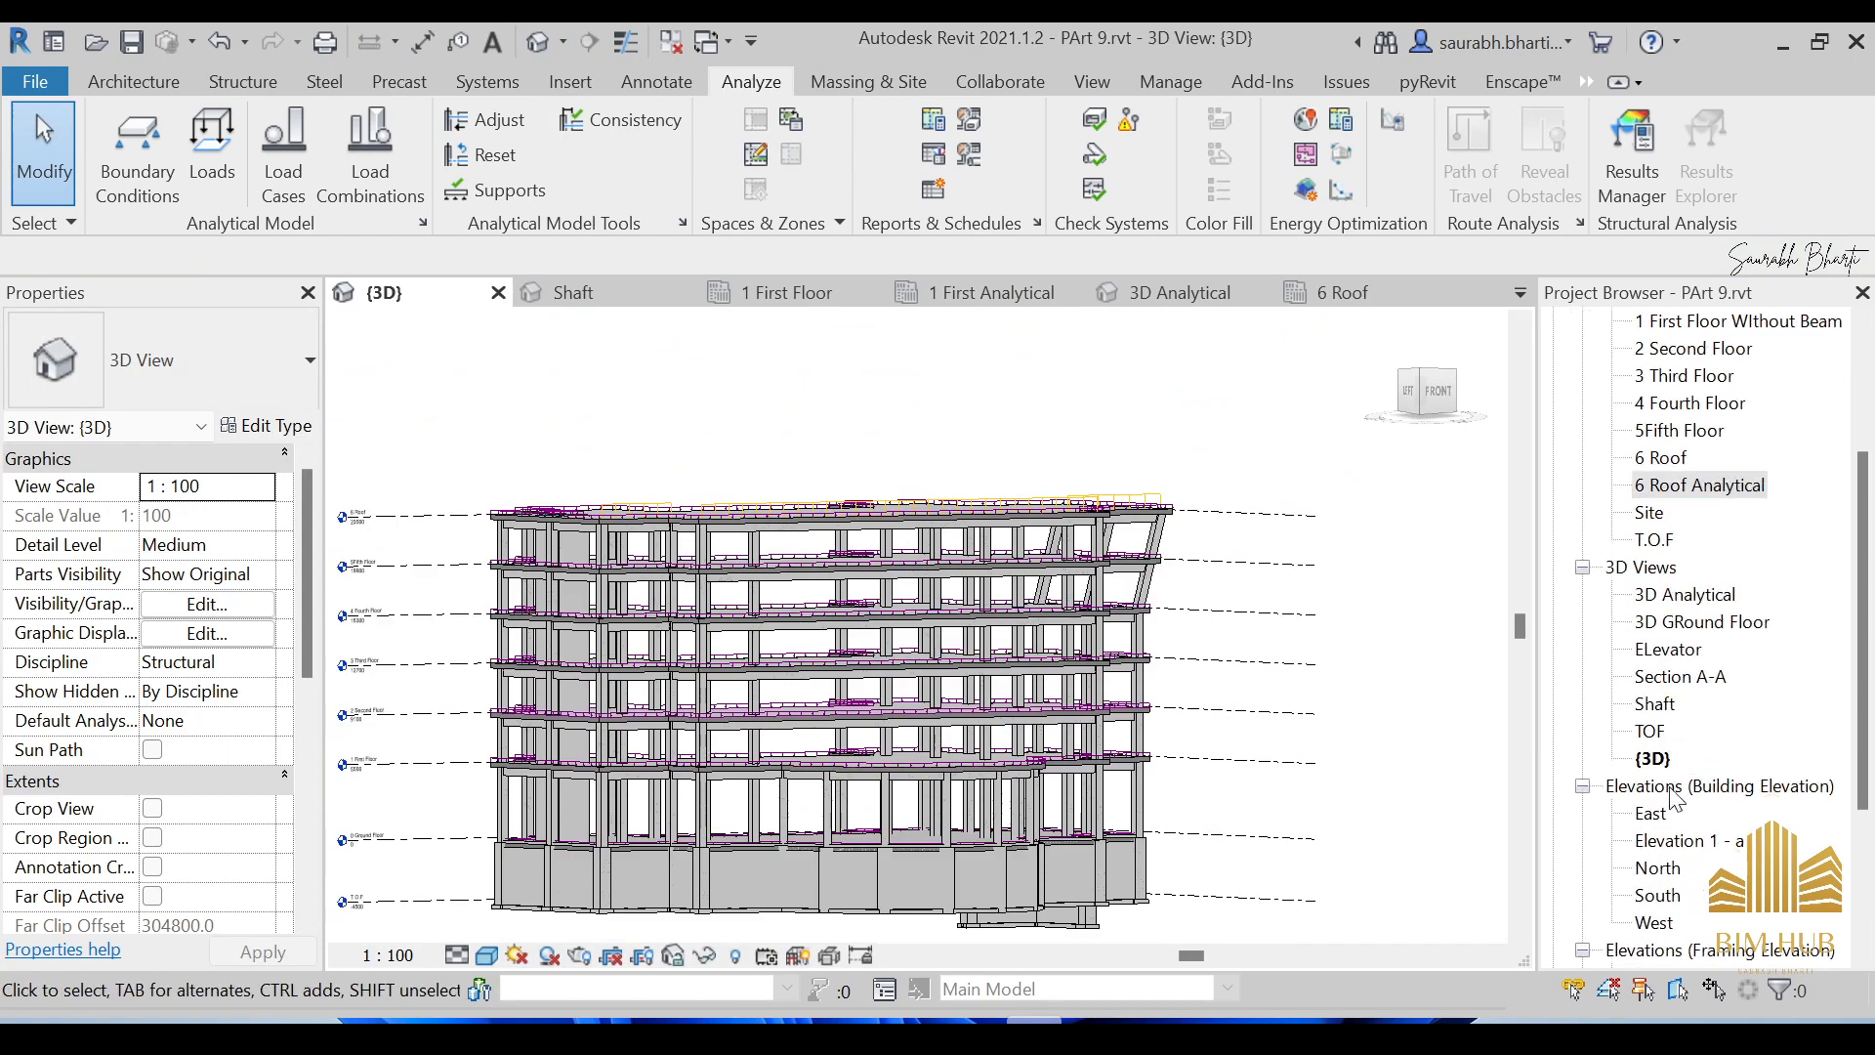
Open 3D Analytical and orbit around the building to check the roof loads.
double_click(1678, 596)
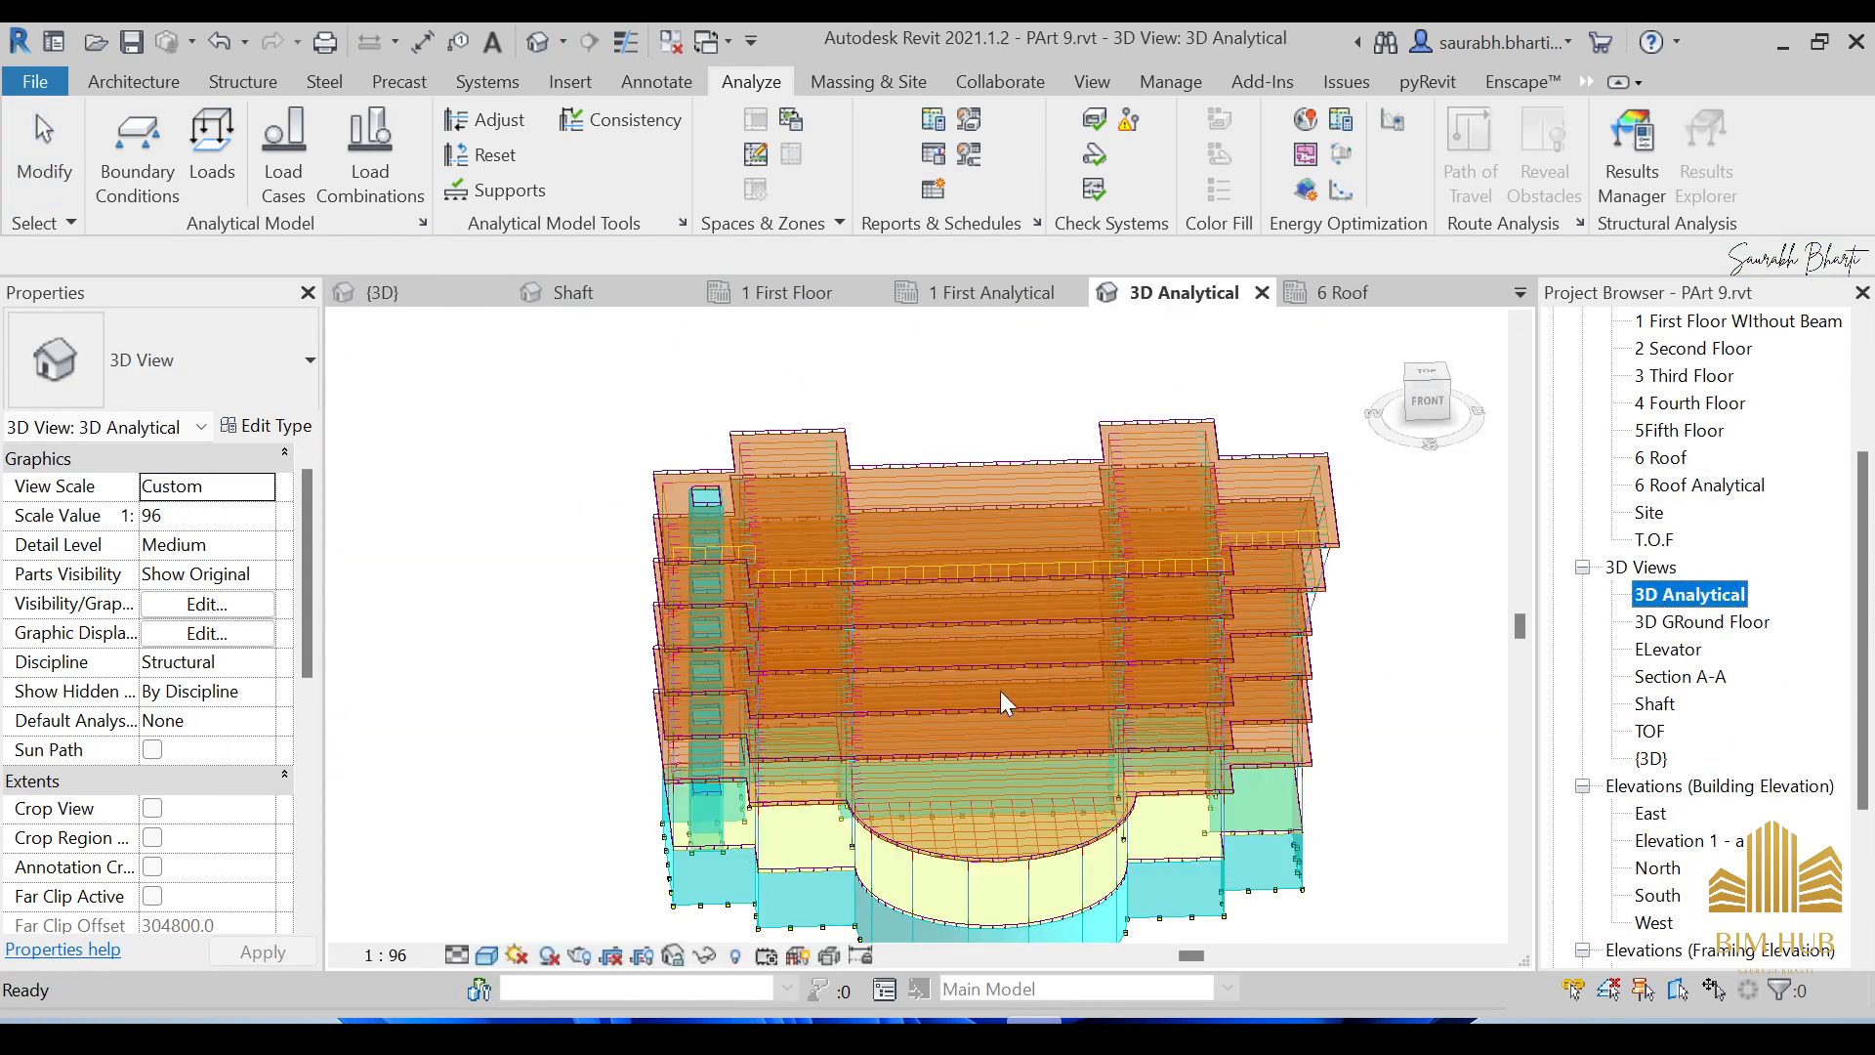
shift+middle_drag(879, 698, 1090, 660)
scroll(996, 521, up, 5)
scroll(1070, 584, down, 6)
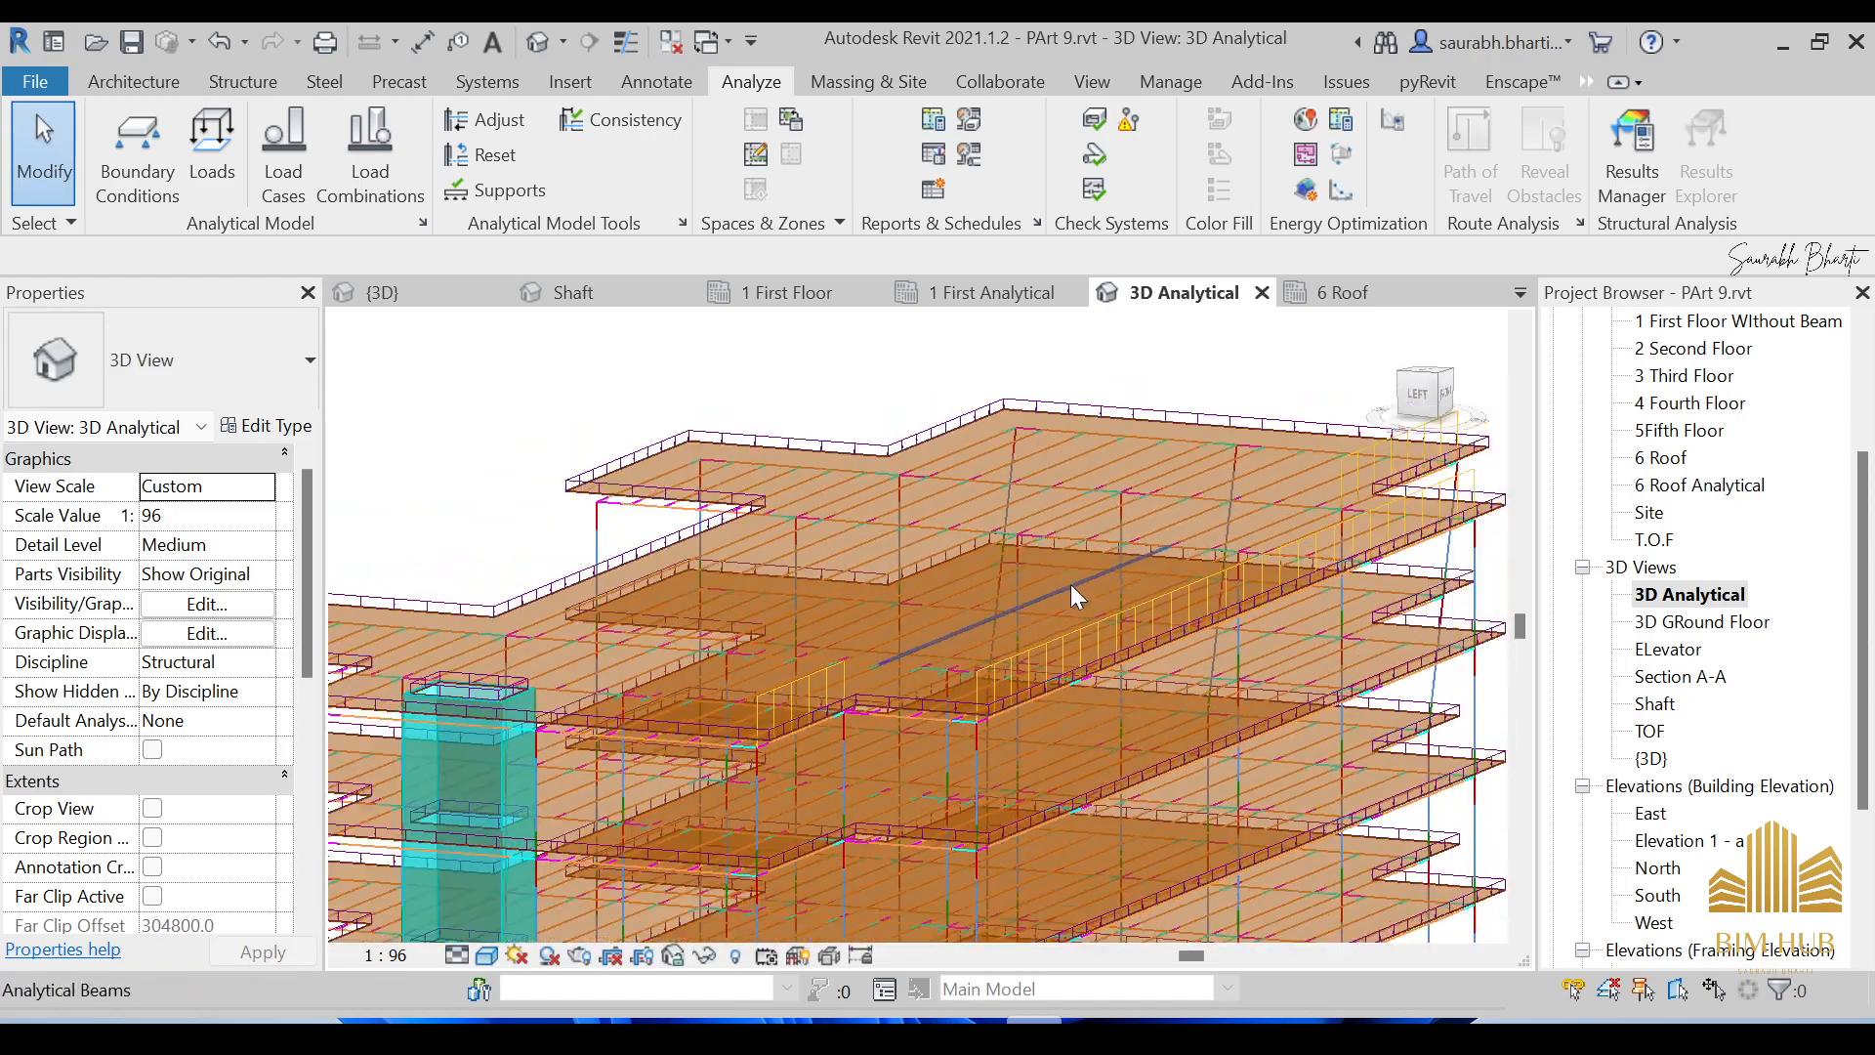
shift+middle_drag(1254, 688, 998, 742)
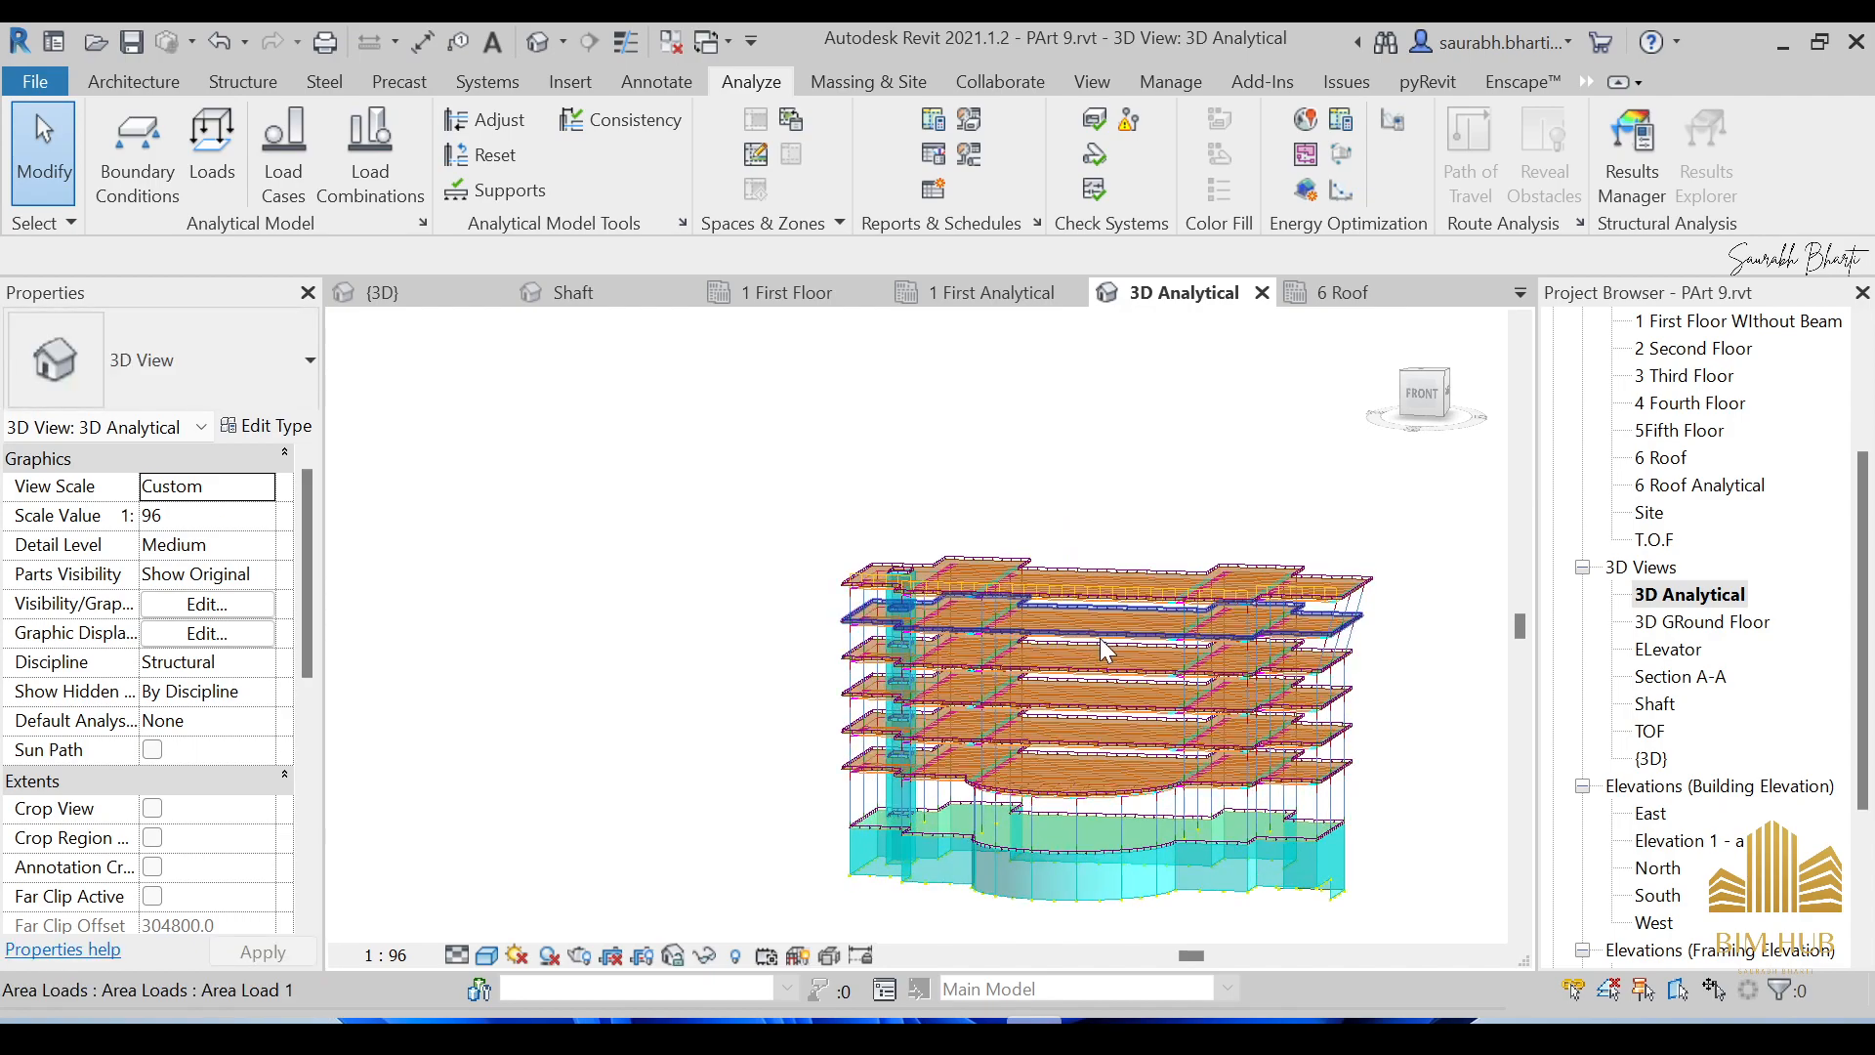
scroll(983, 589, up, 5)
scroll(983, 589, down, 6)
shift+middle_drag(983, 589, 1064, 582)
scroll(1064, 582, up, 8)
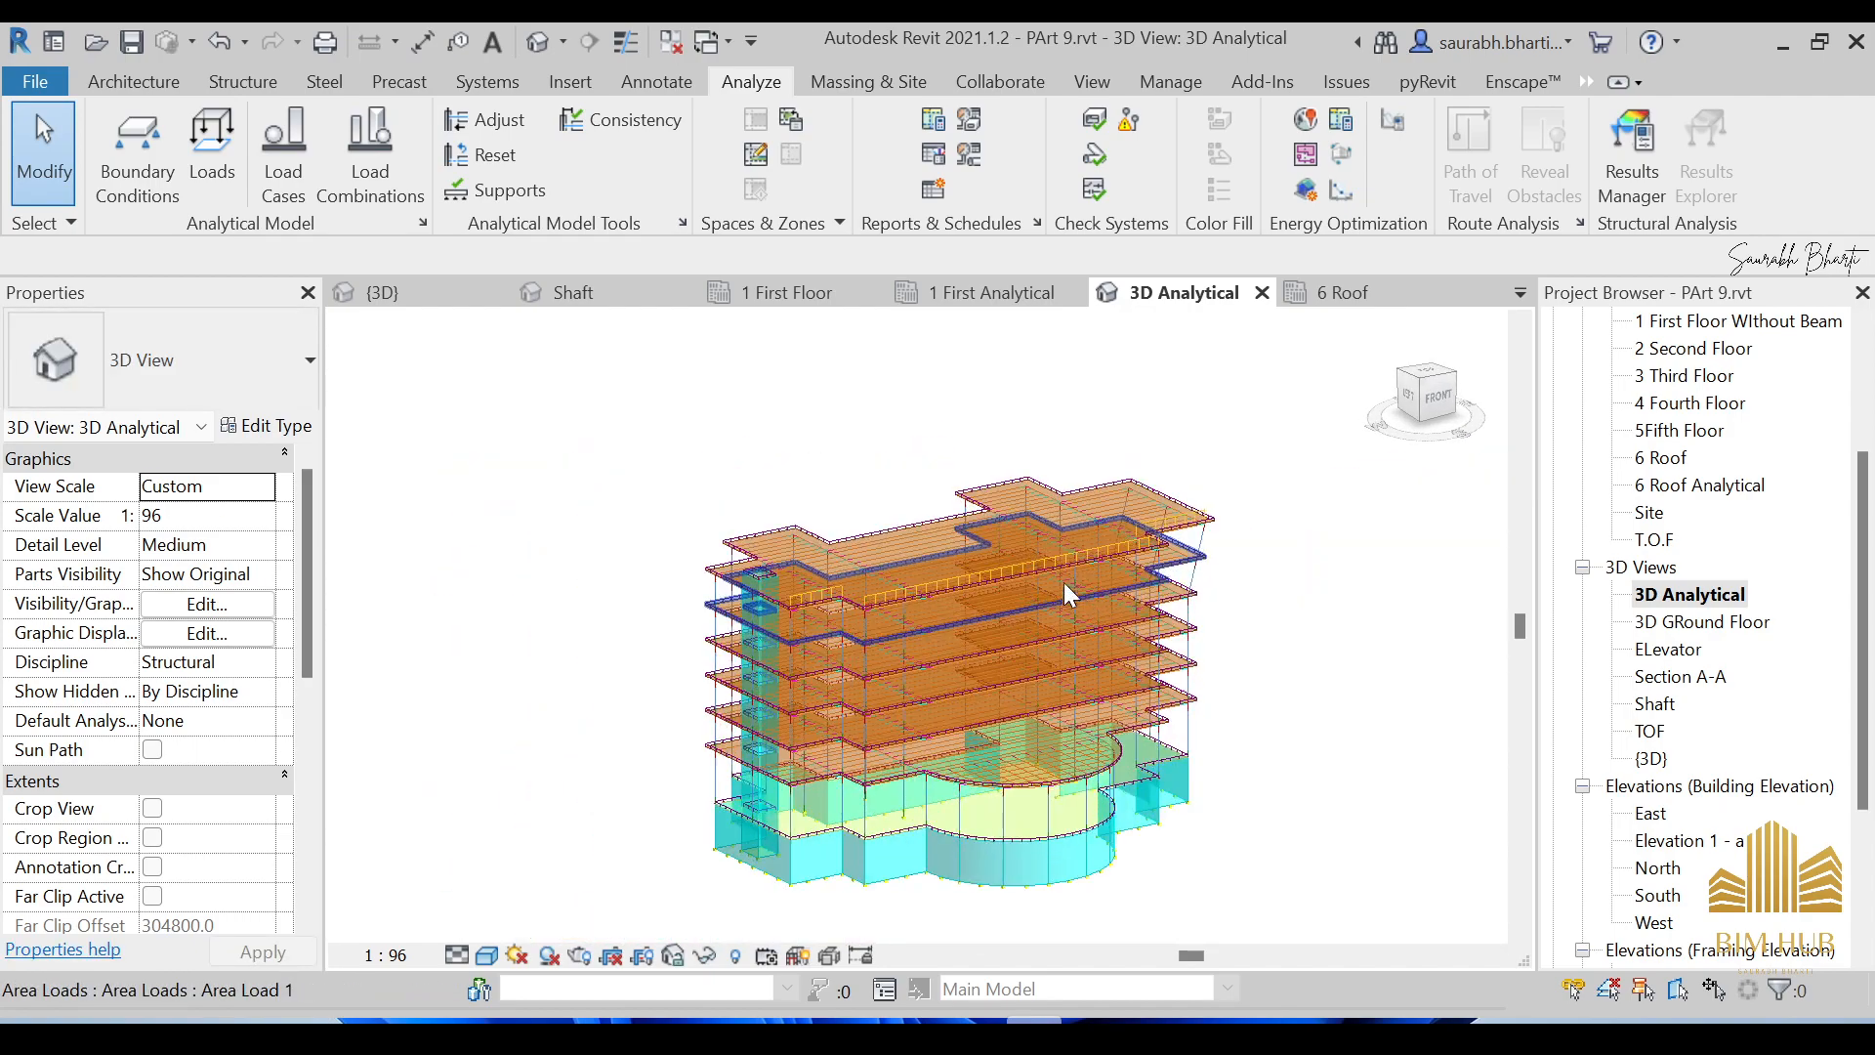
scroll(992, 547, down, 6)
shift+middle_drag(1059, 658, 813, 695)
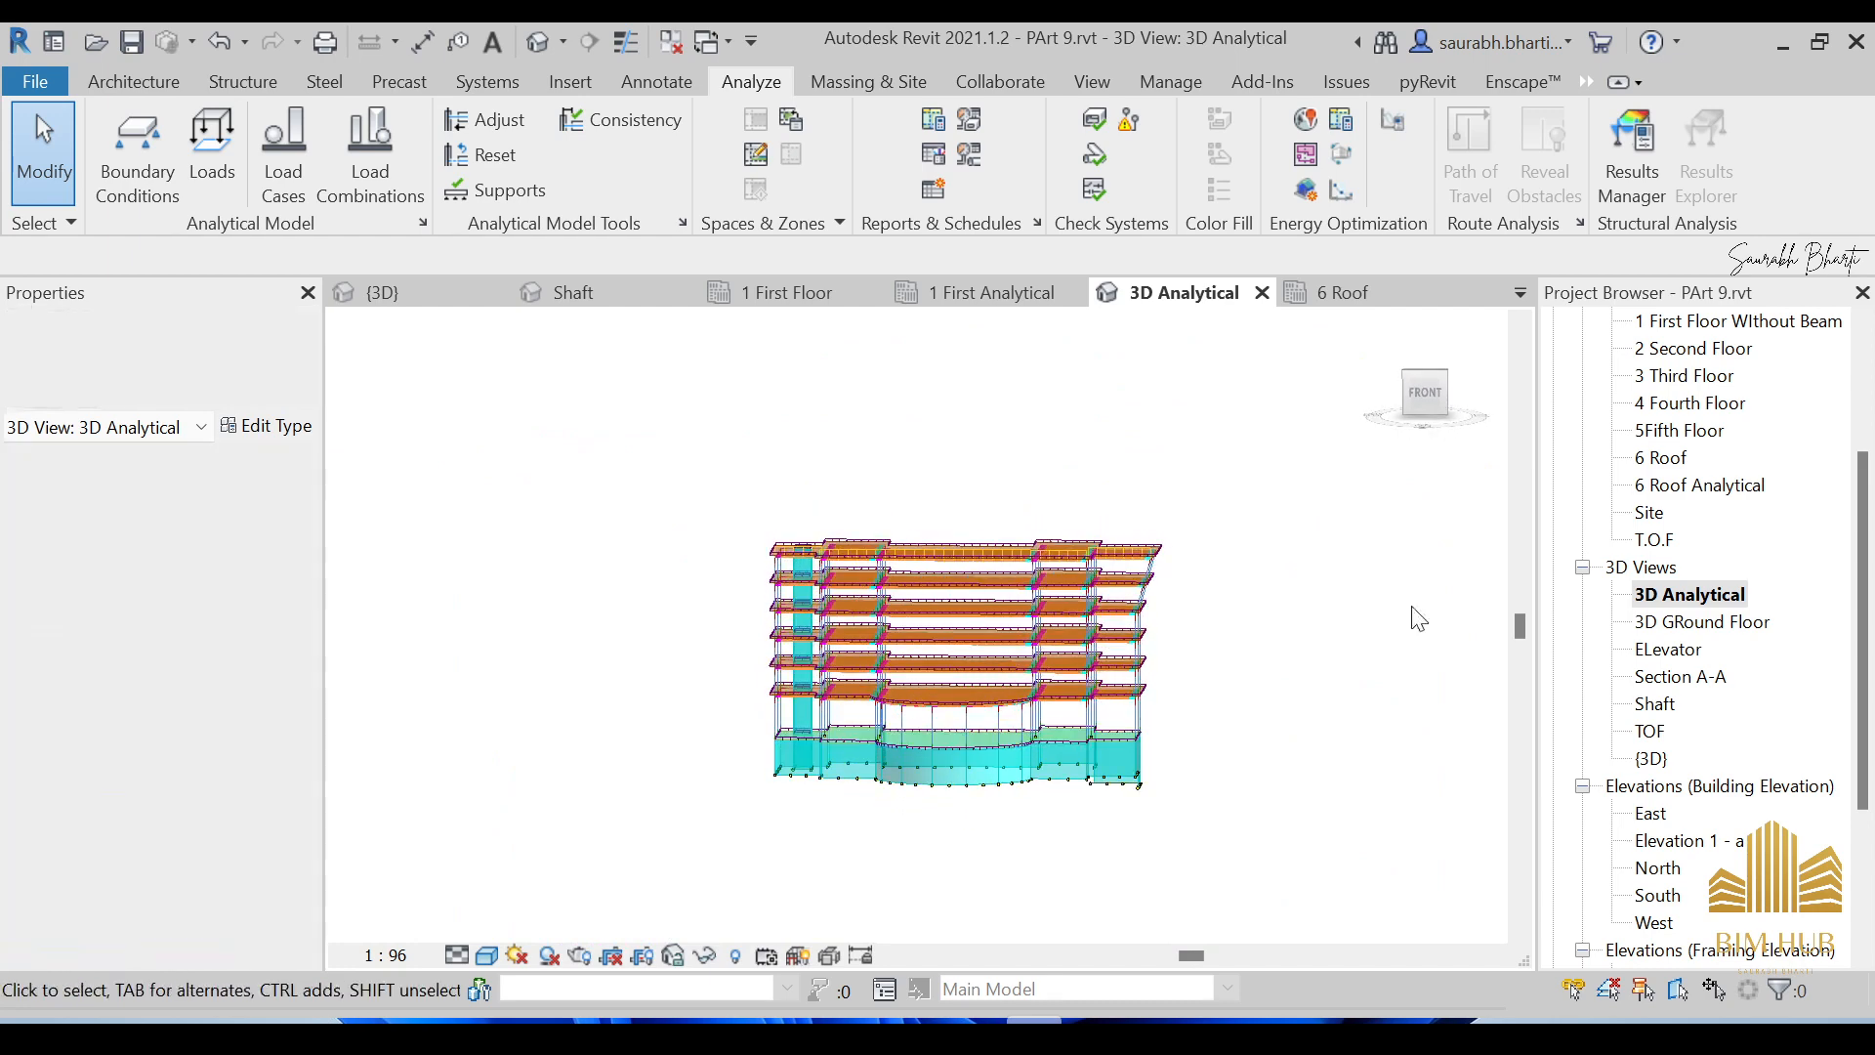
Snap to a front elevation, then orbit to a view from above of the loads.
click(1432, 393)
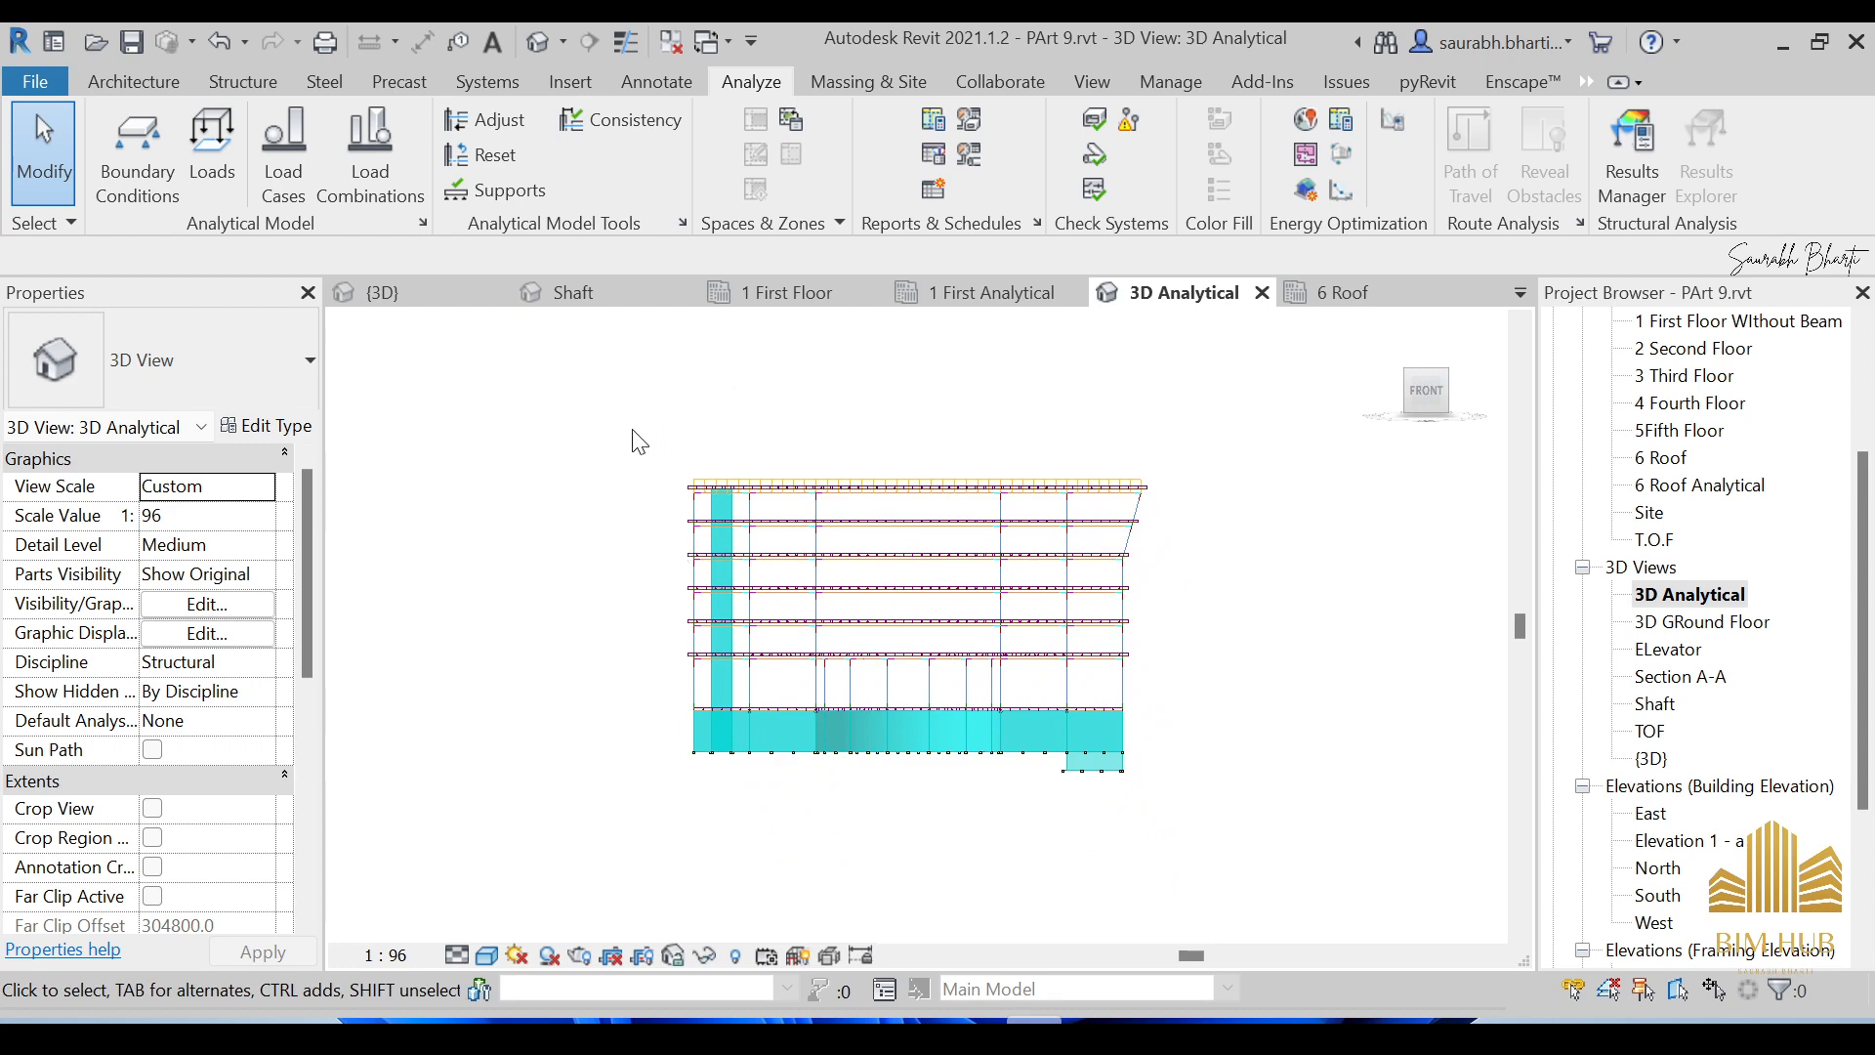
shift+middle_drag(664, 459, 1143, 577)
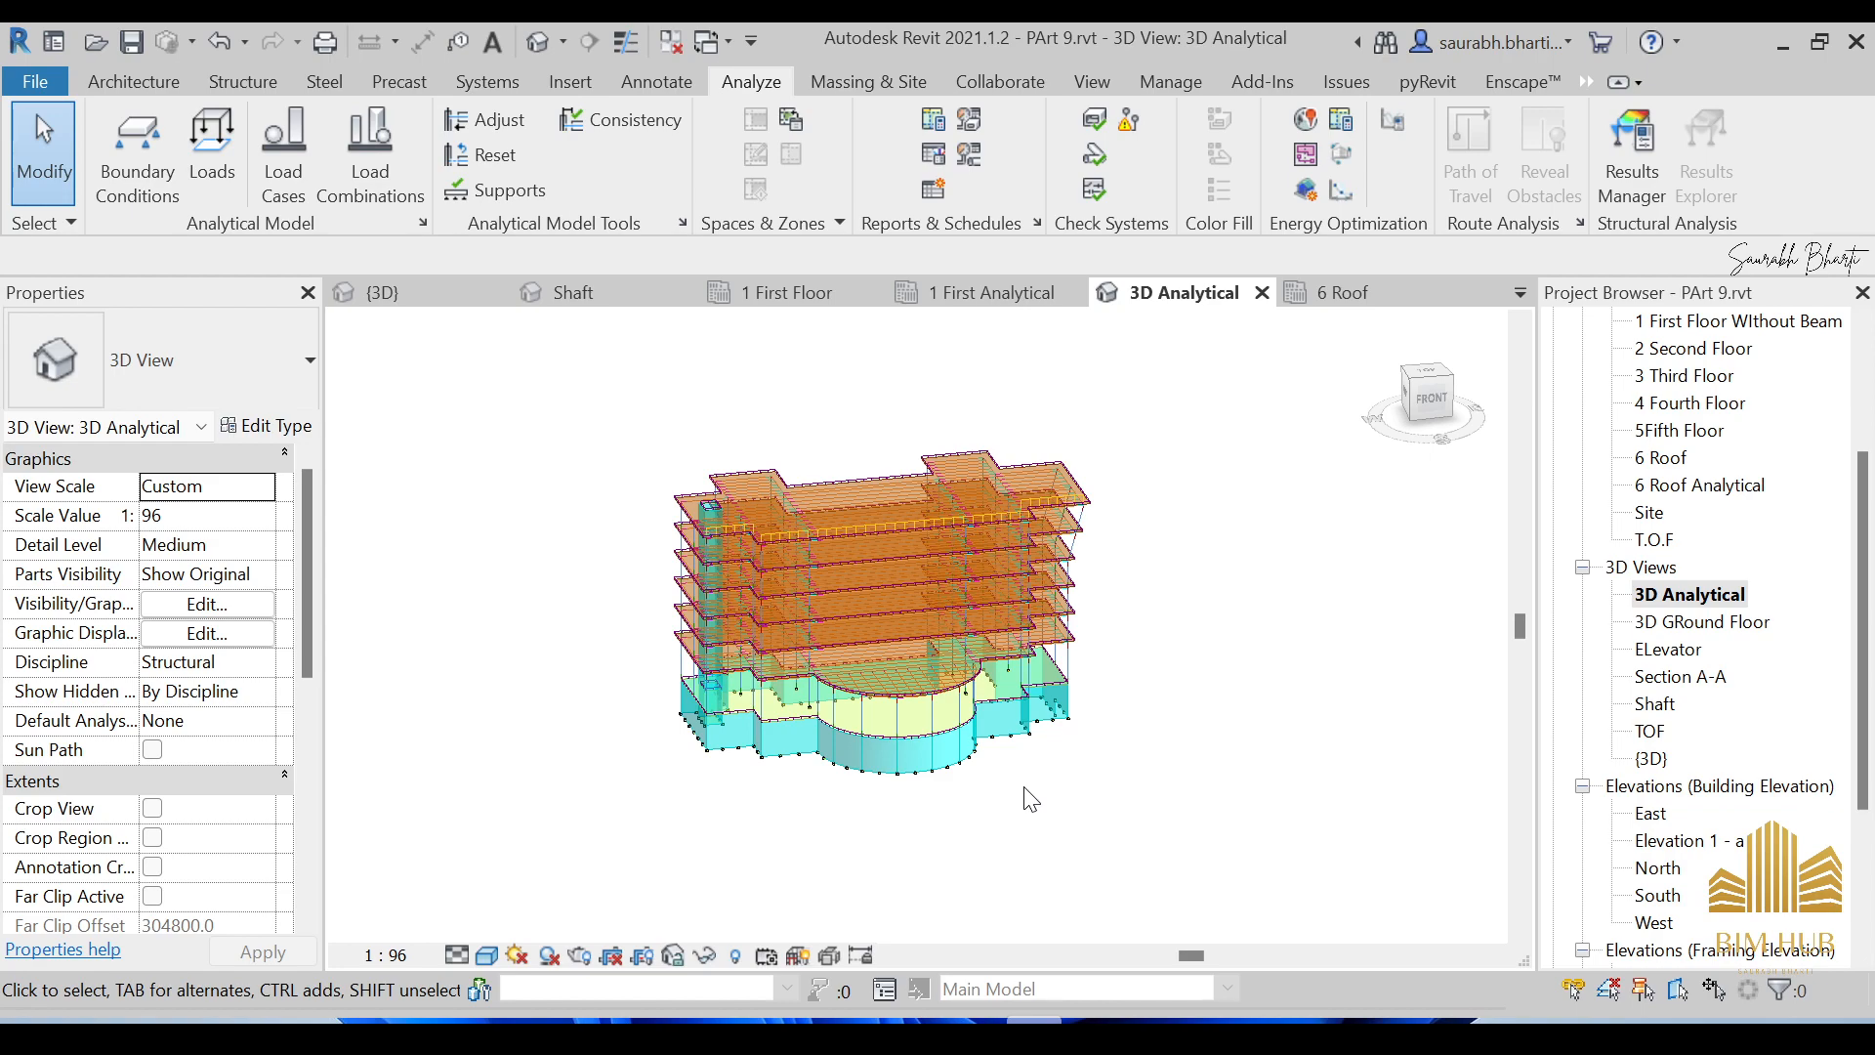
scroll(693, 493, up, 5)
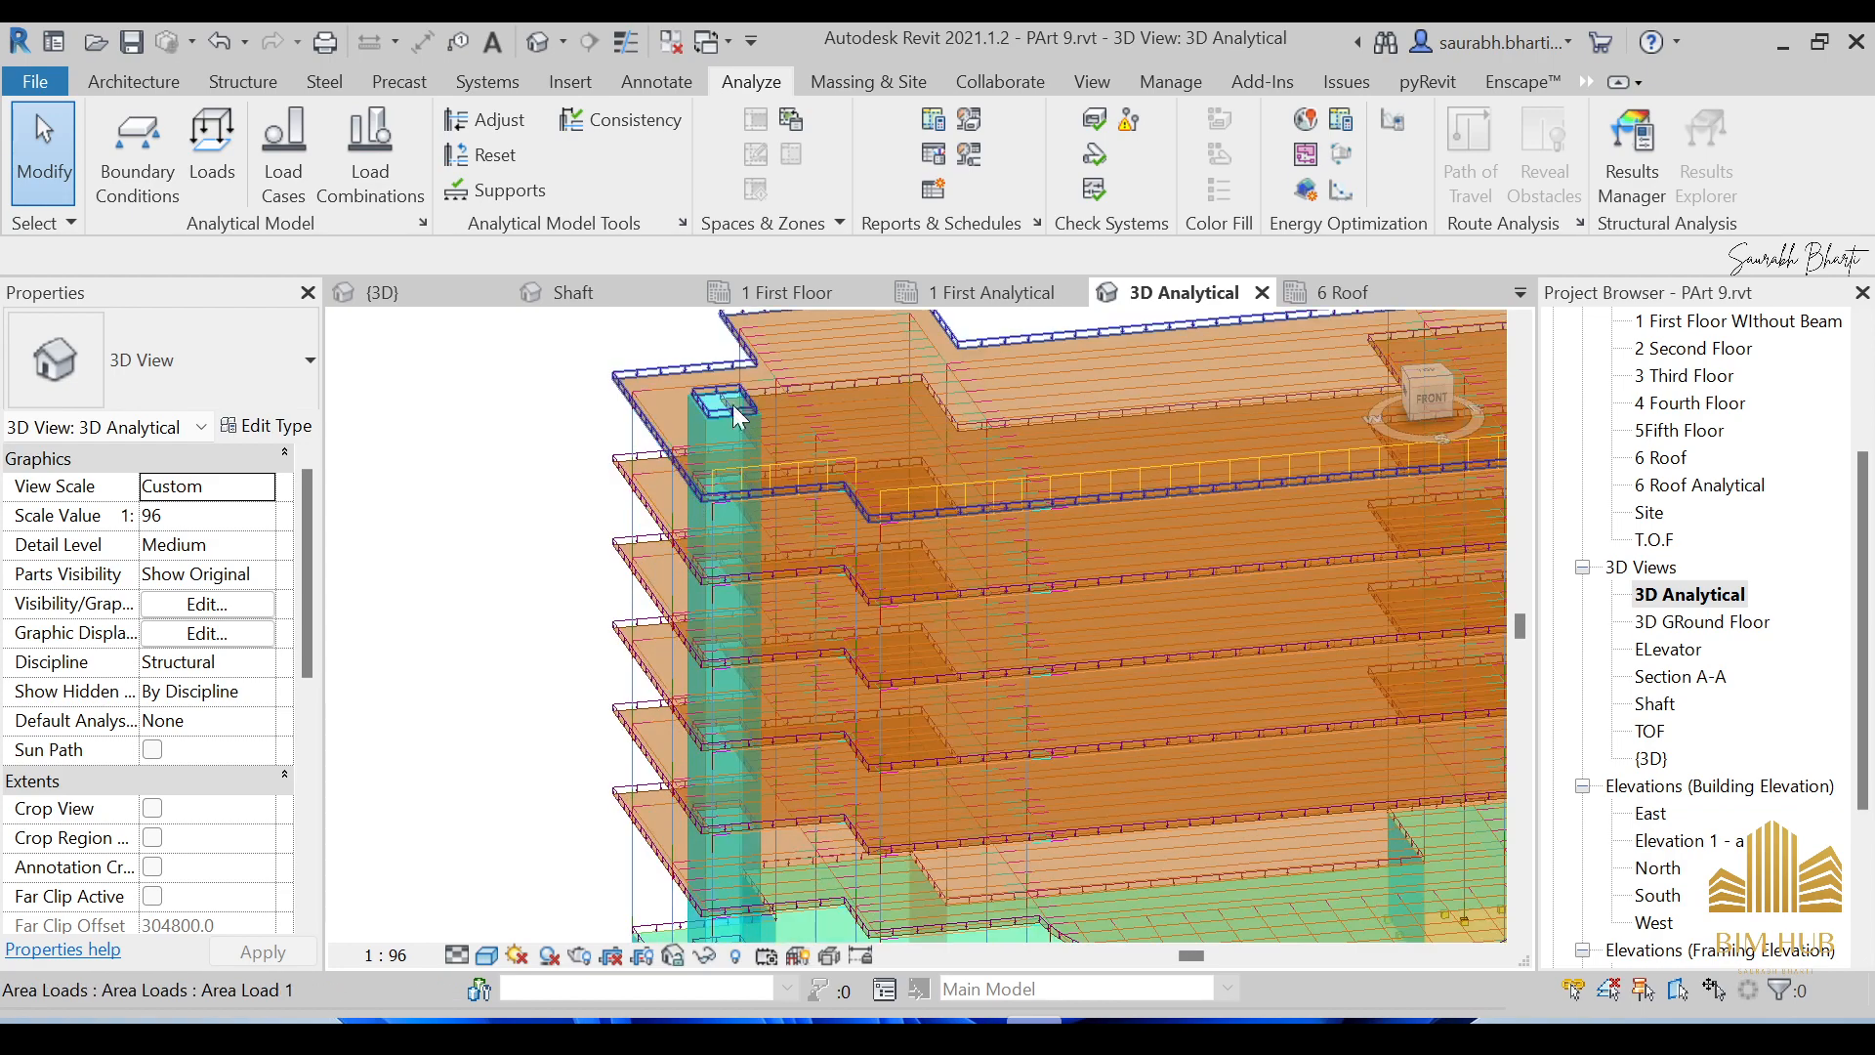
scroll(721, 440, up, 3)
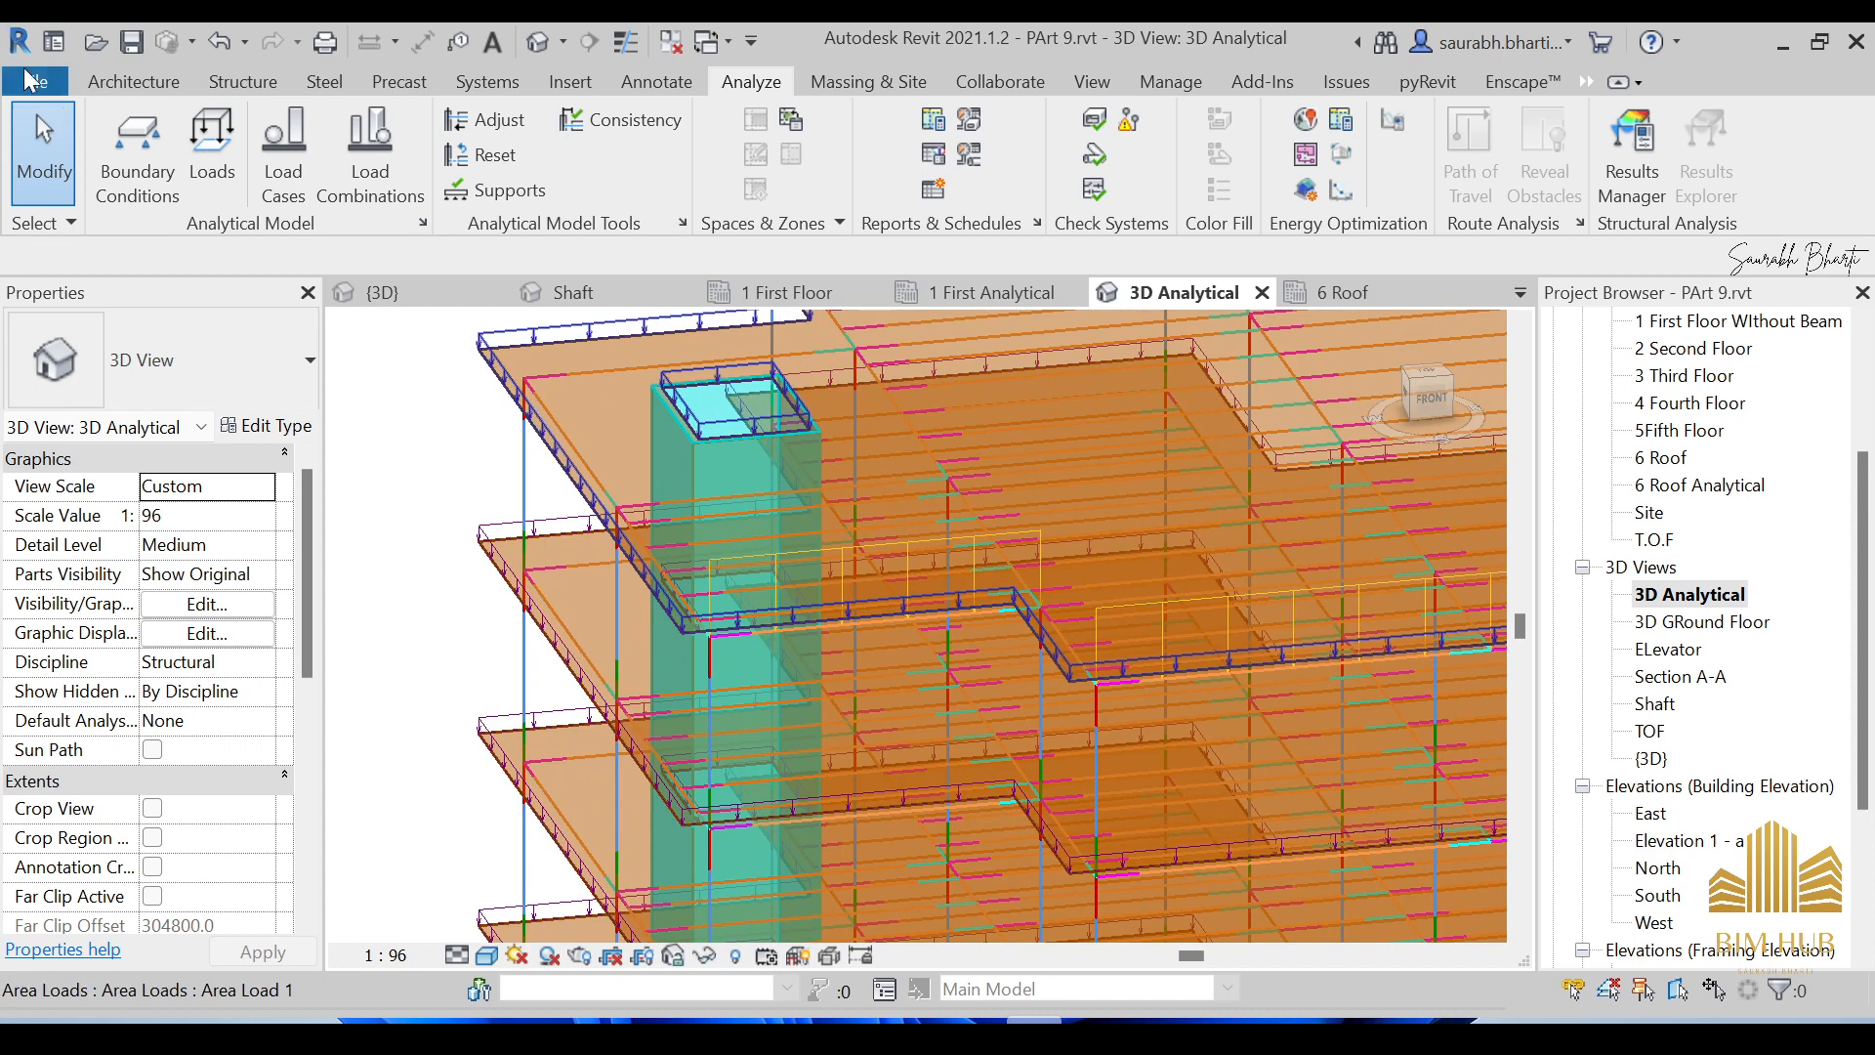
click(33, 80)
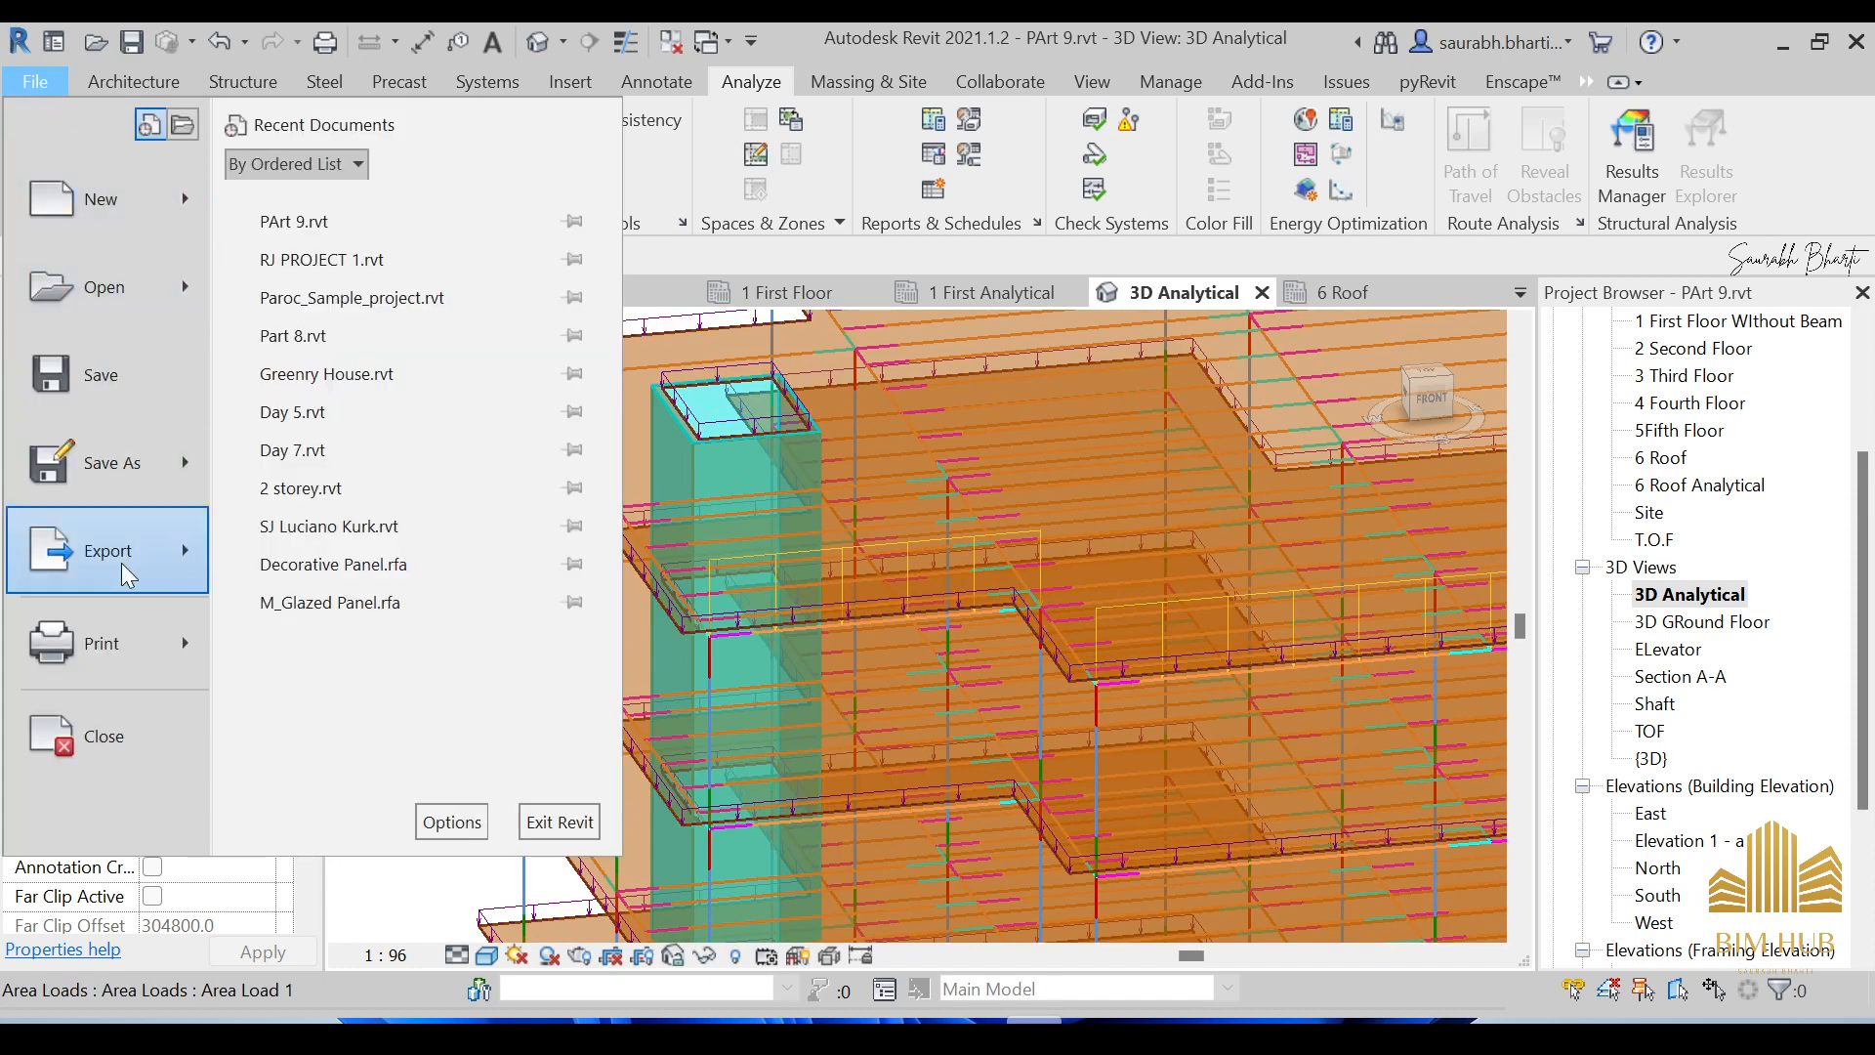
mouse_move(166, 558)
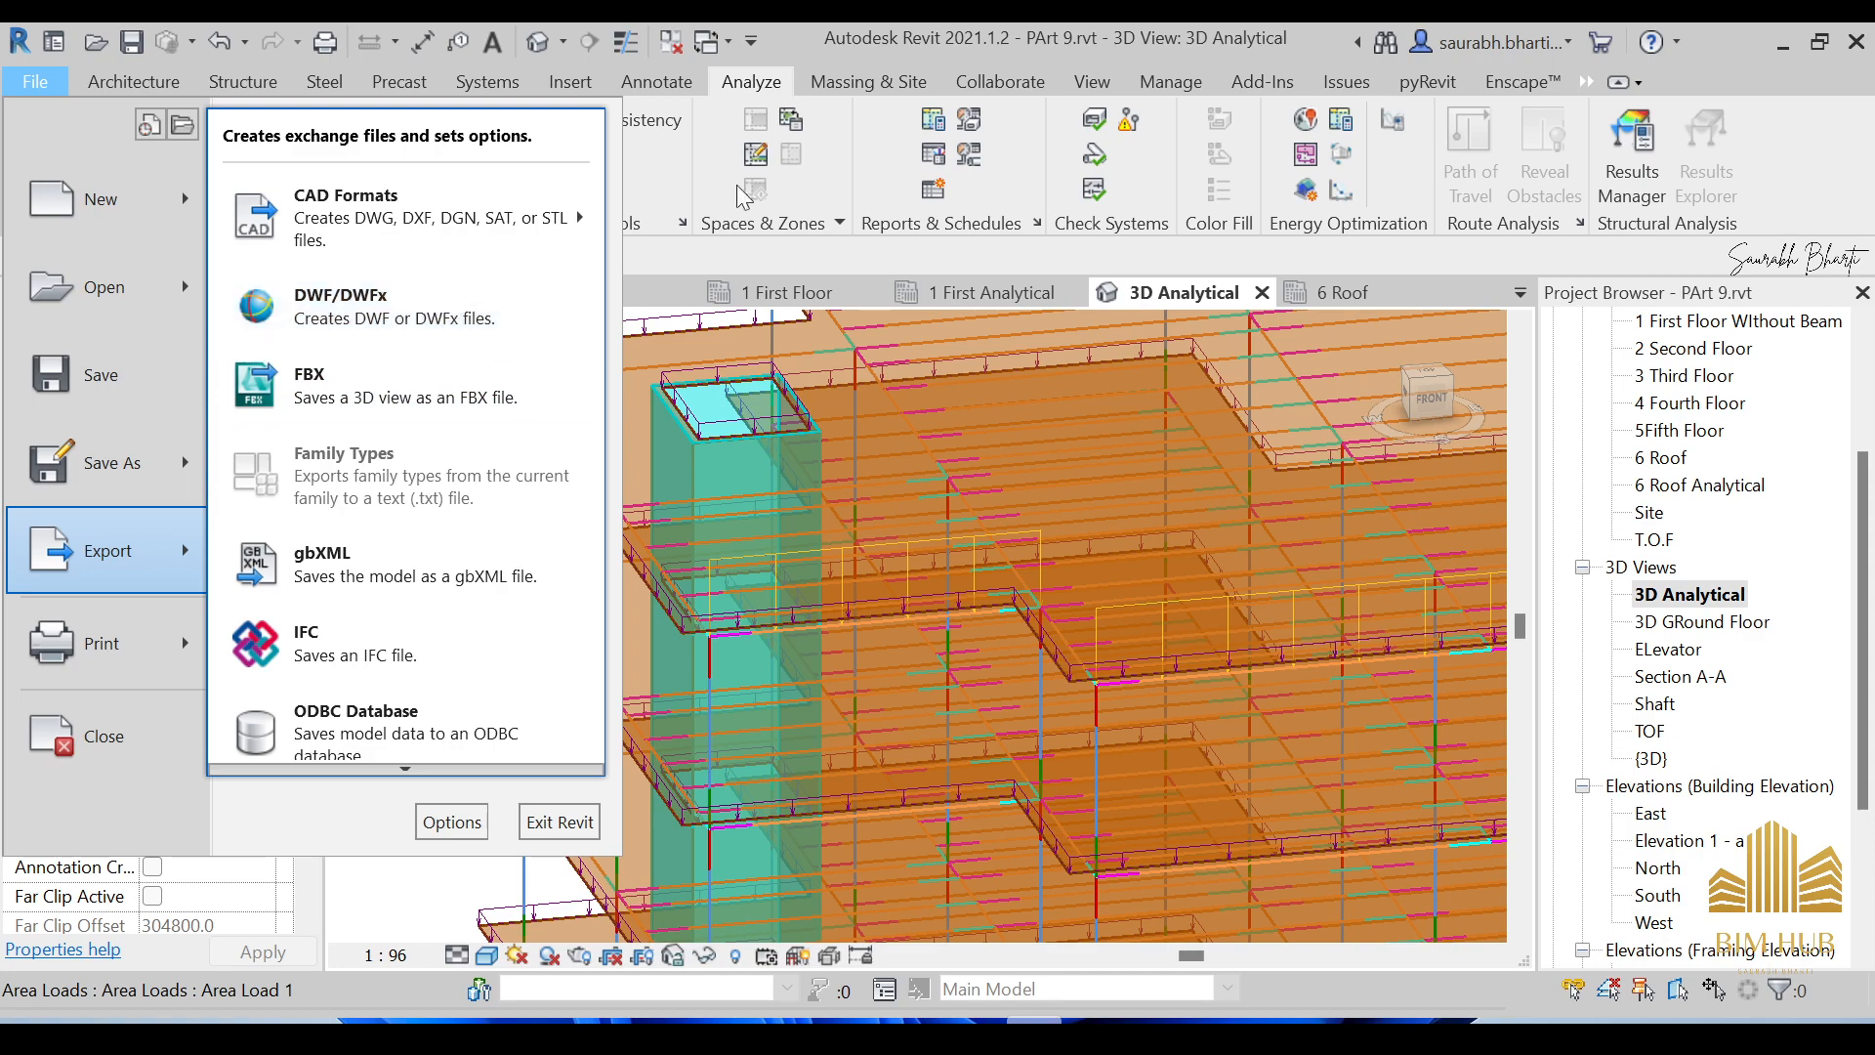
key(Escape)
scroll(959, 529, down, 5)
scroll(959, 529, down, 2)
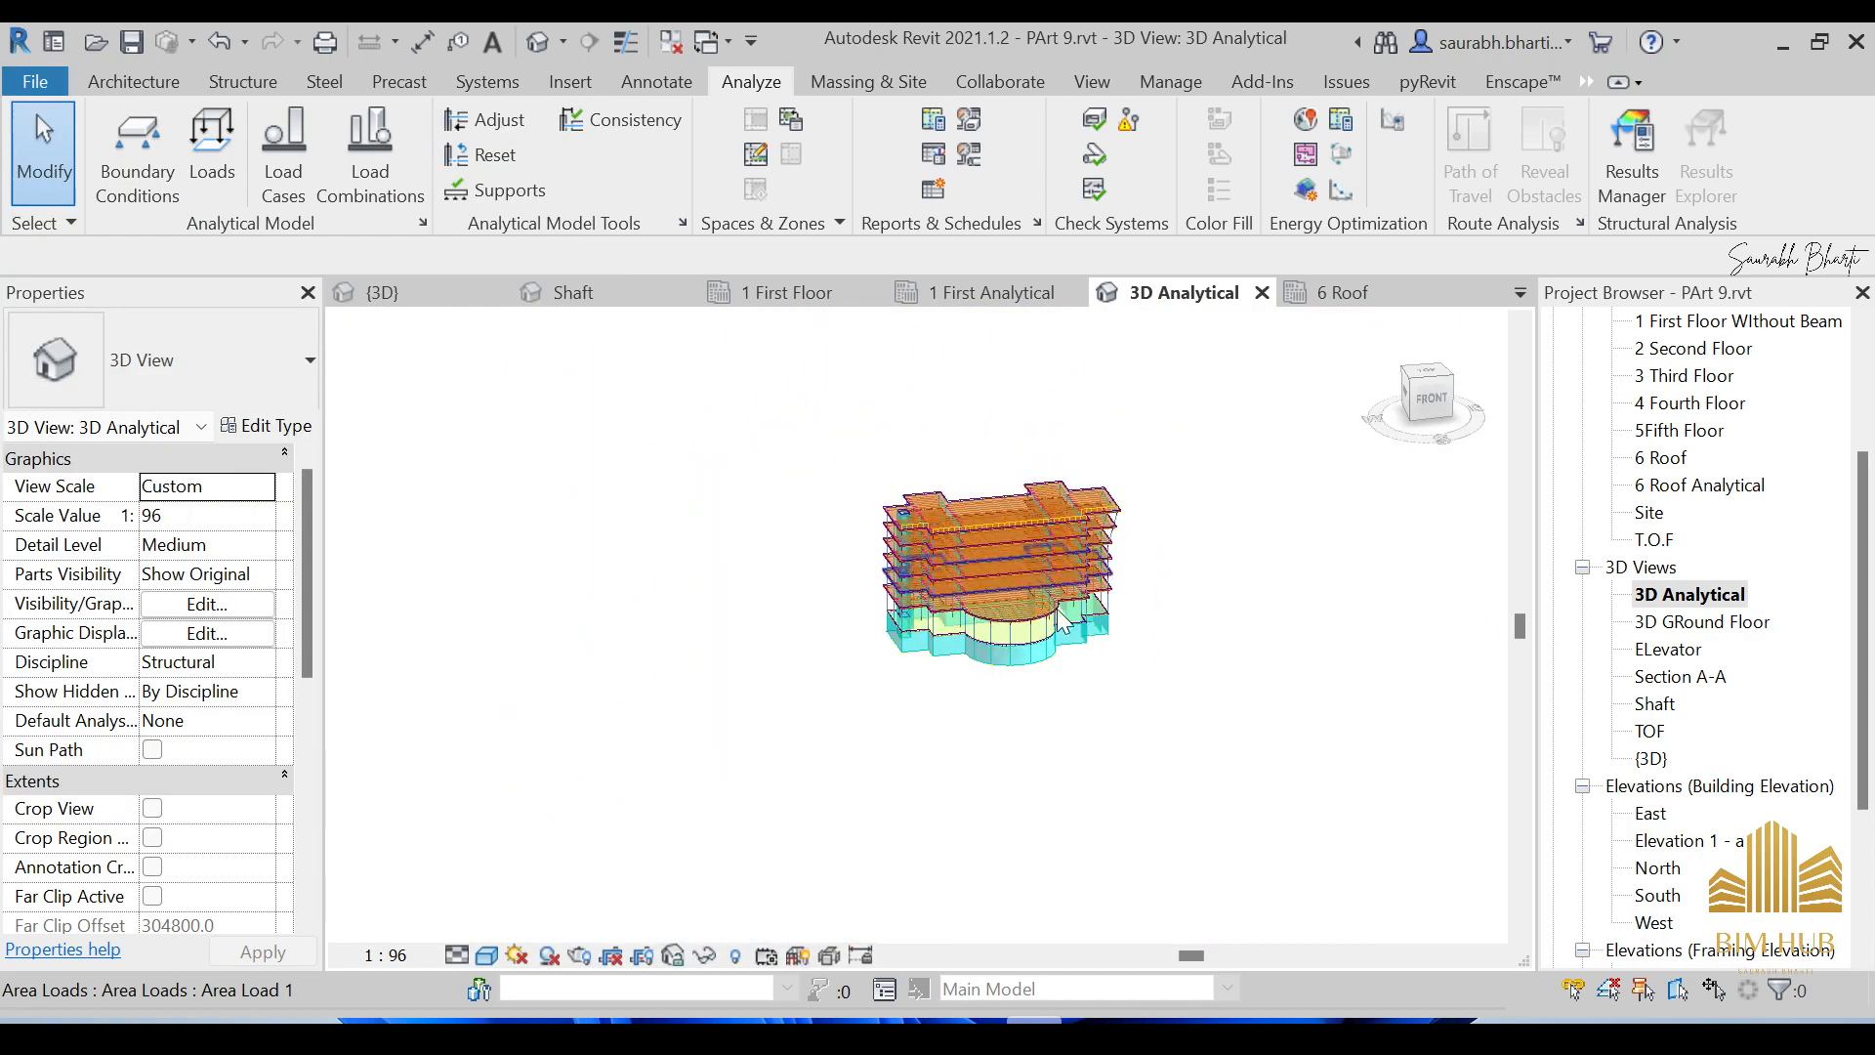
scroll(1076, 545, up, 5)
scroll(1077, 535, down, 3)
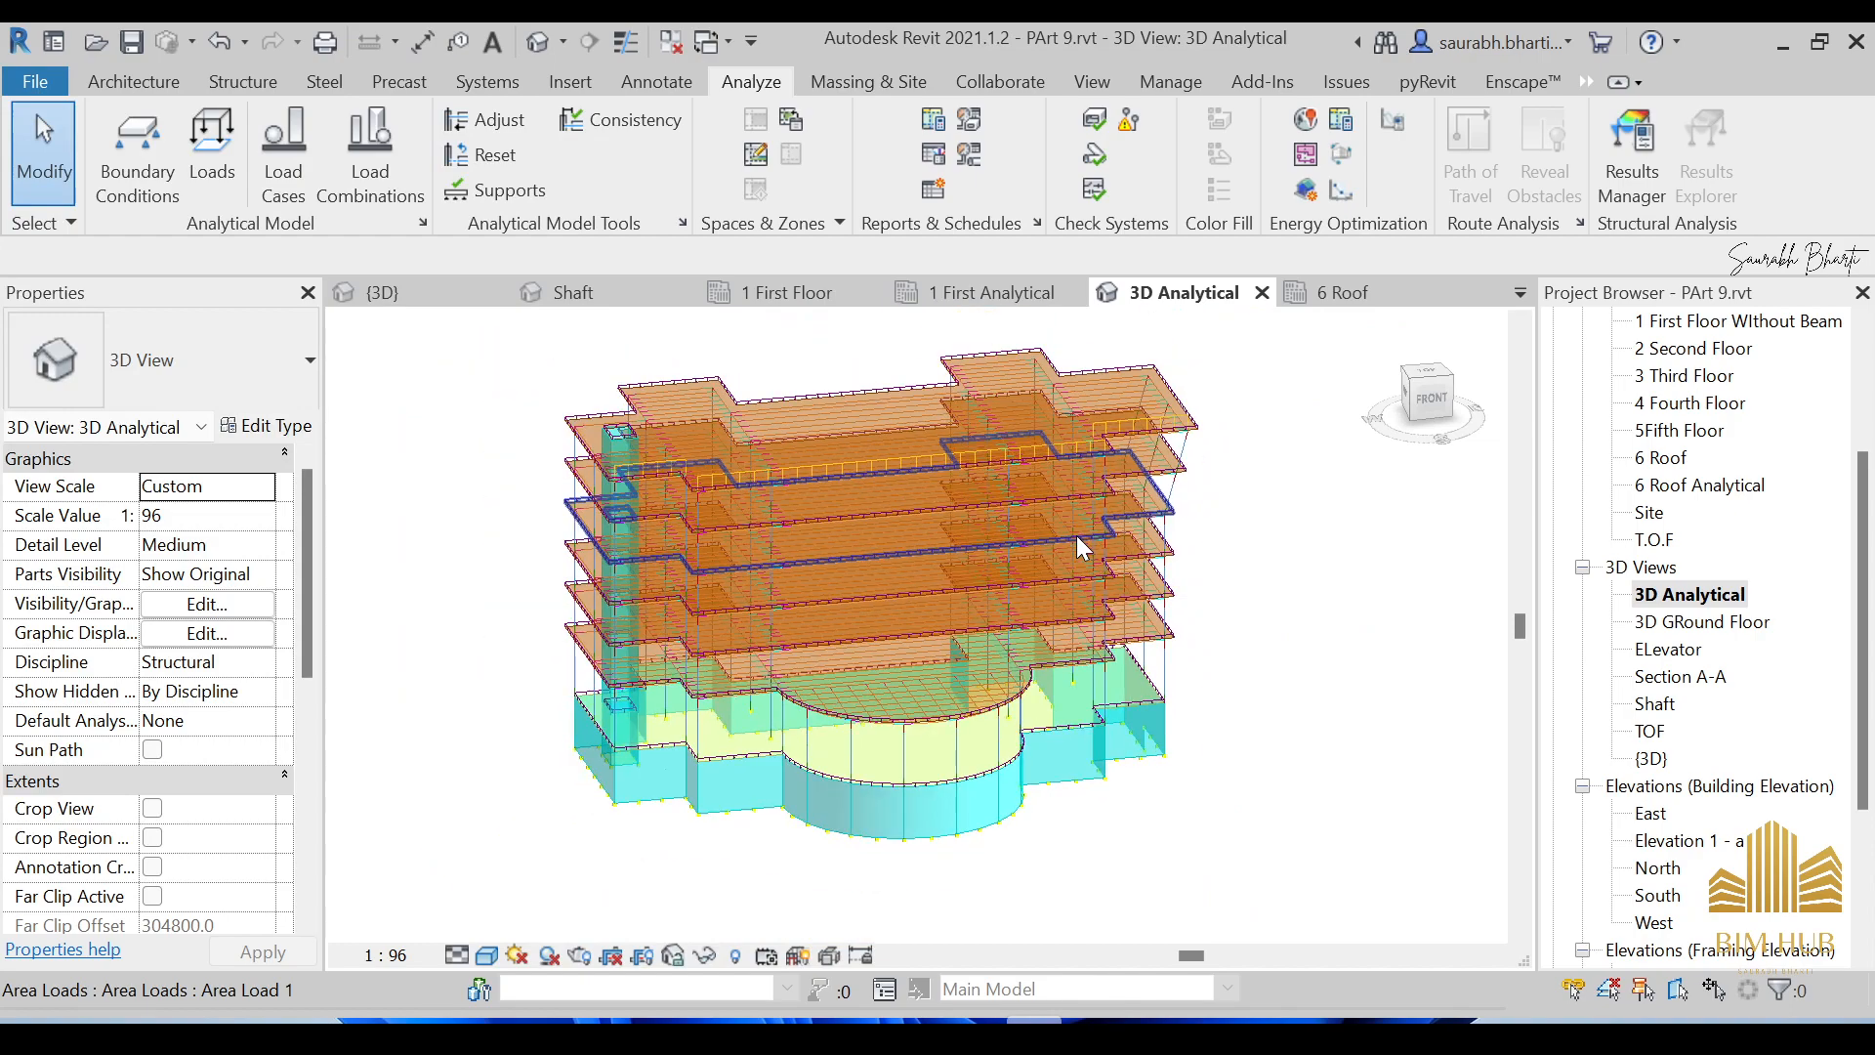
shift+middle_drag(1049, 551, 805, 454)
scroll(823, 434, up, 3)
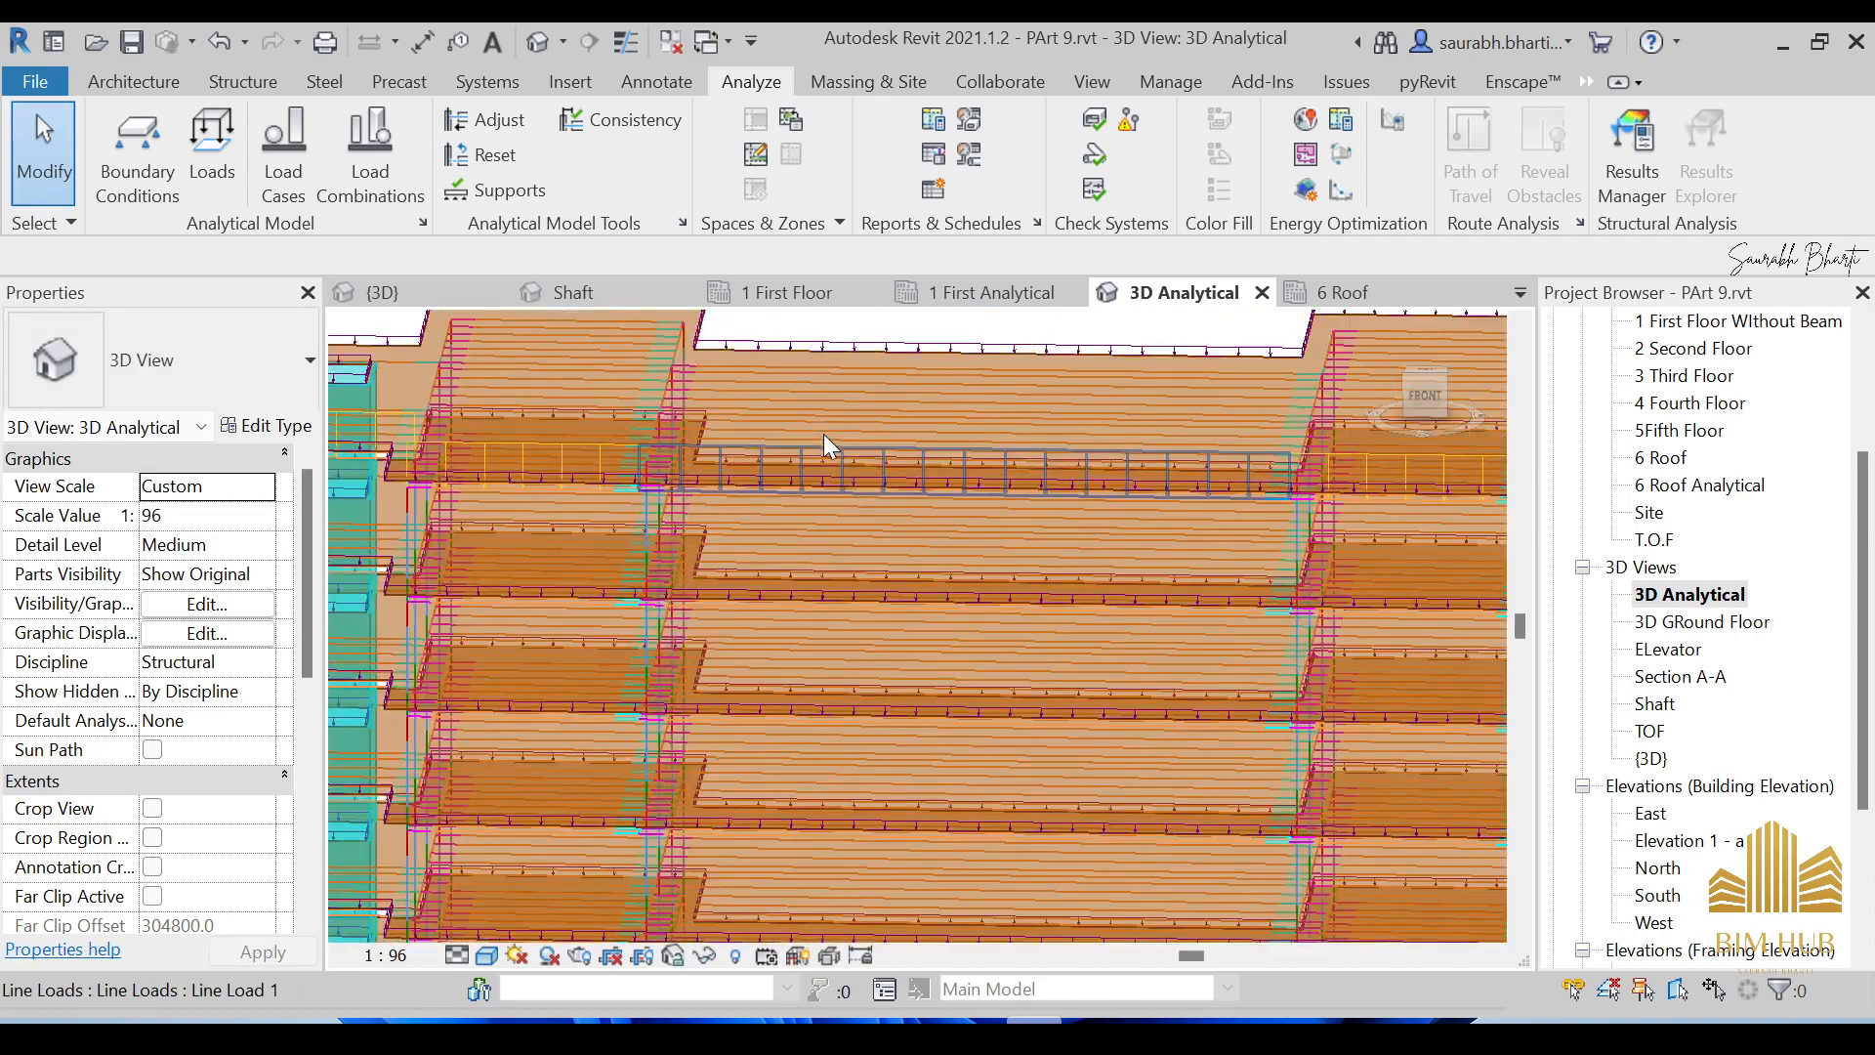
scroll(660, 560, down, 3)
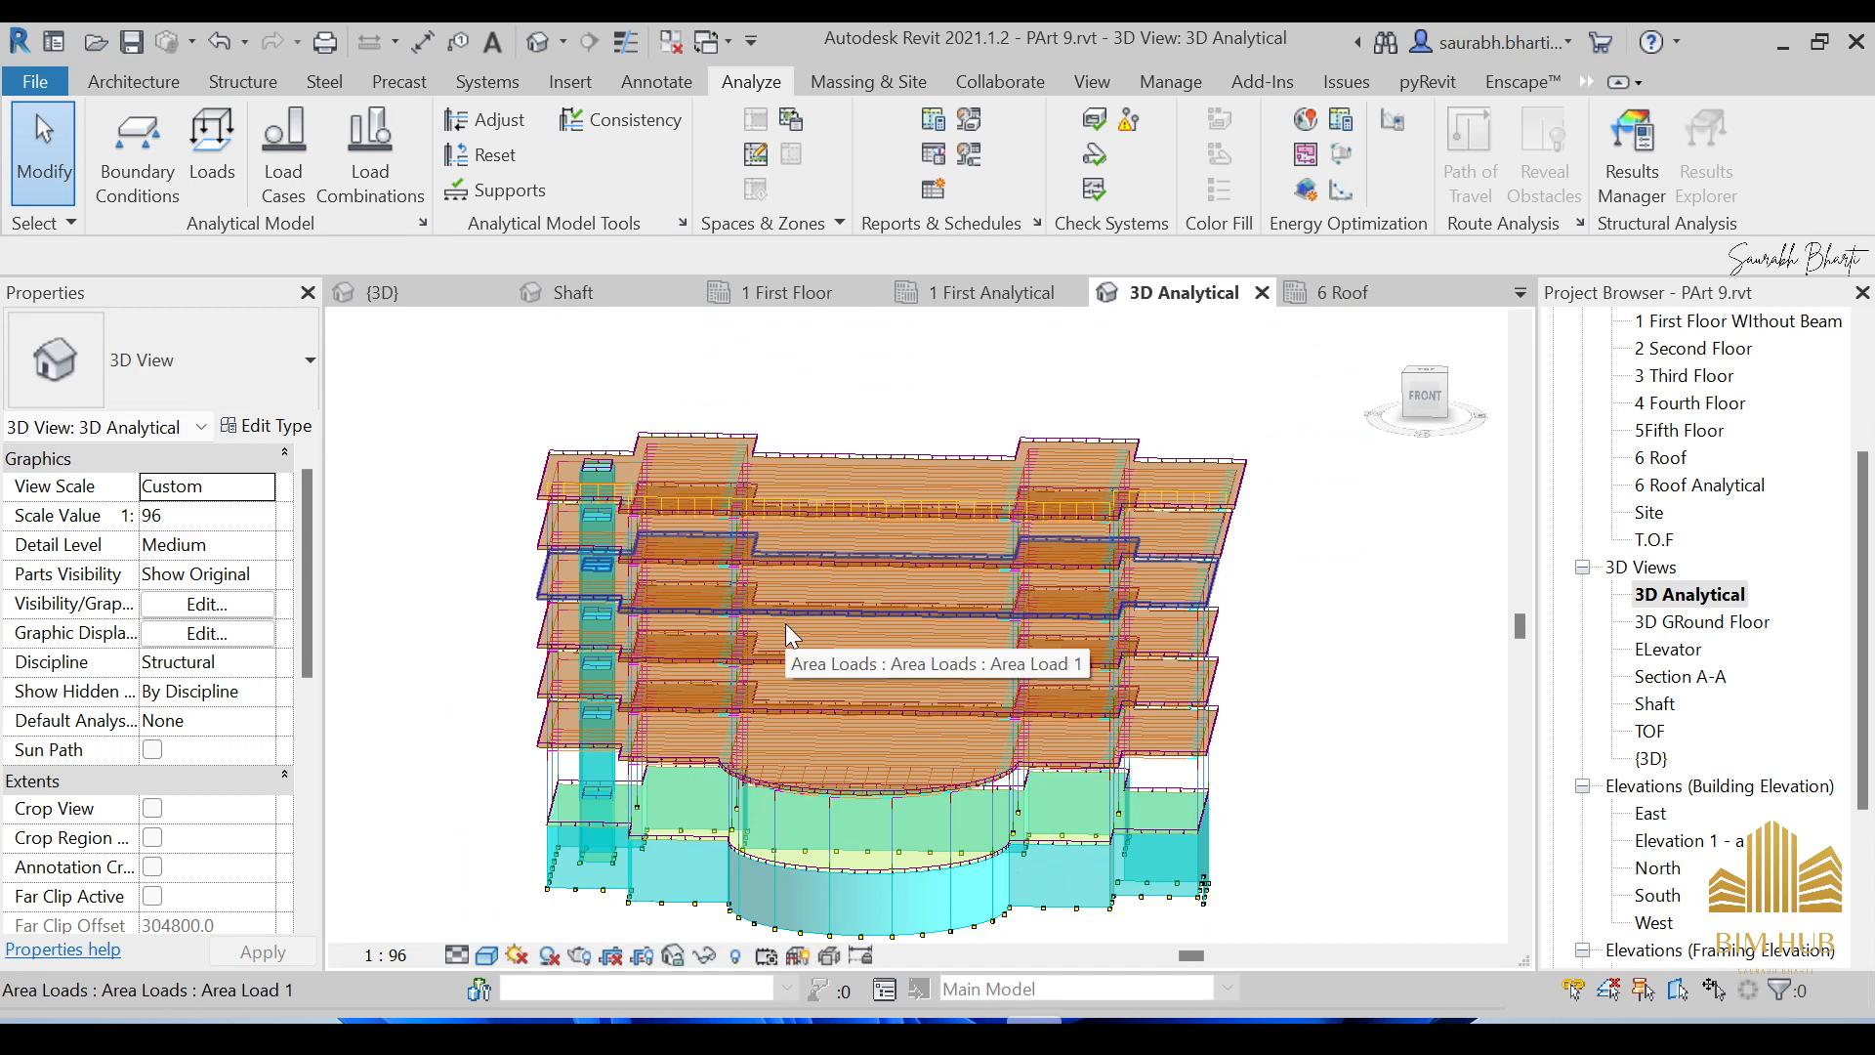
scroll(750, 701, up, 2)
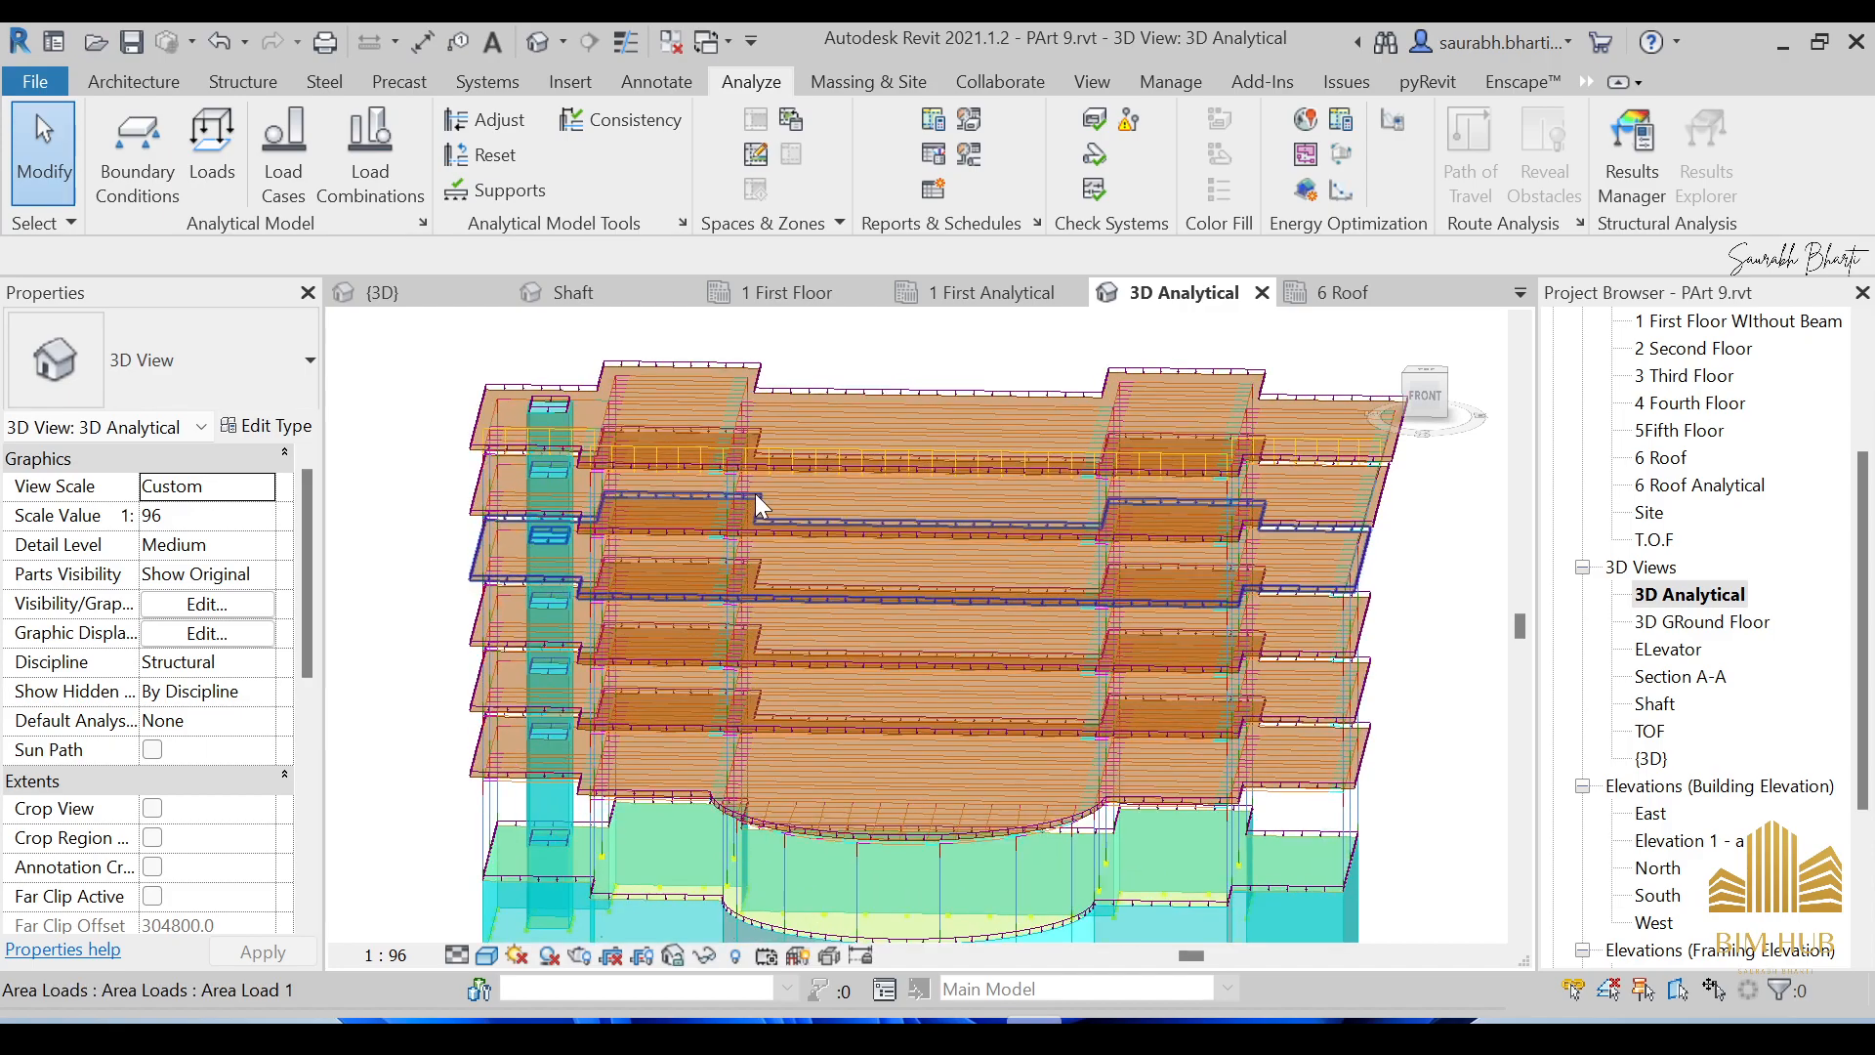
scroll(754, 494, up, 2)
scroll(762, 502, down, 4)
shift+middle_drag(762, 502, 876, 455)
scroll(876, 452, up, 4)
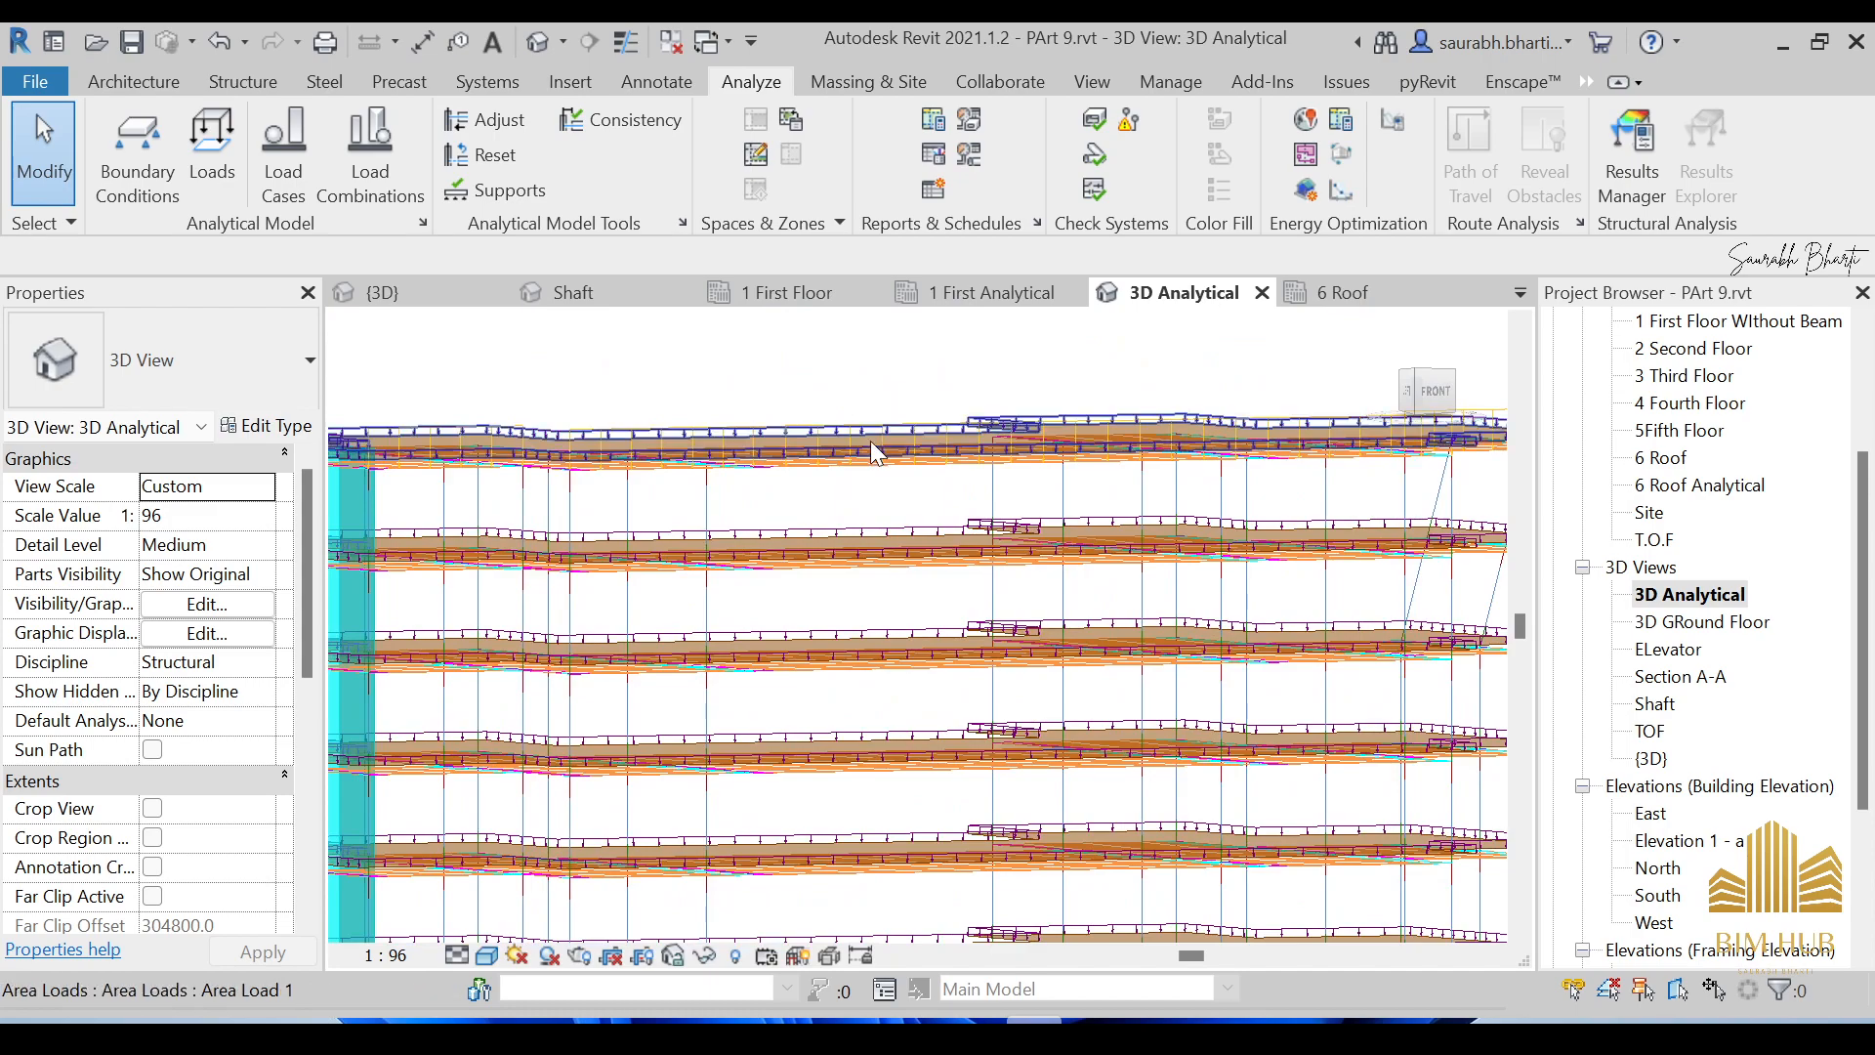
scroll(870, 442, down, 5)
shift+middle_drag(924, 450, 760, 531)
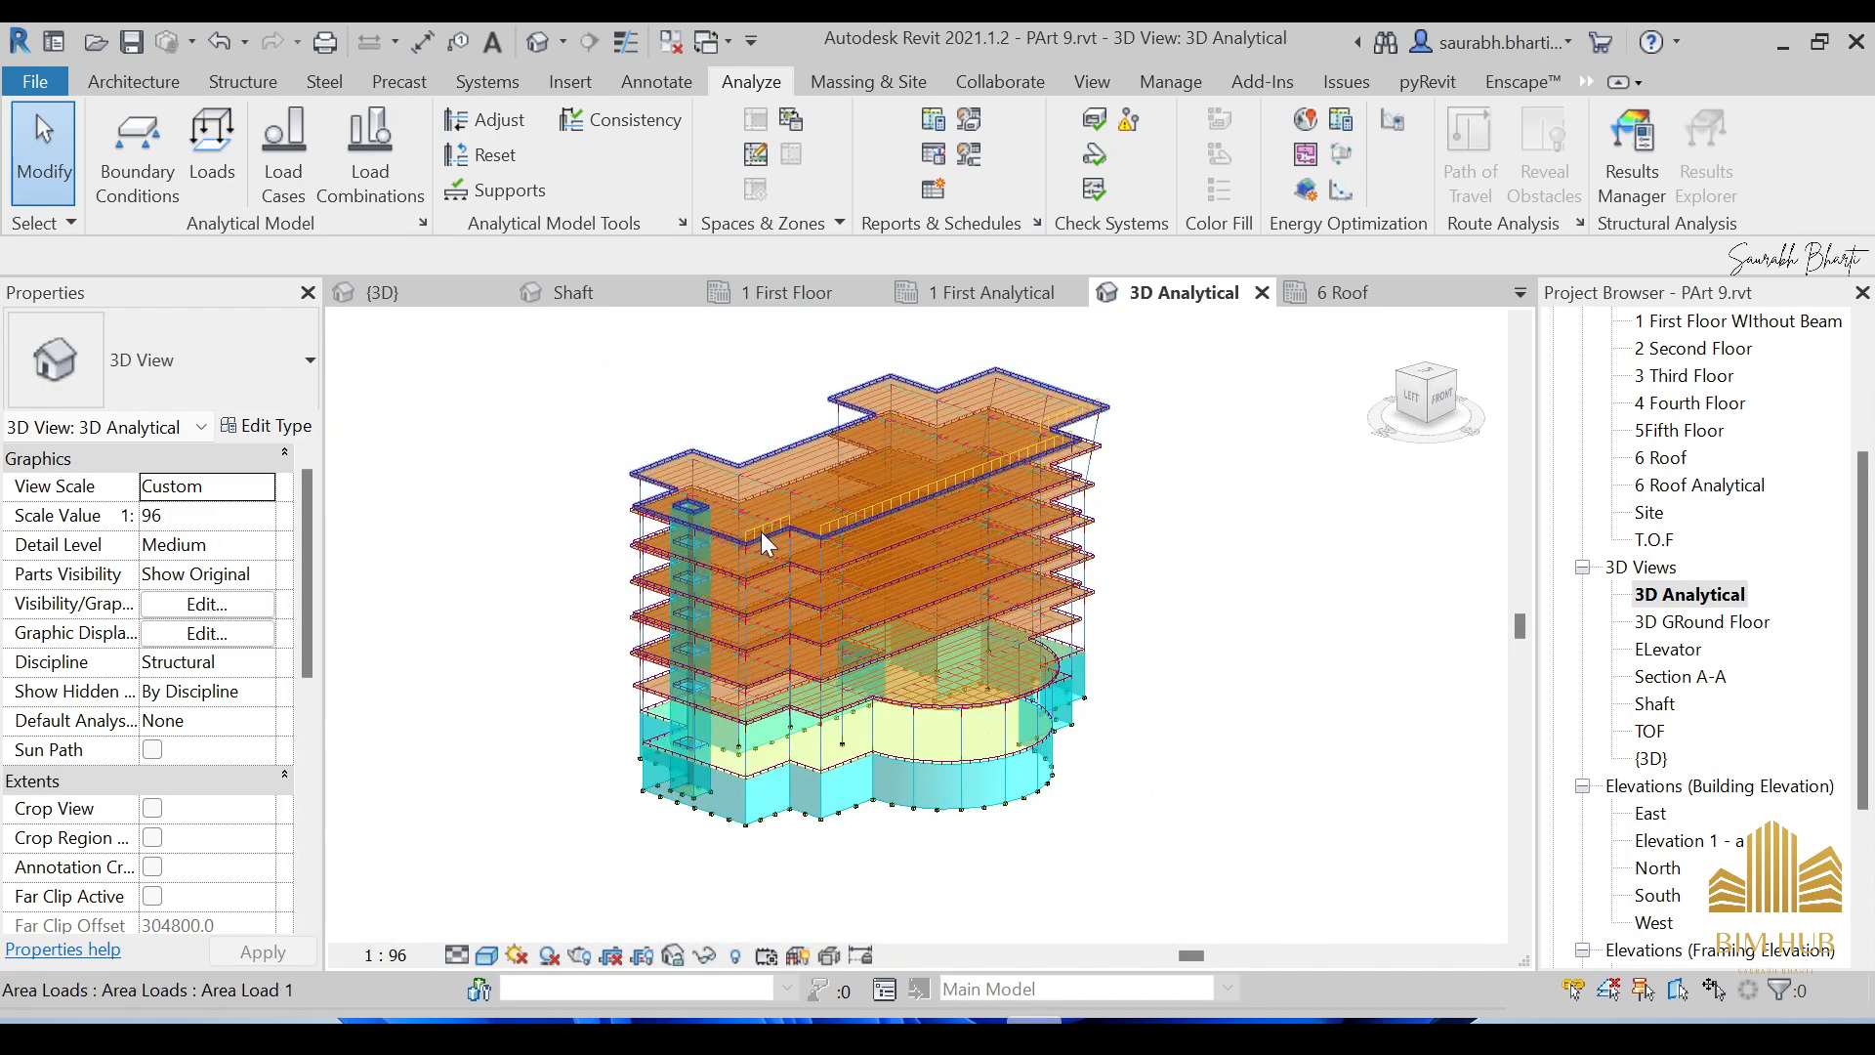
scroll(770, 500, up, 5)
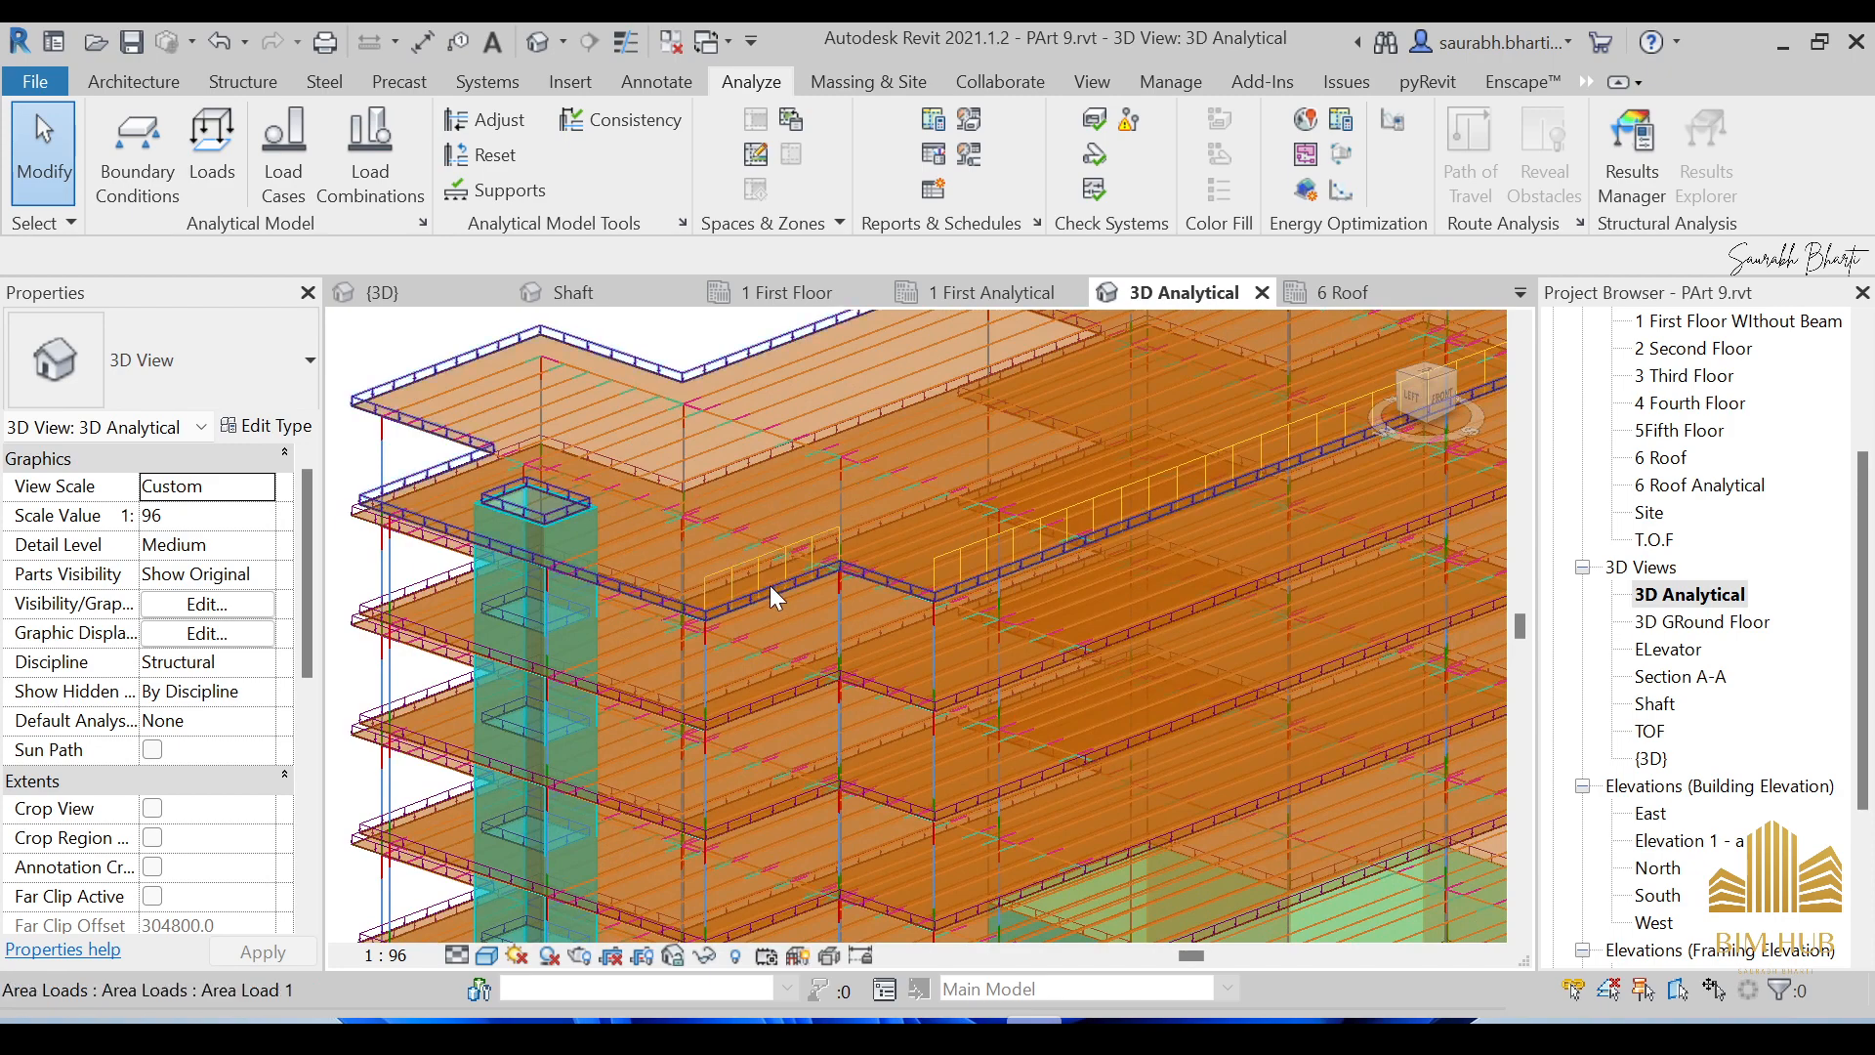
Select the roof's area load to check its values, then orbit the building to a left-front angle.
click(875, 577)
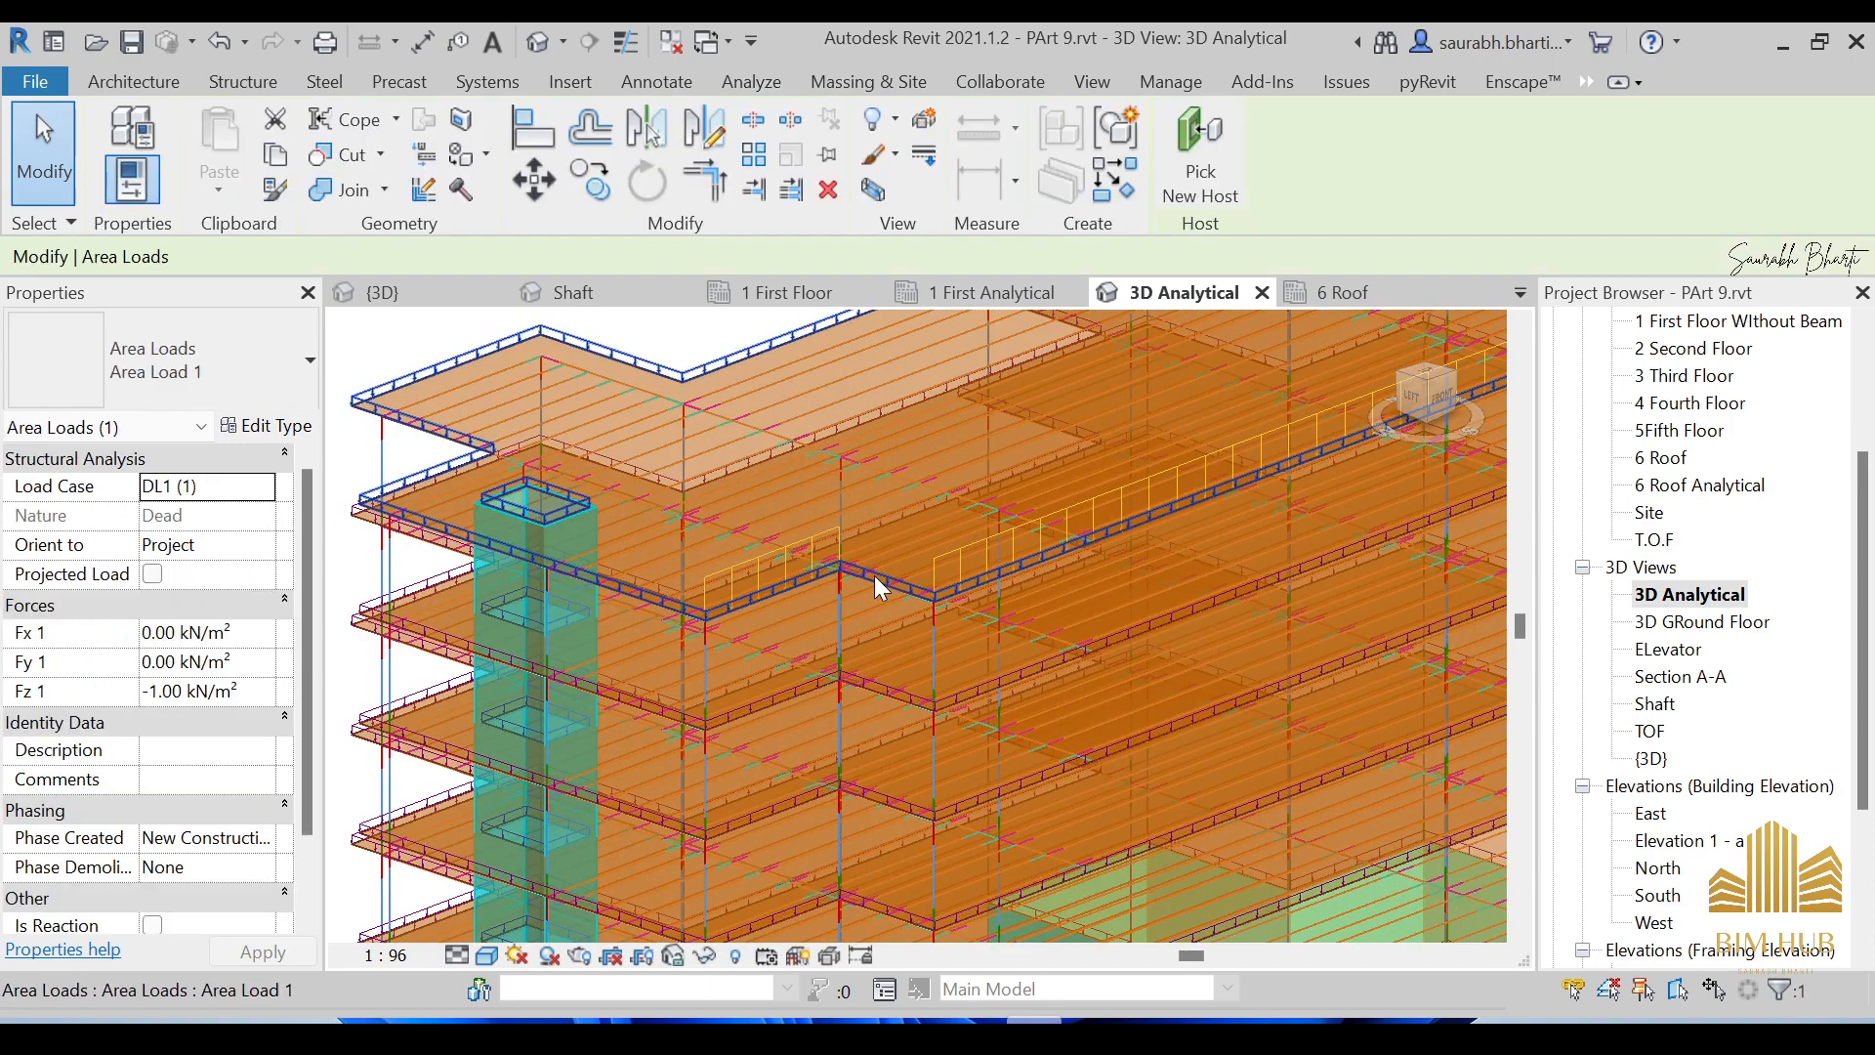
scroll(879, 586, up, 2)
scroll(889, 610, down, 2)
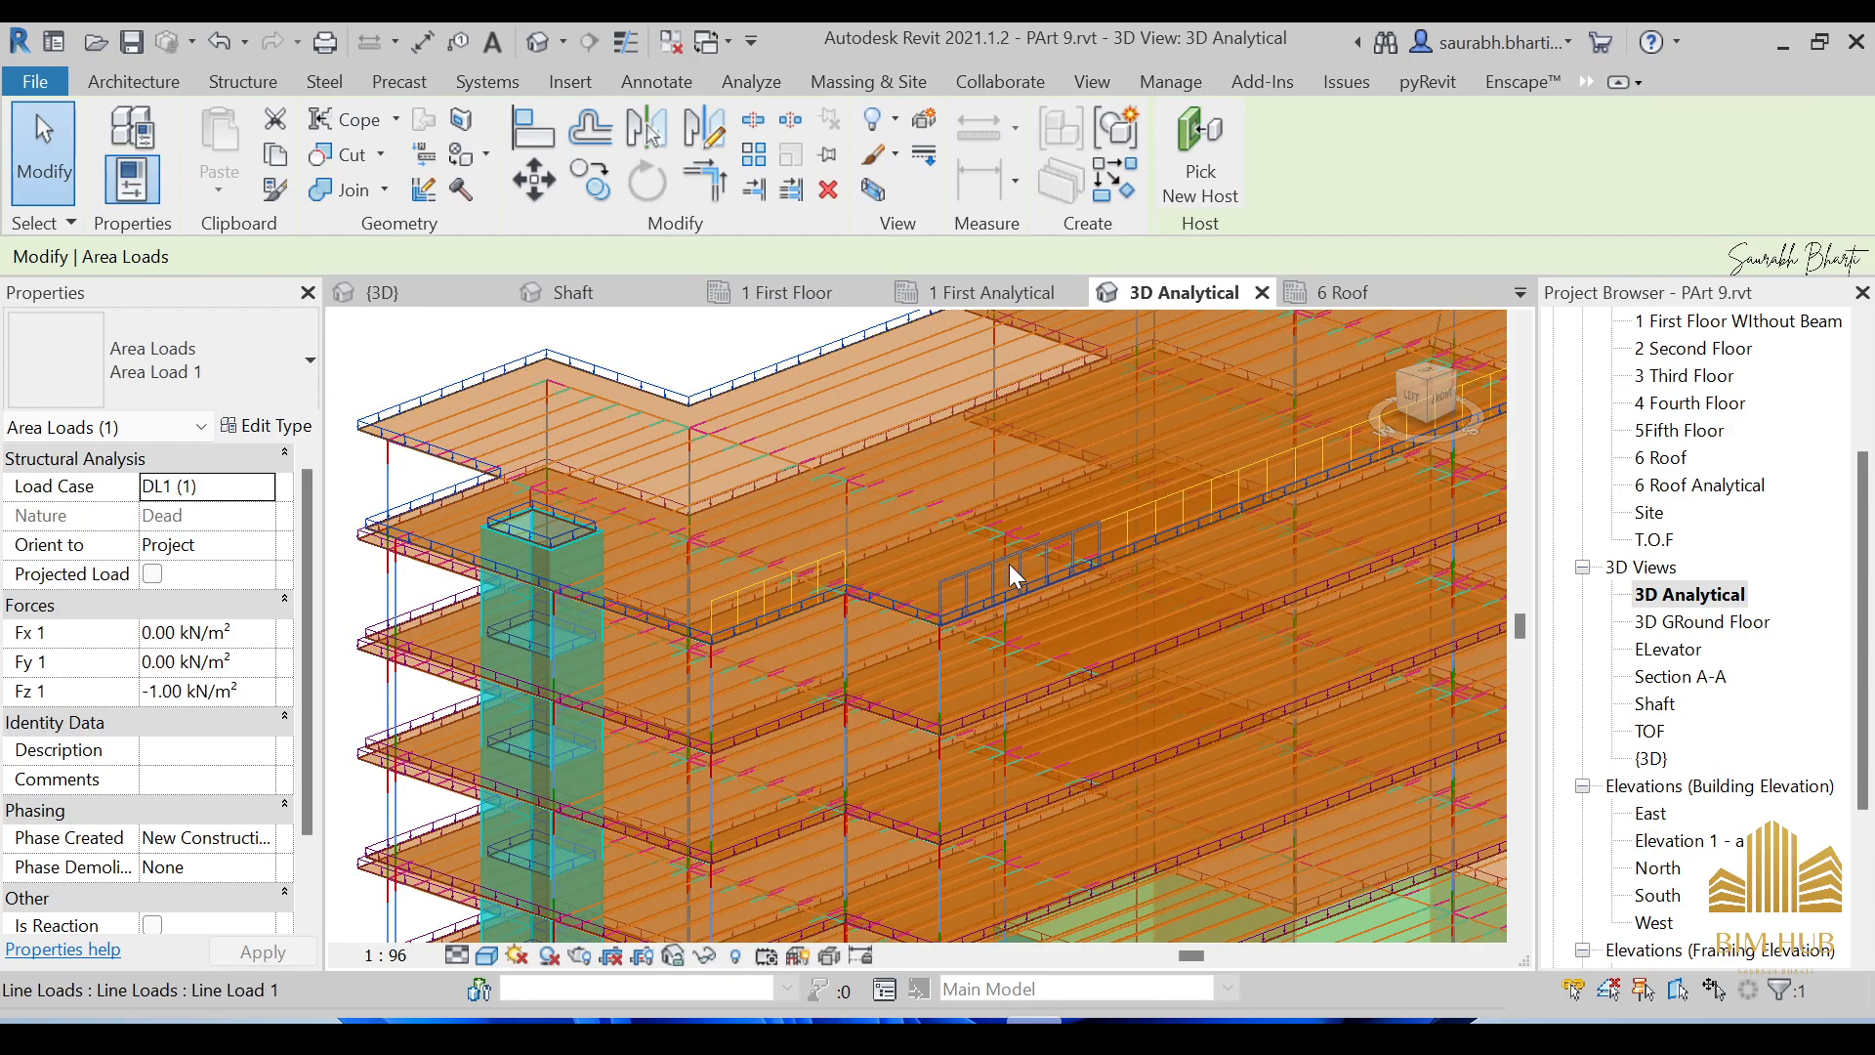
scroll(1012, 572, down, 5)
shift+middle_drag(992, 566, 942, 469)
scroll(1012, 489, up, 4)
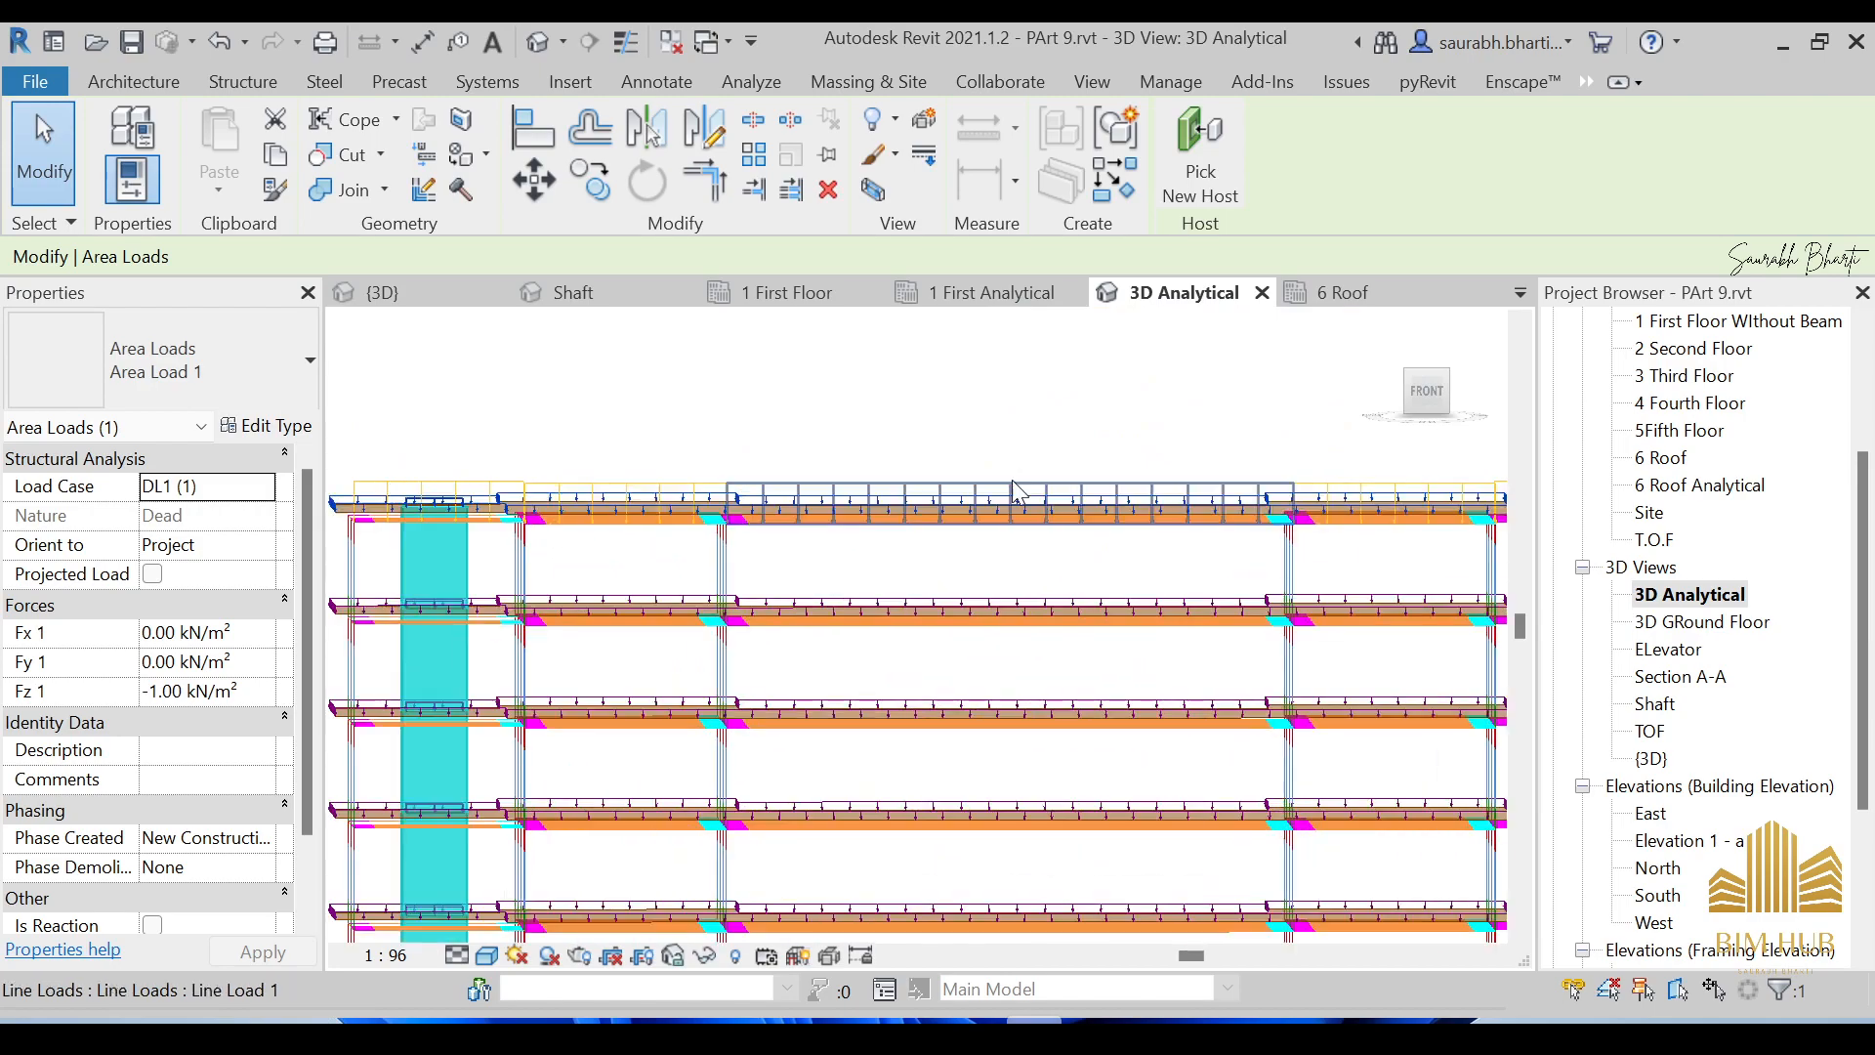
scroll(1016, 488, down, 6)
shift+middle_drag(1067, 489, 689, 498)
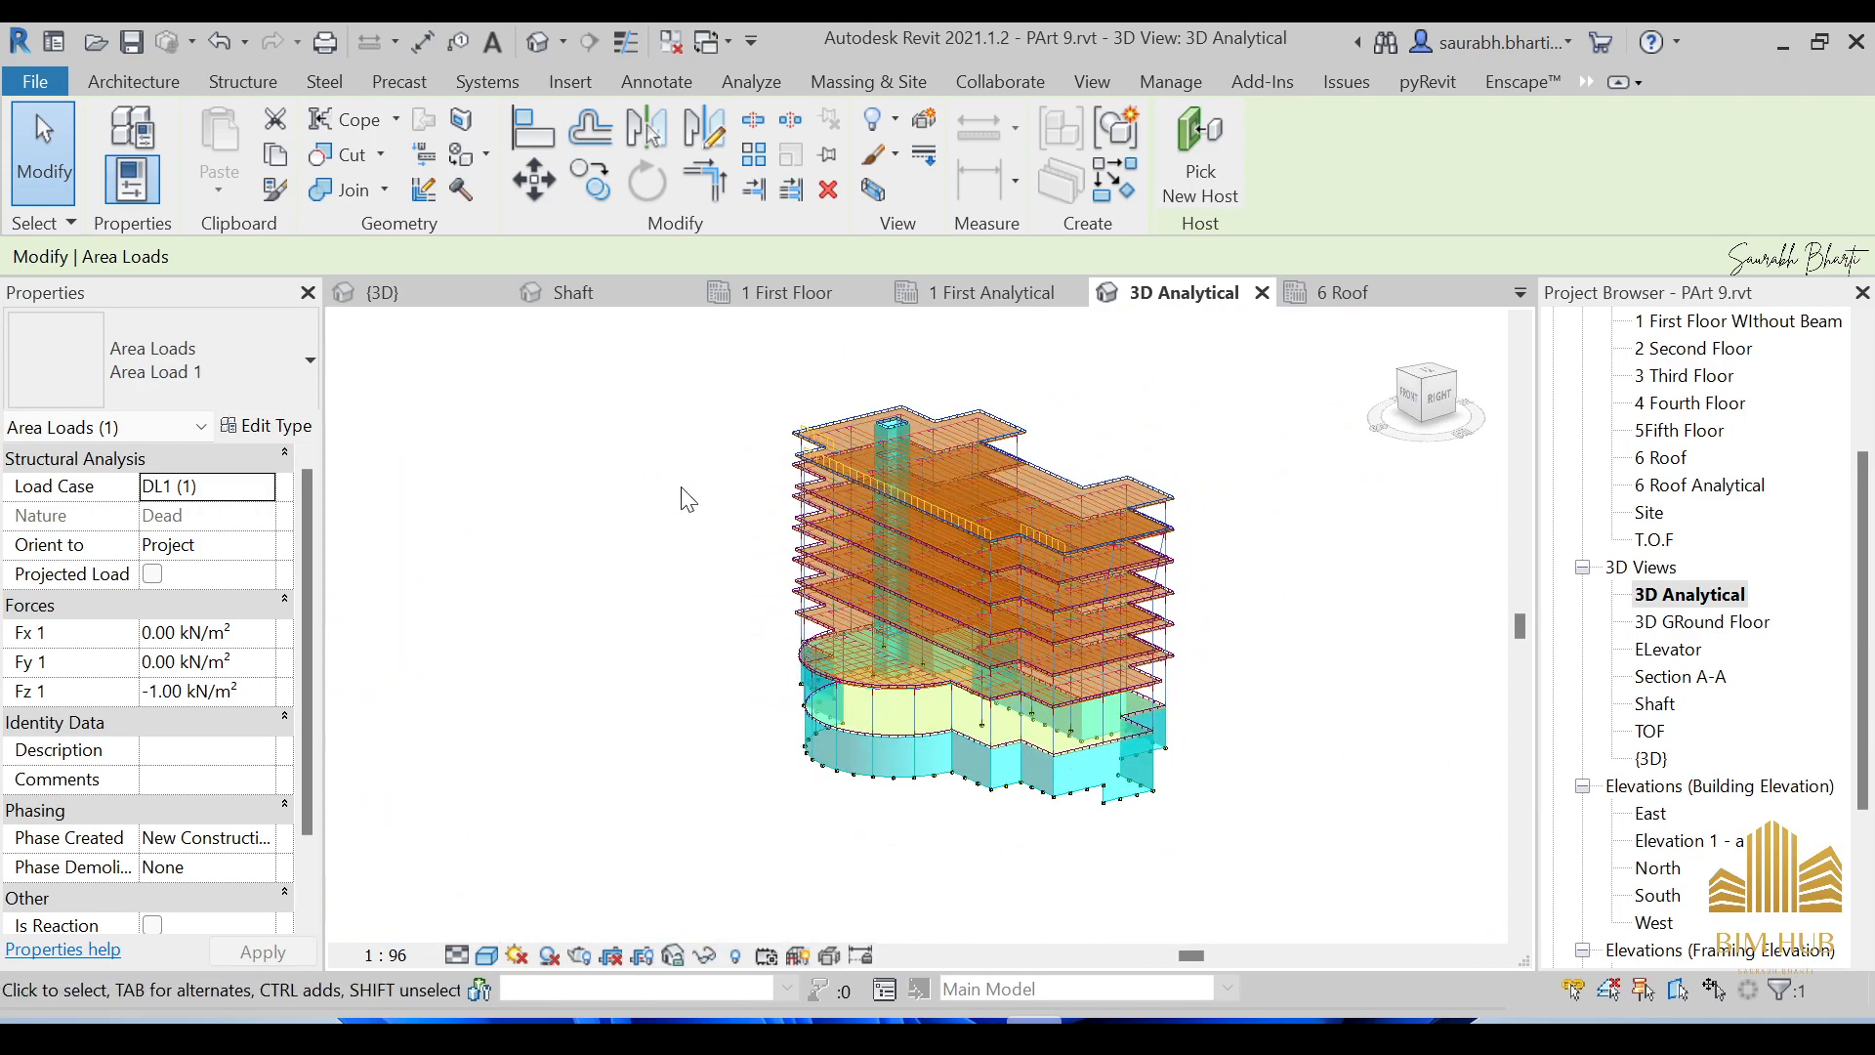
shift+middle_drag(982, 815, 958, 518)
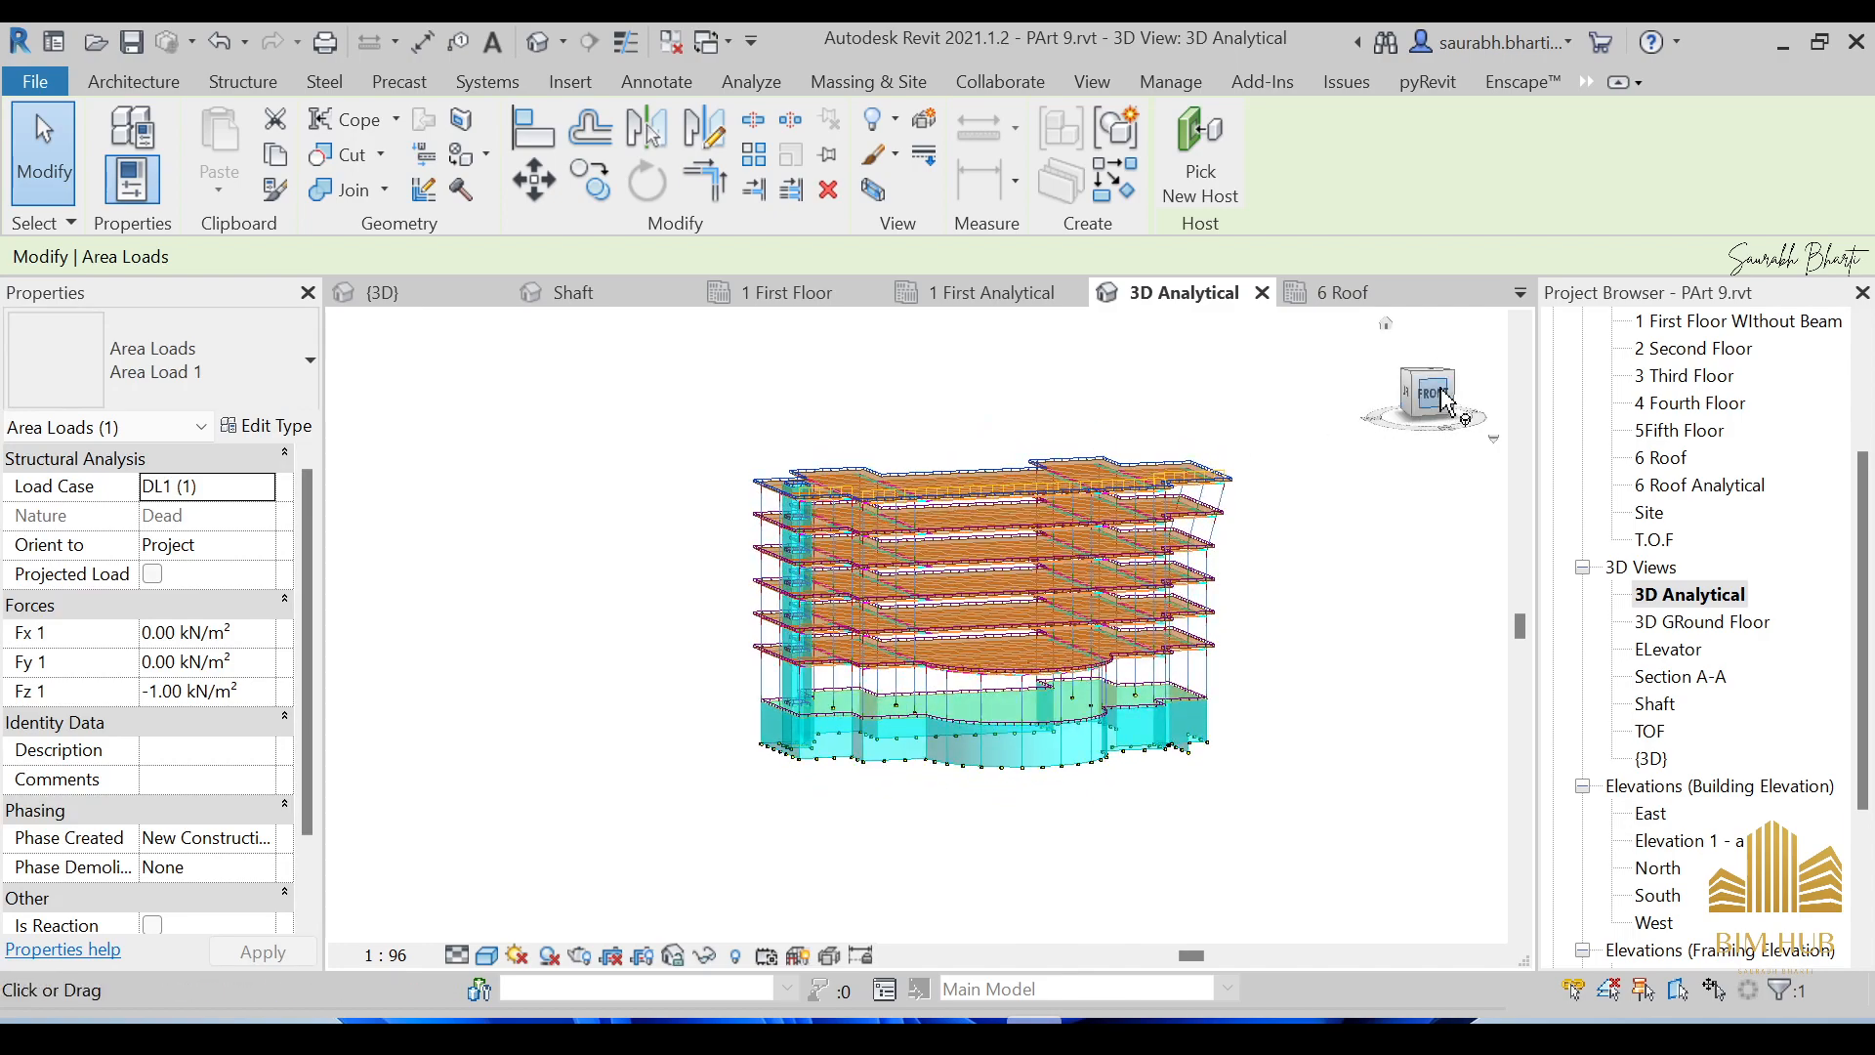
Snap the view to the front elevation, then tilt the model slightly from below to above.
click(1446, 401)
scroll(724, 537, up, 3)
shift+middle_drag(825, 778, 862, 800)
scroll(891, 635, down, 5)
scroll(857, 717, up, 4)
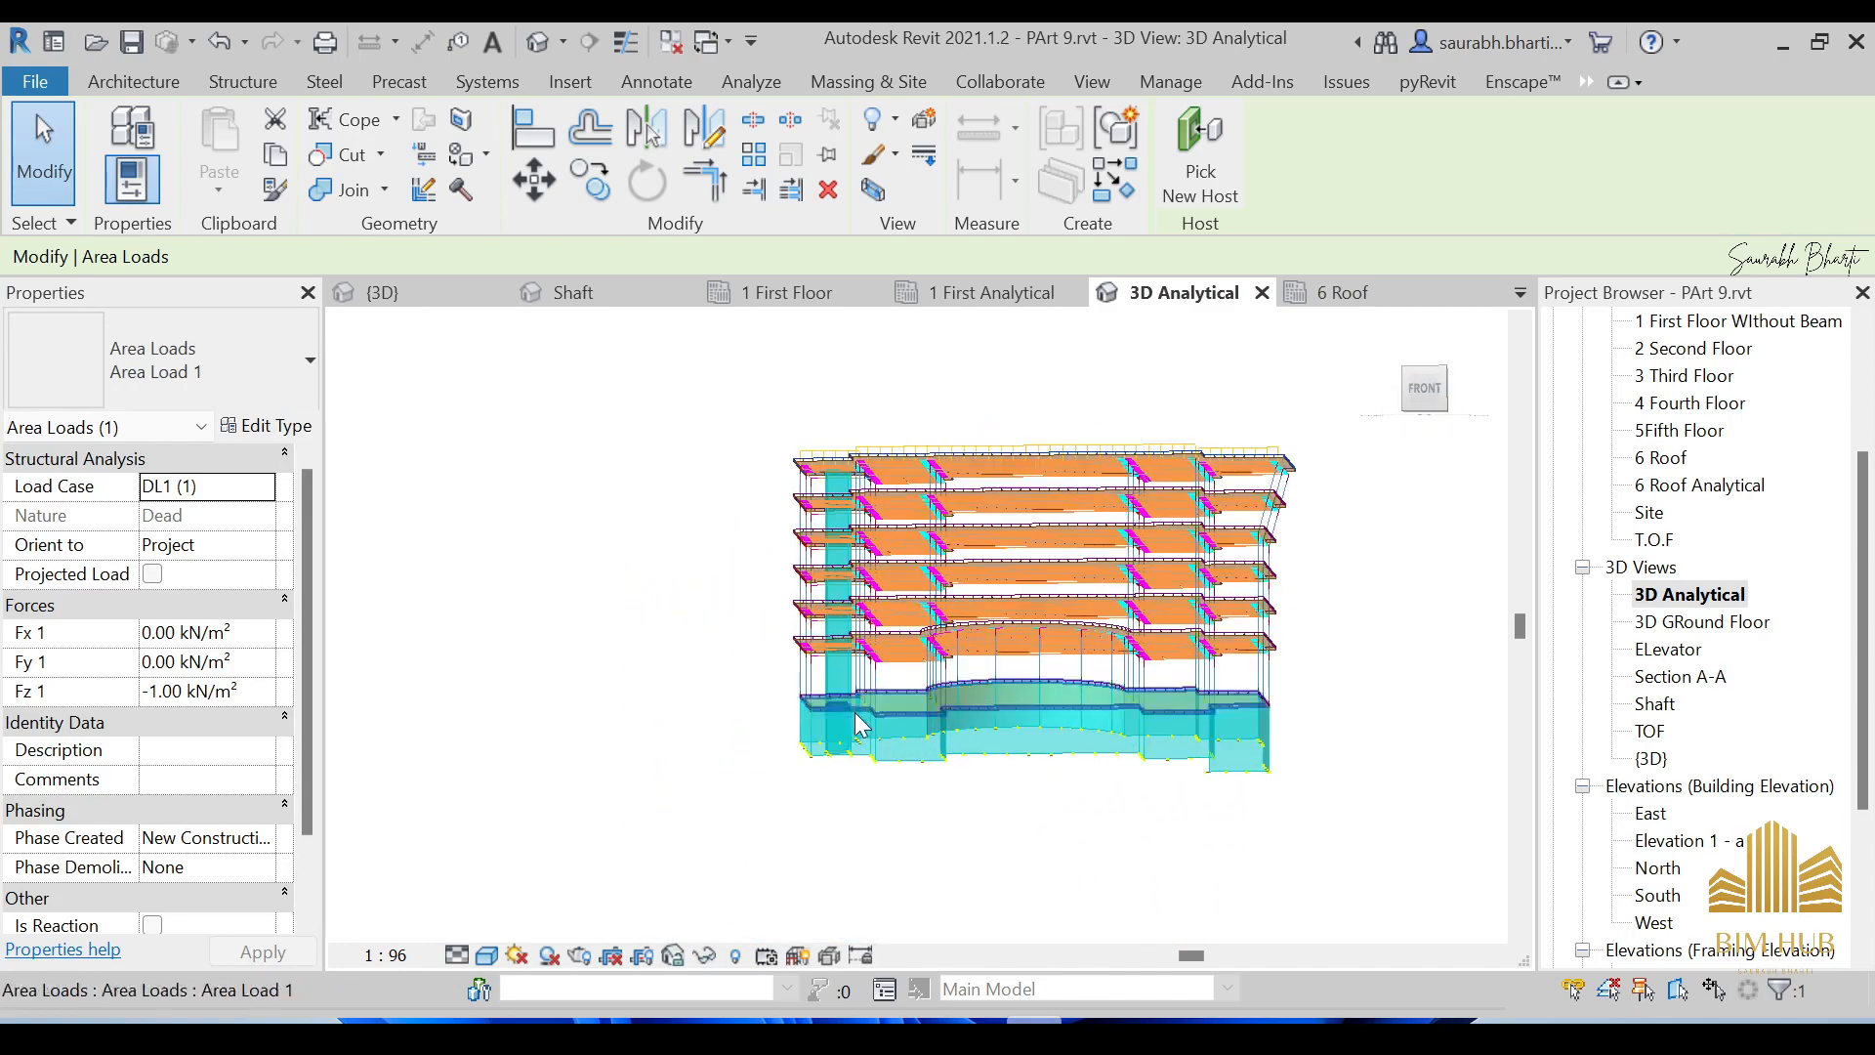
scroll(1016, 603, up, 1)
shift+middle_drag(1019, 604, 1092, 692)
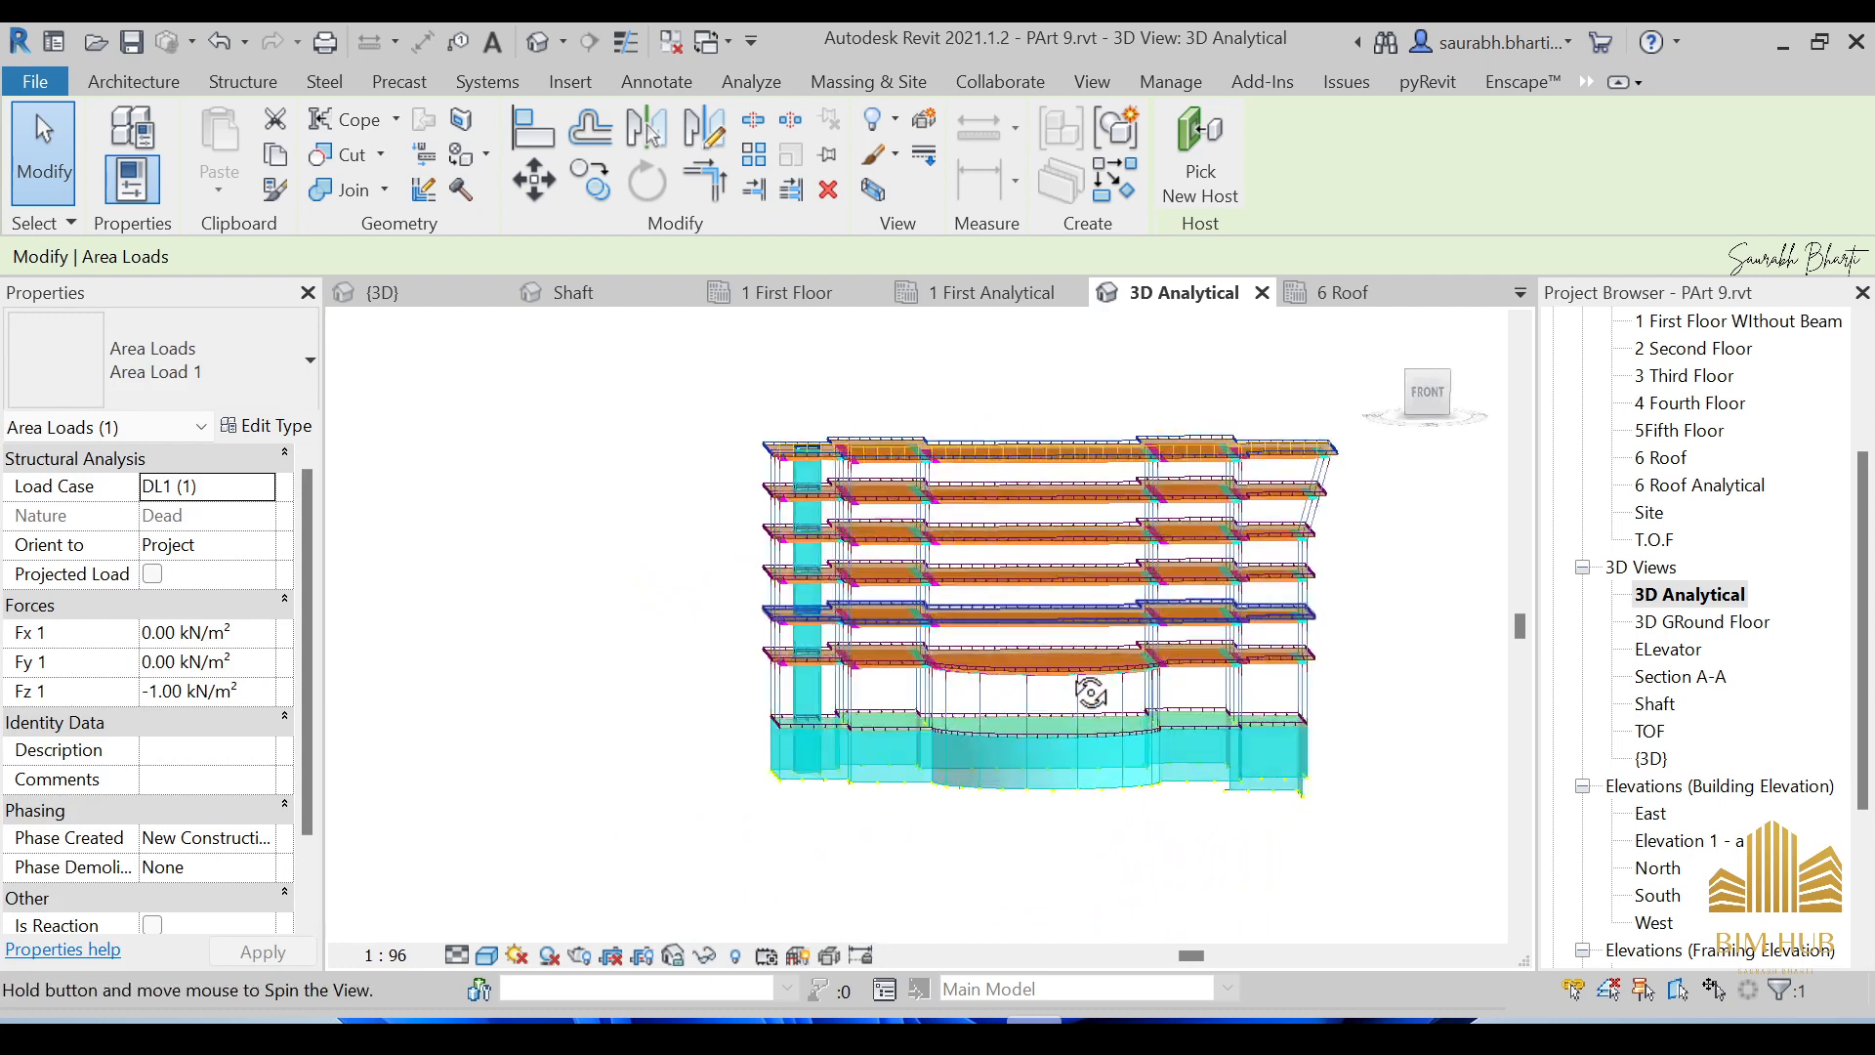
Frame the building in a flat front elevation and window-select the whole model.
click(1436, 406)
scroll(828, 689, down, 3)
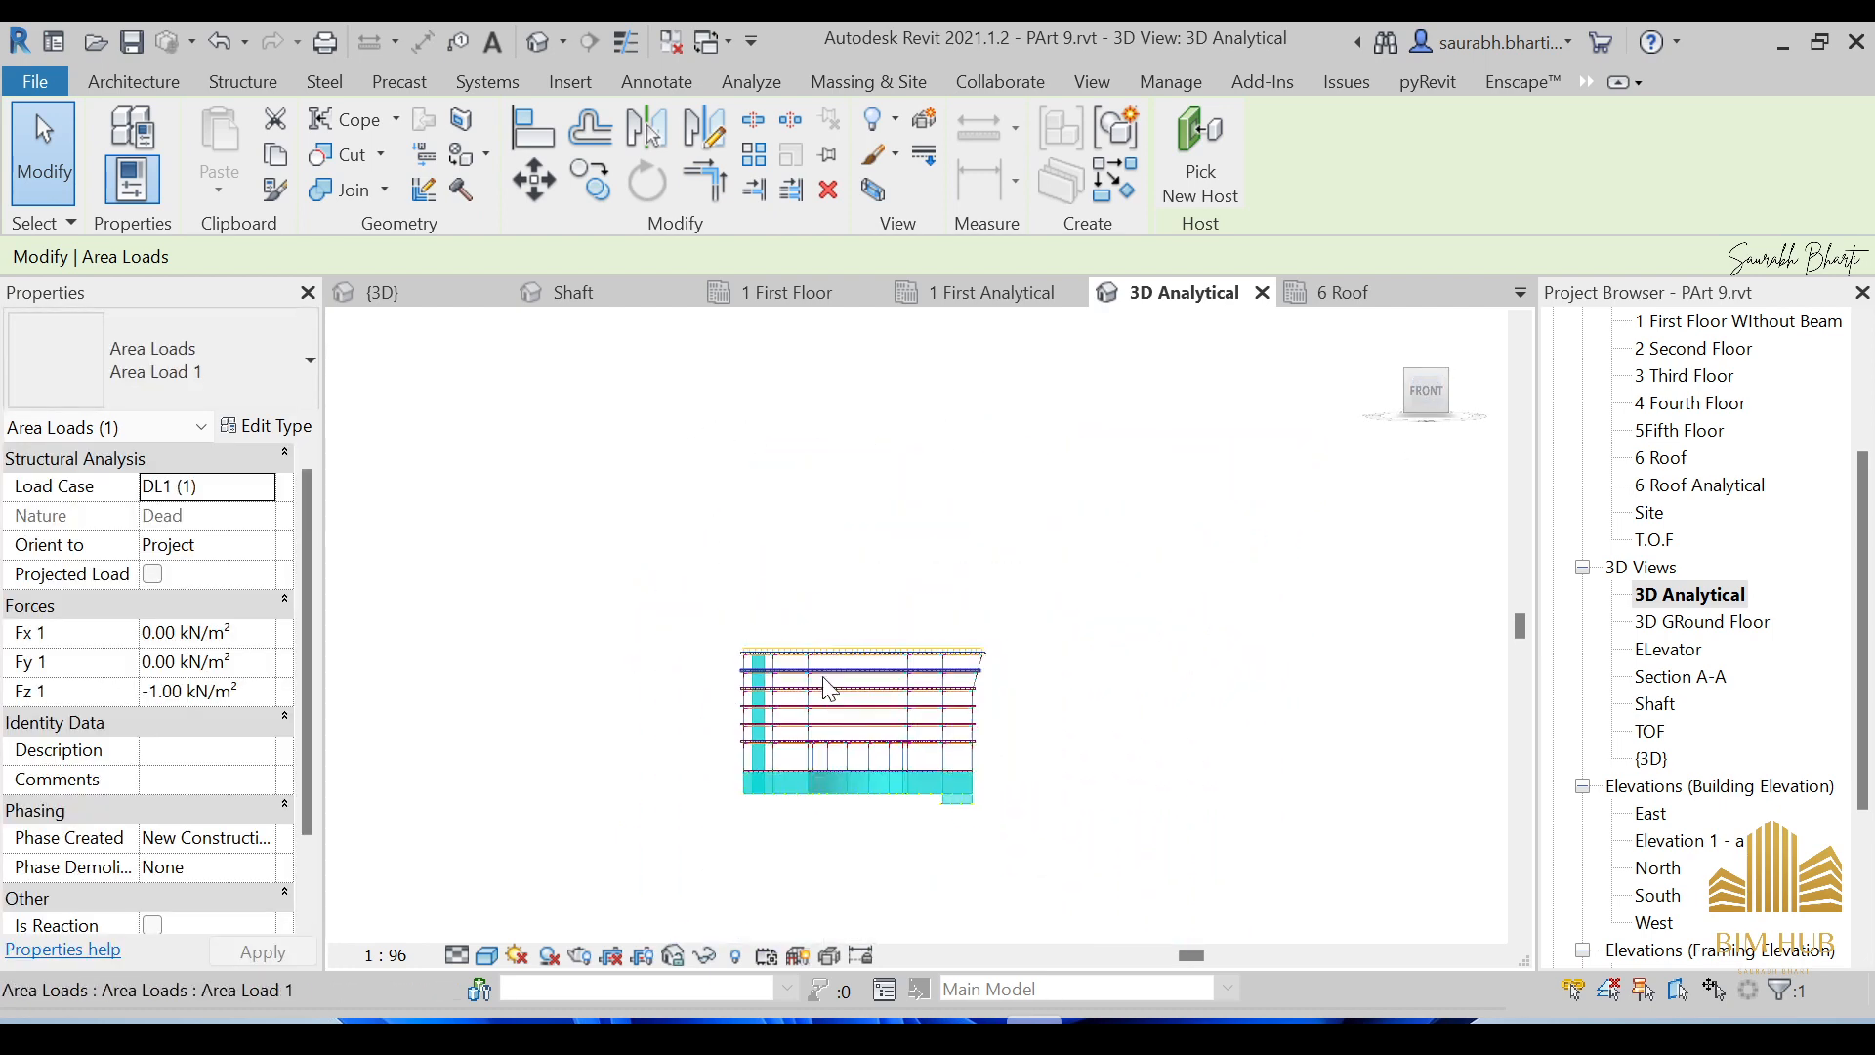
scroll(830, 801, up, 4)
scroll(952, 430, down, 2)
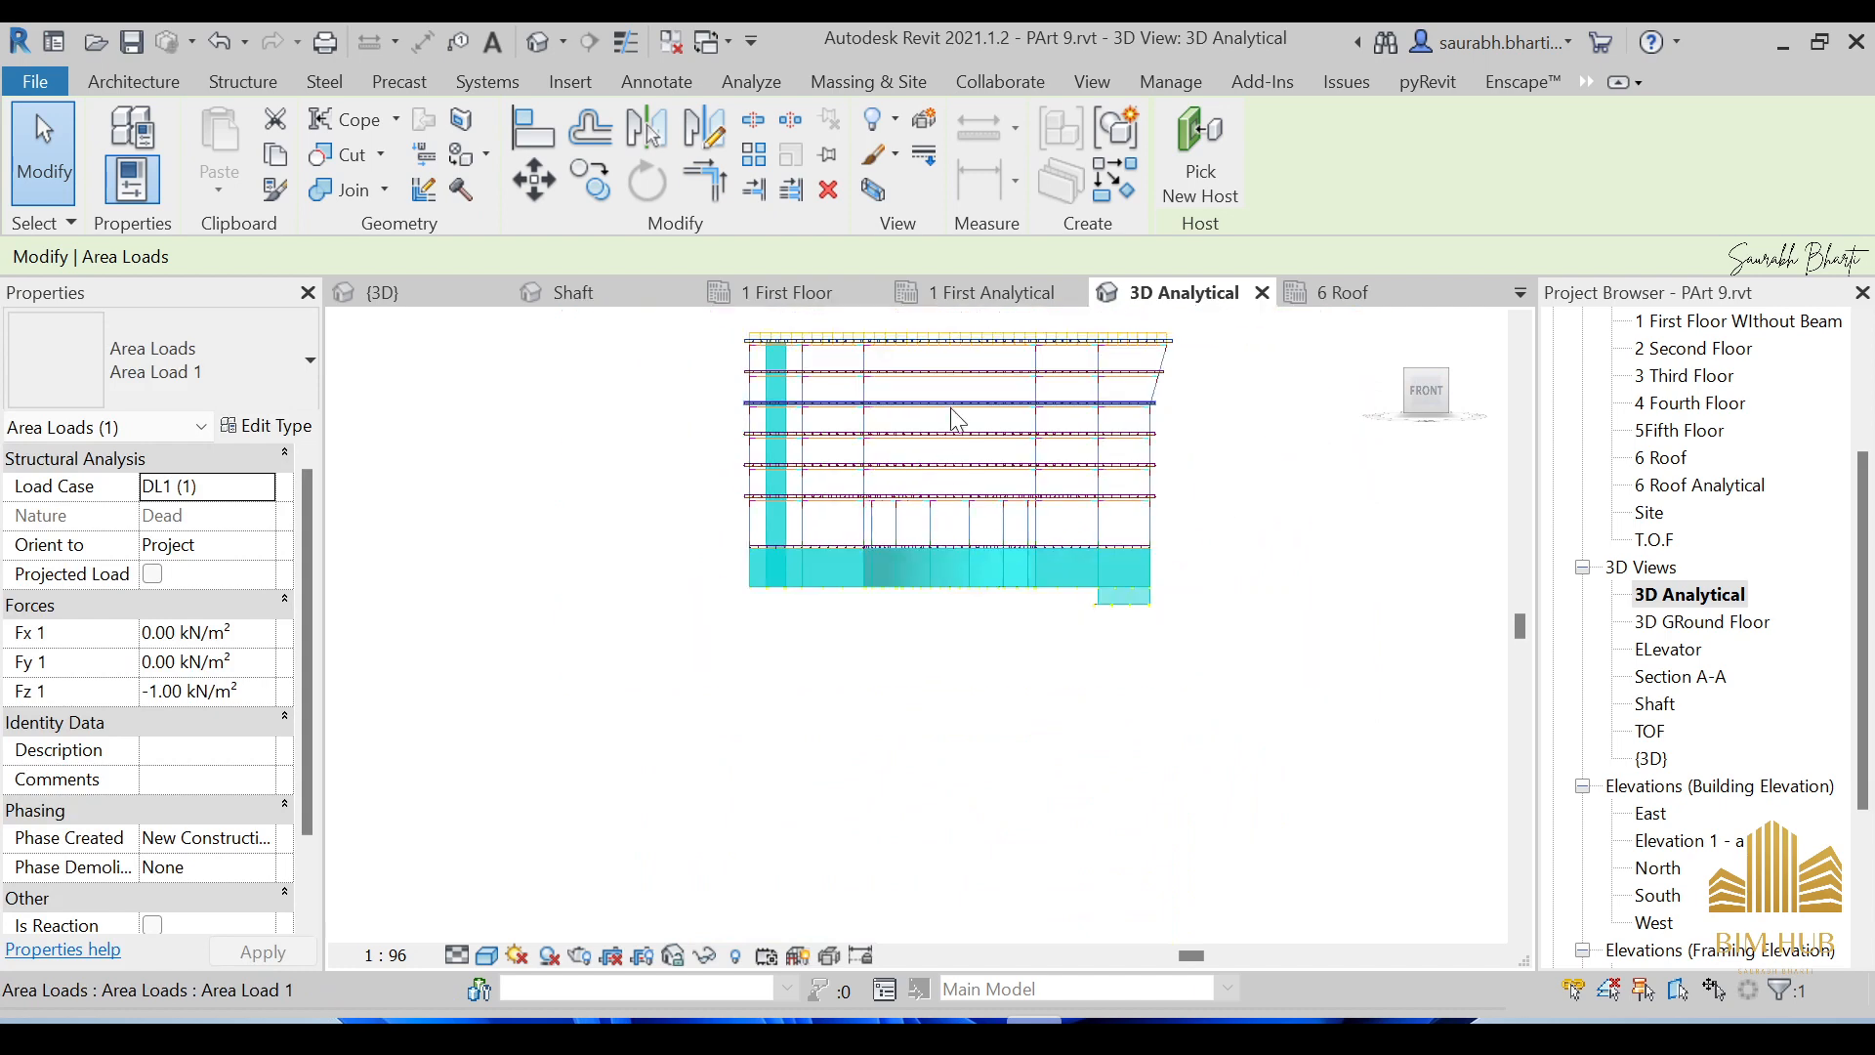
scroll(947, 337, up, 4)
scroll(955, 348, up, 1)
scroll(950, 349, down, 2)
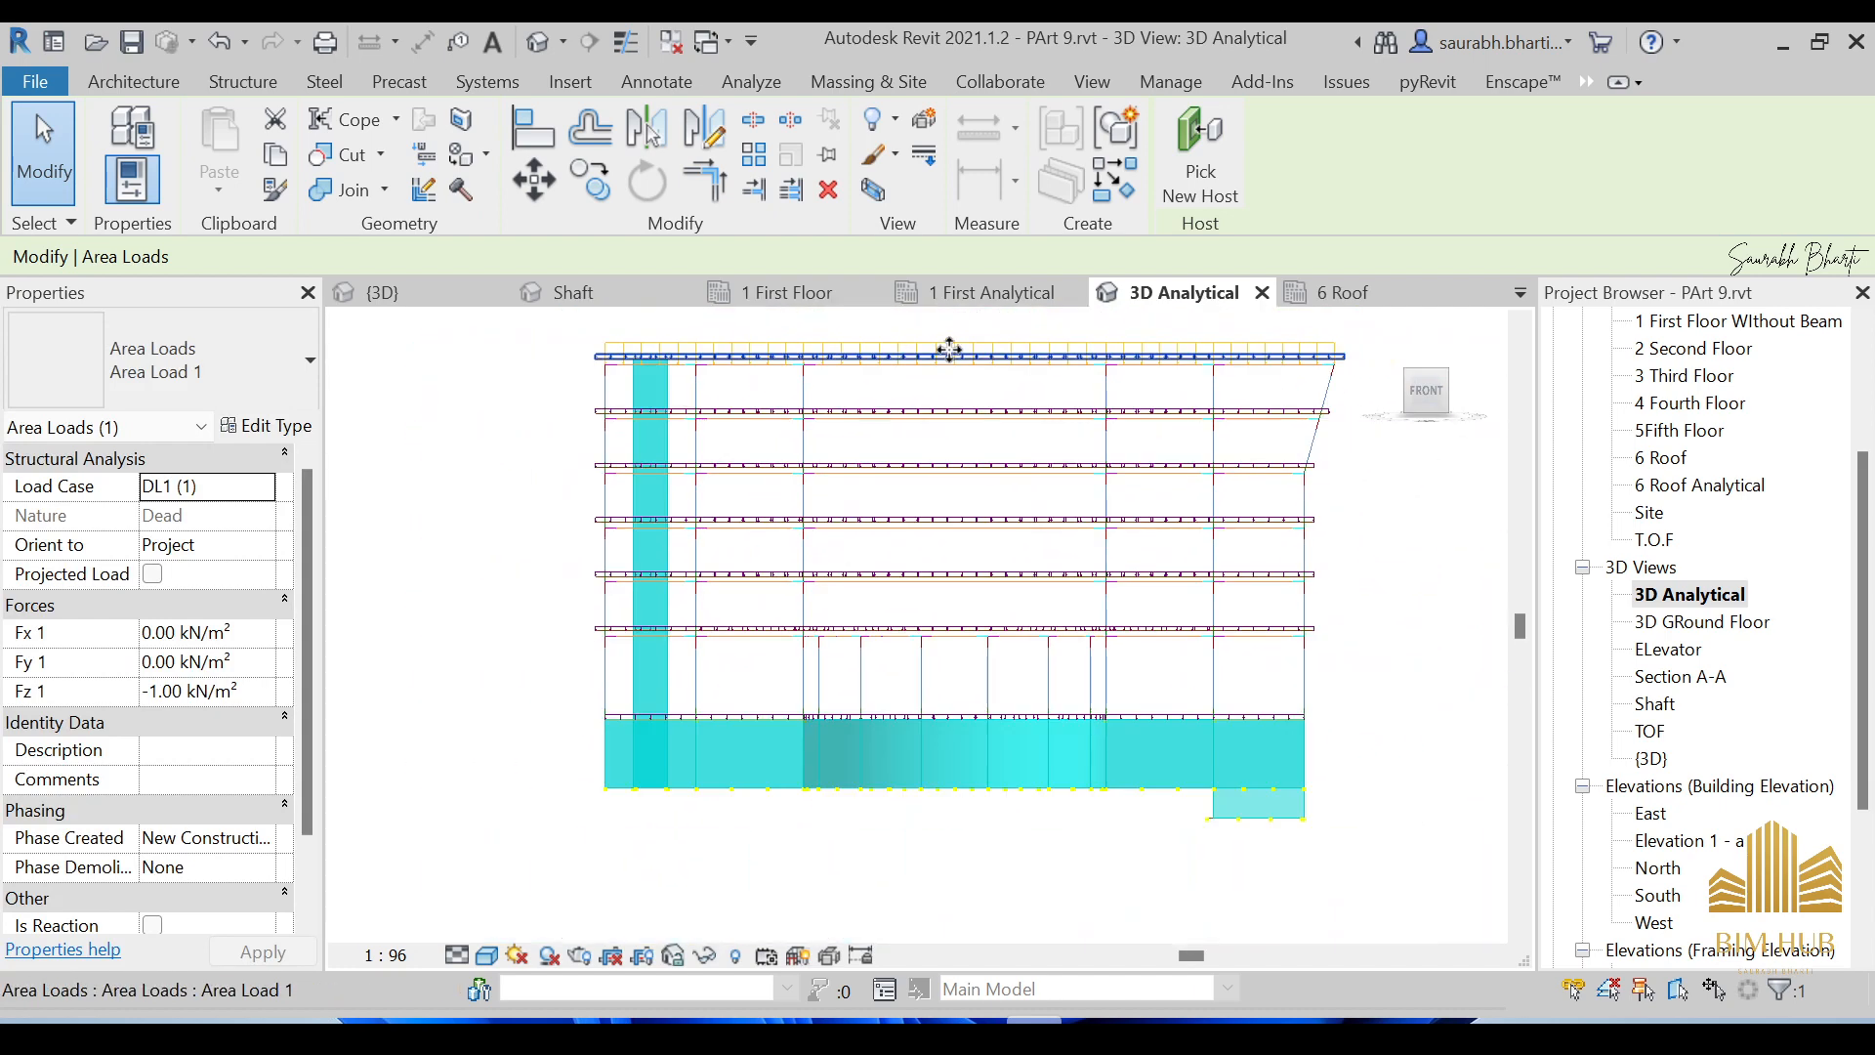
middle_drag(949, 349, 1047, 469)
drag(488, 361, 1374, 933)
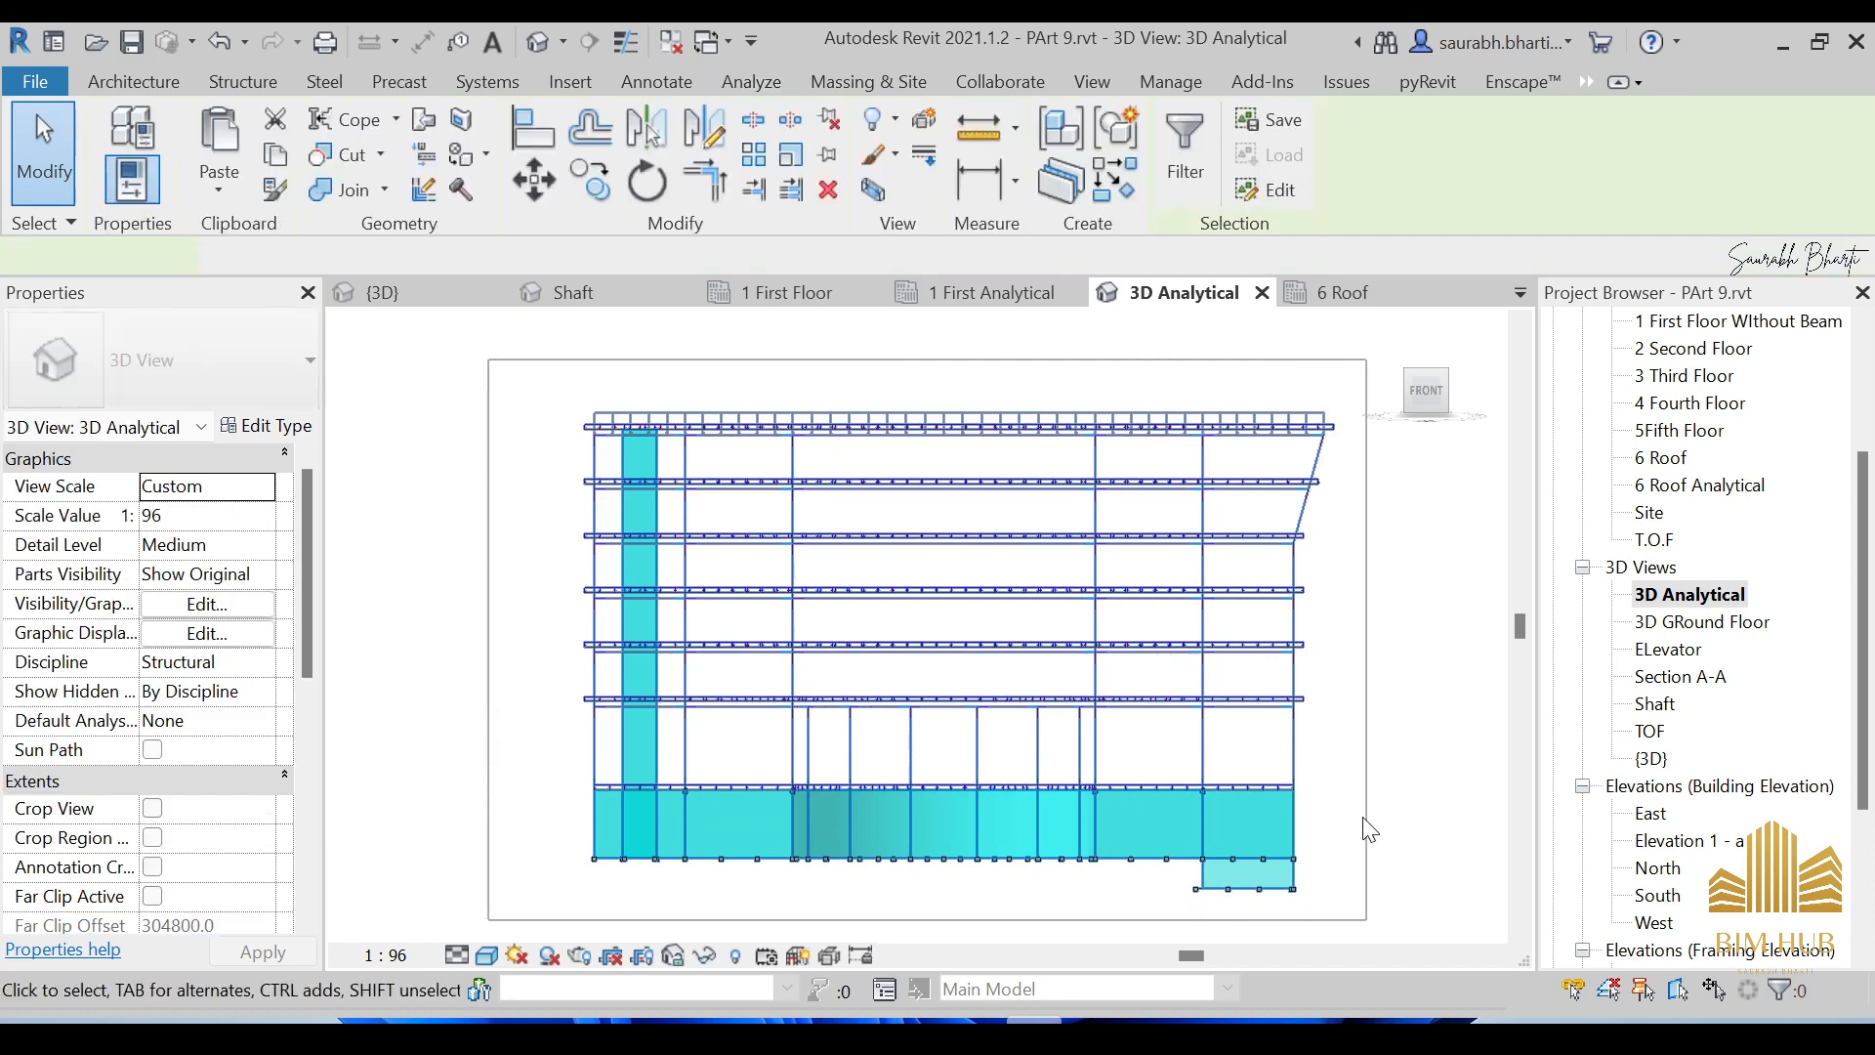
Clear the selection and display the analytical model as Wireframe, viewed from near the front.
key(Escape)
scroll(1032, 674, down, 1)
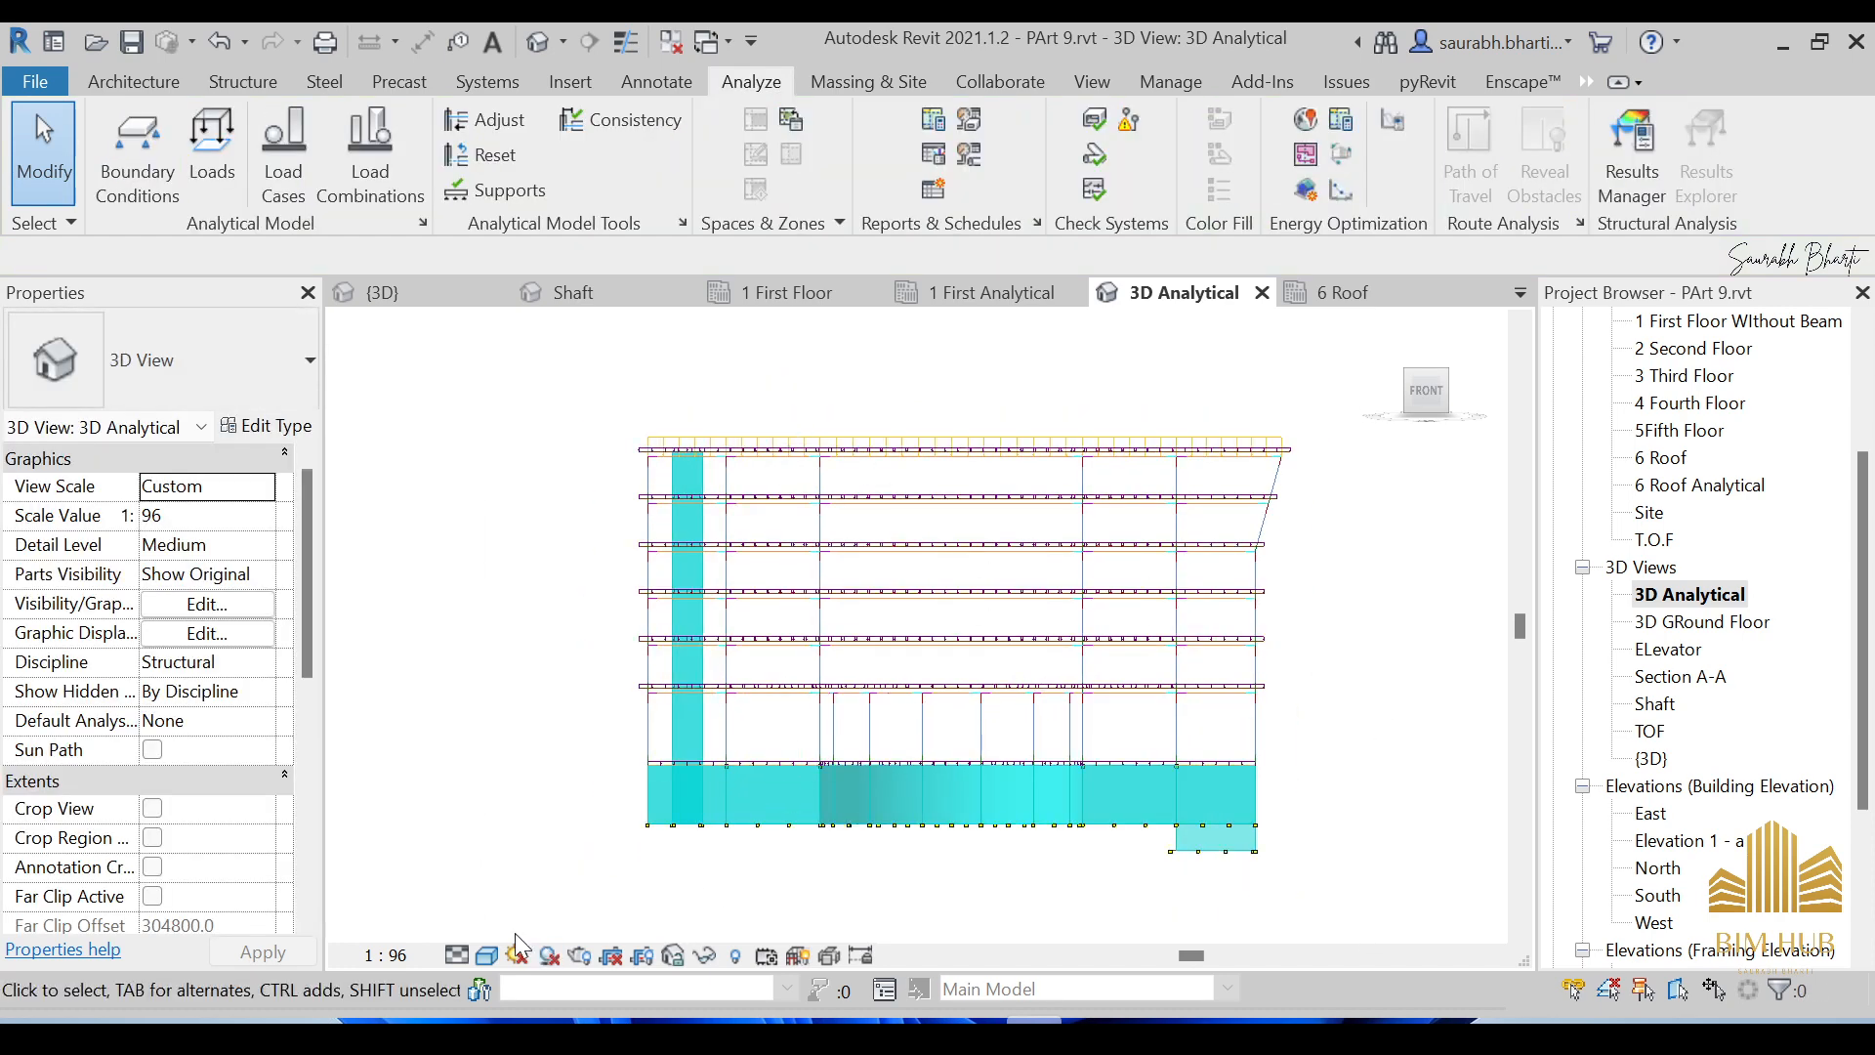
shift+middle_drag(510, 928, 735, 684)
scroll(735, 683, up, 6)
scroll(717, 507, down, 2)
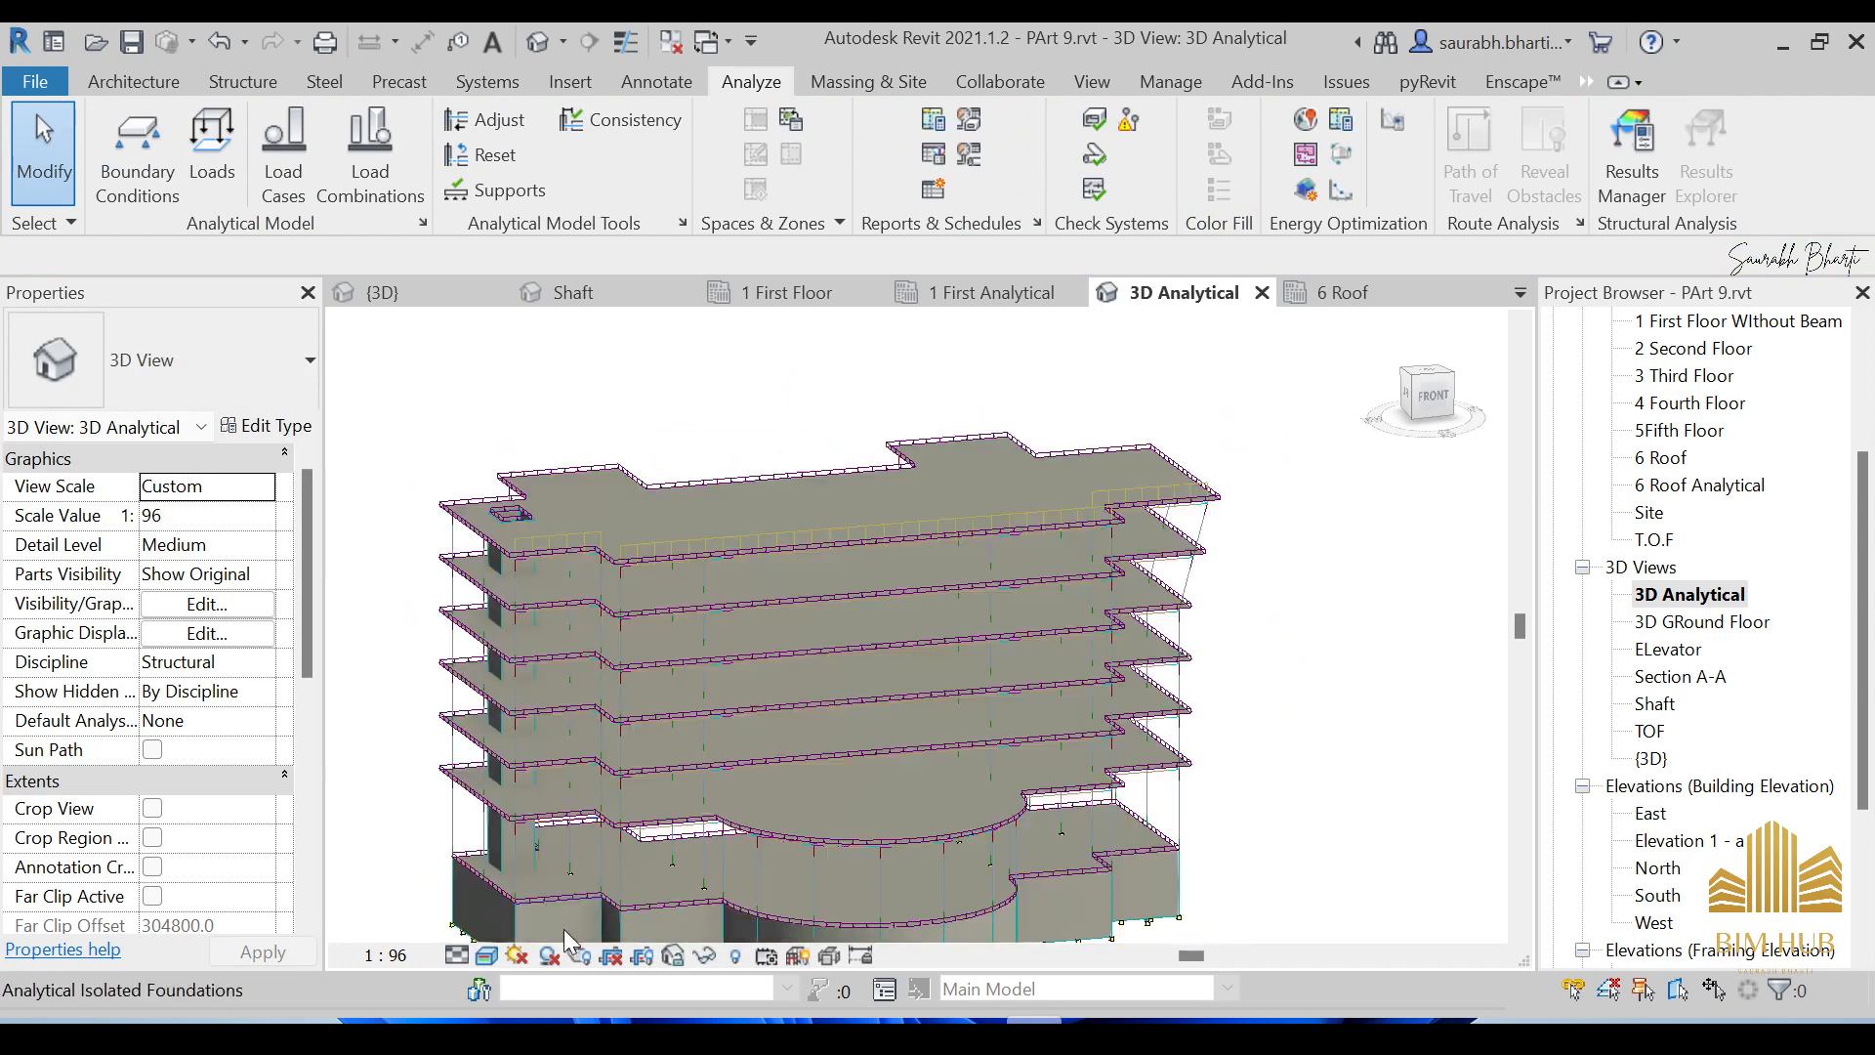
click(502, 952)
click(526, 832)
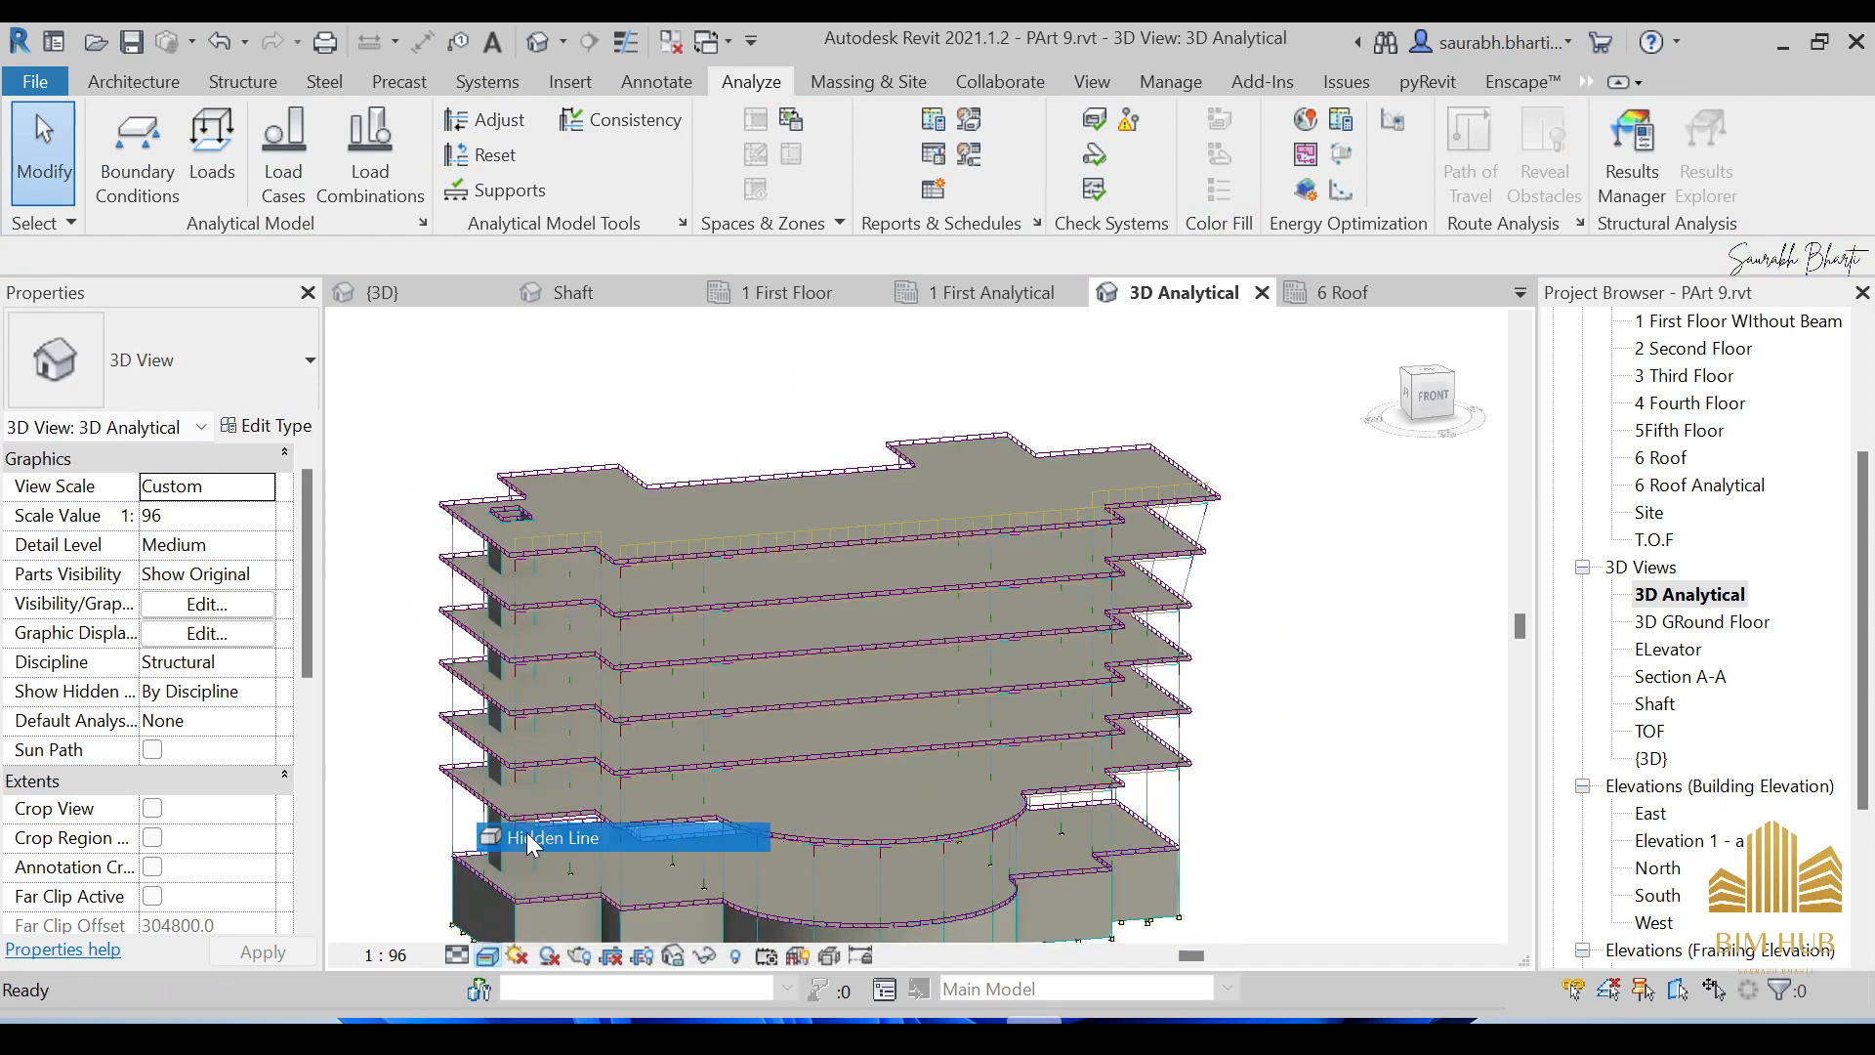
shift+middle_drag(770, 694, 587, 846)
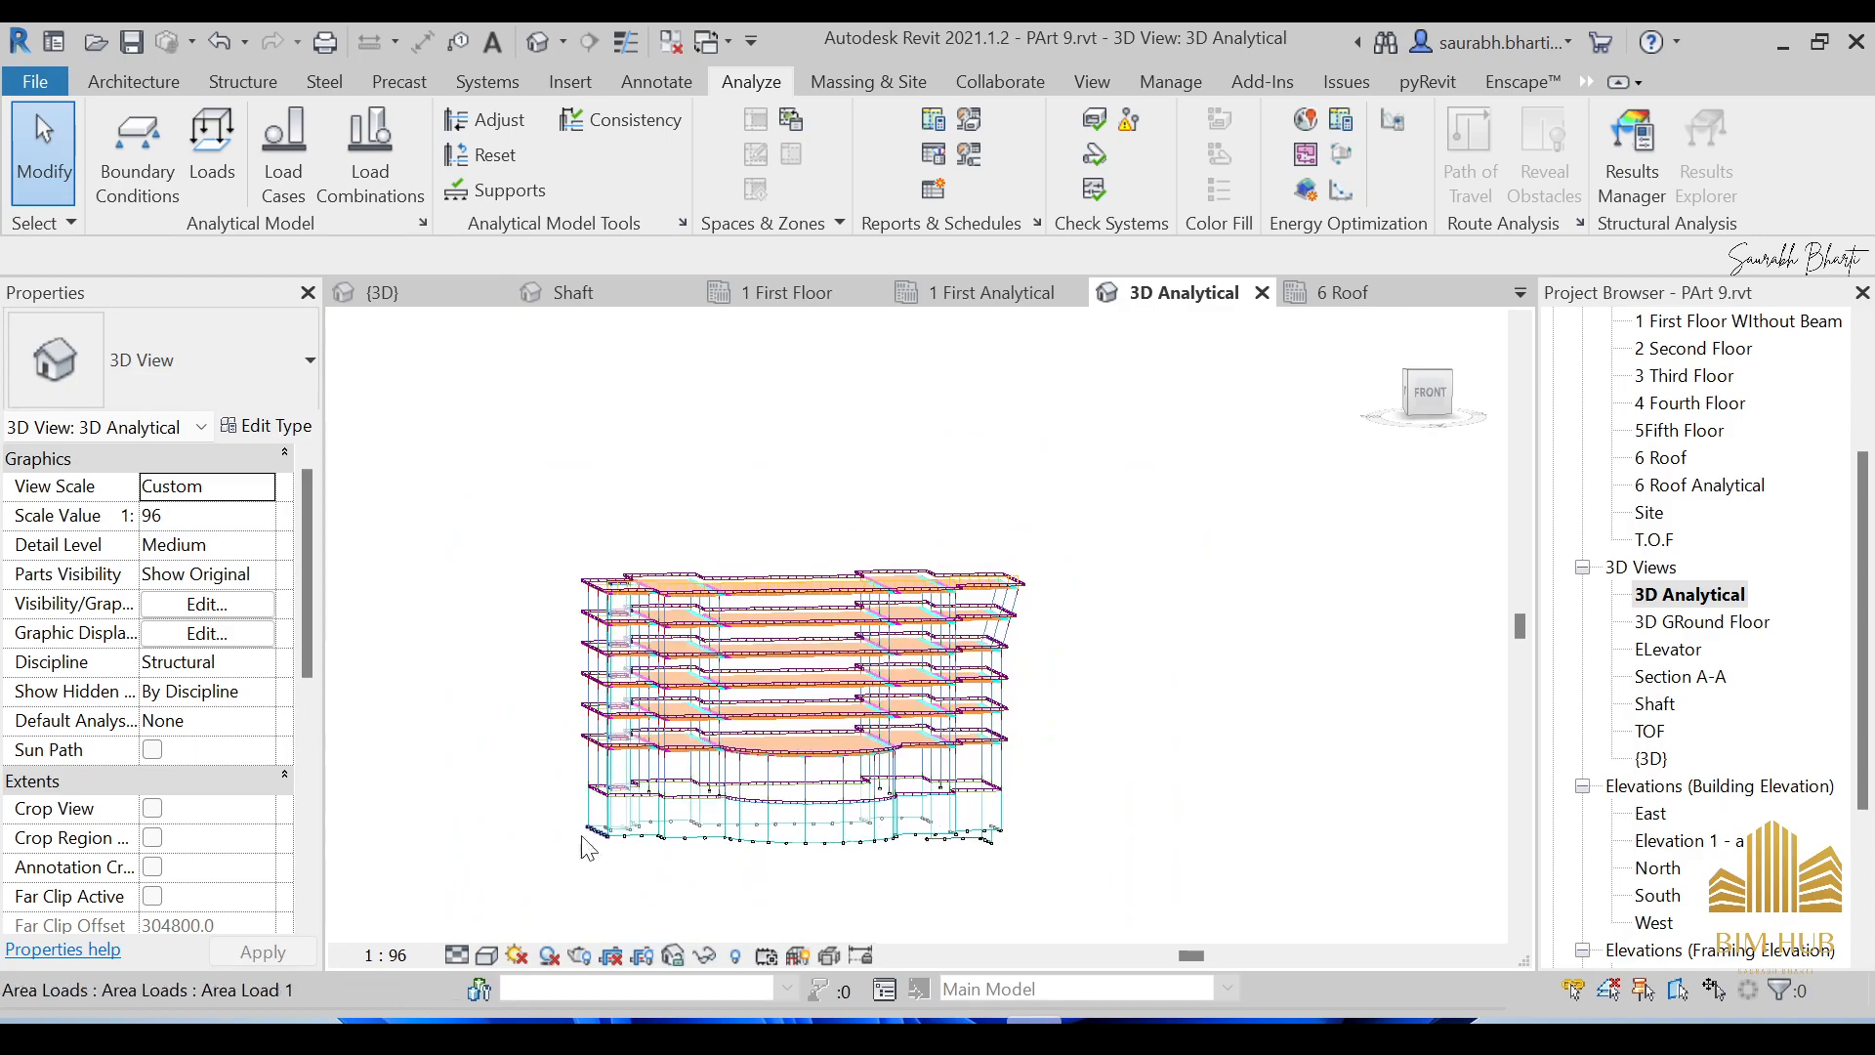
Switch the visual style to Consistent Colors and orbit to a right isometric view.
click(502, 952)
click(531, 897)
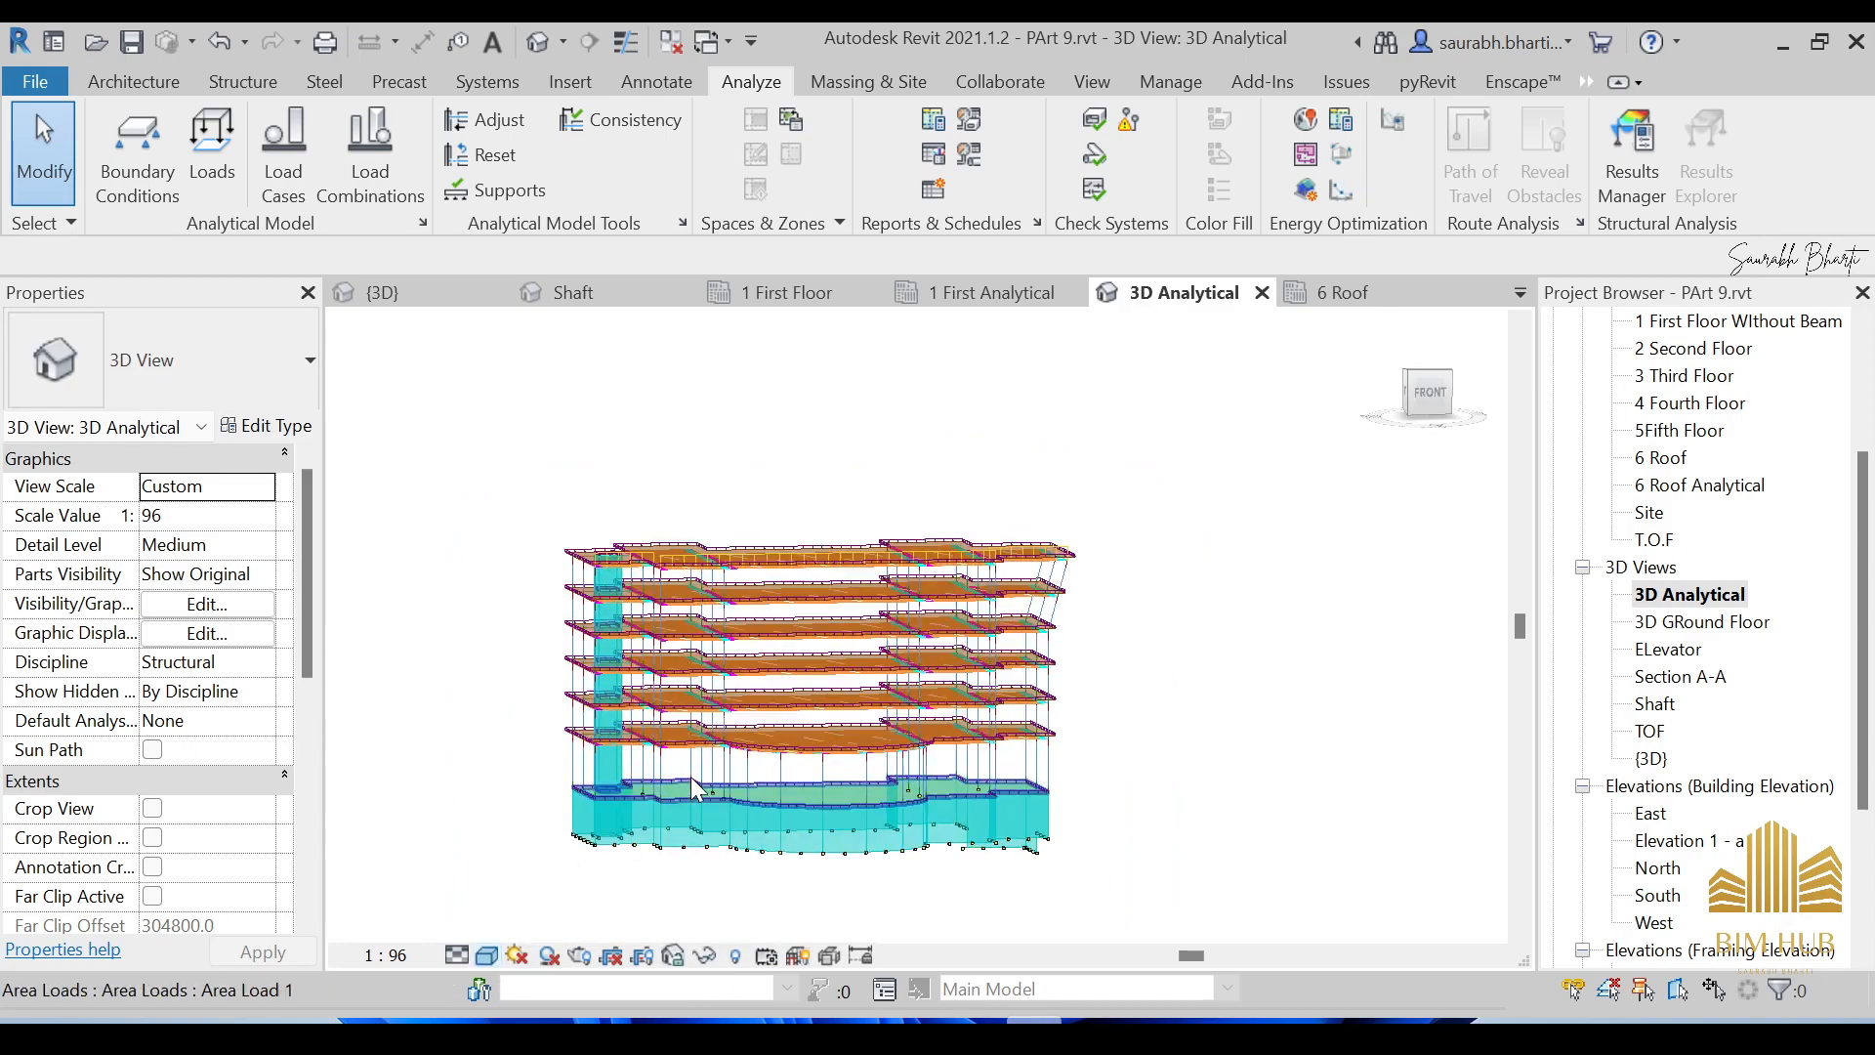
scroll(691, 782, up, 5)
scroll(691, 781, down, 5)
mouse_move(690, 777)
shift+middle_down()
mouse_move(1181, 699)
mouse_move(856, 742)
mouse_move(1123, 720)
mouse_move(859, 657)
mouse_move(808, 667)
shift+middle_up()
In the front elevation, window-select all analytical elements, clear the selection and reselect them.
click(1442, 393)
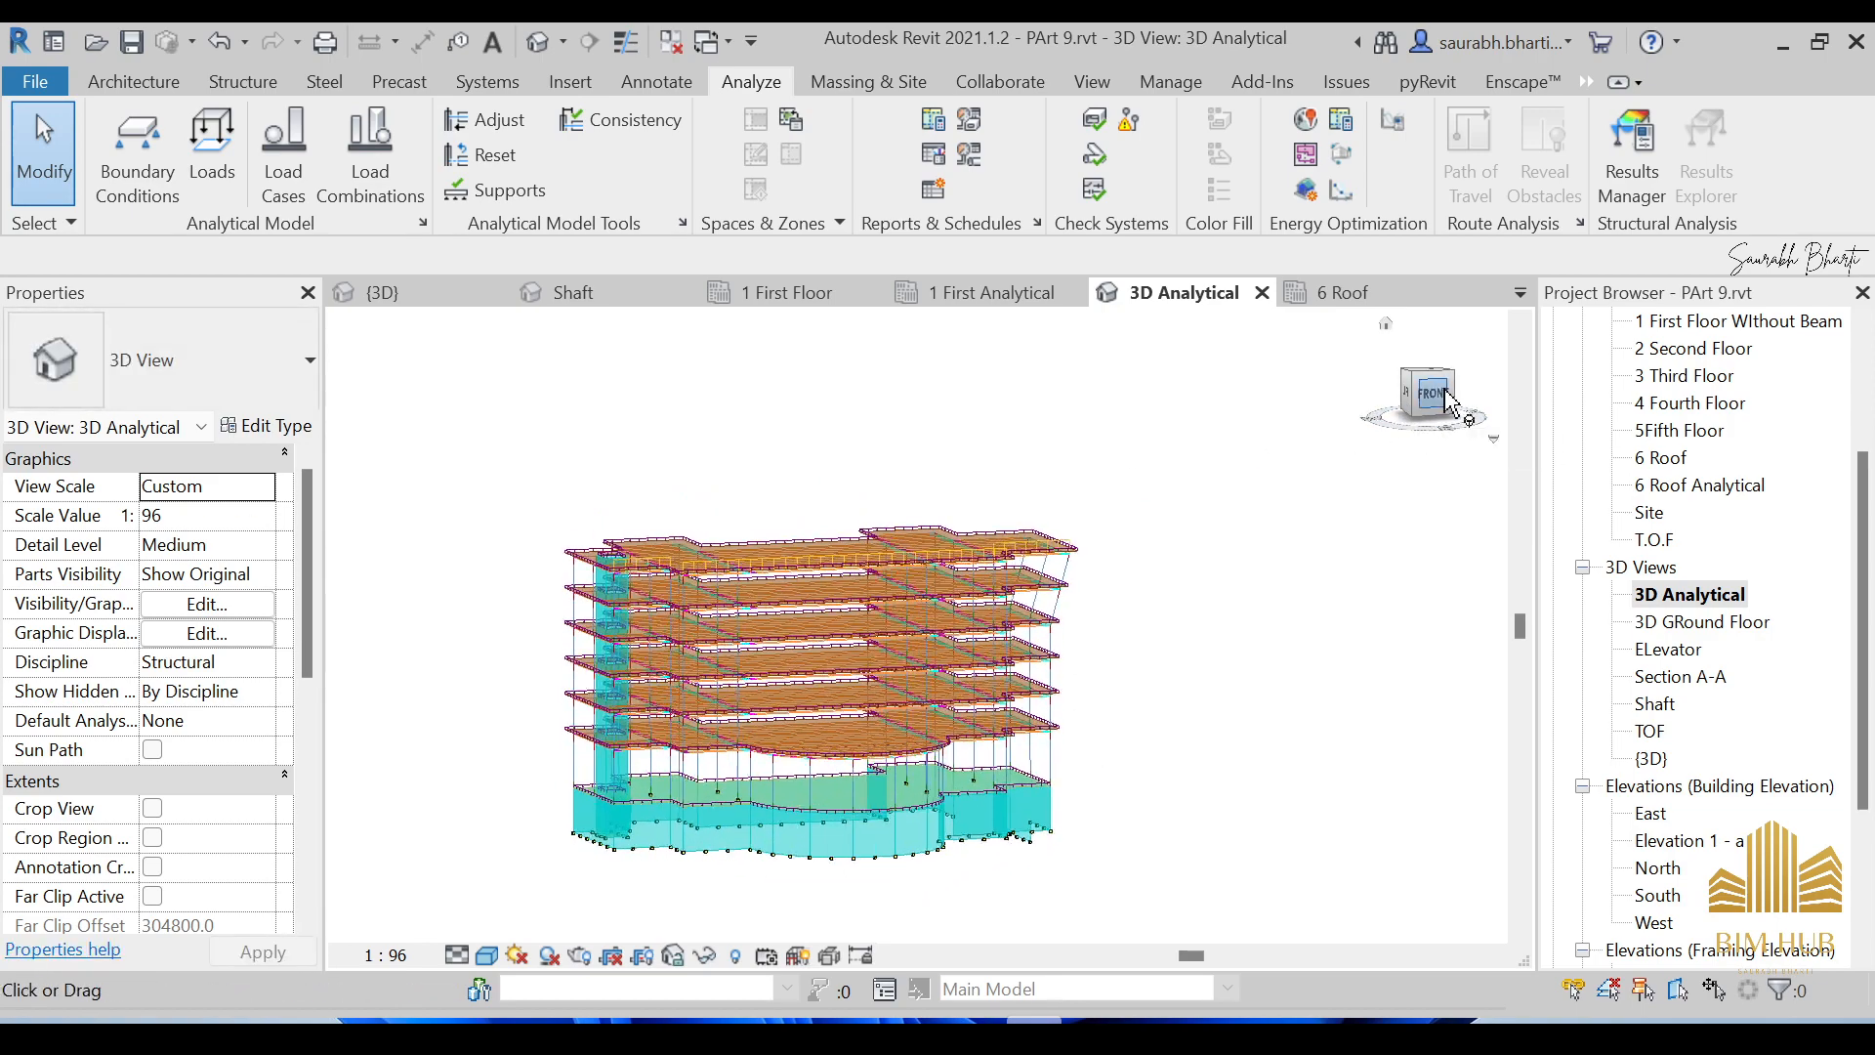
scroll(962, 620, up, 3)
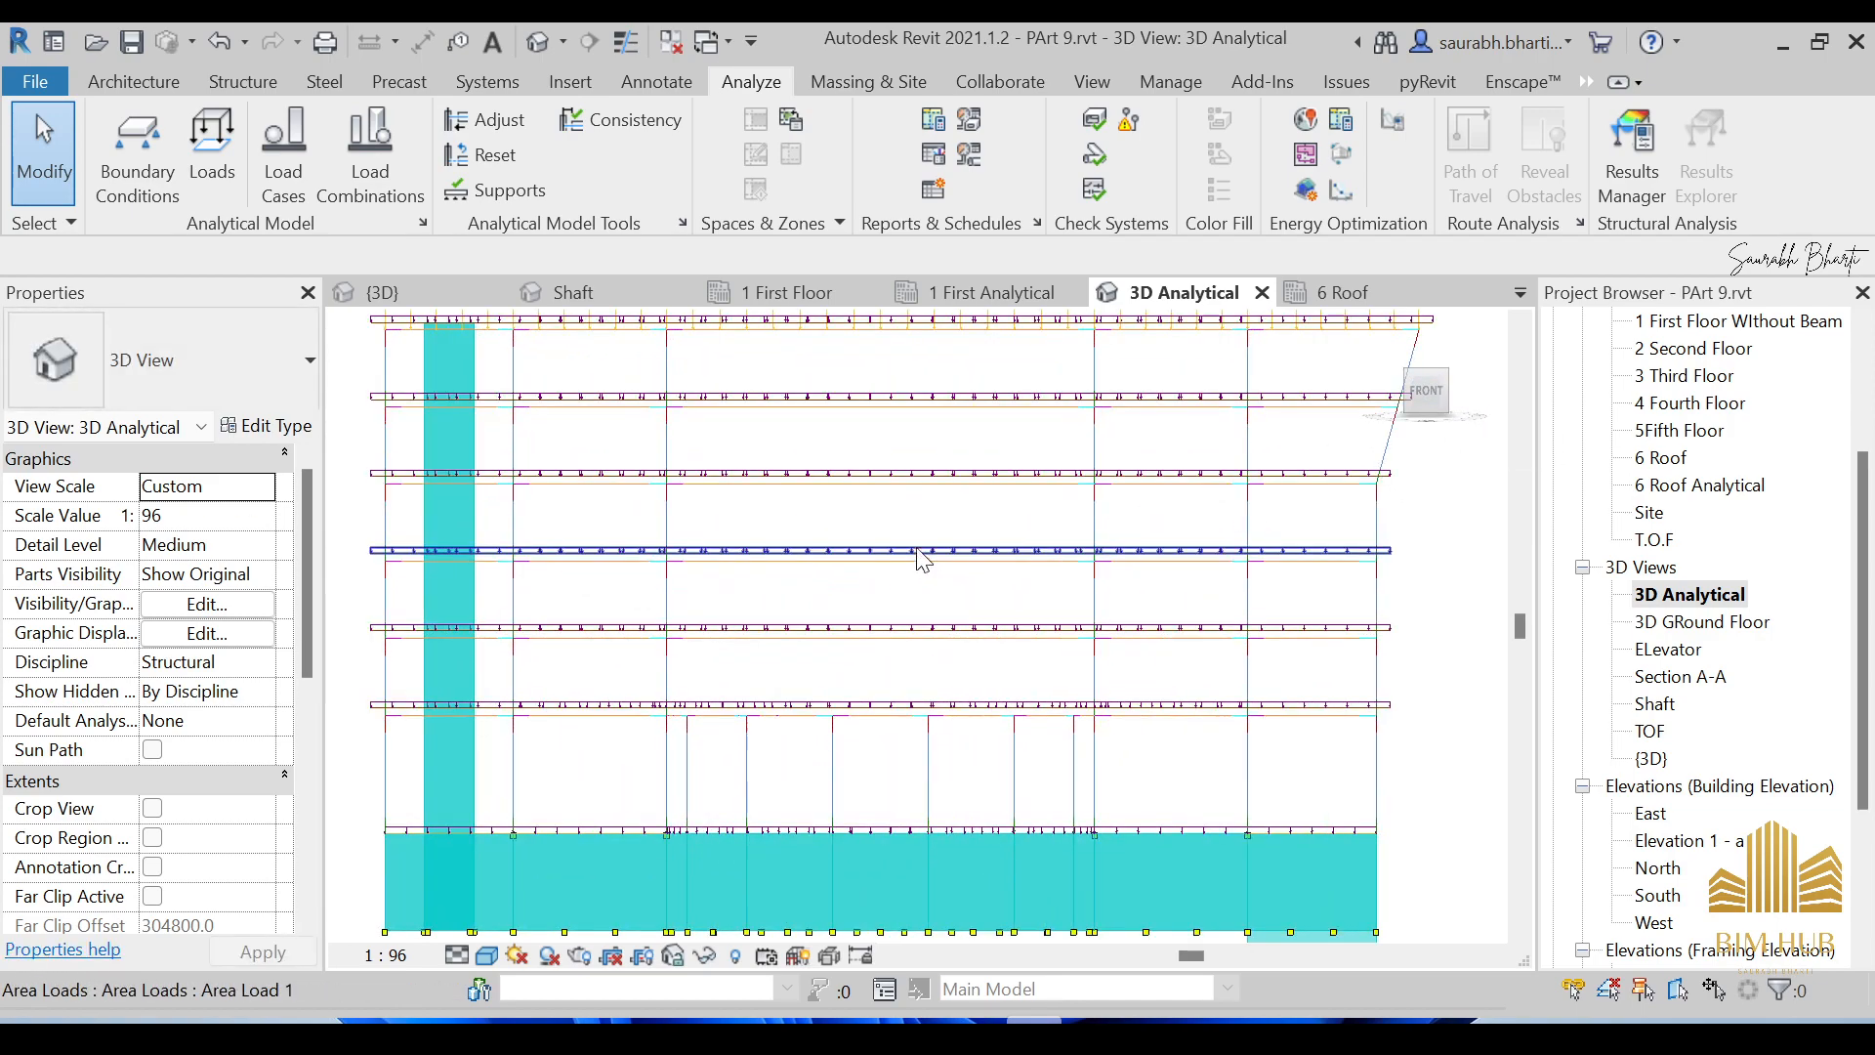
scroll(899, 532, down, 2)
drag(504, 358, 1260, 851)
click(1243, 844)
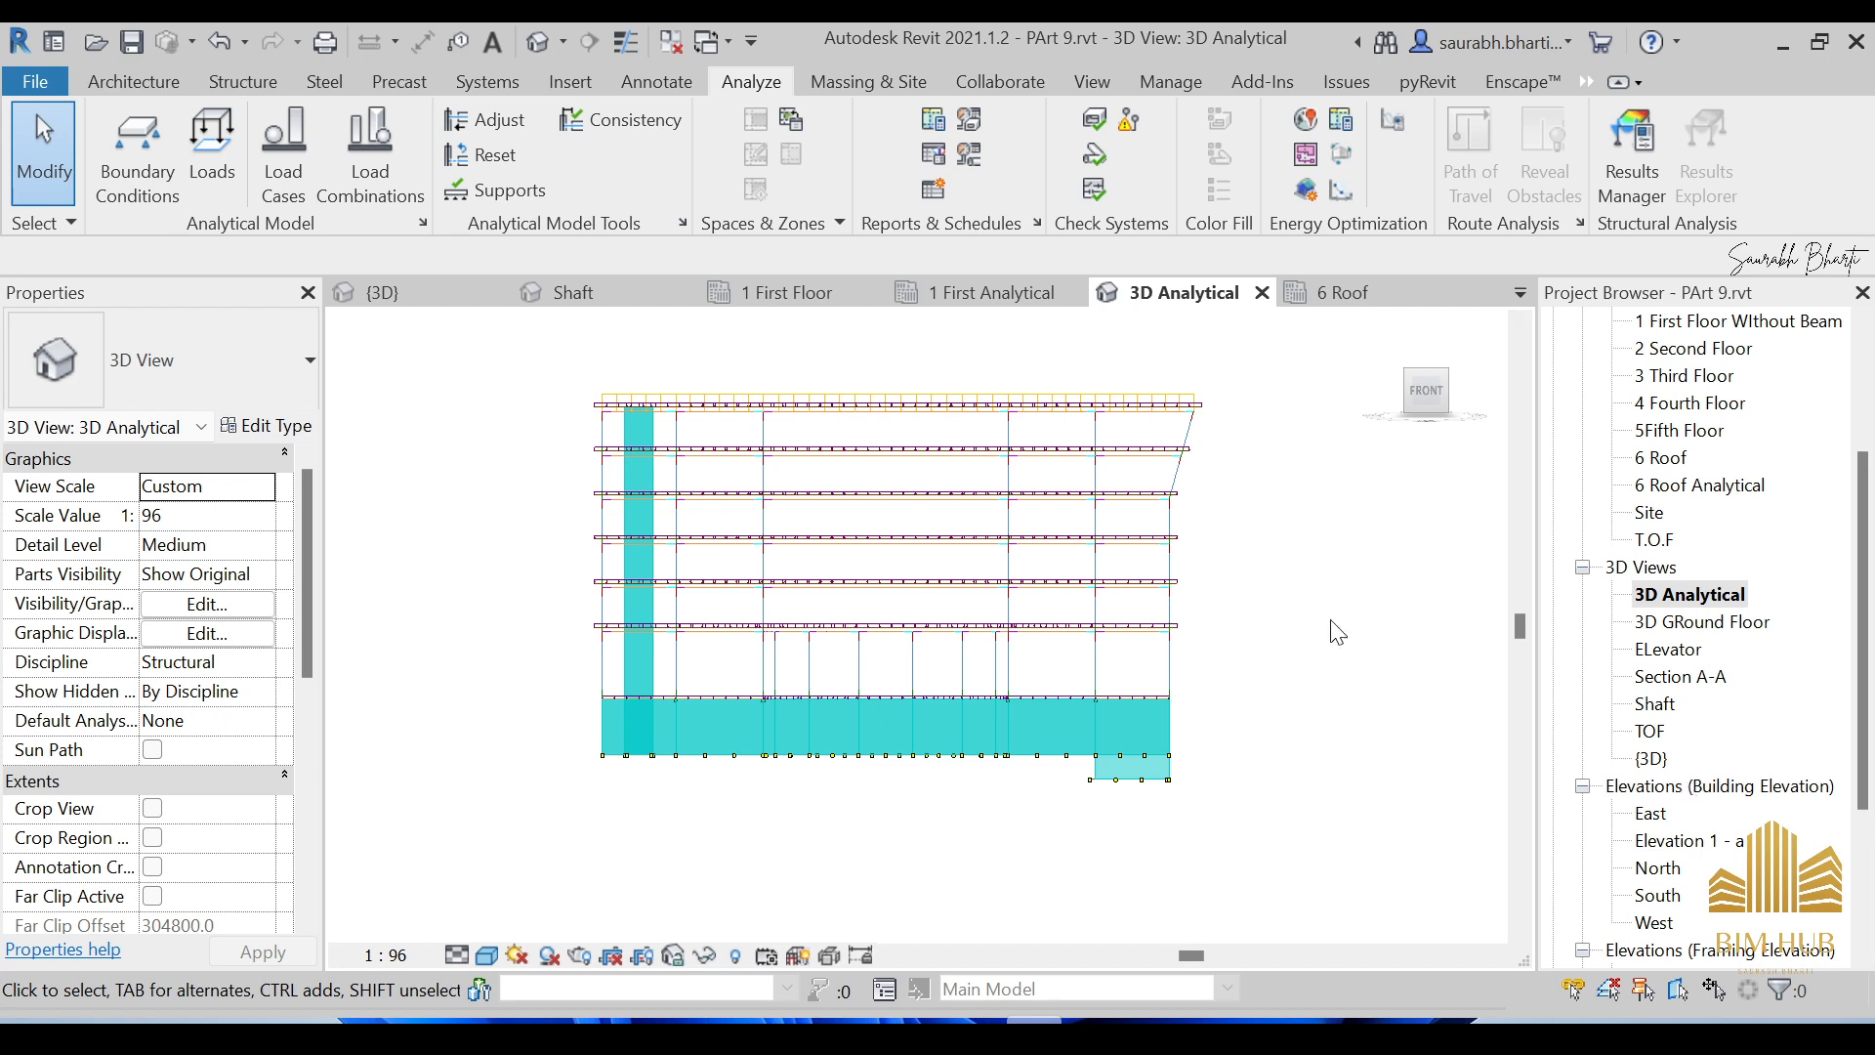
drag(508, 372, 1299, 872)
Review the deselected model from a top-front isometric, then return to the straight front view.
shift+middle_drag(740, 528, 1200, 716)
key(Escape)
shift+middle_drag(1331, 737, 1030, 762)
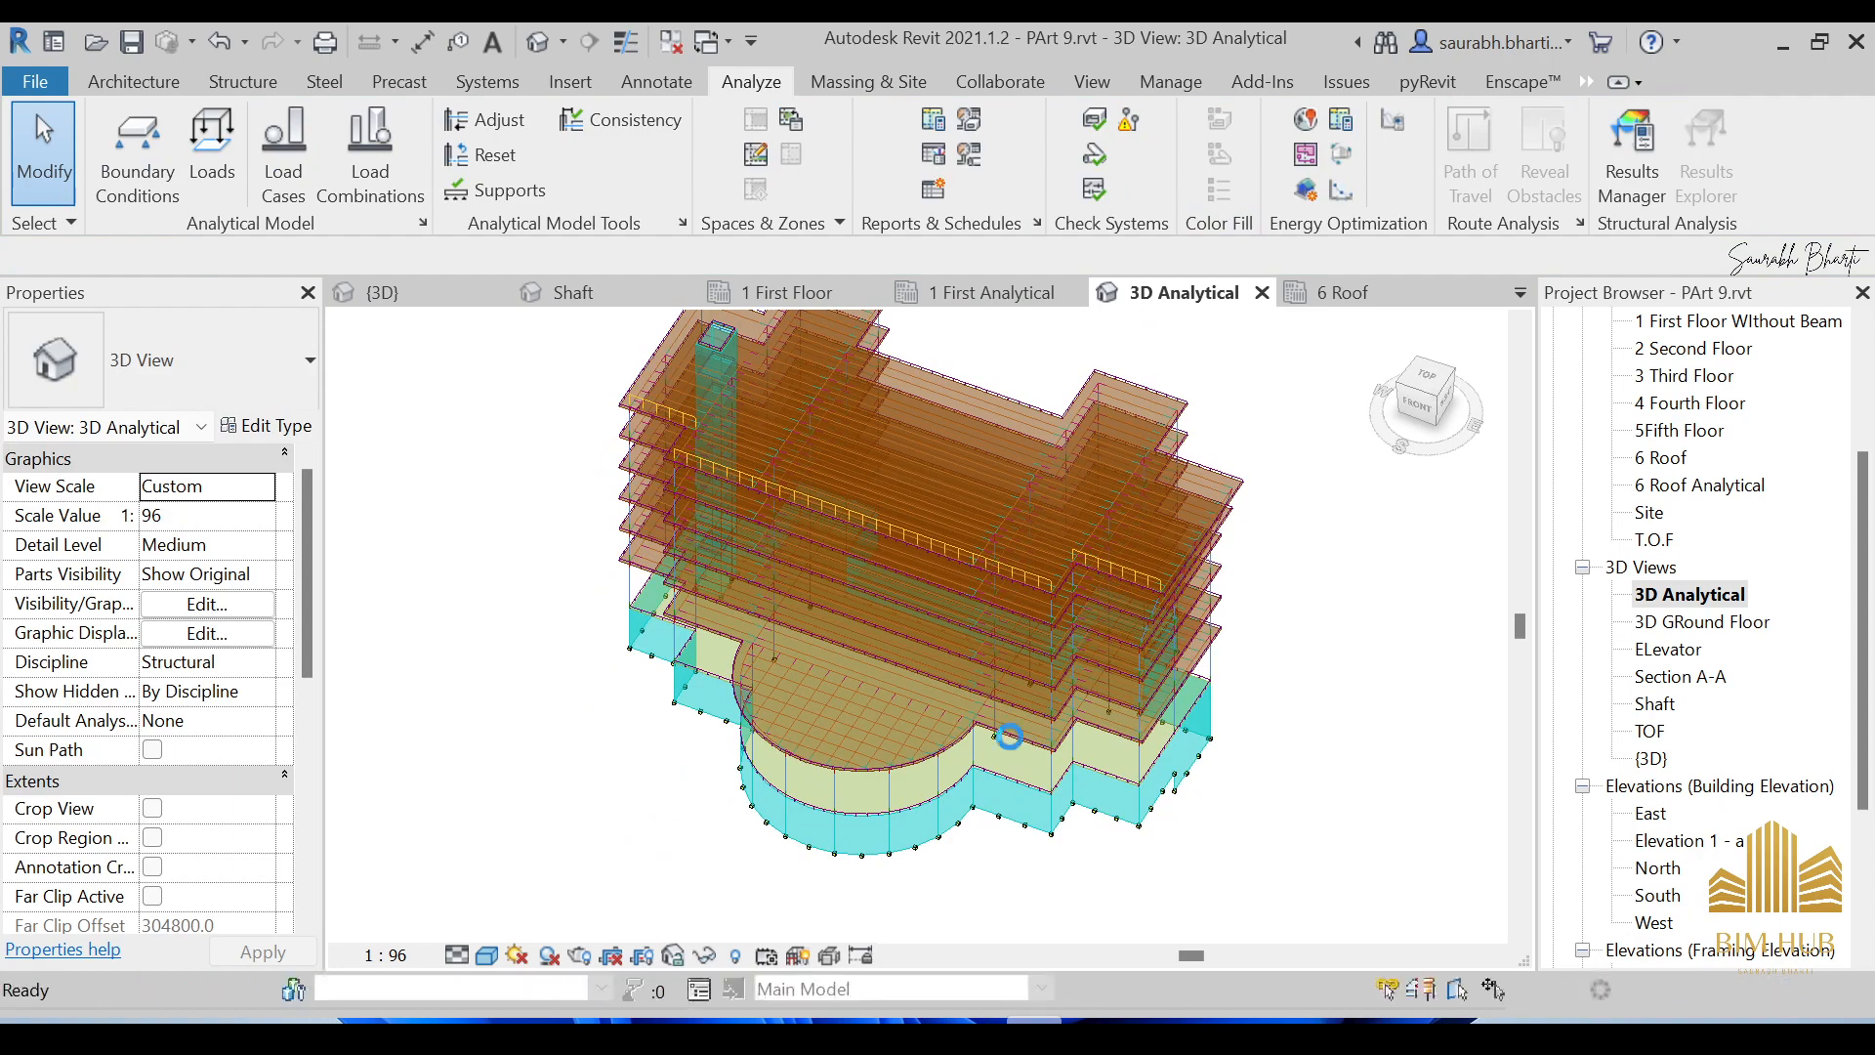
scroll(930, 693, down, 5)
scroll(988, 477, up, 5)
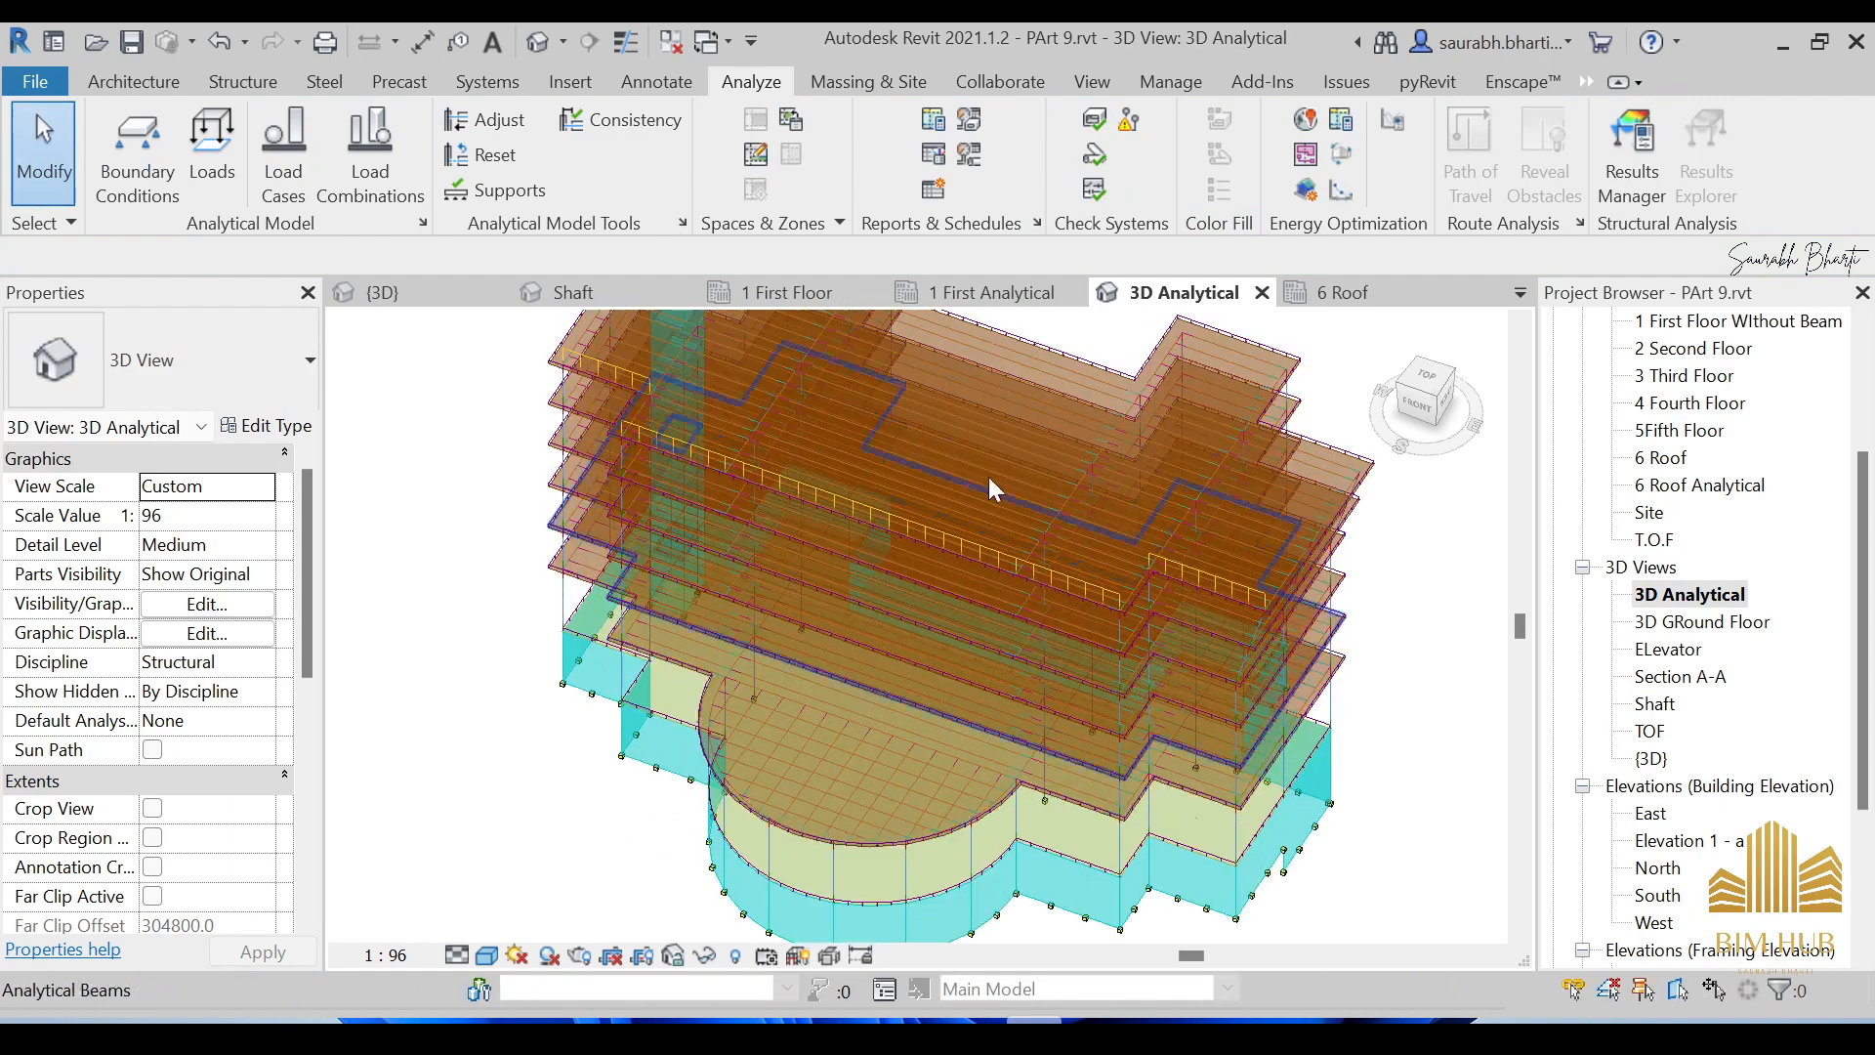
scroll(998, 526, down, 7)
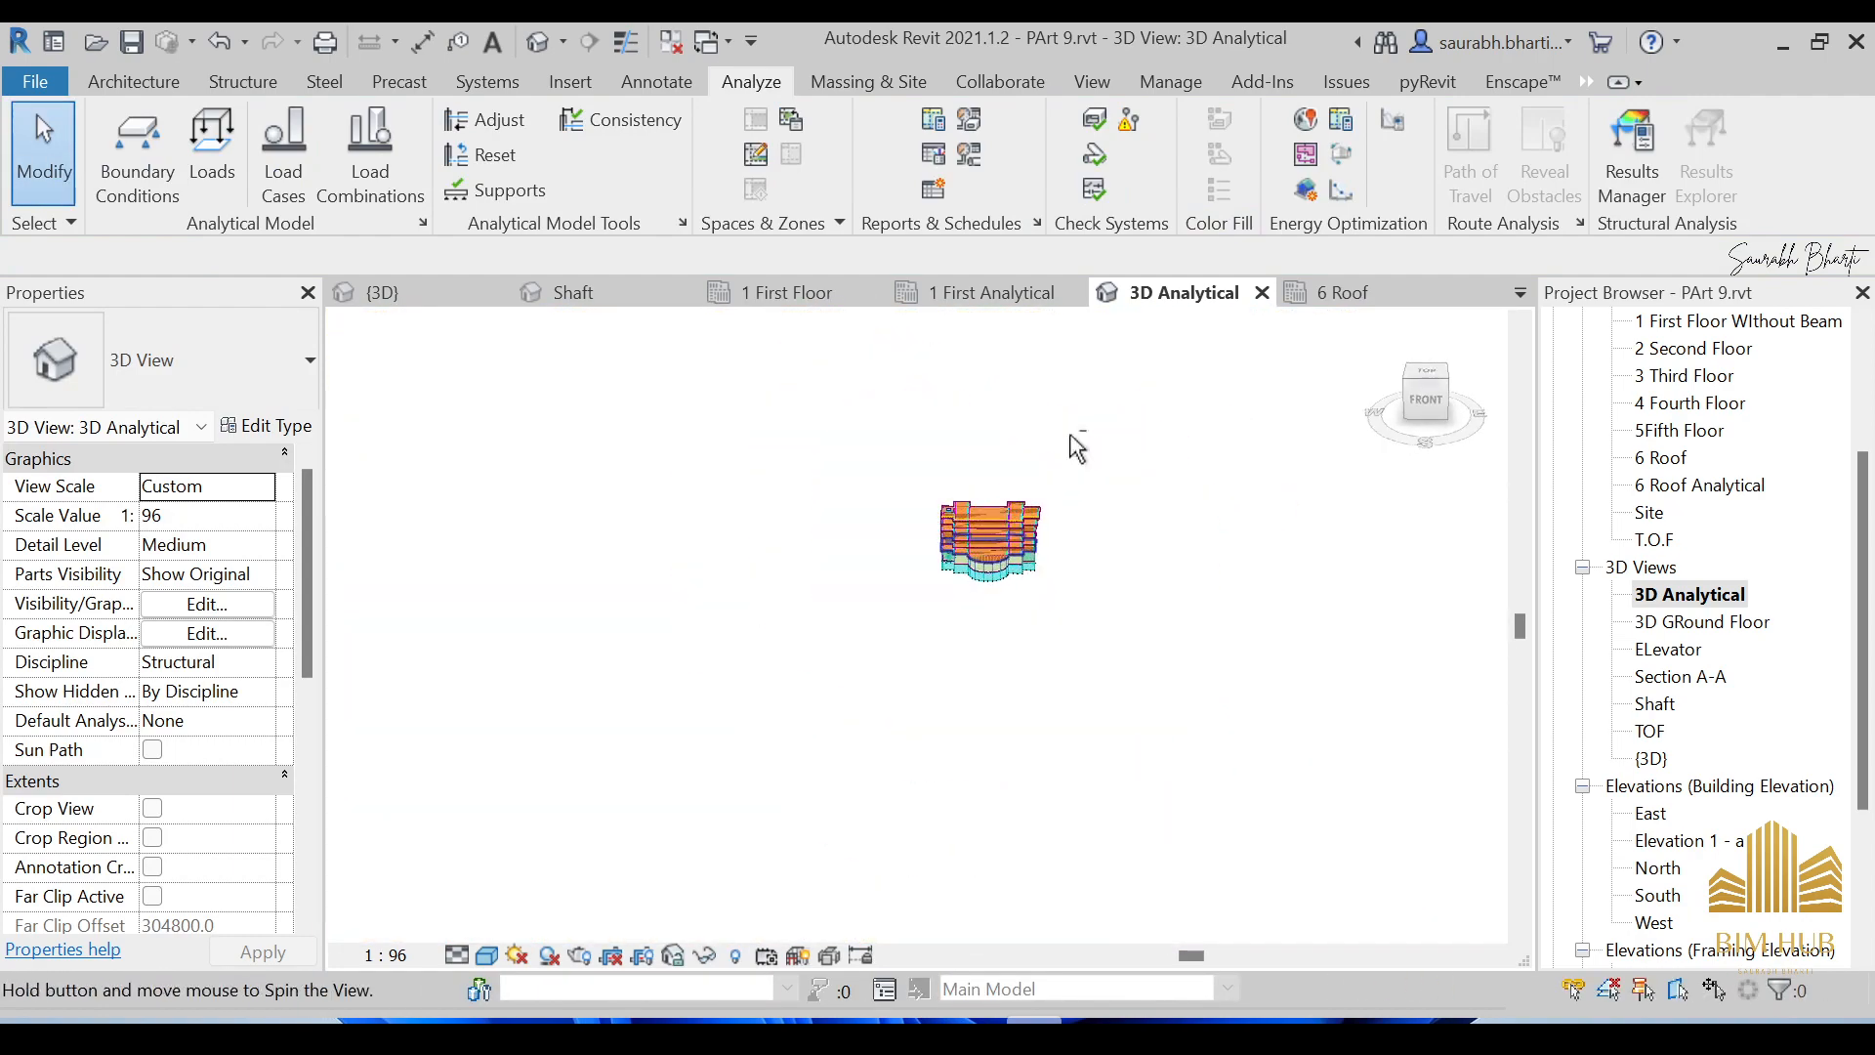
click(1419, 403)
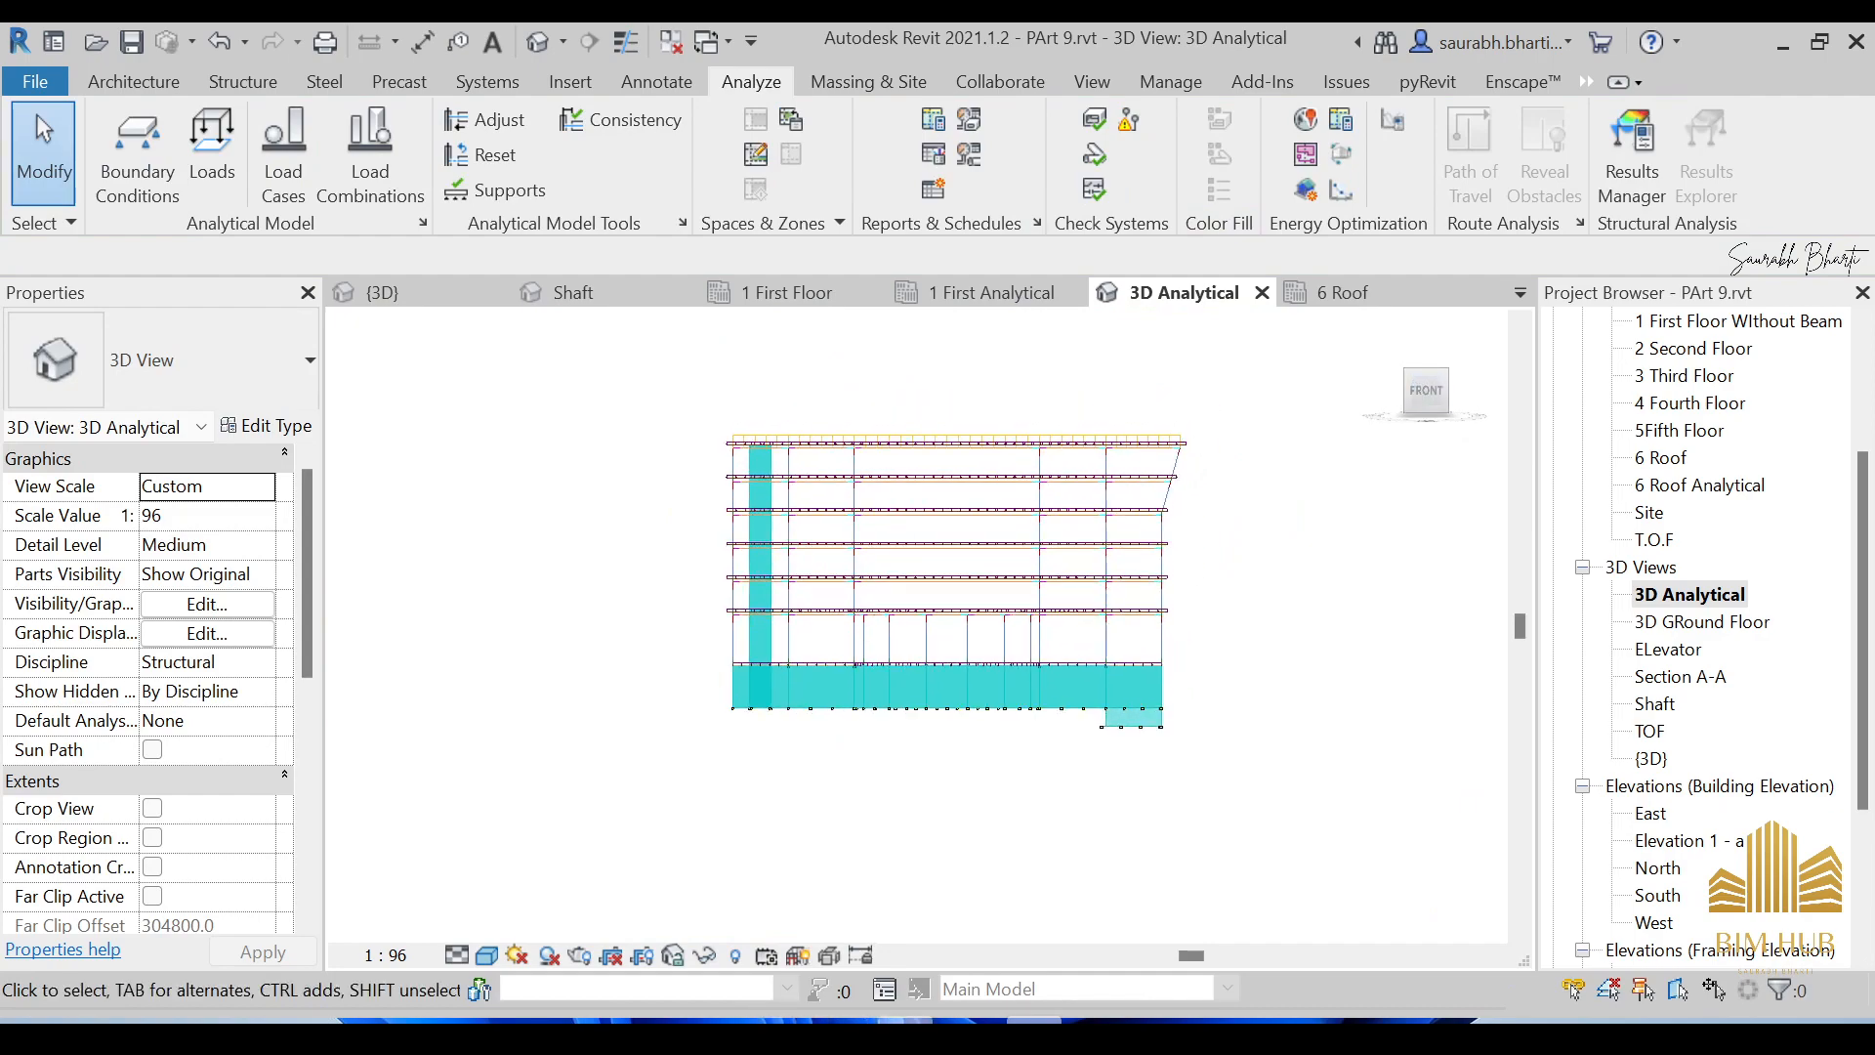